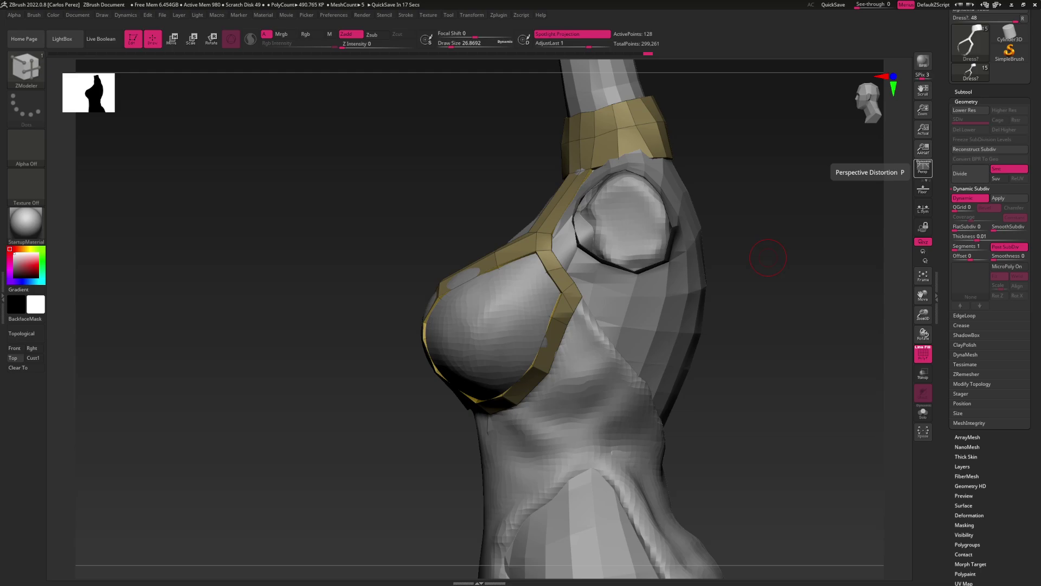
Extrude-Move the chest strap's edge into a strip running down the back, joining at the centre
click(768, 257)
click(768, 257)
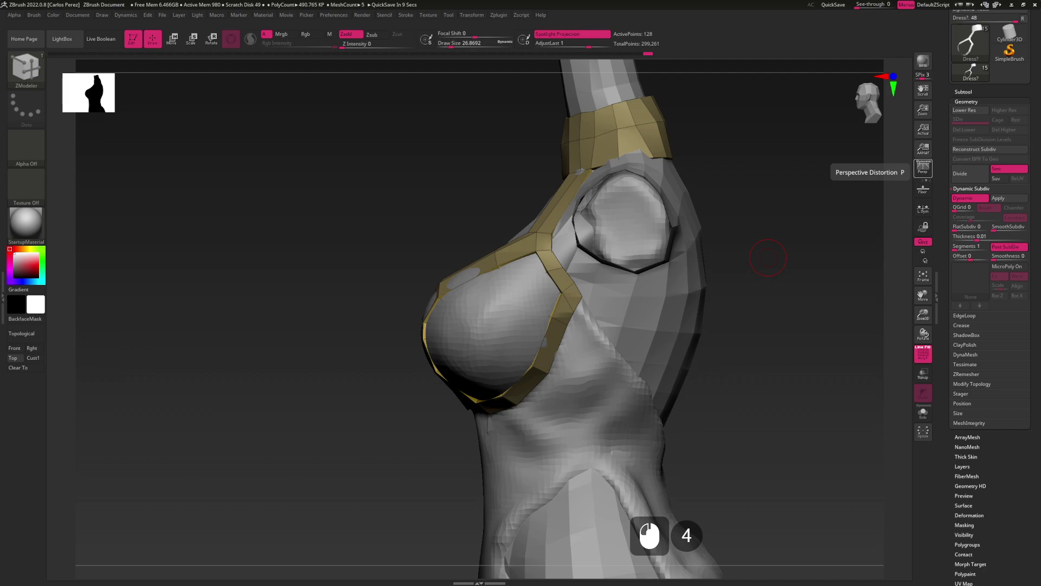
click(768, 258)
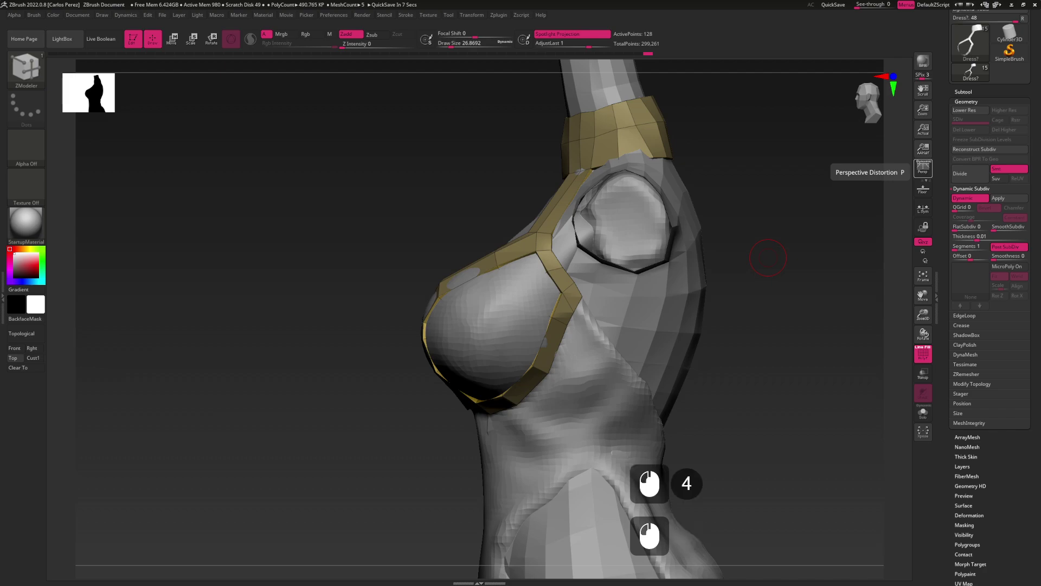
click(768, 258)
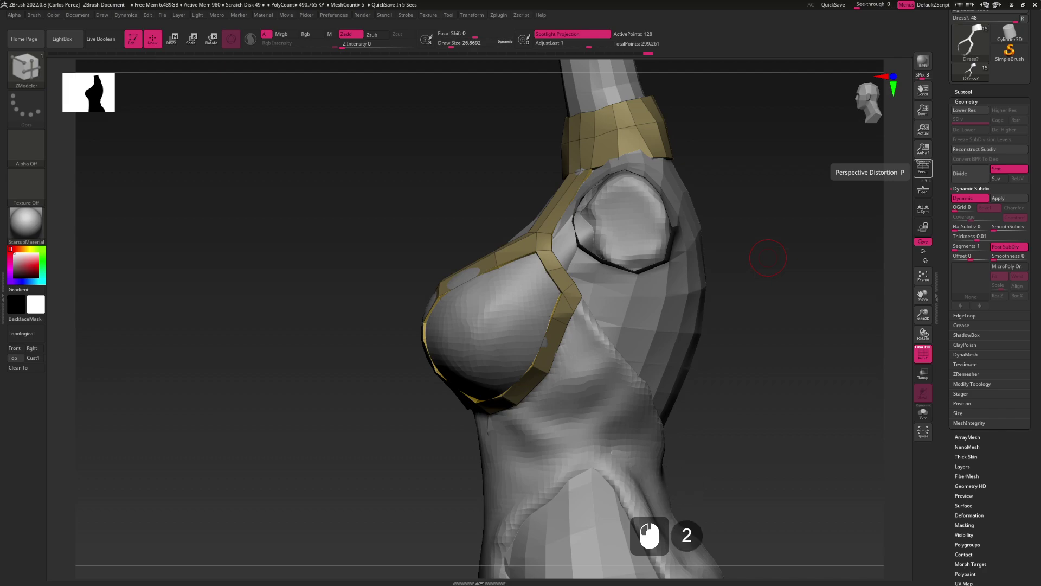
scroll(768, 258, down, 2)
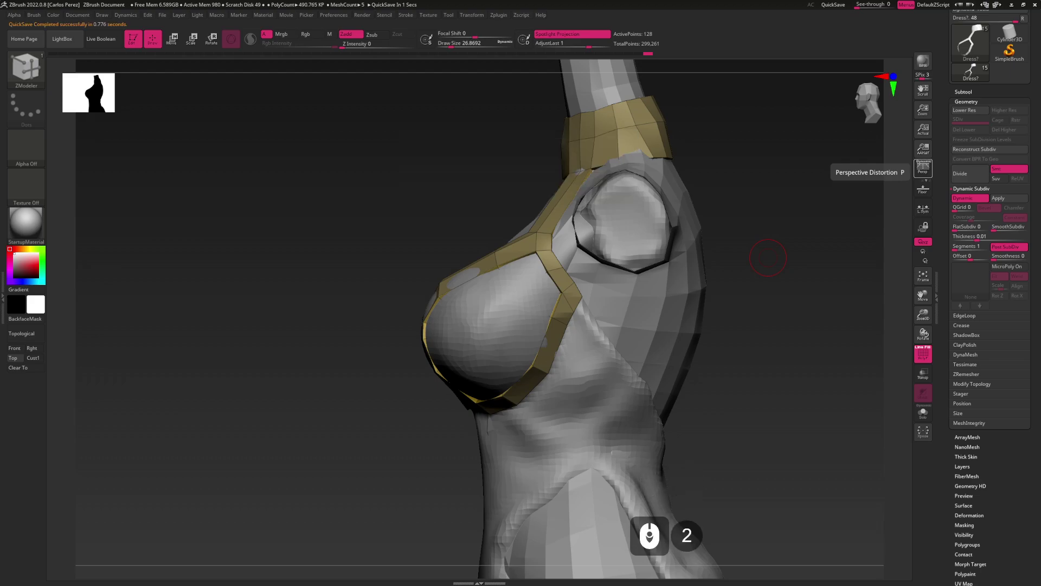
click(768, 257)
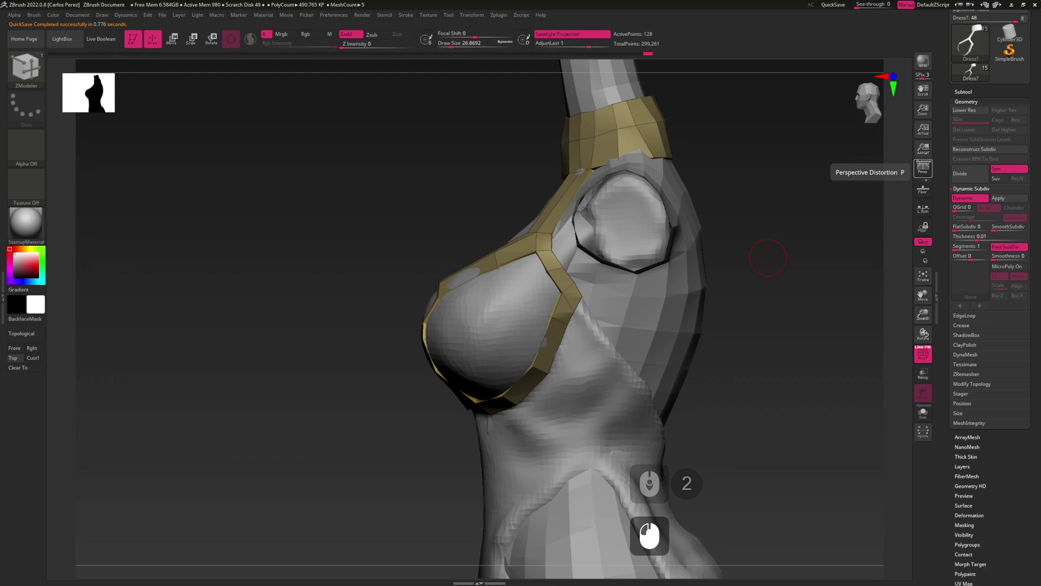
scroll(768, 257, down, 3)
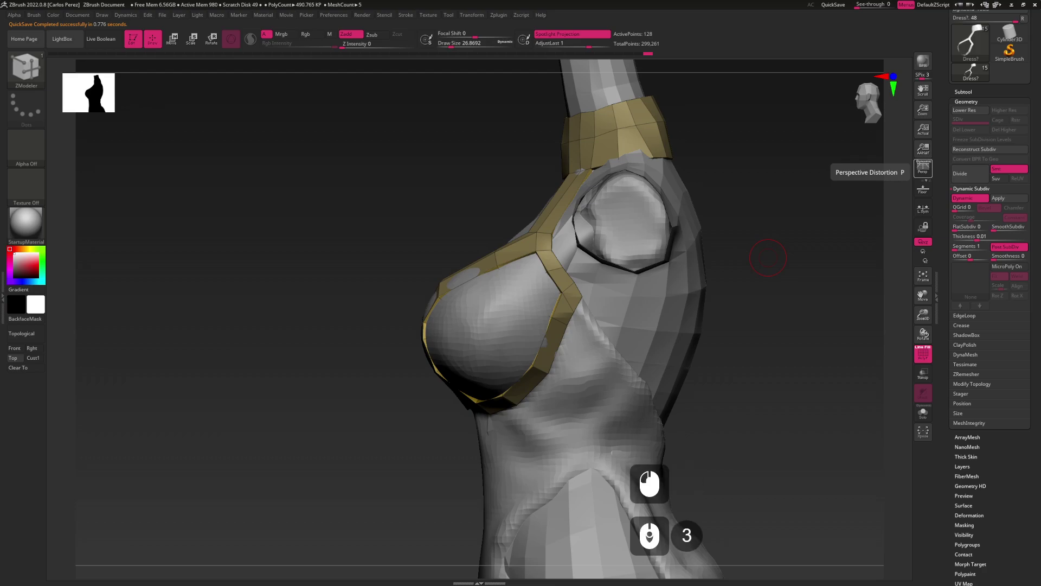
click(768, 257)
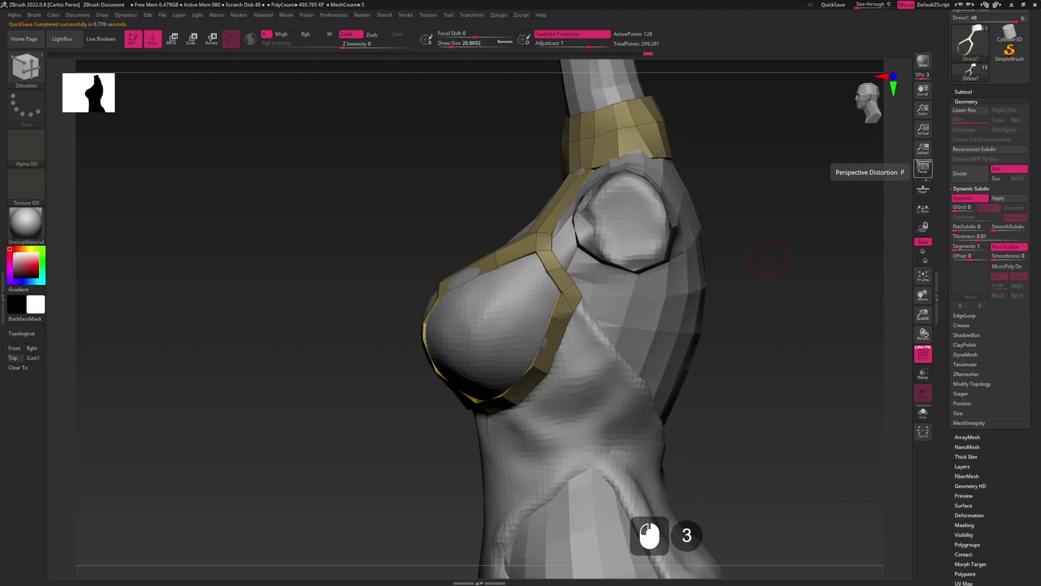
click(744, 318)
right_drag(622, 353, 576, 313)
drag(576, 313, 660, 354)
In a straight back view, pull the strap's bottom-centre points into a sharp V
click(635, 338)
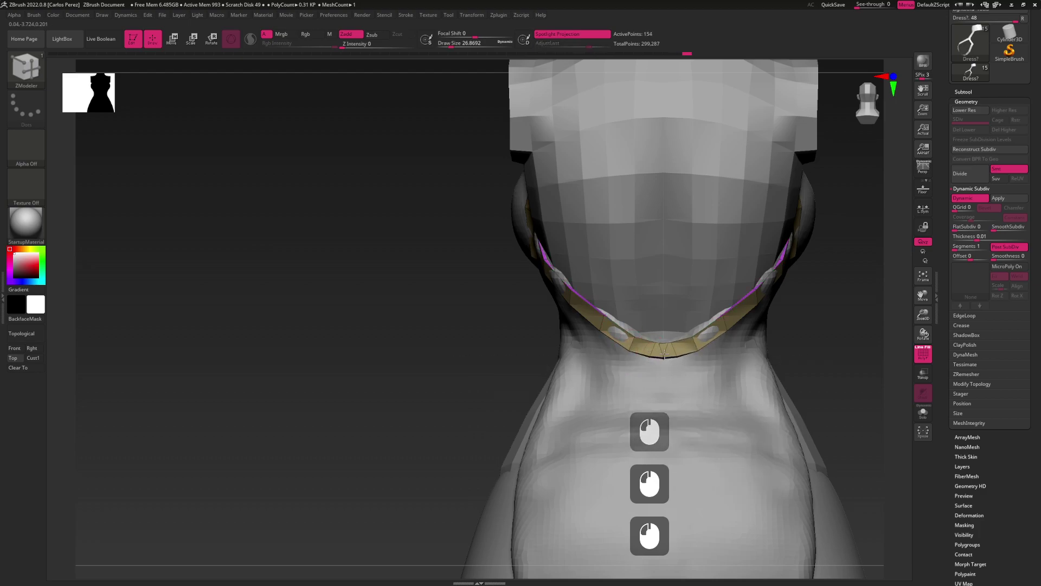
click(653, 334)
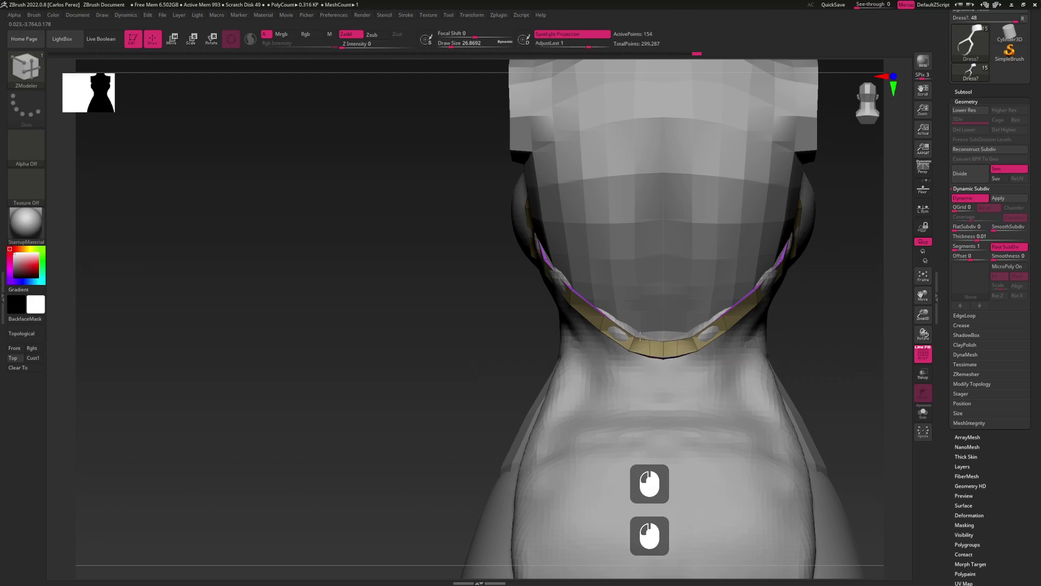
click(642, 338)
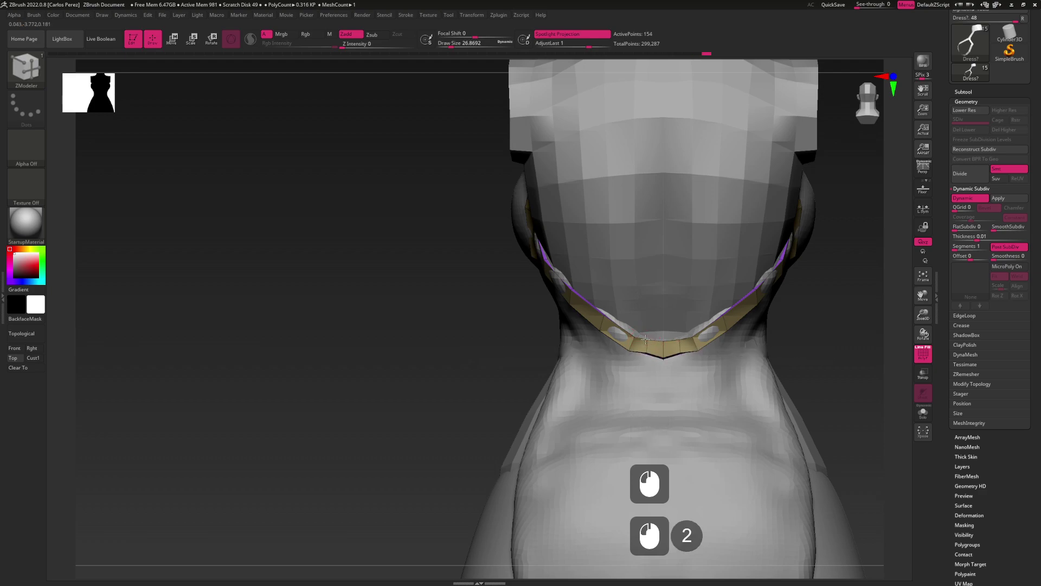
click(623, 340)
click(641, 351)
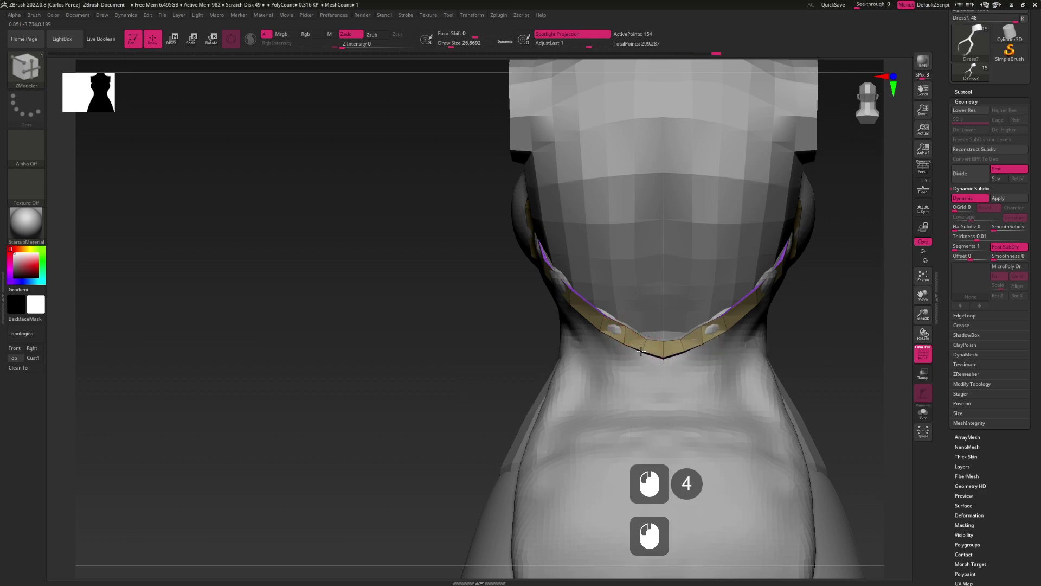
Reposition the side strap's points while turning to a side view
alt+drag(642, 352, 628, 324)
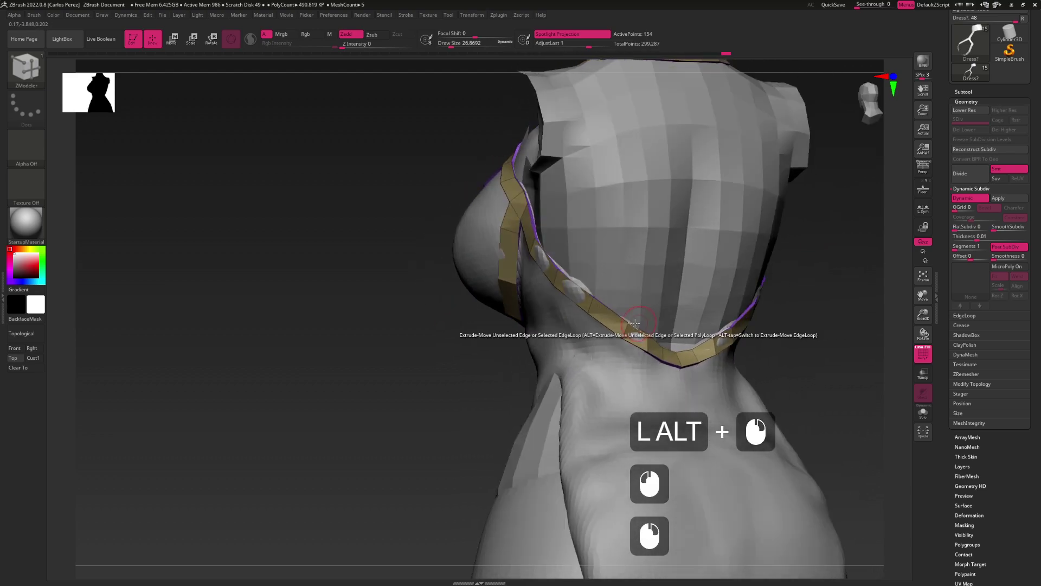
click(627, 326)
click(620, 336)
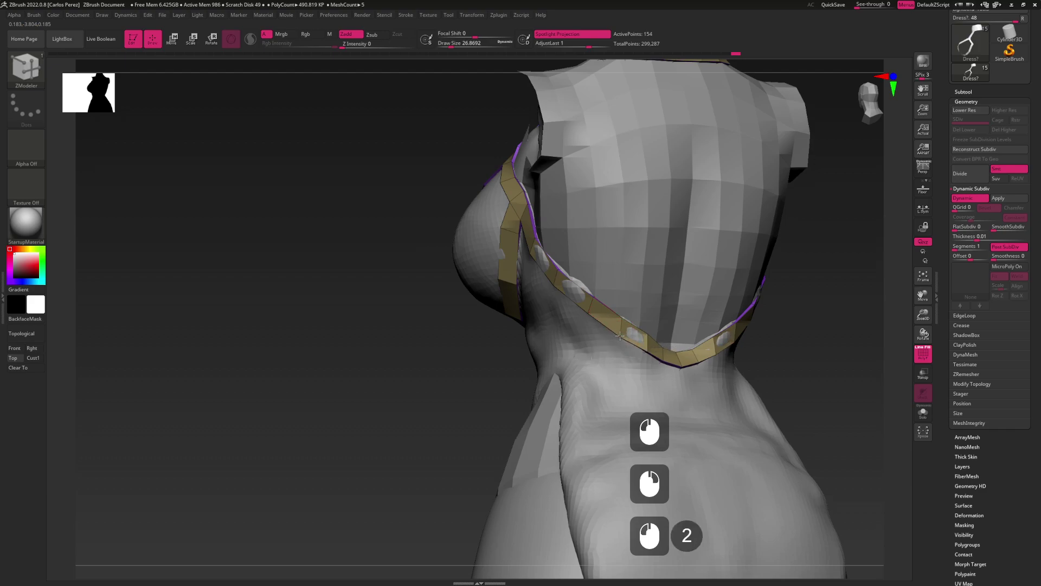
alt+drag(620, 335, 614, 283)
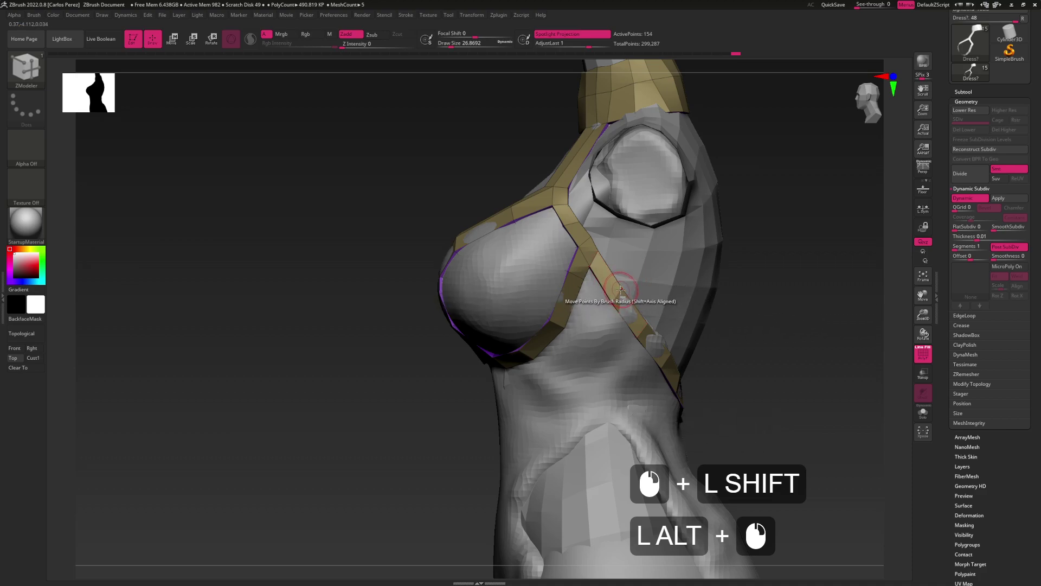
Reshape the side strap near the underarm and insert an edge loop across it
click(620, 289)
click(602, 288)
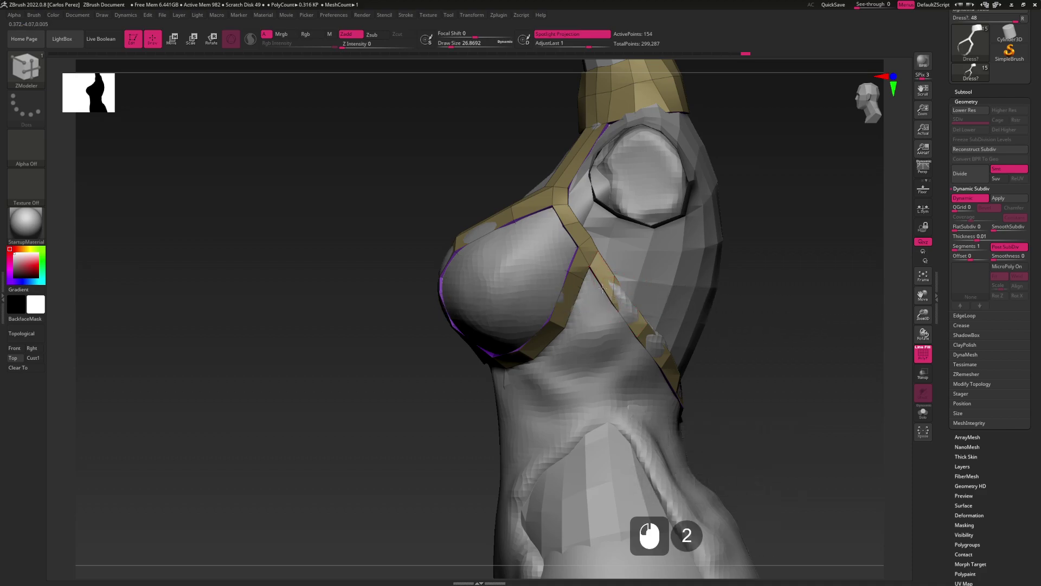
click(605, 295)
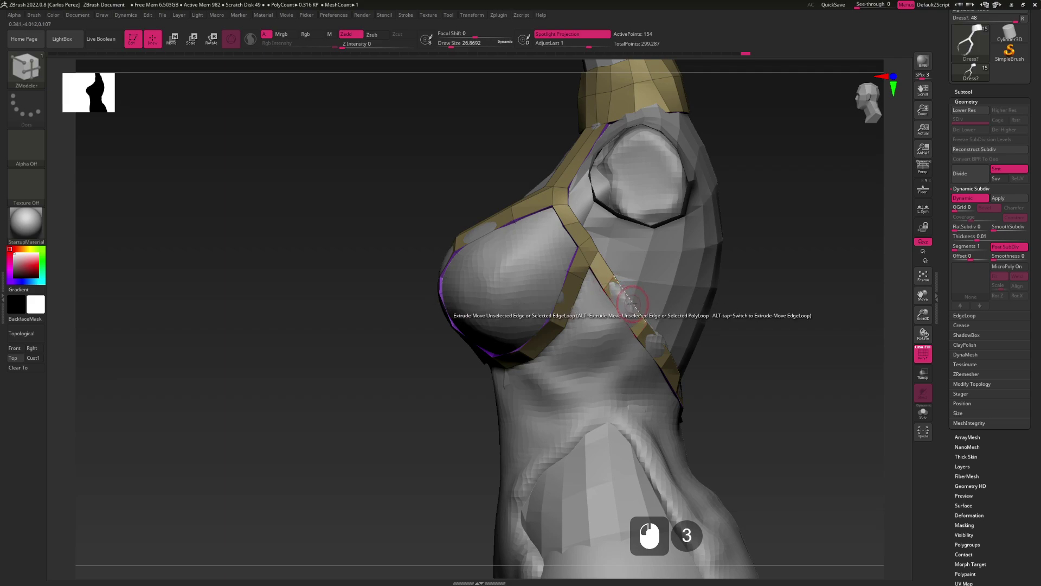
key(space)
click(629, 323)
click(630, 298)
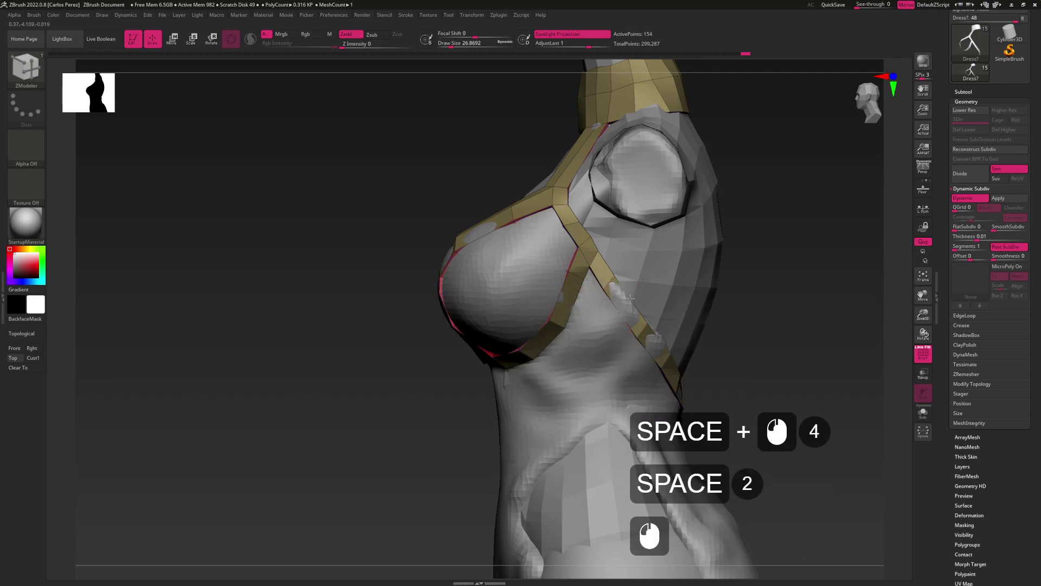
click(629, 299)
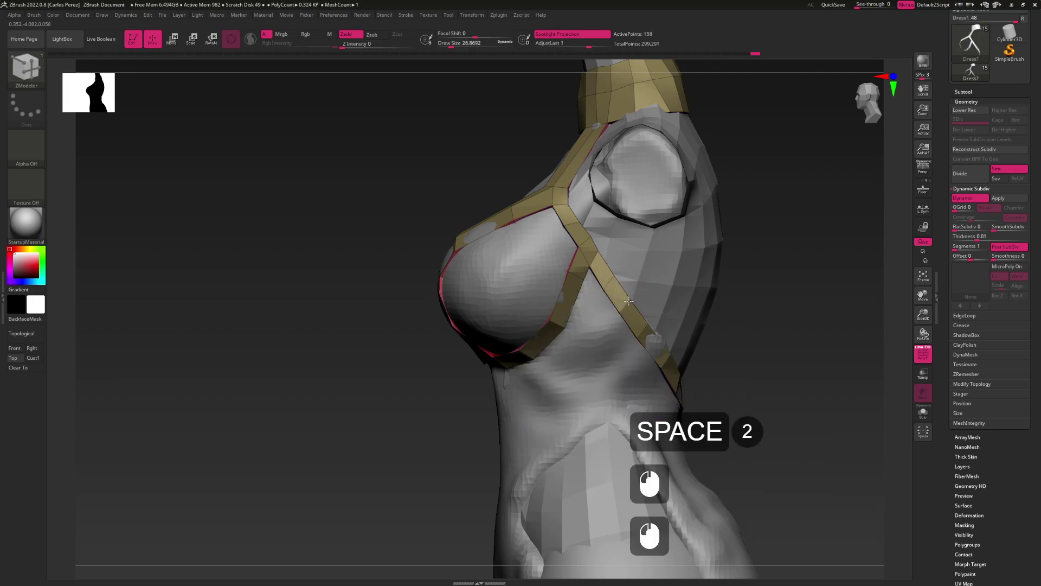
right_drag(629, 299, 621, 317)
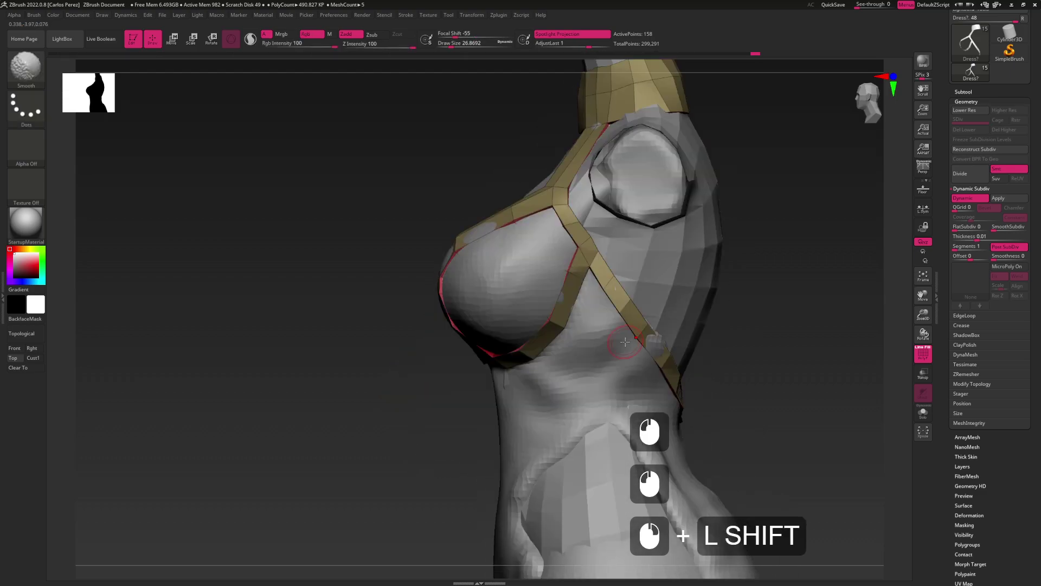
Shift the side strap's points slightly to fit the body
click(627, 294)
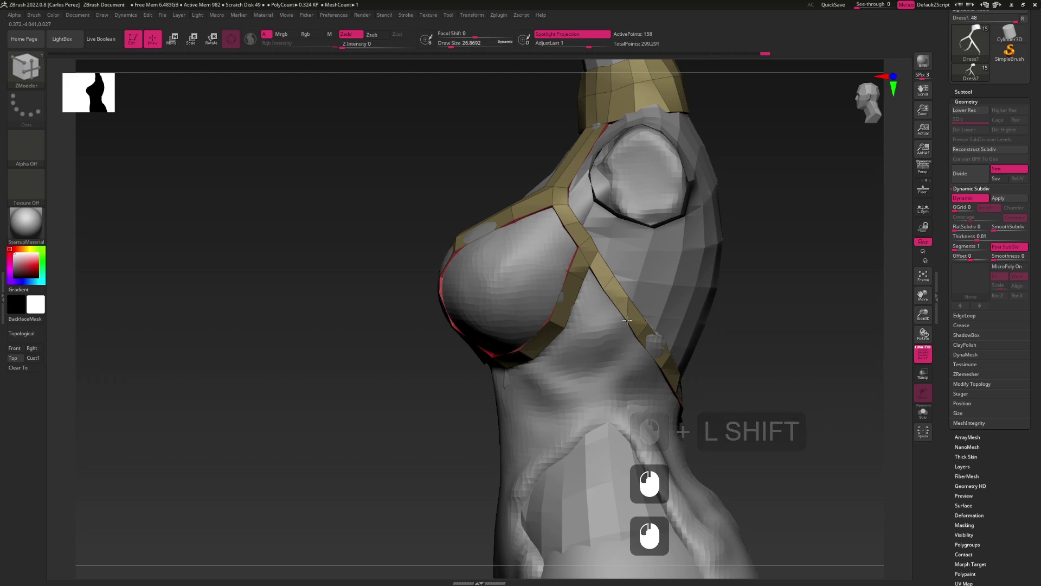
click(648, 326)
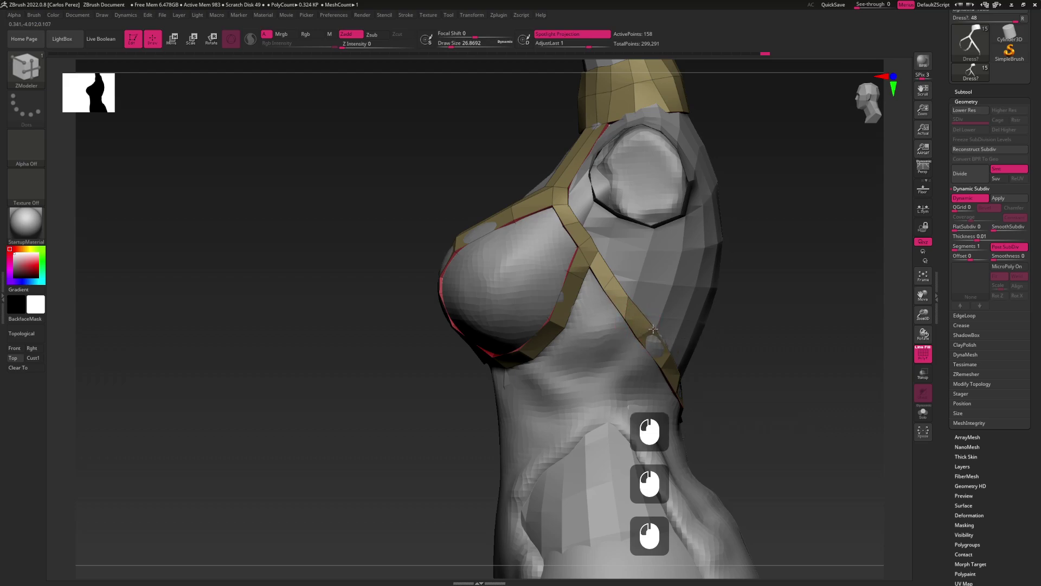
click(647, 346)
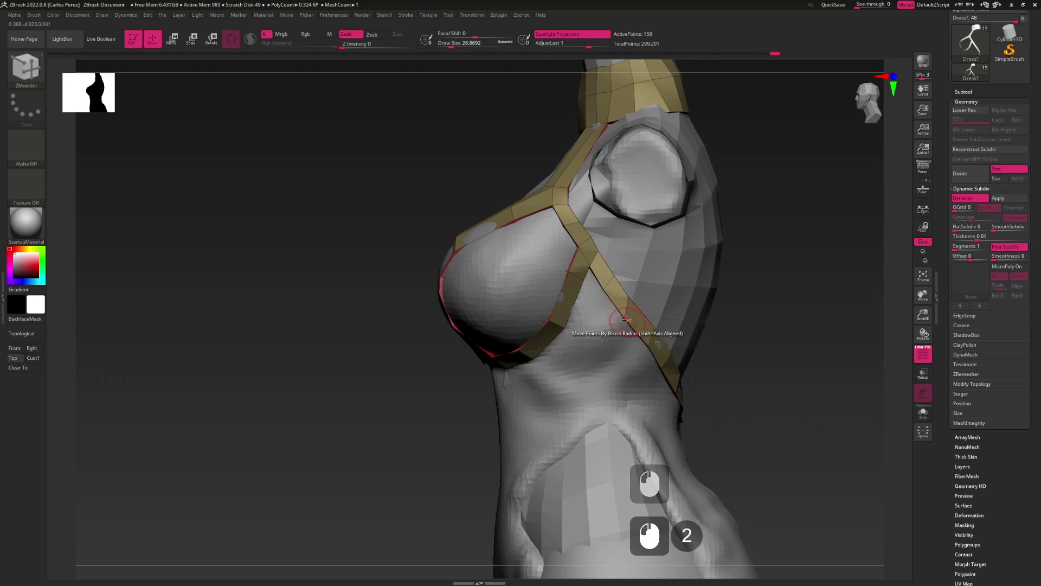
Extrude a new strip from the strap edge and pull it down below the chest
key(space)
click(633, 324)
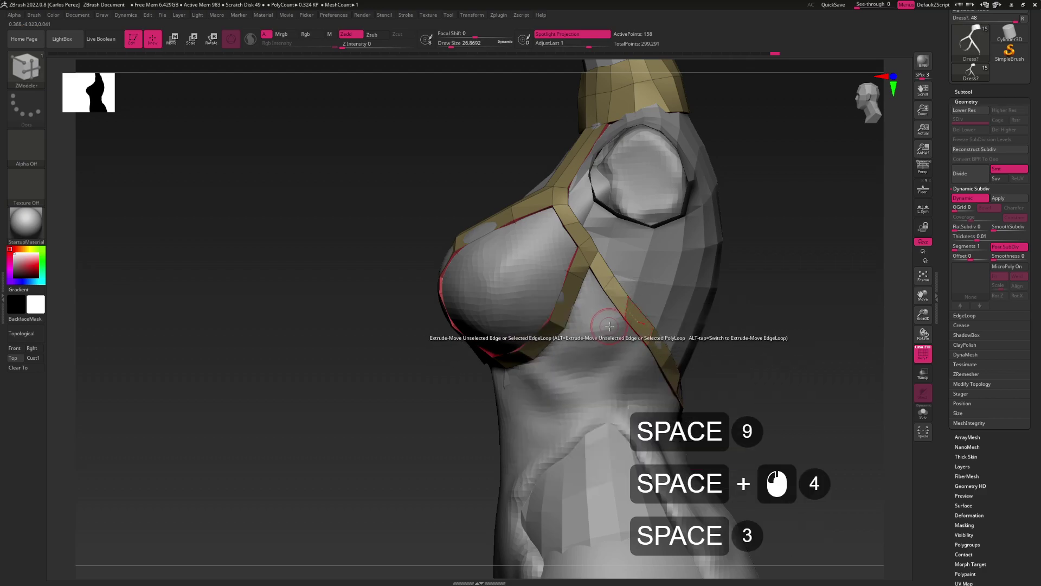
alt+drag(604, 290, 620, 298)
click(620, 298)
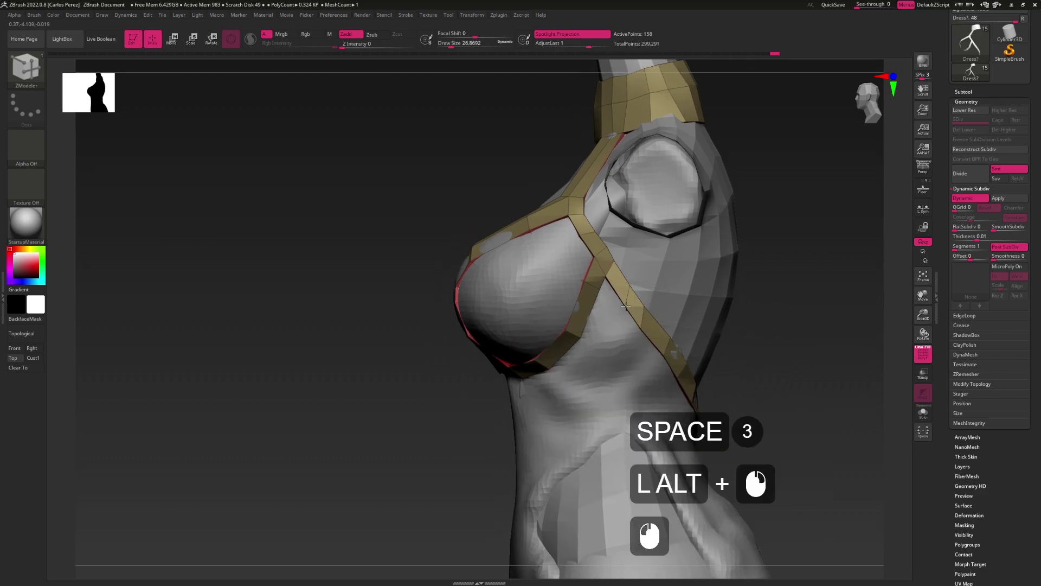
click(596, 296)
alt+drag(596, 296, 634, 291)
click(611, 325)
key(alt)
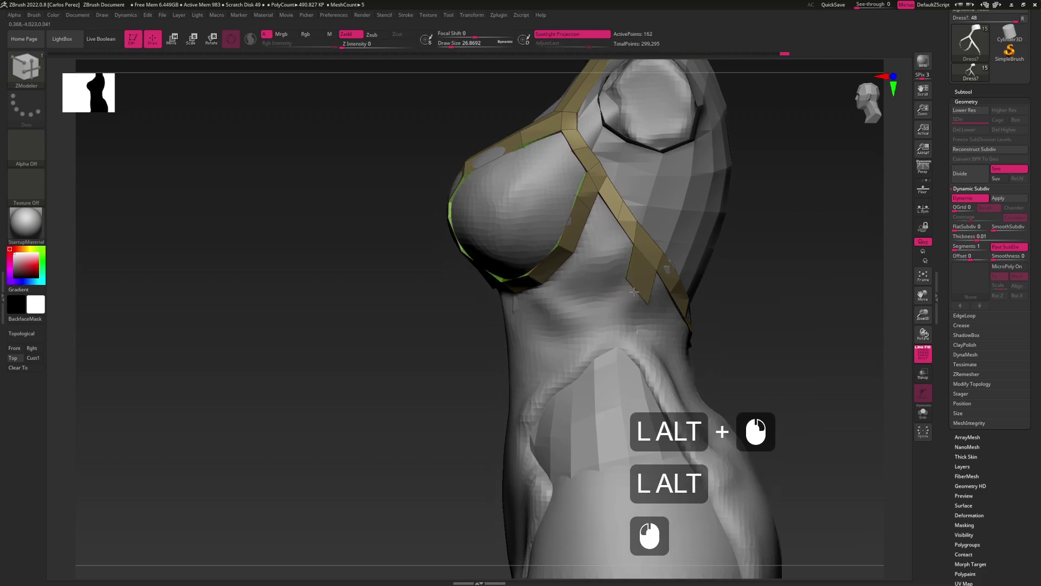
click(627, 271)
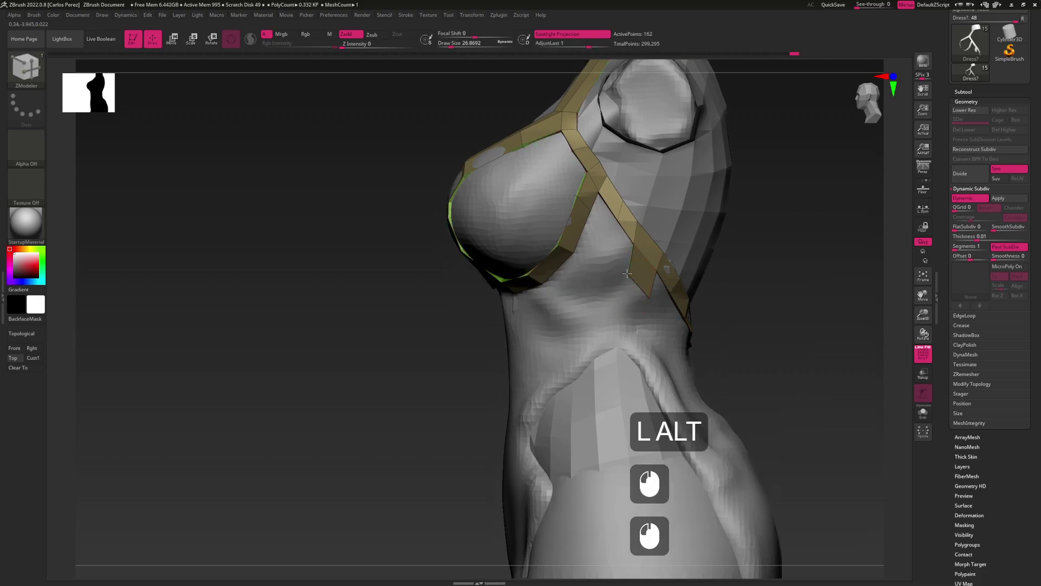
click(633, 286)
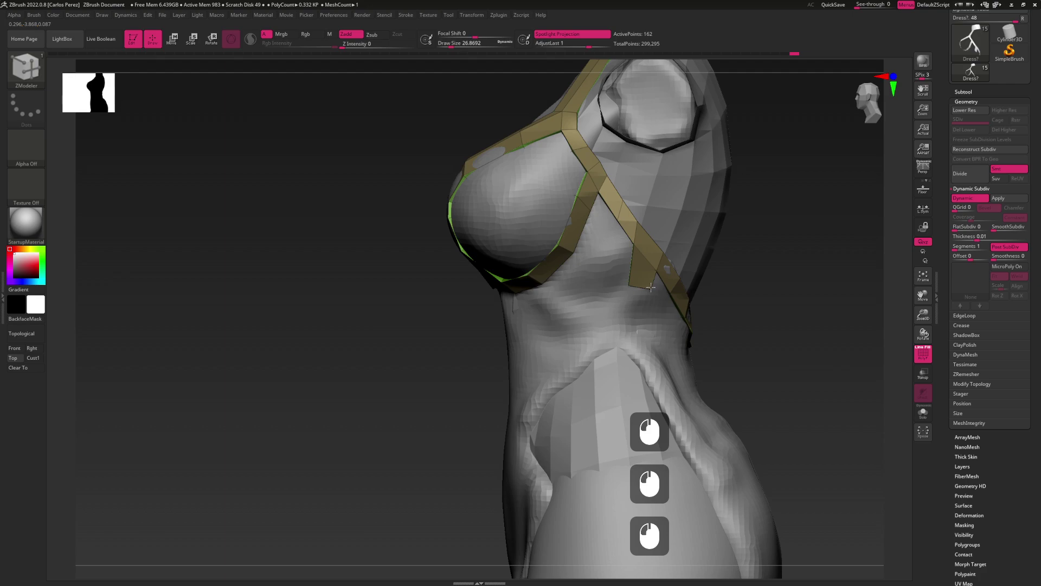
drag(636, 285, 632, 344)
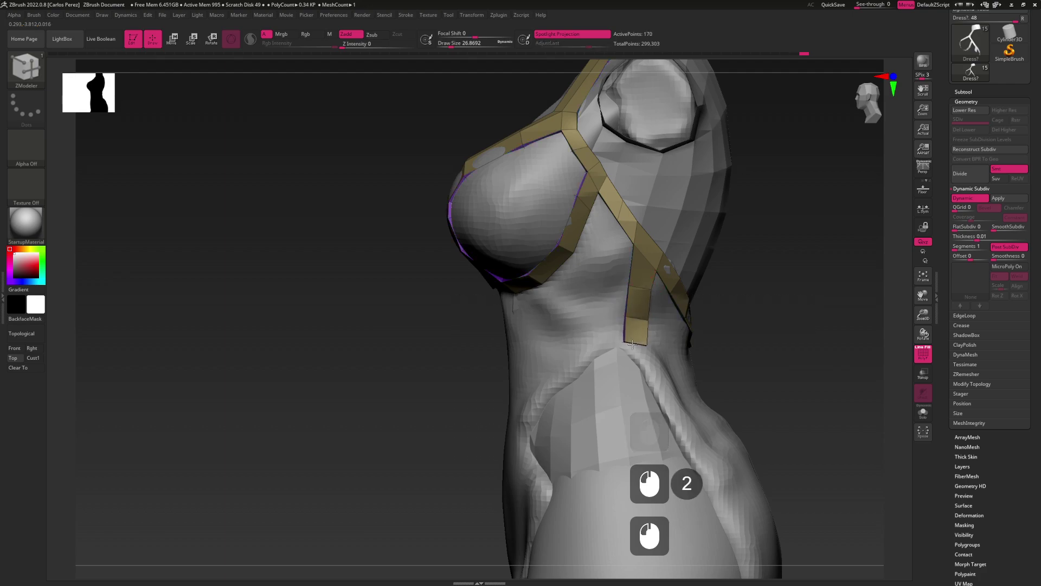
Widen the side strip into the under-bust strap and stitch the two gap points together
alt+click(629, 276)
alt+click(622, 264)
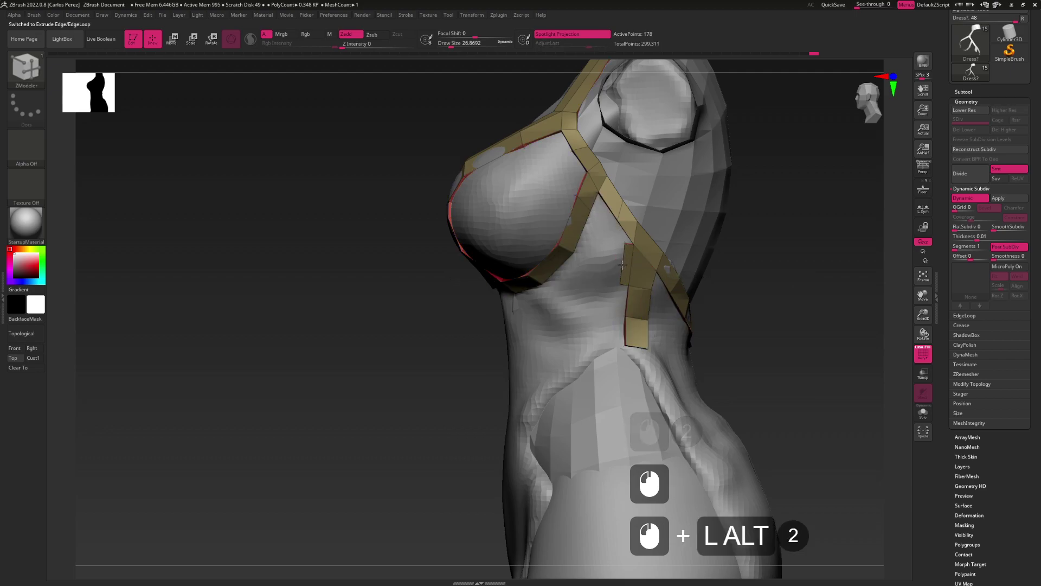
alt+click(615, 262)
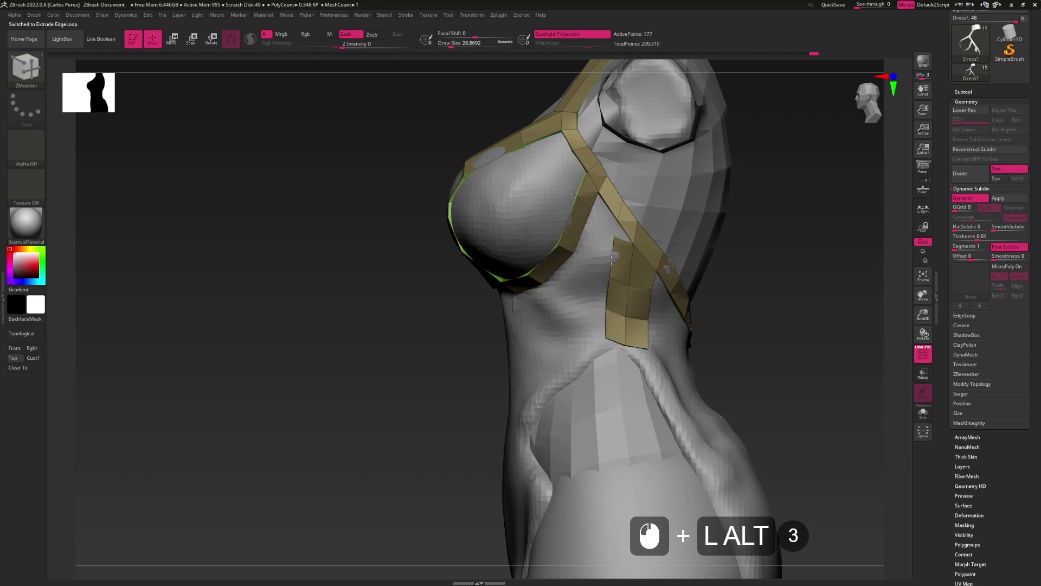
key(space)
click(613, 247)
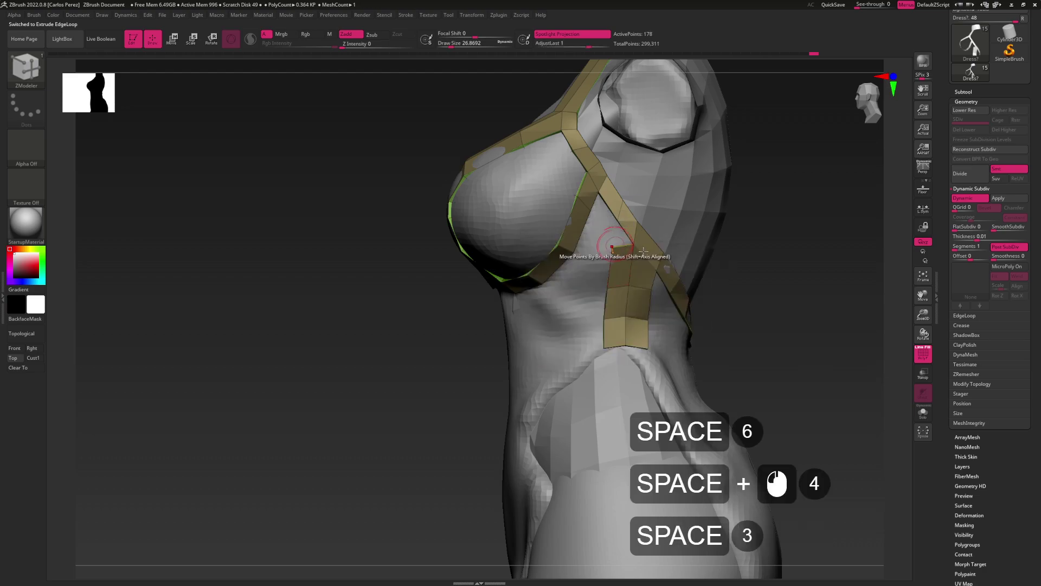
click(613, 246)
click(617, 221)
drag(619, 249, 629, 285)
Move the strap's bottom-end vertices so the strip tapers against the waist
key(space)
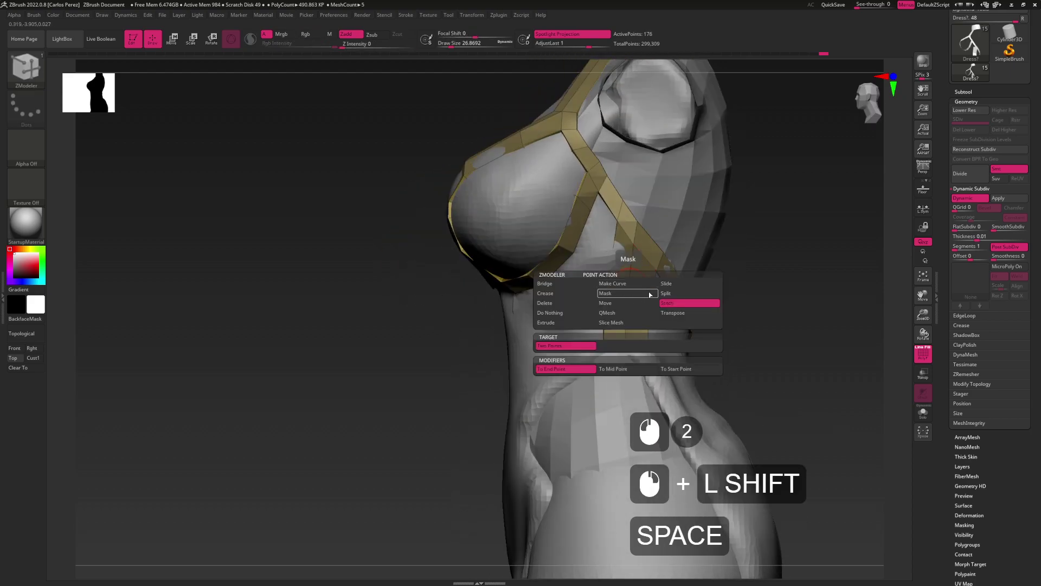
click(619, 302)
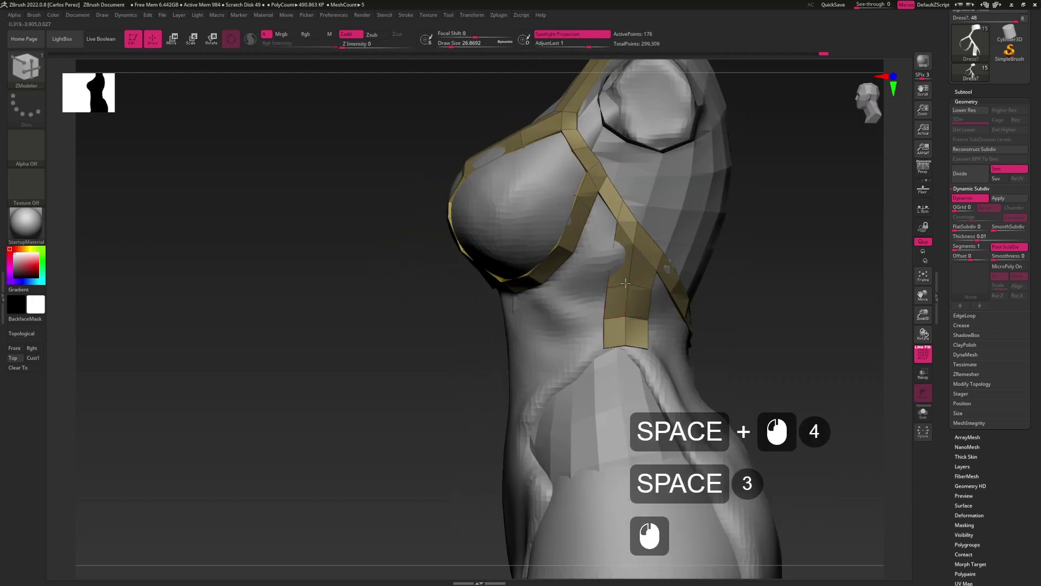
drag(625, 274, 606, 274)
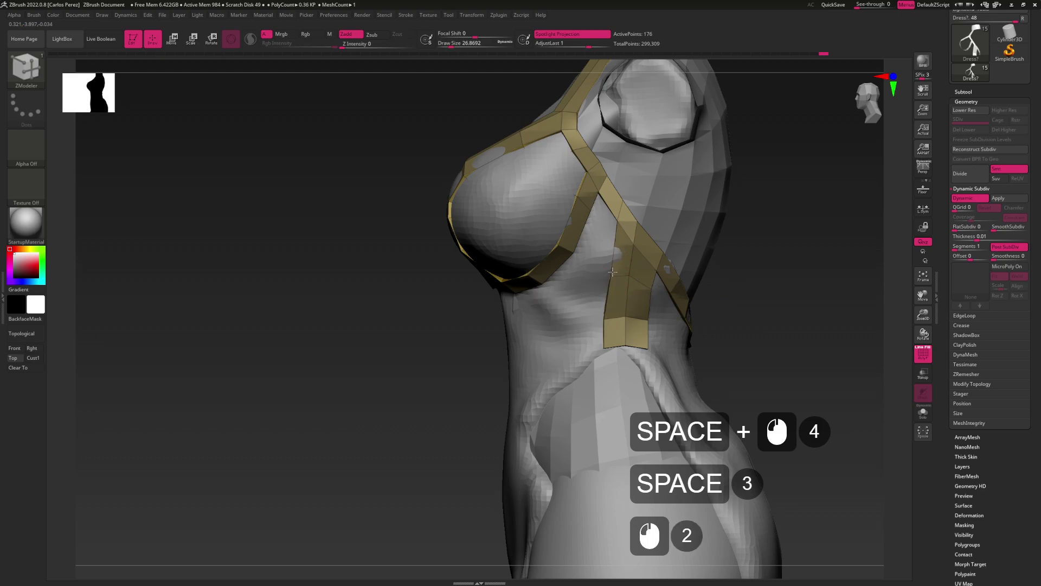
drag(451, 320, 607, 293)
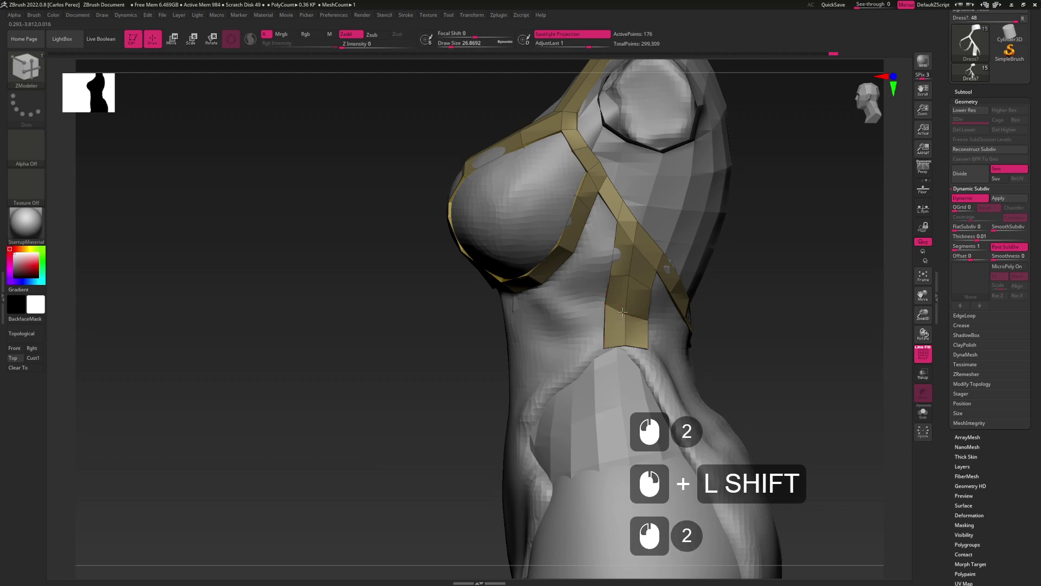
drag(645, 319, 644, 305)
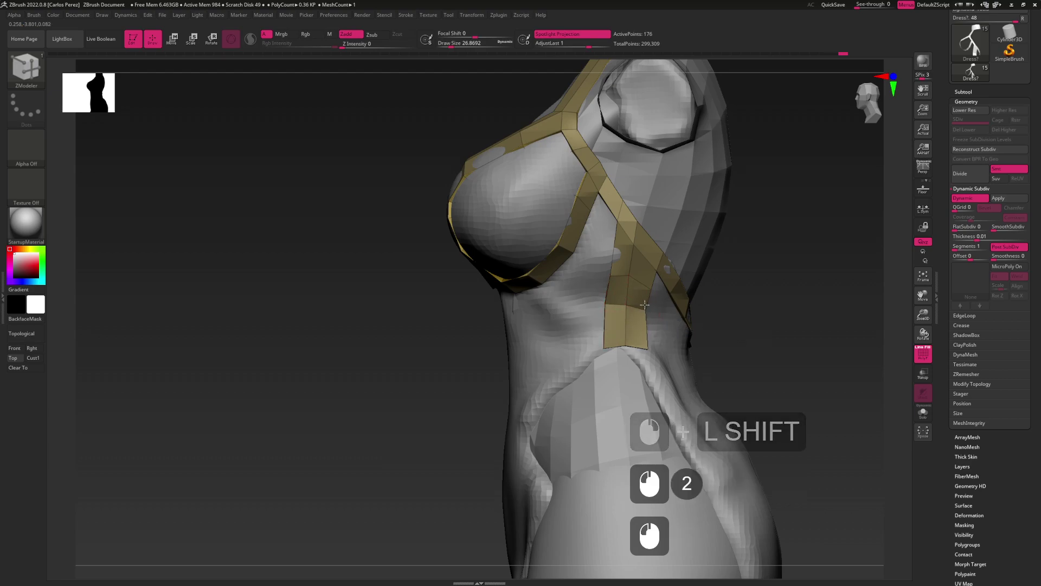
shift+click(627, 349)
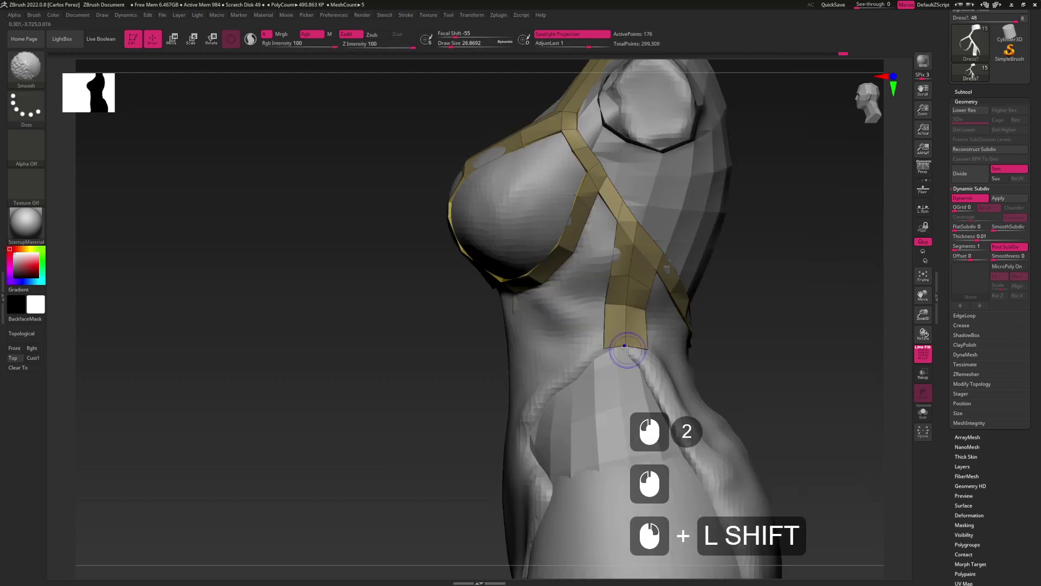
mouse_move(627, 350)
mouse_down()
mouse_move(619, 328)
mouse_move(599, 328)
mouse_move(641, 337)
mouse_up()
Extrude the strap's bottom edge loop into a new segment angling down toward the abdomen
key(space)
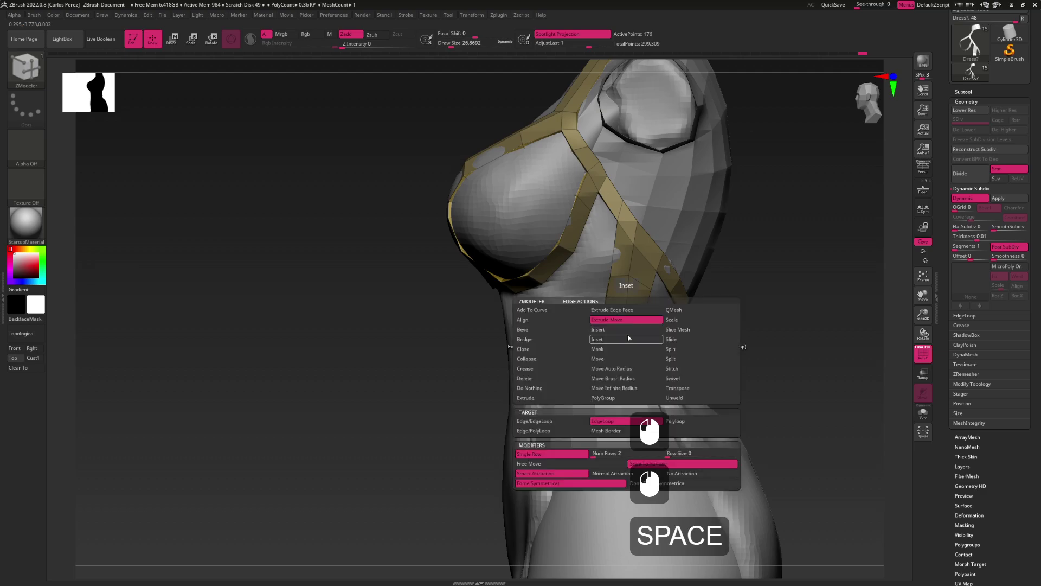
drag(629, 333, 641, 350)
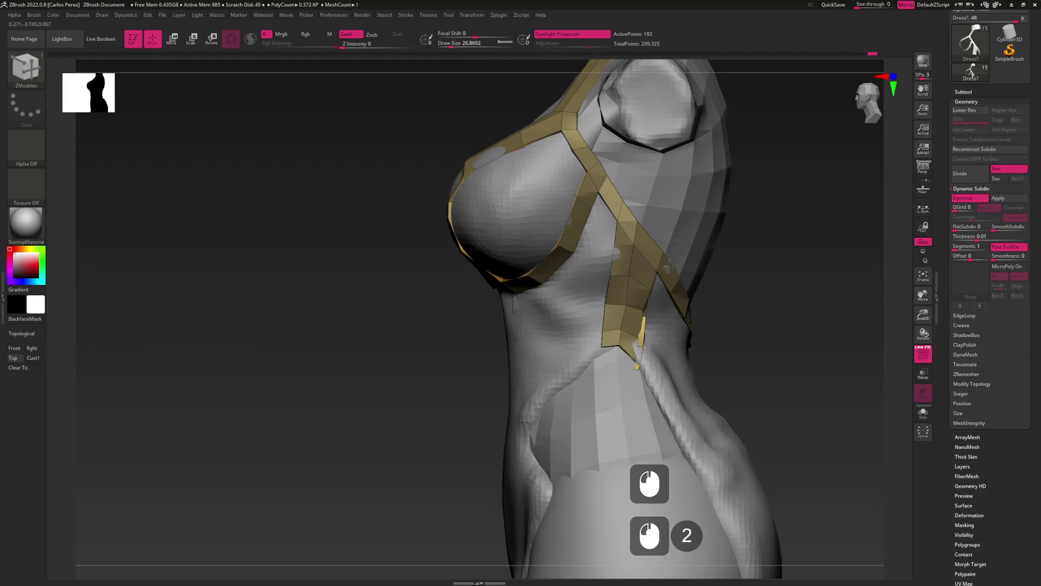
key(ctrl+z)
click(642, 346)
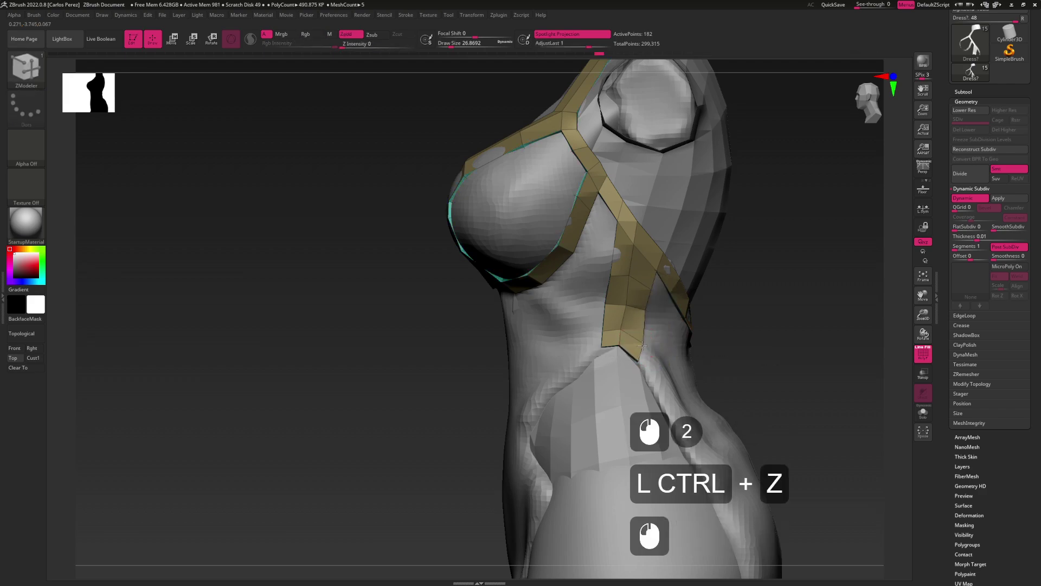
drag(602, 341, 600, 347)
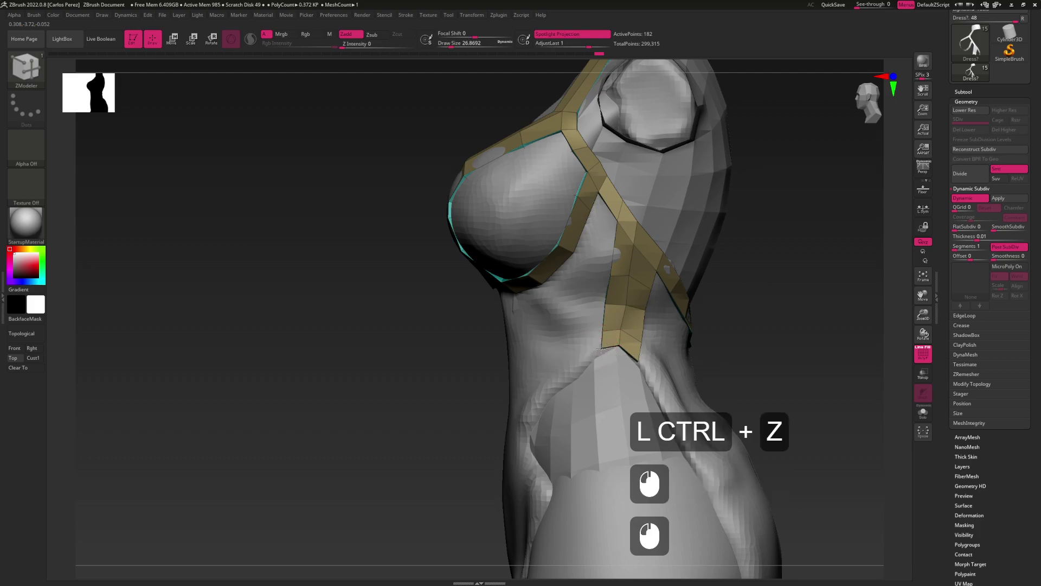
alt+drag(624, 383, 614, 321)
key(alt)
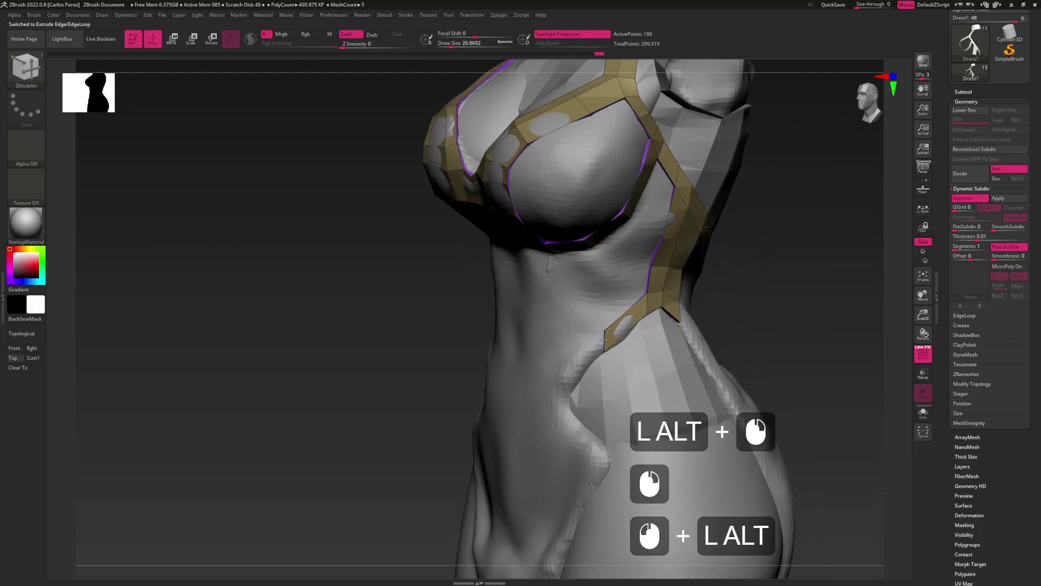
click(618, 328)
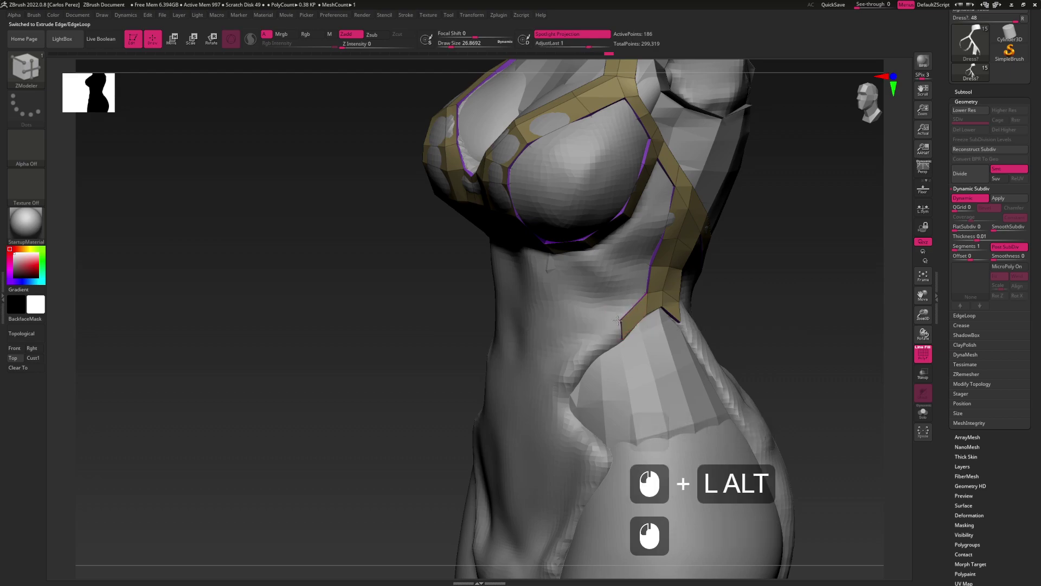
click(620, 335)
Extrude another strap segment down and left, then reshape its tip
mouse_move(625, 332)
mouse_down()
mouse_move(594, 346)
mouse_move(629, 303)
mouse_move(609, 332)
mouse_move(611, 322)
mouse_move(613, 343)
mouse_up()
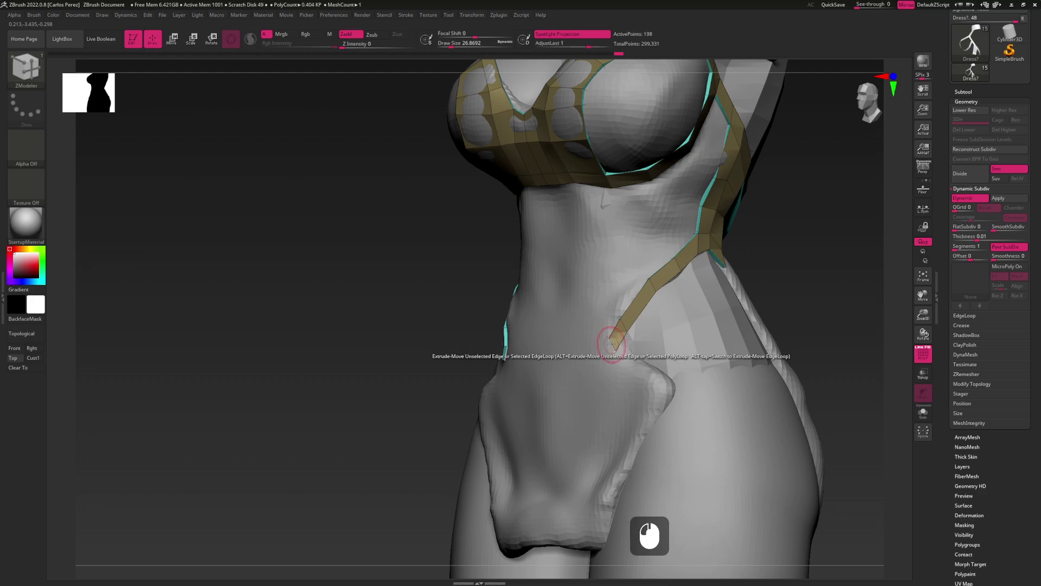
click(608, 339)
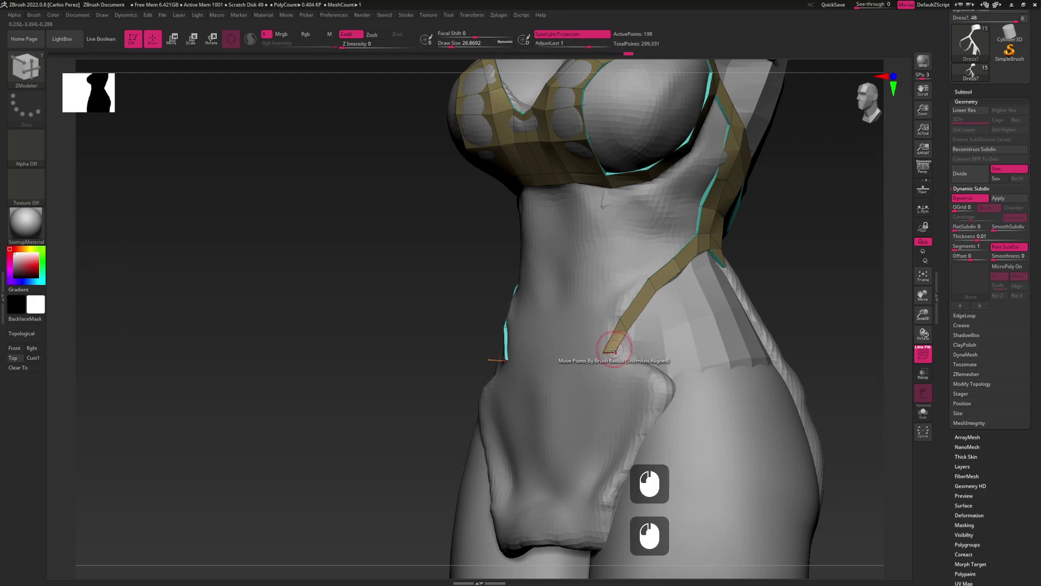
click(620, 344)
key(ctrl+z)
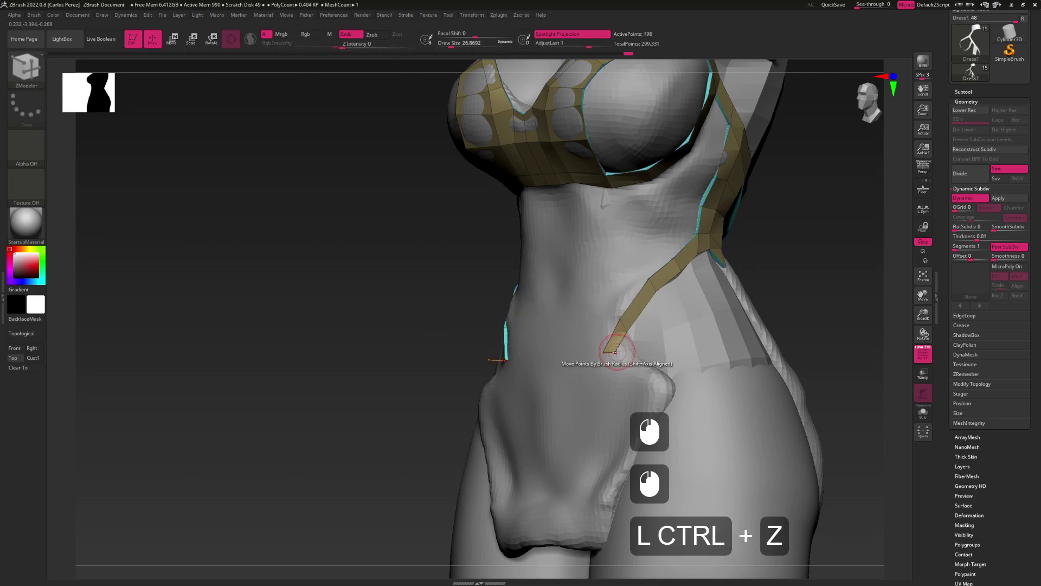
click(620, 345)
click(610, 329)
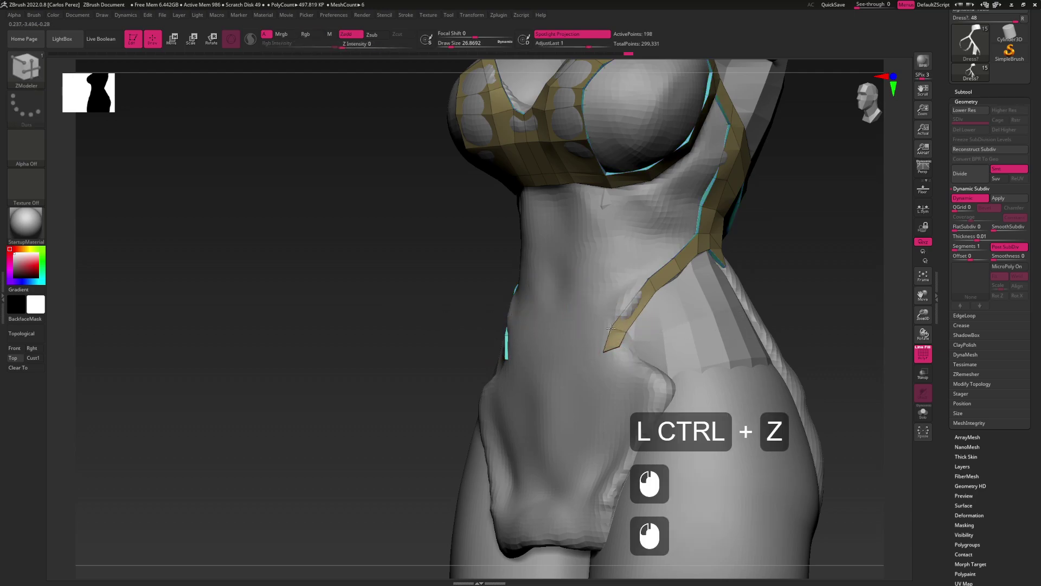
click(602, 347)
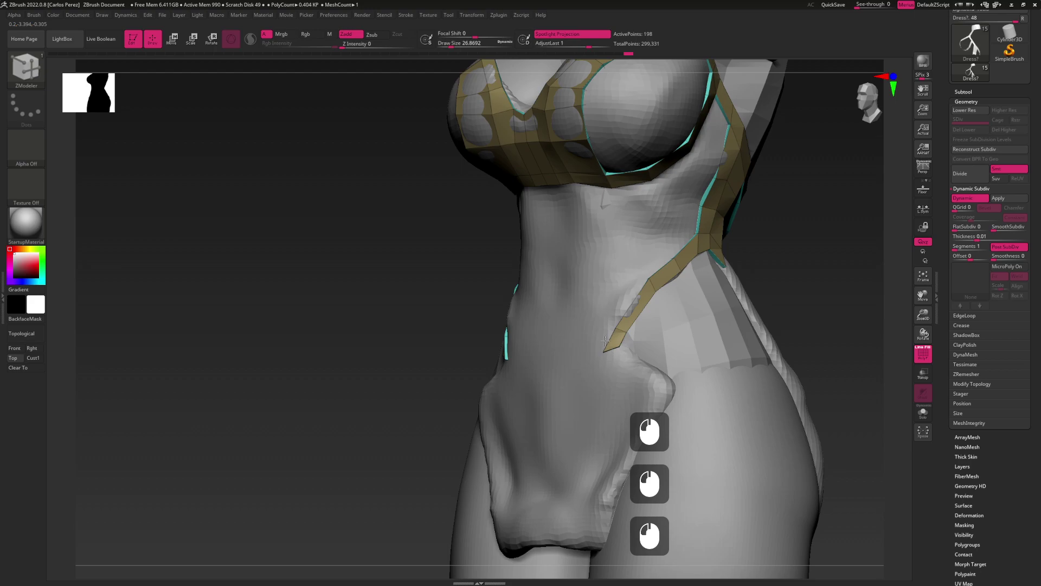
click(602, 347)
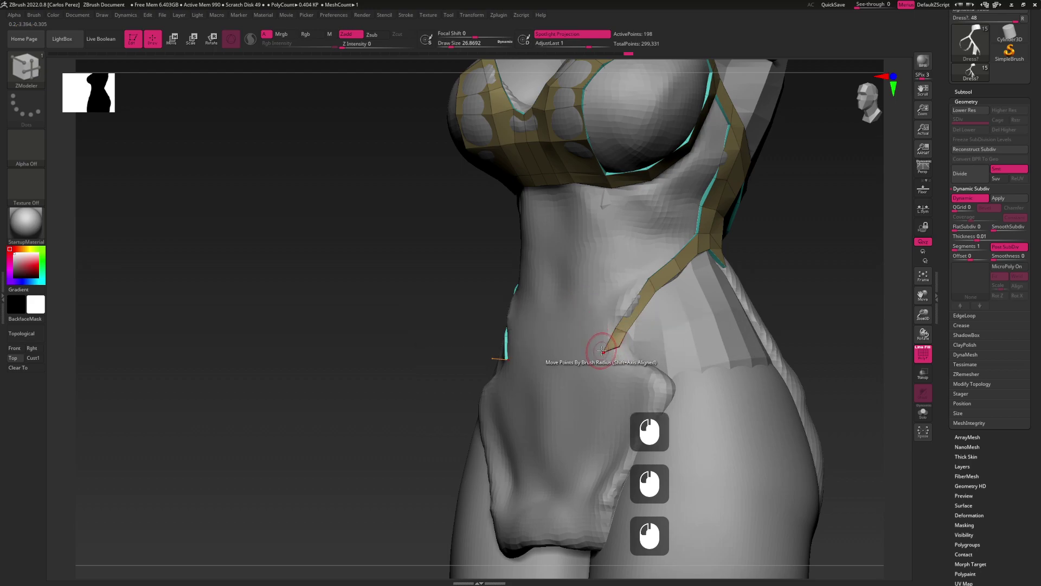
click(603, 349)
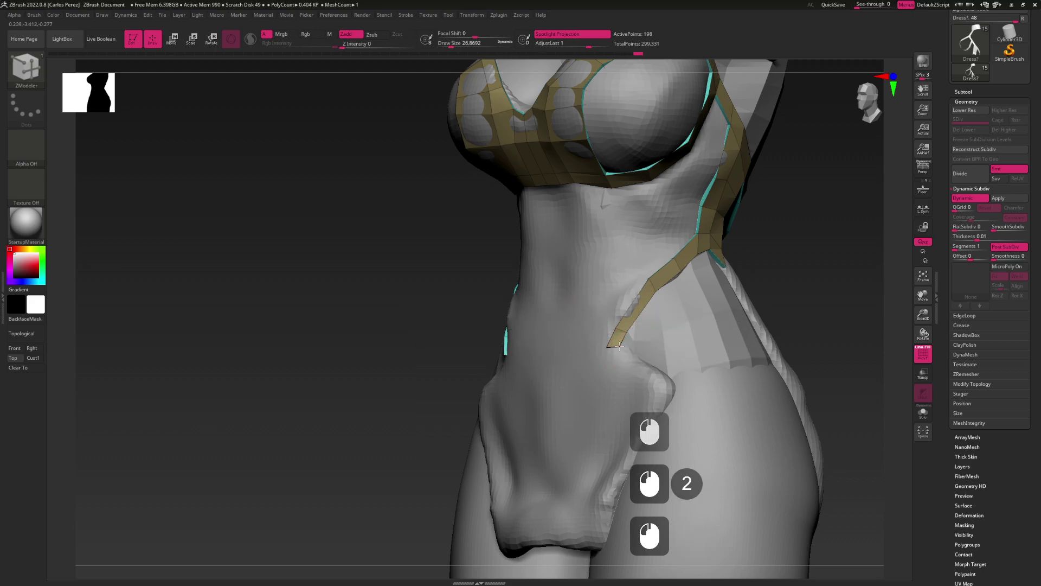
In front view, insert an edge loop and extend the strap down to the front hem
mouse_move(658, 326)
shift+mouse_down()
mouse_move(679, 339)
mouse_move(618, 315)
mouse_move(617, 338)
mouse_move(655, 364)
shift+mouse_up()
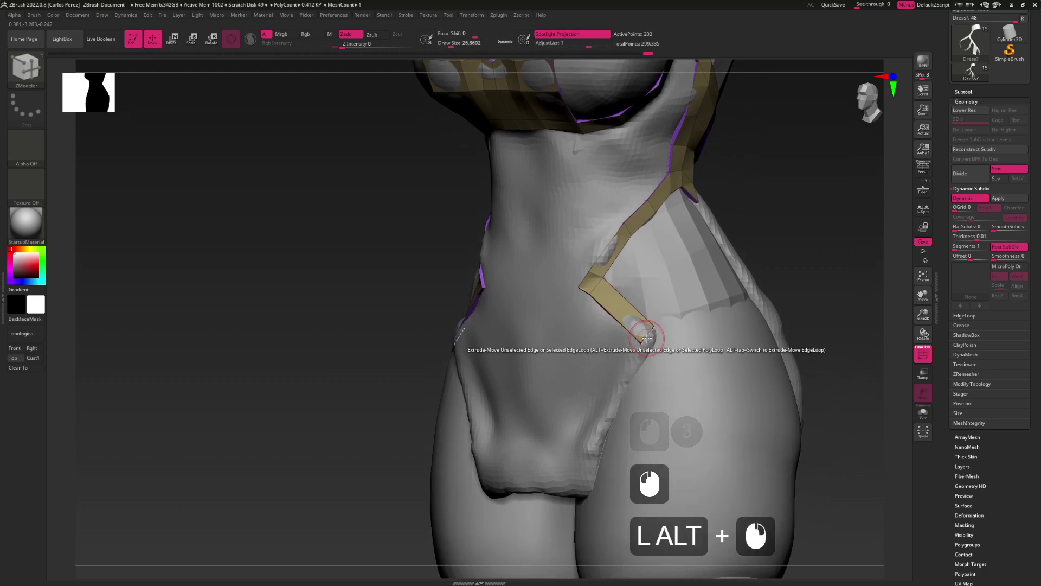
click(653, 343)
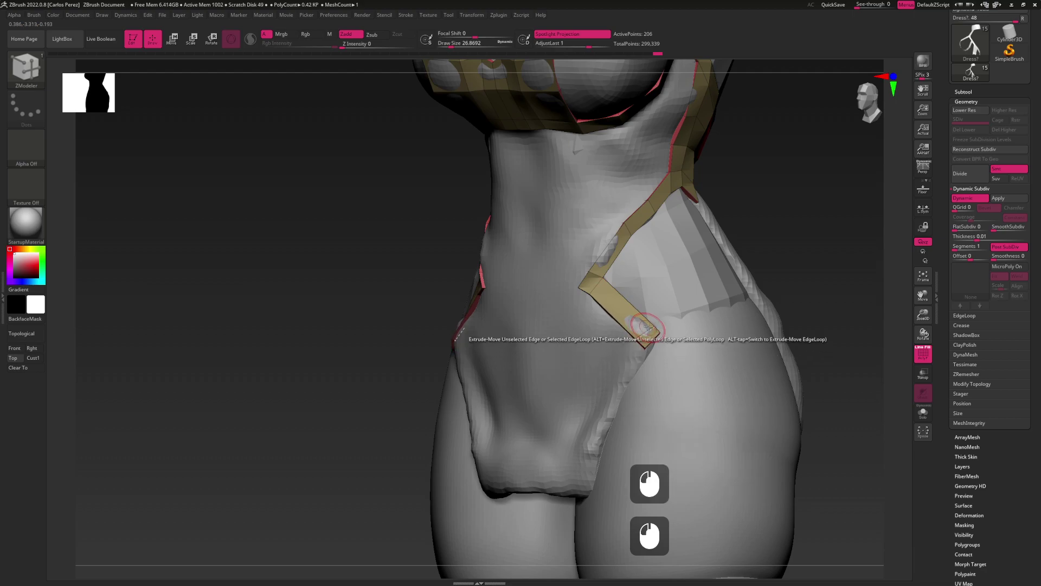
click(652, 325)
drag(646, 341, 585, 471)
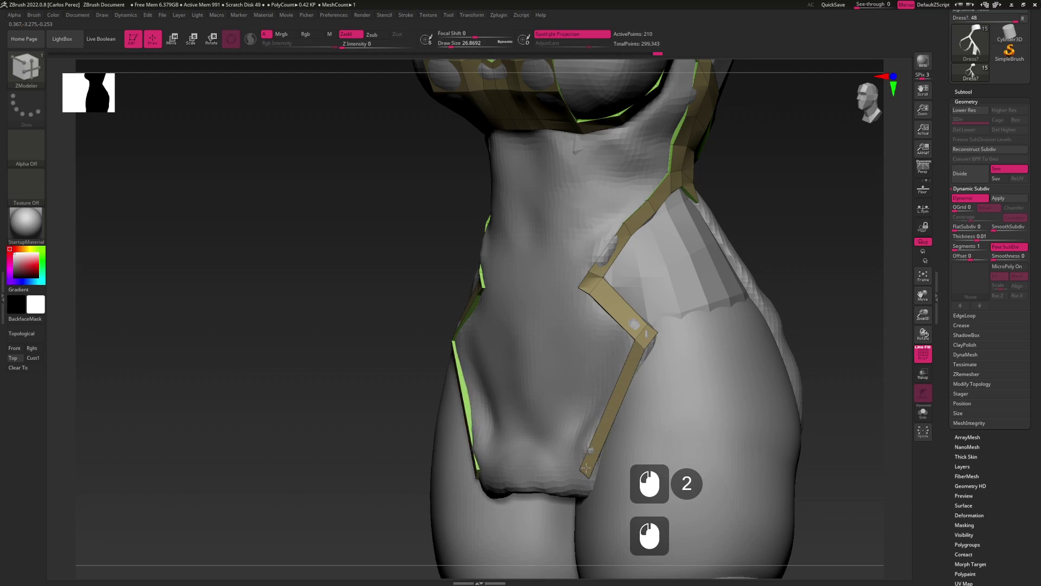
drag(608, 413, 578, 475)
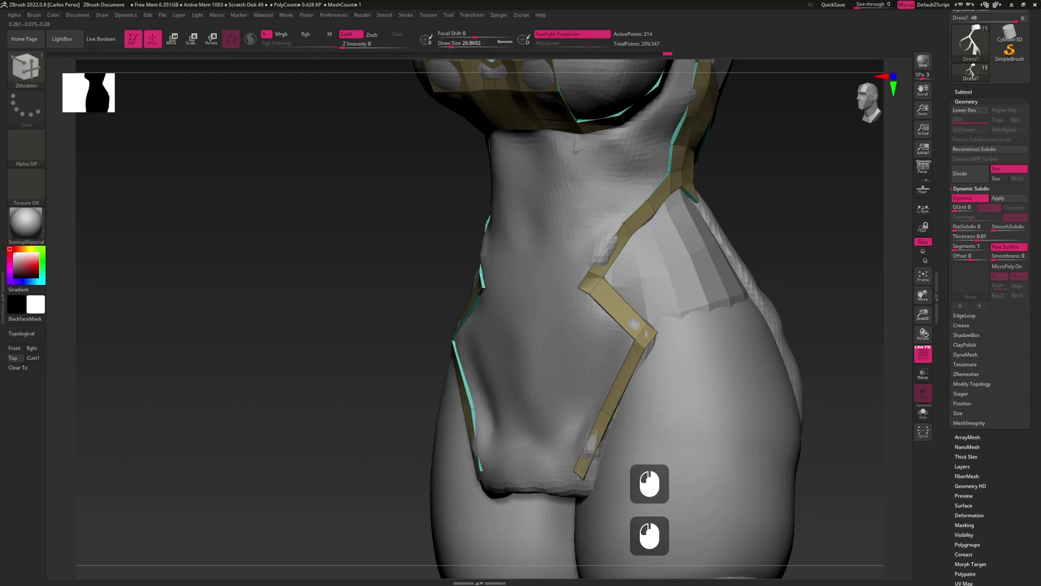
right_drag(585, 481, 600, 370)
drag(600, 371, 557, 378)
click(604, 374)
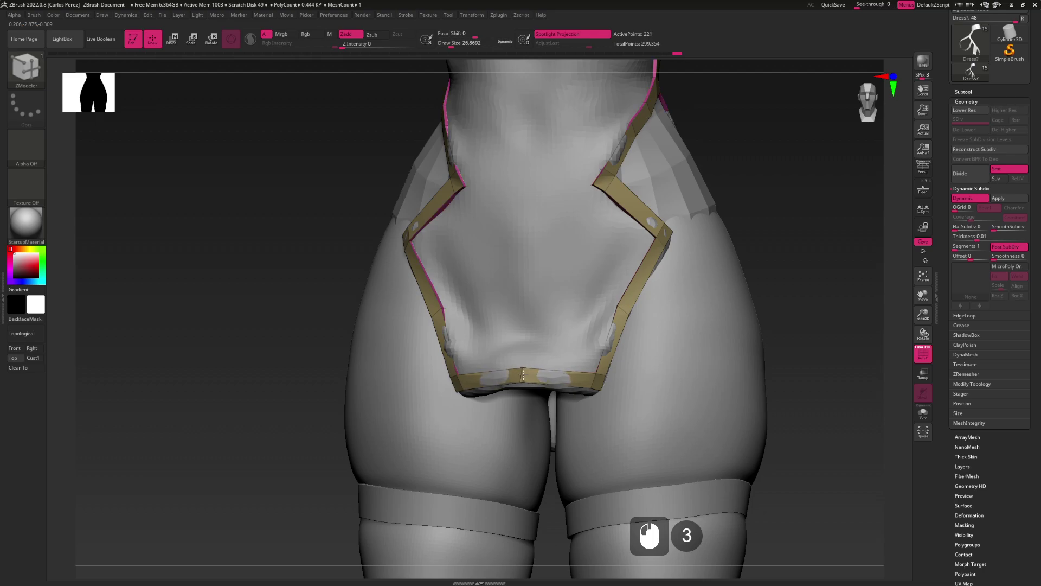
Add a vertical edge across the hem strip and orbit toward the torso's side
click(523, 382)
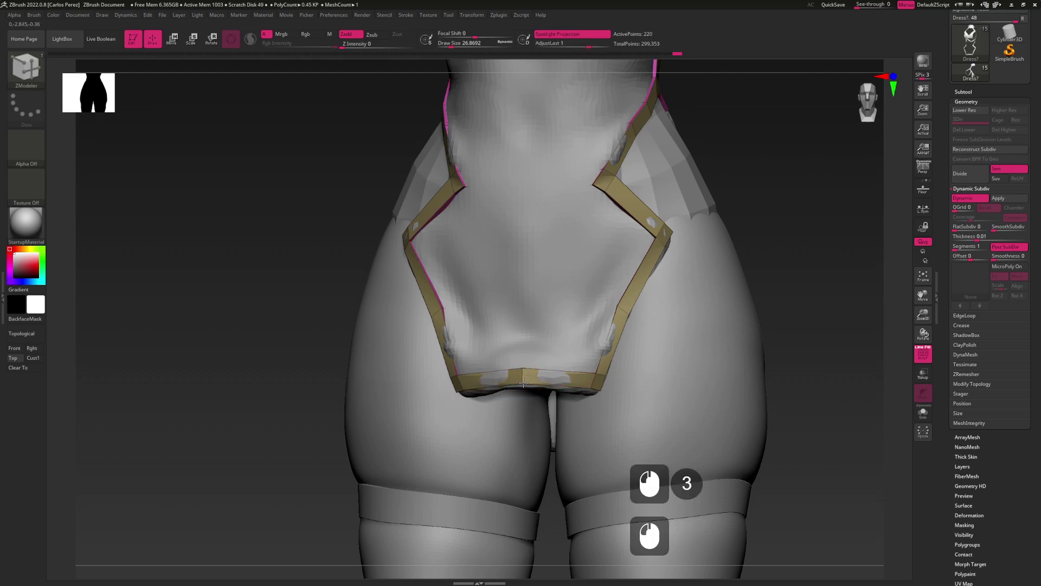
click(523, 375)
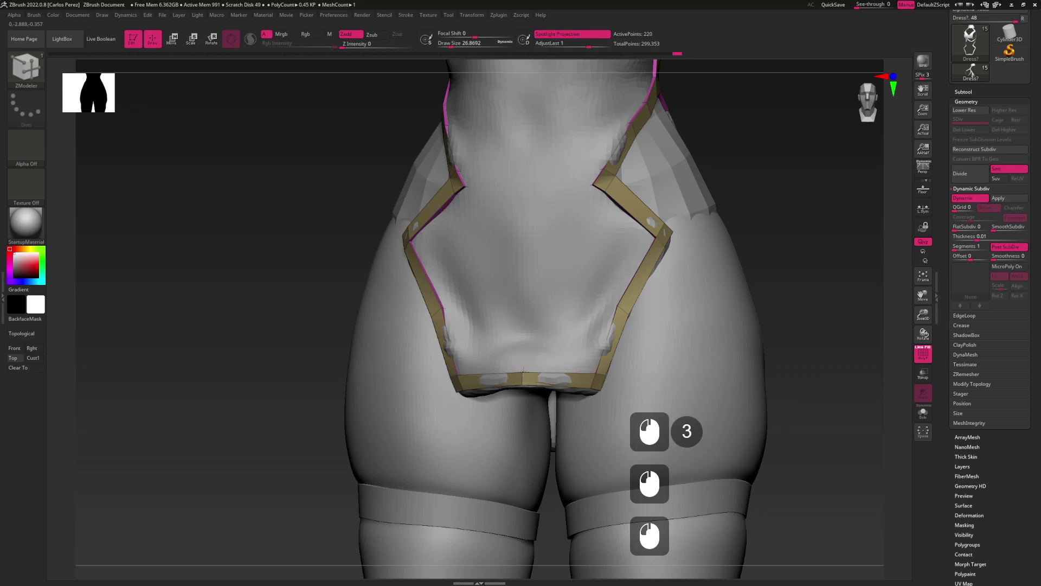
alt+drag(705, 238, 637, 321)
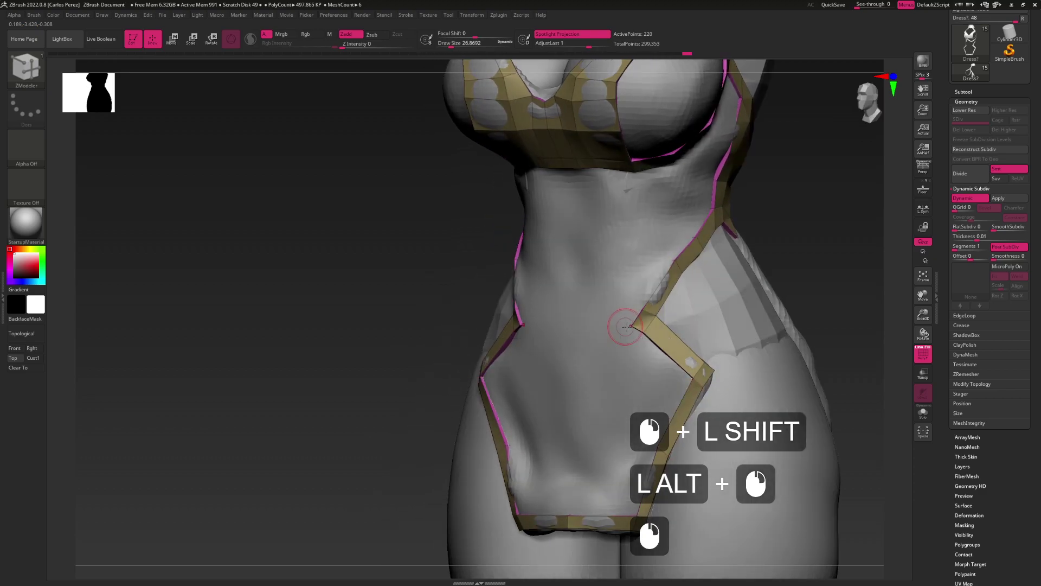
click(635, 321)
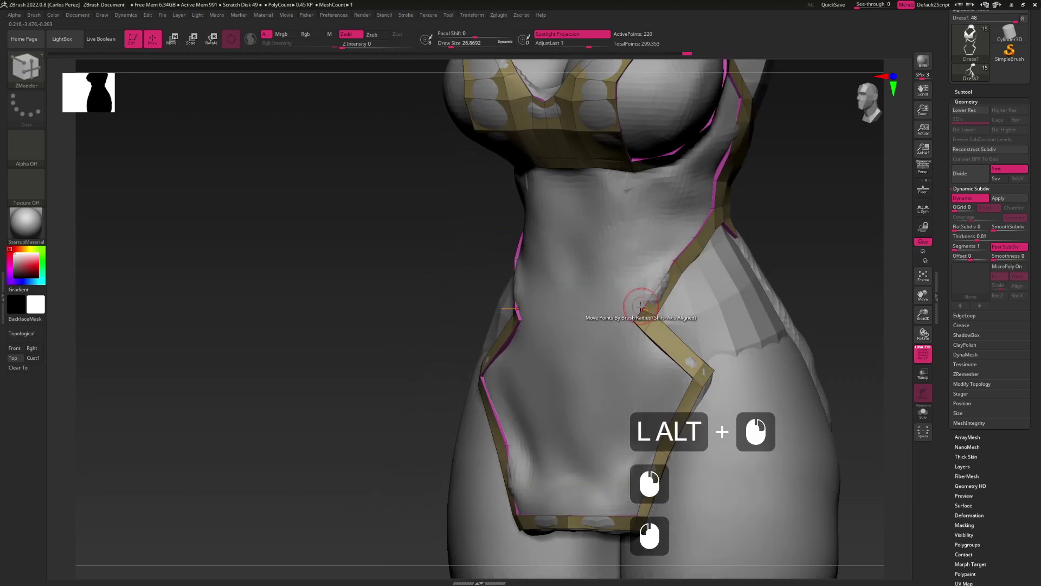
click(641, 305)
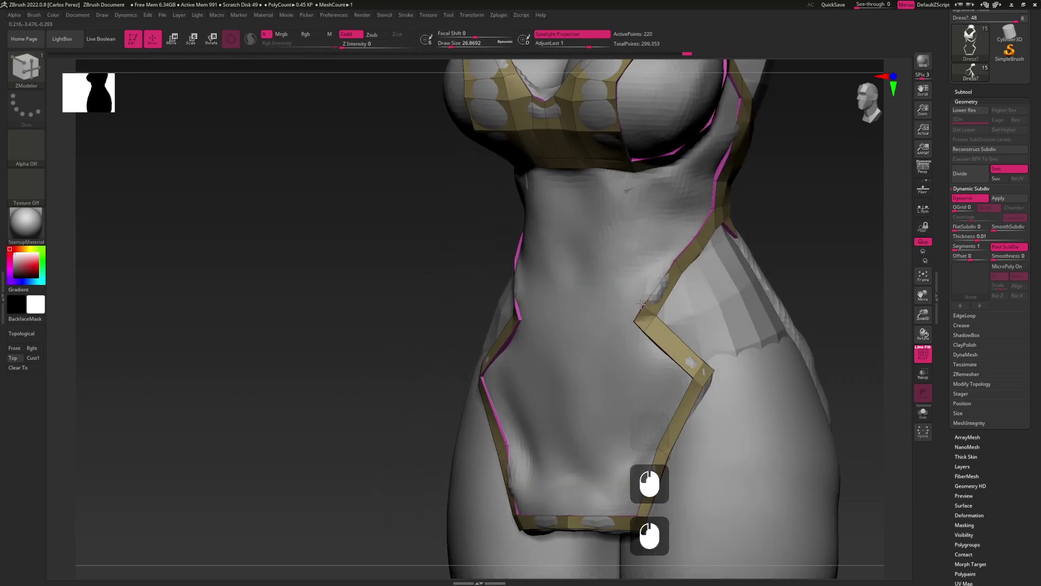
drag(642, 312, 657, 283)
Extrude the side strap's end edge down over the hip toward the bottom of the buttock
right_drag(657, 283, 658, 281)
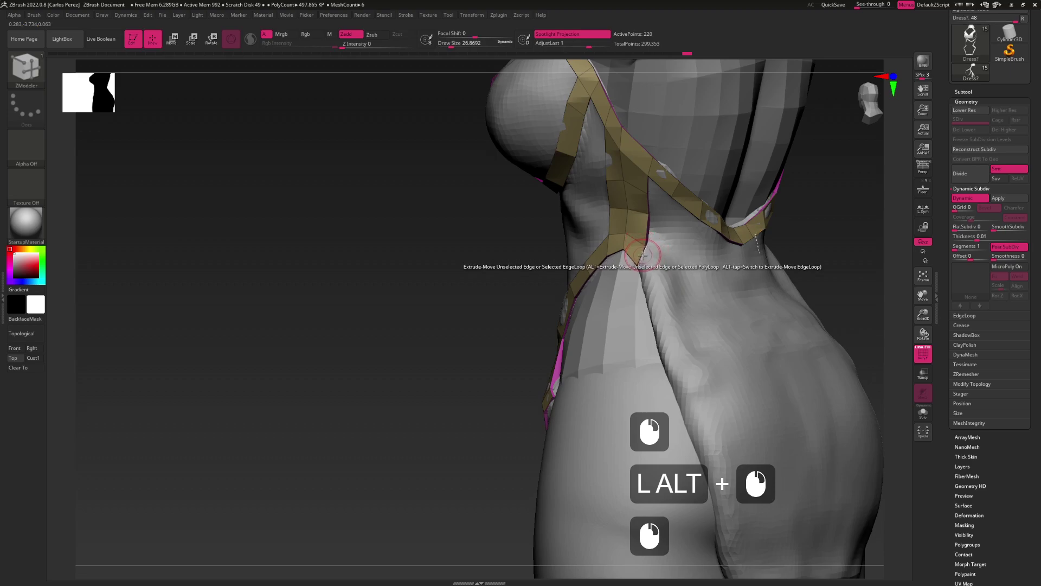
click(658, 280)
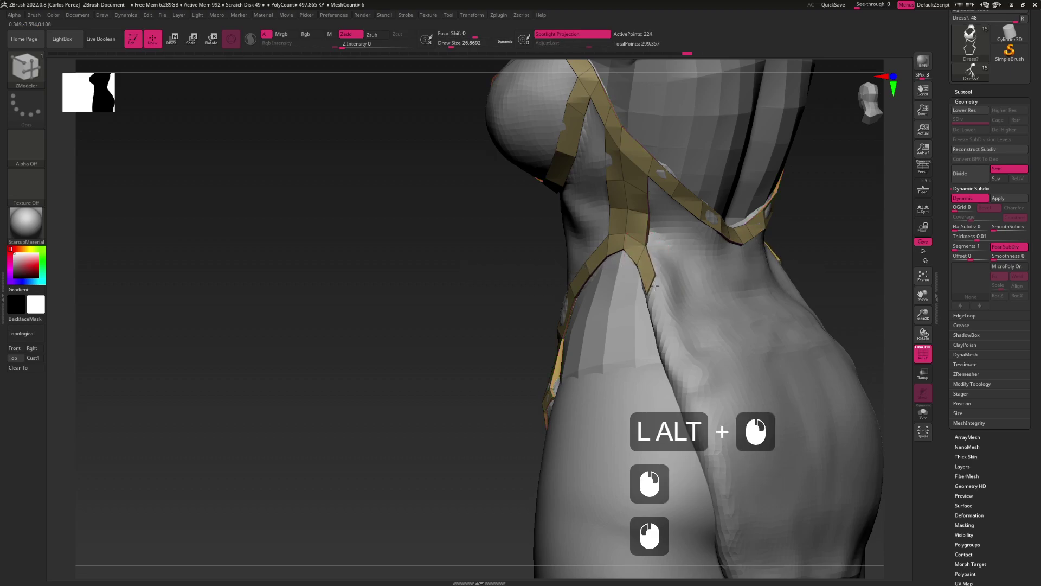
click(657, 275)
mouse_move(664, 284)
mouse_down()
mouse_move(672, 295)
mouse_move(657, 303)
mouse_up()
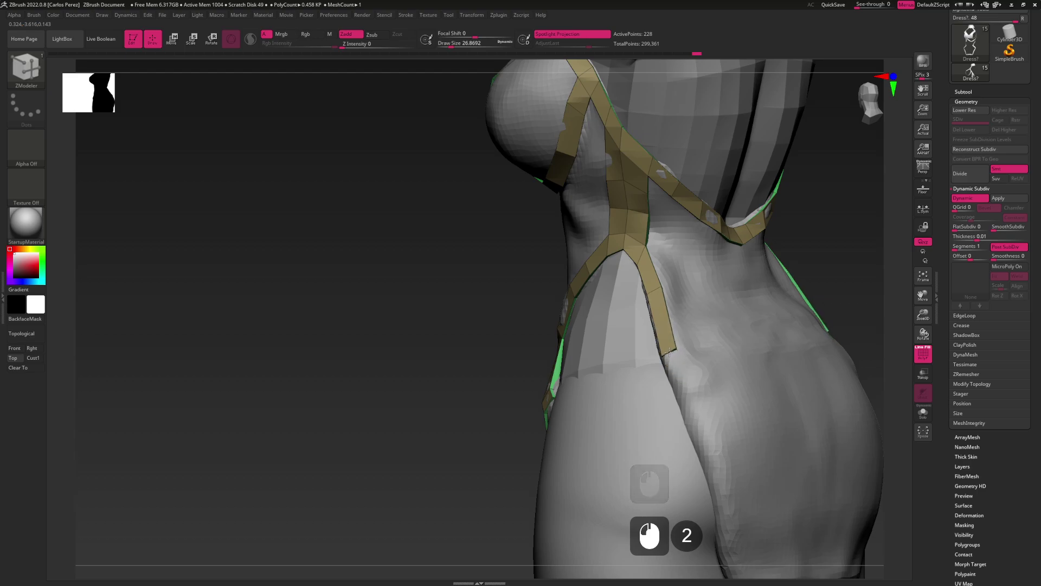
alt+drag(673, 362, 651, 297)
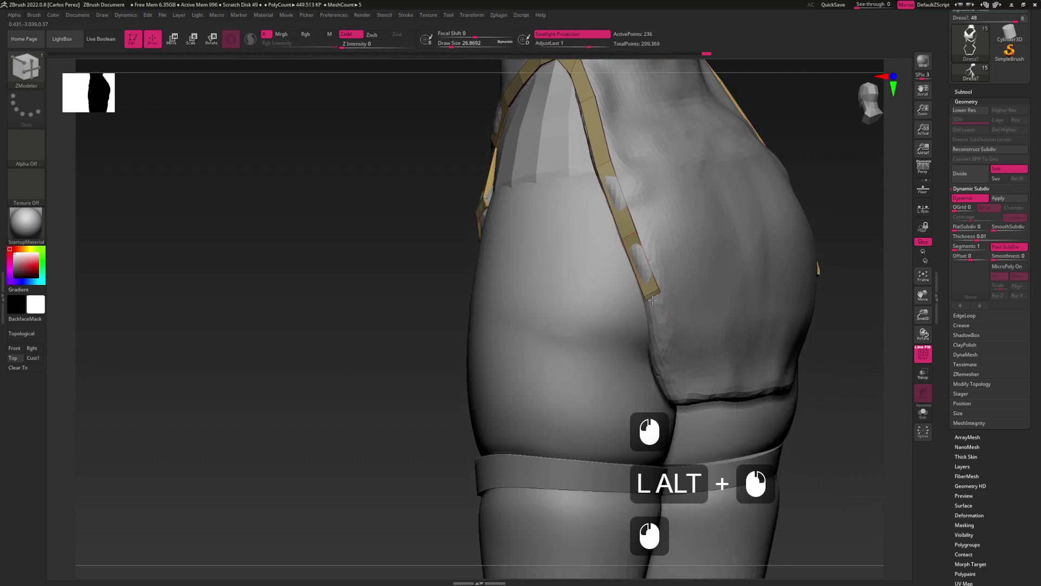
drag(657, 350, 715, 324)
click(649, 327)
In back view, pull the strap end points down along the buttocks and orbit to check
shift+right_drag(708, 307, 627, 298)
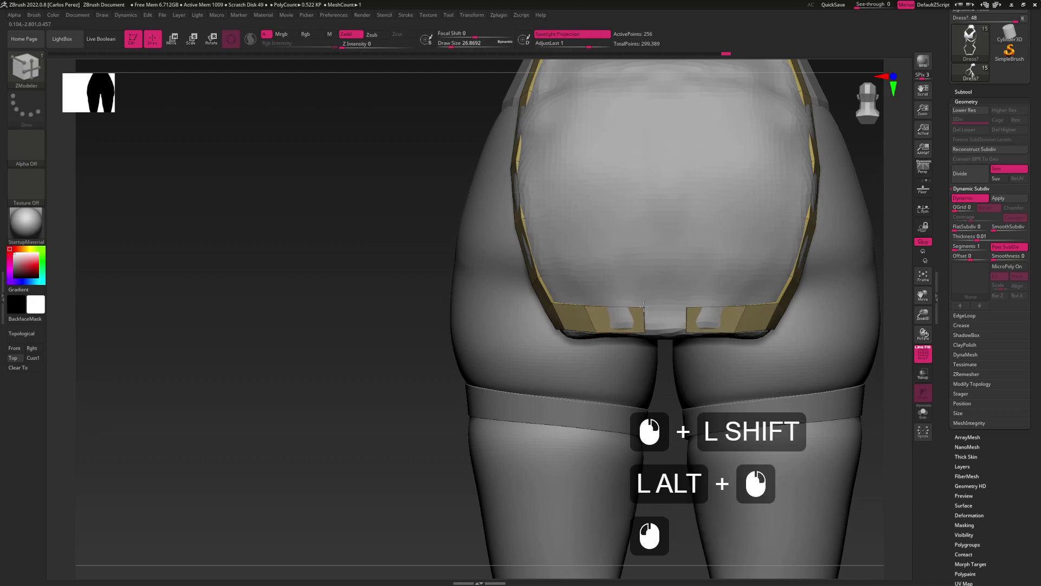
drag(645, 304, 644, 318)
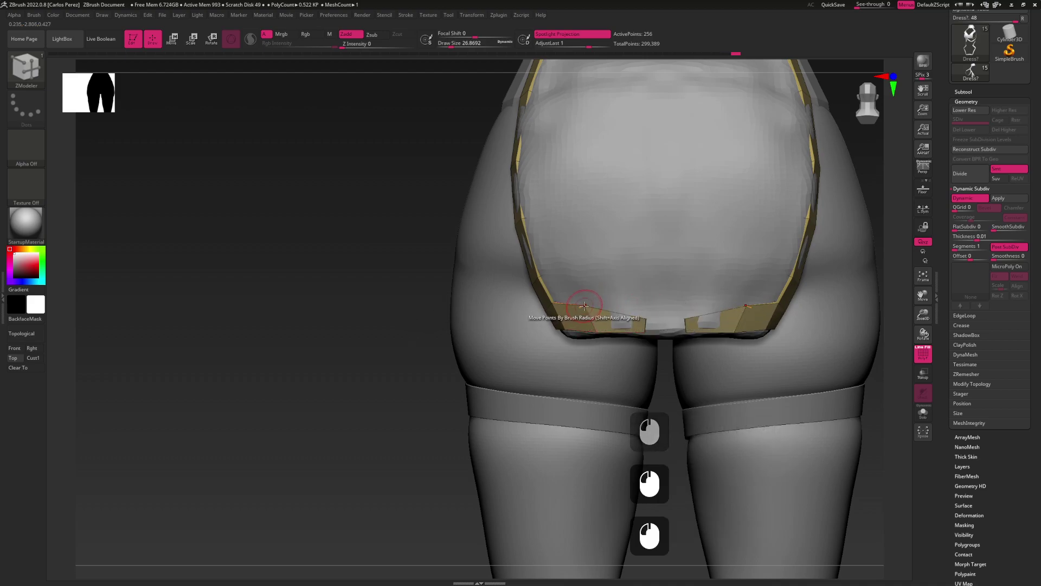
right_drag(589, 319, 554, 311)
drag(524, 314, 599, 322)
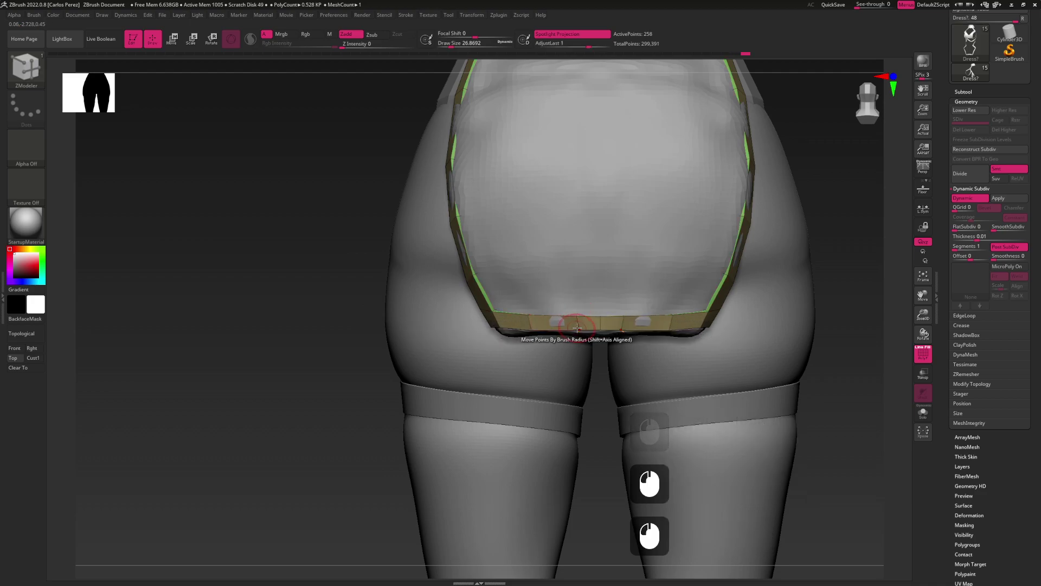
mouse_move(600, 283)
alt+right_down()
mouse_move(600, 340)
mouse_move(580, 286)
mouse_move(715, 272)
mouse_move(613, 353)
mouse_move(571, 270)
alt+right_up()
shift+right_drag(652, 285, 576, 356)
mouse_move(558, 304)
alt+right_down()
mouse_move(564, 320)
mouse_move(550, 346)
mouse_move(575, 347)
mouse_move(569, 365)
mouse_move(600, 262)
alt+right_up()
right_drag(598, 322, 558, 313)
alt+right_drag(559, 313, 578, 301)
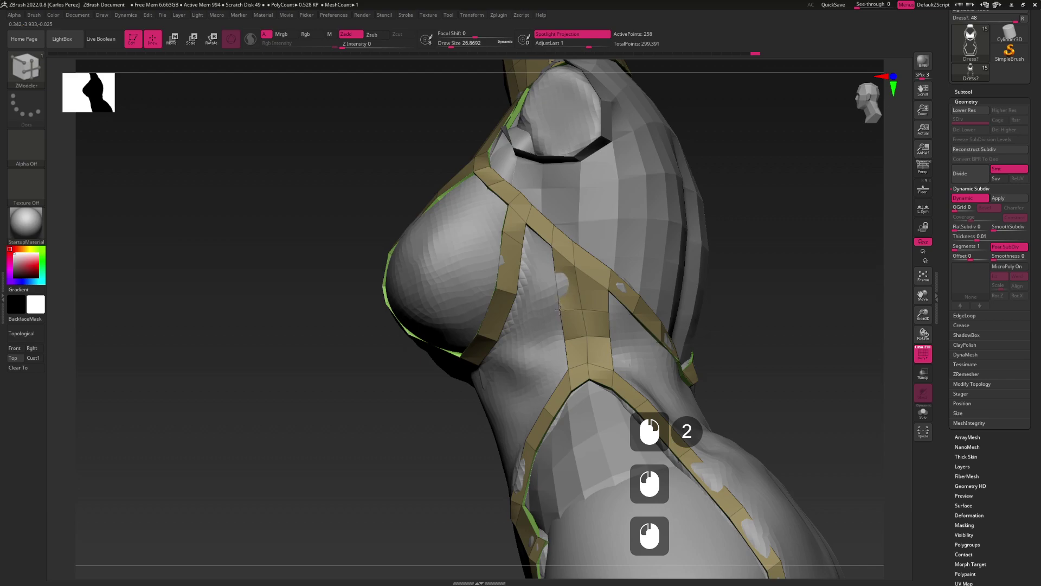
Extrude a small polygon from the back strap edge and weld its corner point into the edge below
right_drag(558, 310, 608, 309)
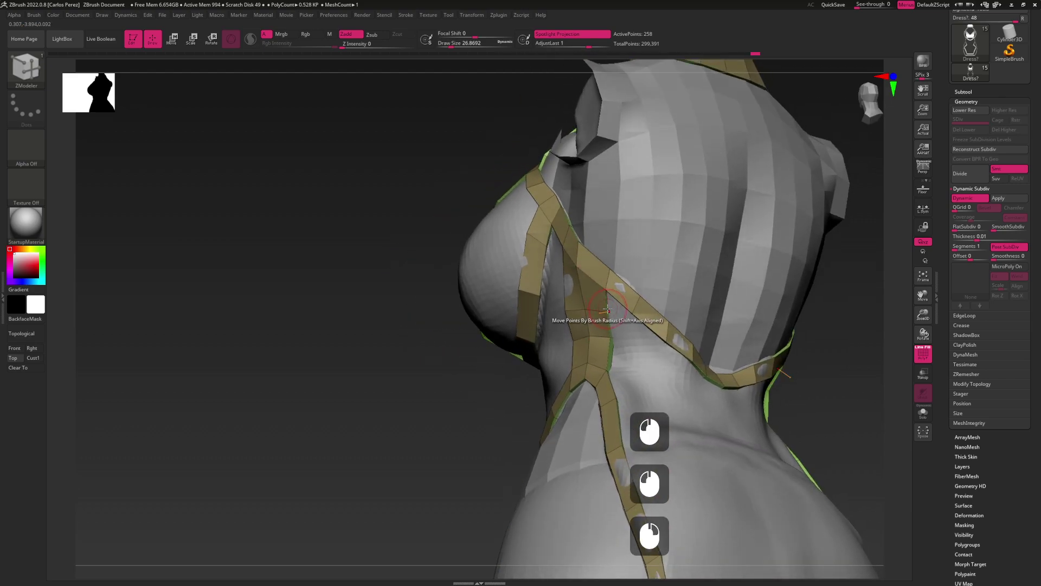
drag(610, 303, 626, 317)
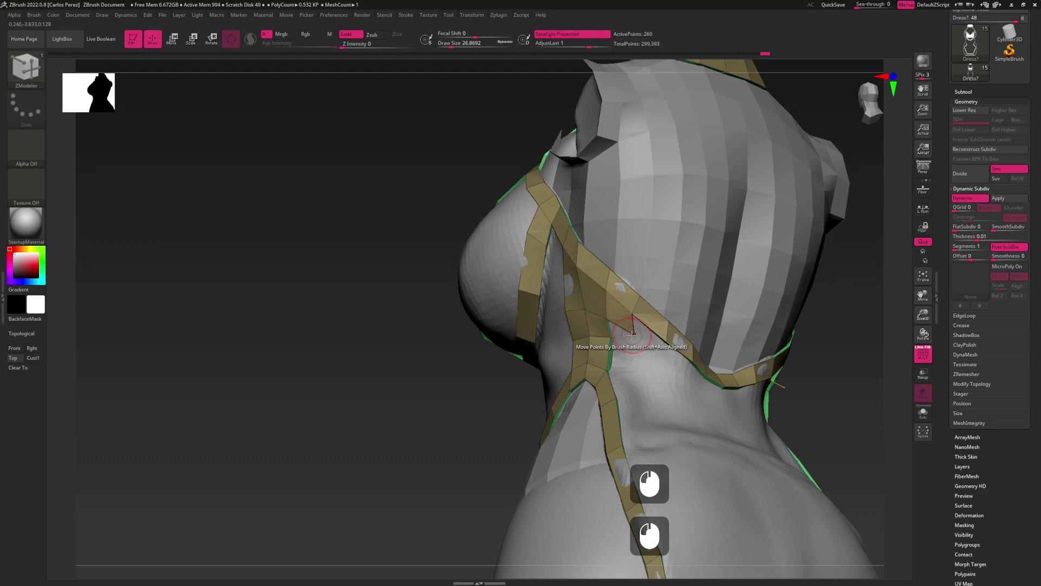
mouse_move(626, 326)
shift+right_down()
mouse_move(616, 339)
mouse_move(609, 329)
shift+right_up()
click(610, 339)
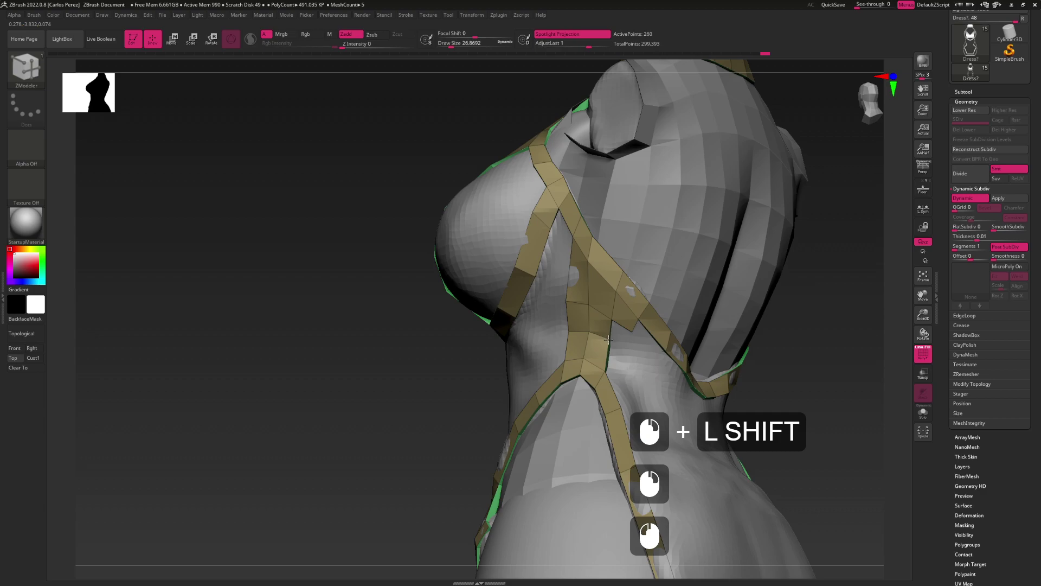
drag(631, 346, 615, 358)
Extrude the strap edge into new polygons at the upper-back junction
alt+right_drag(632, 367, 595, 315)
drag(594, 315, 612, 314)
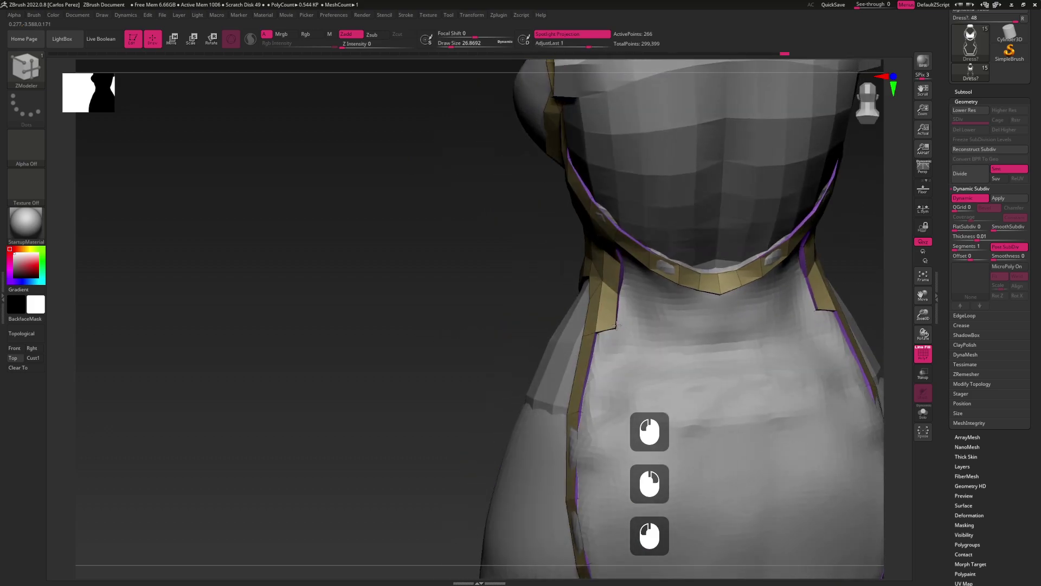
mouse_move(616, 328)
shift+right_down()
mouse_move(639, 291)
mouse_move(570, 315)
mouse_move(595, 328)
mouse_move(597, 294)
shift+right_up()
click(595, 322)
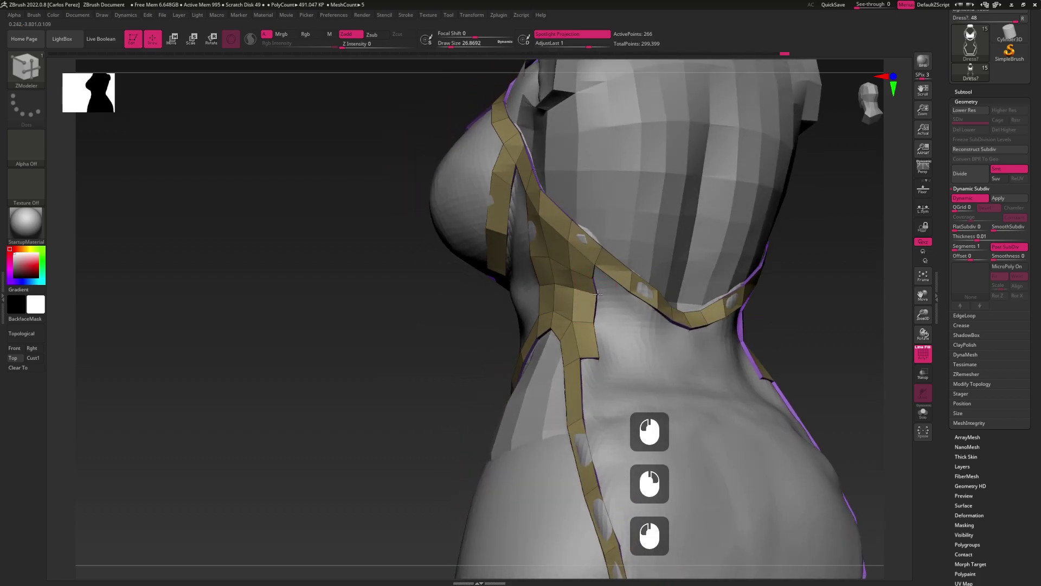
right_drag(596, 293, 597, 286)
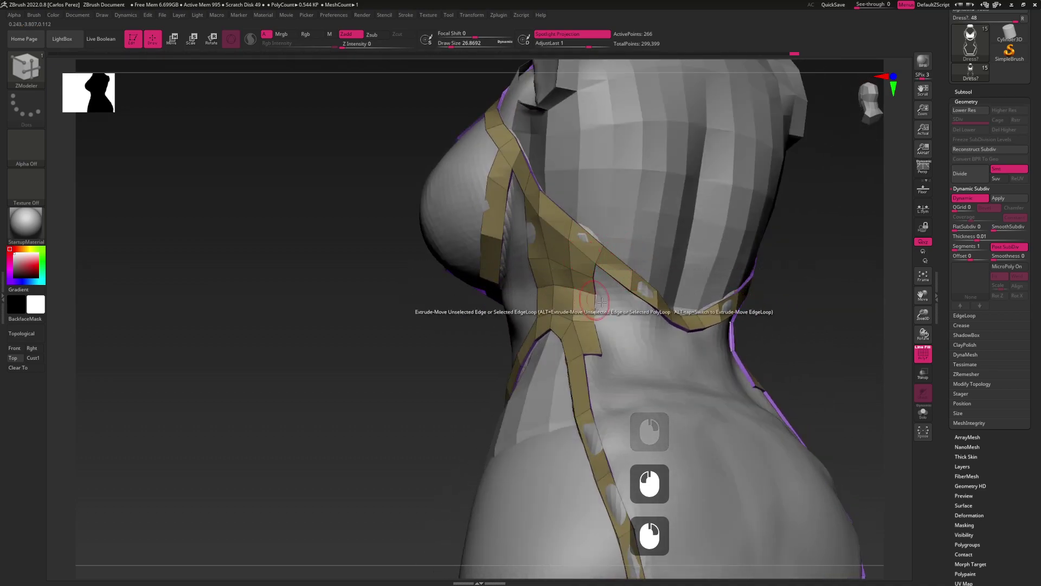
click(596, 263)
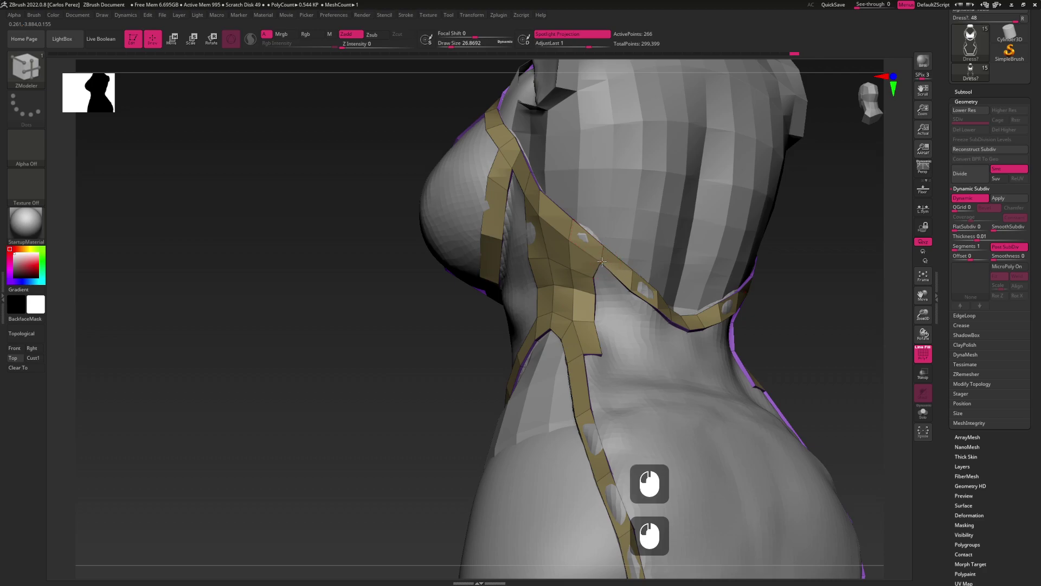
click(598, 285)
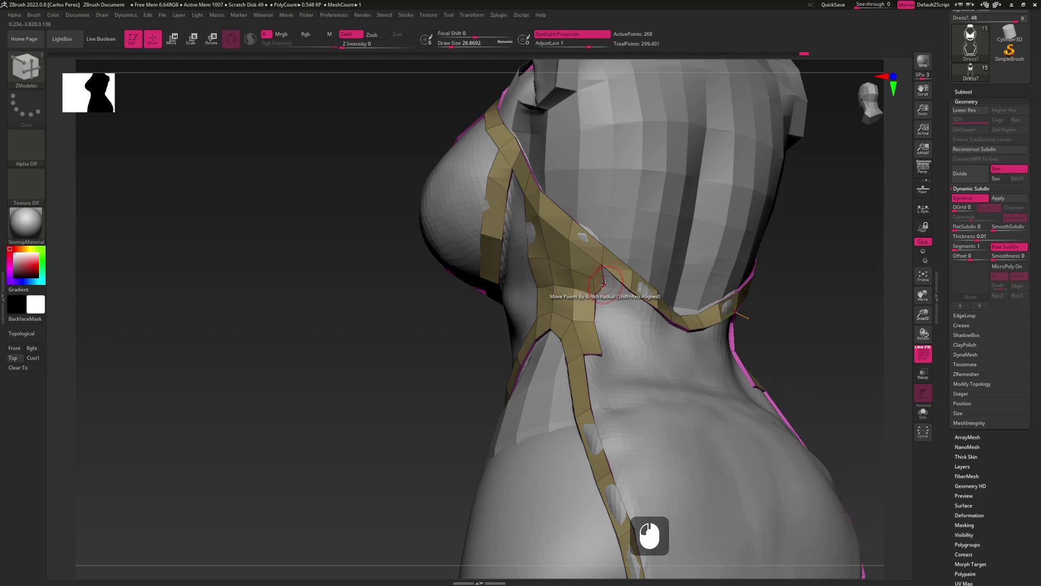
Move the strap points to follow the back and extrude one more edge into polygons
mouse_move(604, 285)
mouse_down()
mouse_move(614, 294)
mouse_move(590, 271)
mouse_move(612, 301)
mouse_move(678, 304)
mouse_move(619, 265)
mouse_move(630, 275)
mouse_up()
click(593, 268)
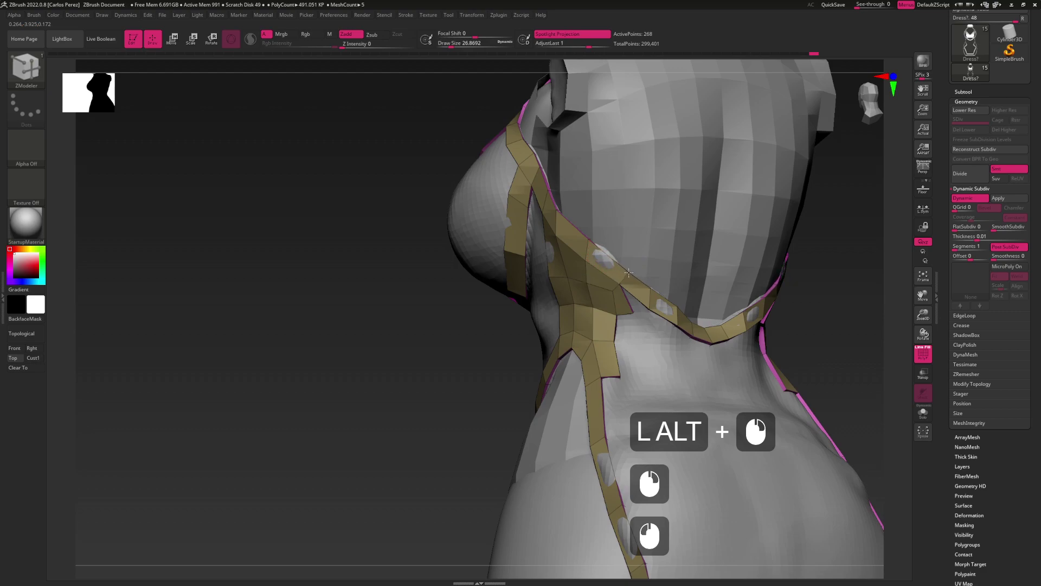
click(611, 311)
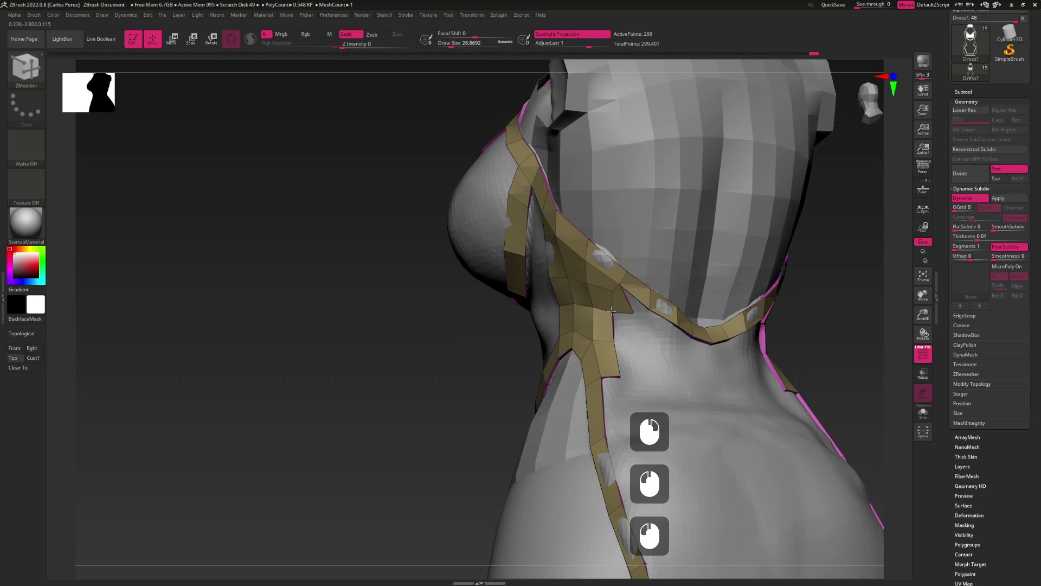
click(611, 310)
mouse_move(611, 311)
shift+mouse_down()
mouse_move(636, 321)
mouse_move(621, 296)
shift+mouse_up()
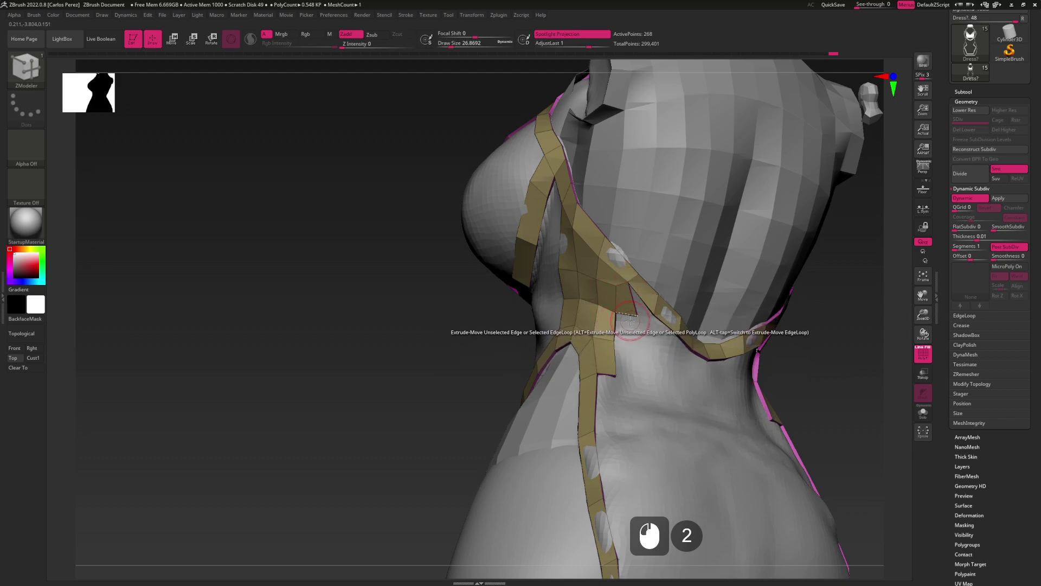
drag(619, 341, 627, 375)
Undo the last strap extrusion and save the model via Save As
key(ctrl+z)
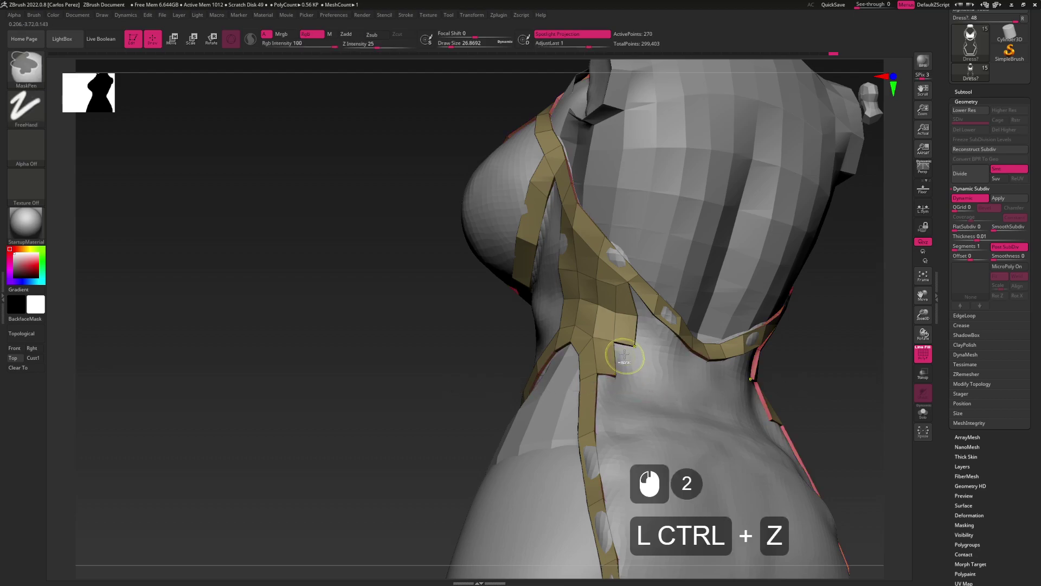
click(632, 384)
click(633, 386)
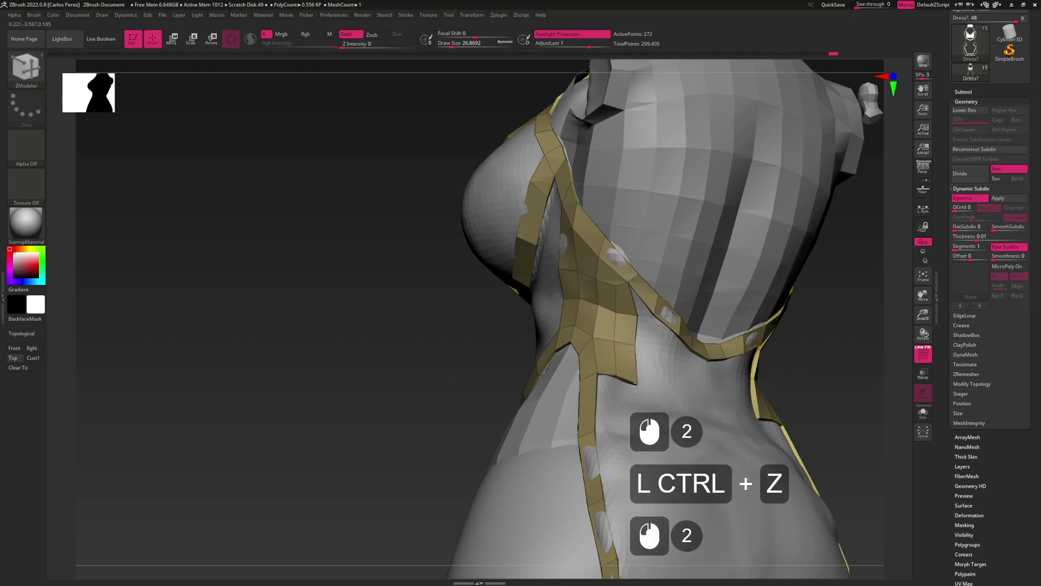
drag(1029, 96, 1029, 172)
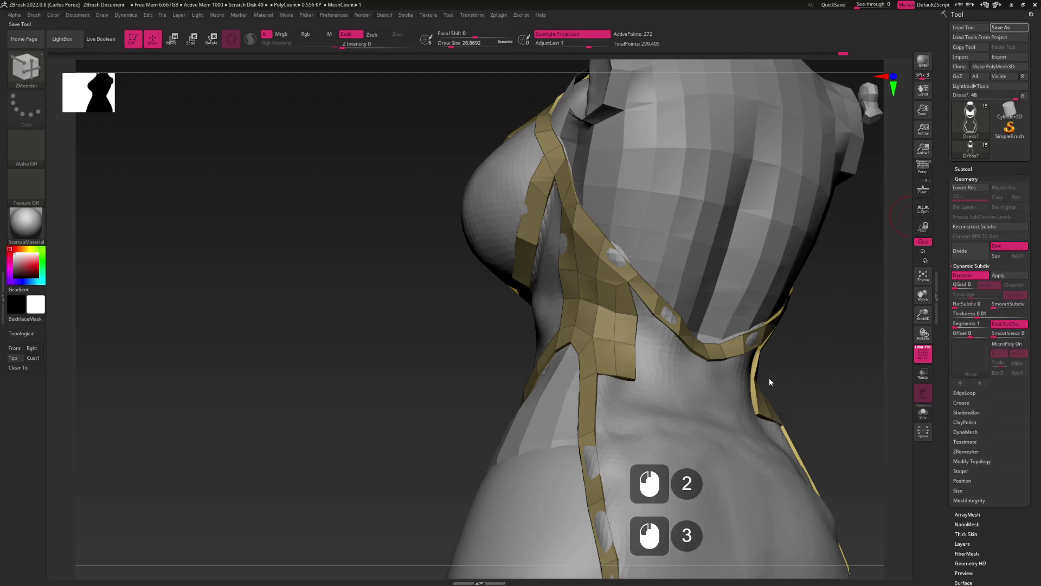
click(607, 359)
Adjust the back strap points, widening the junction tab into a patch bridging the diagonal and side straps
right_drag(674, 413, 674, 407)
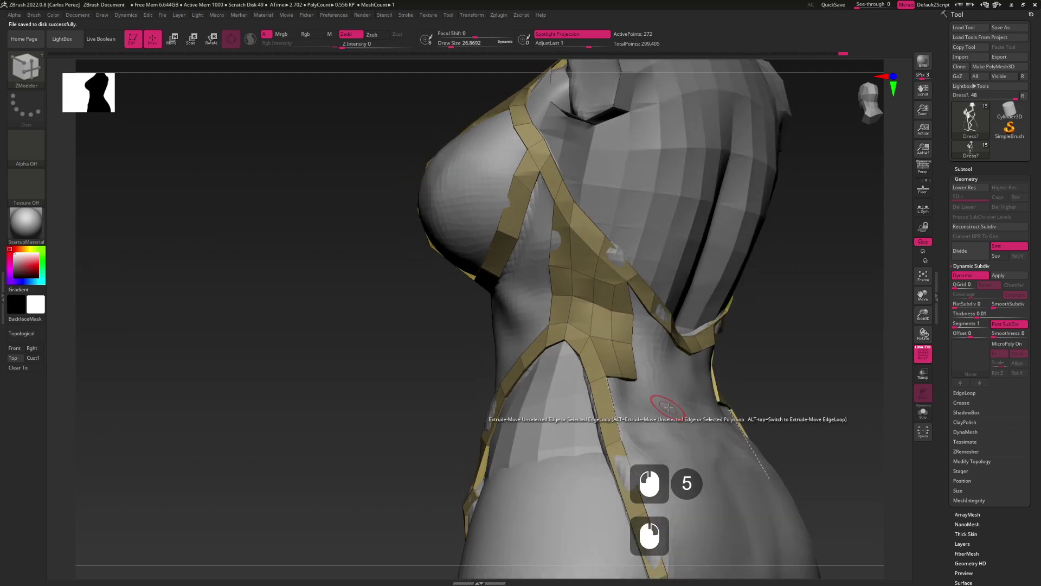
right_click(898, 382)
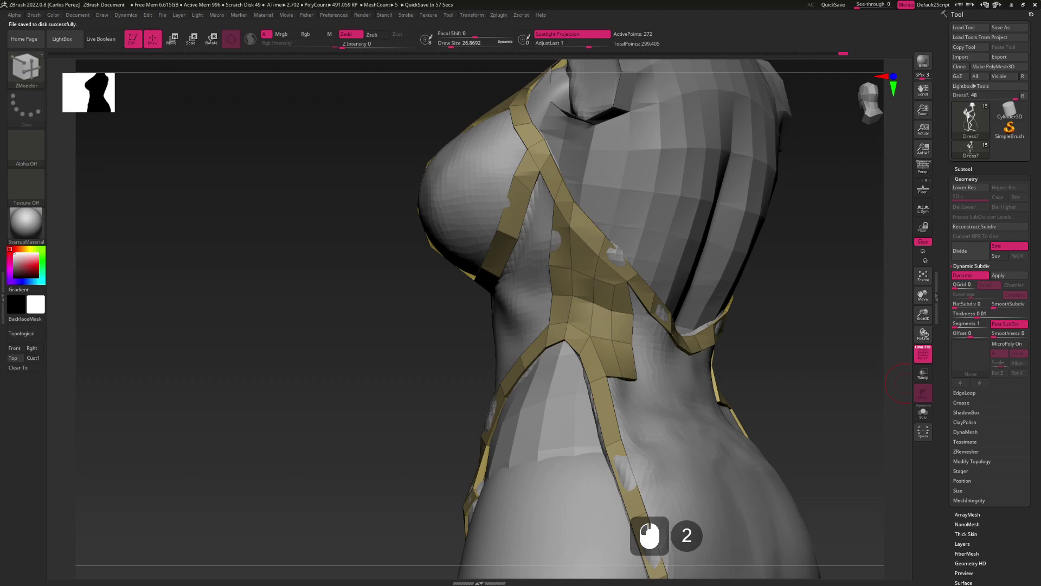
mouse_move(705, 380)
shift+right_down()
mouse_move(637, 352)
mouse_move(672, 336)
mouse_move(628, 293)
shift+right_up()
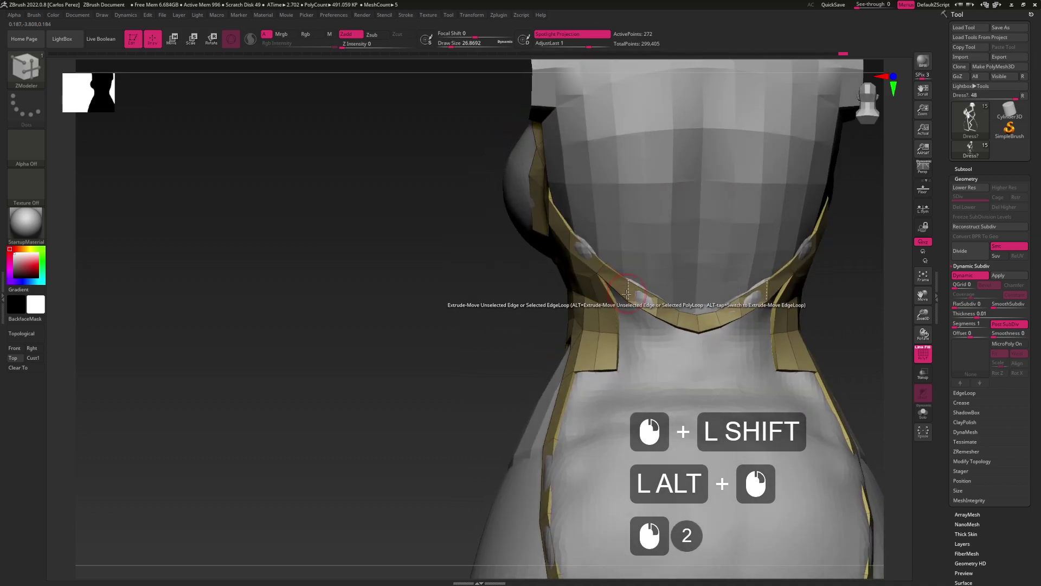
right_click(640, 304)
right_click(657, 316)
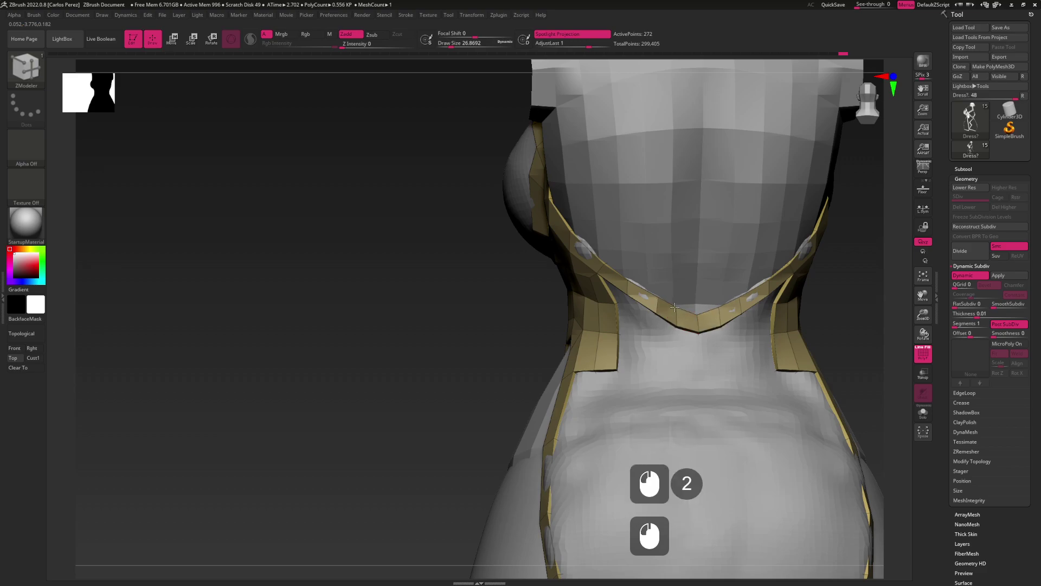
right_drag(676, 324, 618, 300)
right_click(610, 304)
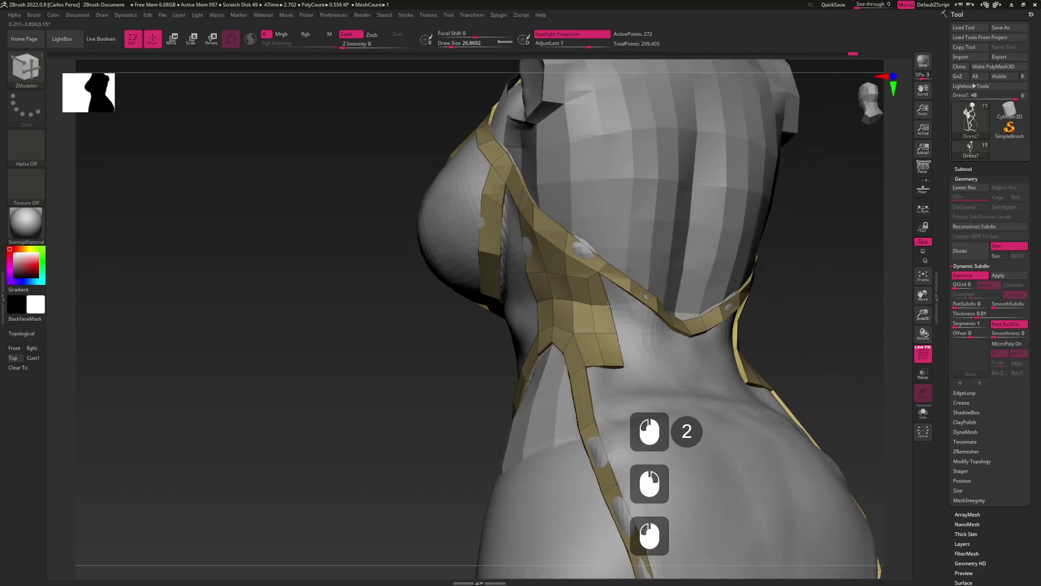
mouse_move(611, 307)
right_down()
mouse_move(637, 307)
mouse_move(612, 302)
right_up()
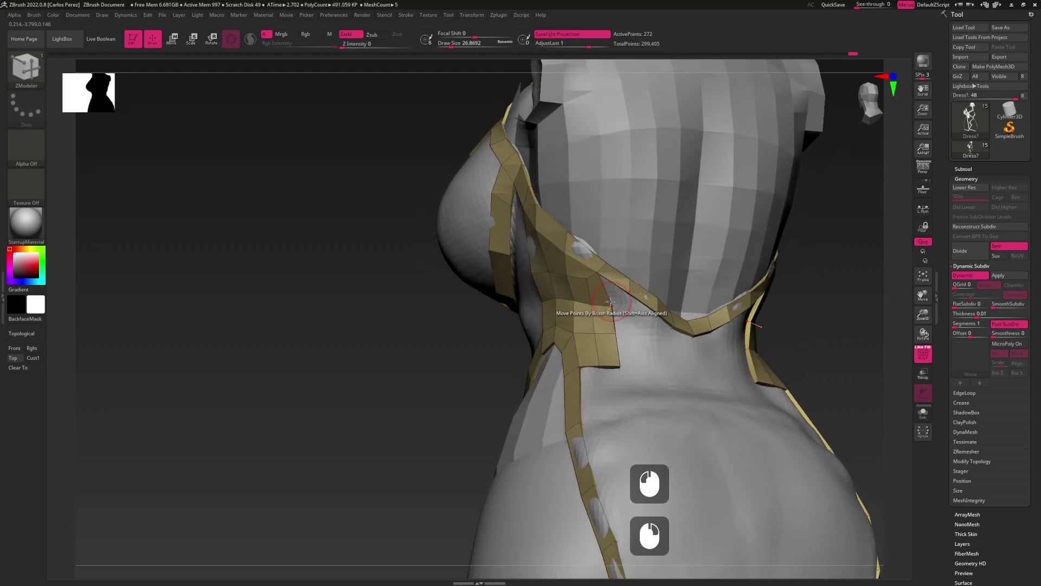
right_click(616, 308)
right_drag(644, 308, 628, 318)
Stitch the loose strap's point onto the back collar panel to join them
key(space)
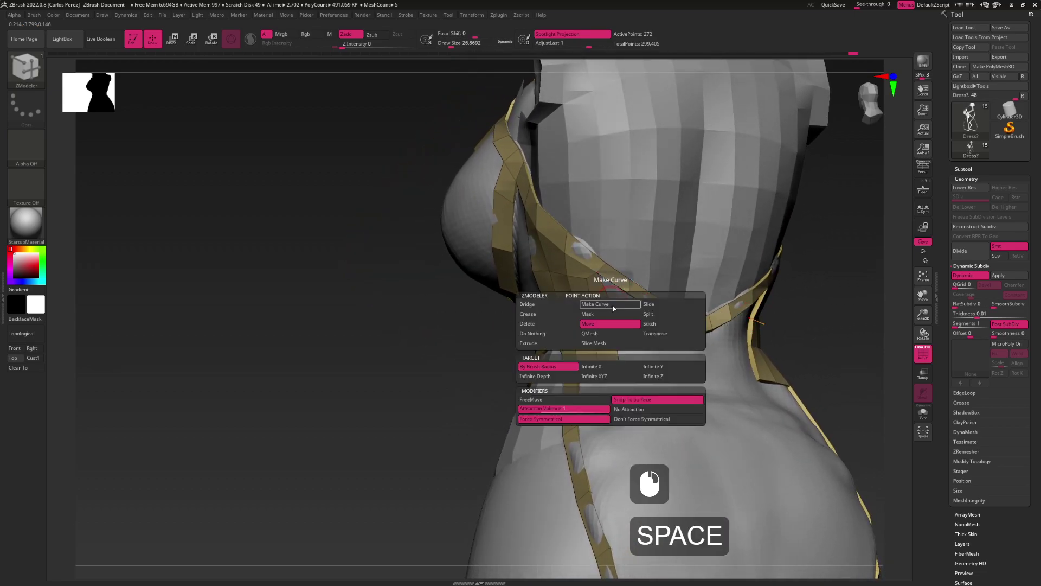
click(650, 323)
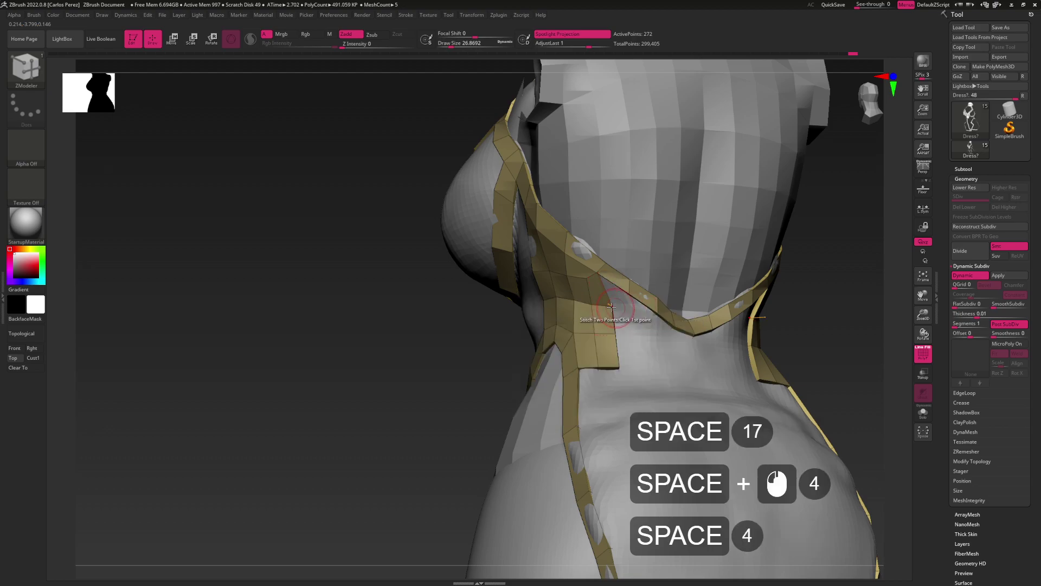
click(609, 306)
click(625, 296)
right_drag(625, 296, 628, 313)
Pull a flap from the strap edge, undo the bad triangle, and lift the edge points
key(space)
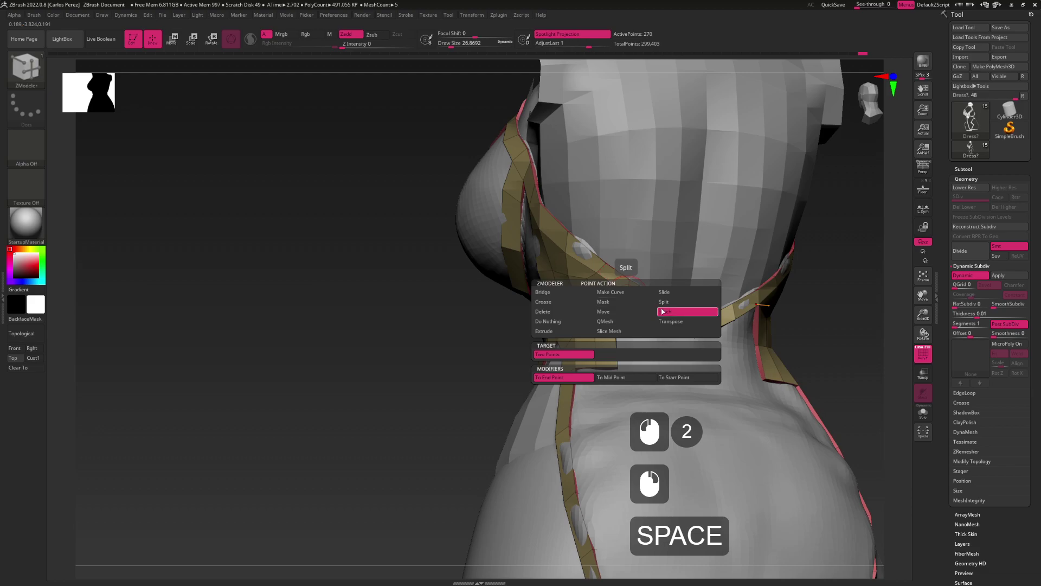
click(615, 313)
click(625, 292)
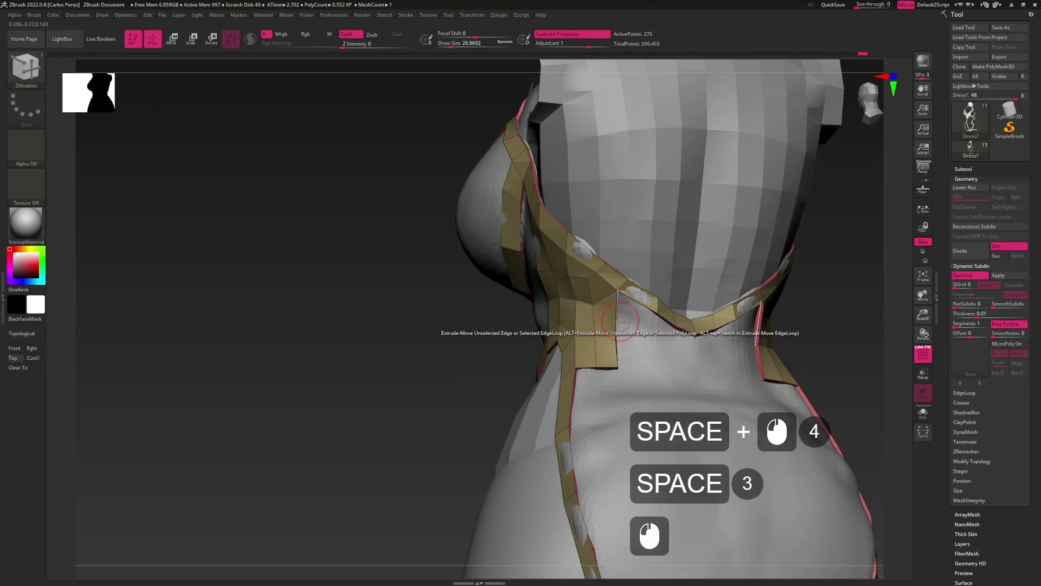
drag(620, 321, 639, 330)
key(ctrl+z)
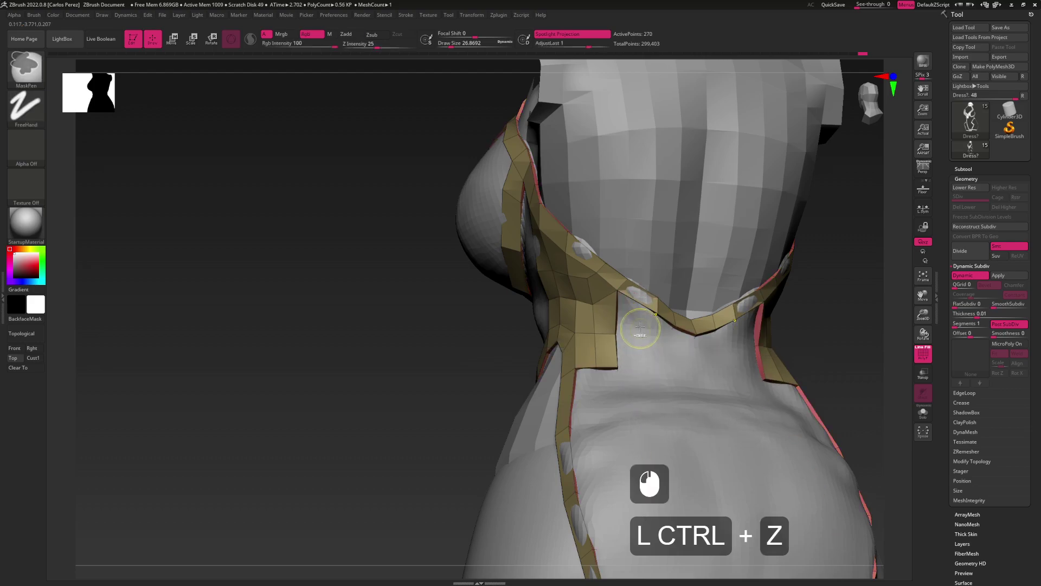
click(635, 325)
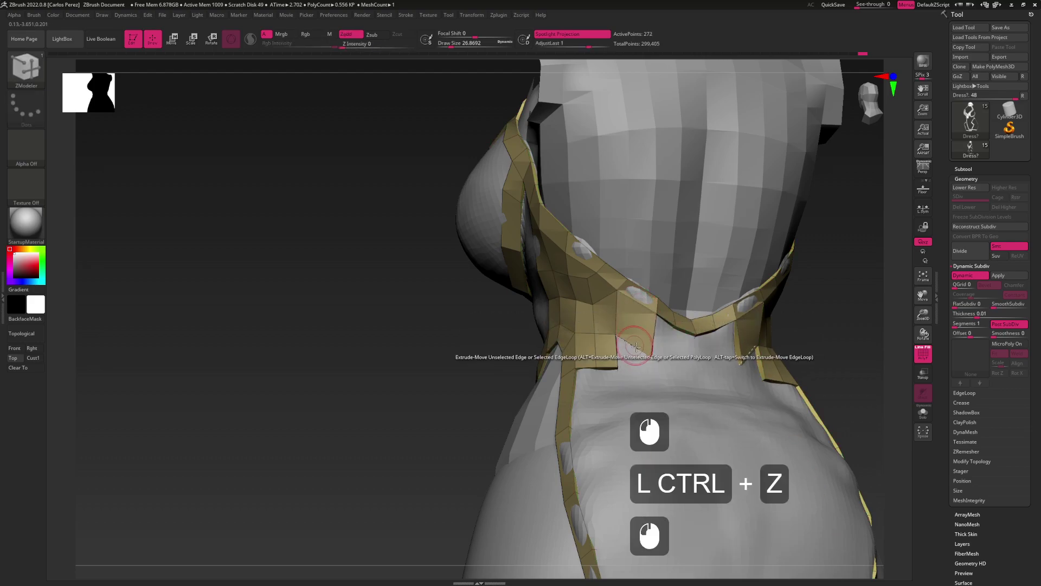
click(648, 335)
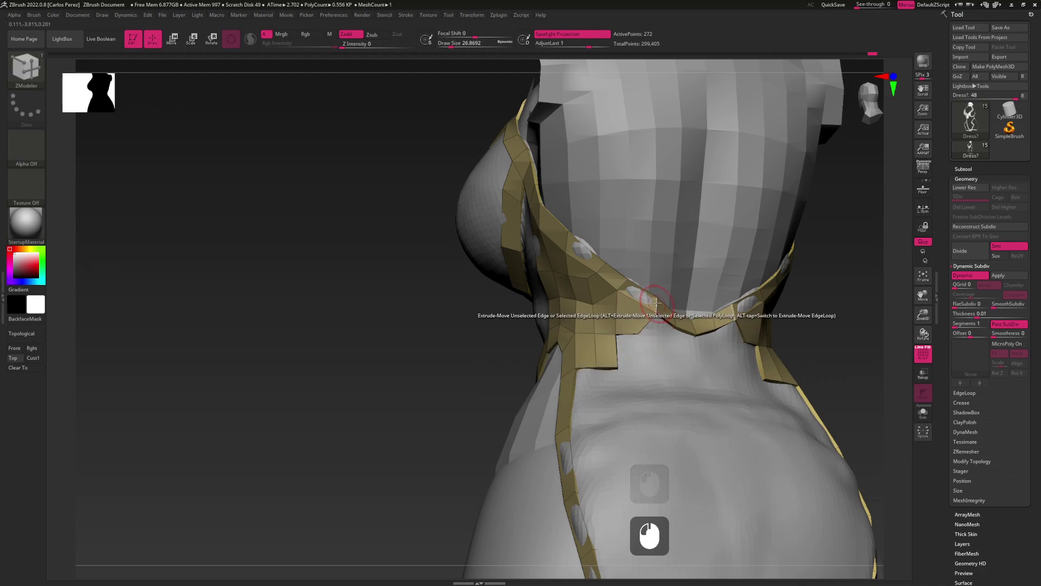
mouse_move(655, 313)
mouse_down()
mouse_move(656, 296)
mouse_move(641, 294)
mouse_move(642, 307)
mouse_up()
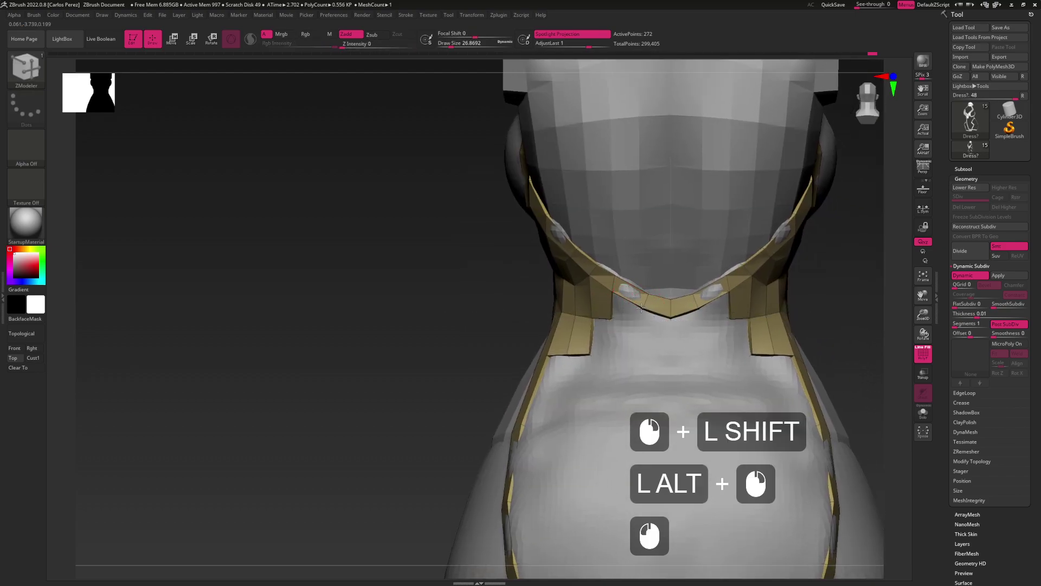
Undo the stray strap extrusions while checking the back collar from several angles
drag(640, 289, 628, 322)
right_drag(627, 325, 627, 306)
key(ctrl+z)
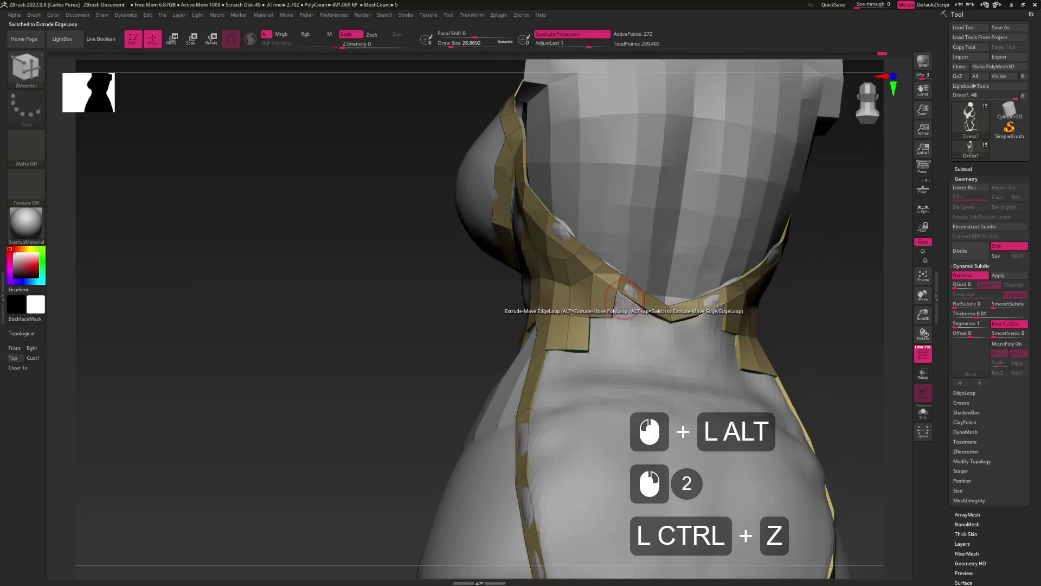
click(620, 310)
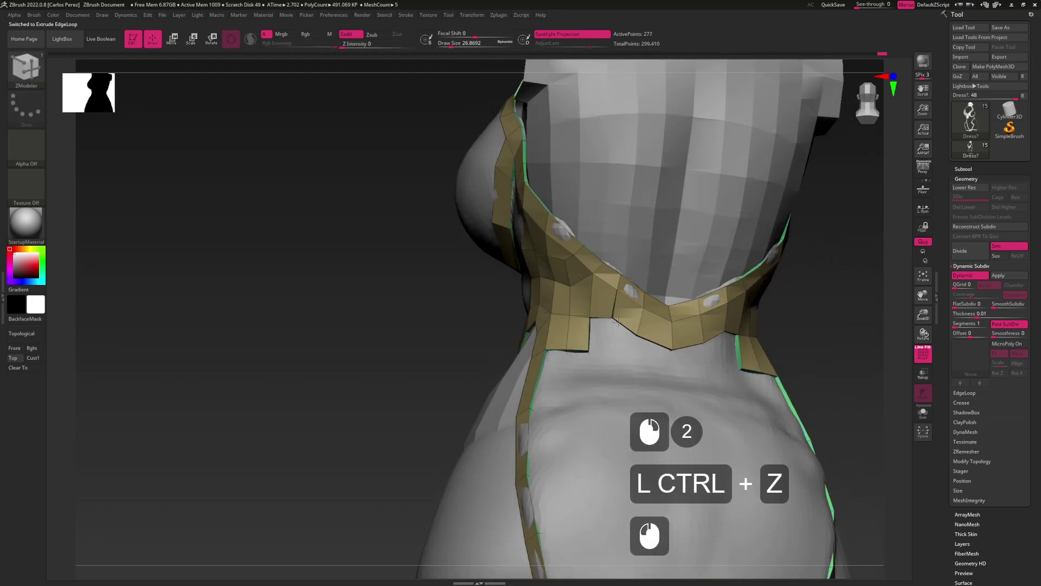
right_drag(619, 321, 606, 326)
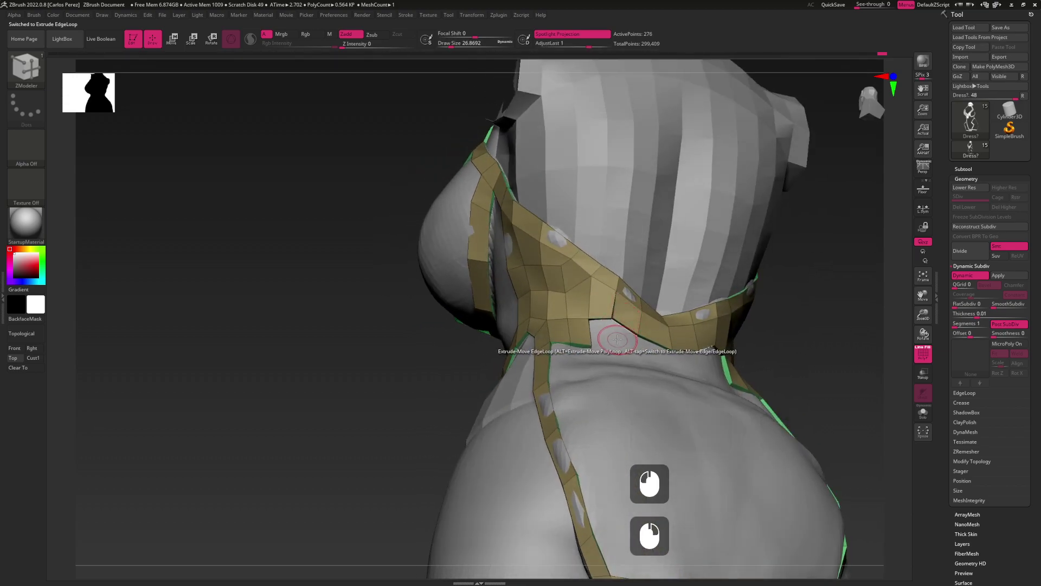
alt+click(604, 327)
alt+drag(604, 327, 618, 325)
right_drag(618, 325, 635, 295)
key(ctrl+z)
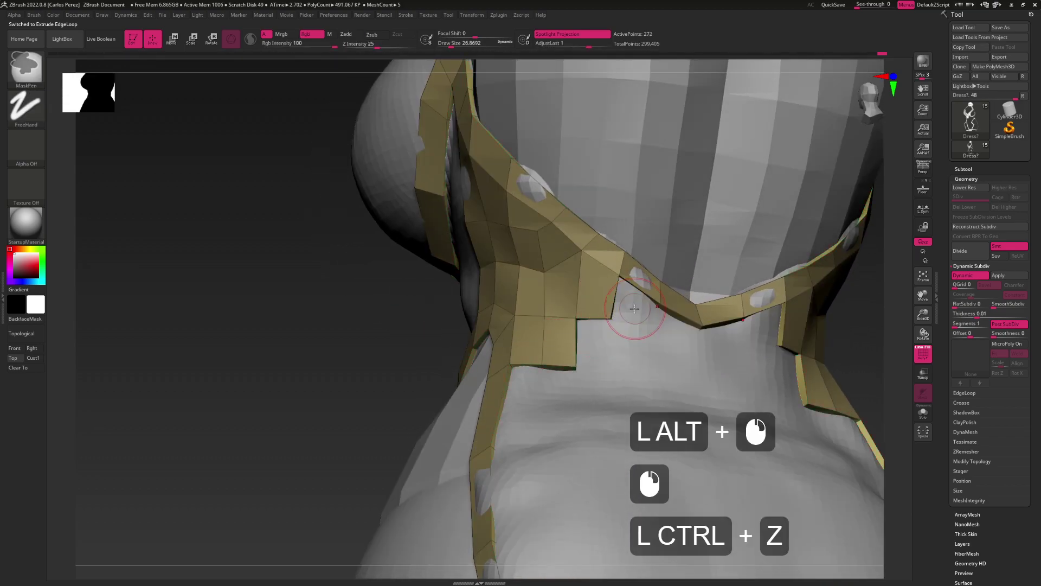
drag(636, 294, 637, 335)
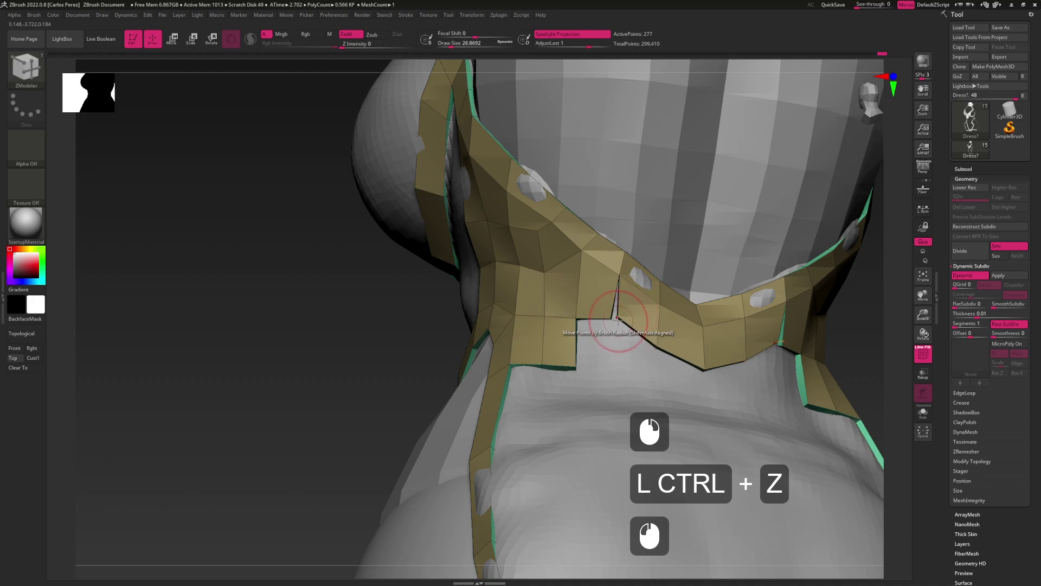
Split the polygons at the centre of the back collar with ZModeler Split
key(space)
click(653, 328)
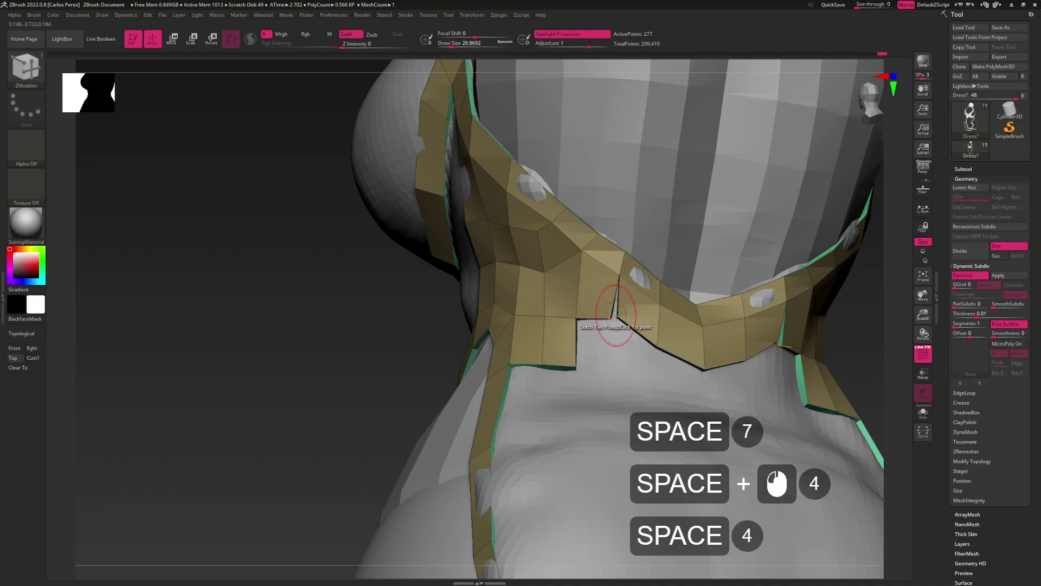
click(609, 326)
click(624, 355)
shift+drag(624, 355, 619, 325)
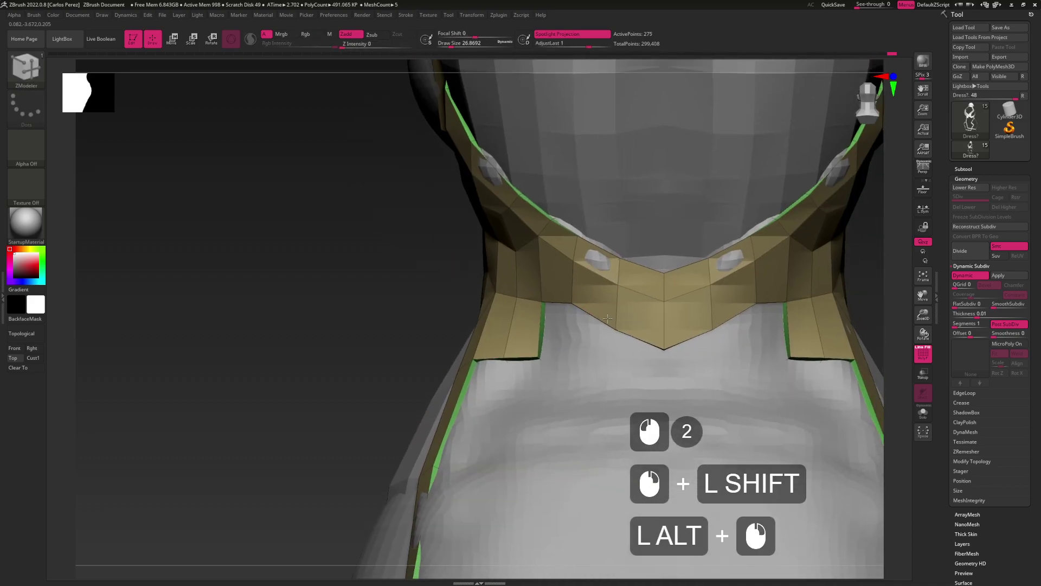
Move the collar's lower centre vertices to shape a shallow V
key(space)
click(610, 343)
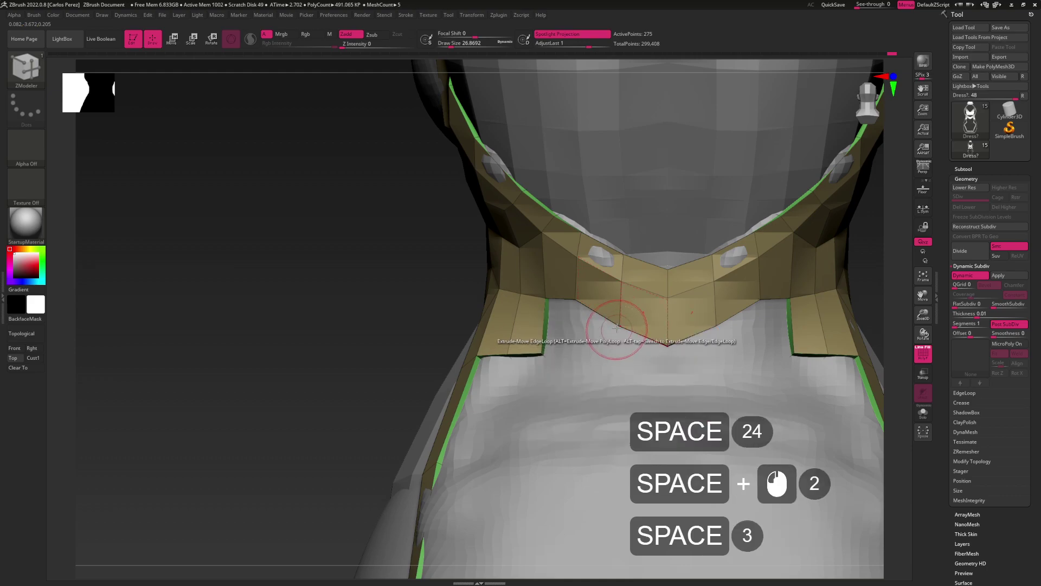
drag(619, 324, 619, 302)
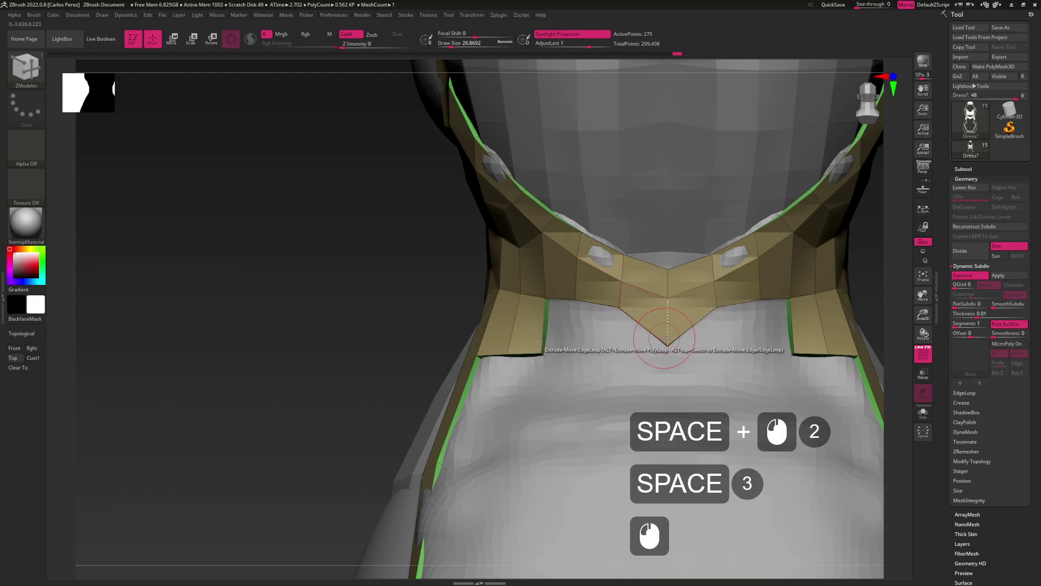
drag(664, 337, 664, 319)
click(664, 312)
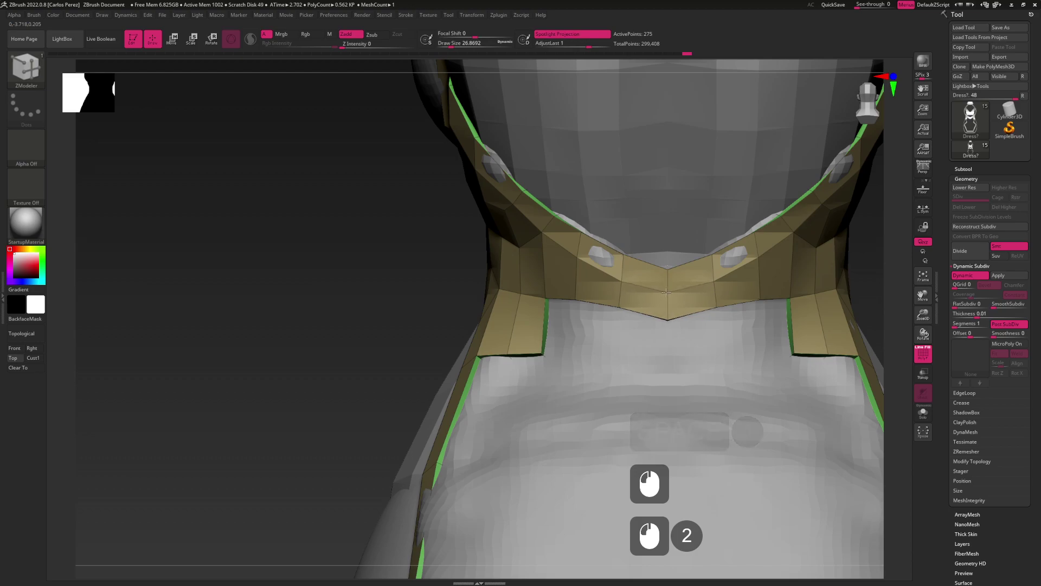
click(621, 275)
mouse_move(621, 275)
alt+mouse_down()
mouse_move(624, 325)
mouse_move(705, 310)
mouse_move(632, 308)
mouse_move(633, 337)
mouse_move(683, 347)
mouse_move(597, 351)
alt+mouse_up()
Set the ZModeler action to Extrude-Move with the EdgeLoop target
mouse_move(597, 351)
alt+mouse_down()
mouse_move(613, 368)
mouse_move(635, 346)
alt+mouse_up()
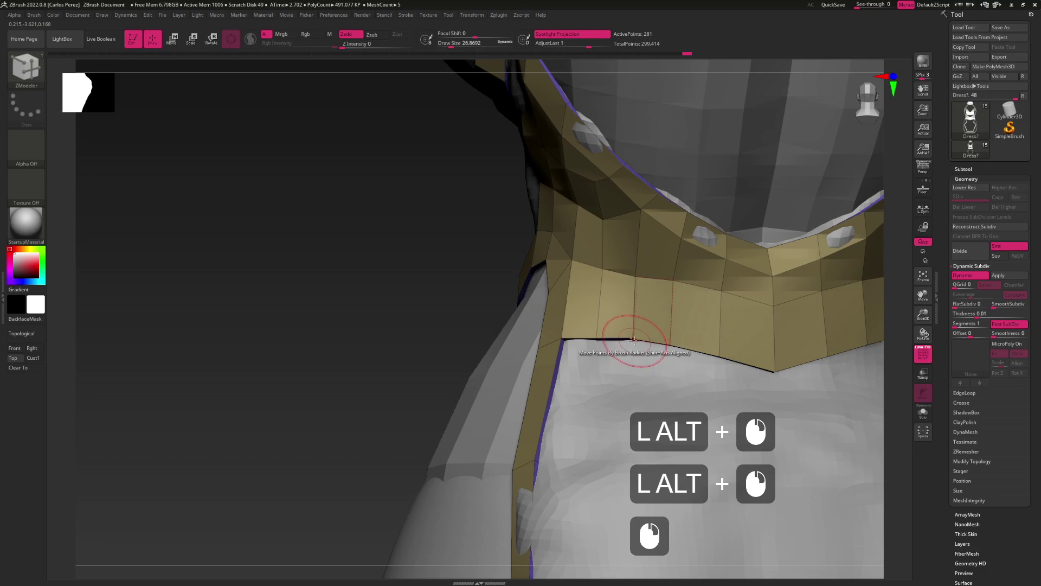
key(space)
click(593, 390)
click(593, 450)
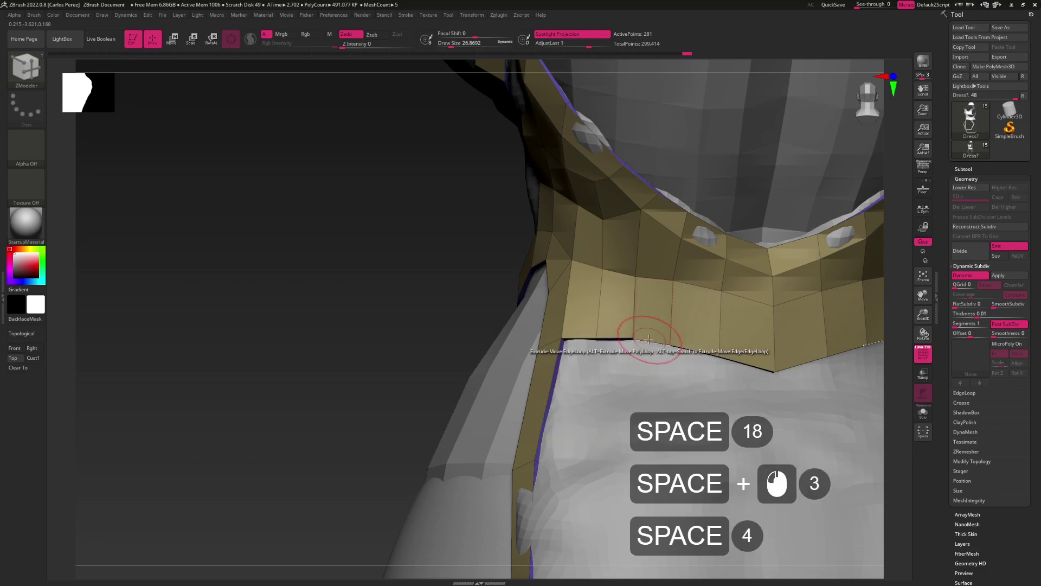
click(634, 339)
drag(632, 339, 683, 340)
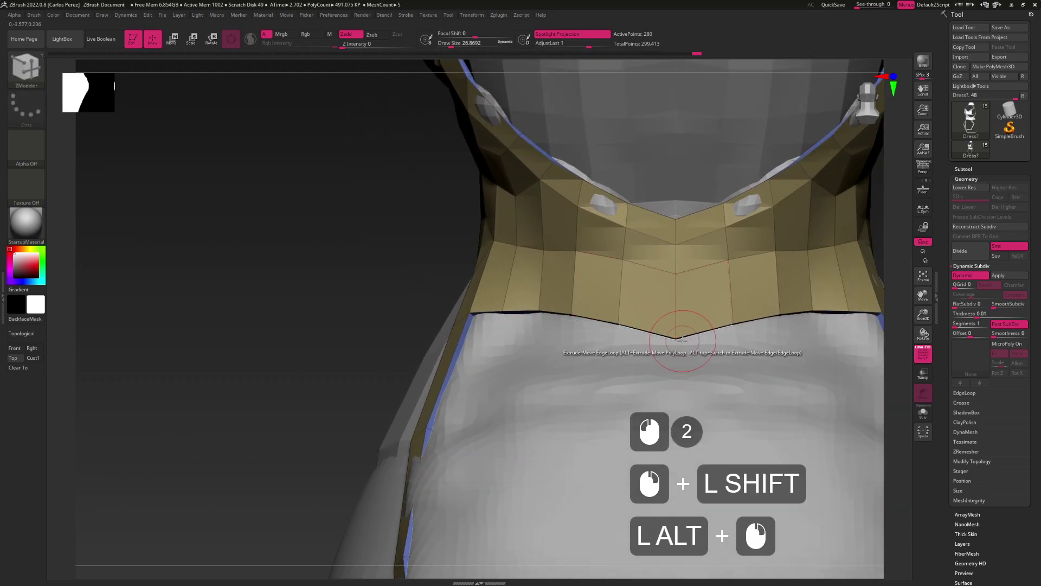
Try moving a collar point, then undo the collar's V point
key(space)
click(667, 360)
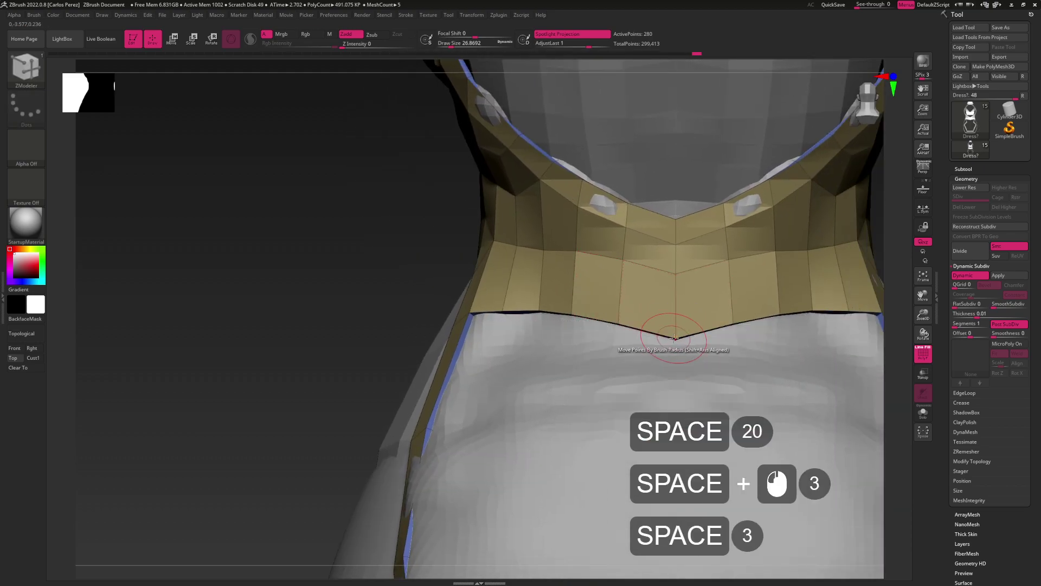
click(675, 325)
mouse_move(675, 327)
alt+mouse_down()
mouse_move(661, 347)
mouse_move(607, 342)
mouse_move(627, 303)
mouse_move(671, 344)
alt+mouse_up()
key(ctrl+z)
Drag the collar's bottom edge loop down into a wide band over the lower back
drag(637, 378, 591, 341)
click(600, 351)
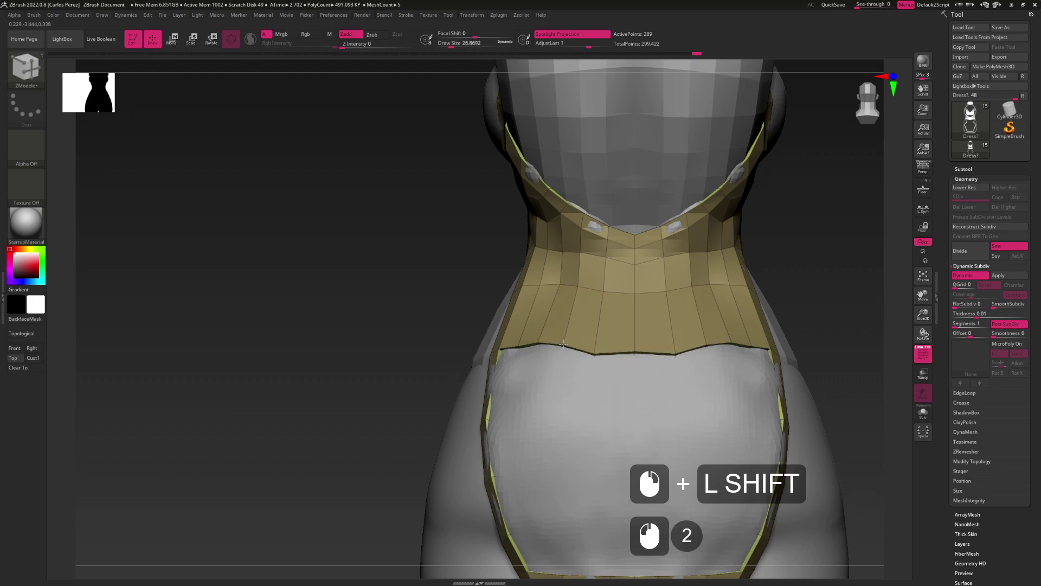
click(616, 350)
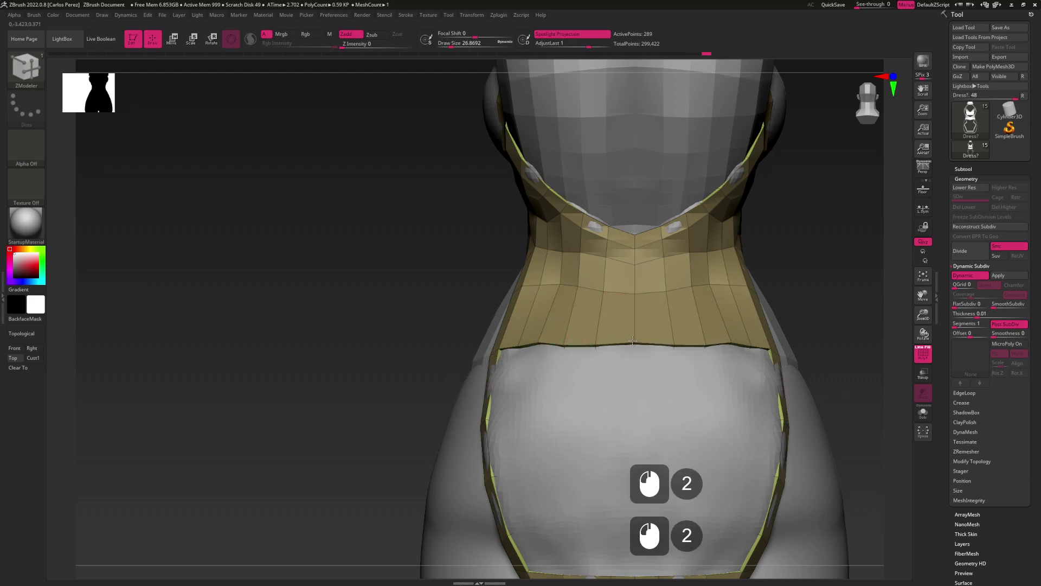
right_drag(632, 339, 584, 304)
drag(553, 298, 575, 374)
Undo the last band edit and rework the band's lower edge points
key(ctrl+z)
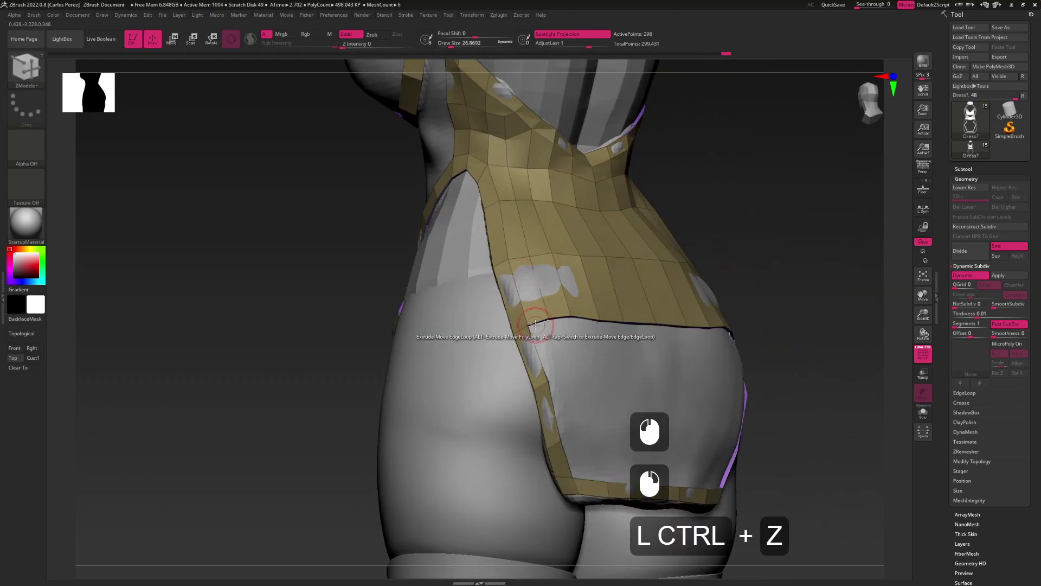
click(552, 380)
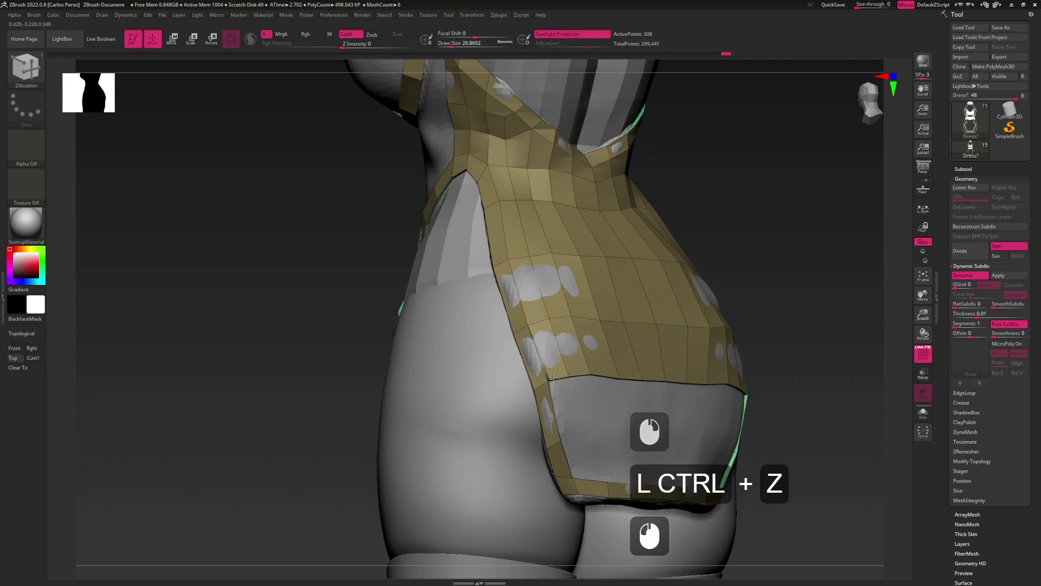
alt+drag(553, 377, 559, 360)
alt+drag(558, 361, 570, 325)
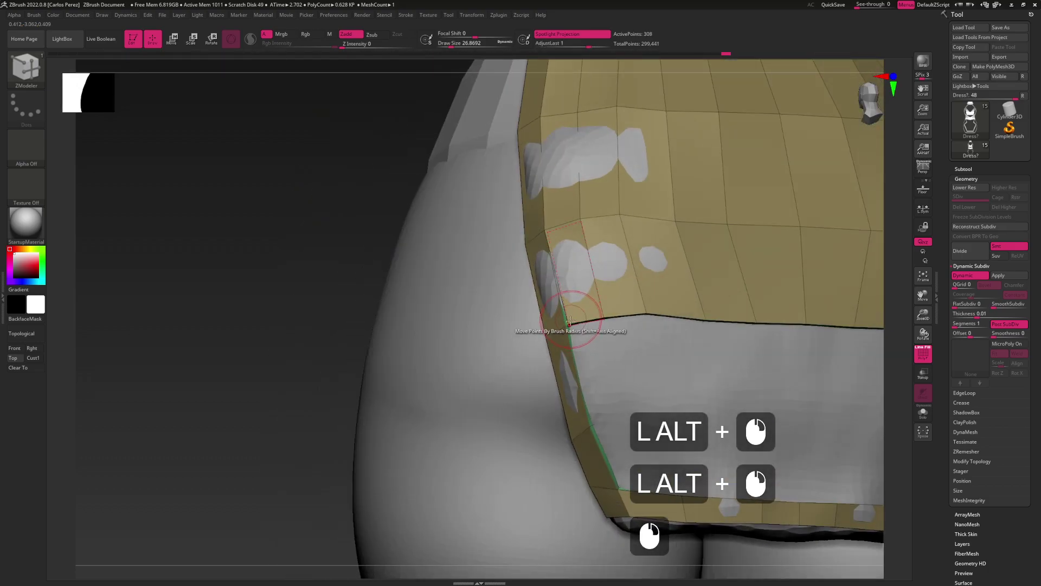
key(space)
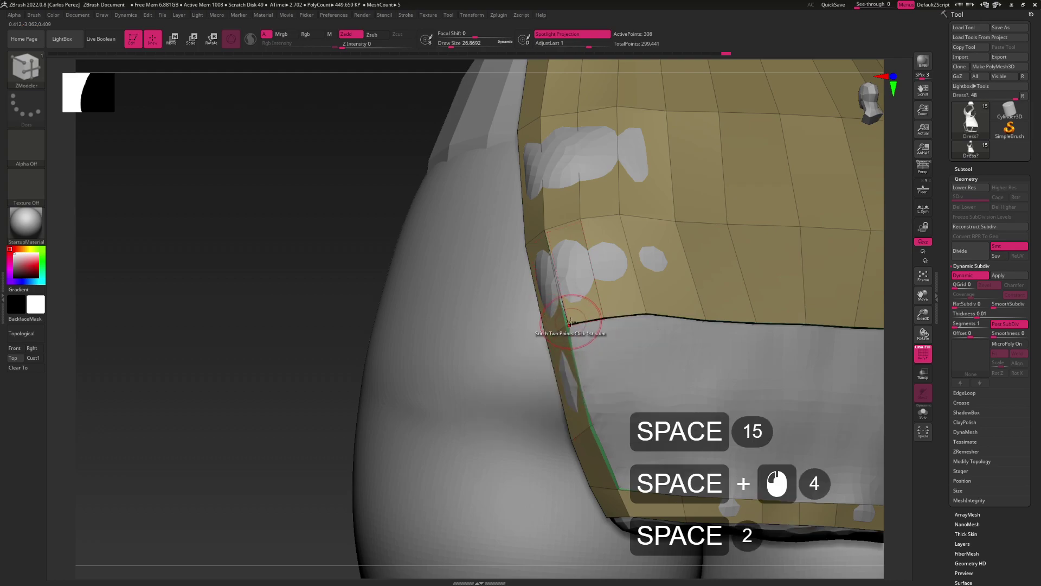
click(570, 323)
Move points and edge loops on the back panel's lower edge closer to the body
alt+drag(623, 337, 606, 312)
key(space)
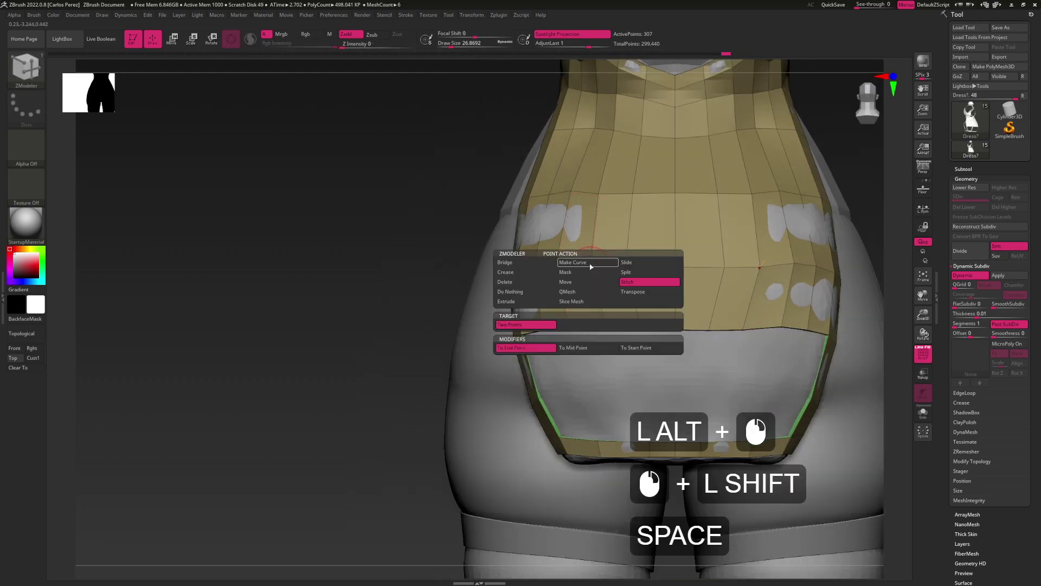
key(space)
click(591, 285)
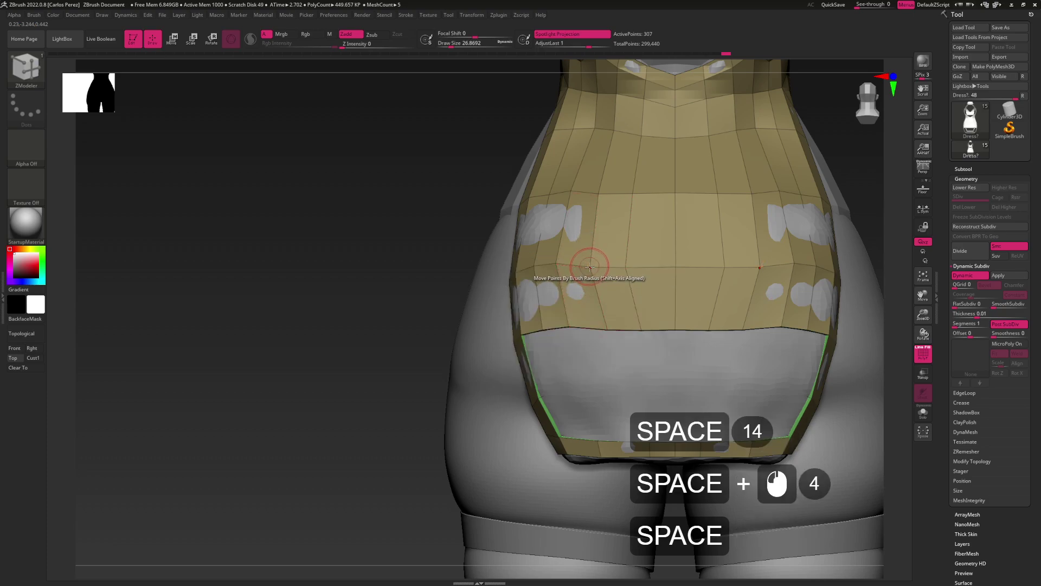
click(599, 266)
mouse_move(590, 266)
mouse_down()
mouse_move(635, 263)
mouse_move(633, 271)
mouse_up()
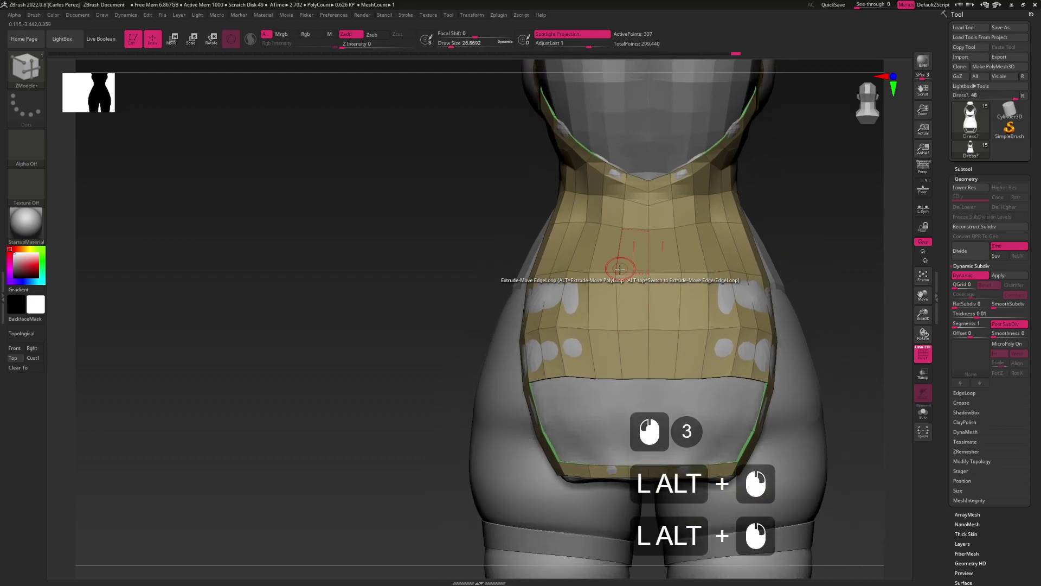
click(622, 272)
click(591, 271)
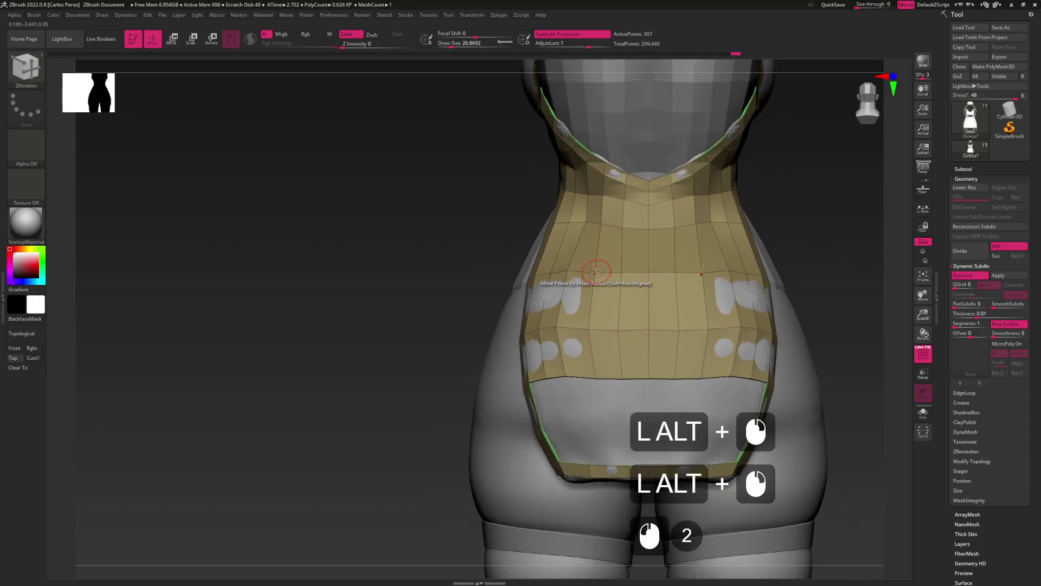
click(567, 330)
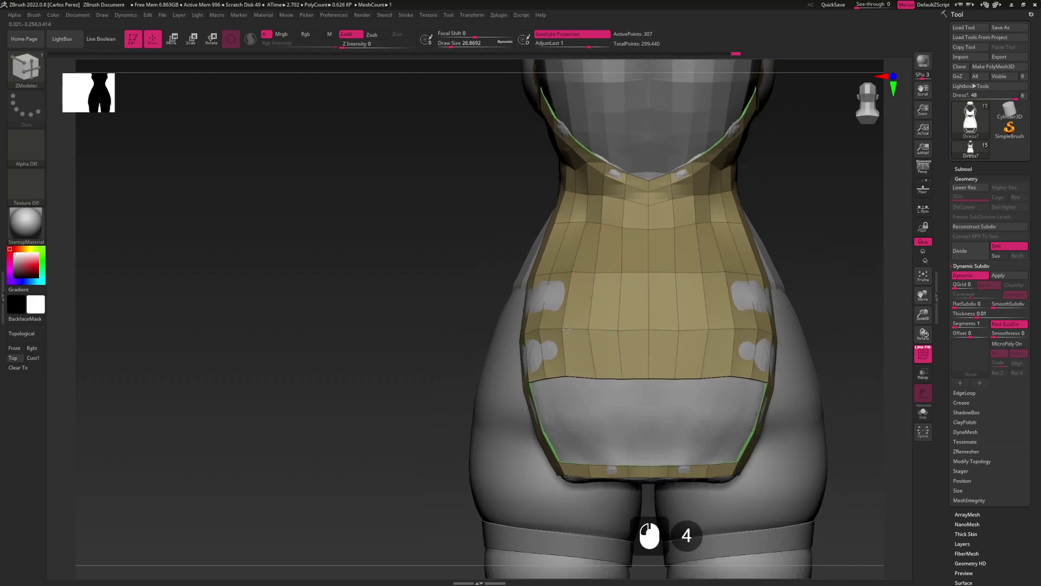
drag(621, 324, 634, 358)
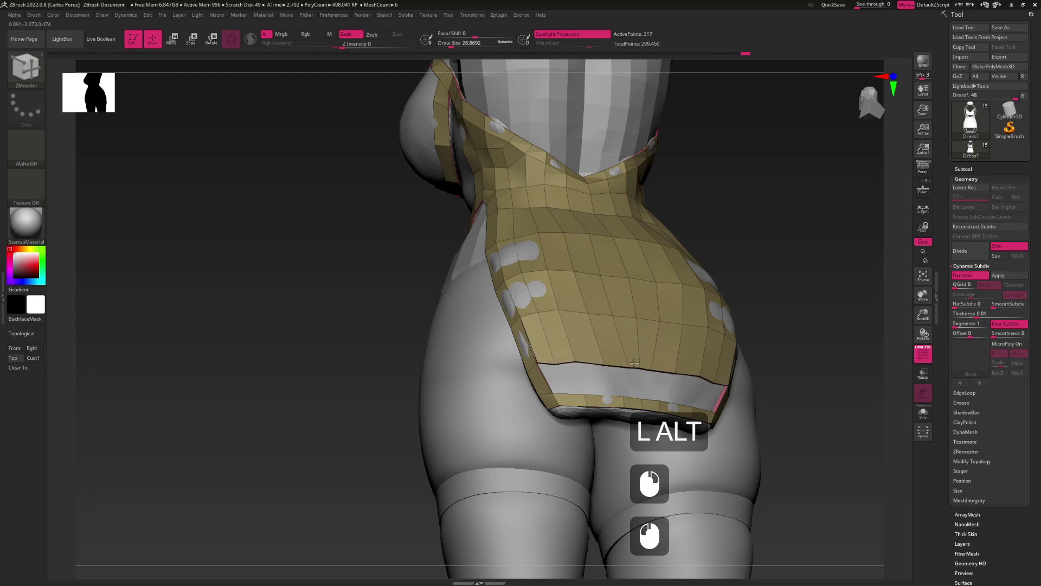
Undo the hem extrusions and extend the panel's bottom edge toward the hem
alt+drag(575, 329, 598, 313)
key(ctrl+z)
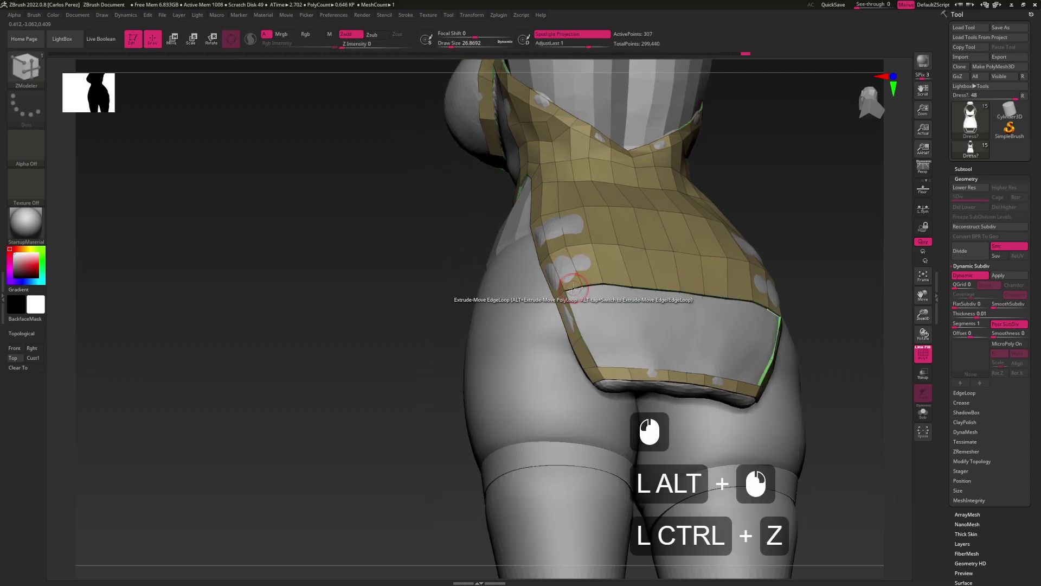
click(588, 336)
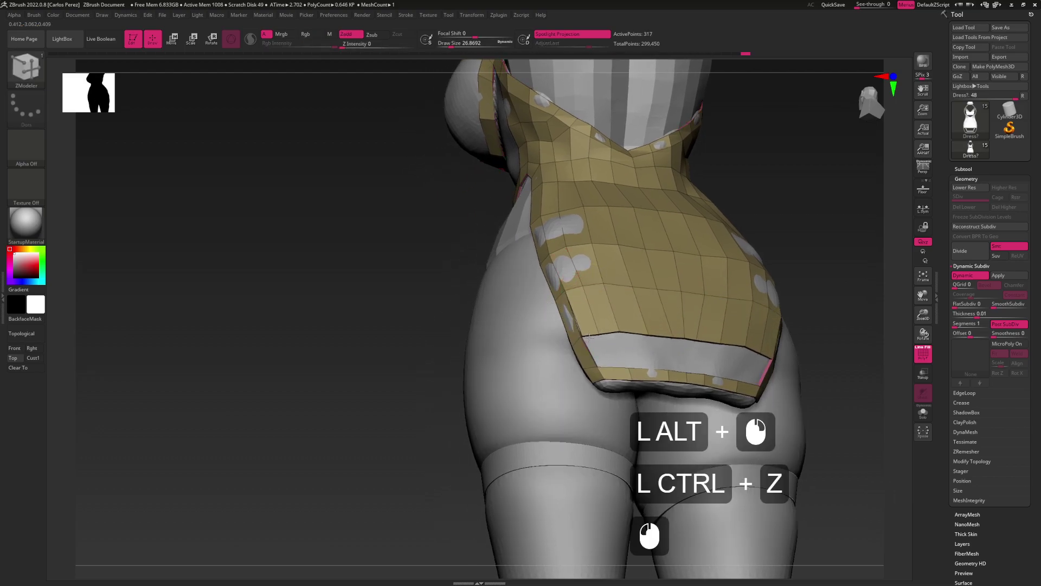
alt+drag(588, 343, 593, 325)
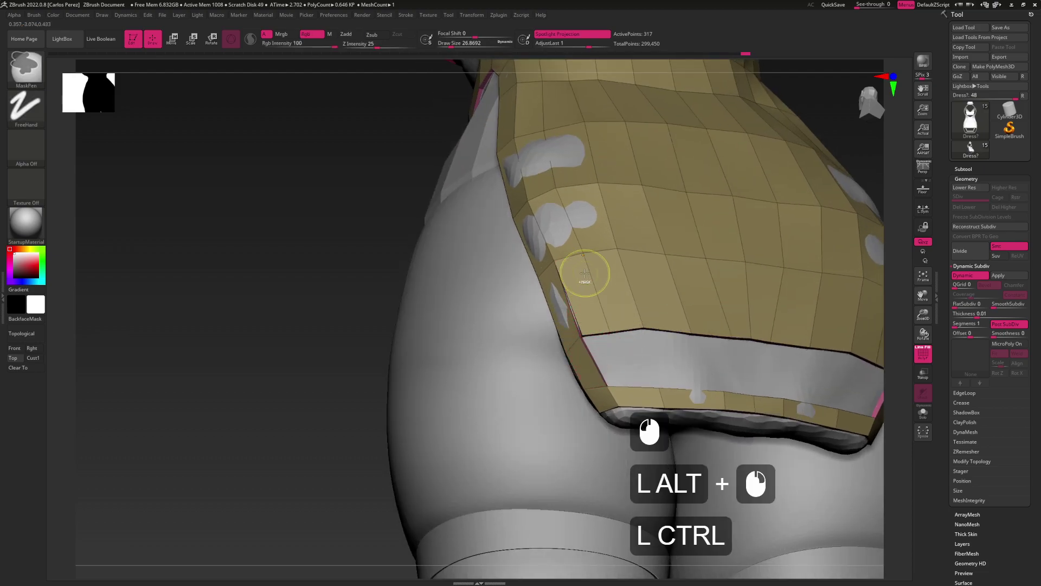
key(ctrl+z)
drag(568, 258, 608, 328)
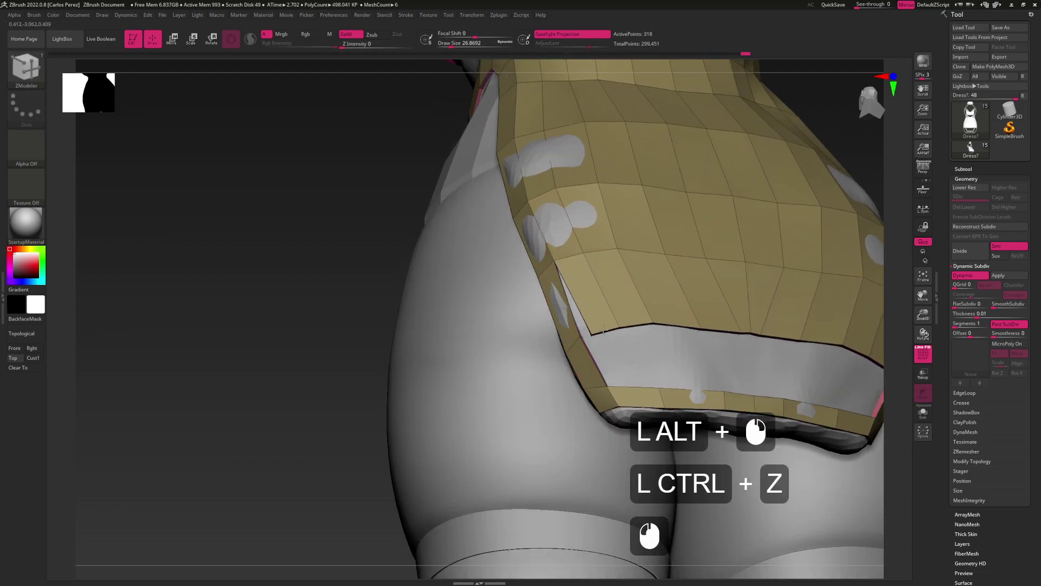
Try stitching two points on the hem, then undo the stitch
key(space)
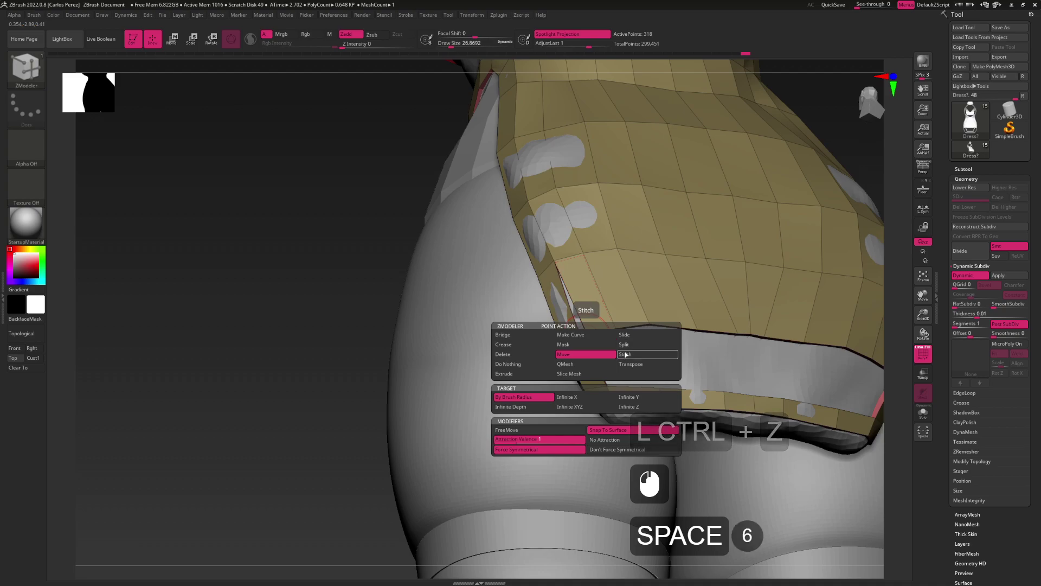
click(625, 354)
click(579, 336)
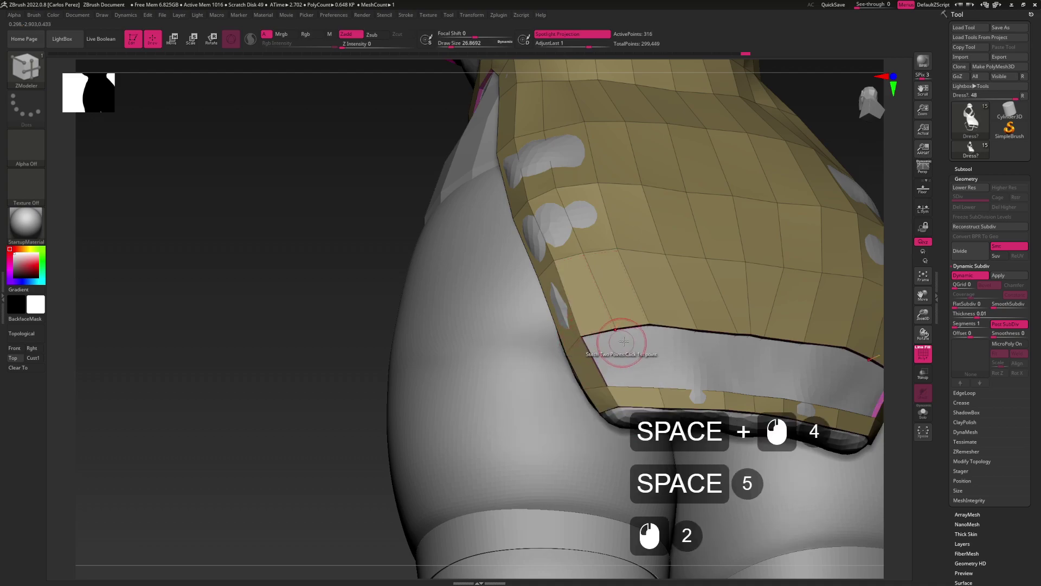
alt+drag(621, 343, 562, 324)
click(621, 344)
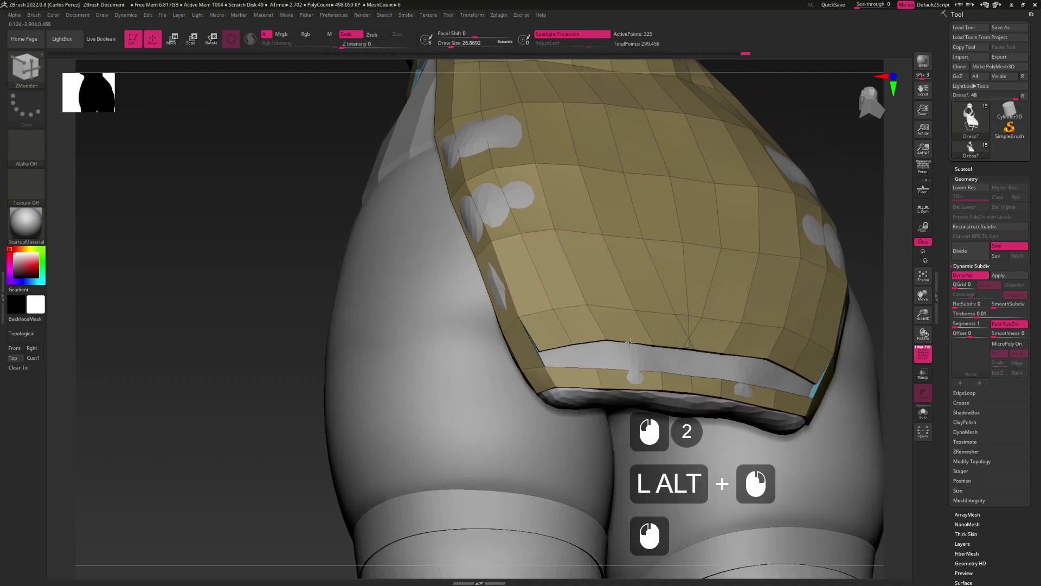
key(ctrl+z)
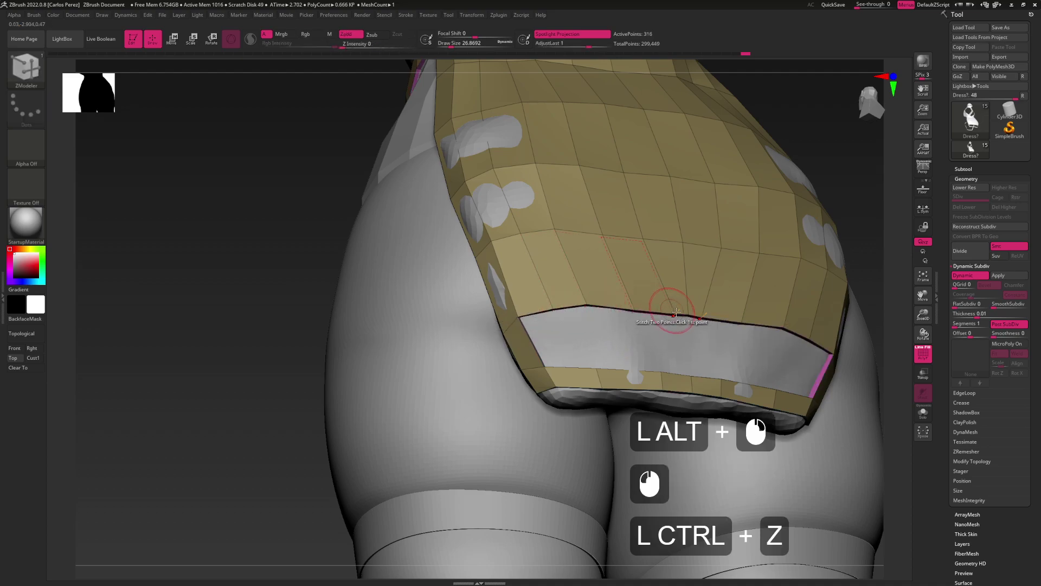
Move several points along the hem edge with the Move action
key(space)
click(671, 321)
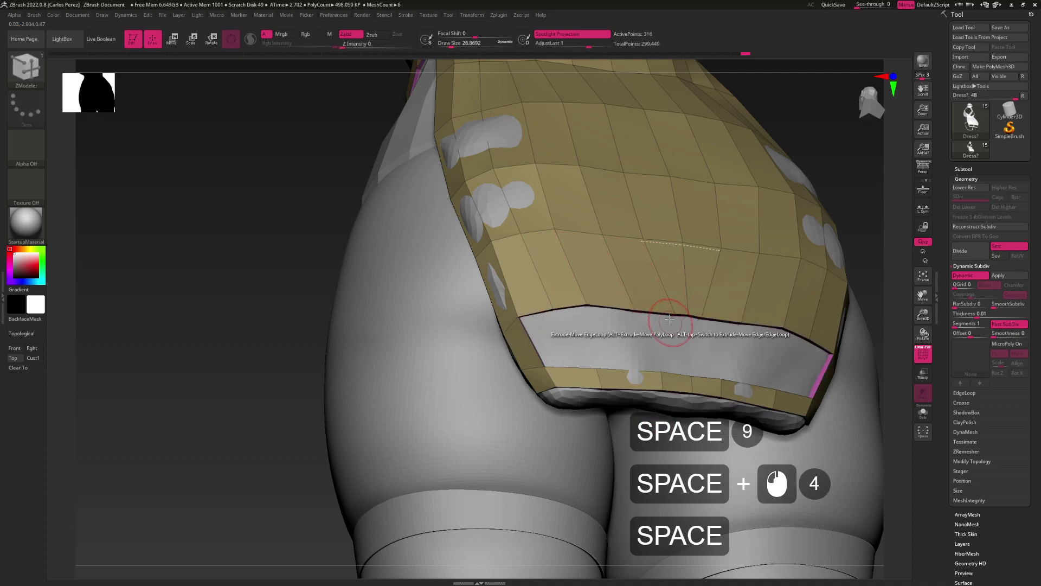
click(667, 314)
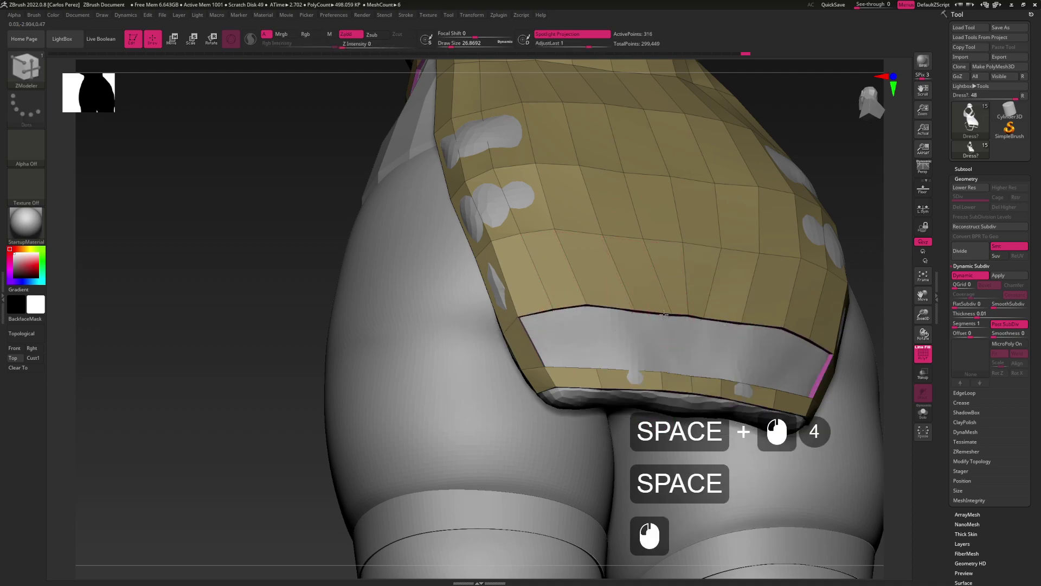
click(637, 310)
click(581, 302)
shift+drag(581, 302, 549, 300)
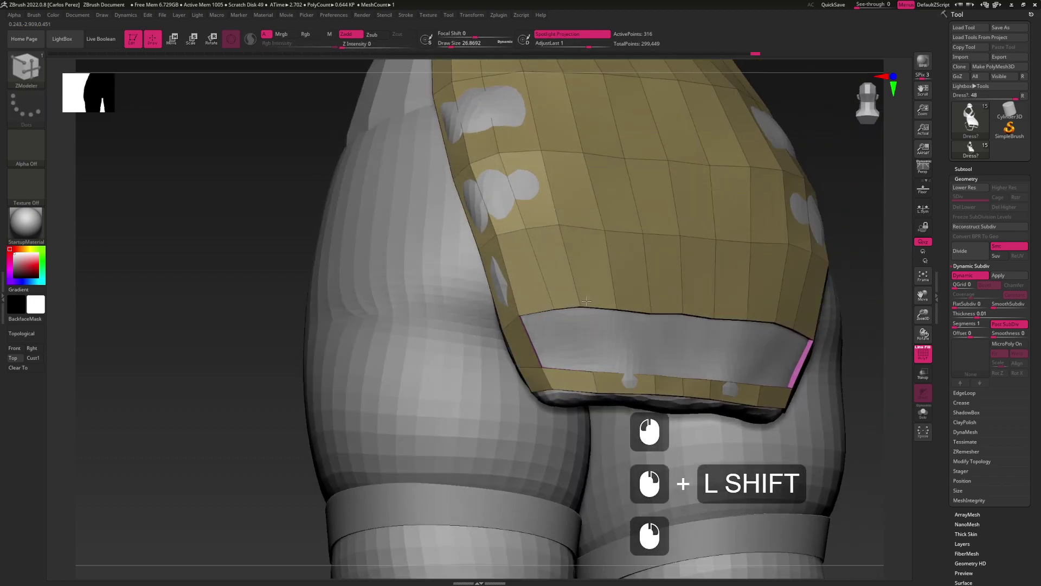
Extrude the opening's top edge loop down toward the hem strip
shift+click(545, 313)
key(ctrl+z)
click(549, 308)
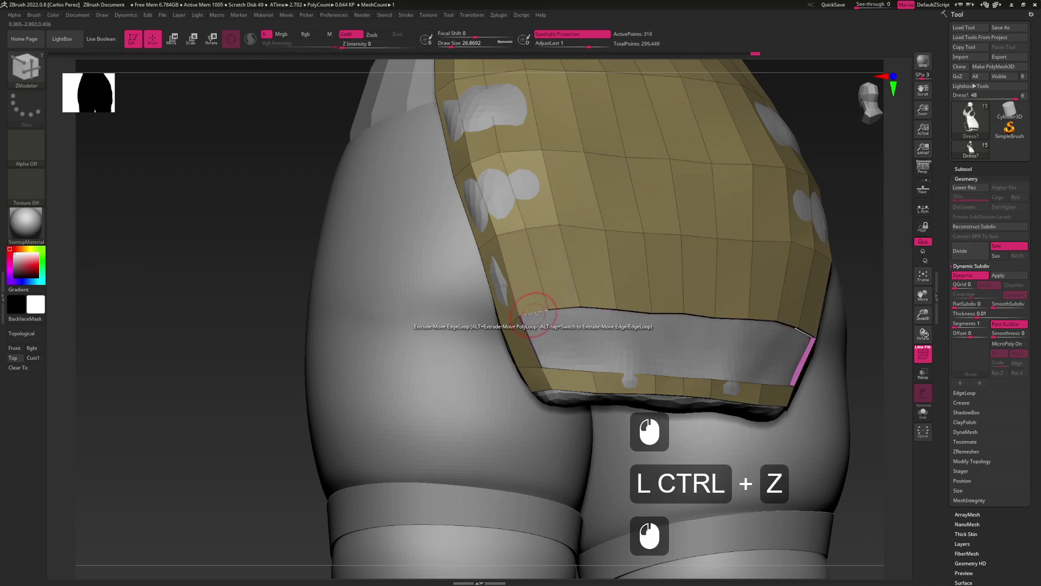
drag(534, 313, 552, 363)
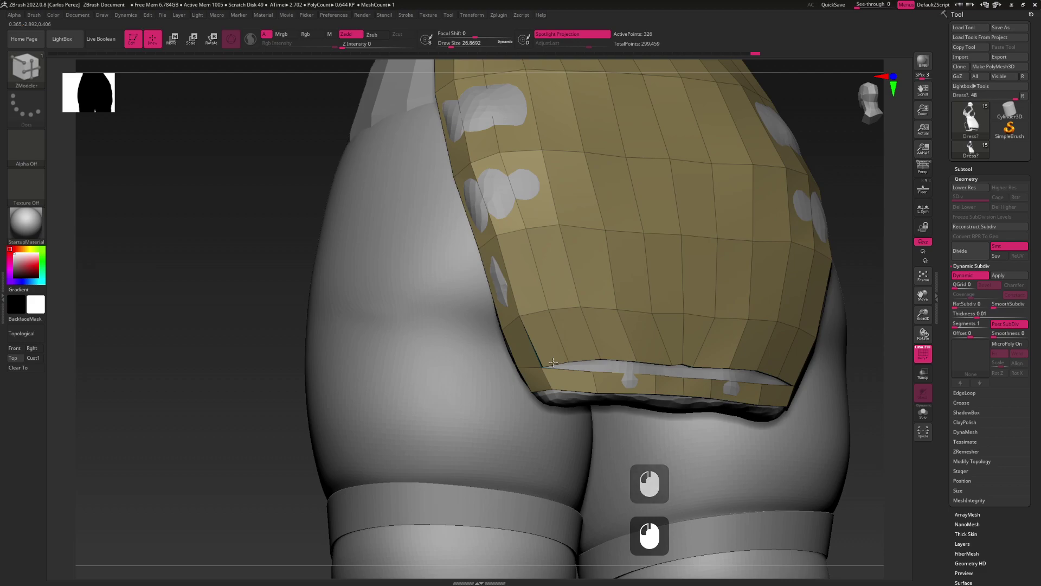
key(ctrl+z)
click(541, 319)
drag(541, 319, 544, 359)
Stitch the opening's left corner to the hem strip
key(space)
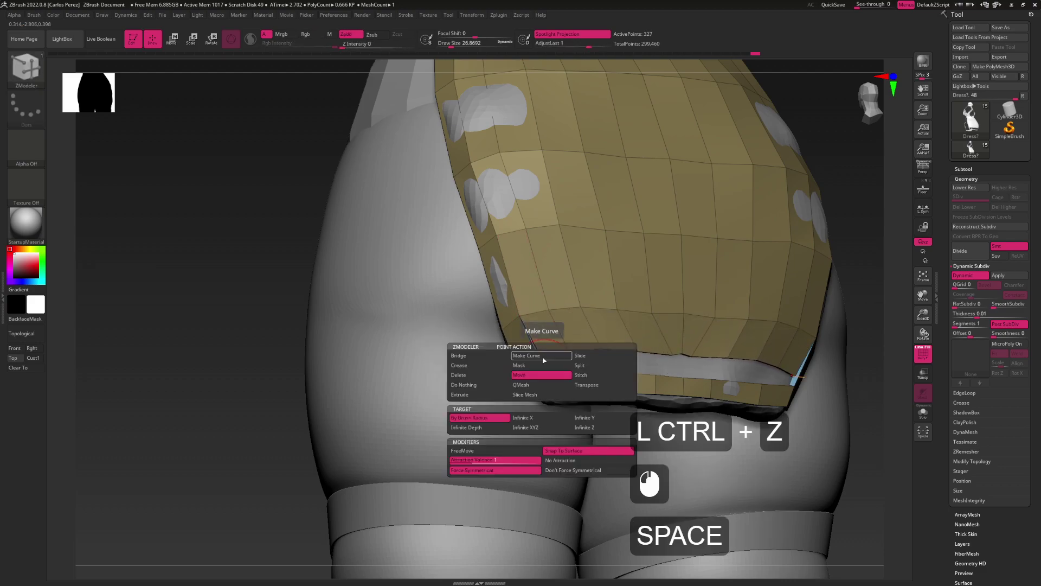
click(584, 375)
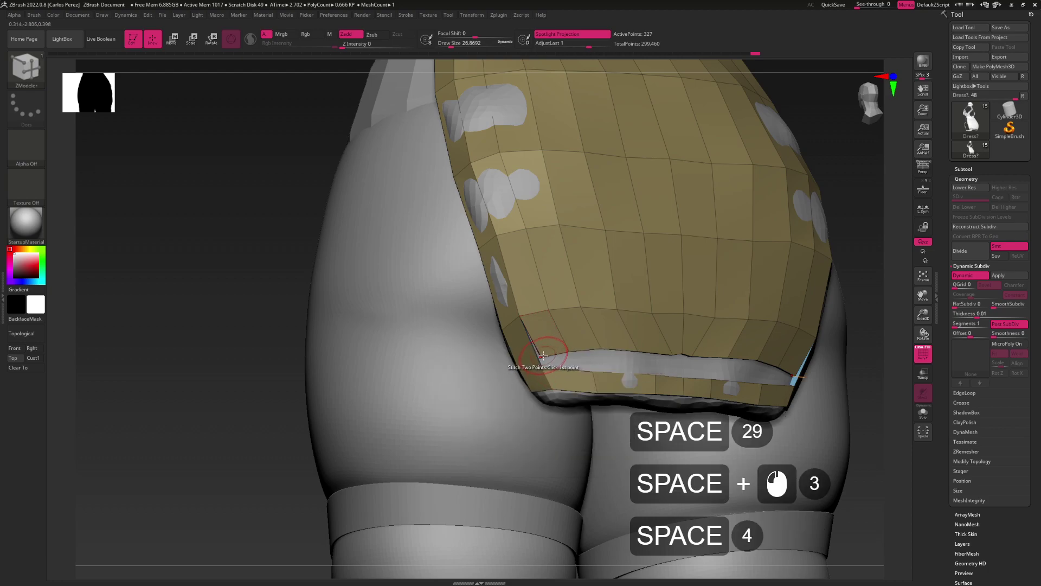
drag(550, 361, 585, 371)
click(590, 372)
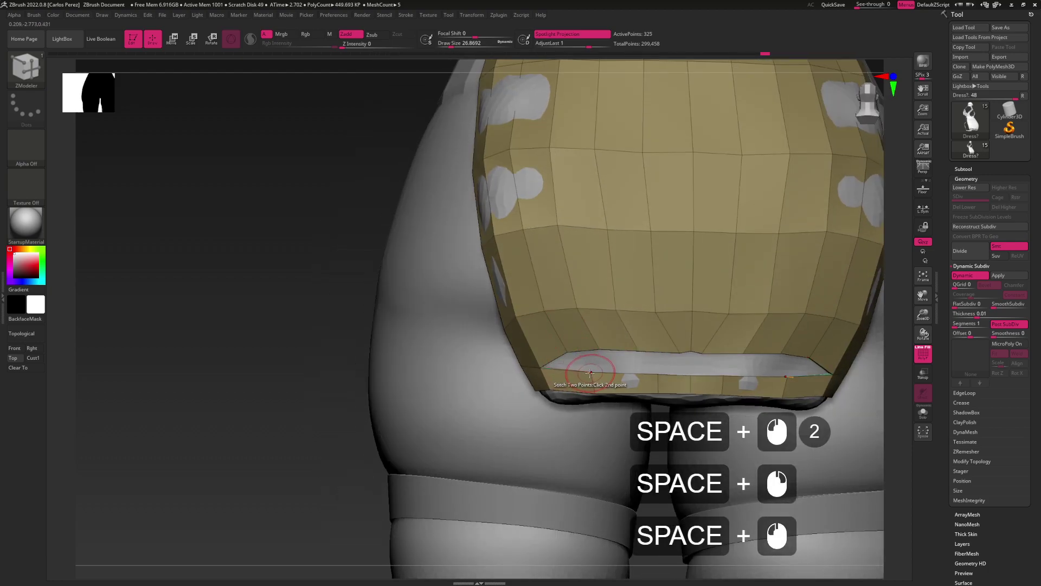
click(592, 380)
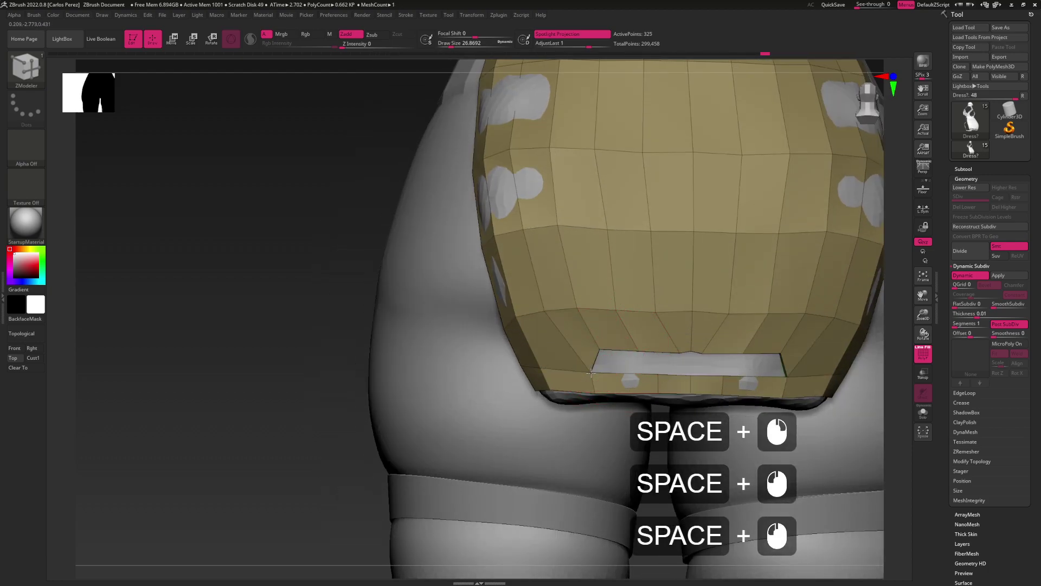
Slide the hem edge loop outward and insert a new edge loop across the hem
key(space)
click(639, 340)
drag(595, 384, 591, 340)
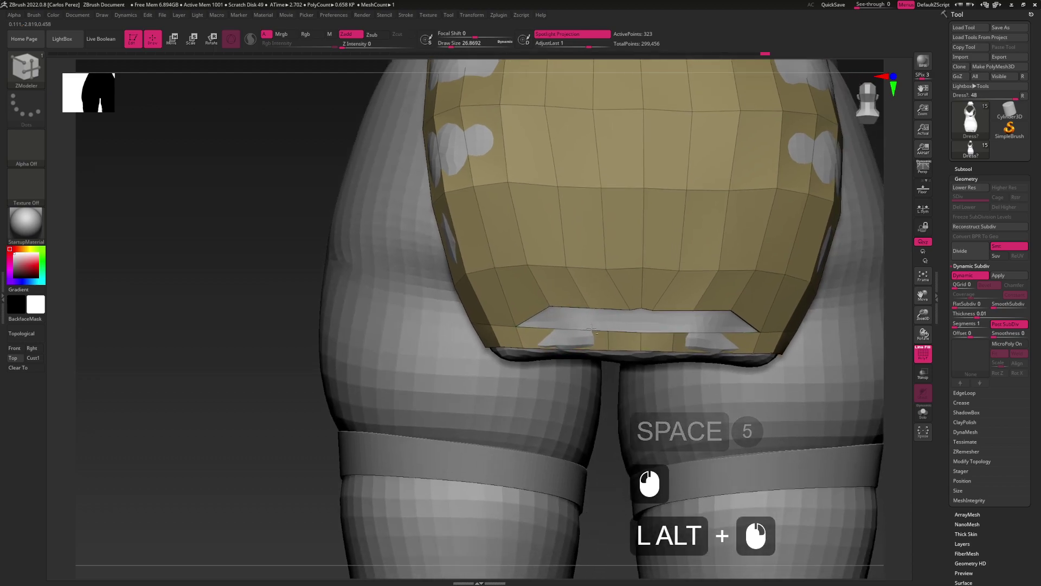
click(591, 340)
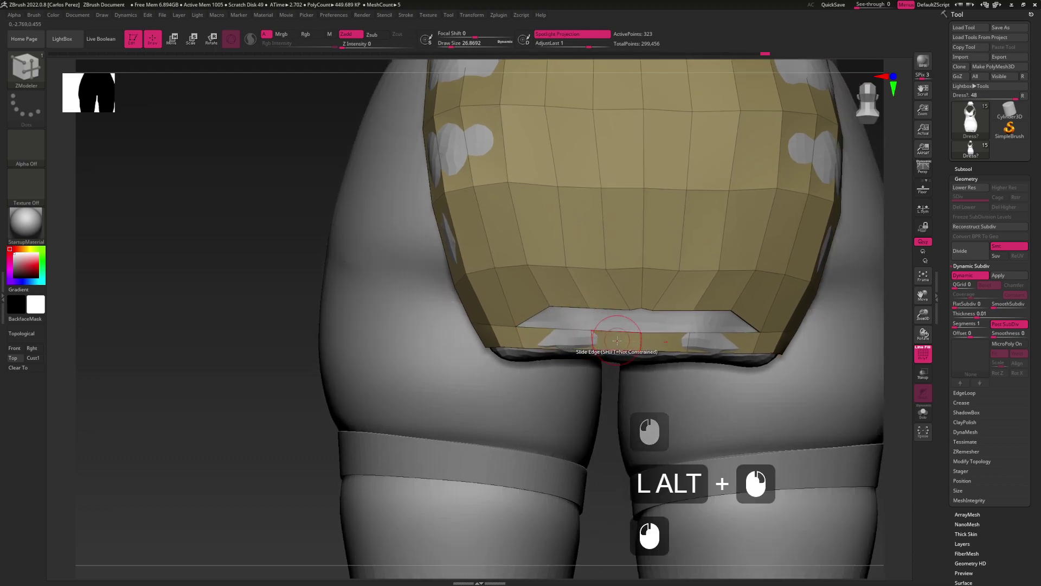
key(space)
click(590, 329)
click(606, 421)
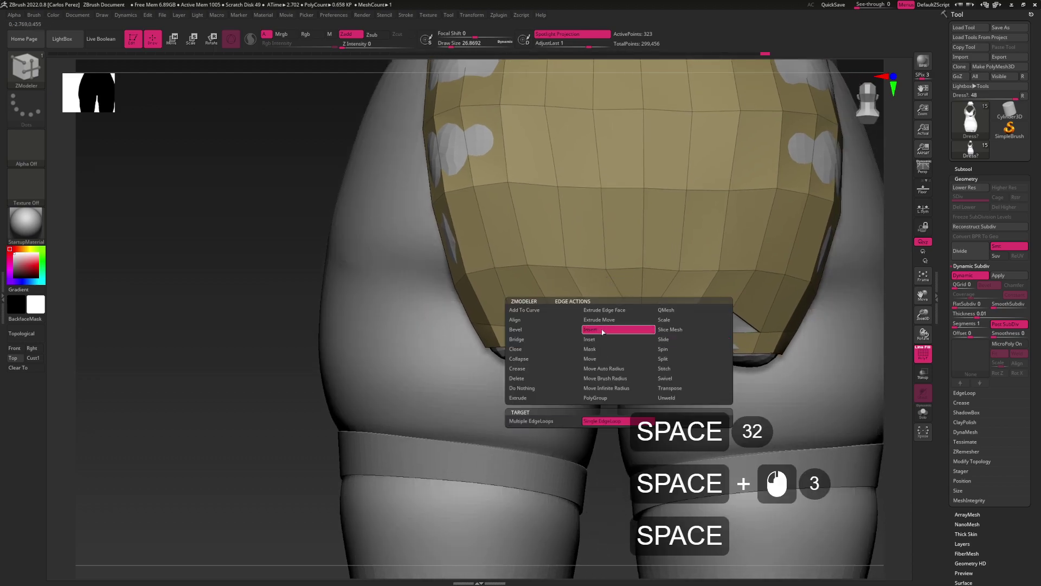
click(618, 323)
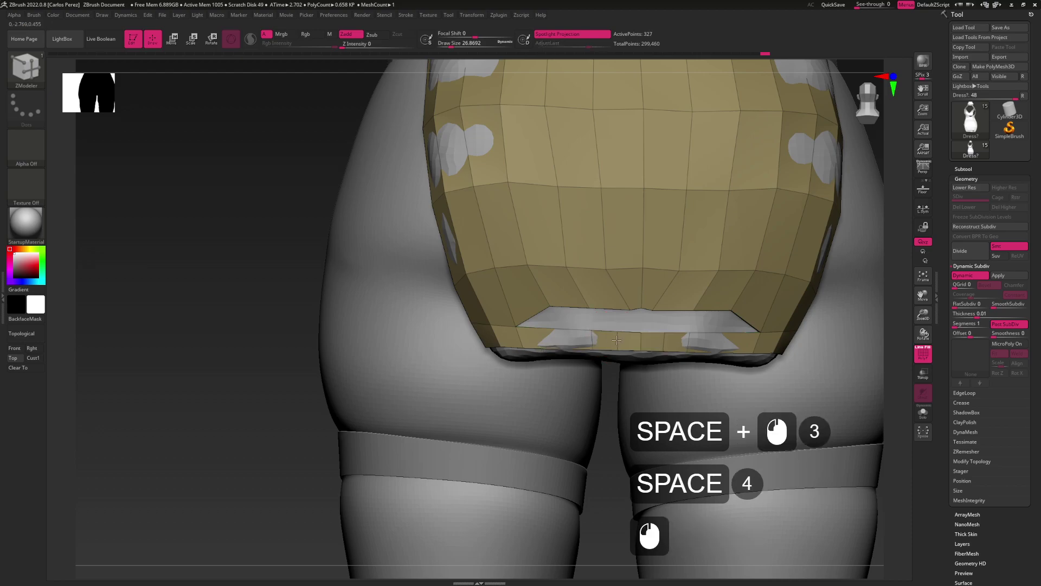
click(555, 330)
Stitch the remaining point pairs across the hem gap to close the notch
key(space)
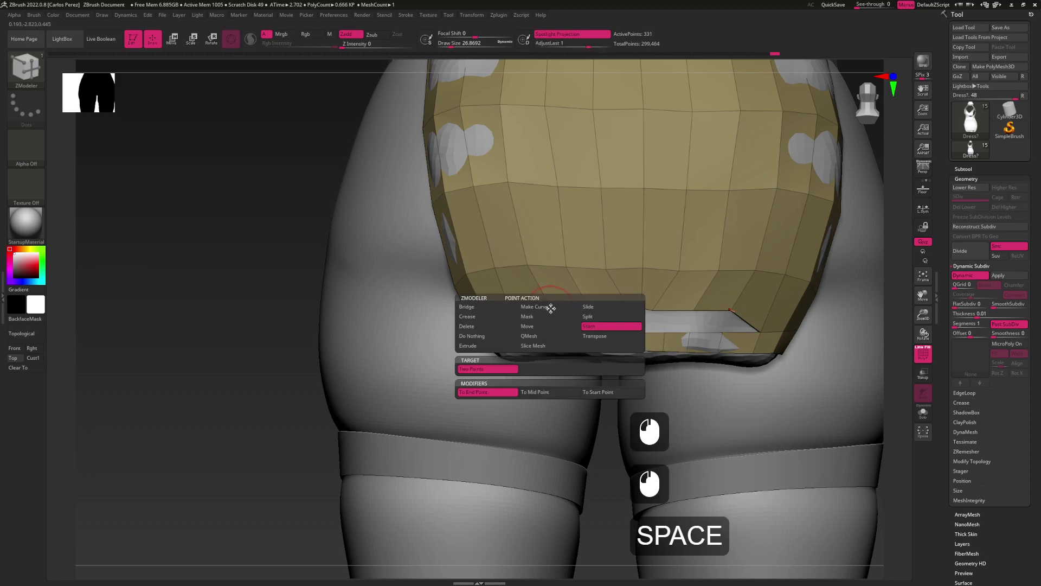
click(542, 312)
click(561, 321)
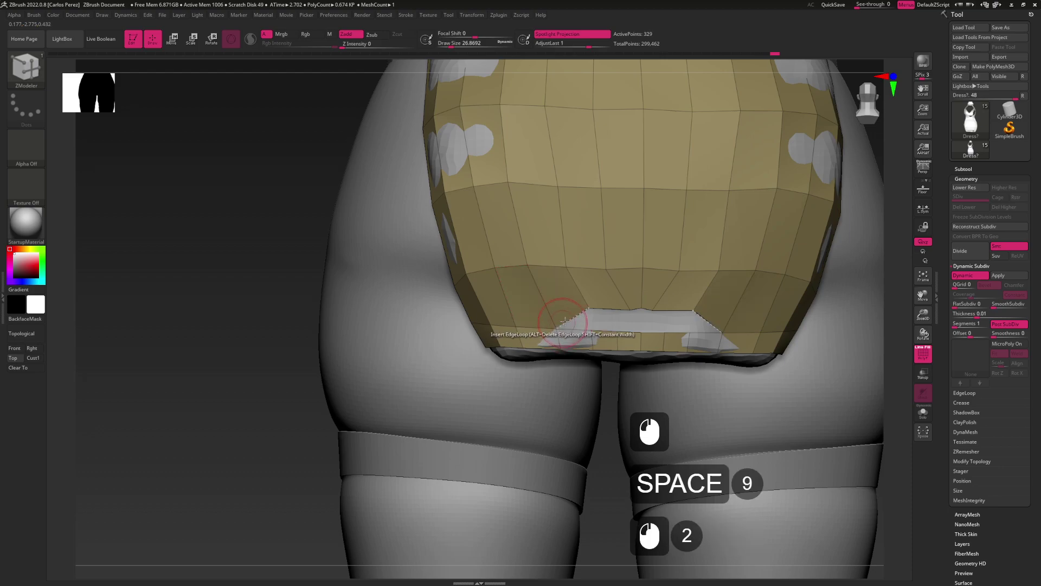
key(ctrl+z)
click(590, 310)
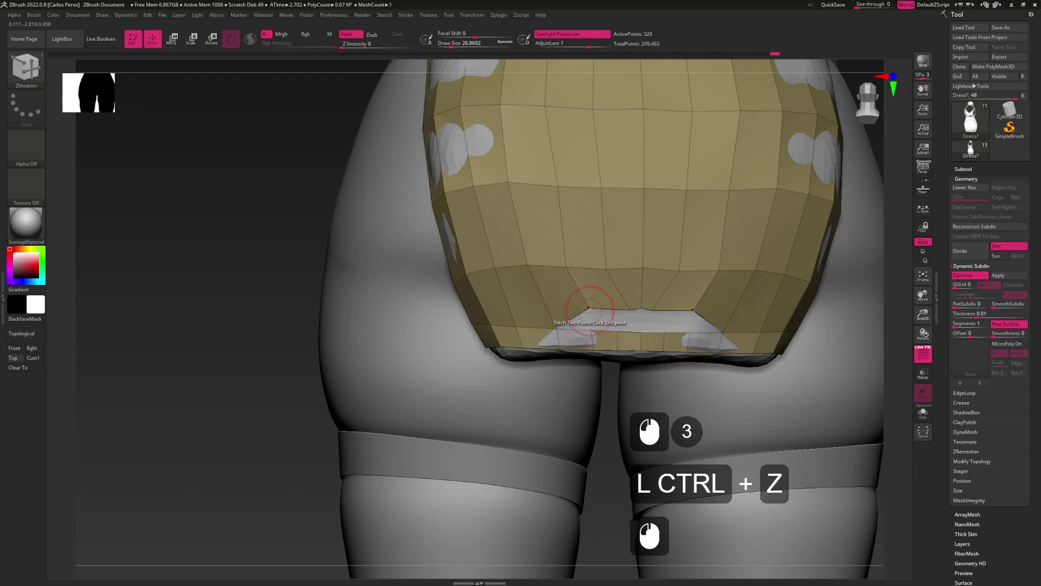
click(589, 328)
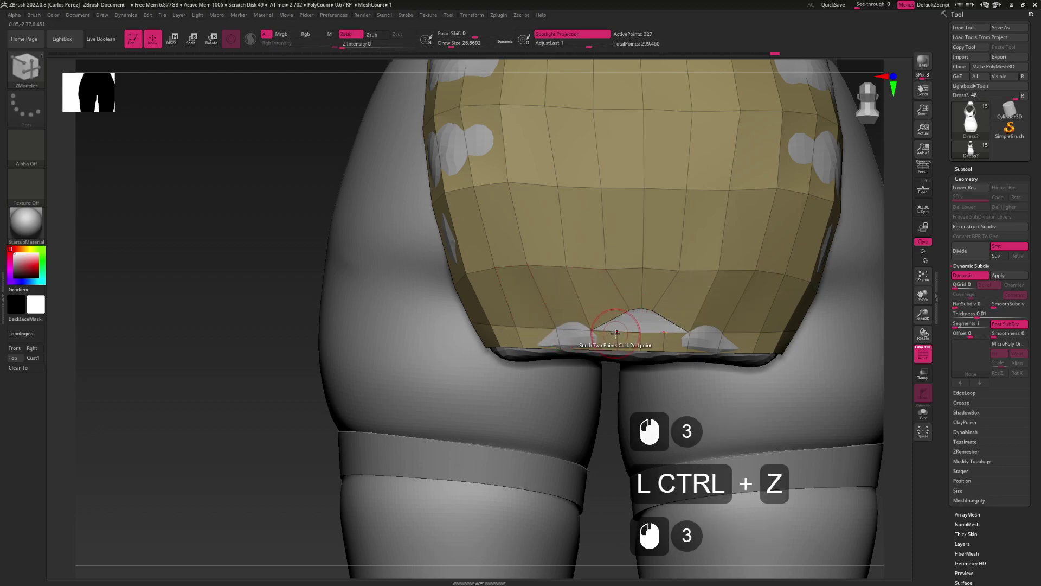
click(616, 332)
click(640, 308)
click(616, 325)
alt+drag(616, 326, 600, 206)
right_drag(564, 252, 559, 296)
Reshape the cup panel around the bust with Move Points, undoing one misplaced edit
key(space)
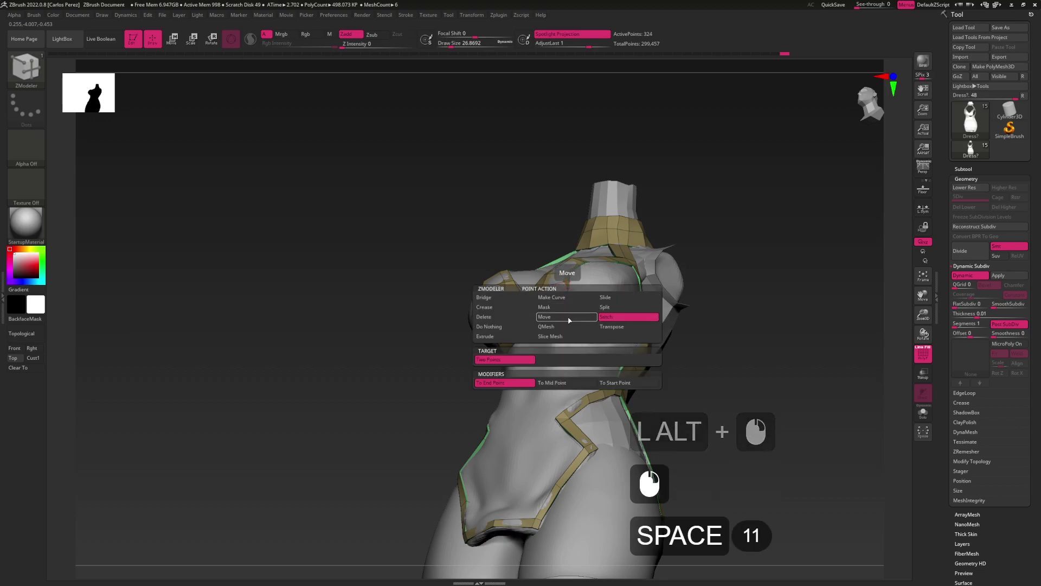
click(570, 302)
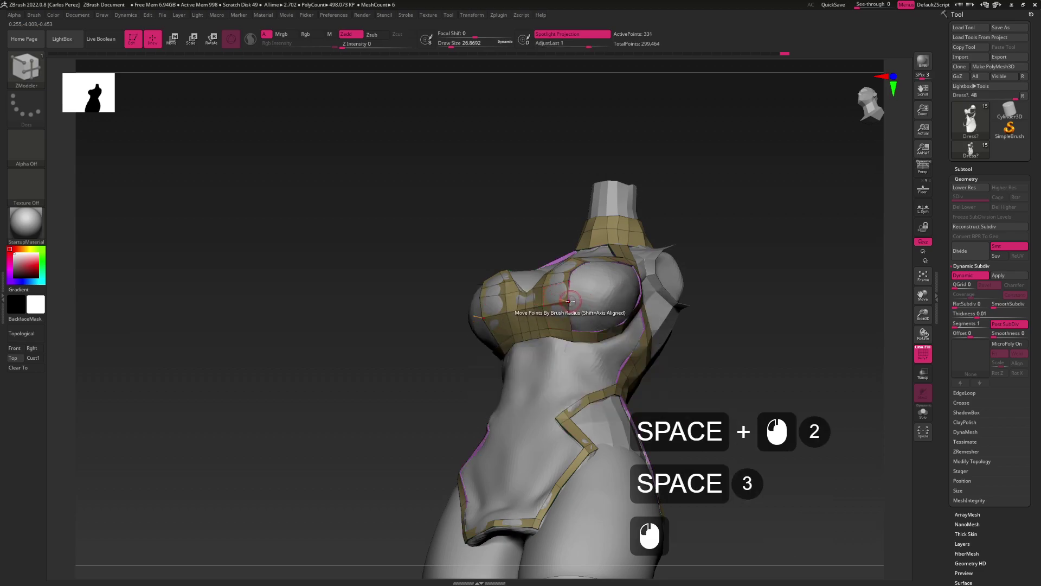
key(ctrl+z)
key(space)
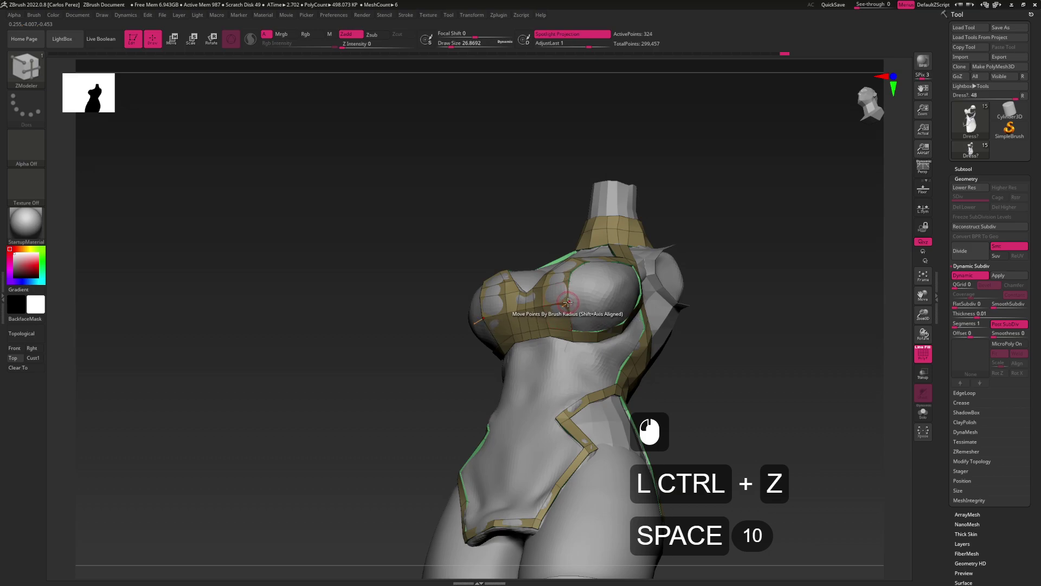
click(567, 302)
drag(569, 282, 571, 311)
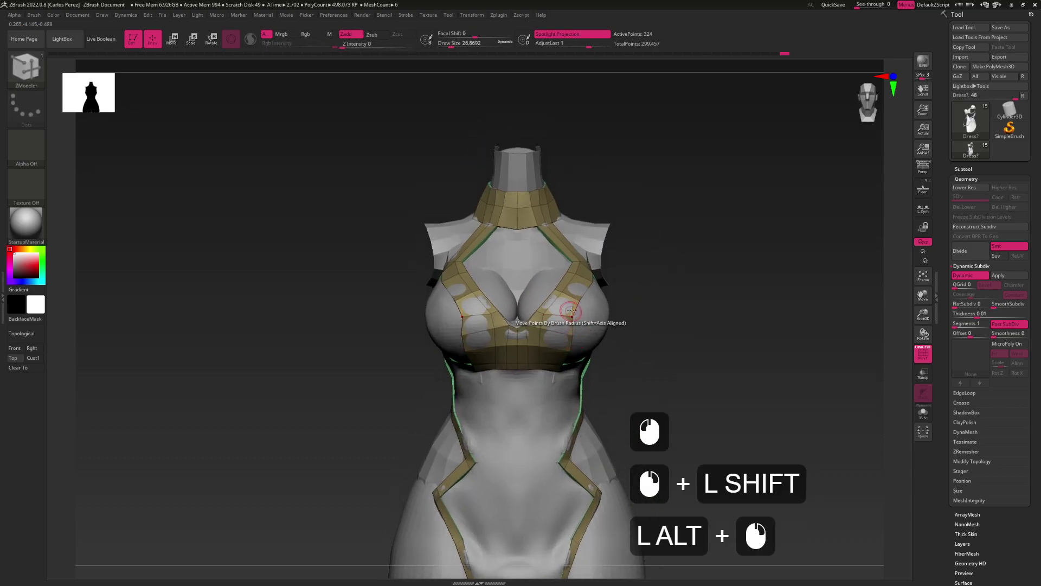
Insert edge loops across the top and middle of the chest cup panels
click(573, 330)
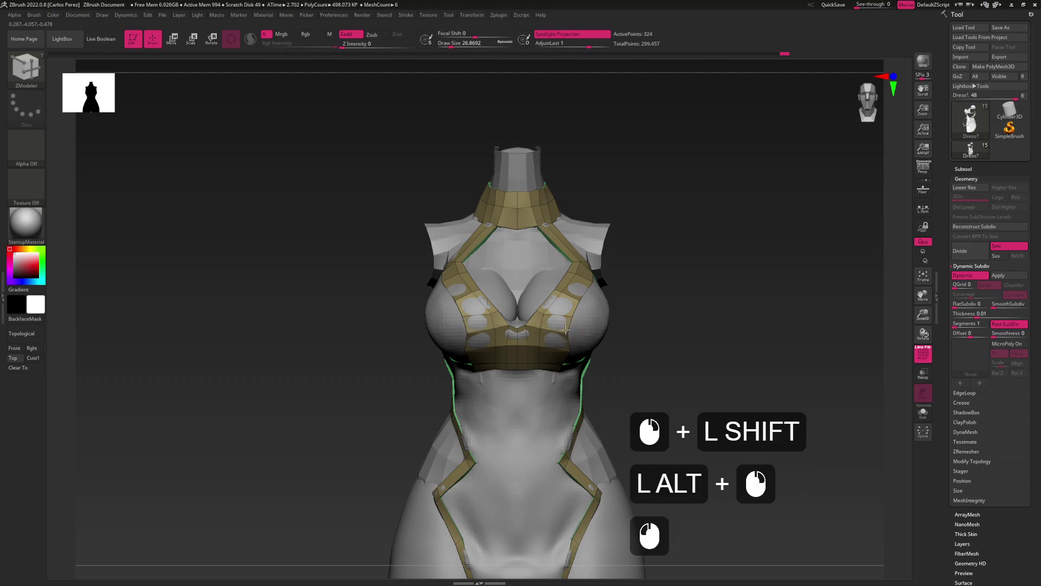
drag(566, 330, 590, 310)
click(561, 349)
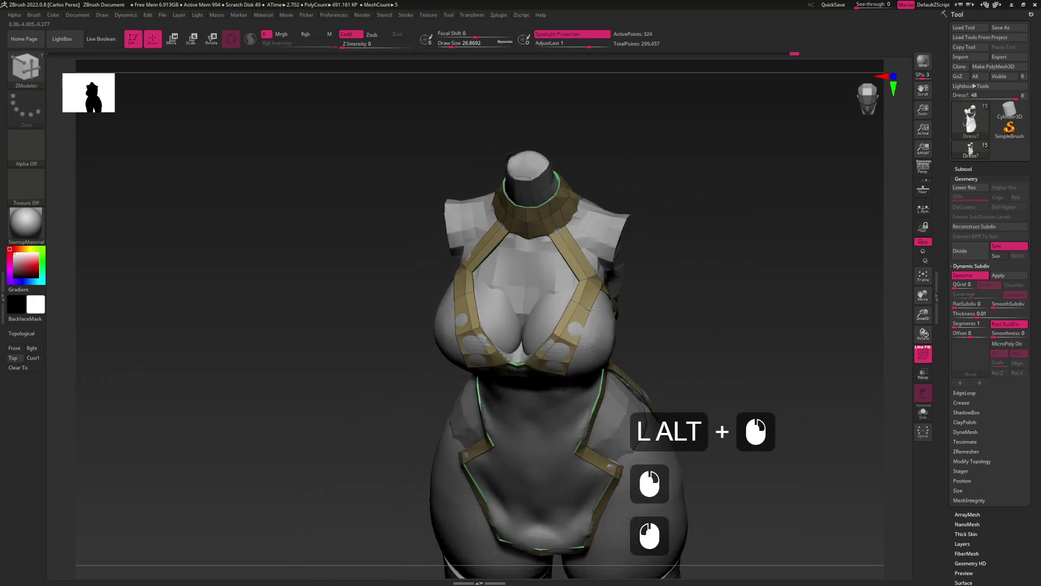
key(space)
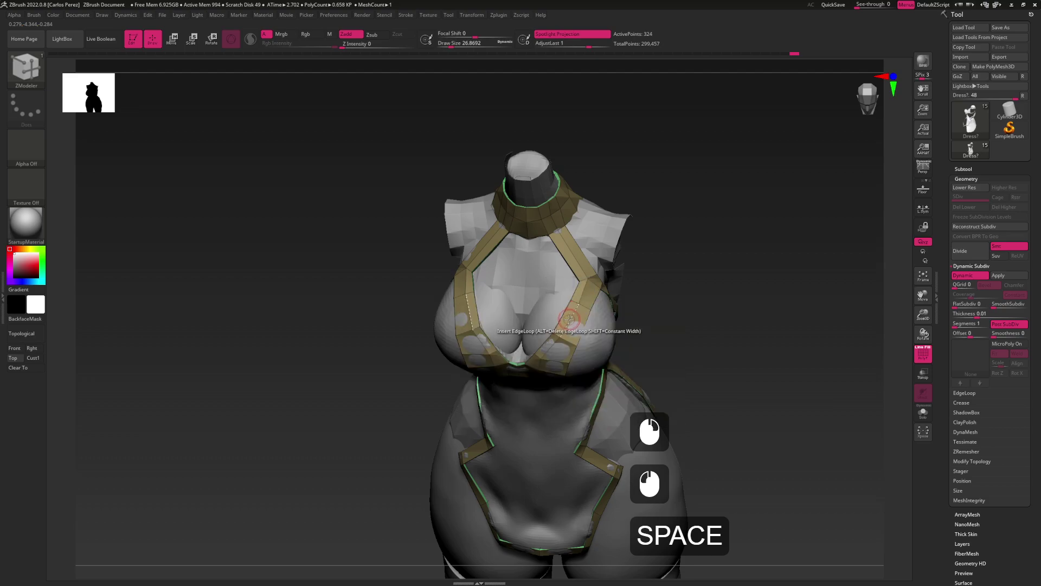
click(571, 319)
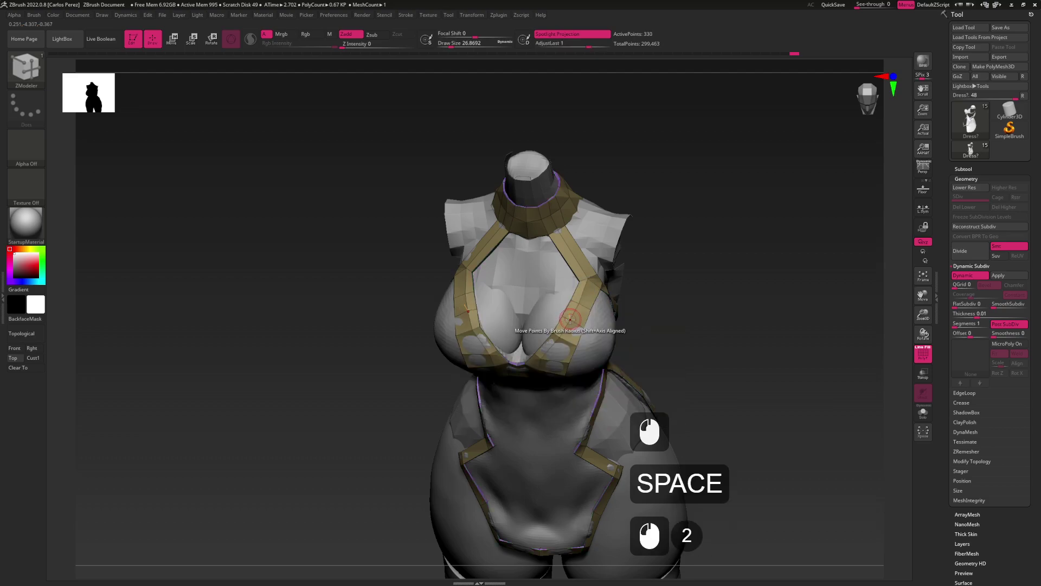
mouse_move(581, 331)
mouse_down()
mouse_move(539, 331)
mouse_move(580, 329)
mouse_up()
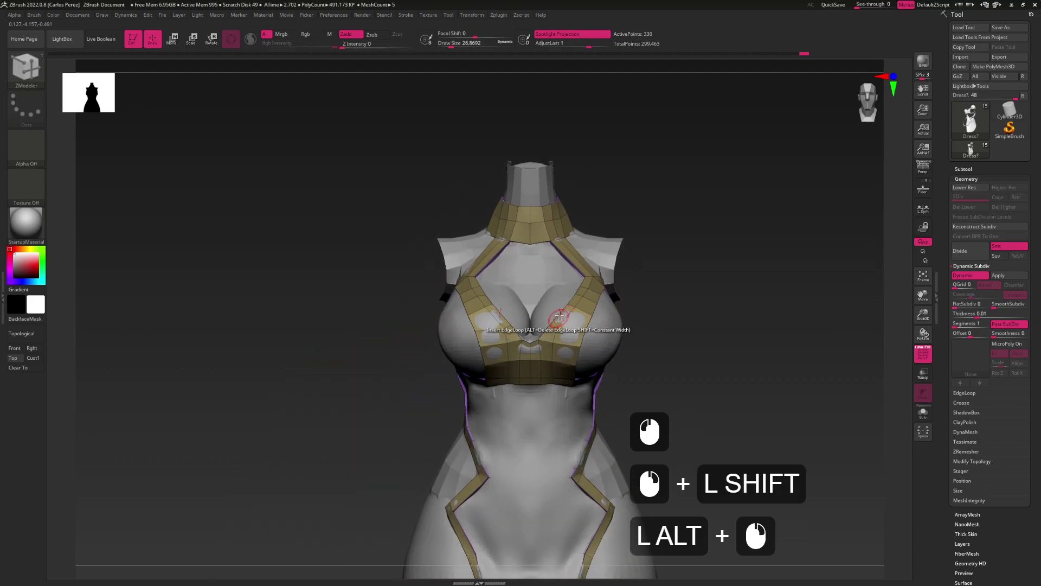
click(556, 328)
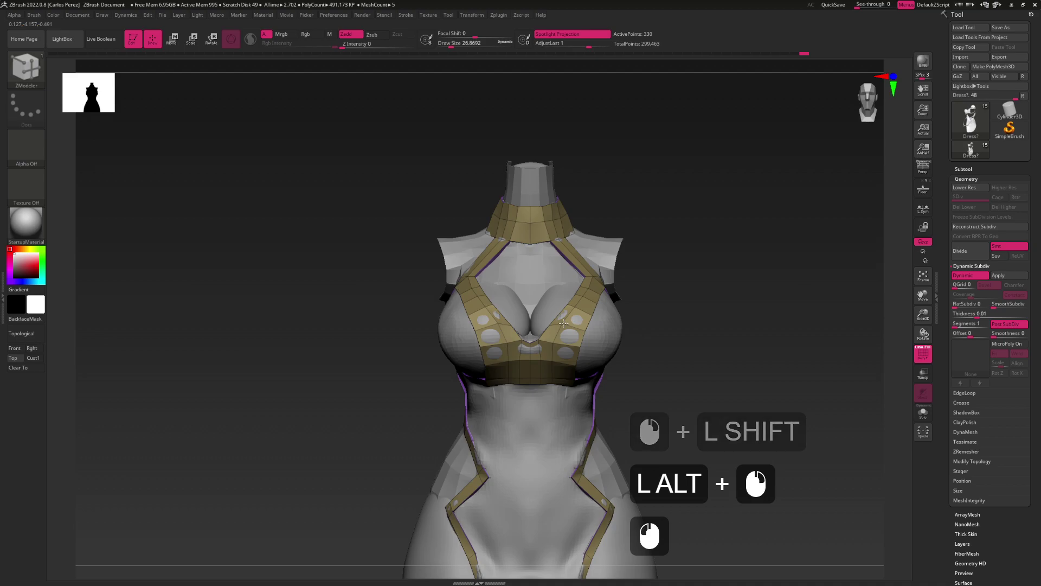
click(556, 318)
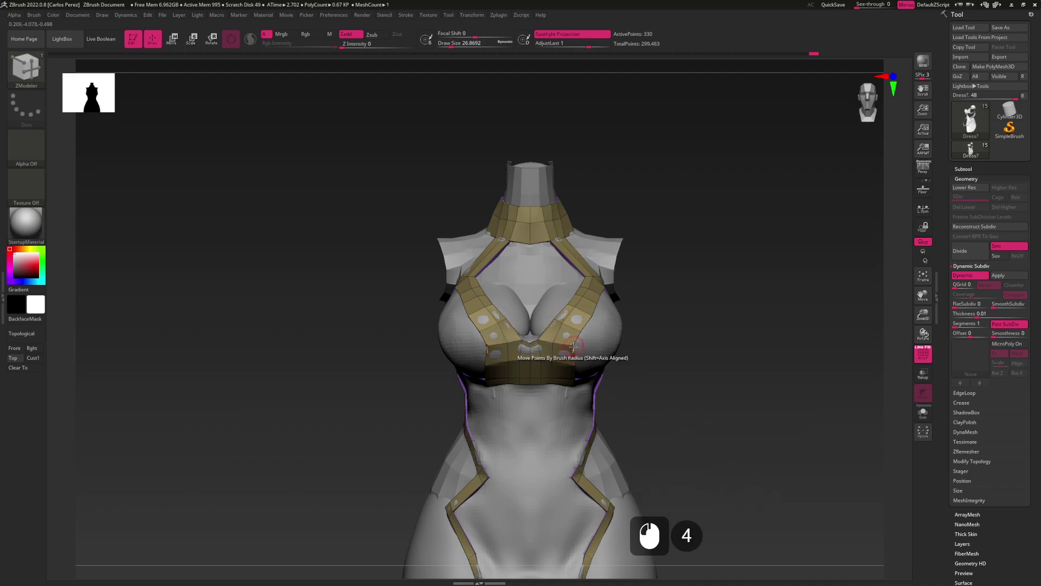
Add an edge loop along the under-bust band, undoing the extra loop
drag(573, 346, 576, 316)
click(575, 363)
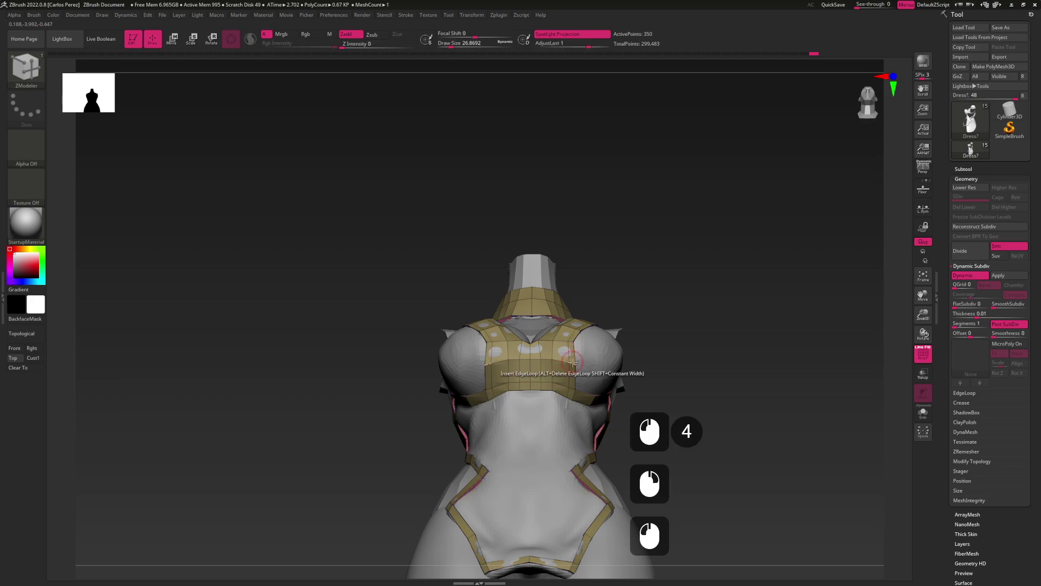
key(ctrl+z)
click(569, 361)
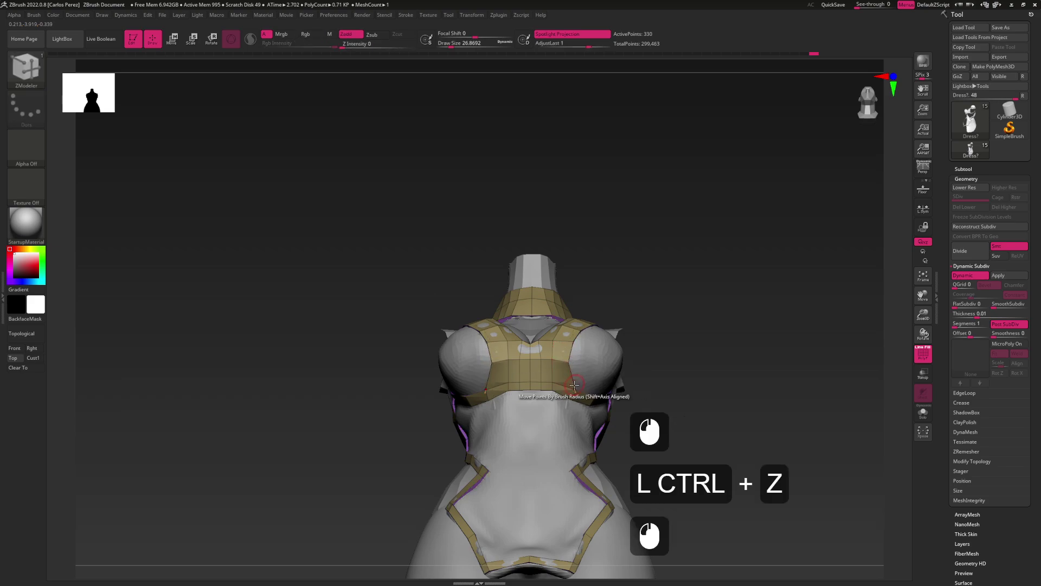
click(572, 387)
click(578, 390)
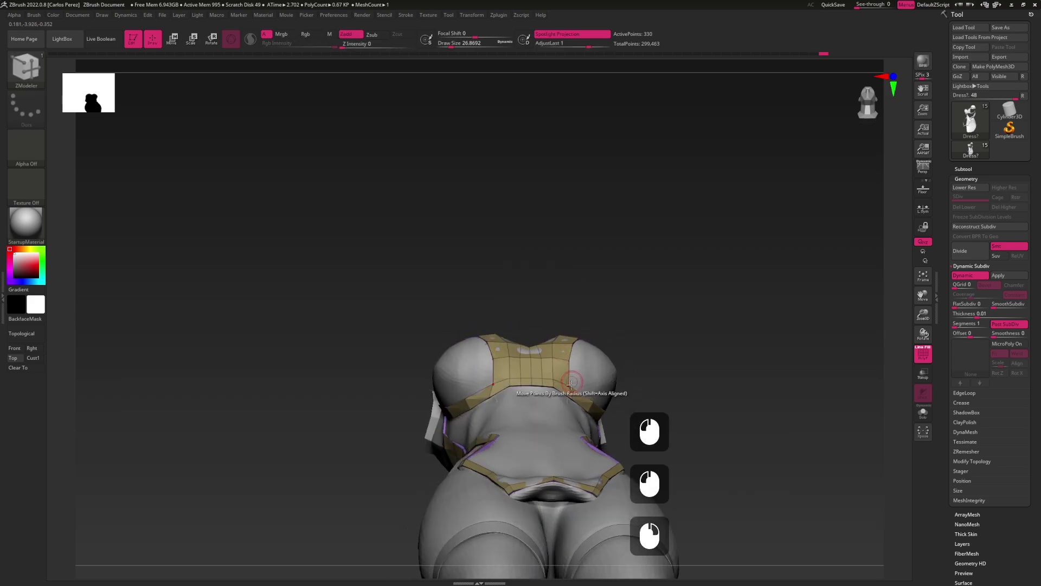
Insert edge loops around the bust strap and in the side strap
right_drag(576, 395, 553, 291)
click(635, 398)
right_drag(580, 341, 571, 320)
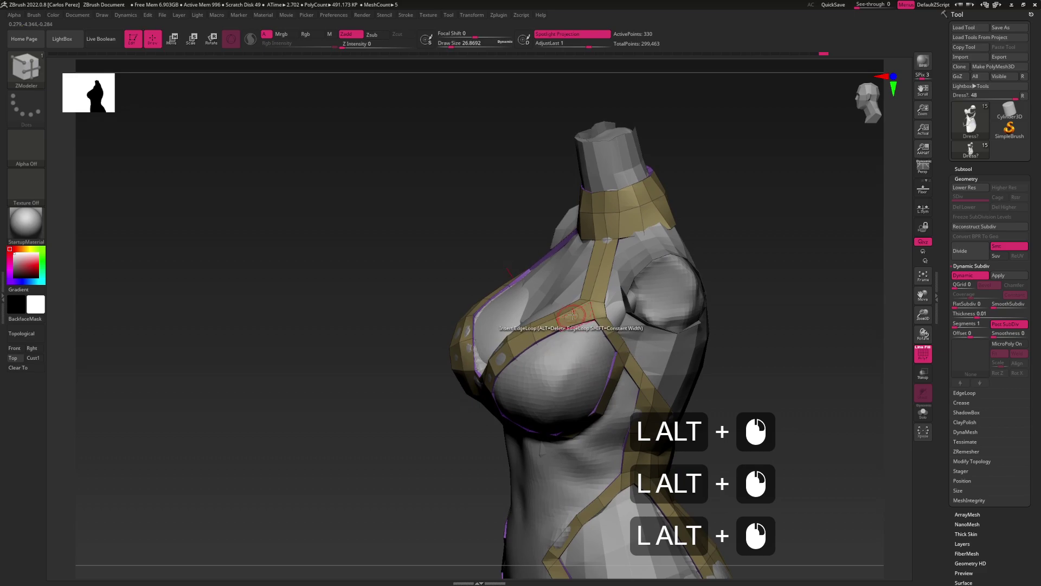
click(573, 308)
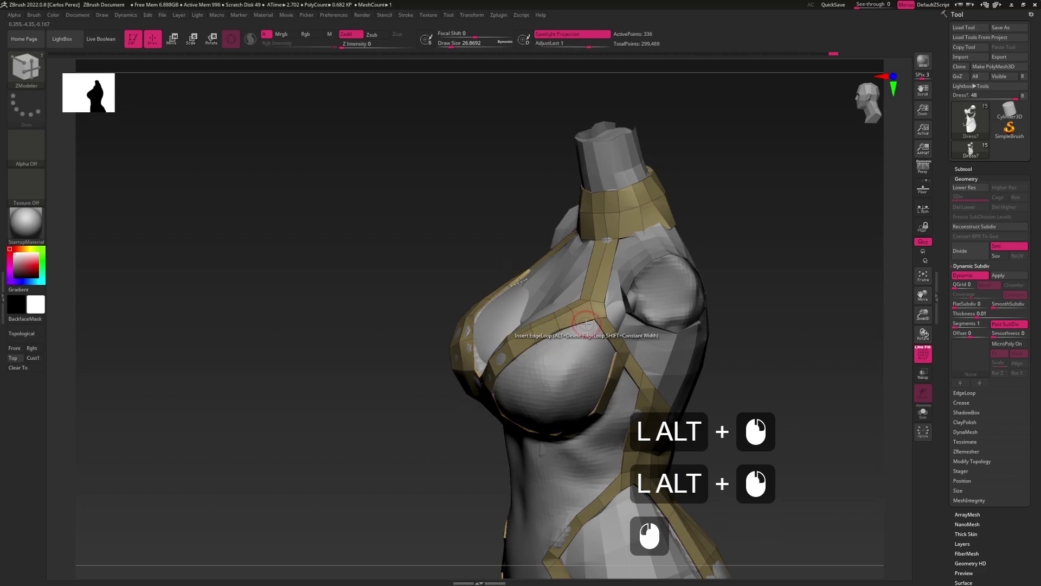
Extrude the chest edge loop into a new band around the side of the chest
key(space)
click(583, 323)
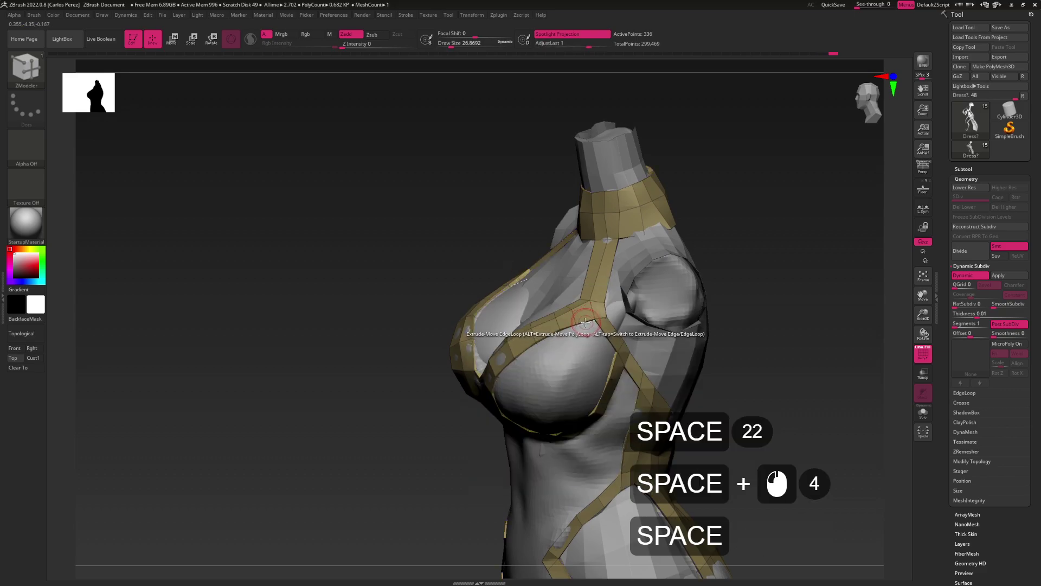
drag(586, 324, 594, 339)
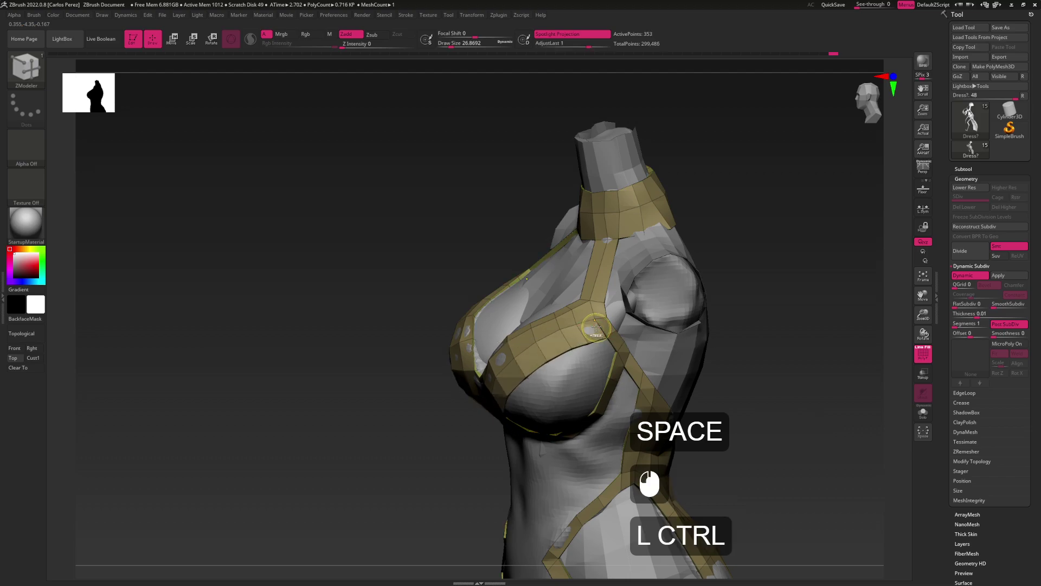
key(ctrl+z)
alt+drag(585, 324, 593, 343)
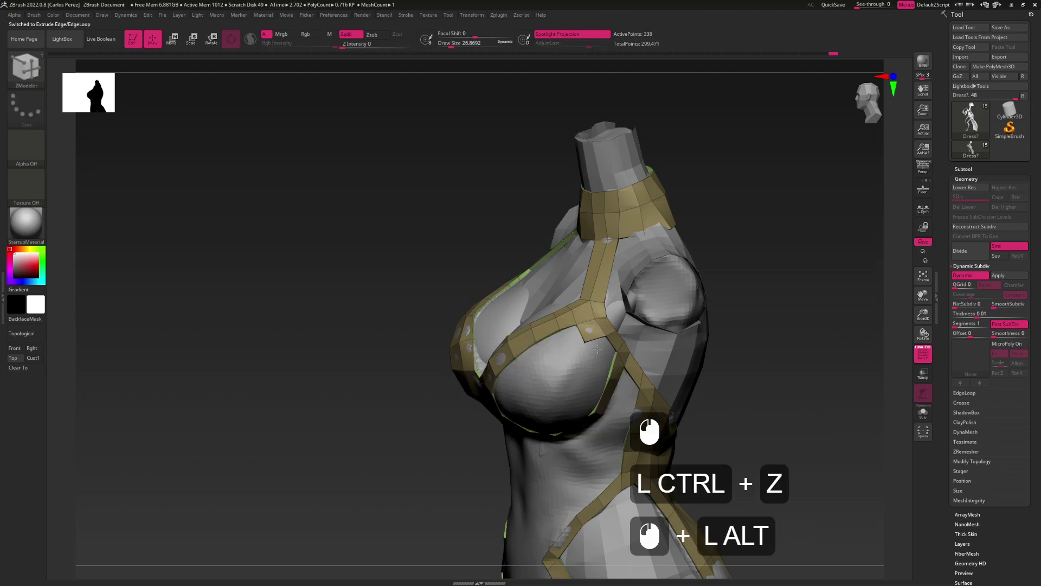
click(599, 347)
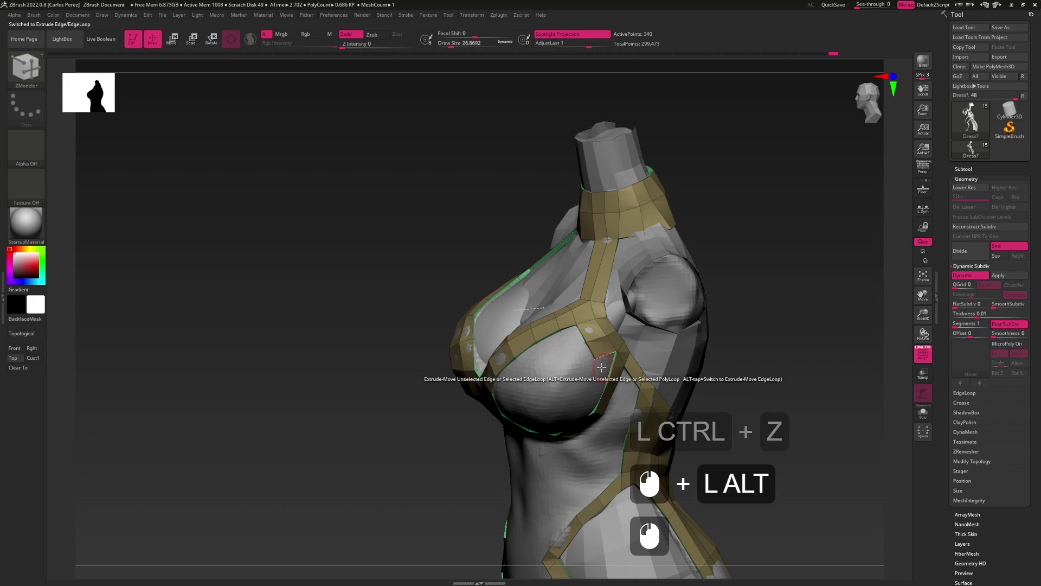
drag(599, 347, 584, 341)
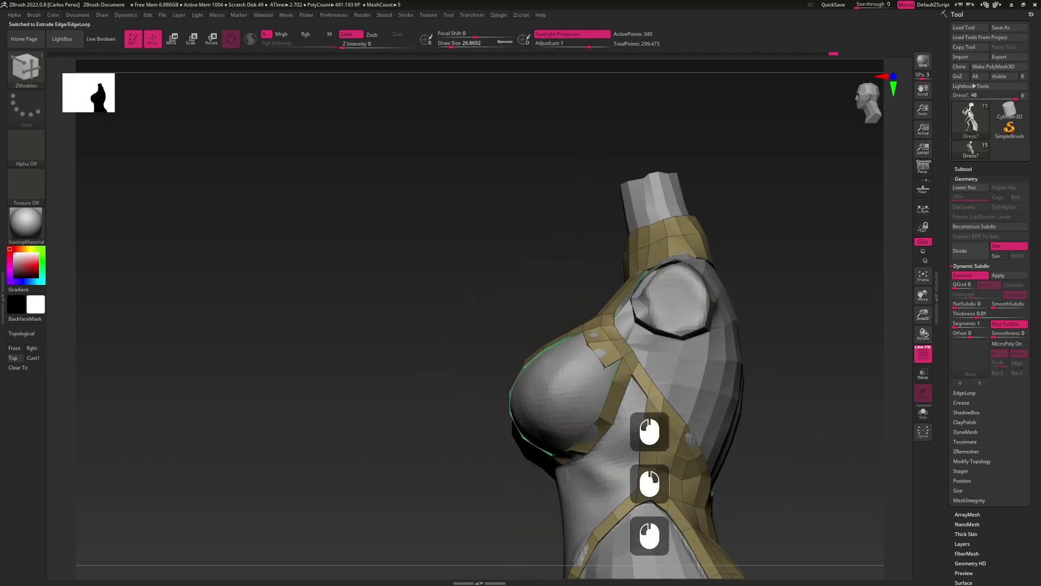
drag(605, 369, 618, 348)
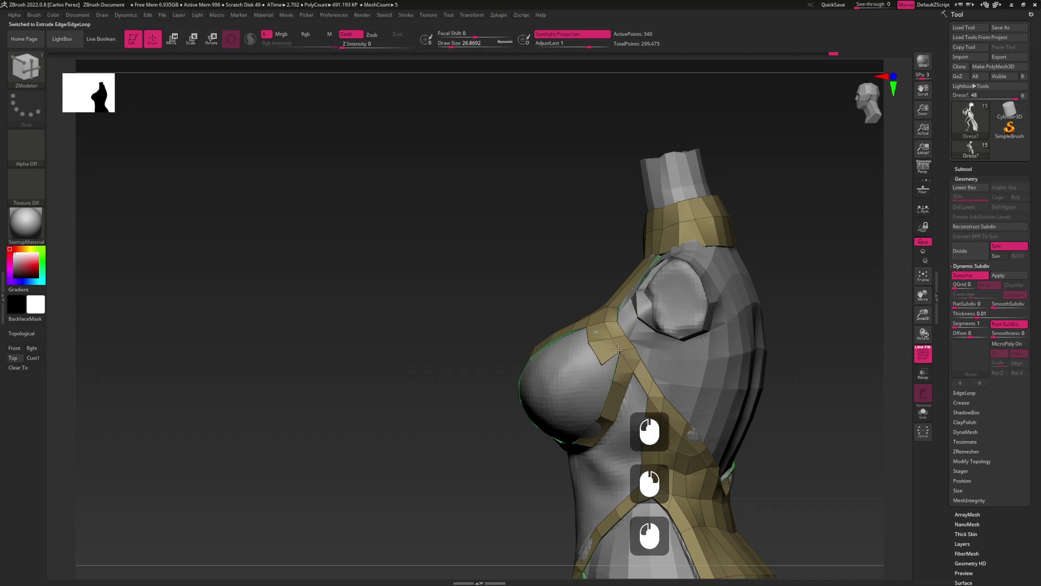
Undo the recent strap edits and extend the strap edge toward the shoulder instead
key(ctrl+z)
key(ctrl+z)
key(ctrl+z)
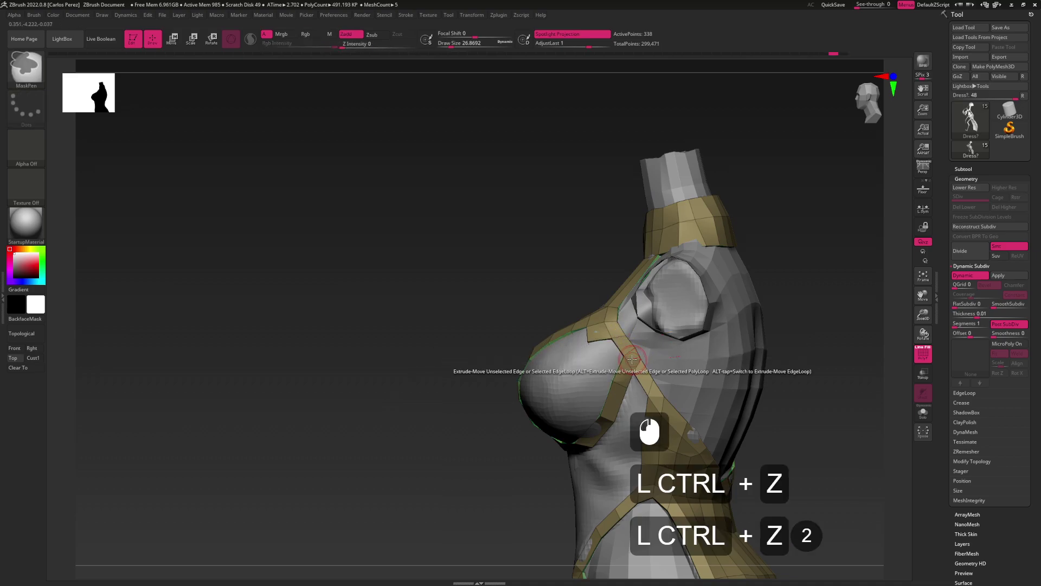
click(629, 362)
click(628, 360)
right_drag(627, 359, 617, 307)
click(607, 420)
key(space)
key(space)
click(611, 331)
Insert an edge loop in the side strap and try extruding a single strap edge
click(614, 324)
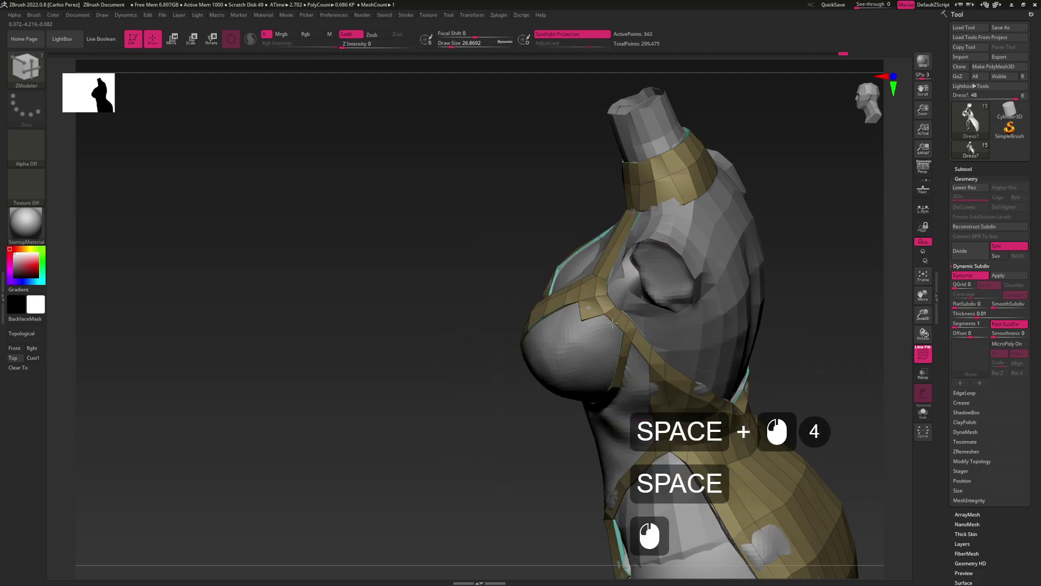
key(space)
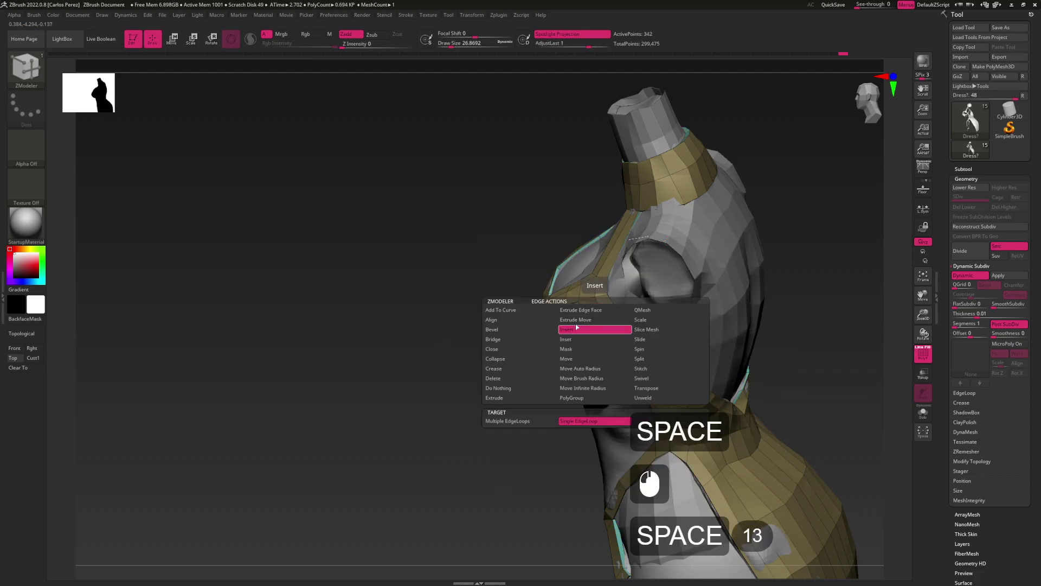
click(579, 320)
click(606, 332)
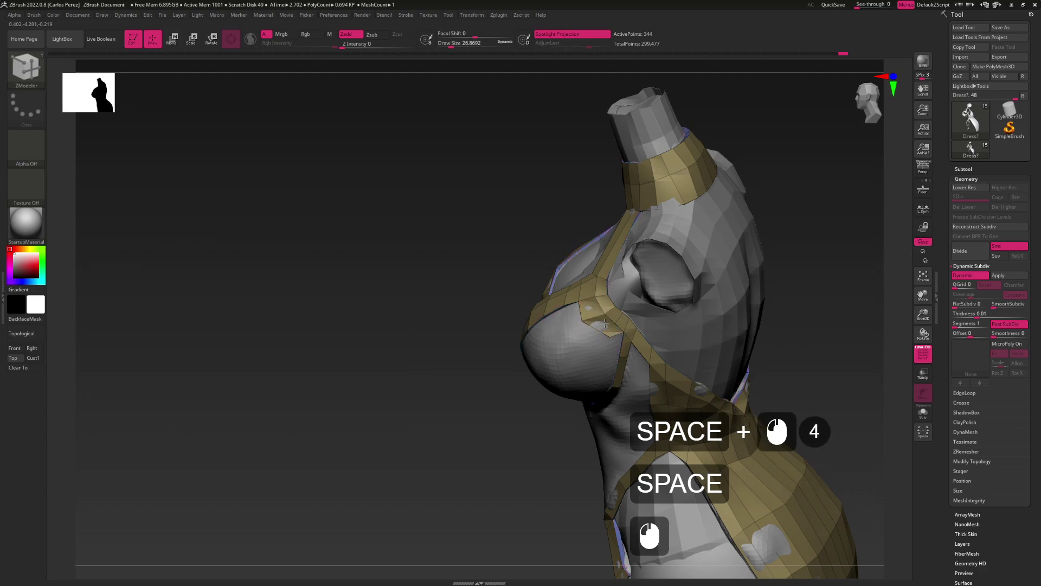
key(ctrl+z)
click(602, 327)
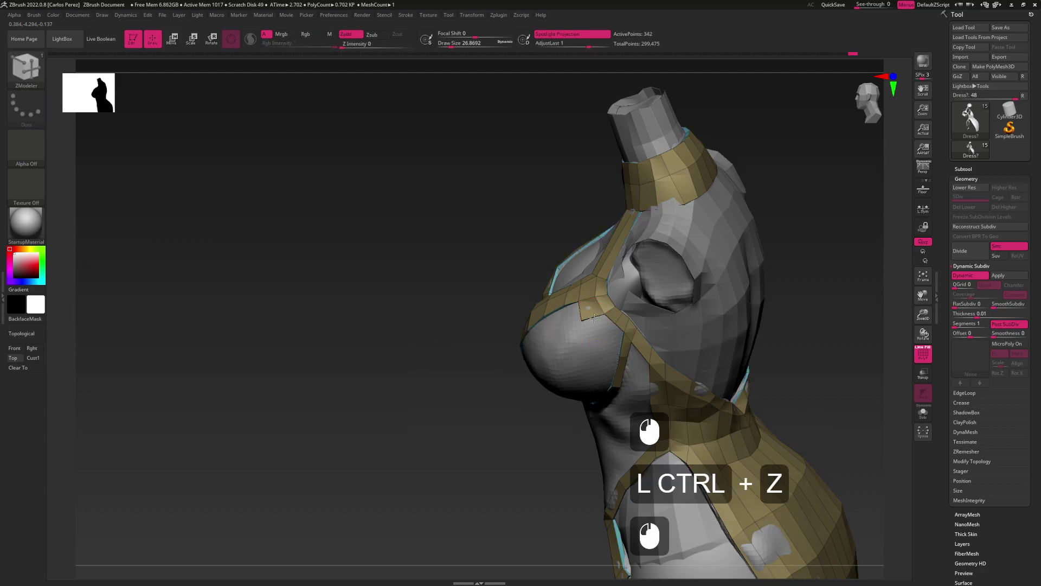
right_drag(603, 328, 587, 330)
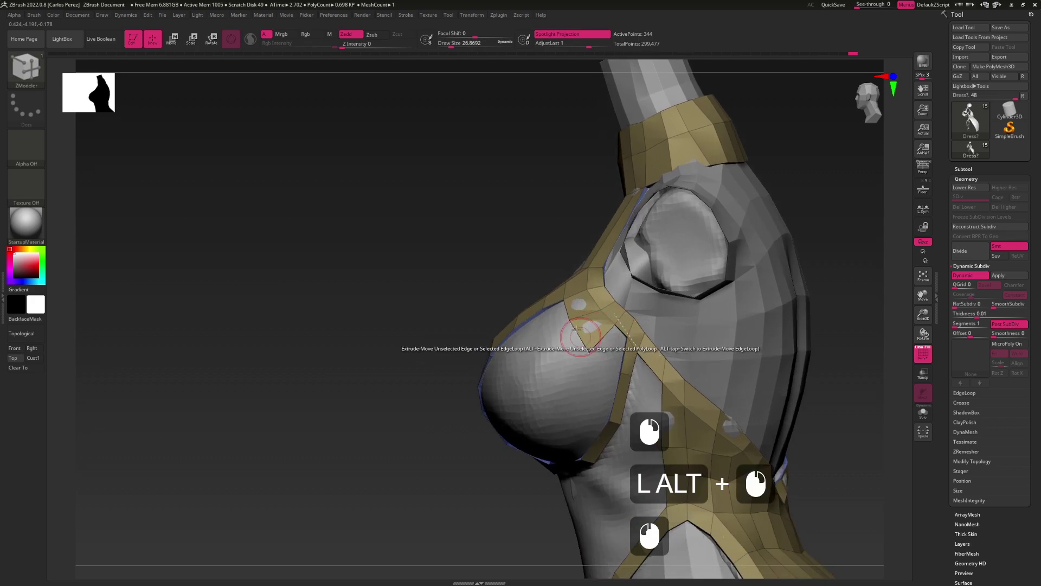
Extrude the strap edge near the hole, undoing the pointed extrusions
drag(578, 331, 570, 323)
key(ctrl+z)
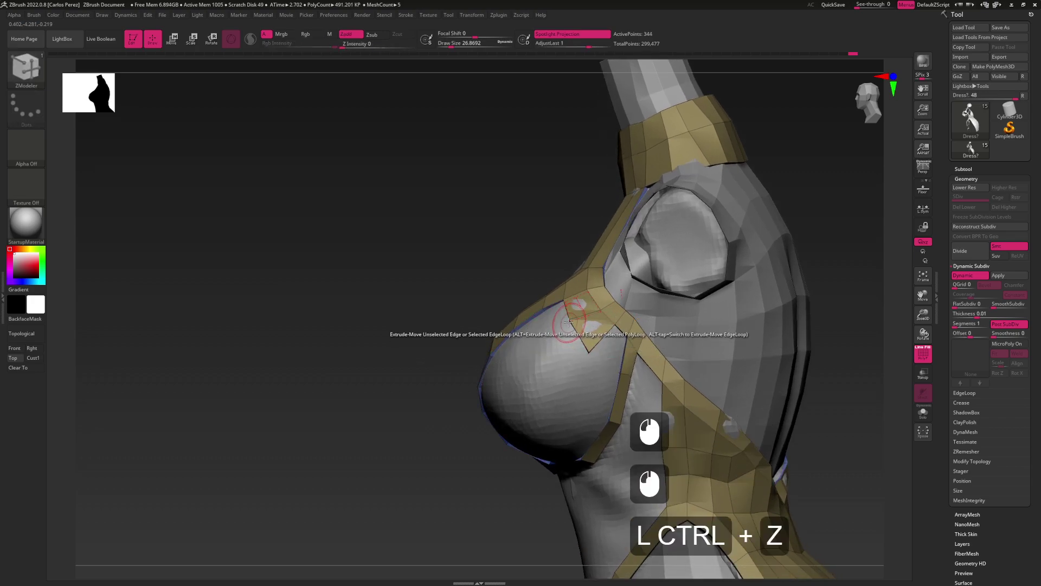
click(571, 324)
key(ctrl+z)
click(573, 333)
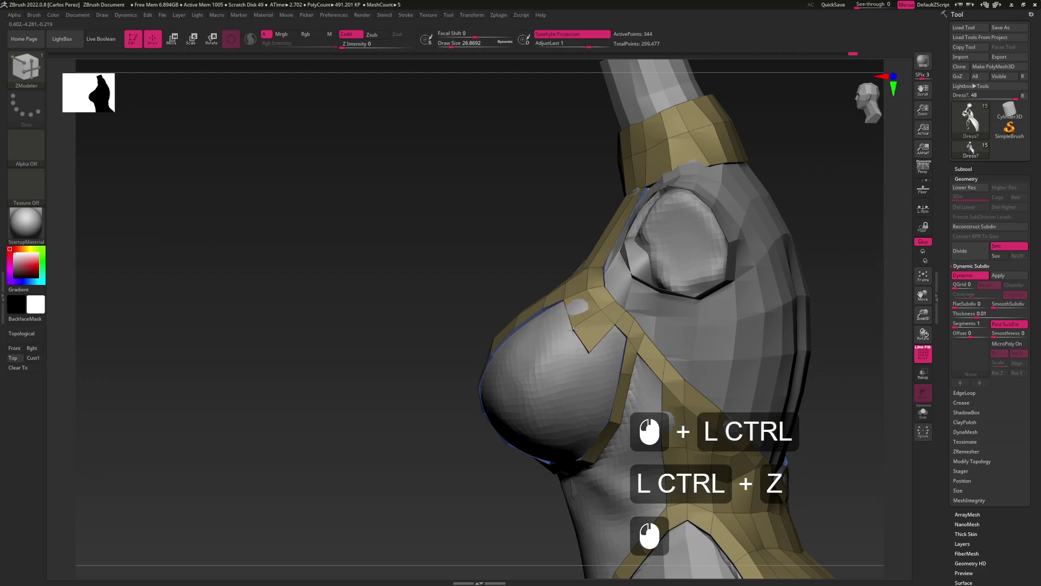
right_drag(573, 330, 606, 339)
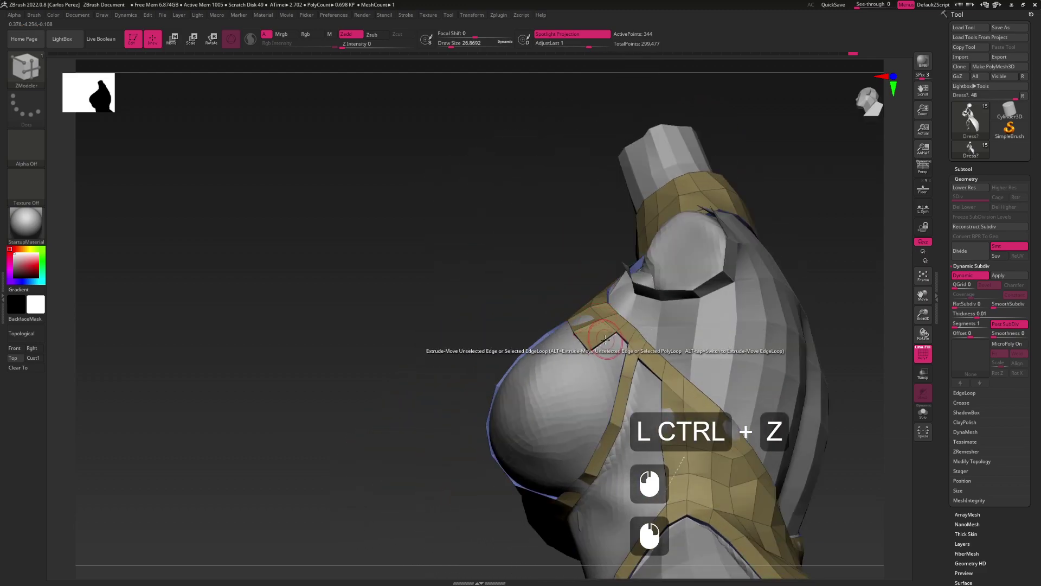
click(603, 341)
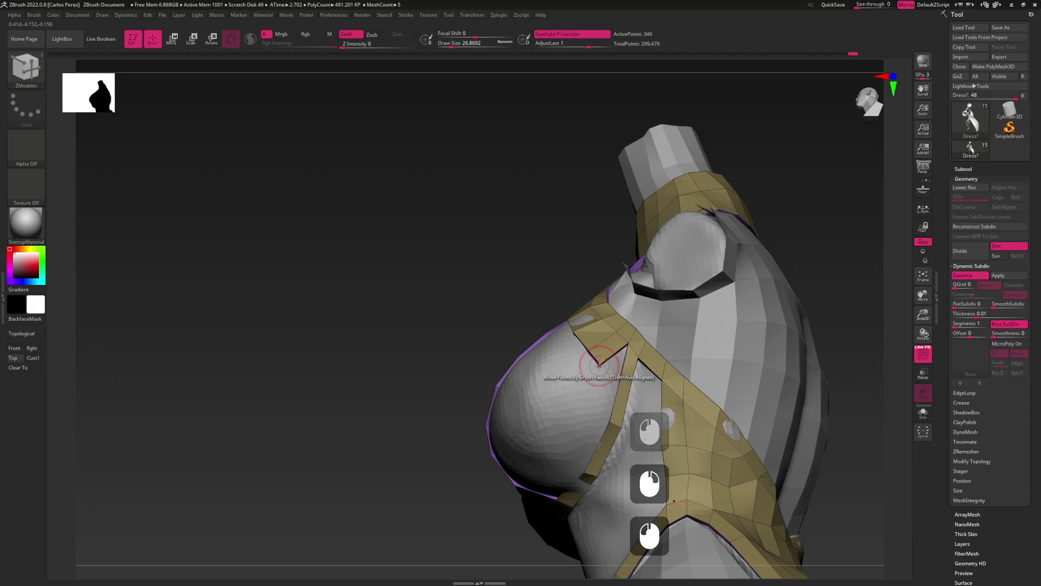
Stitch a strap point to its neighbouring point to close the gap
key(space)
click(671, 383)
click(597, 364)
click(491, 383)
right_drag(491, 383, 587, 353)
key(space)
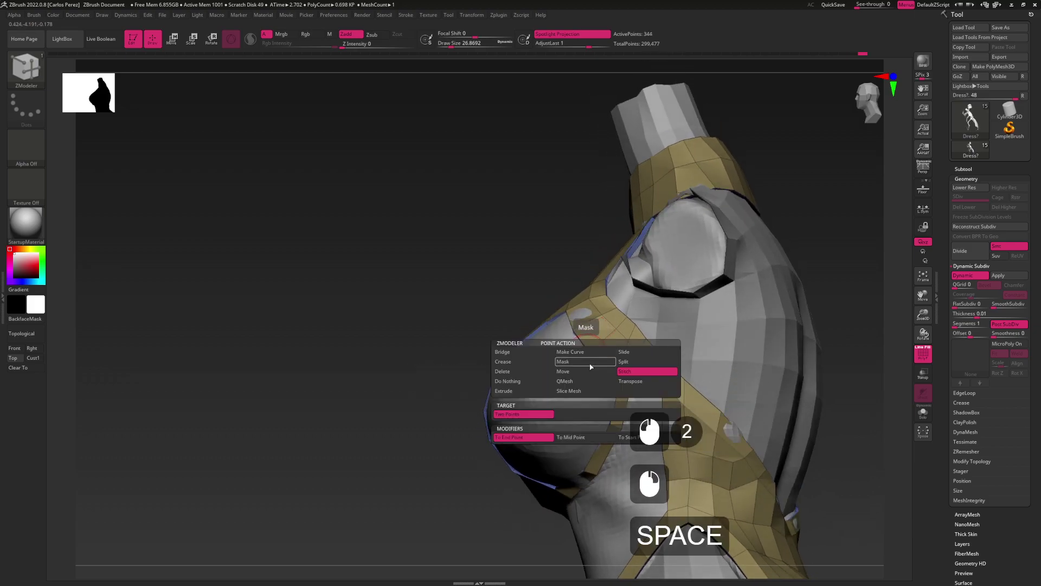
click(597, 360)
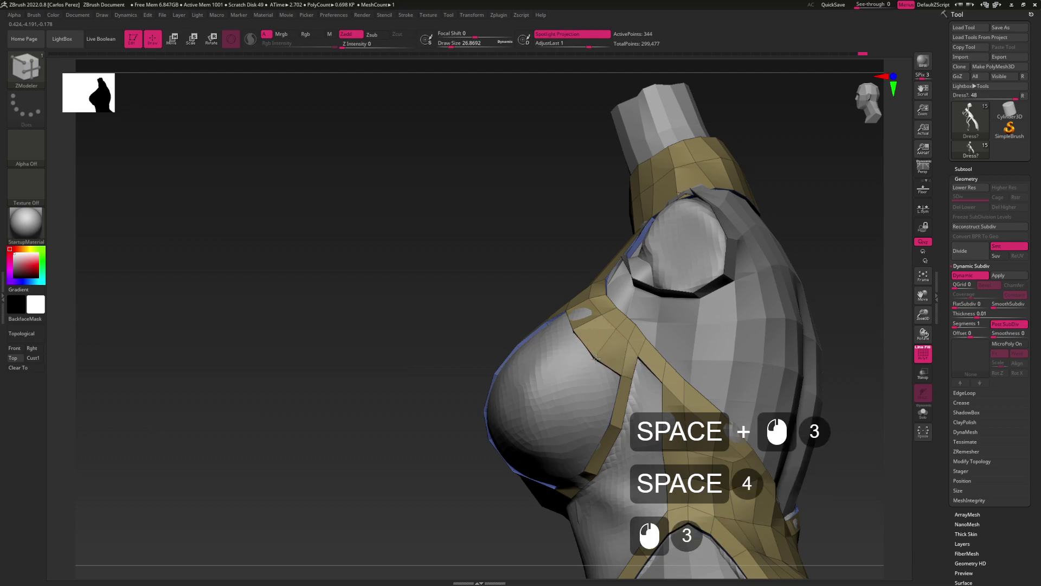
mouse_move(596, 359)
right_down()
mouse_move(678, 360)
mouse_move(588, 358)
mouse_move(606, 349)
right_up()
Insert edge loops across the strap, undoing the extra one
key(space)
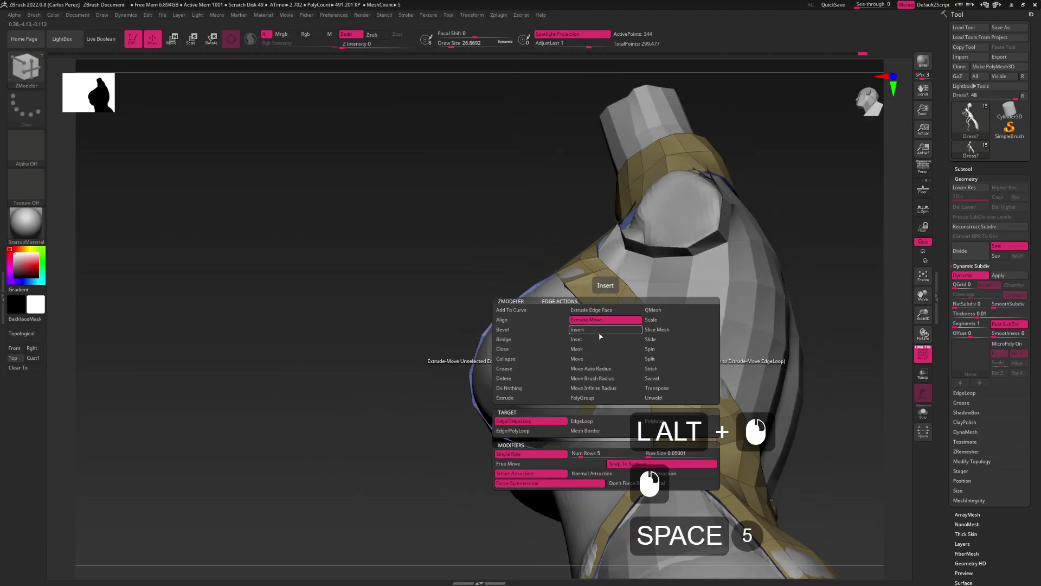
click(600, 330)
click(605, 353)
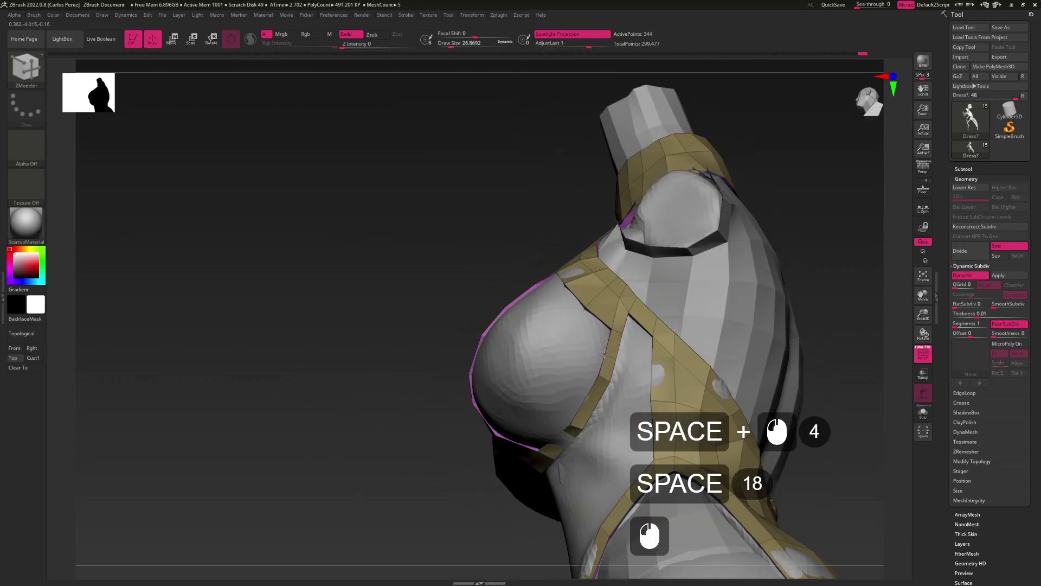
click(582, 398)
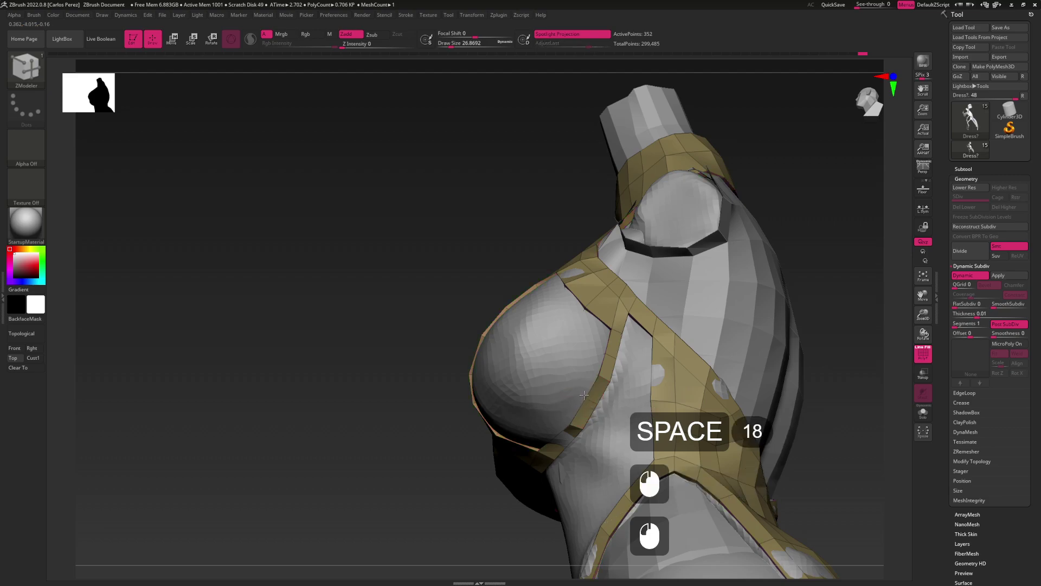
click(604, 355)
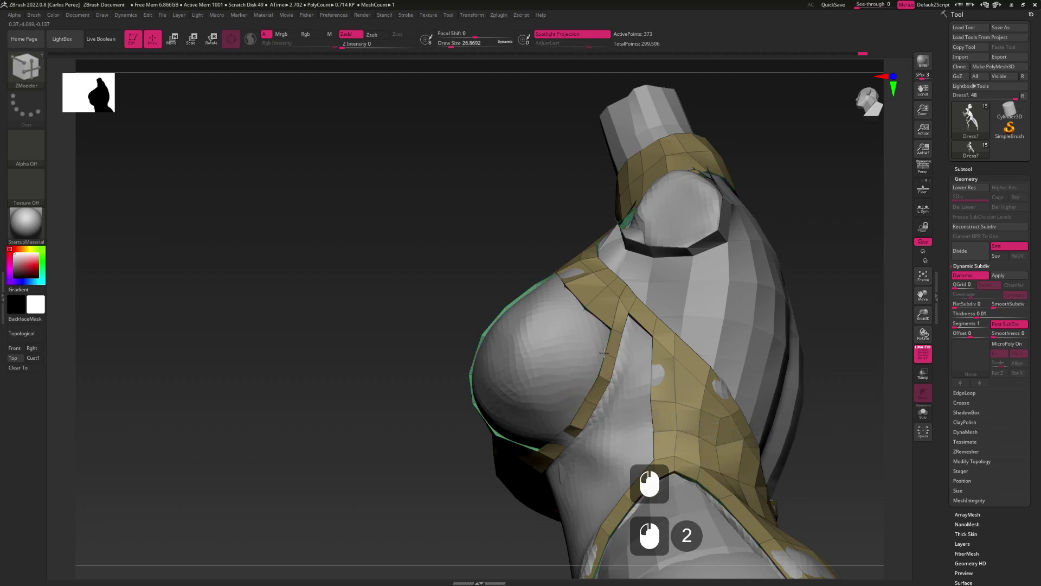
key(ctrl+z)
click(606, 350)
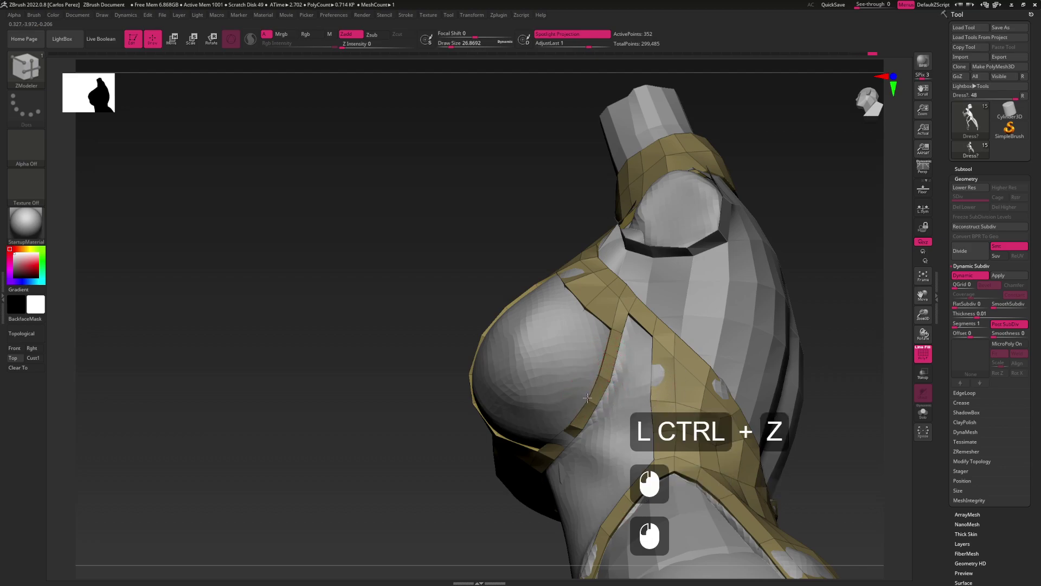
alt+right_drag(583, 396, 593, 350)
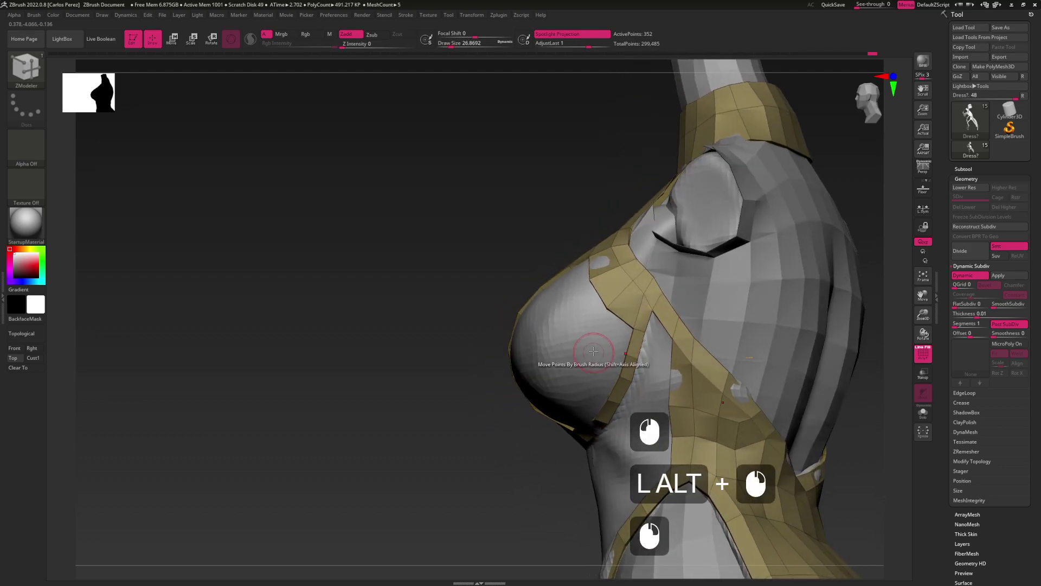
Fill the notch in the strap with a new extended polygon
key(space)
click(616, 325)
click(616, 325)
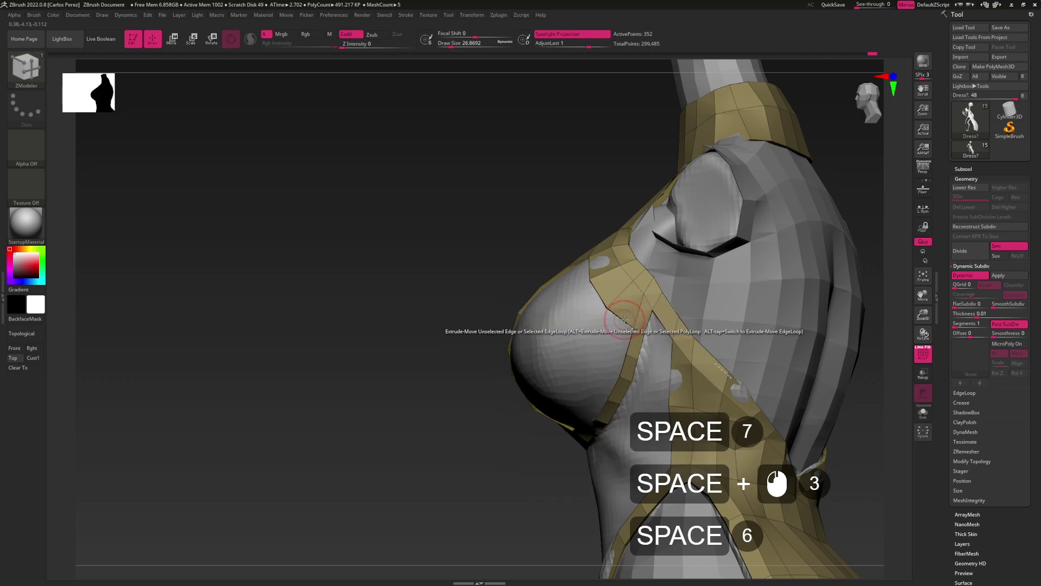
click(612, 347)
click(597, 390)
alt+right_drag(645, 407, 602, 341)
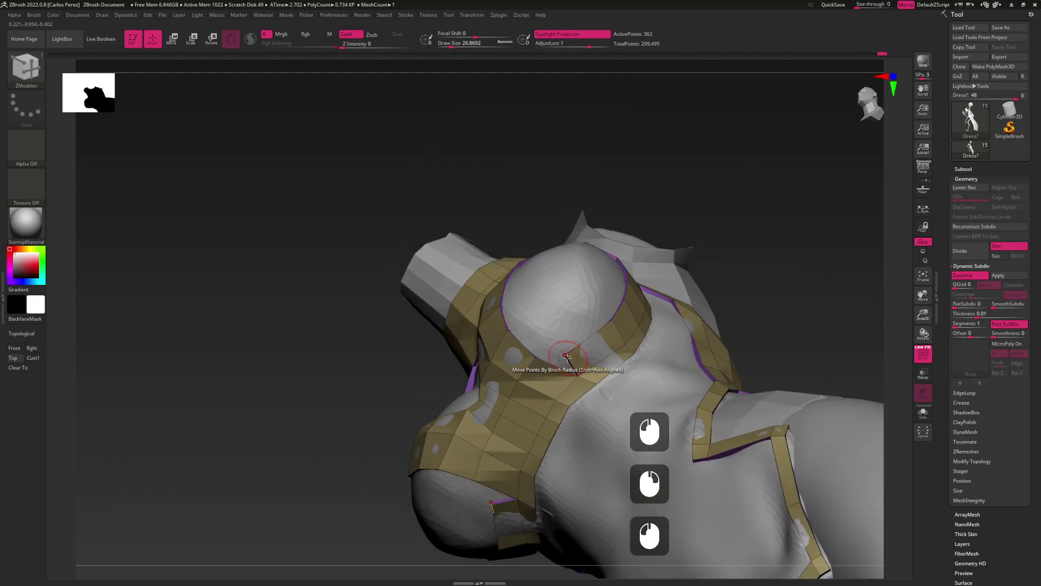
right_drag(564, 356, 541, 386)
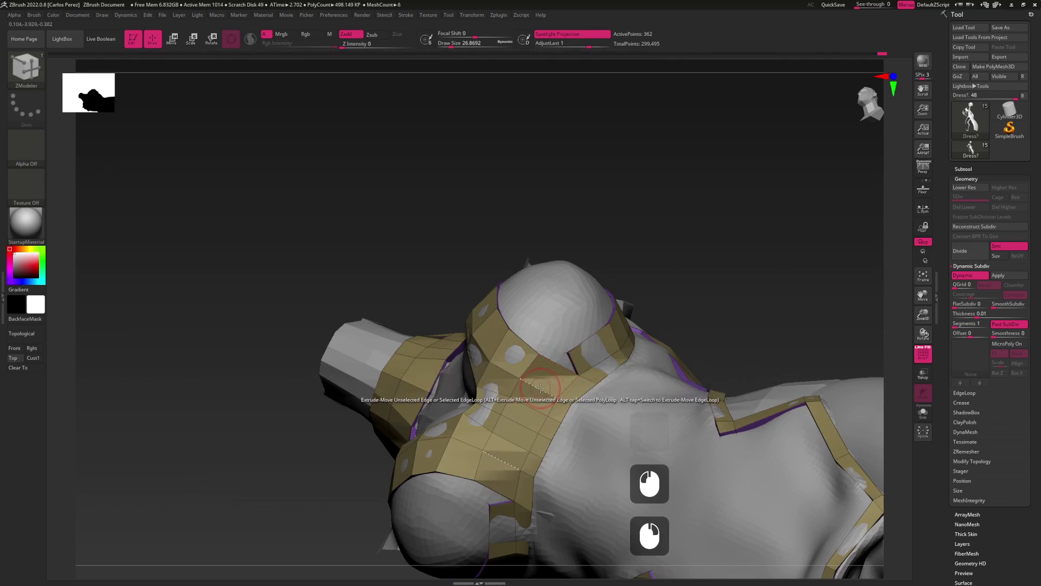
Insert an edge loop across the tan strap band and stitch two points to close a gap
key(space)
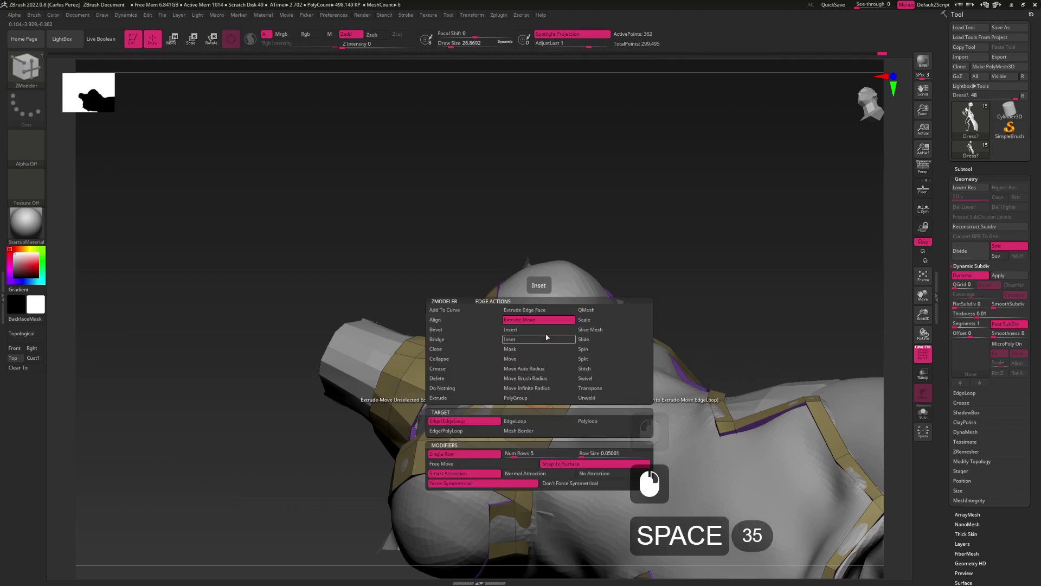
click(534, 329)
click(539, 389)
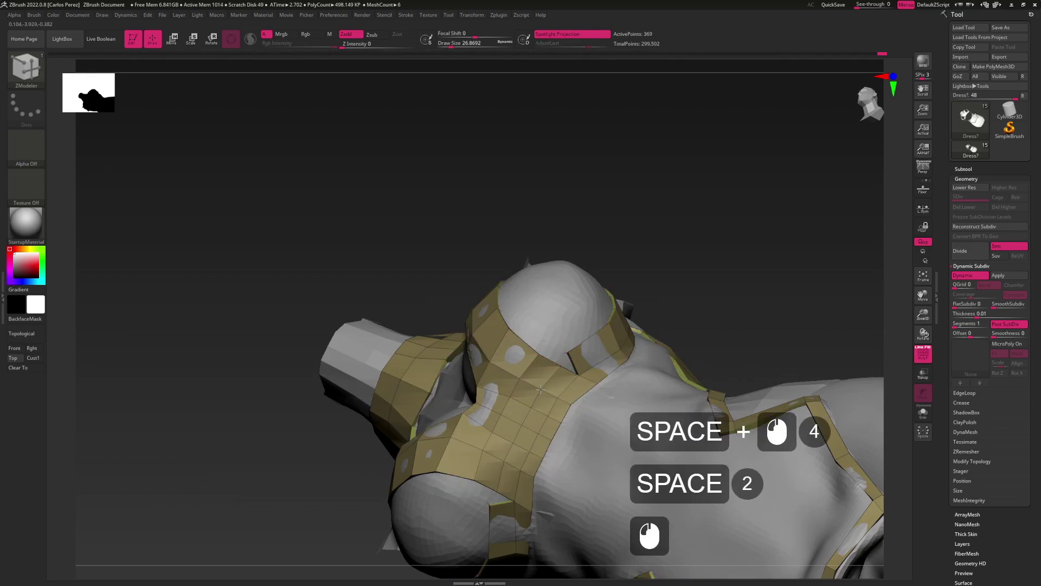
key(space)
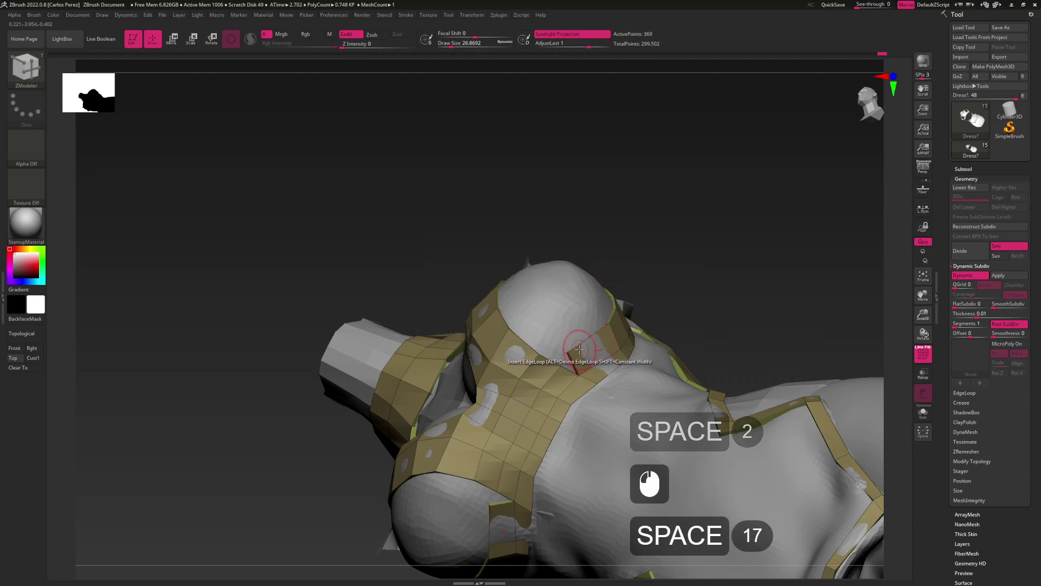
key(space)
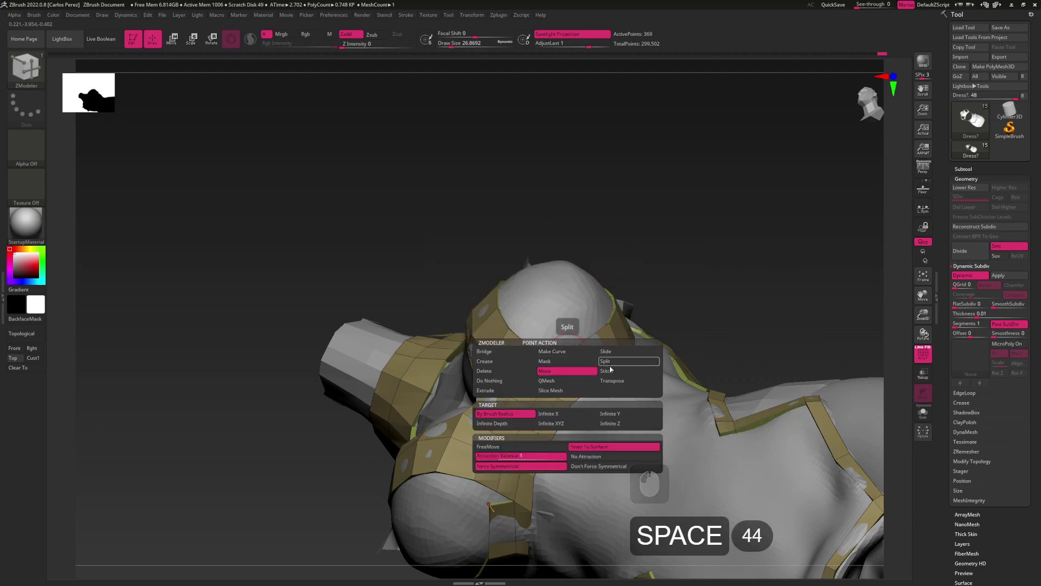
click(606, 370)
click(562, 367)
right_drag(562, 367, 580, 349)
Add an edge loop along the strap and nudge its points to fit the bust
key(space)
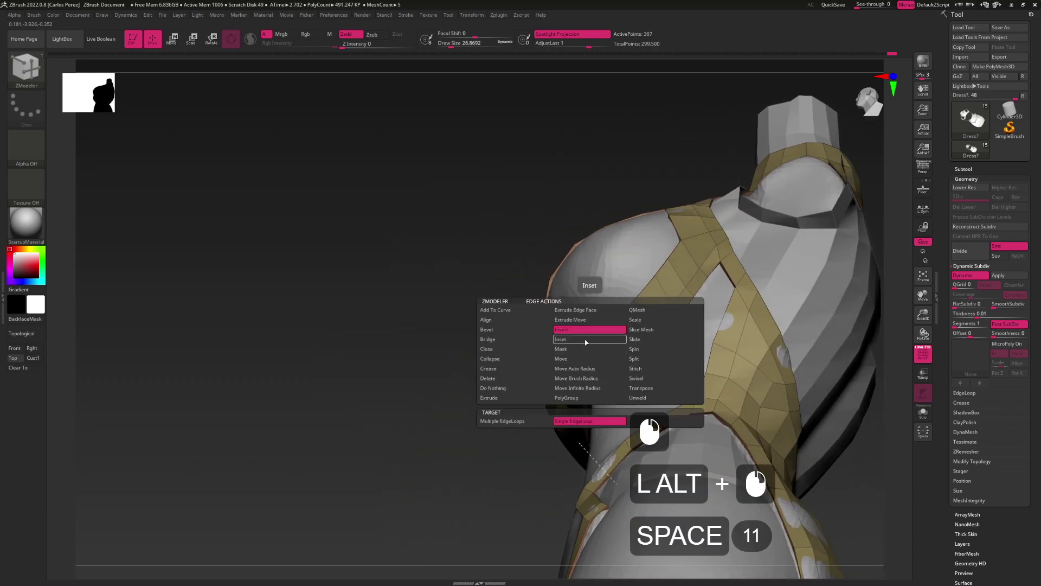
key(space)
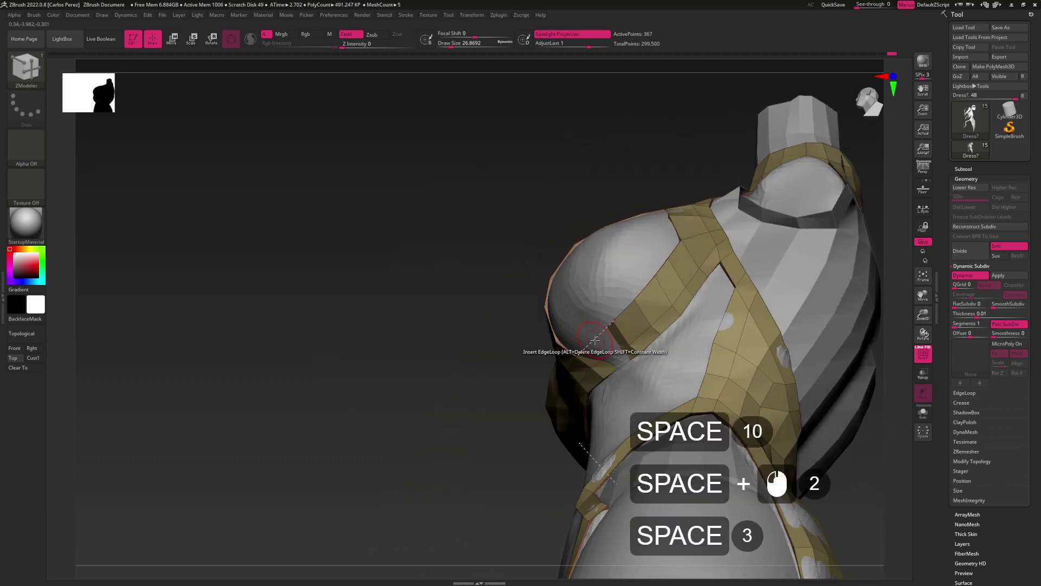
click(591, 341)
right_drag(591, 340, 618, 325)
key(space)
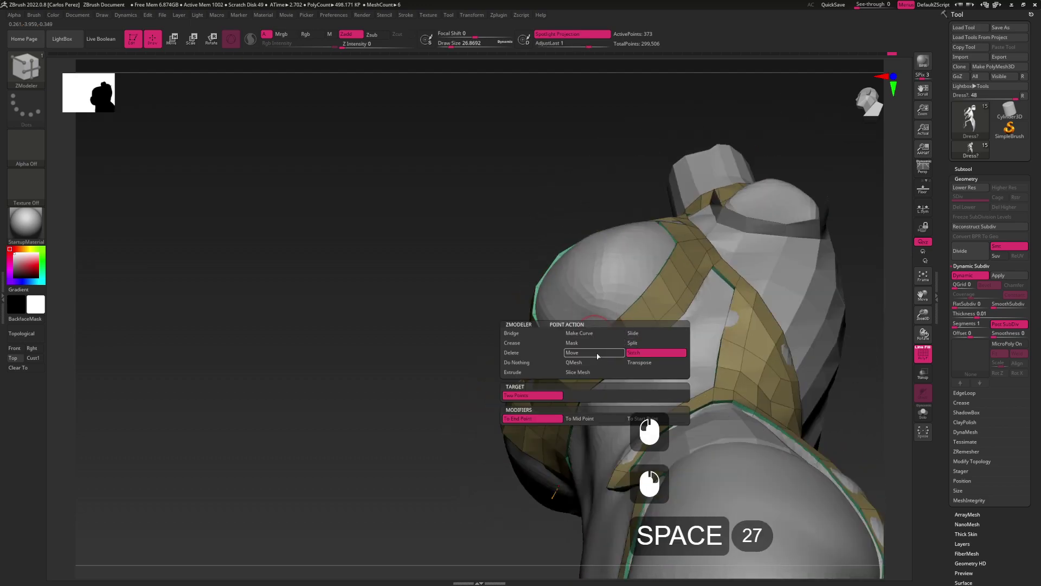
click(598, 353)
drag(594, 336, 596, 338)
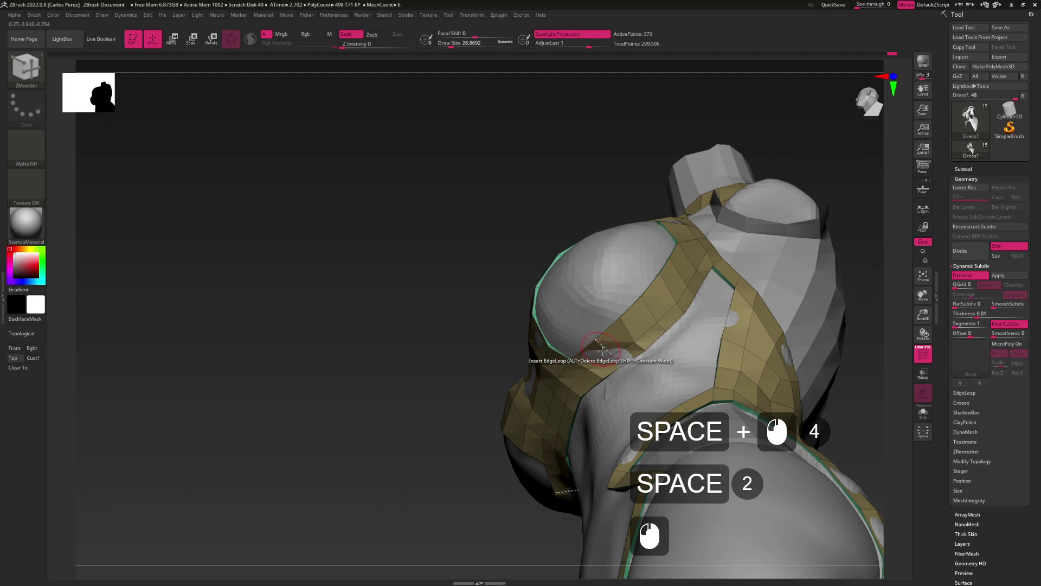
right_drag(608, 353, 588, 276)
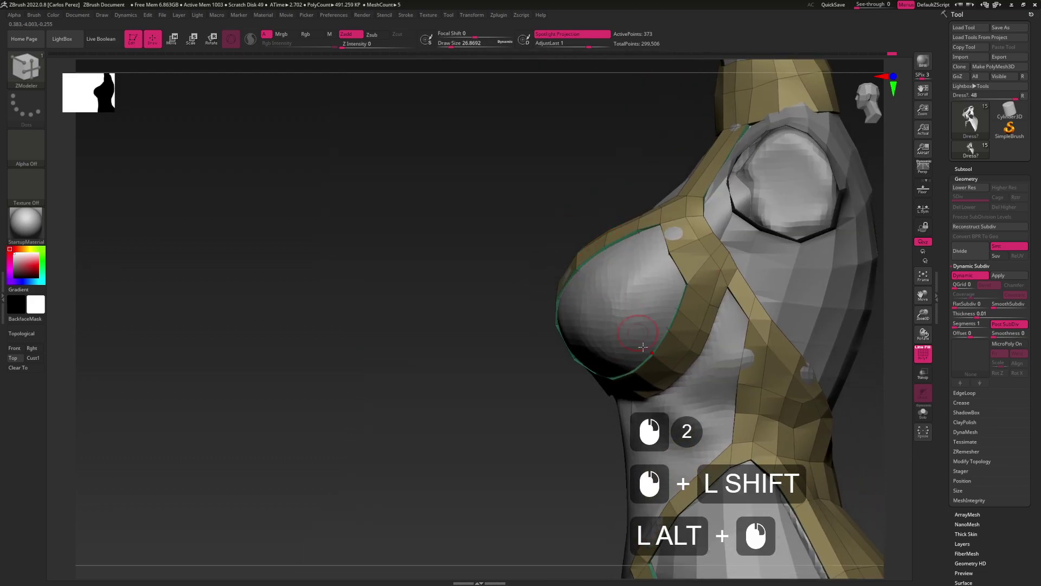
shift+right_drag(638, 332, 591, 379)
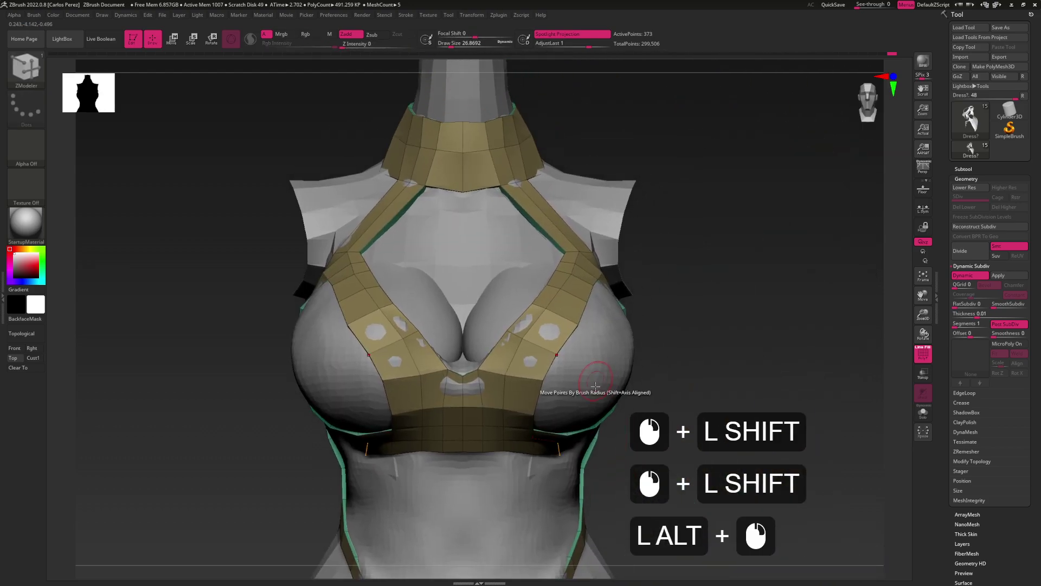
click(543, 381)
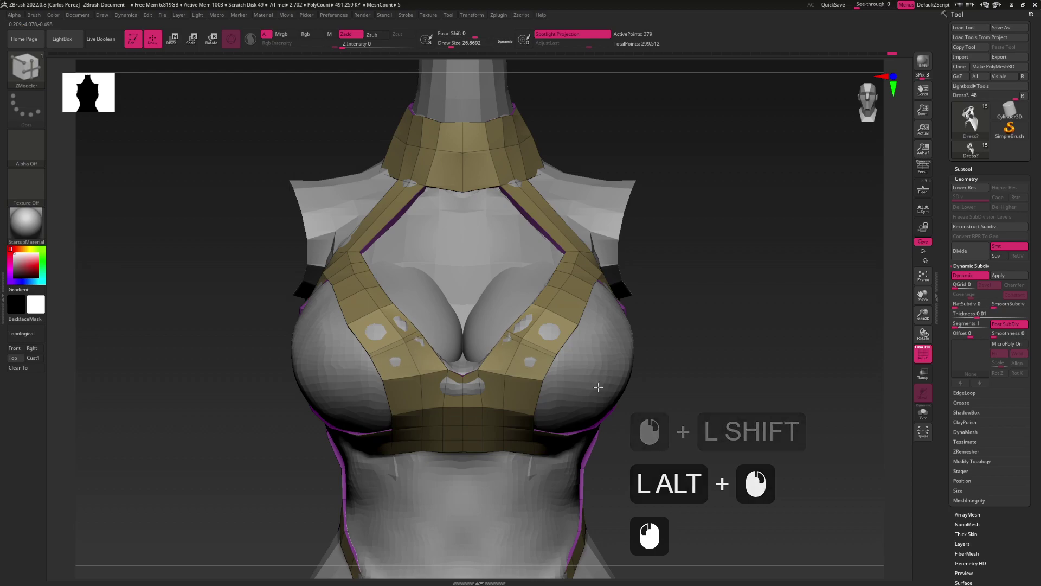
key(ctrl+z)
click(530, 378)
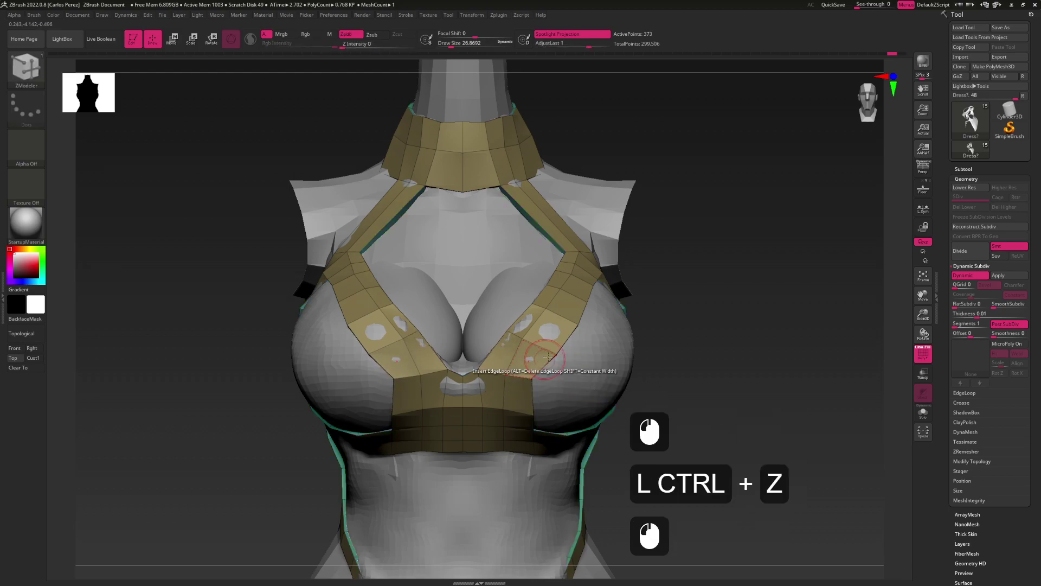
click(544, 359)
click(569, 321)
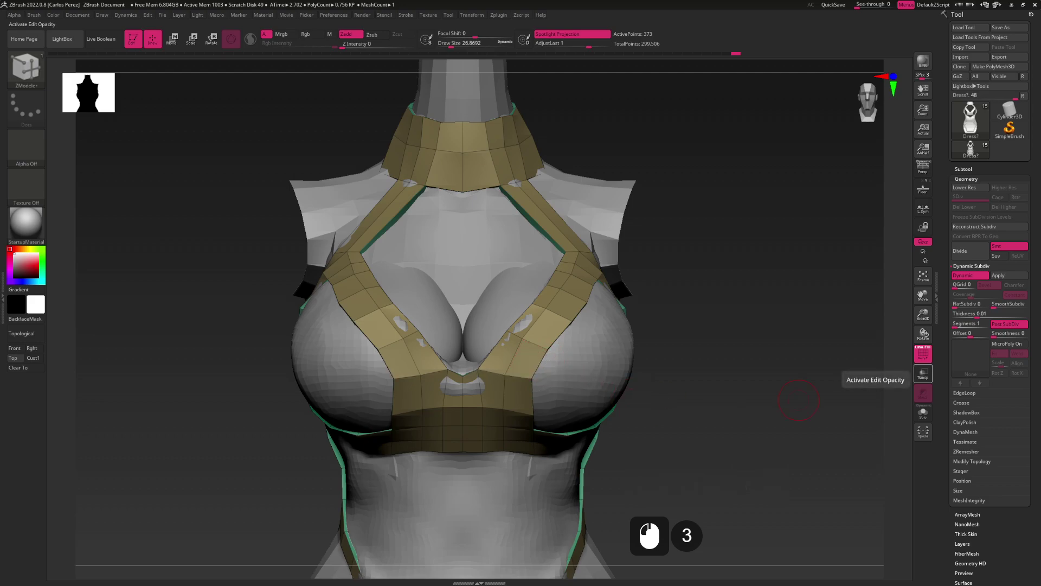
click(923, 373)
click(923, 373)
scroll(923, 373, down, 4)
scroll(923, 373, up, 2)
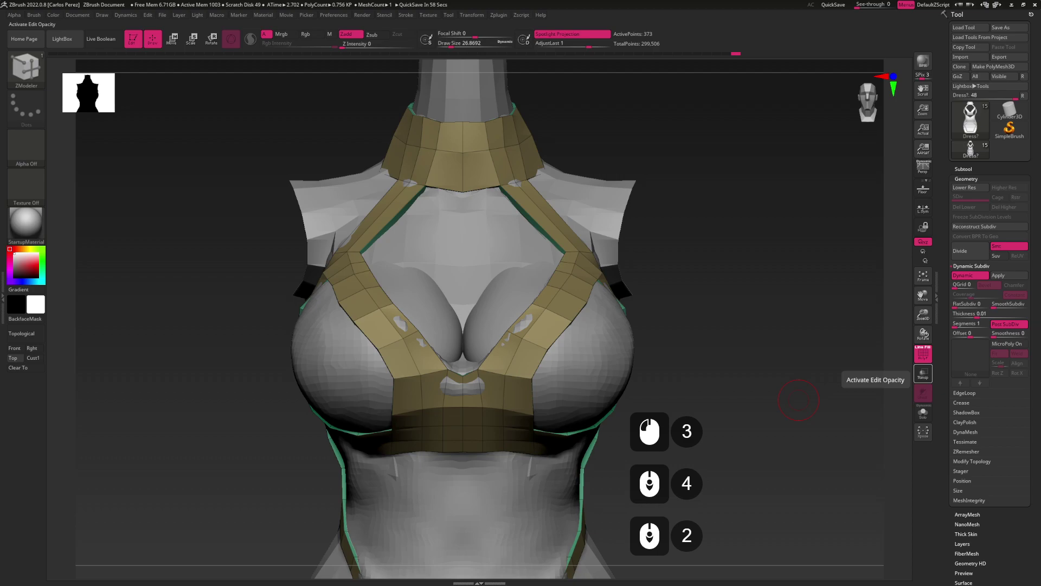
click(923, 373)
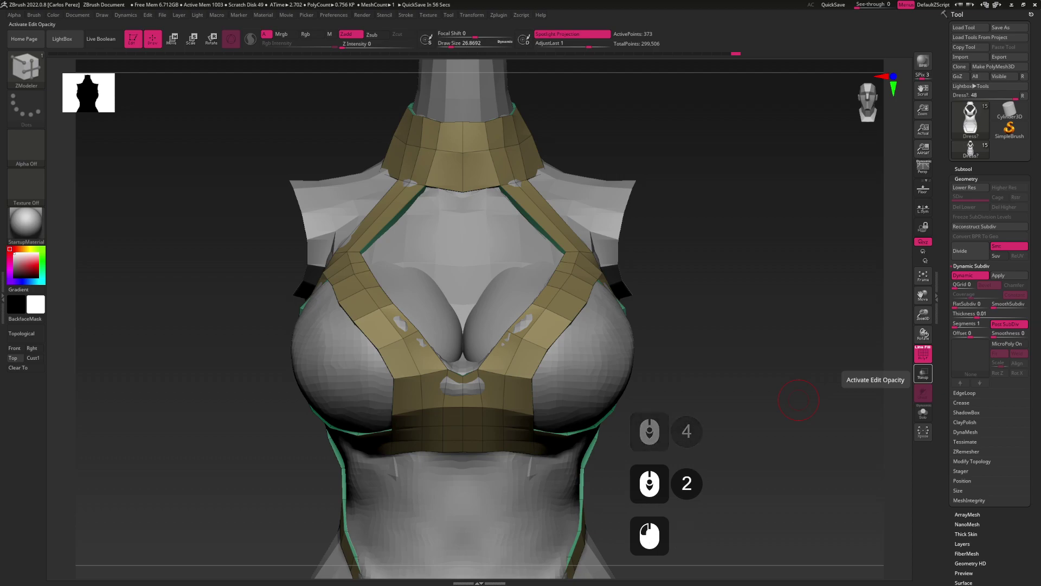
click(923, 373)
click(923, 373)
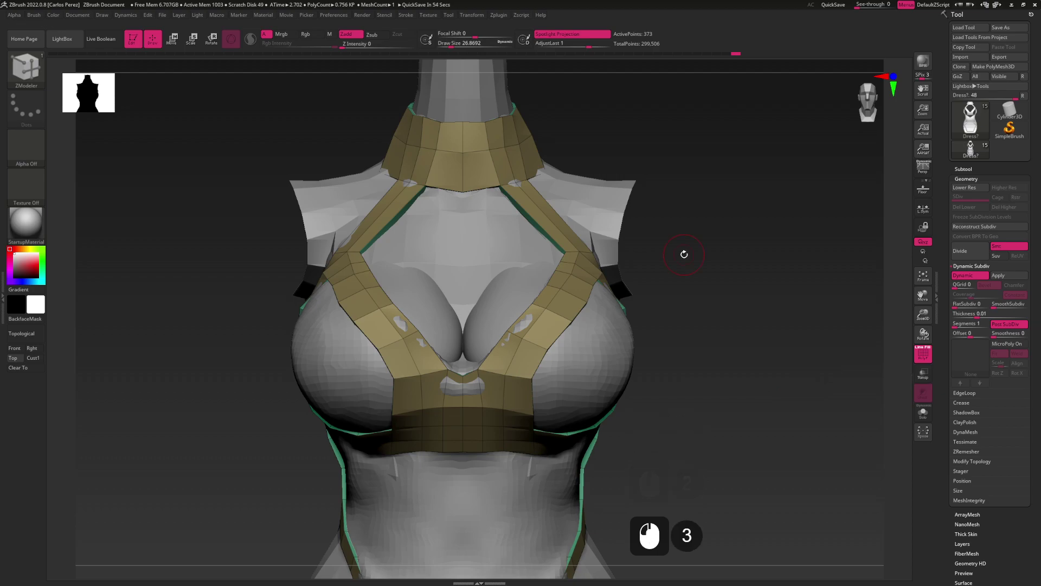
right_drag(596, 430, 578, 385)
right_drag(564, 397, 589, 386)
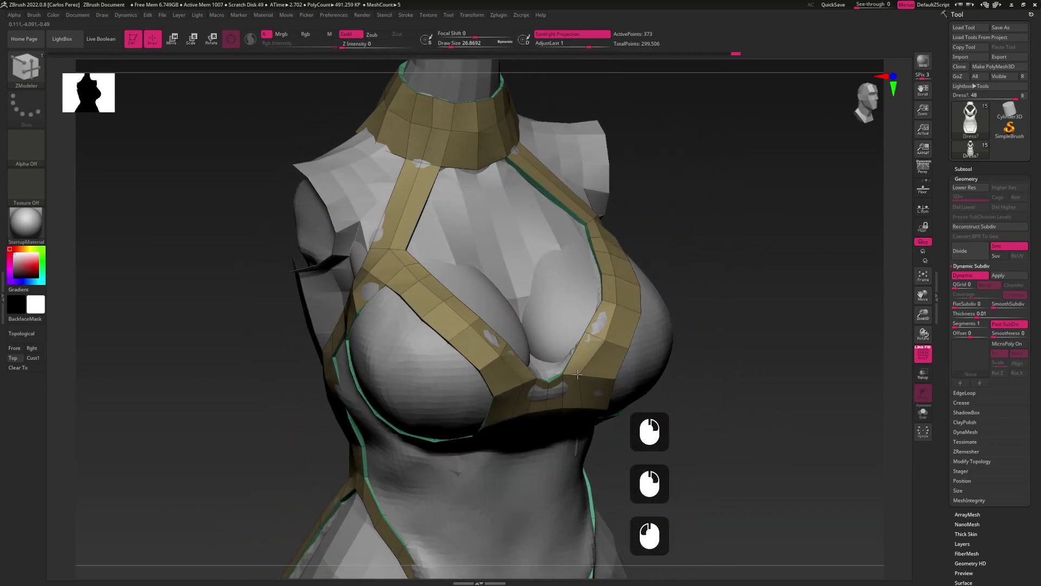
Add an edge loop across the centre strap, undoing the unwanted edge change and accidental mask
alt+right_drag(615, 300, 570, 304)
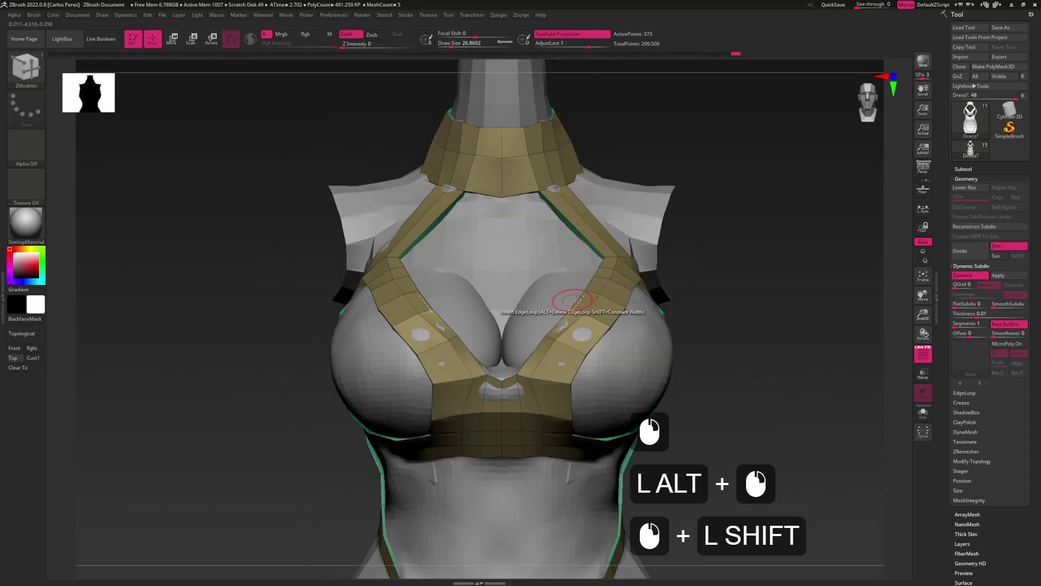
click(557, 340)
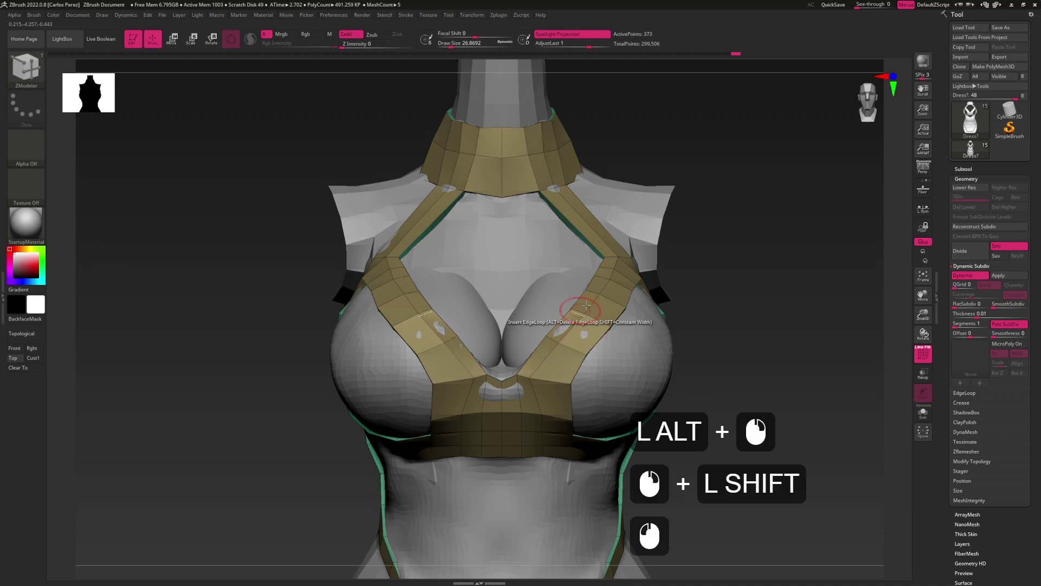
click(596, 293)
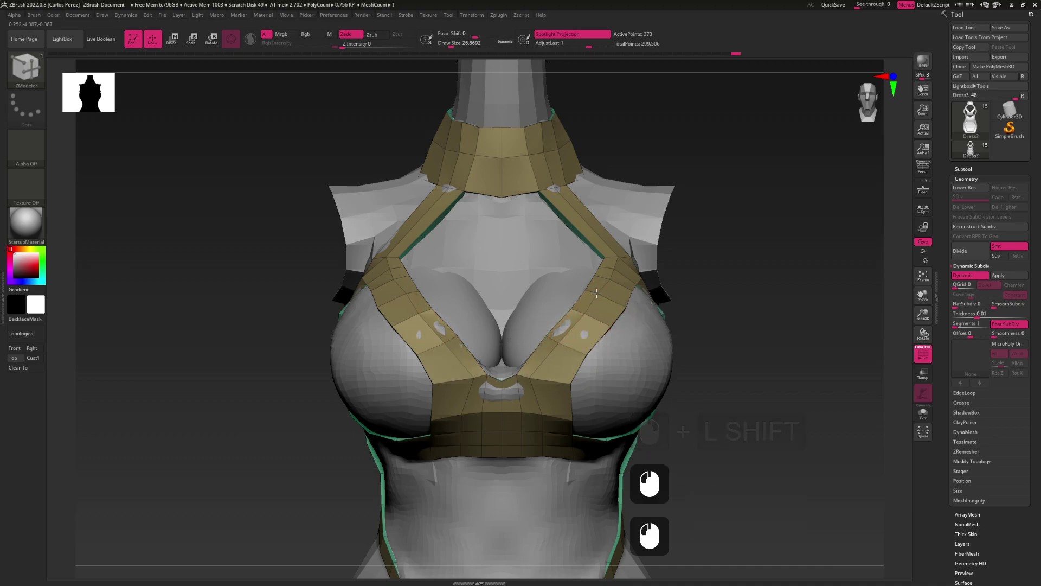
click(530, 380)
key(ctrl+z)
click(550, 385)
key(ctrl)
key(ctrl+z)
click(539, 378)
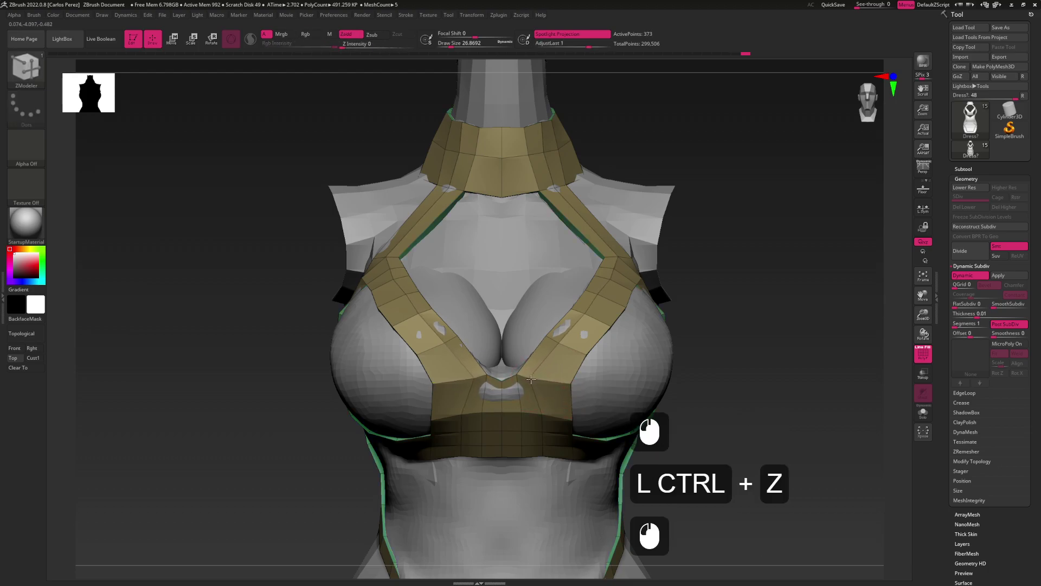
alt+drag(530, 380, 545, 380)
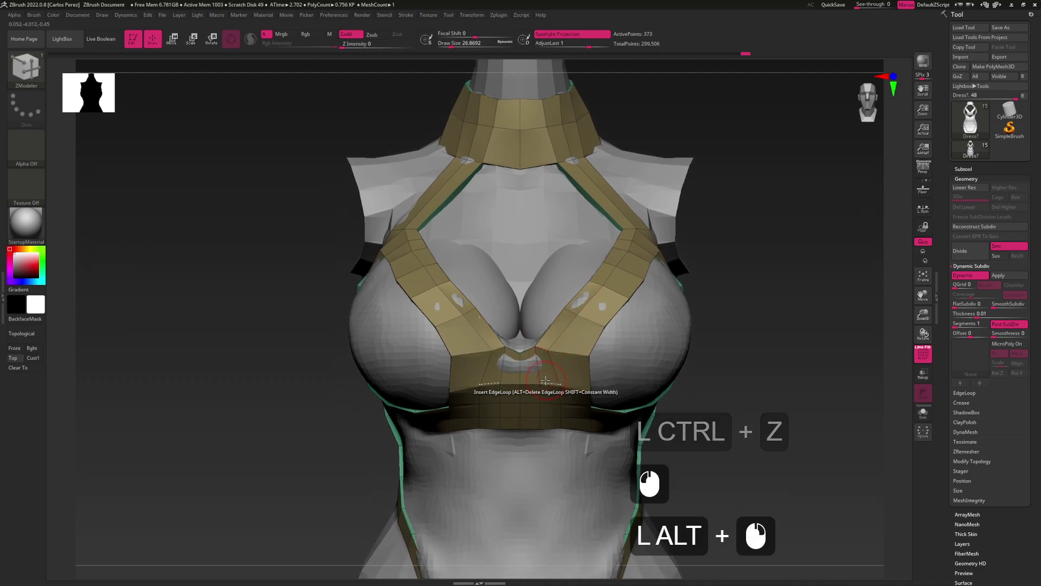
alt+drag(548, 339, 556, 382)
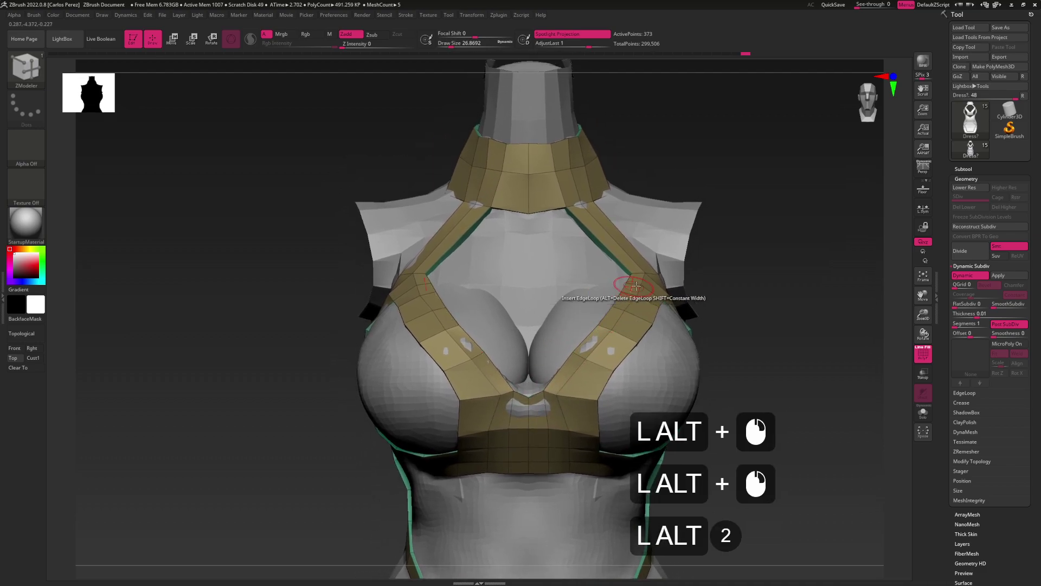
Insert edge loops in the cup strap, undo the stray one, and bring up polygon actions
click(632, 293)
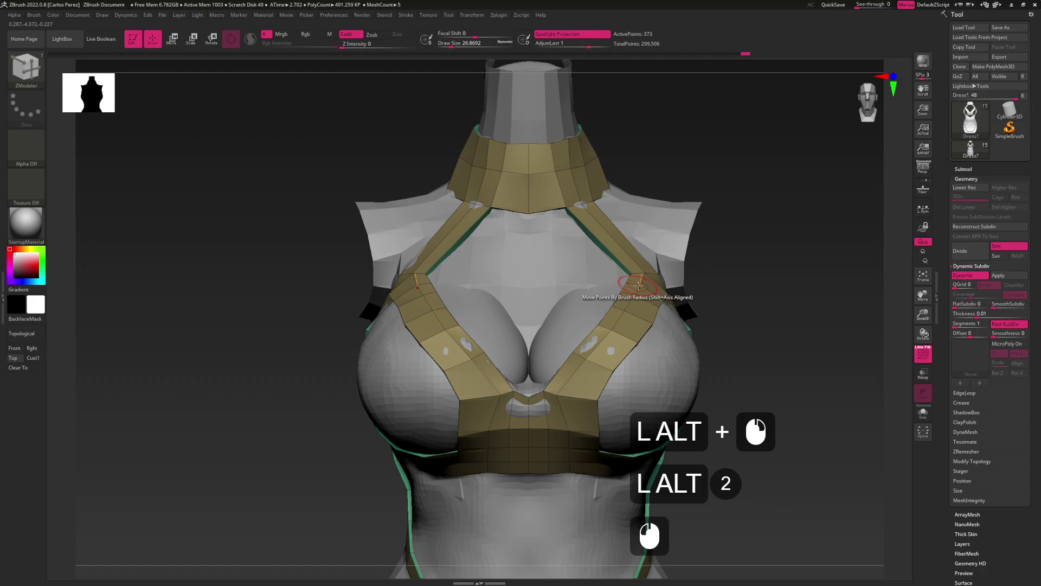
click(639, 284)
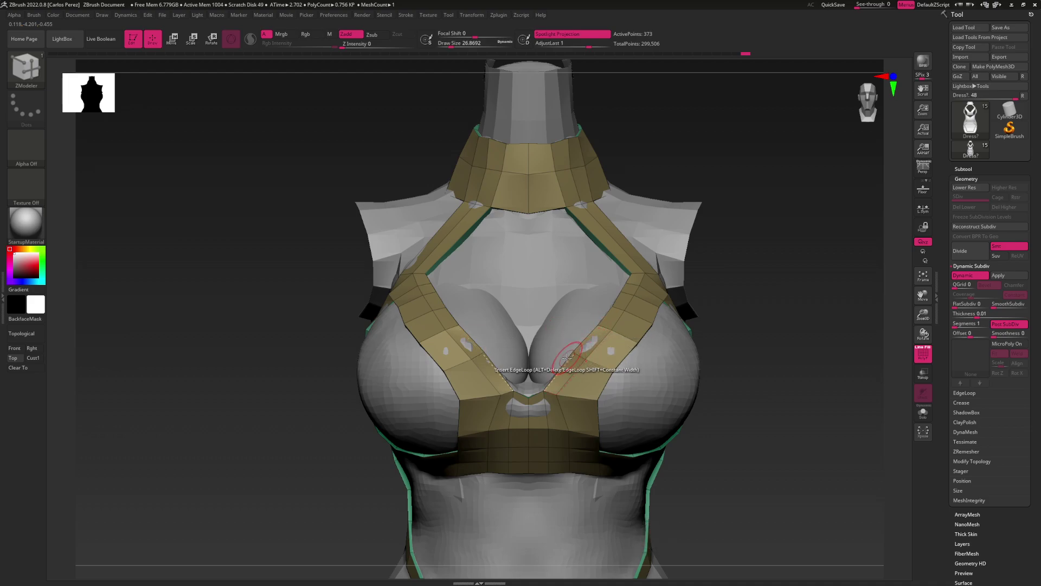
alt+click(595, 347)
click(593, 360)
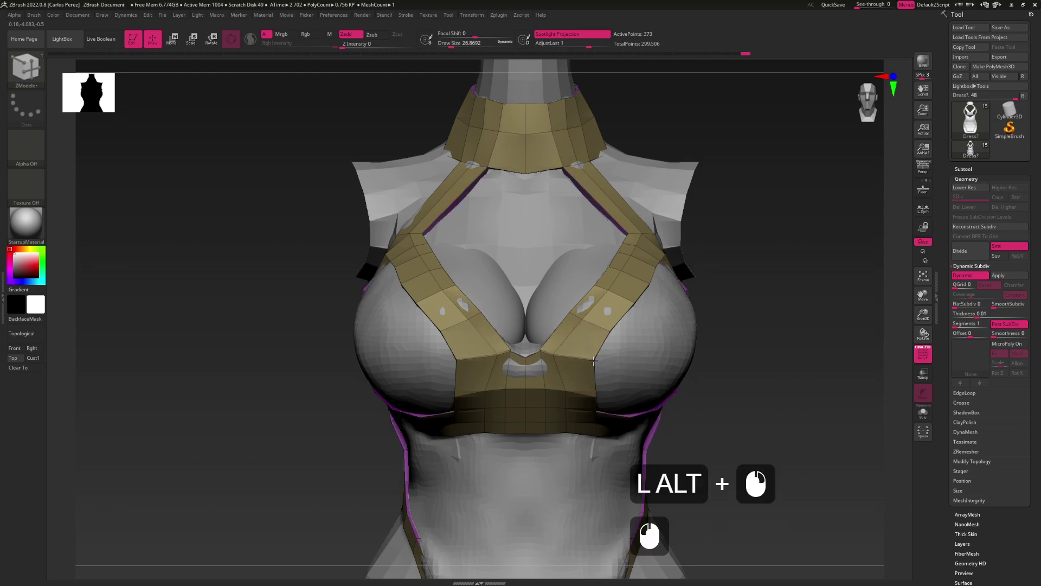
key(ctrl+z)
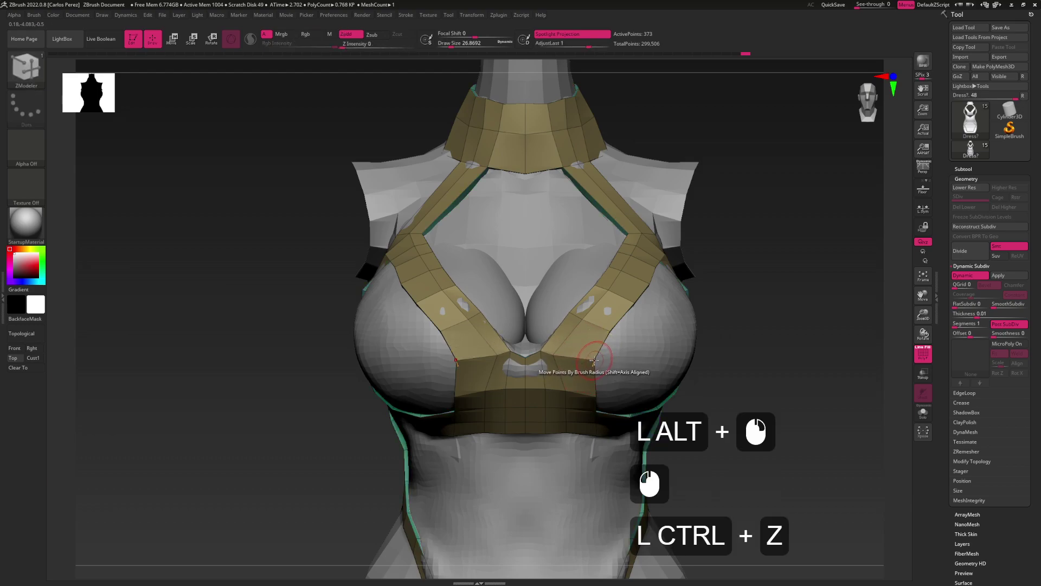
click(584, 360)
right_drag(585, 360, 548, 328)
right_click(526, 364)
key(space)
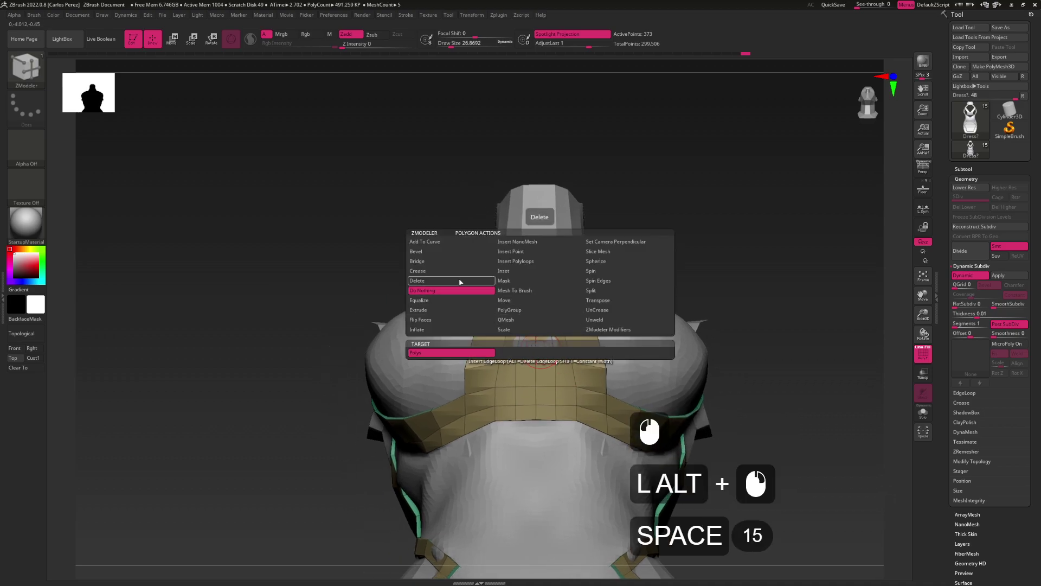
Give the stray centre polygon its own polygroup and delete it with Del Hidden
click(549, 314)
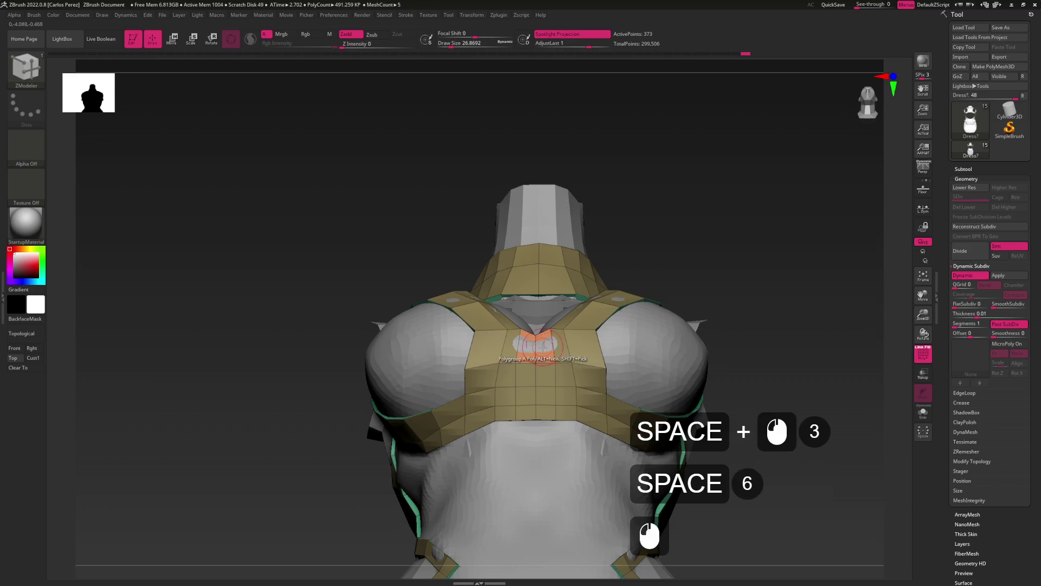
click(544, 375)
ctrl+shift+click(541, 352)
ctrl+shift+drag(775, 217, 797, 234)
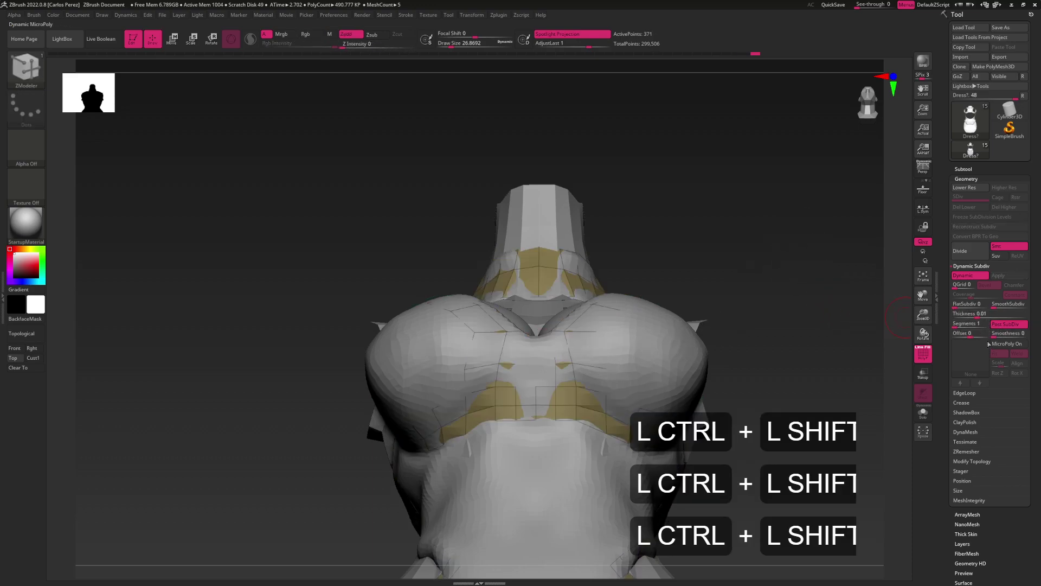
shift+click(971, 461)
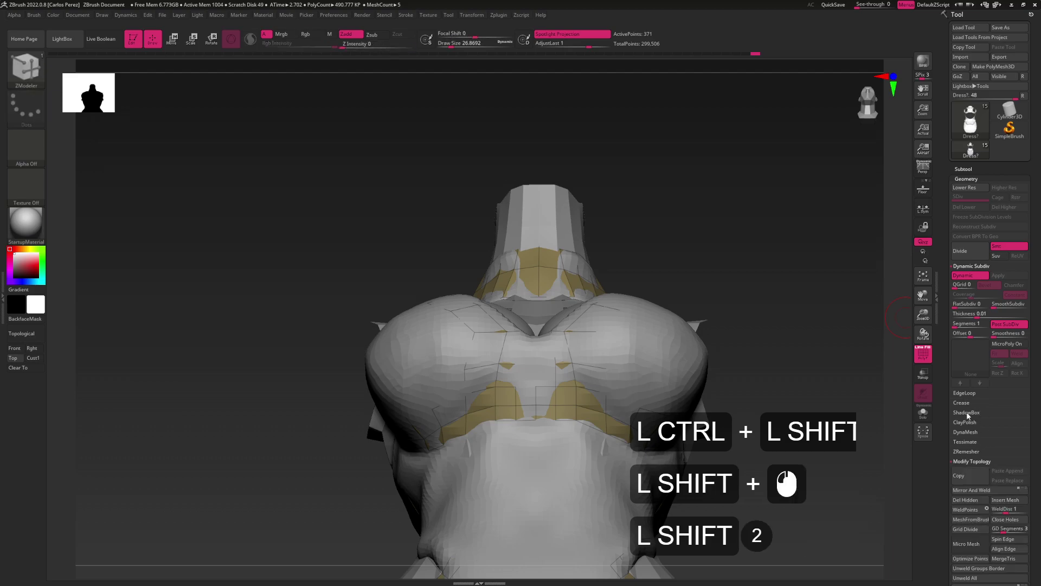
shift+click(964, 500)
shift+drag(603, 374, 556, 339)
Isolate the centre strap polygroup, undoing the mistaken visibility change
shift+click(558, 341)
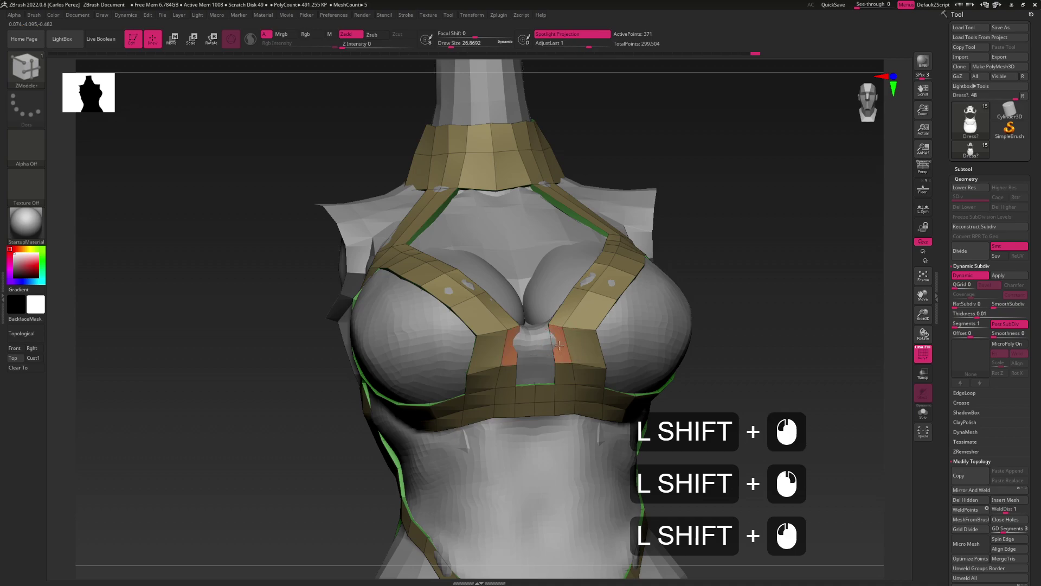
key(ctrl+shift)
key(ctrl+shift)
key(ctrl+shift)
key(ctrl+shift)
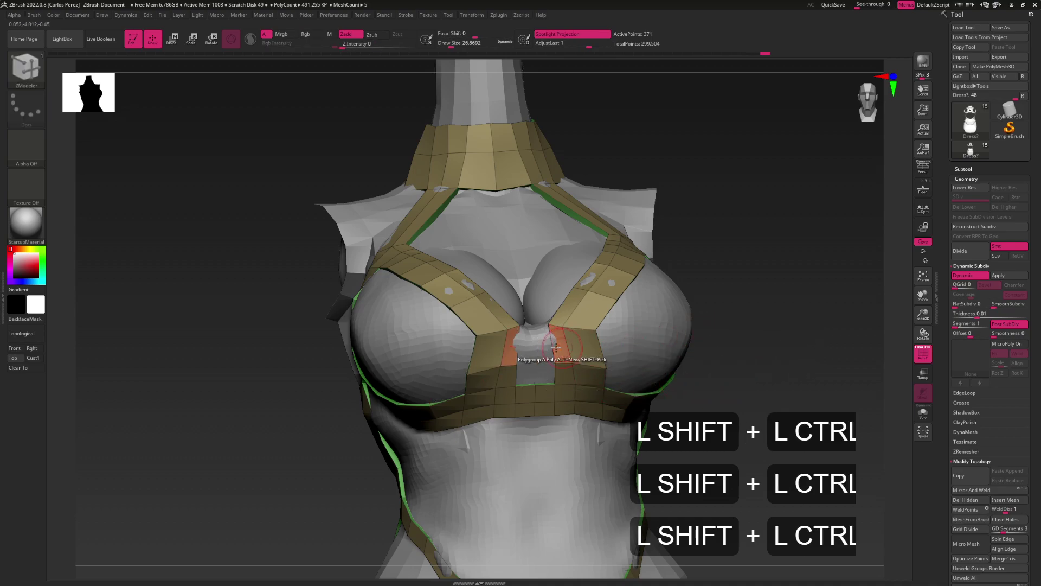
key(ctrl+shift)
key(ctrl+shift)
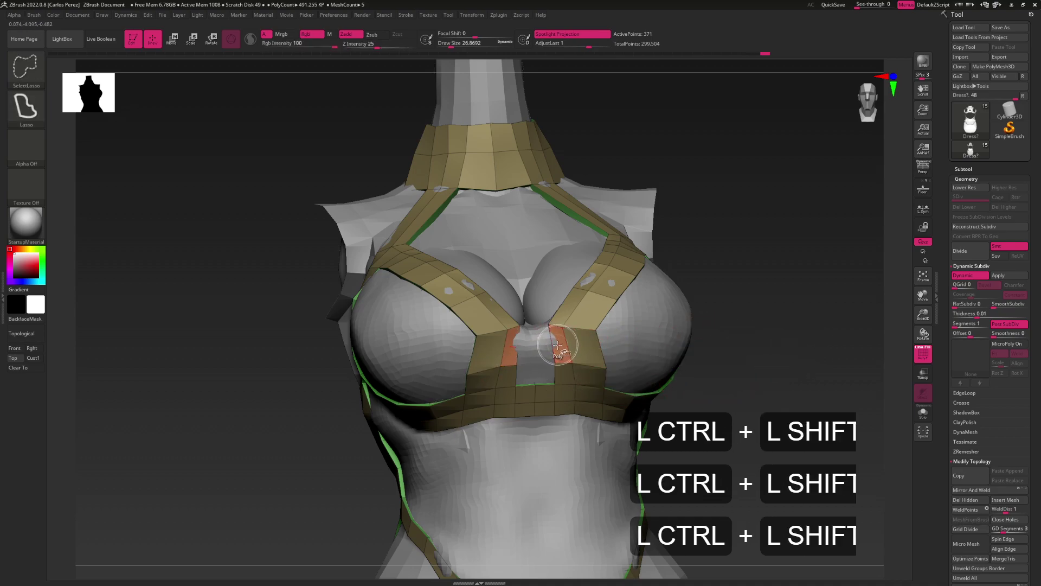
ctrl+shift+click(575, 348)
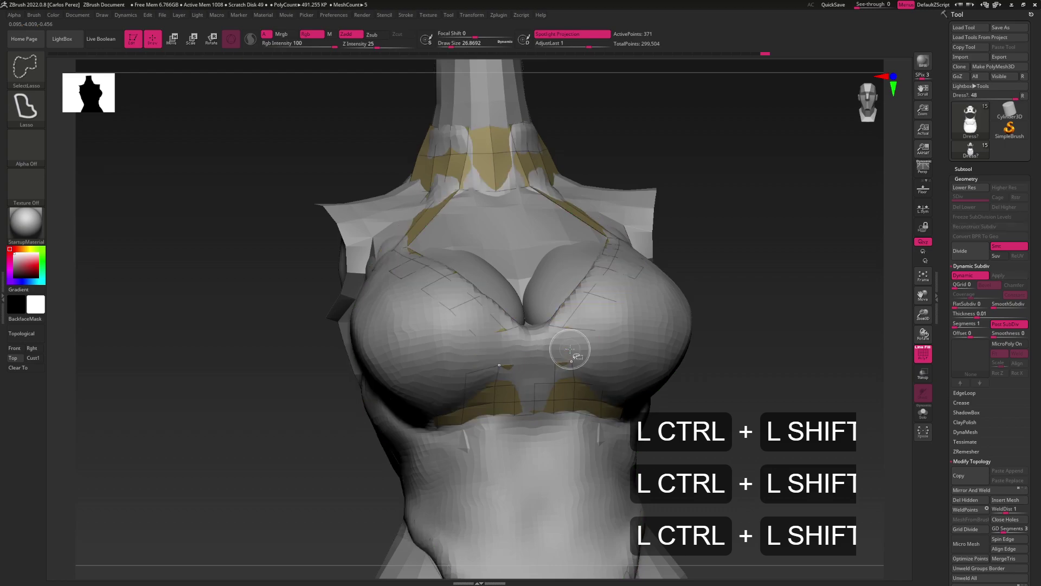
ctrl+shift+click(766, 335)
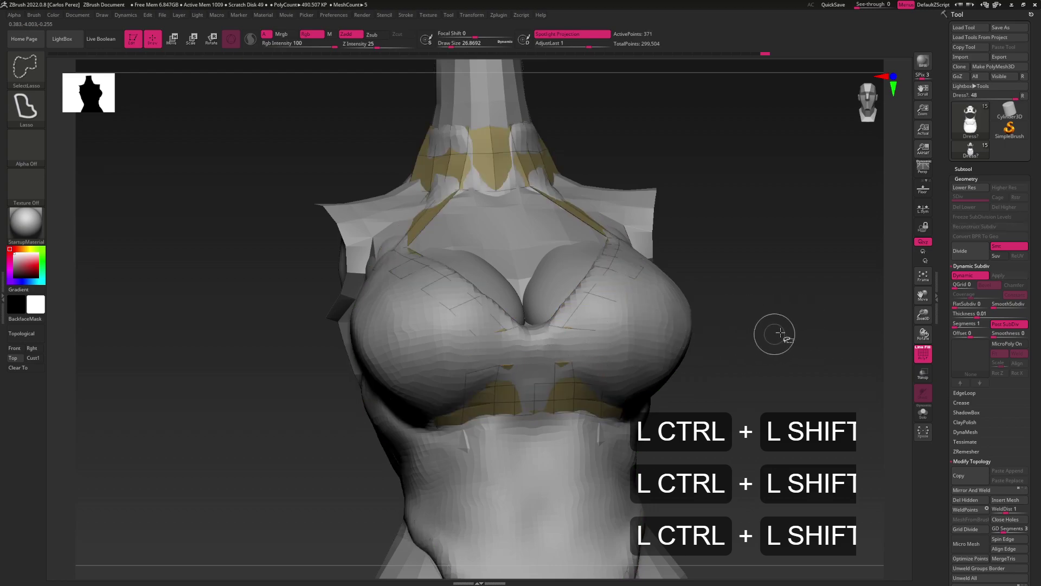
key(ctrl+z)
key(ctrl+shift)
Hide one half of the centre strap, Mirror And Weld it, then unhide everything
ctrl+shift+click(730, 326)
key(ctrl+shift)
ctrl+right_drag(797, 330, 802, 349)
ctrl+shift+drag(803, 350, 819, 374)
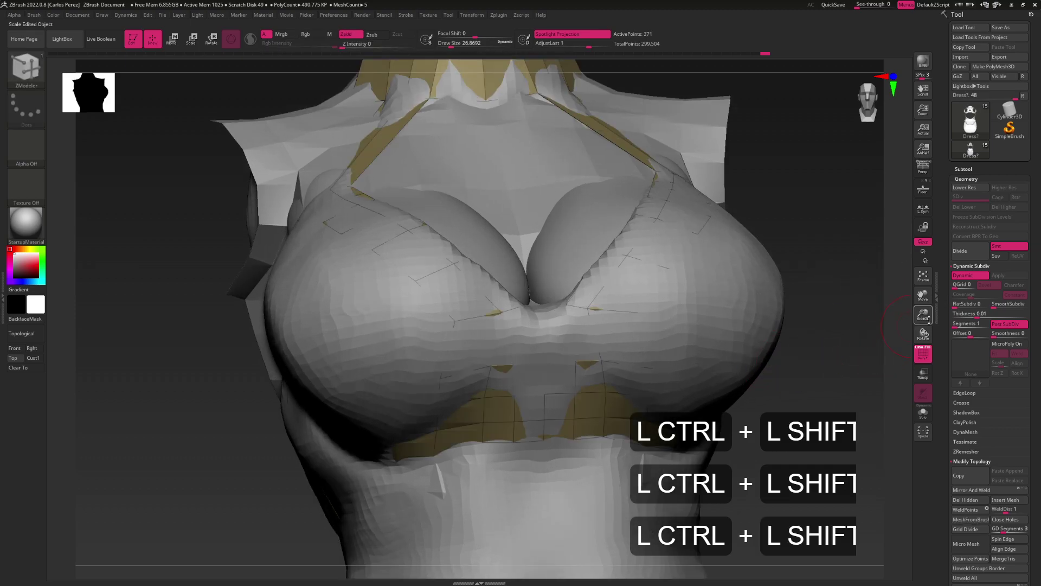
click(974, 490)
ctrl+click(559, 318)
drag(575, 325, 568, 301)
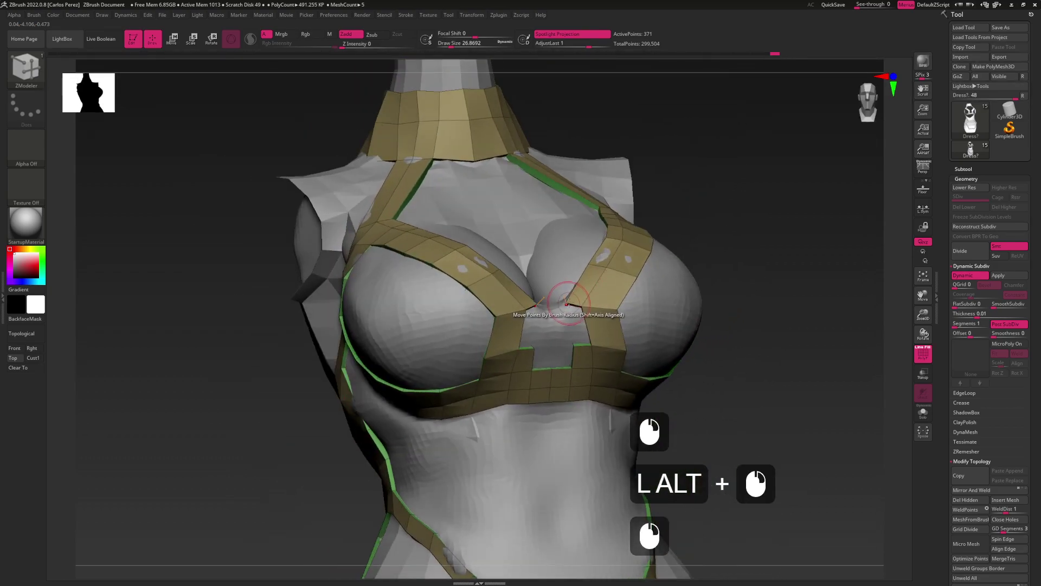
Nudge the centre strap points into place, undoing a trial polygroup on the strap polygons
key(space)
click(571, 314)
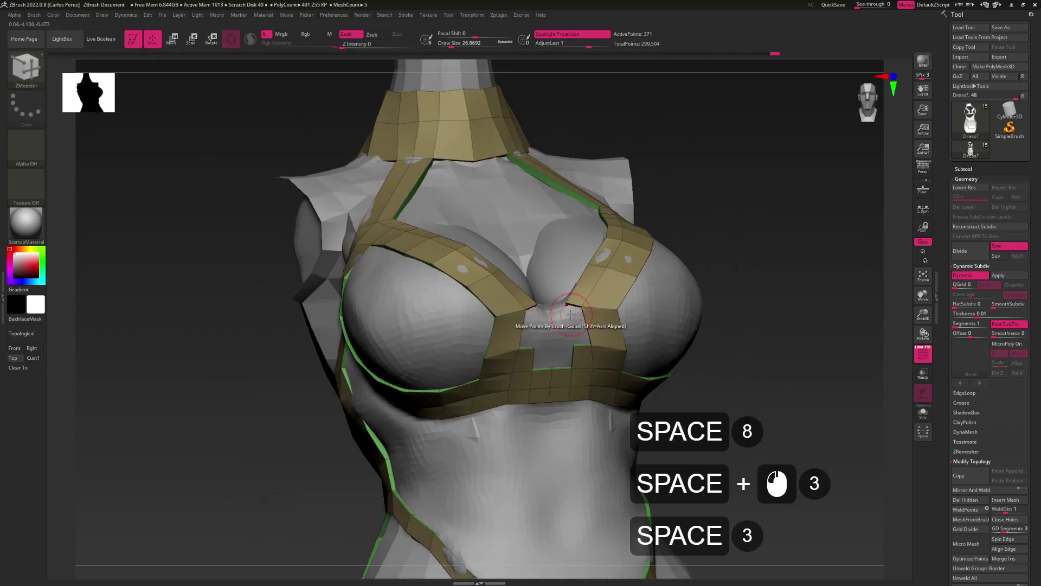
drag(572, 309, 561, 326)
click(560, 319)
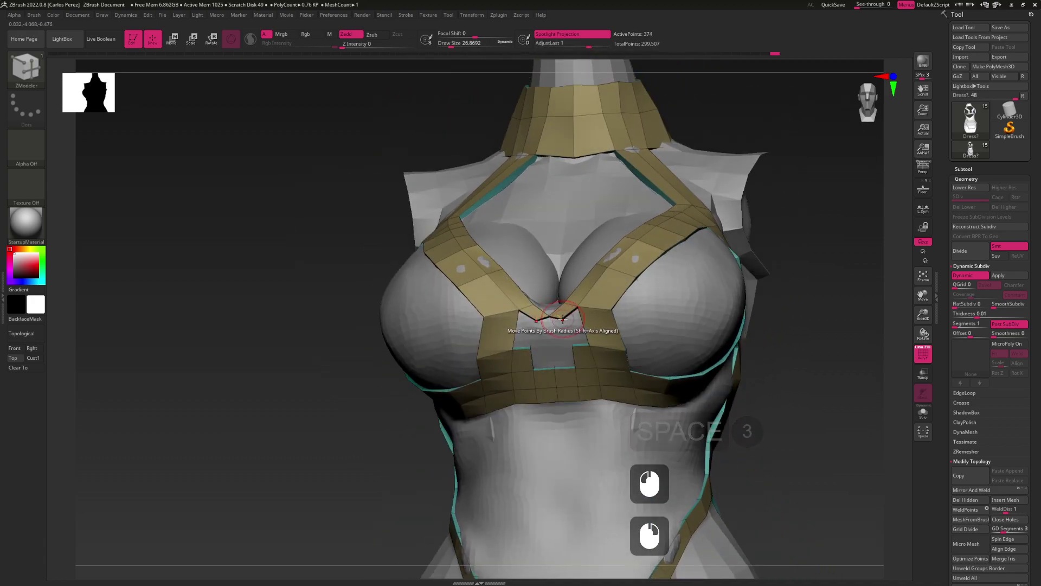
key(ctrl+z)
key(space)
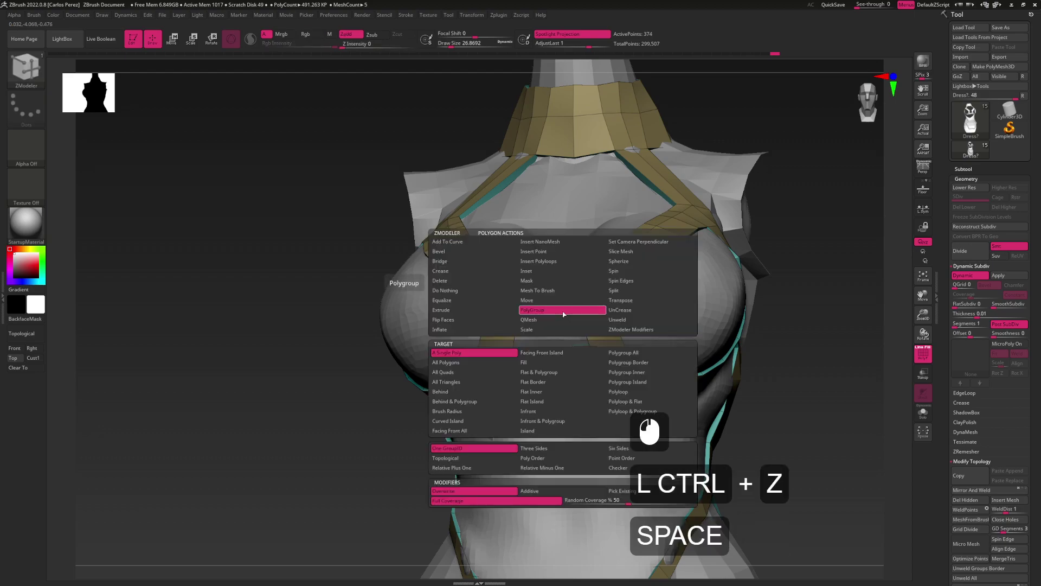
click(490, 291)
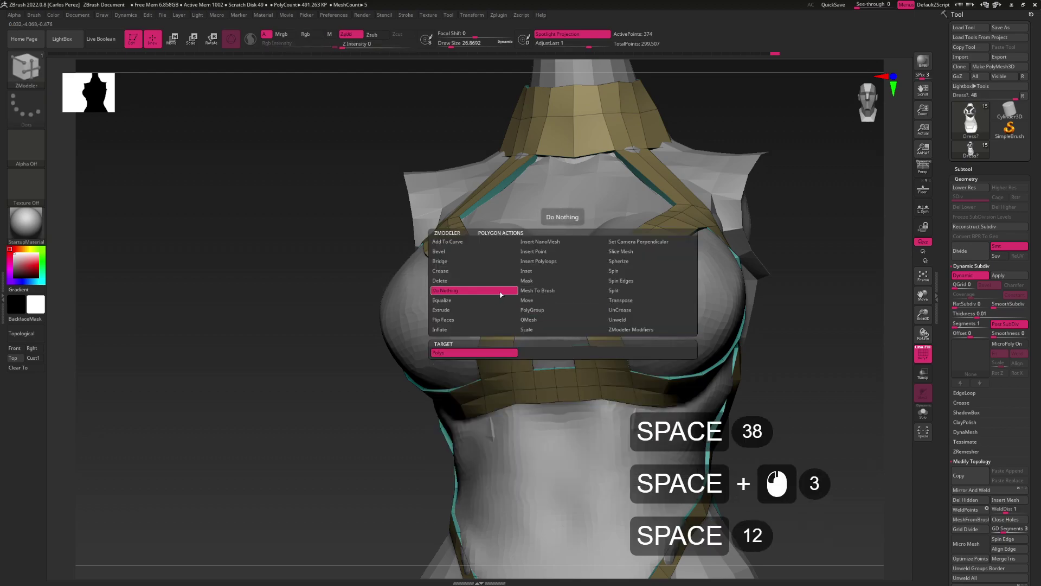
Try joining two centre strap points together, then undo the join
key(space)
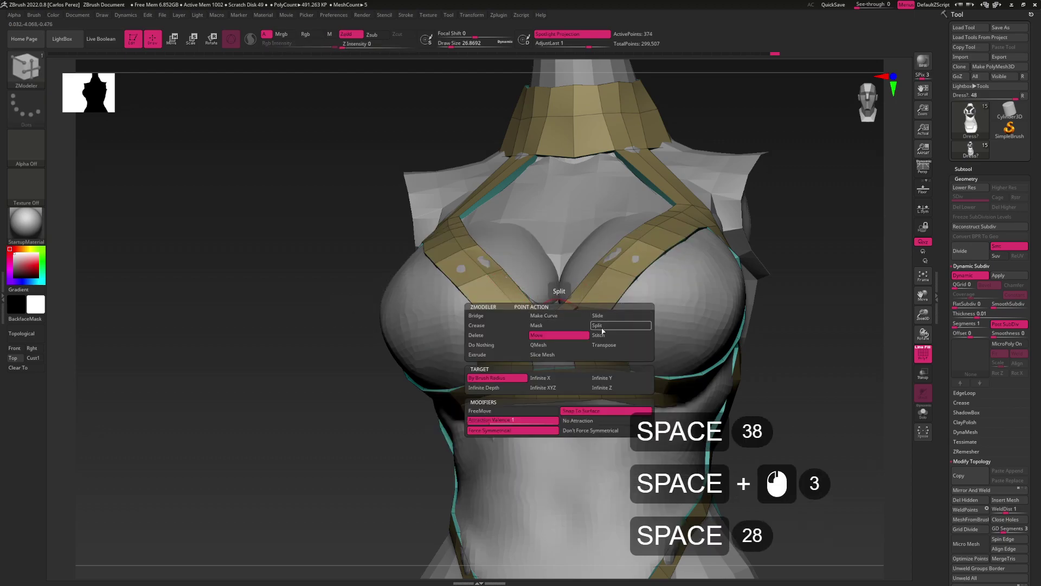
click(598, 325)
click(562, 318)
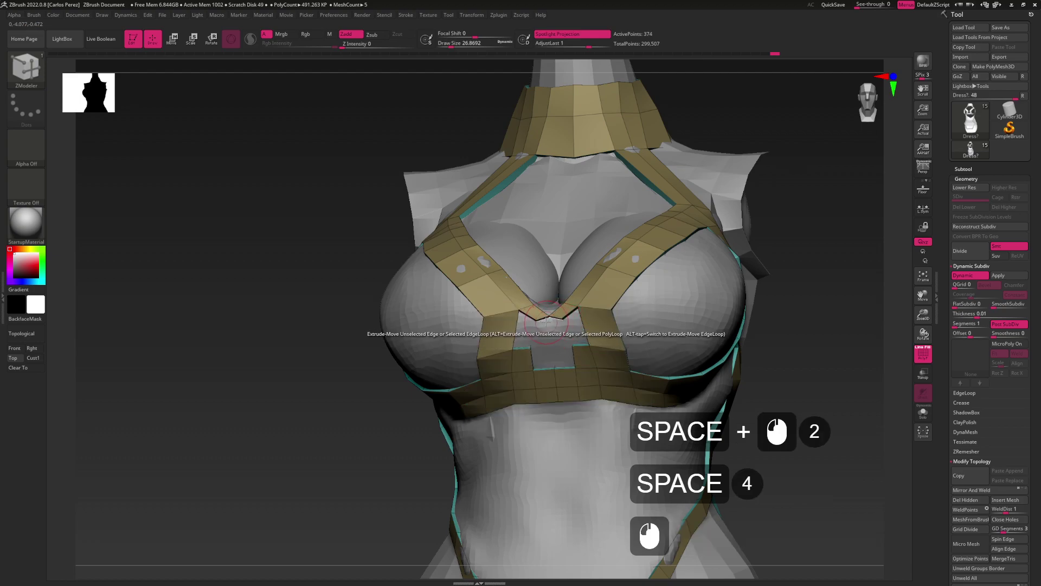
click(537, 320)
key(ctrl+z)
Pull the V-notch point down and left so the centre strap dips at the cleavage
drag(543, 347, 563, 319)
key(space)
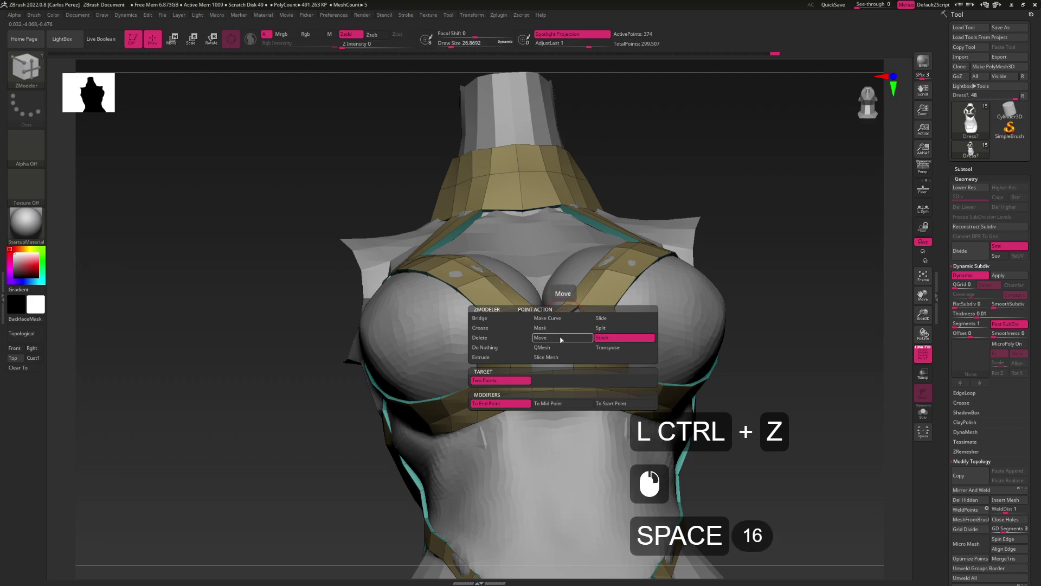
click(561, 338)
mouse_move(562, 319)
mouse_down()
mouse_move(553, 332)
mouse_move(547, 322)
mouse_move(558, 338)
mouse_move(546, 313)
mouse_move(582, 299)
mouse_up()
key(space)
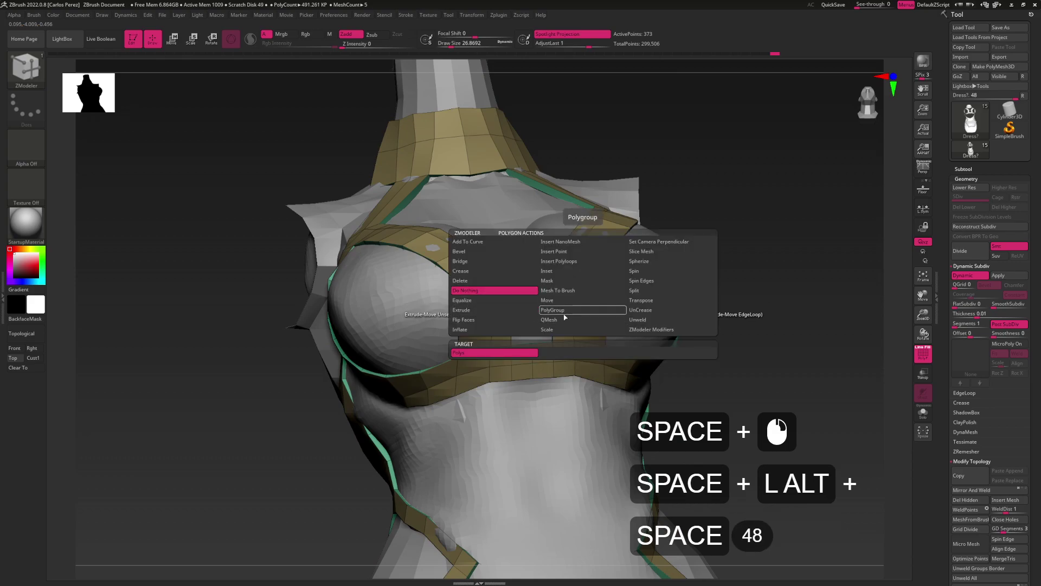
Polygroup the two centre strap panels, hide them, and delete them with Del Hidden
click(565, 314)
click(582, 299)
key(ctrl+shift)
key(ctrl+shift)
key(ctrl+shift)
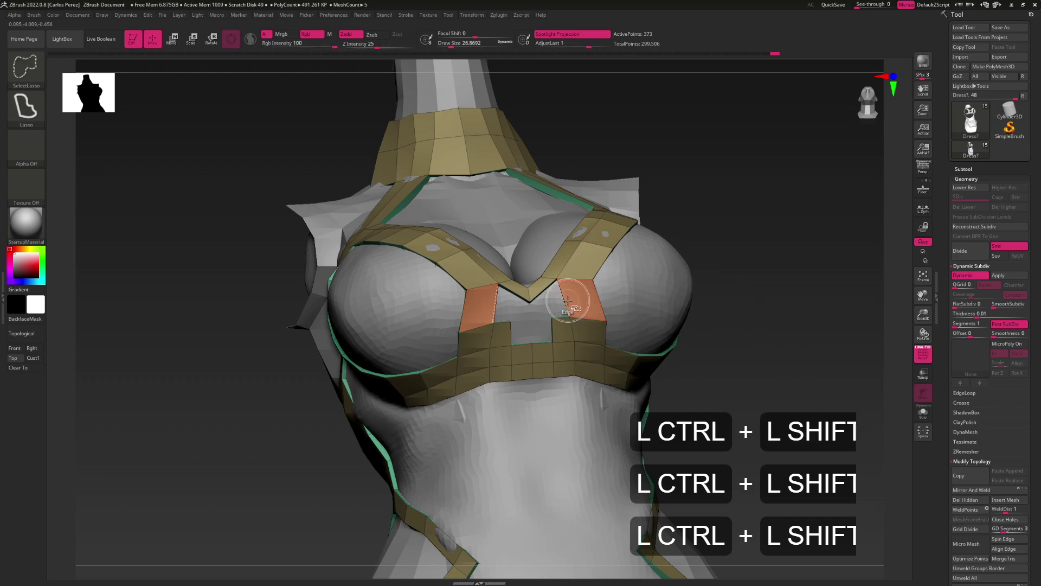
ctrl+shift+click(568, 299)
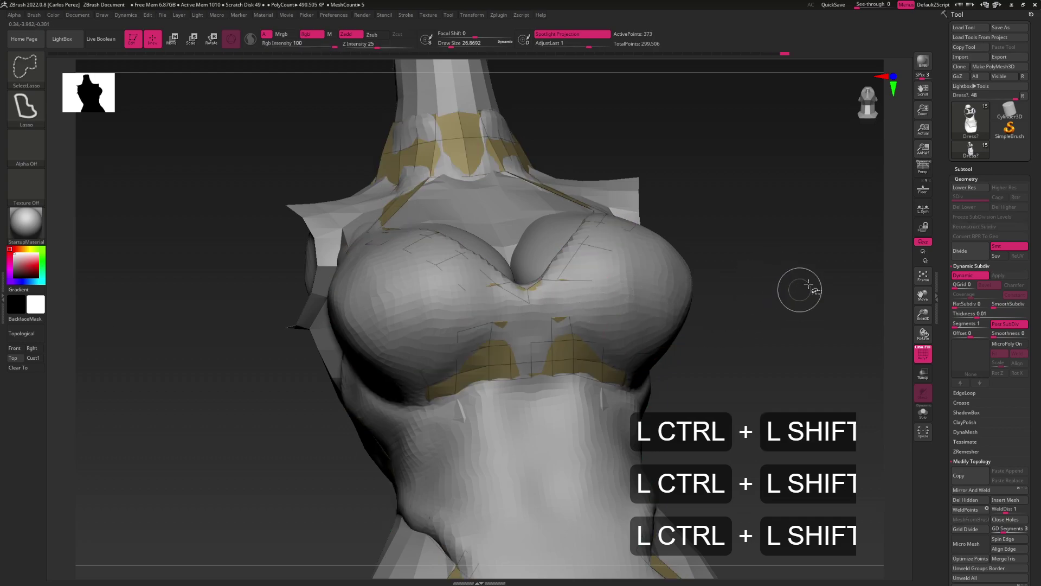
shift+click(958, 499)
shift+right_drag(554, 316, 566, 268)
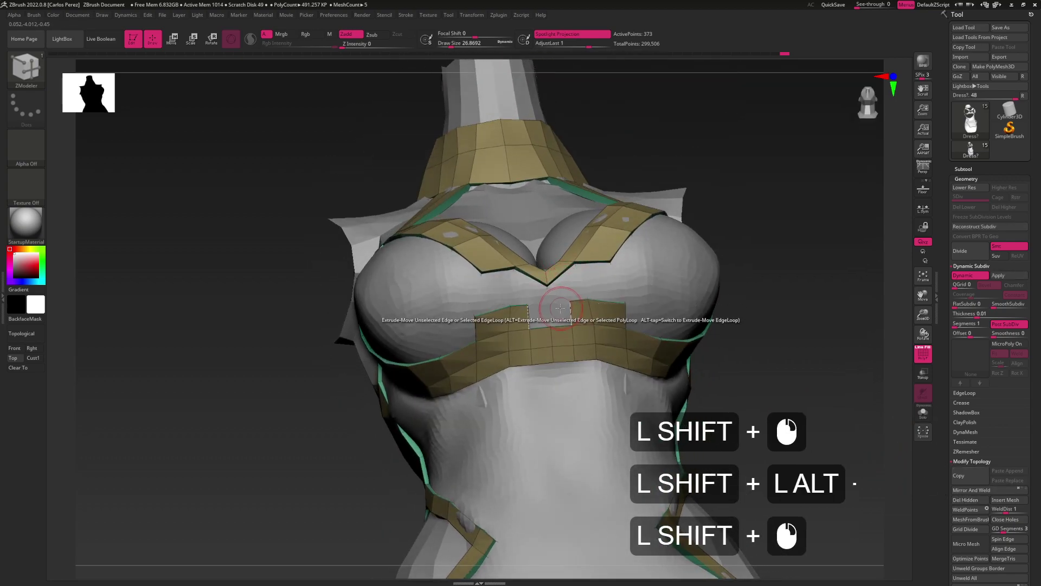
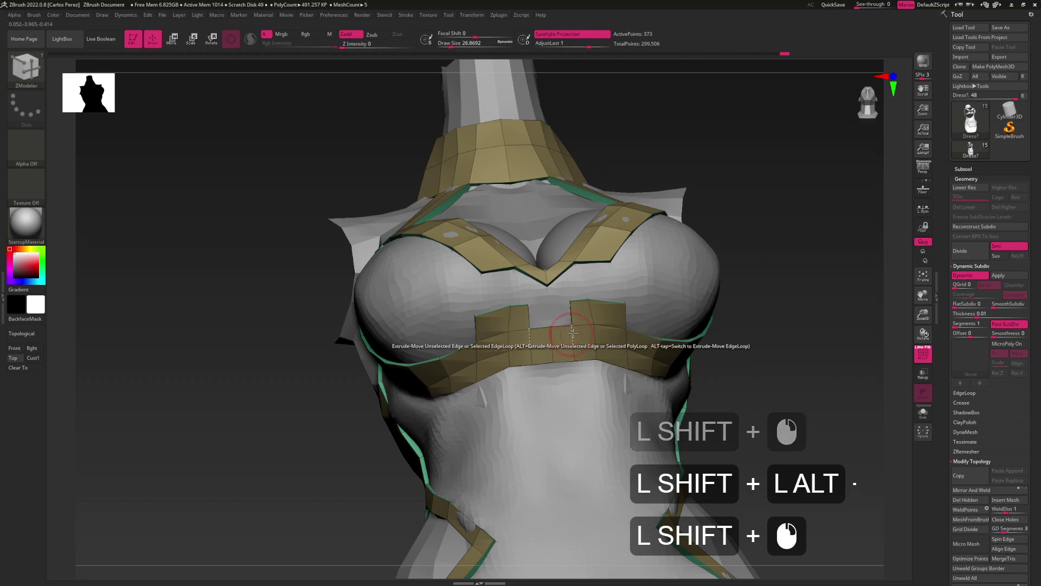
Polygroup two small squares on the under-bust panel, hide them and delete the hidden polygons
shift+click(580, 307)
shift+click(581, 312)
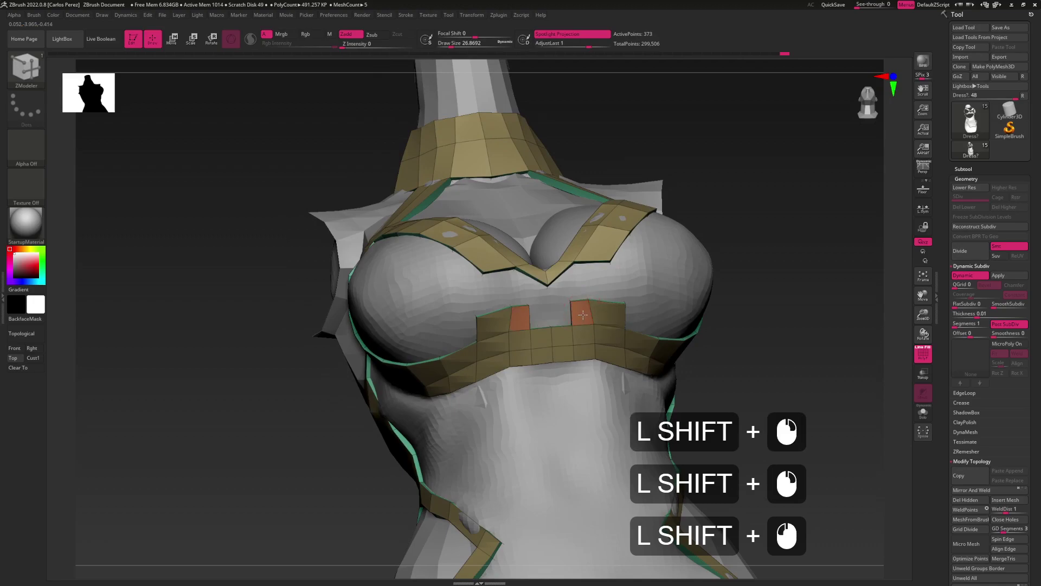
key(ctrl+shift)
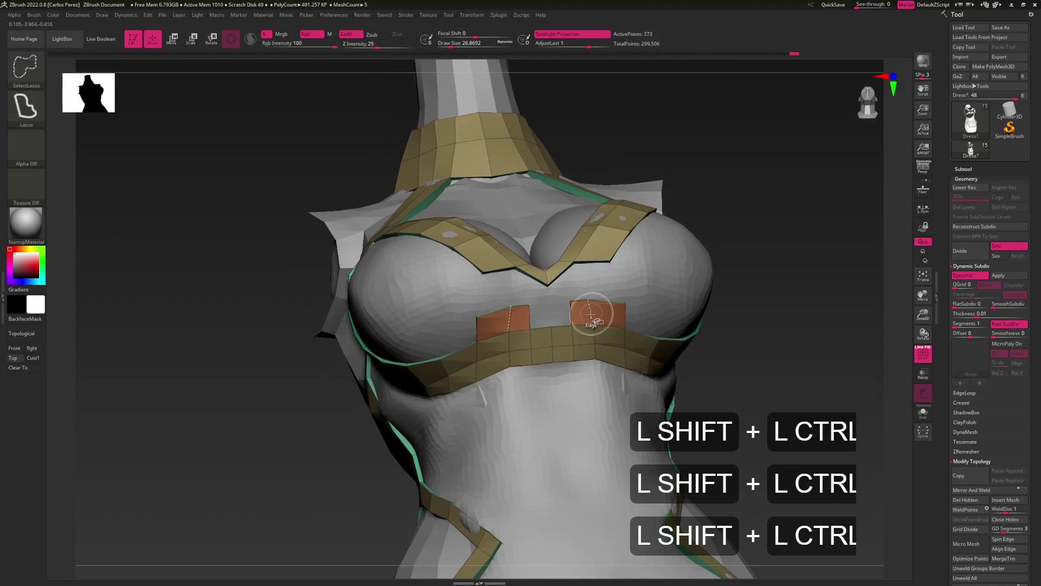
ctrl+shift+click(591, 313)
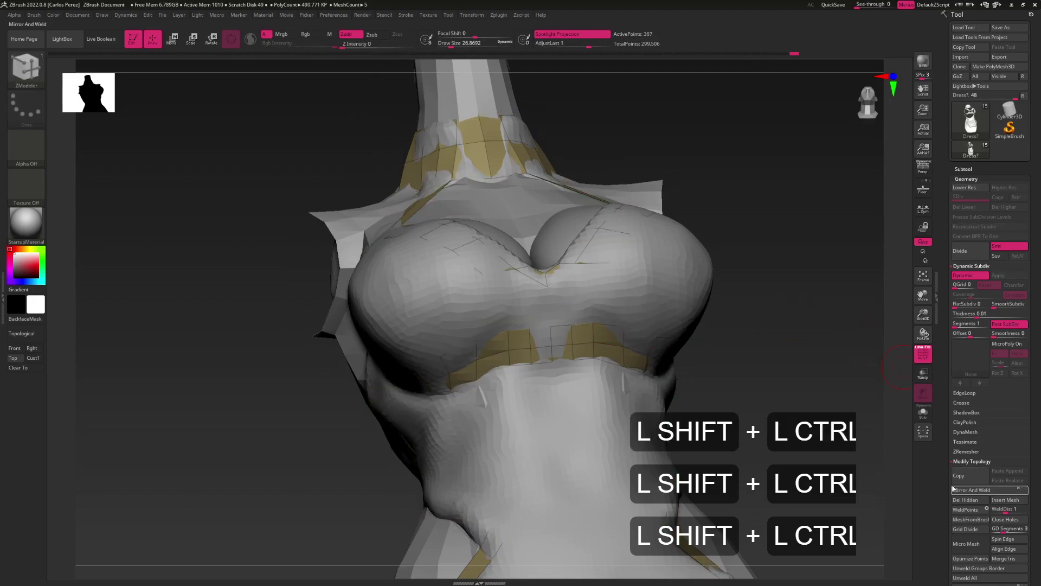
click(963, 503)
Remove the edge loop running across the under-bust band
right_drag(574, 309, 583, 331)
key(space)
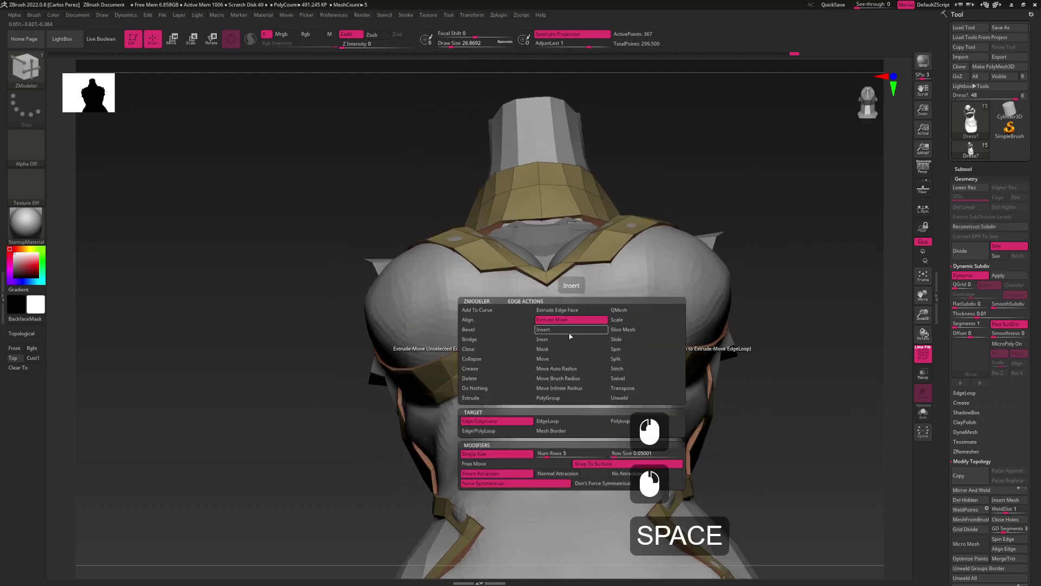
click(570, 328)
key(alt)
alt+click(572, 337)
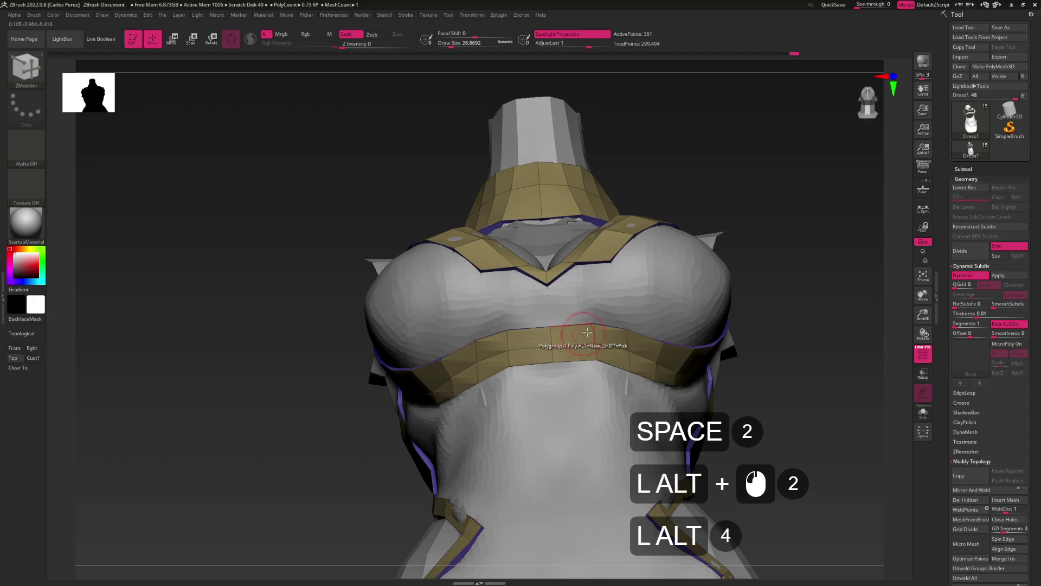
Extrude an edge at the harness V and stitch its point to the band
right_drag(592, 305, 562, 309)
key(space)
click(571, 319)
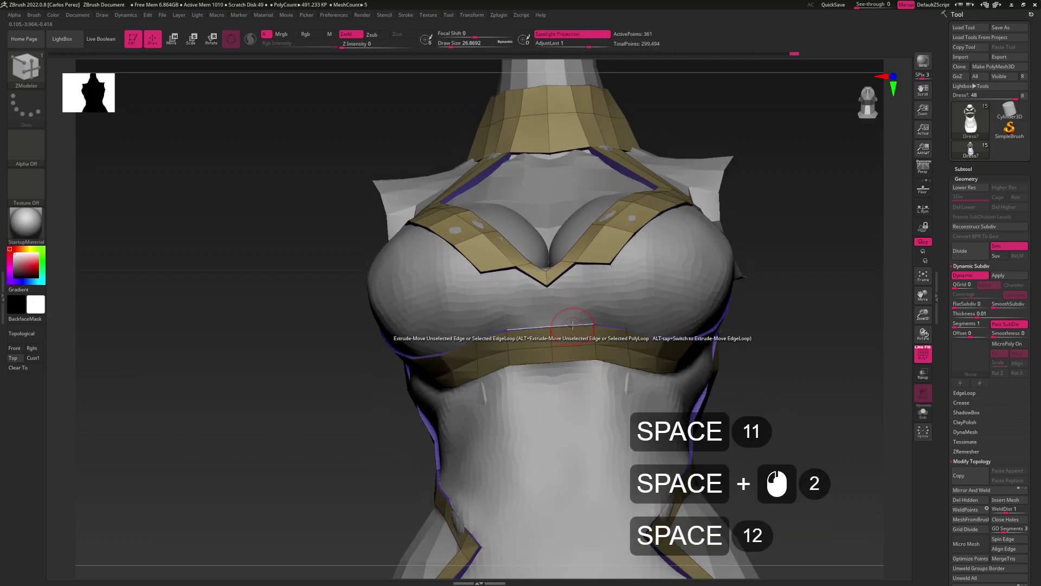
click(565, 325)
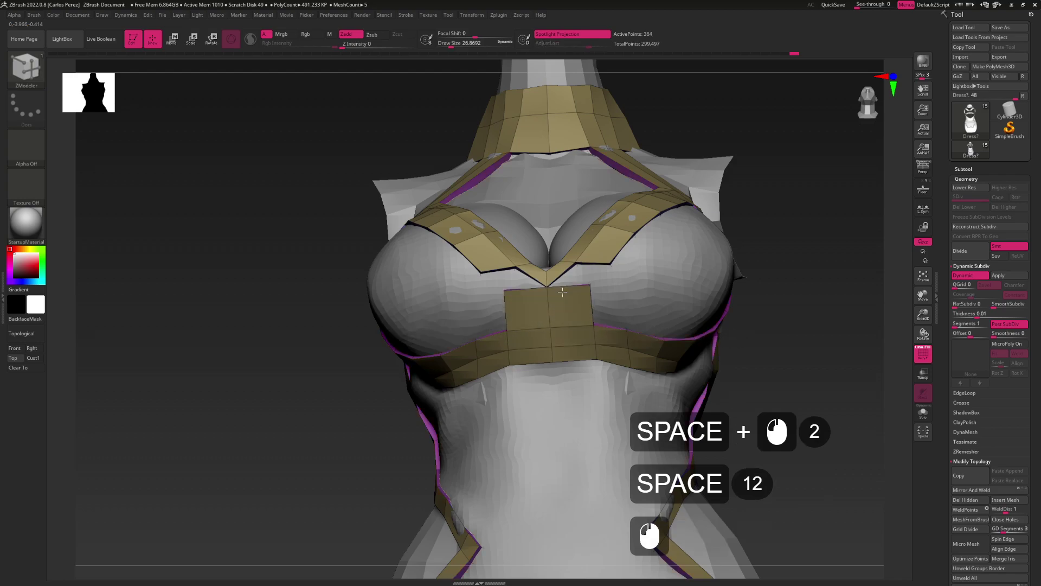
mouse_move(562, 292)
right_down()
mouse_move(574, 336)
mouse_move(564, 296)
right_up()
key(space)
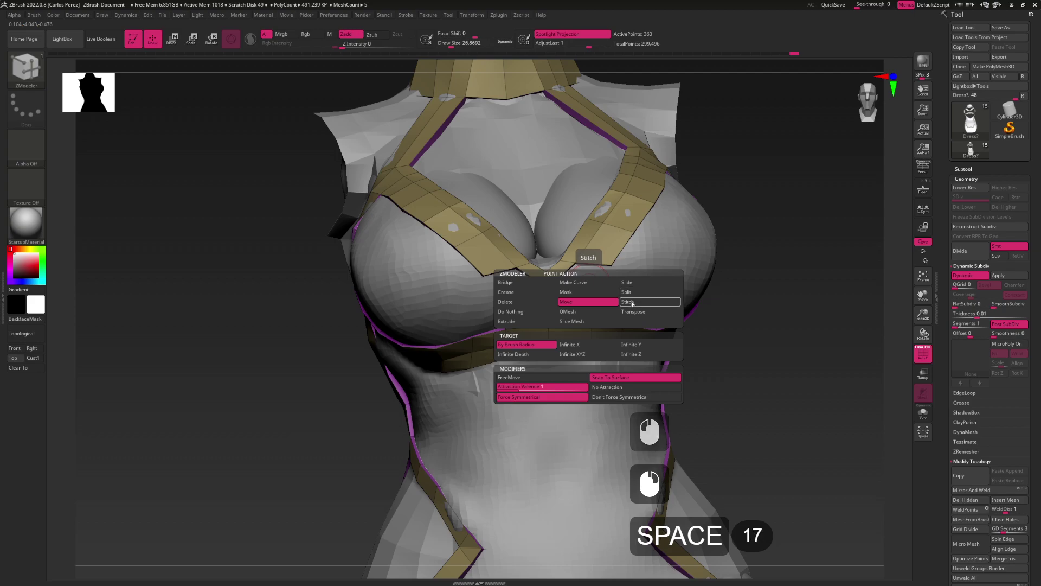
click(632, 302)
click(515, 268)
Extrude a centre face between the panels and pull it down onto the under-bust band
right_drag(585, 290, 547, 307)
key(space)
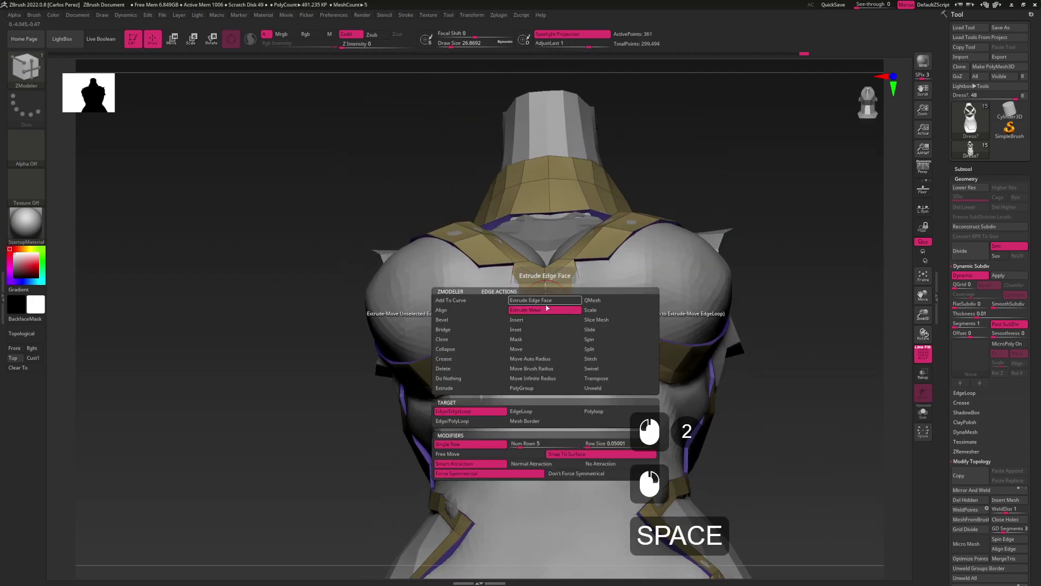
click(547, 307)
click(545, 302)
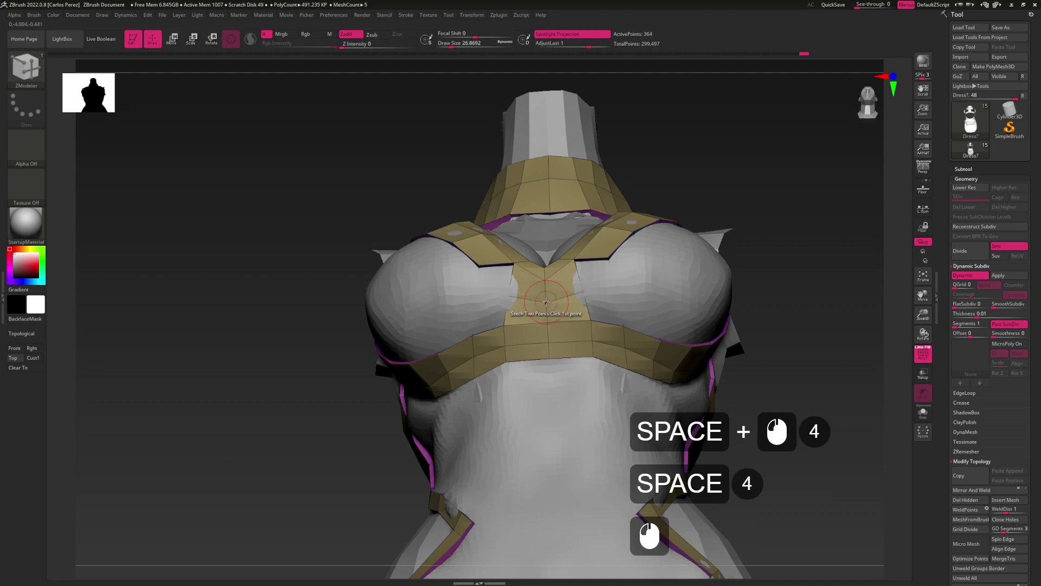
key(space)
click(544, 320)
click(546, 300)
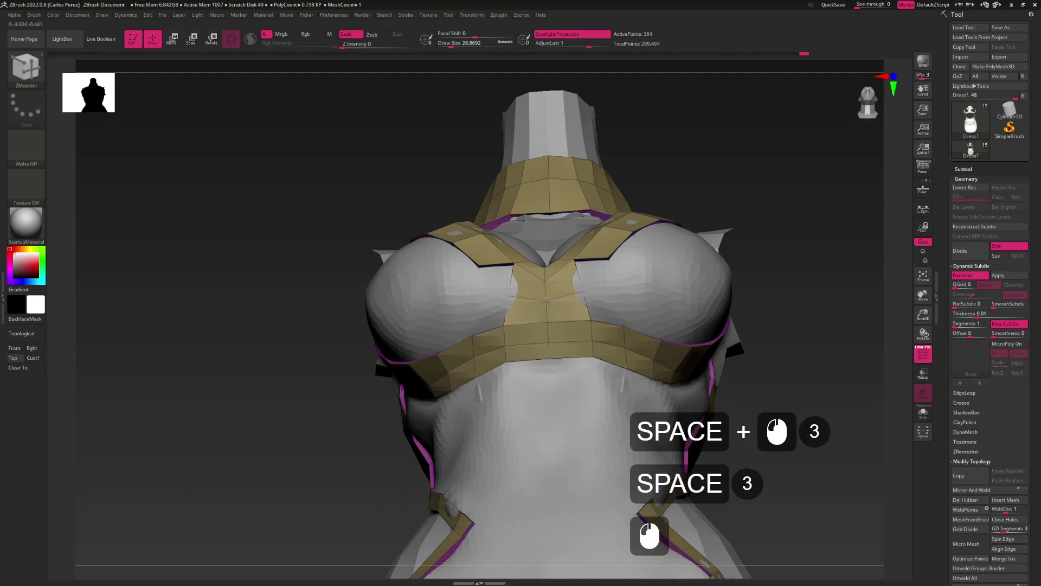
Pull the centre strip's points inward and lower the band's edge to thicken it
mouse_move(597, 302)
right_down()
mouse_move(629, 303)
mouse_move(590, 288)
right_up()
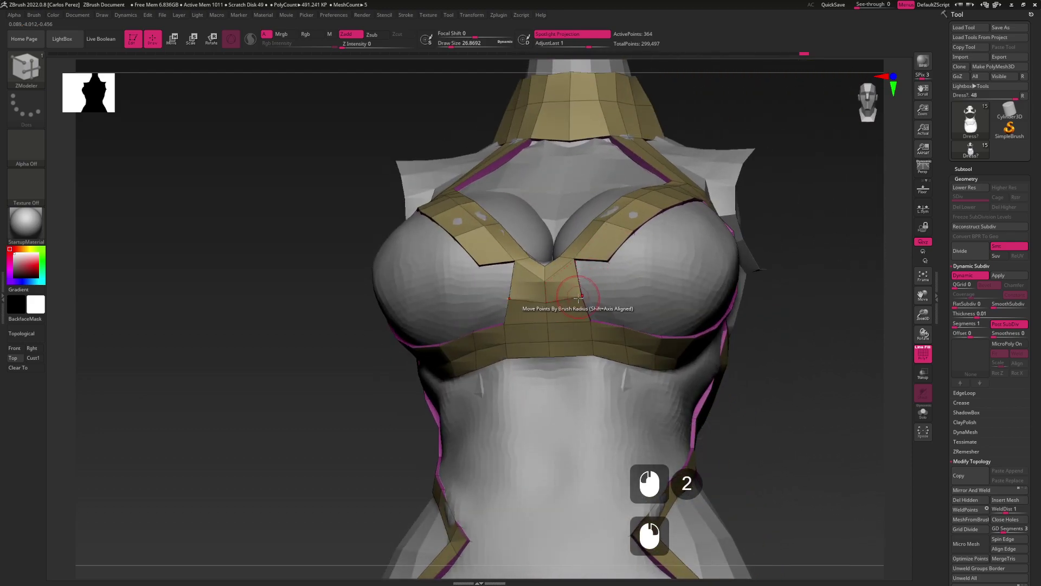
drag(582, 296, 573, 302)
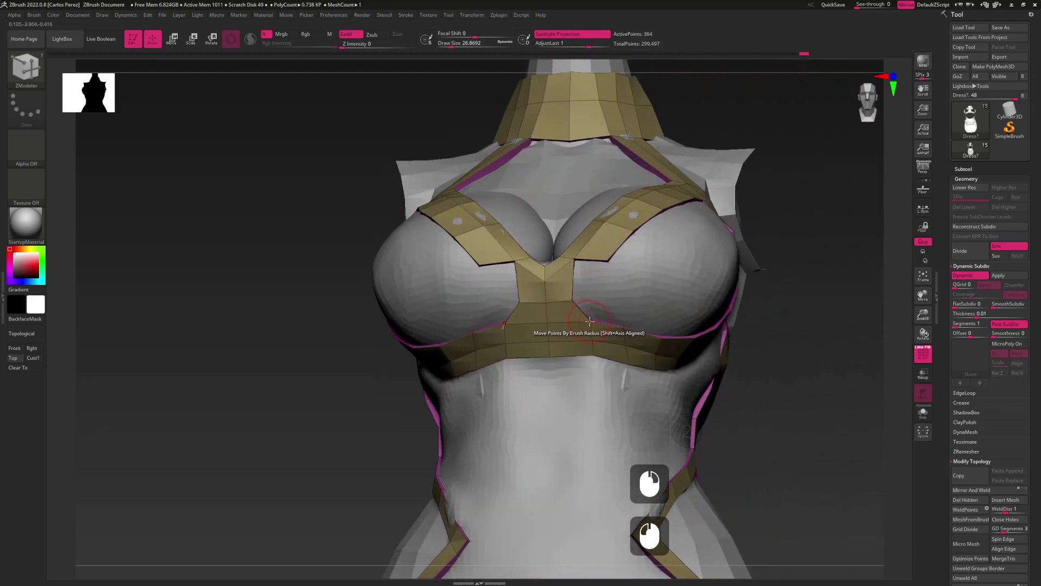
click(573, 323)
drag(574, 325, 590, 286)
Extrude a strip from the band edge down between the breasts
mouse_move(591, 285)
right_down()
mouse_move(580, 304)
mouse_move(572, 282)
right_up()
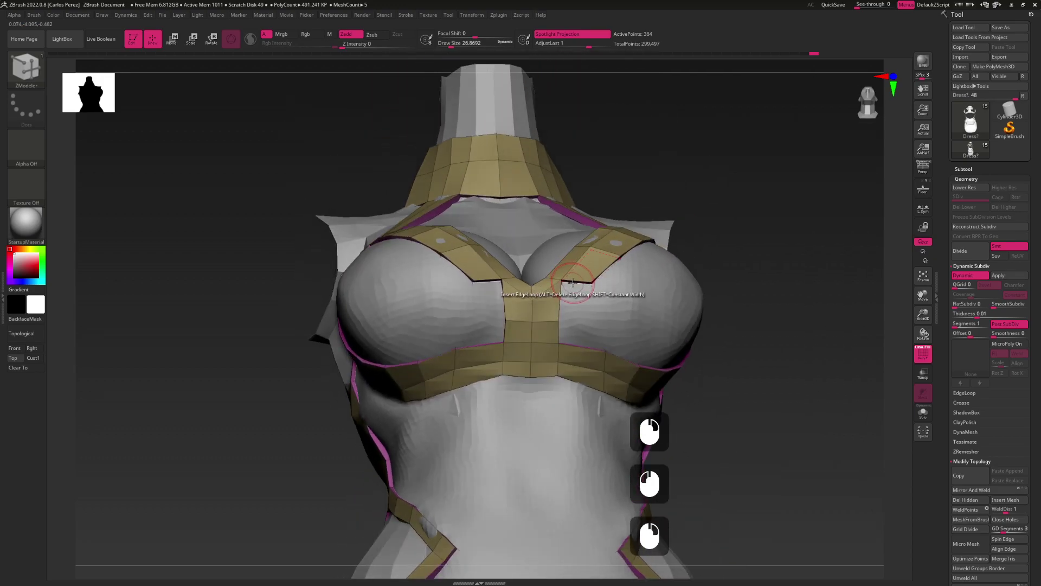
key(space)
click(571, 291)
mouse_move(572, 287)
mouse_down()
mouse_move(571, 325)
mouse_move(602, 369)
mouse_up()
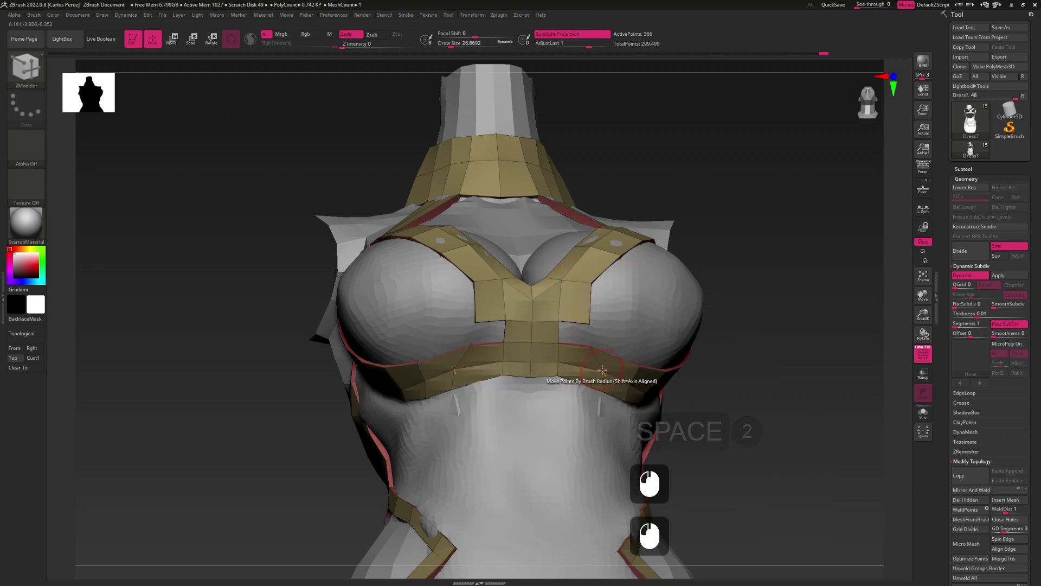
click(600, 389)
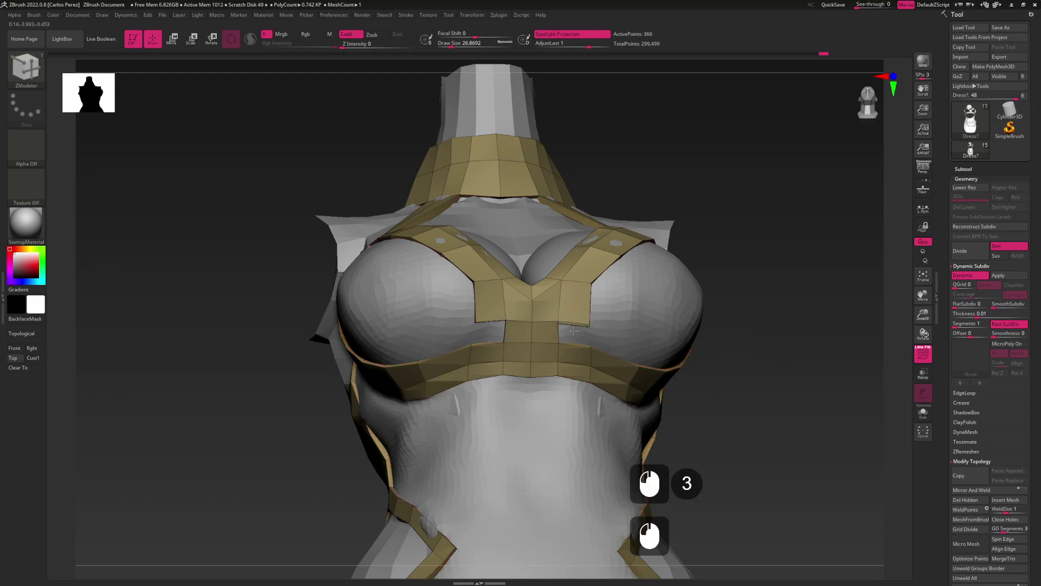
Nudge the strap points into place from a three-quarter view
right_drag(585, 380, 565, 361)
mouse_move(588, 369)
mouse_down()
mouse_move(575, 361)
mouse_move(588, 410)
mouse_move(557, 337)
mouse_up()
mouse_move(557, 336)
alt+right_down()
mouse_move(545, 326)
mouse_move(549, 306)
mouse_move(584, 312)
mouse_move(572, 274)
mouse_move(549, 304)
mouse_move(566, 300)
mouse_move(600, 327)
alt+right_up()
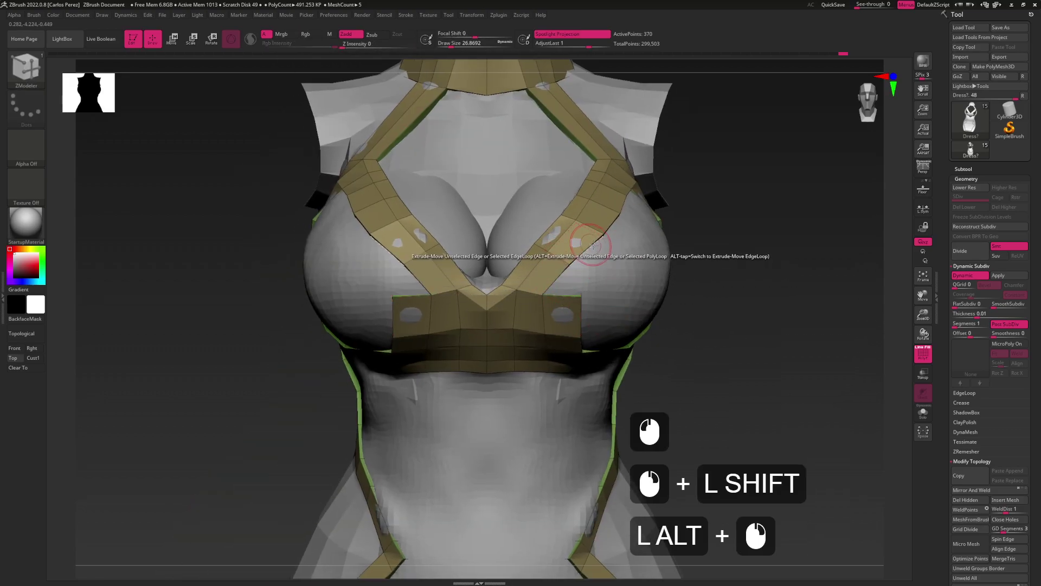
Mark the outer edges of the straps at the side of the bust
click(601, 234)
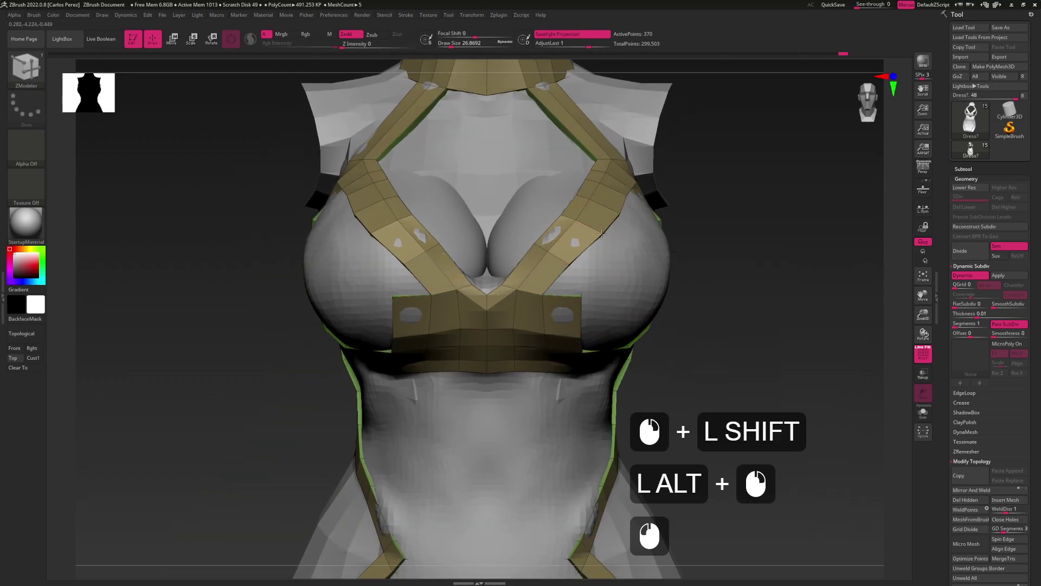
click(623, 217)
click(626, 200)
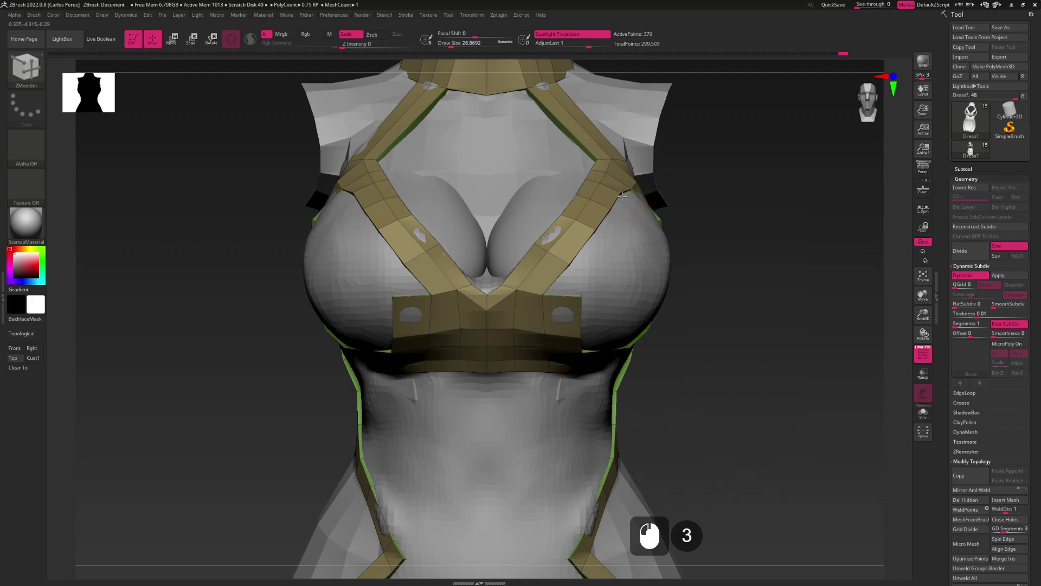
right_drag(626, 201, 657, 172)
click(652, 171)
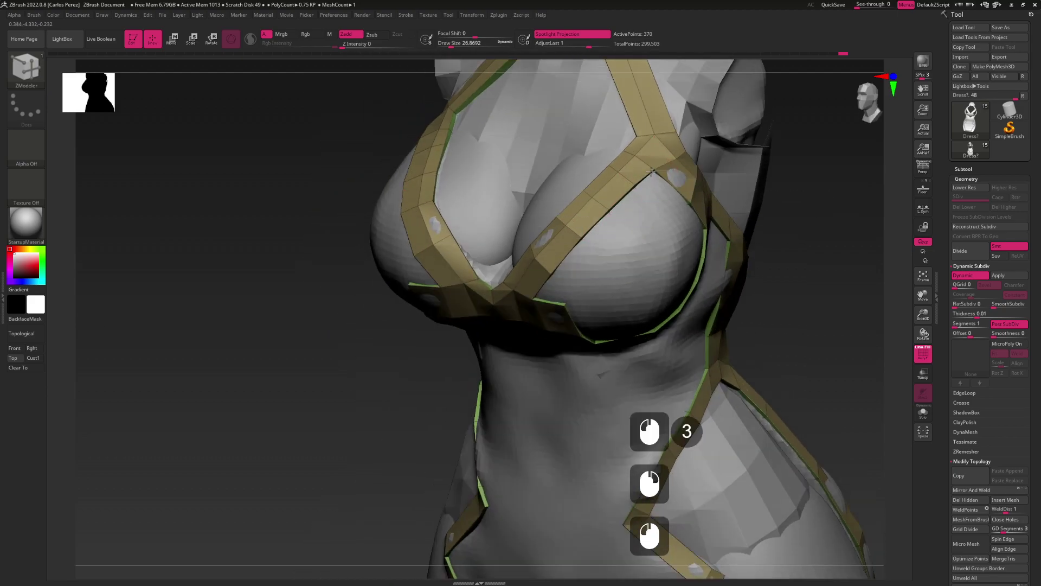
Adjust the strap junction mesh at the side of the bust, undoing the last edit
right_drag(618, 240, 654, 257)
click(652, 254)
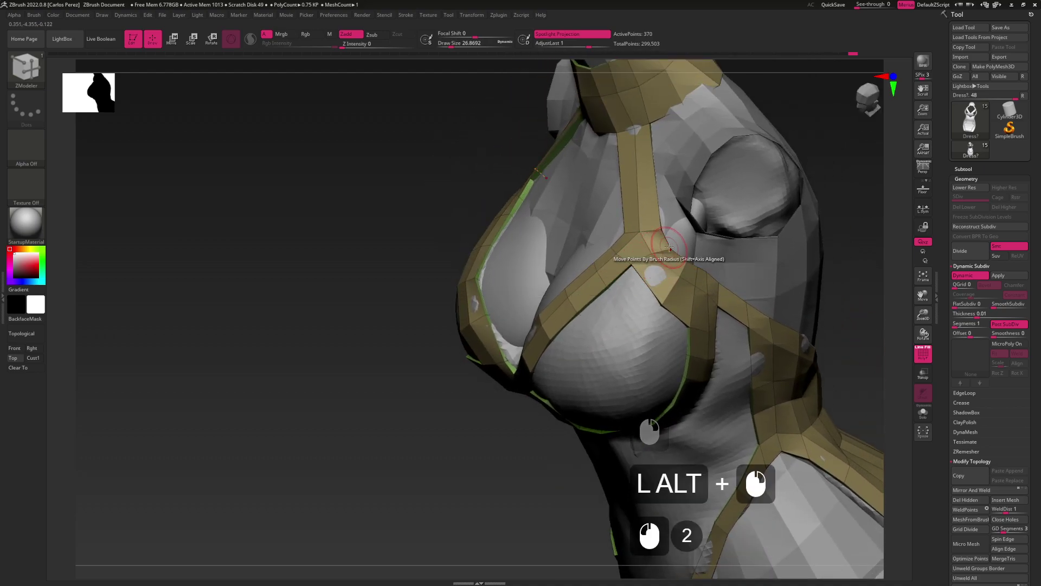
mouse_move(658, 277)
right_down()
mouse_move(648, 272)
mouse_move(658, 284)
right_up()
click(678, 274)
key(ctrl+z)
Equalize the polygons at the strap junction and along the under-bust band
key(space)
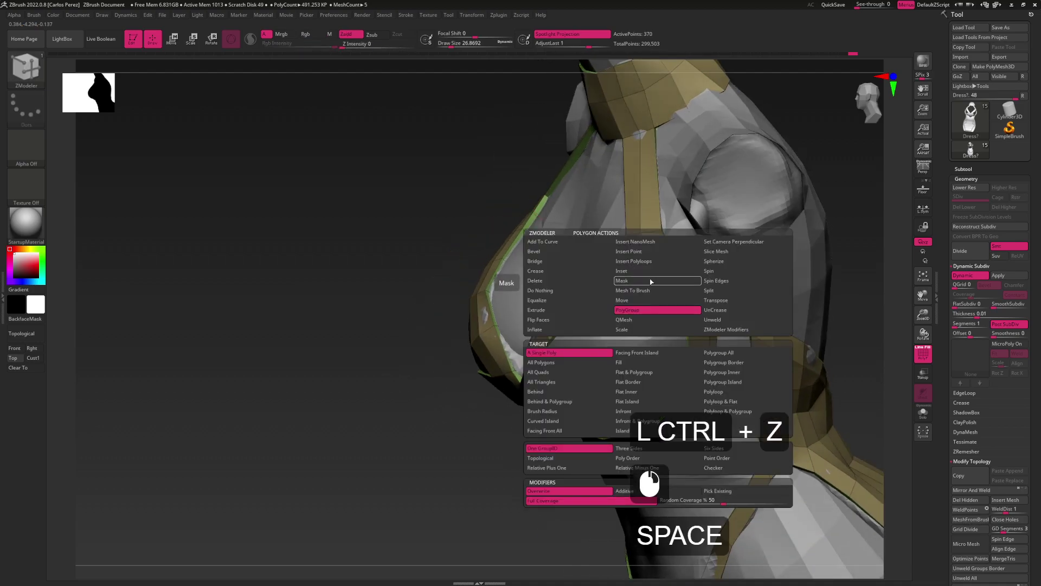
click(574, 301)
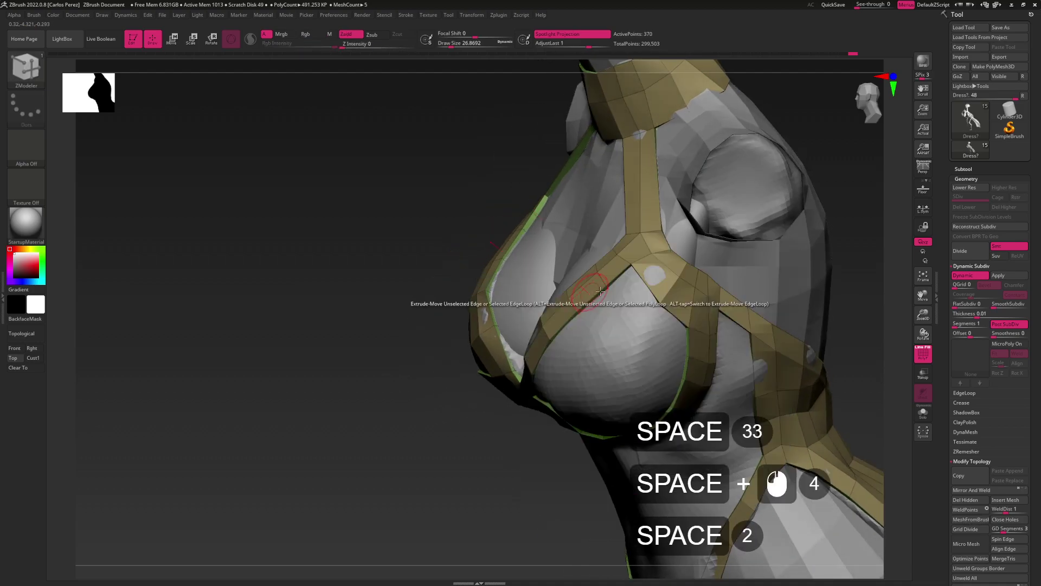
click(674, 275)
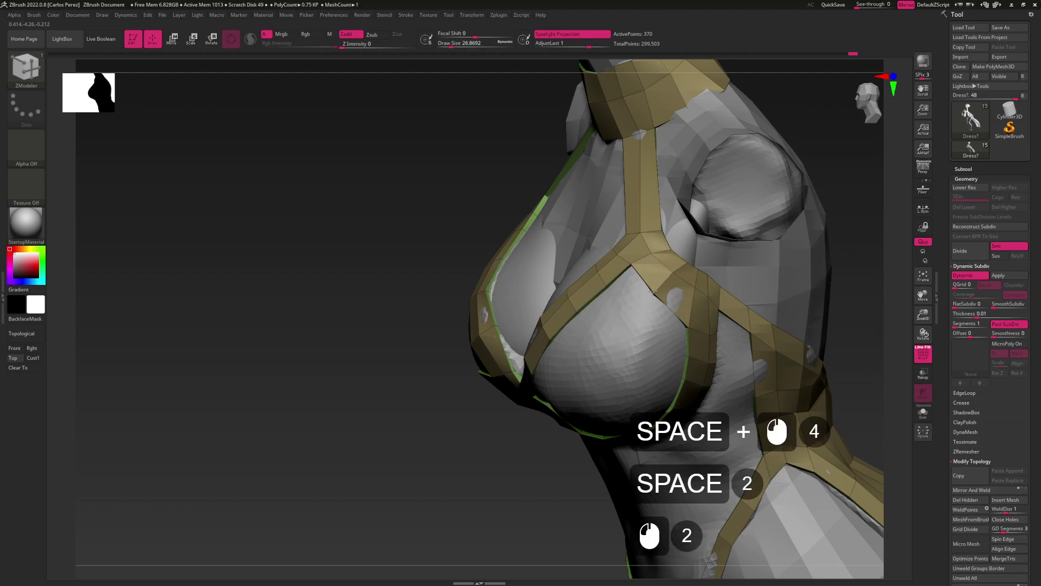
right_drag(651, 293, 593, 344)
alt+click(593, 347)
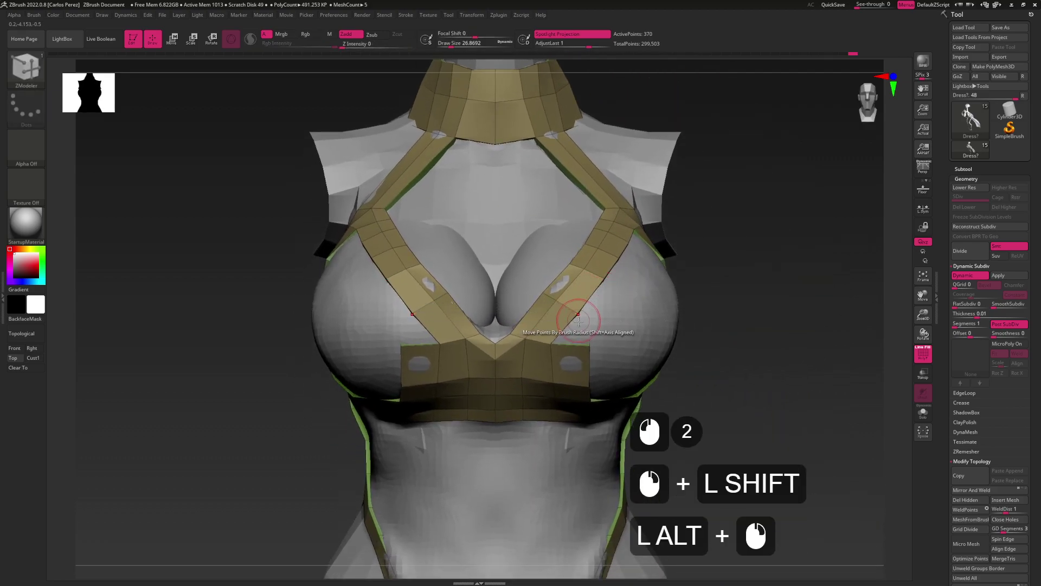
alt+click(596, 350)
Refine the under-bust band mesh from a three-quarter side view
right_drag(651, 325, 590, 267)
click(599, 293)
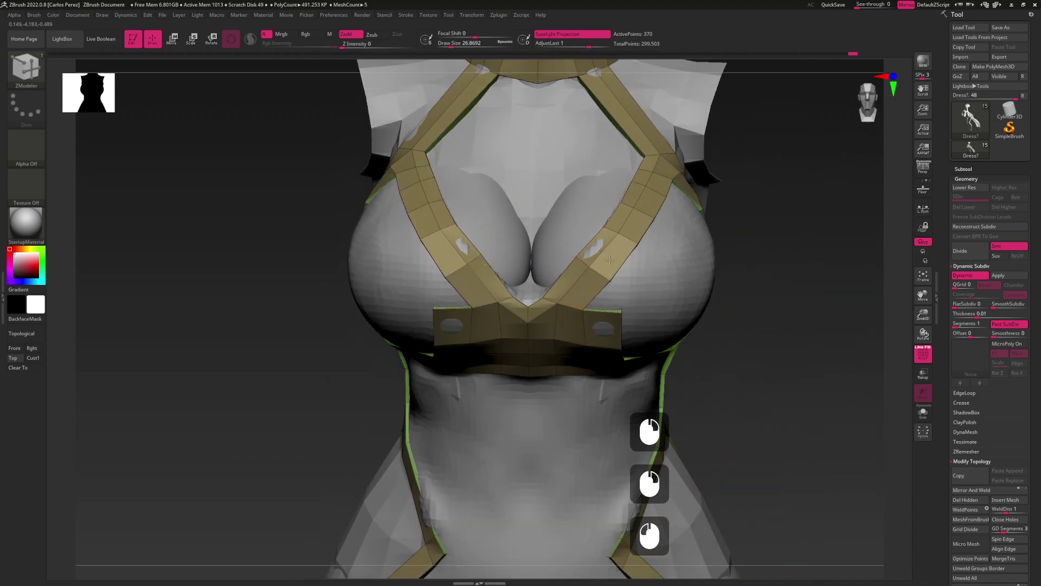
click(598, 255)
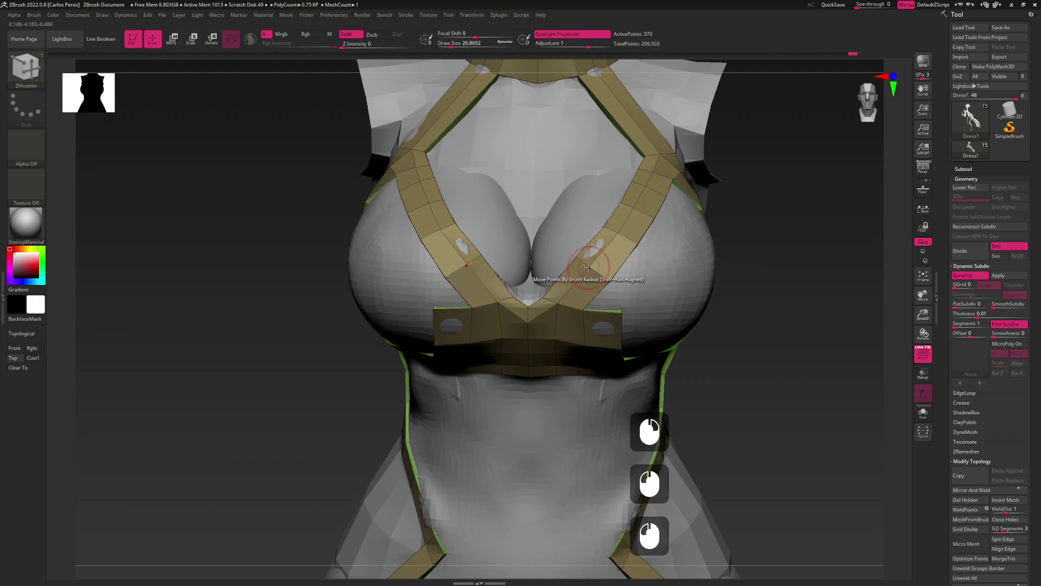
click(594, 260)
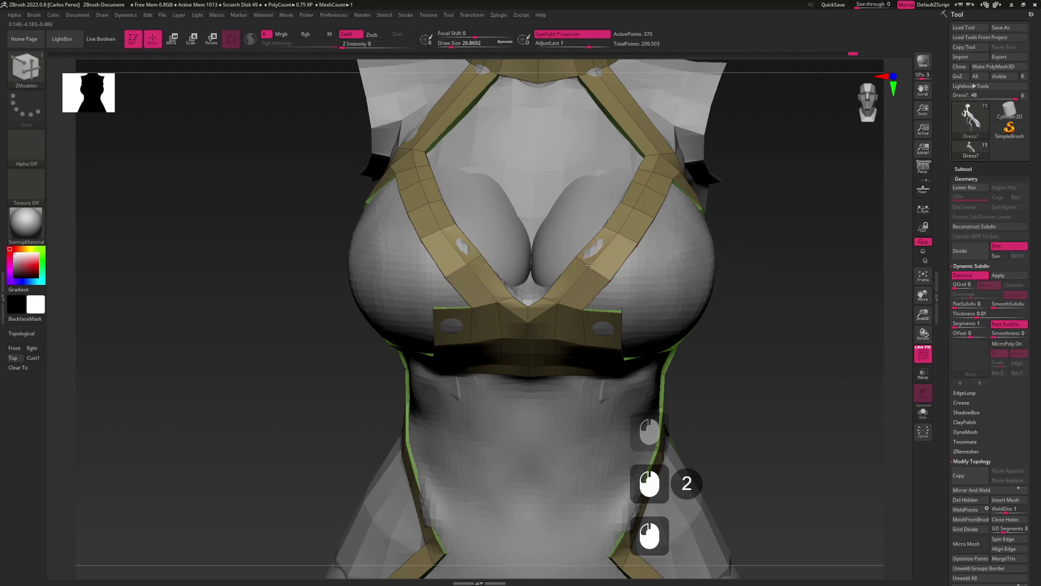
mouse_move(588, 266)
right_down()
mouse_move(612, 280)
mouse_move(596, 271)
right_up()
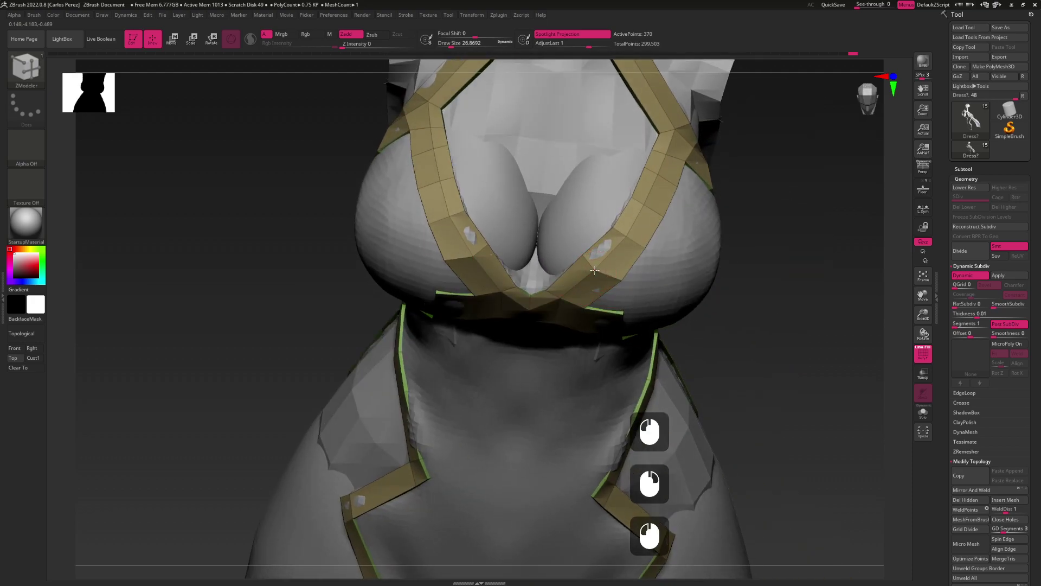
Insert an edge loop along the strap, undoing a misplaced edit
double_click(596, 270)
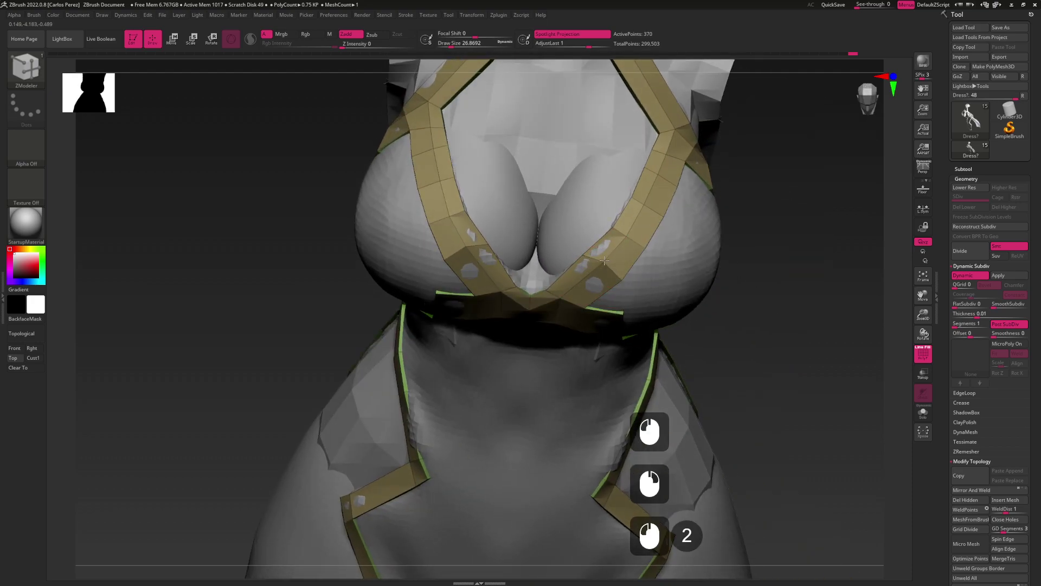
click(597, 250)
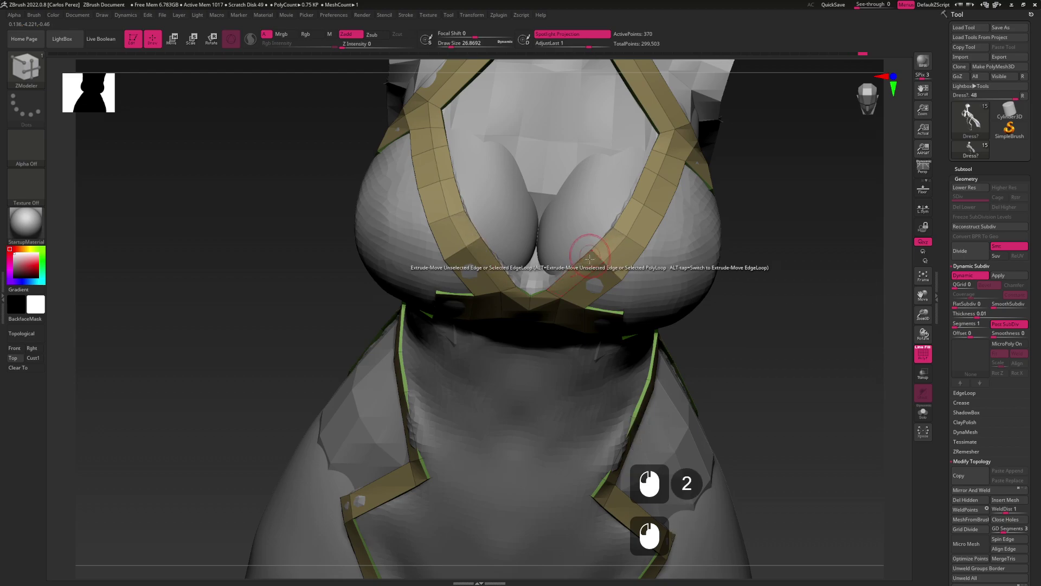
key(space)
click(581, 293)
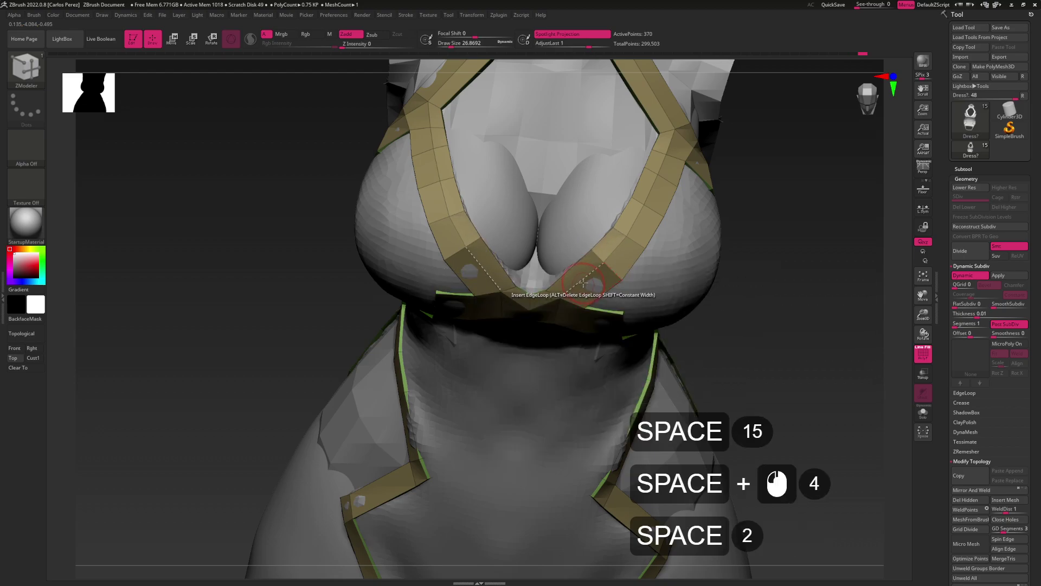
click(583, 283)
drag(605, 303, 601, 286)
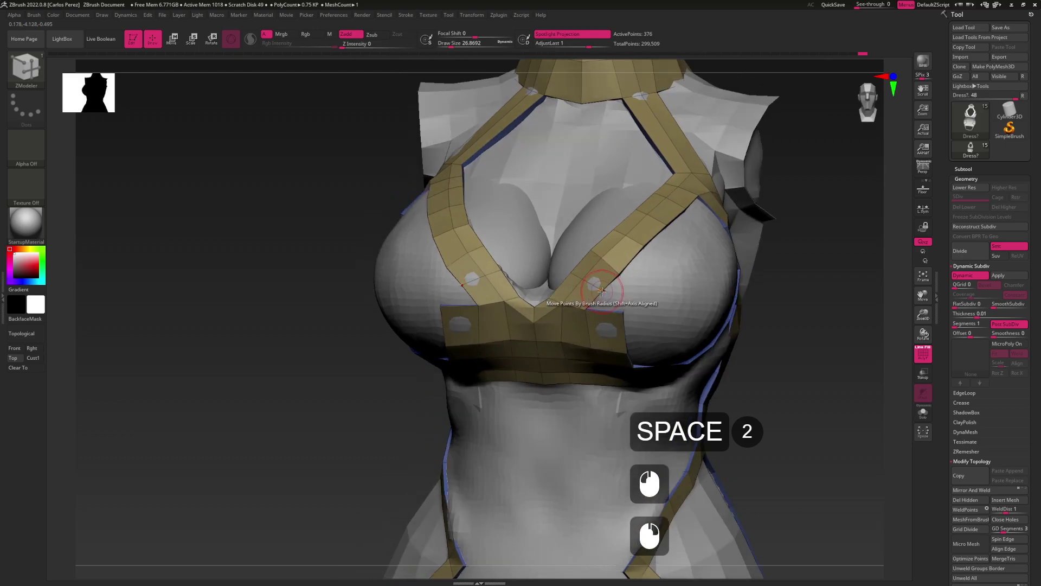
click(602, 291)
key(ctrl+z)
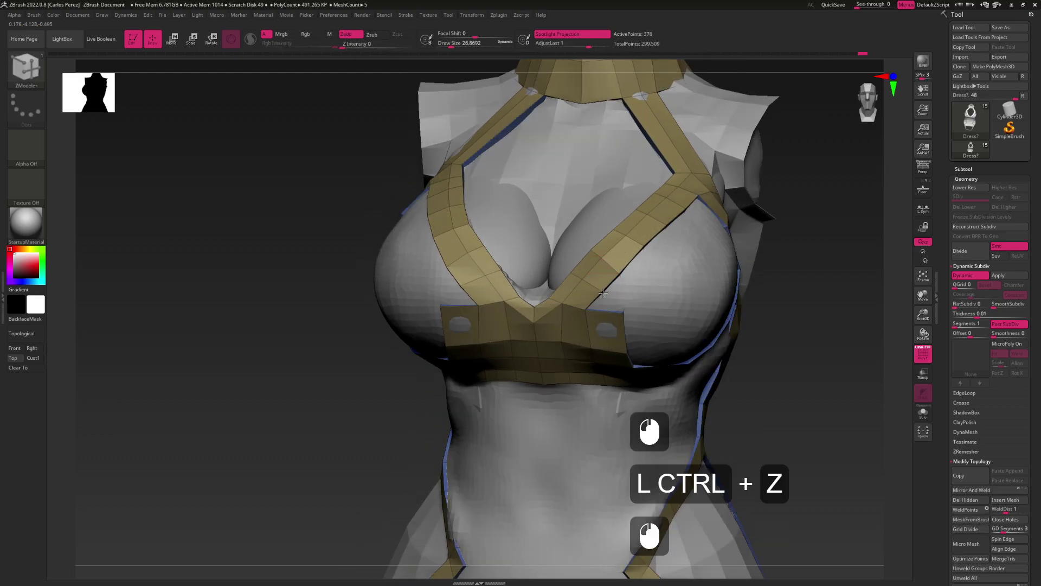
Try an edge loop across the chest panel, then undo it
right_drag(583, 280, 607, 287)
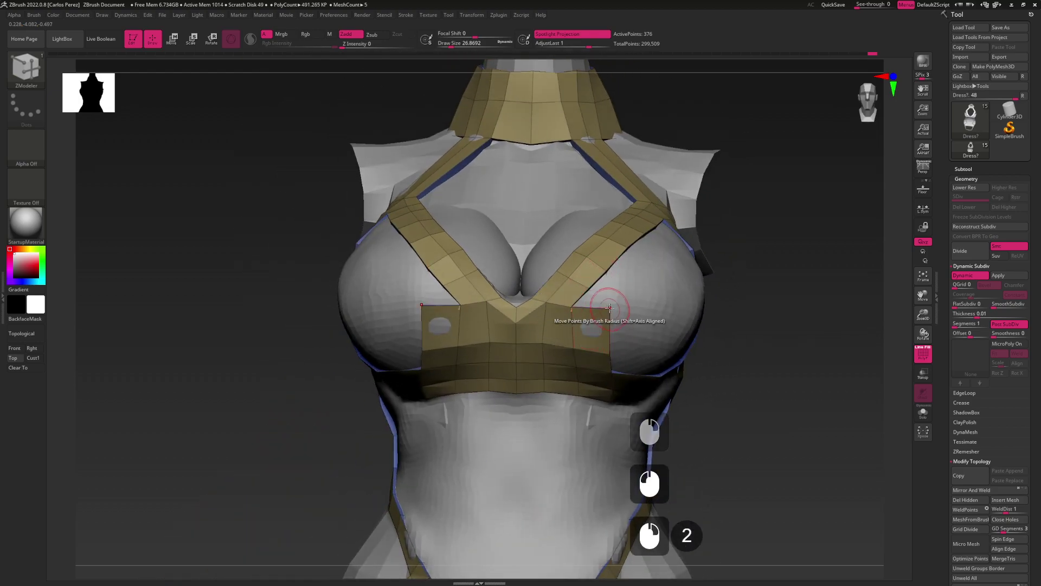
right_click(607, 354)
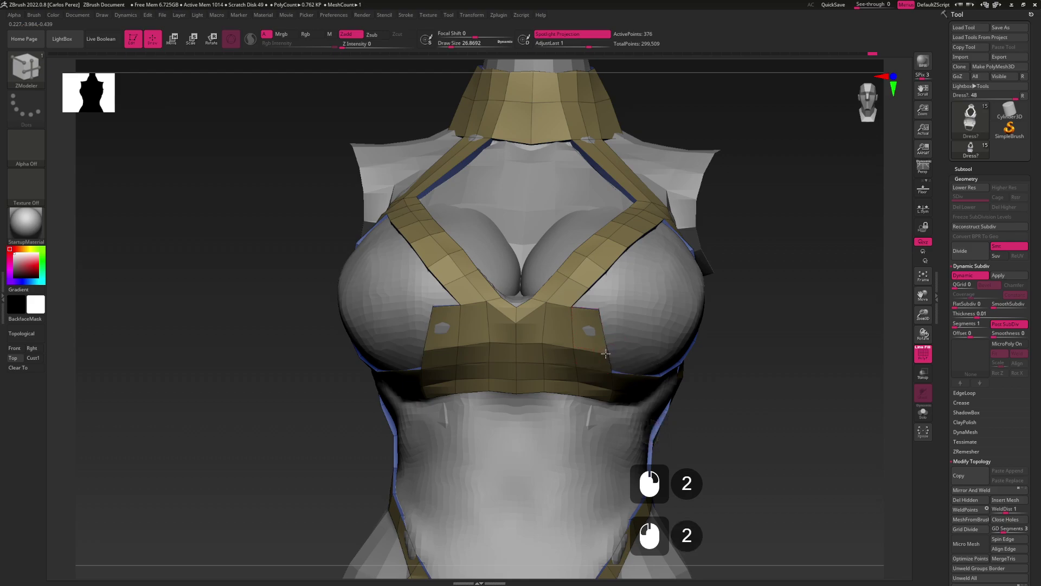
key(space)
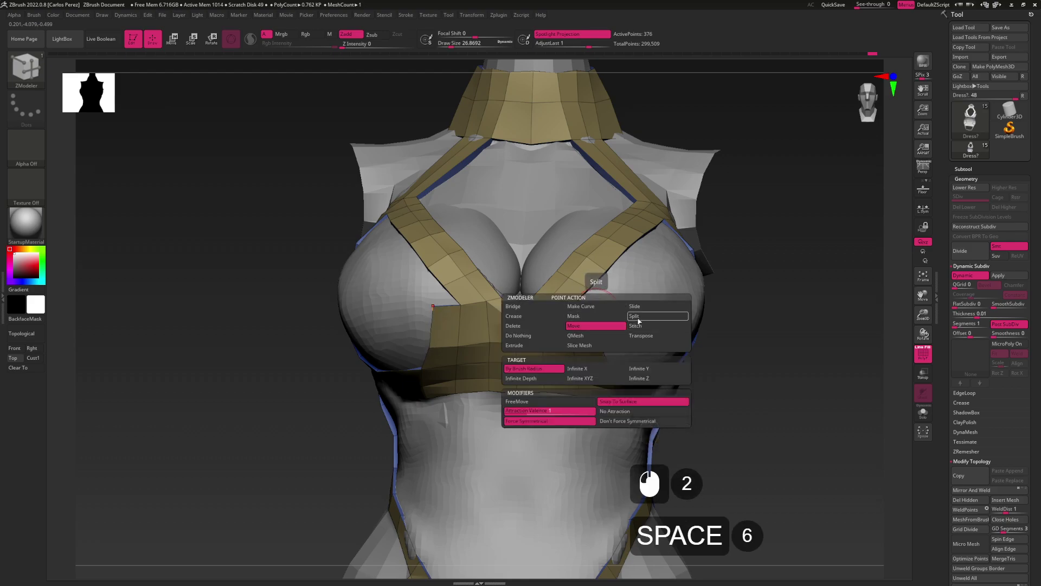
click(638, 318)
click(600, 307)
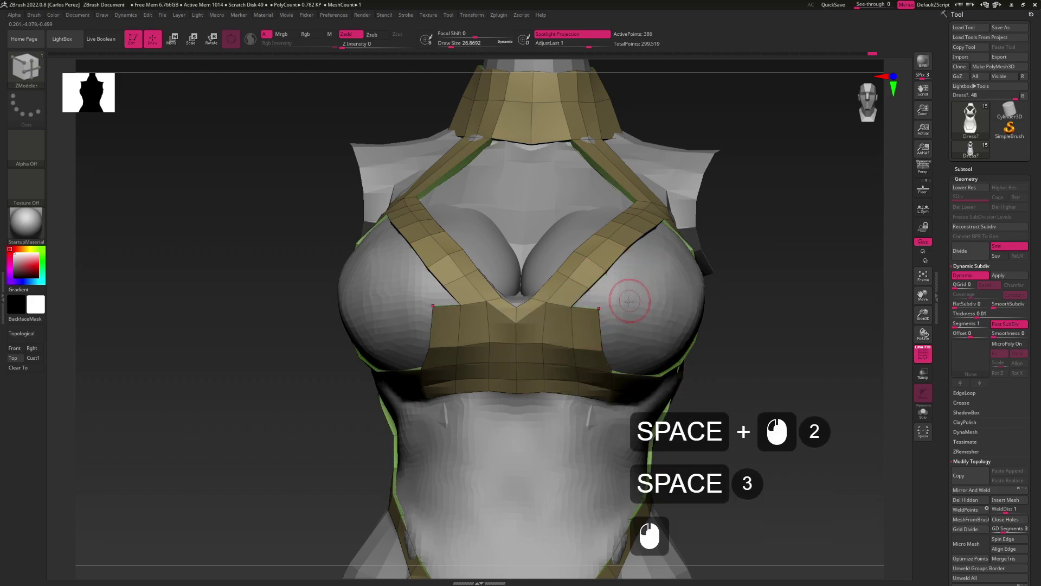
key(ctrl+z)
Move chest panel points to reshape it, then undo the move
click(591, 293)
click(588, 292)
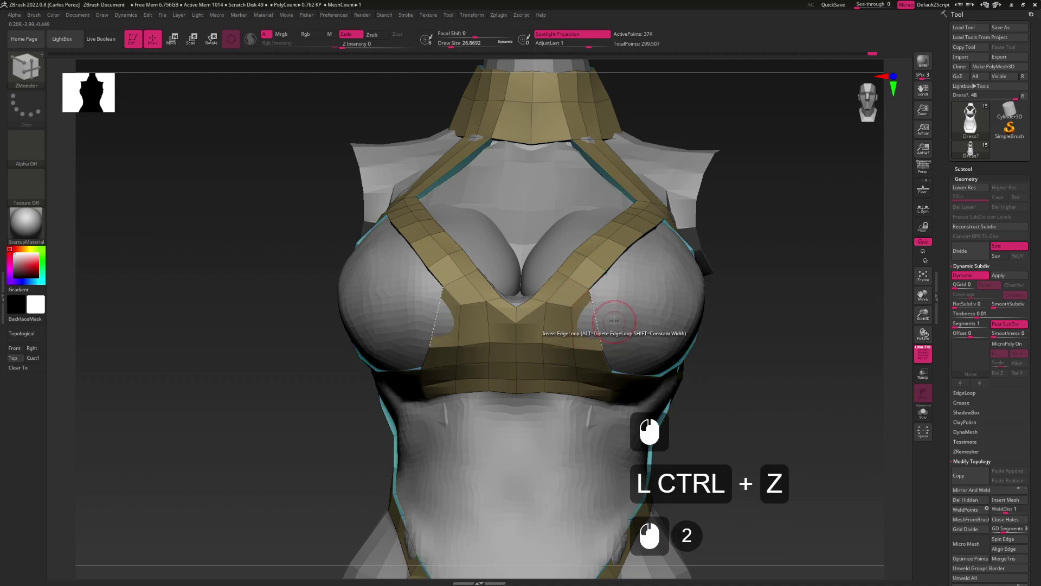
right_drag(614, 321, 616, 325)
key(space)
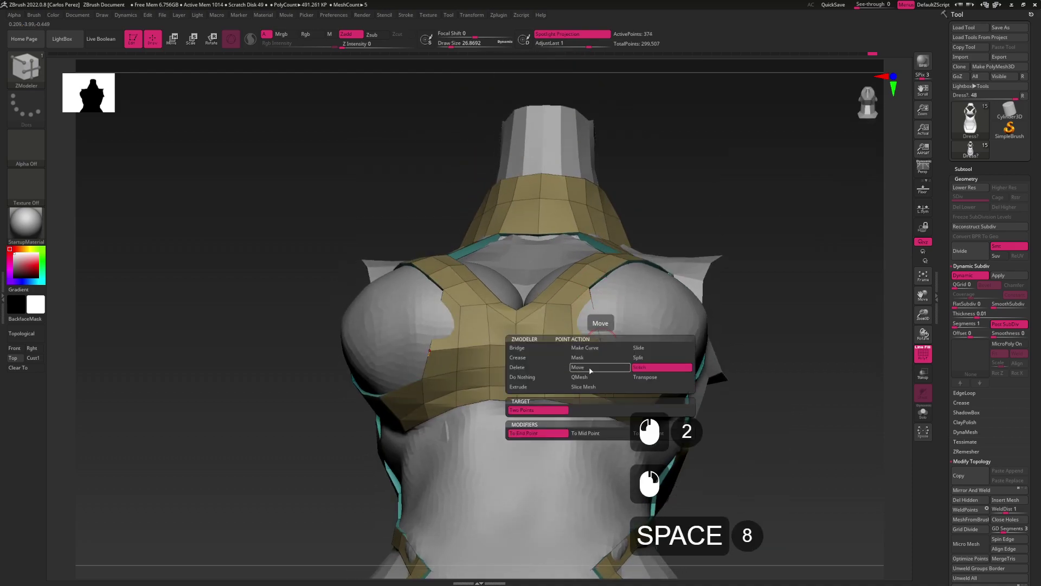
click(590, 370)
mouse_move(600, 347)
mouse_down()
mouse_move(601, 336)
mouse_move(574, 342)
mouse_up()
key(ctrl+z)
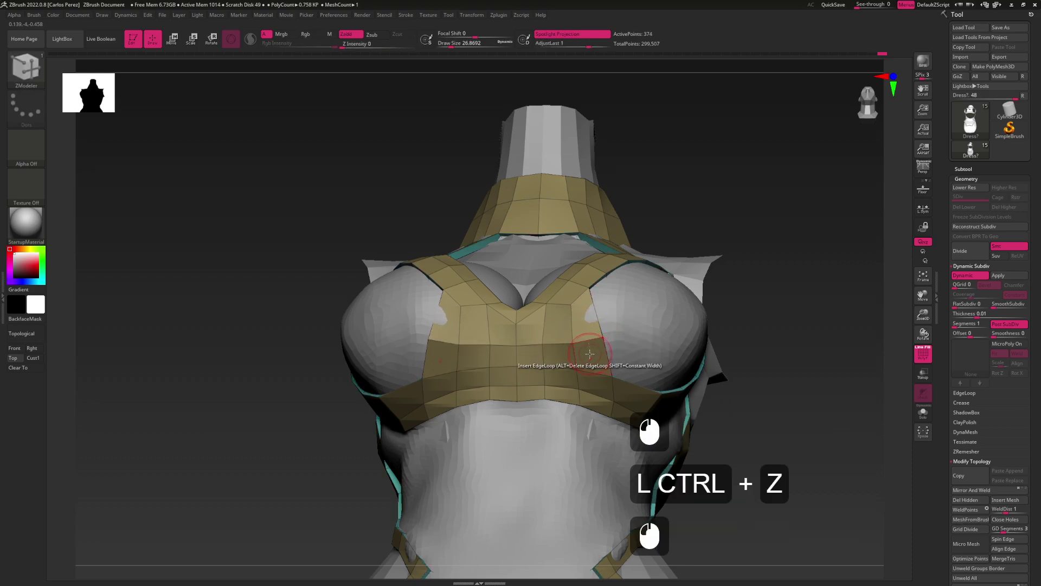
Insert an edge loop into the strap at the side of the bust
key(space)
click(539, 299)
mouse_move(585, 312)
shift+mouse_down()
mouse_move(576, 288)
mouse_move(591, 302)
mouse_move(584, 334)
mouse_move(628, 263)
mouse_move(657, 269)
mouse_move(660, 258)
shift+mouse_up()
click(663, 254)
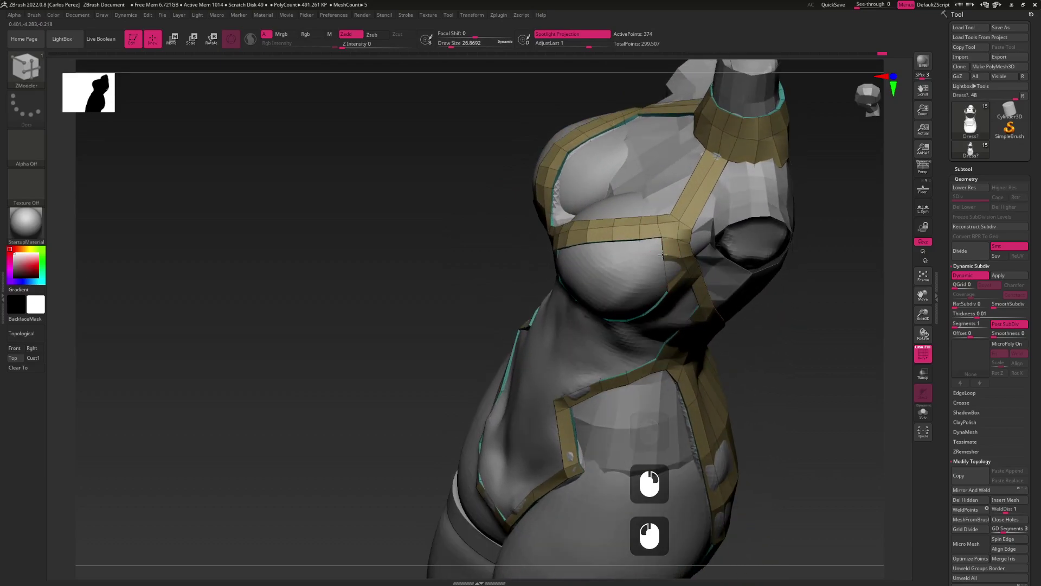
click(666, 273)
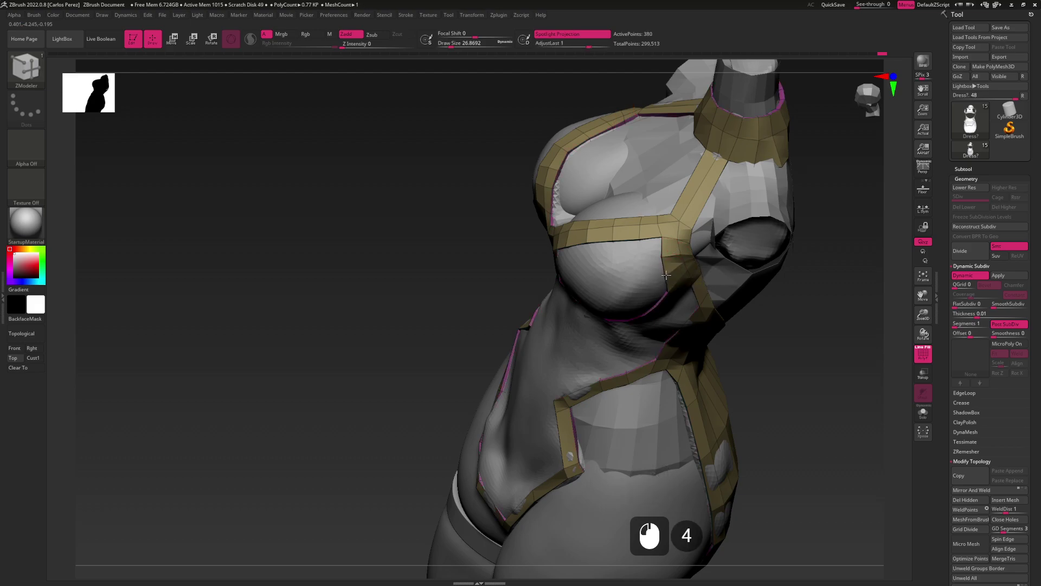
mouse_move(681, 267)
mouse_down()
mouse_move(690, 244)
mouse_move(682, 265)
mouse_up()
click(691, 252)
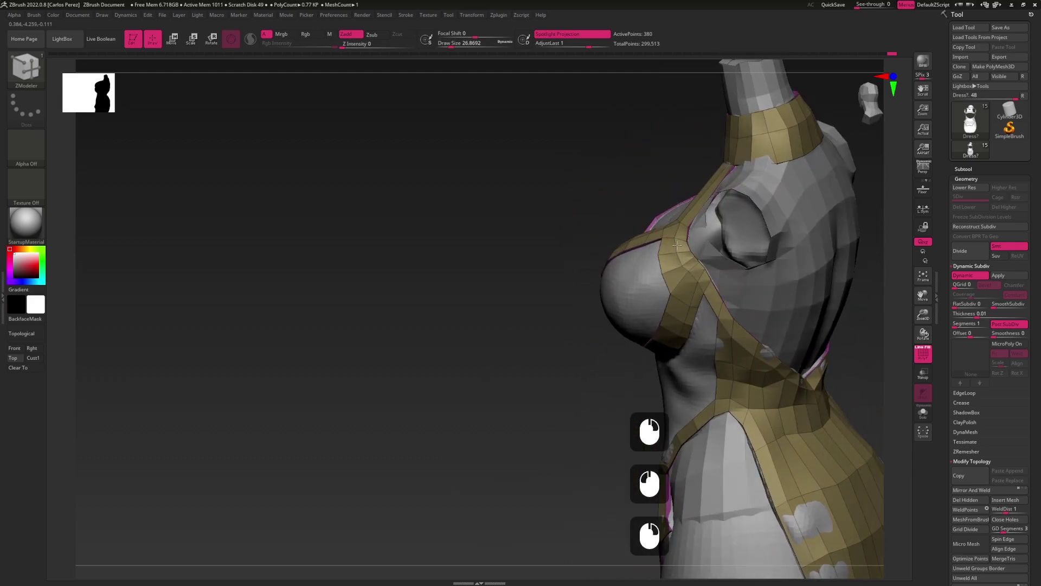
click(689, 271)
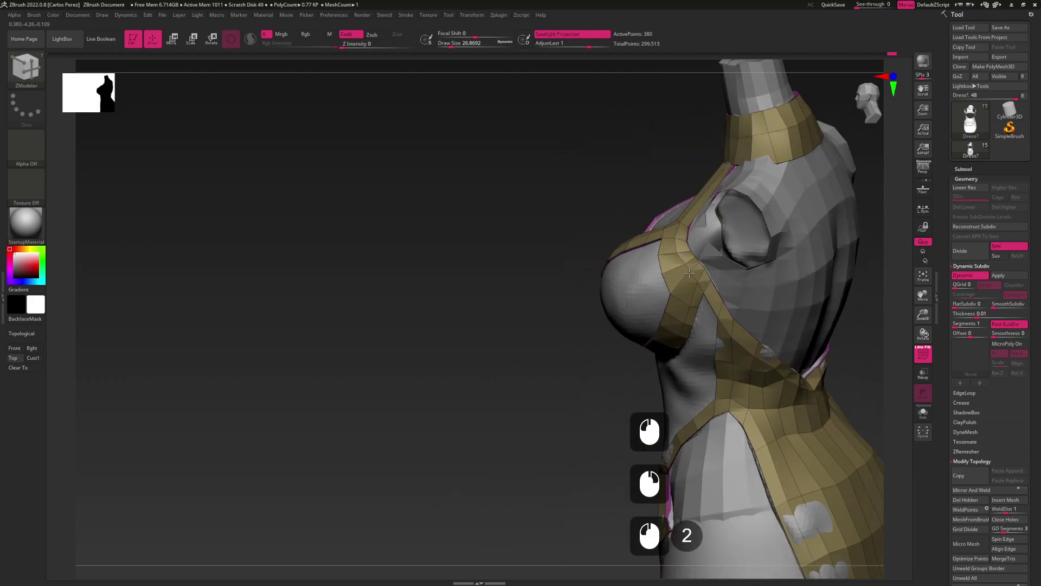
click(686, 264)
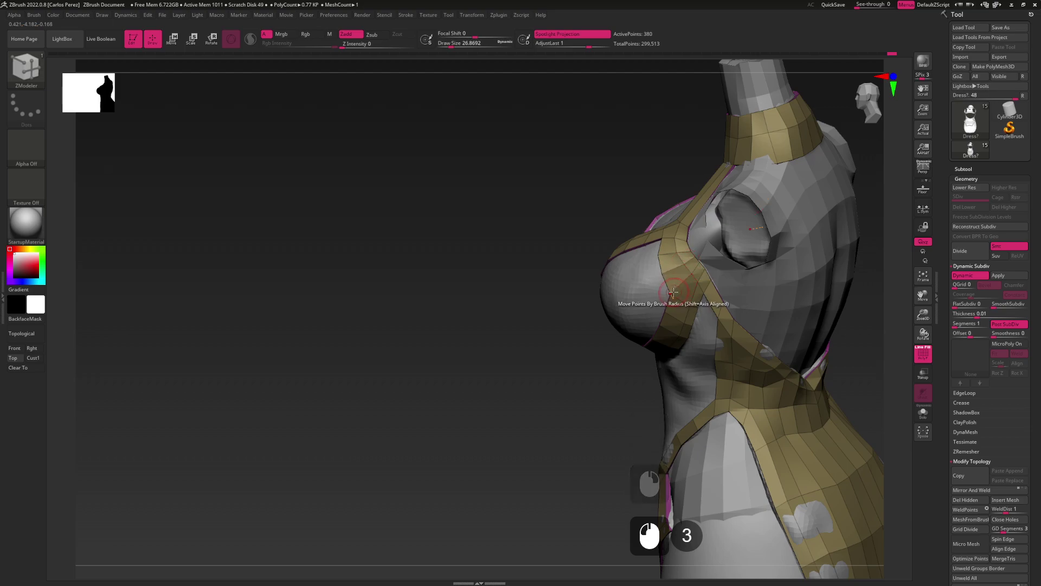
Insert an edge loop along the cup strap and refine it from the side
drag(674, 314, 641, 362)
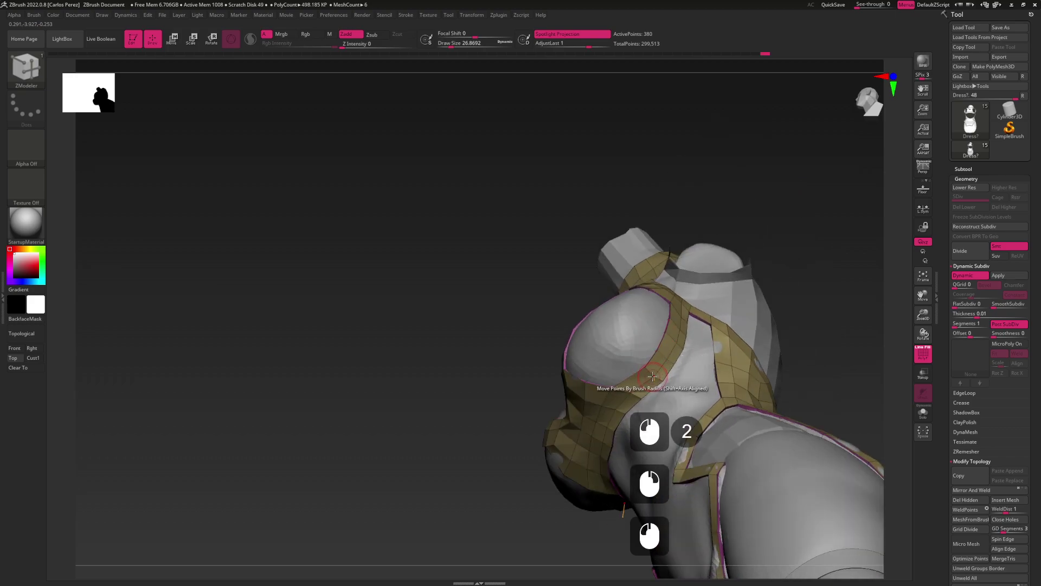
click(643, 376)
click(636, 375)
click(629, 376)
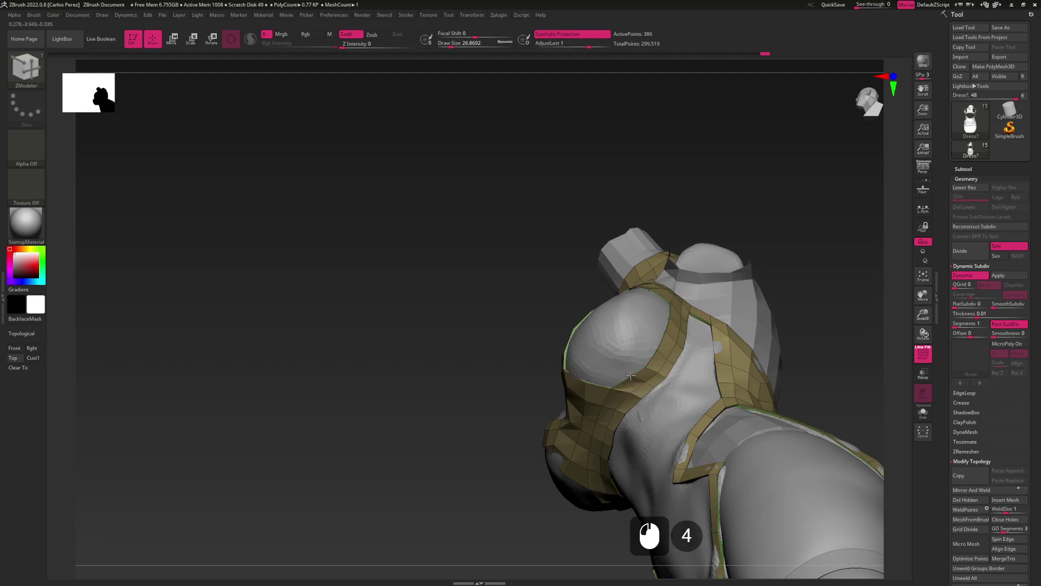
click(642, 381)
shift+drag(617, 306, 591, 315)
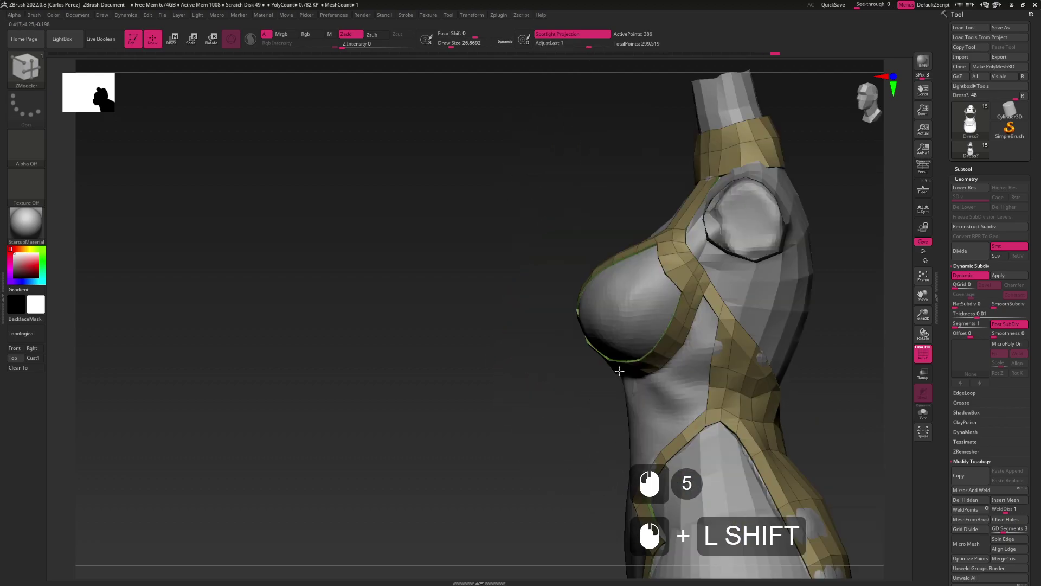
click(665, 271)
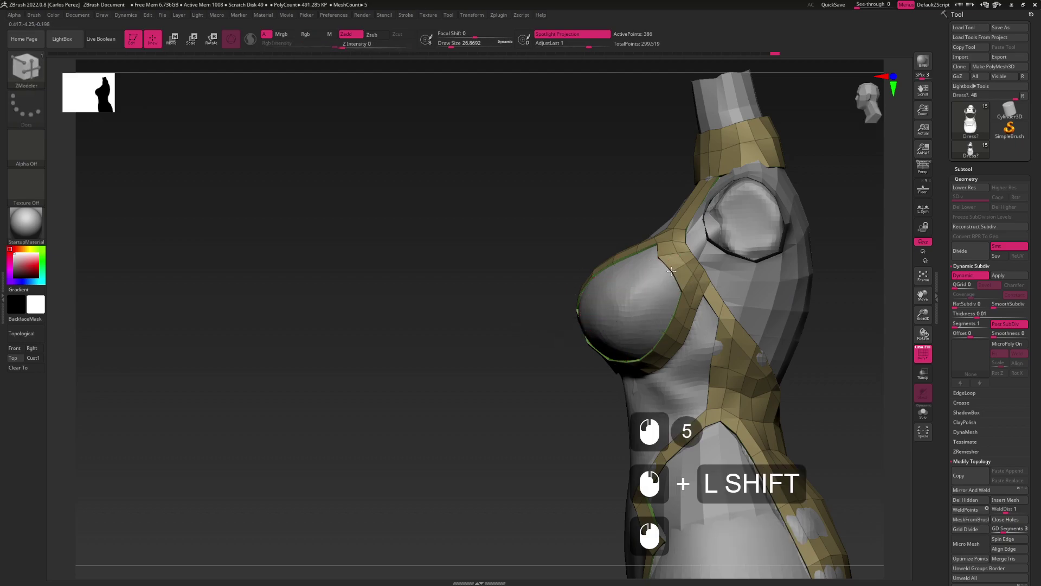
click(662, 254)
alt+drag(662, 254, 600, 301)
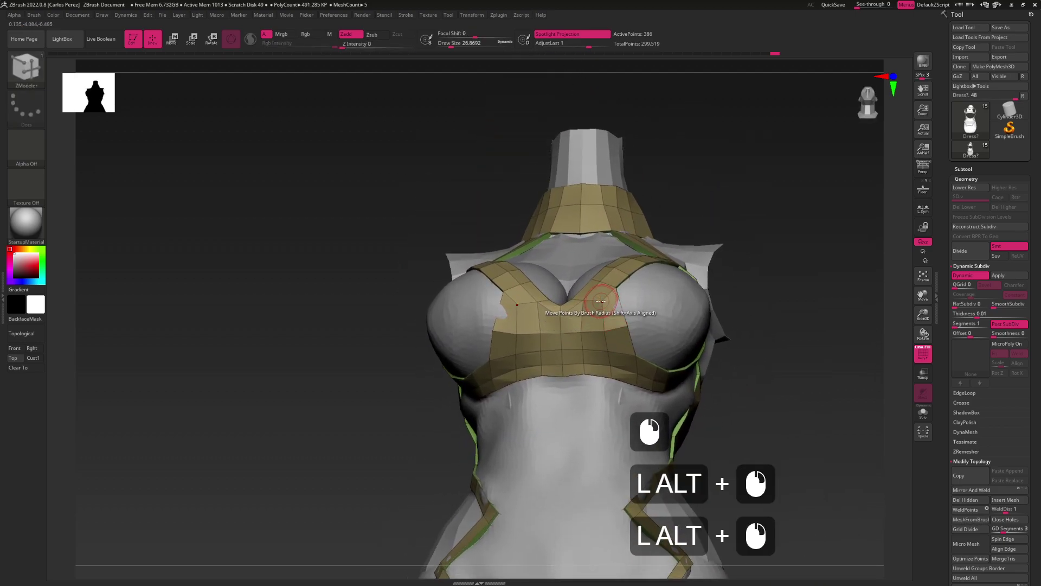
Insert more edge loops across the chest strap over the right cup
click(600, 301)
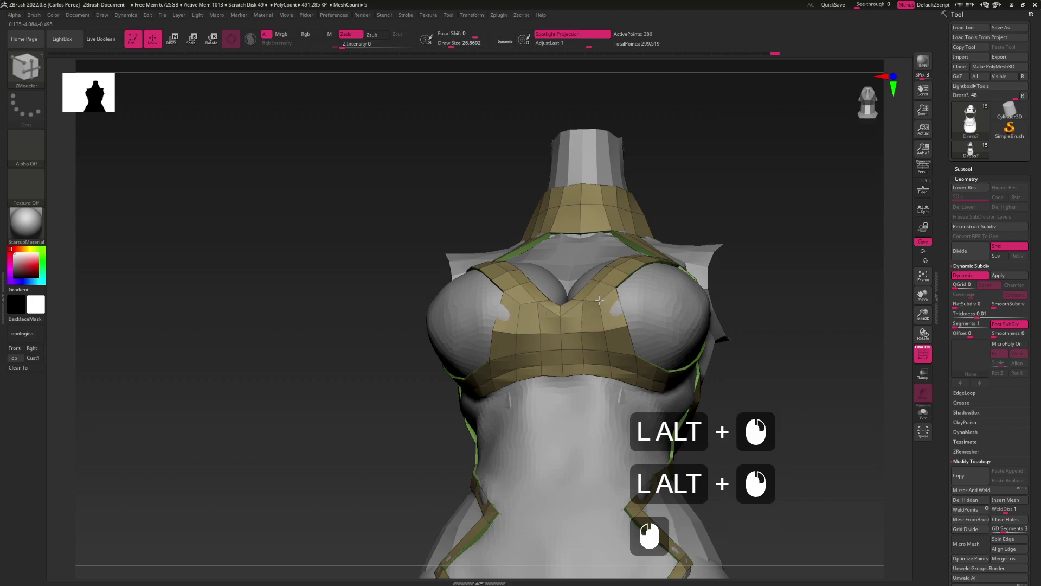
click(626, 327)
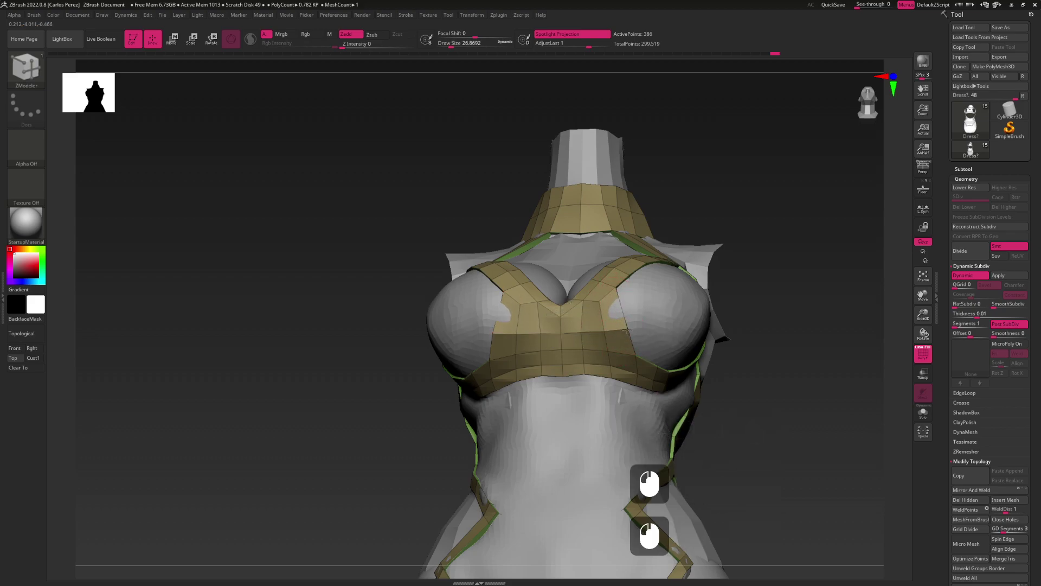
click(622, 317)
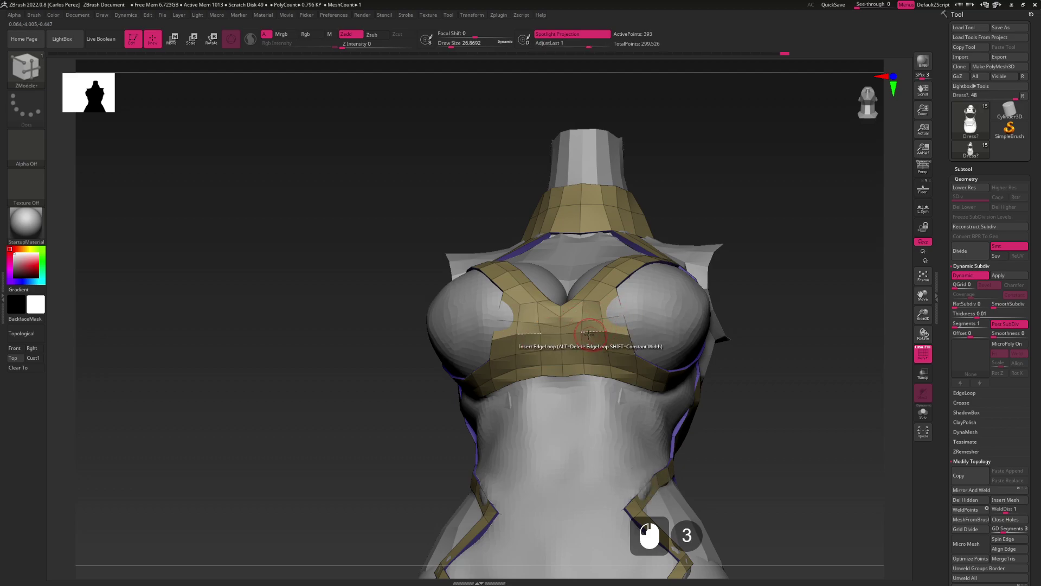
click(580, 331)
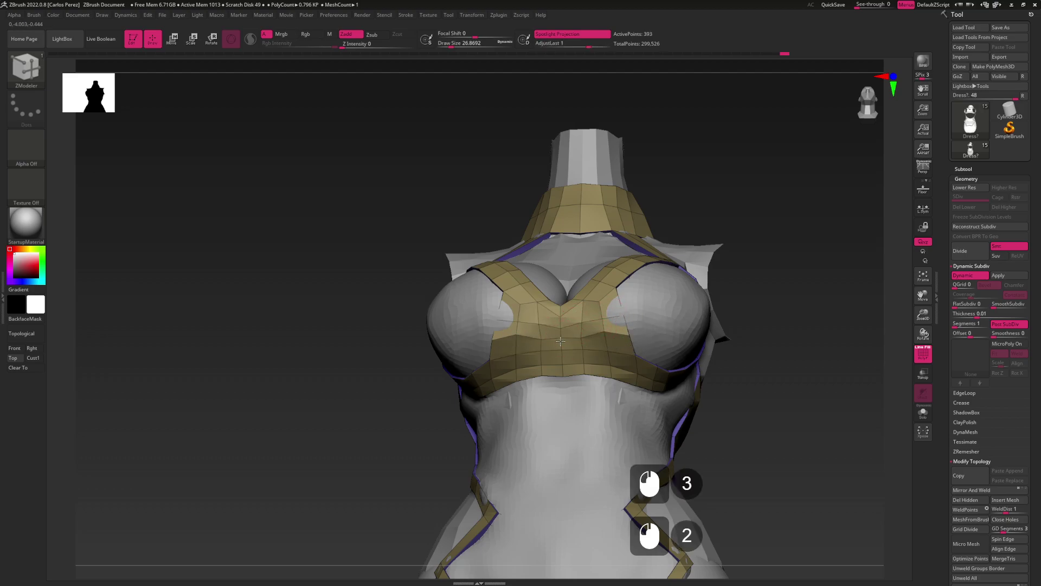
click(607, 339)
Extrude a strip from the chest panel edge toward the side of the bust
mouse_move(620, 322)
mouse_down()
mouse_move(542, 326)
mouse_move(633, 321)
mouse_up()
key(space)
click(595, 322)
right_drag(633, 311, 606, 317)
right_drag(614, 277, 611, 301)
Stitch a loose cup corner point onto its neighbouring point
key(space)
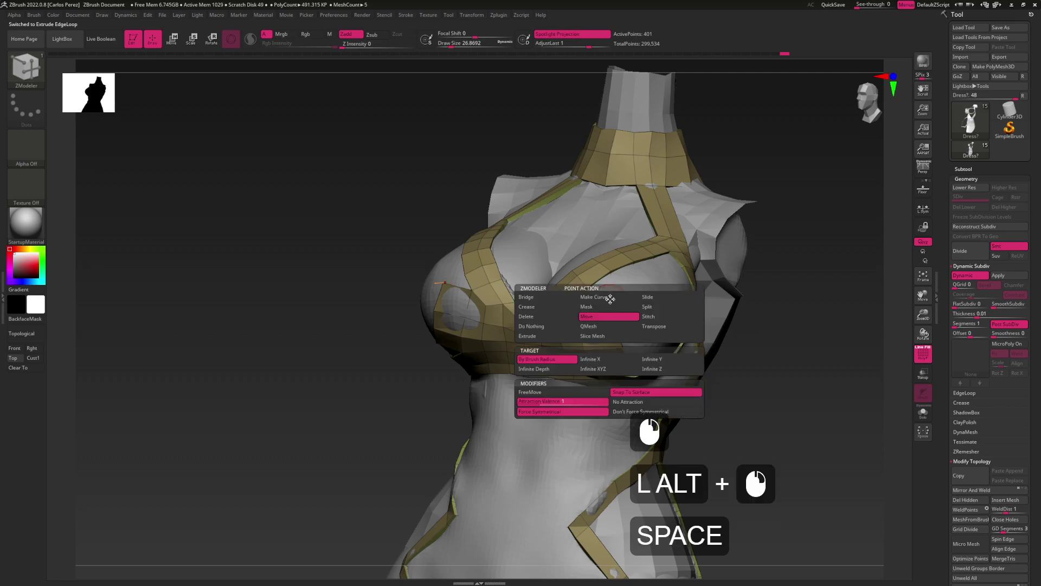
click(647, 318)
click(611, 300)
click(596, 295)
Mask points on the side of the cup so they stay fixed
right_drag(599, 300, 613, 328)
key(space)
click(617, 337)
click(600, 336)
key(space)
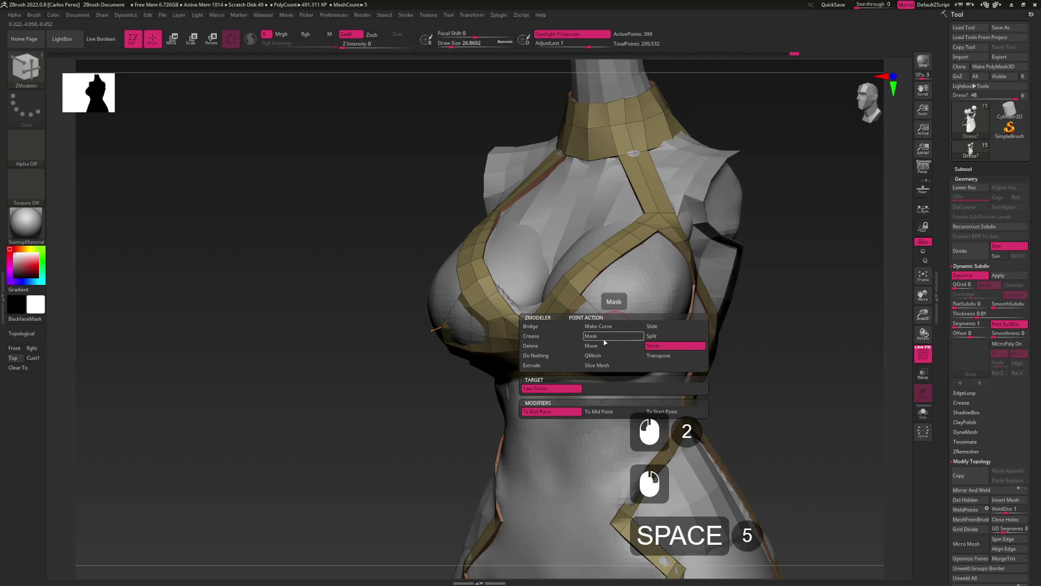
click(605, 337)
right_drag(606, 329, 616, 348)
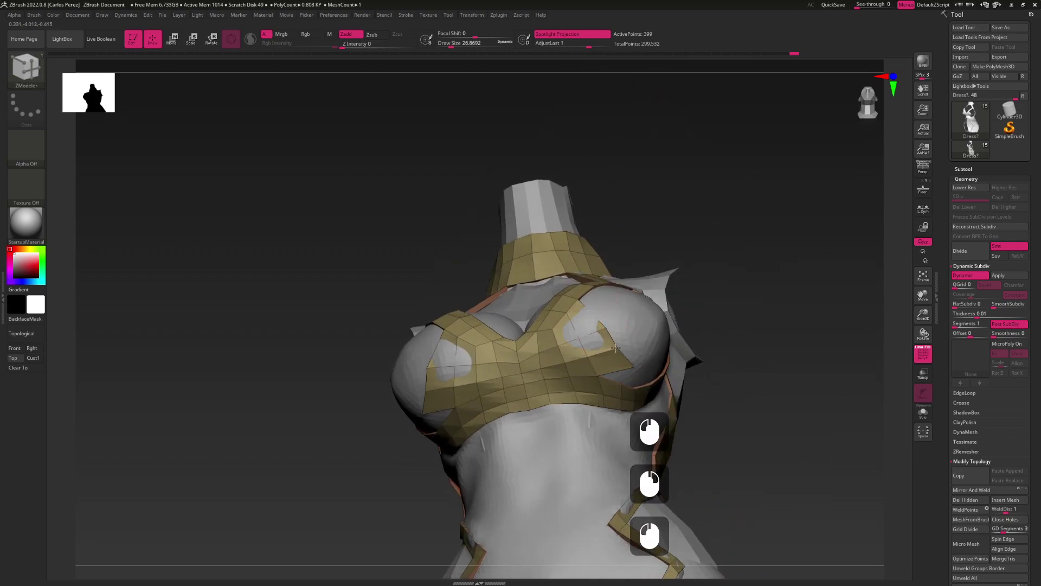
Stitch a second pair of cup points together across the gap
key(space)
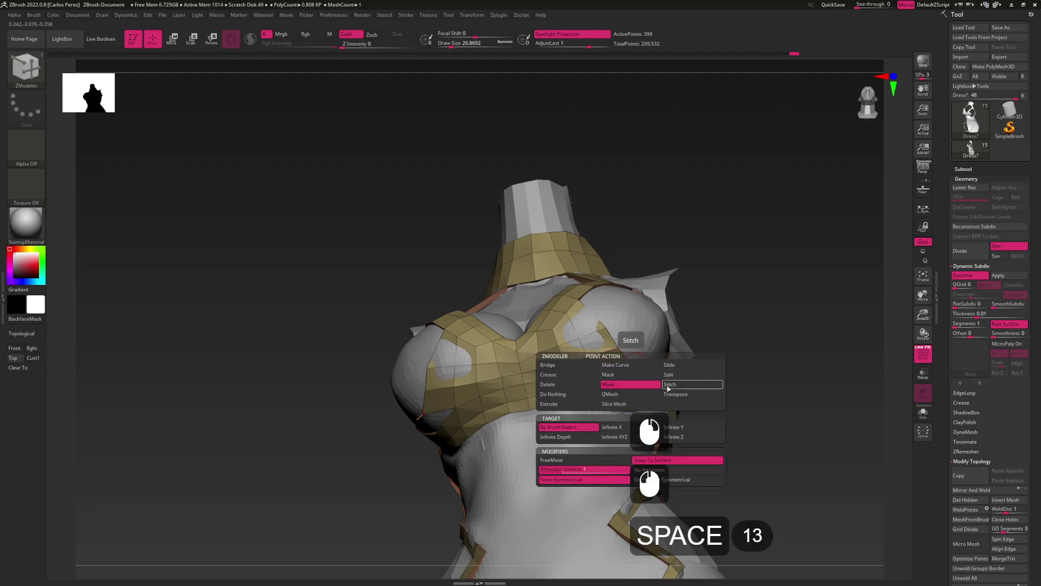
click(668, 387)
click(622, 383)
click(540, 386)
right_drag(539, 386, 613, 364)
Mask the cup points, then Extrude-Move the cup edge loop outward over the breast
key(space)
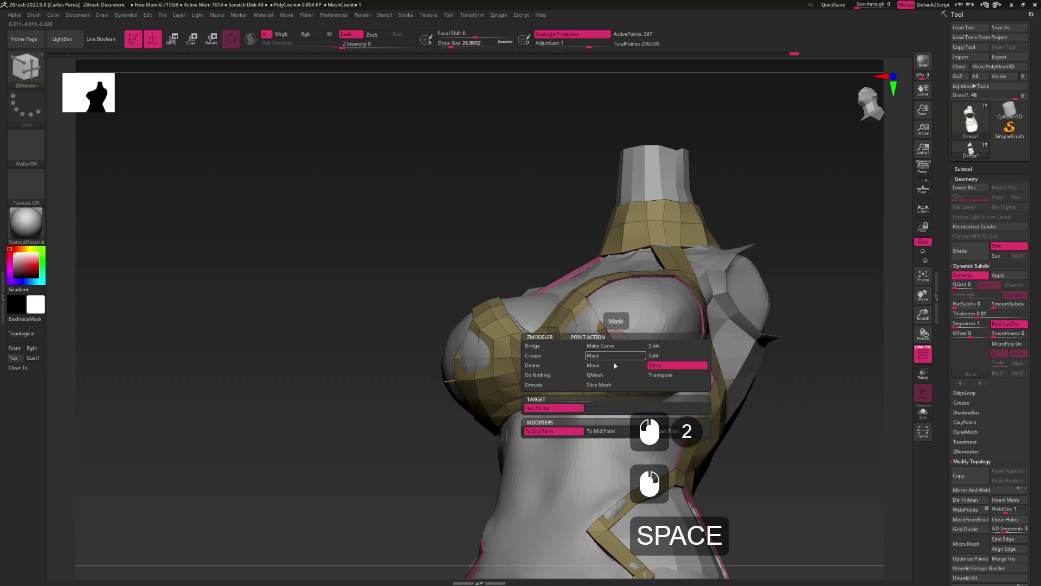
click(615, 358)
click(619, 359)
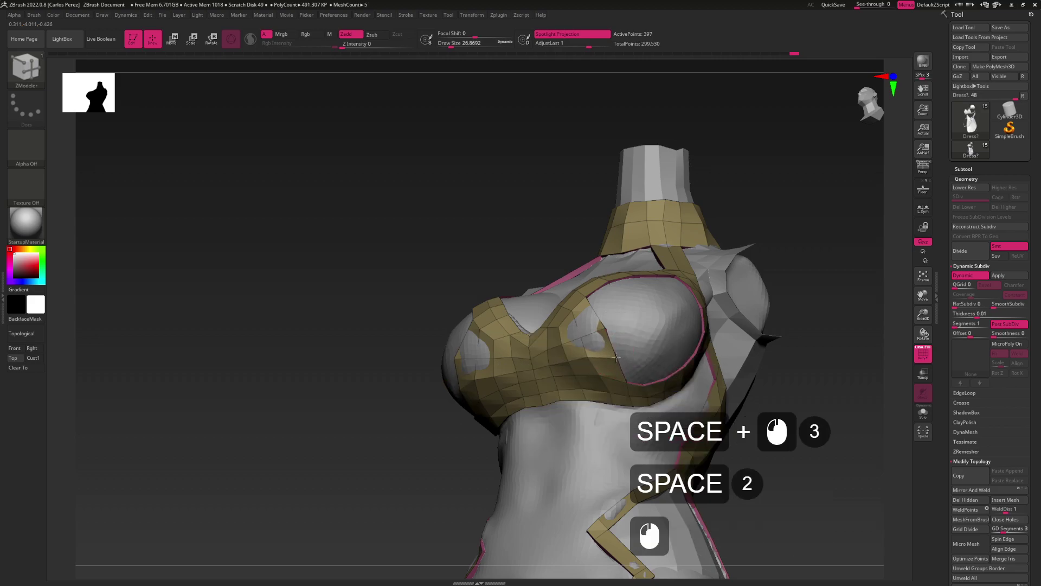
key(space)
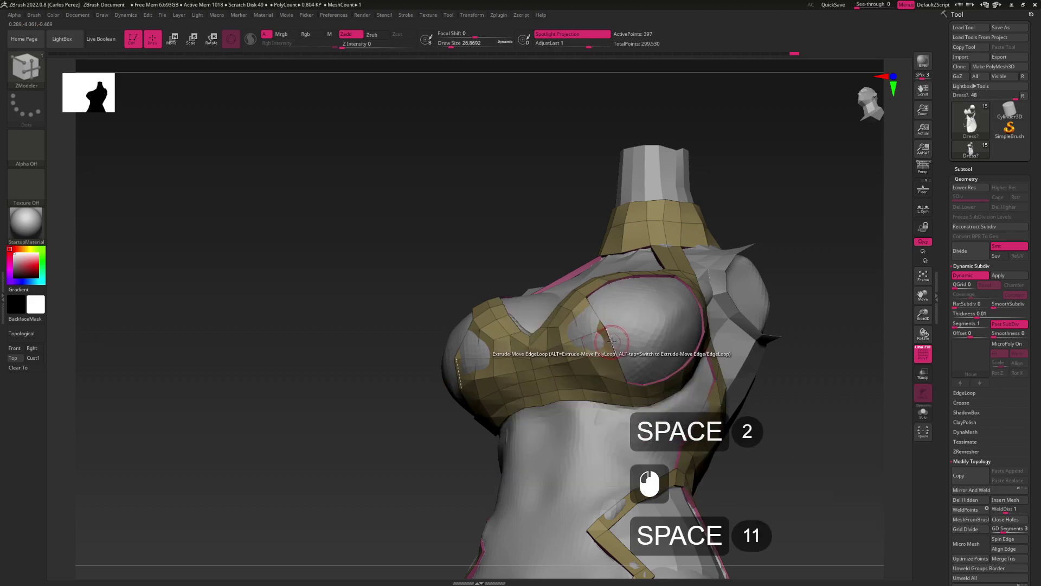
drag(611, 341, 640, 332)
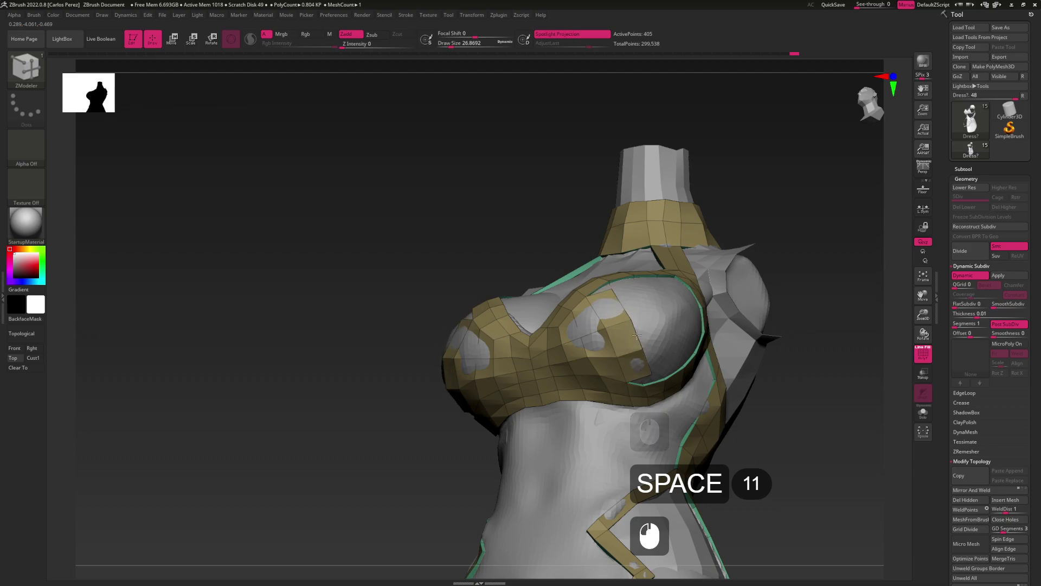
right_drag(636, 324, 611, 315)
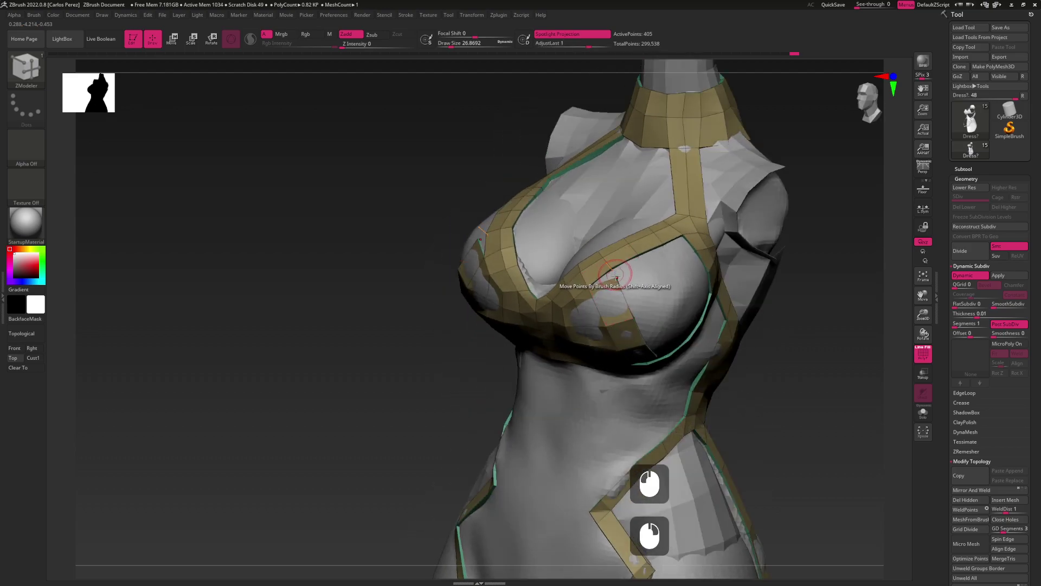
Stitch the newly extruded cup corner to its neighbouring strap point
key(space)
click(656, 297)
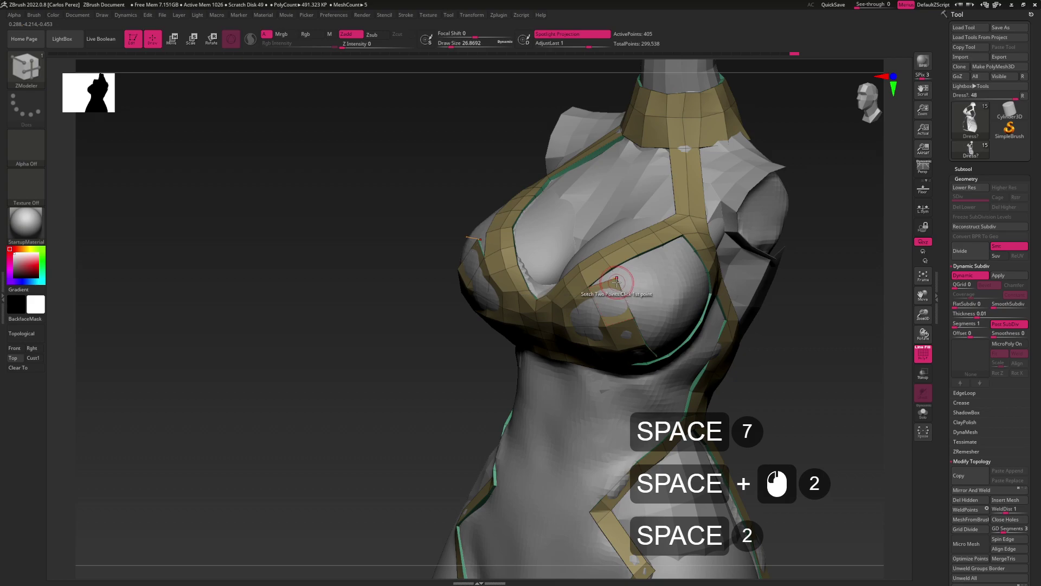
mouse_move(628, 298)
right_down()
mouse_move(642, 308)
mouse_move(640, 297)
right_up()
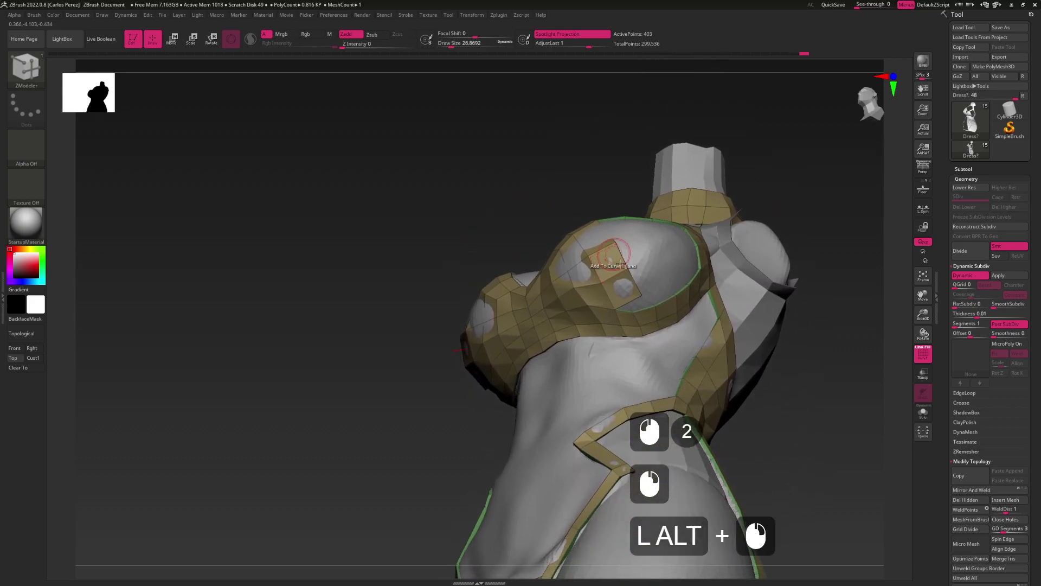
click(634, 313)
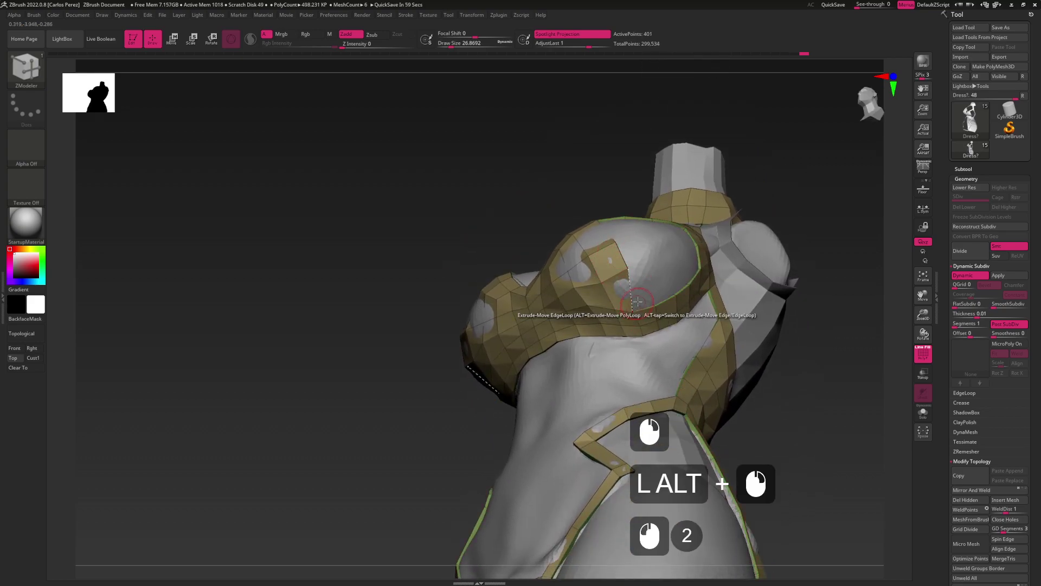
alt+right_drag(635, 313, 601, 315)
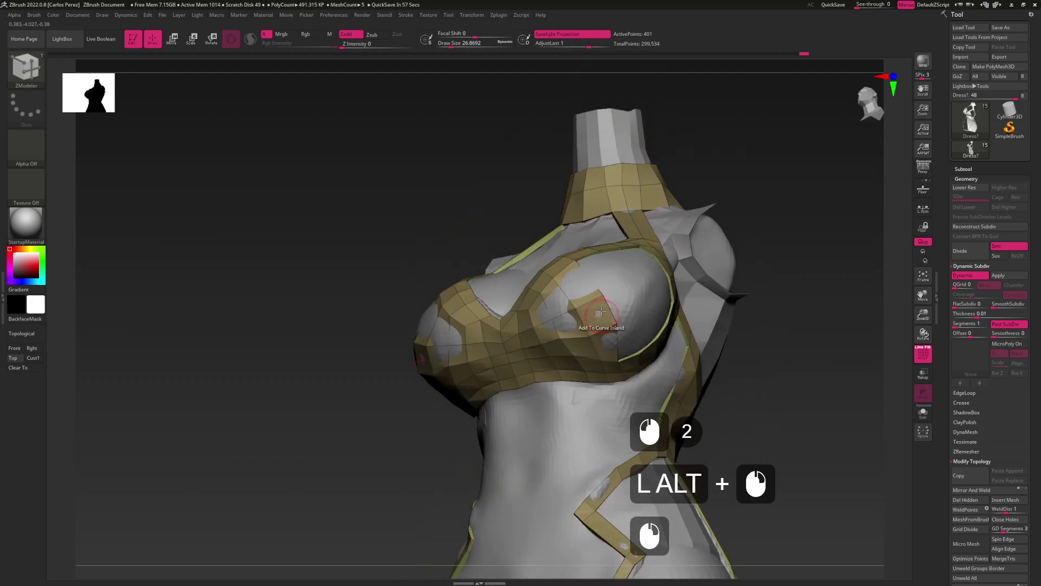
Pull the cup edge points into place by brush radius, then set the Polygroup action
key(space)
click(592, 307)
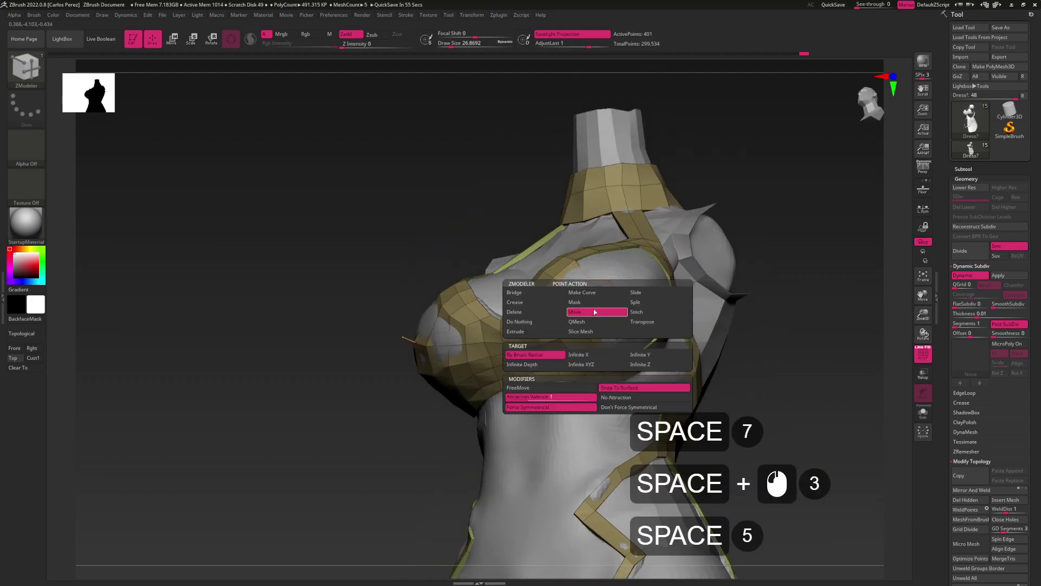
drag(600, 296, 599, 308)
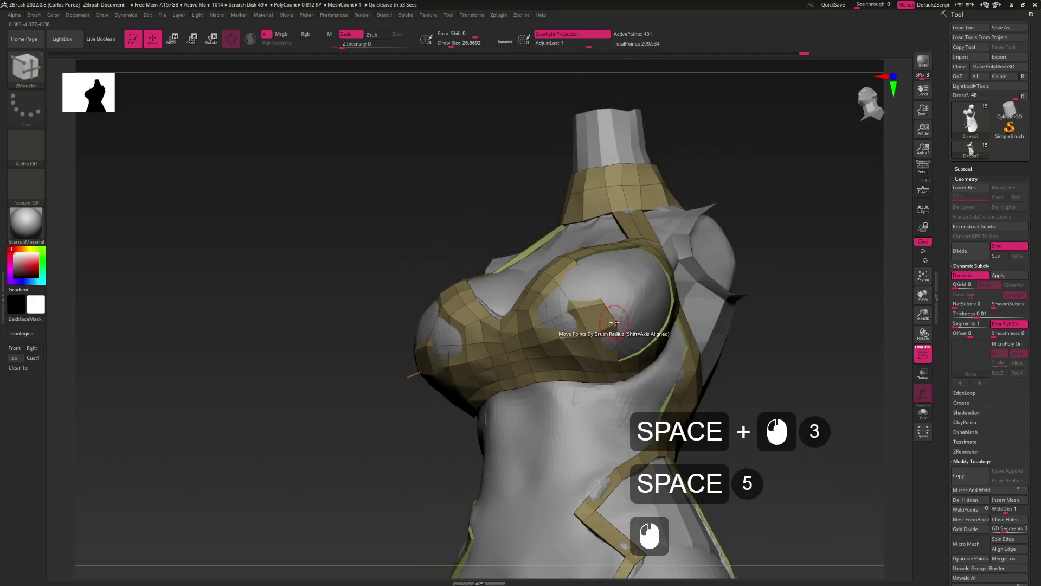
right_drag(606, 316, 605, 315)
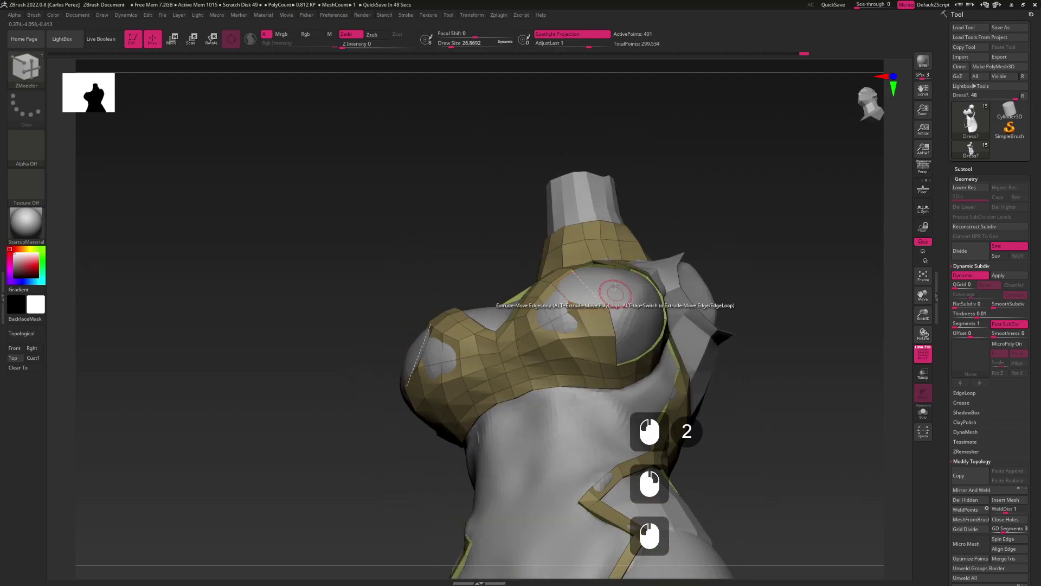
right_drag(584, 283, 576, 283)
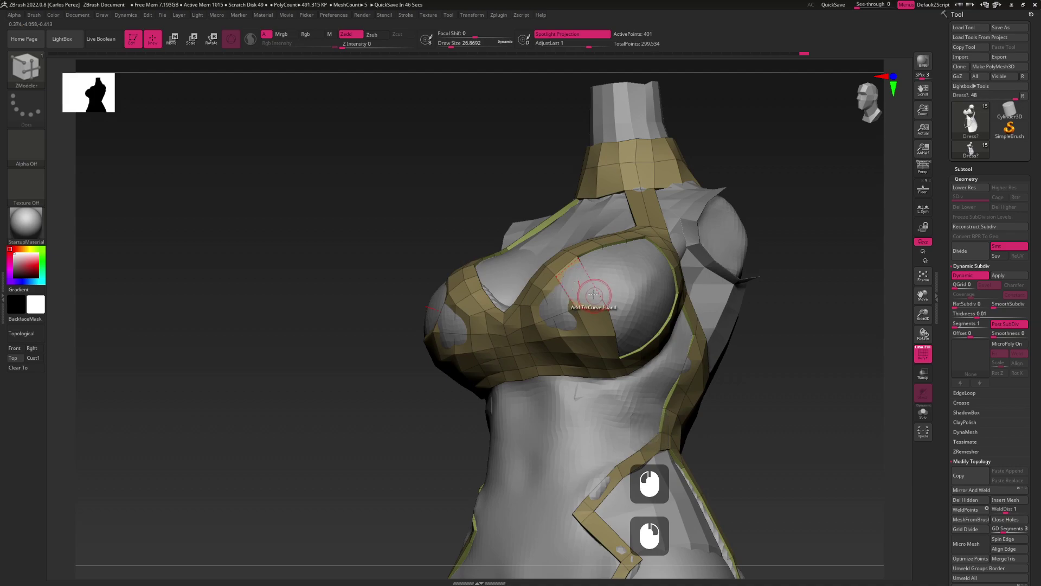
key(space)
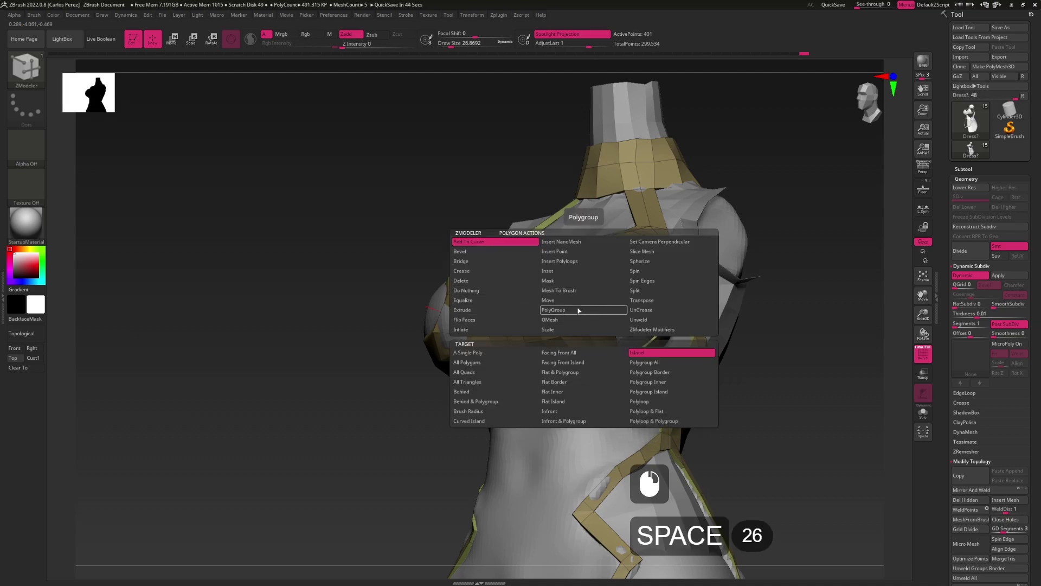
click(571, 302)
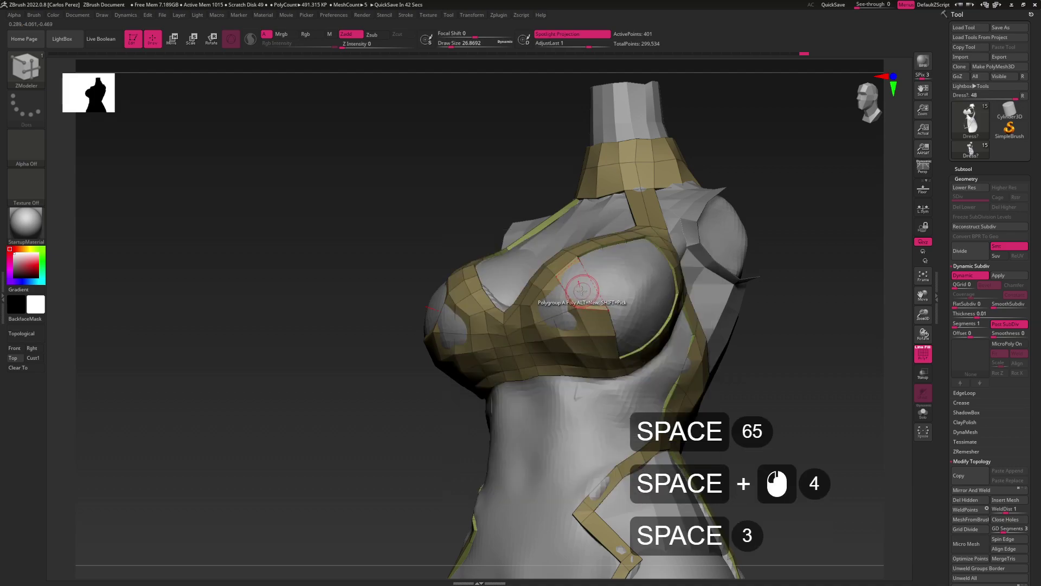
Hide the dress mesh with a Ctrl+Shift lasso to see the body, then show it again
key(ctrl+shift)
key(ctrl+shift)
key(ctrl+shift)
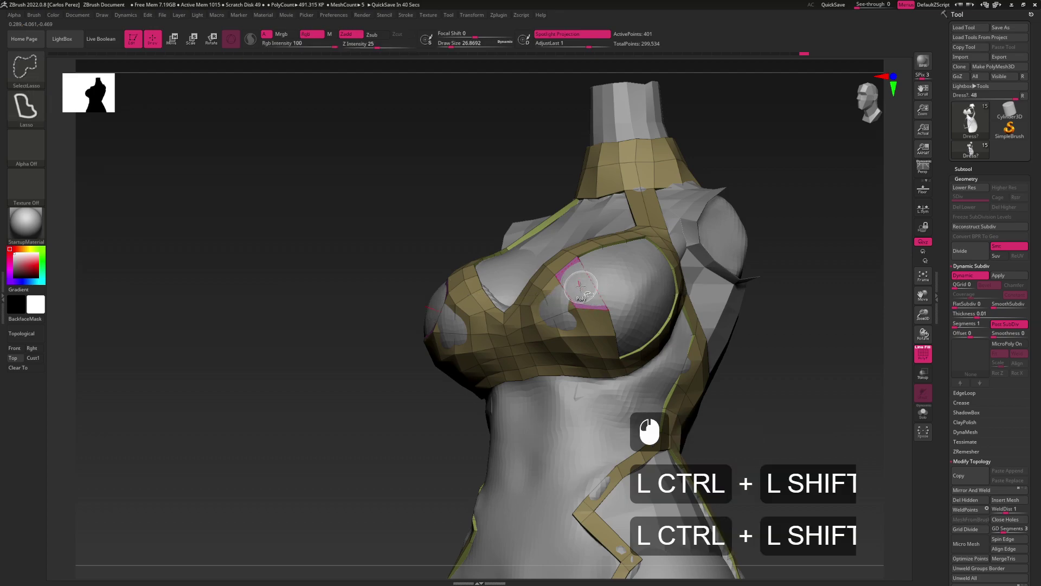
ctrl+shift+click(555, 301)
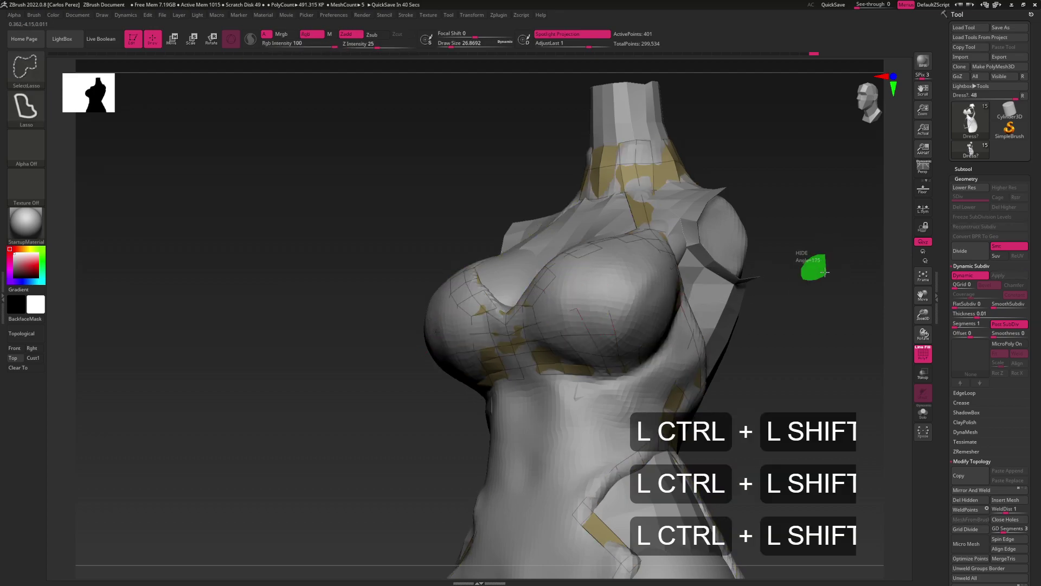
key(ctrl+shift)
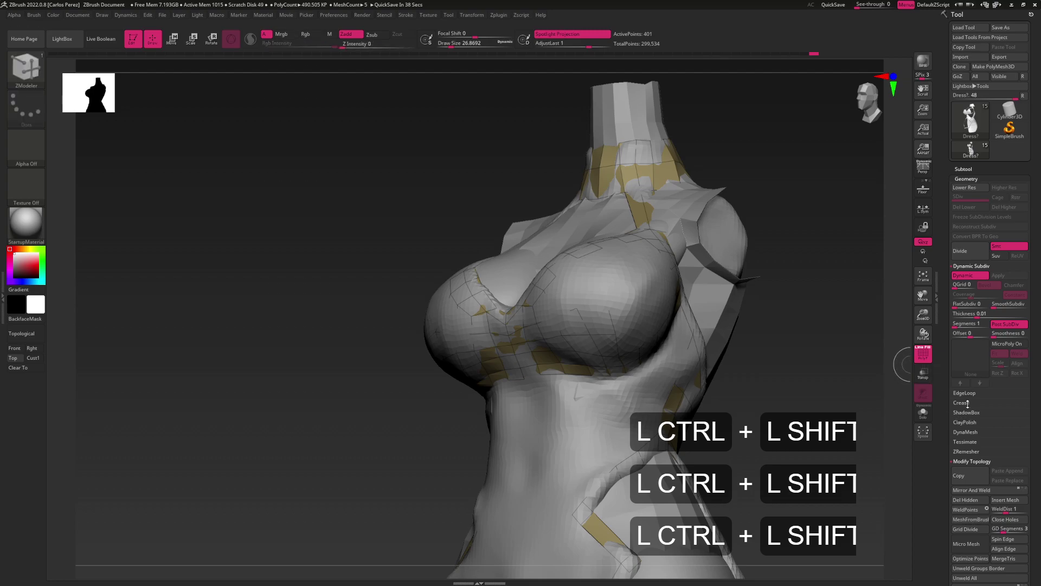
click(962, 501)
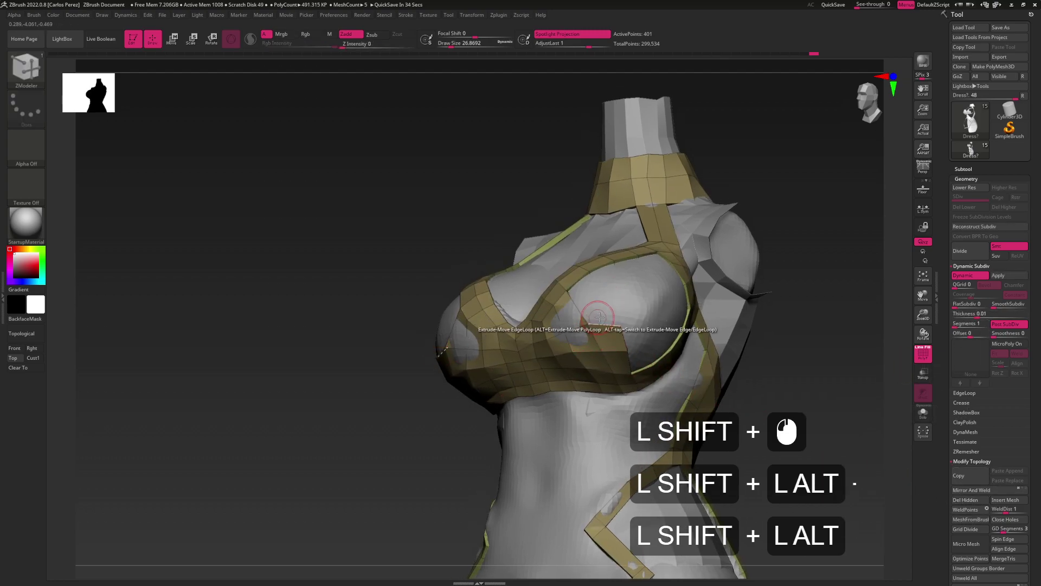
Extrude another edge row up the inner side of the bust cup
shift+drag(594, 319, 604, 353)
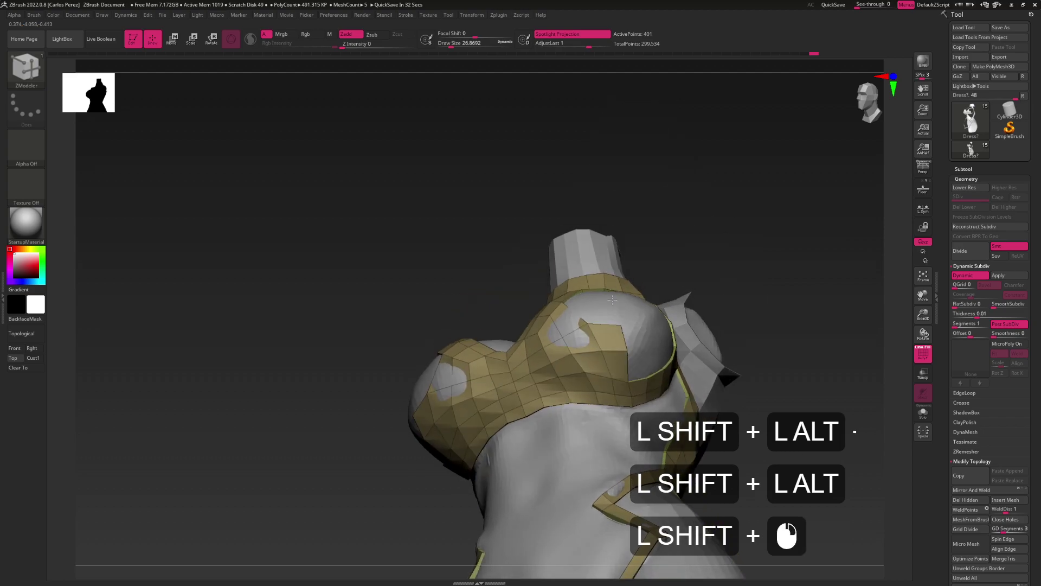
shift+click(596, 352)
shift+click(611, 370)
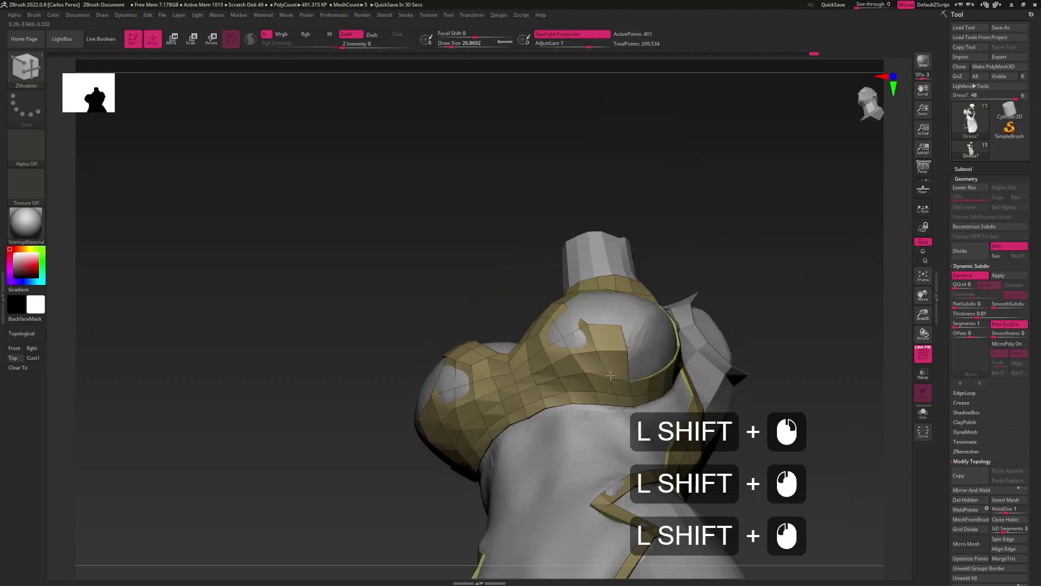
shift+drag(609, 374, 618, 327)
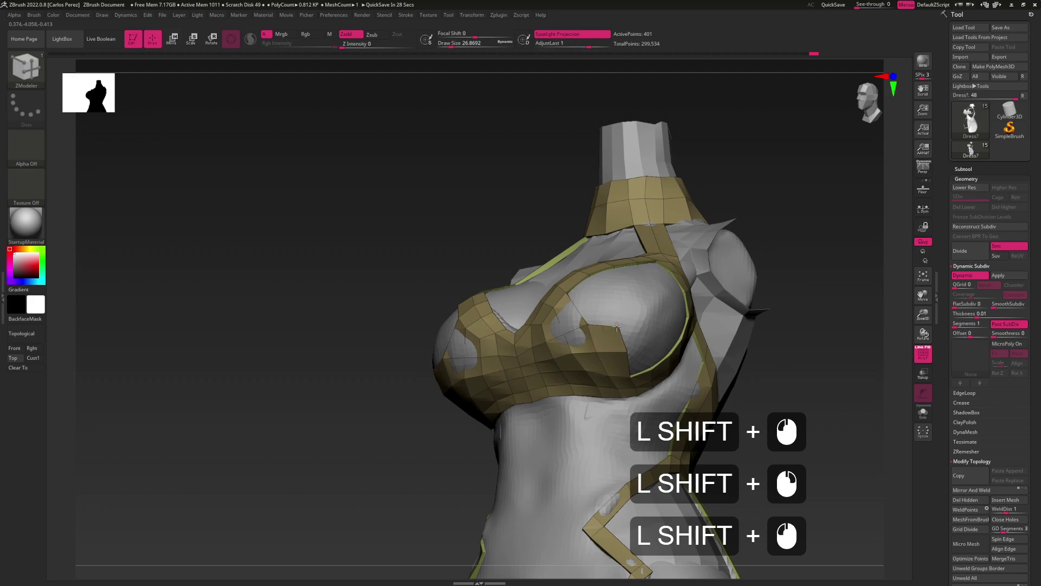
mouse_move(615, 343)
shift+mouse_down()
mouse_move(614, 332)
mouse_move(603, 352)
shift+mouse_up()
shift+click(598, 354)
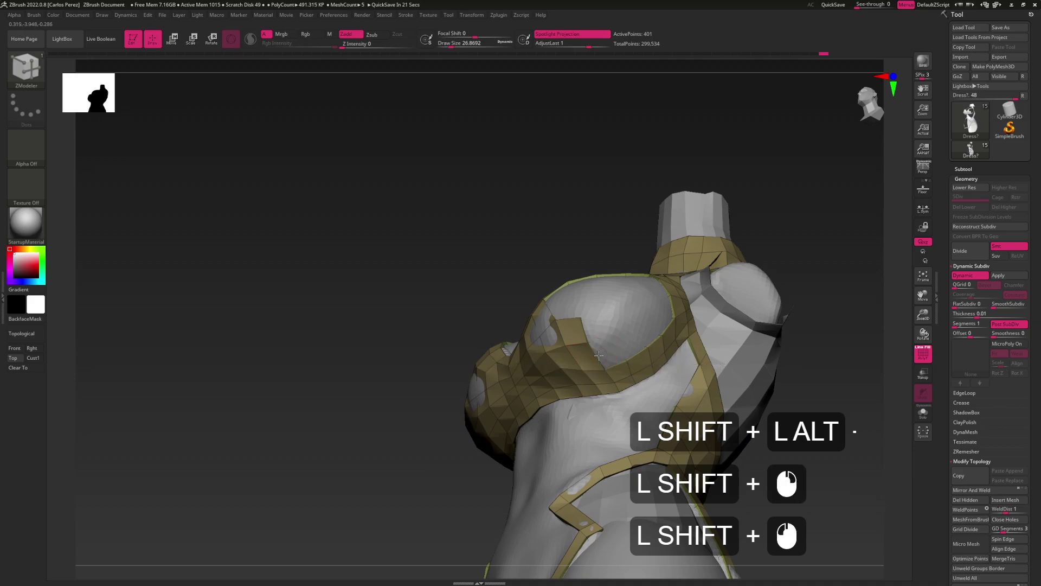
mouse_move(619, 348)
shift+mouse_down()
mouse_move(632, 333)
mouse_move(619, 302)
mouse_move(563, 328)
shift+mouse_up()
key(ctrl+shift)
shift+click(628, 349)
key(ctrl+shift)
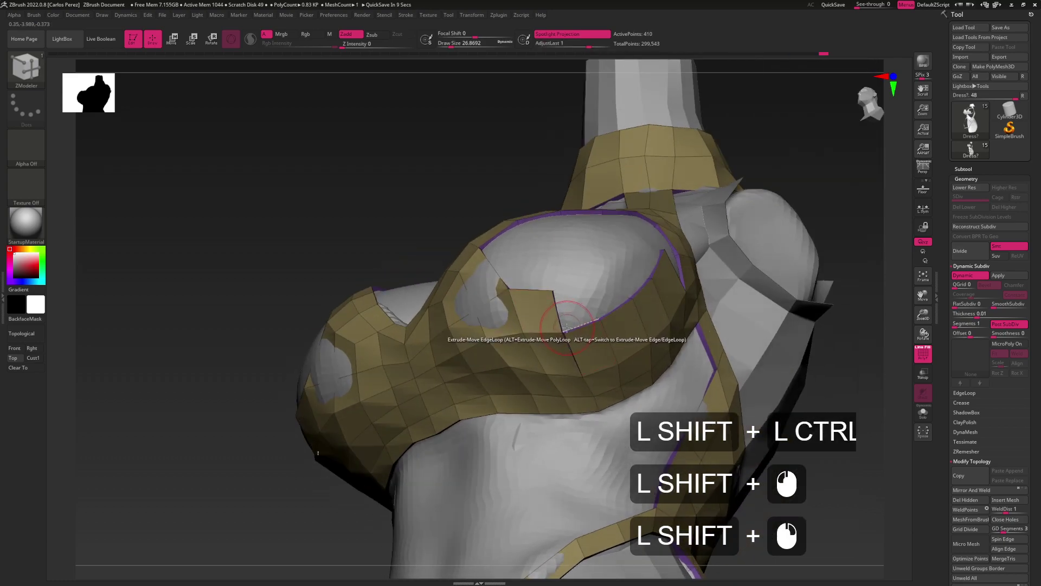
Stitch the cup flap points together and join the flap corner to the strap
key(shift+space)
click(600, 347)
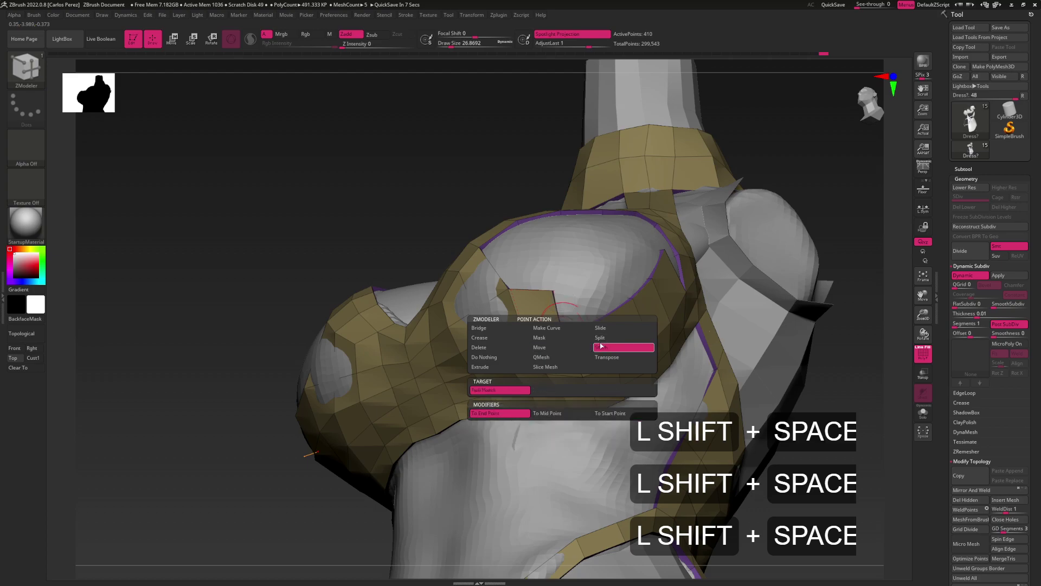
shift+click(561, 335)
shift+click(561, 336)
shift+drag(561, 335, 577, 306)
shift+click(578, 306)
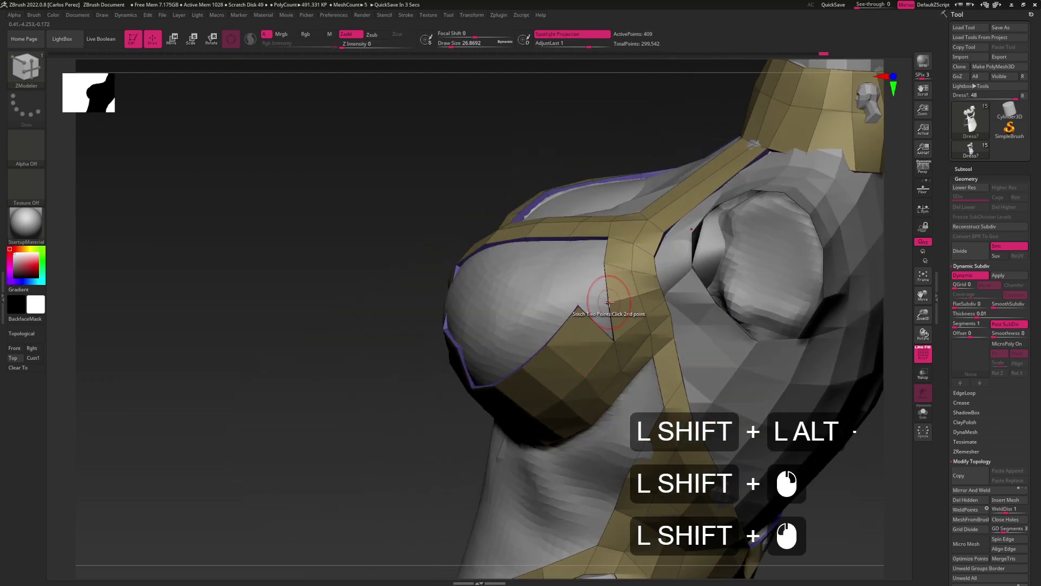
shift+click(628, 287)
Polygroup the cup polygons and adjust the chest points with Move Points By Brush Radius
shift+drag(550, 347, 551, 340)
key(shift+space)
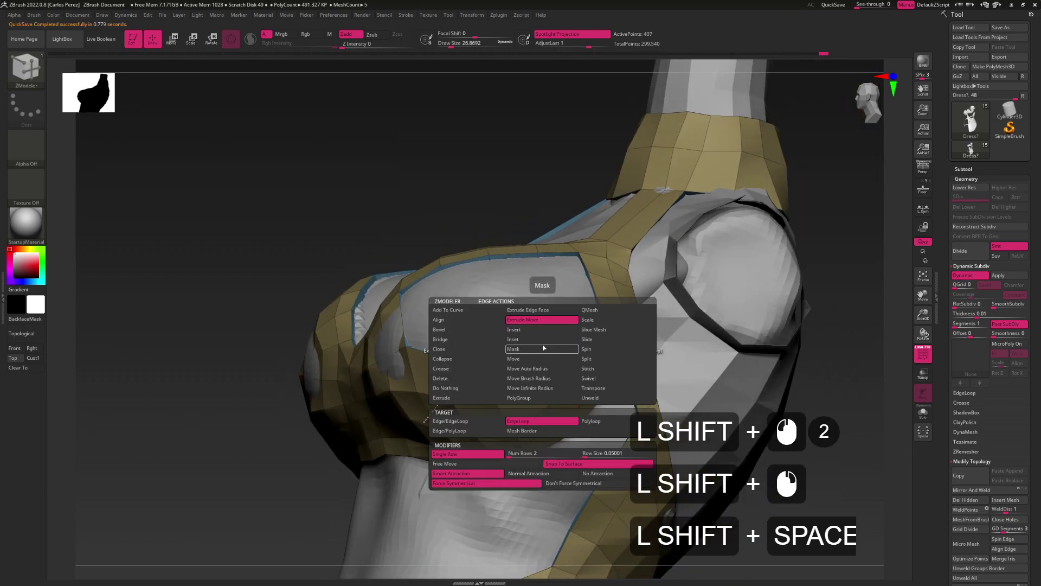
key(shift+space)
key(shift+space)
click(535, 360)
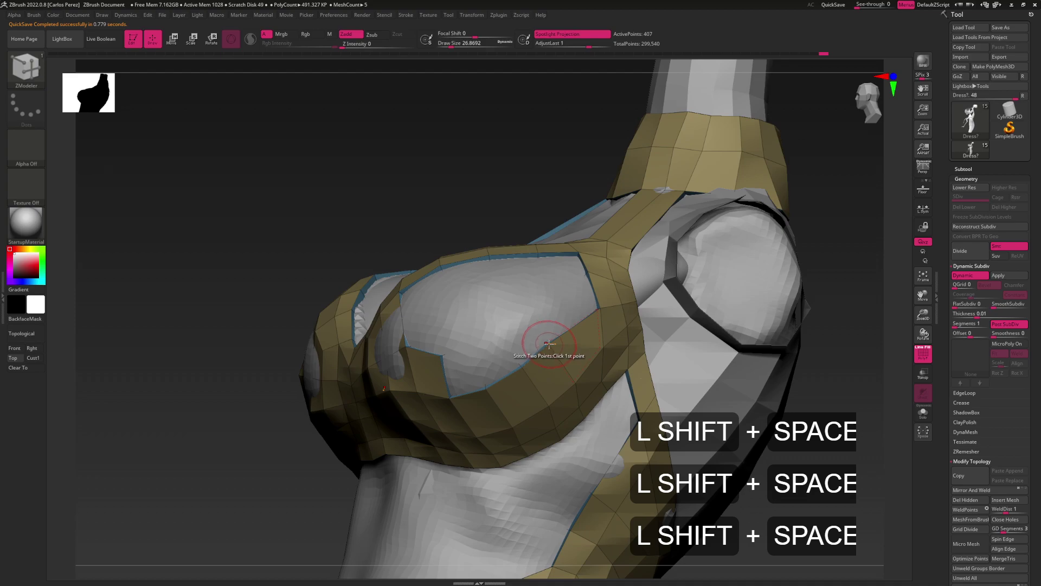
key(shift+space)
click(545, 346)
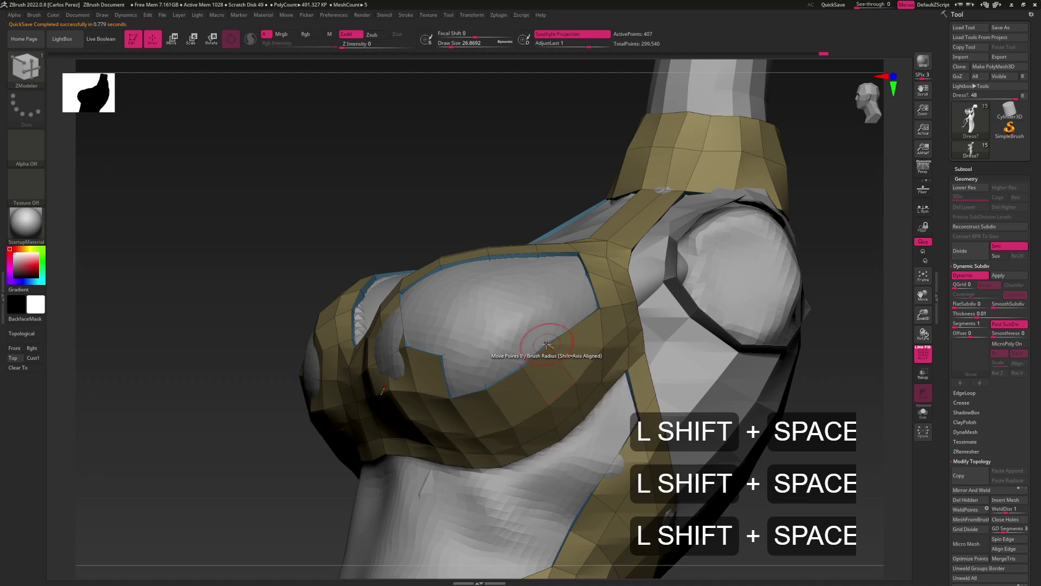
alt+right_drag(547, 343, 595, 330)
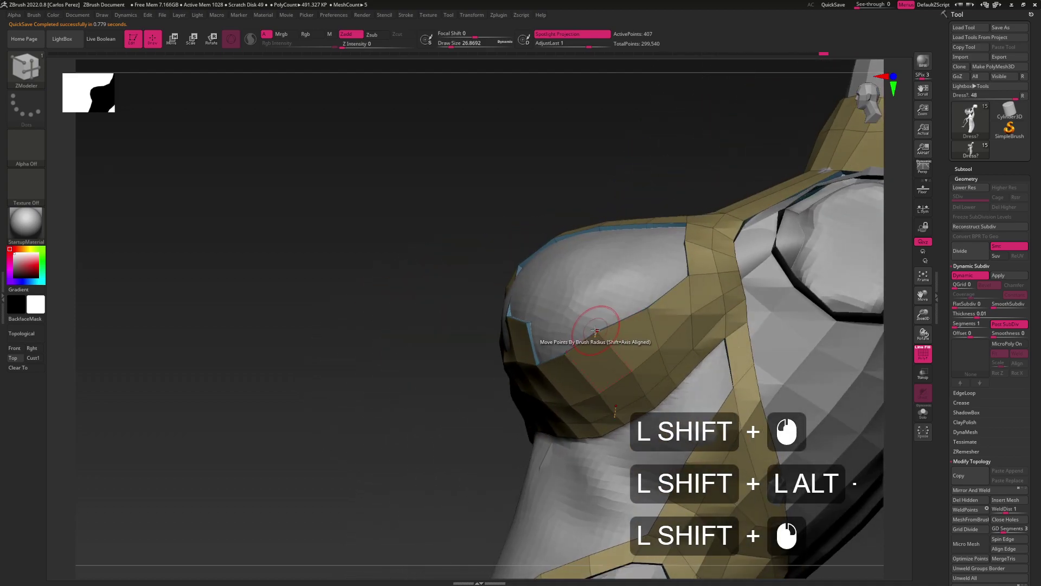
shift+drag(596, 329, 611, 337)
alt+right_drag(606, 335, 626, 296)
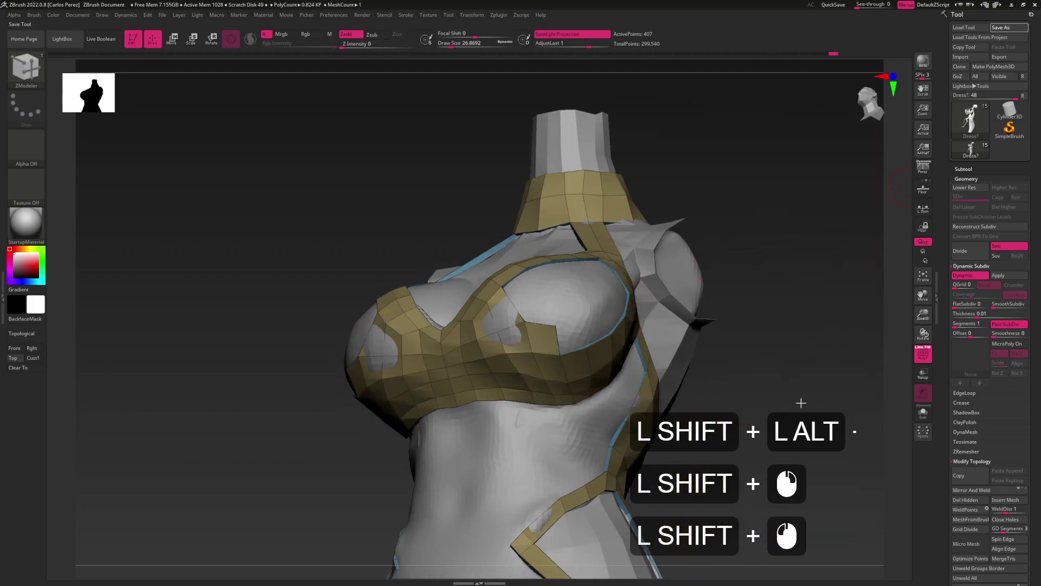
shift+click(536, 290)
alt+shift+right_drag(531, 291, 605, 337)
Extrude-Move short edges to extend the gold strip further up the cup
key(shift+space)
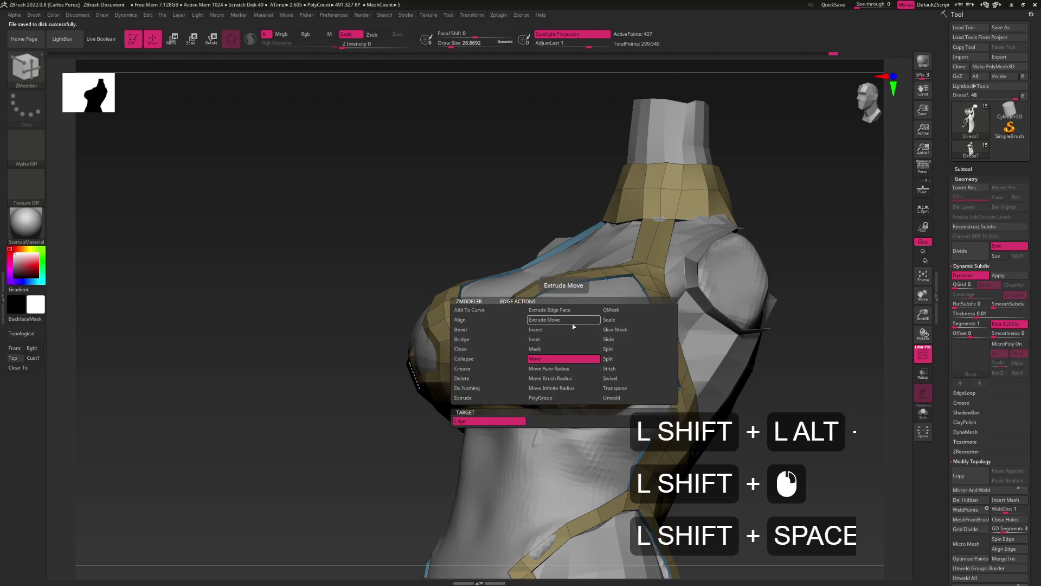
click(573, 323)
shift+drag(586, 361, 595, 350)
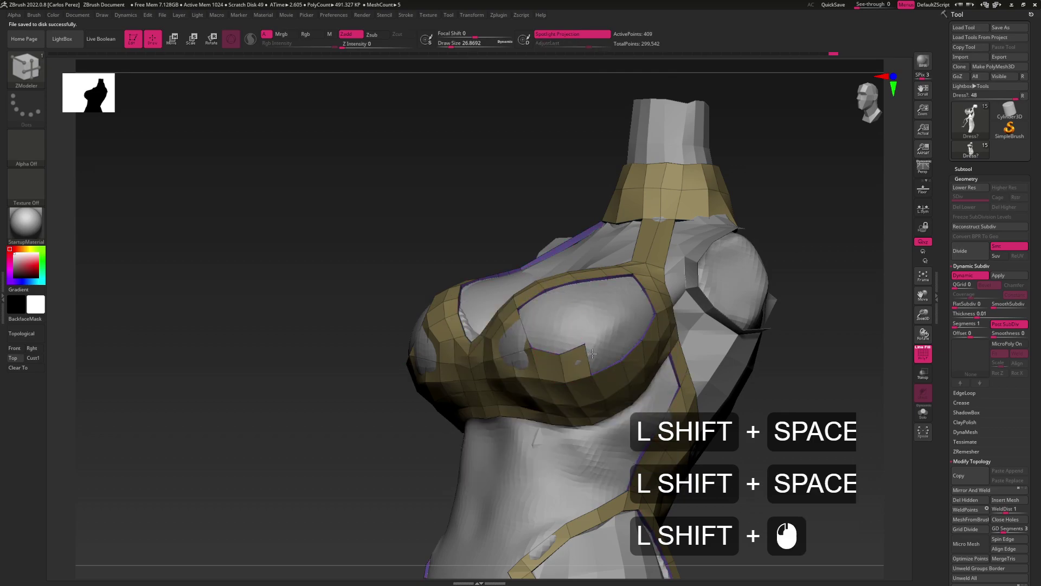
shift+right_drag(592, 354, 592, 354)
shift+click(592, 353)
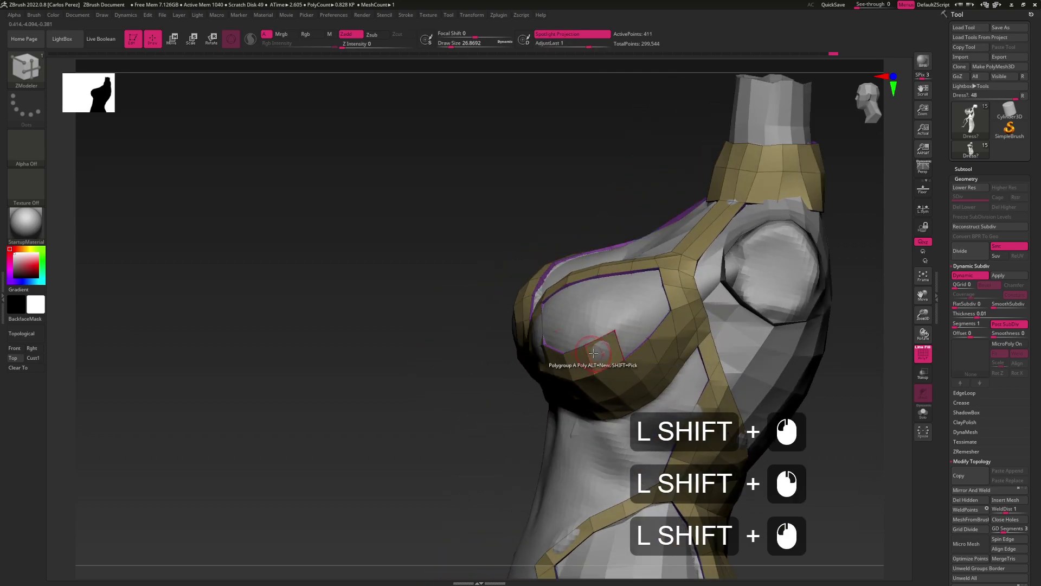
shift+drag(595, 351, 627, 337)
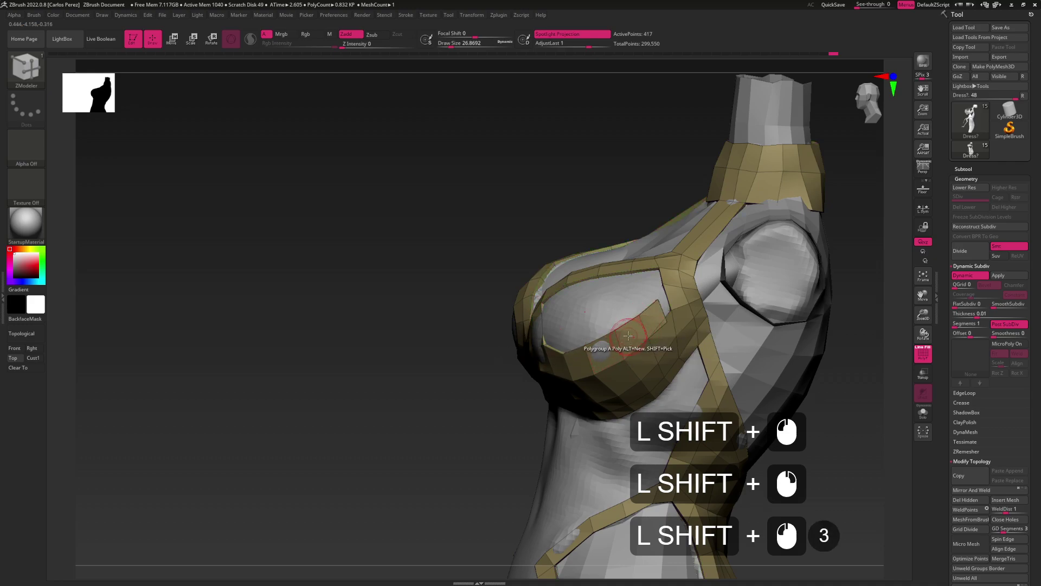
shift+right_drag(628, 337, 651, 345)
Stitch the loose strip point onto its neighbour on the cup rim
key(shift+space)
key(shift+space)
key(shift+space)
shift+click(651, 345)
key(shift+ctrl)
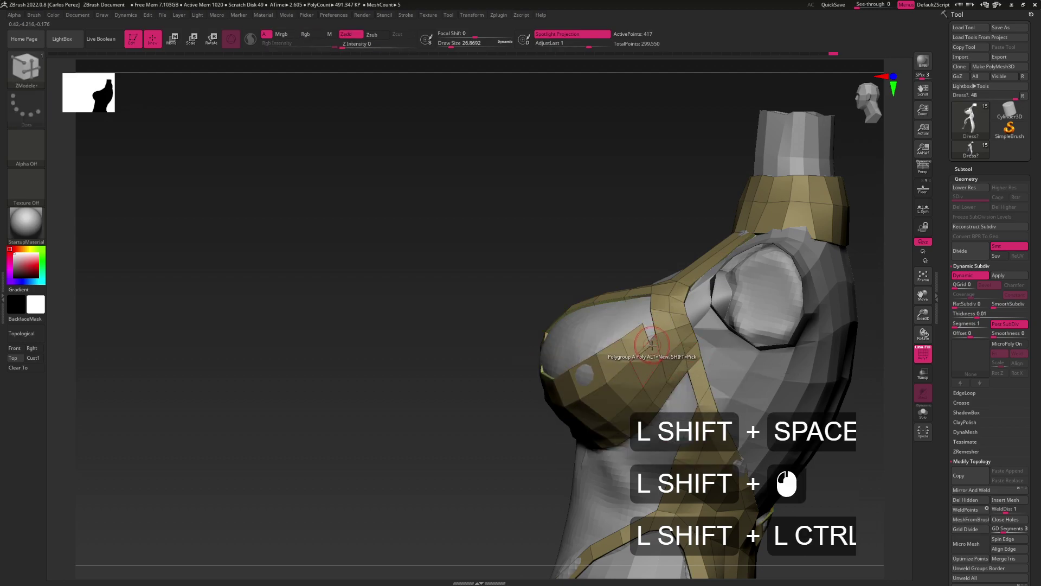
shift+click(649, 345)
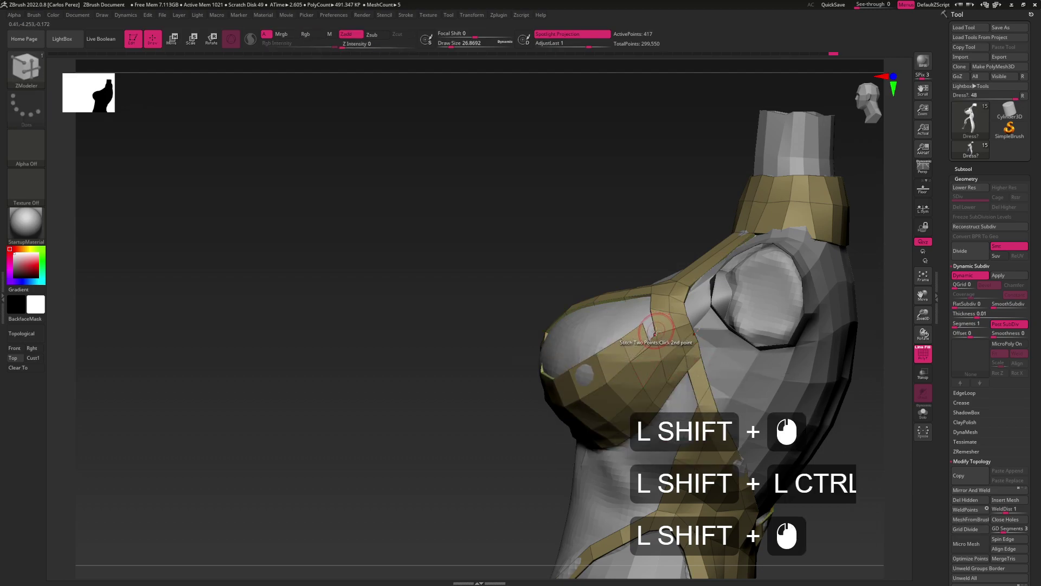
shift+drag(634, 338, 608, 358)
alt+shift+drag(635, 311, 612, 368)
shift+click(666, 327)
shift+click(666, 314)
key(shift+space)
shift+drag(651, 325, 616, 366)
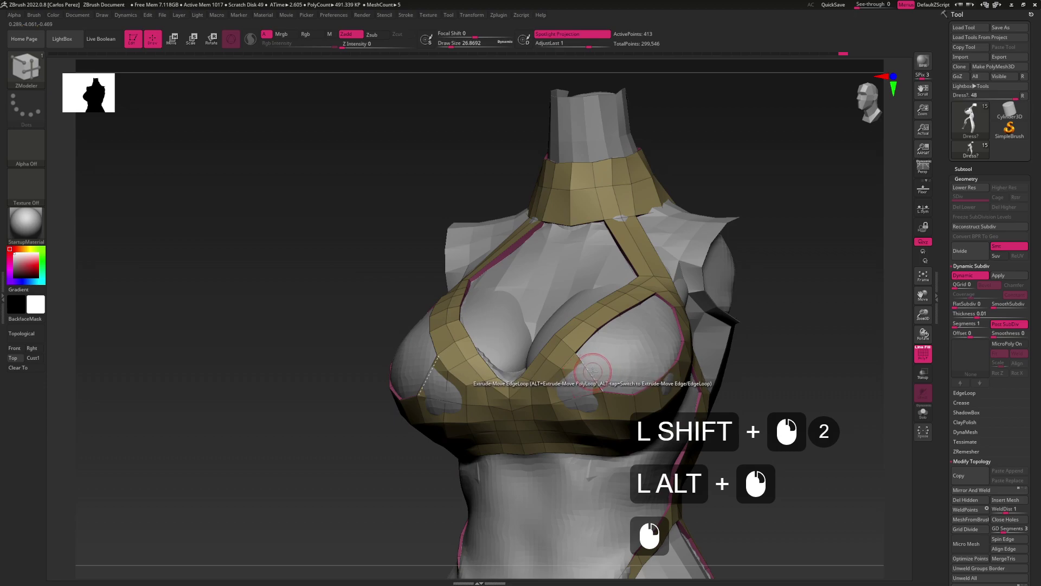
Draw outline points on the cup and fill them with a new polygon patch
click(592, 372)
key(space)
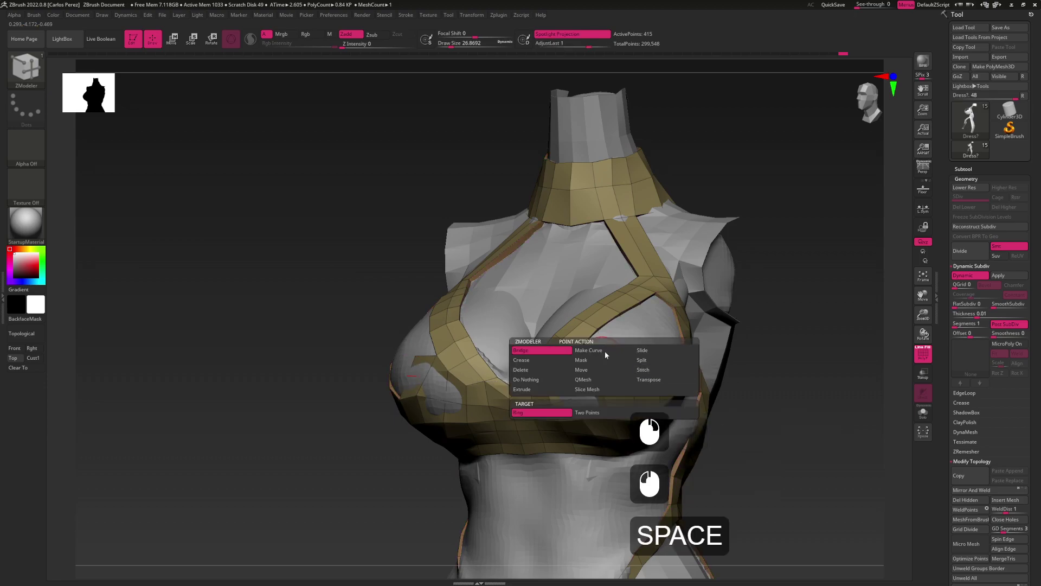
click(605, 351)
click(605, 351)
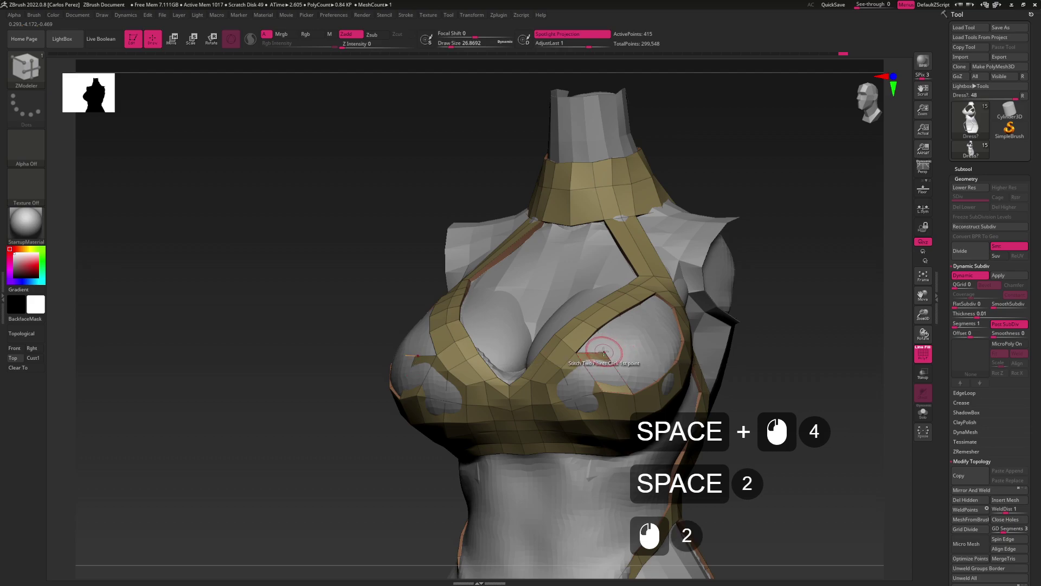
Pull the nearby strip points down by brush radius so the strip follows the bust
key(space)
click(609, 355)
mouse_move(604, 354)
mouse_down()
mouse_move(634, 366)
mouse_move(613, 347)
mouse_move(628, 314)
mouse_up()
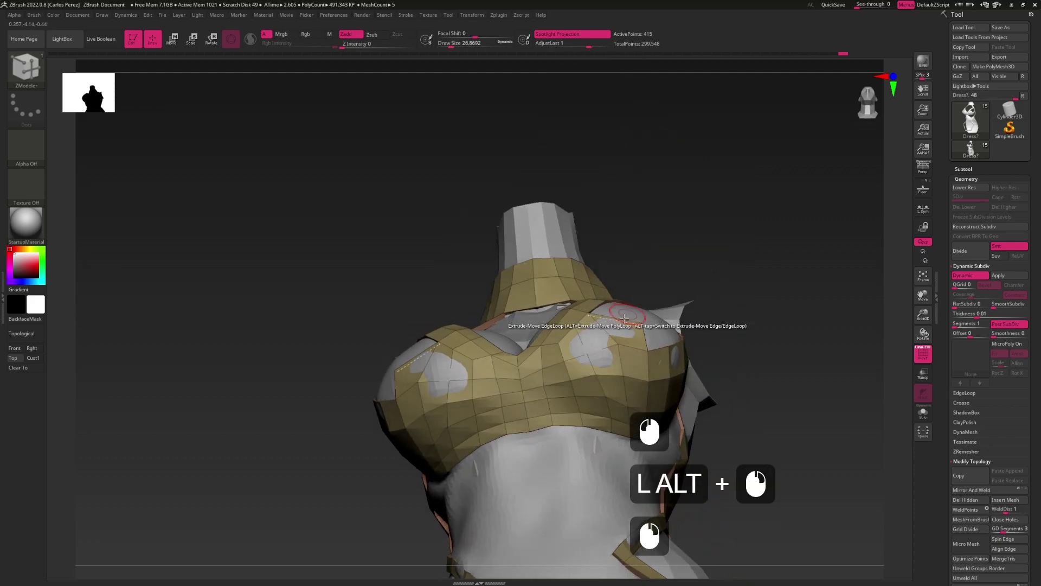
click(616, 345)
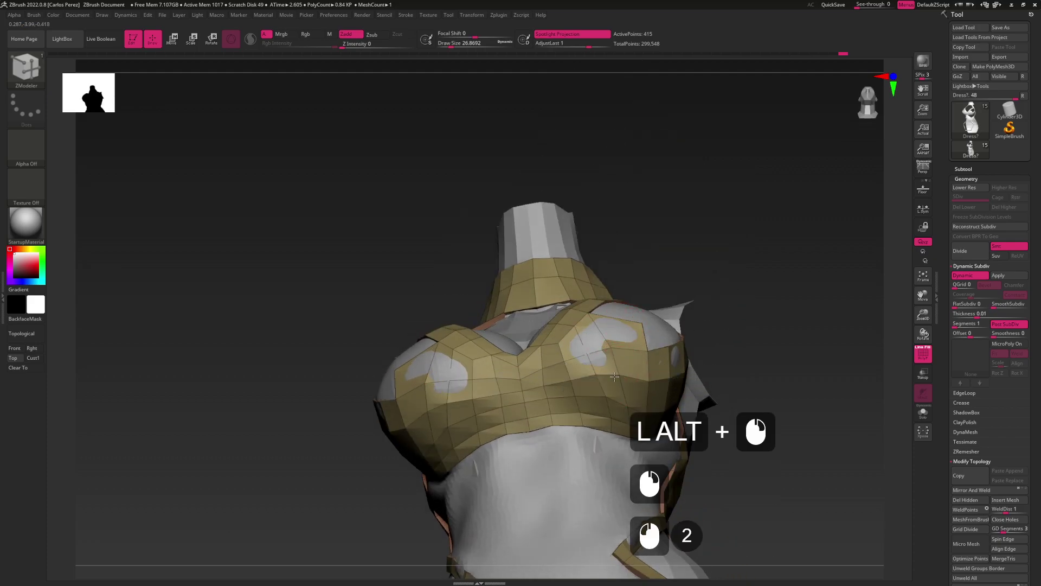
drag(619, 370, 637, 353)
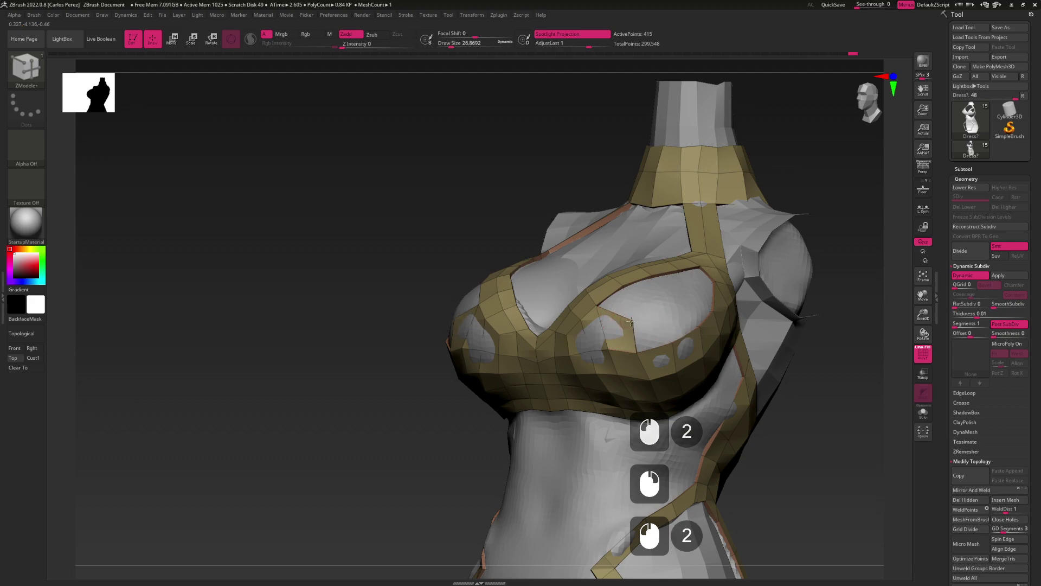
shift+drag(628, 321, 607, 312)
click(606, 310)
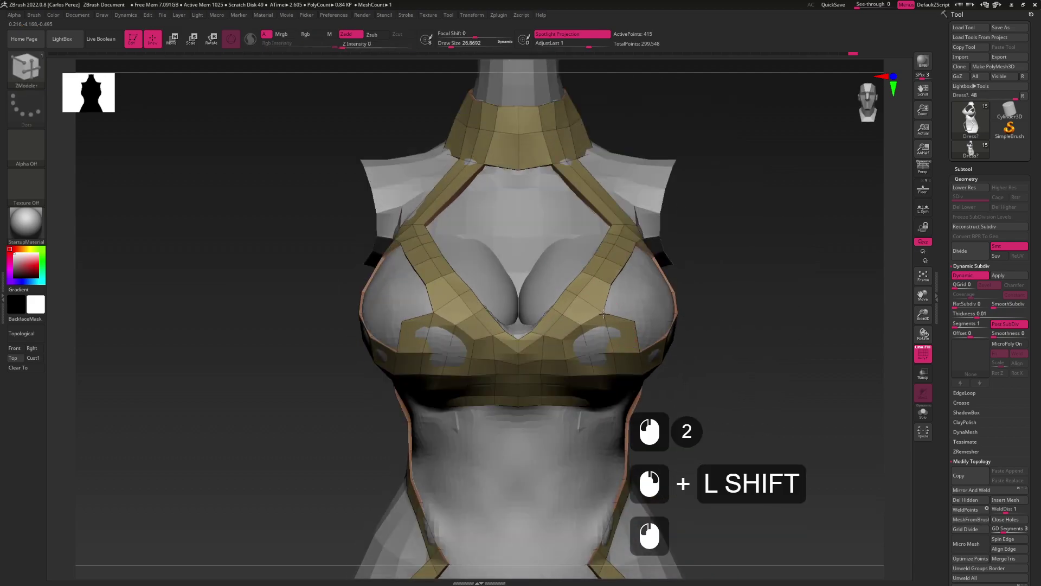
click(609, 285)
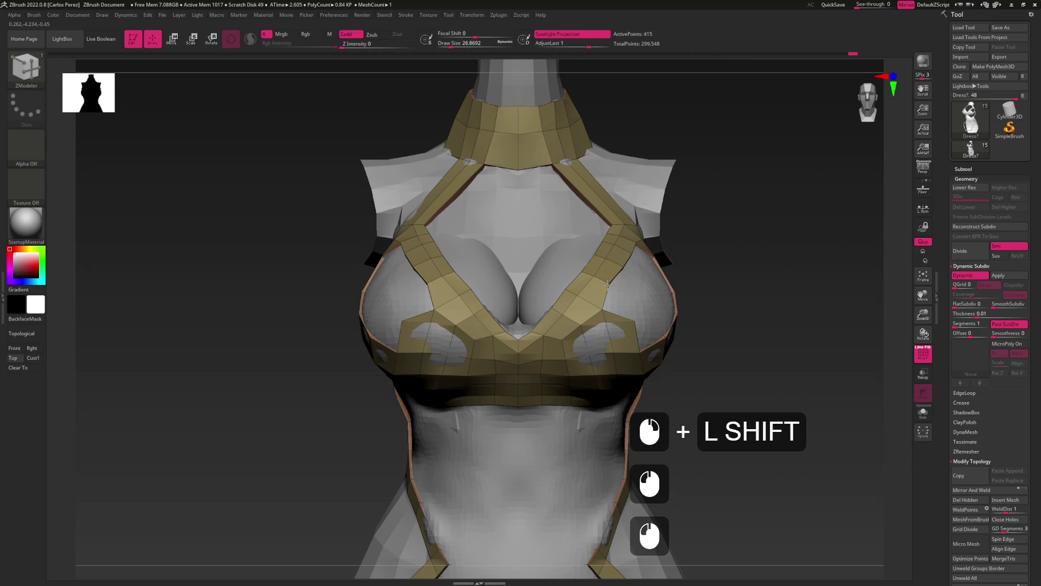
drag(607, 284, 622, 304)
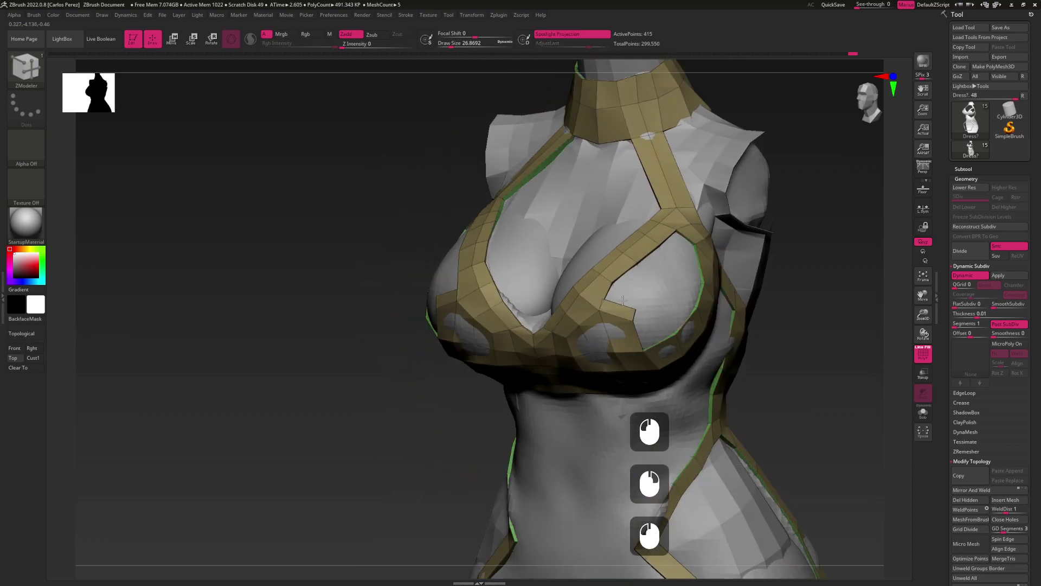
drag(628, 289, 619, 336)
Undo a stray edge-loop extrude on the strip and re-extrude edges with Alt
click(619, 337)
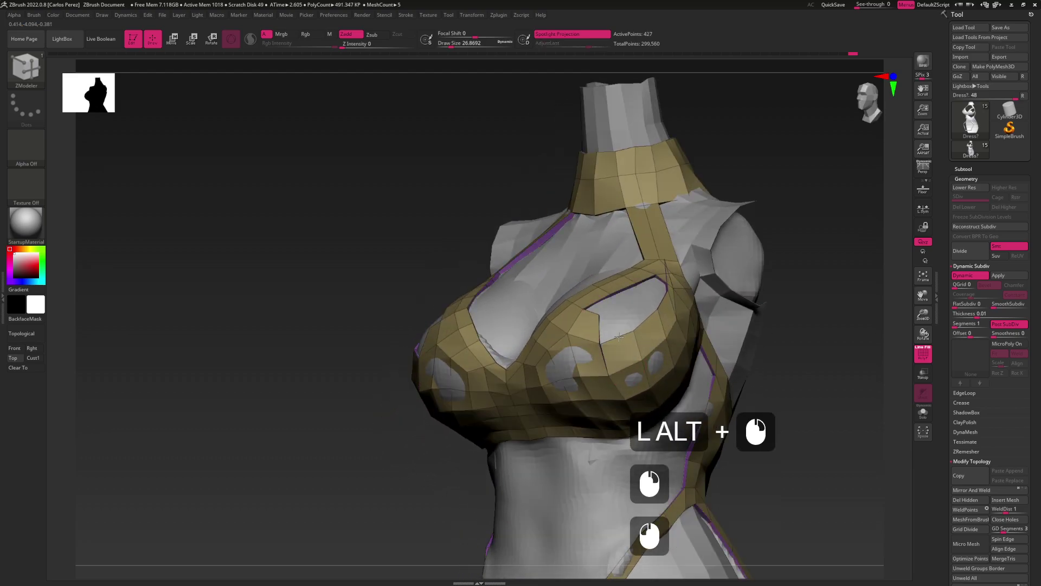
key(ctrl+z)
key(alt)
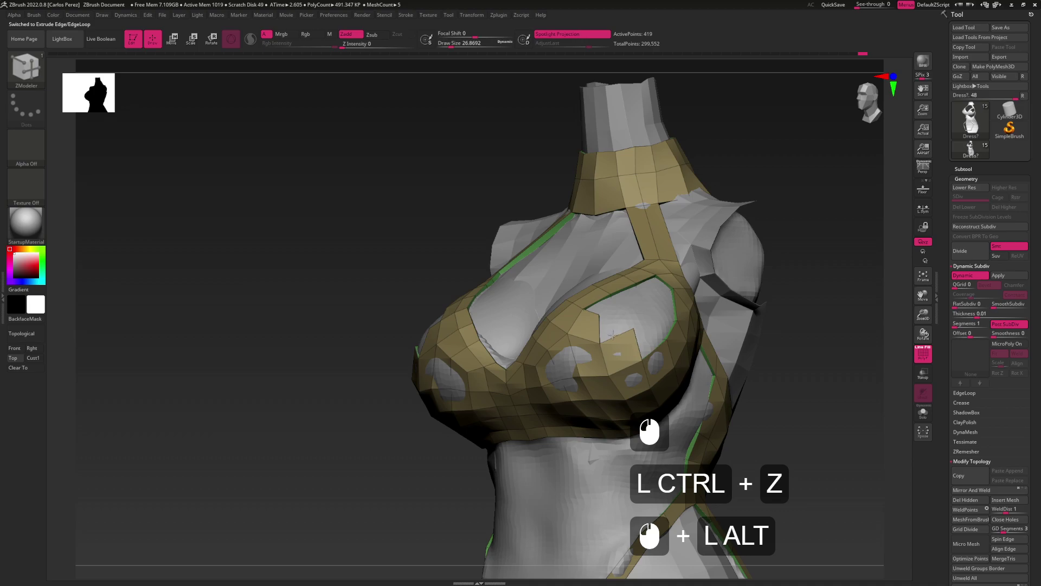
click(633, 346)
alt+drag(635, 346, 614, 332)
click(589, 314)
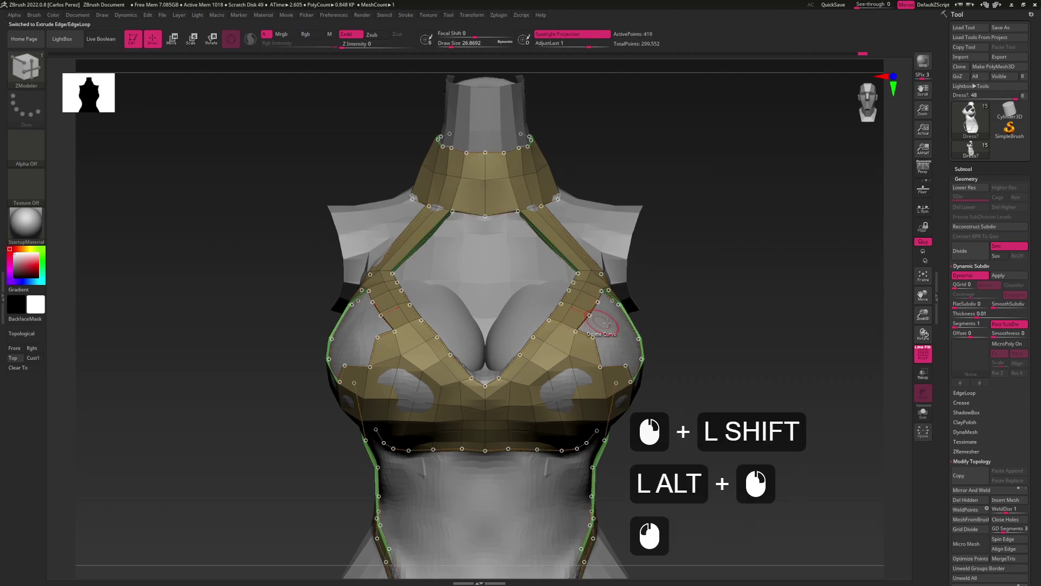
Place outline points along the strap edges, then undo them
click(603, 322)
click(596, 320)
key(ctrl+z)
key(ctrl+z)
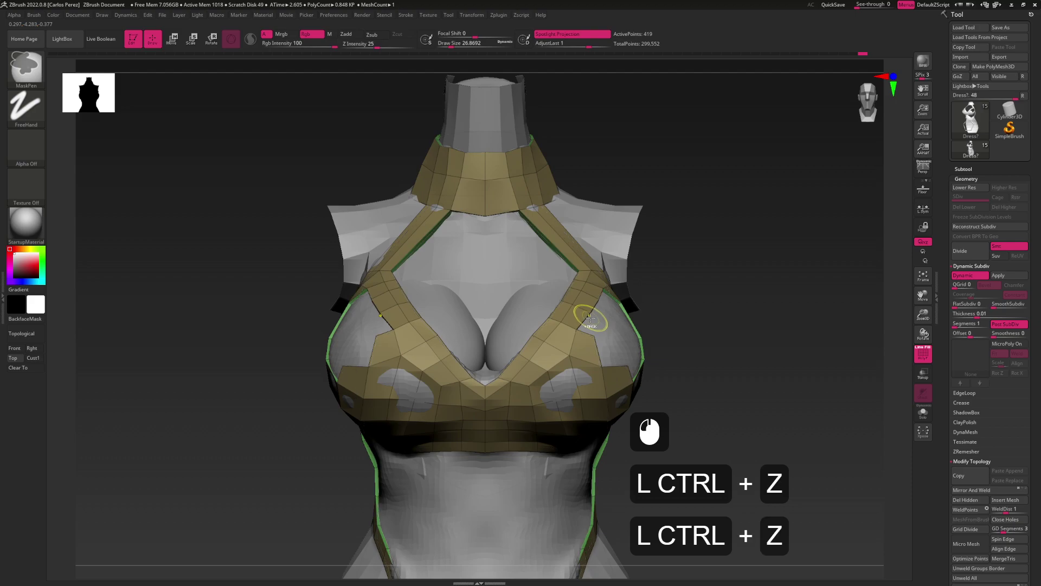
key(space)
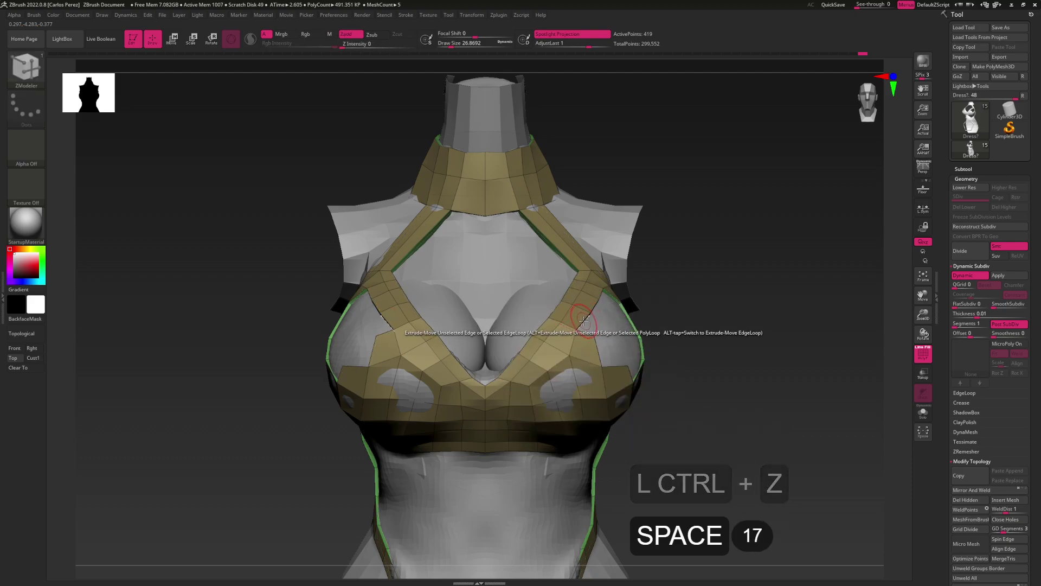
drag(583, 320, 577, 341)
Apply a ZModeler polygon action to polygons on the cup straps
key(space)
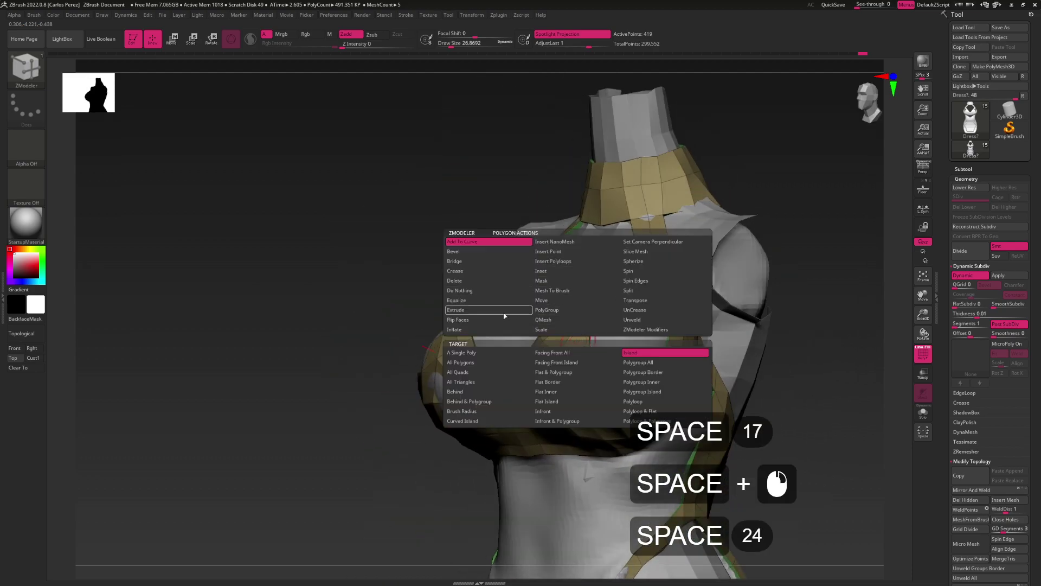
drag(786, 303, 754, 347)
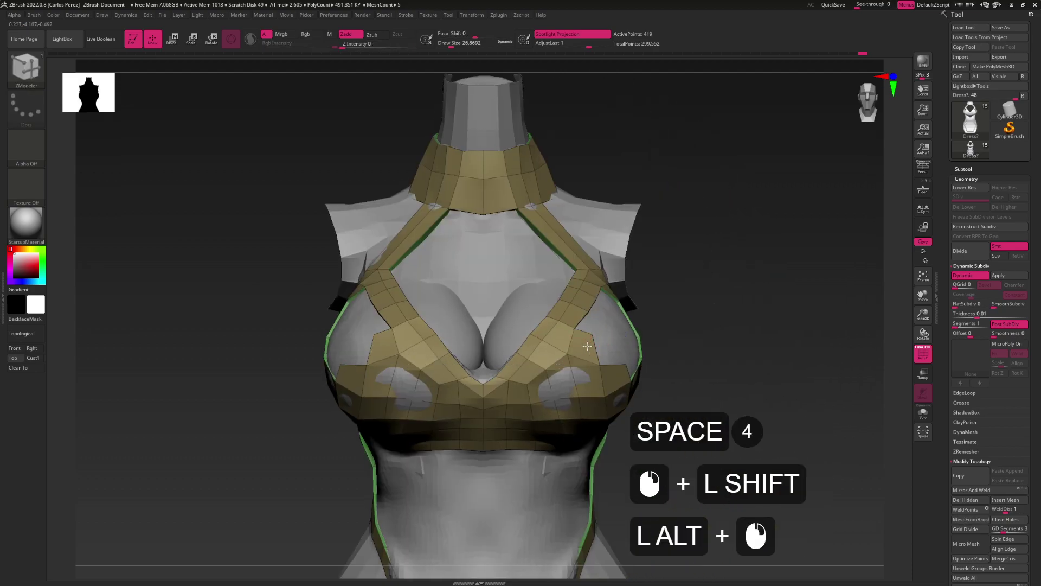
click(584, 326)
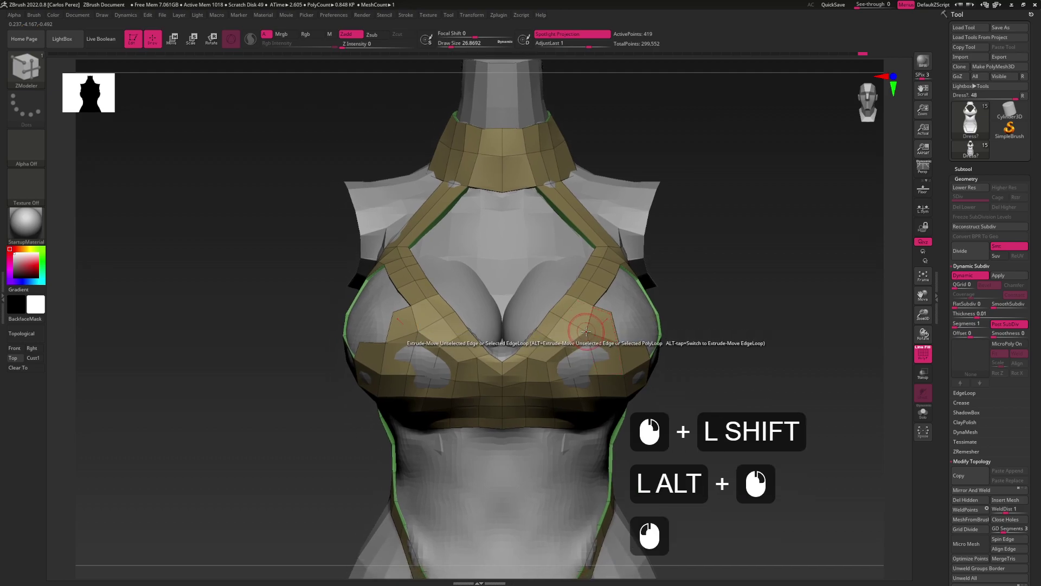
mouse_move(586, 331)
mouse_down()
mouse_move(598, 346)
mouse_move(584, 325)
mouse_up()
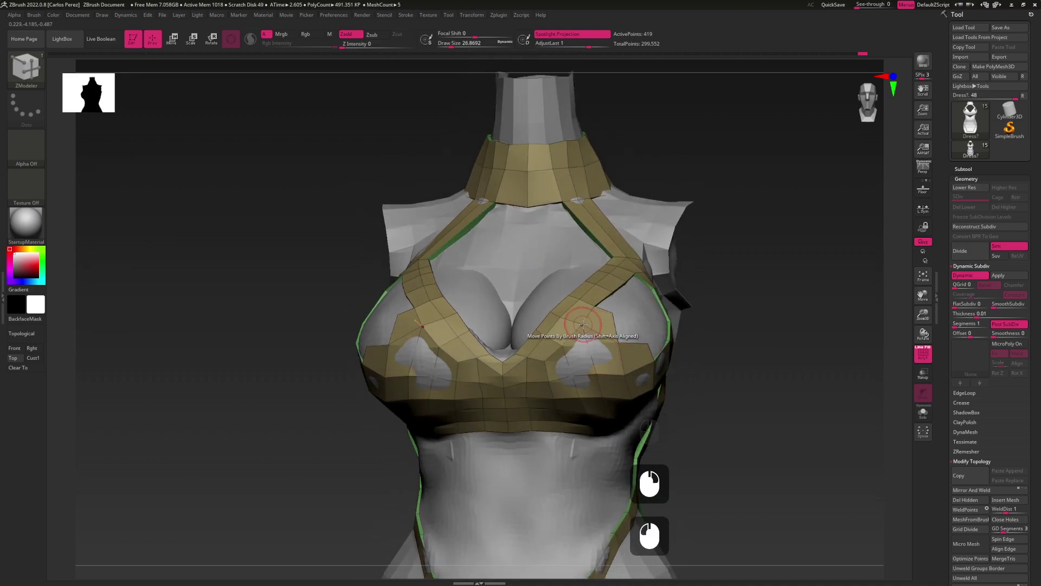
double_click(581, 322)
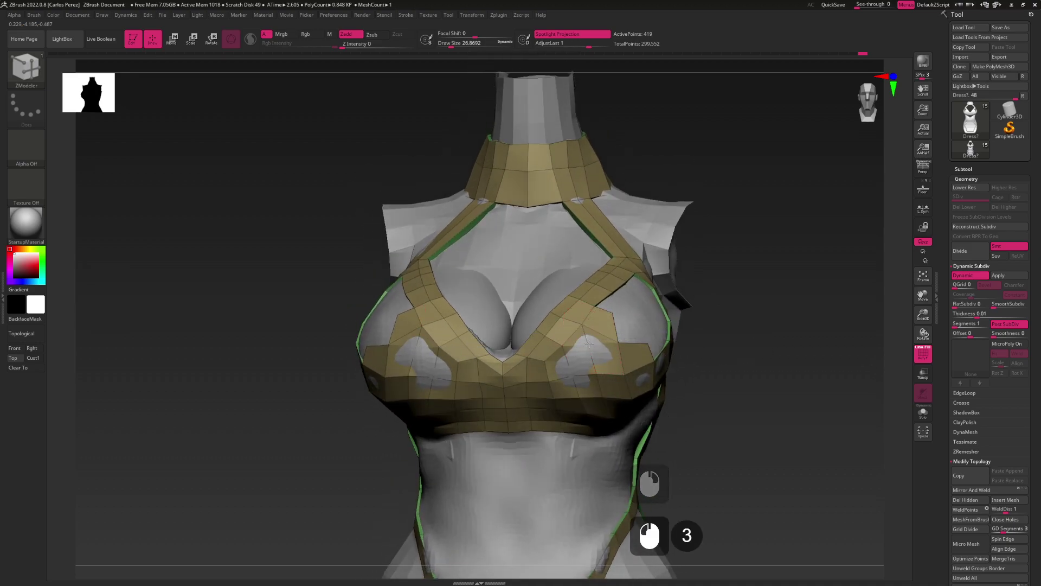
click(585, 335)
drag(588, 340, 583, 328)
click(583, 328)
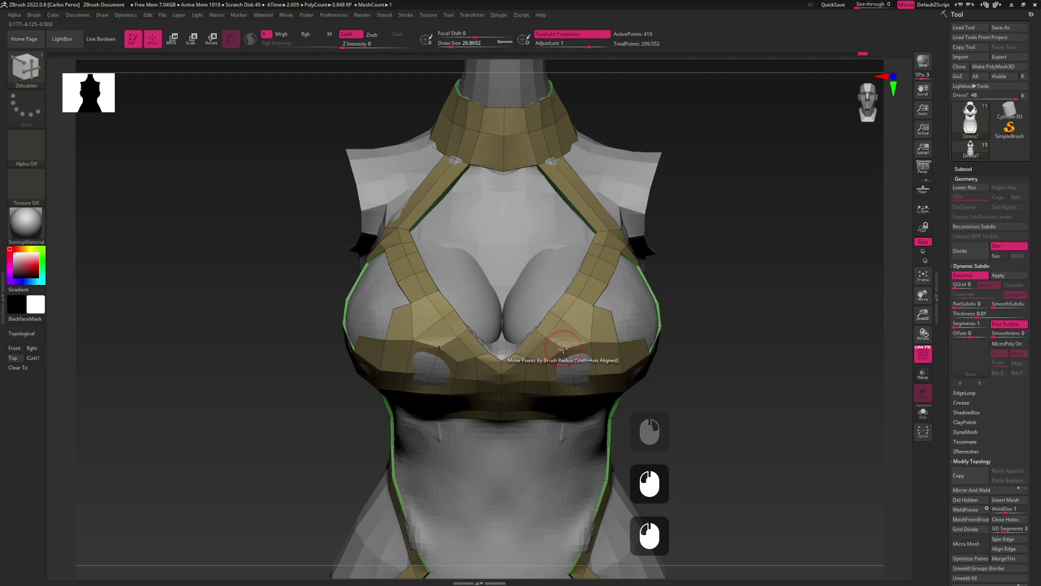
Delete a lower cup polygon to open a hole and nudge points along the cup strap
click(567, 353)
click(564, 349)
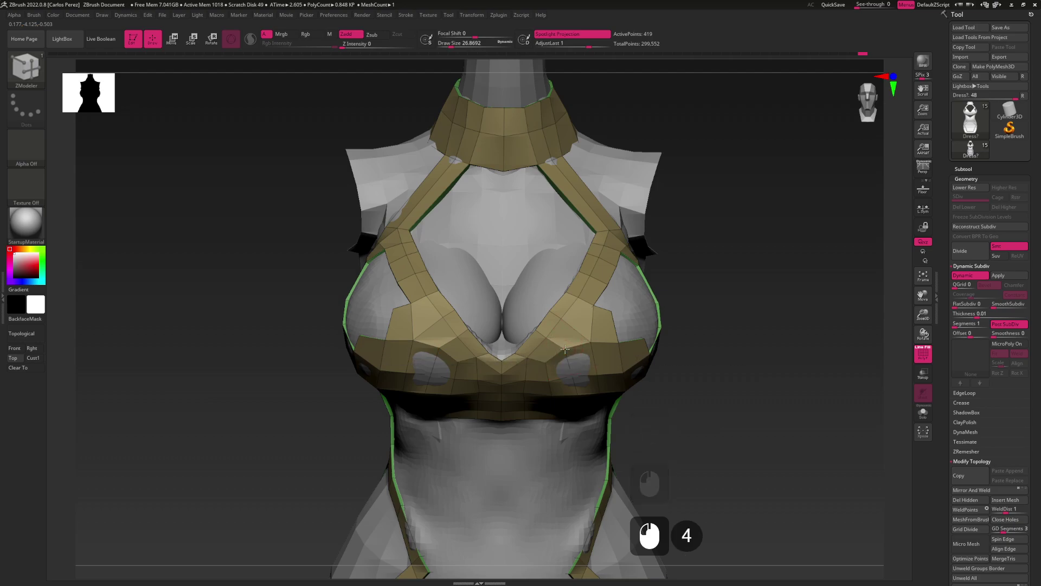
mouse_move(569, 354)
right_down()
mouse_move(602, 365)
mouse_move(589, 329)
right_up()
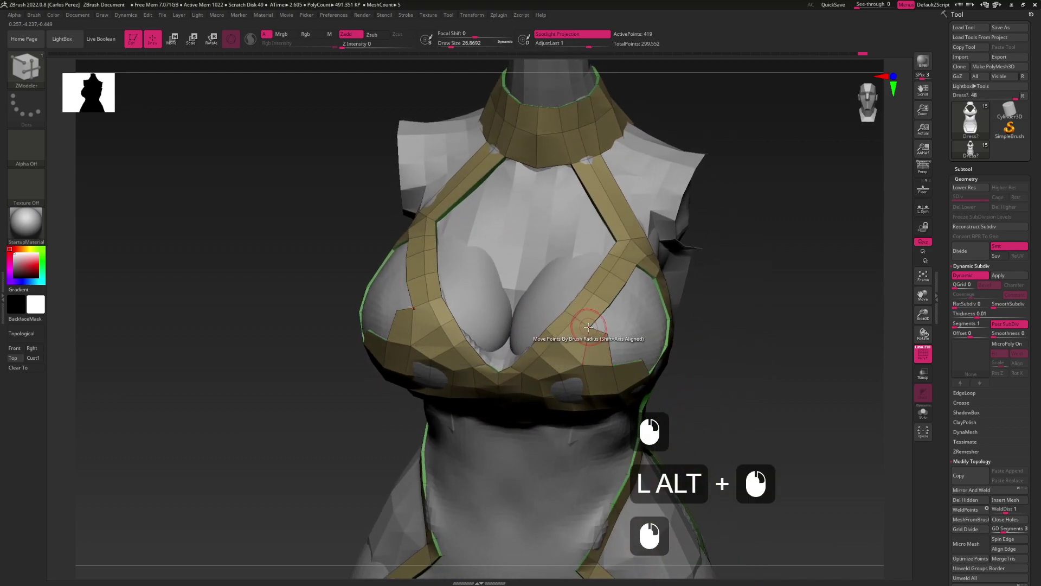
click(590, 331)
click(589, 327)
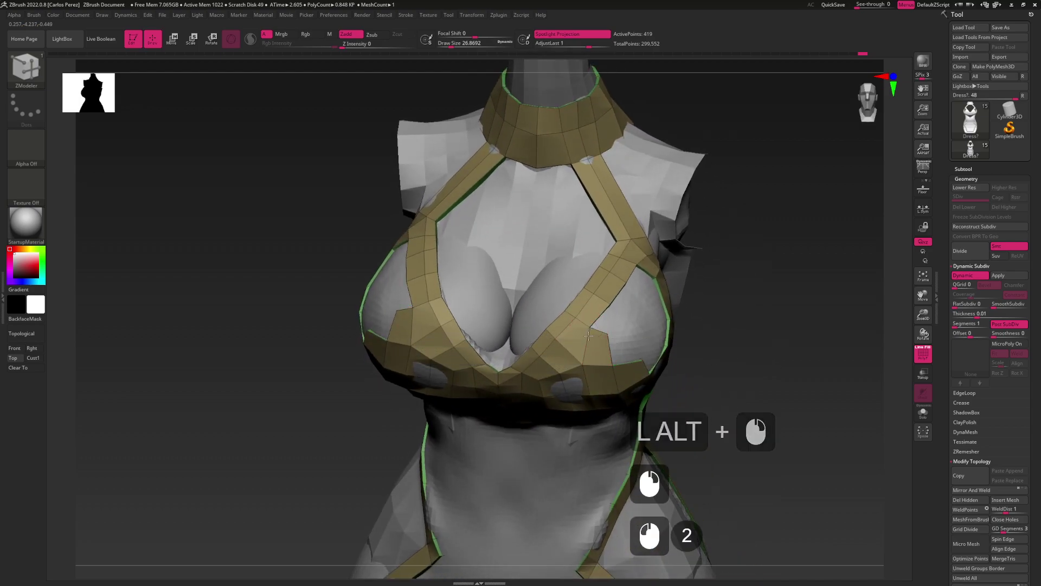
click(590, 332)
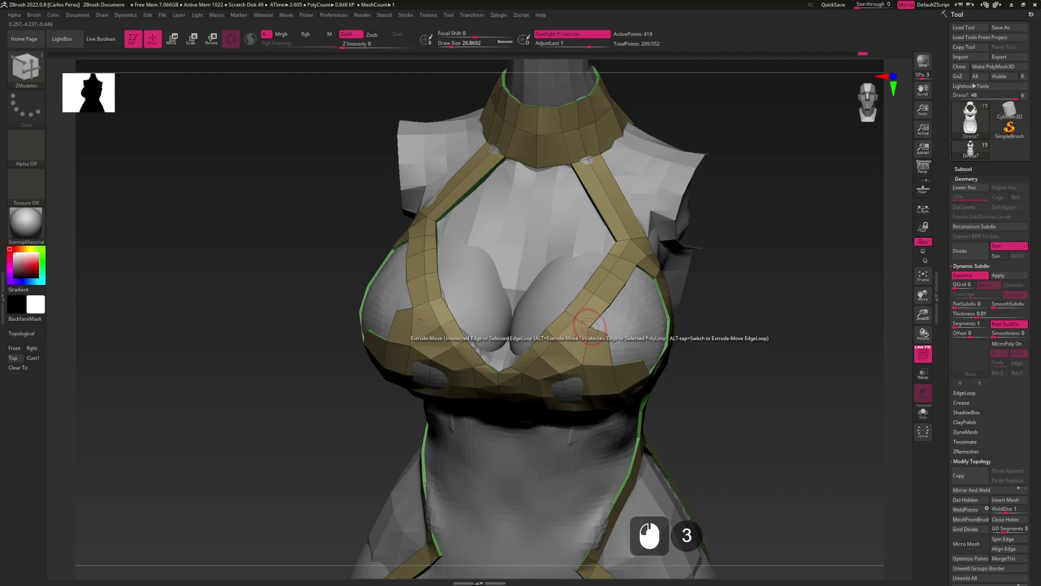
right_drag(589, 327, 623, 355)
Move the points along the bust cup's lower edge
drag(612, 360, 617, 358)
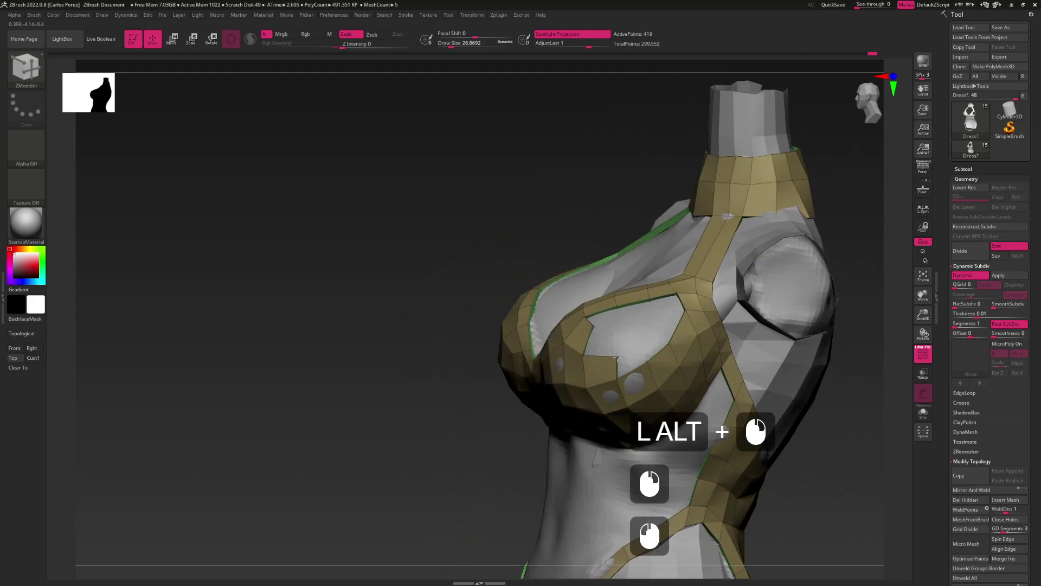
click(647, 371)
double_click(647, 362)
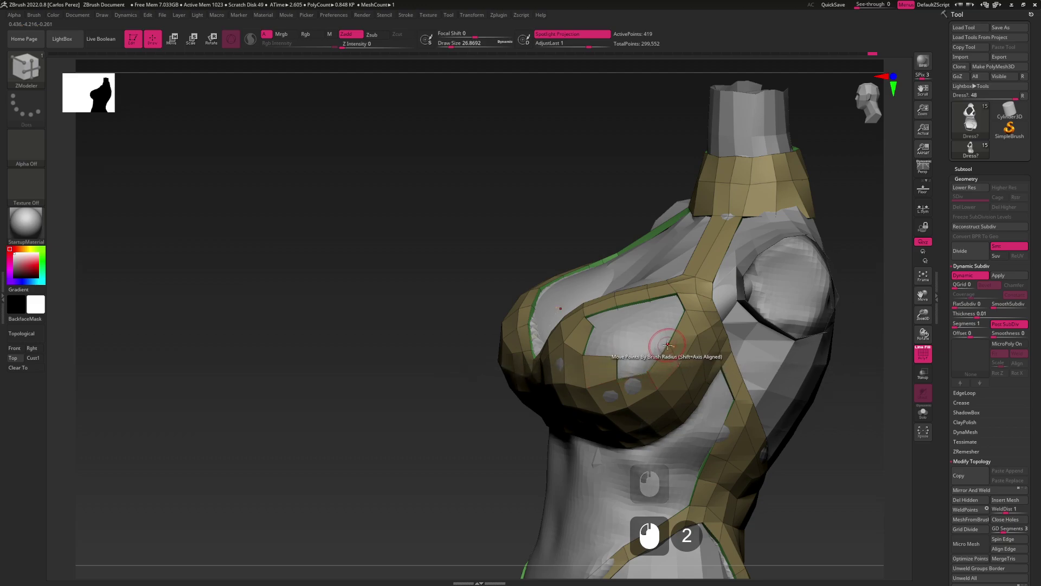
drag(646, 366, 664, 348)
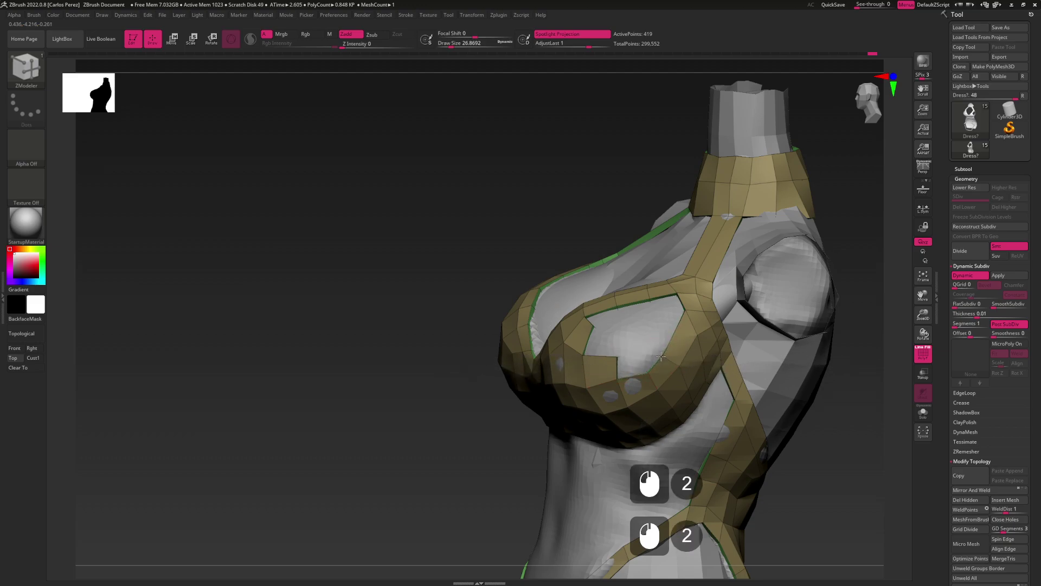
Extend the cup's top edge and stitch two pairs of cup edge points together
click(642, 360)
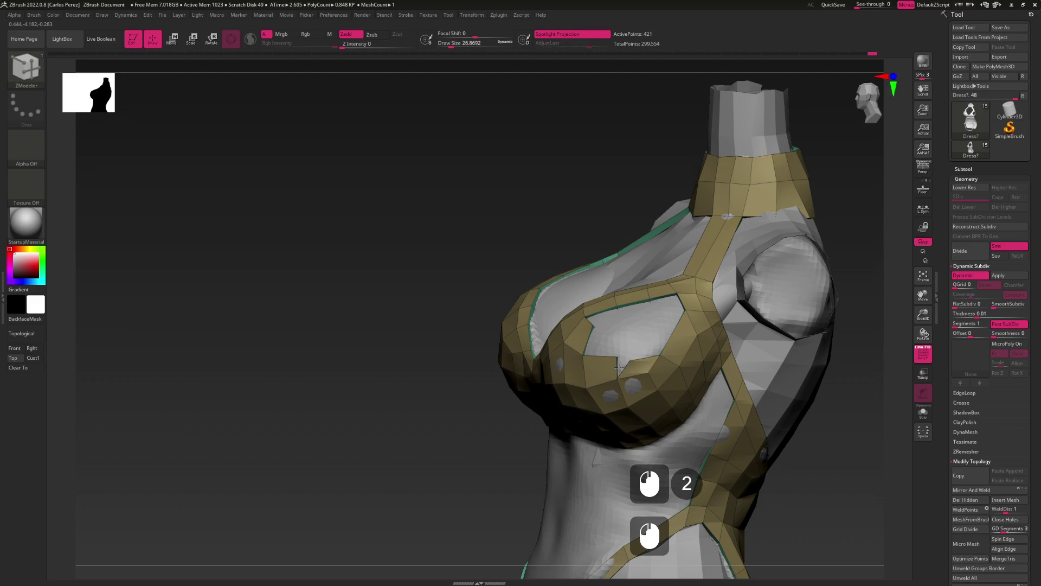
key(space)
click(671, 378)
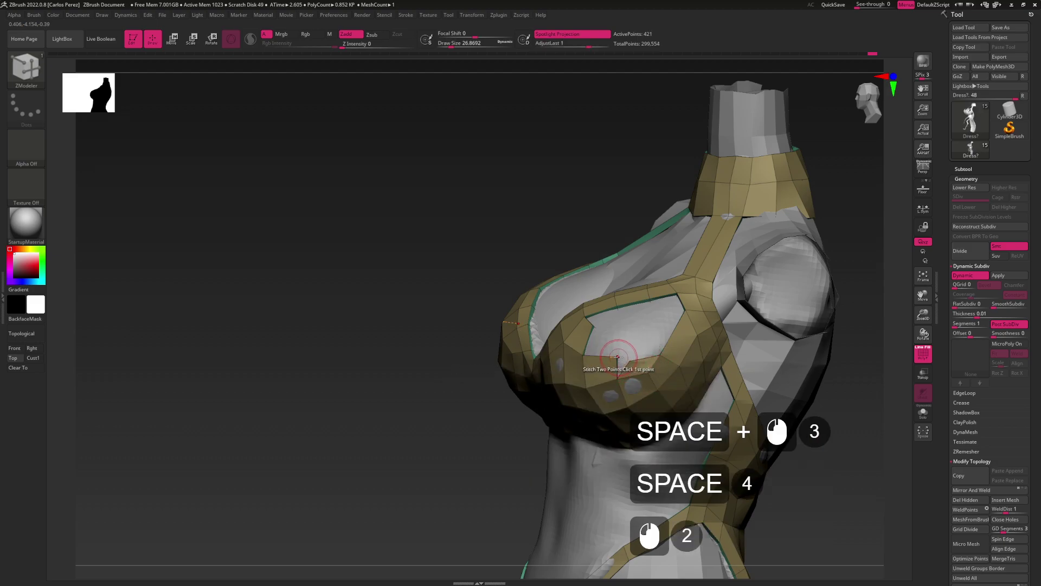
click(619, 357)
click(629, 362)
mouse_move(629, 362)
right_down()
mouse_move(575, 358)
mouse_move(628, 360)
right_up()
Extrude edges to grow the cup faces out toward the side strap
key(space)
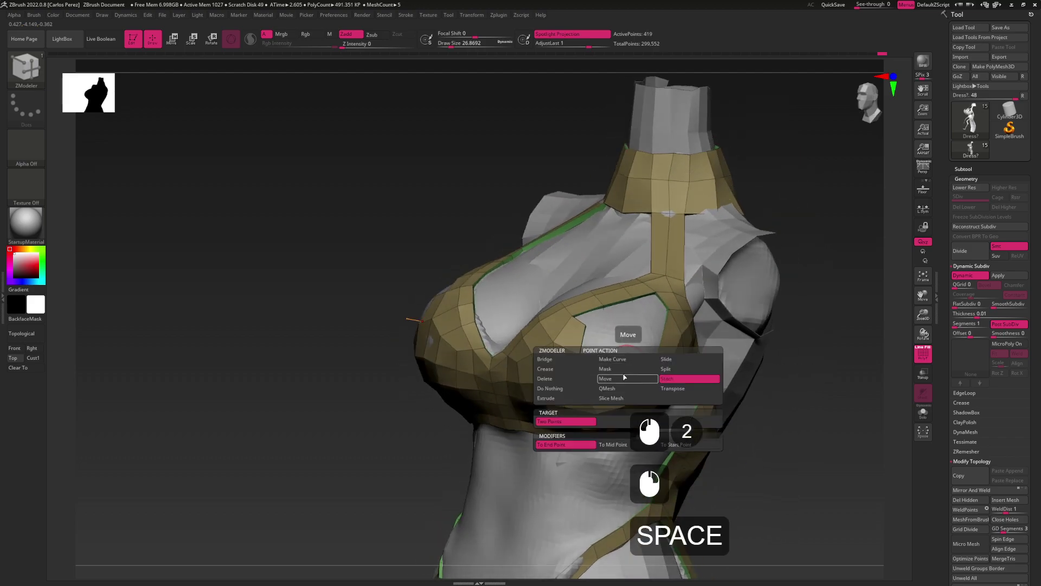
click(626, 368)
click(628, 360)
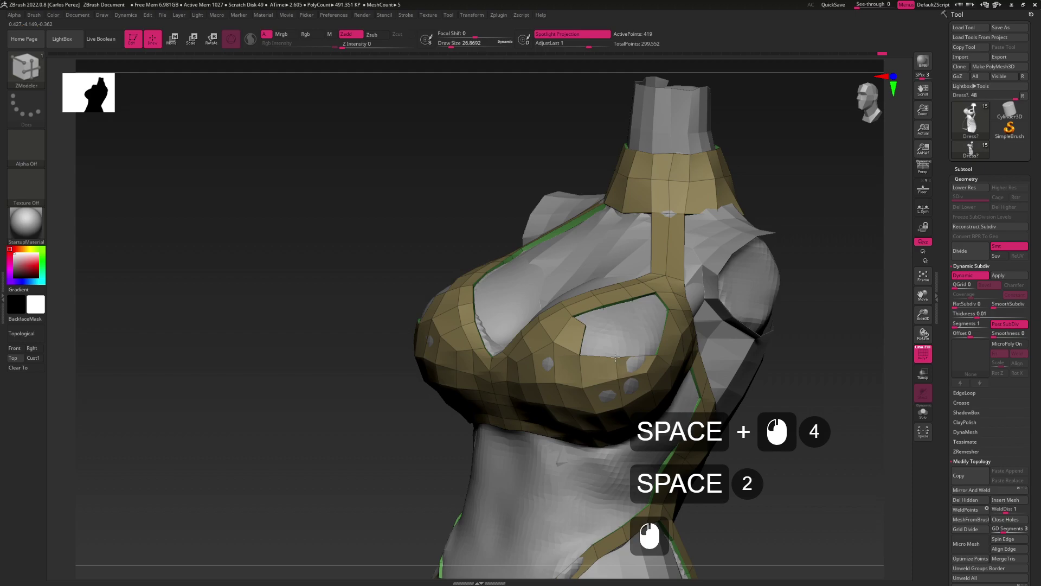
right_drag(618, 356, 697, 369)
click(646, 363)
click(695, 367)
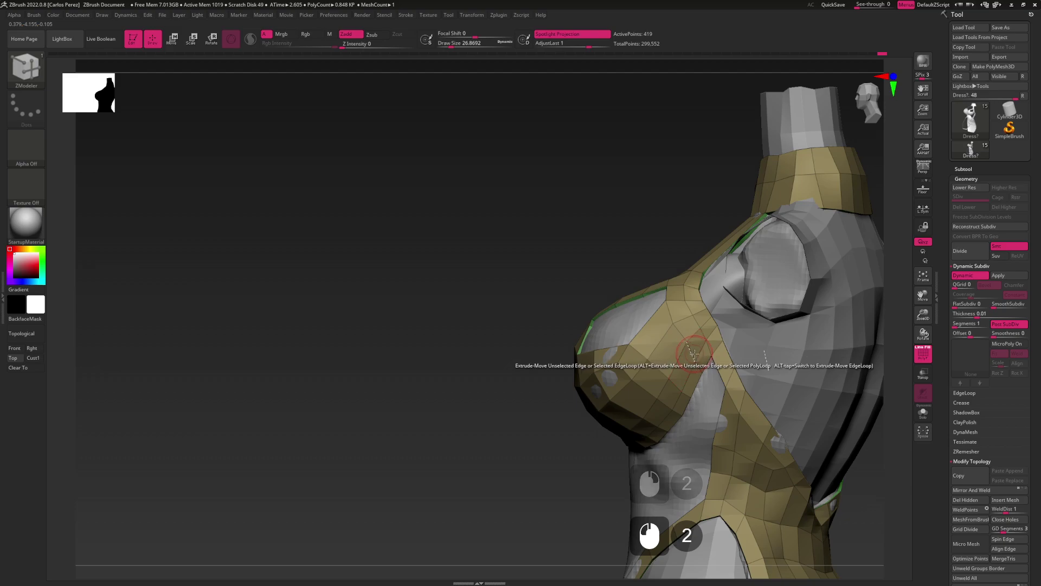
right_drag(685, 350, 675, 362)
right_drag(677, 396, 688, 405)
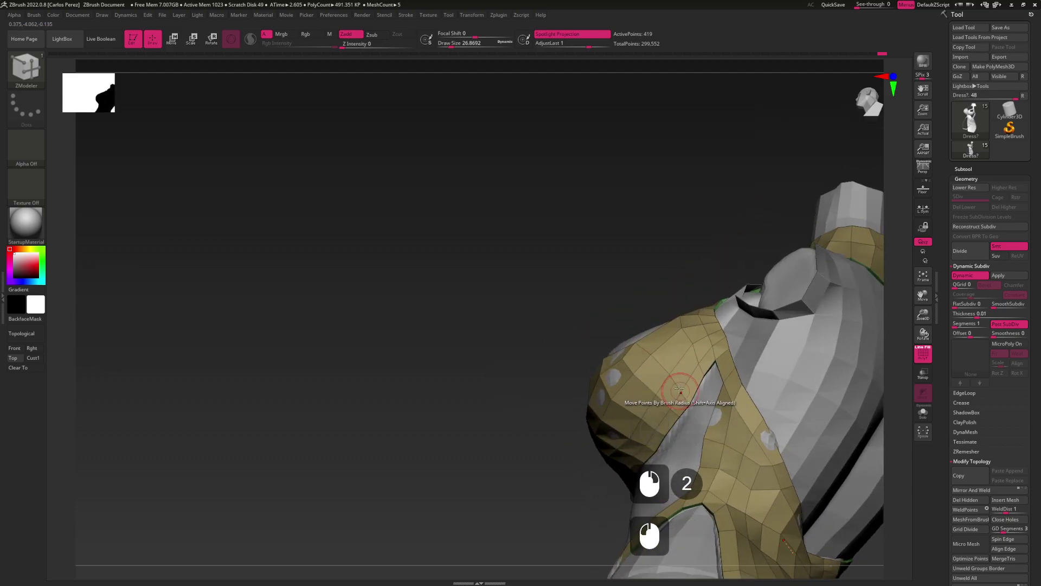
Extrude two more edges to extend the side panel from the cup
click(646, 360)
alt+right_drag(645, 356, 665, 347)
key(space)
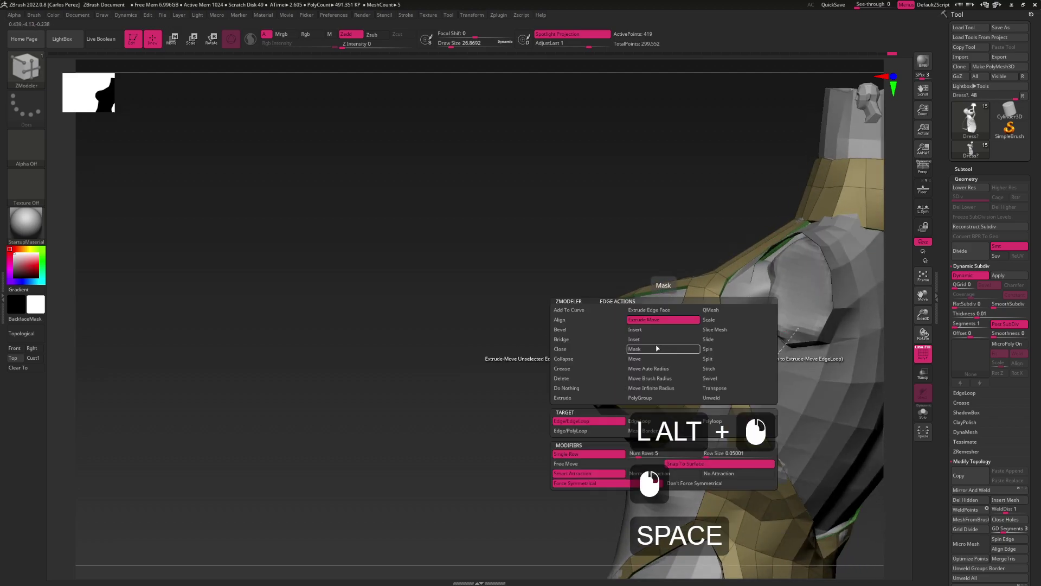
click(661, 349)
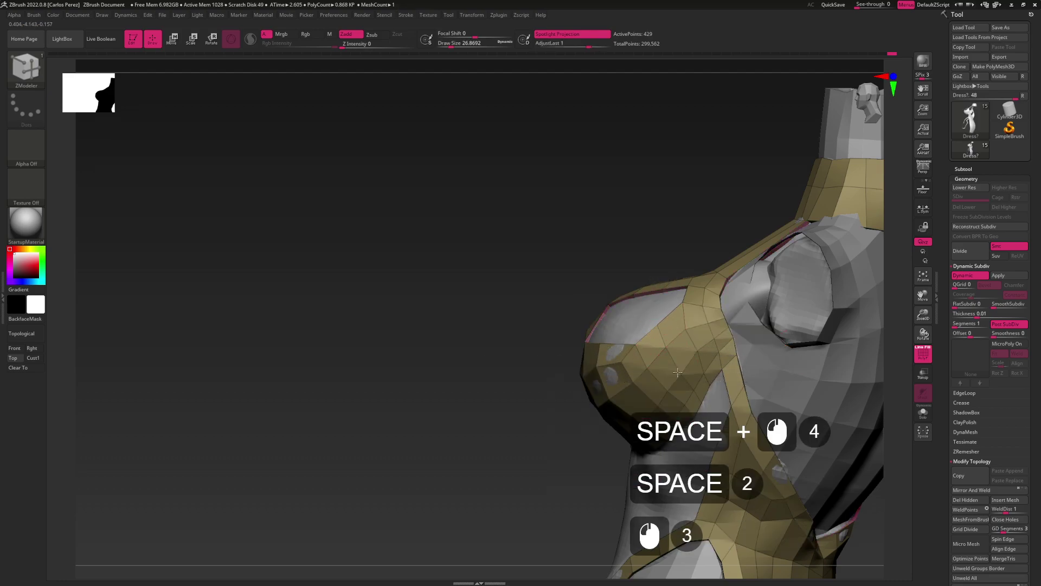
alt+drag(693, 387, 633, 344)
key(space)
click(674, 341)
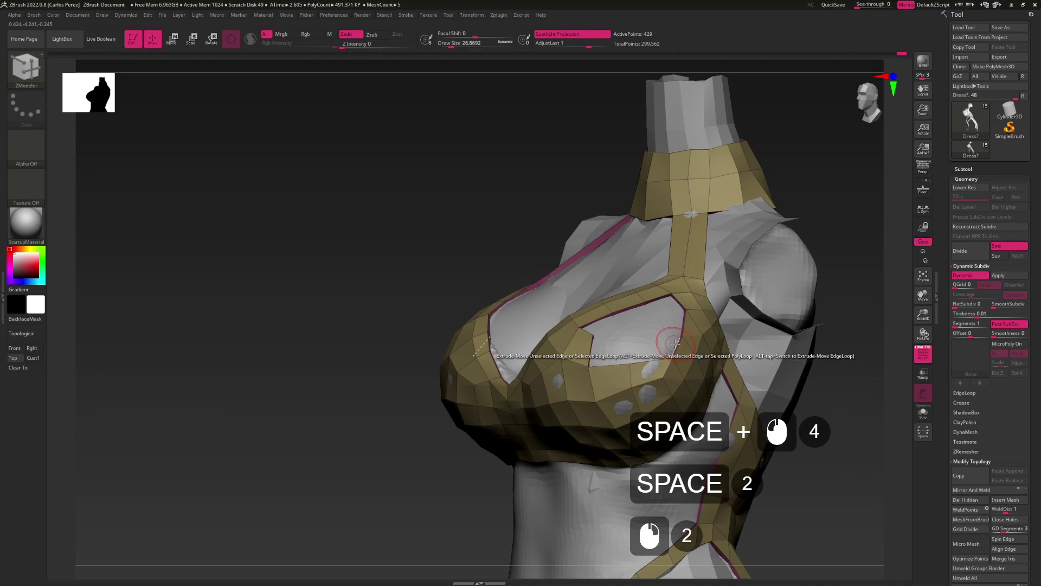
click(640, 337)
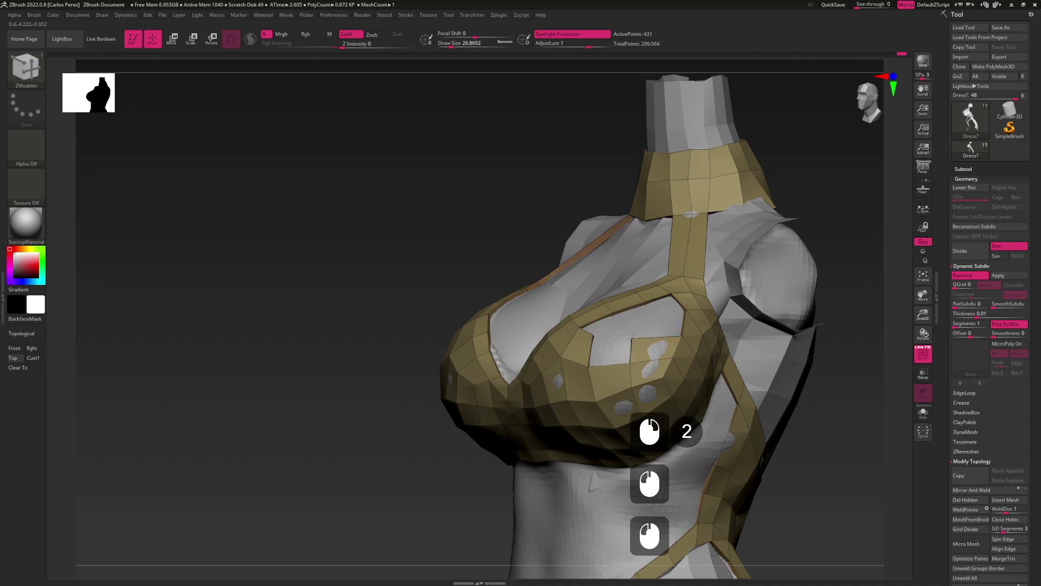
click(619, 348)
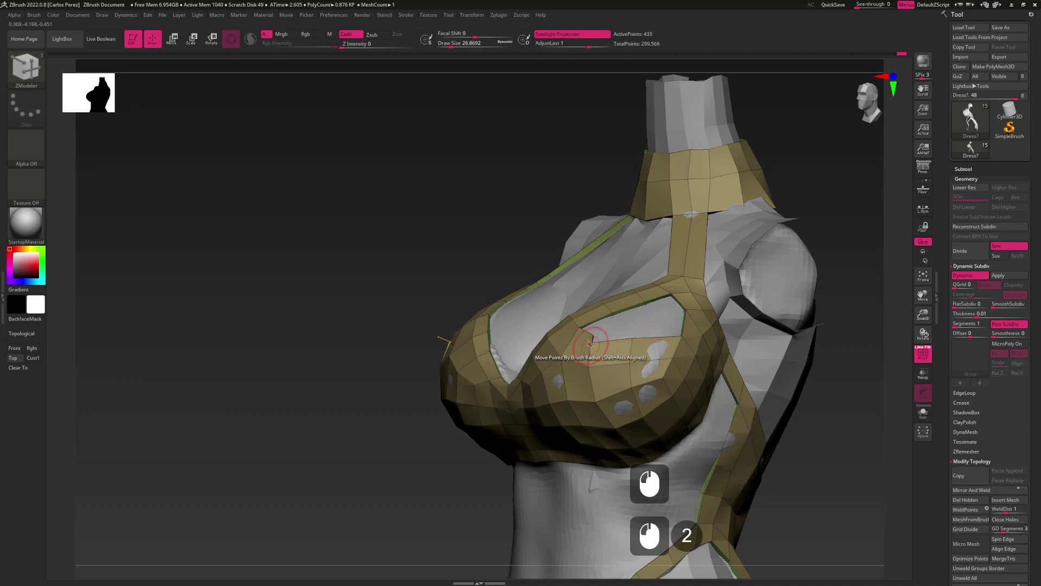
Try stitching points beside the cup opening, undoing the unwanted extrusion and stitch
key(space)
click(635, 361)
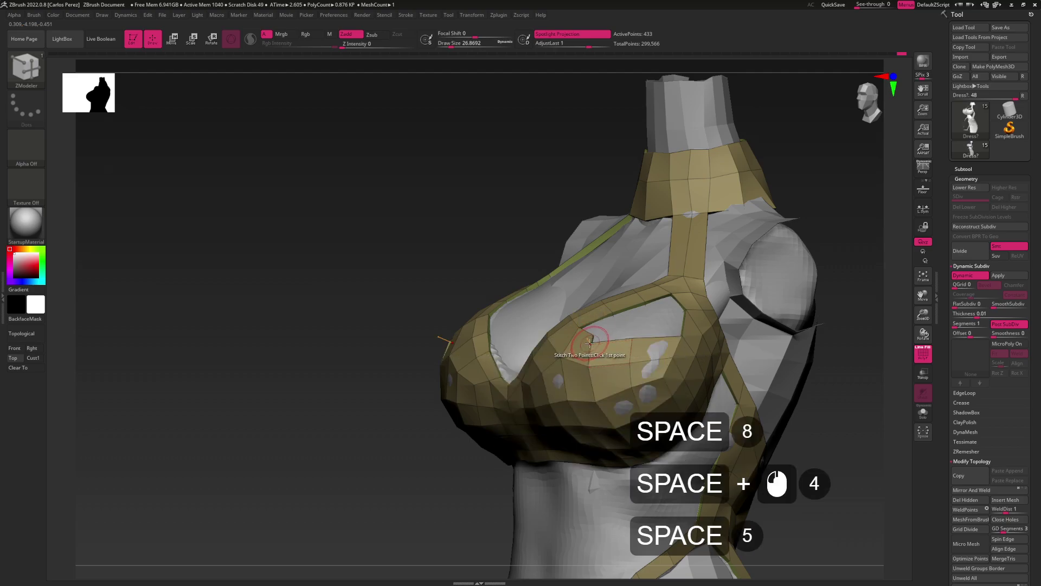
click(590, 343)
key(ctrl+z)
drag(271, 326, 206, 326)
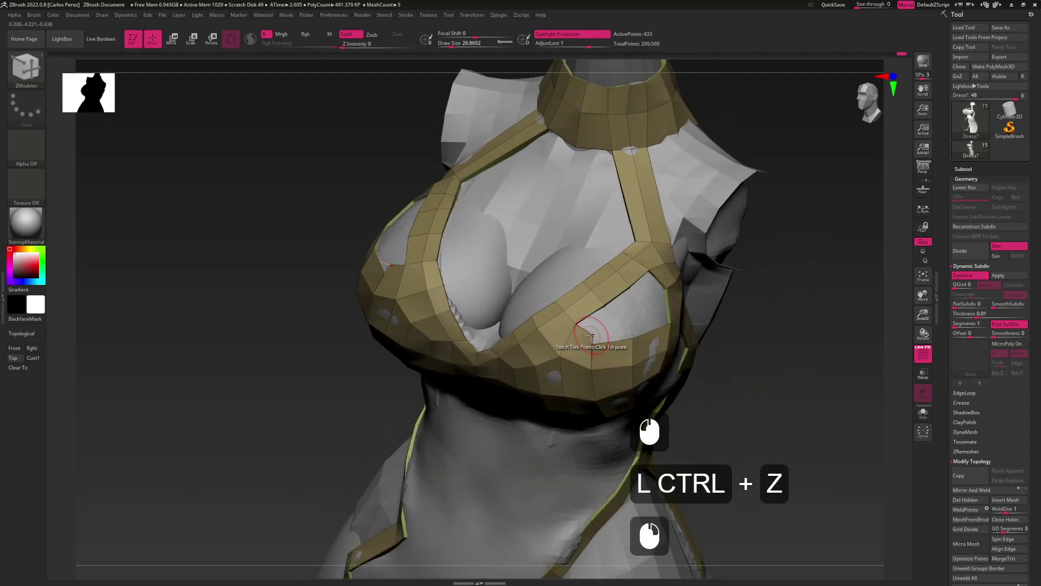
click(591, 335)
click(591, 343)
key(ctrl+z)
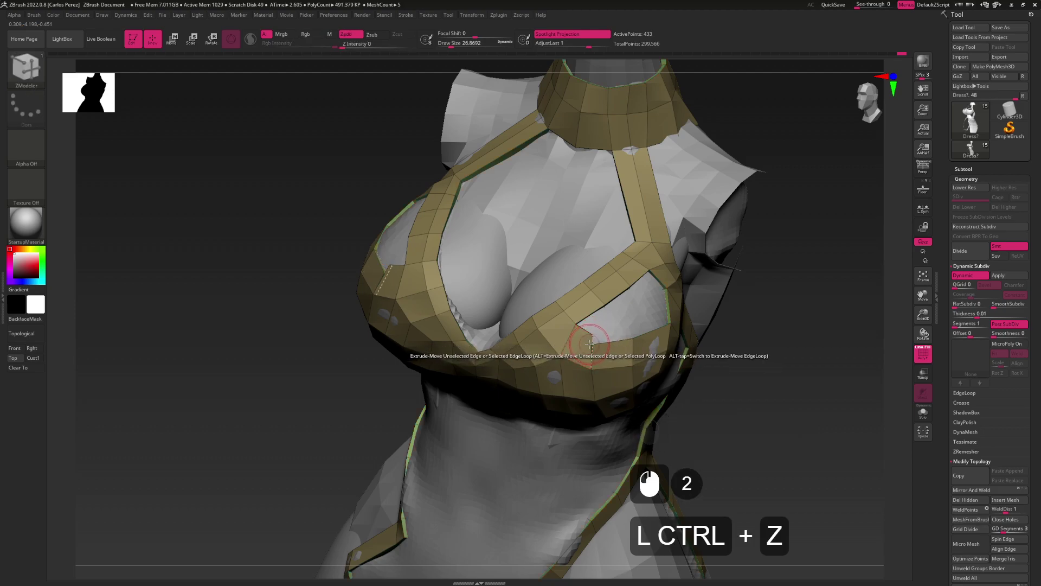
Switch to moving points and inspect the opening under the cup from several angles
alt+drag(228, 325, 261, 334)
alt+drag(260, 333, 206, 315)
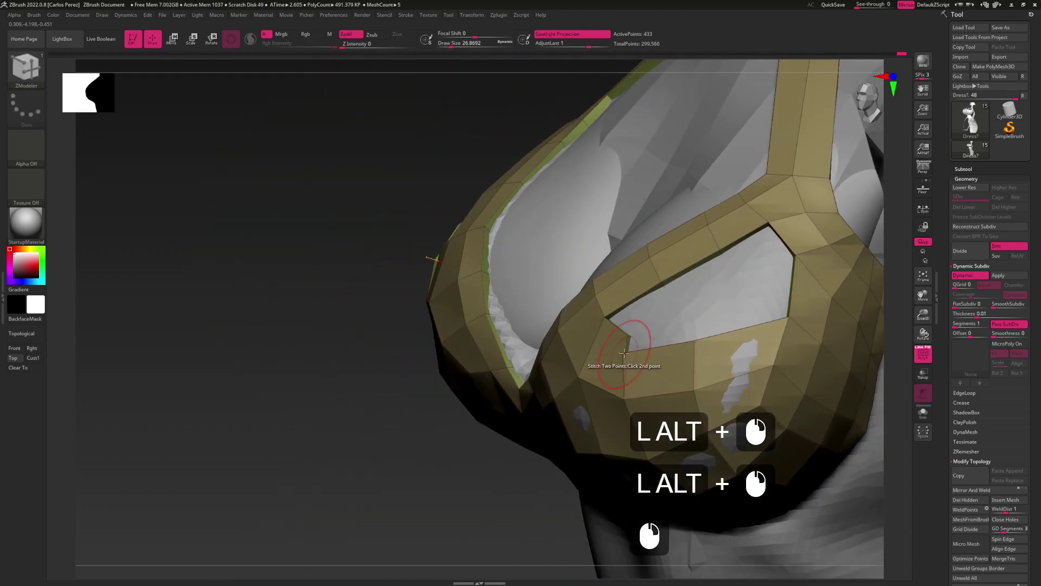
drag(623, 353, 623, 343)
key(space)
click(621, 374)
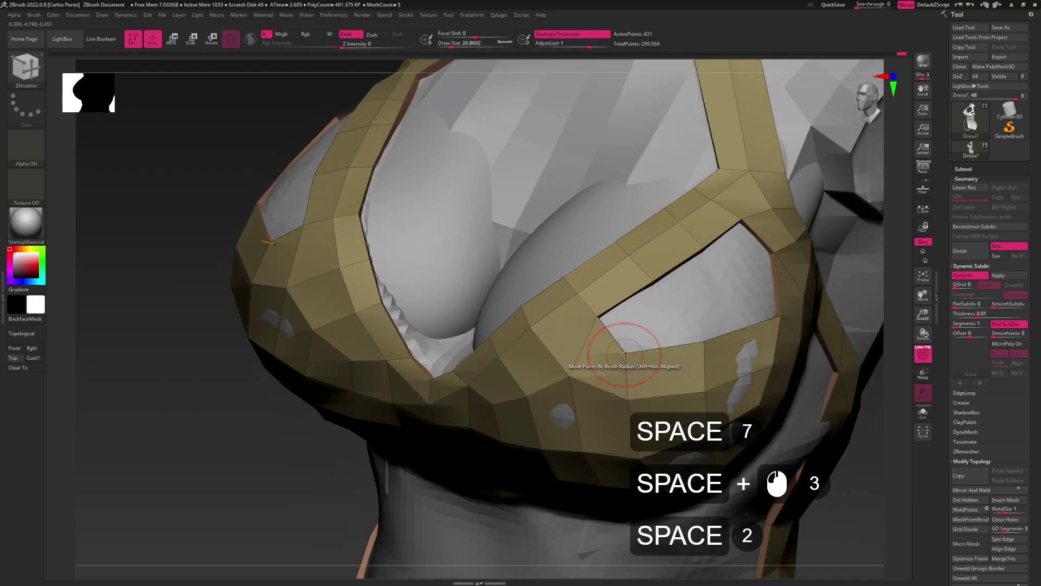
mouse_move(623, 350)
alt+mouse_down()
mouse_move(663, 334)
mouse_move(656, 347)
mouse_move(646, 348)
mouse_move(658, 305)
mouse_move(656, 343)
mouse_move(646, 316)
mouse_move(627, 366)
mouse_move(619, 337)
mouse_move(602, 352)
mouse_move(616, 369)
mouse_move(600, 366)
alt+mouse_up()
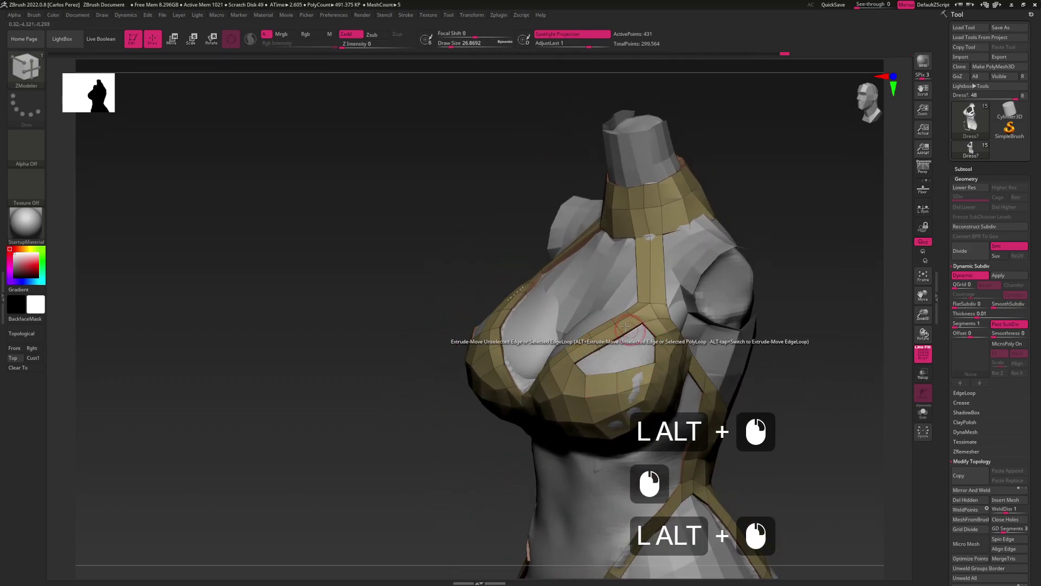
drag(628, 329, 598, 373)
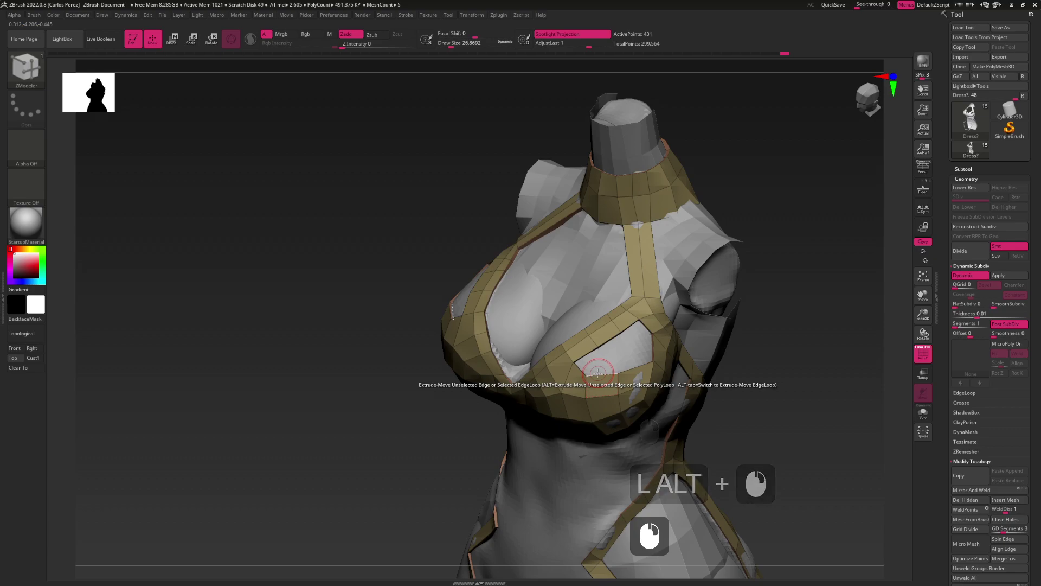
key(space)
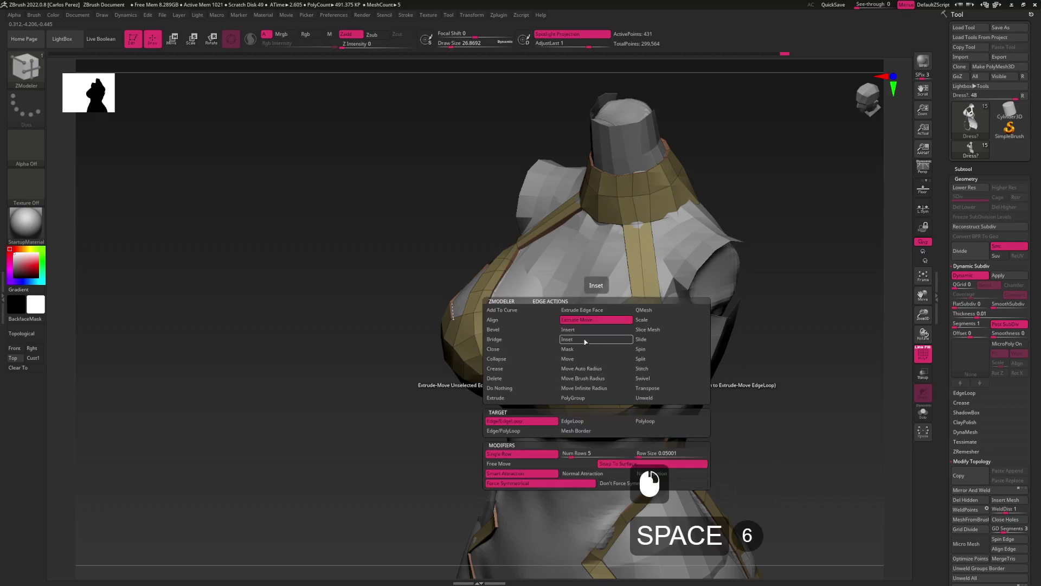
Bridge two edges across the opening under the bust cup
click(538, 340)
key(space)
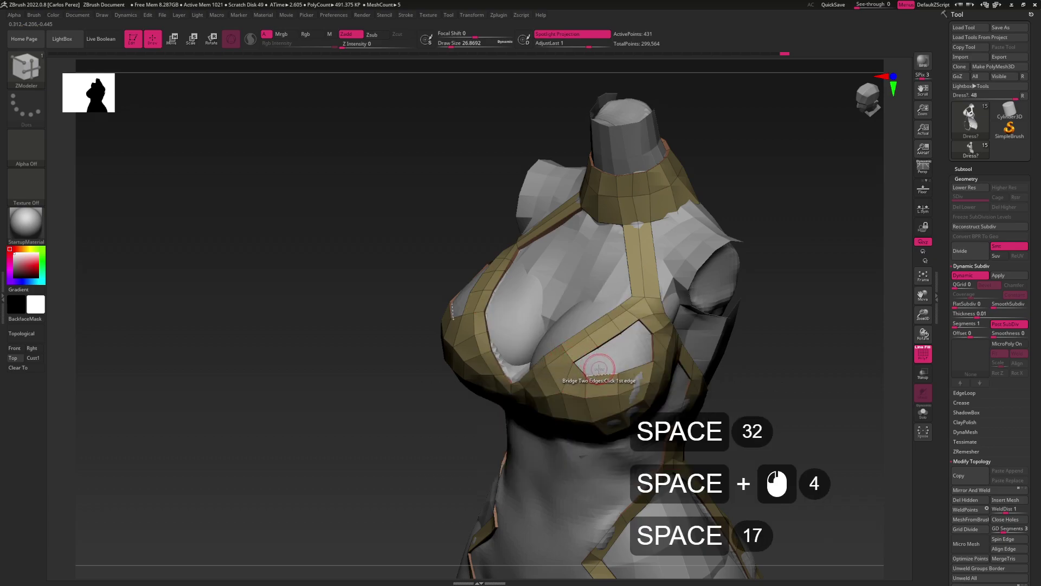
click(585, 355)
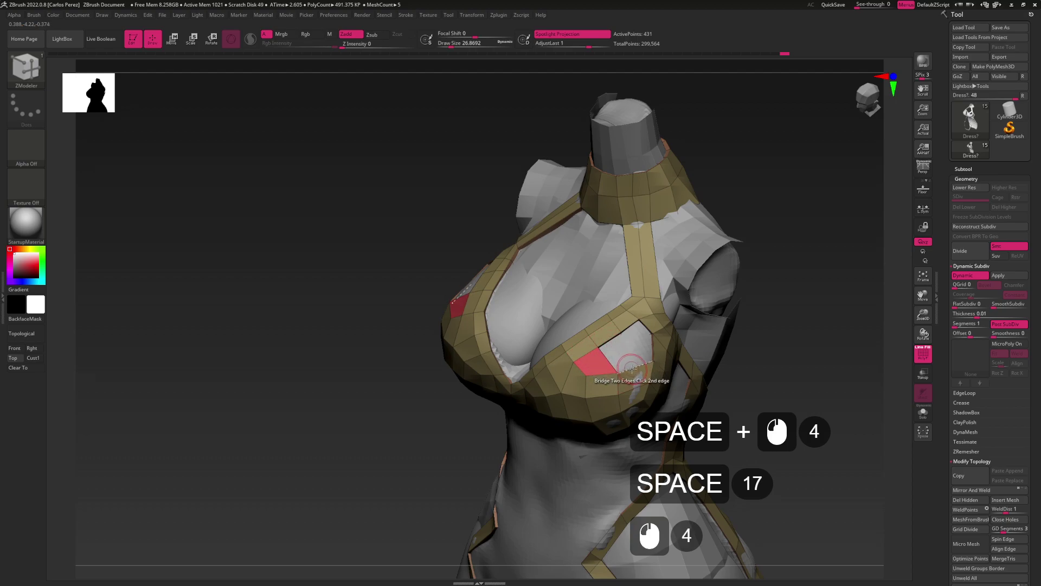
click(666, 350)
click(667, 352)
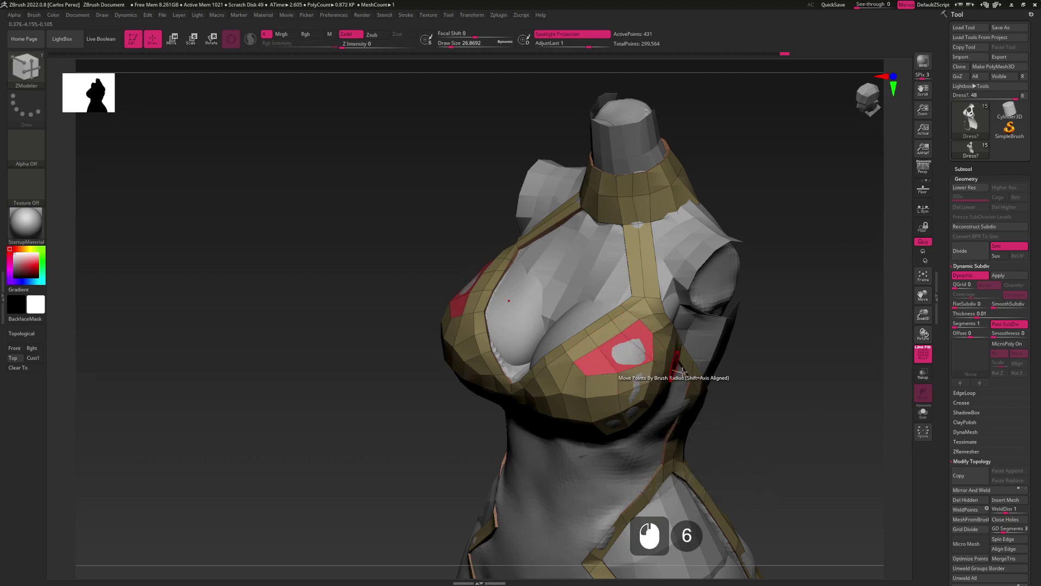
Regroup the visible dress mesh into a single polygroup with Ctrl+W
key(ctrl)
key(ctrl+w)
mouse_move(742, 465)
mouse_down()
mouse_move(705, 347)
mouse_move(651, 360)
mouse_move(642, 353)
mouse_up()
key(ctrl+w)
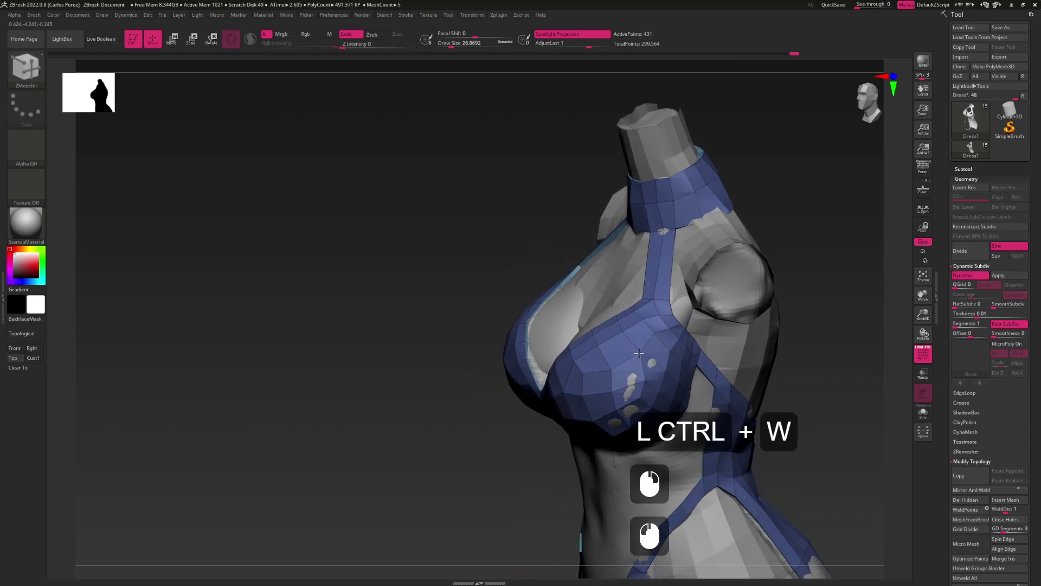
drag(617, 365, 642, 369)
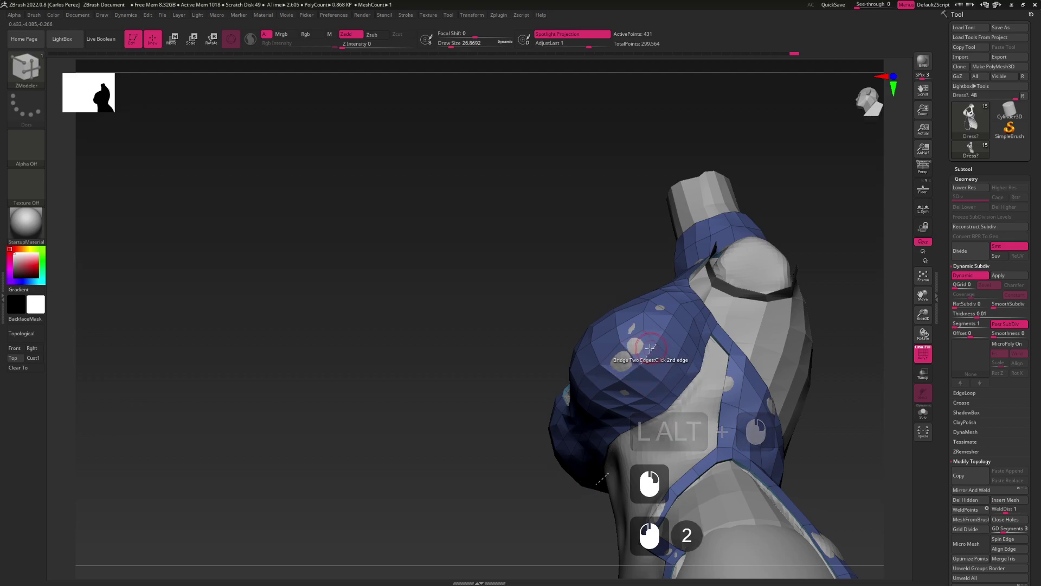
Select the Move brush and enlarge it to about 54
key(b)
key(m)
key(v)
key(s)
drag(644, 370, 659, 370)
mouse_move(644, 369)
right_down()
mouse_move(624, 383)
mouse_move(606, 375)
mouse_move(625, 337)
right_up()
Shrink the Move brush to about 21.6 and turn the dress to a straight side view
key(s)
drag(625, 336, 625, 340)
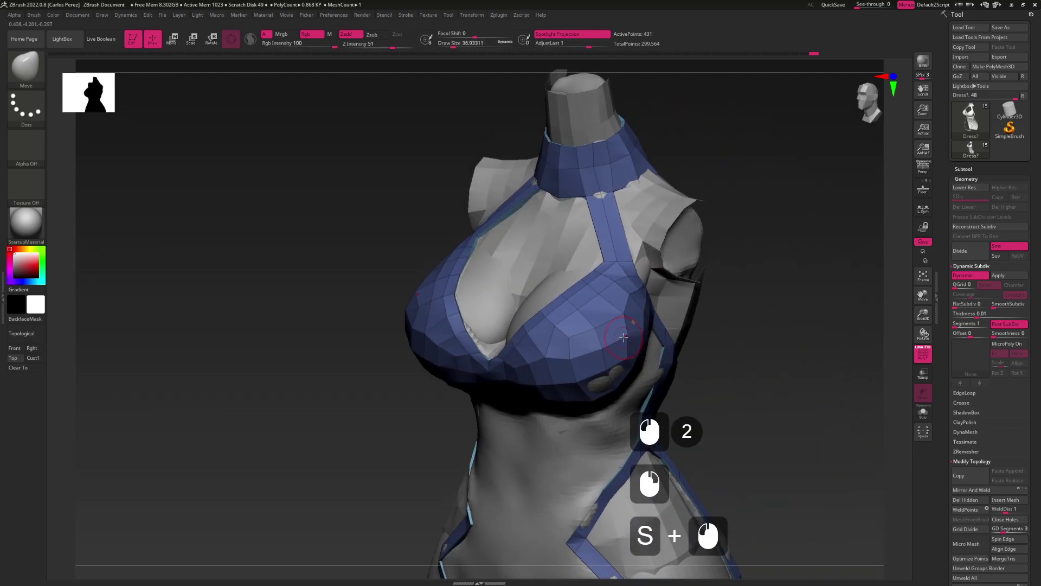
mouse_move(624, 341)
alt+right_down()
mouse_move(628, 332)
mouse_move(628, 352)
mouse_move(644, 334)
alt+right_up()
key(s)
drag(644, 333, 647, 331)
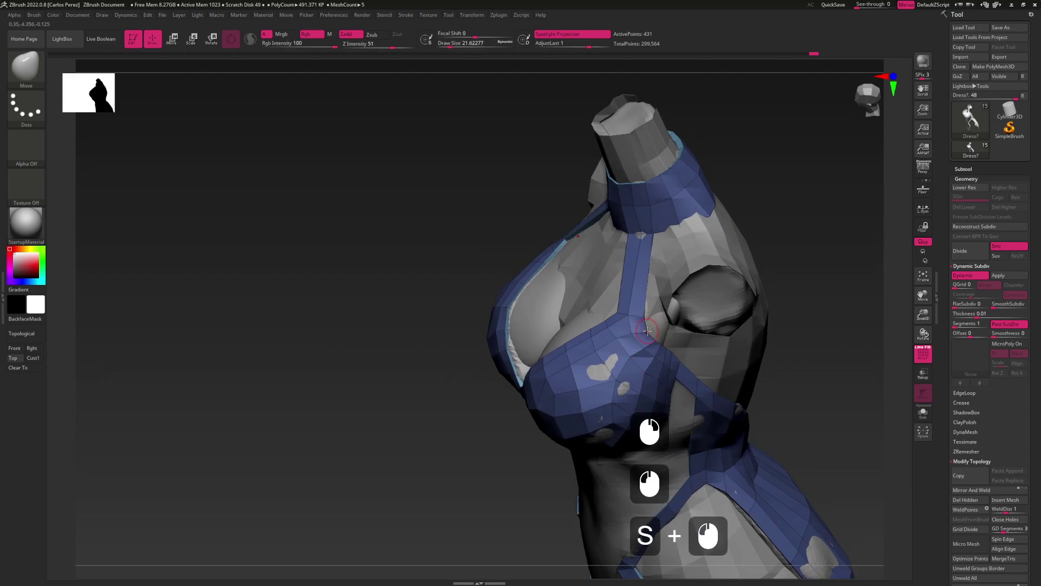
click(642, 302)
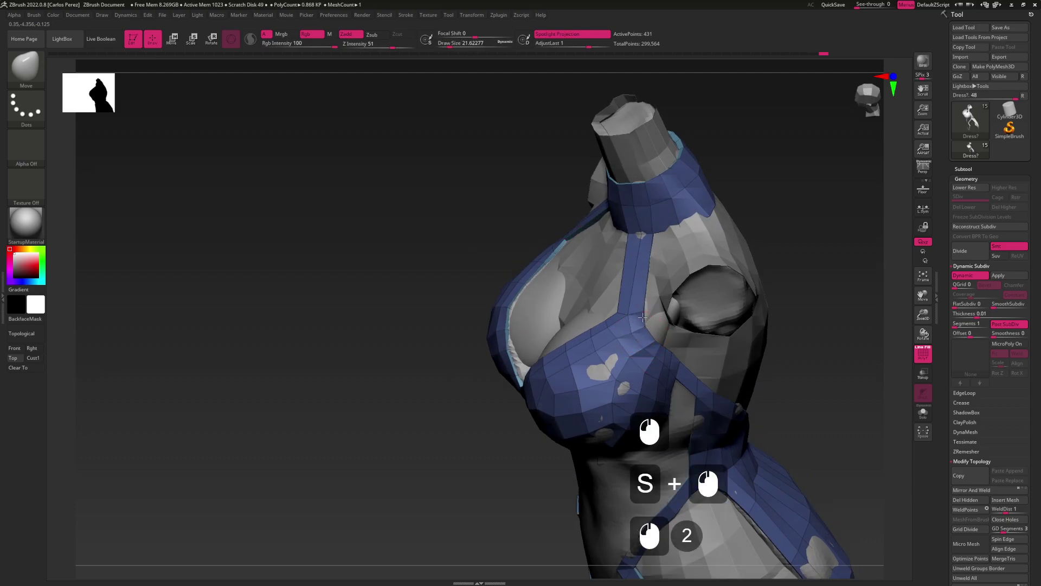
right_drag(642, 322, 648, 330)
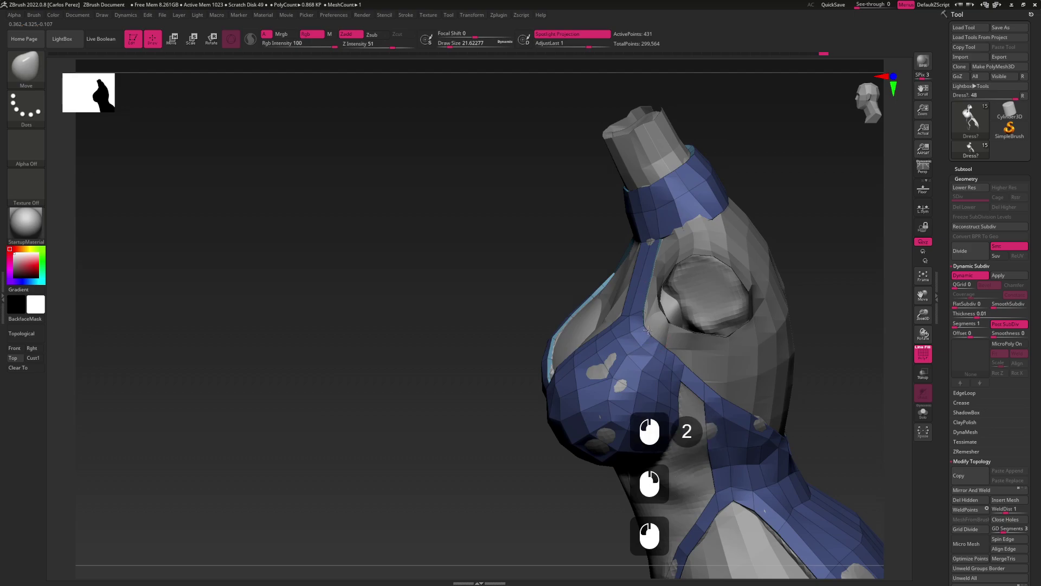
right_drag(649, 376, 570, 271)
right_drag(624, 304, 633, 339)
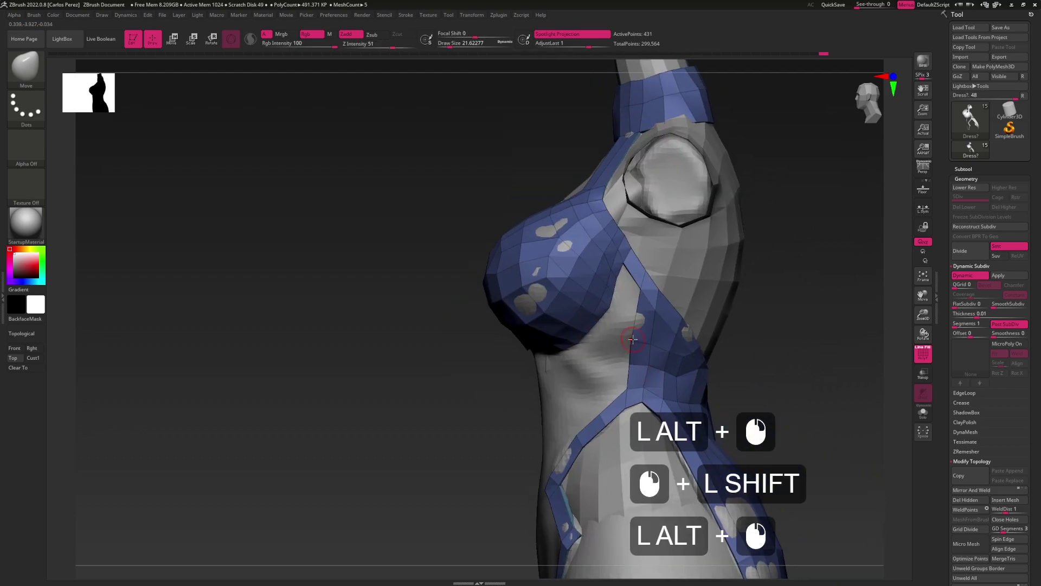
Push the strap points under the bust out over the body surface
click(632, 339)
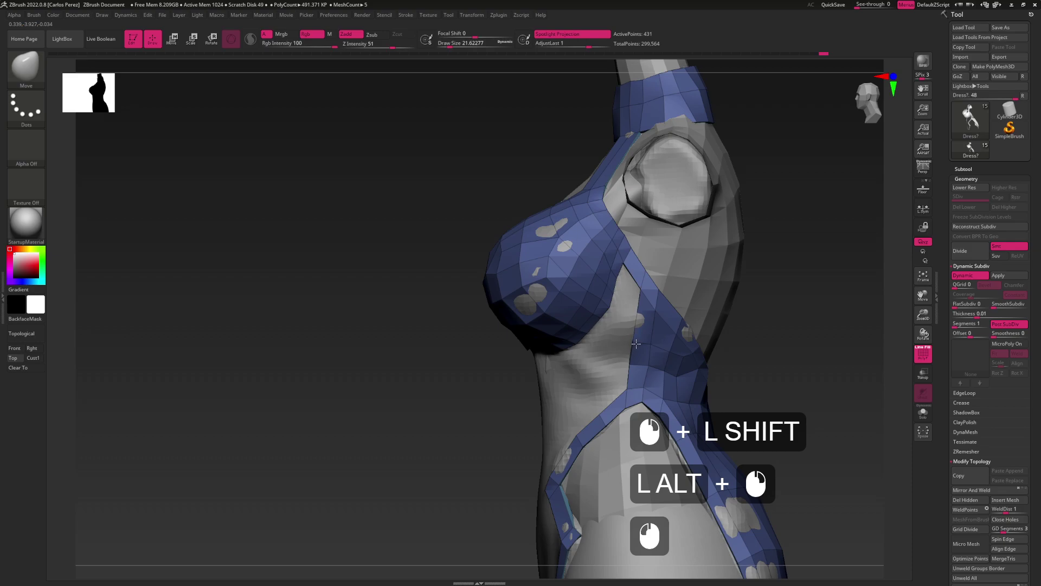
click(653, 350)
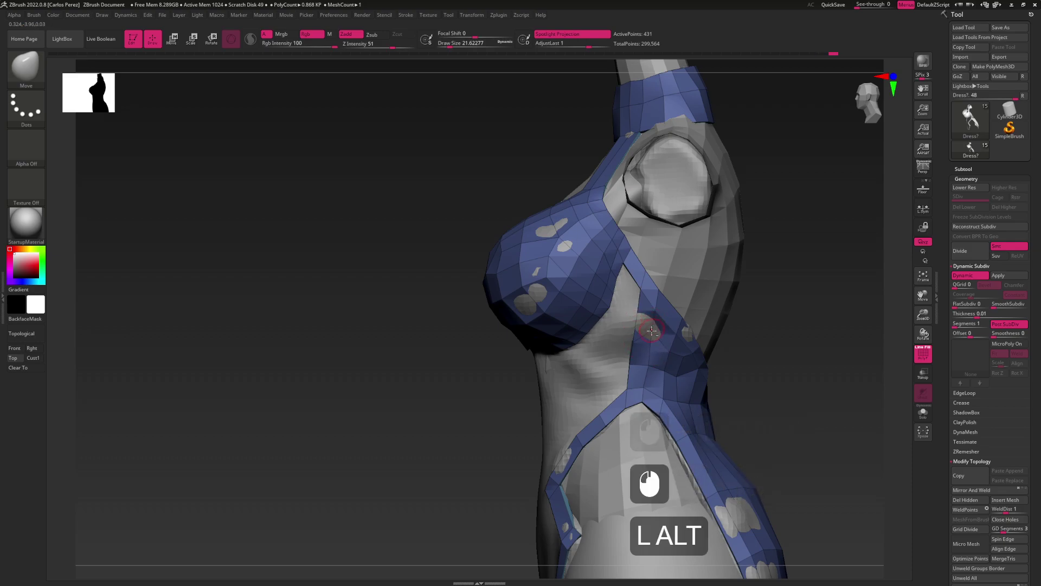
alt+double_click(663, 340)
alt+double_click(660, 338)
click(634, 343)
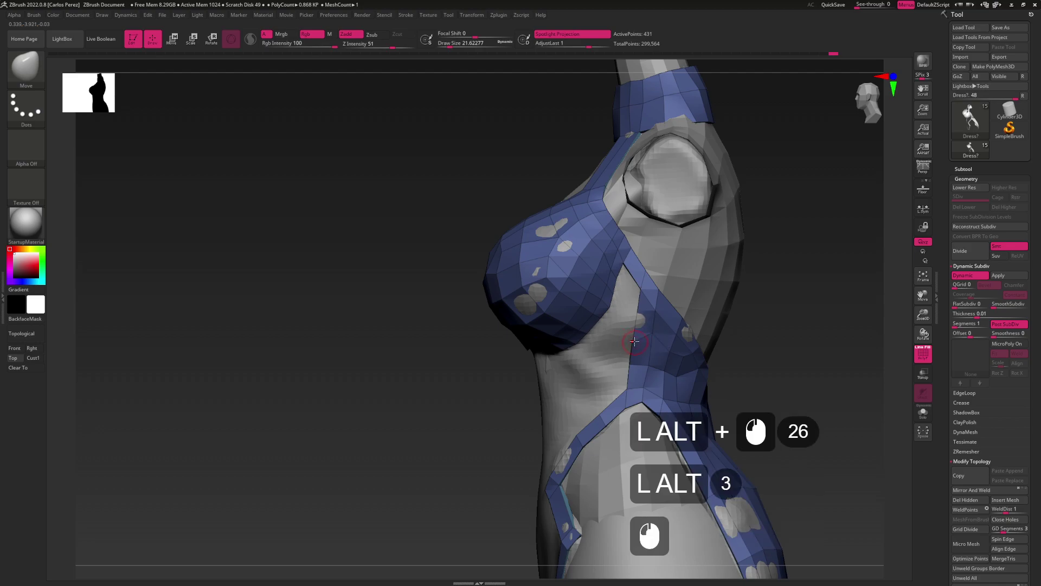
alt+click(635, 325)
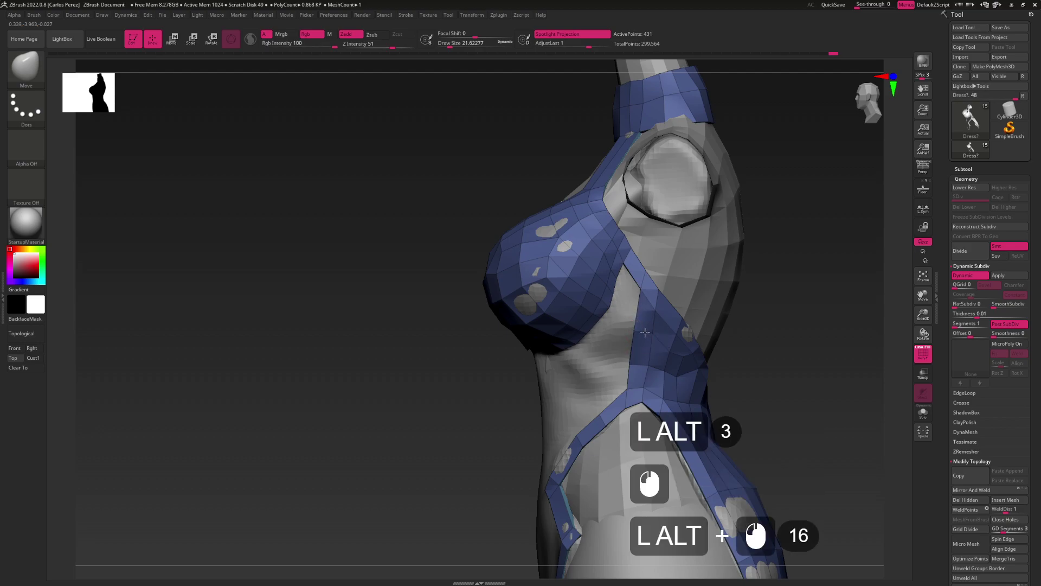
alt+double_click(645, 332)
shift+click(665, 352)
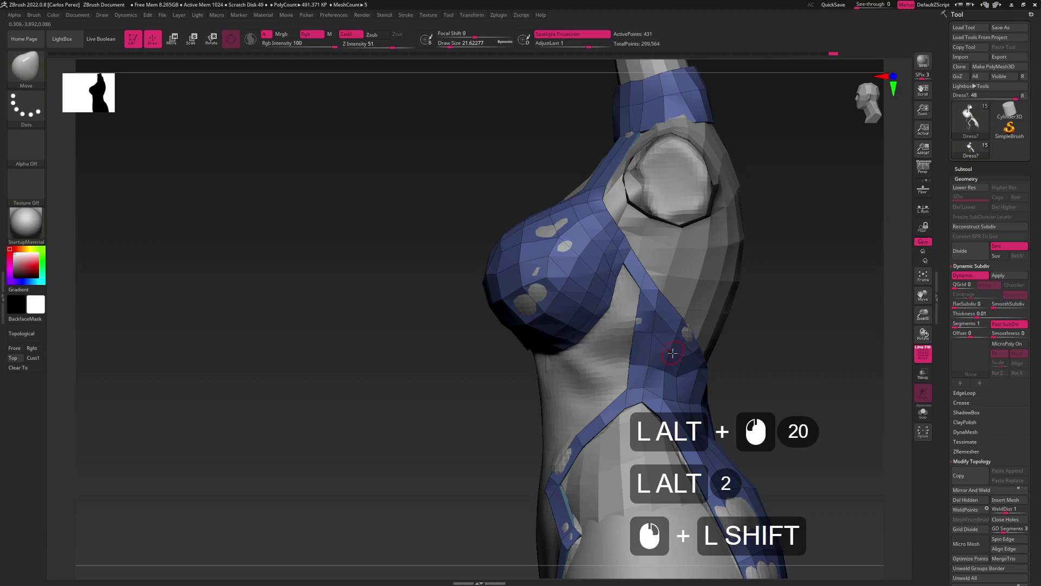
click(674, 347)
Rotate around the torso to check the under-bust strap from back and front
drag(671, 342, 629, 314)
key(alt)
click(660, 374)
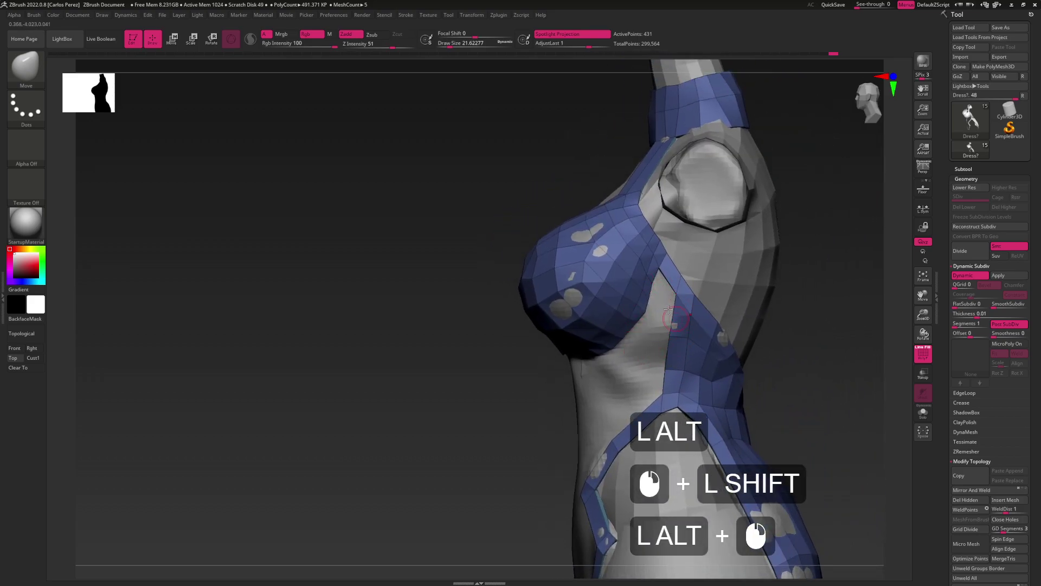
click(633, 304)
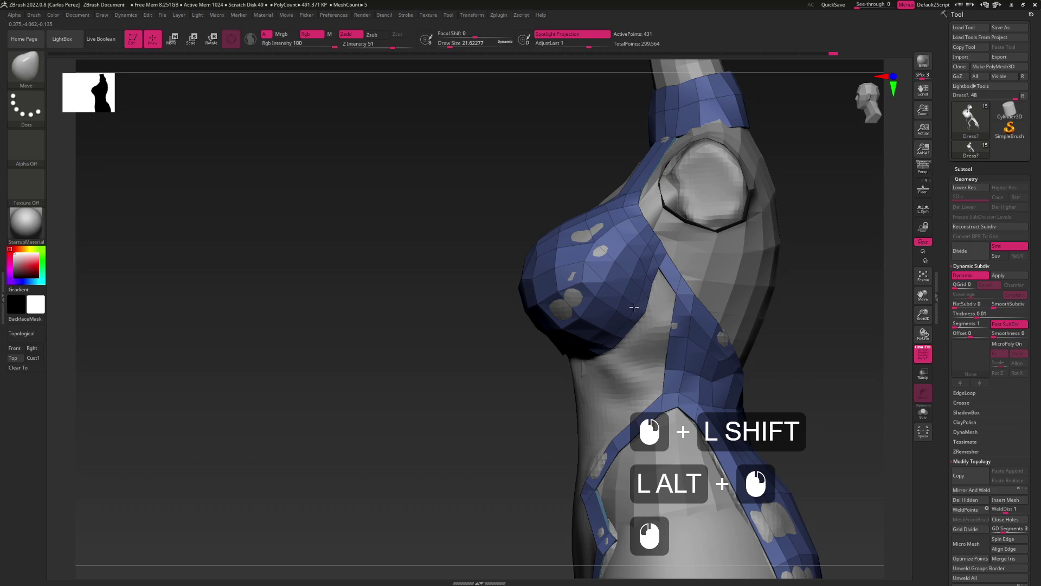
drag(644, 306, 651, 352)
Save the dress tool to disk with Tool > Save As
double_click(1019, 30)
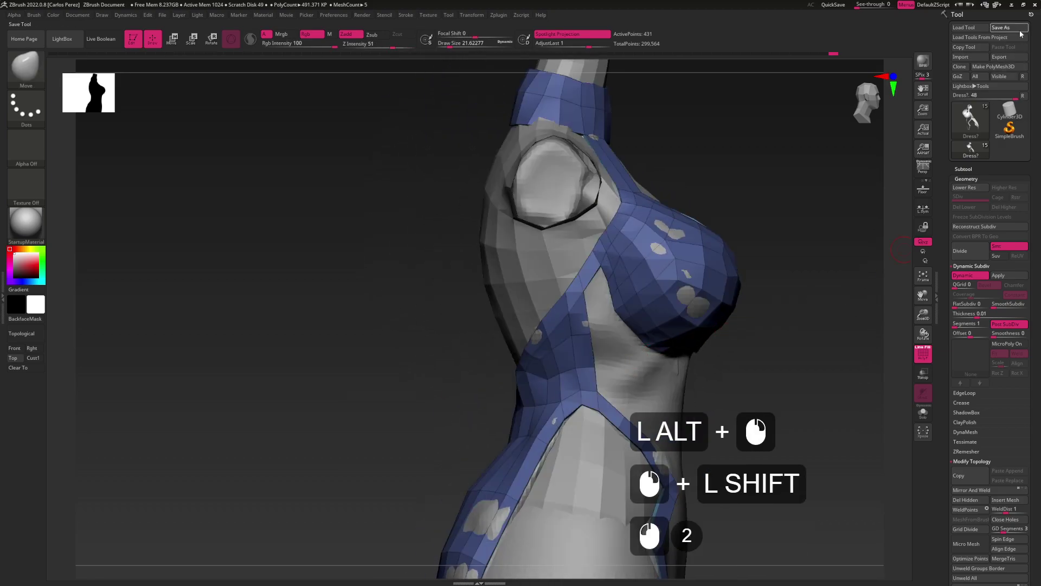
key(alt+Tab)
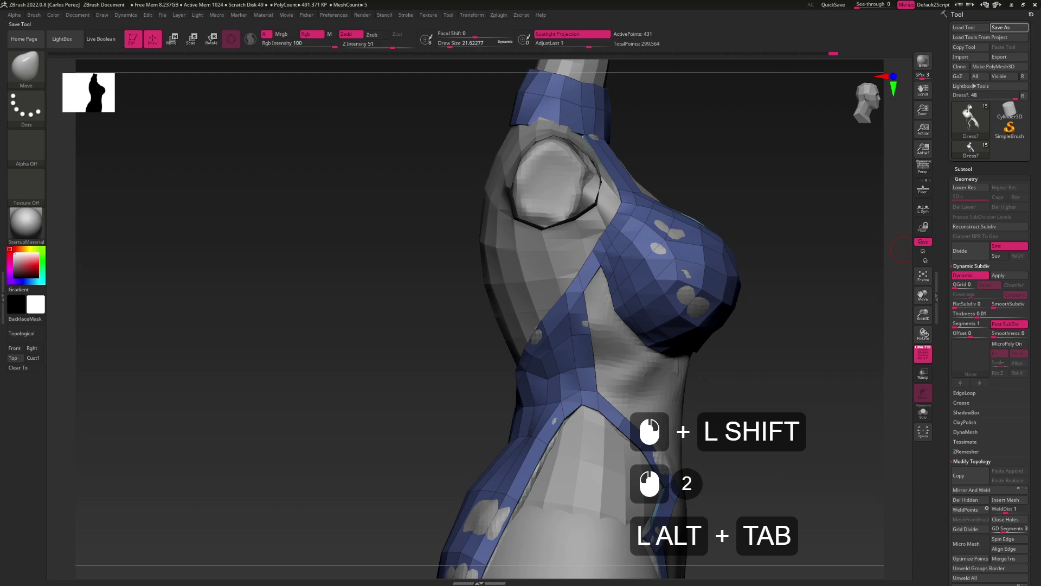
alt+click(685, 302)
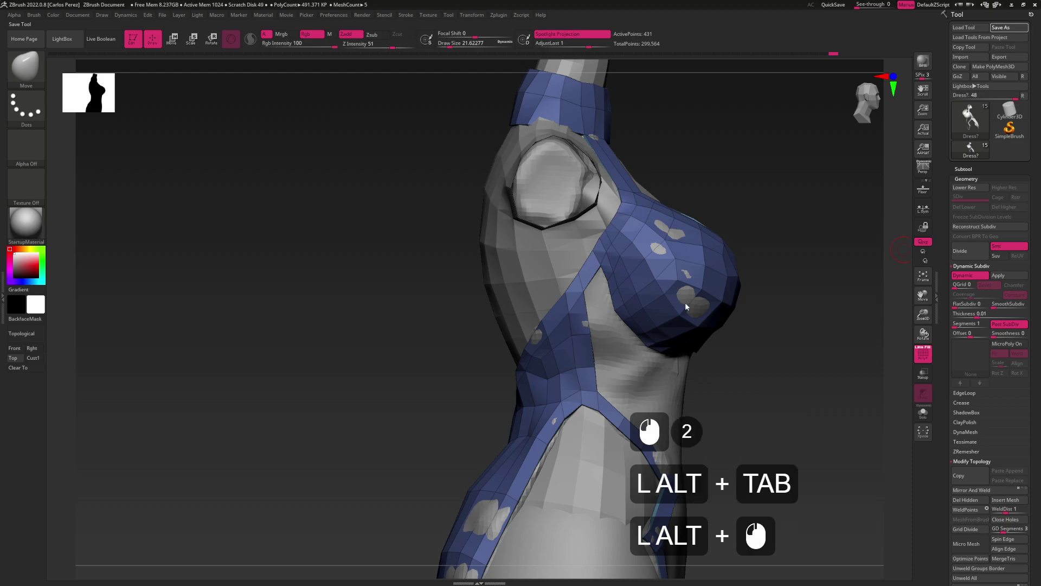
click(532, 284)
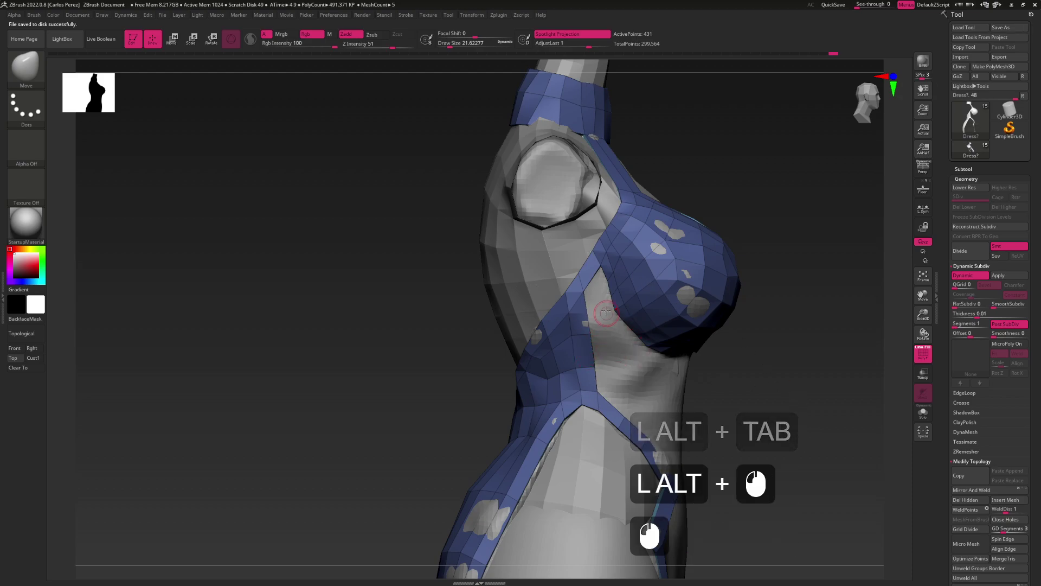
mouse_move(639, 282)
right_down()
mouse_move(597, 285)
mouse_move(642, 282)
right_up()
Switch to ZModeler and delete the extra edge loop on the strap
key(b)
key(z)
key(m)
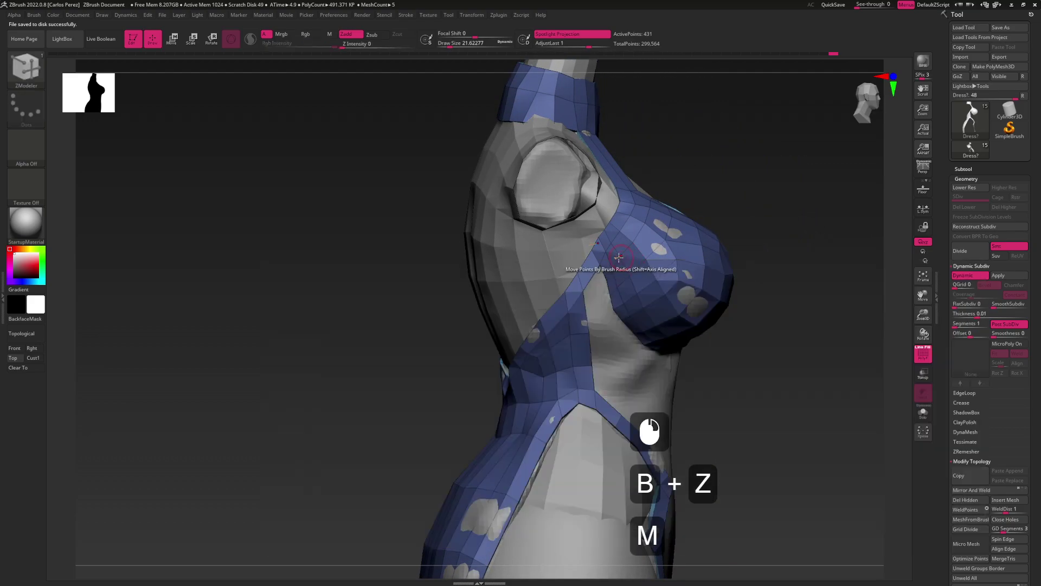
right_drag(627, 247, 627, 222)
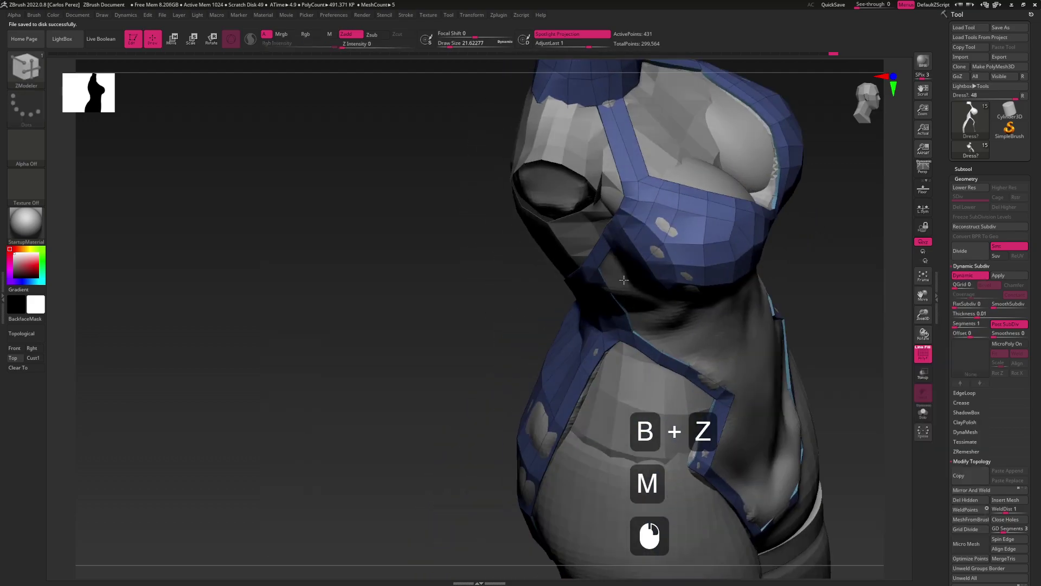
key(space)
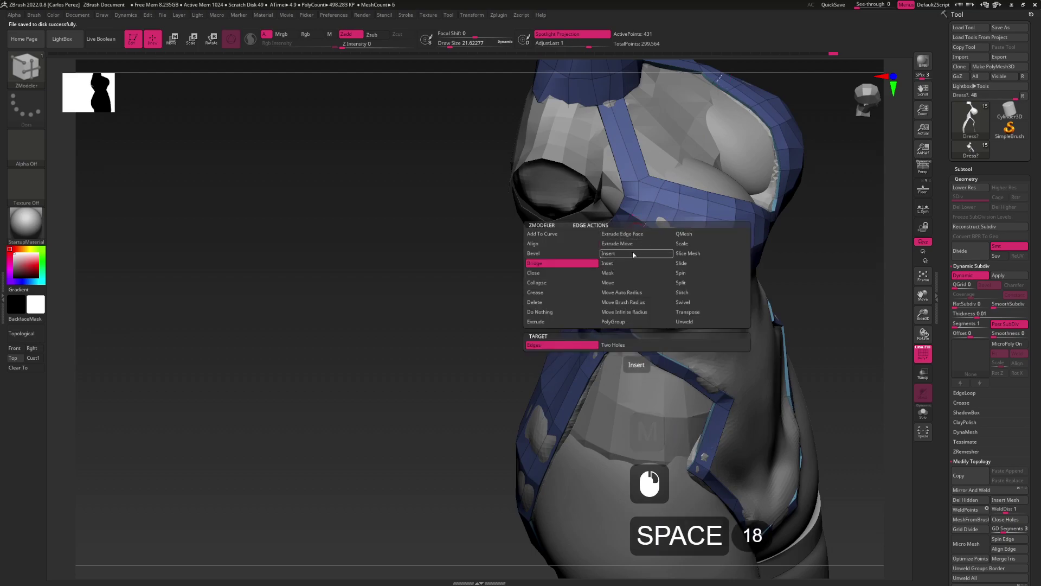
click(607, 253)
key(alt)
alt+click(640, 309)
right_drag(640, 312, 638, 282)
alt+right_drag(618, 246, 636, 284)
Bridge the side strap edge to the bust cup edge with a new polygon
key(space)
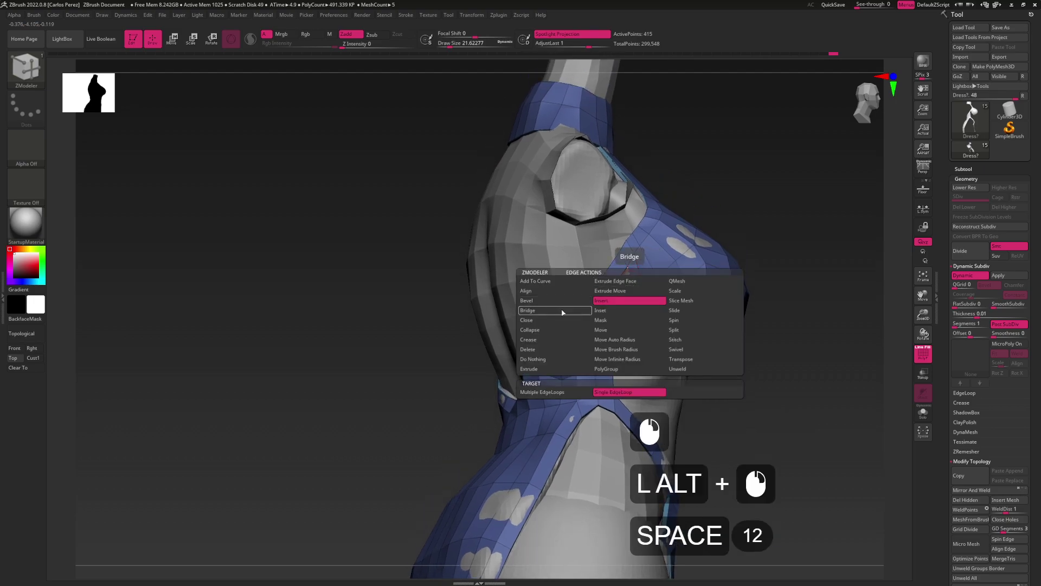
click(563, 312)
click(628, 281)
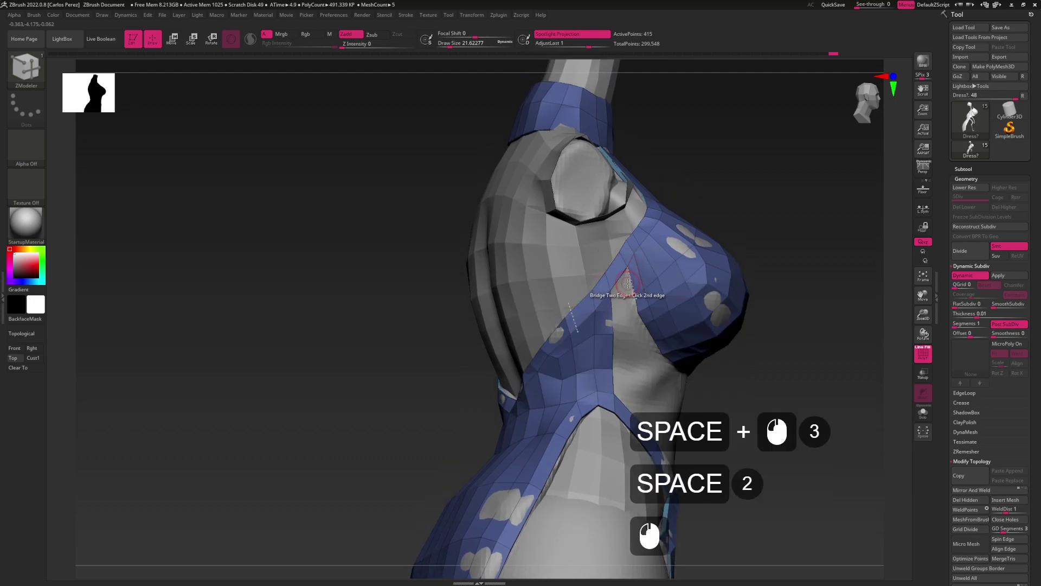
mouse_move(612, 315)
alt+mouse_down()
mouse_move(599, 331)
mouse_move(614, 341)
mouse_move(603, 324)
alt+mouse_up()
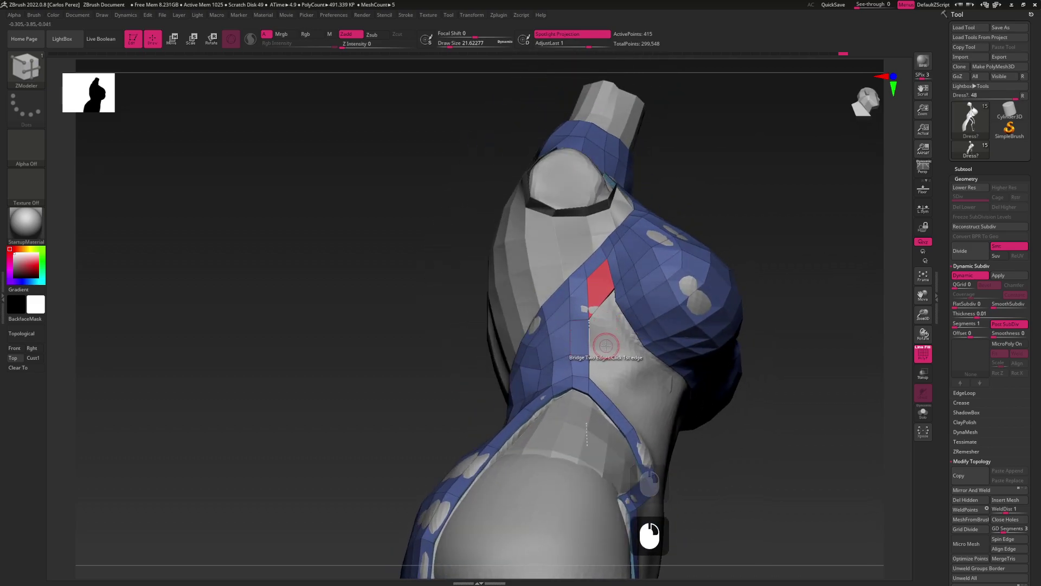
drag(606, 344, 594, 325)
click(591, 323)
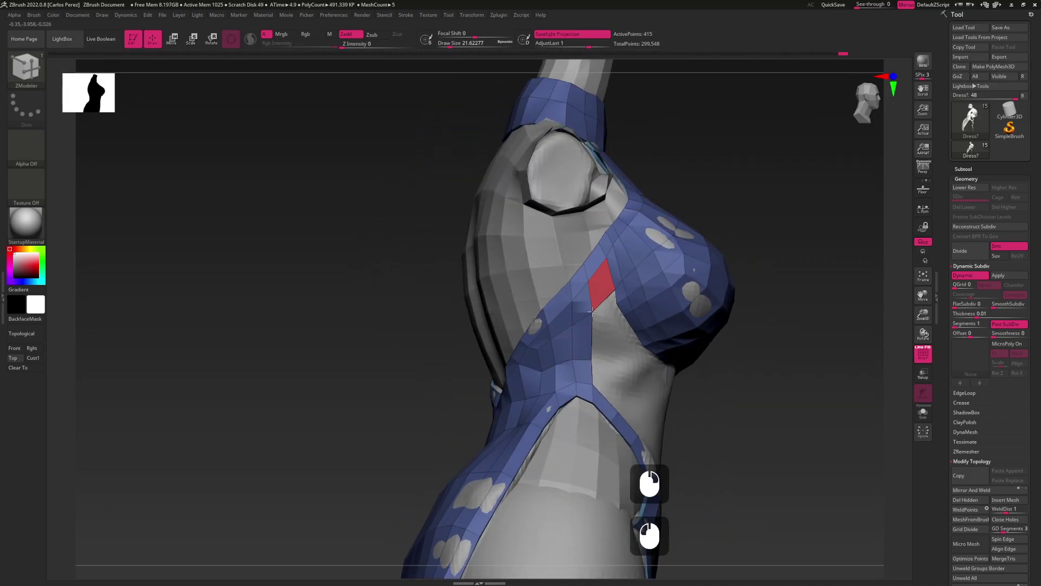
drag(620, 301, 626, 309)
click(624, 320)
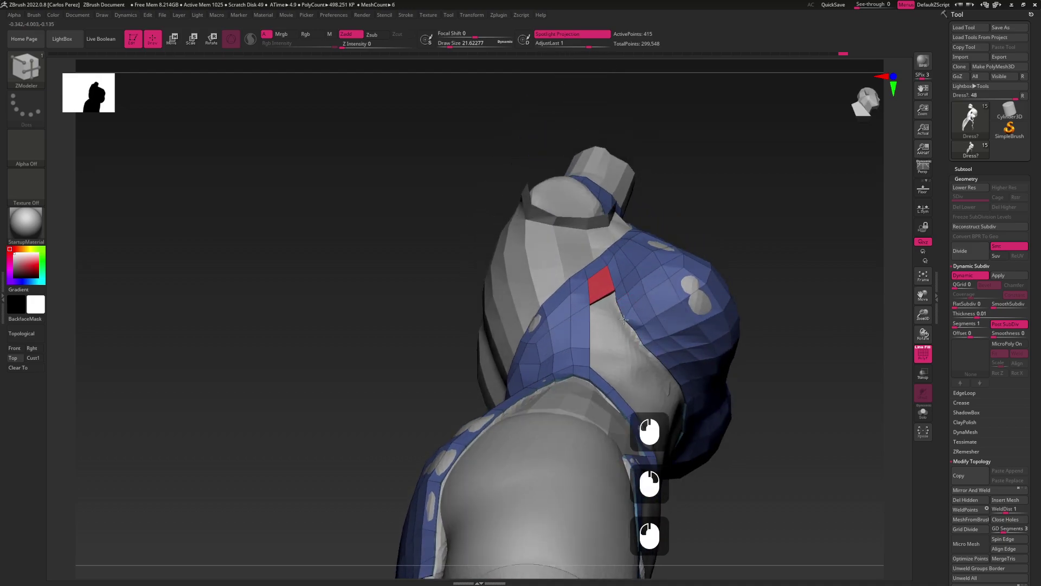
Switch back to the Move brush with B-M-V
key(b)
key(m)
key(v)
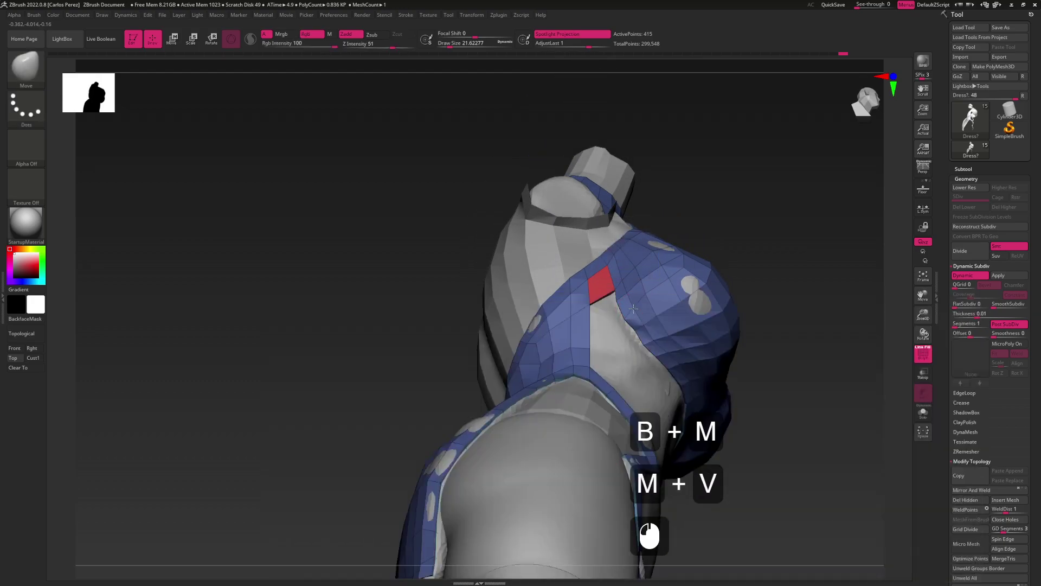
Orbit the dress to a front view and make the clicked part of the model active
alt+click(632, 337)
click(632, 335)
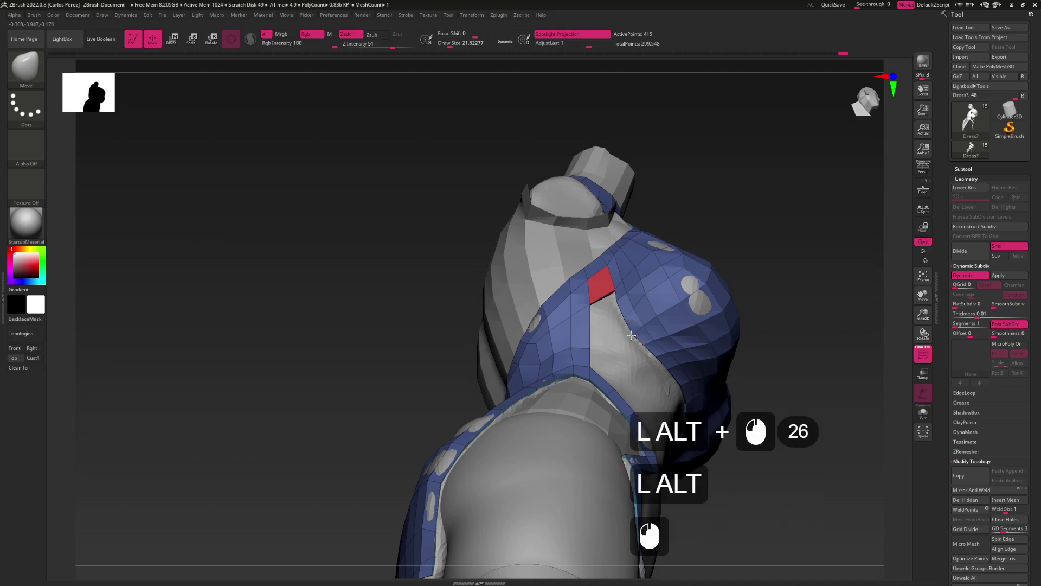
mouse_move(626, 315)
mouse_down()
mouse_move(649, 296)
mouse_move(636, 327)
mouse_up()
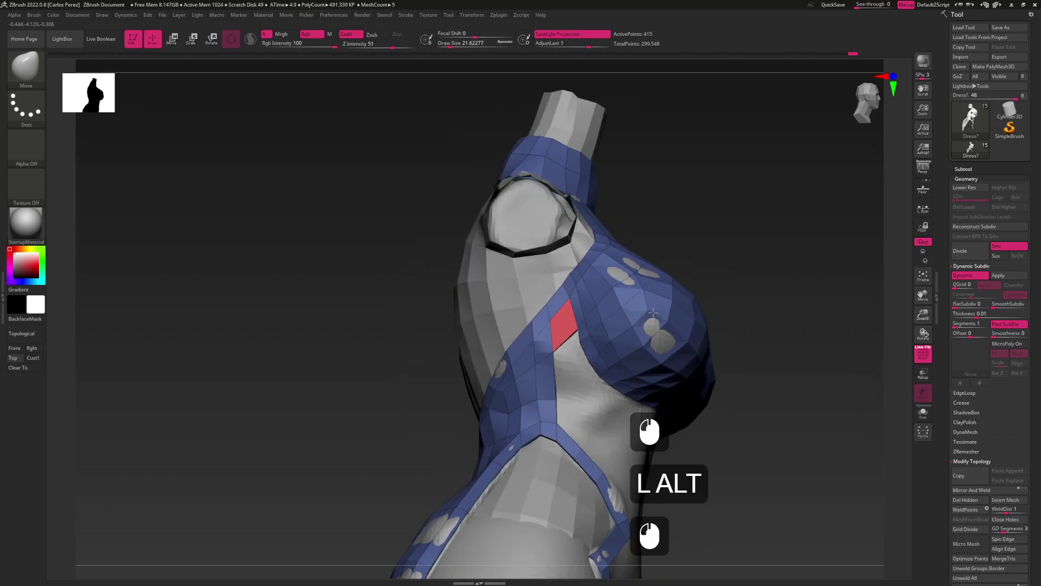
alt+click(635, 326)
click(617, 346)
drag(615, 339, 615, 282)
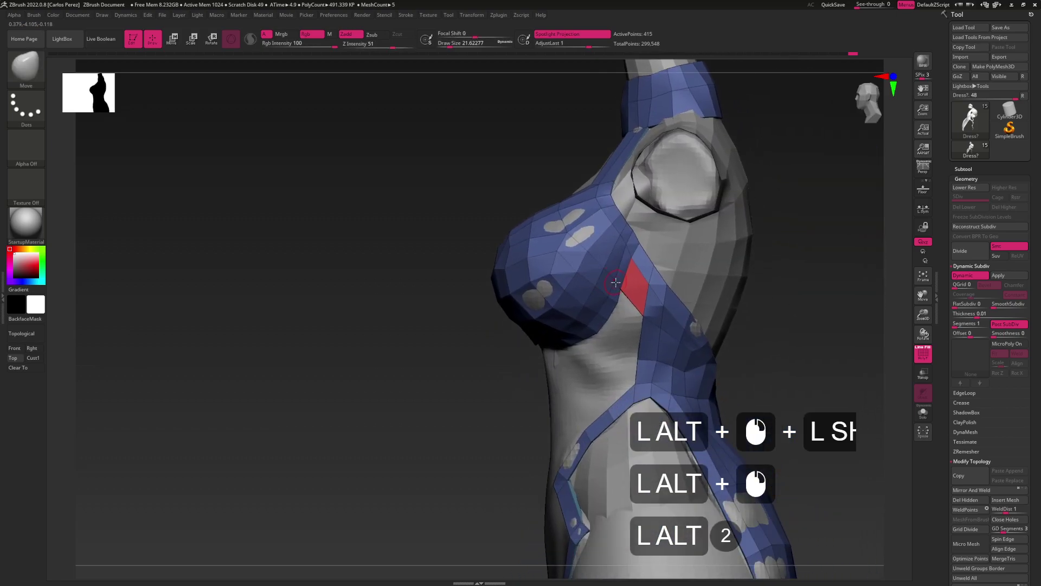
Save the dress model to disk with Tool > Save As
alt+click(994, 42)
alt+click(792, 384)
alt+click(795, 380)
alt+click(795, 371)
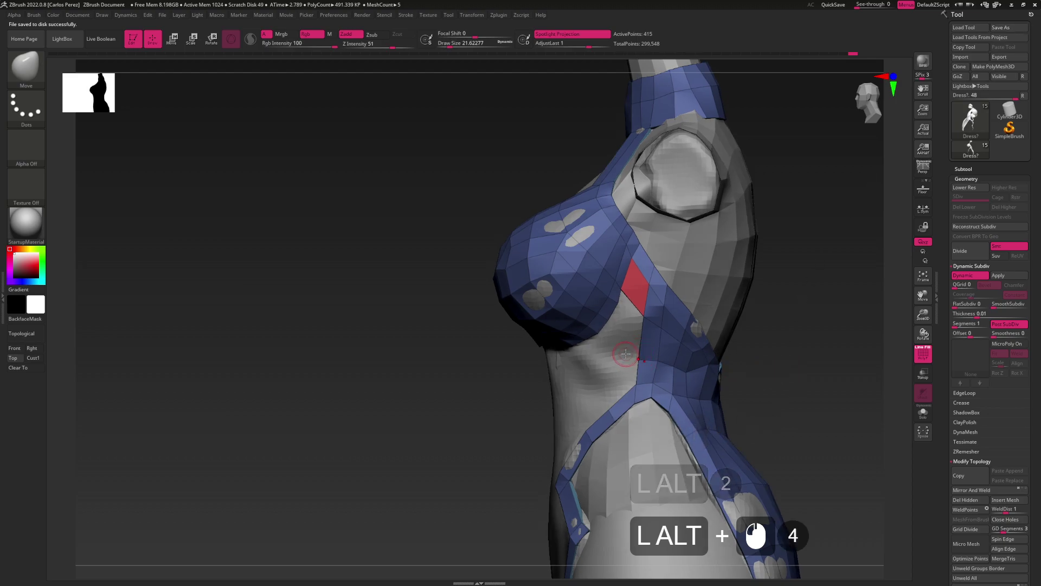
Orbit the model to inspect the straps from the back and shoulder, then return to a side view
alt+drag(795, 371, 643, 308)
alt+click(639, 355)
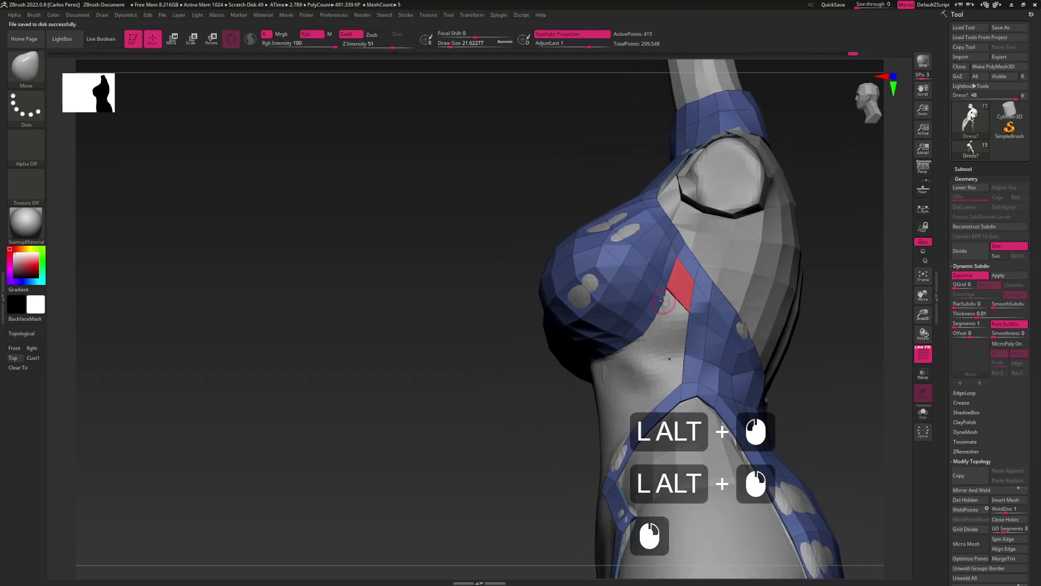
click(664, 301)
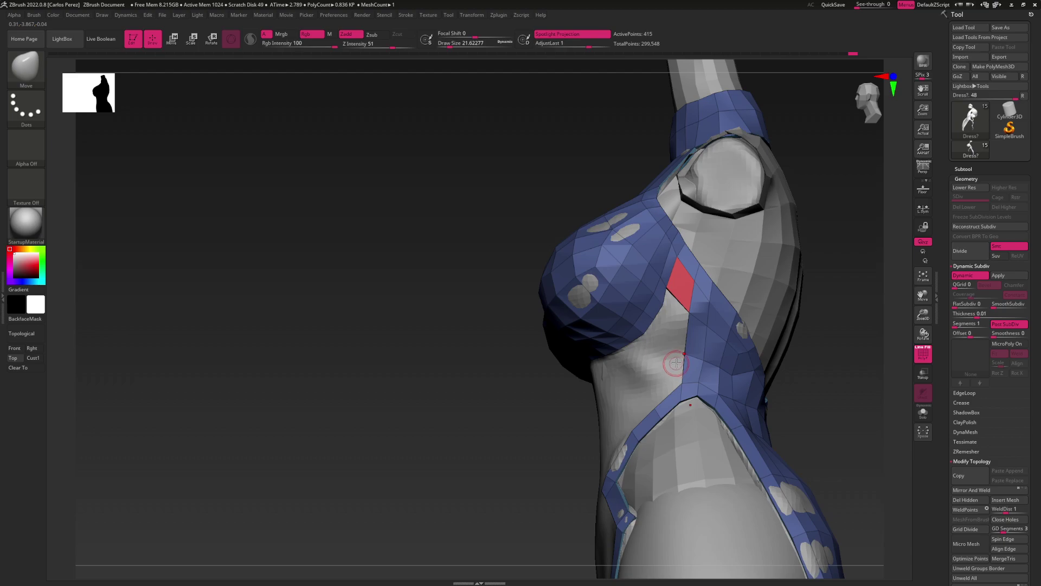
click(697, 359)
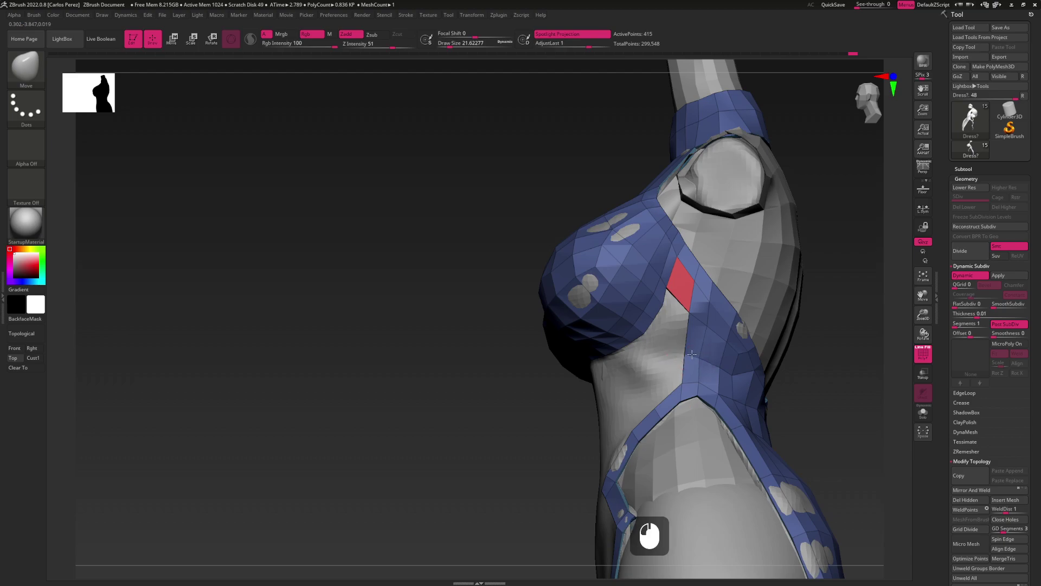
drag(688, 354, 709, 334)
click(706, 357)
alt+click(701, 342)
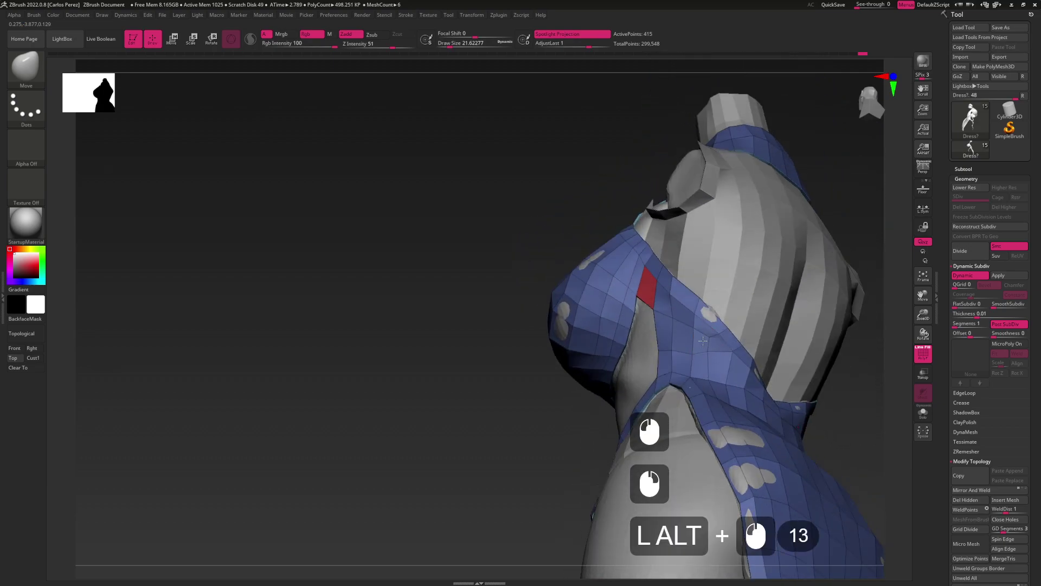
click(692, 349)
alt+click(684, 350)
click(673, 341)
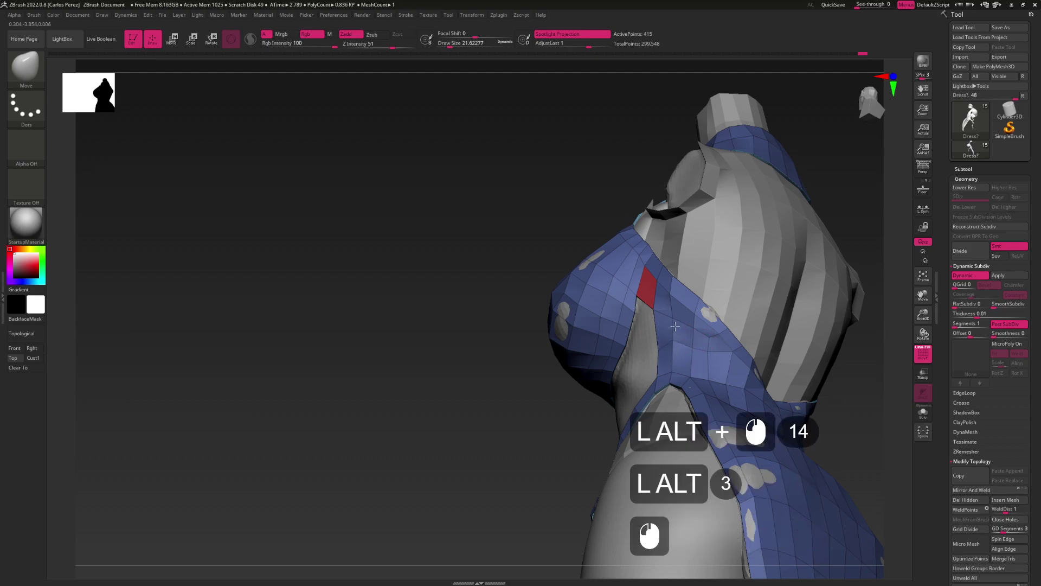
alt+click(668, 344)
alt+click(672, 341)
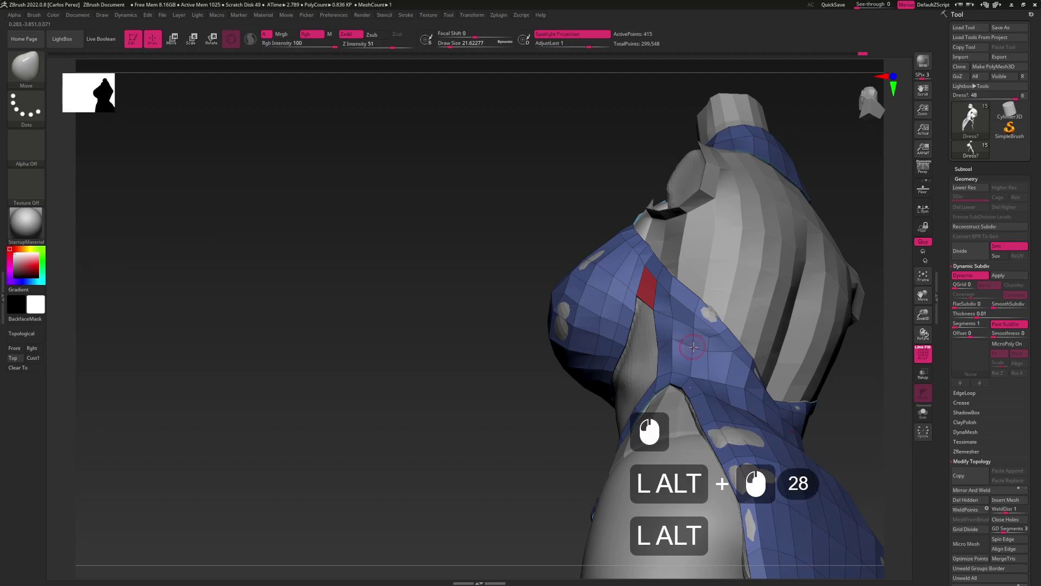
click(695, 339)
drag(693, 336, 675, 345)
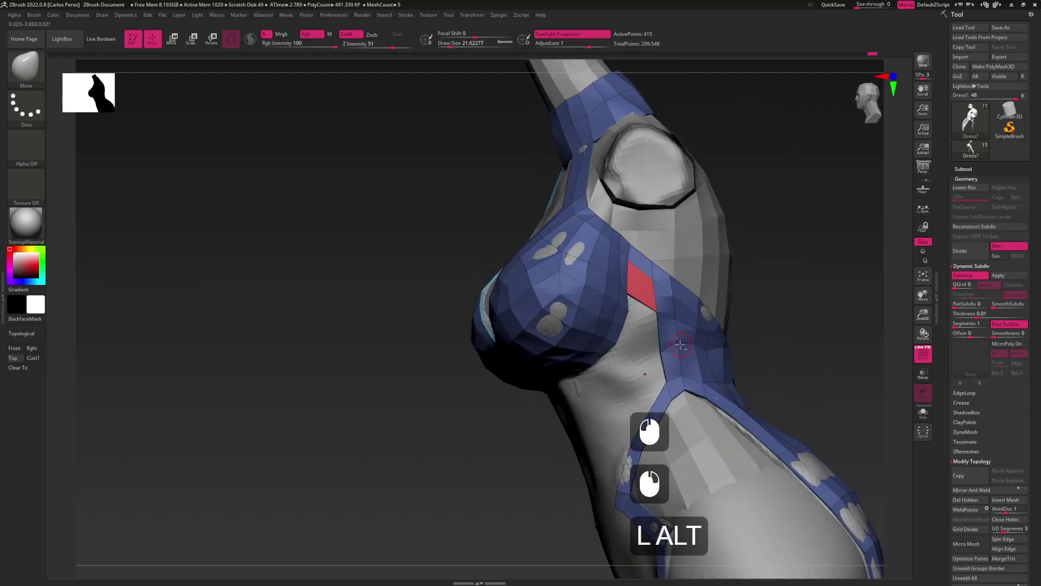
alt+click(676, 345)
alt+click(673, 345)
click(660, 341)
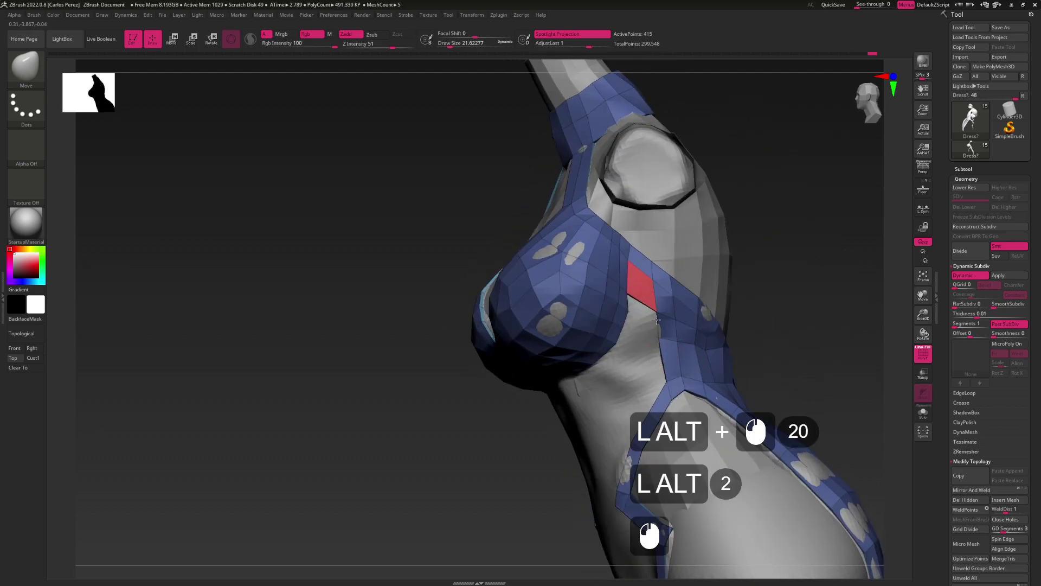
alt+click(660, 335)
Orbit the torso to check the side panel from front, side and rear angles
drag(669, 332, 731, 345)
alt+click(722, 353)
alt+click(727, 352)
alt+click(731, 345)
alt+click(721, 350)
alt+click(715, 352)
alt+click(698, 358)
click(698, 358)
drag(698, 358, 681, 359)
alt+click(686, 354)
click(678, 364)
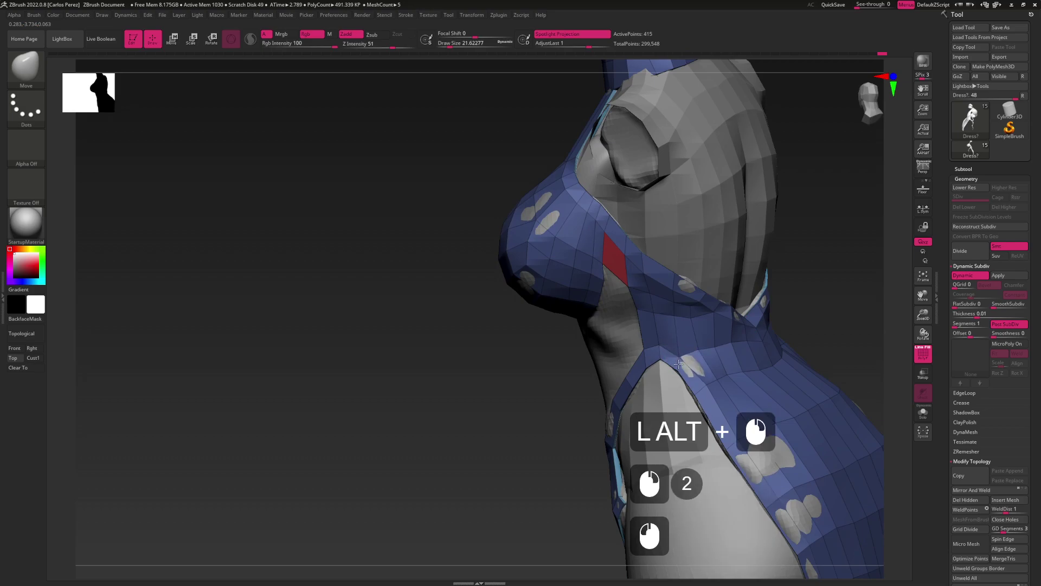
drag(660, 350, 628, 383)
click(648, 355)
click(629, 384)
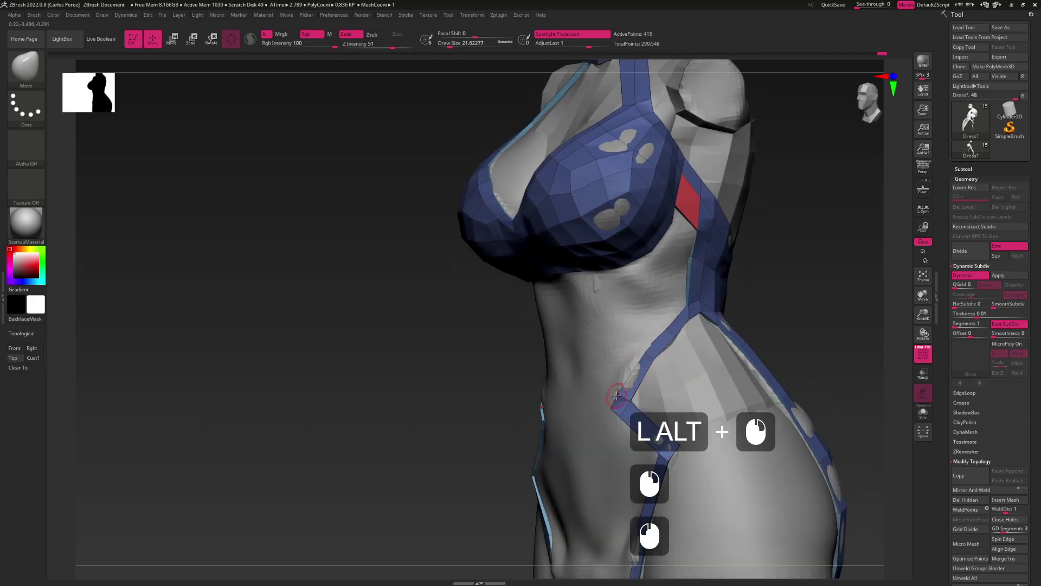
alt+drag(624, 390, 699, 315)
click(699, 316)
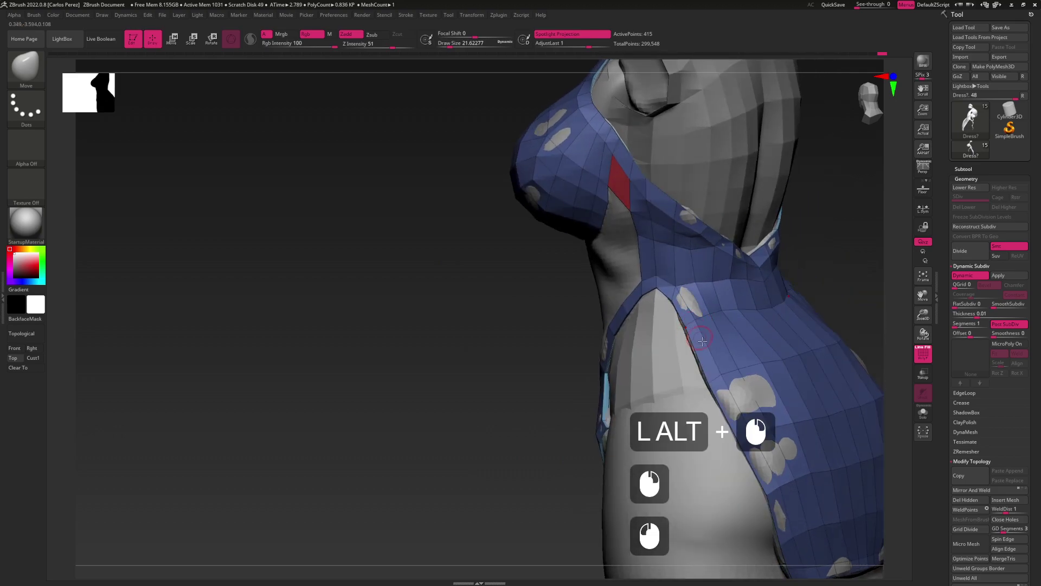
alt+drag(714, 378, 710, 369)
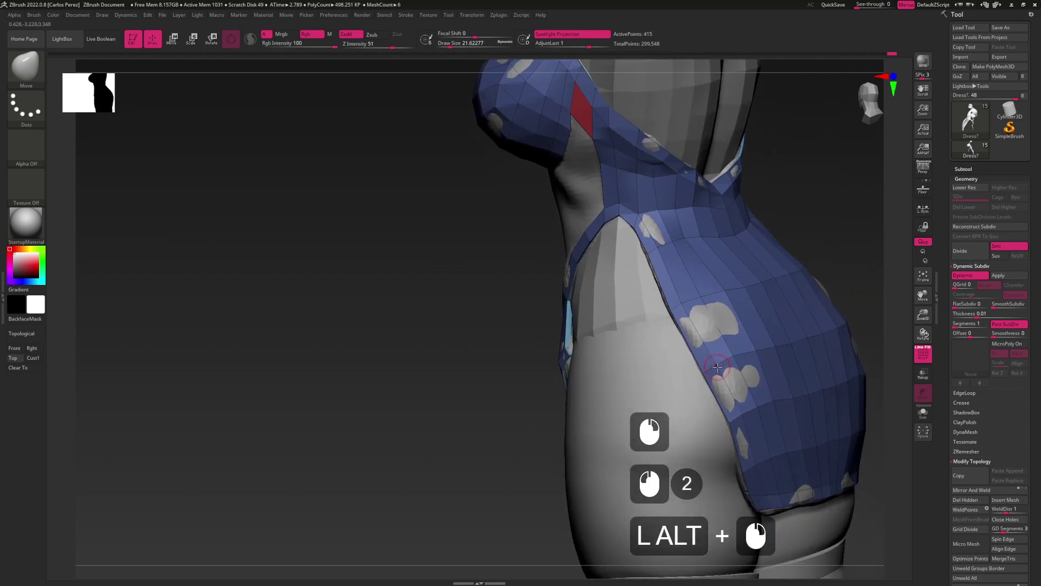
click(709, 369)
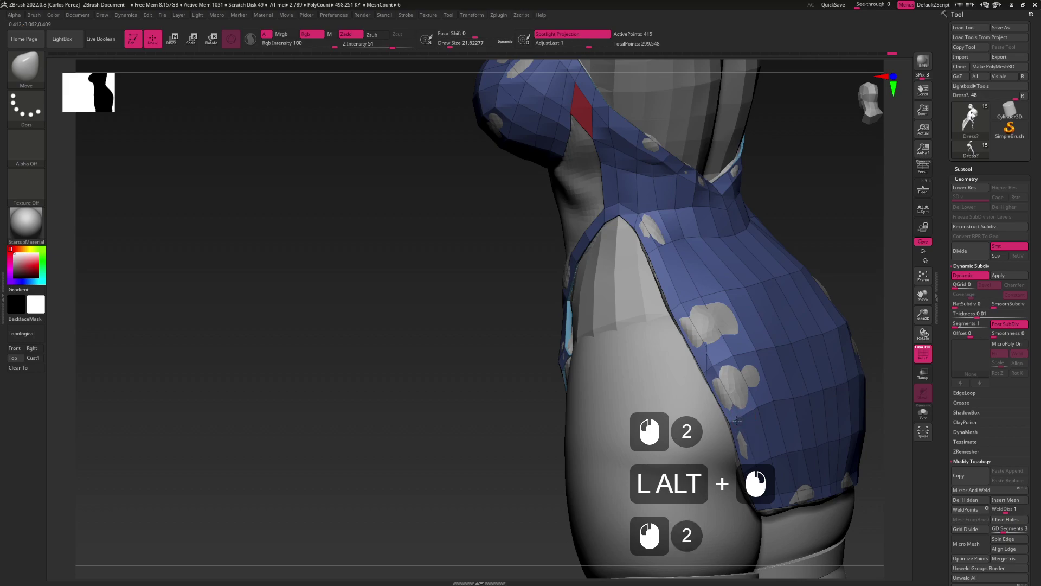
alt+drag(736, 419, 655, 329)
click(698, 389)
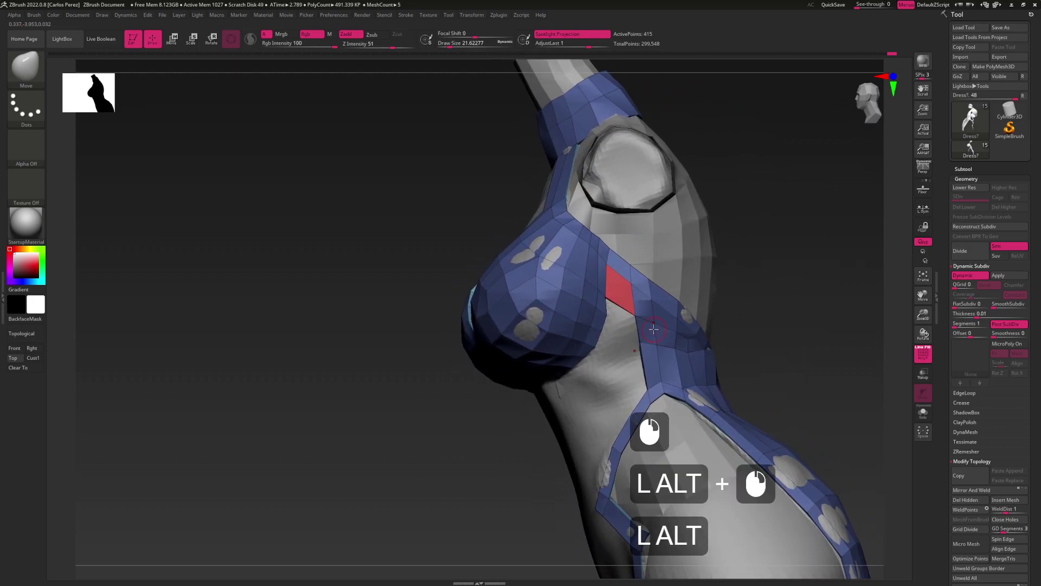
drag(666, 366, 653, 359)
With ZModeler, insert an edge loop across the side strap and shrink Draw Size to 41.42
key(b)
key(z)
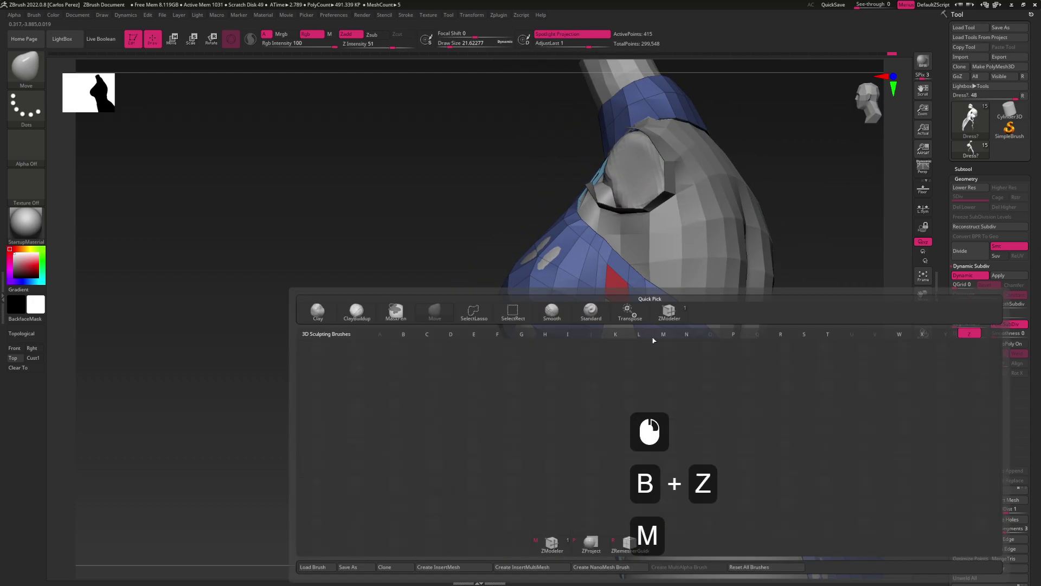
key(m)
key(space)
click(648, 339)
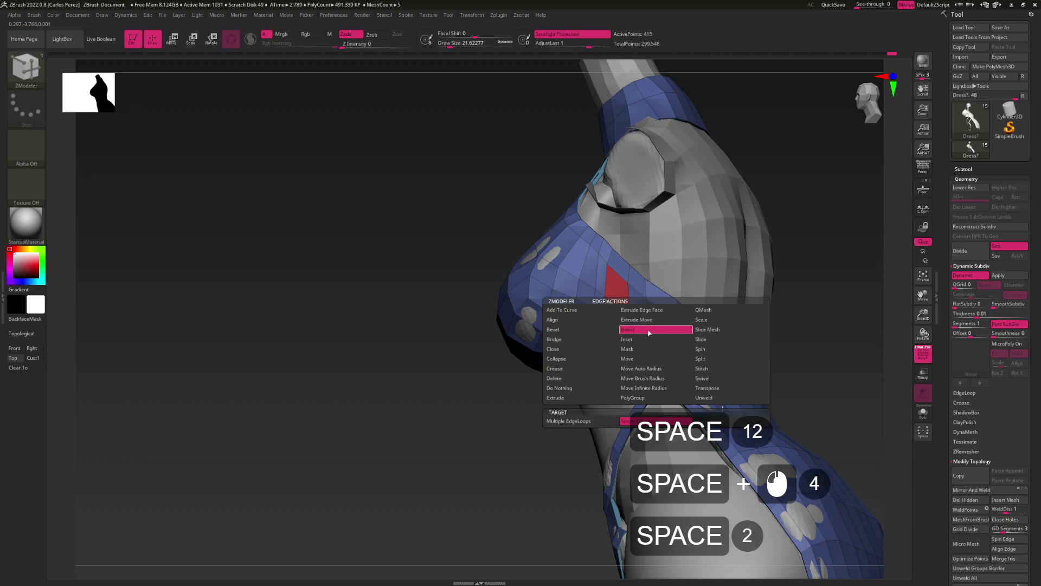
mouse_move(656, 363)
right_down()
mouse_move(624, 333)
mouse_move(671, 367)
right_up()
key(s)
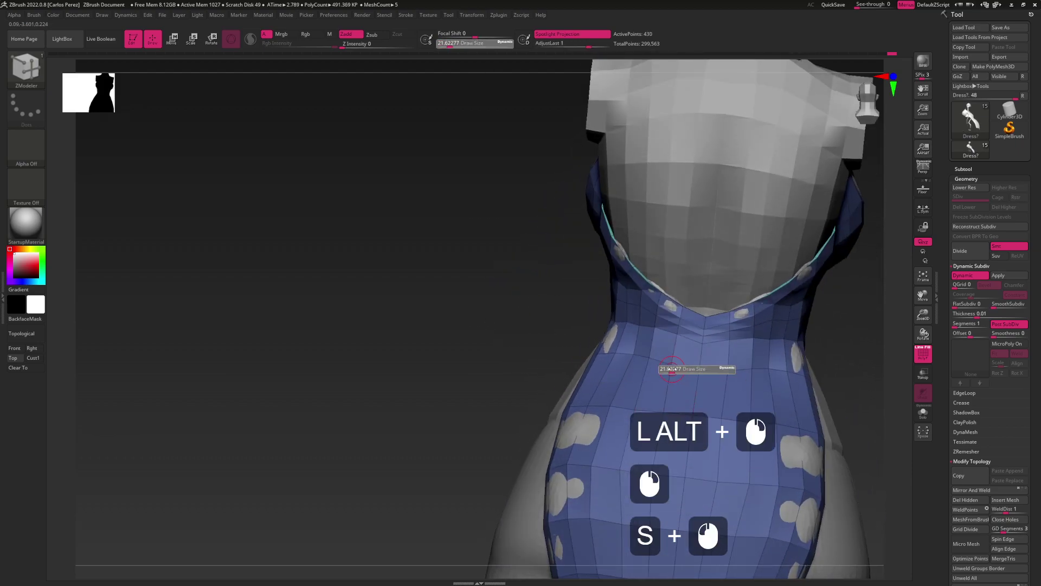
key(shift)
mouse_move(676, 368)
mouse_down()
mouse_move(611, 339)
mouse_move(697, 370)
mouse_move(652, 349)
mouse_move(742, 374)
mouse_move(706, 369)
mouse_move(728, 362)
mouse_up()
mouse_move(741, 348)
right_down()
mouse_move(724, 359)
mouse_move(732, 349)
mouse_move(702, 356)
right_up()
Switch to the Move brush, enlarge its size to about 62, and nudge the dress
key(b)
key(m)
key(v)
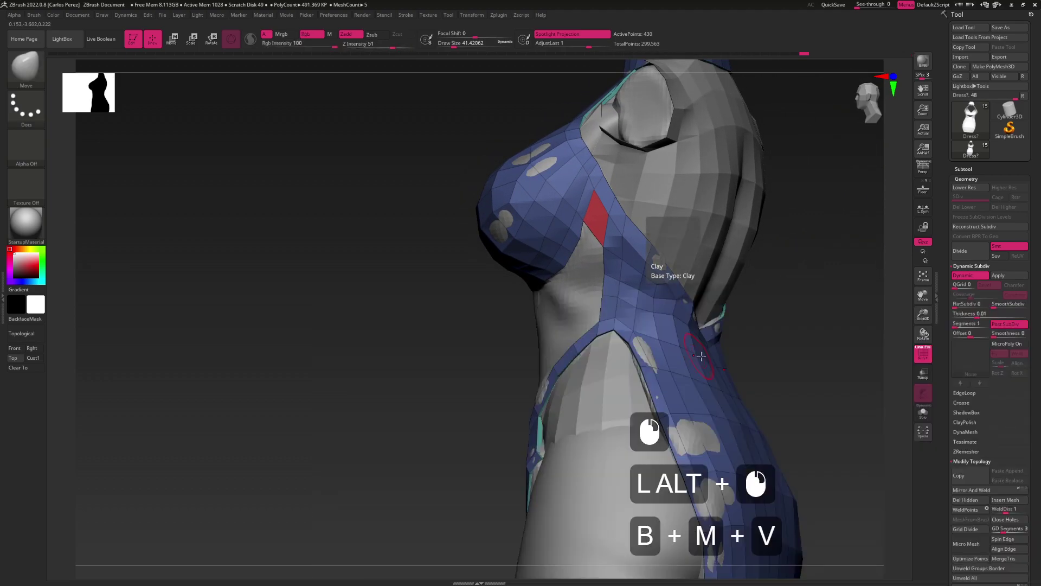
key(s)
drag(699, 357, 716, 359)
alt+right_drag(716, 359, 689, 360)
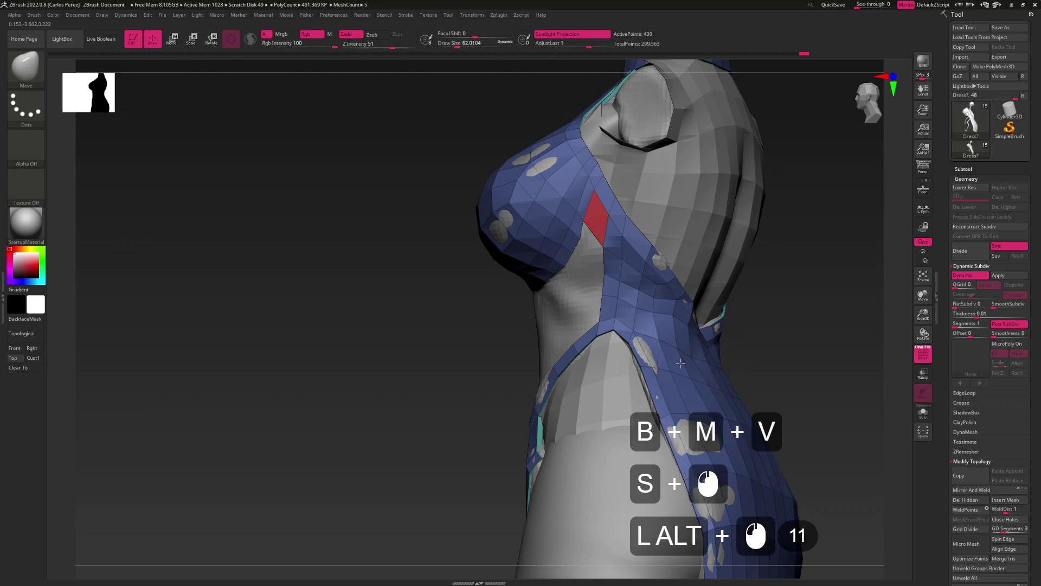
alt+drag(680, 364, 660, 353)
mouse_move(708, 364)
alt+right_down()
mouse_move(677, 353)
mouse_move(726, 348)
mouse_move(704, 345)
mouse_move(699, 369)
mouse_move(692, 345)
alt+right_up()
Return to ZModeler, adjust the brush size, and turn the view to the dress side
key(b)
key(z)
key(m)
click(692, 345)
key(s)
drag(689, 340, 683, 341)
mouse_move(682, 341)
alt+right_down()
mouse_move(672, 325)
mouse_move(682, 329)
alt+right_up()
key(space)
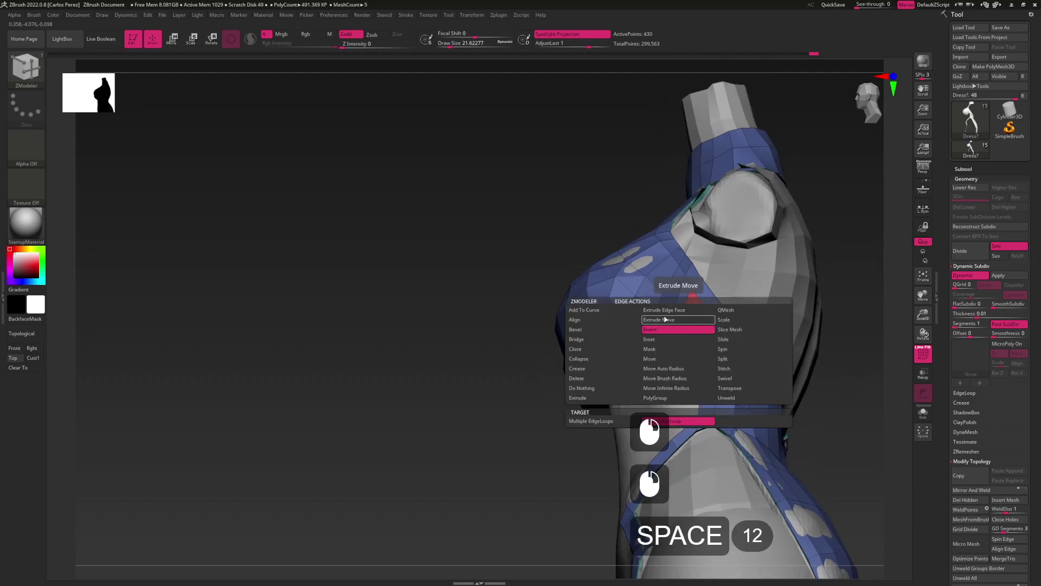
Bridge two edges to close the gap and regroup the mesh into one polygroup
click(665, 378)
click(680, 329)
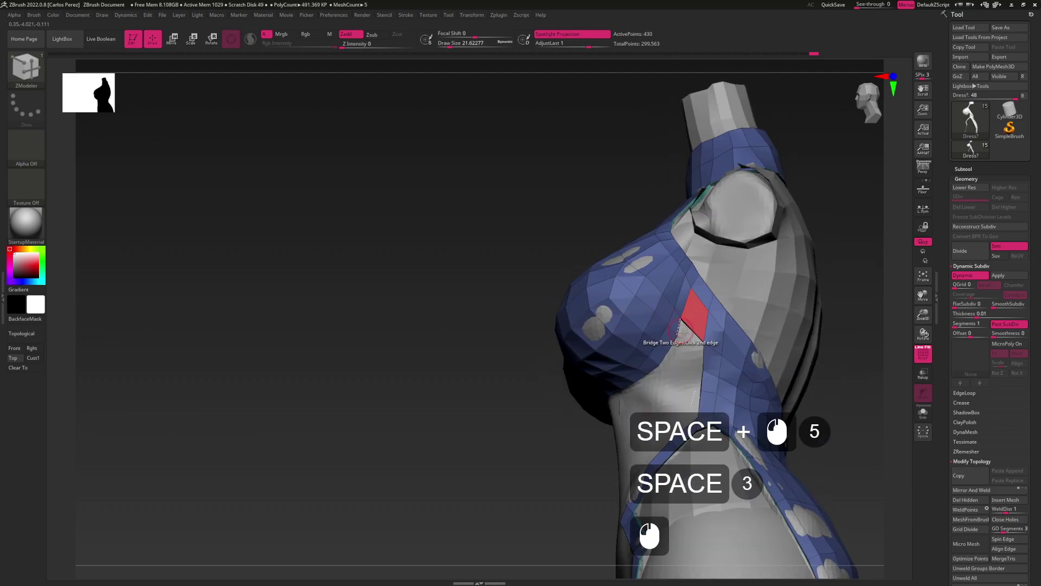
click(703, 356)
key(ctrl+w)
right_drag(703, 356, 674, 343)
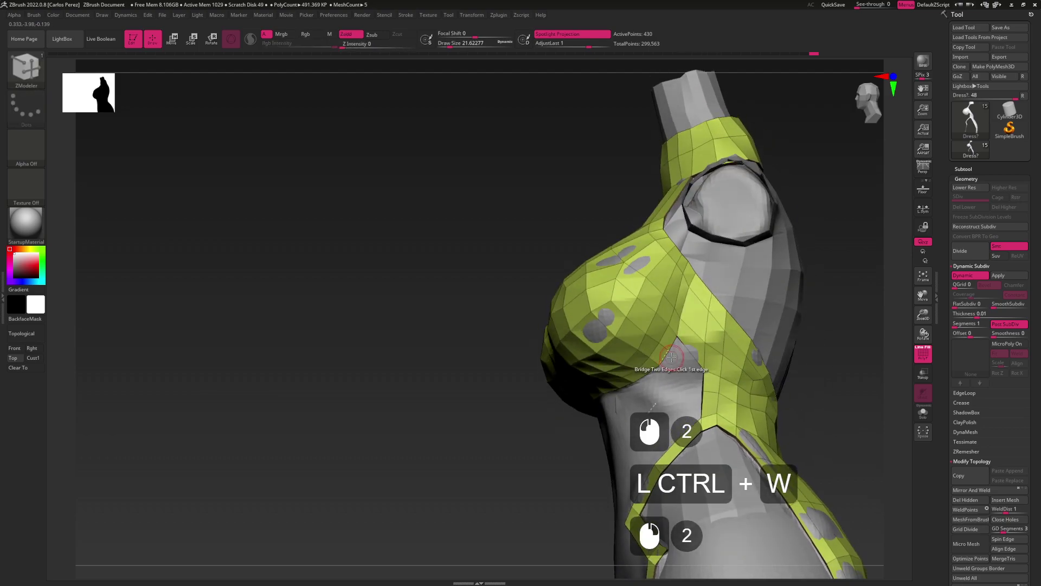
Extrude-move the lower bust-cup edge to pull out a new flap under the bust
key(space)
click(673, 343)
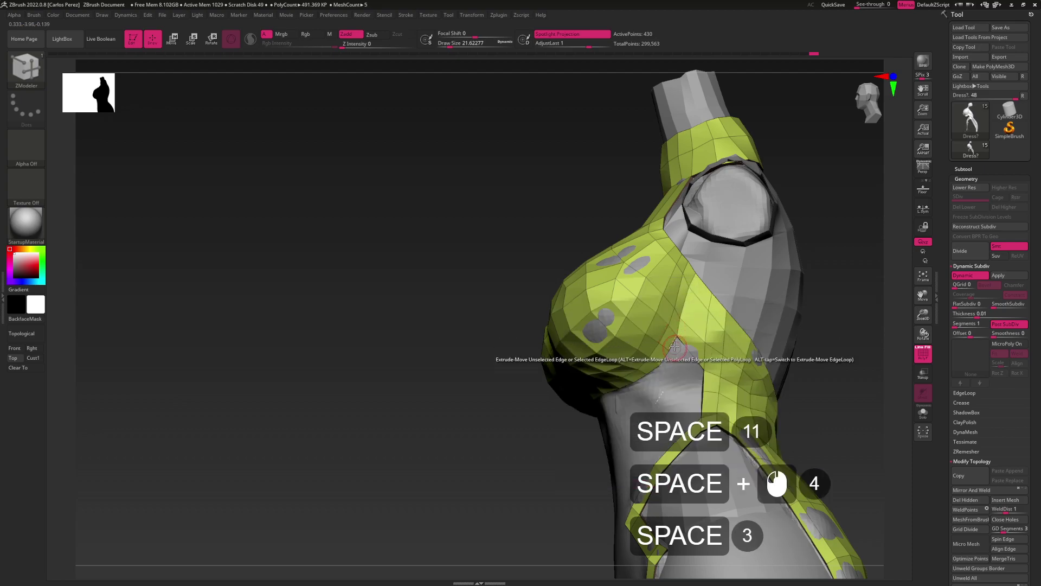
click(672, 378)
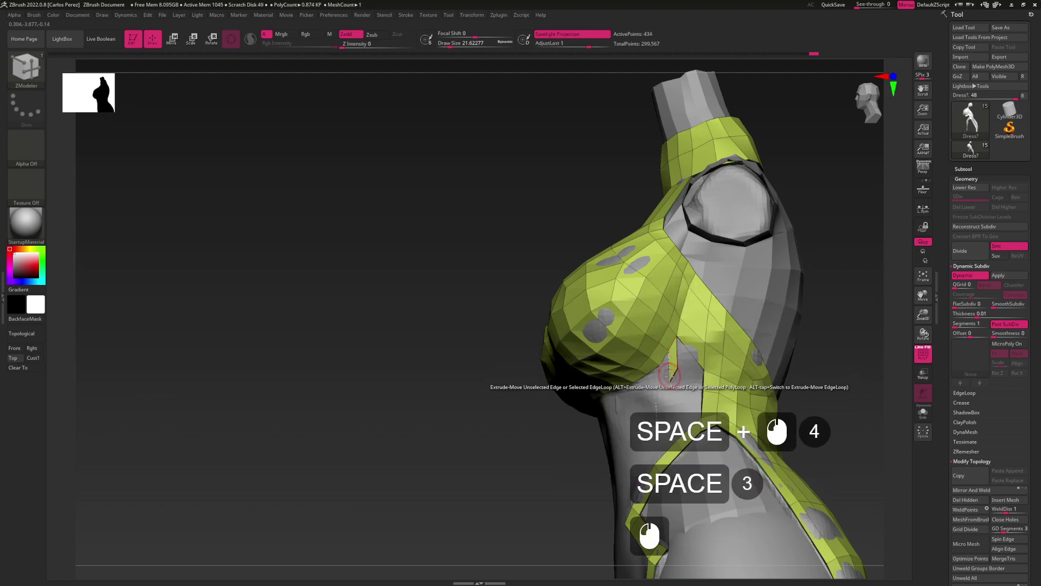
key(b)
key(z)
key(m)
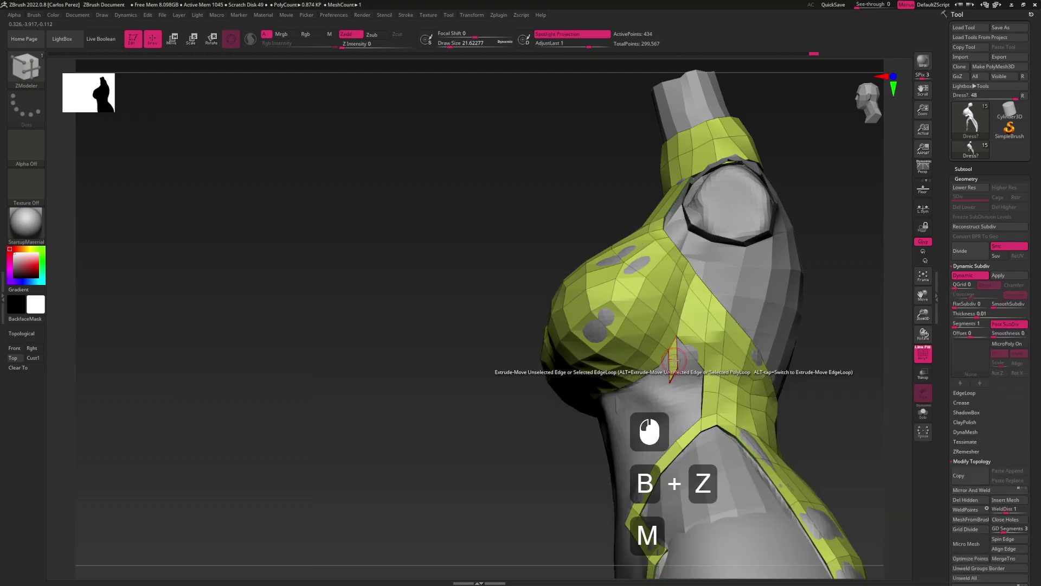
click(685, 370)
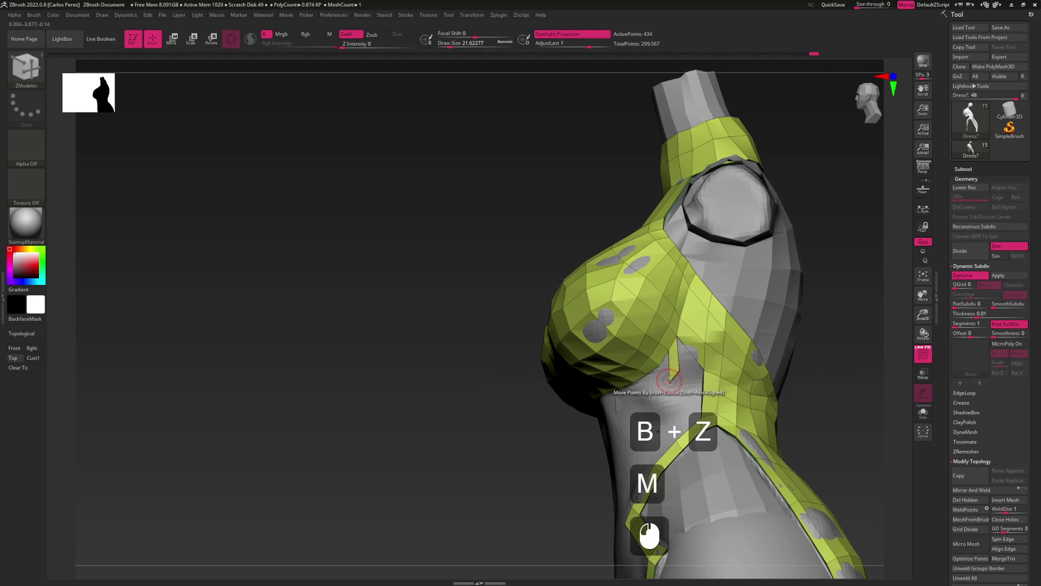
right_drag(668, 367, 652, 372)
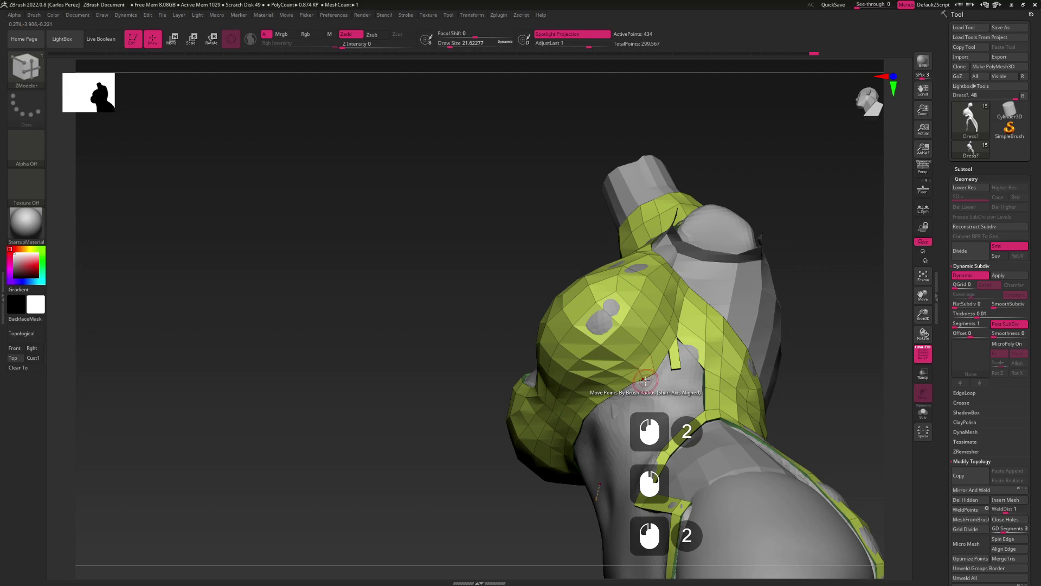
From a side view, extrude an edge below the bust cup and extend the strip further
key(b)
key(z)
key(m)
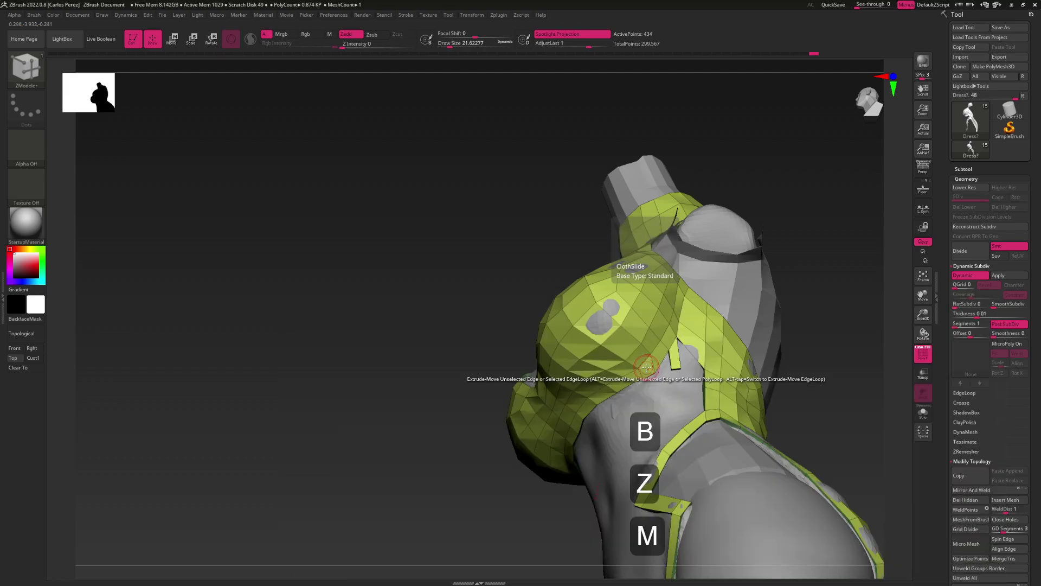
click(641, 378)
click(634, 383)
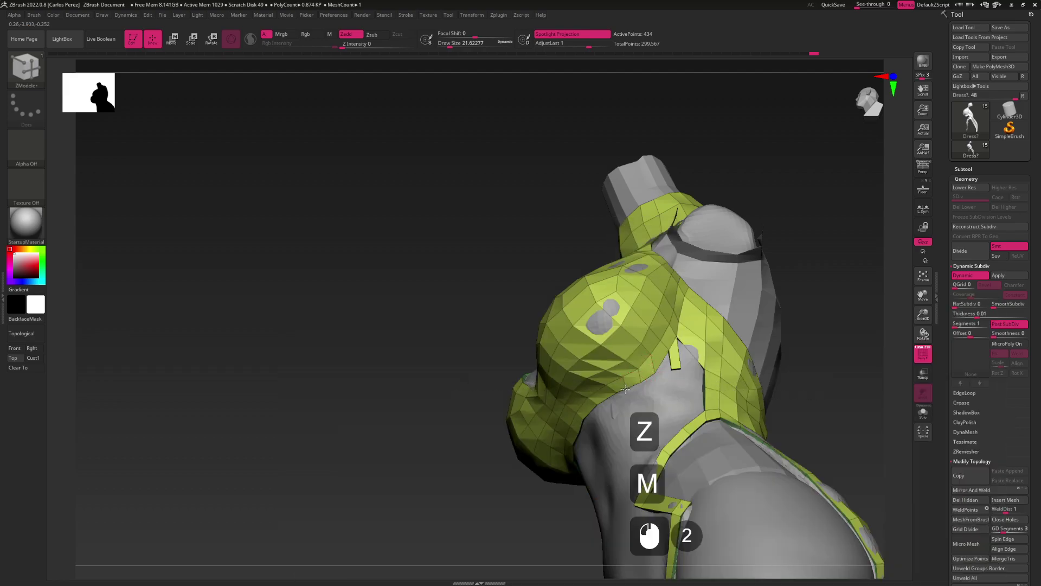
mouse_move(613, 397)
mouse_down()
mouse_move(667, 404)
mouse_move(673, 369)
mouse_up()
key(s)
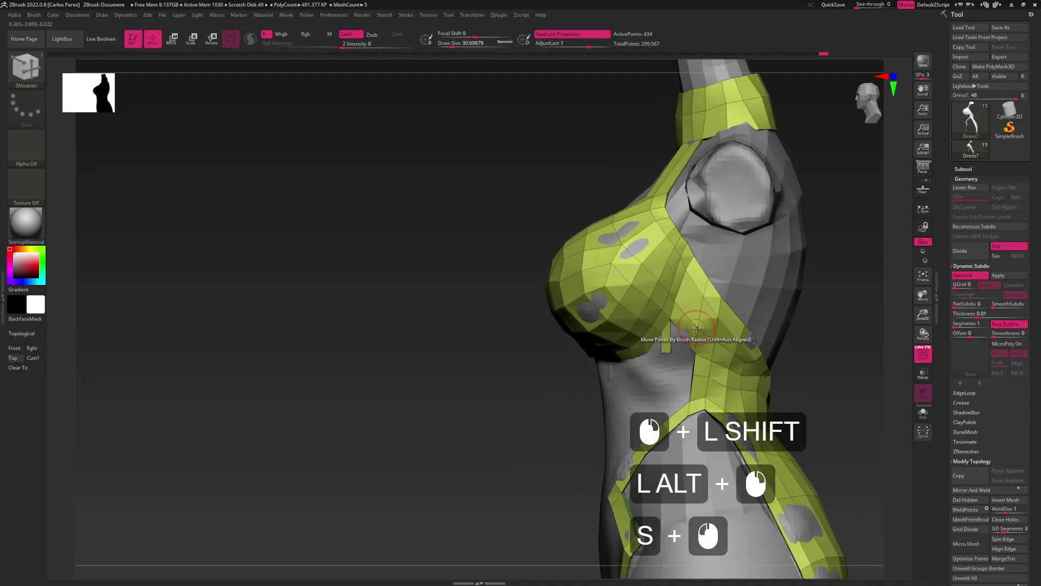
click(698, 326)
click(670, 317)
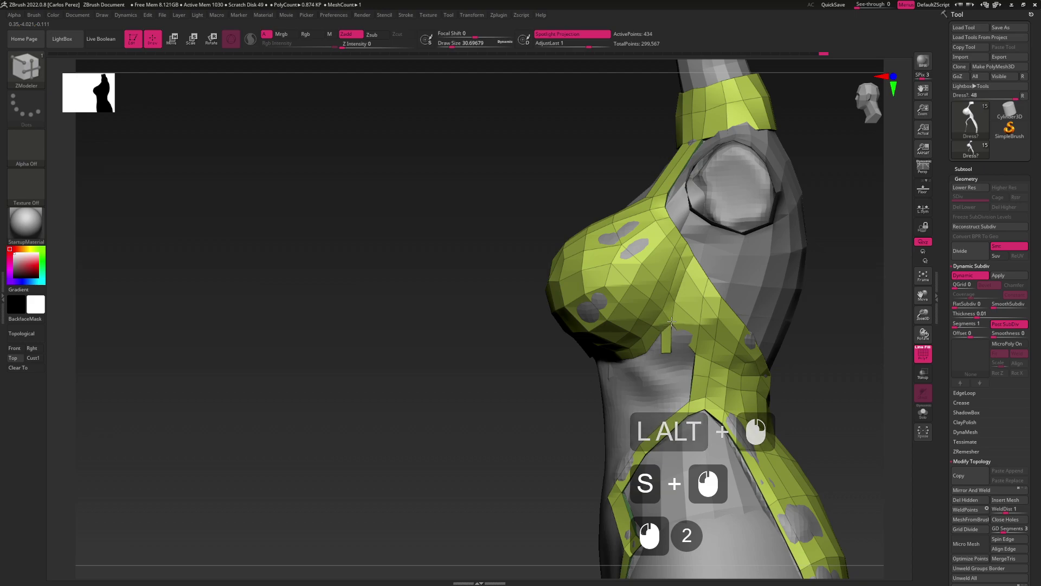
click(660, 335)
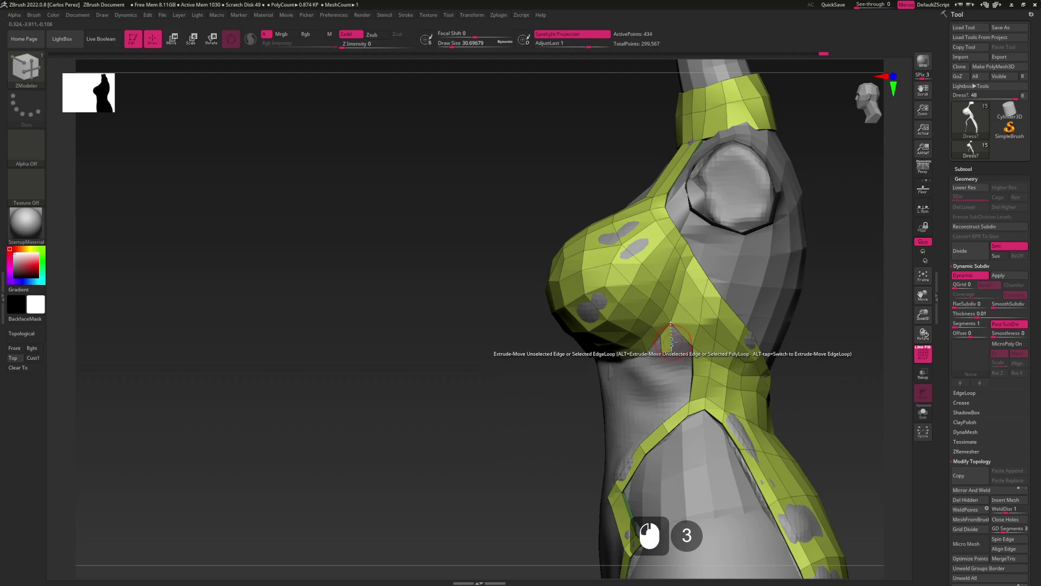
Use the Move brush to nudge the small tab under the bust against the torso
key(b)
key(z)
key(m)
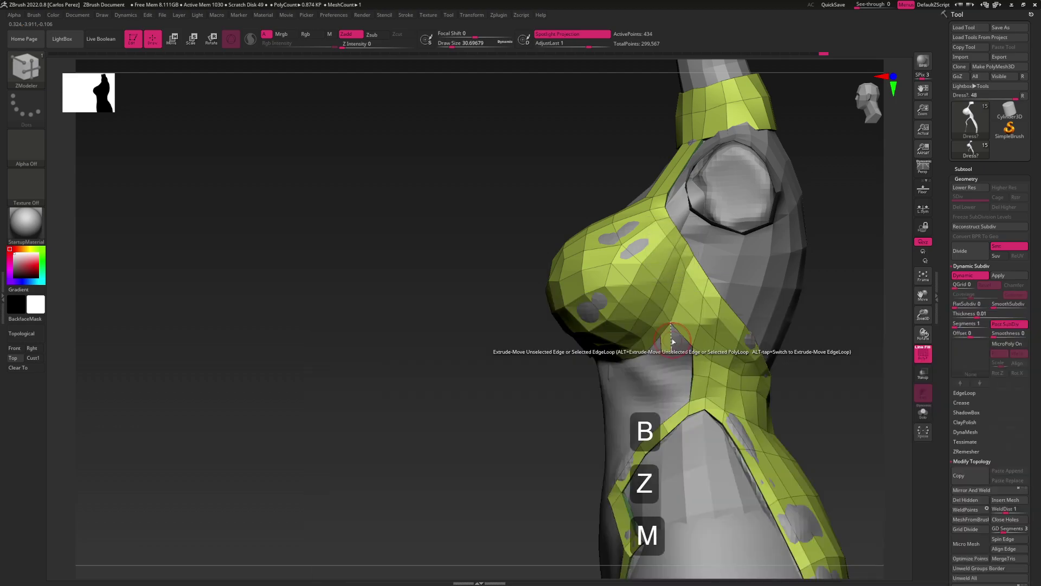
key(b)
key(m)
key(v)
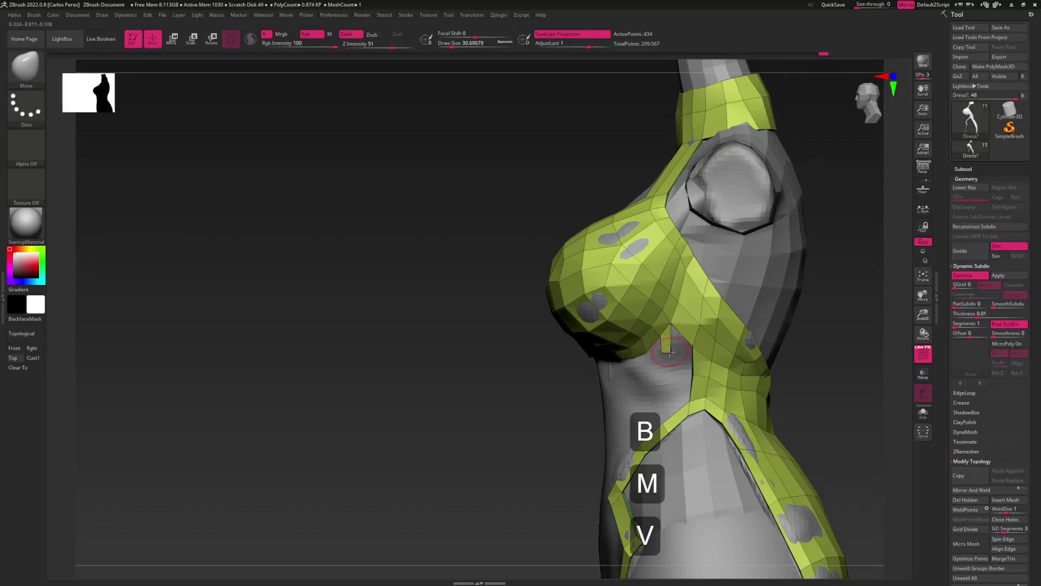
drag(670, 351, 674, 350)
key(b)
key(z)
key(m)
drag(679, 336, 671, 349)
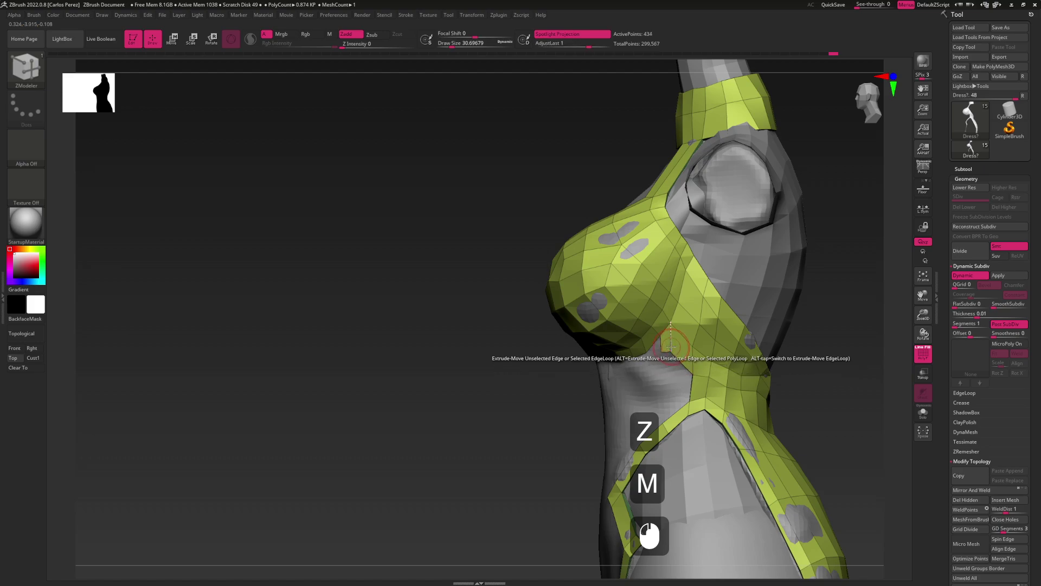
With the Move brush, reshape the notch at the bust cup's lower border
key(b)
key(z)
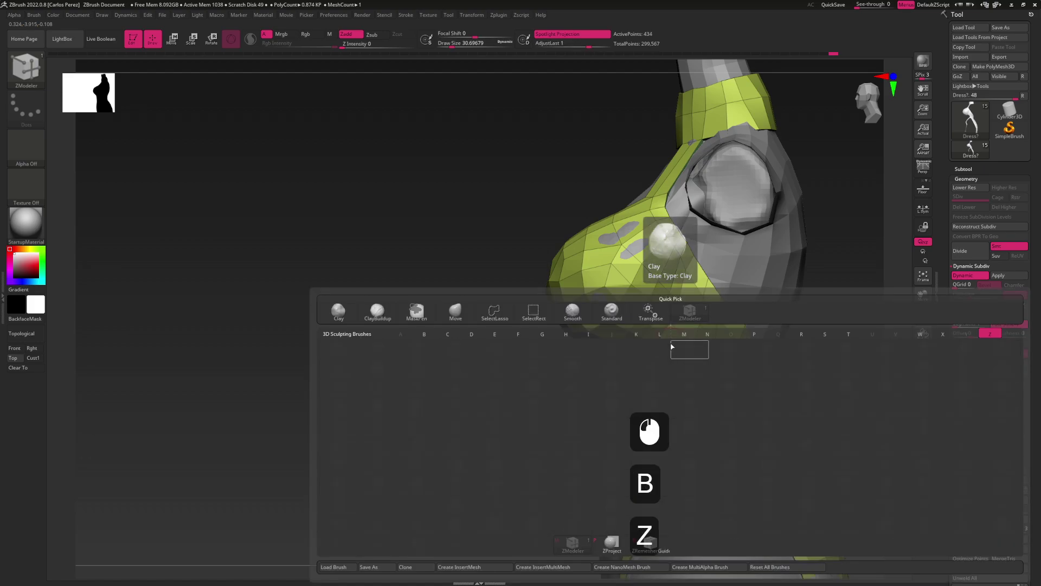
key(m)
key(b)
key(m)
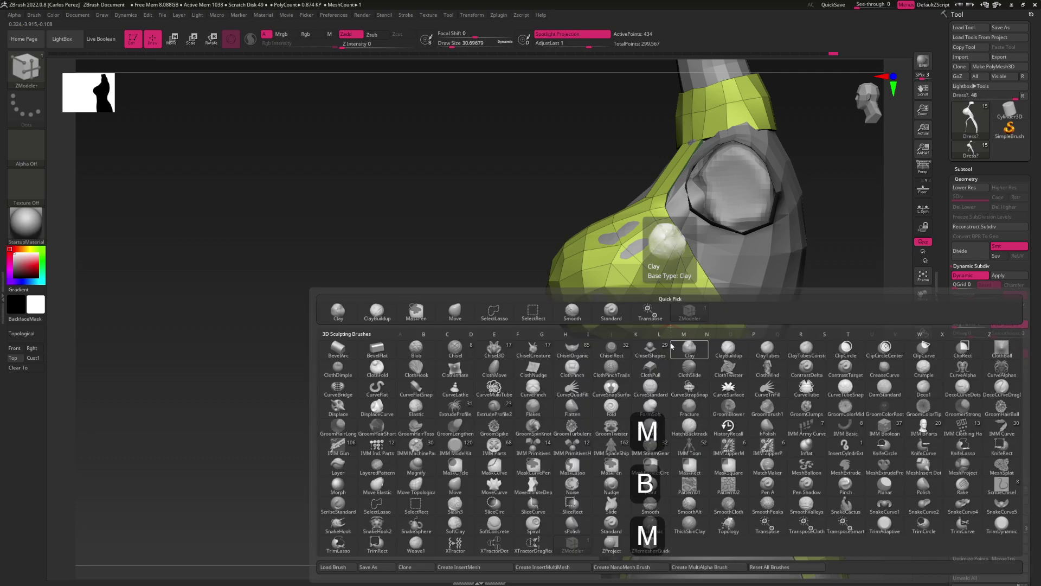
key(v)
mouse_move(671, 352)
mouse_down()
mouse_move(672, 364)
mouse_move(691, 332)
mouse_move(687, 303)
mouse_move(707, 280)
mouse_move(691, 279)
mouse_up()
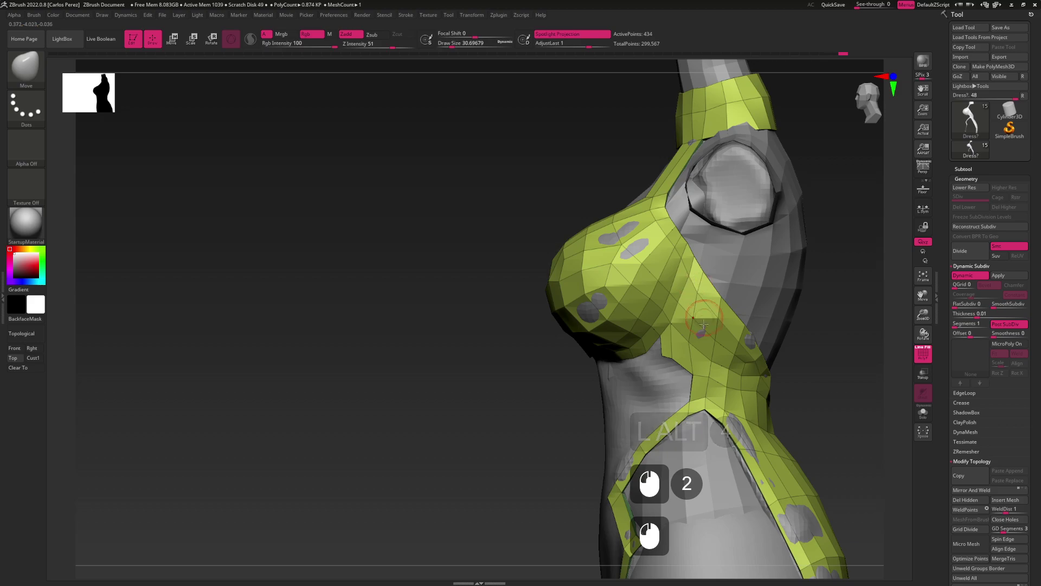
Tuck the under-bust strip inward toward the body, moving along the normal with Alt
mouse_move(716, 312)
mouse_down()
mouse_move(672, 353)
mouse_move(668, 382)
mouse_move(703, 327)
mouse_move(697, 345)
mouse_move(691, 329)
mouse_move(707, 345)
mouse_up()
click(689, 343)
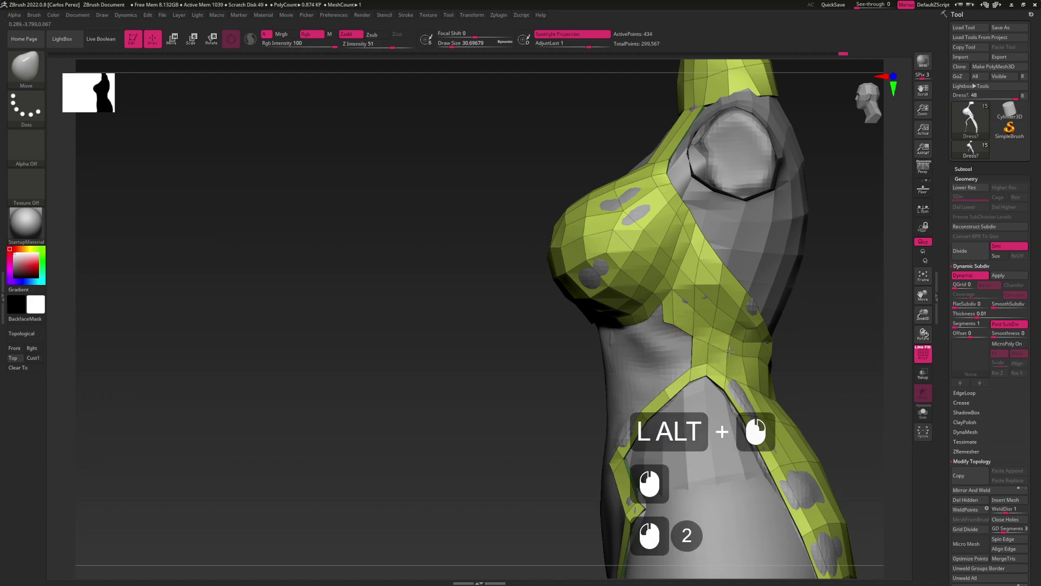
key(alt)
key(alt)
alt+click(739, 334)
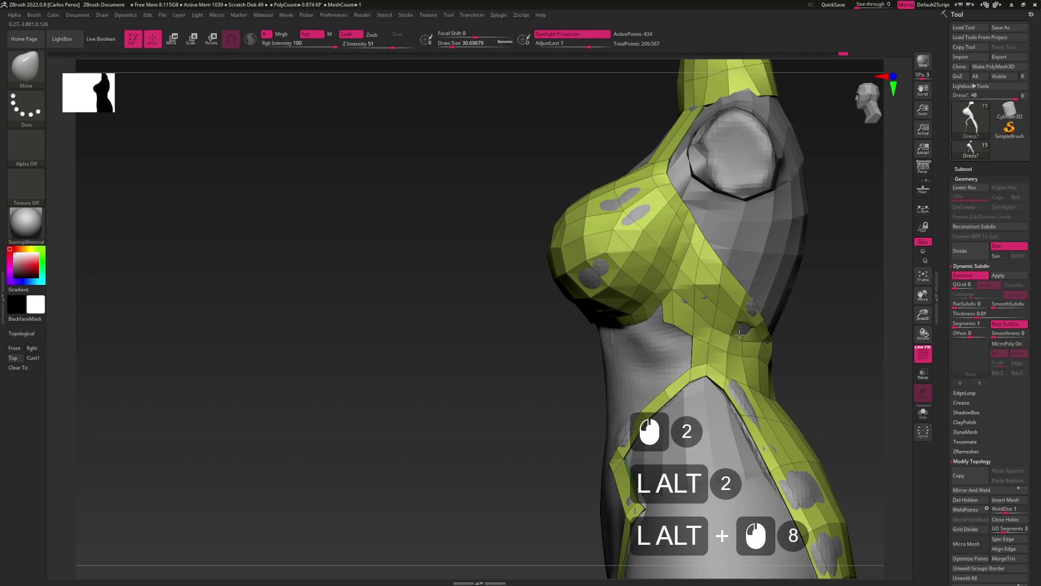
alt+click(743, 333)
alt+click(724, 338)
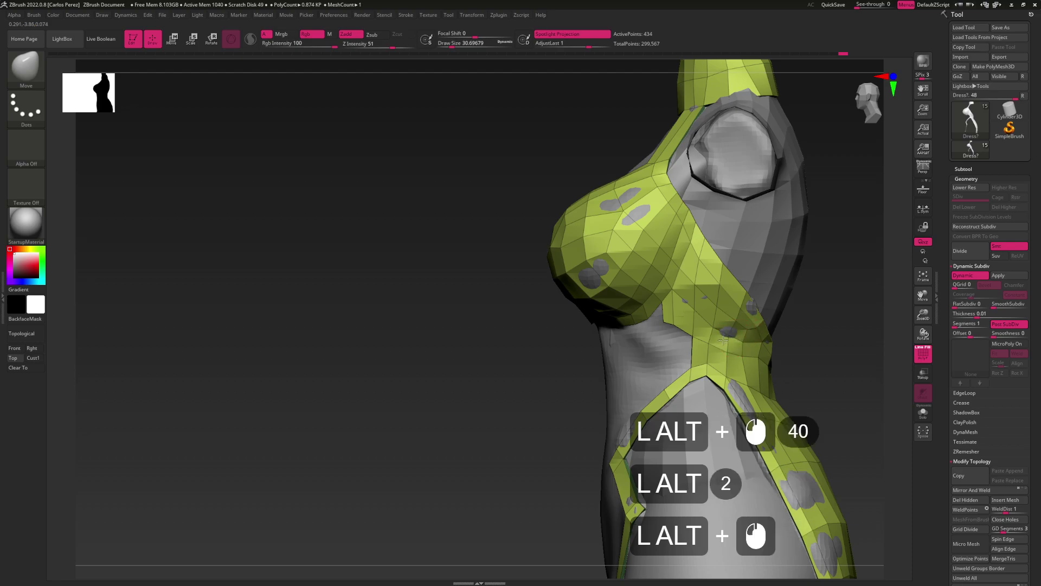
alt+click(731, 337)
key(alt)
key(alt)
key(alt)
alt+click(705, 331)
Orbit the model and zoom in on the side of the dress
key(alt)
drag(713, 326, 735, 326)
click(706, 344)
click(693, 302)
click(689, 300)
alt+click(704, 311)
key(alt)
key(alt)
key(alt)
Rotate around to inspect the back of the dress, then return to a side angle
click(736, 325)
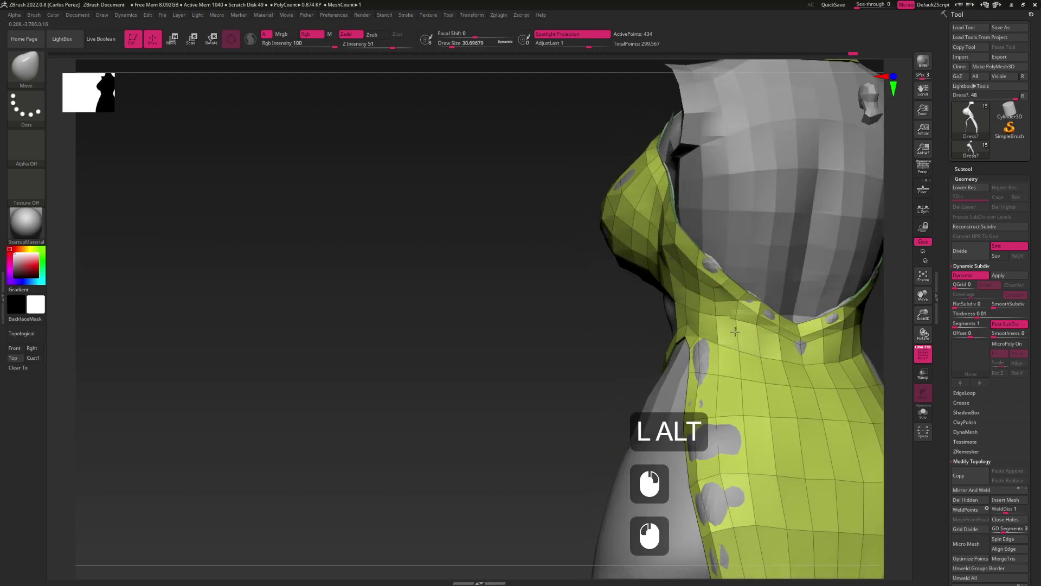
click(751, 336)
click(773, 344)
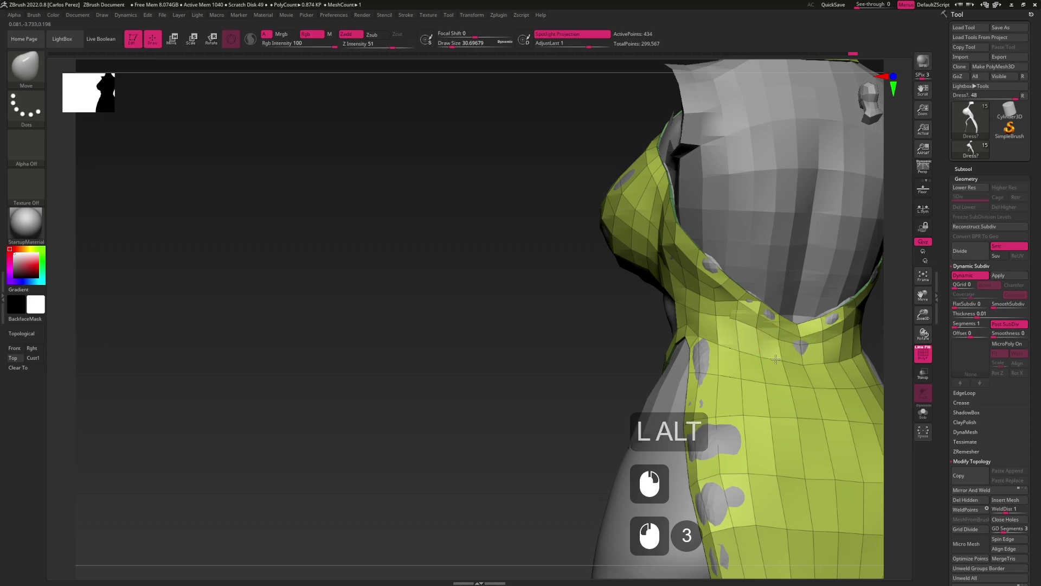
click(800, 332)
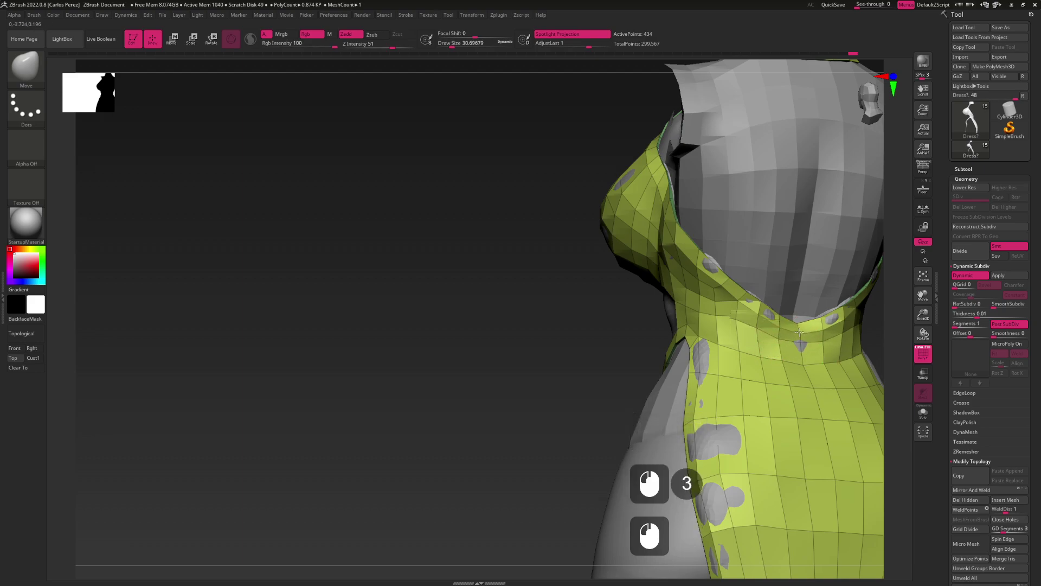
drag(698, 310, 704, 324)
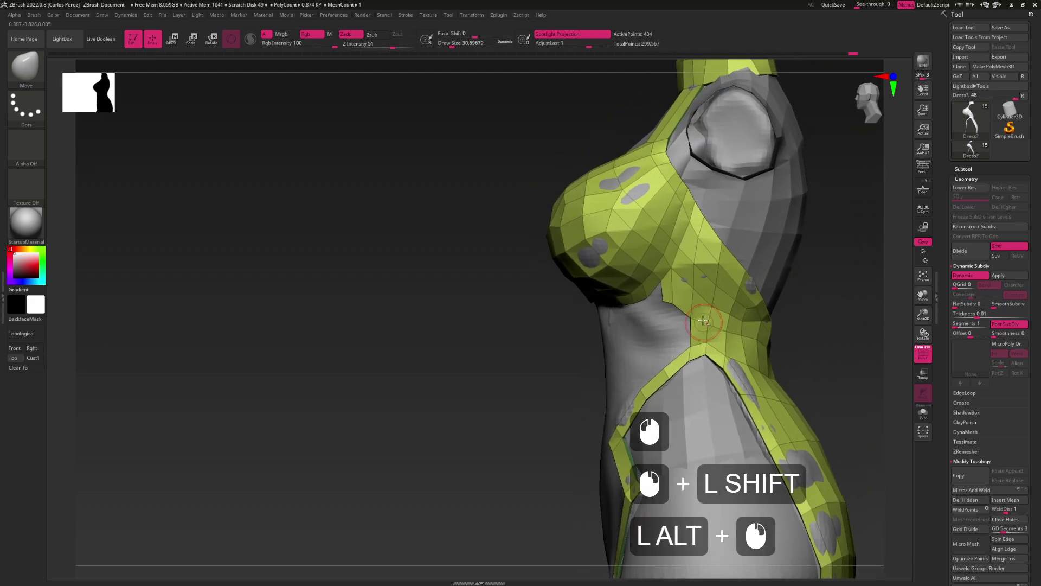
drag(763, 299, 724, 290)
click(753, 289)
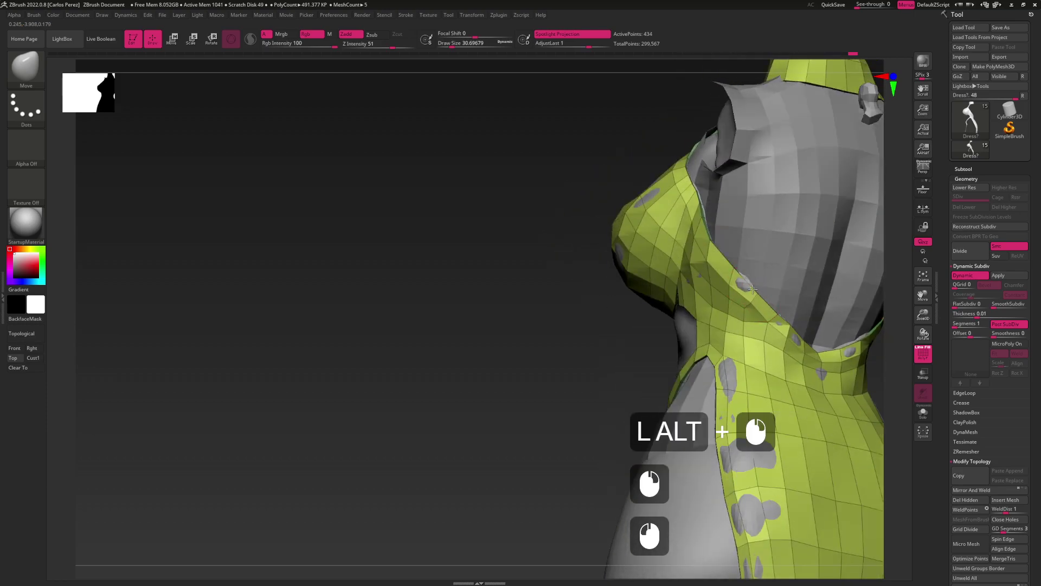
Pull the strip down along the torso side and check it in side profile
mouse_move(749, 305)
alt+mouse_down()
mouse_move(723, 291)
mouse_move(730, 280)
alt+mouse_up()
click(730, 280)
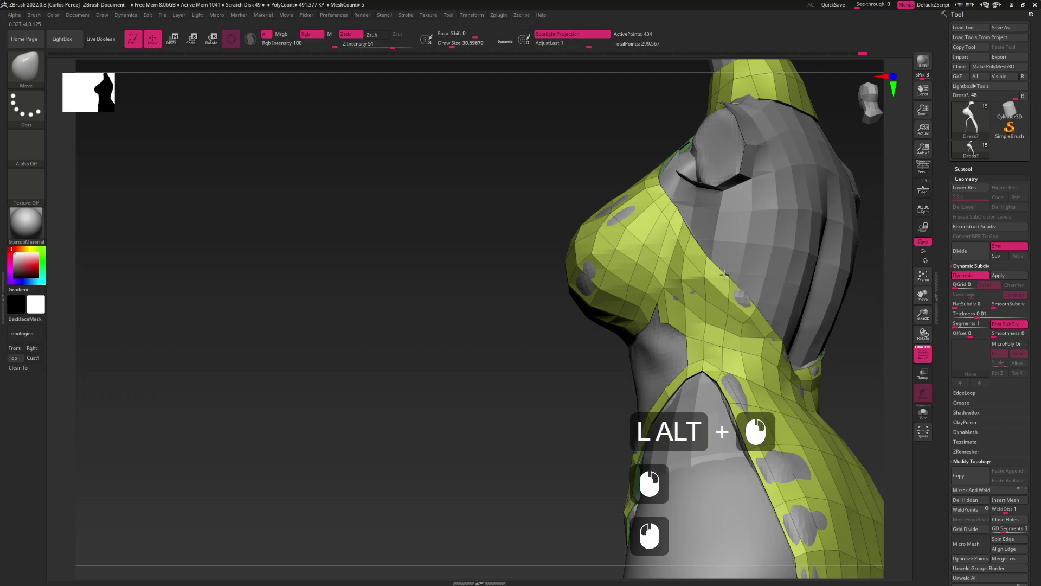
click(706, 276)
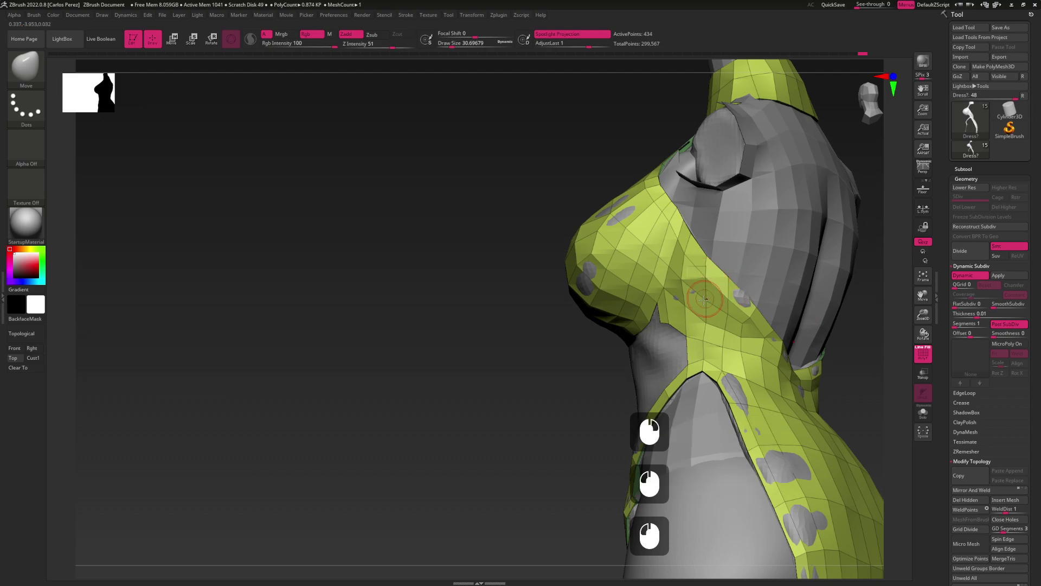
shift+drag(704, 299, 715, 310)
click(723, 315)
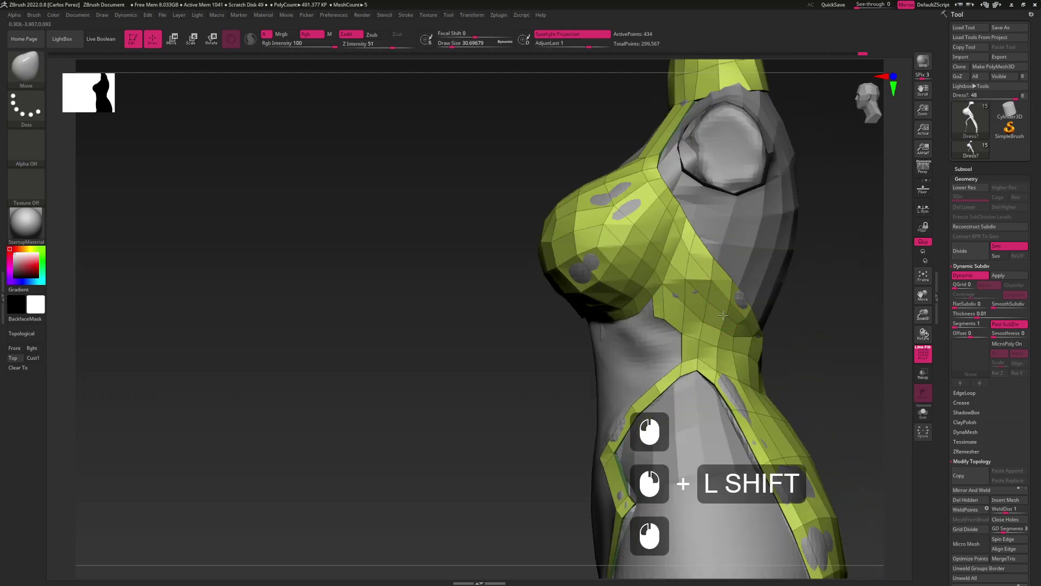
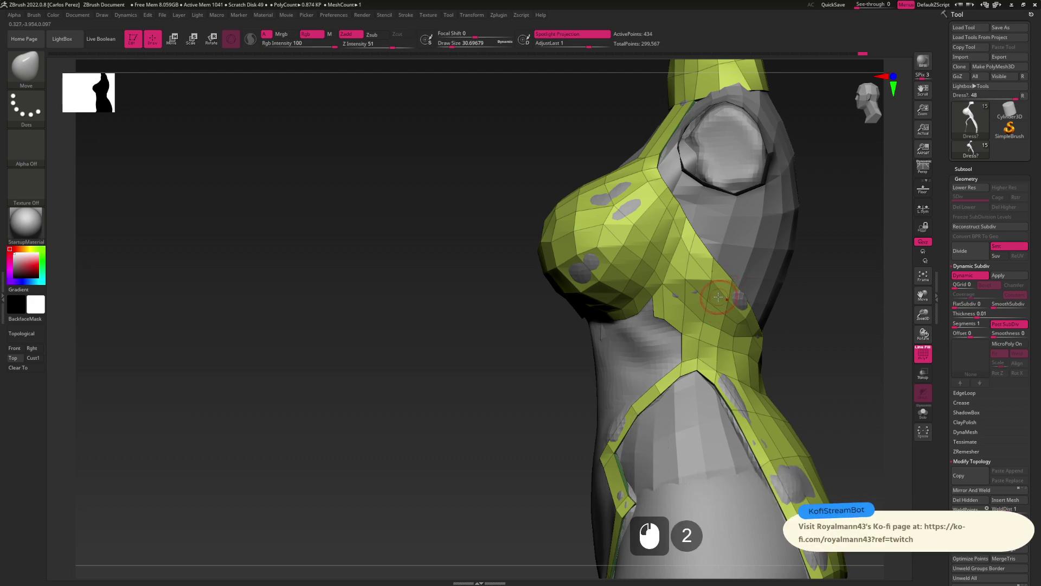
From a side view, extrude a new polygon strip down from the crop top's lower edge with ZModeler
alt+right_drag(686, 339, 686, 280)
right_click(687, 268)
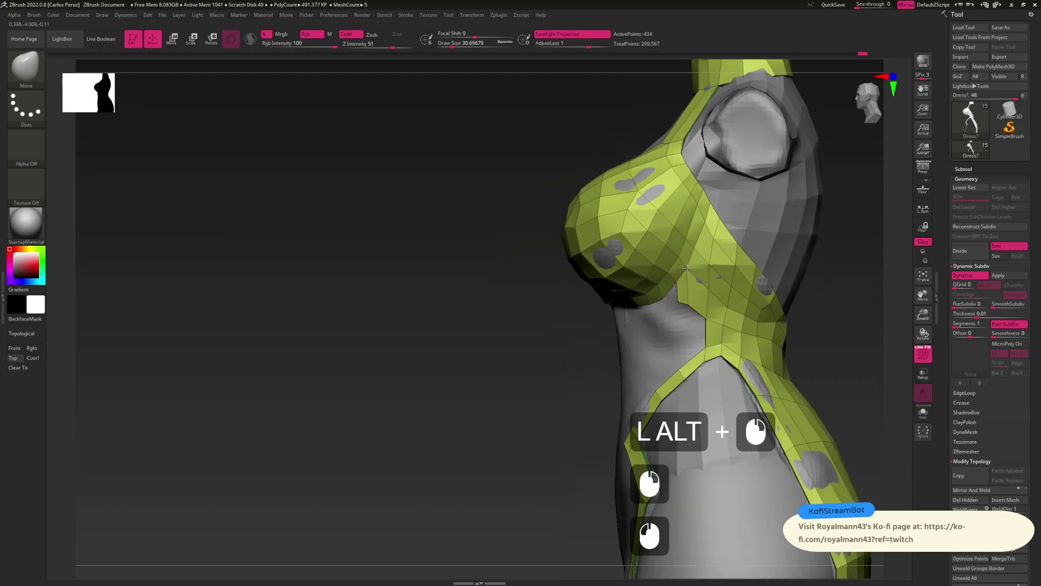
right_click(695, 300)
alt+right_drag(695, 300, 695, 277)
key(b)
key(z)
key(m)
drag(699, 296, 699, 308)
click(870, 491)
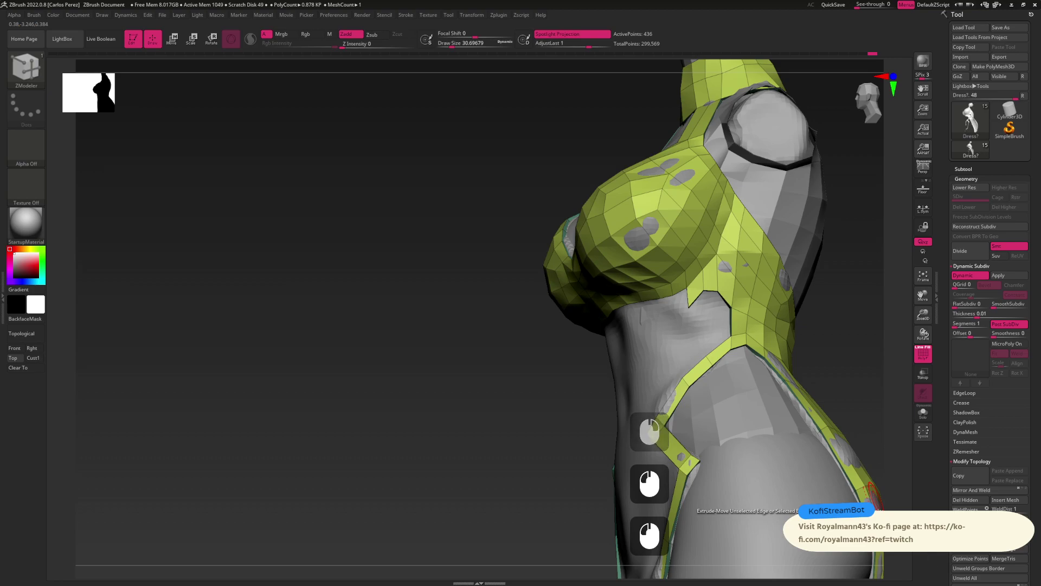
Switch back to the Move brush and adjust the new strip
key(b)
key(m)
key(v)
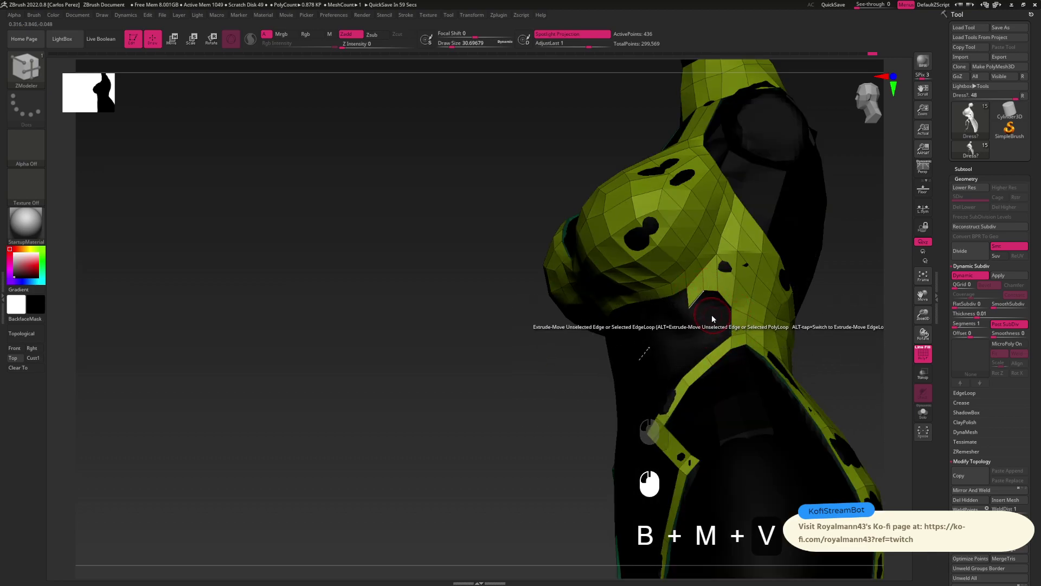
key(v)
key(b)
key(b)
key(m)
key(v)
click(687, 308)
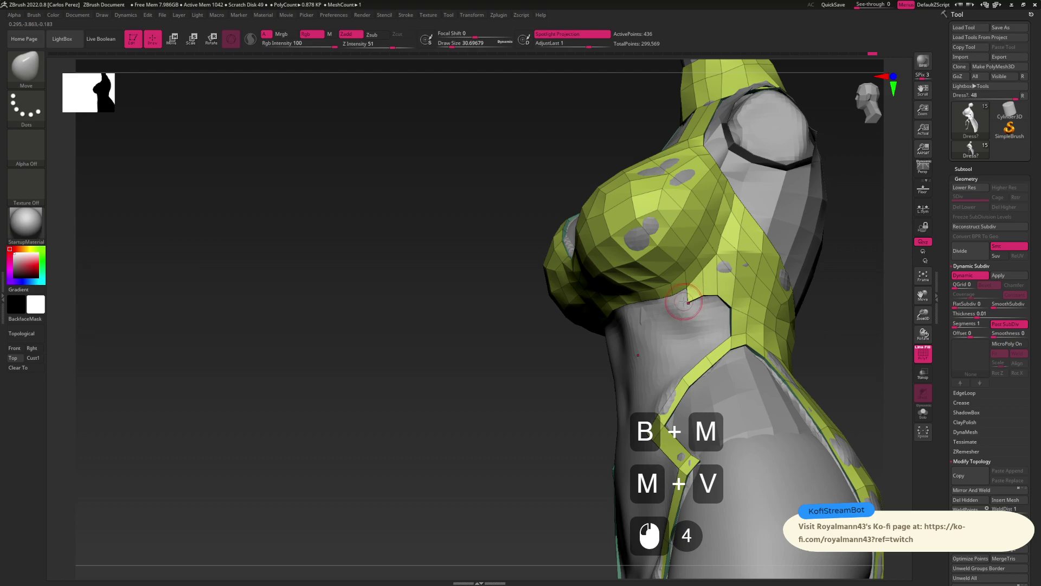
Turn toward the front and try an edge step on the lower edge with ZModeler, then undo it
mouse_move(685, 302)
right_down()
mouse_move(678, 282)
mouse_move(686, 286)
right_up()
key(b)
key(z)
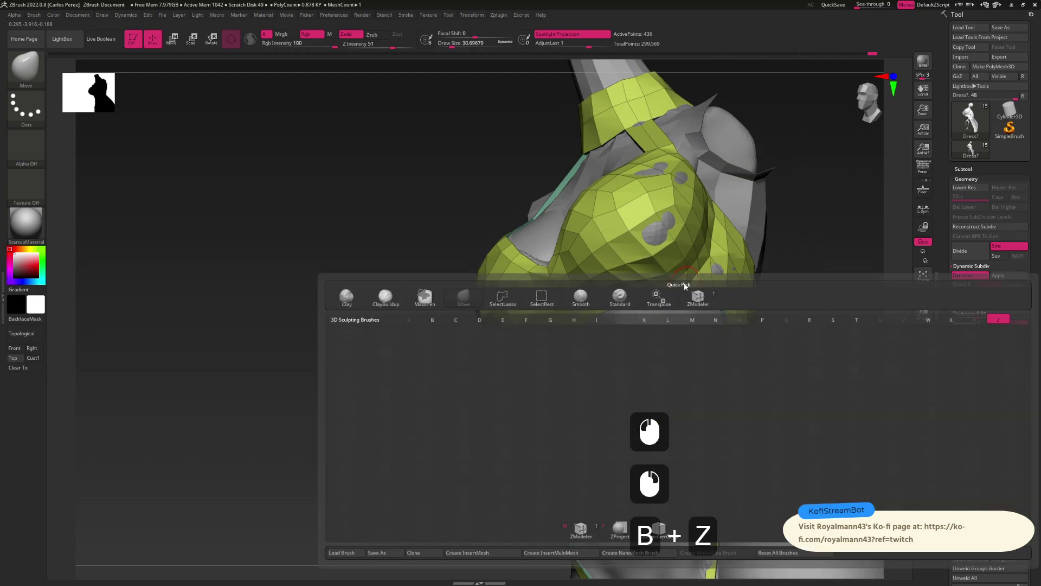
key(m)
click(674, 302)
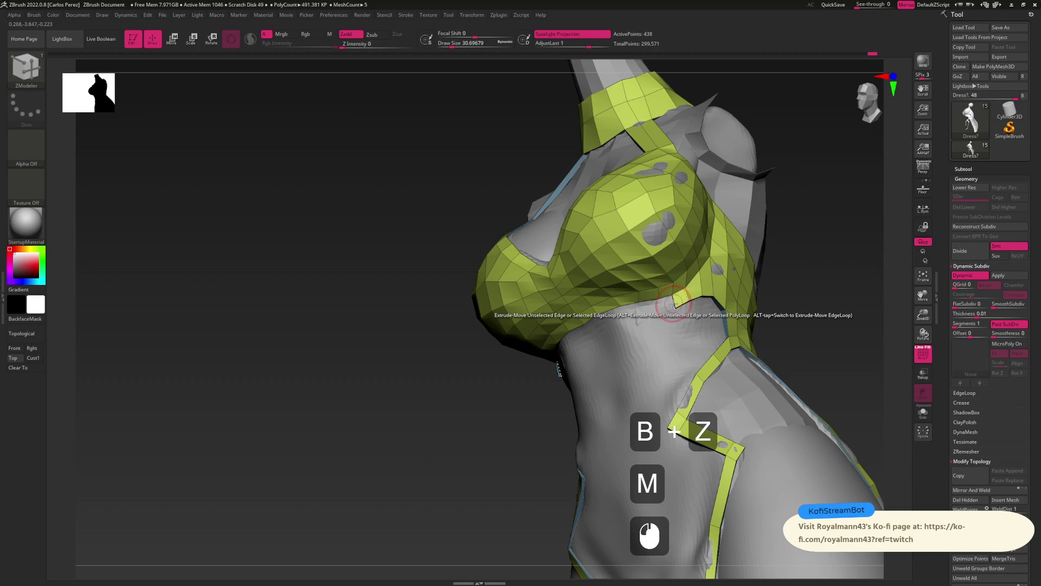
click(674, 302)
key(ctrl+z)
Add stepped edges along the lower edge toward the front of the torso
click(660, 306)
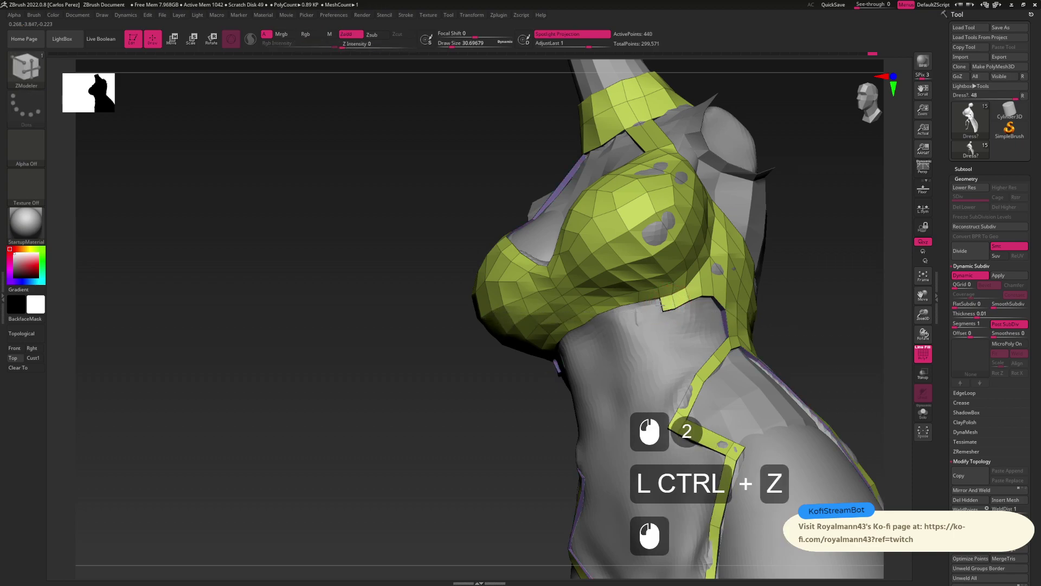
click(645, 308)
right_drag(640, 315, 621, 315)
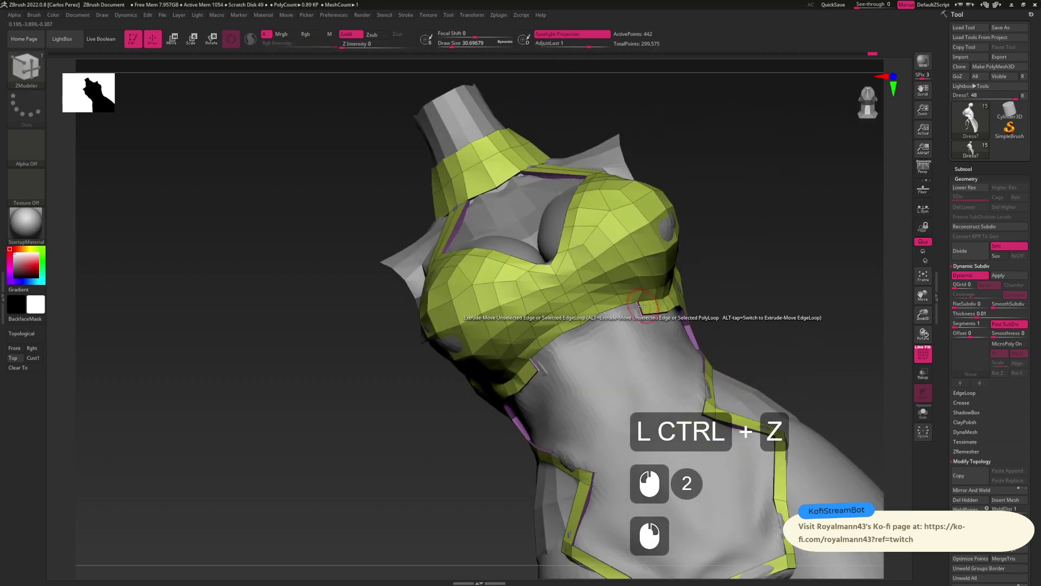
click(621, 315)
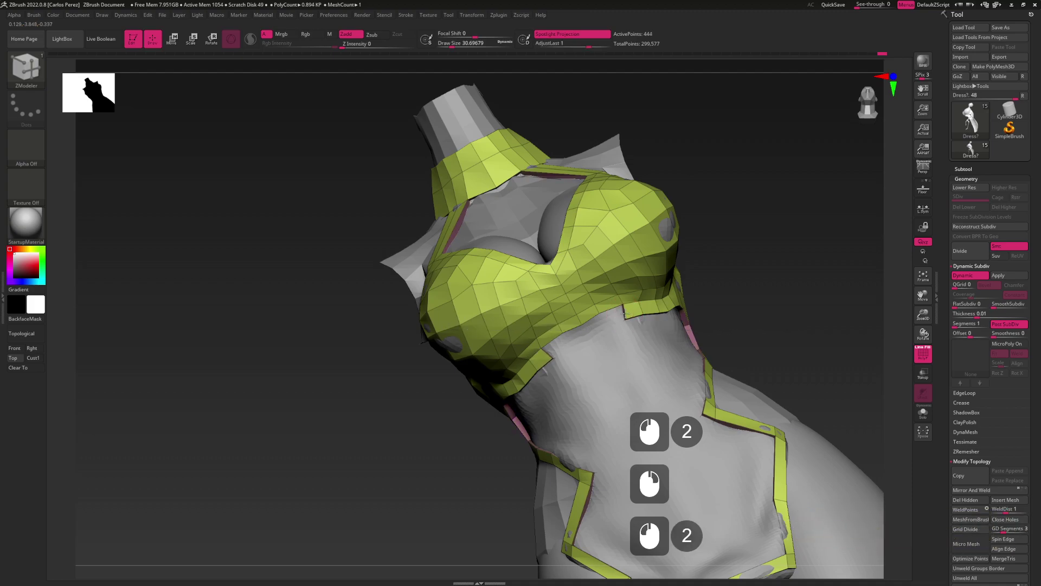
click(598, 322)
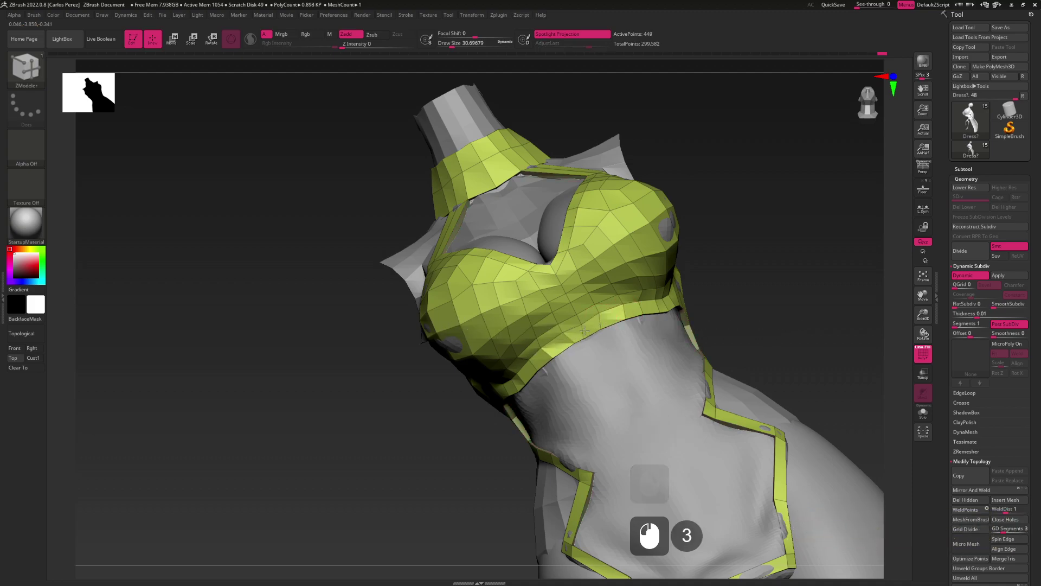
shift+drag(609, 389, 543, 380)
From a near side view, Alt-extrude the lower edge loop downward in ZModeler, then undo it
key(b)
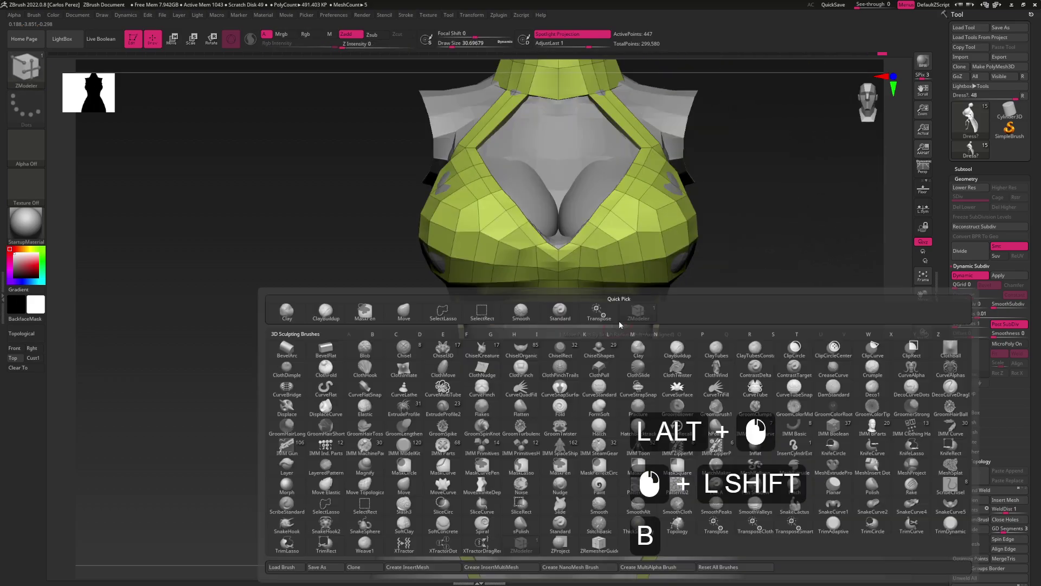
key(m)
key(v)
drag(584, 323, 623, 321)
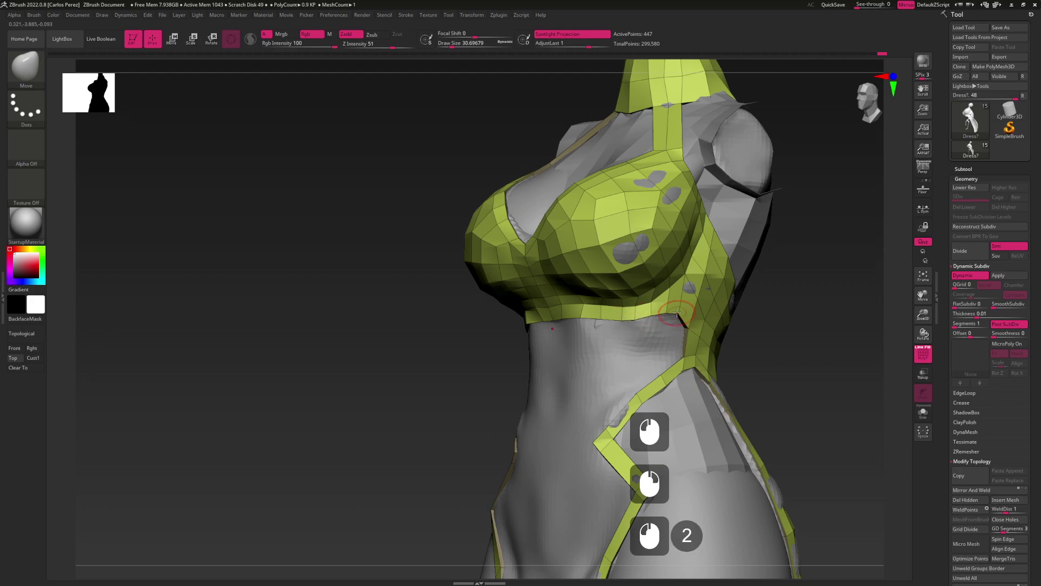
drag(679, 312, 687, 284)
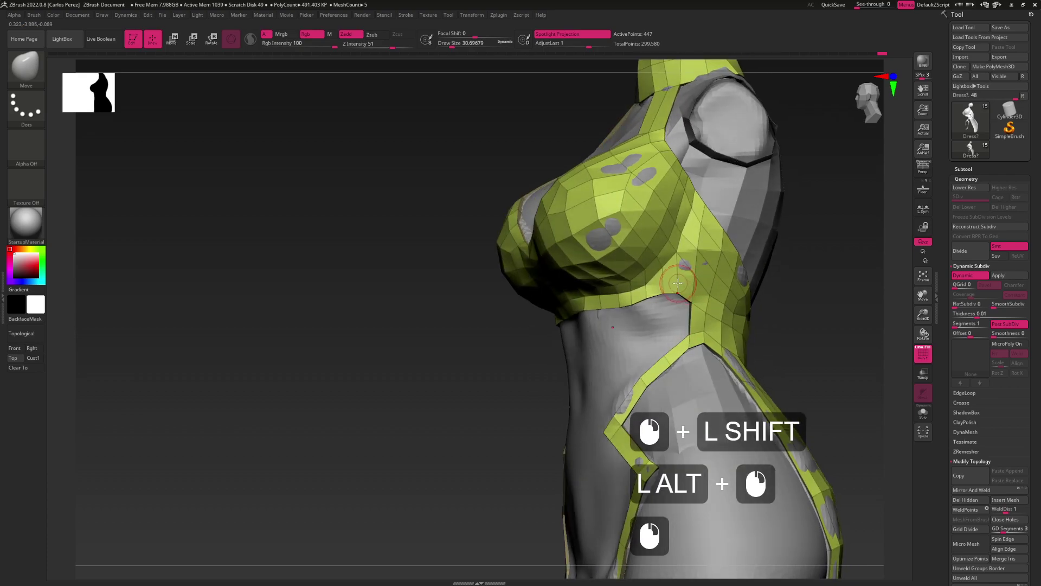
key(b)
key(z)
key(m)
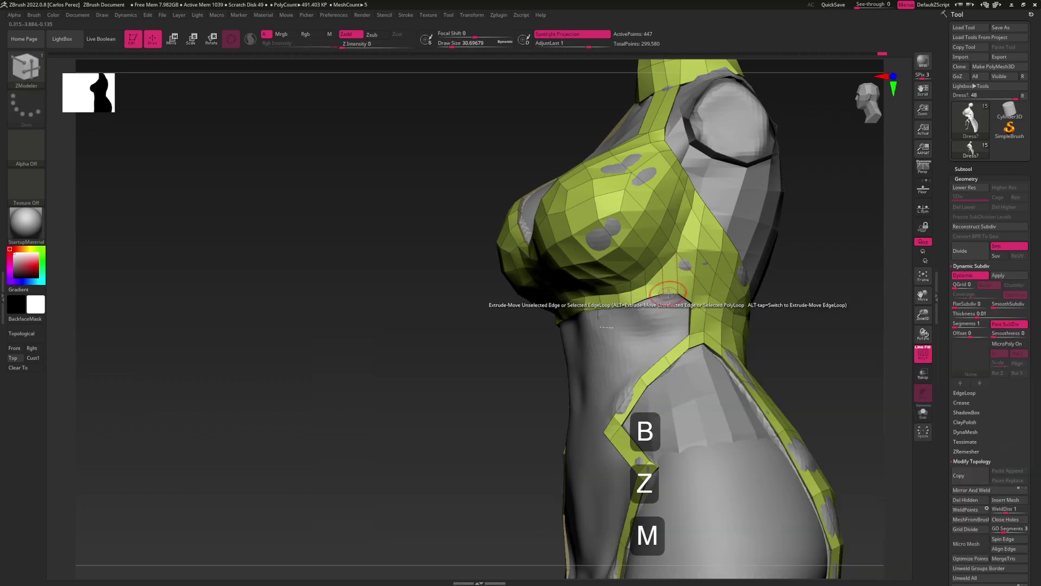
key(alt)
drag(669, 293, 557, 355)
key(ctrl+z)
right_drag(561, 353, 656, 326)
Nudge the side hem points into place with the Move brush
key(b)
key(m)
key(v)
click(644, 329)
click(620, 334)
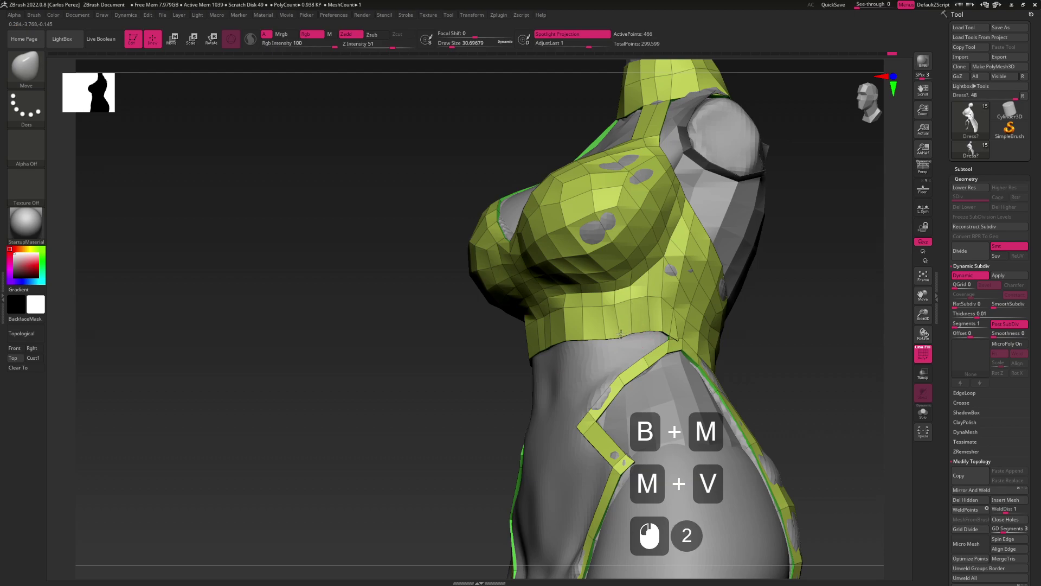
click(656, 327)
right_drag(652, 326, 677, 339)
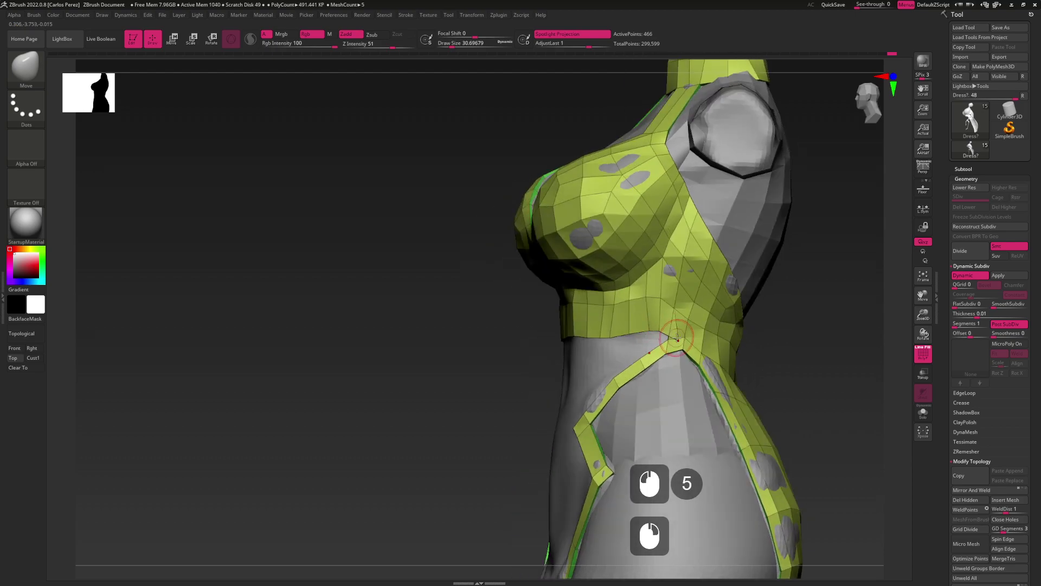
Stitch the hem point to the strap point with ZModeler's Stitch action, closing the side gap
key(b)
key(z)
key(m)
key(space)
mouse_move(685, 344)
click(716, 358)
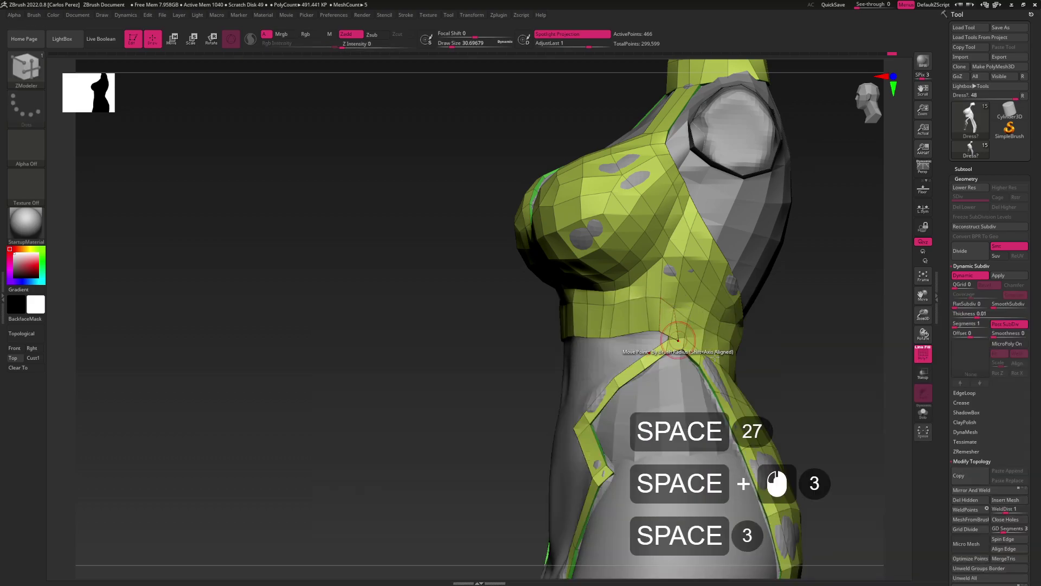
click(678, 340)
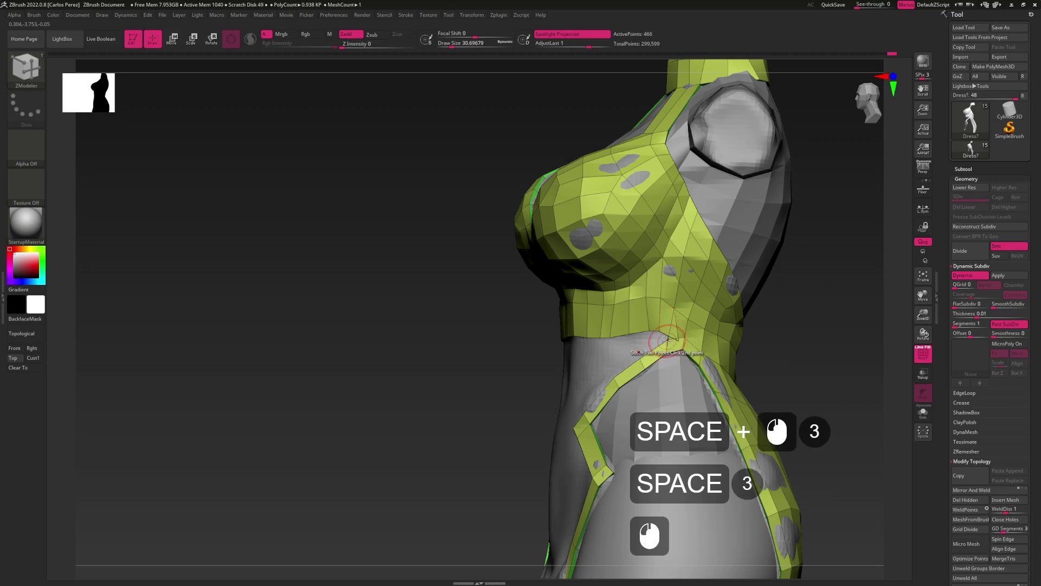
click(667, 339)
Return to the Move brush and settle the stitched area from a three-quarter front view
key(b)
key(m)
key(v)
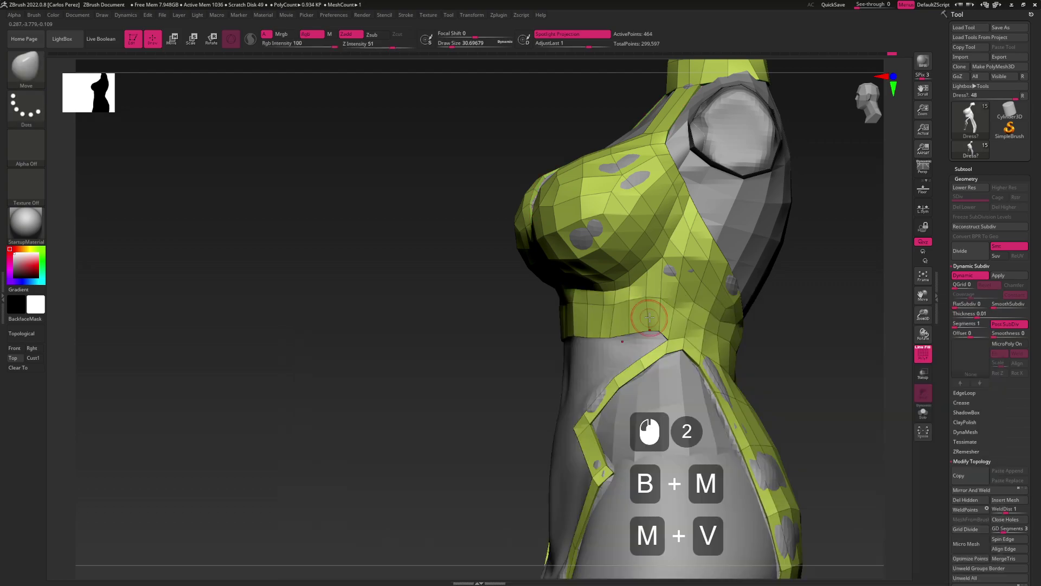
mouse_move(657, 324)
alt+mouse_down()
mouse_move(676, 316)
mouse_move(640, 325)
mouse_move(652, 330)
mouse_move(604, 302)
alt+mouse_up()
click(658, 330)
click(652, 331)
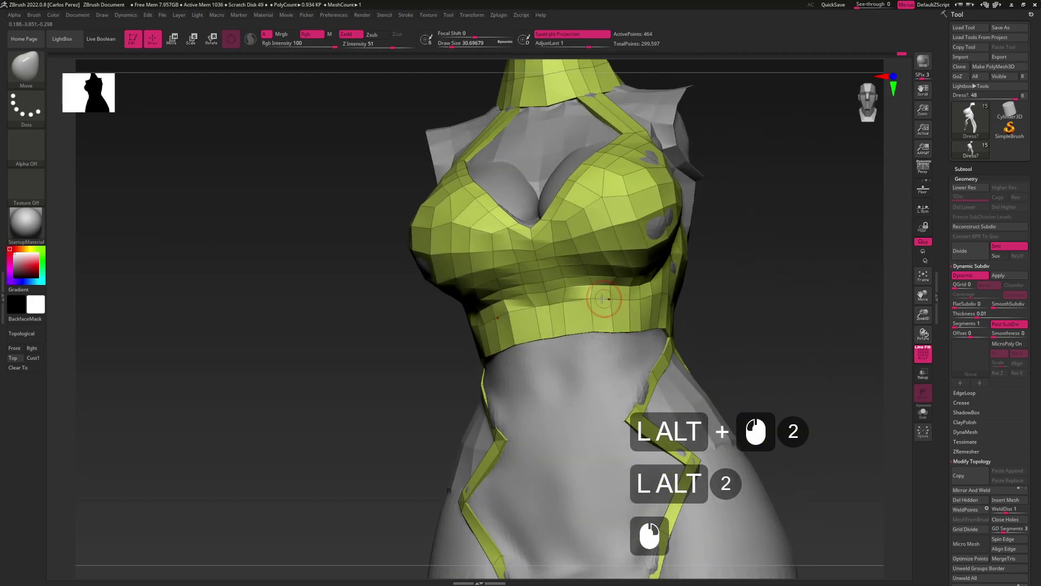
Nudge the lower band with the Move brush from side and three-quarter front views
click(581, 330)
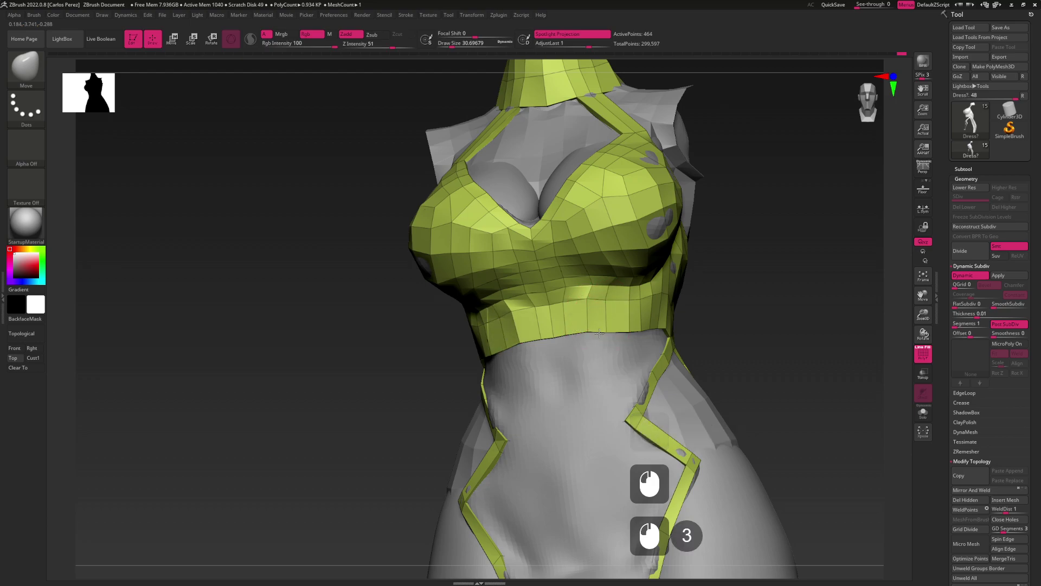
drag(616, 313, 616, 369)
click(615, 300)
click(592, 301)
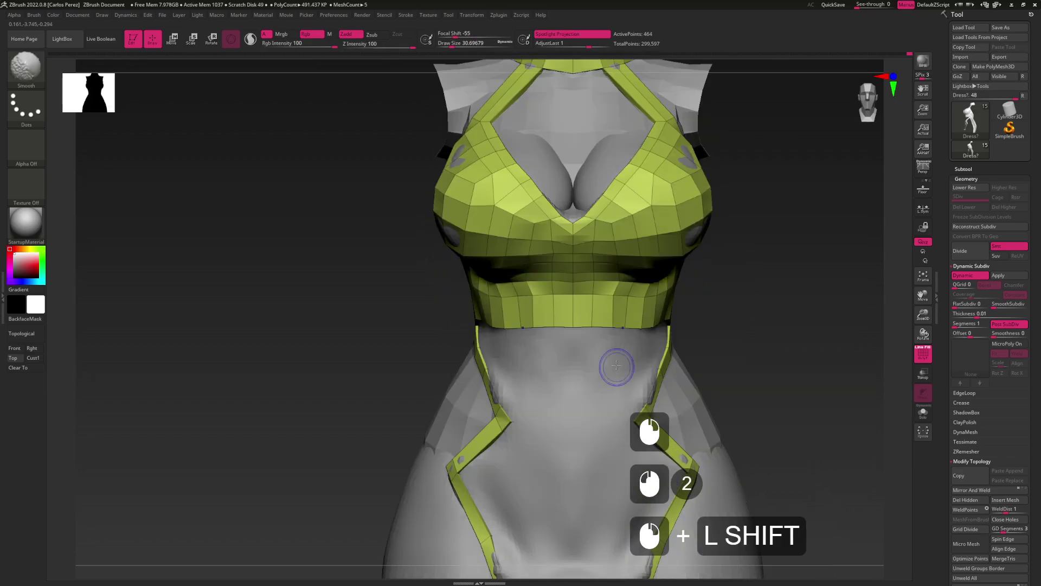
Widen the brush and smooth the front of the lower band
drag(672, 314, 608, 294)
key(s)
alt+click(608, 293)
alt+click(608, 292)
alt+click(608, 291)
alt+click(607, 290)
alt+click(640, 291)
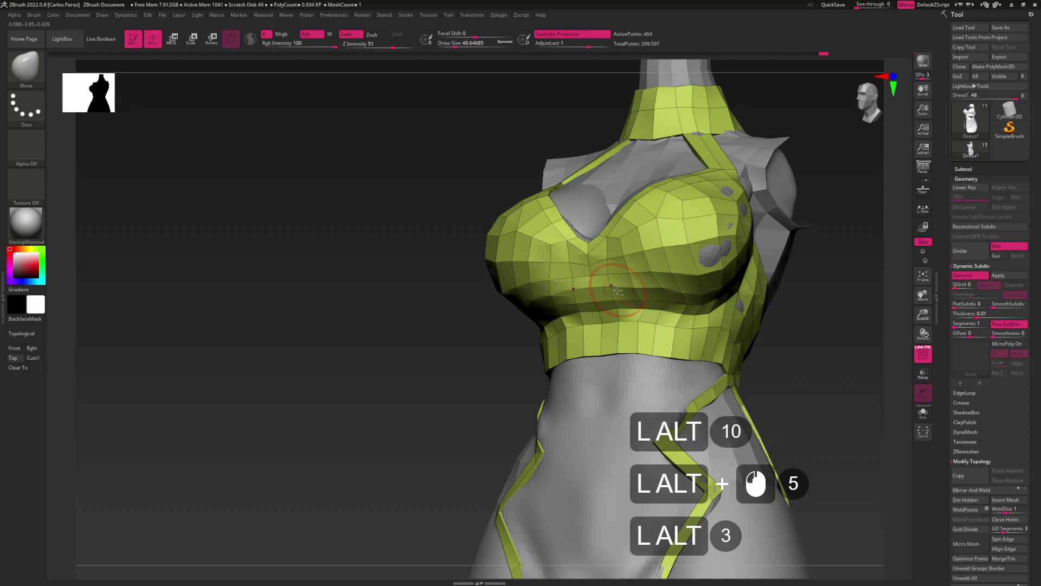
shift+click(632, 291)
shift+click(635, 290)
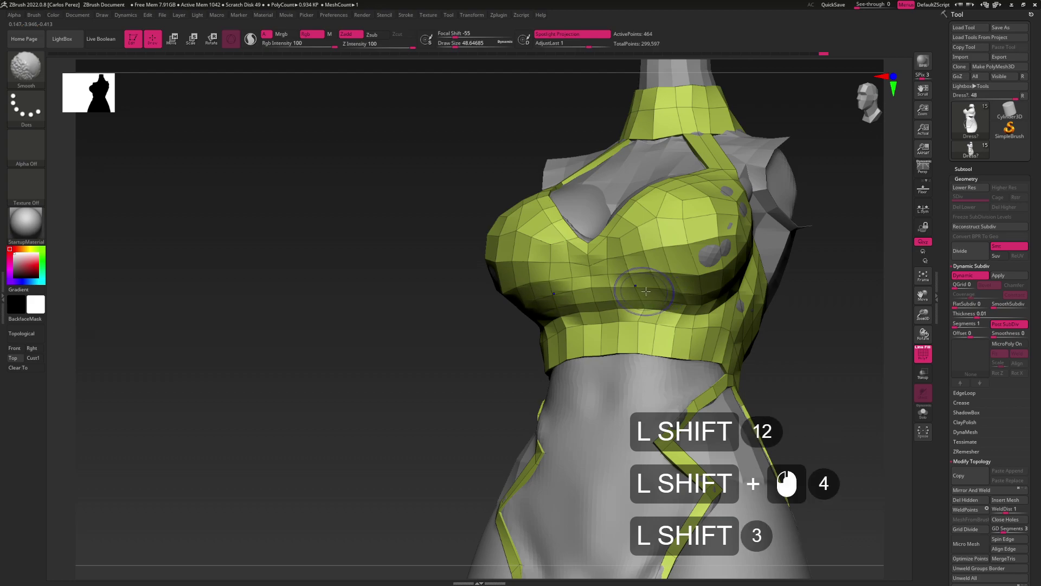
Raise Draw Size to about 51 and reshape the band from a three-quarter side view
shift+right_drag(644, 291, 637, 292)
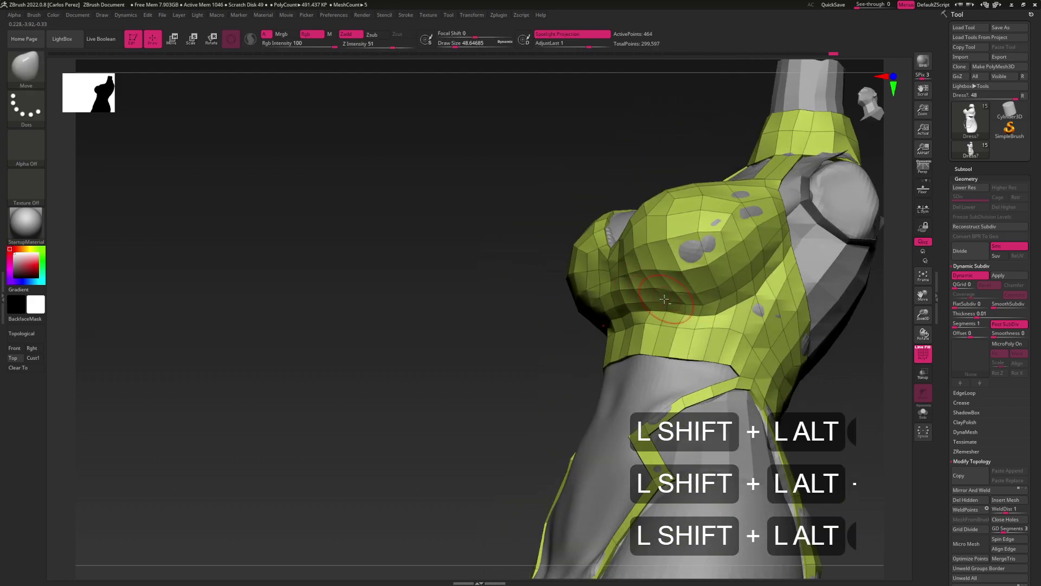
shift+right_drag(683, 300, 667, 285)
key(s)
alt+click(666, 282)
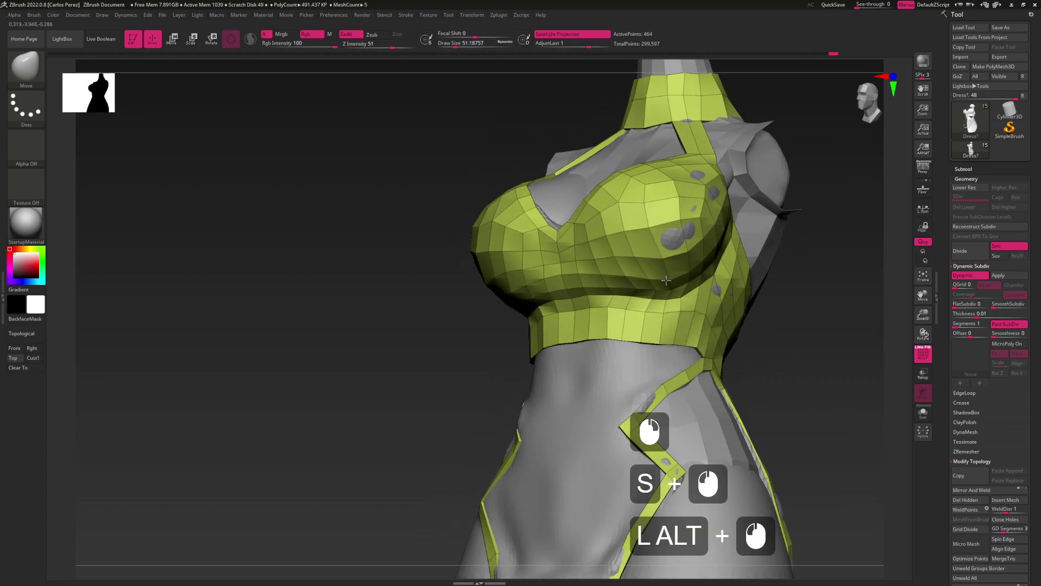
alt+click(669, 283)
alt+click(670, 285)
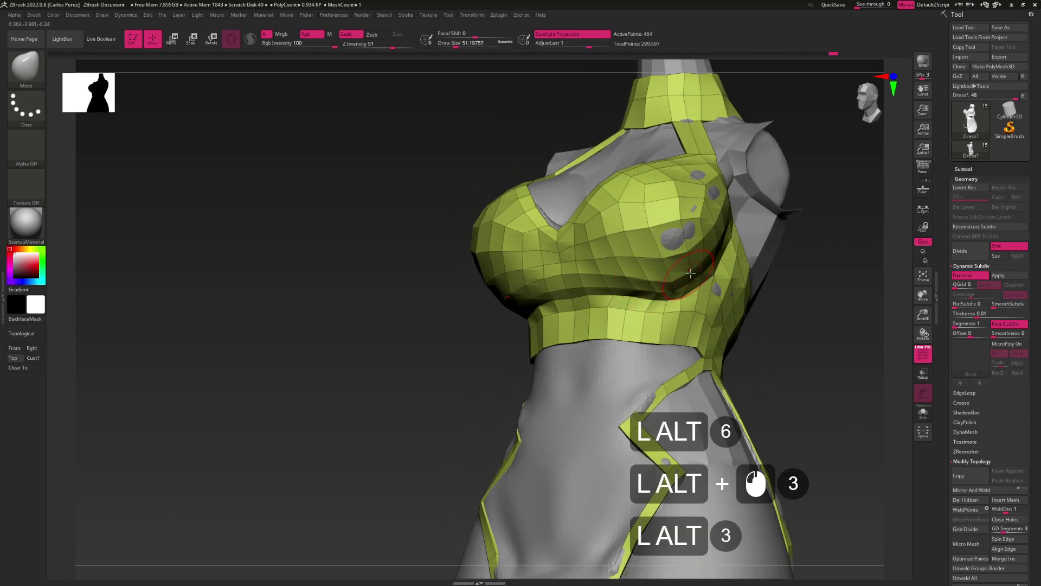
click(664, 312)
right_drag(651, 309, 692, 298)
shift+right_drag(668, 341, 695, 326)
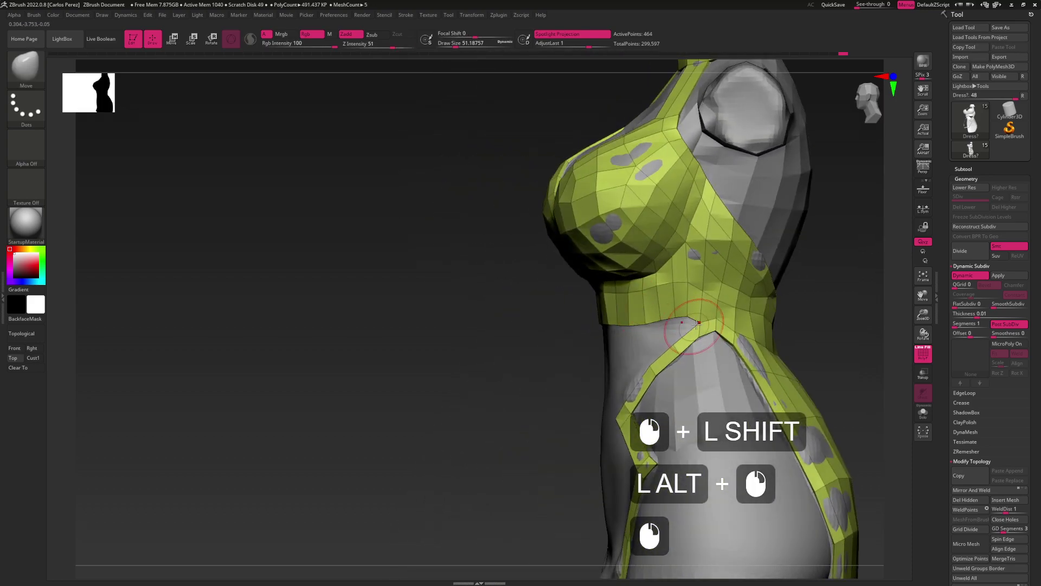
With ZModeler, insert an edge loop across the crop top's lower band
key(b)
key(z)
key(m)
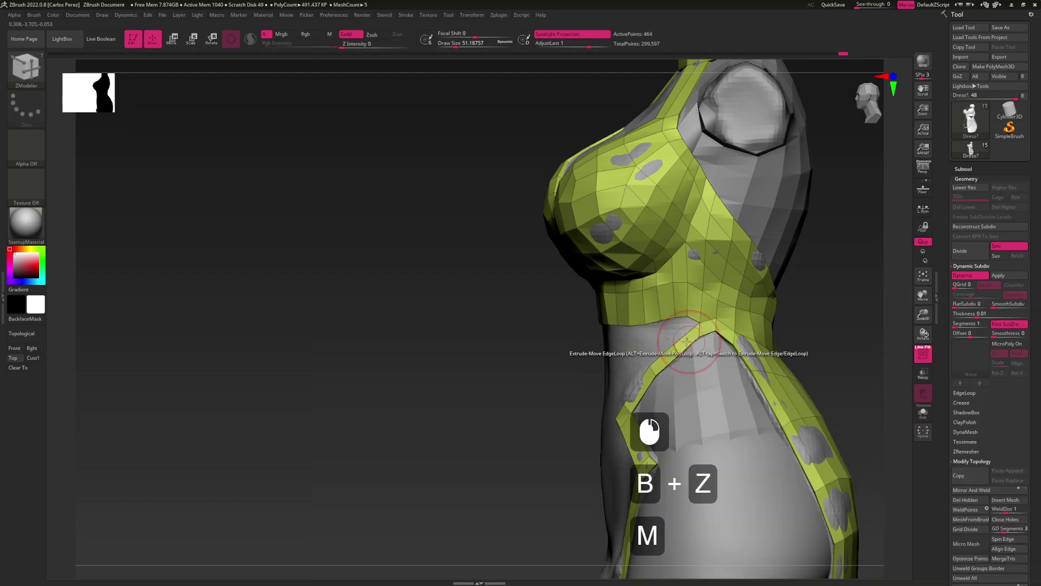
key(space)
click(684, 335)
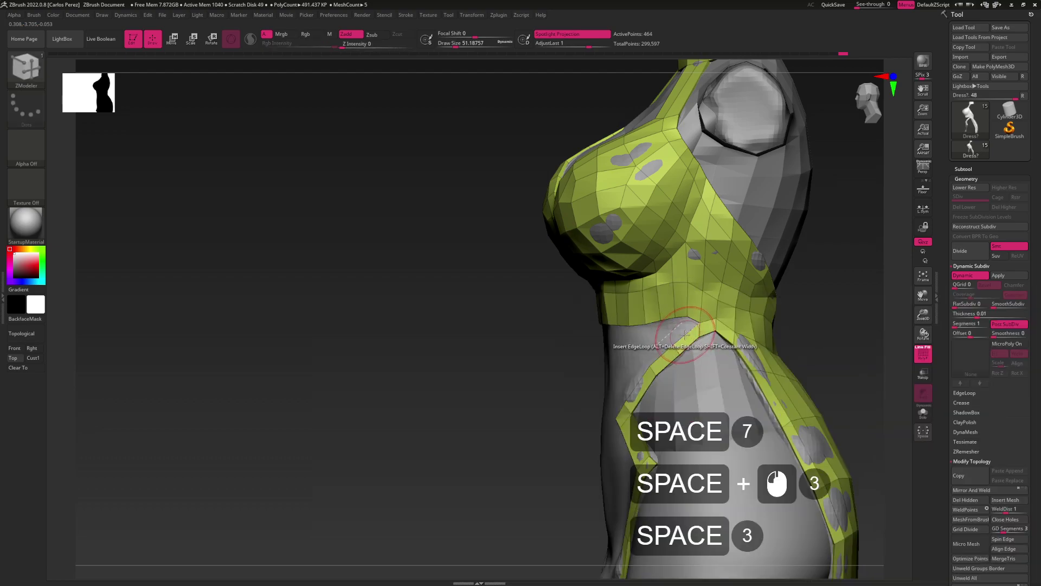
click(684, 334)
Stitch the side strap vertex onto the lower band's corner
right_drag(684, 335, 688, 309)
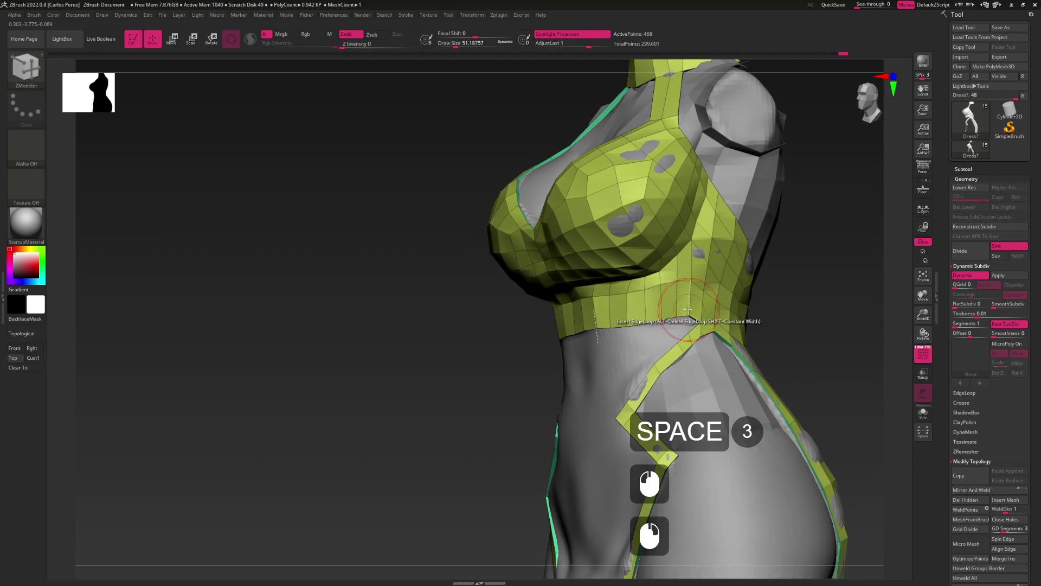
click(687, 315)
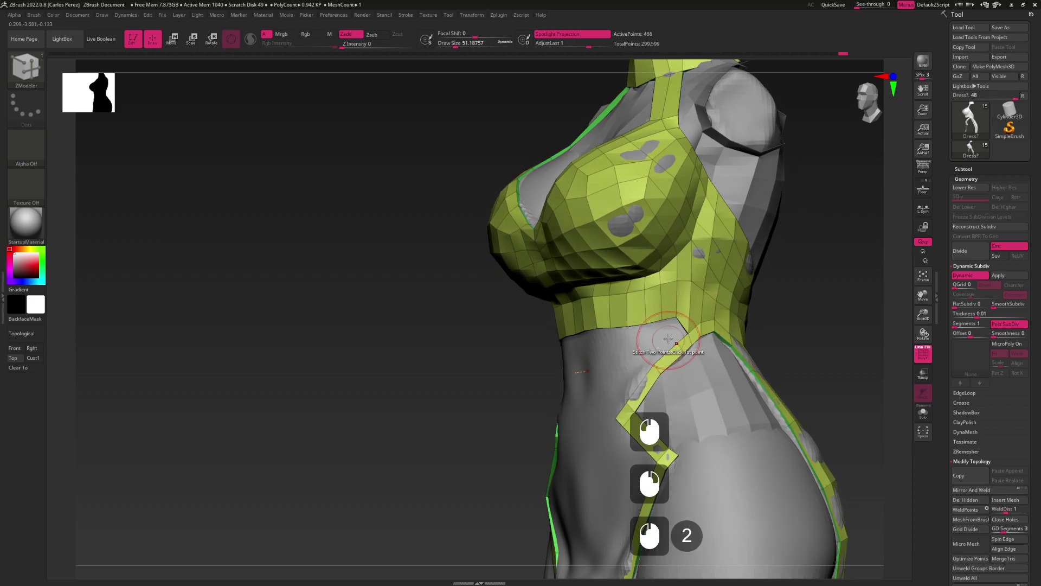
click(676, 332)
right_drag(661, 337, 675, 316)
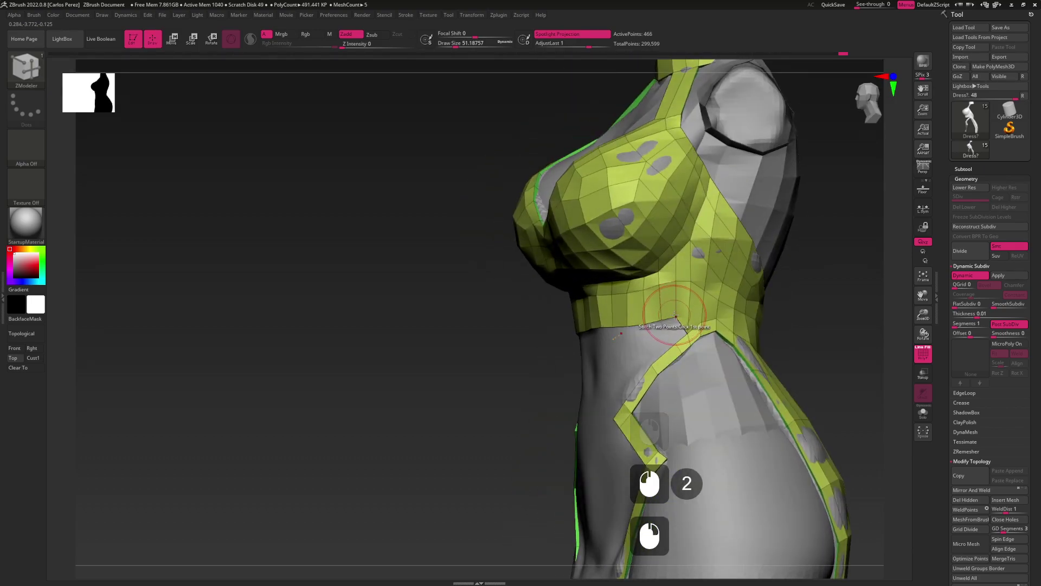
Set the point action to Move, then switch to the Move brush and adjust its size
key(space)
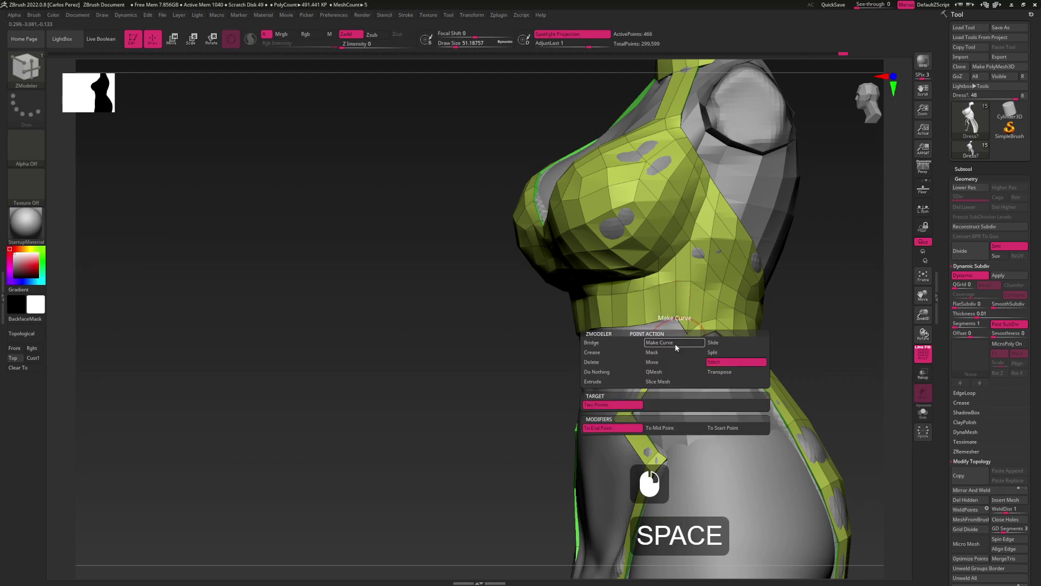
click(669, 362)
click(669, 363)
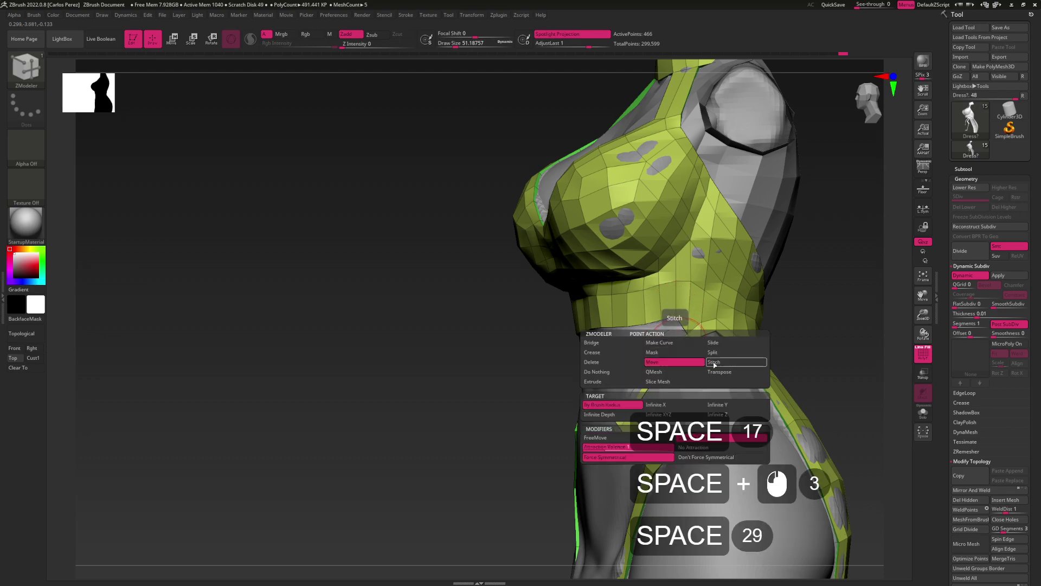
key(b)
key(m)
key(v)
key(s)
drag(672, 336, 680, 335)
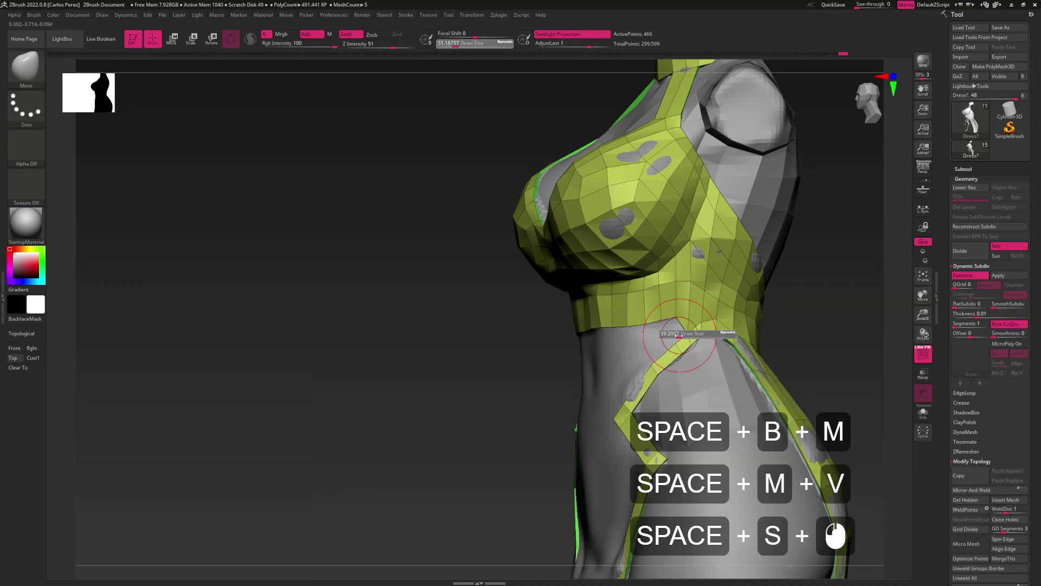
key(space)
click(674, 339)
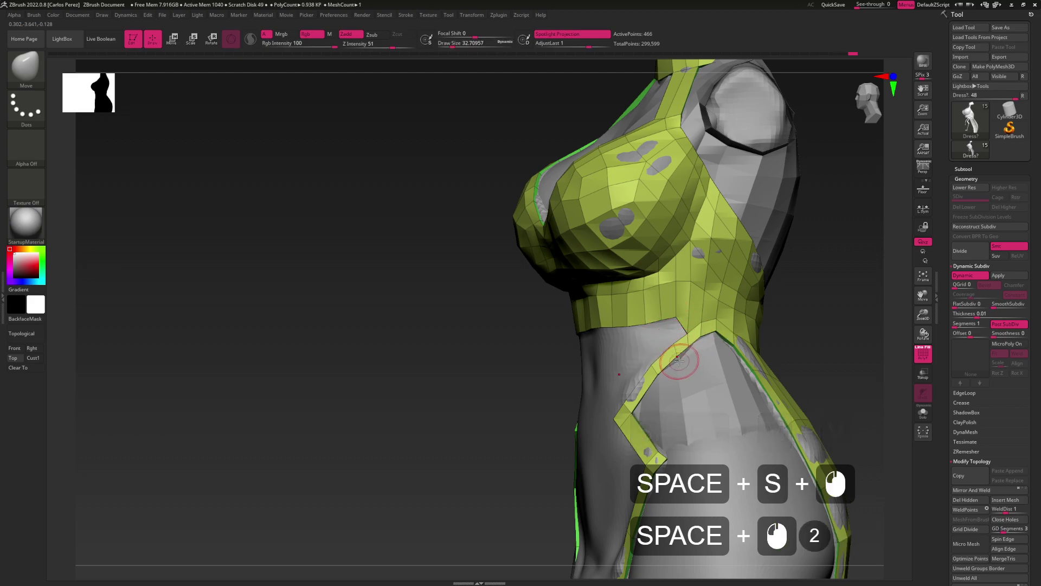
Shrink the Move brush to about 14 and reshape the vertices around the strap join
key(s)
click(677, 355)
key(space)
click(678, 355)
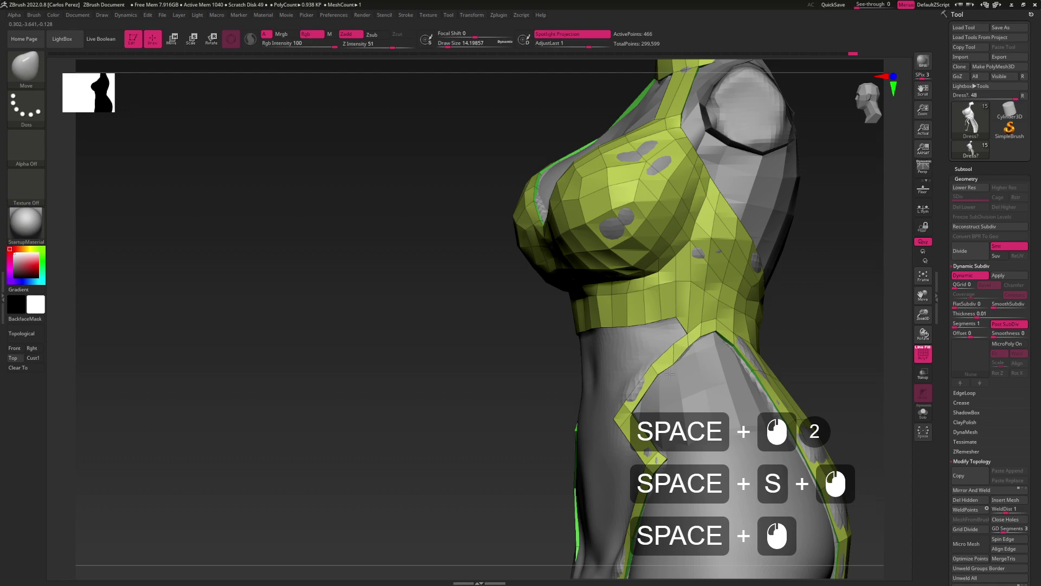
key(space)
click(678, 339)
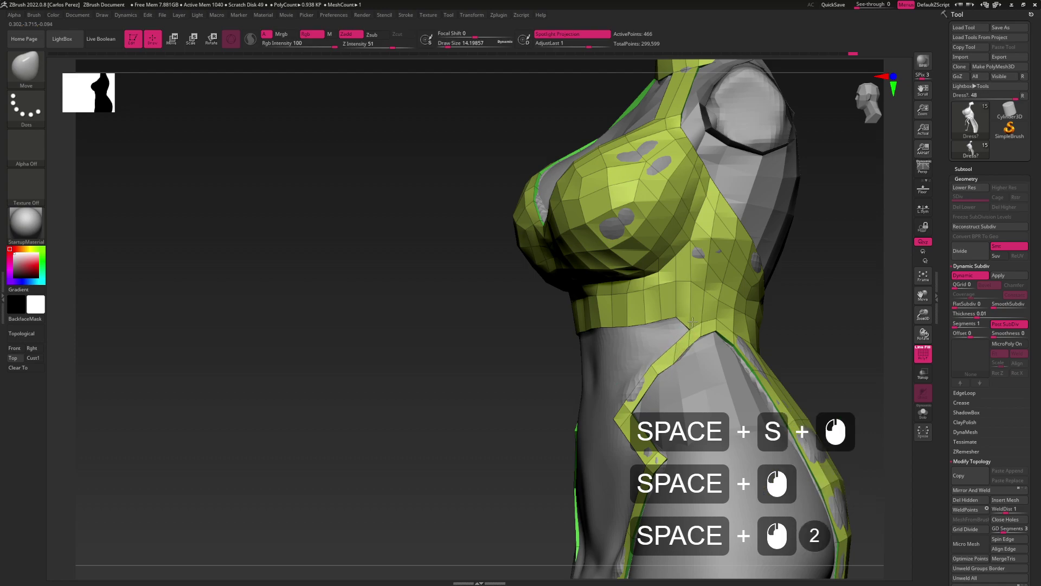
key(space)
click(693, 285)
key(space)
click(690, 330)
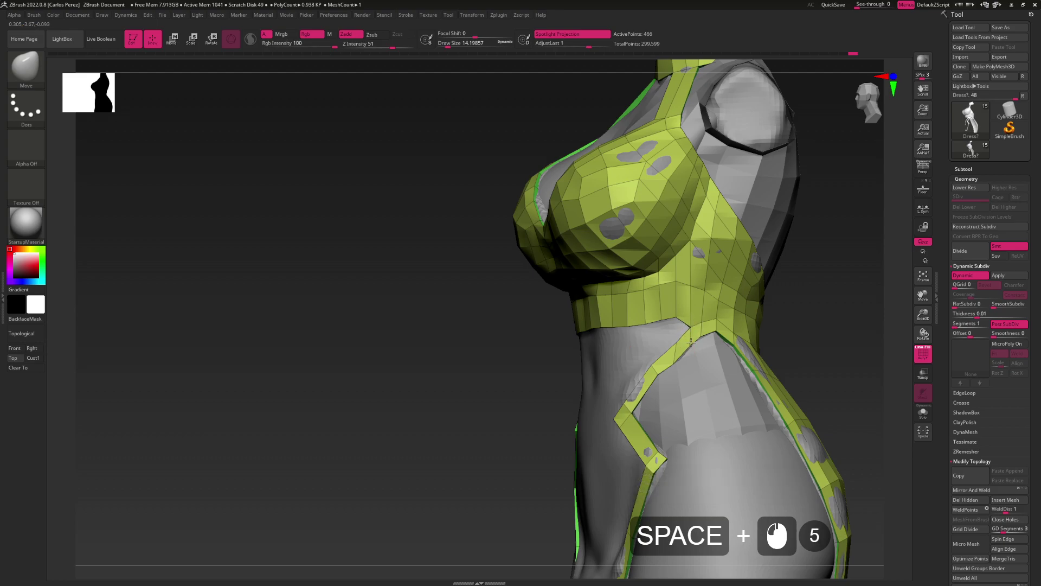
key(space)
mouse_move(675, 343)
mouse_down()
mouse_move(653, 375)
mouse_move(690, 302)
mouse_move(684, 334)
mouse_up()
key(space)
click(670, 351)
Try extruding the top's lower edge loop downward, then undo the extrusion
key(b)
key(z)
key(m)
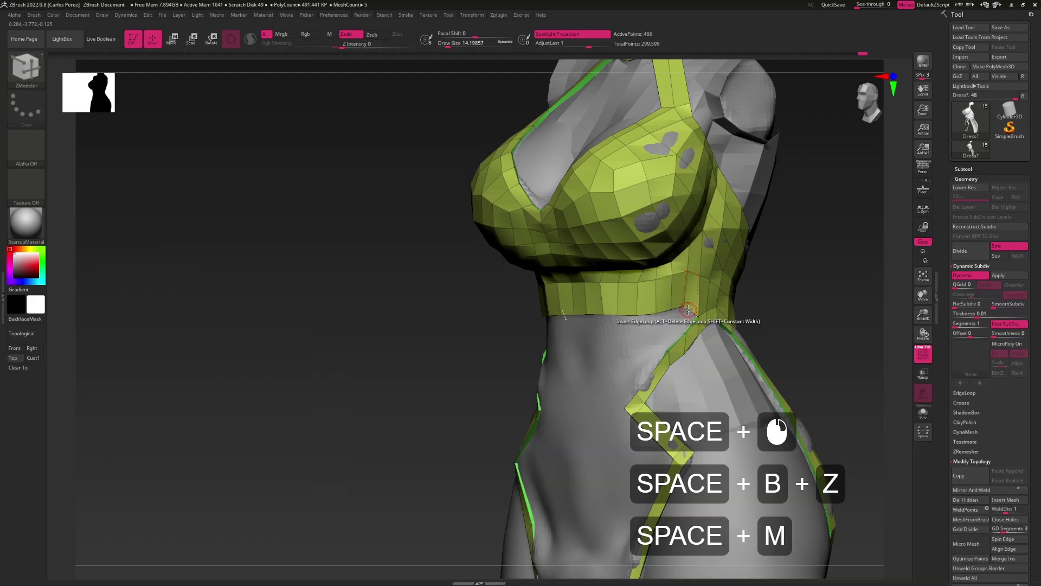
key(space)
click(692, 314)
drag(690, 314, 682, 321)
key(ctrl+z)
key(alt)
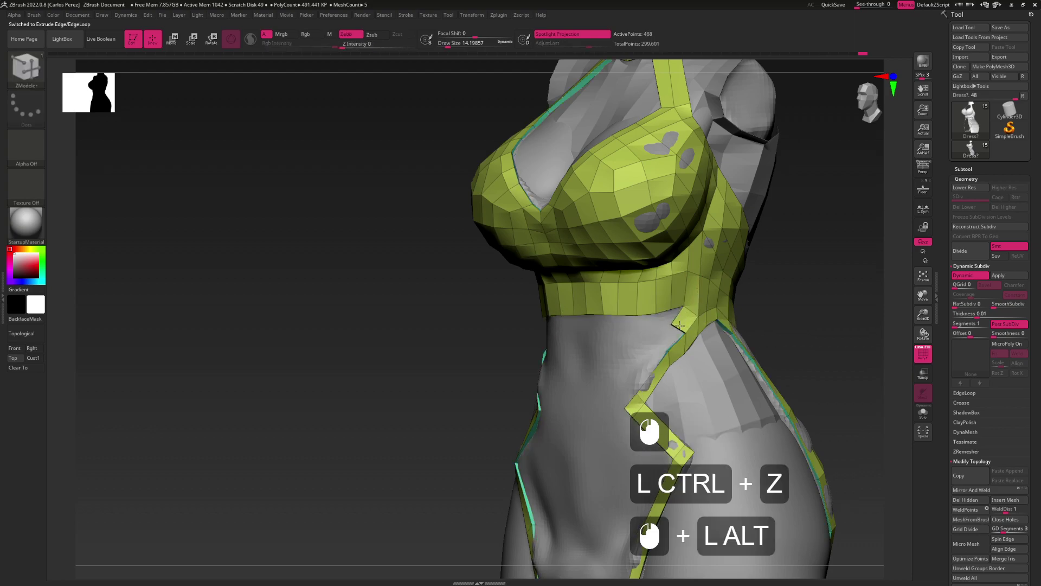
Pull the strap near the waist slightly with the Move brush and turn the front toward the camera
key(b)
key(m)
key(v)
drag(671, 323, 682, 329)
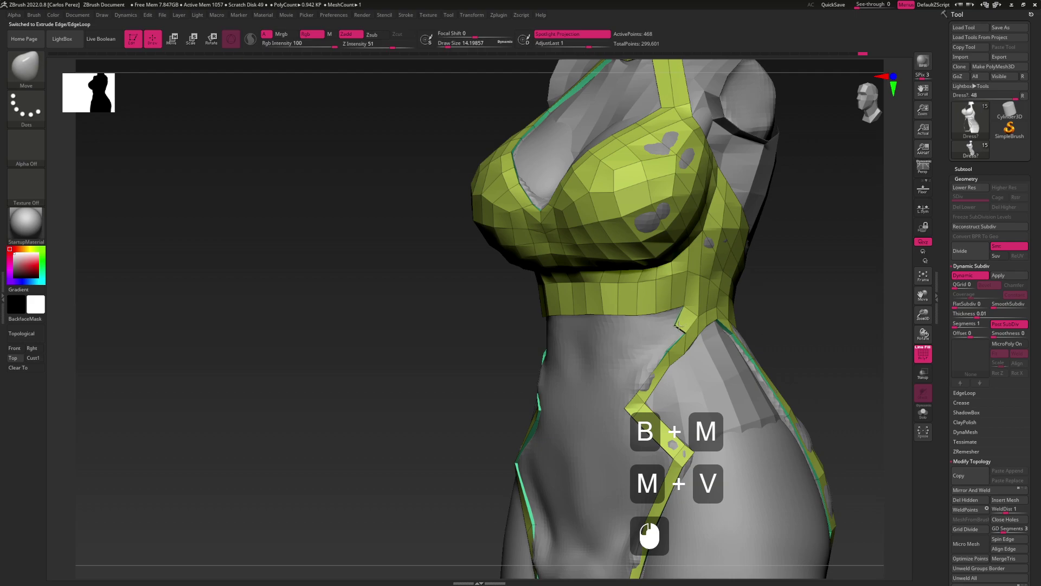
click(670, 309)
drag(671, 309, 665, 307)
key(space)
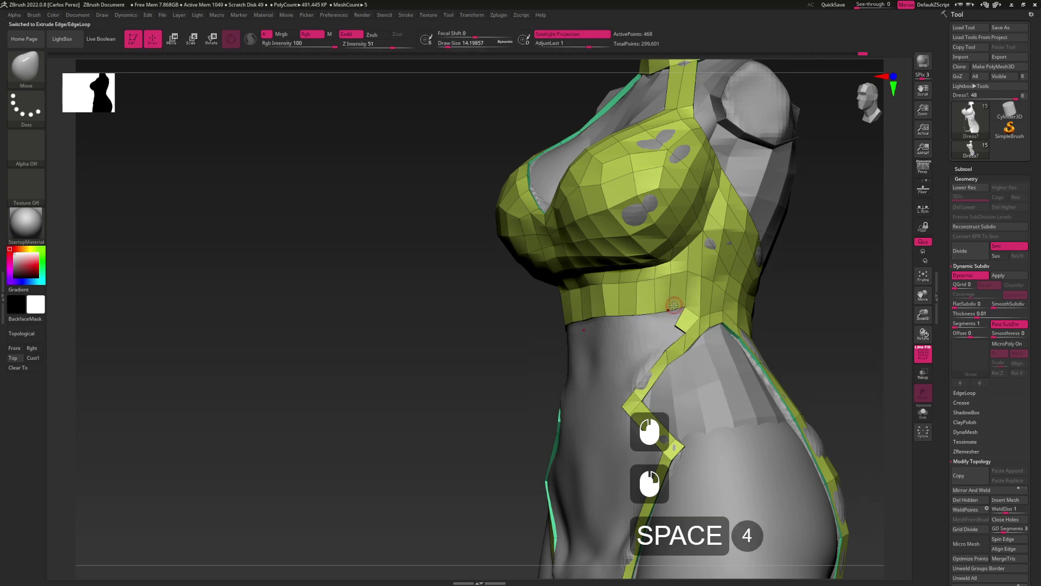
Stitch two points at the strap join to merge the vertices
key(b)
key(z)
key(m)
click(669, 310)
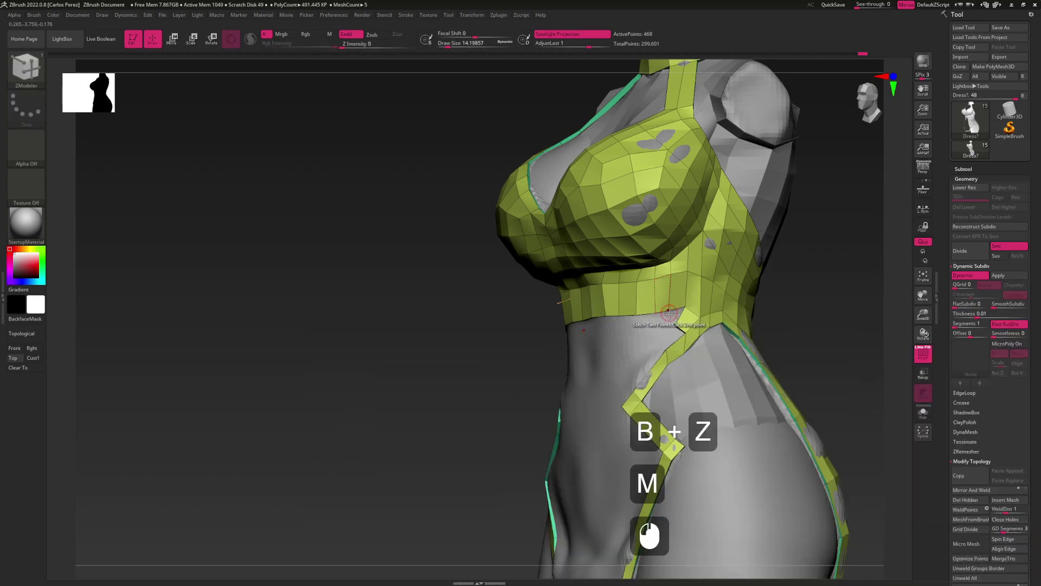
click(675, 325)
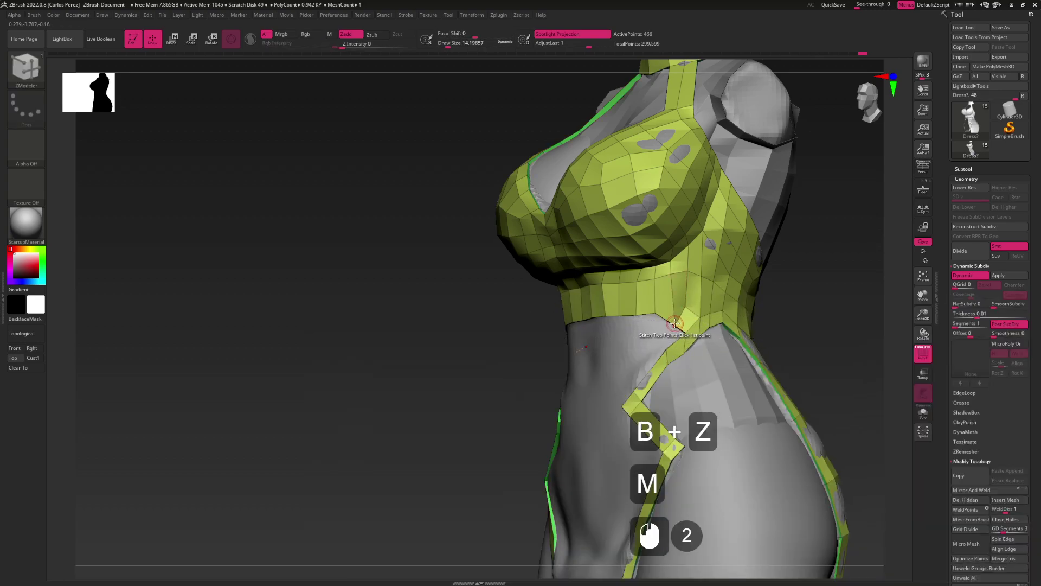
Pull the mesh near the waist strip upward and check the torso's side profile
key(space)
key(b)
key(m)
key(v)
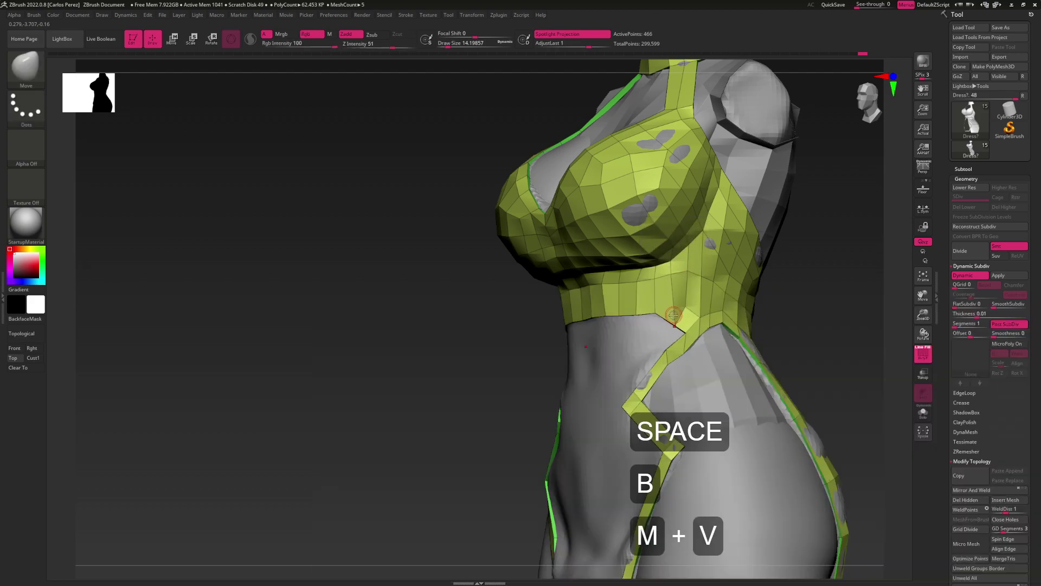
drag(673, 324, 667, 303)
mouse_move(467, 303)
mouse_down()
mouse_move(433, 303)
mouse_move(461, 304)
mouse_up()
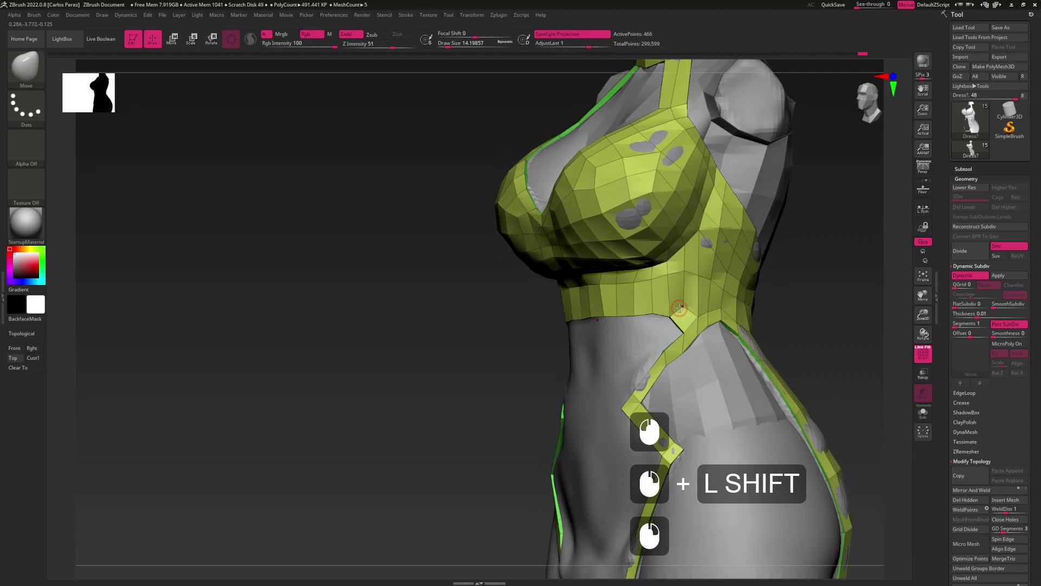
alt+drag(679, 307, 692, 310)
Extrude the top's edge into a new flap with ZModeler
key(alt)
key(alt)
key(alt)
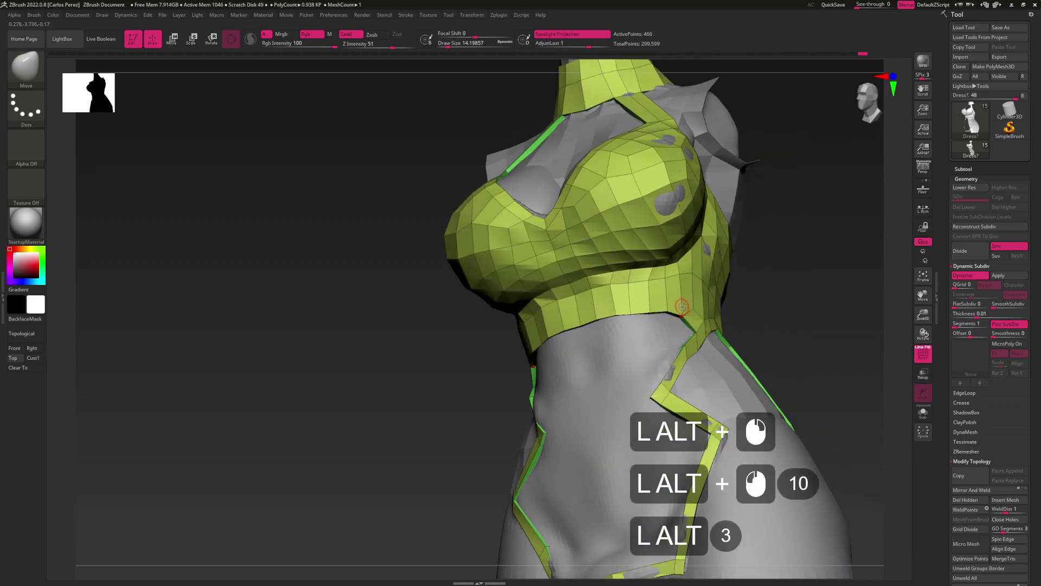
key(b)
key(z)
key(m)
mouse_move(680, 329)
mouse_down()
mouse_move(660, 328)
mouse_move(687, 321)
mouse_up()
key(b)
key(m)
key(v)
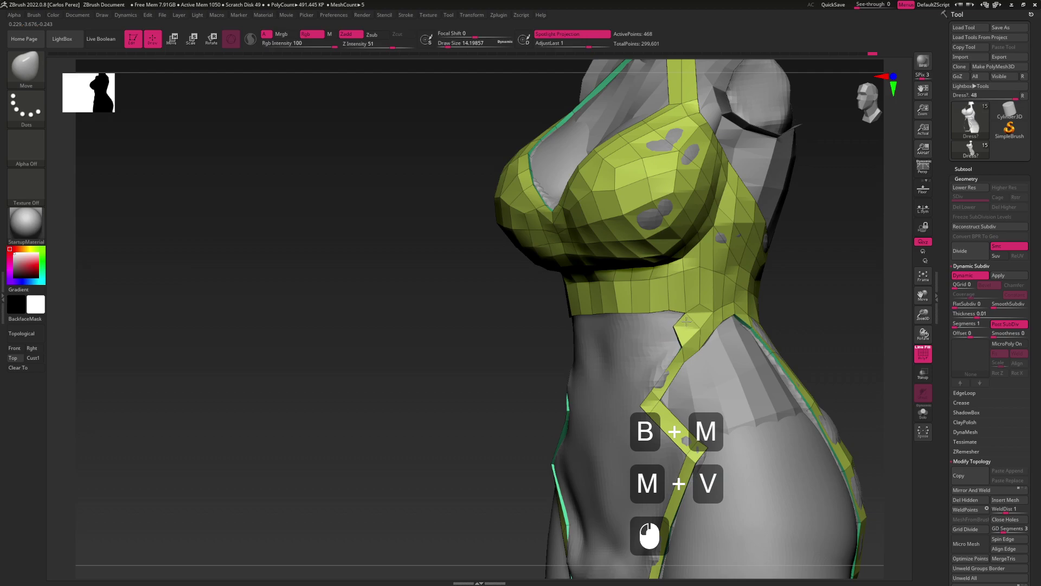
Pull the lower edge near the waist downward with the Move brush and nudge it into place
key(b)
key(z)
key(m)
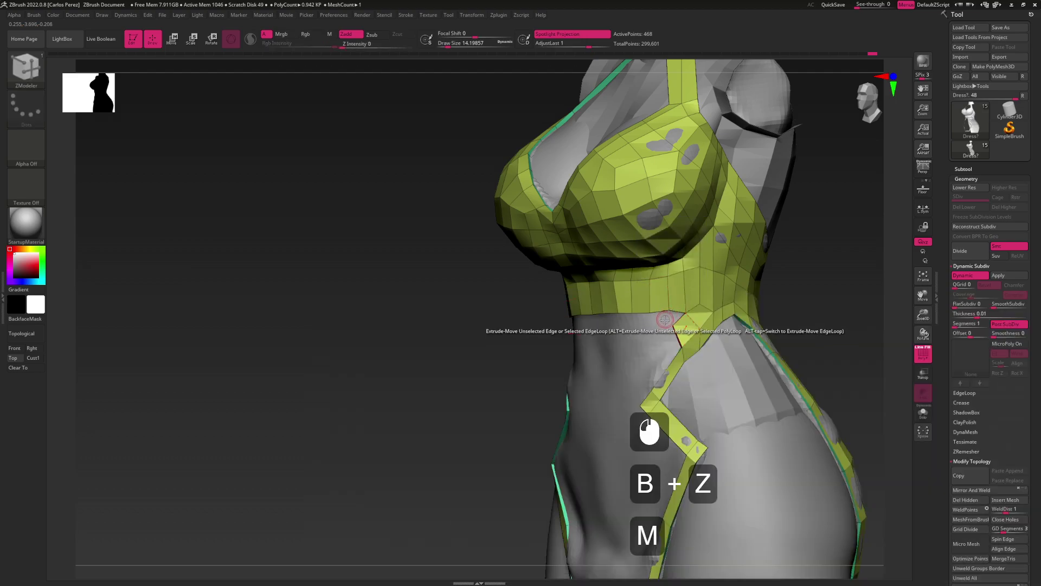
click(670, 315)
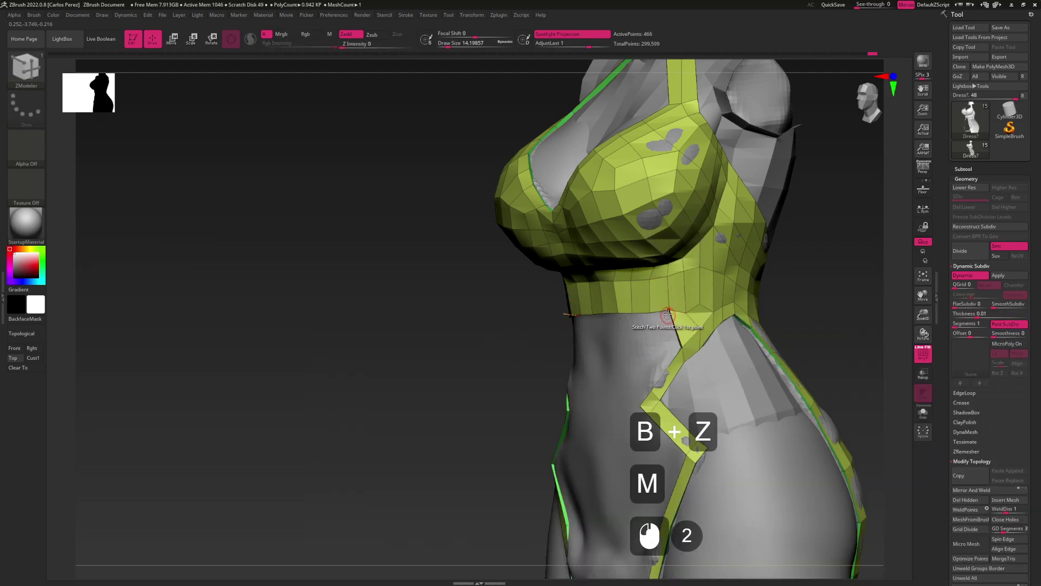
key(b)
key(m)
key(v)
mouse_move(668, 311)
mouse_down()
mouse_move(673, 334)
mouse_move(651, 314)
mouse_move(666, 308)
mouse_move(623, 310)
mouse_up()
right_drag(624, 311, 648, 312)
mouse_move(706, 330)
right_down()
mouse_move(732, 311)
mouse_move(703, 329)
right_up()
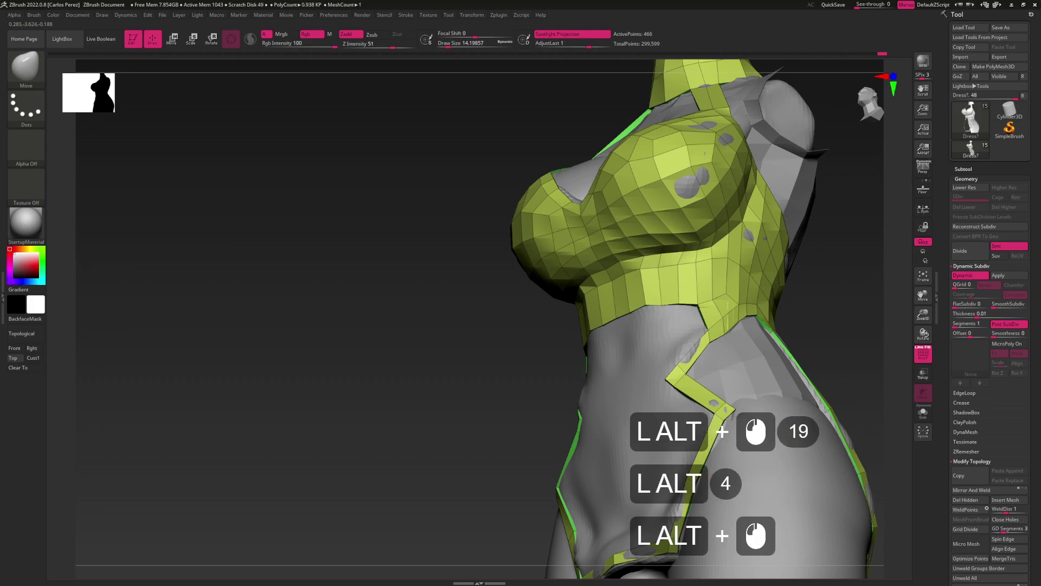
Extend the waist edge with new points using ZModeler, then reposition the torso view
key(b)
key(z)
key(m)
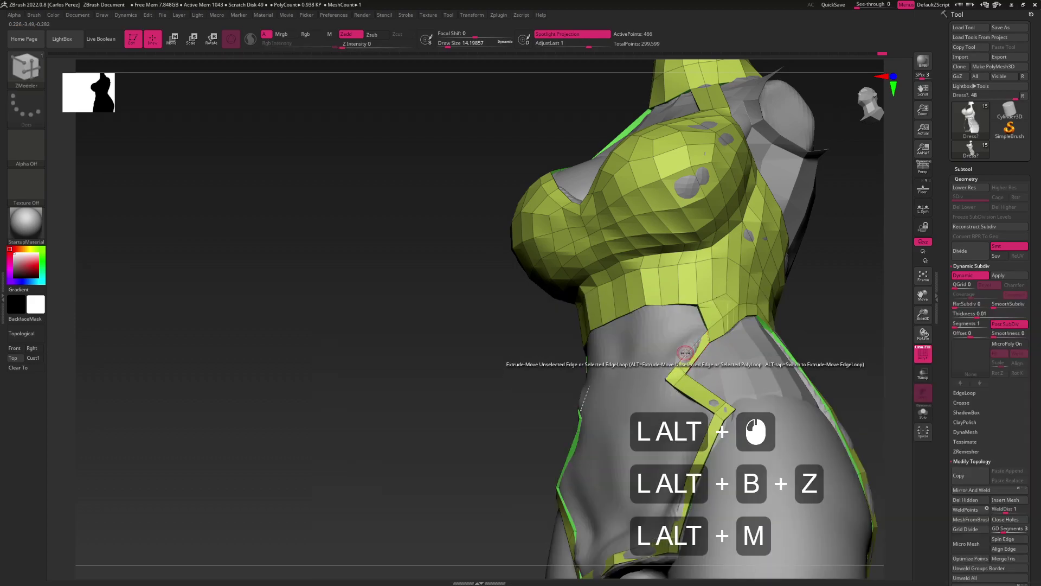
key(space)
key(space)
alt+click(695, 340)
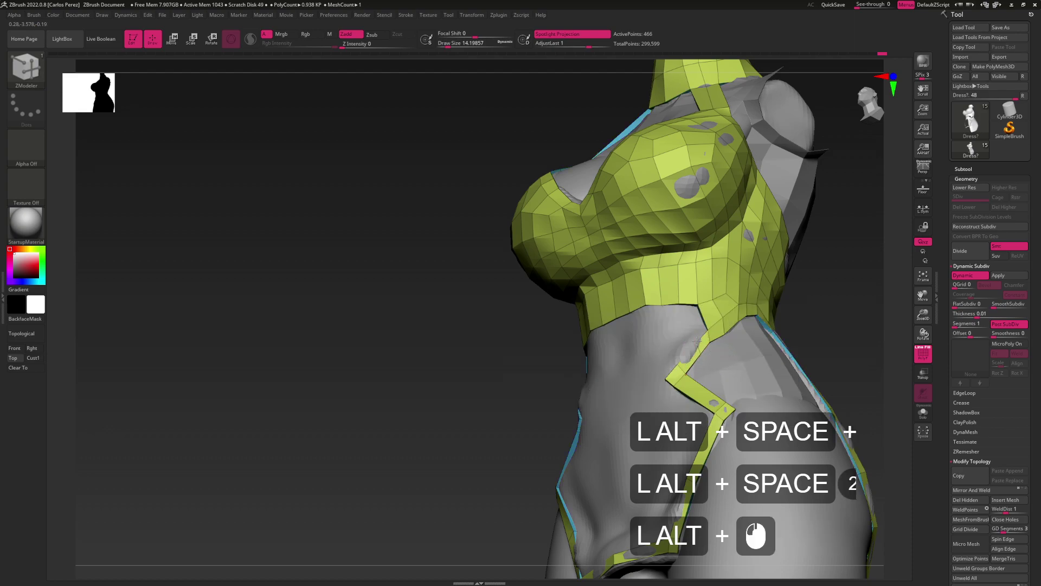
key(b)
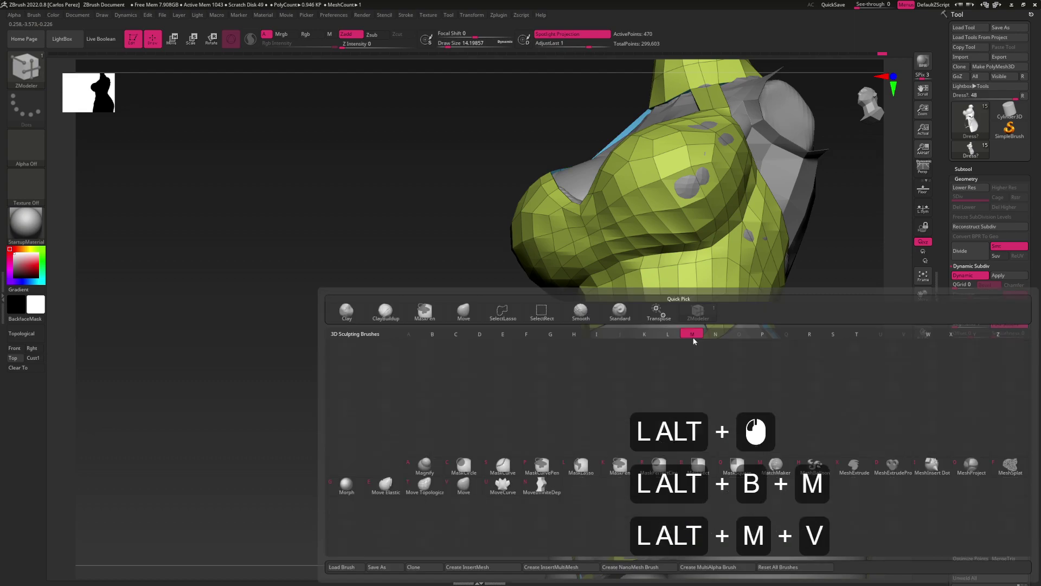
key(m)
key(v)
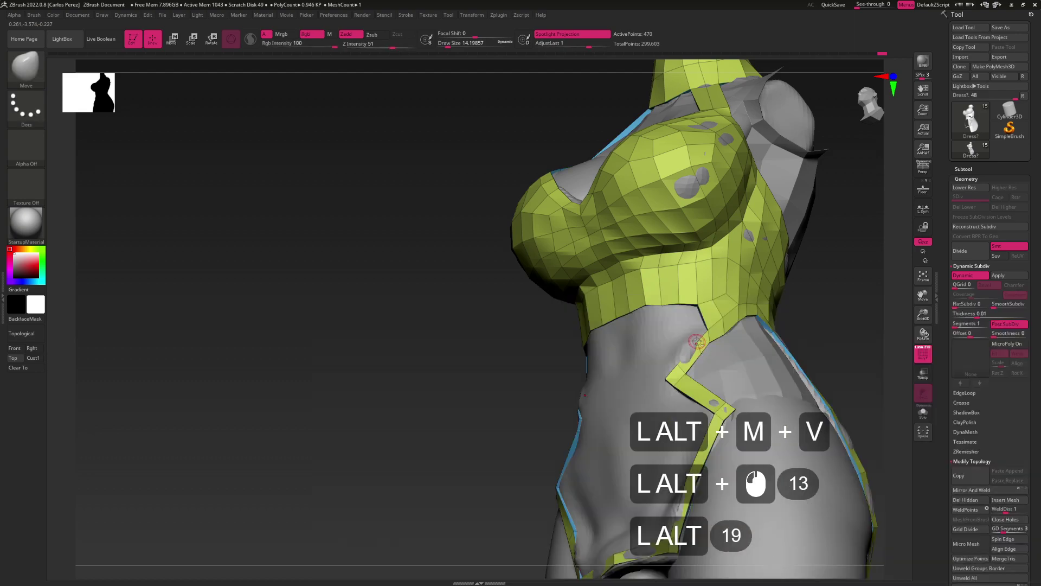
drag(702, 340, 710, 317)
Extrude a polygon below the top's waist edge at the strap, then undo the patch
key(b)
key(z)
key(m)
key(space)
click(707, 326)
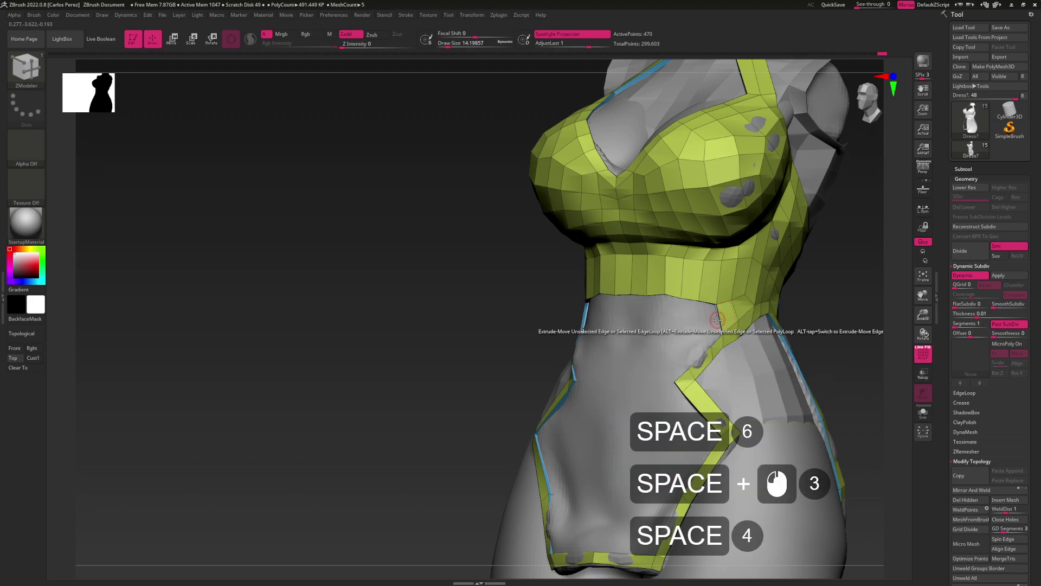
click(700, 317)
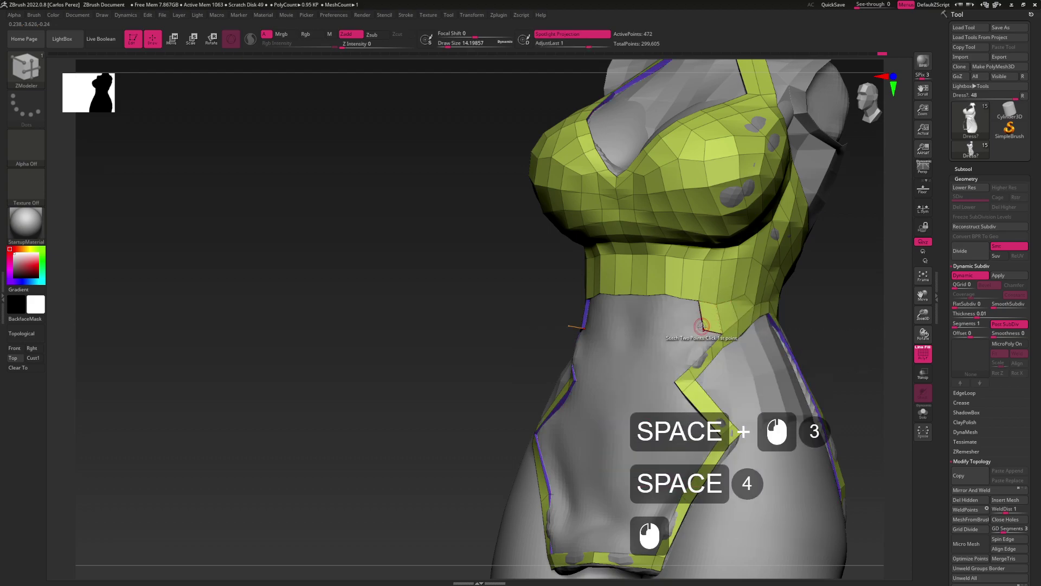
key(b)
key(m)
key(v)
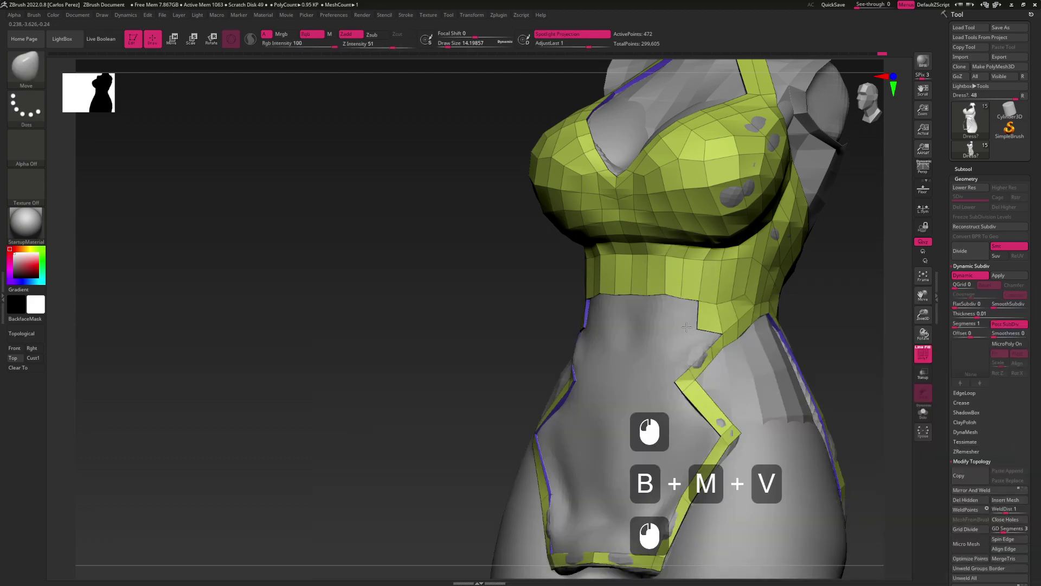
key(b)
key(z)
key(m)
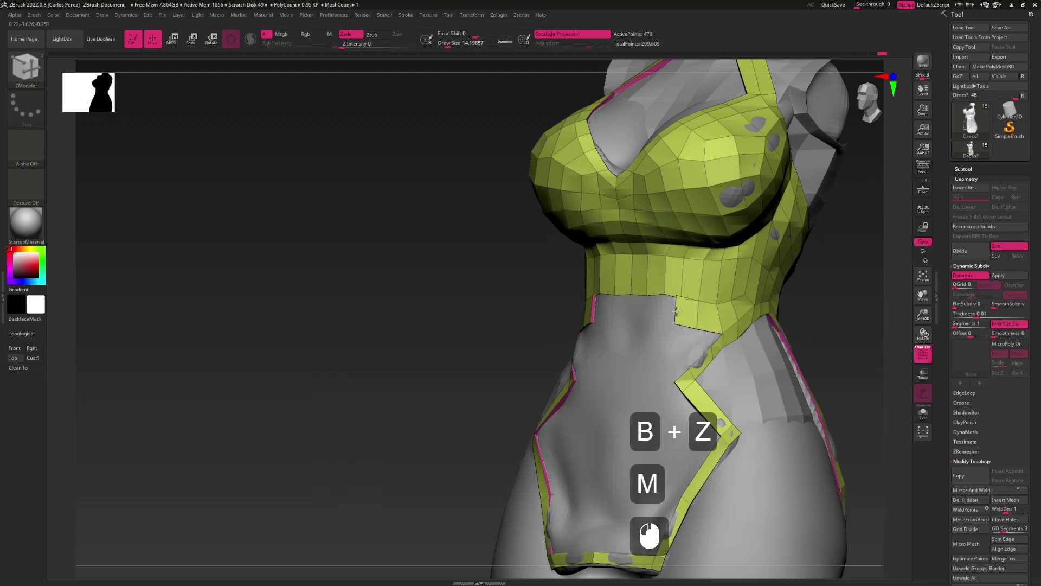
mouse_move(679, 320)
mouse_down()
mouse_move(693, 317)
mouse_move(673, 311)
mouse_up()
key(ctrl+z)
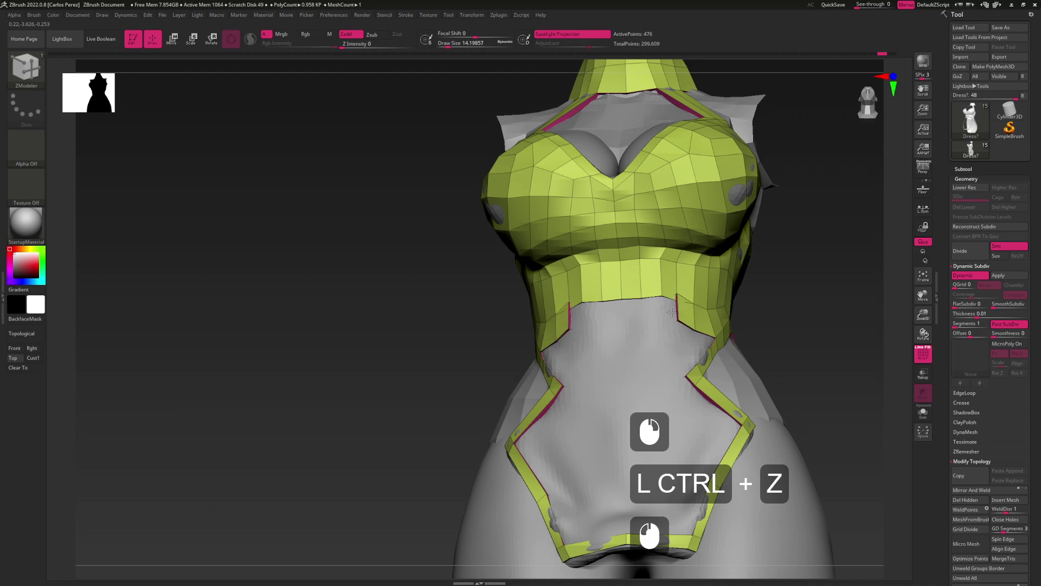
Extrude the top's lower waist edge downward, adding polygons to narrow the waist notch
click(673, 314)
click(676, 315)
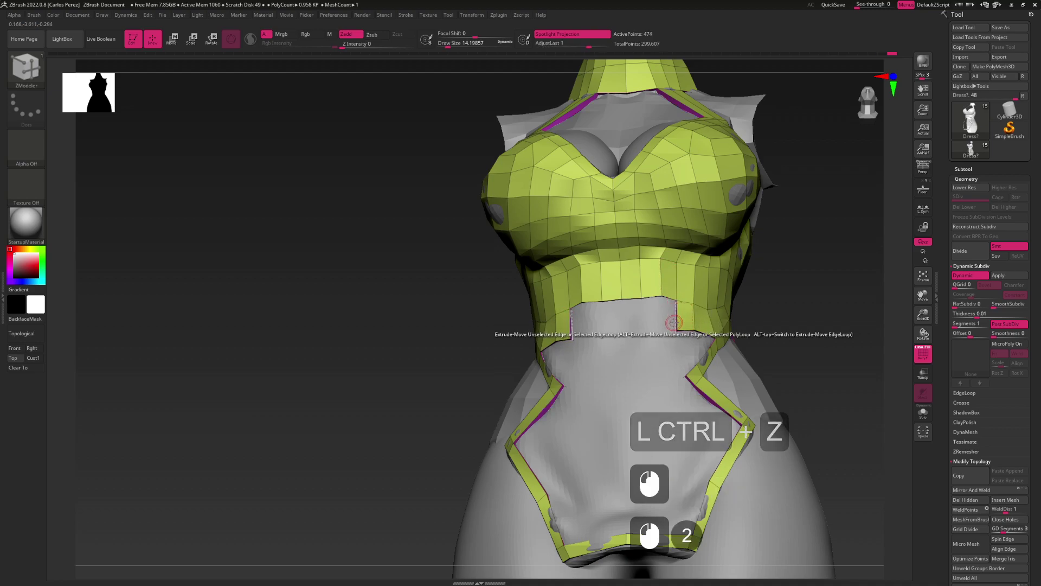
click(677, 316)
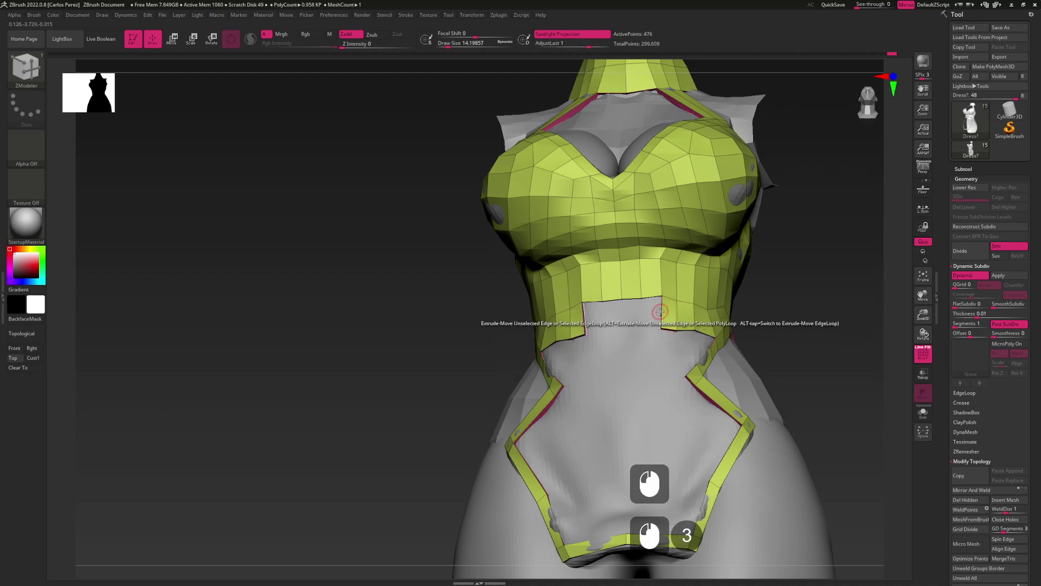
click(643, 313)
click(633, 313)
mouse_move(626, 315)
mouse_down()
mouse_move(644, 327)
mouse_move(659, 320)
mouse_move(613, 319)
mouse_move(665, 280)
mouse_move(651, 332)
mouse_move(629, 319)
mouse_move(657, 344)
mouse_up()
Switch to the Move brush at Draw Size about 35 and pull the new piece toward the strap
key(b)
key(m)
key(v)
key(s)
click(662, 312)
click(657, 321)
click(630, 297)
key(b)
key(m)
key(v)
right_click(673, 334)
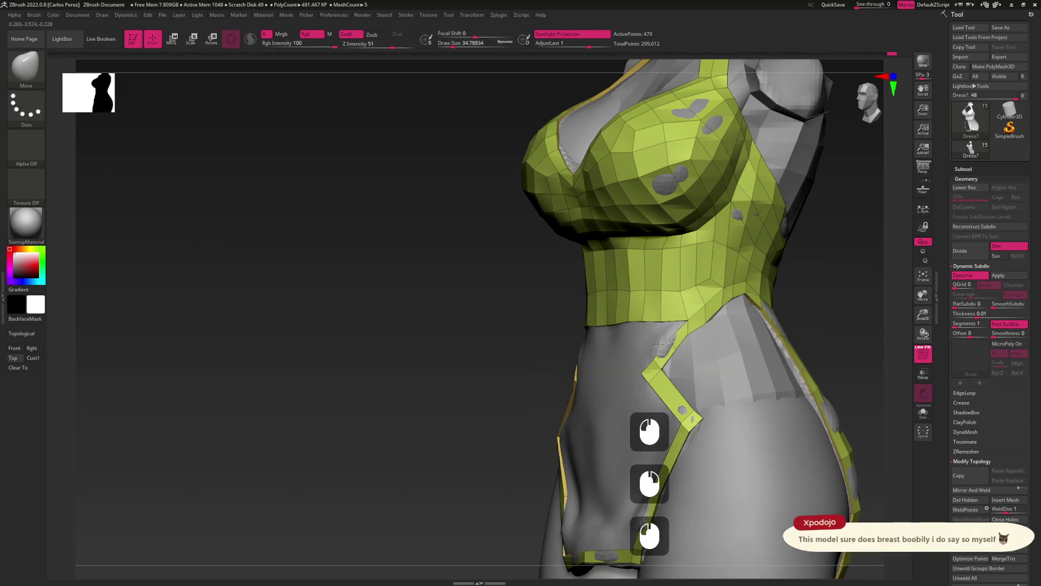
alt+drag(652, 259, 600, 333)
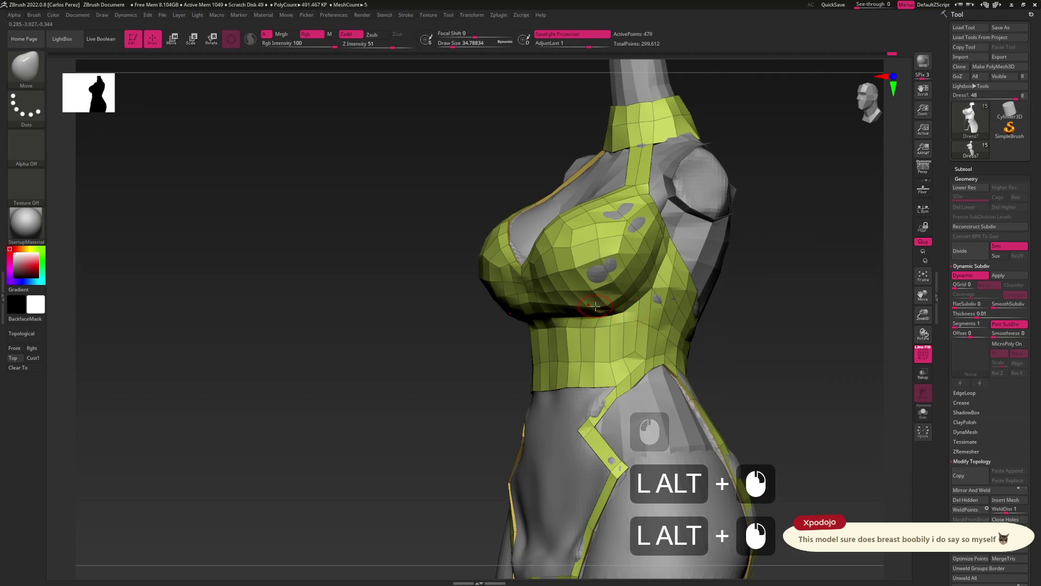
key(ctrl)
mouse_move(609, 250)
ctrl+mouse_down()
mouse_move(577, 235)
mouse_move(627, 234)
mouse_move(632, 260)
mouse_move(631, 238)
mouse_move(653, 204)
ctrl+mouse_up()
ctrl+drag(540, 273, 551, 283)
ctrl+drag(780, 287, 790, 290)
key(ctrl+z)
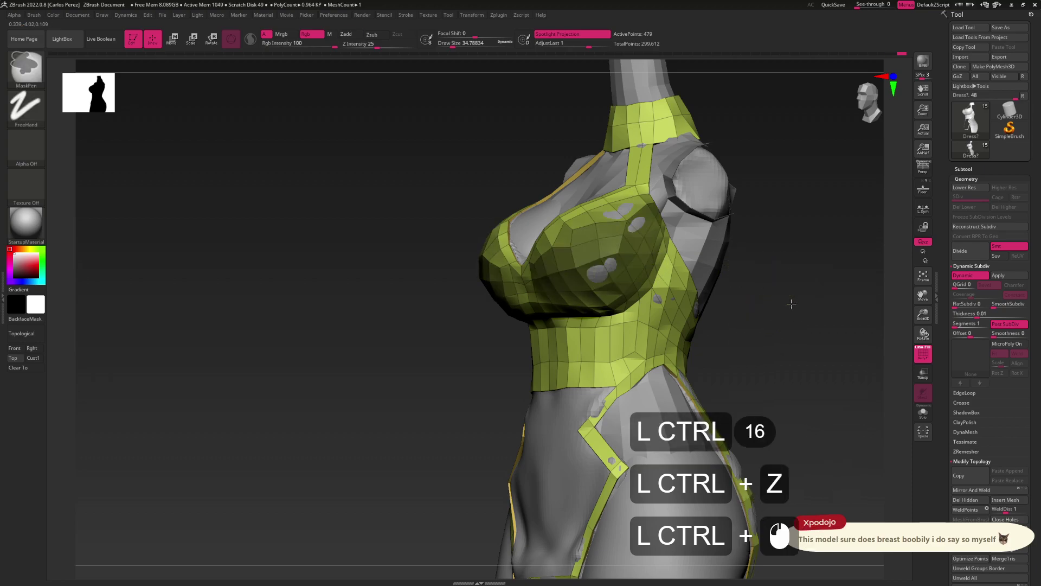
key(w)
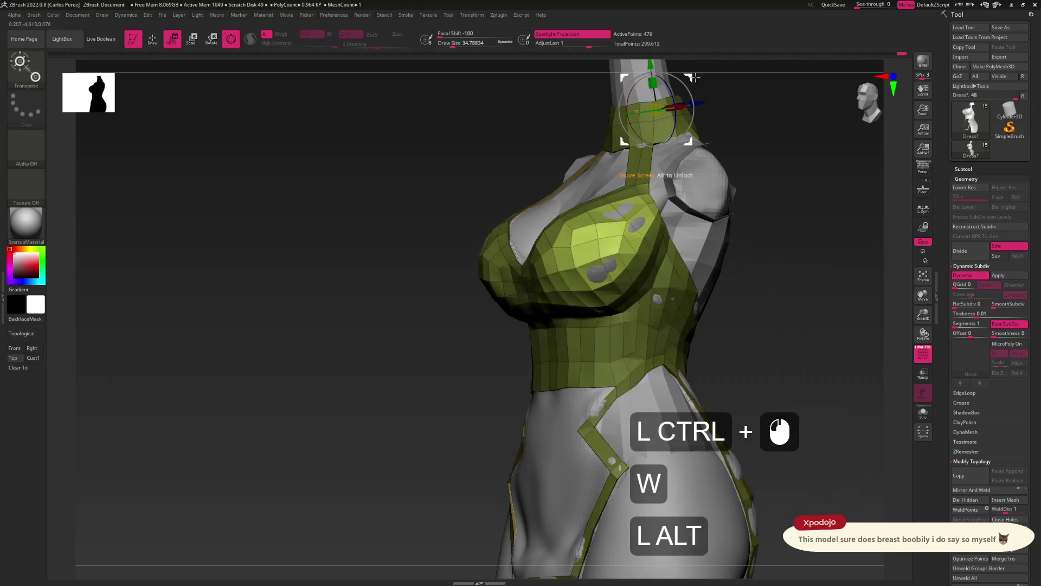
mouse_move(688, 77)
alt+mouse_down()
mouse_move(806, 278)
mouse_move(775, 307)
mouse_move(783, 305)
alt+mouse_up()
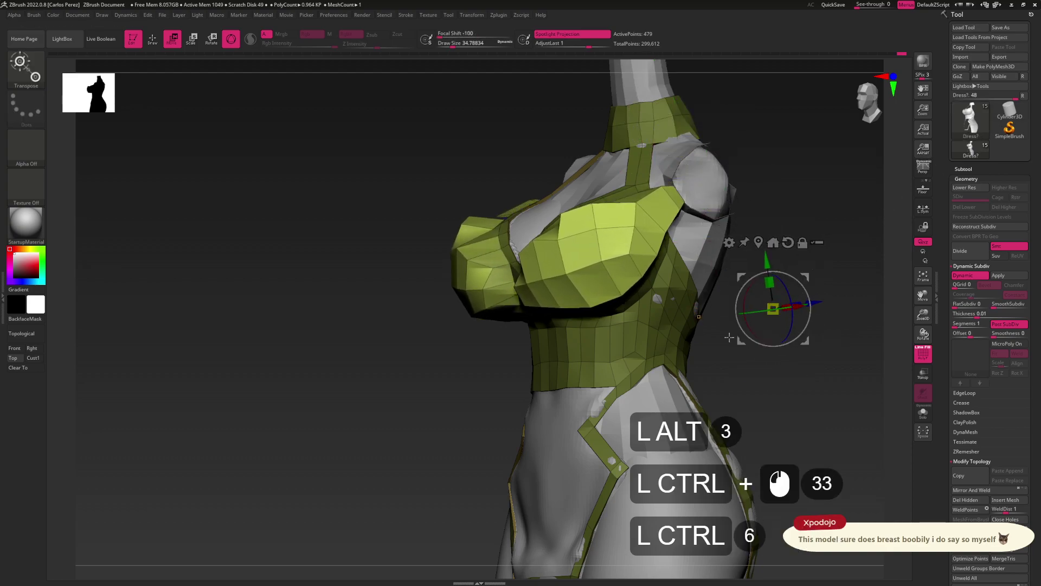
key(ctrl+z)
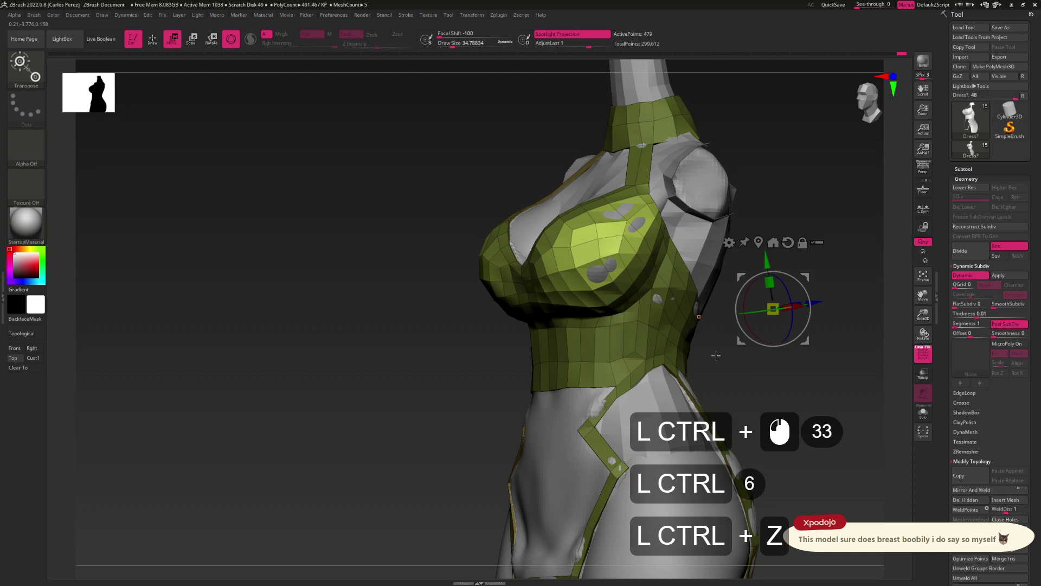
key(q)
ctrl+click(751, 365)
alt+drag(751, 365, 649, 311)
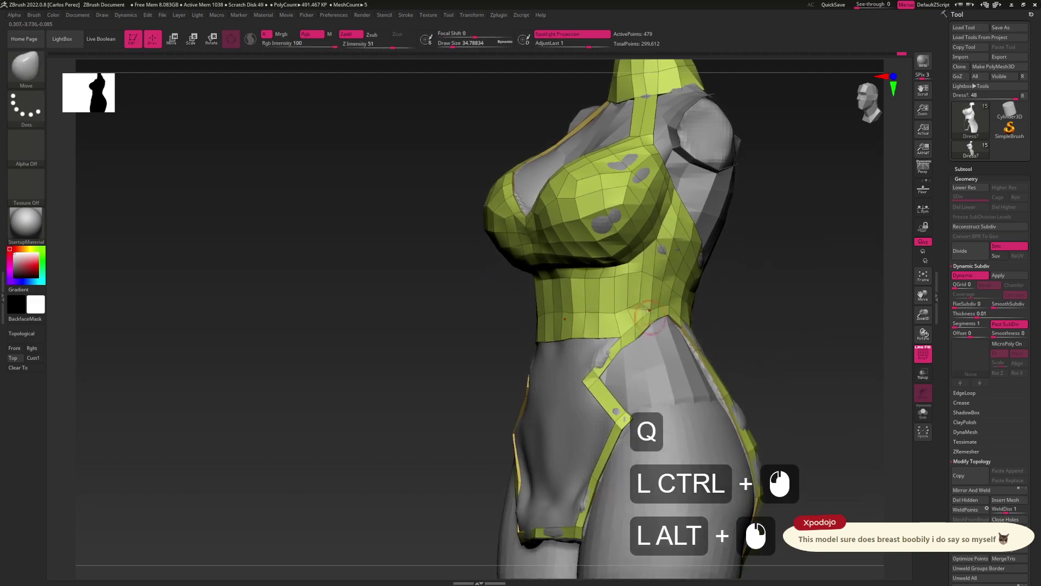
click(904, 287)
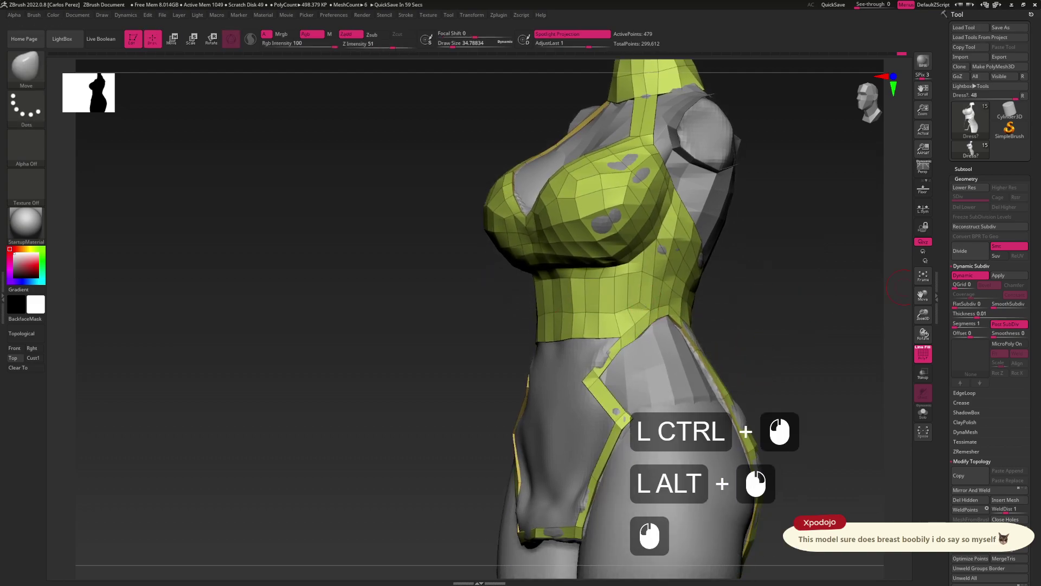
text(real@!)
key(BackSpace)
key(Return)
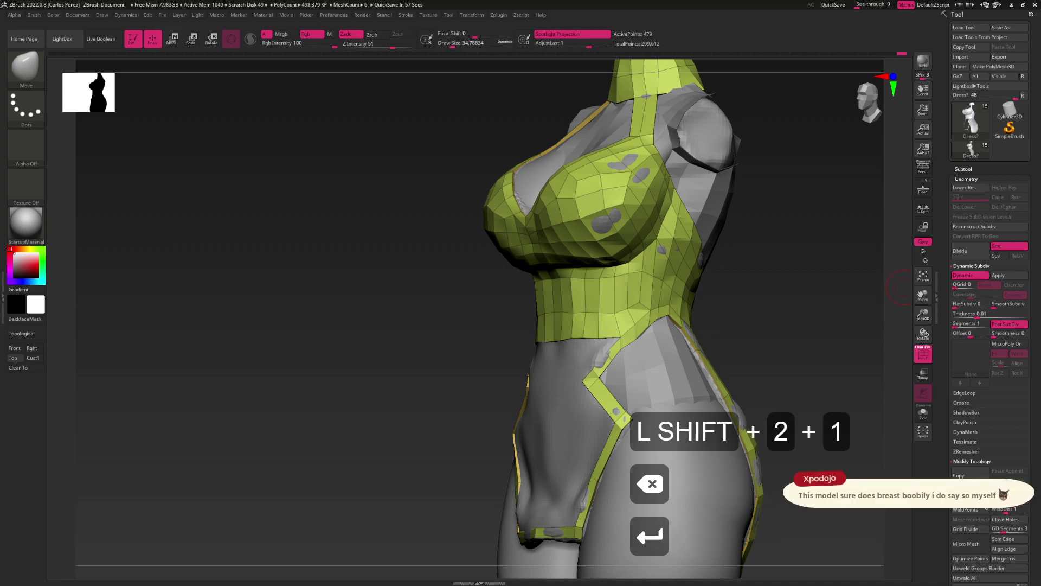
drag(771, 330, 616, 298)
click(624, 304)
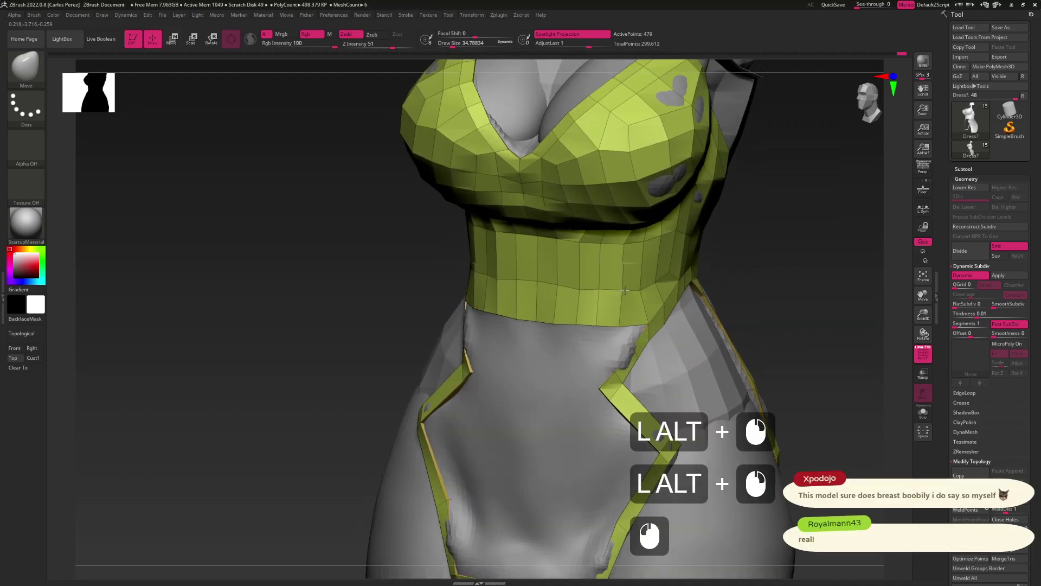
click(629, 320)
key(b)
key(m)
key(v)
mouse_move(616, 344)
mouse_down()
mouse_move(613, 327)
mouse_move(603, 350)
mouse_up()
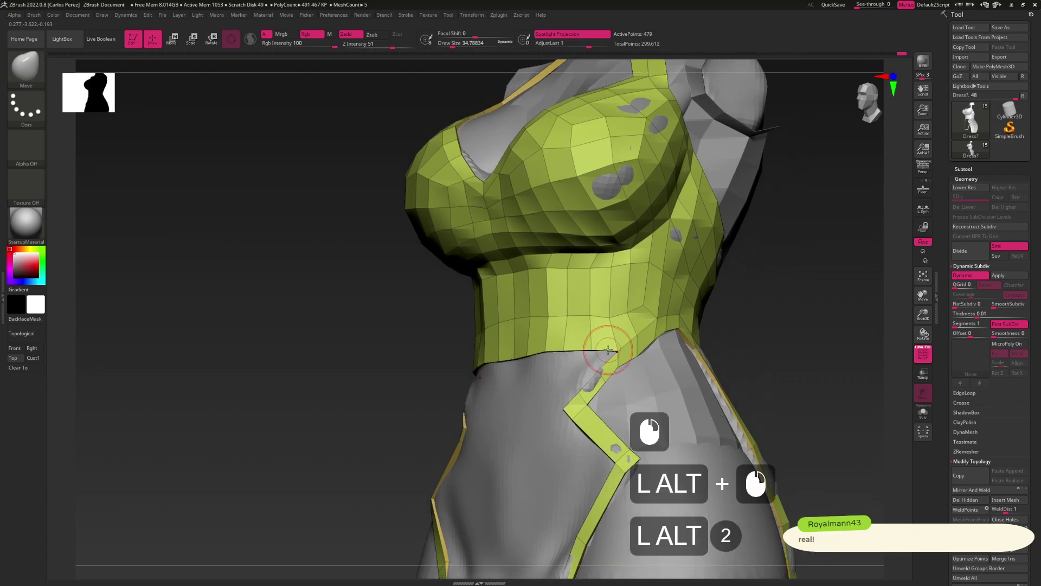
click(479, 323)
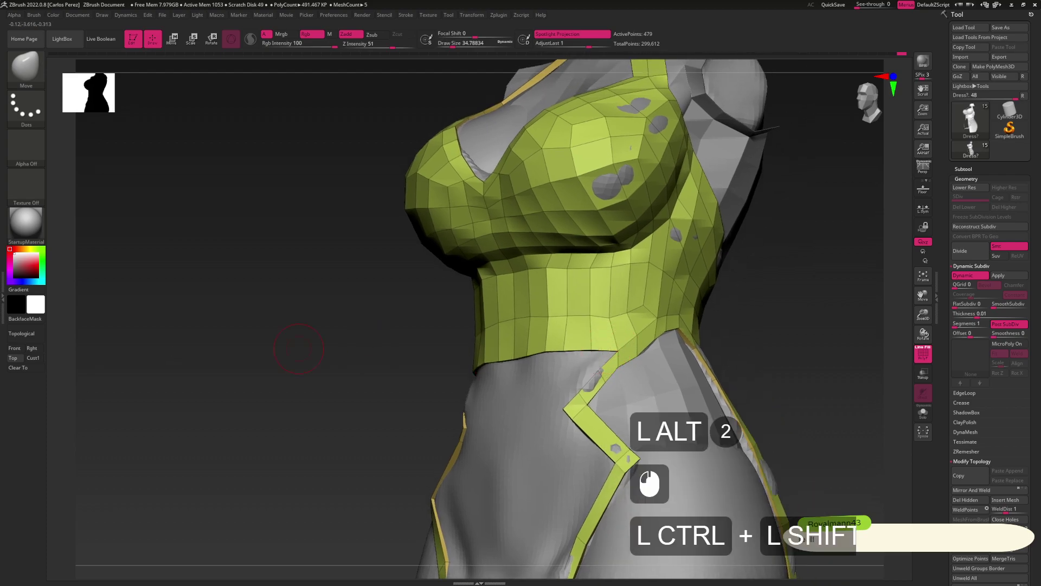
ctrl+shift+click(567, 316)
alt+drag(740, 346, 916, 232)
In the Subtool list, make Lapelle, Sleeves, Booba and IdunnoBS3 visible
click(963, 169)
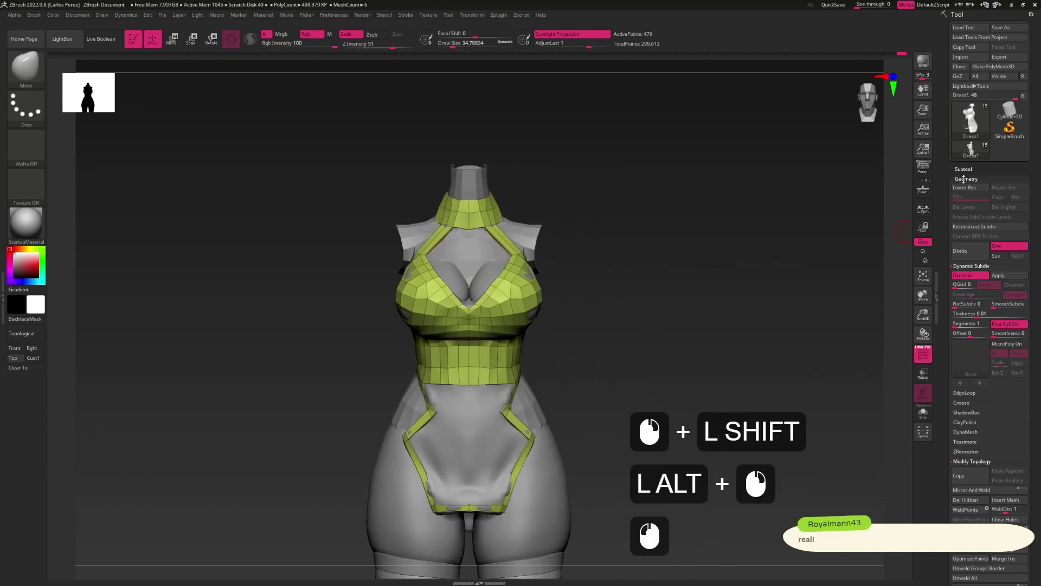
click(962, 169)
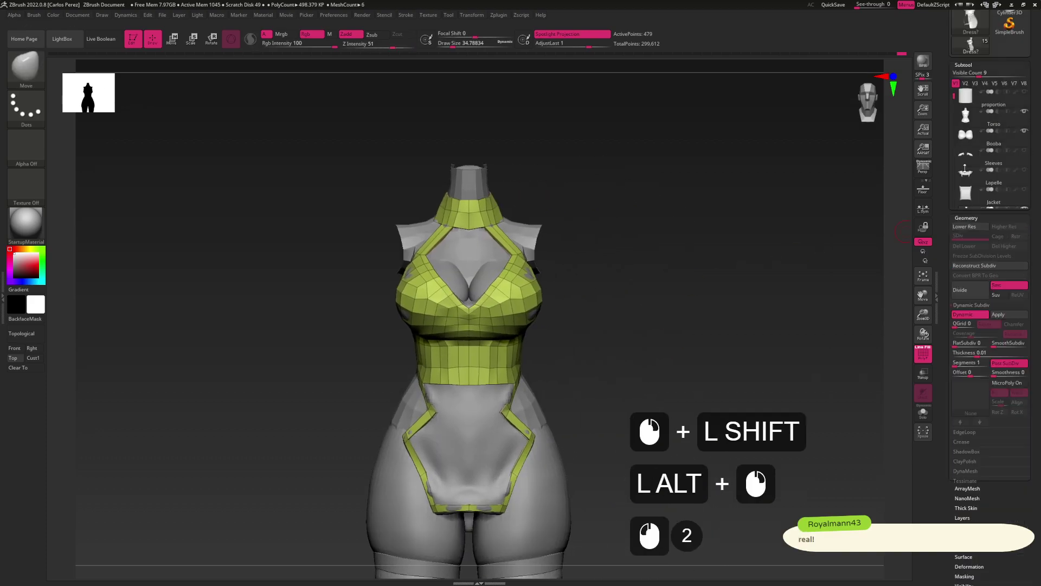
click(950, 86)
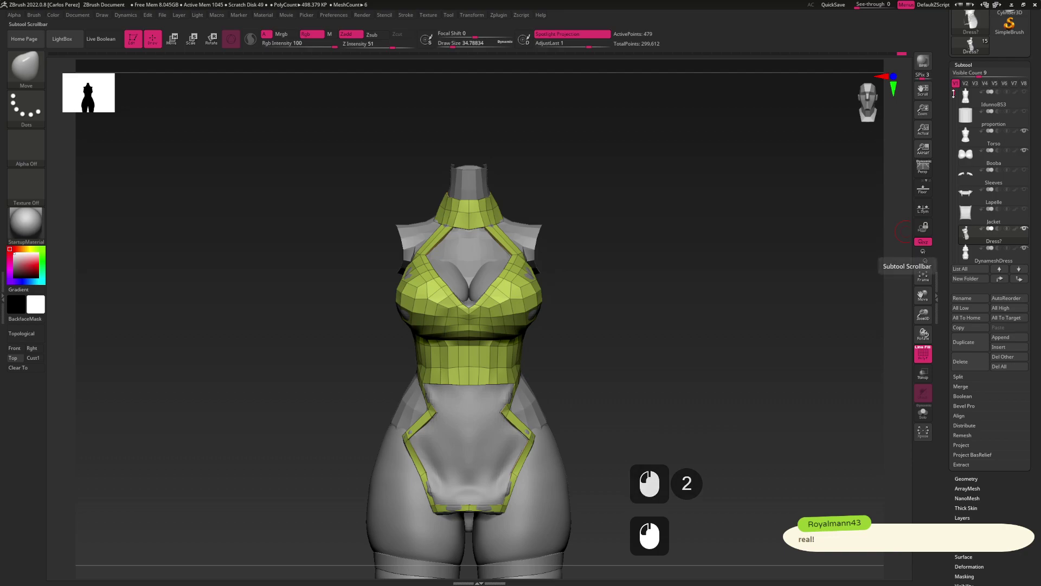
click(1025, 208)
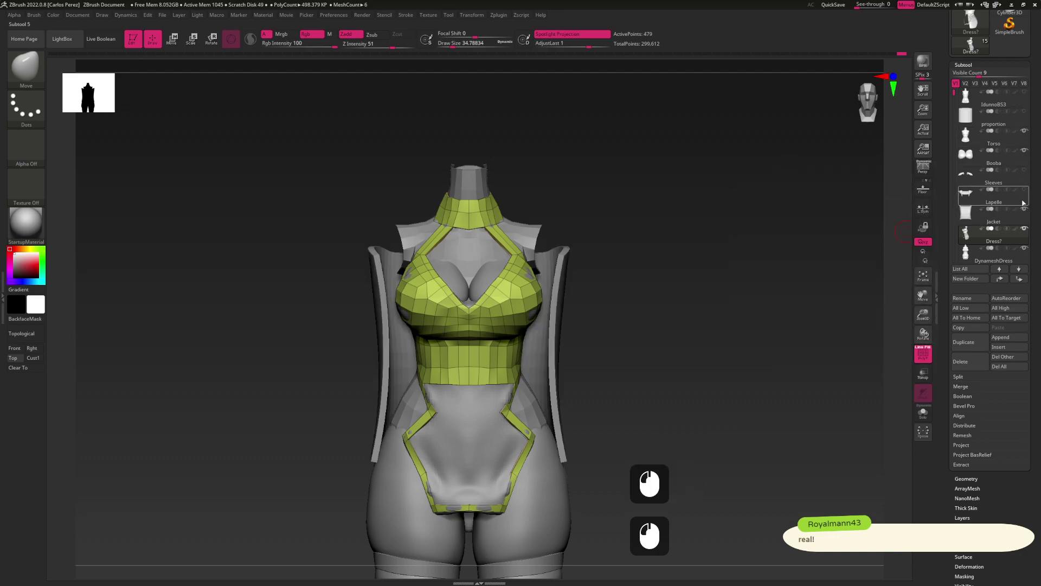
click(1024, 189)
click(1024, 170)
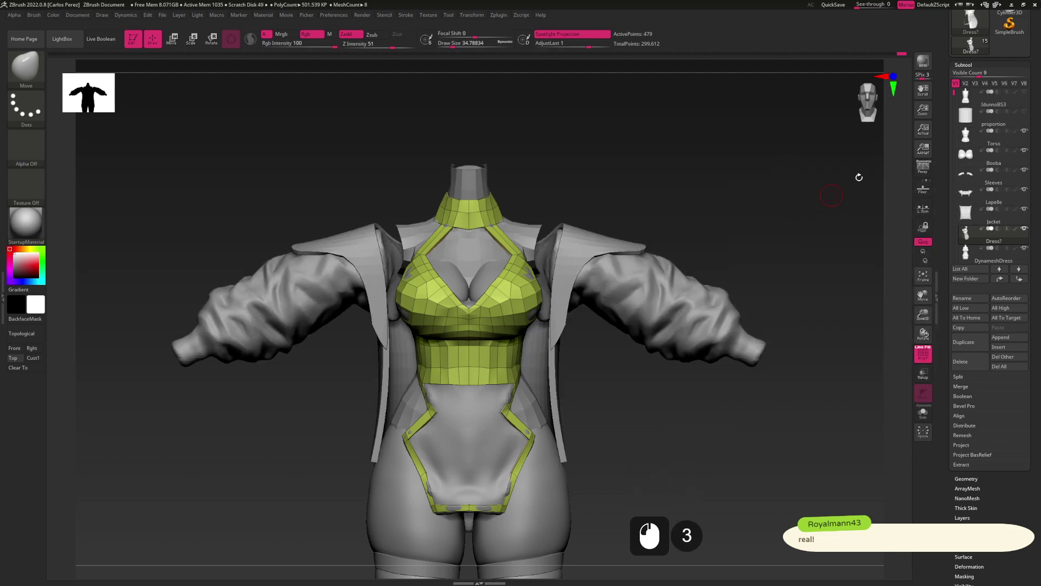
click(1024, 111)
Frame the full outfit in perspective and leave a Shift+S snapshot copy at the left
alt+drag(658, 348, 609, 309)
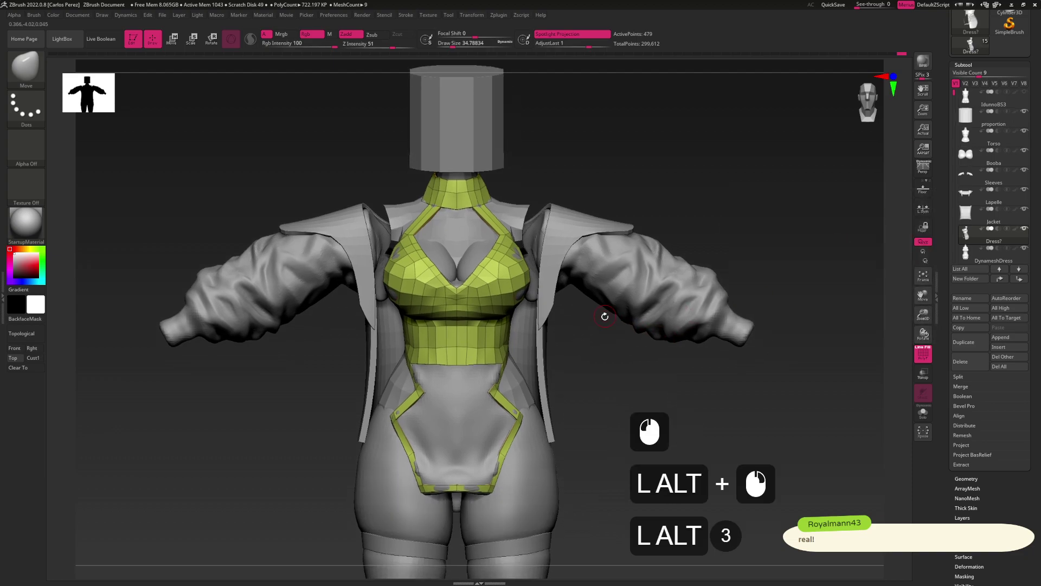
mouse_move(589, 369)
alt+mouse_down()
mouse_move(558, 344)
mouse_move(379, 267)
mouse_move(355, 272)
mouse_move(365, 269)
mouse_move(356, 258)
mouse_move(369, 276)
mouse_move(363, 284)
mouse_move(316, 279)
mouse_move(635, 303)
mouse_move(658, 295)
mouse_move(623, 304)
mouse_move(846, 195)
alt+mouse_up()
key(p)
key(shift+s)
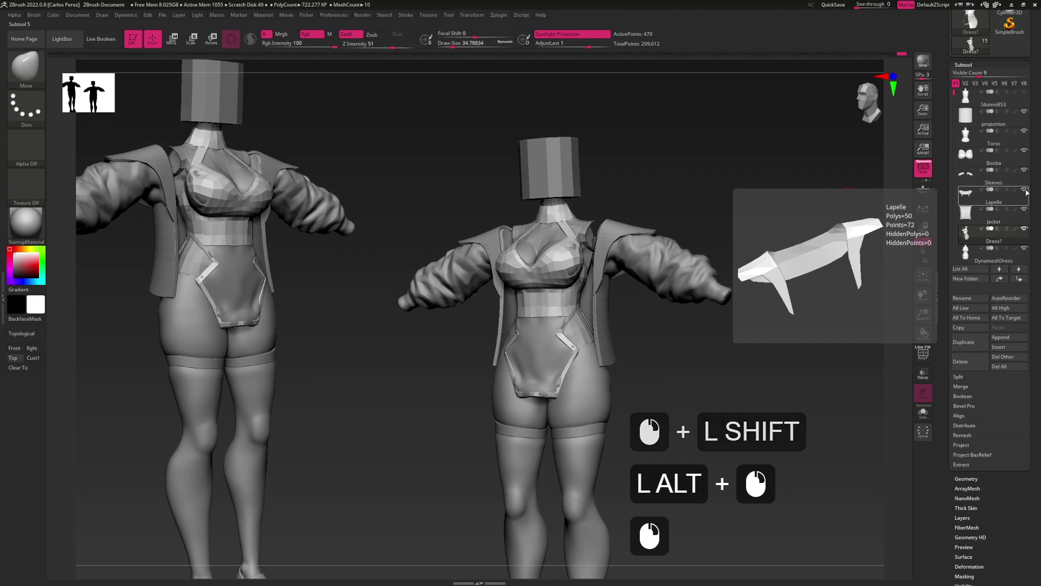
Hide the Sleeves and Jacket subtools and turn on polyframe for the bodice
click(1022, 173)
click(1024, 169)
click(1024, 208)
alt+drag(672, 302, 558, 314)
key(shift+f)
alt+drag(813, 304, 857, 291)
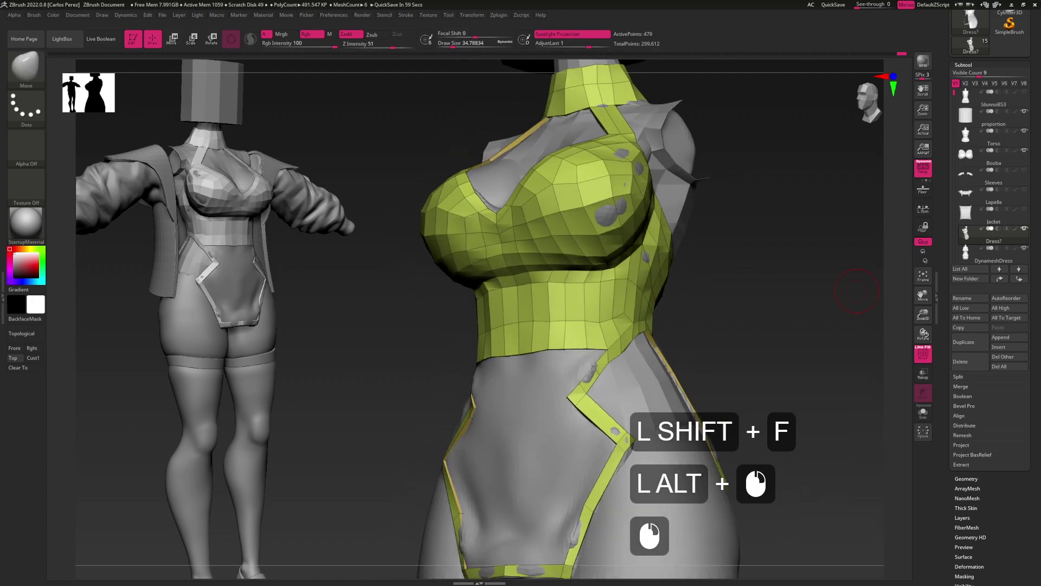
click(857, 291)
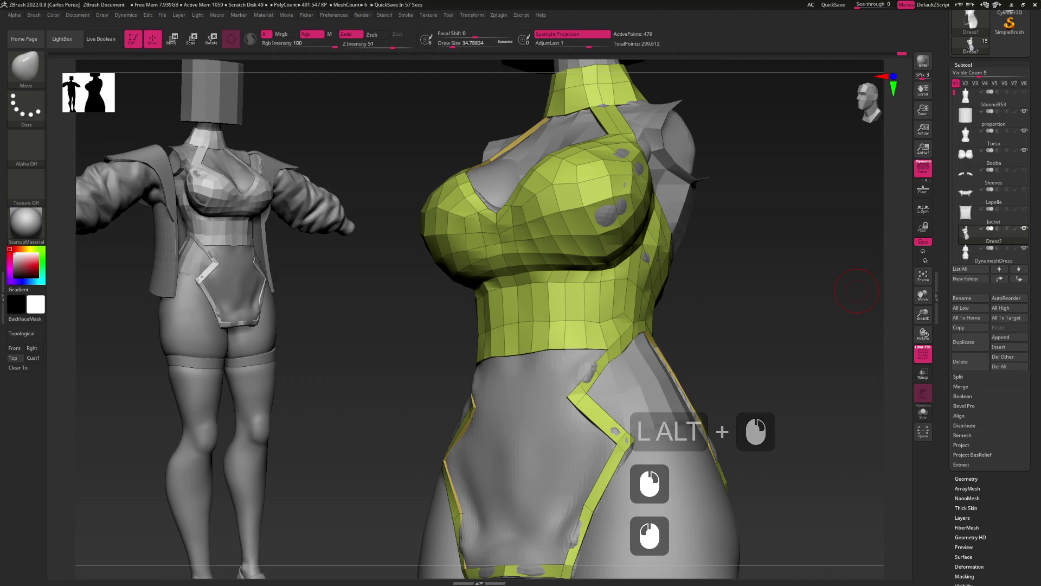
click(857, 291)
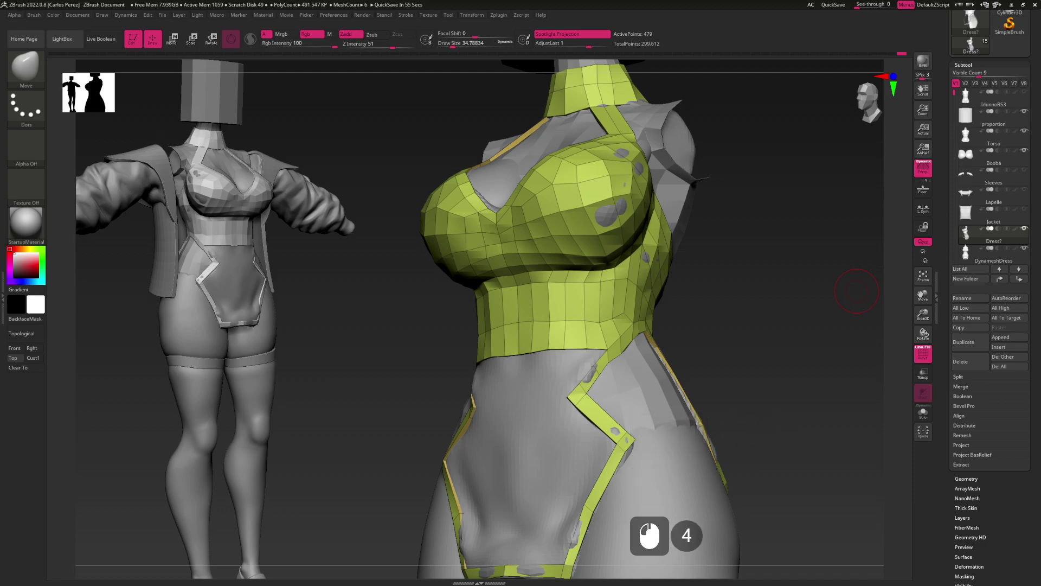
key(shift+b)
key(shift+r)
key(shift+b)
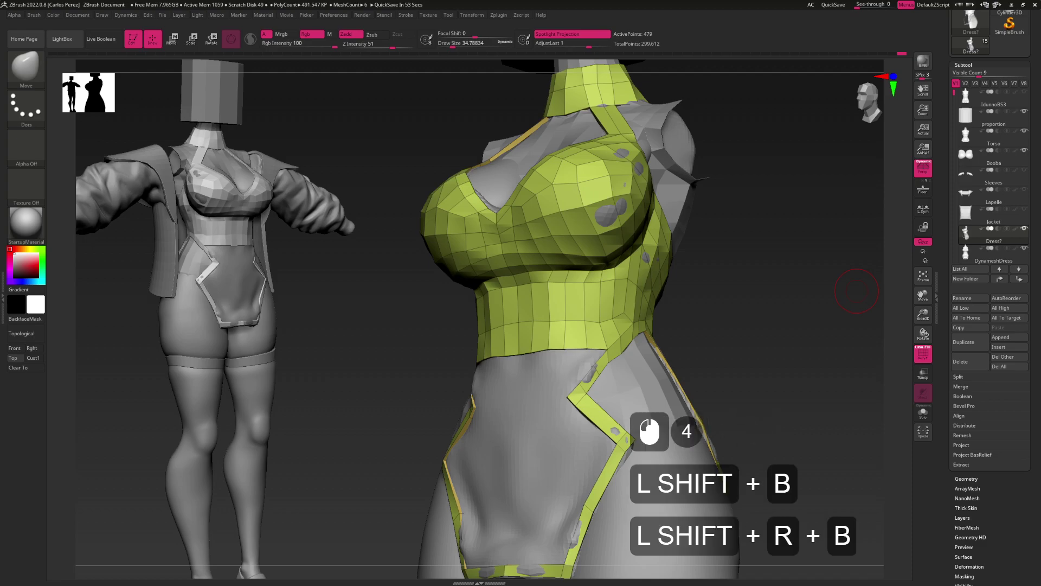
key(comma)
key(space)
key(shift+l)
key(a)
key(u)
key(n)
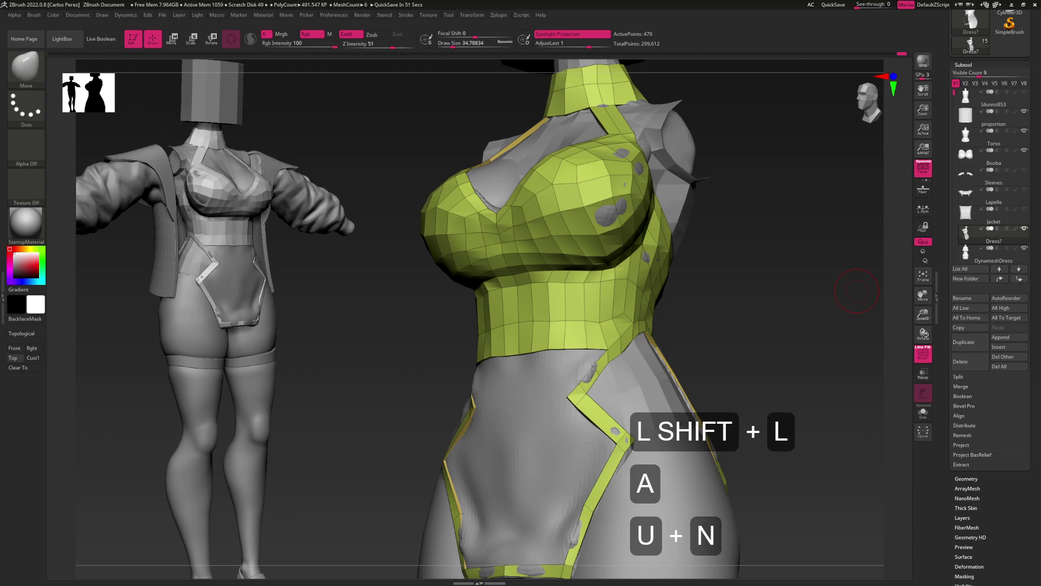
key(d)
key(r)
key(y)
key(shift+space)
key(shift+c)
key(shift+h)
key(a)
key(n)
key(g)
key(e)
key(BackSpace)
key(BackSpace)
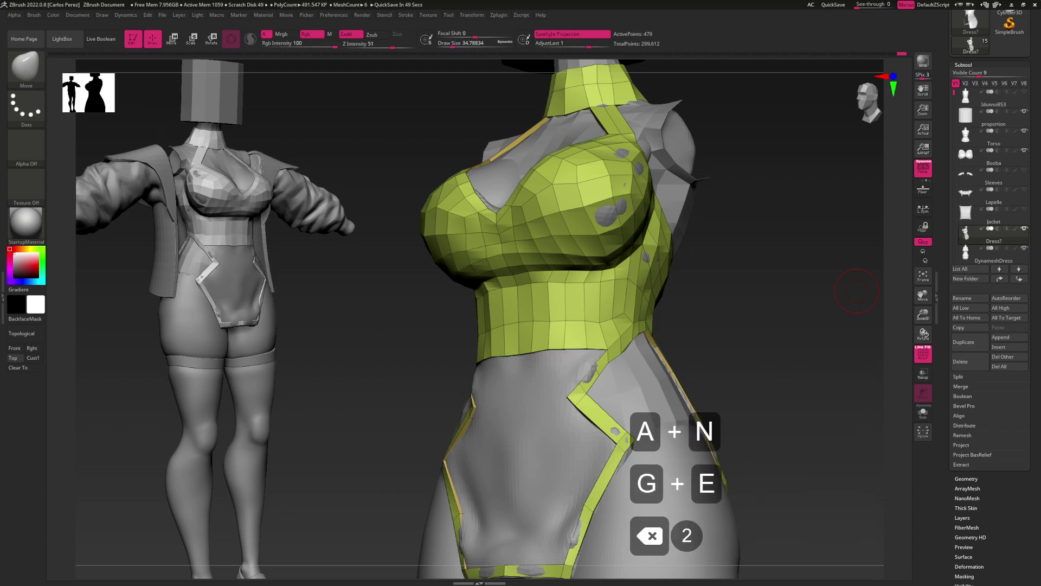
key(a)
key(c)
key(BackSpace)
key(g)
key(g)
key(e)
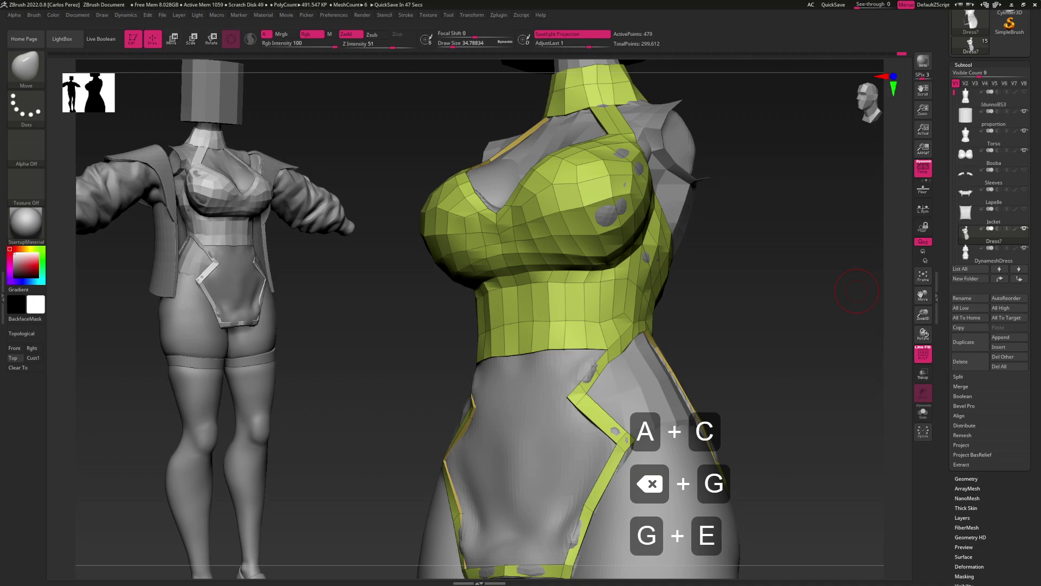
click(857, 292)
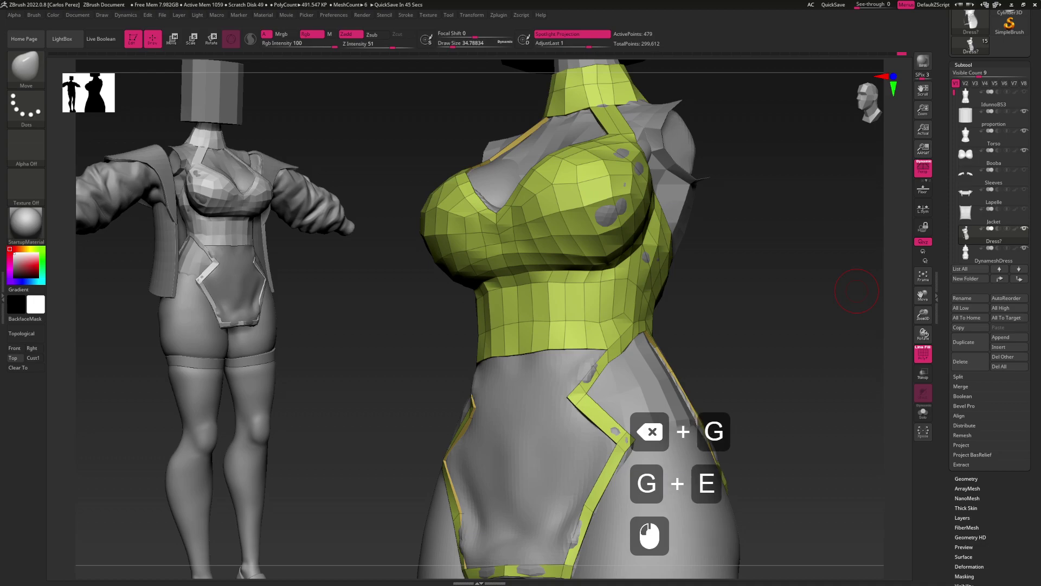
click(856, 291)
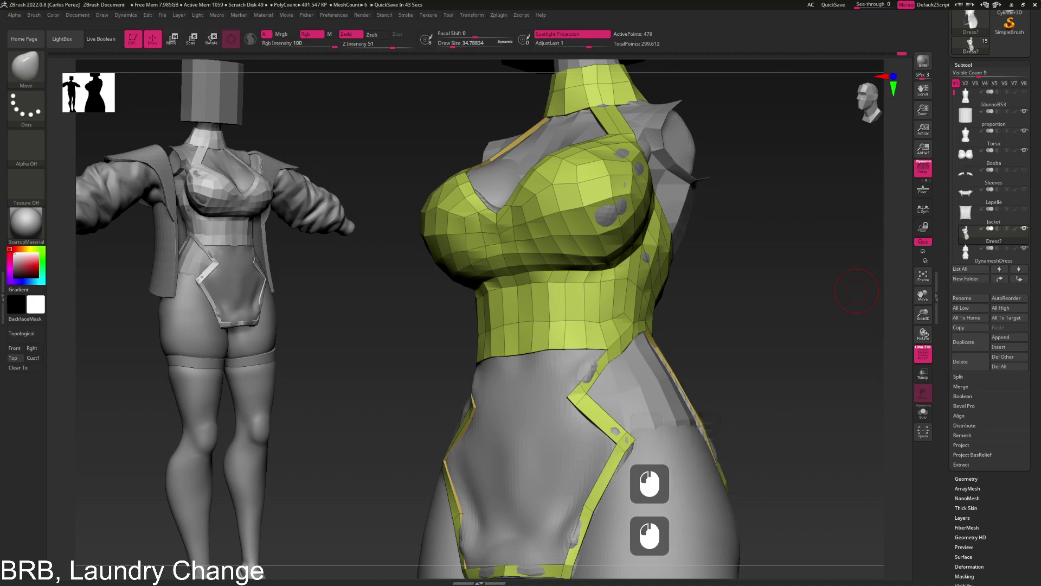
click(857, 291)
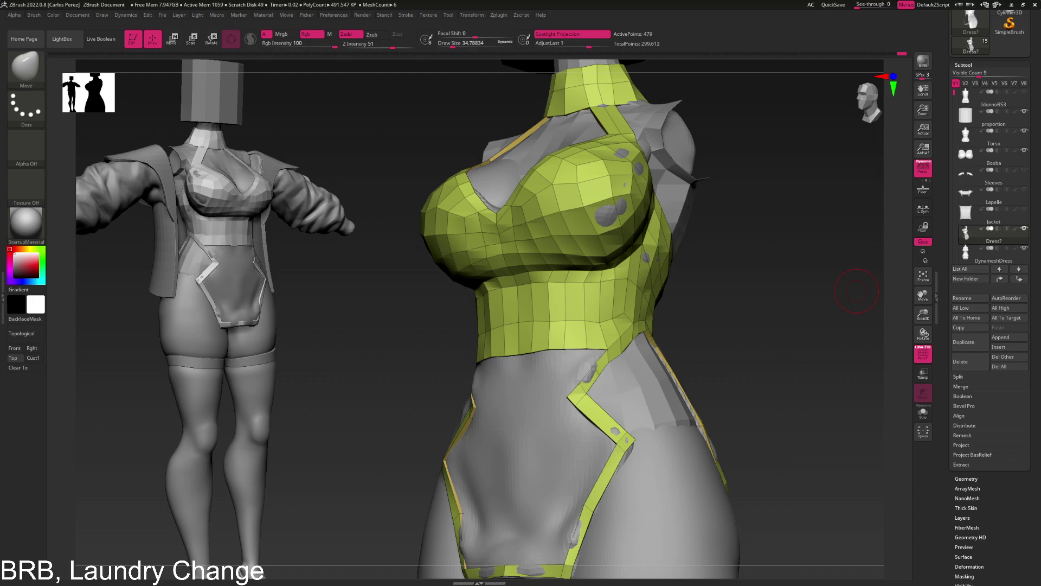
key(alt+Tab)
alt+click(857, 292)
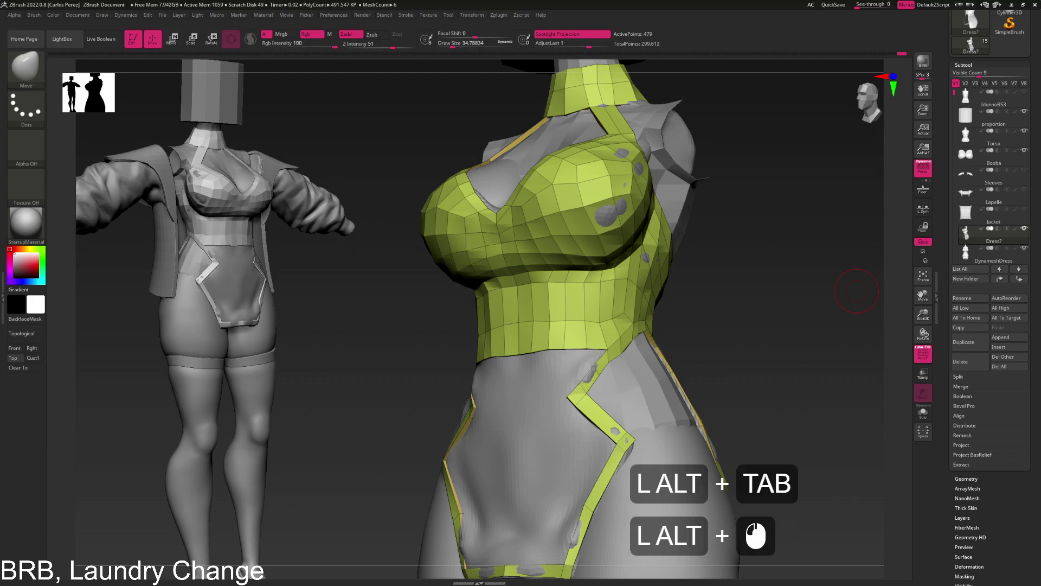
click(857, 291)
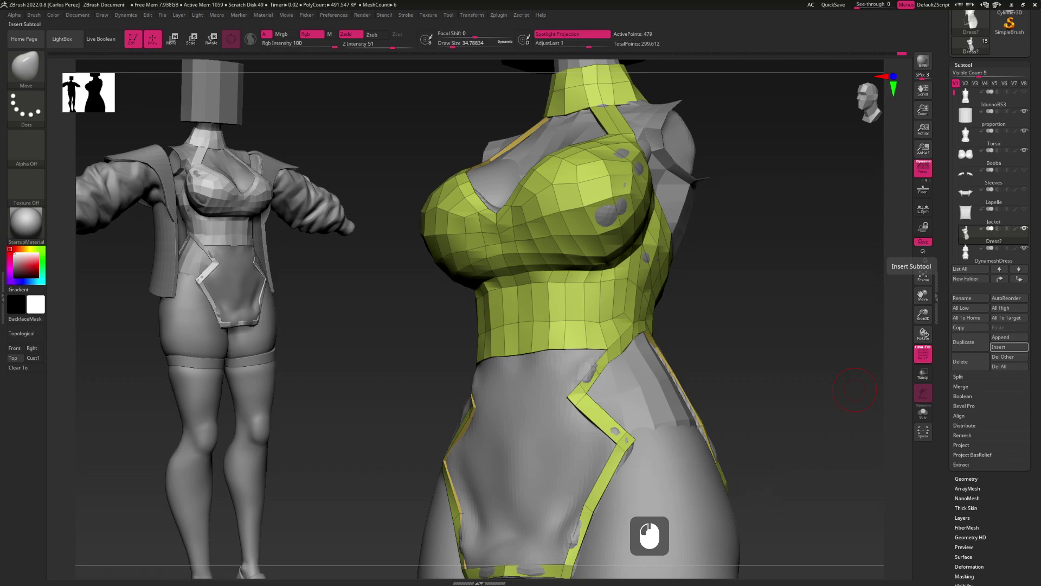
click(855, 389)
click(855, 389)
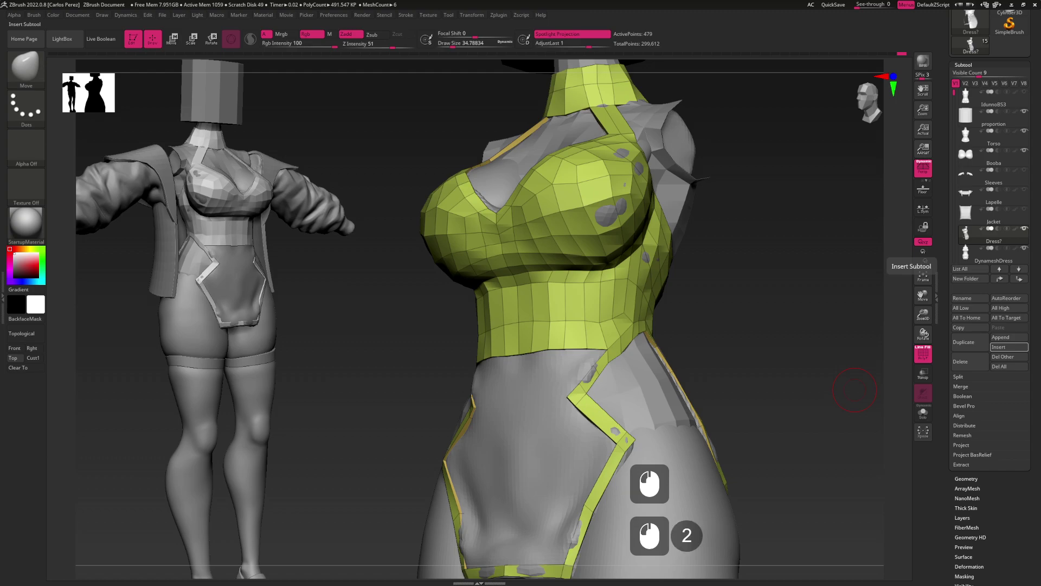
scroll(855, 389, down, 4)
scroll(854, 390, down, 1)
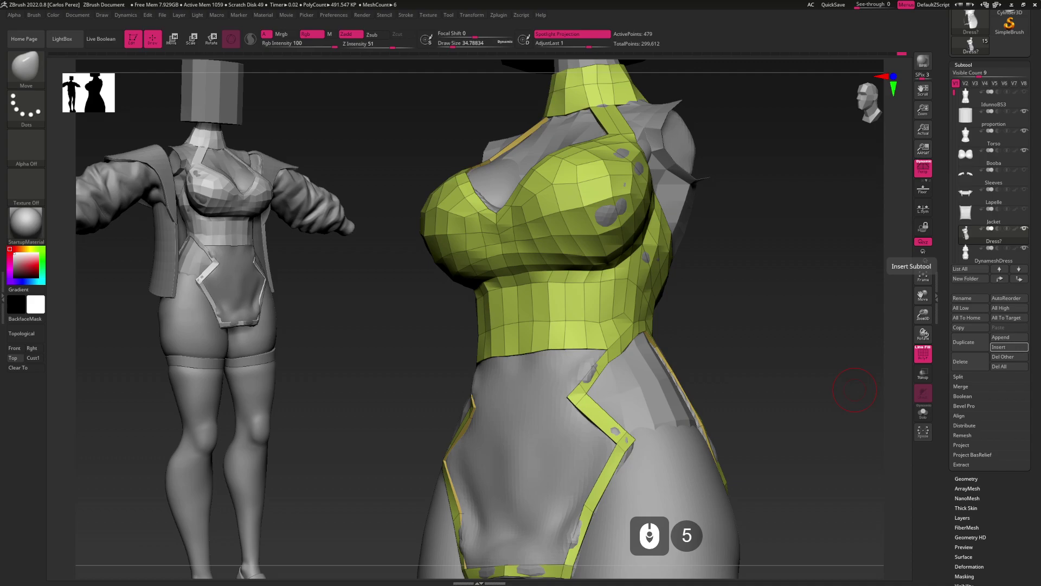
scroll(855, 390, down, 3)
scroll(854, 389, down, 1)
scroll(855, 389, up, 2)
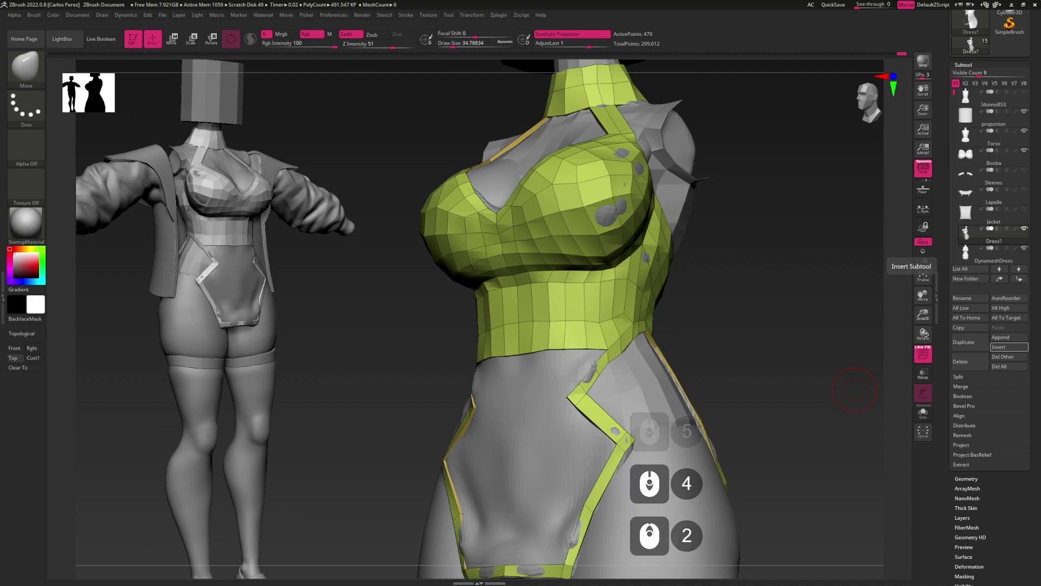
scroll(855, 390, down, 1)
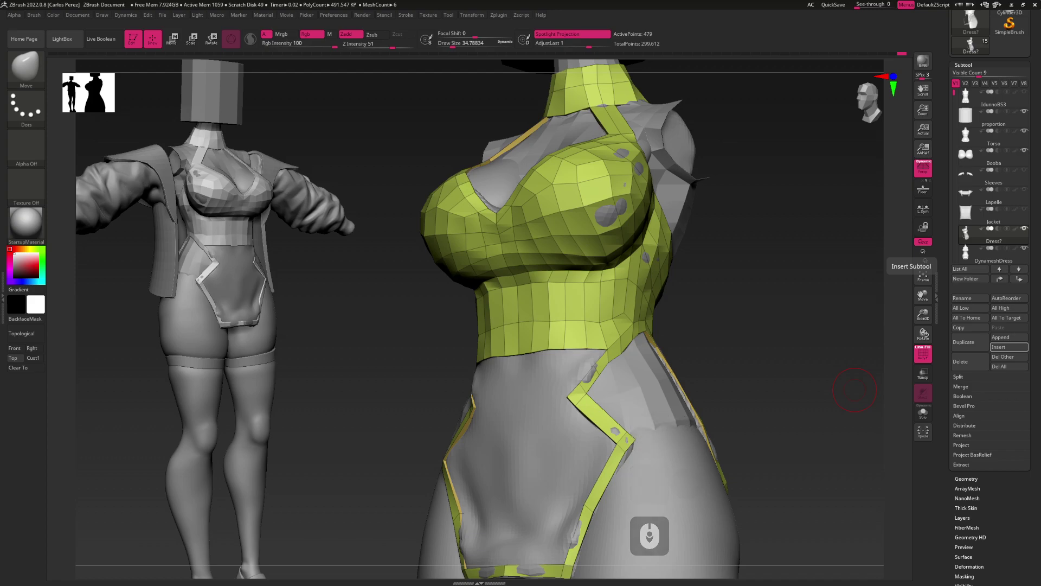
click(855, 389)
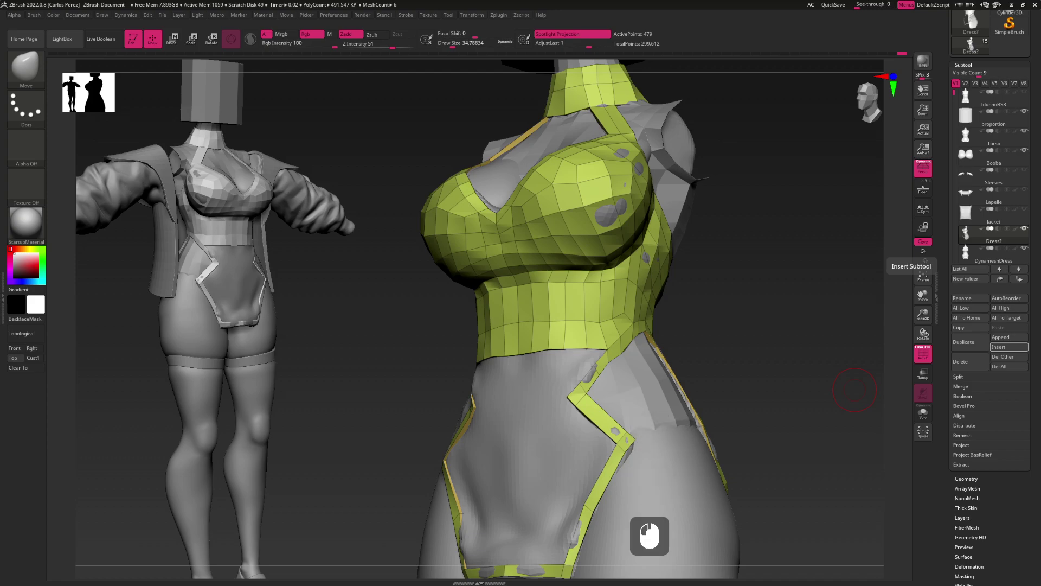
click(844, 291)
Pull and reshape the crop top's lower edge vertices with the Move brush
alt+drag(699, 297, 671, 313)
right_drag(670, 312, 624, 340)
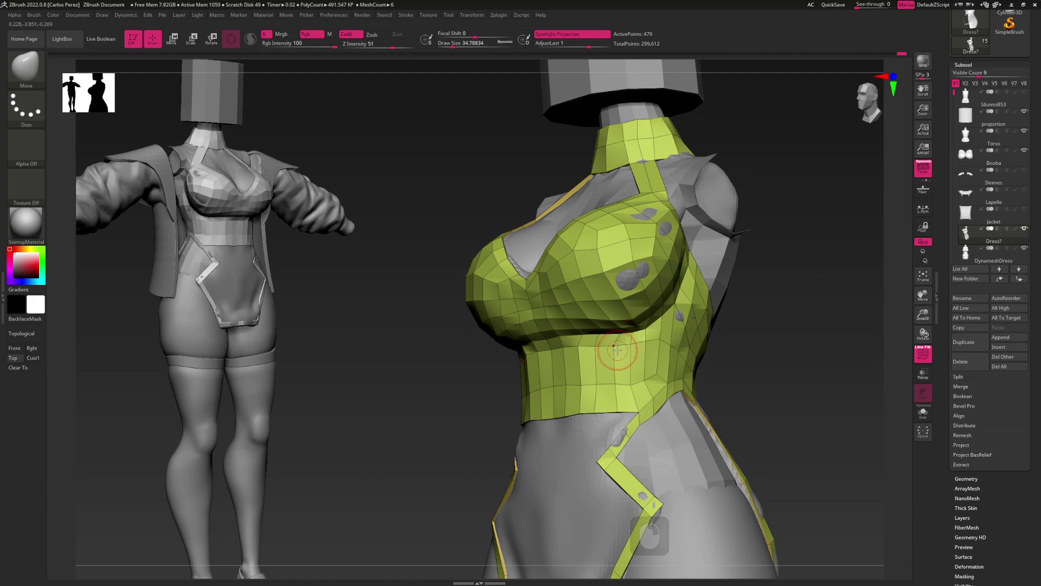
click(614, 350)
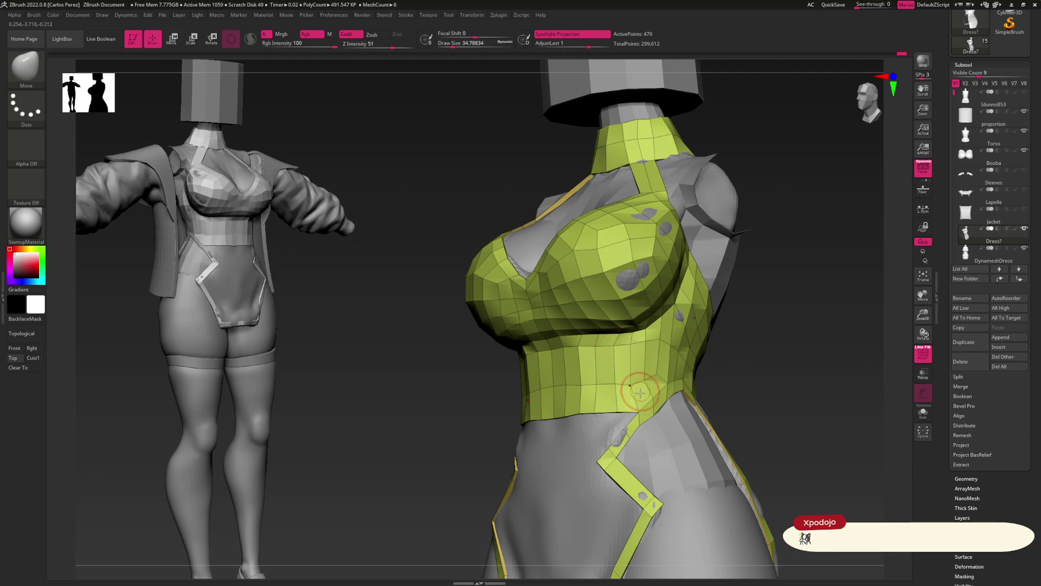
key(alt)
mouse_move(628, 434)
alt+right_down()
mouse_move(635, 321)
mouse_move(651, 315)
mouse_move(662, 278)
mouse_move(669, 297)
mouse_move(623, 304)
alt+right_up()
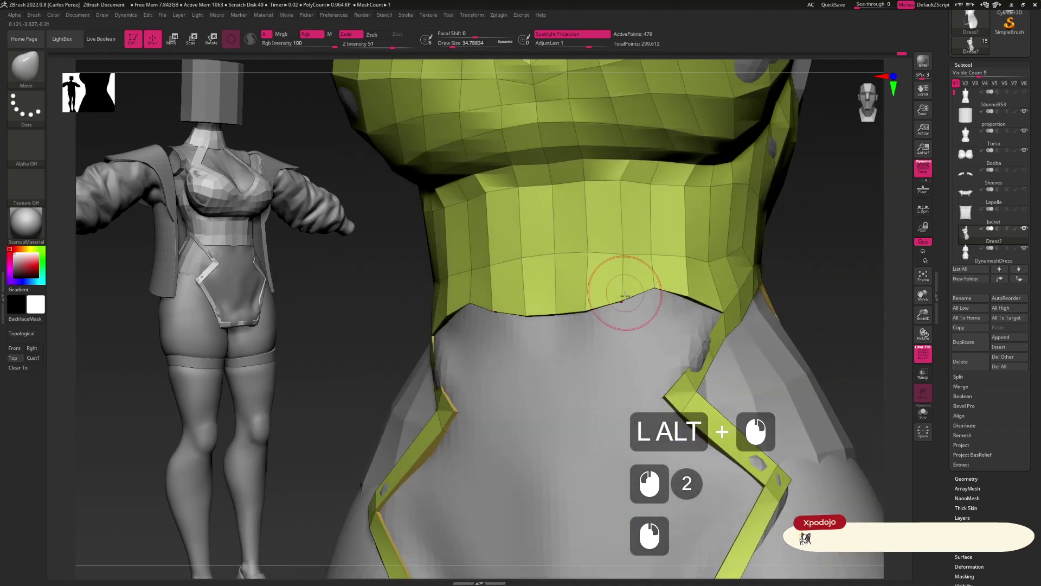
mouse_move(577, 310)
mouse_down()
mouse_move(532, 288)
mouse_move(556, 277)
mouse_move(564, 295)
mouse_up()
alt+right_drag(669, 339, 650, 296)
drag(651, 296, 679, 305)
right_drag(680, 304, 674, 291)
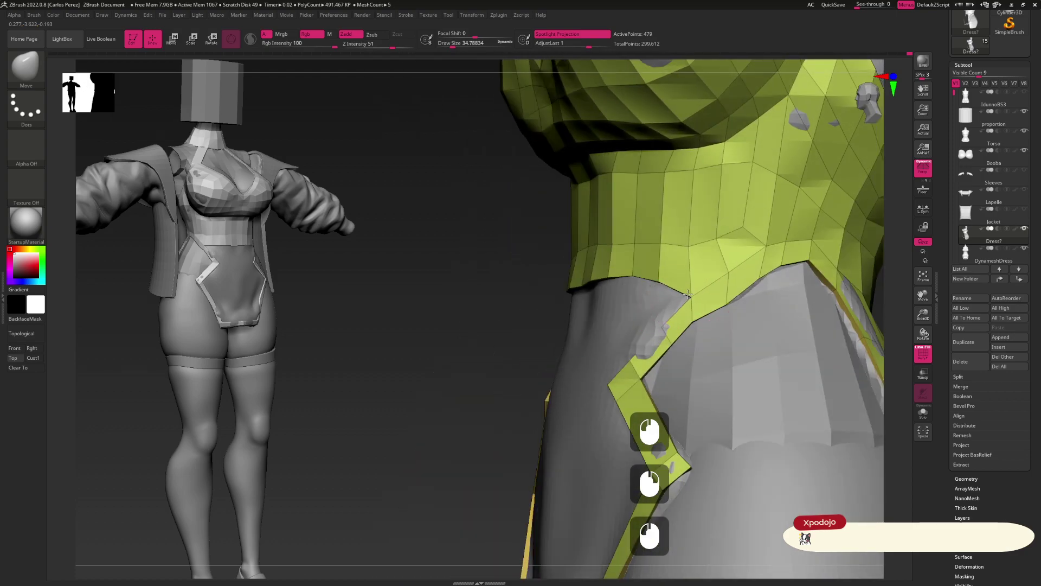
mouse_move(732, 271)
mouse_down()
mouse_move(727, 293)
mouse_move(743, 279)
mouse_move(632, 277)
mouse_up()
Lower the brush Draw Size to about 12.9 and refine the lower edge near the side
key(s)
click(659, 290)
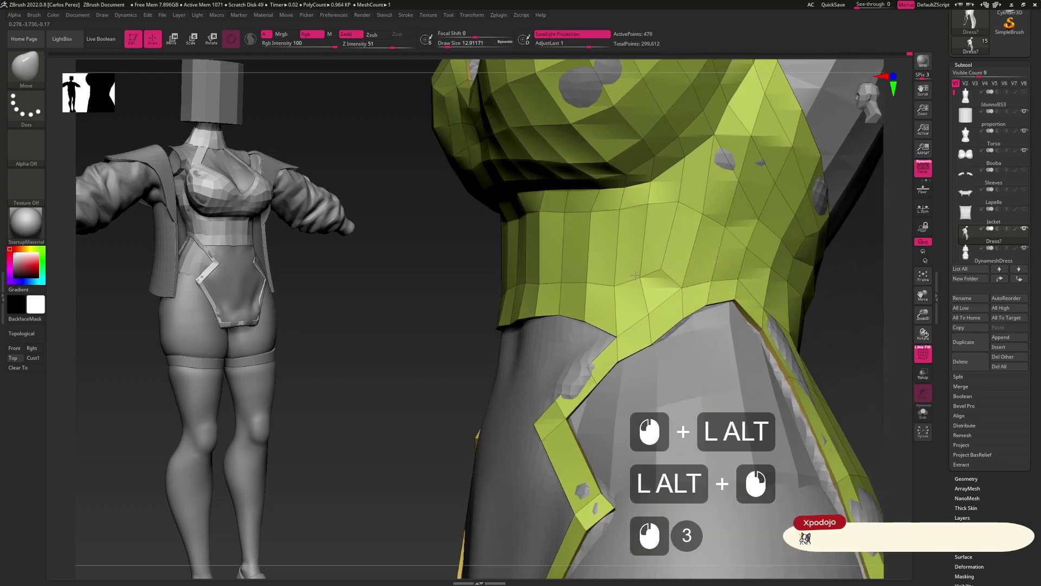
drag(434, 353, 390, 342)
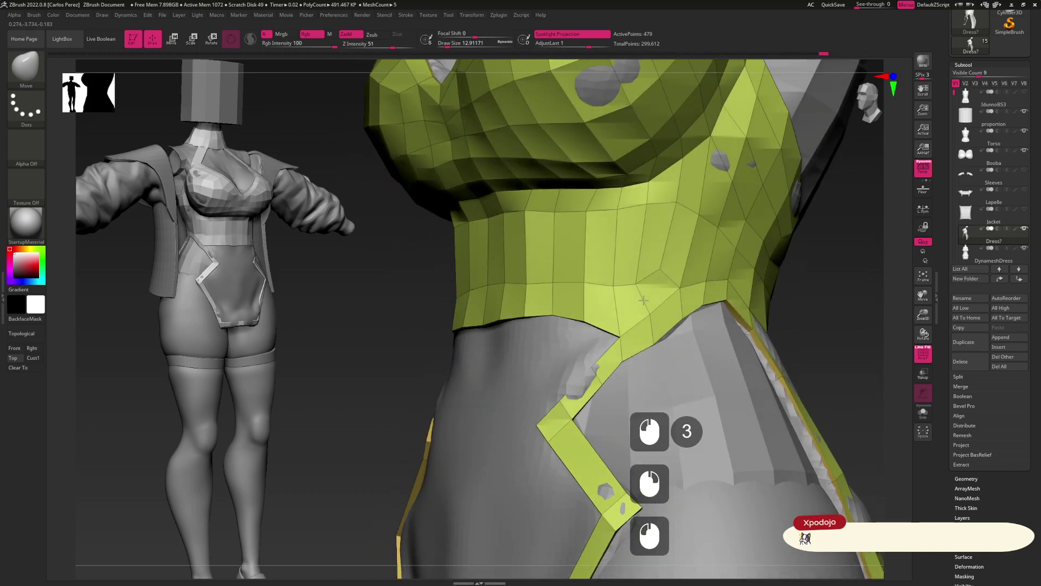
mouse_move(617, 296)
mouse_down()
mouse_move(614, 273)
mouse_move(585, 280)
mouse_move(589, 334)
mouse_move(622, 310)
mouse_move(604, 339)
mouse_move(617, 350)
mouse_move(611, 343)
mouse_up()
Stitch the flap's corner to its neighbouring point with ZModeler, then nudge vertices with MoveV
key(b)
key(z)
key(m)
click(617, 348)
key(b)
key(m)
key(v)
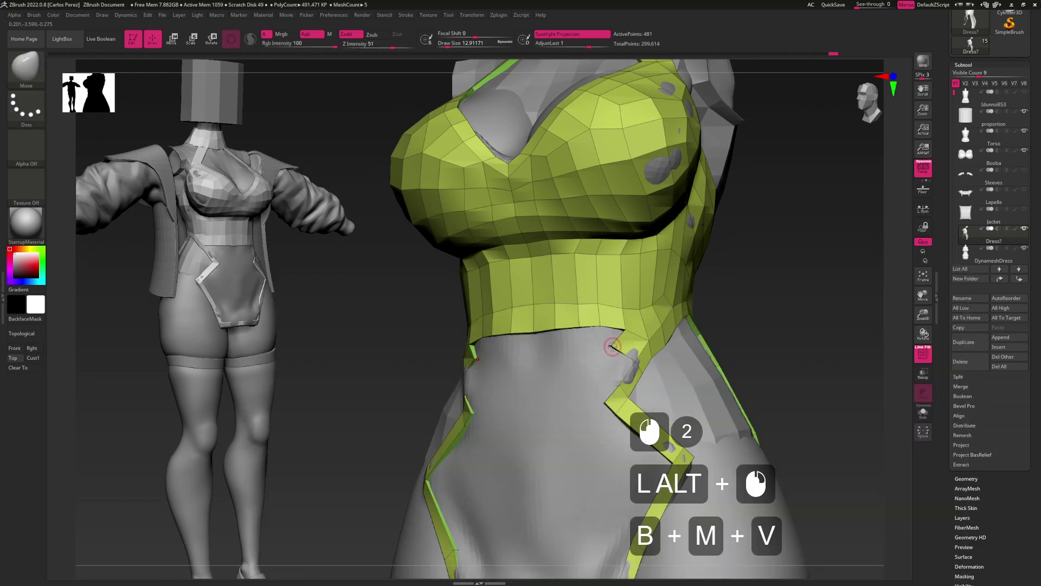
click(638, 343)
alt+drag(638, 343, 653, 328)
click(650, 324)
Extrude the top's lower edge downward on both sides with ZModeler to fill the notch flat
key(b)
key(z)
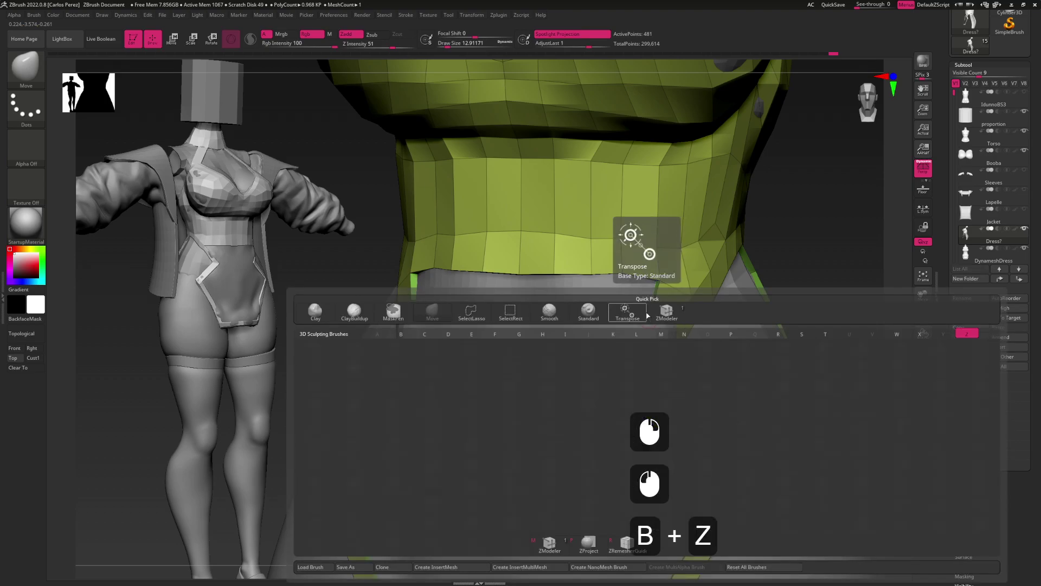
key(m)
click(618, 286)
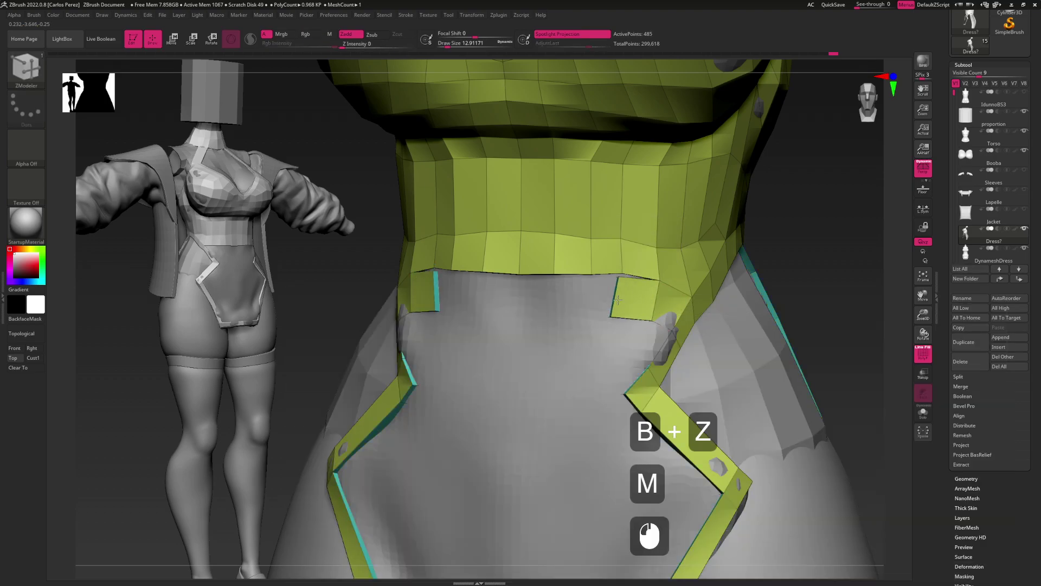
click(618, 286)
click(629, 332)
key(alt)
alt+drag(630, 333, 662, 298)
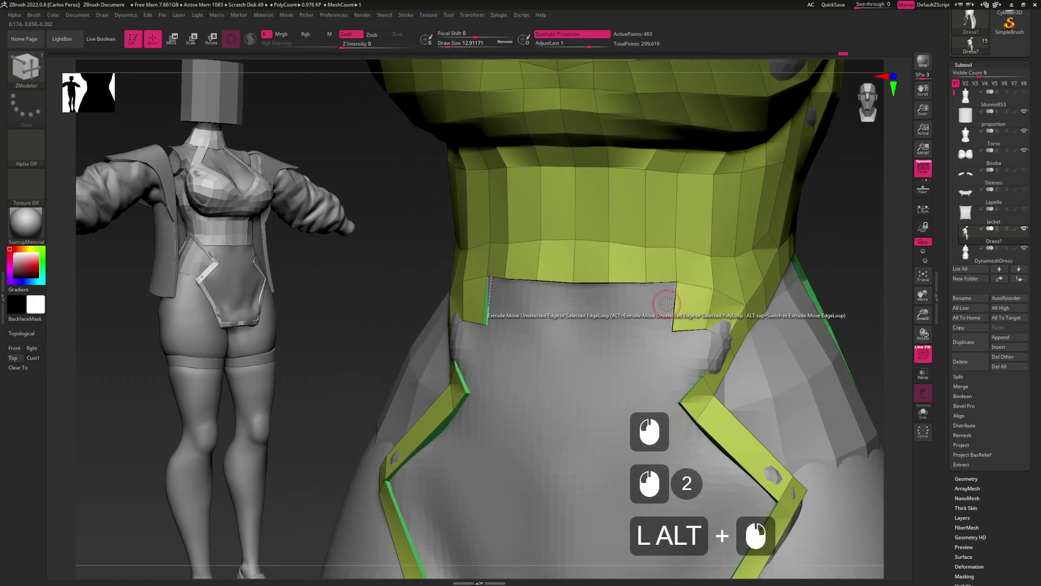
click(641, 303)
click(641, 302)
click(641, 303)
key(alt)
alt+drag(625, 352, 639, 304)
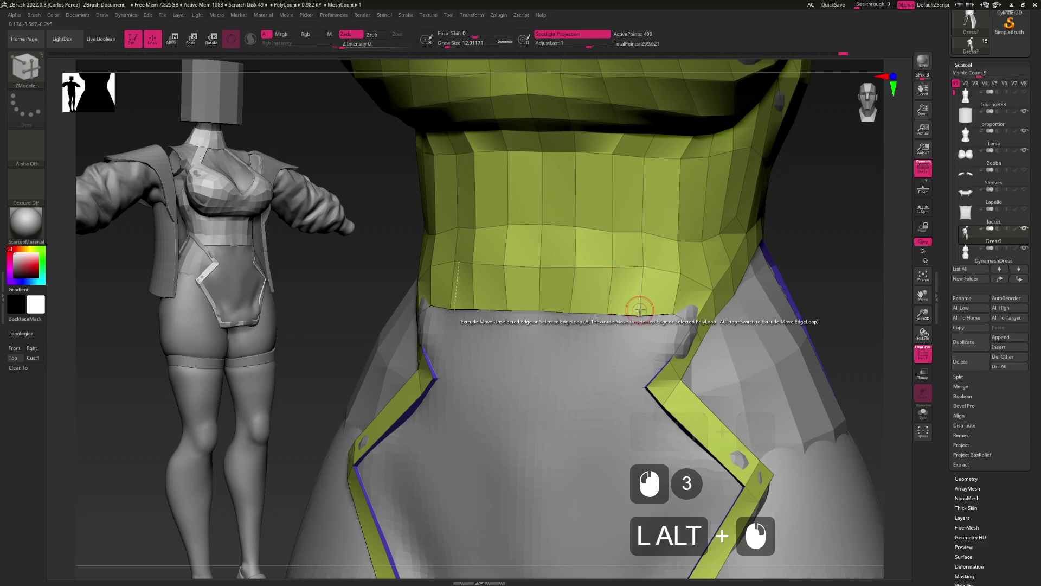
Nudge the extended lower edge into an even curve with the MoveV brush
key(b)
key(m)
key(v)
click(645, 302)
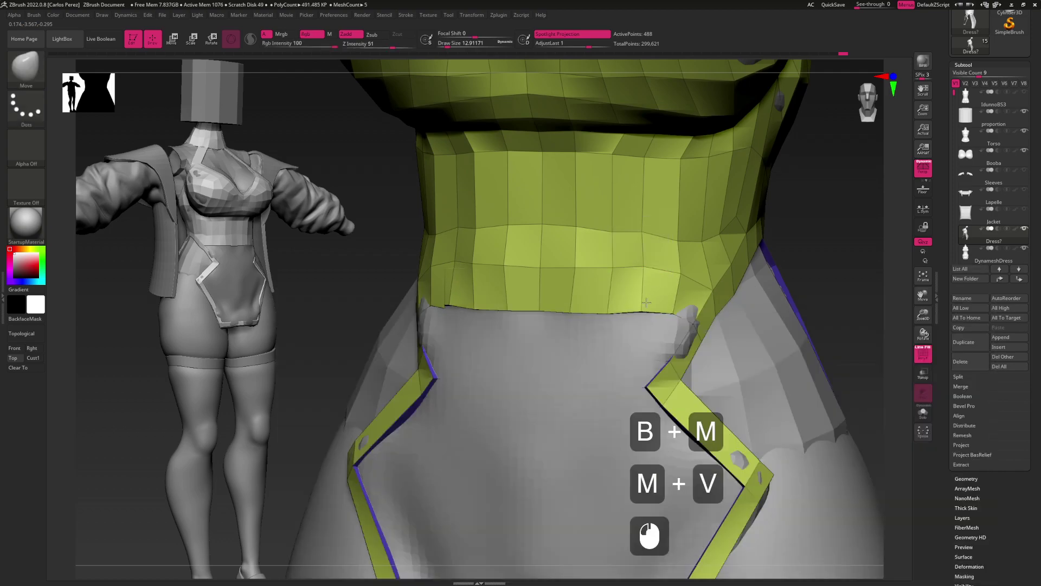
click(473, 301)
click(564, 305)
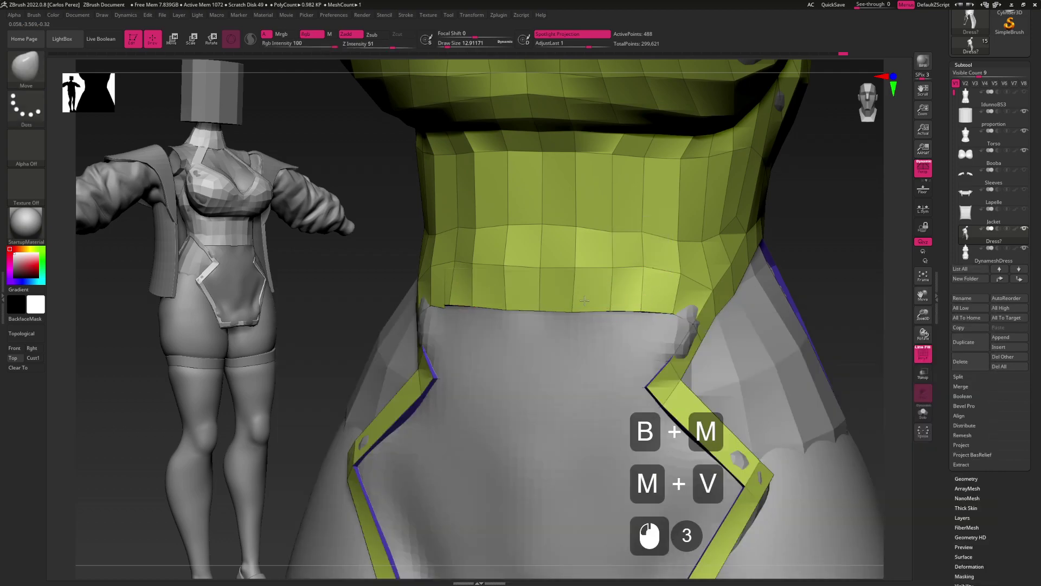
alt+click(566, 270)
alt+drag(566, 270, 661, 307)
Try adding polygons bridging toward the strap, then undo them
key(b)
key(z)
key(m)
click(663, 288)
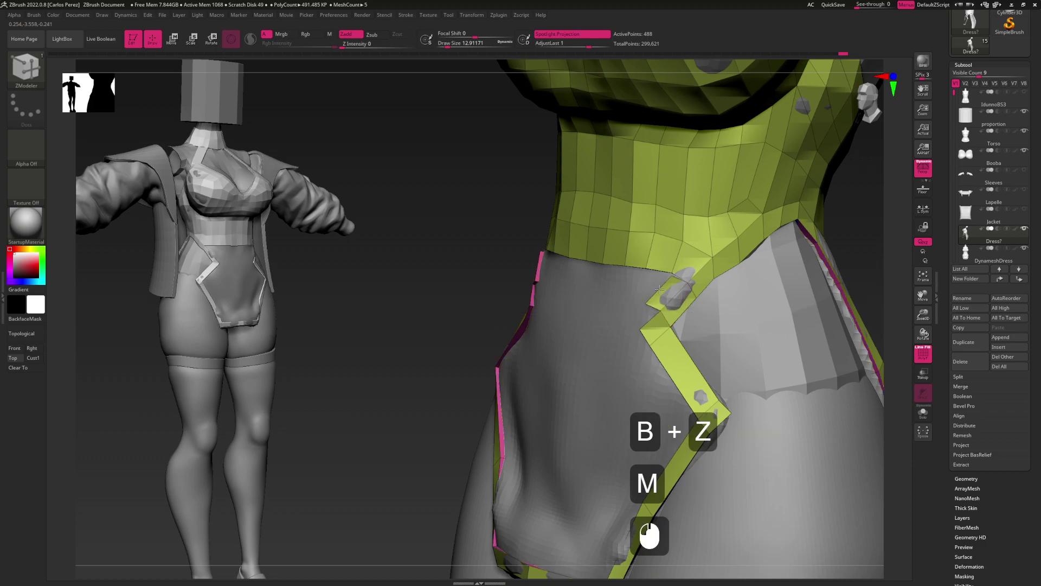
click(663, 287)
key(b)
key(m)
key(v)
mouse_move(649, 308)
alt+right_down()
mouse_move(651, 347)
mouse_move(656, 282)
mouse_move(655, 318)
alt+right_up()
Stitch the lower edge's corner point to the strap point, then nudge the junction
key(b)
key(z)
key(m)
click(656, 317)
click(640, 349)
mouse_move(640, 349)
right_down()
mouse_move(604, 378)
mouse_move(624, 303)
right_up()
key(b)
key(m)
key(v)
drag(627, 305, 614, 300)
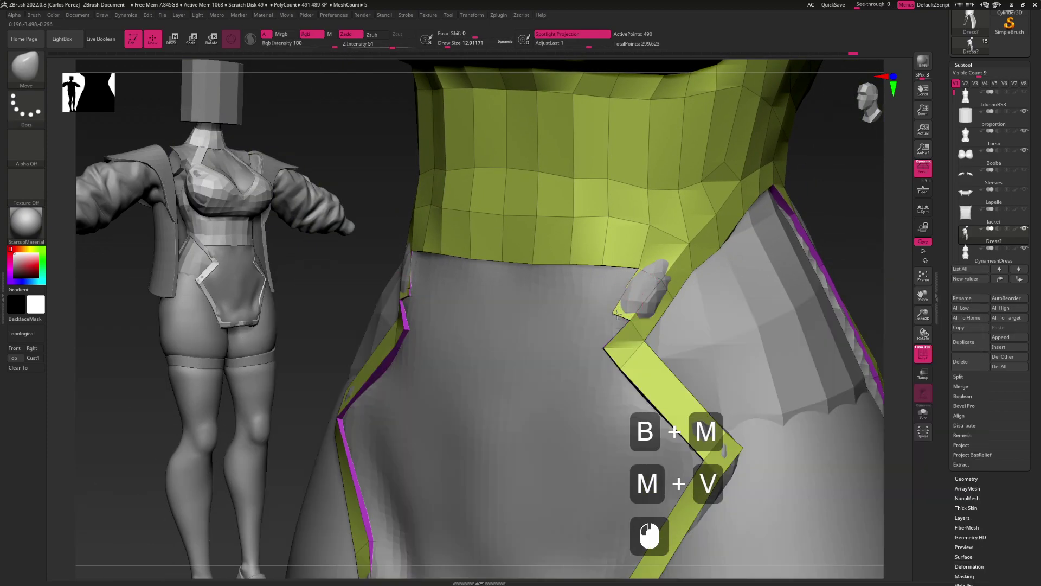
Inspect the stitched strap junction and side seam from several angles
alt+right_drag(614, 300, 684, 277)
click(655, 294)
right_drag(664, 293, 670, 313)
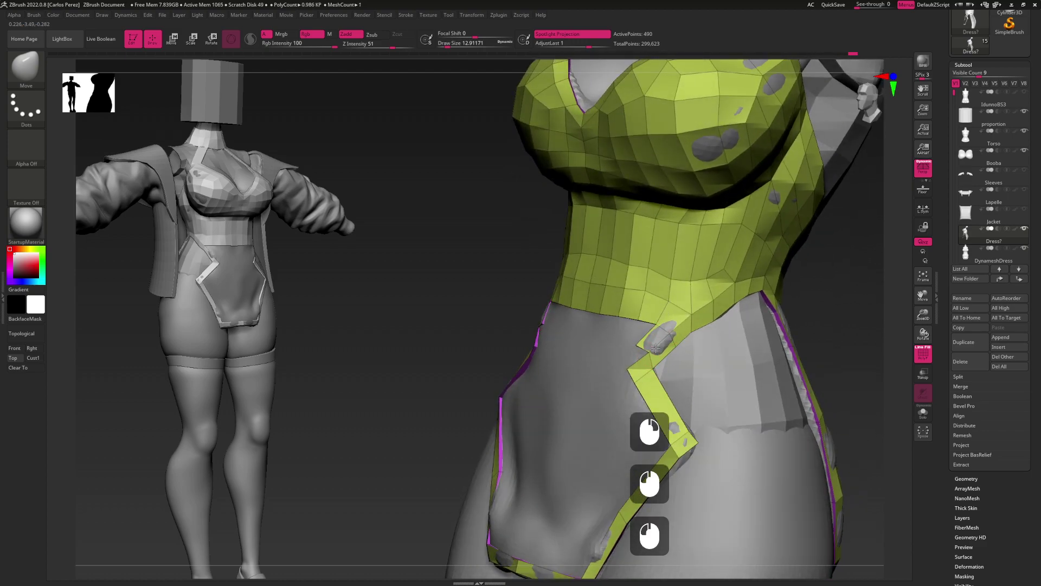
click(640, 343)
click(662, 358)
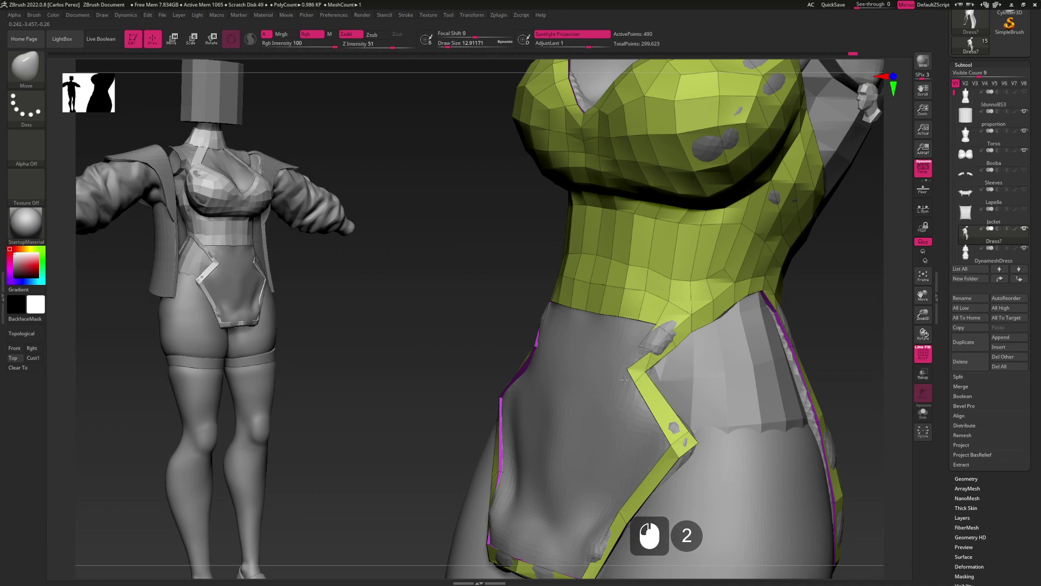
click(651, 350)
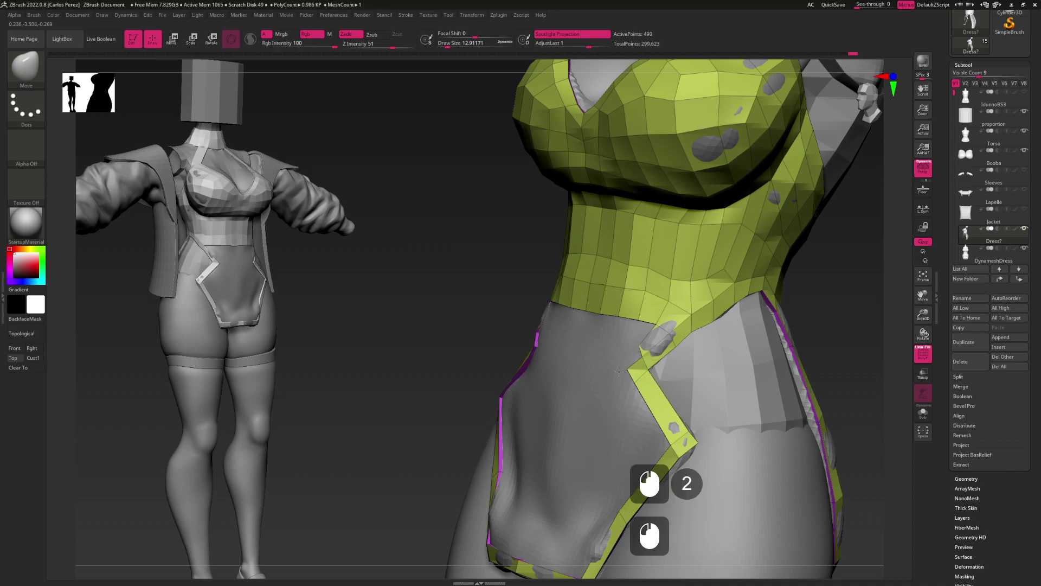
click(626, 359)
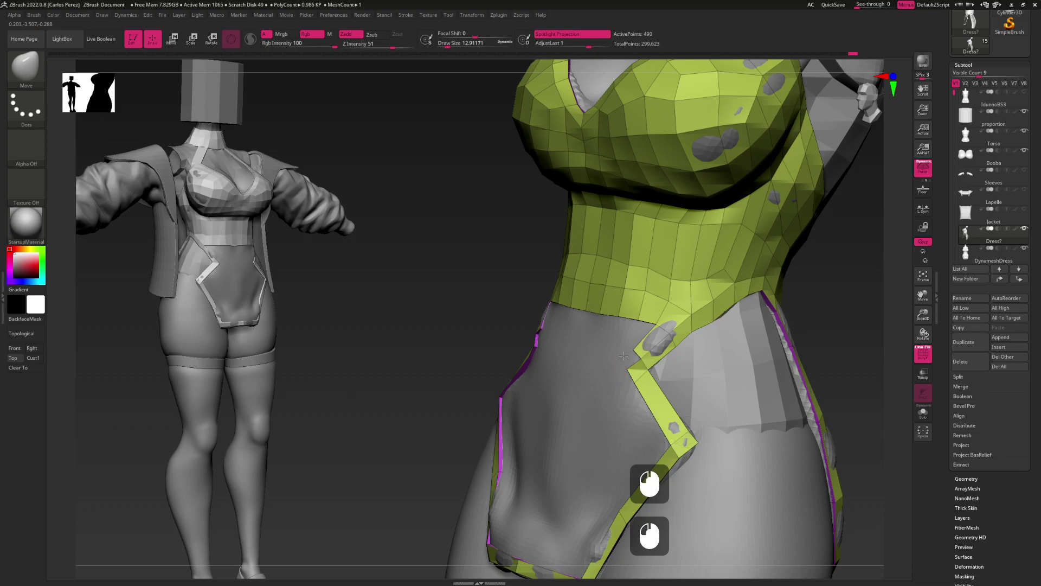
alt+drag(631, 356, 657, 325)
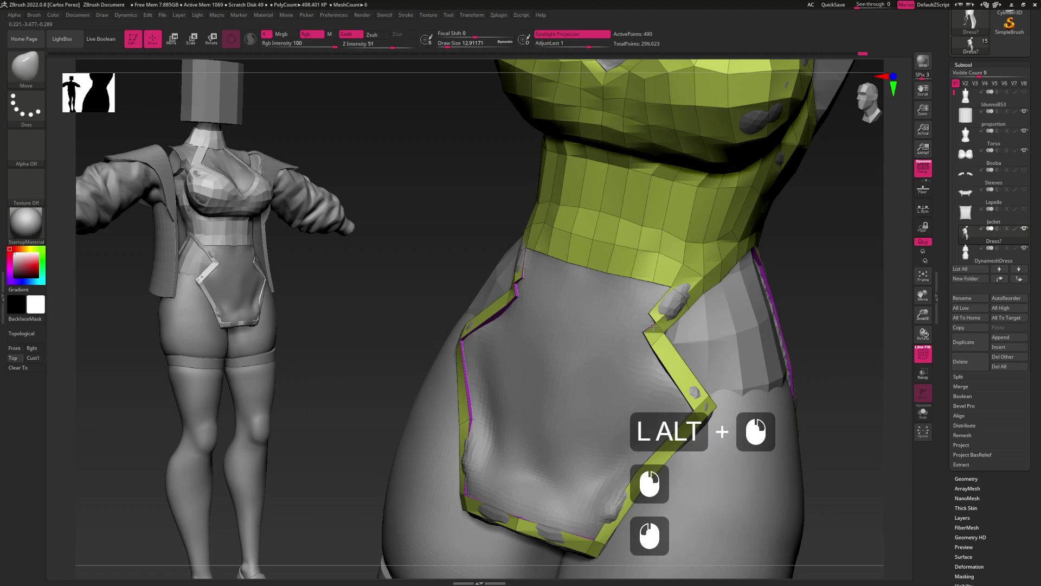
mouse_move(663, 325)
alt+mouse_down()
mouse_move(655, 302)
mouse_move(650, 318)
alt+mouse_up()
Insert a new edge loop into the crop top with ZModeler
key(b)
key(z)
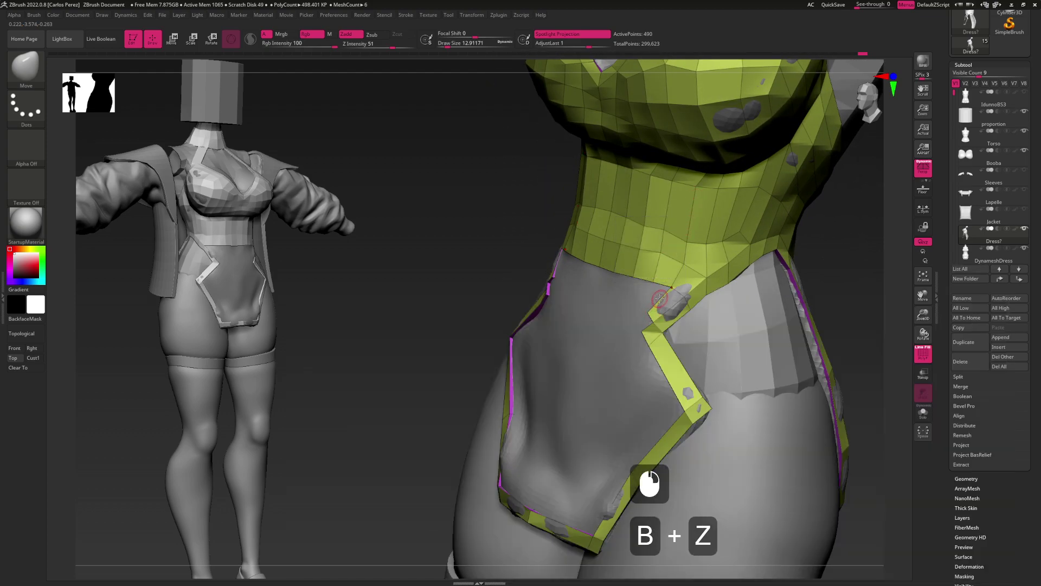
key(b)
key(z)
key(m)
key(space)
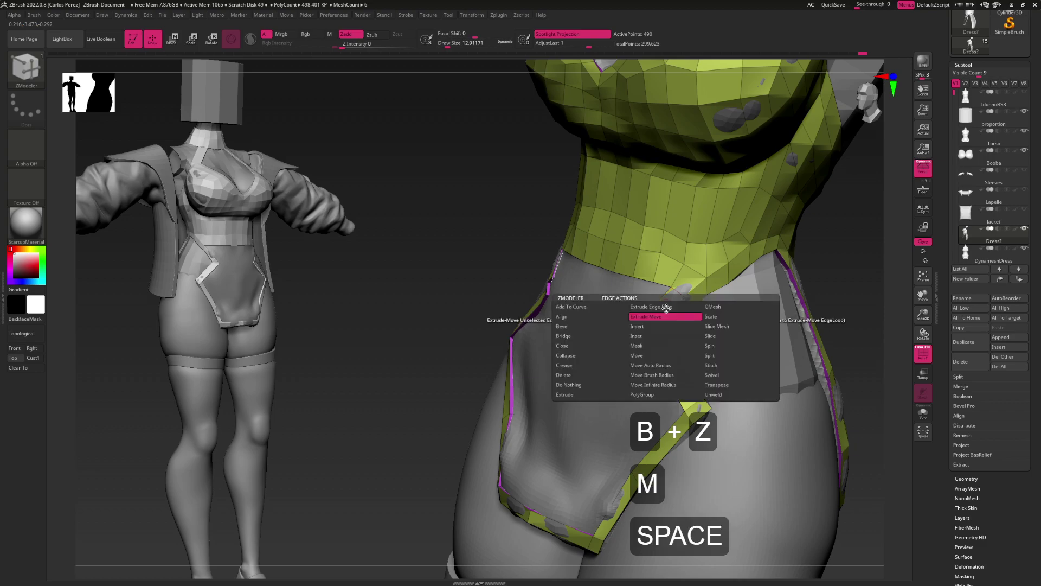
key(space)
click(662, 327)
click(673, 308)
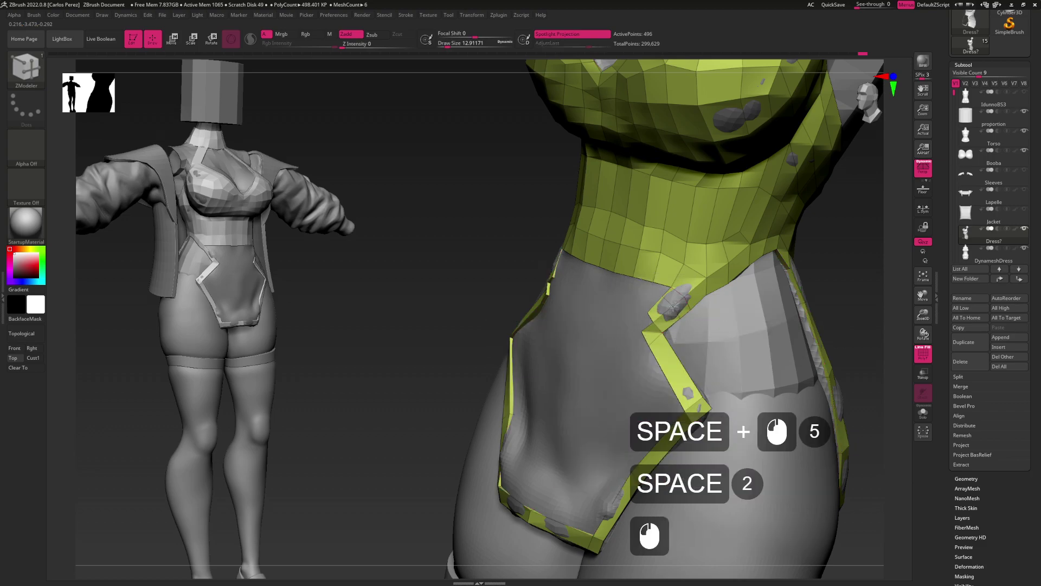
Hide the stray polygons and delete them with Geometry's Delete Hidden
key(ctrl+alt)
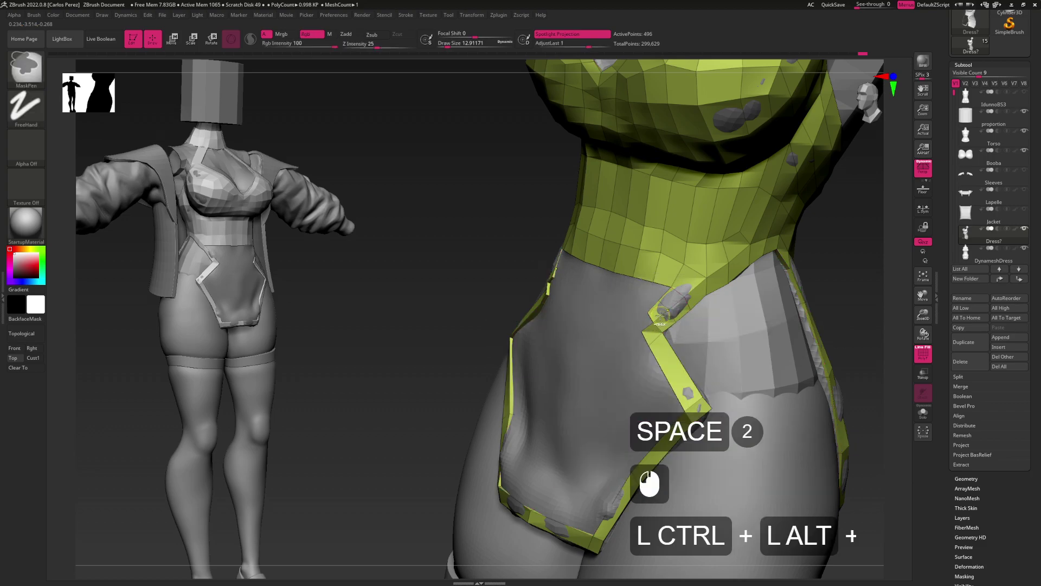
key(ctrl+shift)
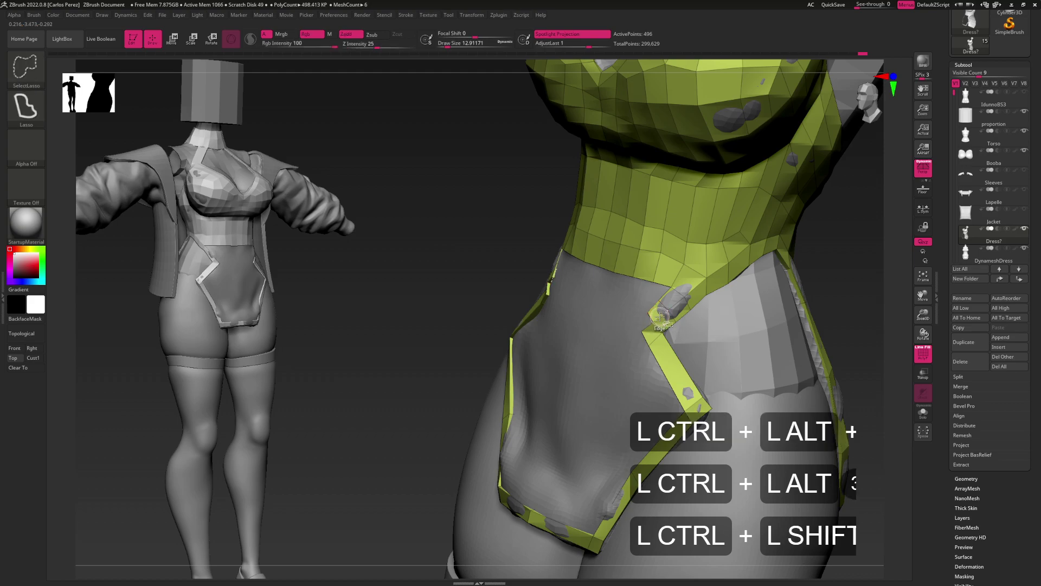
ctrl+shift+click(500, 309)
mouse_move(460, 380)
ctrl+shift+mouse_down()
mouse_move(418, 302)
mouse_move(460, 380)
ctrl+shift+mouse_up()
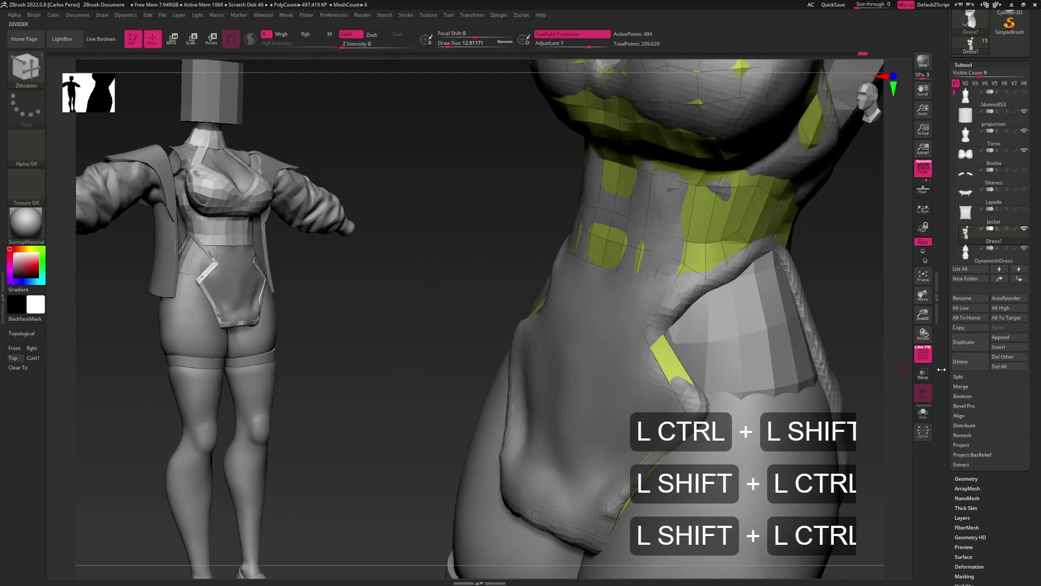
click(973, 480)
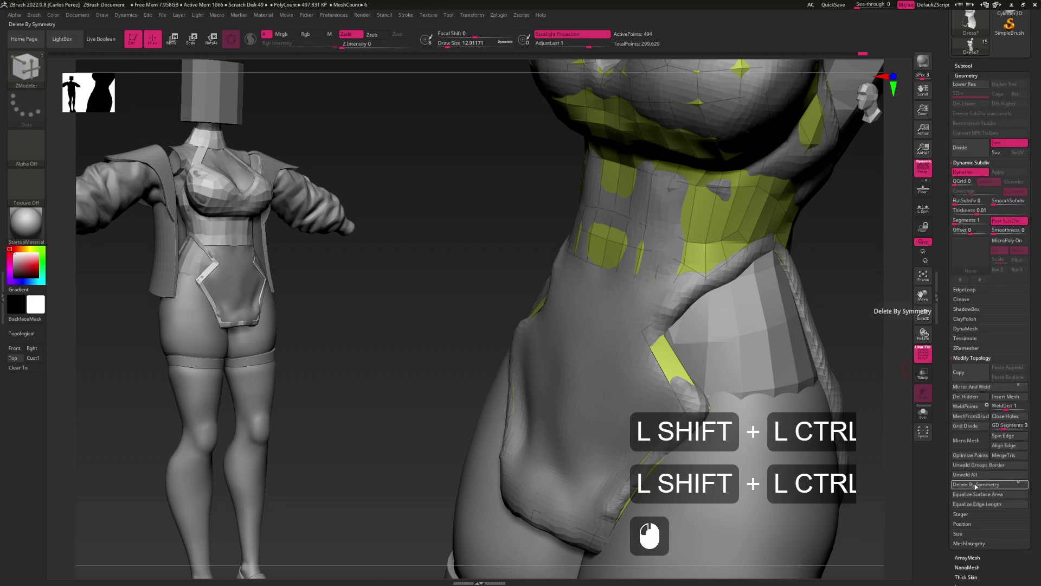
click(963, 396)
Bridge the strap's border edge to the lower band, then merge polygroups with Ctrl+W
key(space)
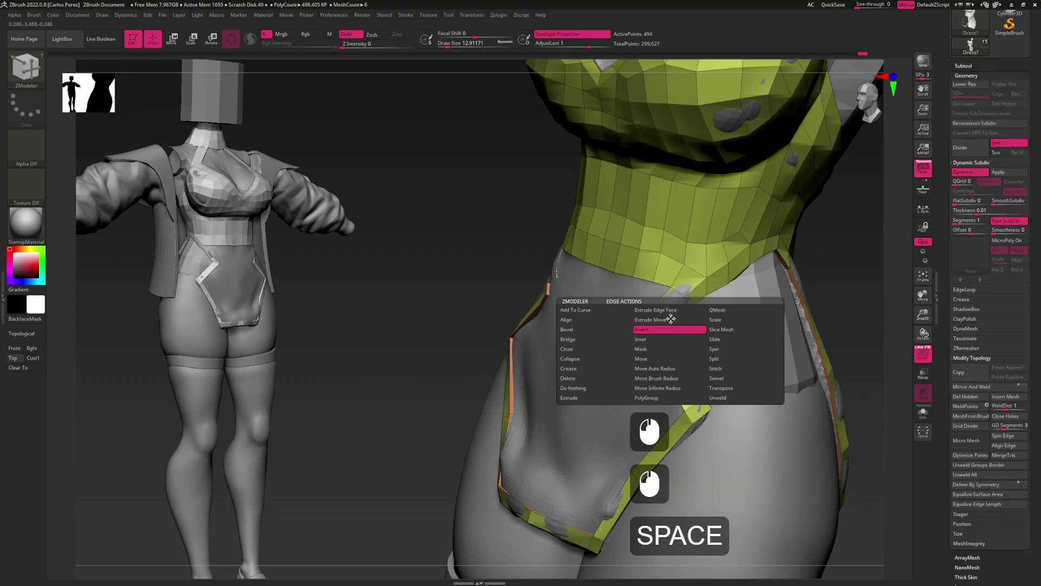
click(641, 317)
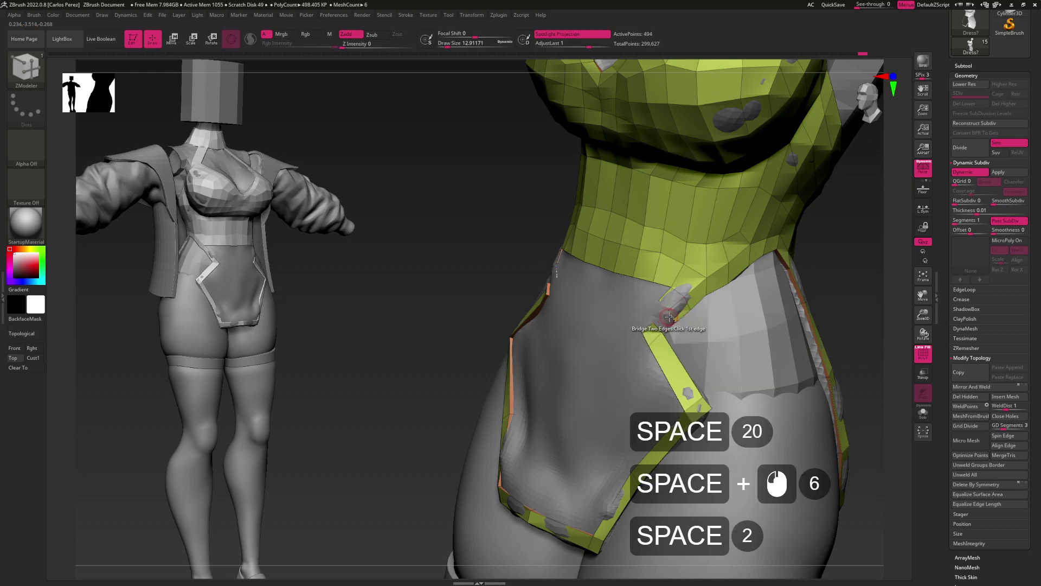
click(659, 326)
click(658, 327)
key(ctrl+w)
alt+drag(604, 378, 659, 313)
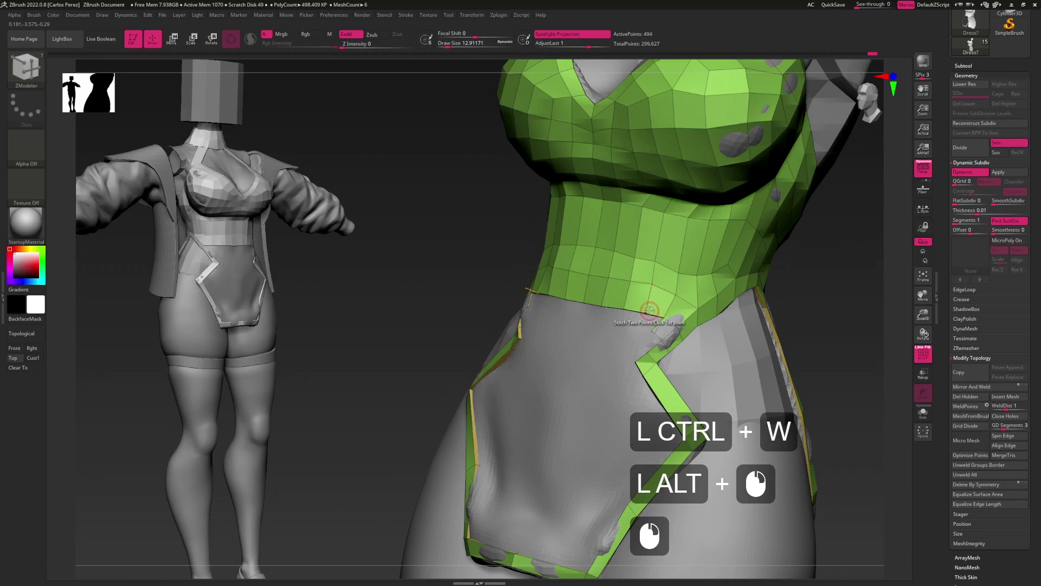
Take the Move brush at size 26.87, frame the top's notches from the front, then shrink it to about 9.45
key(b)
key(m)
key(v)
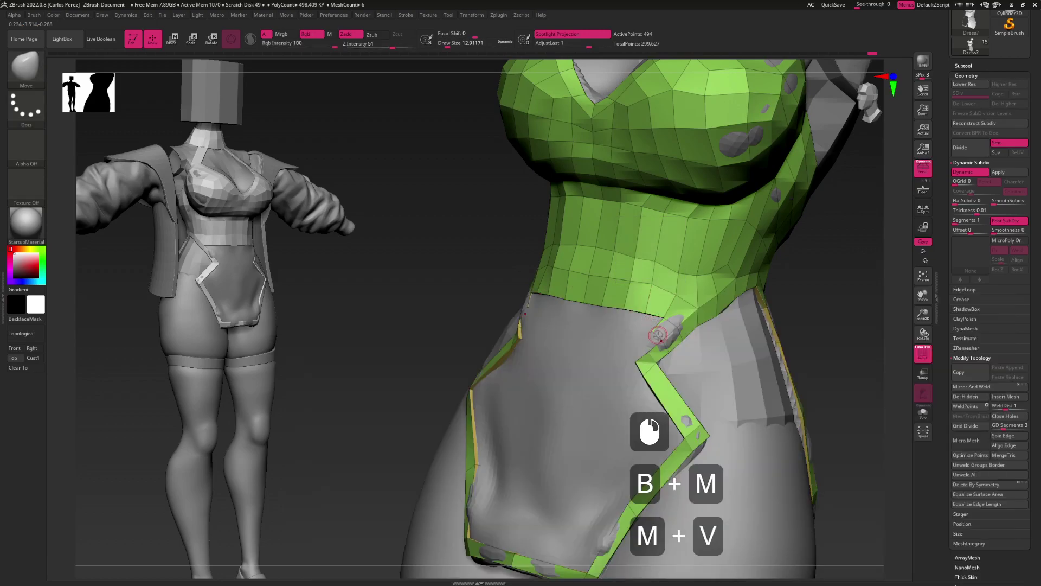
key(s)
click(661, 338)
mouse_move(661, 337)
alt+mouse_down()
mouse_move(634, 366)
mouse_move(647, 320)
alt+mouse_up()
click(653, 358)
click(650, 357)
click(632, 369)
key(s)
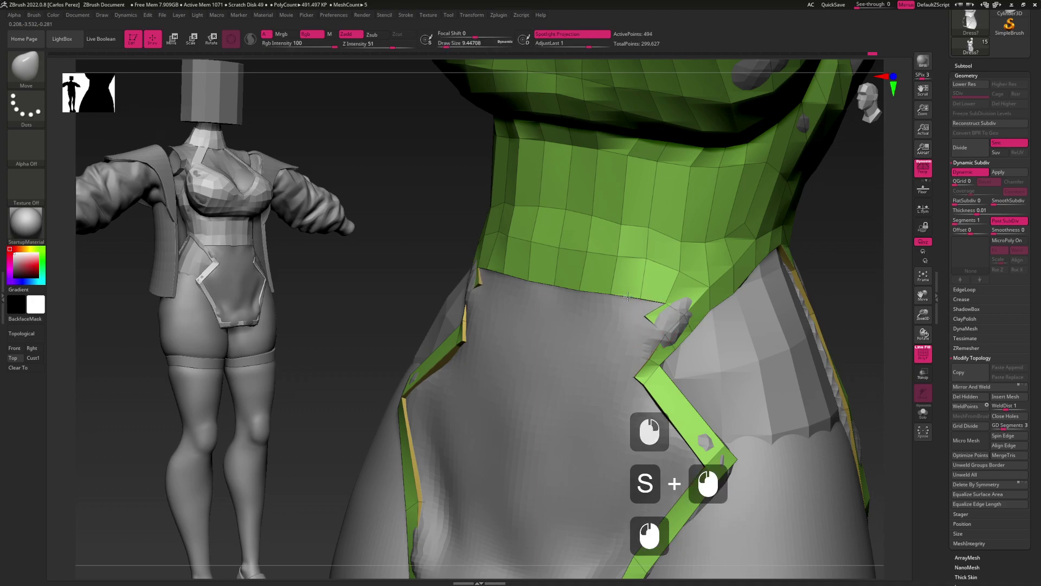
Nudge the crop top's edge slightly near the notch with the Move brush
key(b)
key(z)
key(m)
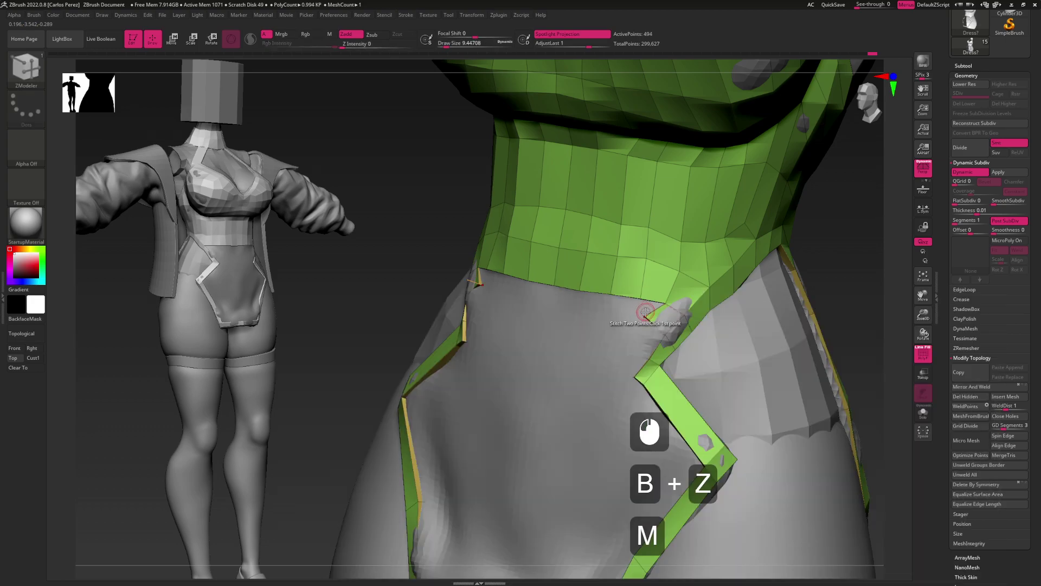
key(b)
key(m)
key(v)
click(643, 315)
right_drag(687, 276, 692, 278)
click(641, 289)
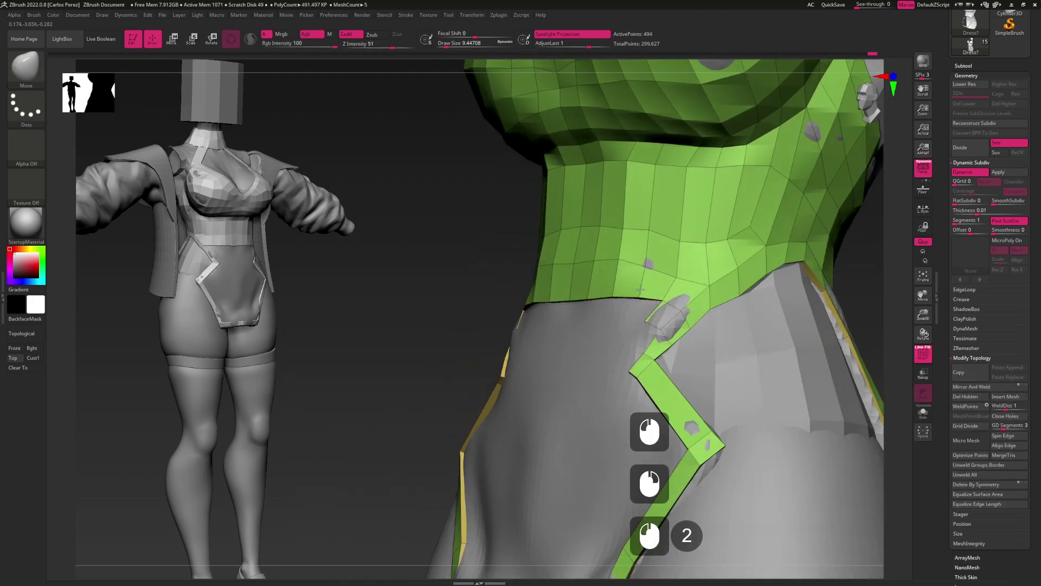
alt+click(645, 277)
alt+click(644, 268)
Set the Move brush size to 21.62 and turn to a front view of the torso
key(alt)
key(alt)
key(s)
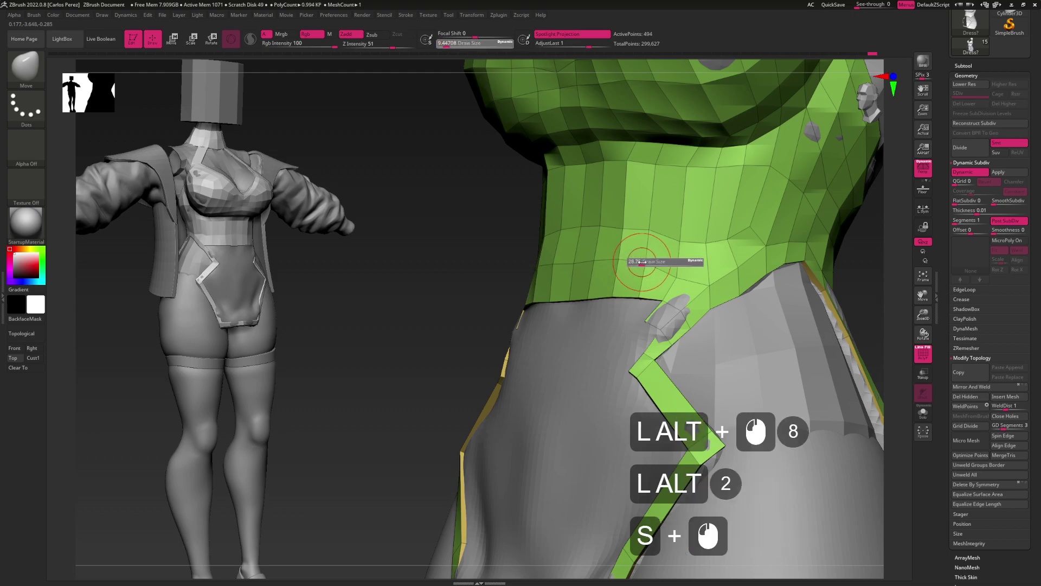
alt+click(645, 274)
alt+click(644, 277)
click(645, 277)
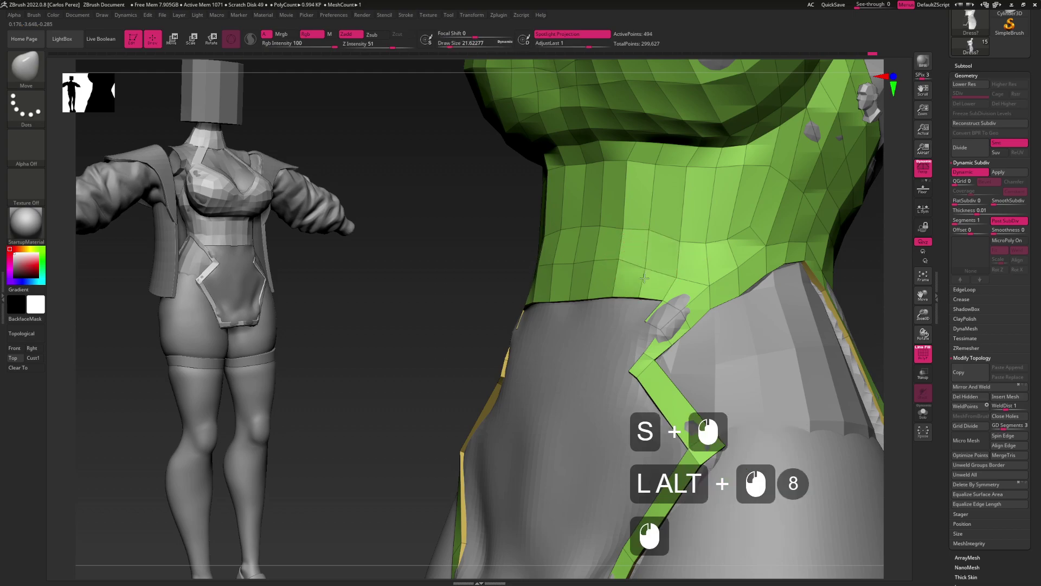
click(623, 277)
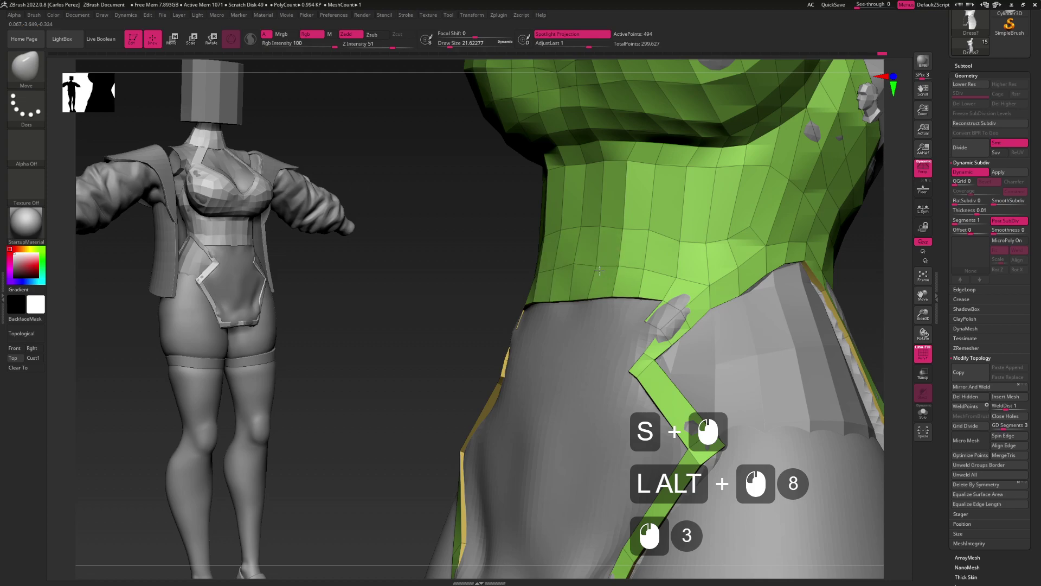
alt+drag(628, 314, 651, 303)
drag(651, 304, 674, 301)
In ZModeler, set the edge action to Extrude Move
key(b)
key(z)
key(m)
key(space)
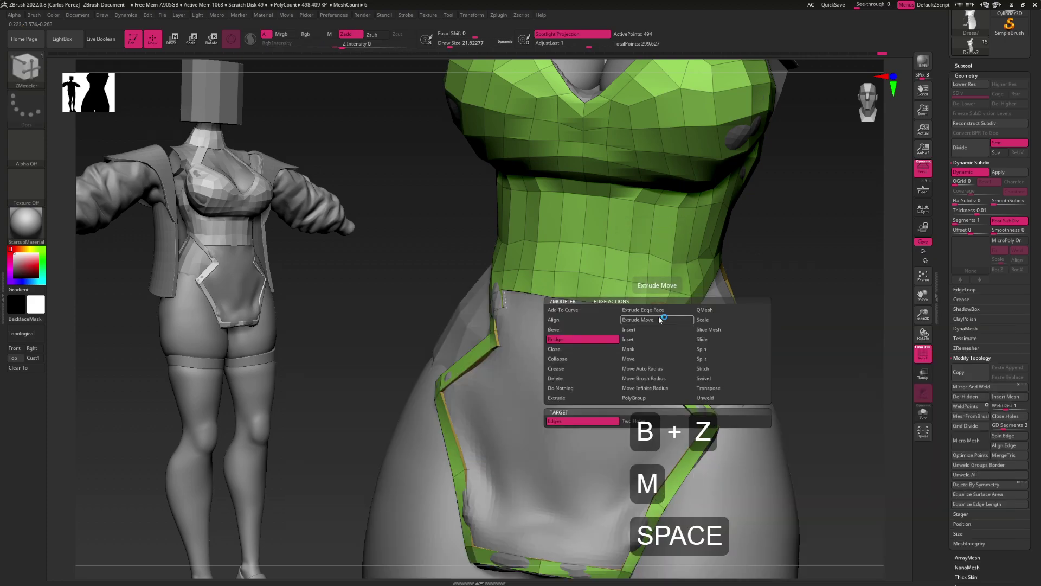
click(658, 320)
click(645, 313)
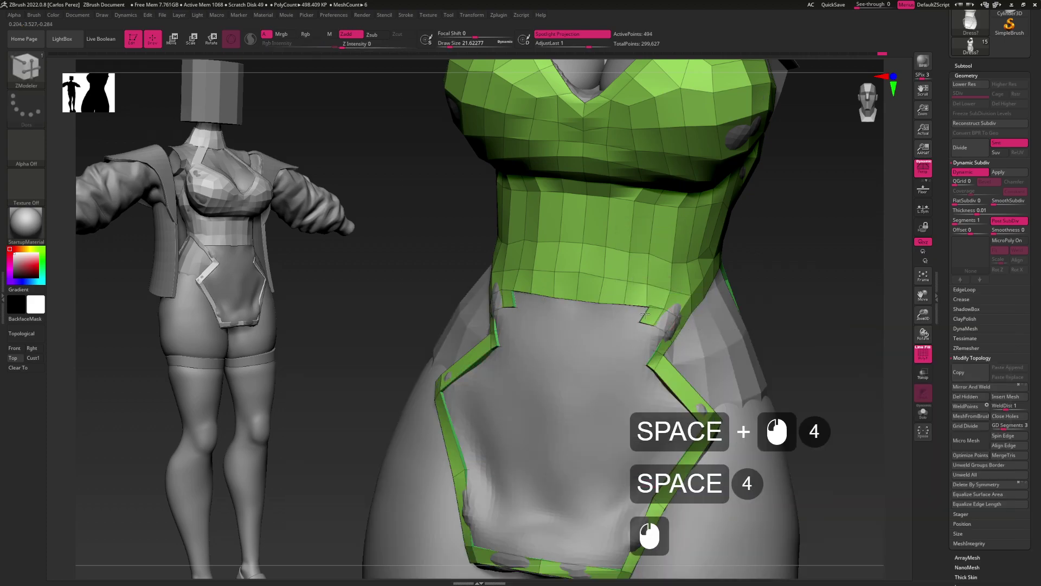
Shift the top's flap near the notch with the Move brush
key(b)
key(m)
key(v)
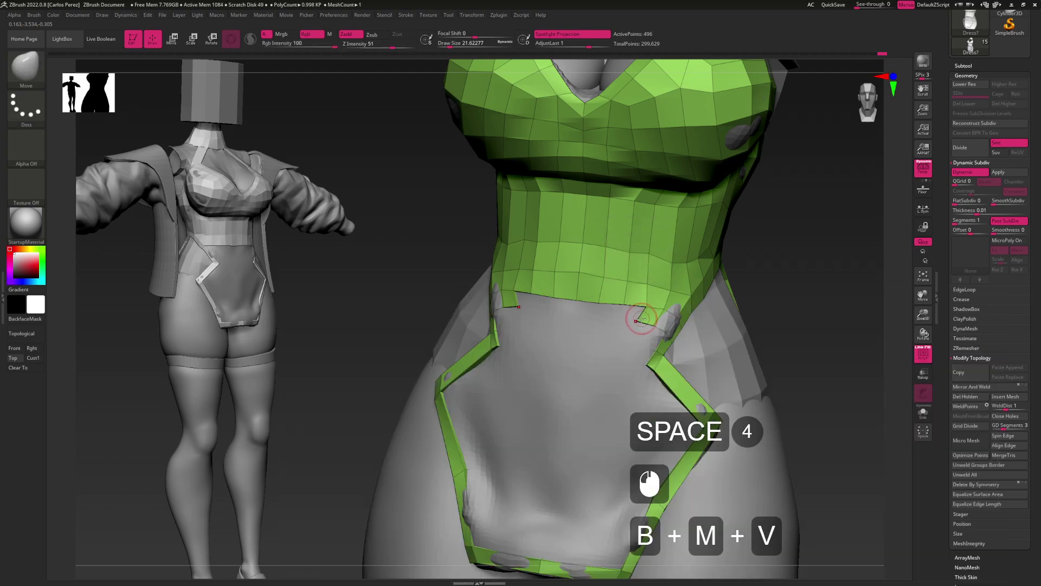
click(647, 324)
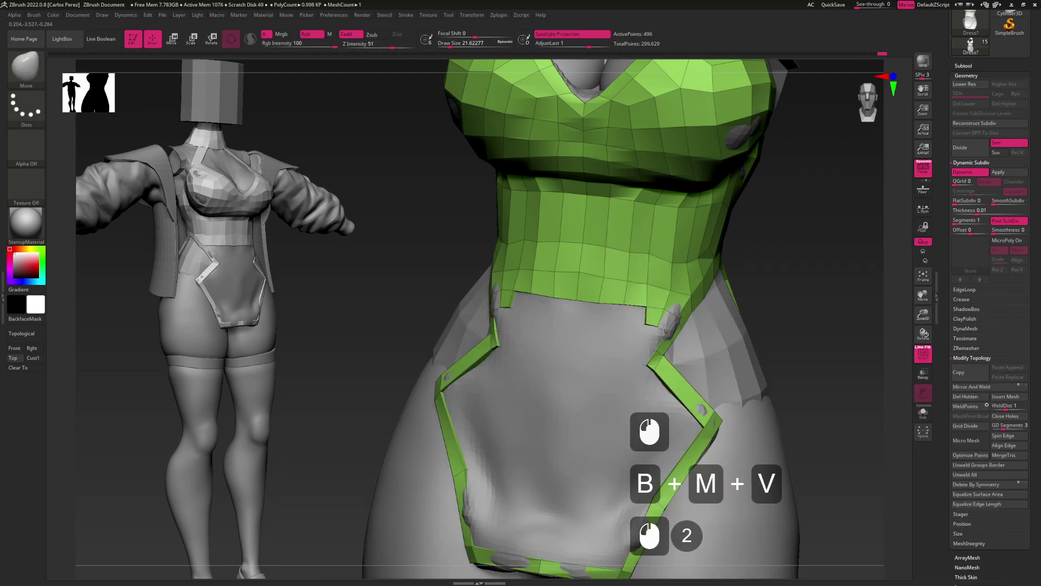
Extrude part of the lower edge downward and stitch the notch's two points together
key(b)
key(z)
key(m)
click(623, 312)
mouse_move(624, 311)
mouse_down()
mouse_move(590, 302)
mouse_move(668, 330)
mouse_up()
key(ctrl)
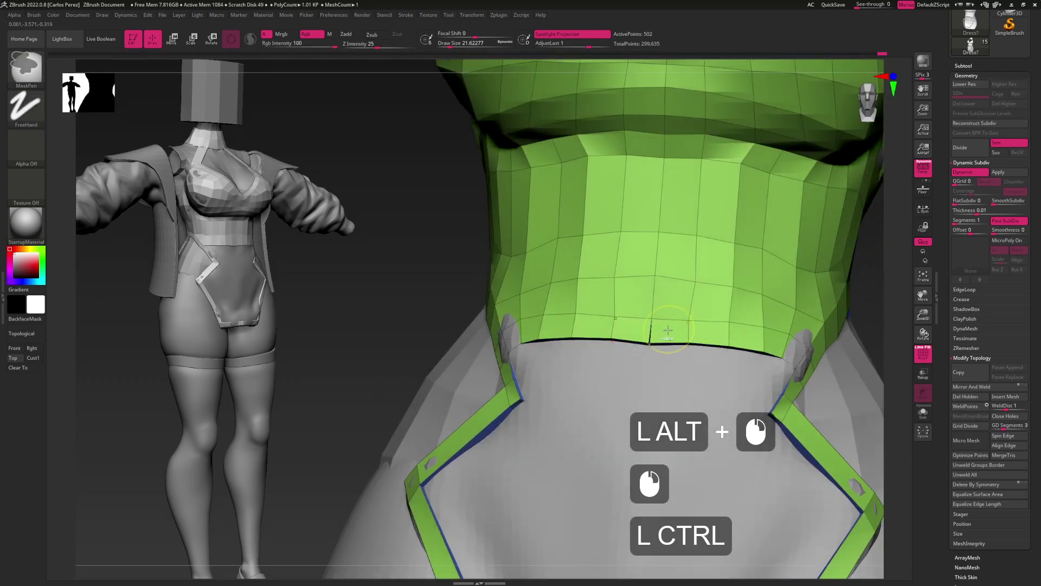
double_click(651, 342)
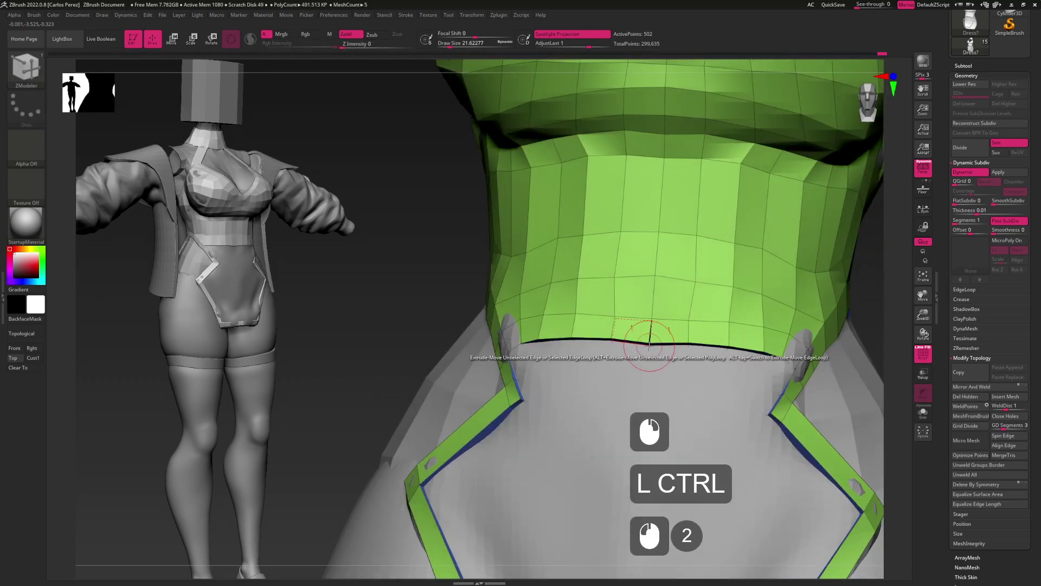
click(649, 342)
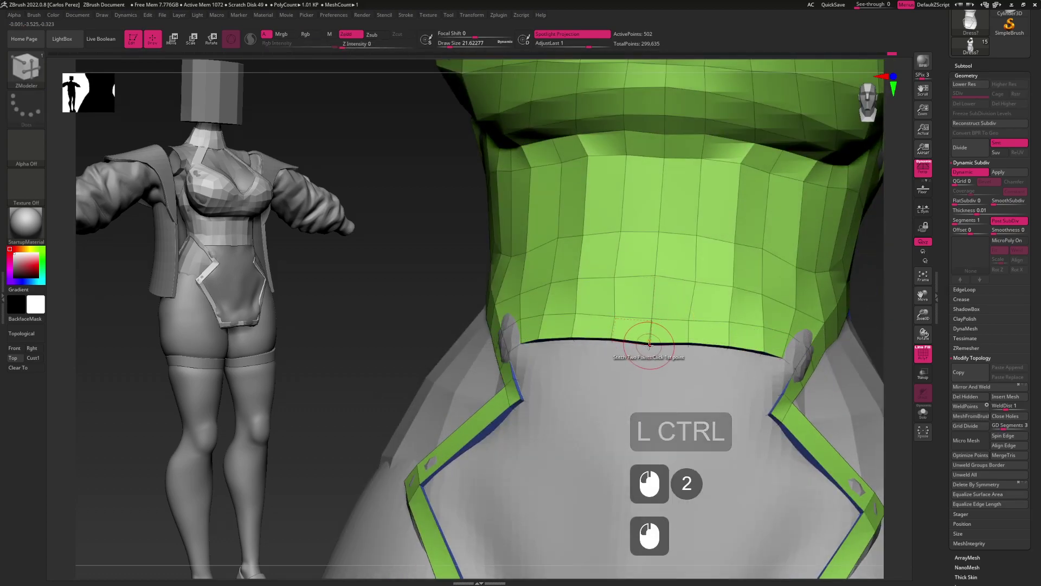
alt+drag(604, 365, 623, 360)
Undo the last two edits and flatten the notch in the lower edge
key(ctrl+z)
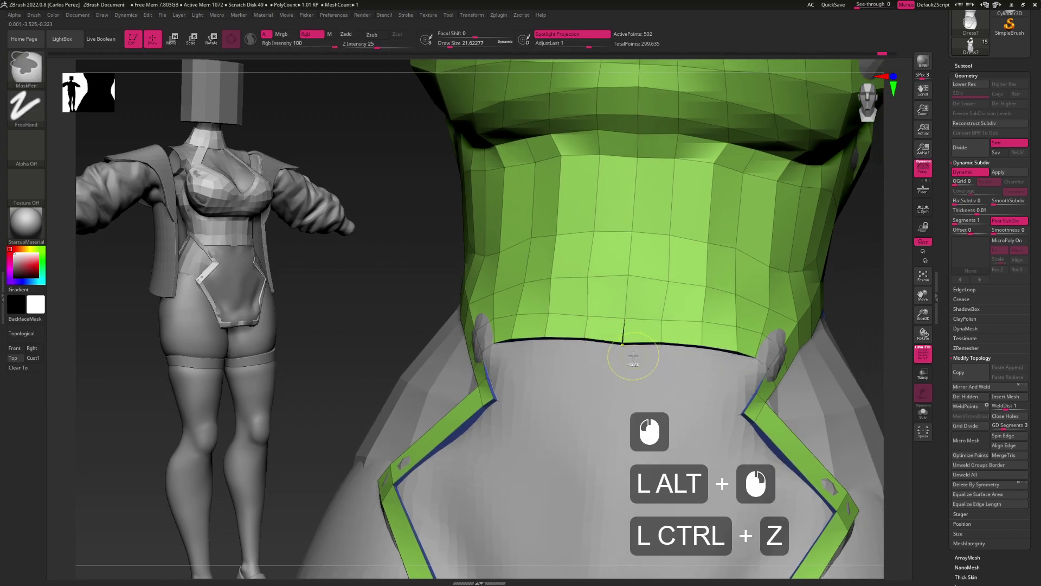
key(ctrl+z)
key(ctrl+z)
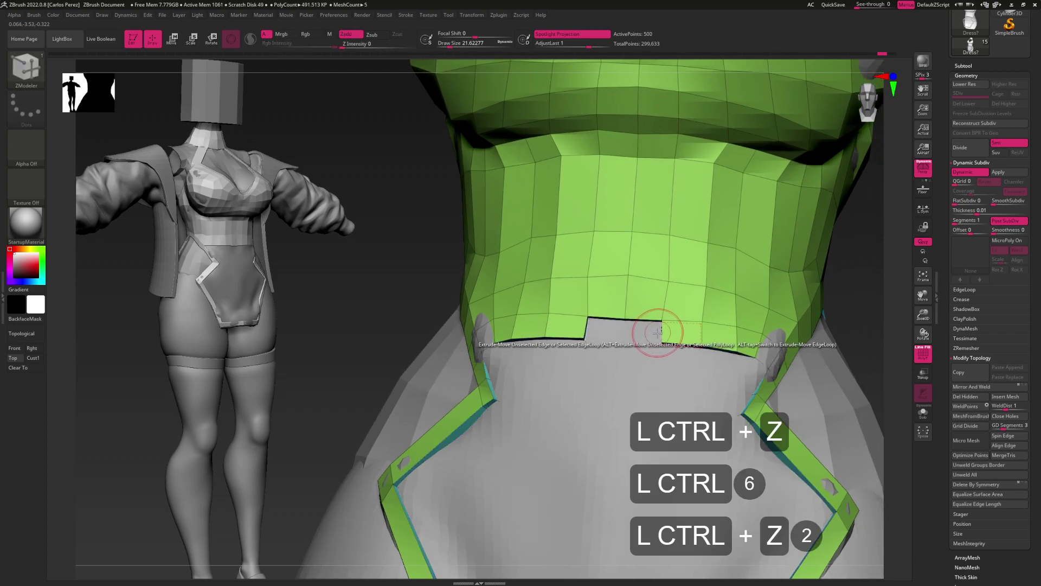
click(629, 335)
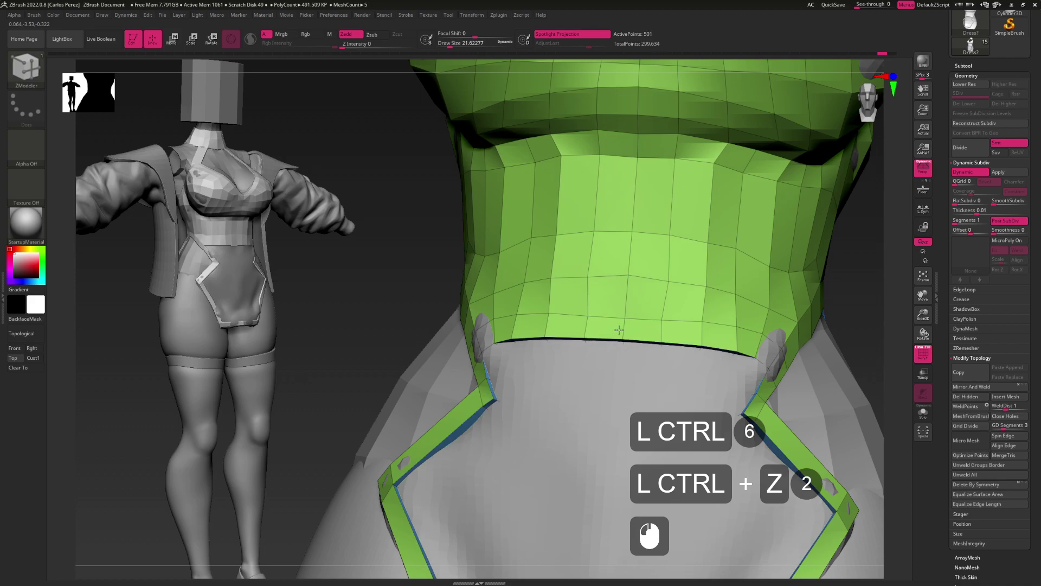
alt+drag(658, 365, 648, 344)
mouse_move(648, 345)
mouse_down()
mouse_move(651, 334)
mouse_move(674, 360)
mouse_move(630, 309)
mouse_move(674, 286)
mouse_move(657, 328)
mouse_up()
Extrude a new band from the lower edge loop, redo it after an undo, and stitch two points
click(658, 309)
key(ctrl+z)
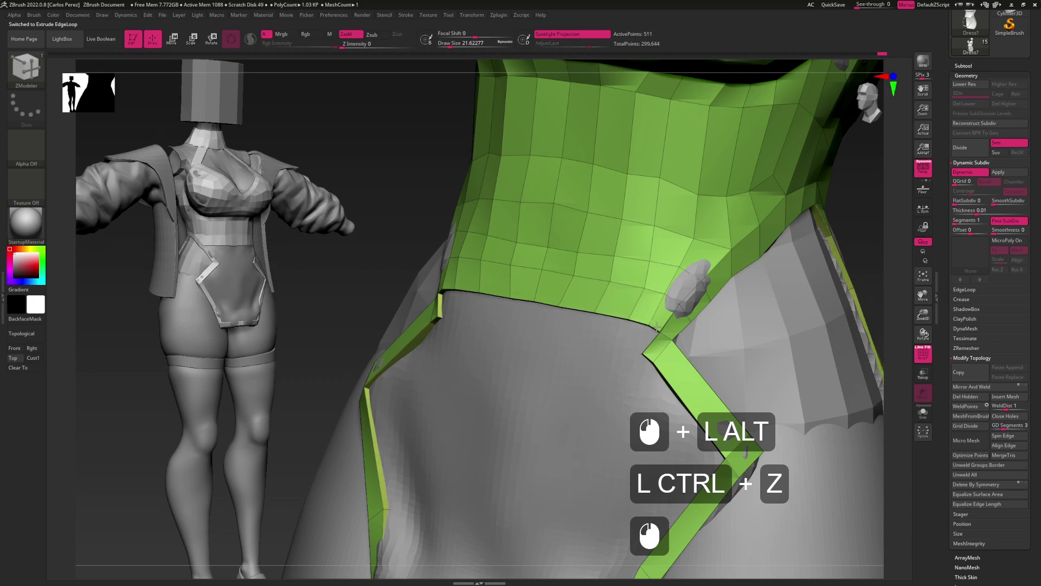
click(653, 336)
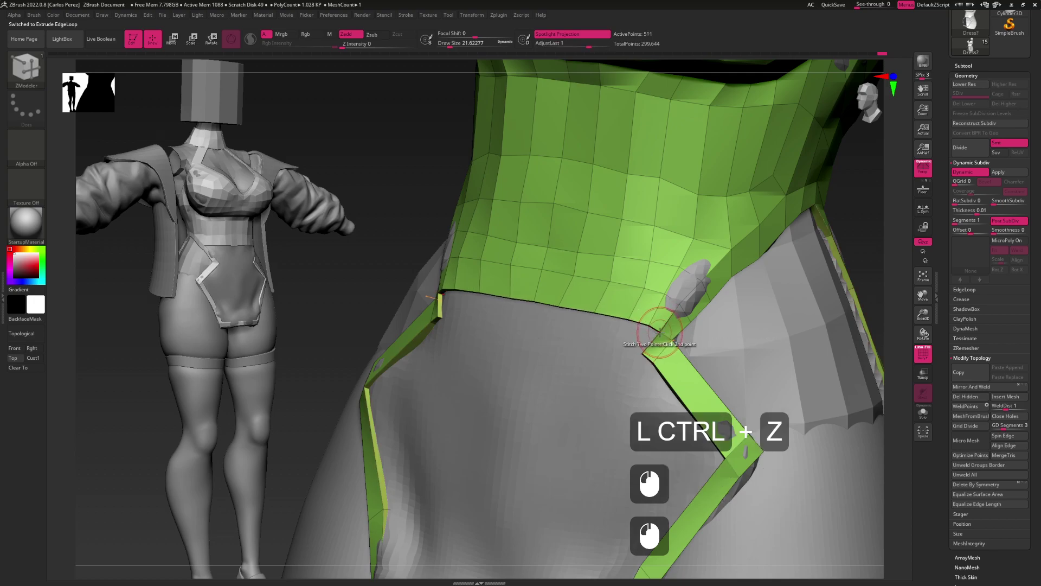
click(648, 345)
click(648, 345)
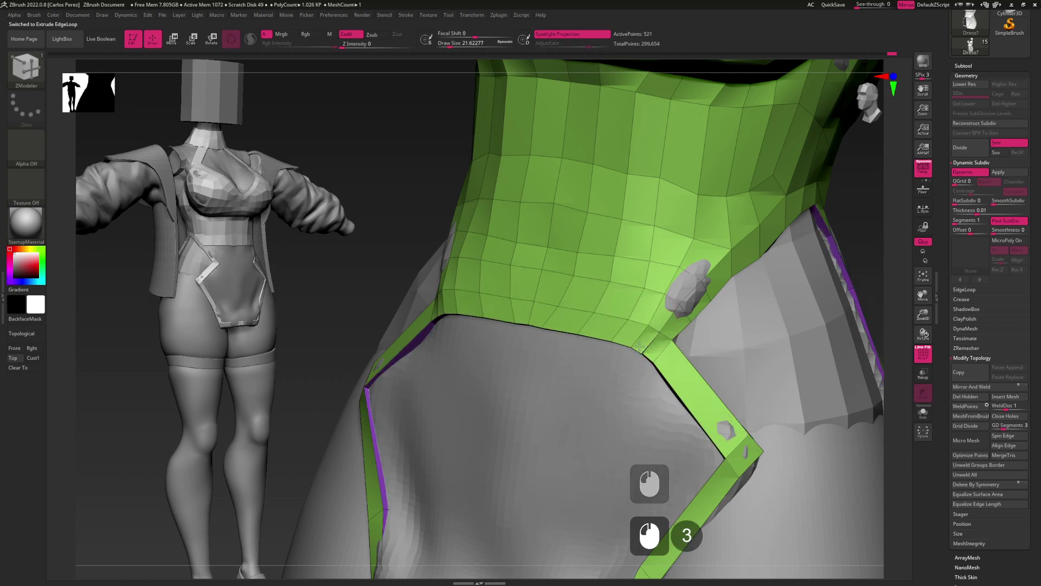
click(641, 352)
click(639, 356)
alt+drag(639, 356, 628, 323)
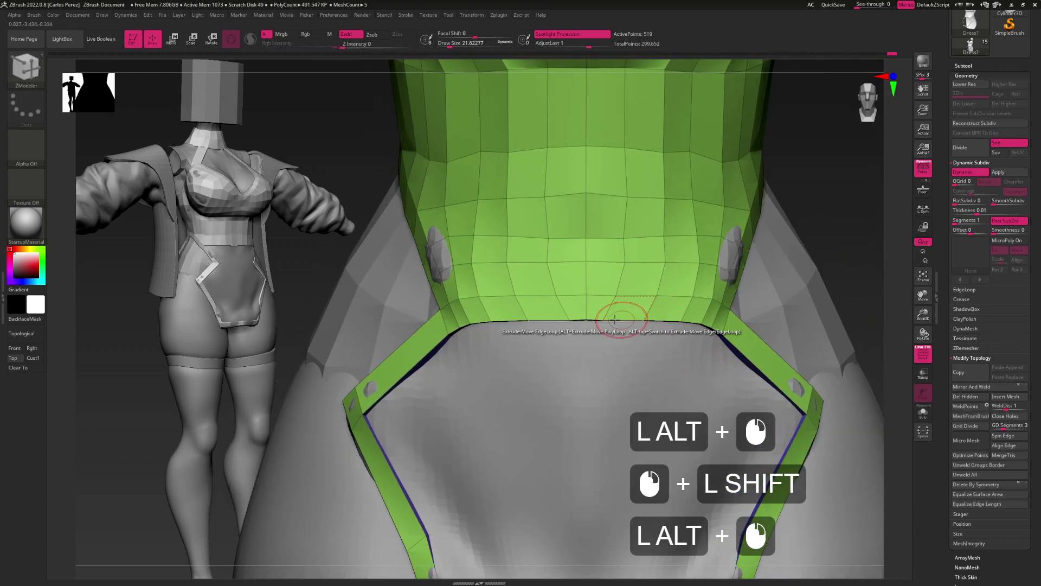
Nudge the band's bottom edge into place with the Move brush, viewed straight from the front
key(b)
key(m)
key(v)
click(639, 320)
mouse_move(643, 321)
mouse_down()
mouse_move(675, 317)
mouse_move(662, 330)
mouse_up()
right_drag(662, 330, 638, 282)
click(601, 304)
Undo the extra extrusion and bridge the gap between the two tabs with Bridge Two Edges
key(b)
key(z)
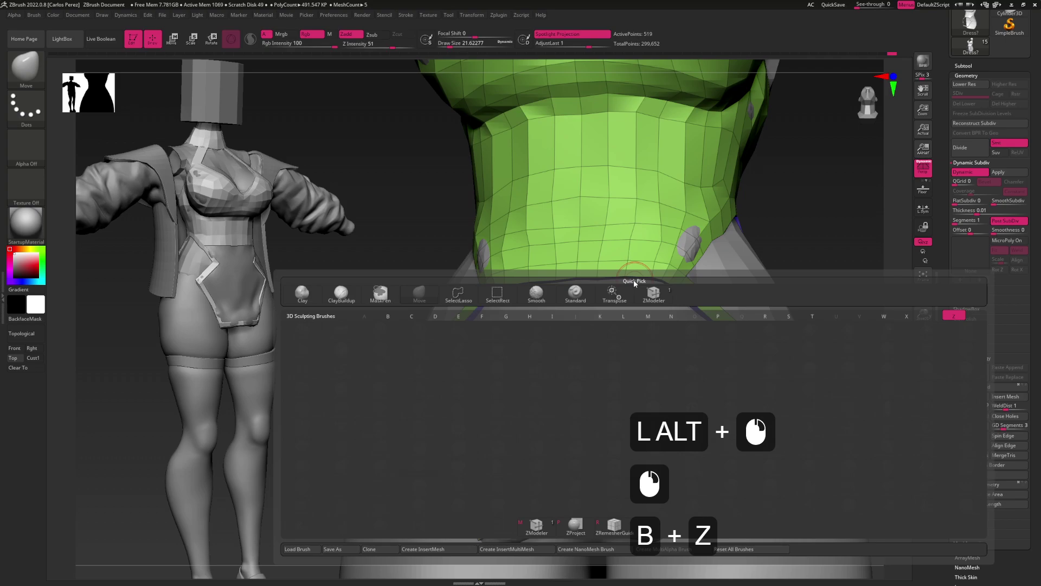
key(m)
mouse_move(633, 282)
mouse_down()
mouse_move(639, 331)
mouse_move(637, 309)
mouse_move(660, 329)
mouse_move(635, 326)
mouse_move(649, 286)
mouse_up()
key(ctrl+z)
click(649, 308)
click(552, 314)
Check the bridged lower edge with the Move brush from front and three-quarter views
alt+drag(652, 325, 648, 325)
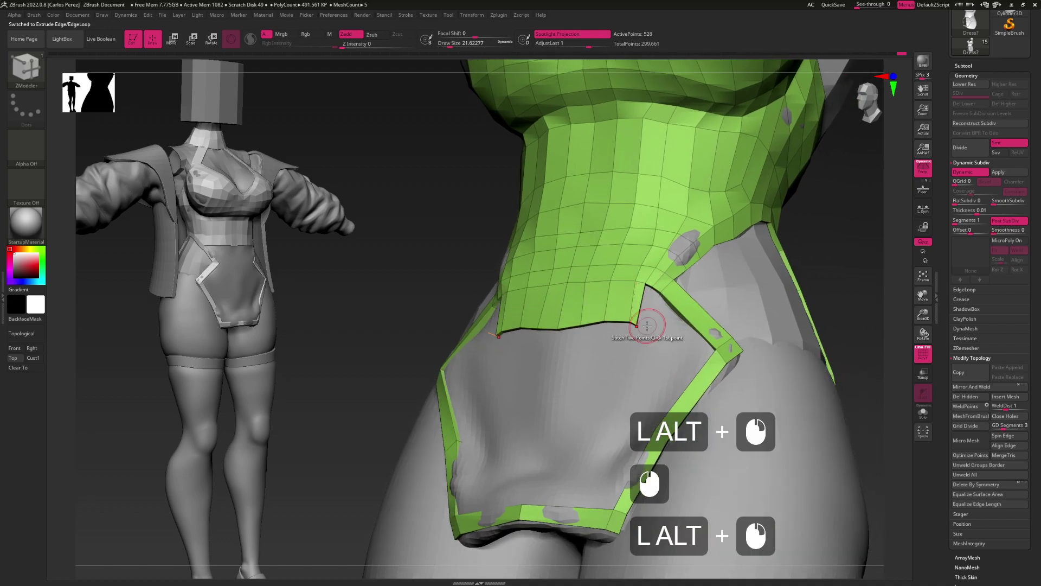
key(b)
key(m)
key(v)
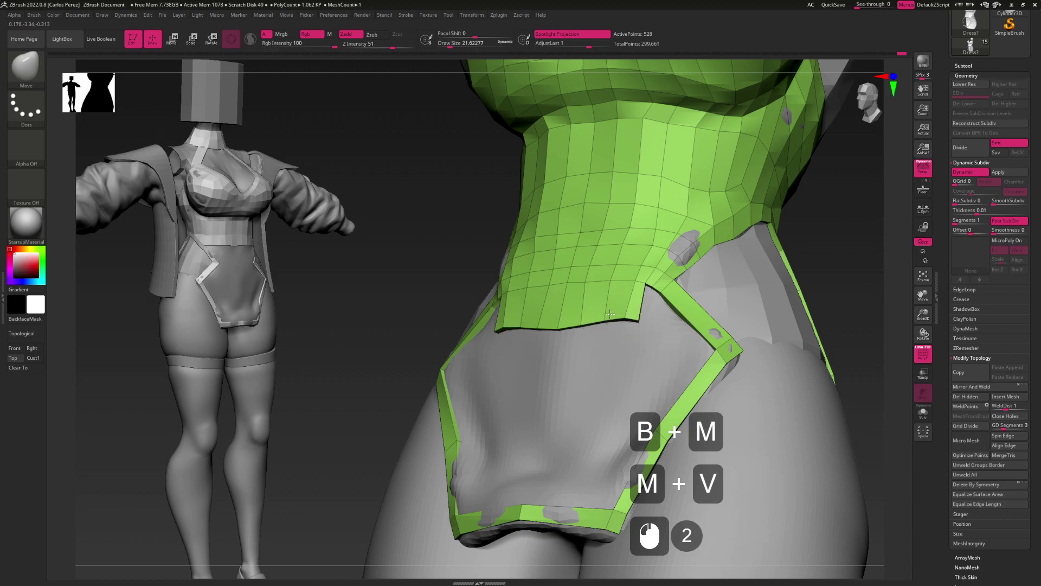
shift+drag(645, 313, 655, 352)
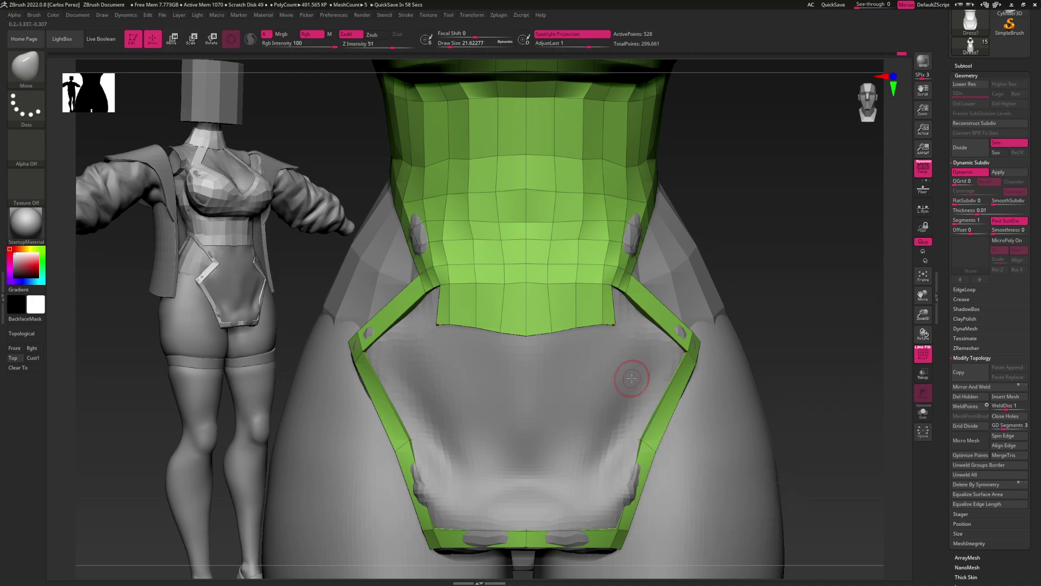
mouse_move(609, 326)
alt+mouse_down()
mouse_move(628, 330)
mouse_move(616, 291)
mouse_move(616, 326)
mouse_move(611, 314)
alt+mouse_up()
Insert an edge loop beside the side notch with ZModeler
key(b)
key(z)
key(m)
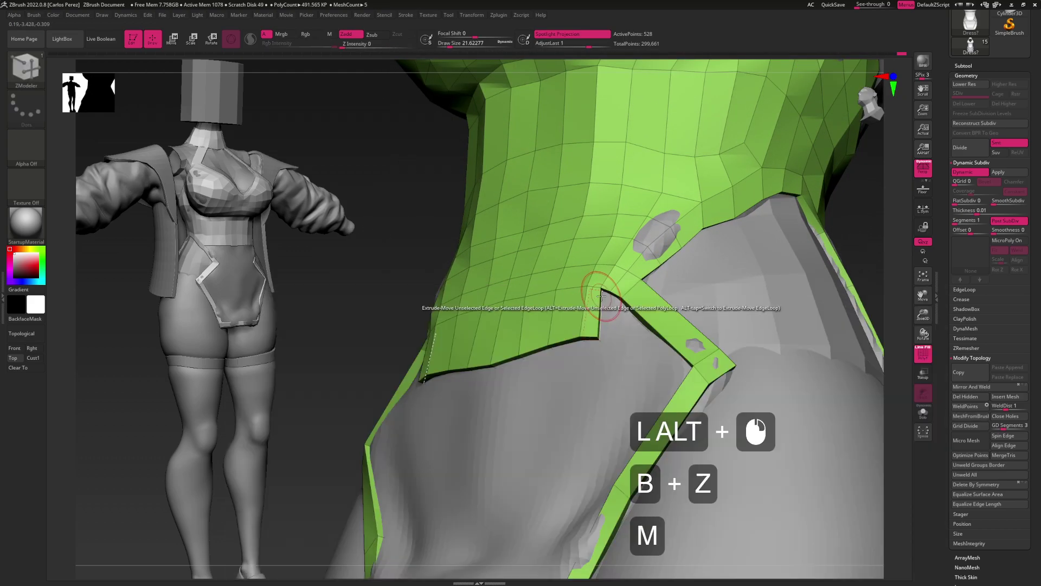
key(space)
click(596, 330)
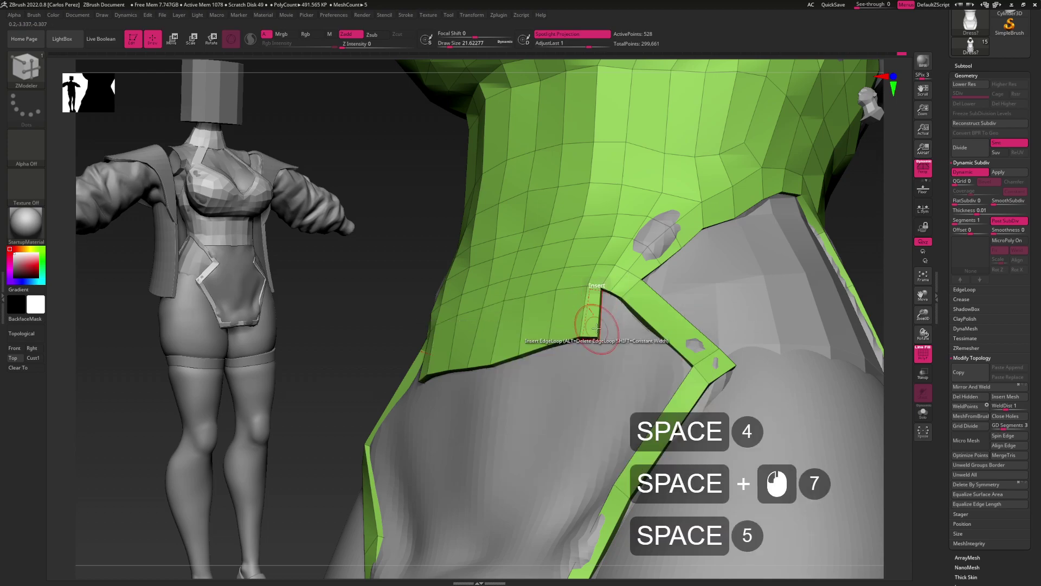
click(599, 320)
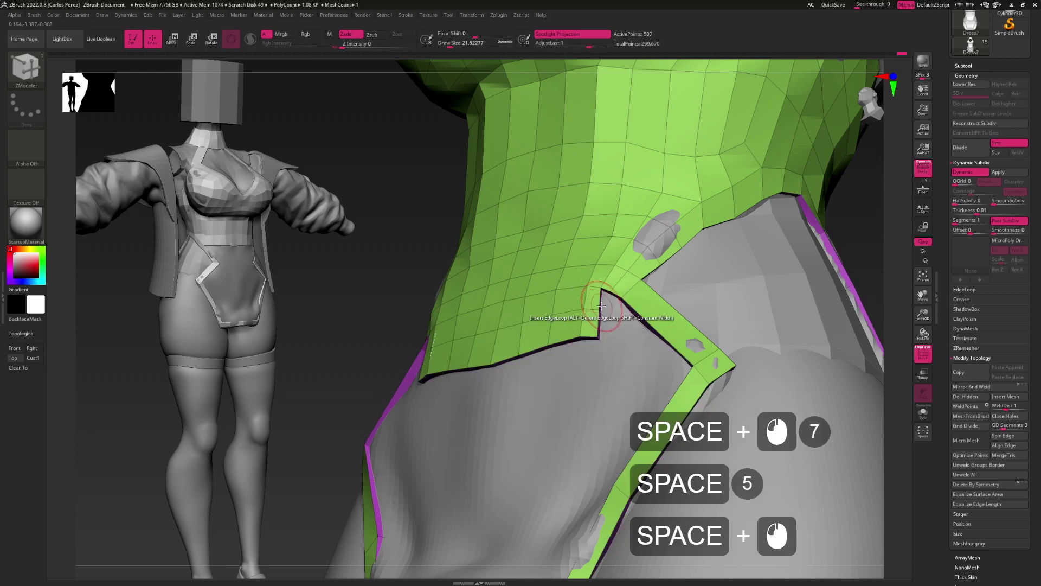
Stitch the top's lower corner point onto the underbust strap with Stitch Two Points
key(space)
click(608, 314)
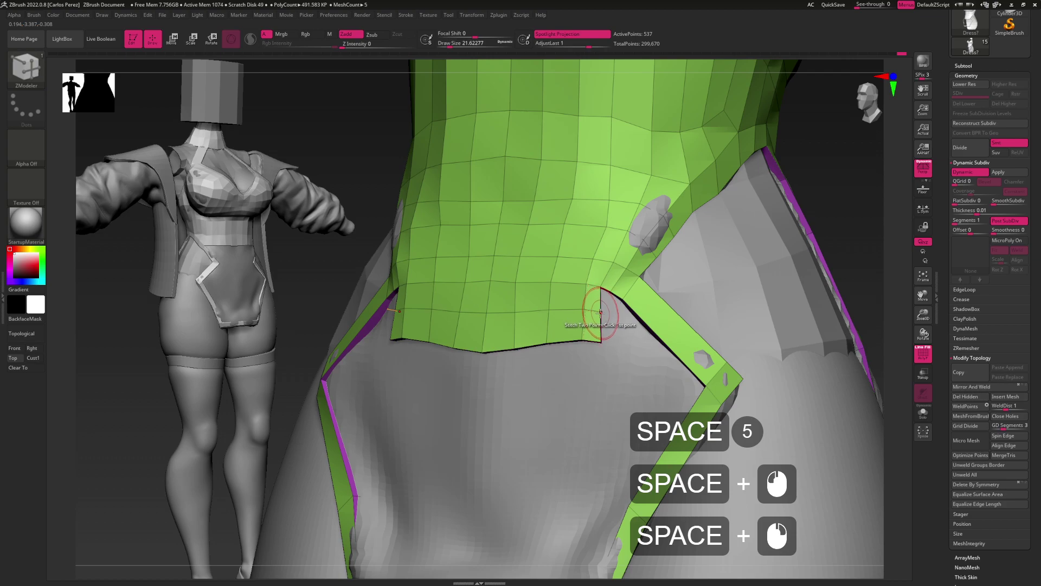
key(space)
click(607, 298)
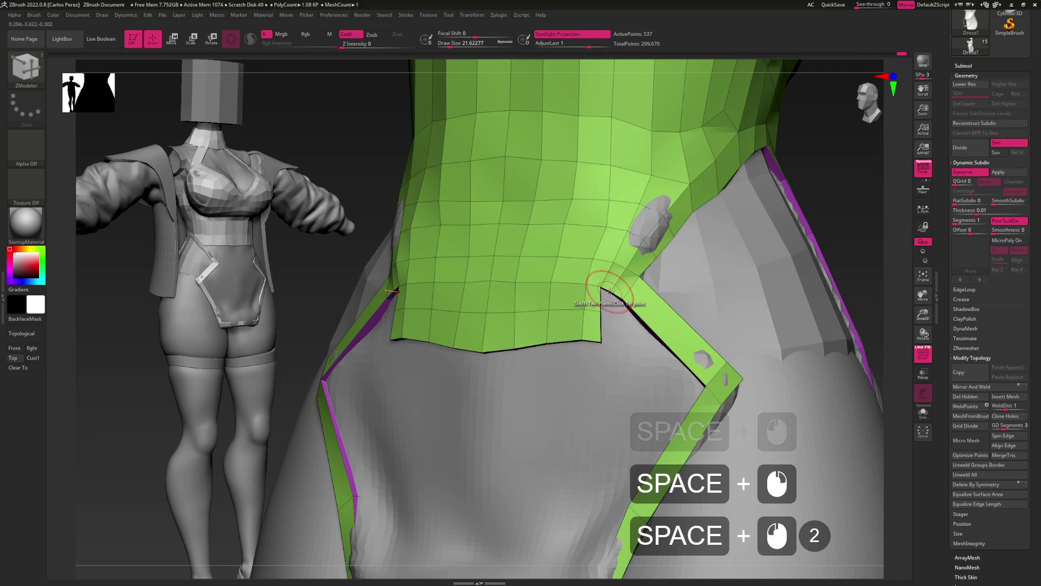
click(607, 293)
key(space)
click(600, 308)
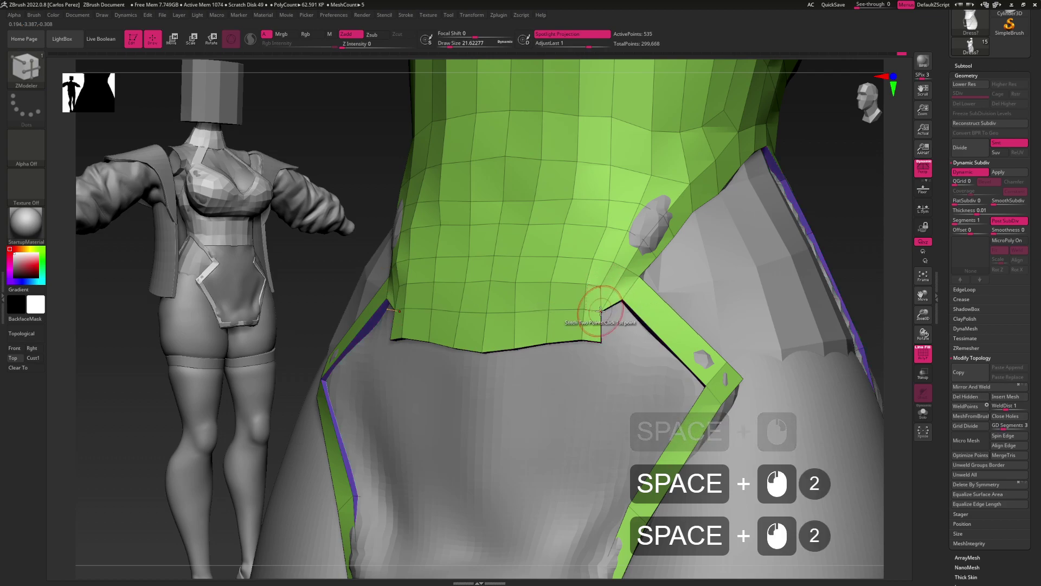
click(601, 312)
click(610, 293)
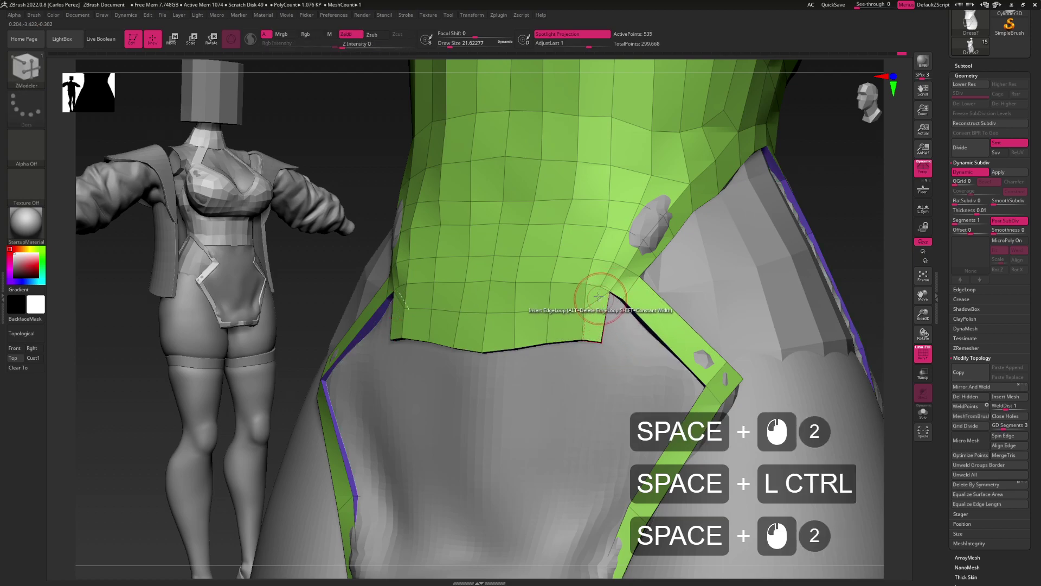
Stitch the second pair of points together to close the side notch
key(space)
click(613, 339)
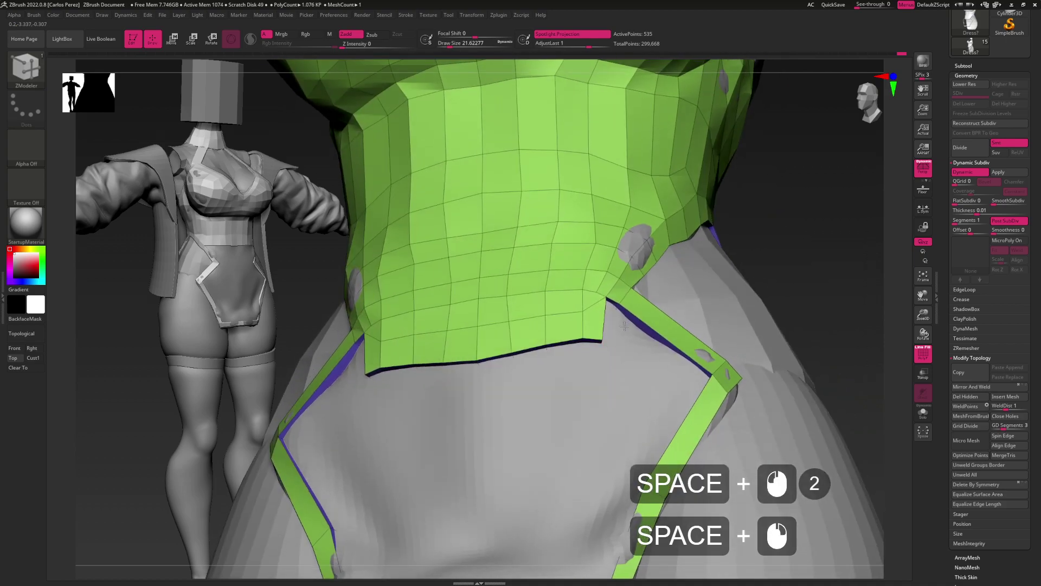
click(607, 343)
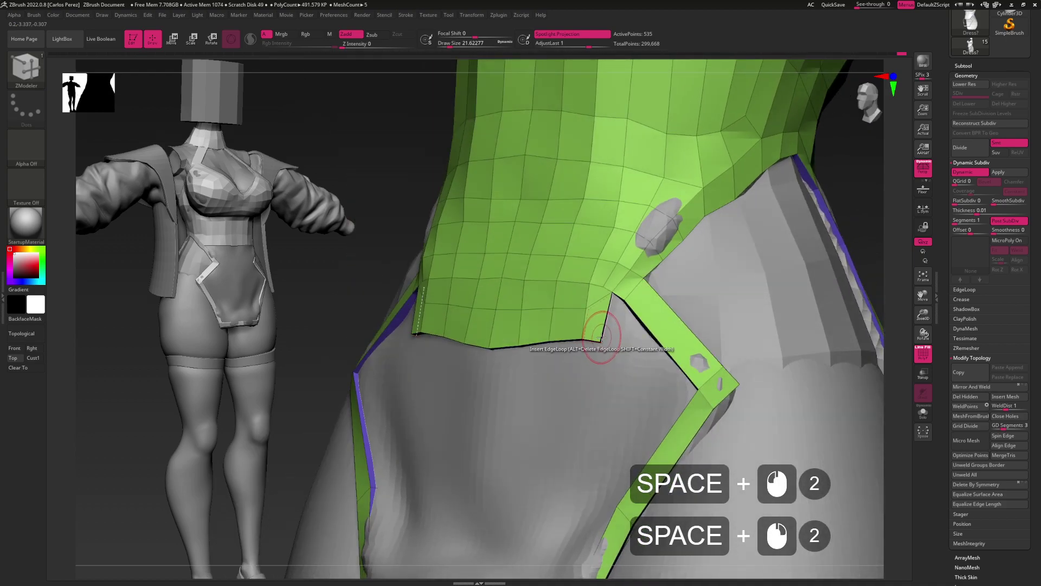
key(space)
click(602, 342)
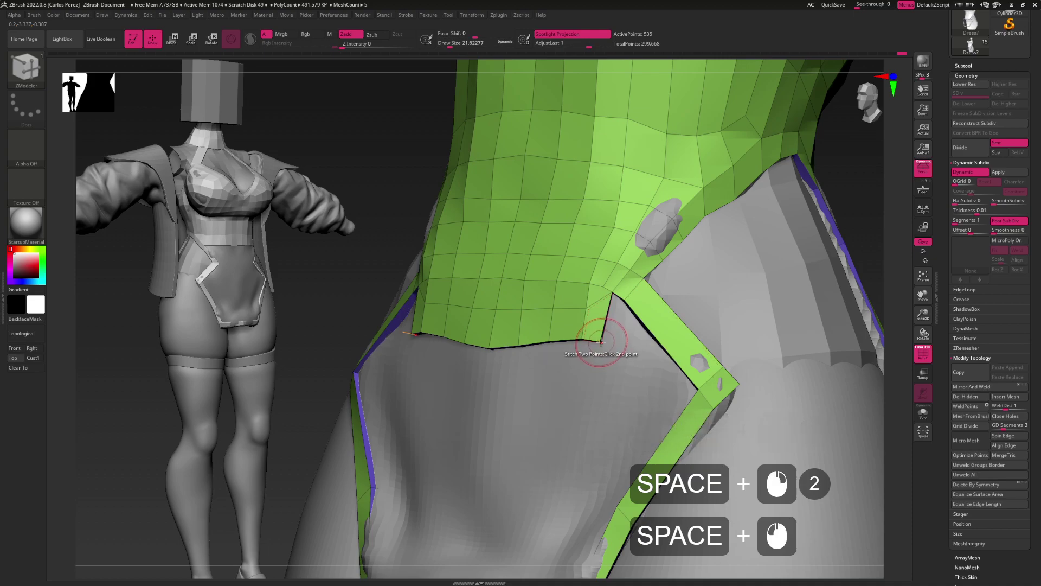
key(space)
click(613, 334)
click(609, 349)
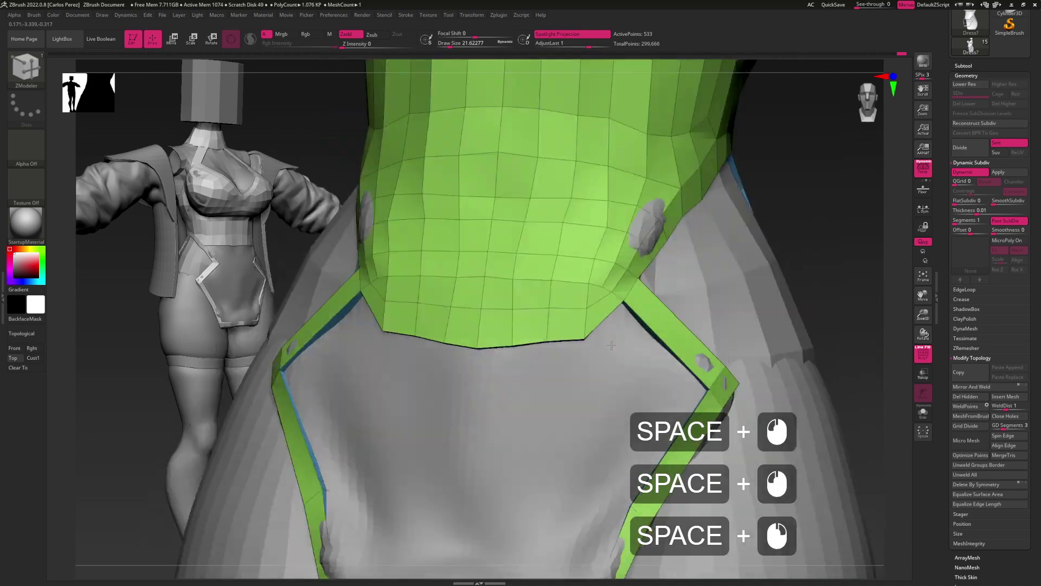
Nudge the stitched edge into place with the Move brush, enlarging it and turning to face straight on
key(b)
key(m)
key(v)
click(600, 326)
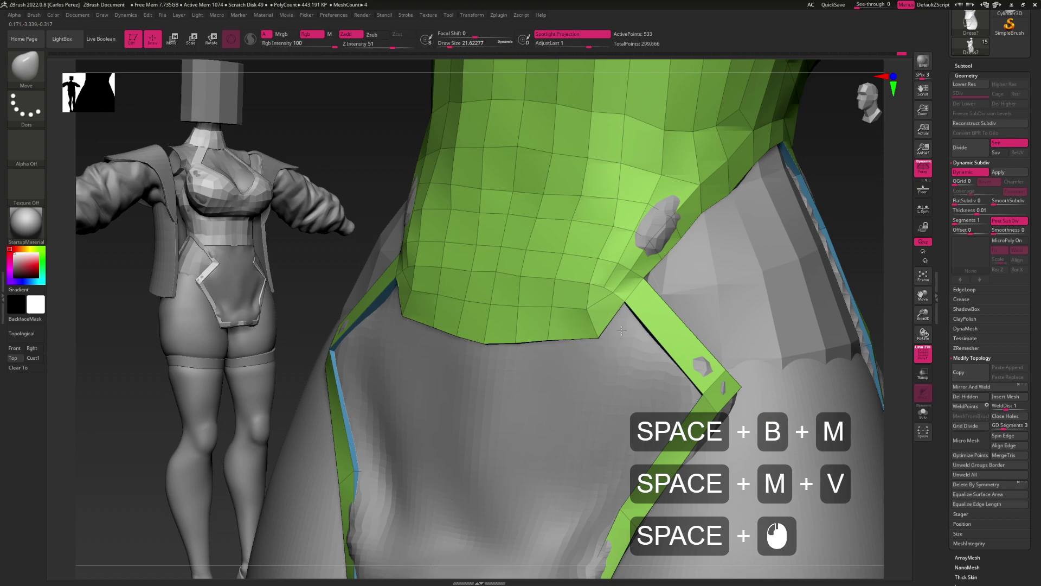
mouse_move(609, 344)
alt+mouse_down()
mouse_move(606, 313)
mouse_move(606, 326)
mouse_move(623, 302)
mouse_move(581, 297)
alt+mouse_up()
key(s)
drag(589, 336, 595, 343)
mouse_move(597, 326)
mouse_down()
mouse_move(580, 326)
mouse_move(594, 323)
mouse_up()
Extrude the crop top's bottom edge loop downward with ZModeler Extrude targeting EdgeLoop
key(b)
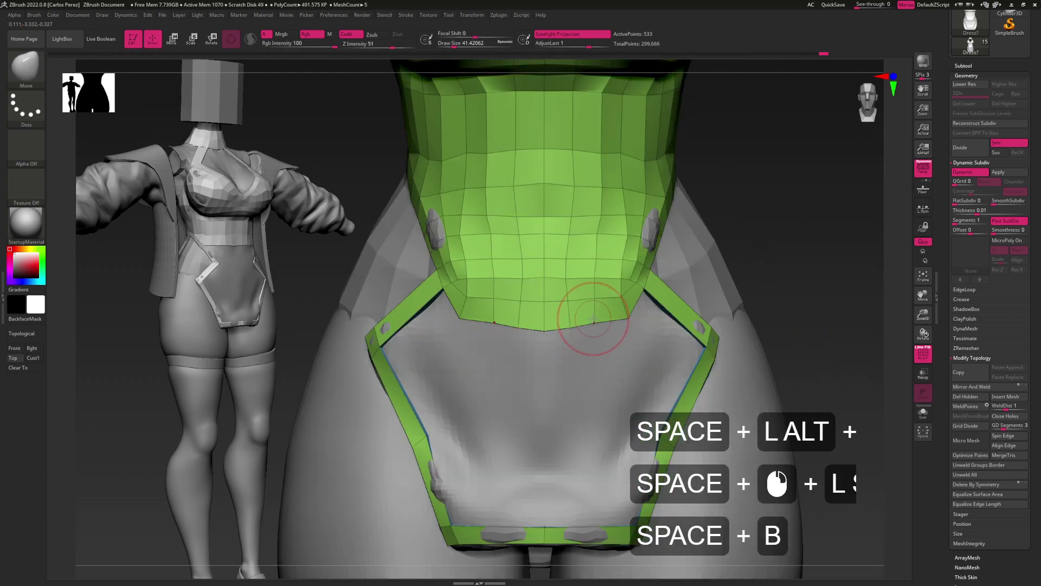
key(z)
key(m)
key(space)
click(588, 370)
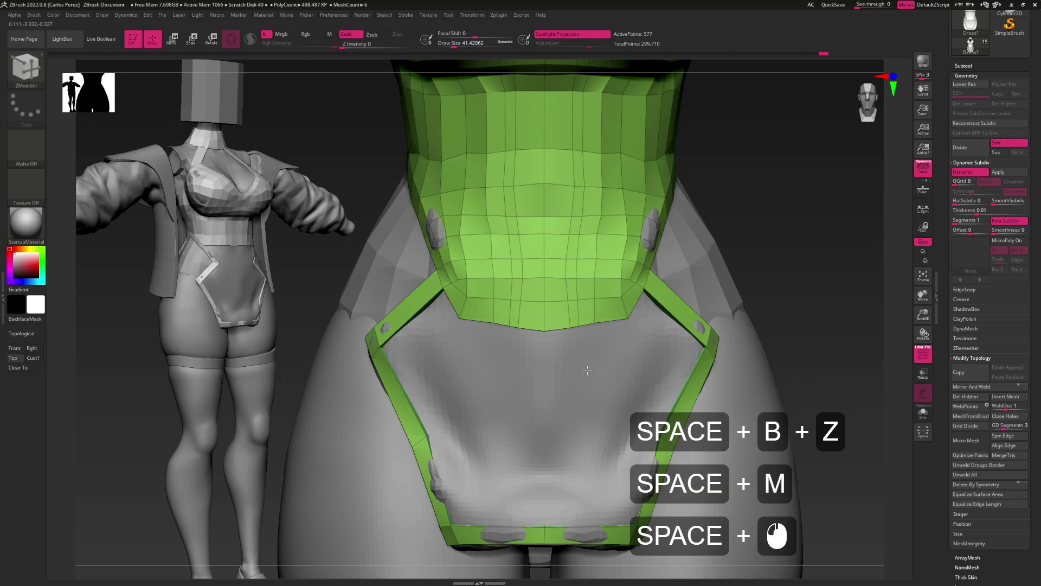
key(space)
click(577, 320)
drag(583, 325, 586, 365)
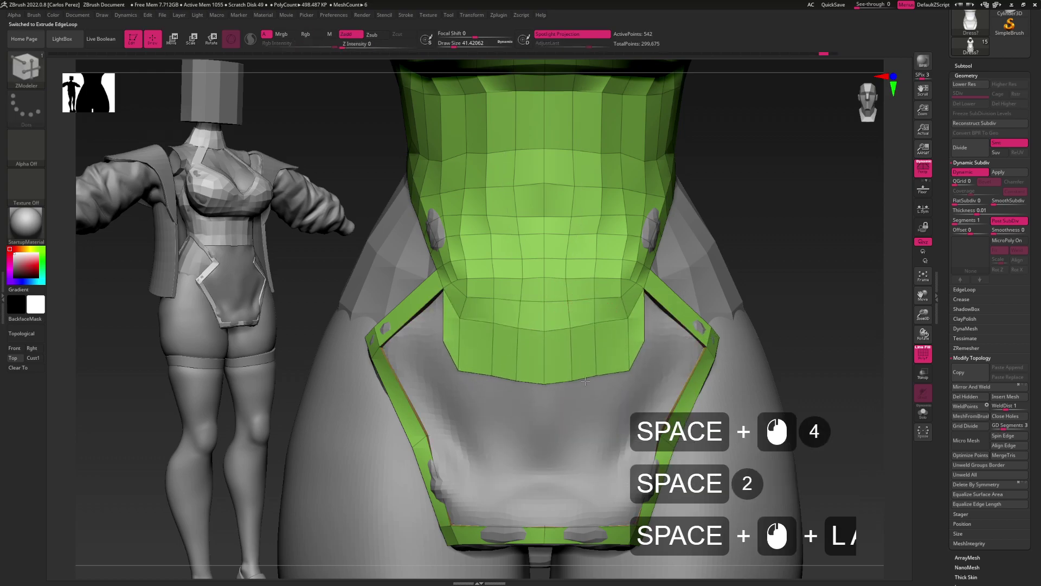
Shape the new hem vertices toward the underbust band with the Move brush, checked from the front
right_drag(588, 374, 654, 341)
key(b)
key(m)
key(v)
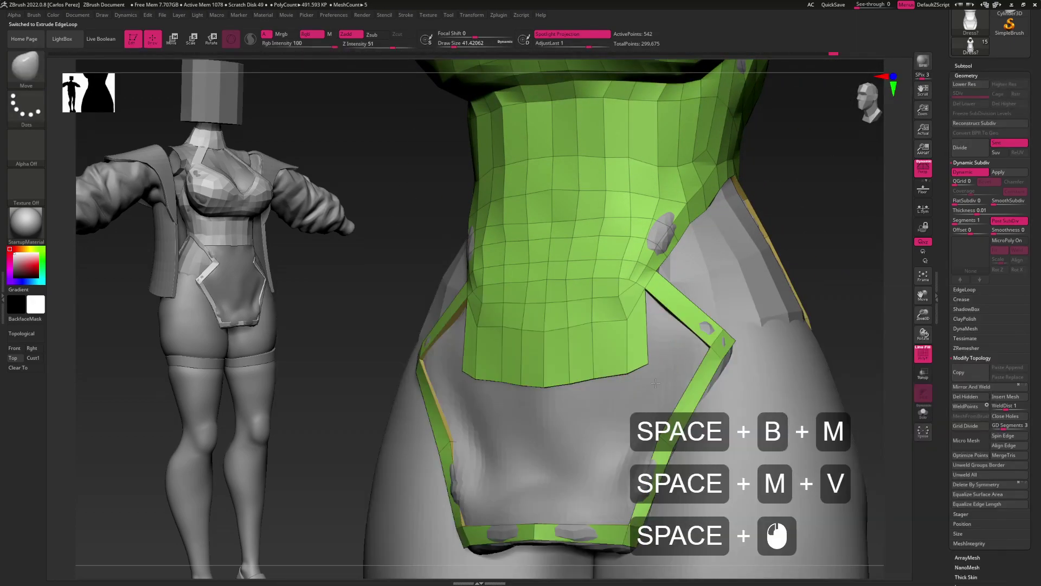
mouse_move(560, 384)
mouse_down()
mouse_move(545, 367)
mouse_move(571, 373)
mouse_up()
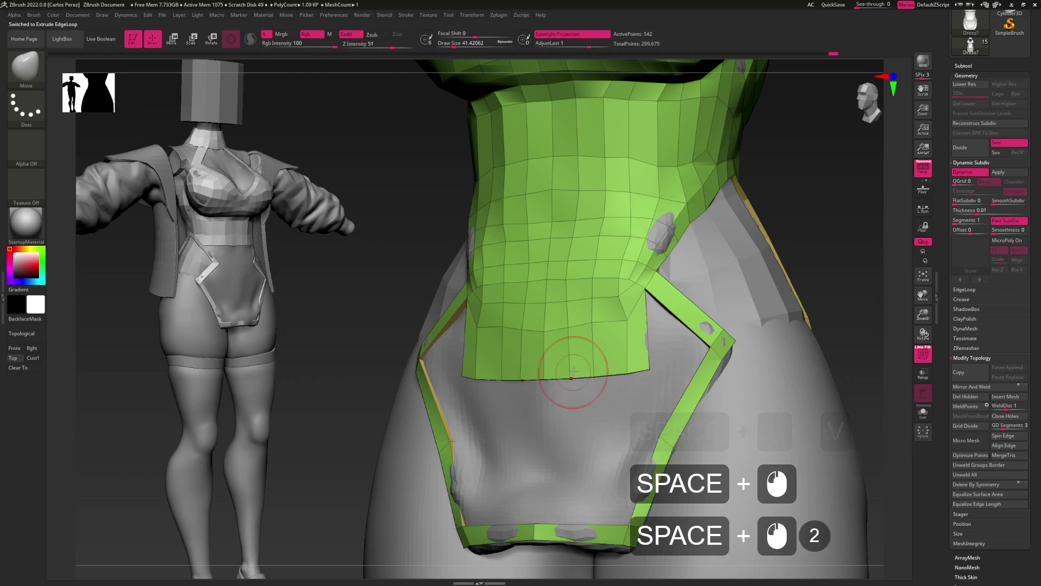
mouse_move(626, 323)
mouse_down()
mouse_move(615, 342)
mouse_move(600, 332)
mouse_up()
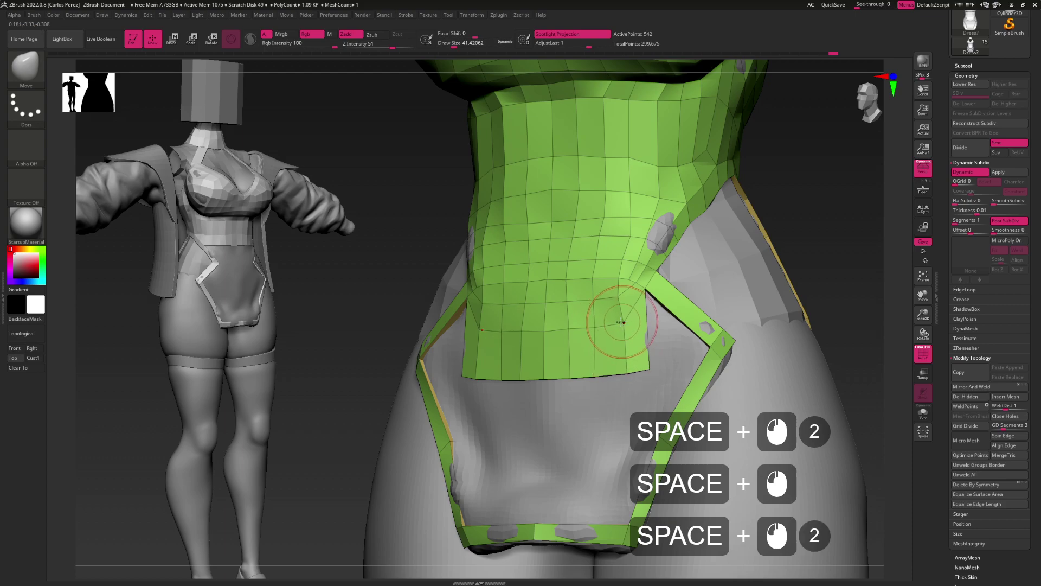
click(618, 334)
mouse_move(618, 334)
mouse_down()
mouse_move(622, 366)
mouse_move(626, 342)
mouse_move(610, 326)
mouse_up()
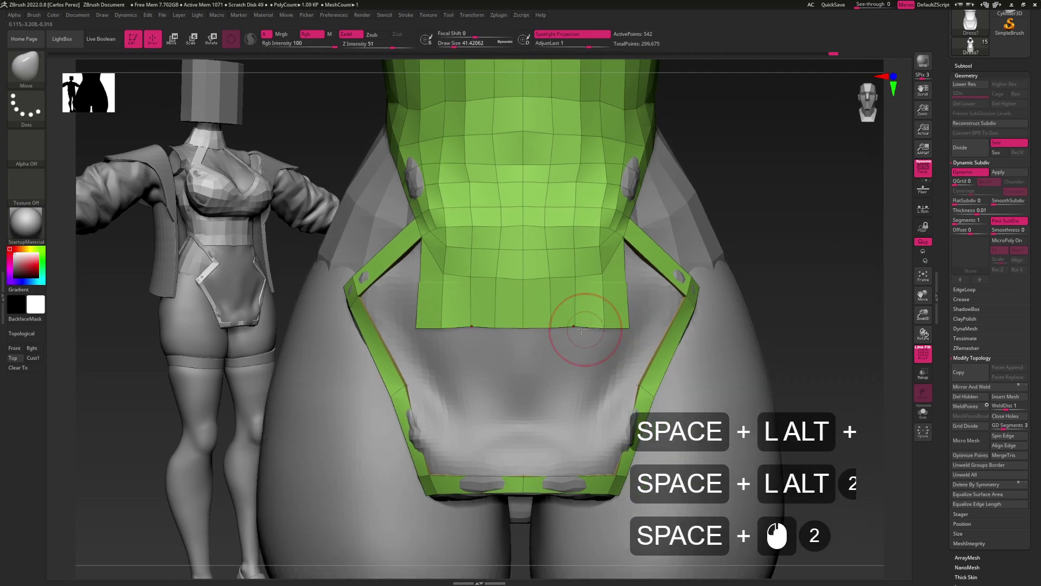
mouse_move(576, 328)
alt+mouse_down()
mouse_move(611, 327)
mouse_move(613, 367)
mouse_move(612, 307)
mouse_move(604, 317)
mouse_move(654, 308)
alt+mouse_up()
key(b)
key(z)
key(m)
Insert an edge loop across the side strap with ZModeler
key(b)
key(m)
key(v)
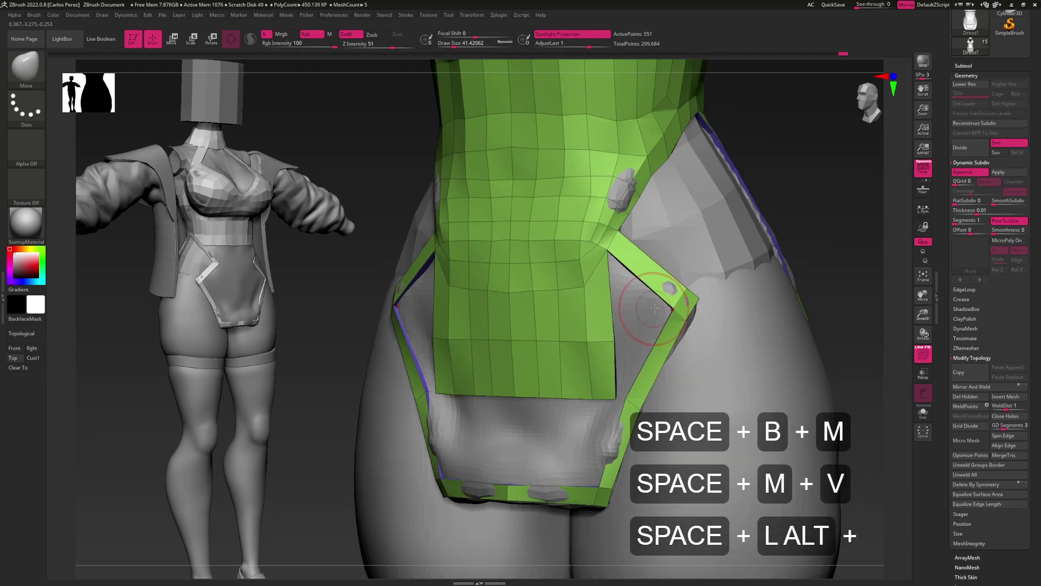
key(b)
key(z)
key(m)
key(space)
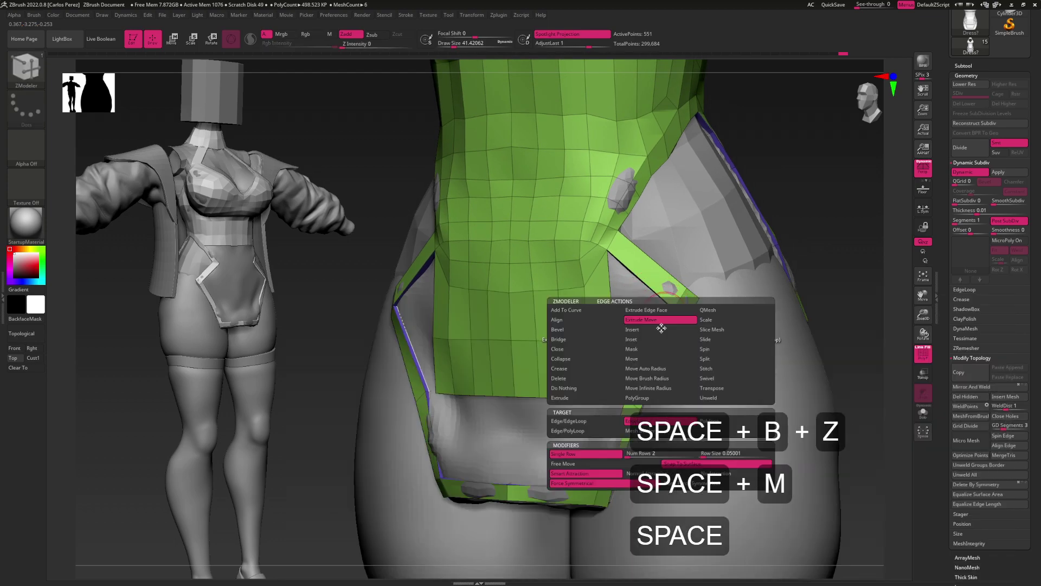
click(660, 331)
click(656, 335)
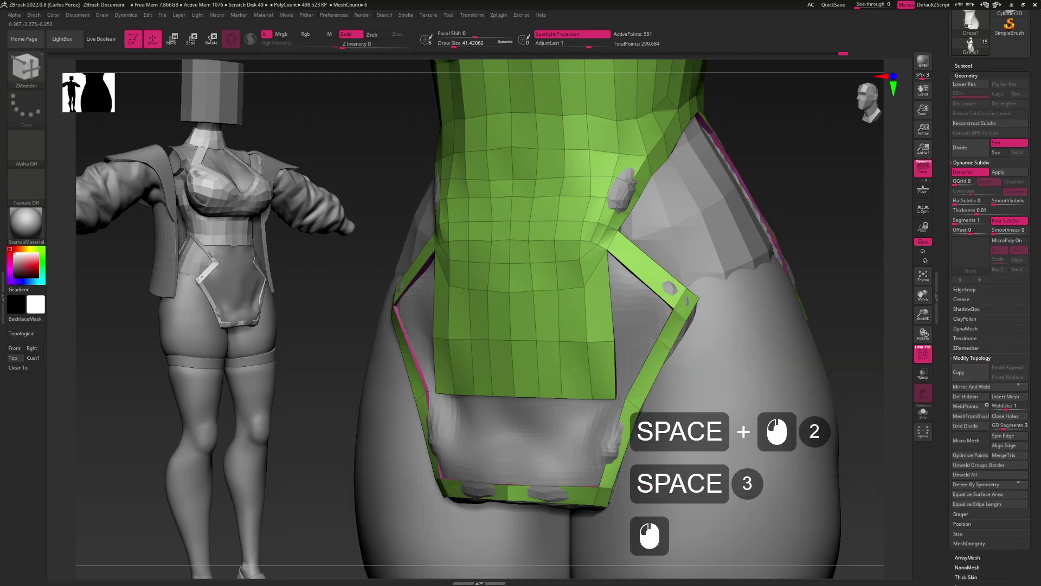
click(664, 319)
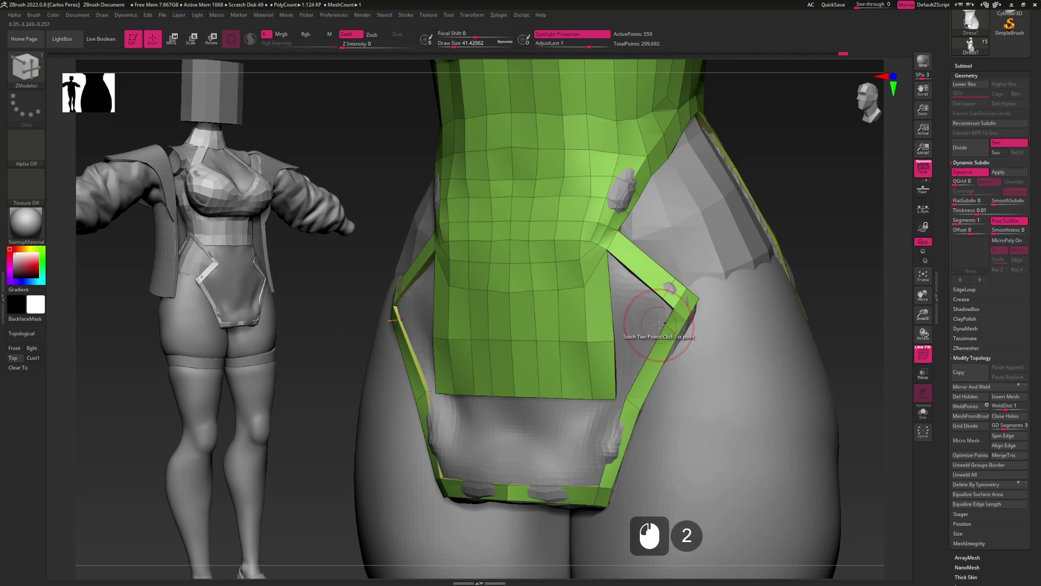
Try the Move brush at a smaller size, then undo the mesh edits
key(b)
key(m)
key(v)
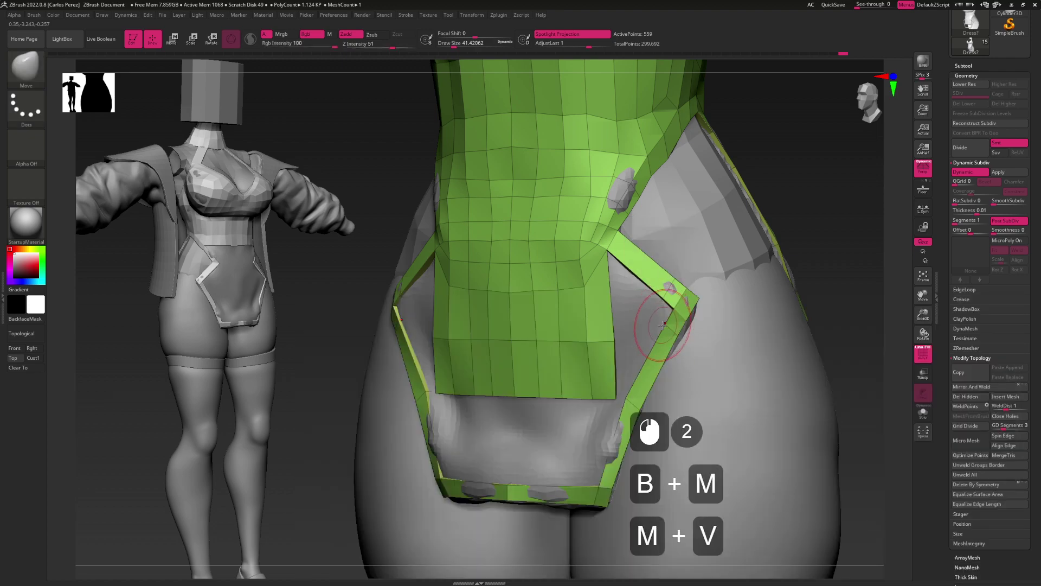
key(s)
click(651, 349)
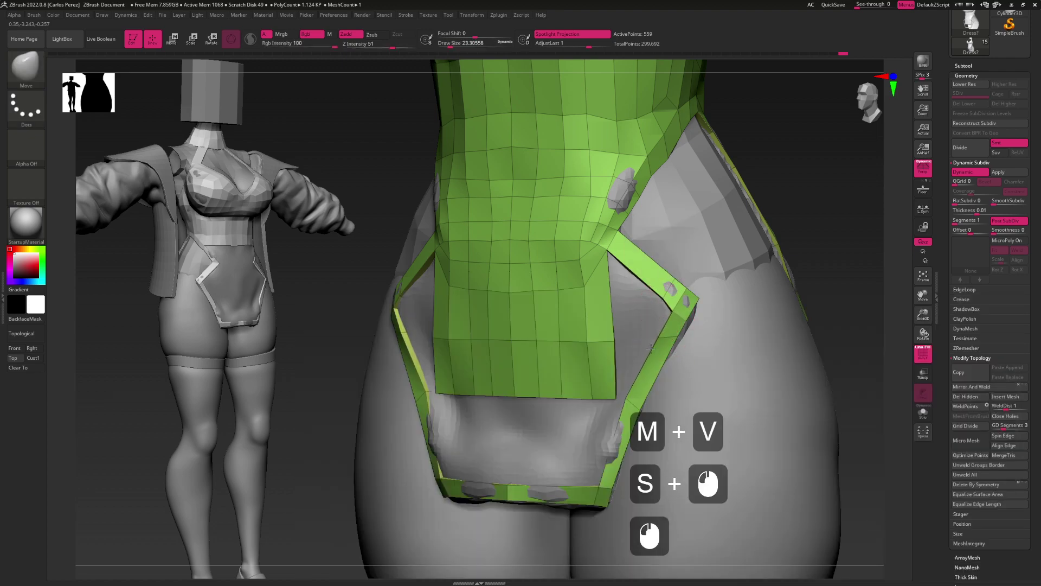
key(ctrl+z)
key(ctrl+z)
key(space)
Slide the strap corner points along their edges
key(space)
key(b)
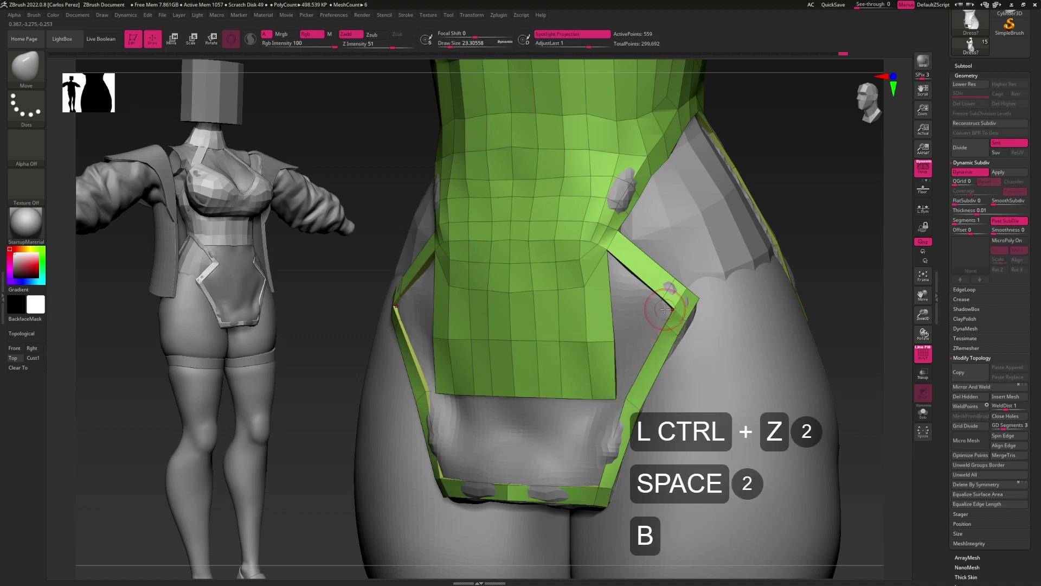
key(z)
key(m)
key(space)
click(658, 347)
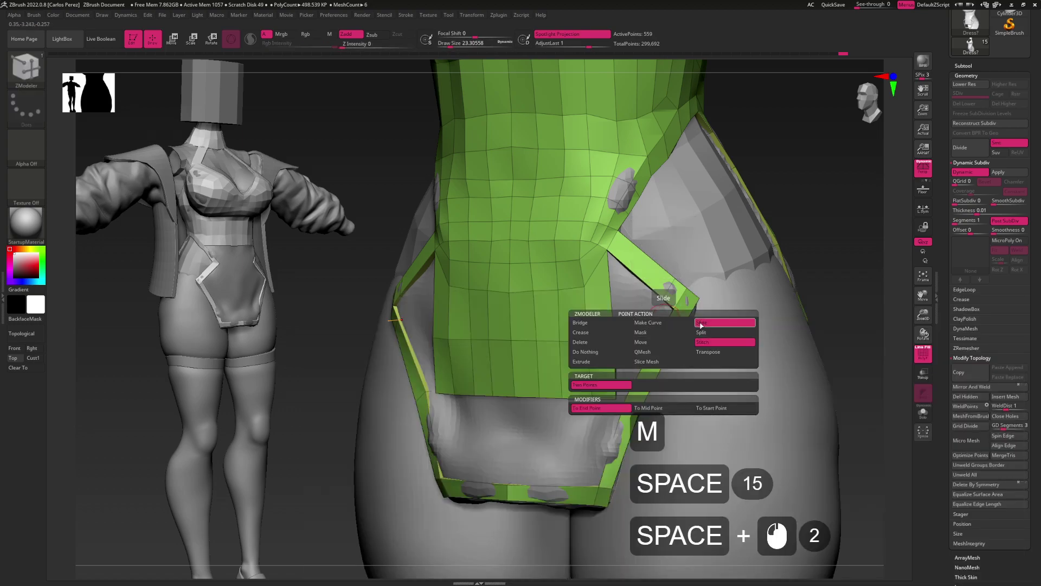
click(657, 337)
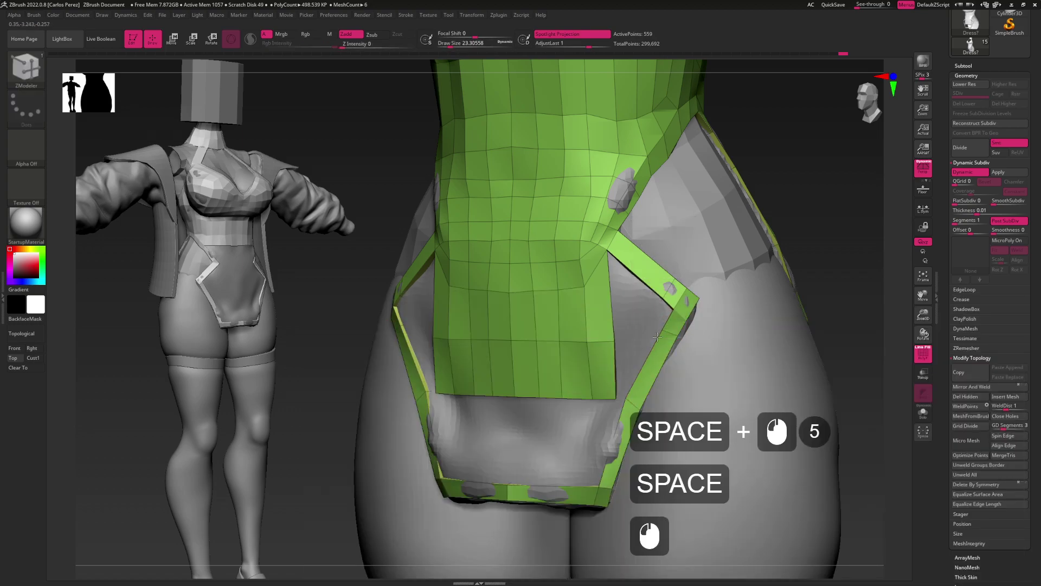
click(660, 297)
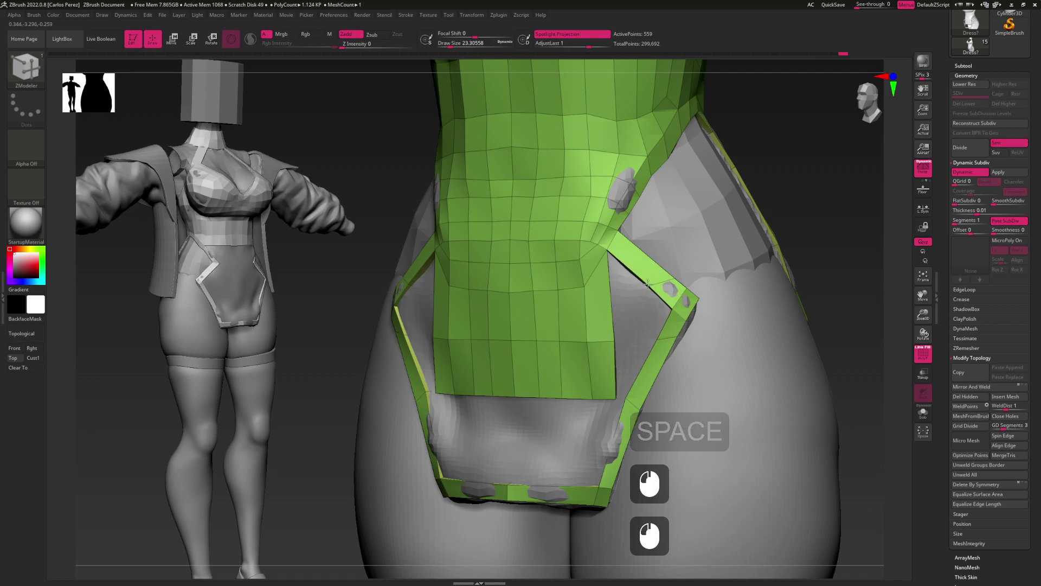
click(671, 310)
Rework the strap vertex slide, undoing the attempts that didn't fit
key(ctrl+z)
click(676, 303)
click(680, 312)
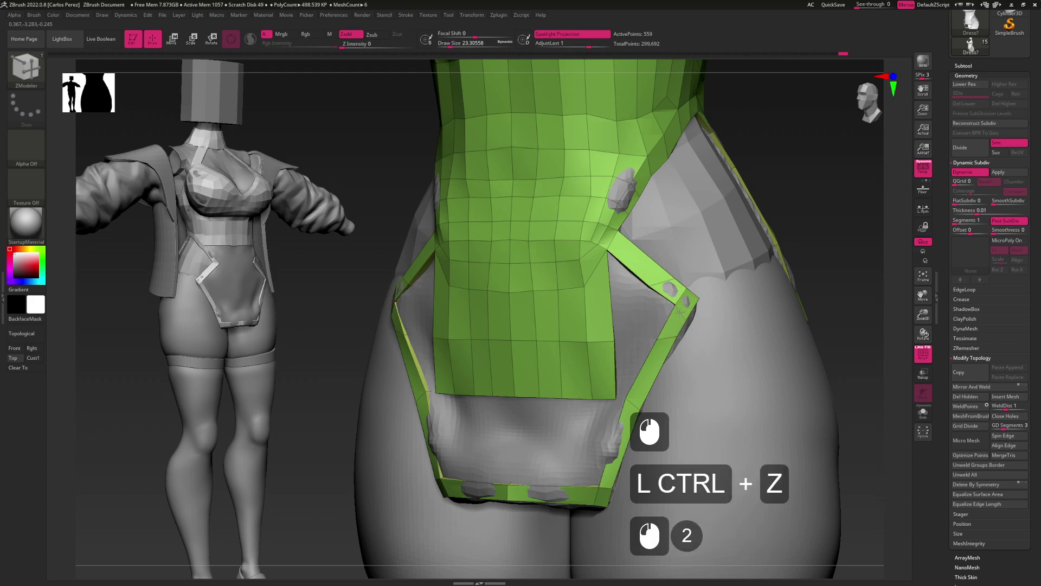
click(675, 302)
key(ctrl+z)
click(679, 311)
Extrude a flap from the strap edge with ZModeler's edge extrude
drag(681, 298, 686, 288)
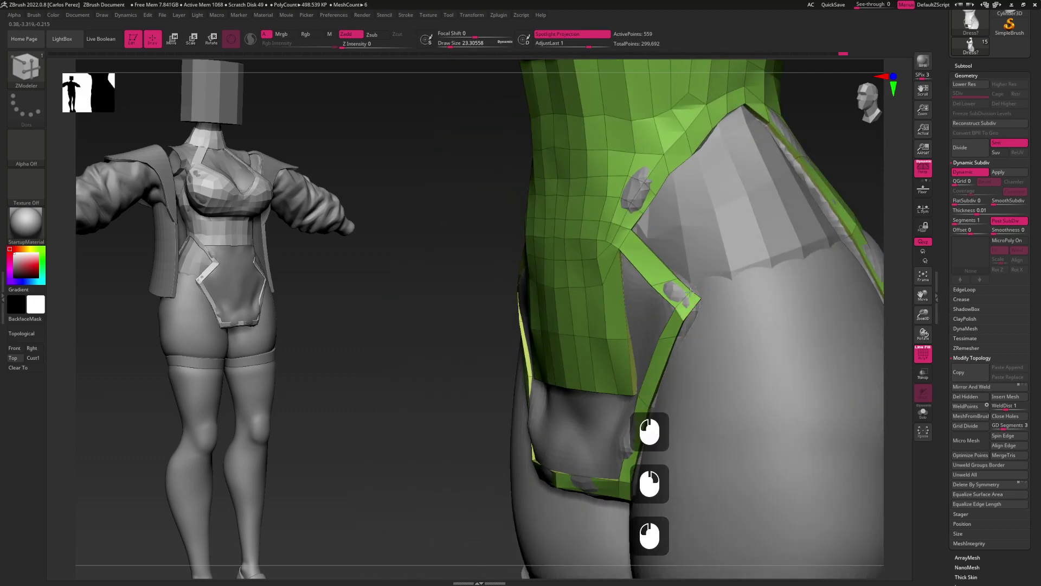
drag(695, 304, 649, 287)
click(661, 297)
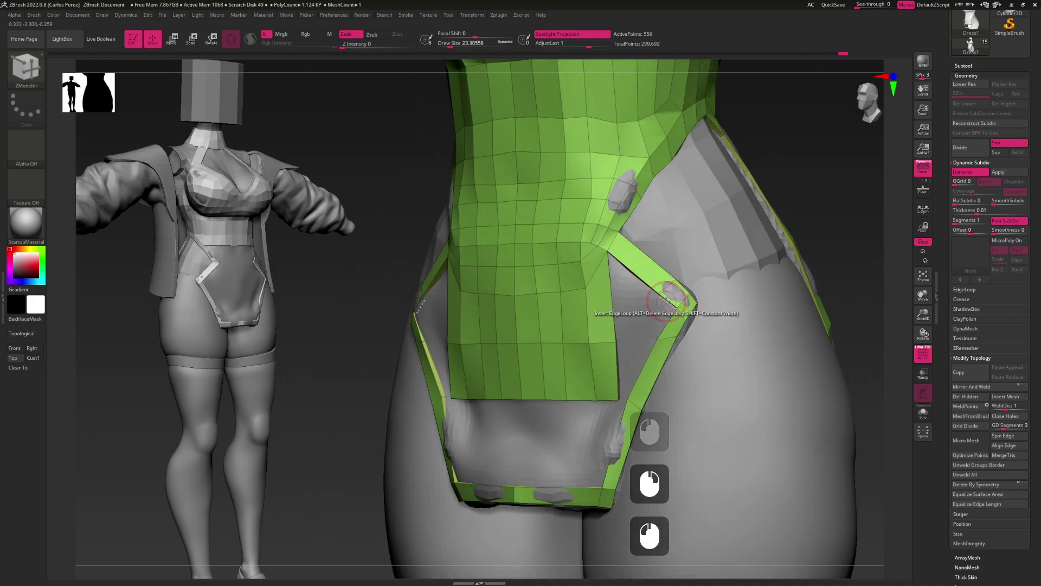
key(space)
click(658, 319)
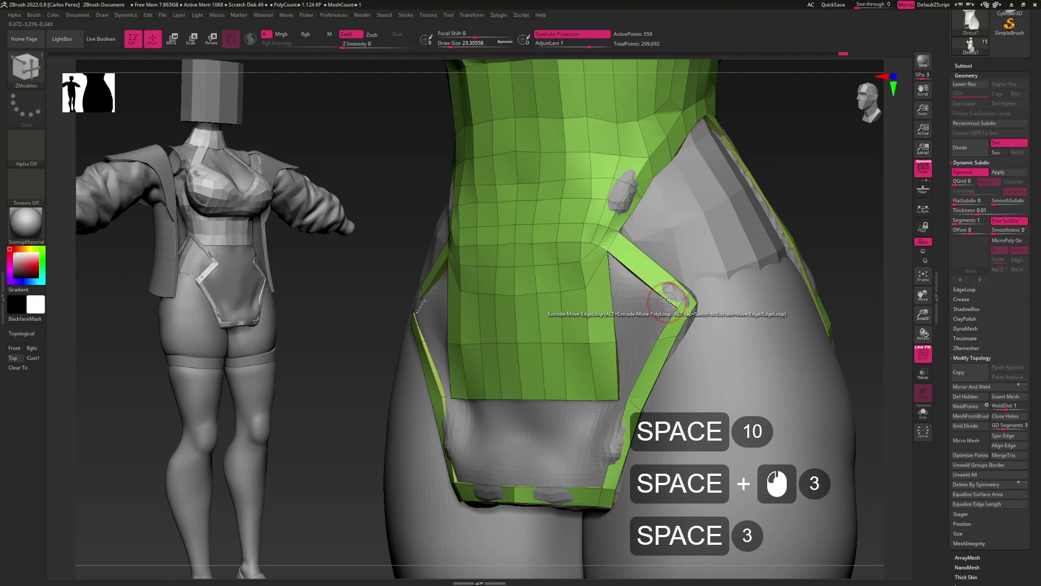
click(666, 302)
key(ctrl+z)
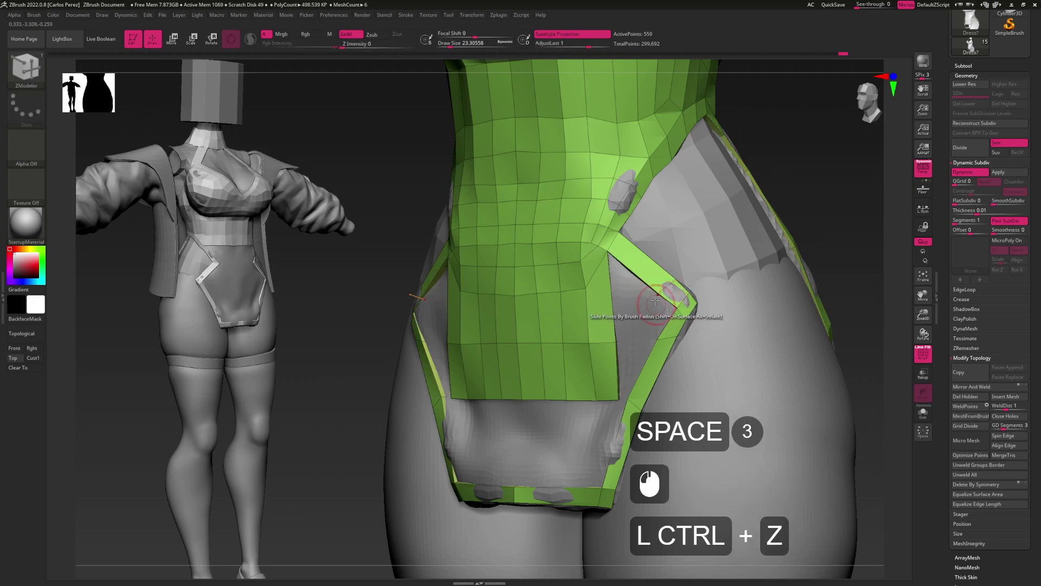
alt+drag(668, 300, 632, 315)
Reshape the extruded side flaps symmetrically on both sides with the Move brush
key(b)
key(m)
key(v)
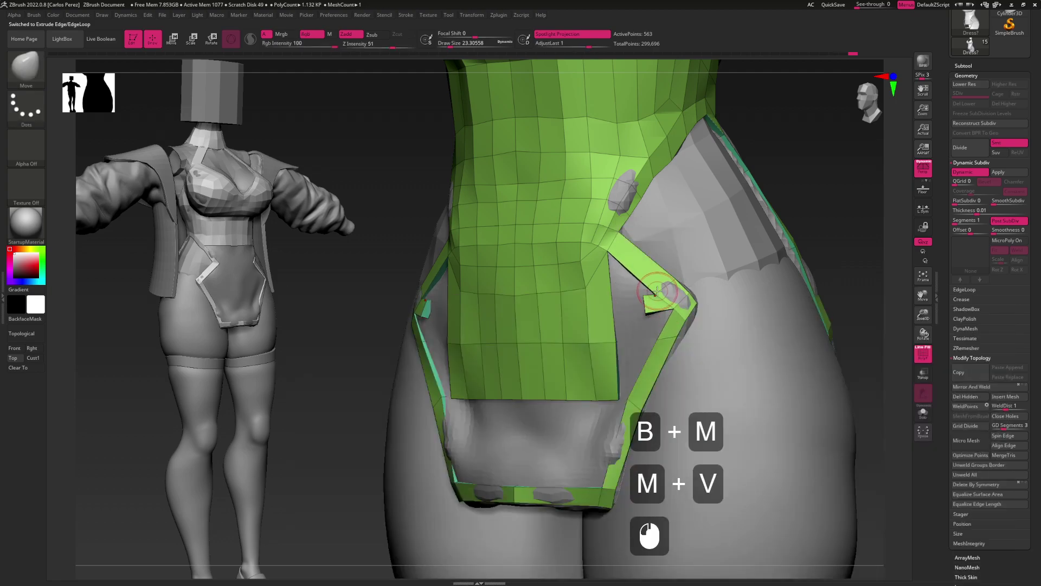
right_drag(679, 300, 663, 312)
mouse_move(655, 310)
mouse_down()
mouse_move(638, 315)
mouse_move(645, 293)
mouse_up()
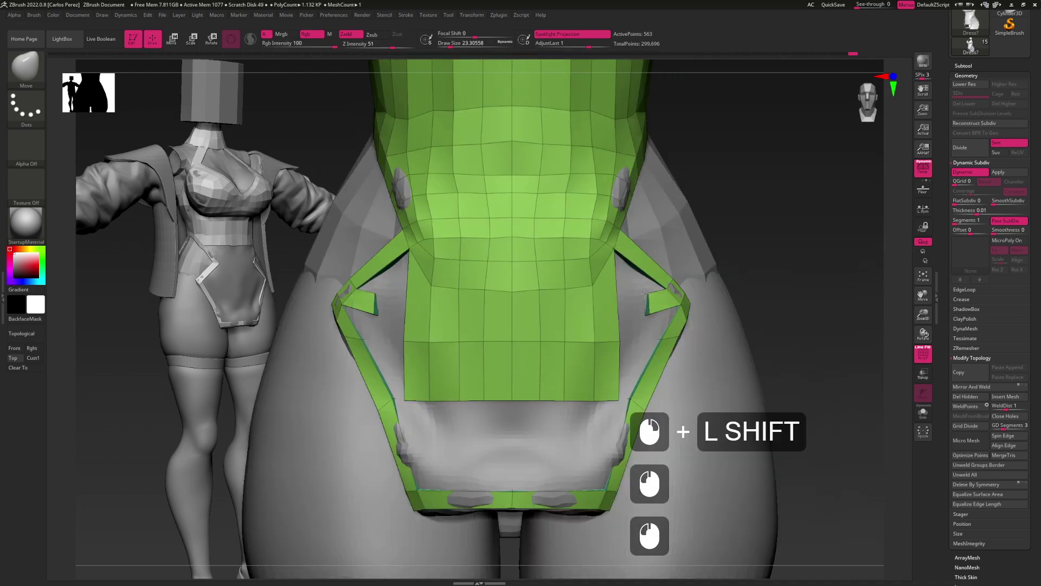
alt+right_drag(650, 317, 658, 313)
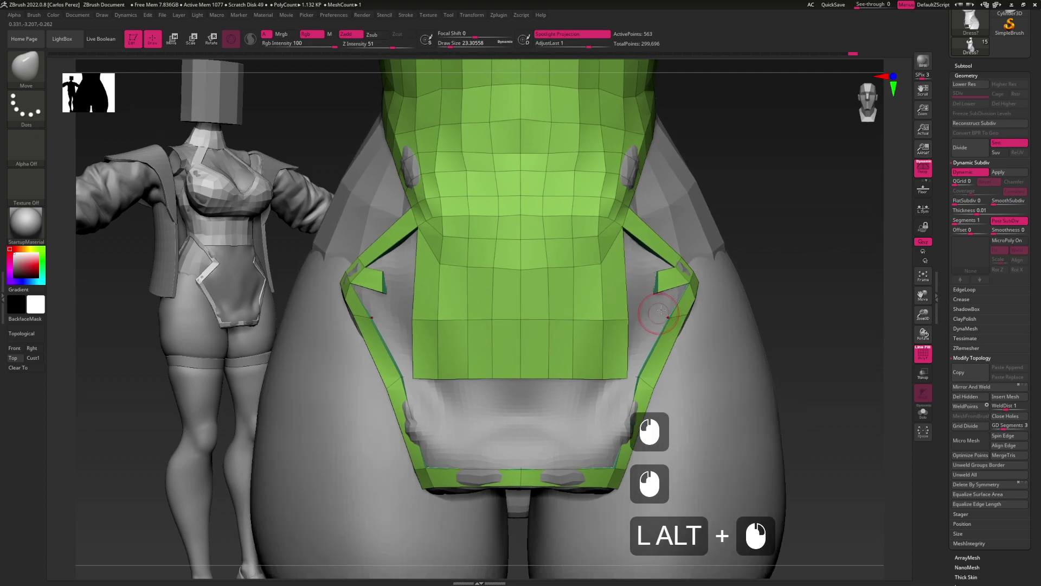
key(b)
key(z)
key(m)
click(652, 308)
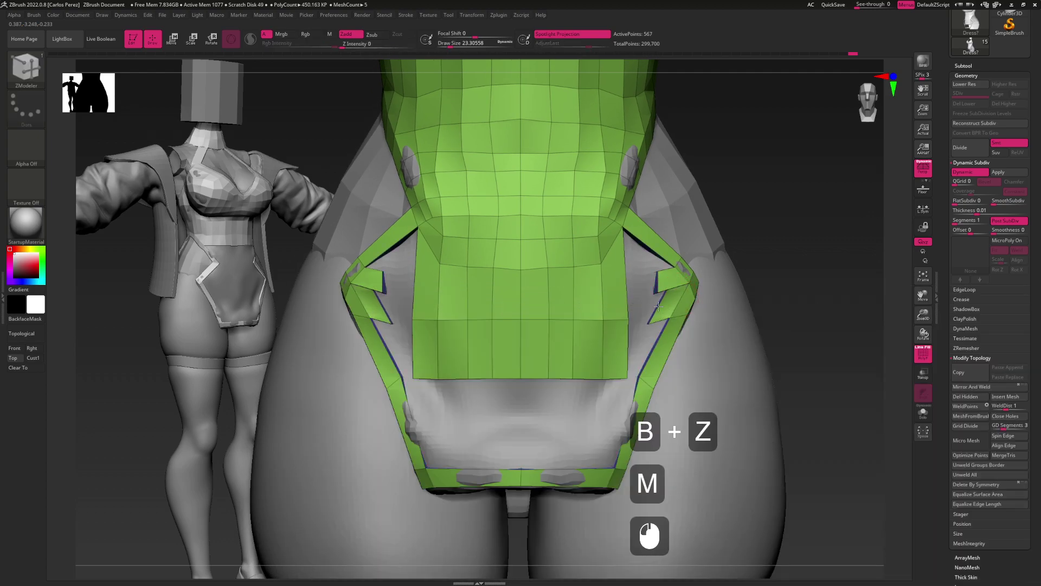
Pull the panel and flap geometry into place and shift the panel's lower-right corner right
key(b)
key(m)
key(v)
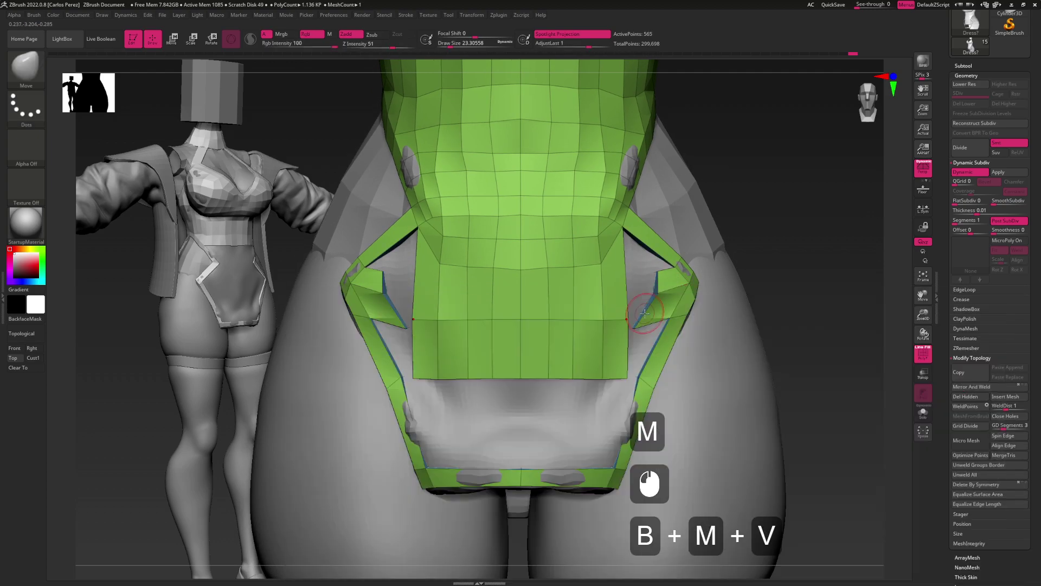
drag(635, 327, 640, 327)
key(ctrl+z)
mouse_move(635, 327)
right_down()
mouse_move(608, 326)
mouse_move(636, 327)
right_up()
mouse_move(635, 327)
mouse_down()
mouse_move(676, 315)
mouse_move(643, 318)
mouse_move(654, 288)
mouse_move(695, 276)
mouse_move(643, 293)
mouse_move(655, 284)
mouse_move(673, 314)
mouse_move(690, 317)
mouse_up()
click(695, 317)
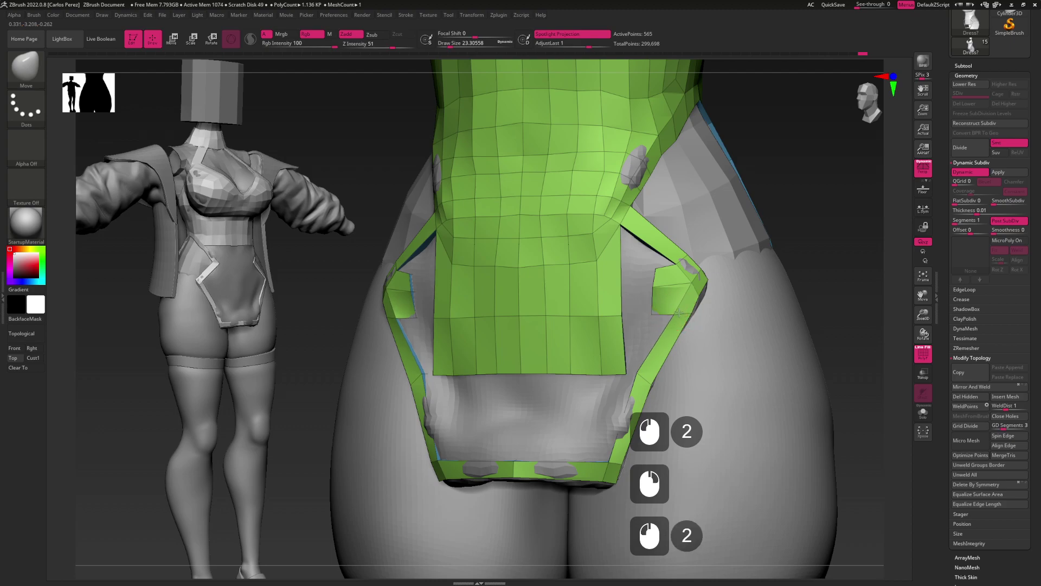
click(684, 327)
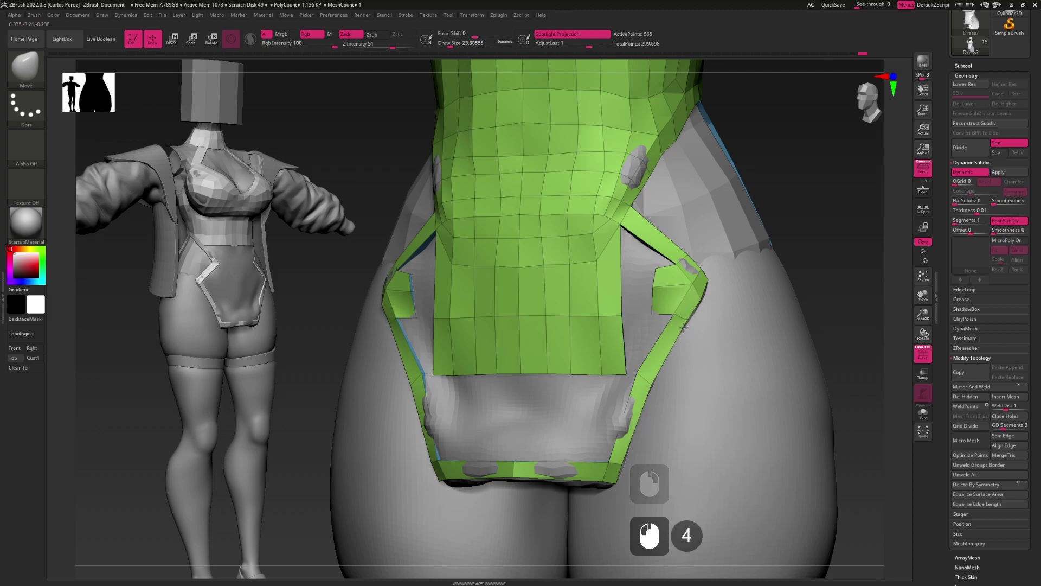
mouse_move(636, 369)
mouse_down()
mouse_move(644, 374)
mouse_move(659, 331)
mouse_move(664, 307)
mouse_move(655, 321)
mouse_move(662, 306)
mouse_move(649, 302)
mouse_up()
key(alt)
key(alt)
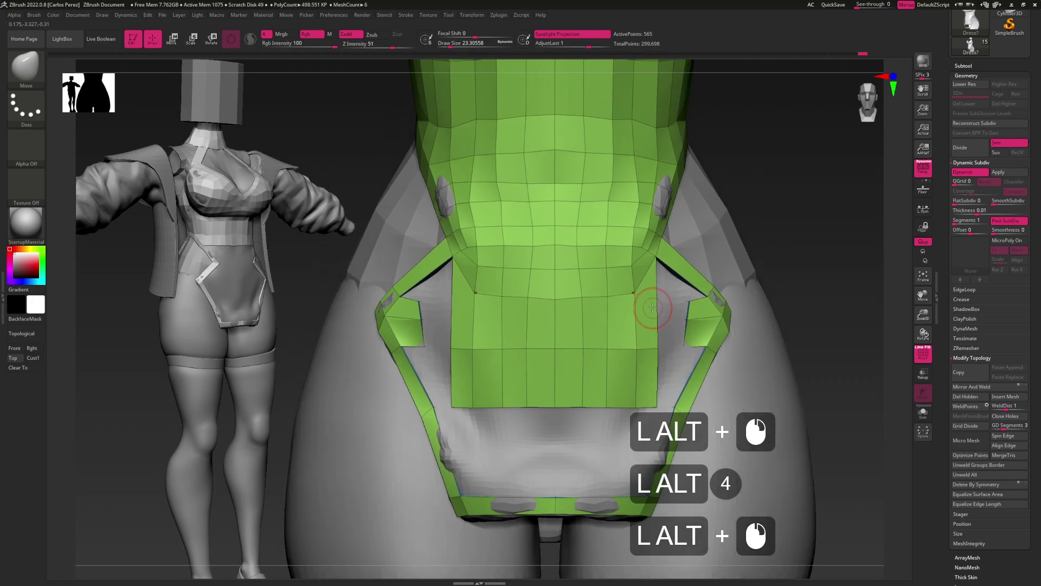
Insert an edge loop across the lower front panel
key(b)
key(z)
key(m)
key(space)
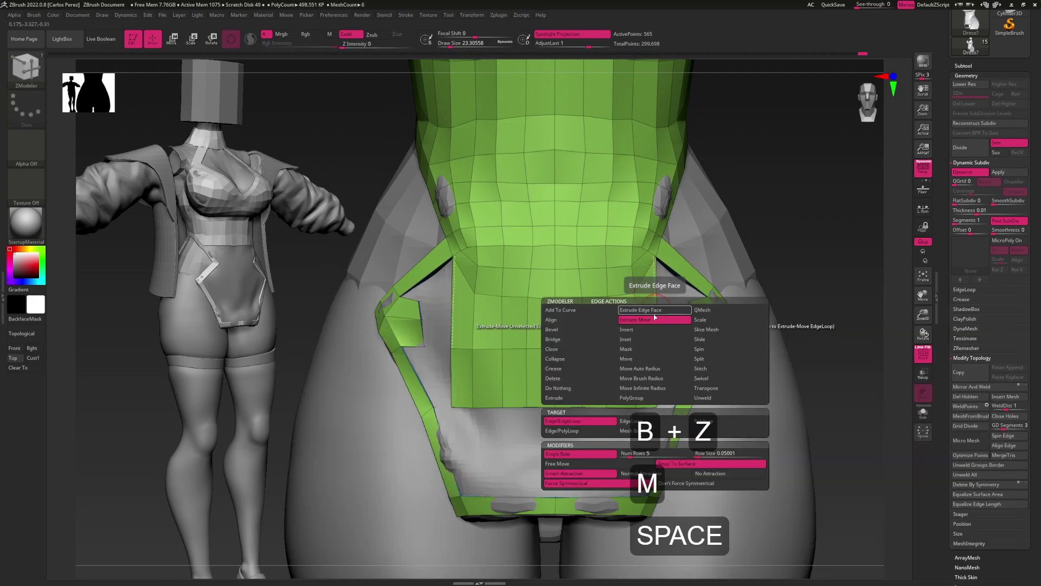
click(656, 327)
click(654, 320)
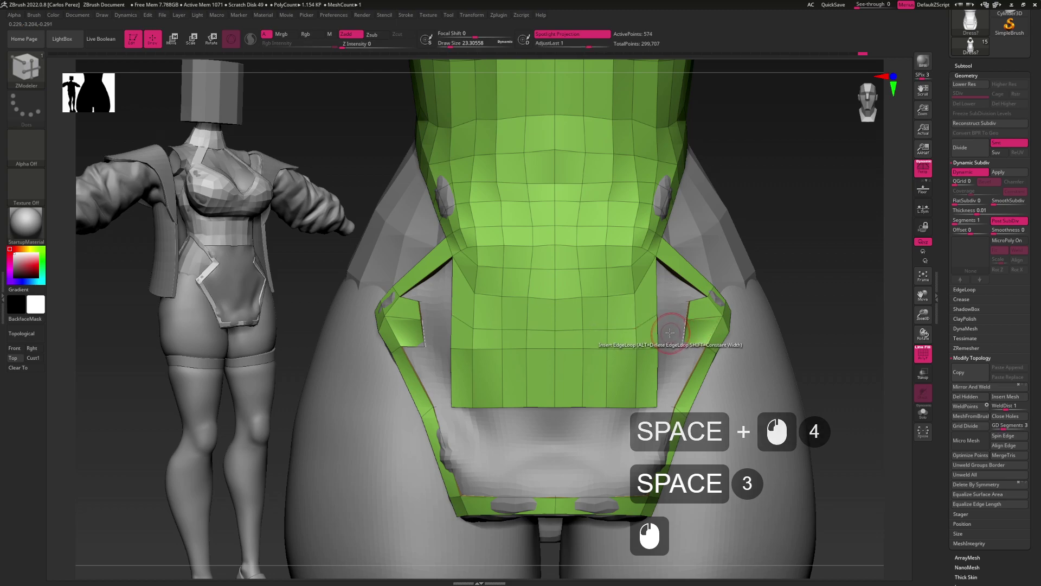
Bridge the panel edge to the flap edge, filling the gap between them
key(b)
key(z)
key(m)
key(space)
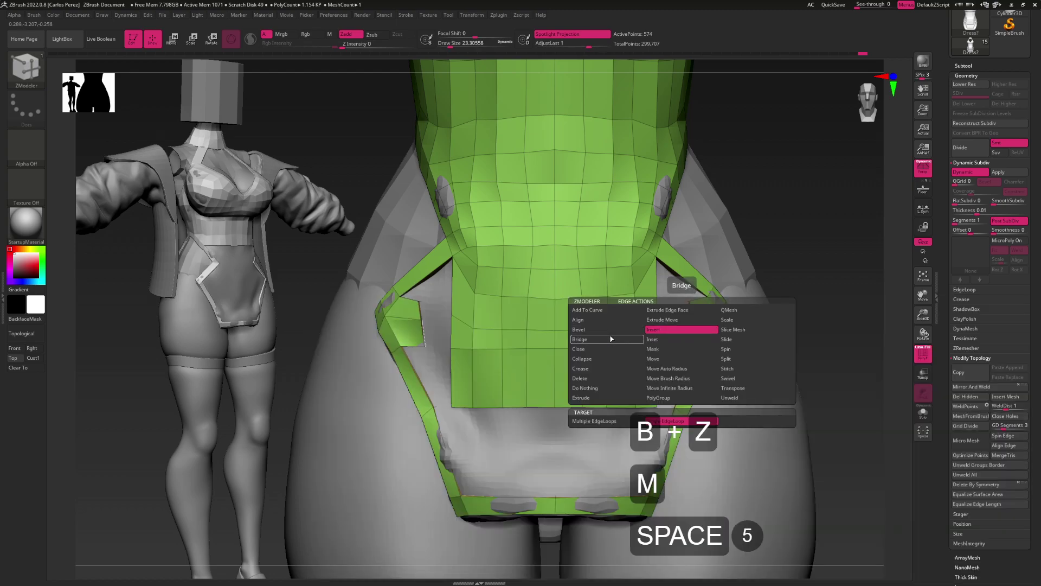
click(611, 339)
click(680, 330)
click(659, 331)
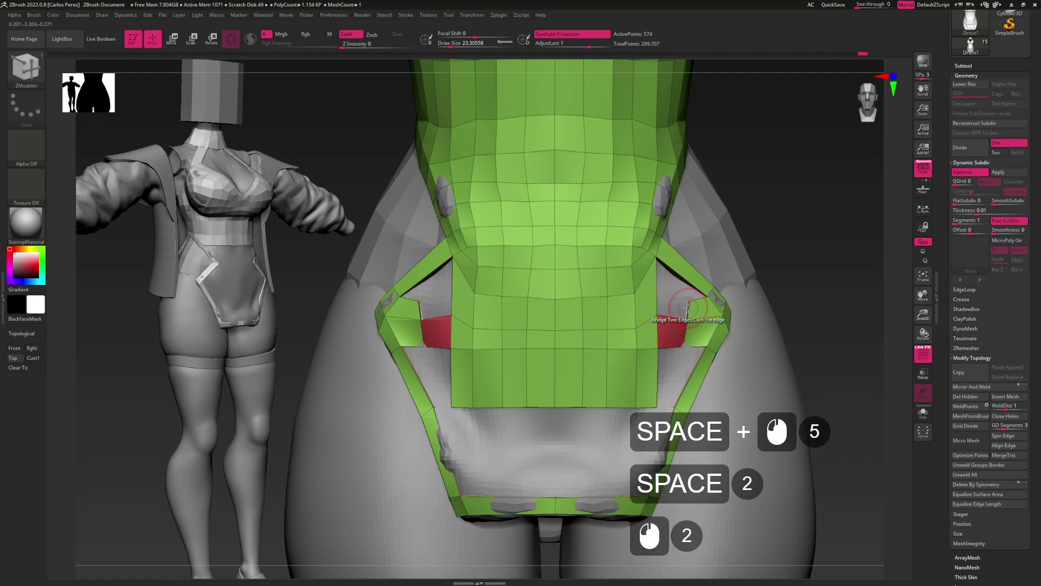
click(657, 305)
key(ctrl+z)
right_drag(657, 305, 663, 302)
Add another edge loop in the green panel and smooth the area around it
key(m)
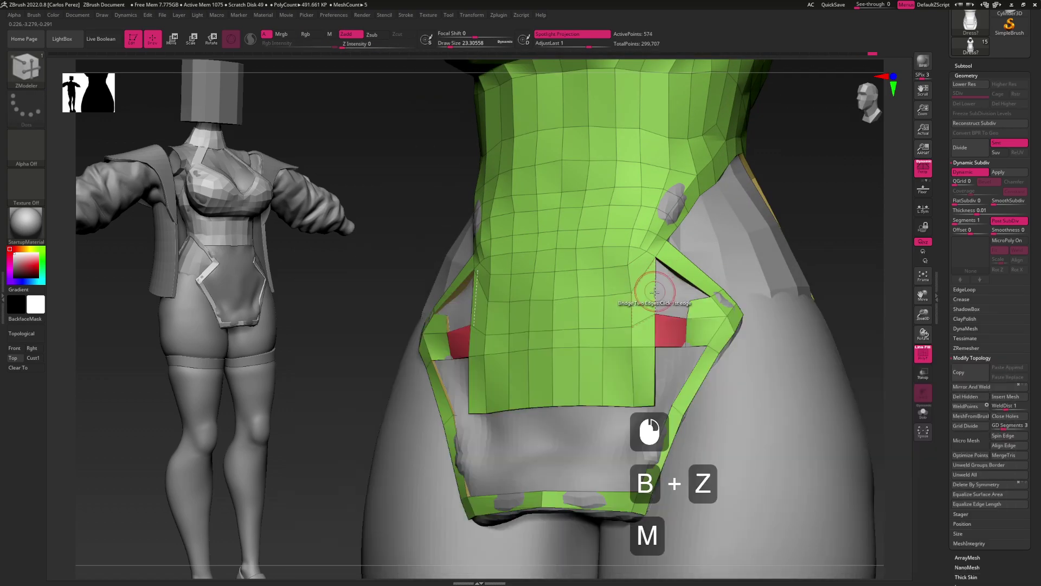
key(space)
click(643, 308)
click(657, 296)
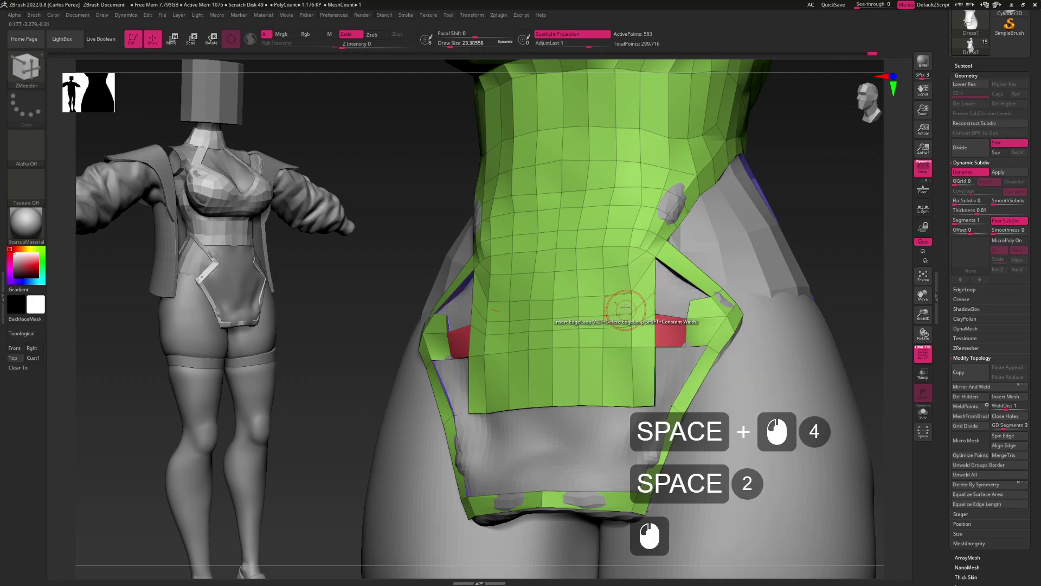
mouse_move(623, 282)
shift+mouse_down()
mouse_move(564, 295)
mouse_move(609, 298)
mouse_move(622, 255)
shift+mouse_up()
shift+click(600, 298)
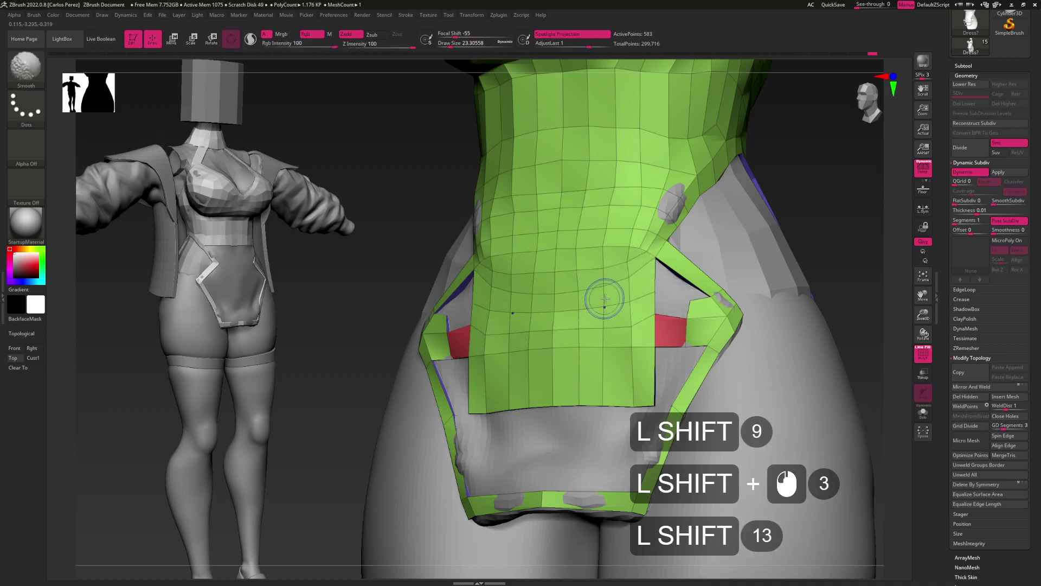
Bridge the panel and flap edges on the other side
key(b)
key(z)
key(m)
key(space)
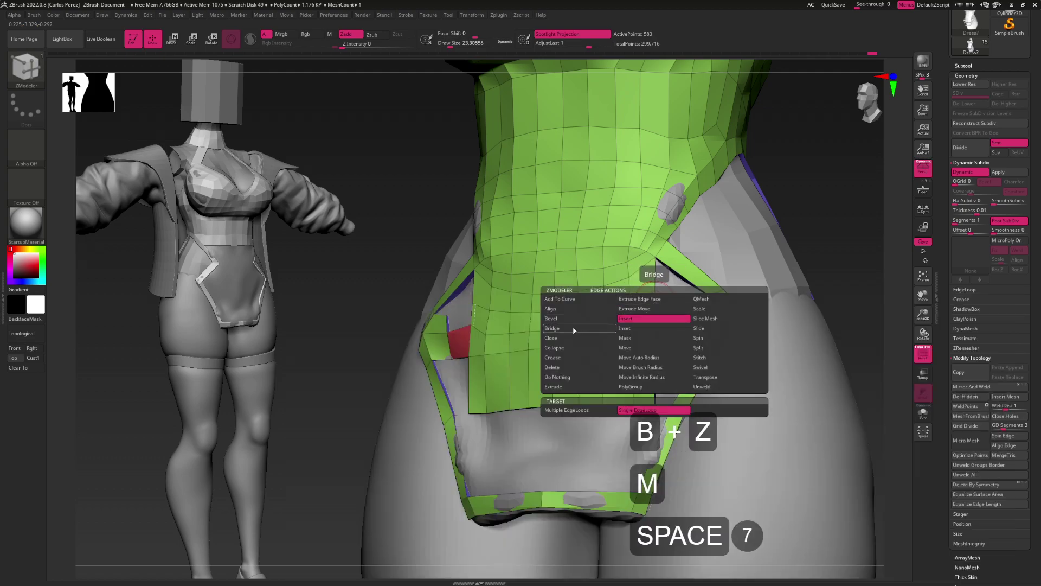
click(551, 328)
click(692, 313)
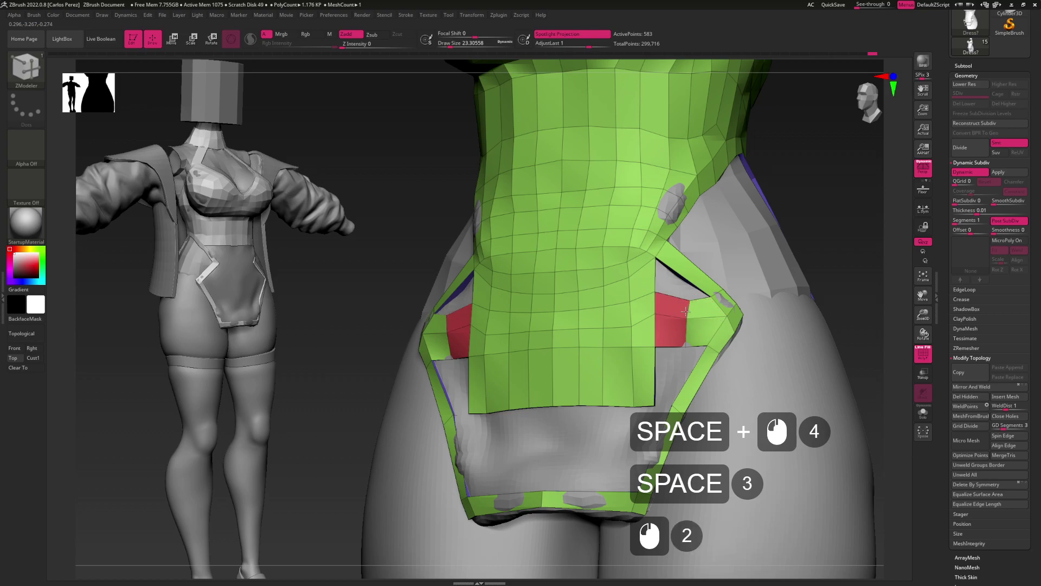
alt+drag(649, 267, 664, 320)
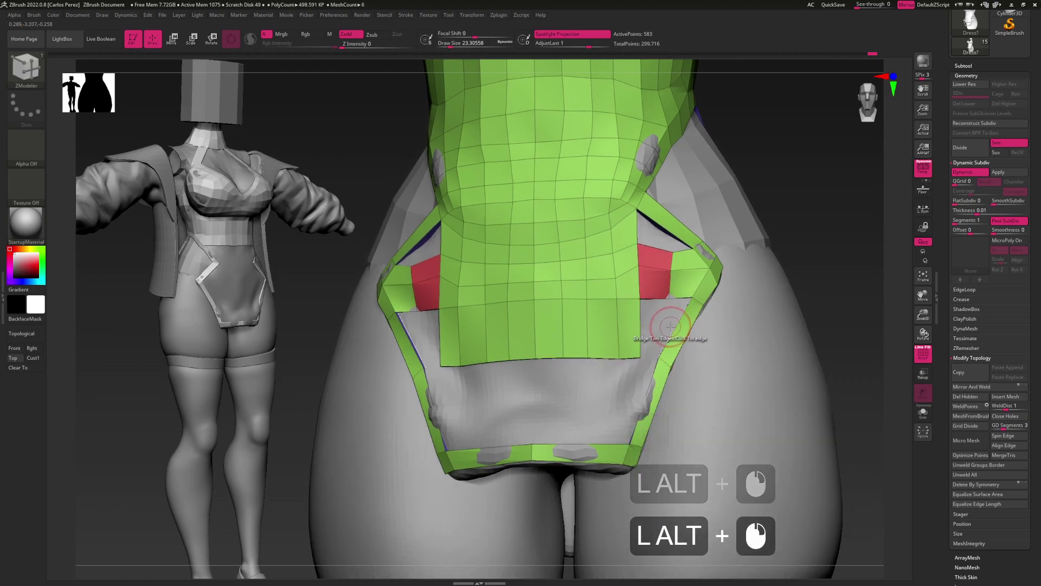
Insert an edge loop across the panel and extrude it out on both sides
key(space)
click(672, 333)
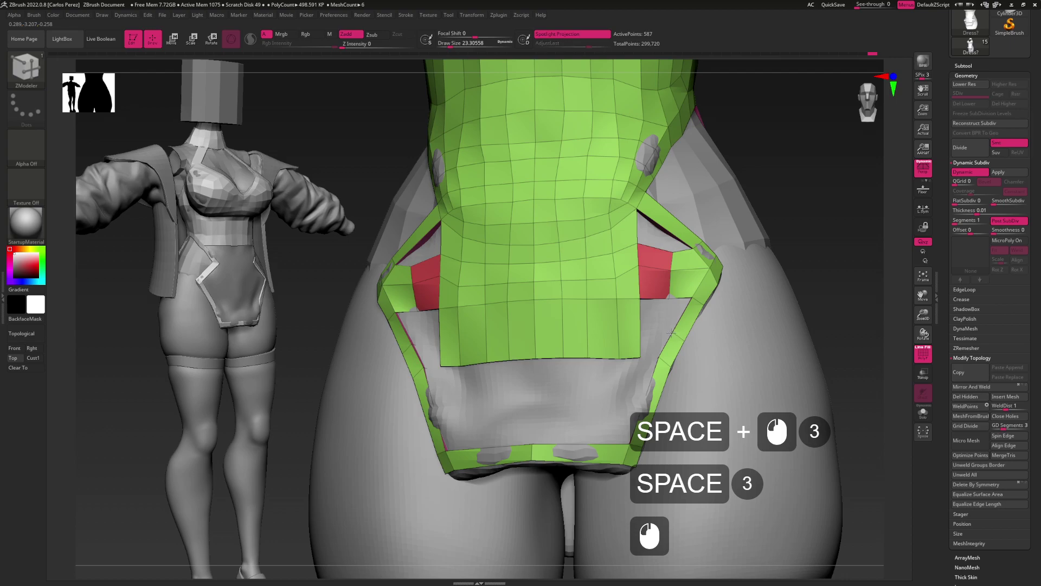
click(640, 331)
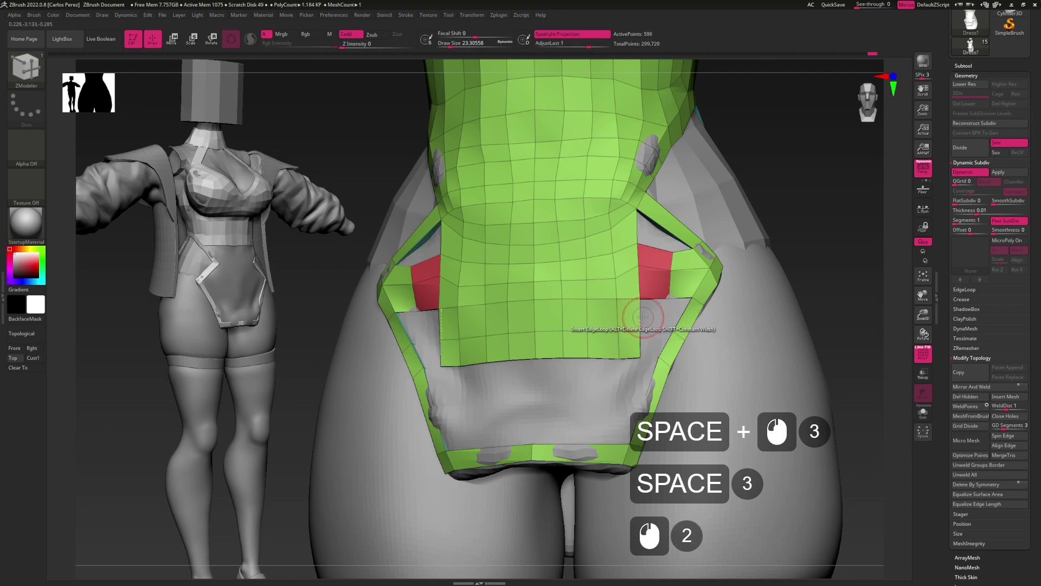
key(space)
click(640, 322)
mouse_move(640, 322)
mouse_down()
mouse_move(665, 316)
mouse_move(664, 302)
mouse_up()
key(space)
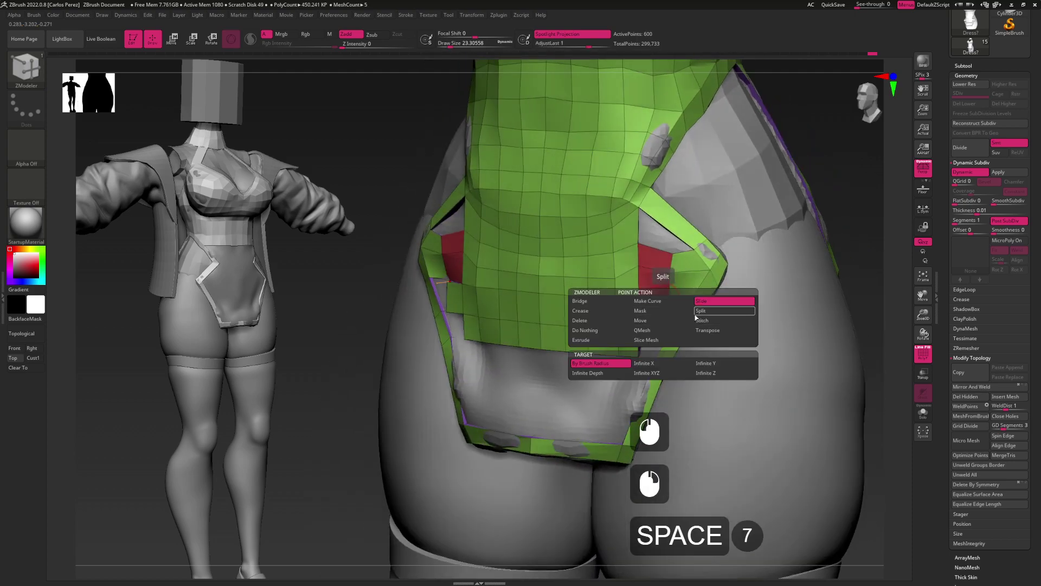
Stitch the band's two loose end points together with ZModeler's Stitch point action
click(696, 320)
click(667, 317)
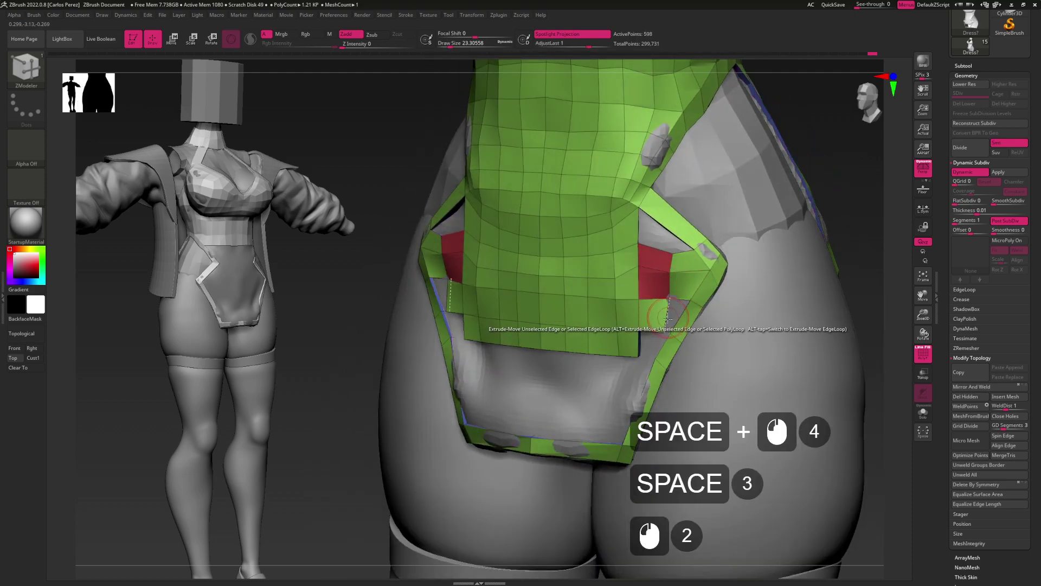
drag(667, 317, 678, 317)
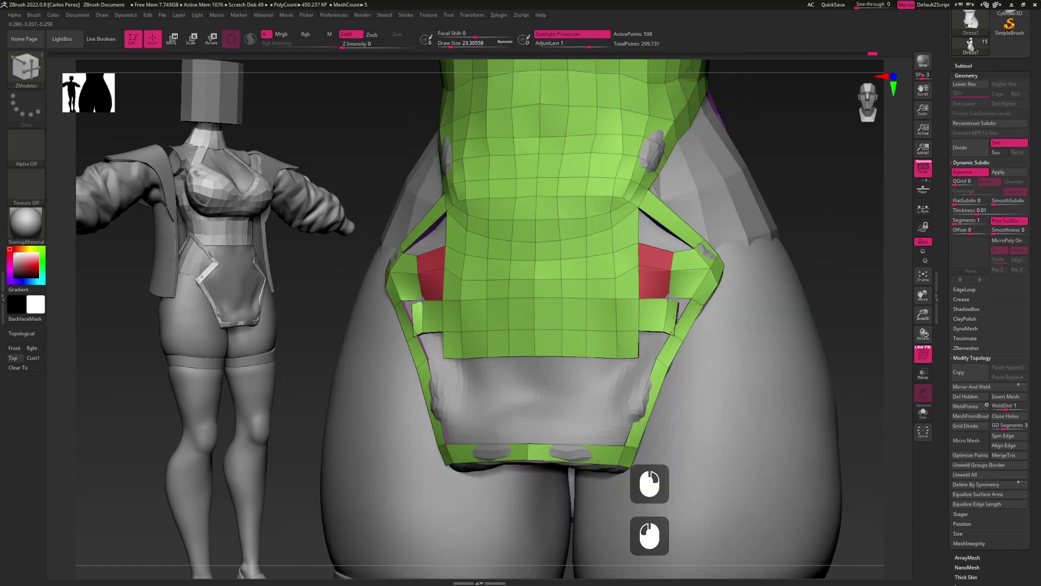
click(675, 316)
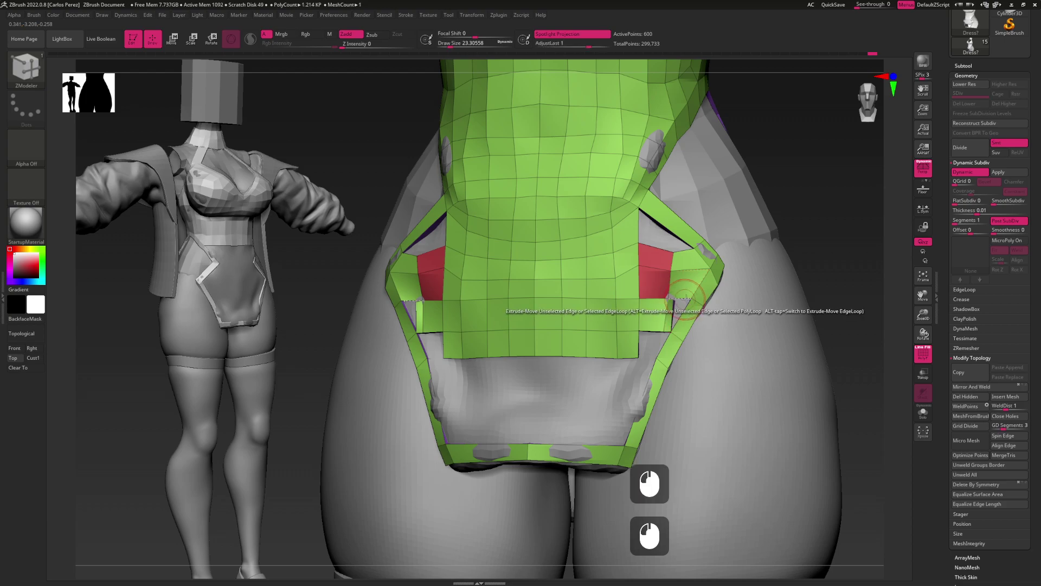
click(673, 328)
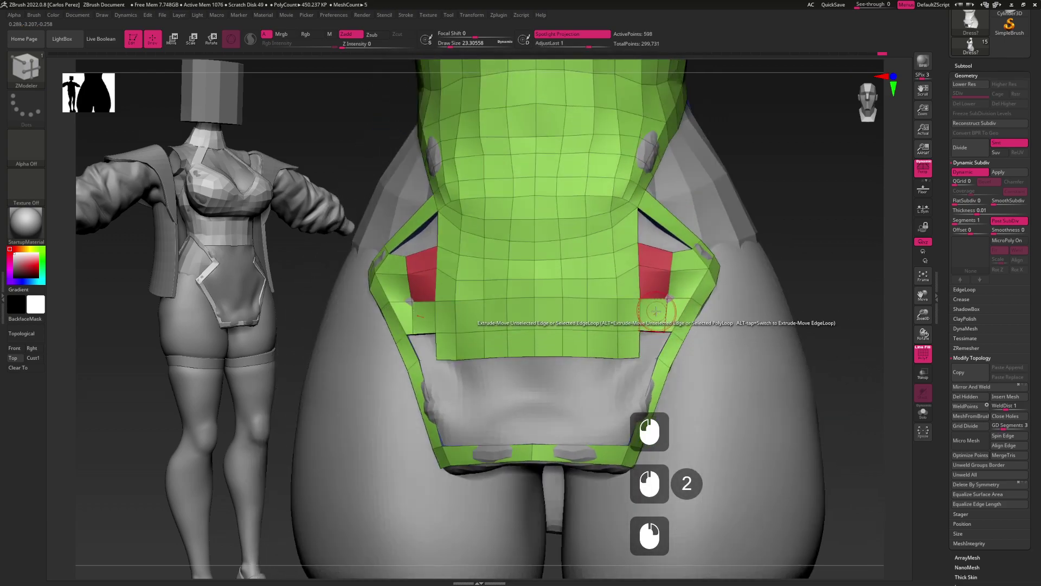
Smooth the band near the bridge and red patch with a brush size of about 26.9
key(b)
key(m)
key(v)
key(s)
drag(652, 307, 657, 307)
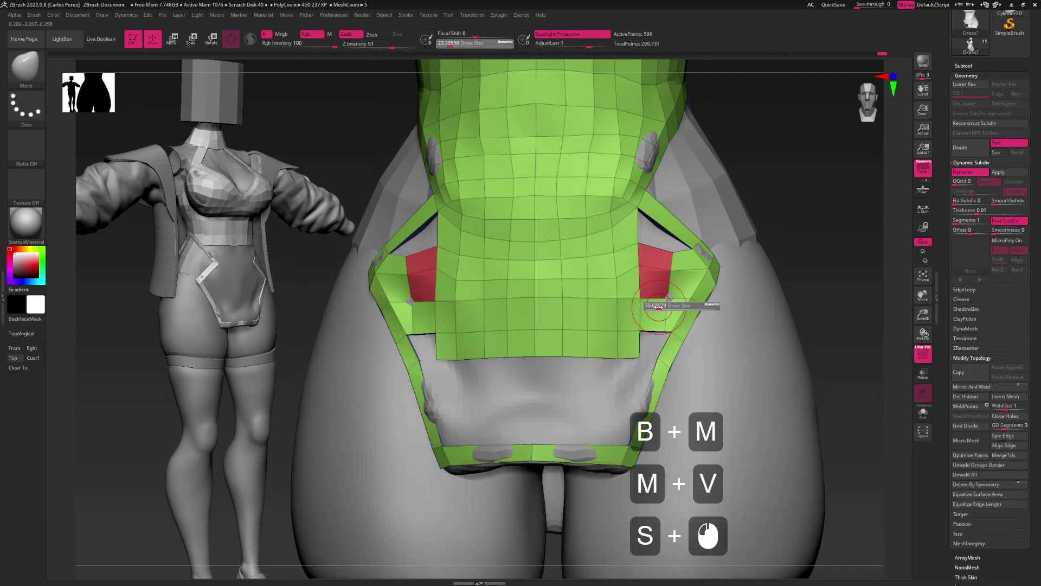
shift+click(657, 308)
shift+click(657, 309)
shift+click(657, 308)
shift+click(657, 309)
shift+click(662, 287)
shift+click(662, 287)
shift+click(662, 287)
shift+click(658, 284)
shift+click(659, 285)
shift+click(657, 288)
shift+click(658, 288)
shift+click(658, 288)
Regroup the visible top into one polygroup with Ctrl+W and smooth the band further
key(ctrl+w)
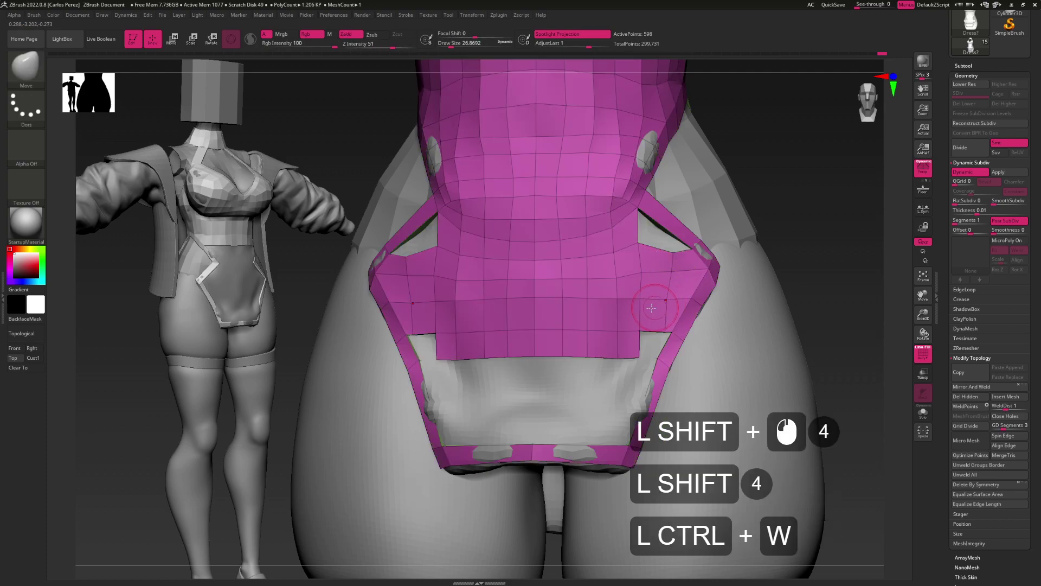
key(ctrl+w)
shift+click(633, 277)
shift+click(645, 304)
alt+click(652, 321)
mouse_move(652, 320)
mouse_down()
mouse_move(676, 299)
mouse_move(659, 303)
mouse_up()
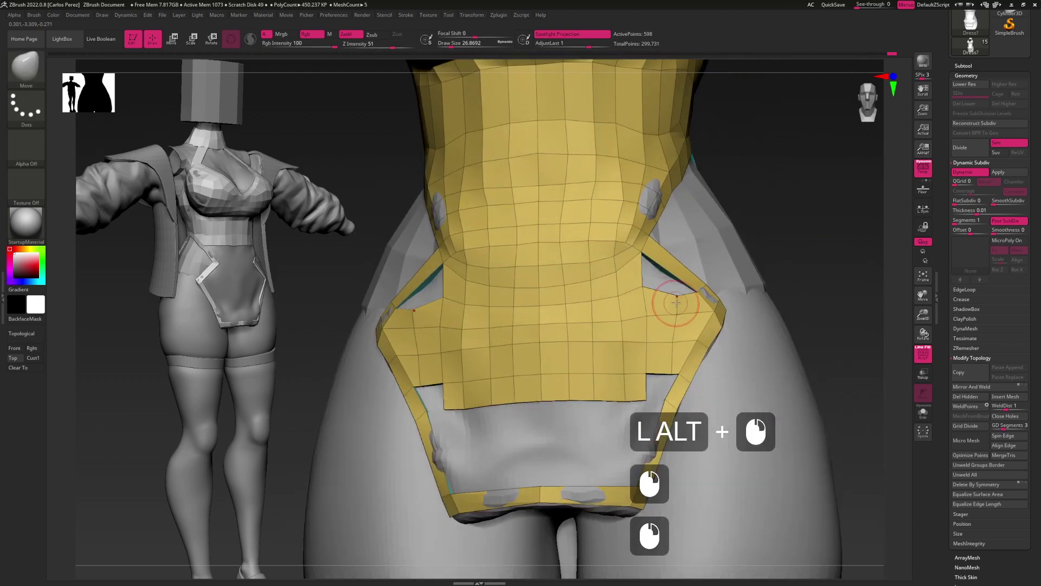
Insert ZModeler edge loops in the crop top and in its side strip
click(658, 302)
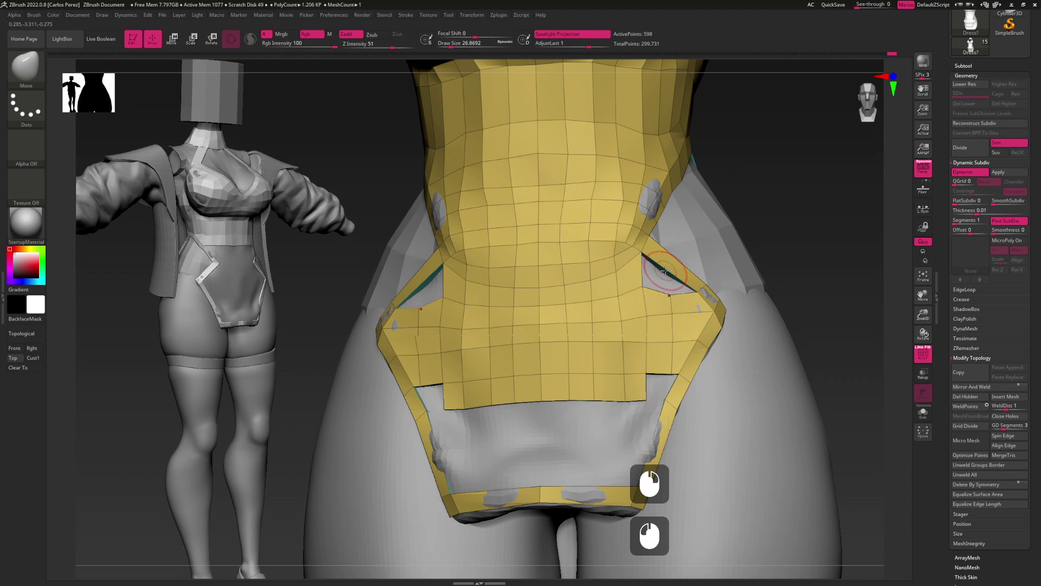
key(b)
key(z)
key(m)
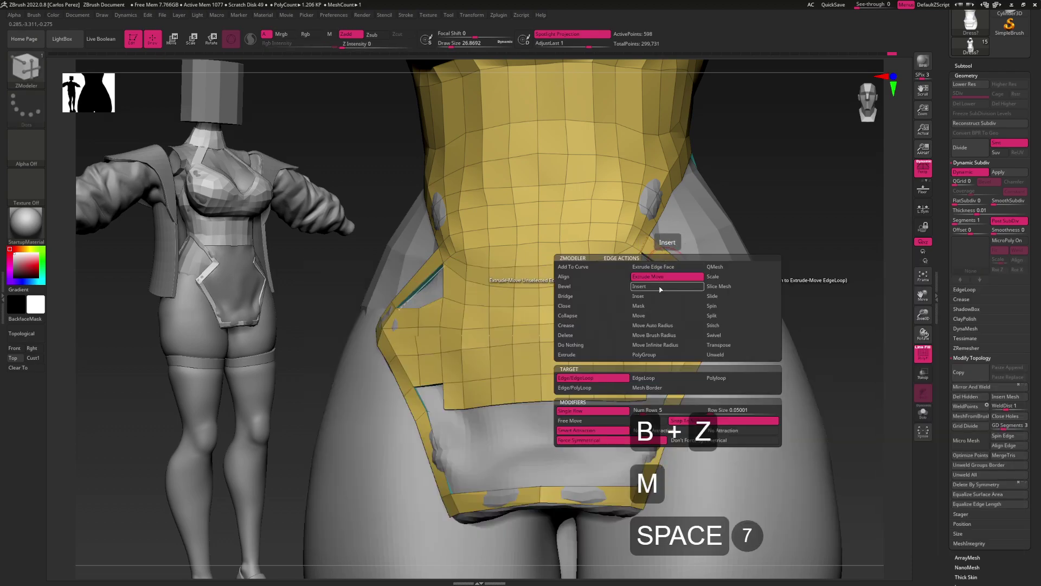
click(661, 287)
click(665, 273)
mouse_move(673, 286)
mouse_down()
mouse_move(634, 279)
mouse_move(673, 269)
mouse_up()
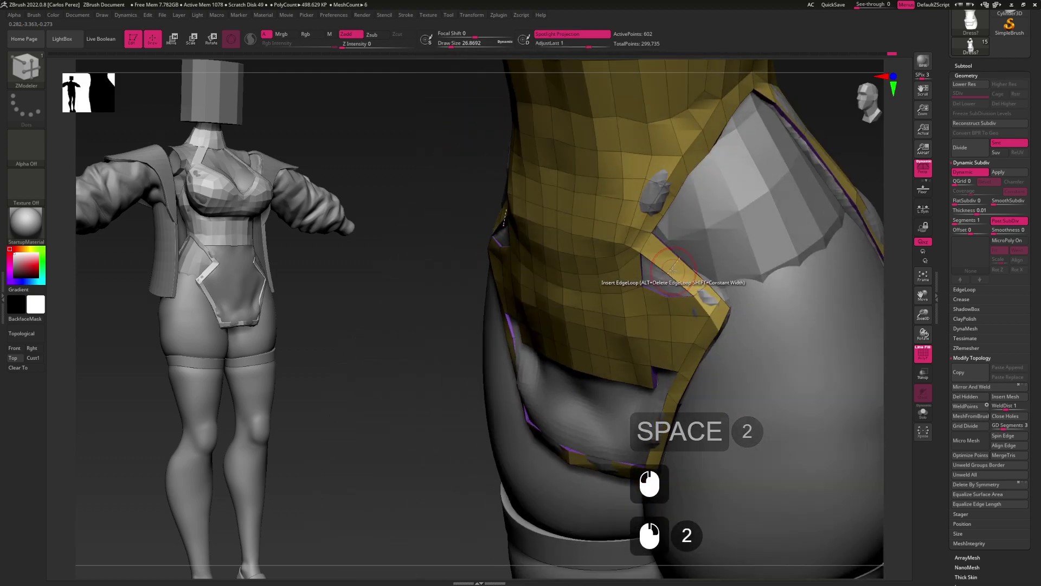
click(682, 276)
mouse_move(694, 313)
mouse_down()
mouse_move(688, 277)
mouse_move(666, 291)
mouse_up()
Bridge two edges to close the gap beside the front panel
key(b)
key(m)
key(v)
click(666, 292)
right_drag(668, 295, 668, 264)
key(b)
key(z)
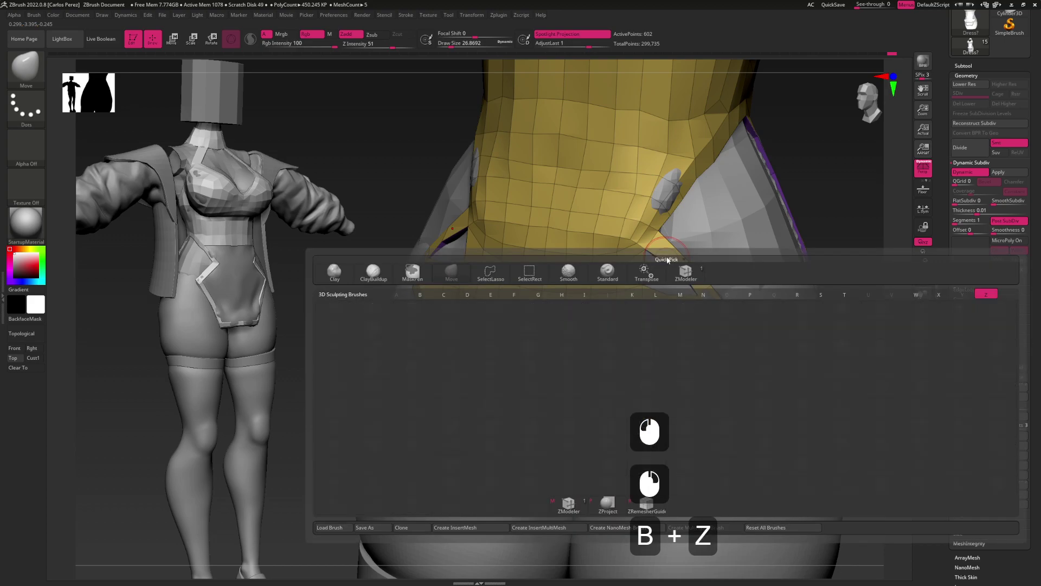
key(m)
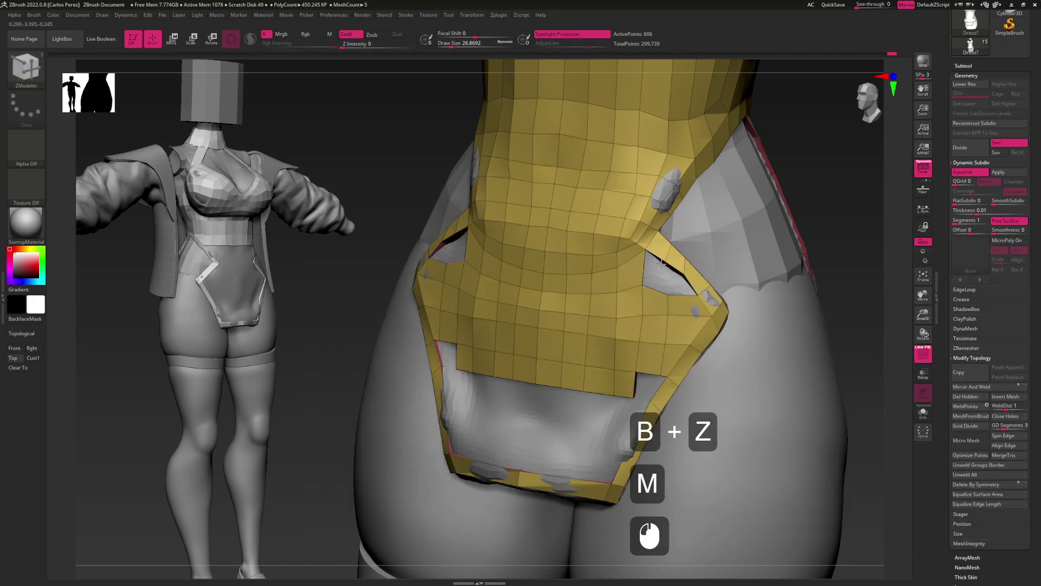
key(space)
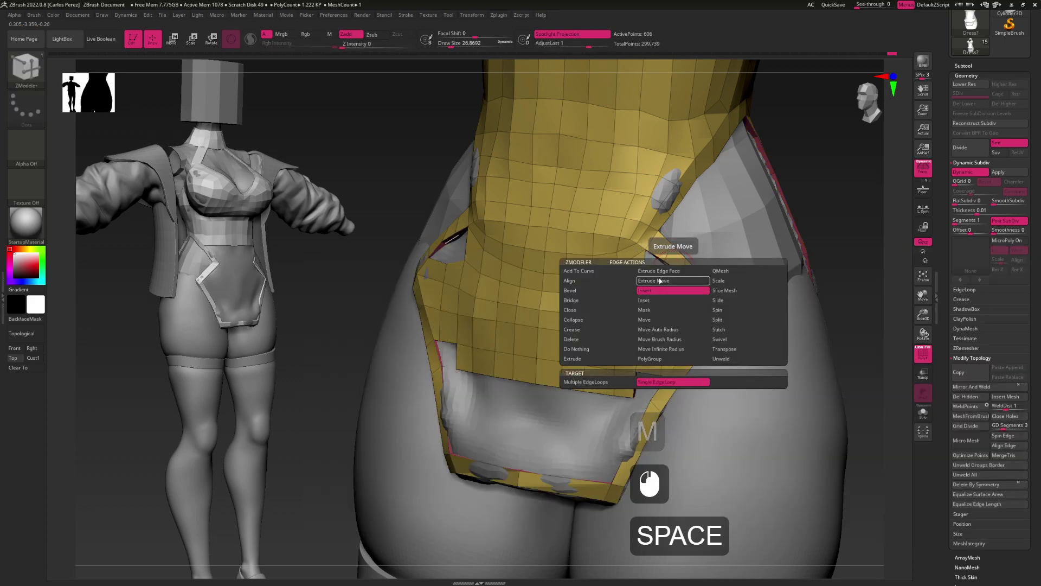
click(602, 288)
click(671, 290)
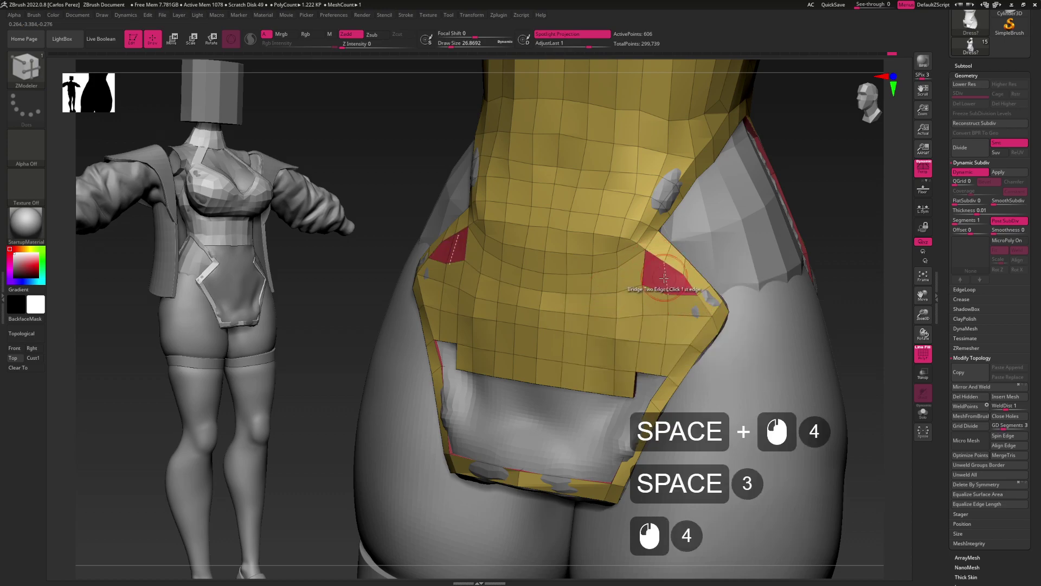
Merge the patch into one polygroup, then use a size-53.8 Move brush to cover the poking body
key(ctrl+w)
mouse_move(659, 314)
shift+mouse_down()
mouse_move(623, 325)
mouse_move(539, 320)
mouse_move(660, 333)
shift+mouse_up()
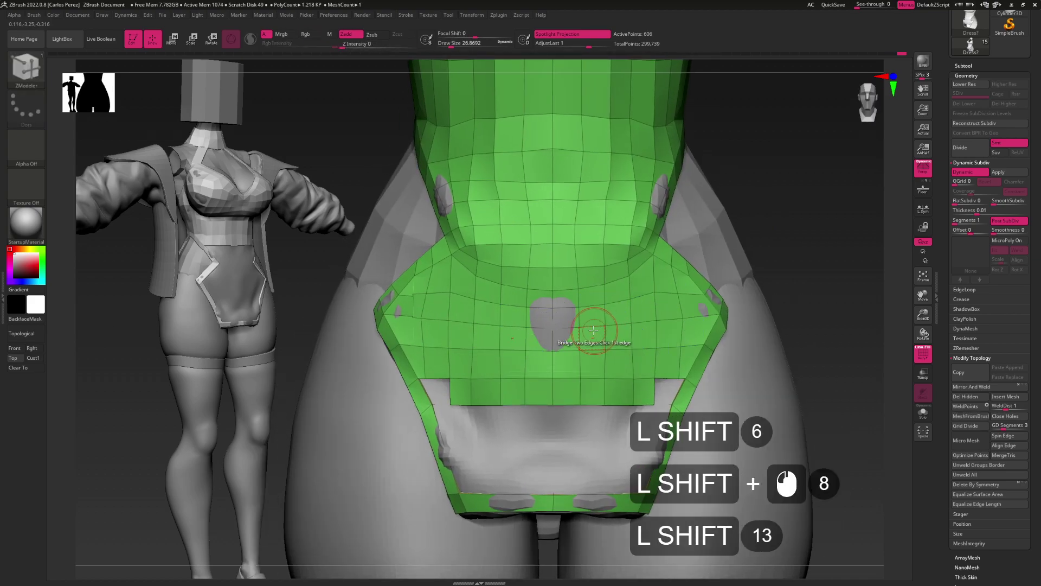
key(b)
key(m)
key(v)
key(s)
drag(589, 314, 624, 315)
mouse_move(558, 320)
alt+mouse_down()
mouse_move(604, 342)
mouse_move(575, 326)
mouse_move(592, 304)
alt+mouse_up()
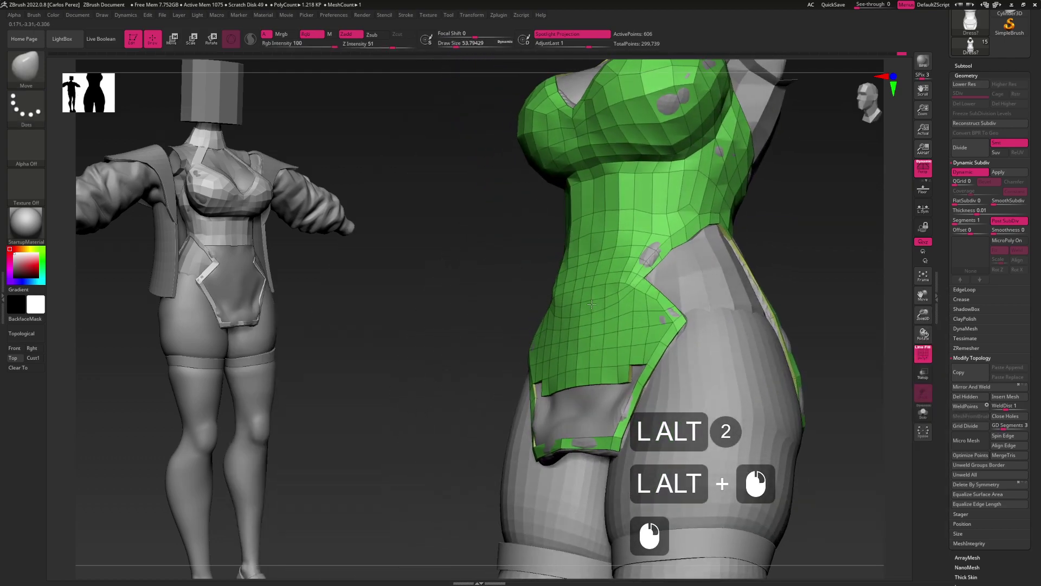
Save the crop top tool from the Tool palette and return to the front view
click(895, 262)
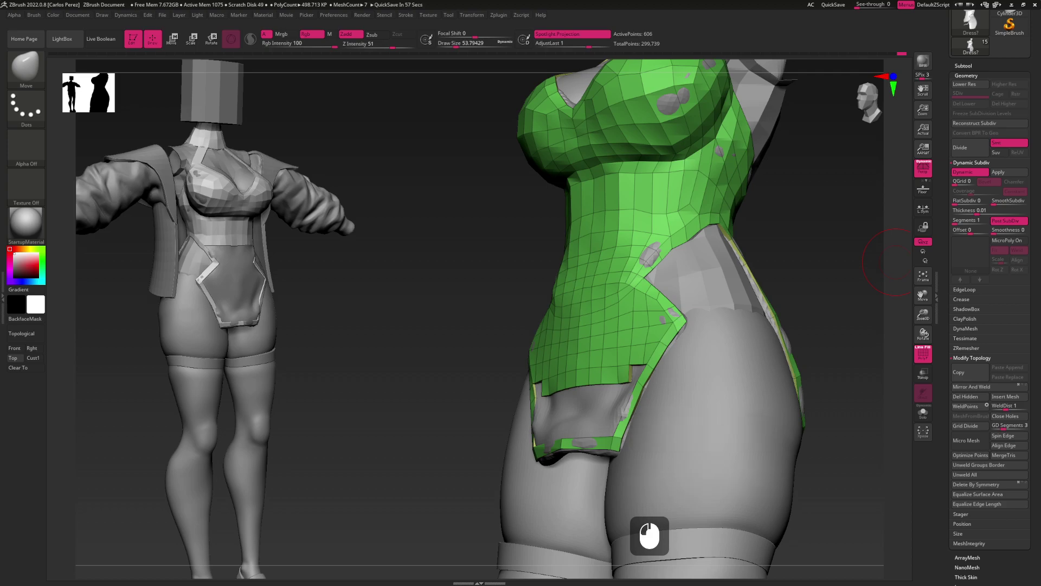
scroll(992, 81, up, 3)
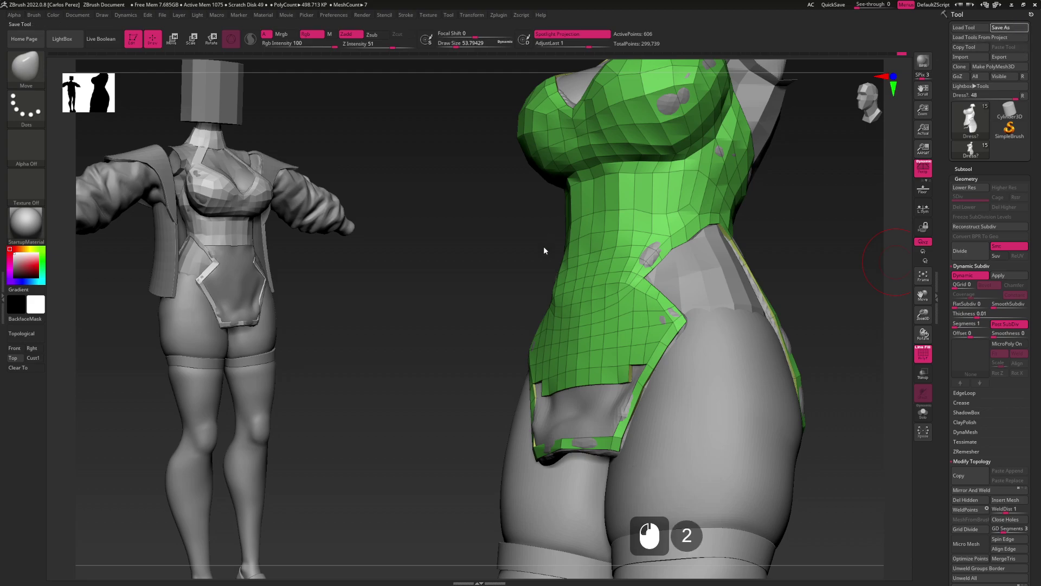
click(638, 327)
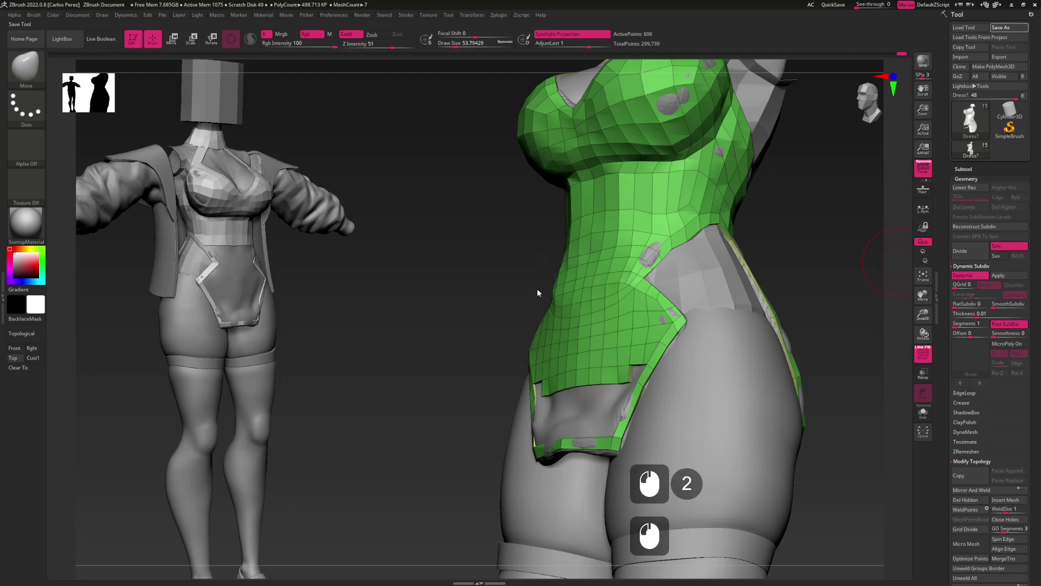
click(804, 327)
shift+drag(804, 328, 629, 353)
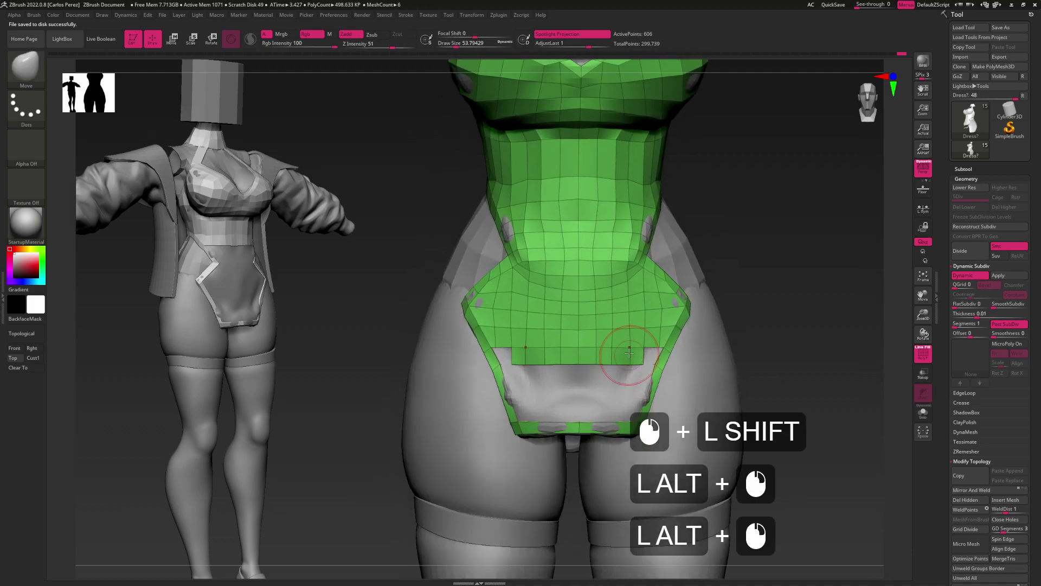
Type two comments, starting 'sometimes I want just zremesher all of this'
click(859, 298)
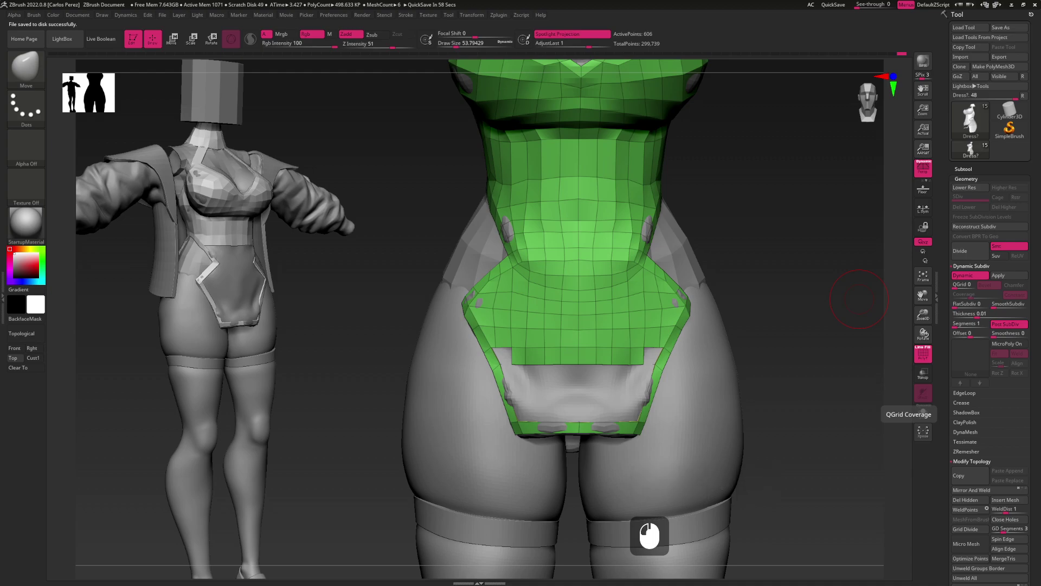
text(sometimes I want just zreme)
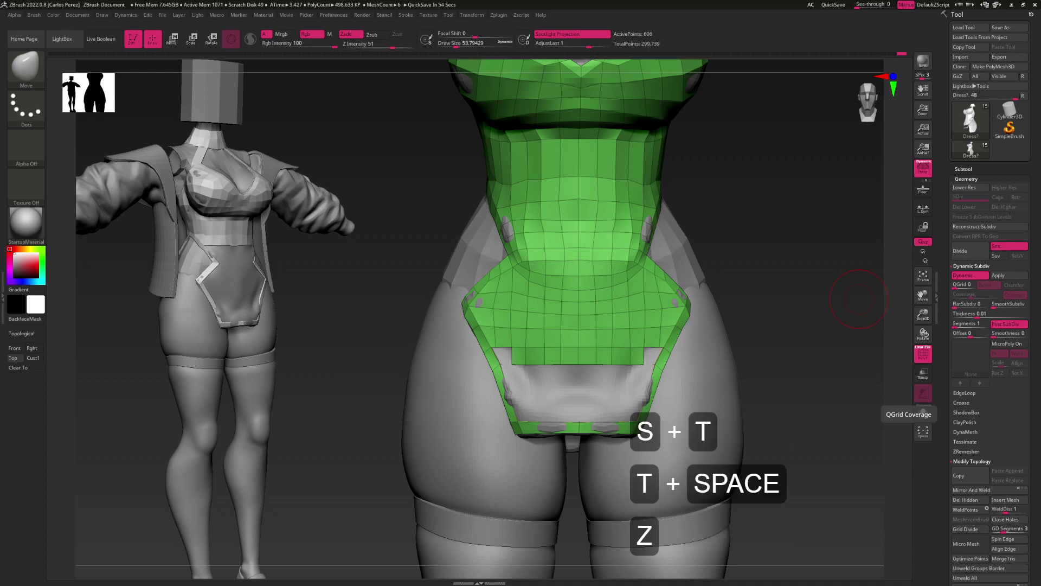
text(sher all of this)
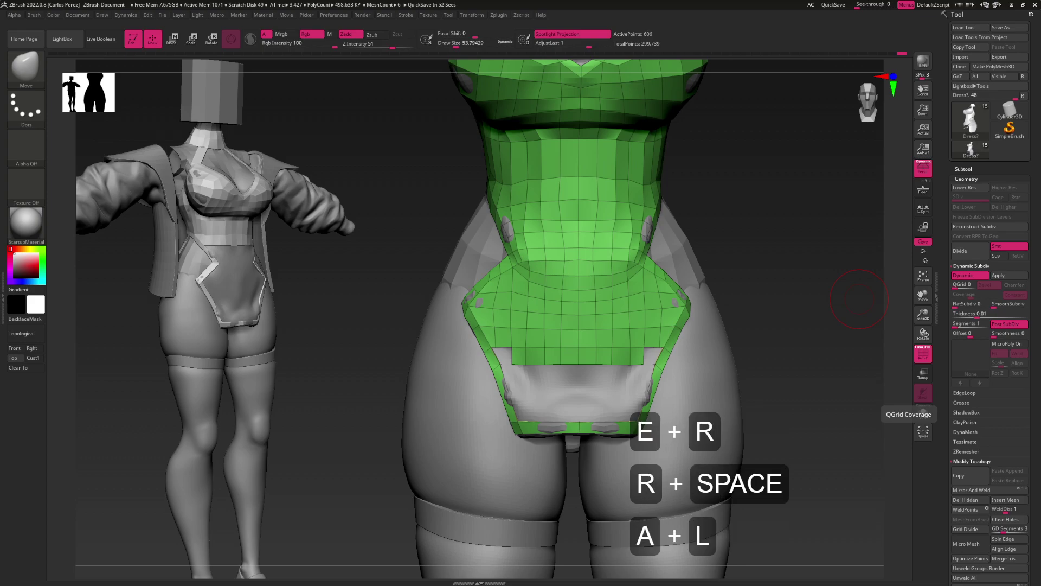
key(Return)
text(But i)
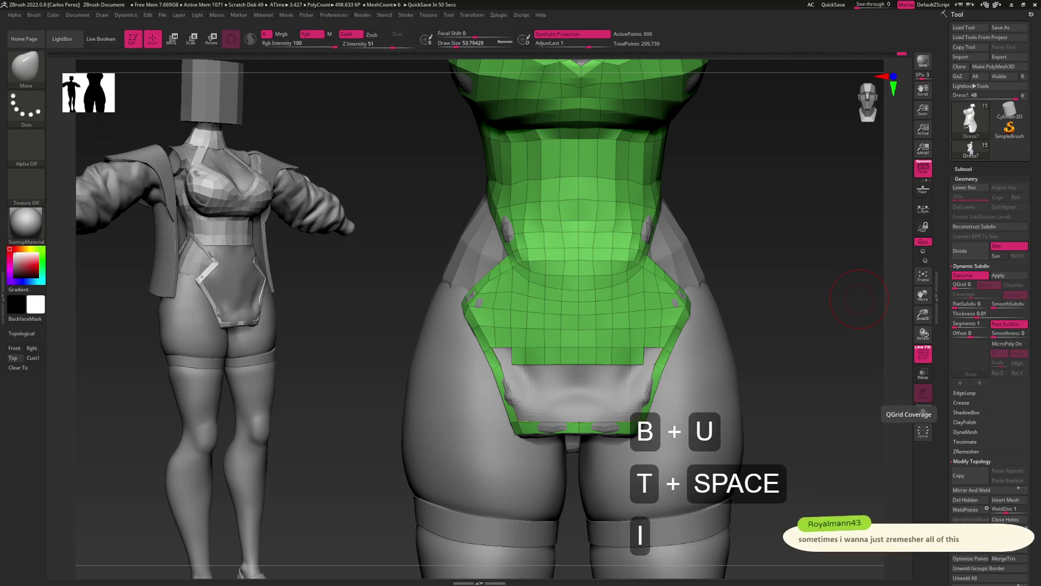
text(so dog when you wanna)
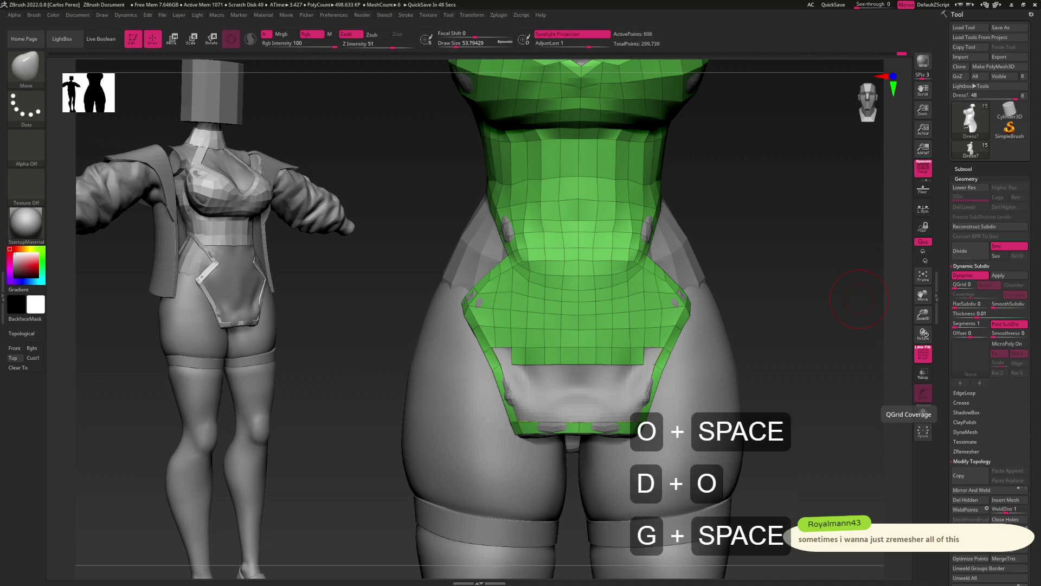
text(kea amme )
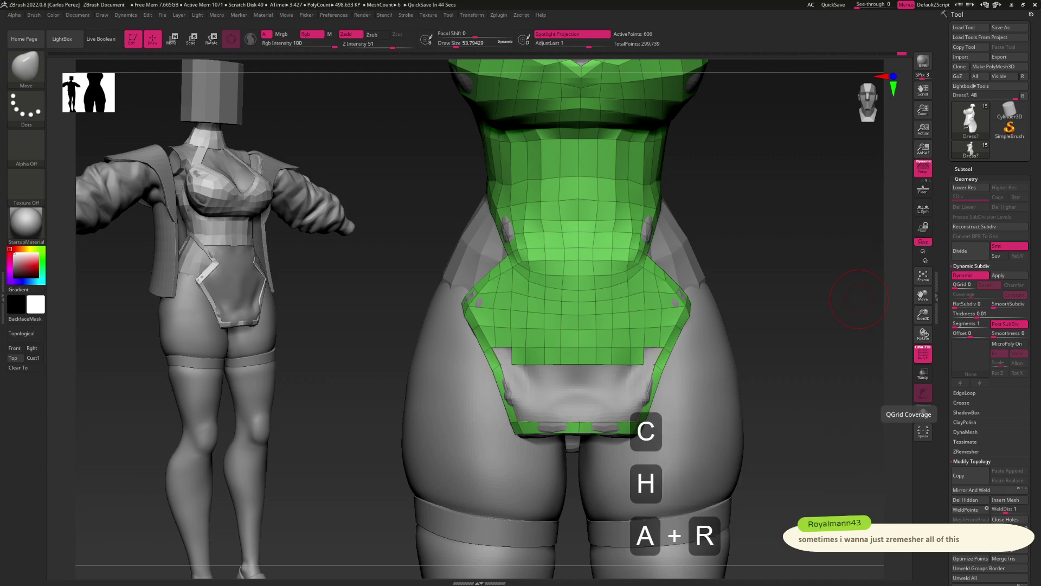
text(er lmao)
Set the ZModeler draw size to about 15.5 and slide points along the lower edge
key(Return)
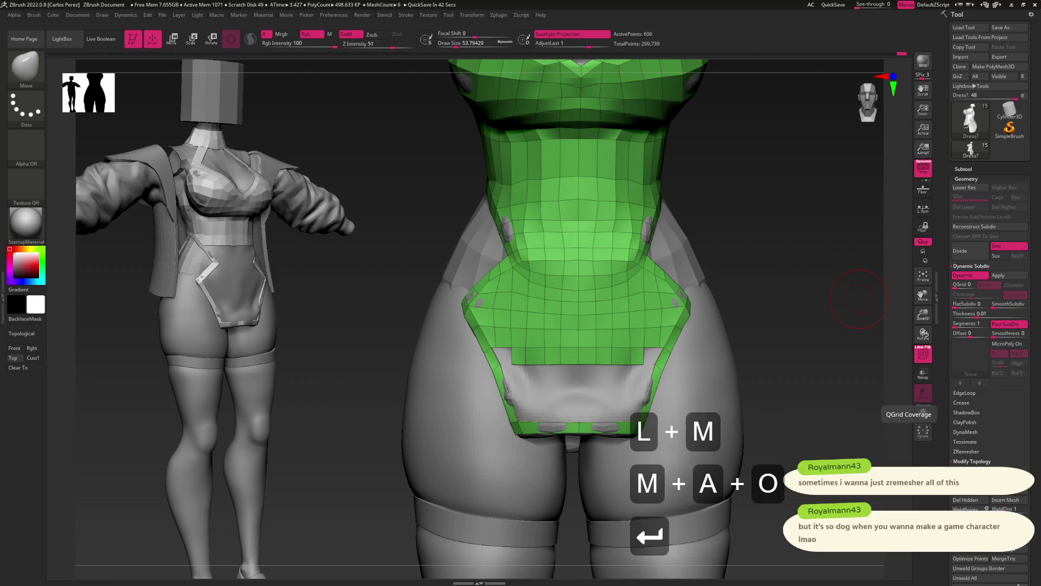
alt+drag(858, 299, 649, 296)
right_drag(663, 298, 662, 271)
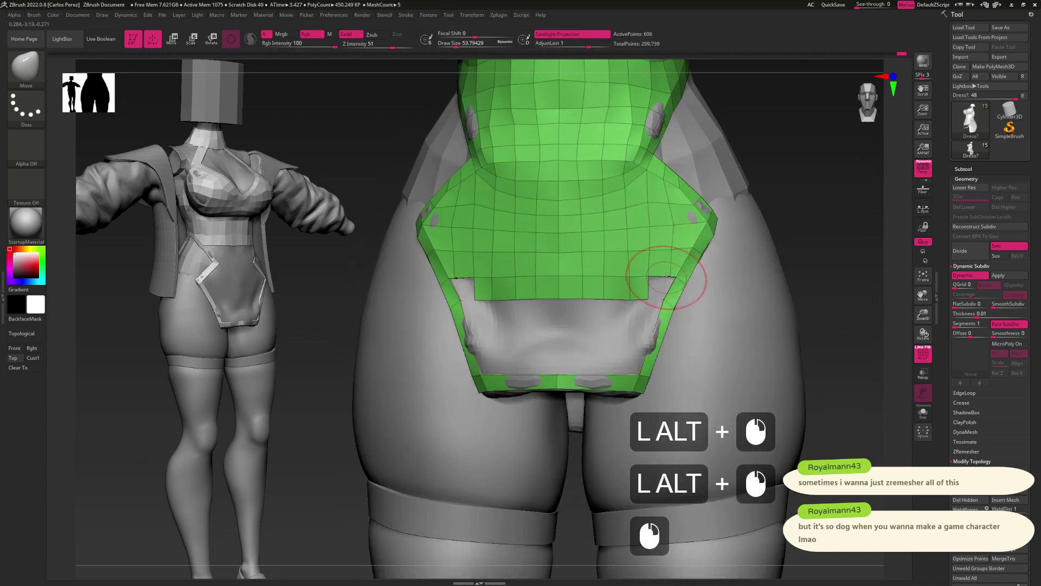
key(b)
key(z)
key(m)
alt+drag(662, 298, 649, 252)
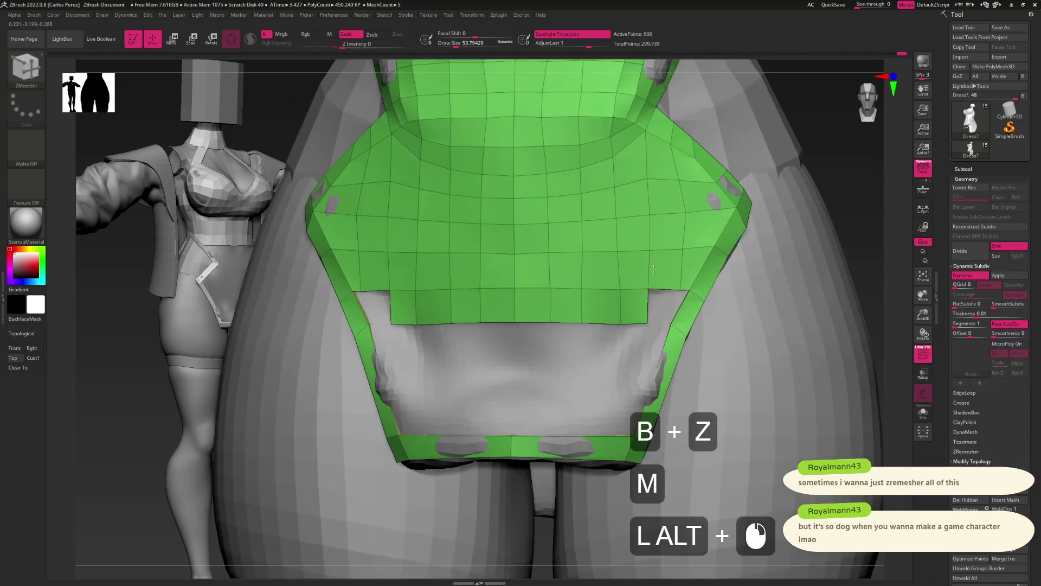
key(space)
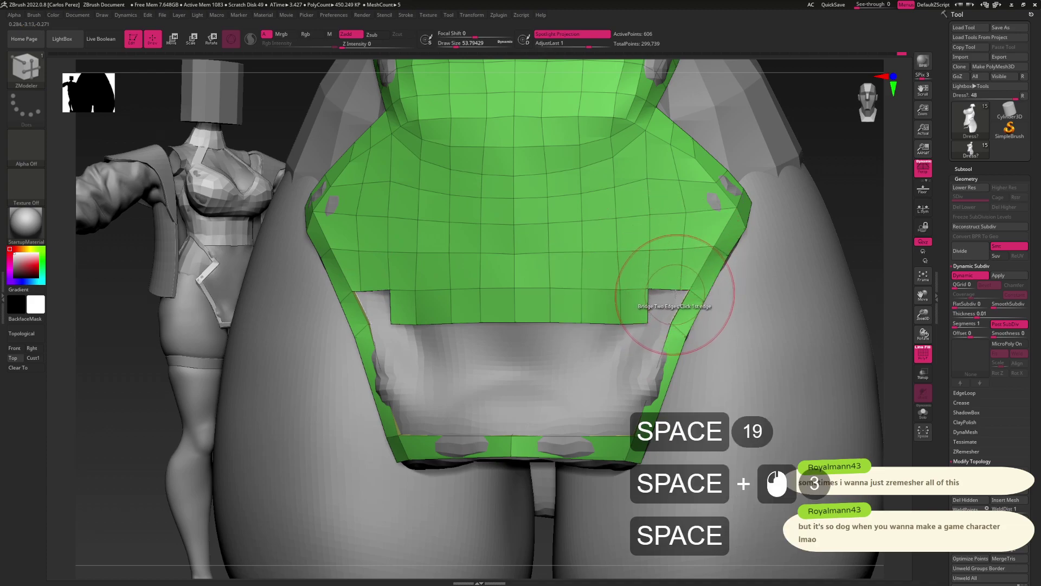
key(s)
drag(670, 287, 673, 286)
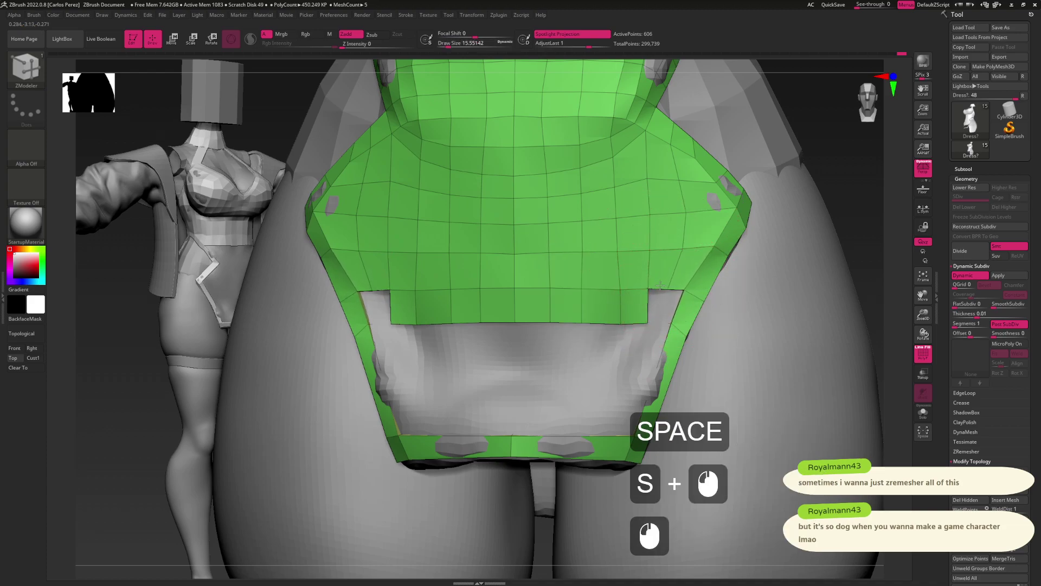
click(685, 292)
click(696, 283)
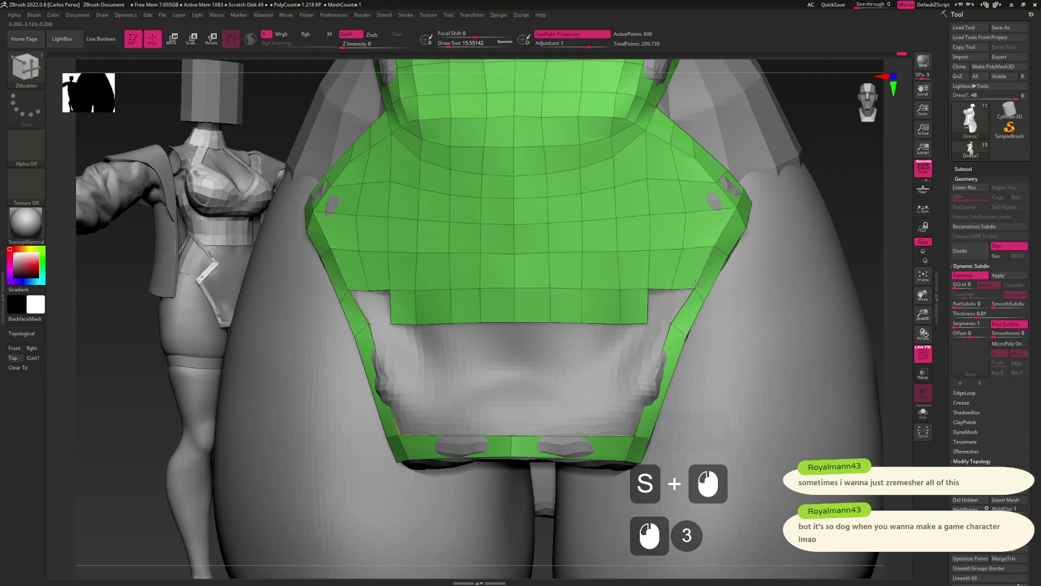
click(680, 255)
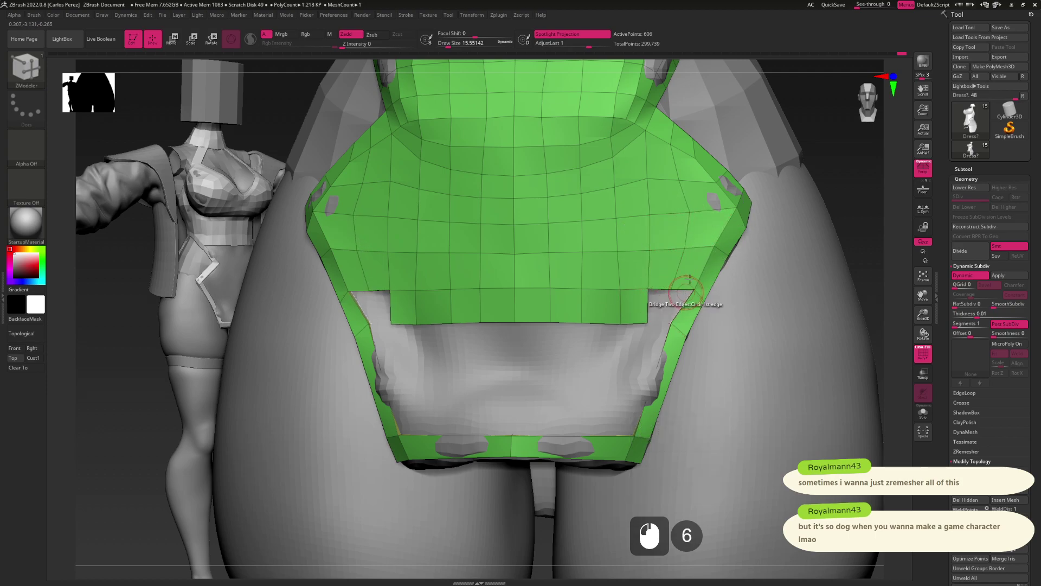
Extrude a small flap from the crop top's lower edge on its right side
alt+drag(645, 318, 675, 310)
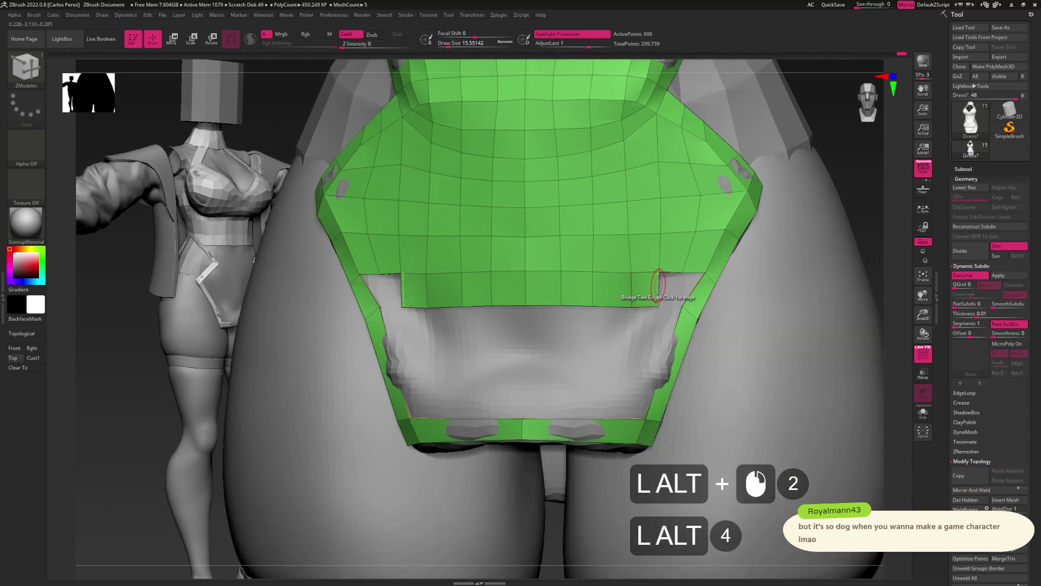
drag(659, 296, 669, 287)
key(space)
space+click(657, 294)
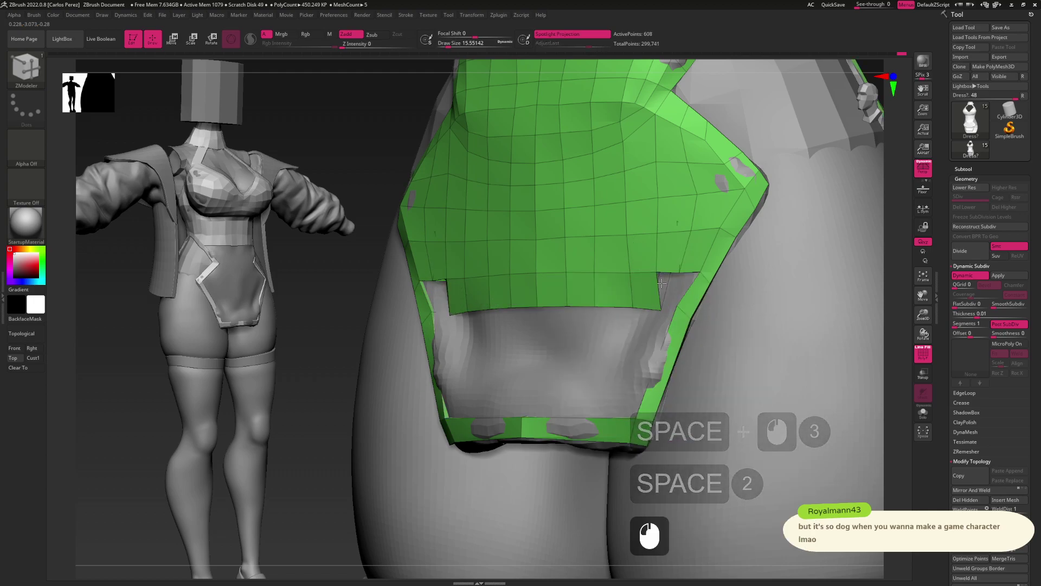
Undo the extruded flap and slide points to even out the crop top's lower edge
key(ctrl+z)
drag(681, 288, 672, 290)
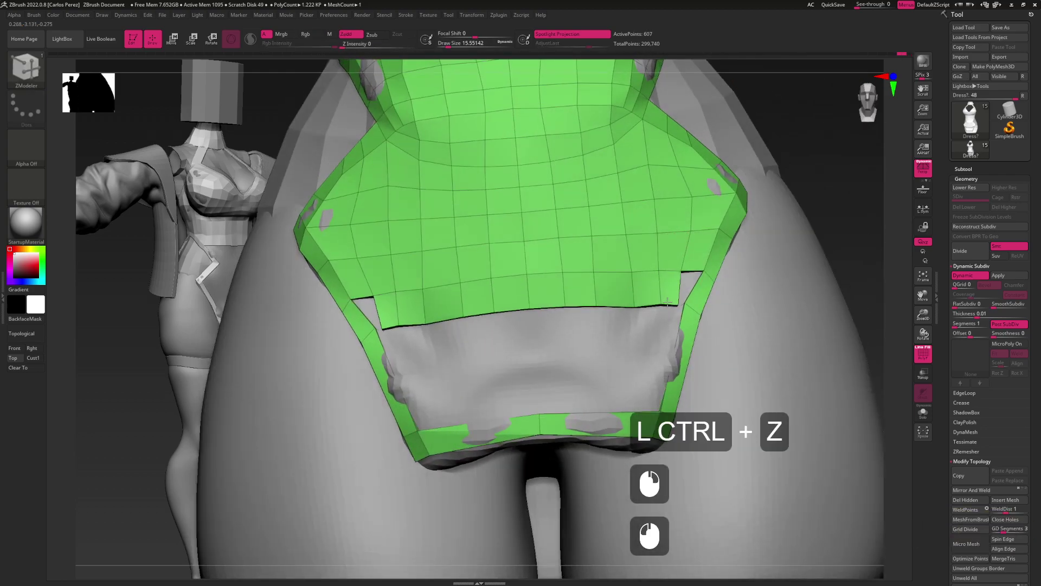
drag(675, 297, 675, 310)
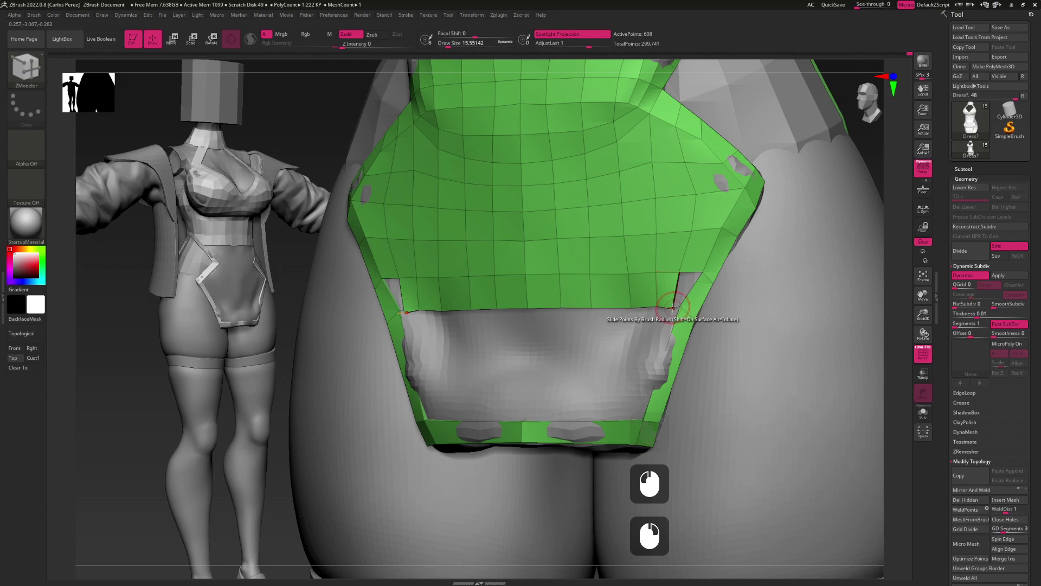
mouse_move(673, 301)
mouse_down()
mouse_move(700, 271)
mouse_move(672, 308)
mouse_up()
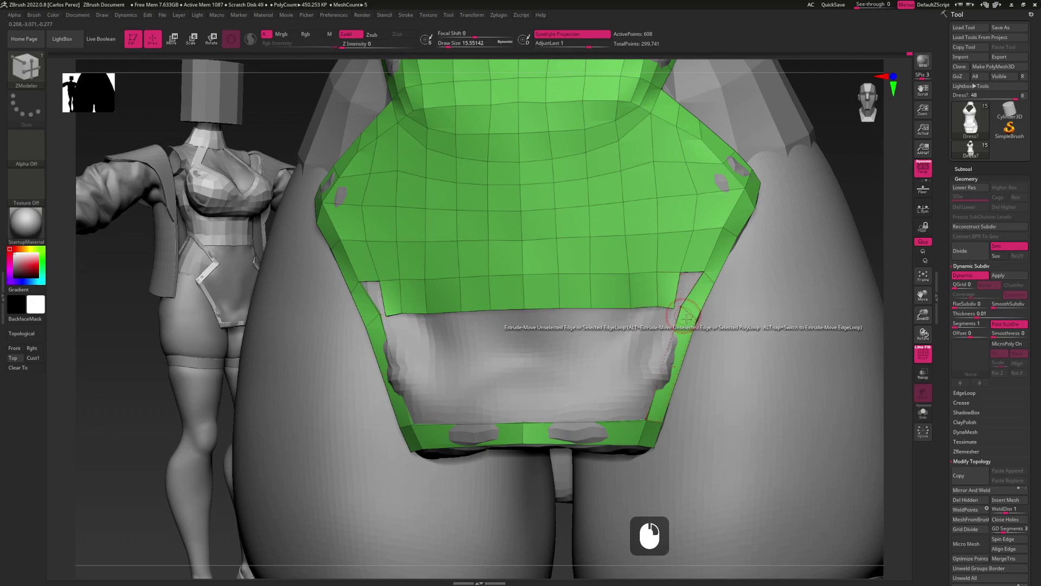
key(space)
click(683, 303)
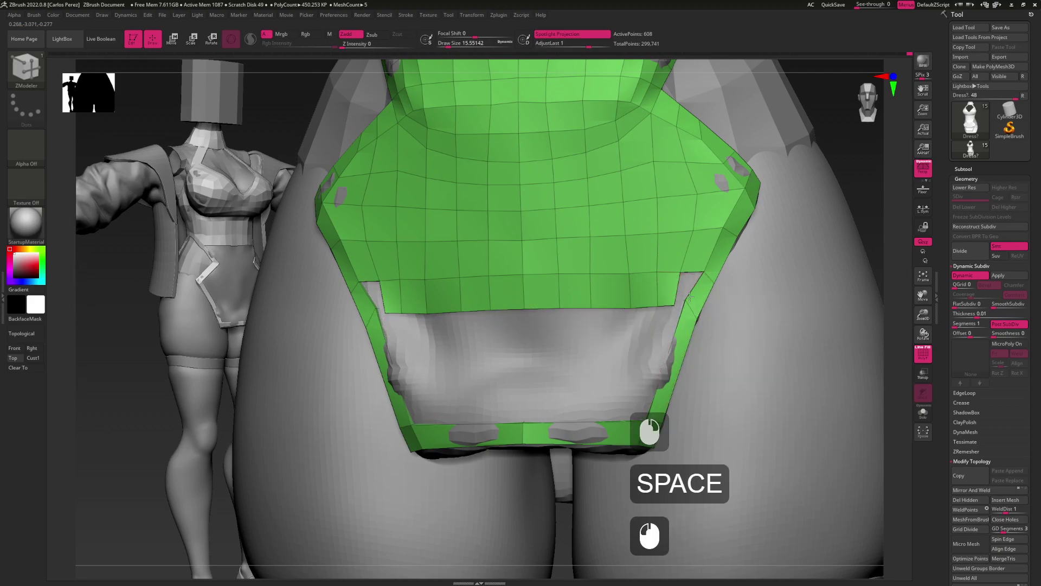
click(687, 304)
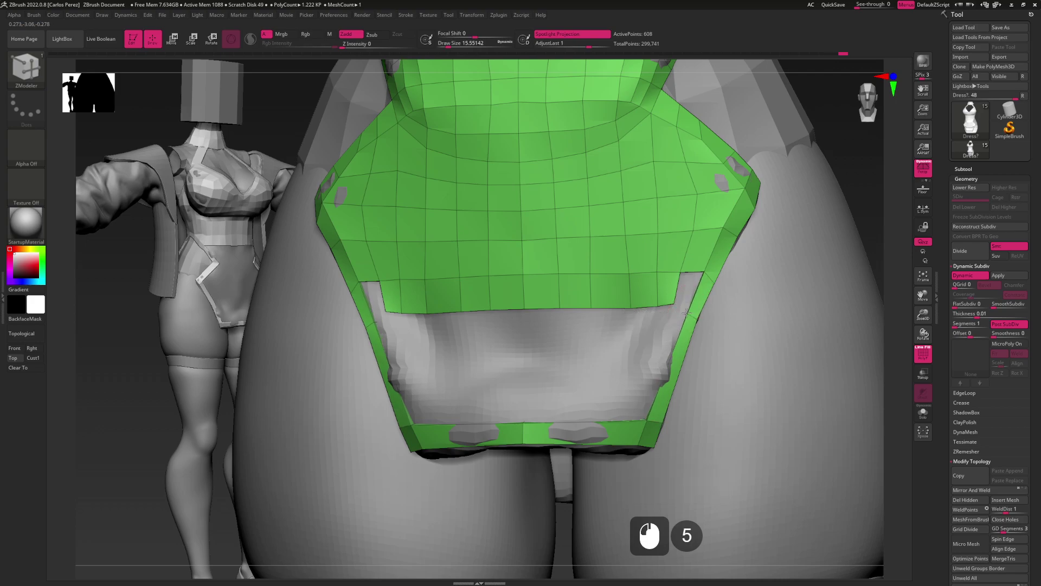
click(668, 320)
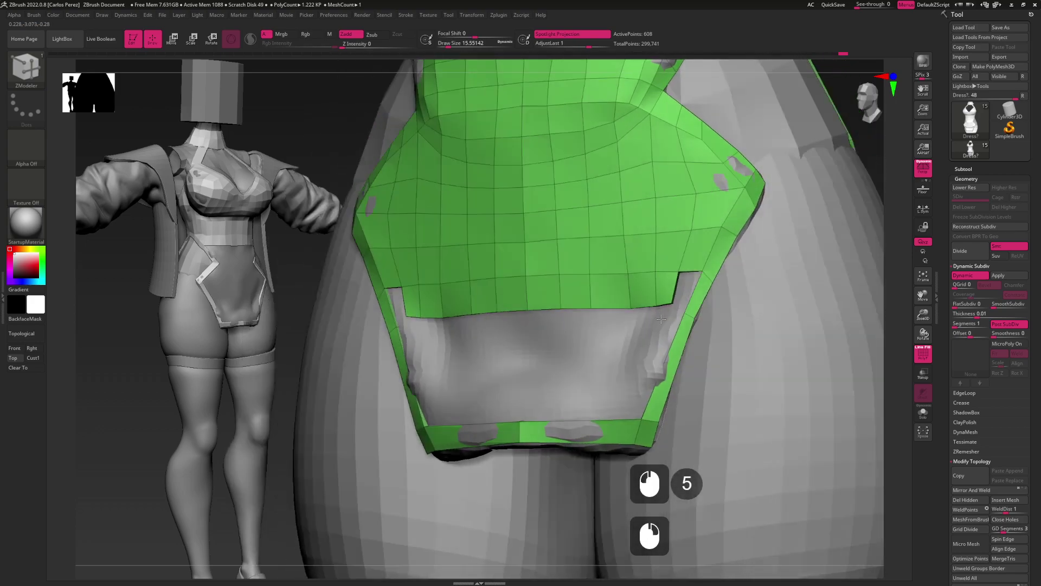
click(664, 306)
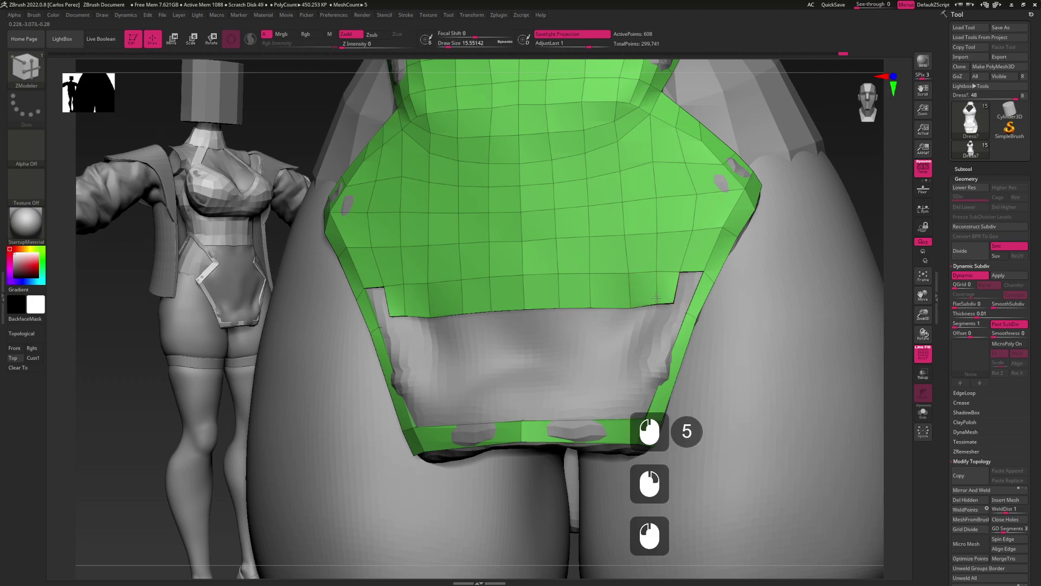
click(628, 294)
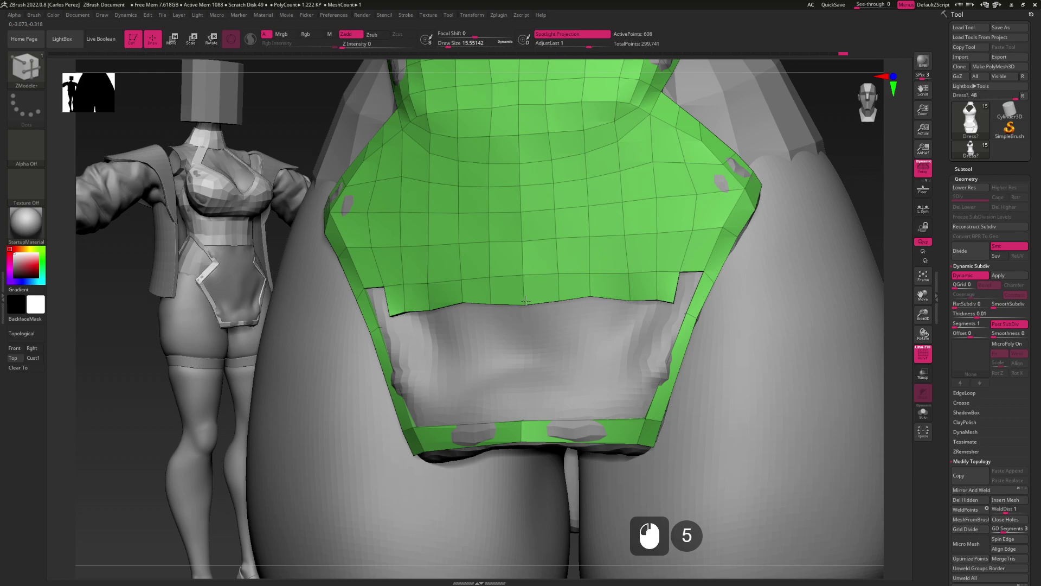
Pick Bridge Two Edges to join the lower corners to the band
right_drag(596, 297, 593, 306)
key(space)
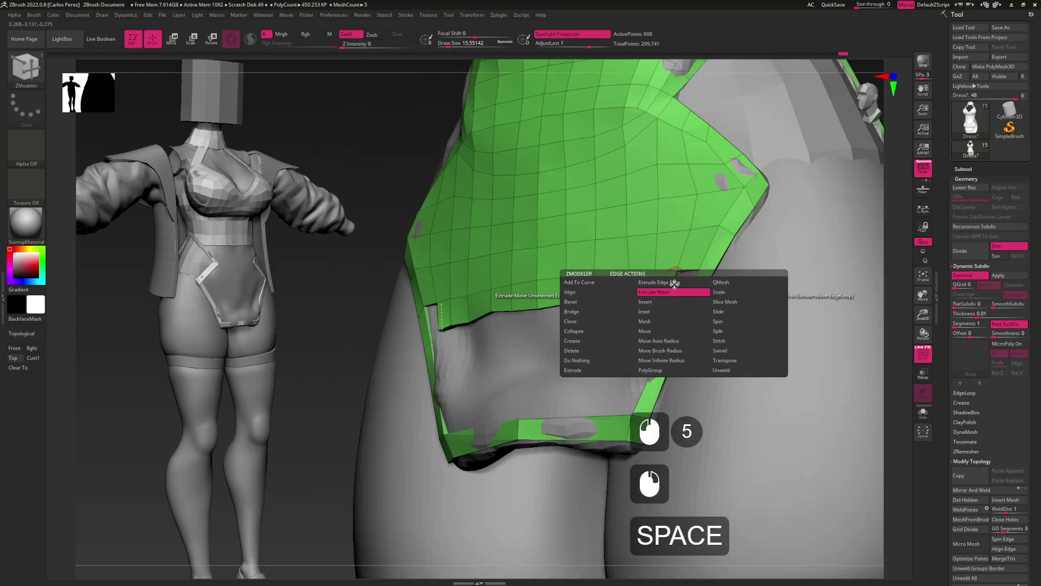
click(593, 305)
right_drag(593, 305, 654, 309)
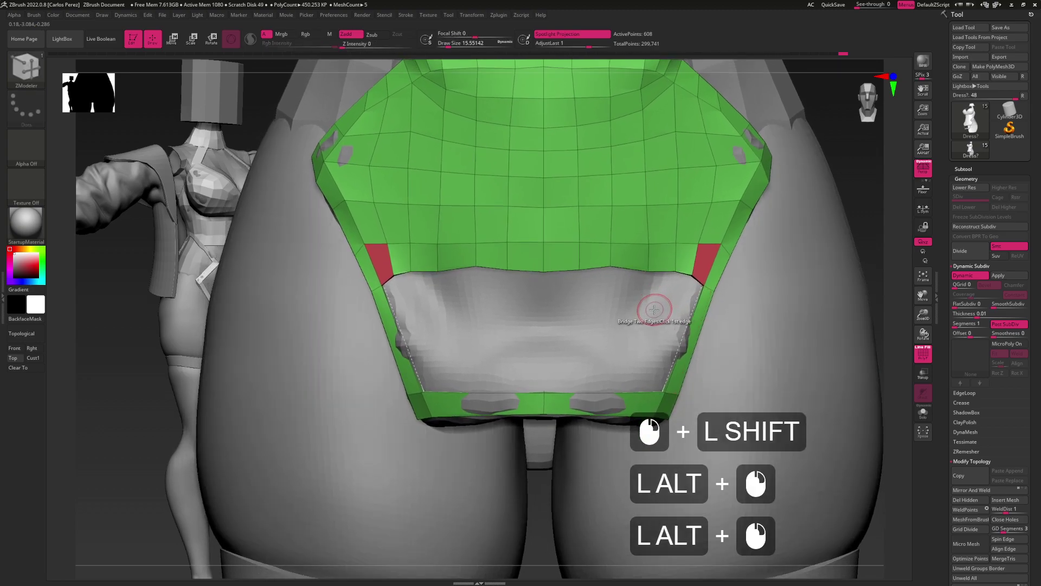
Insert an edge loop along the gap's side and slide its points near the corner
key(space)
click(684, 328)
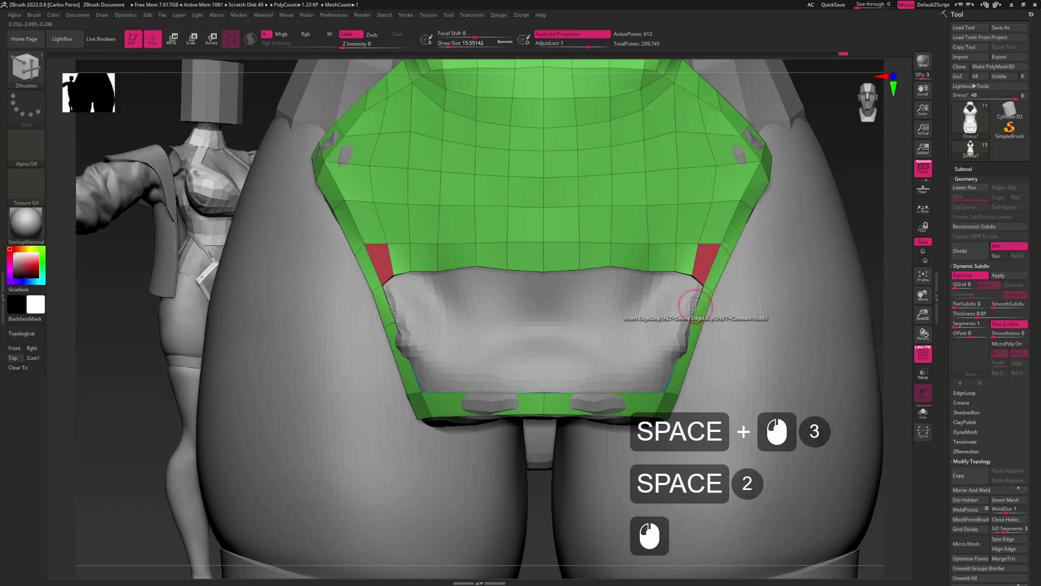
key(space)
click(688, 302)
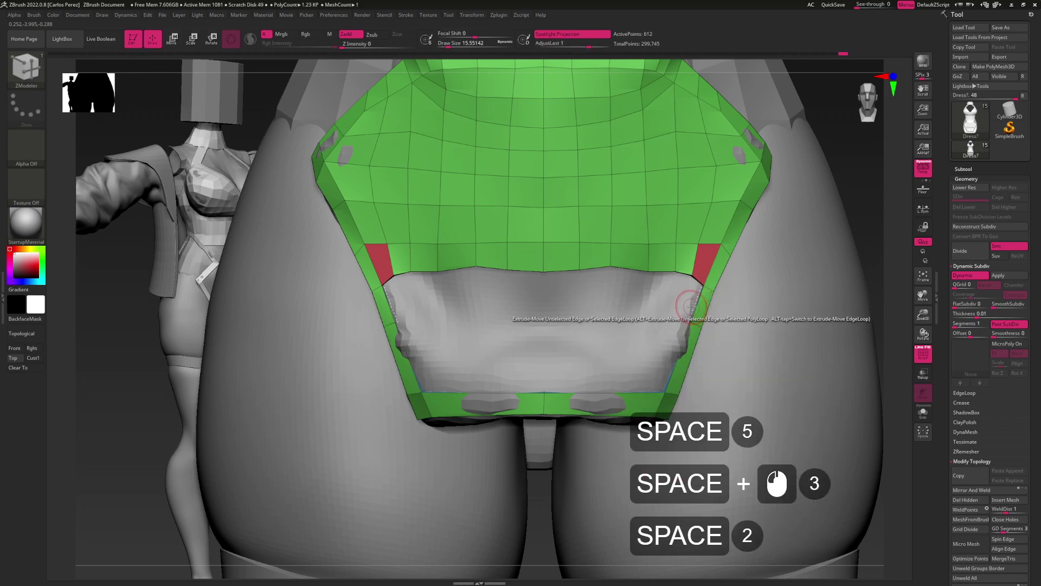
click(677, 310)
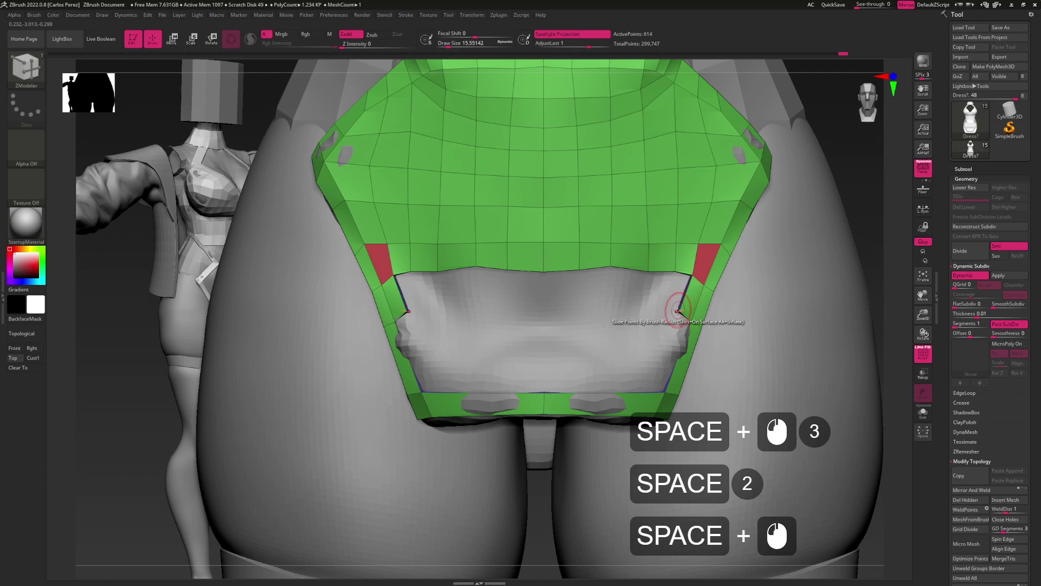
Pull the gap's inner corners down with the Move brush, mirrored on both sides
key(b)
key(m)
key(v)
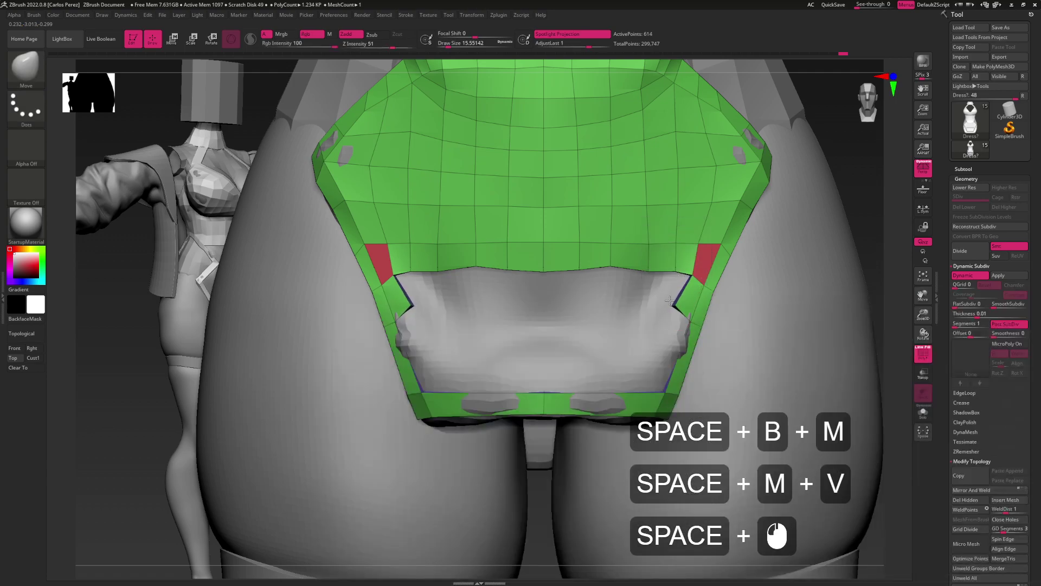
mouse_move(668, 308)
mouse_down()
mouse_move(671, 296)
mouse_move(680, 317)
mouse_move(686, 295)
mouse_up()
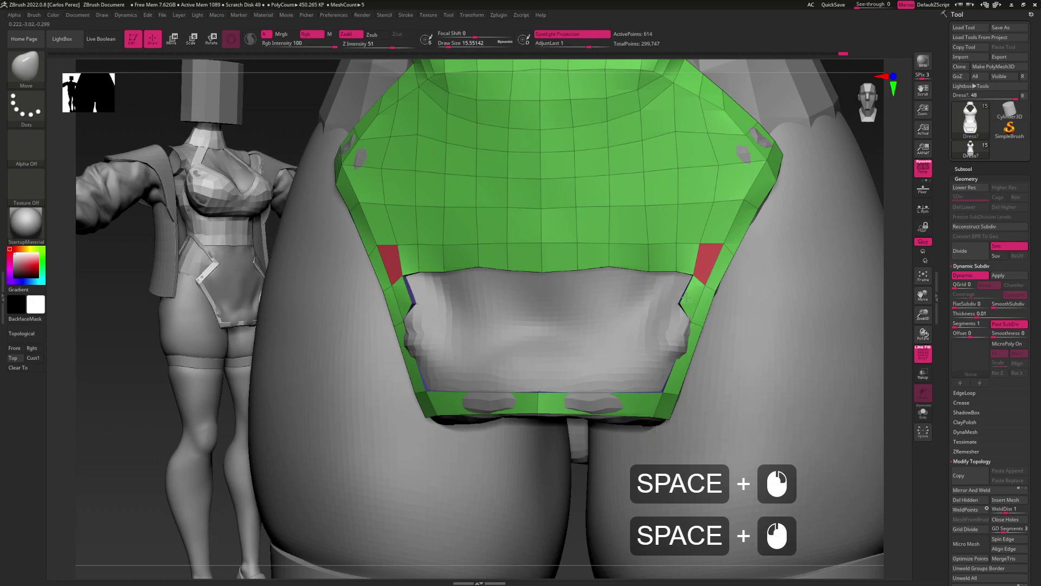
key(b)
key(z)
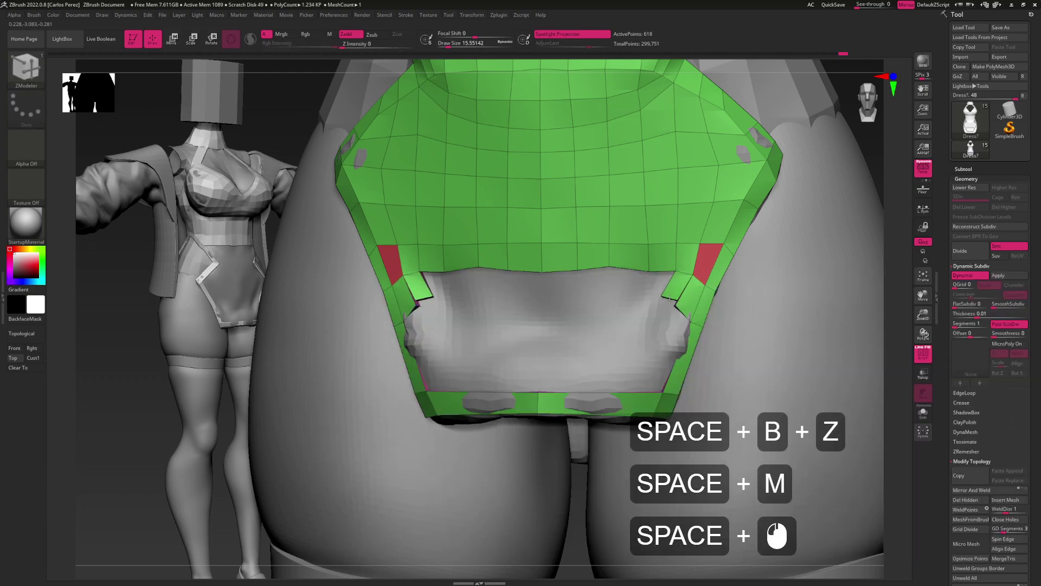
key(b)
key(m)
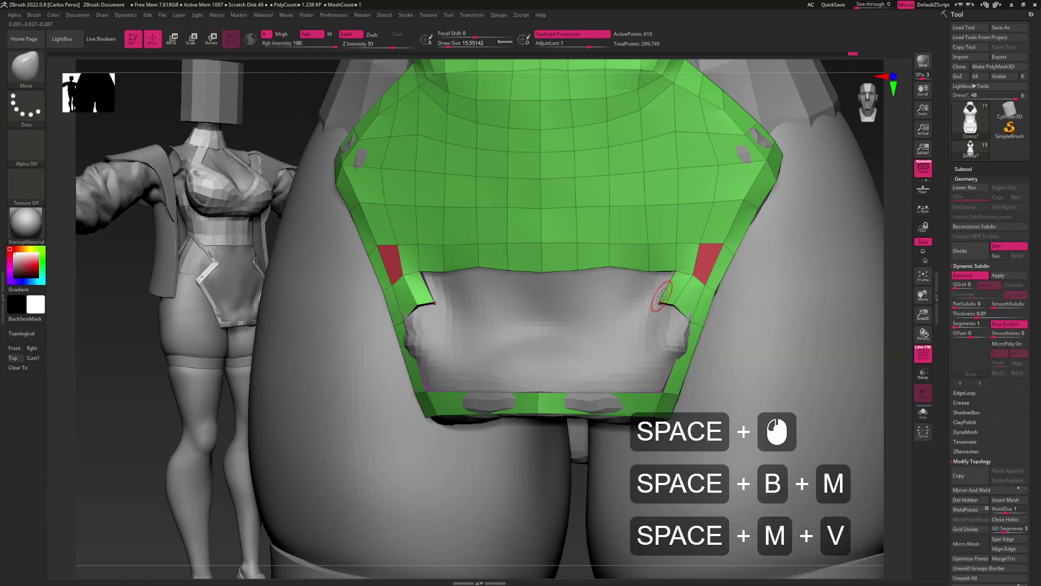
mouse_move(660, 299)
mouse_down()
mouse_move(674, 283)
mouse_move(674, 304)
mouse_up()
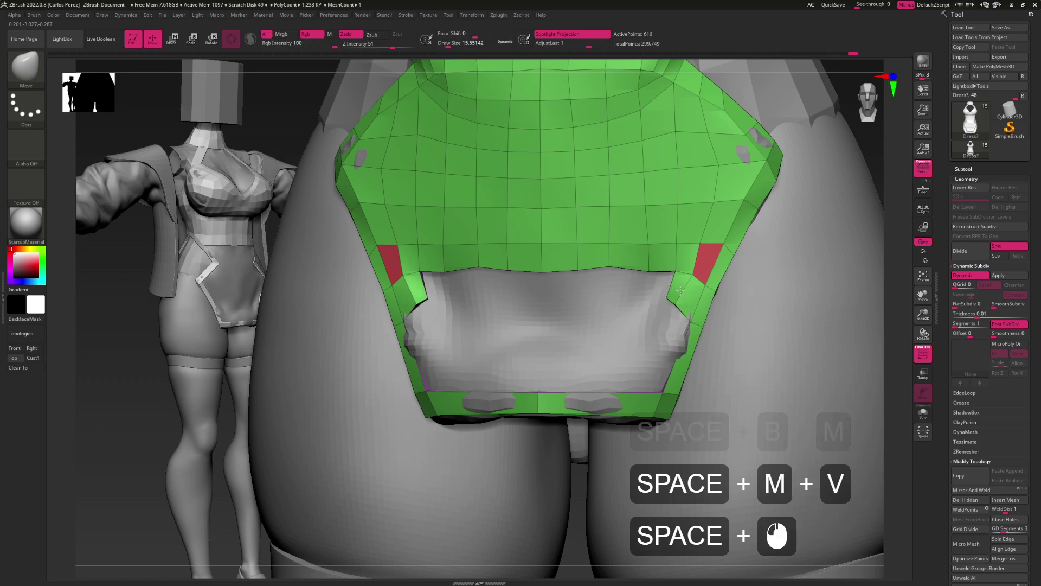
Stitch the gap's top corner vertex onto the band's lower edge vertex
key(ctrl)
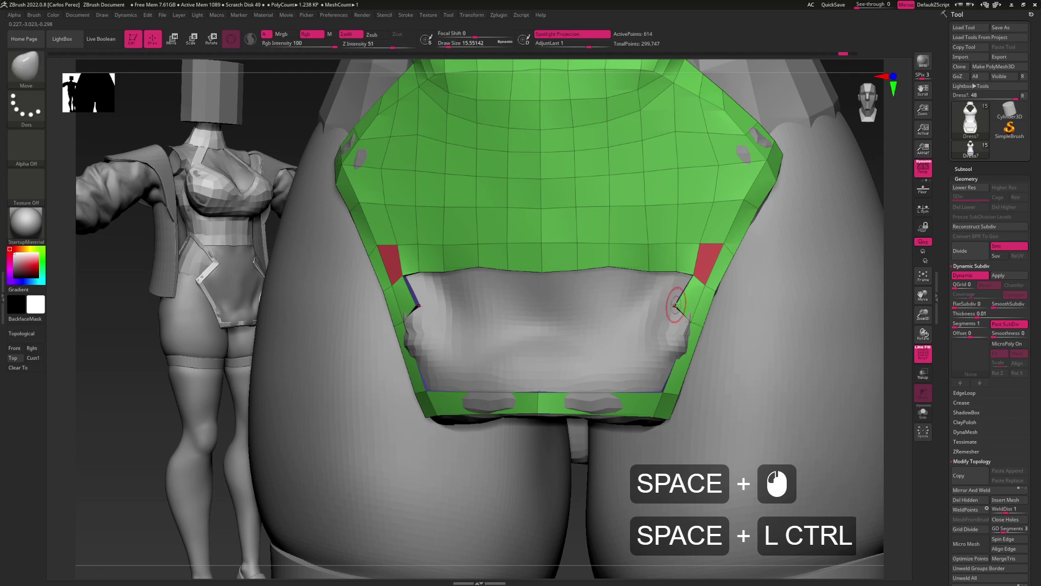
key(b)
key(z)
key(m)
key(space)
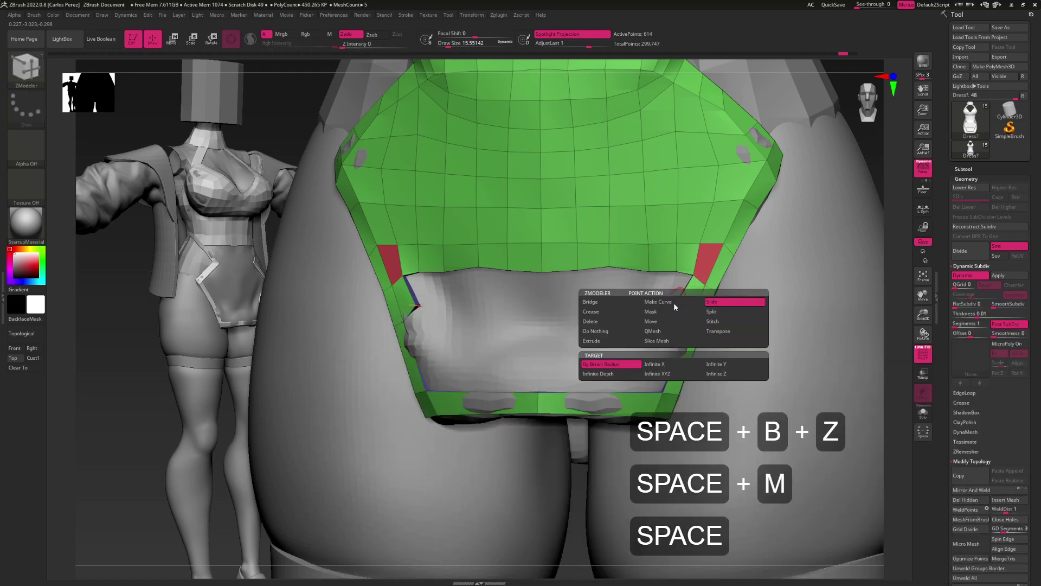
click(712, 320)
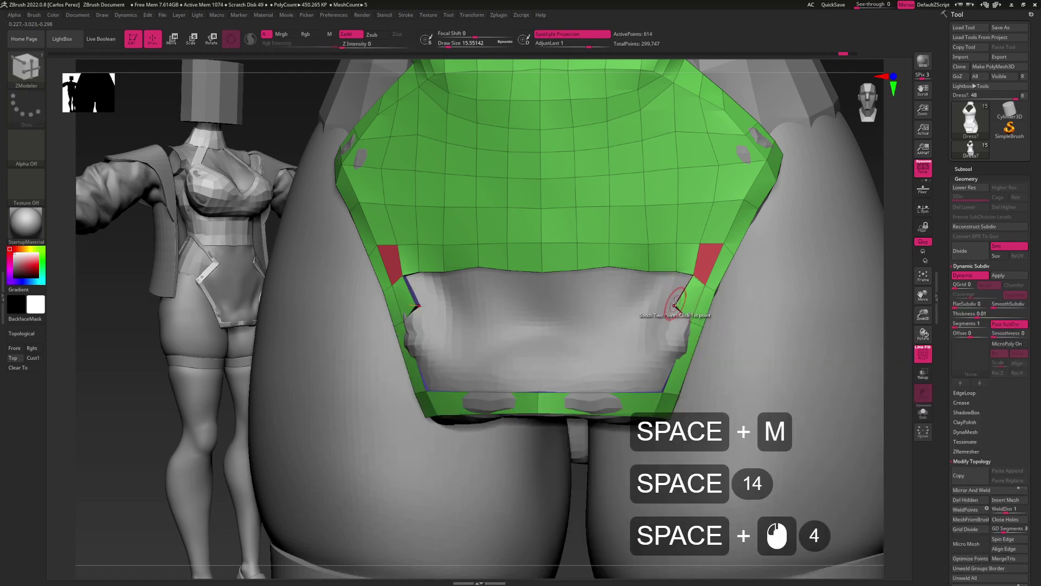
click(676, 271)
click(674, 302)
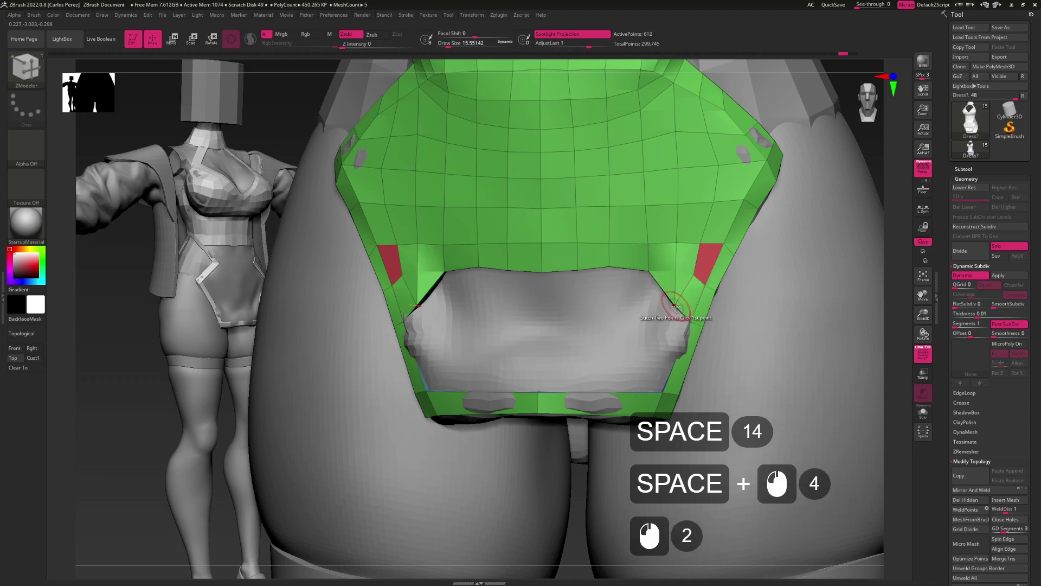
key(b)
key(m)
key(v)
drag(677, 254, 672, 299)
alt+drag(672, 299, 716, 307)
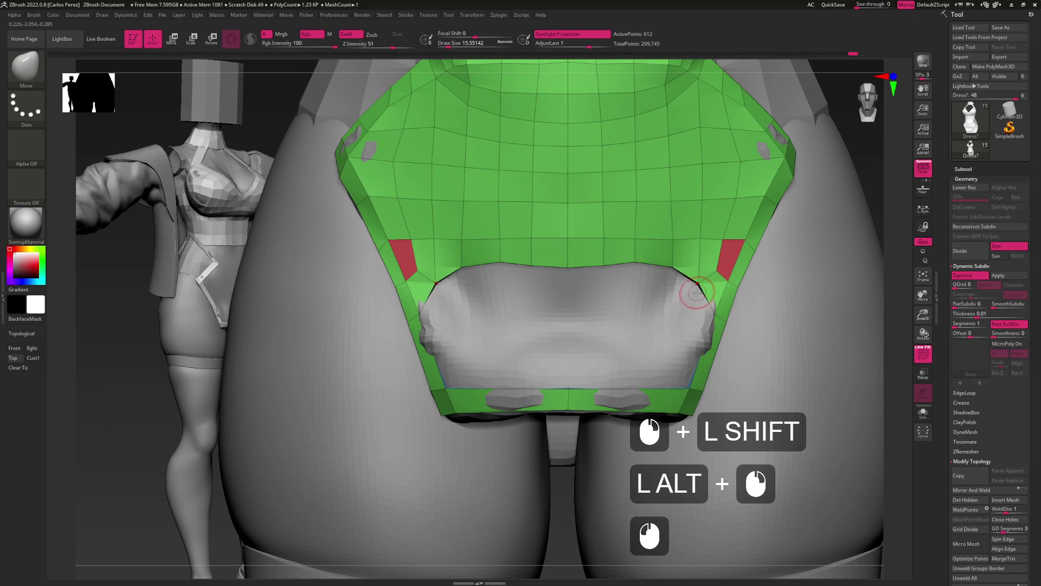
Extrude flaps from the gap's inner corners, trying and undoing a centre stitch
key(b)
key(z)
key(m)
drag(694, 290, 573, 307)
click(580, 318)
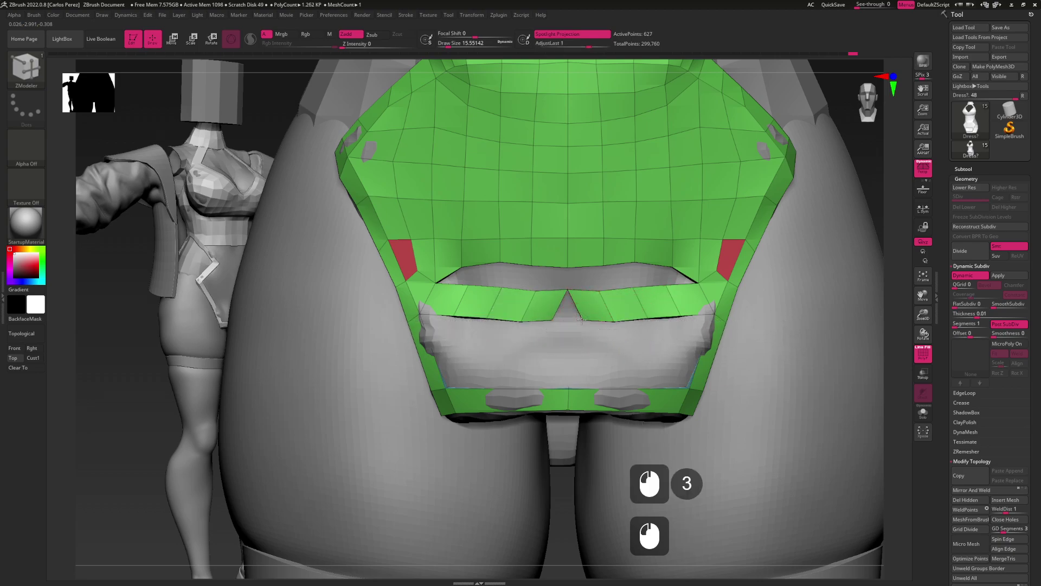
click(555, 320)
key(ctrl+z)
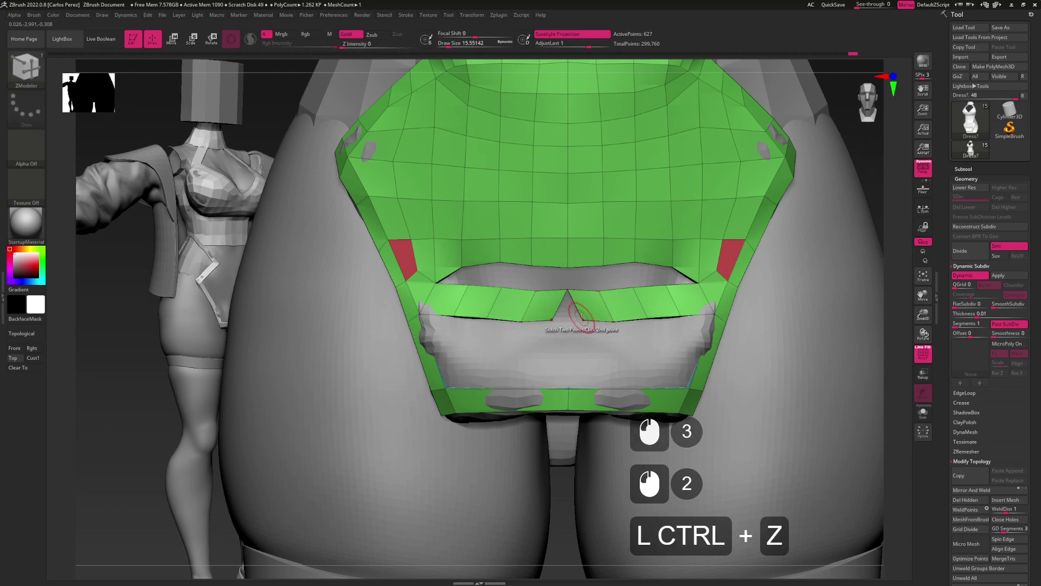
click(559, 322)
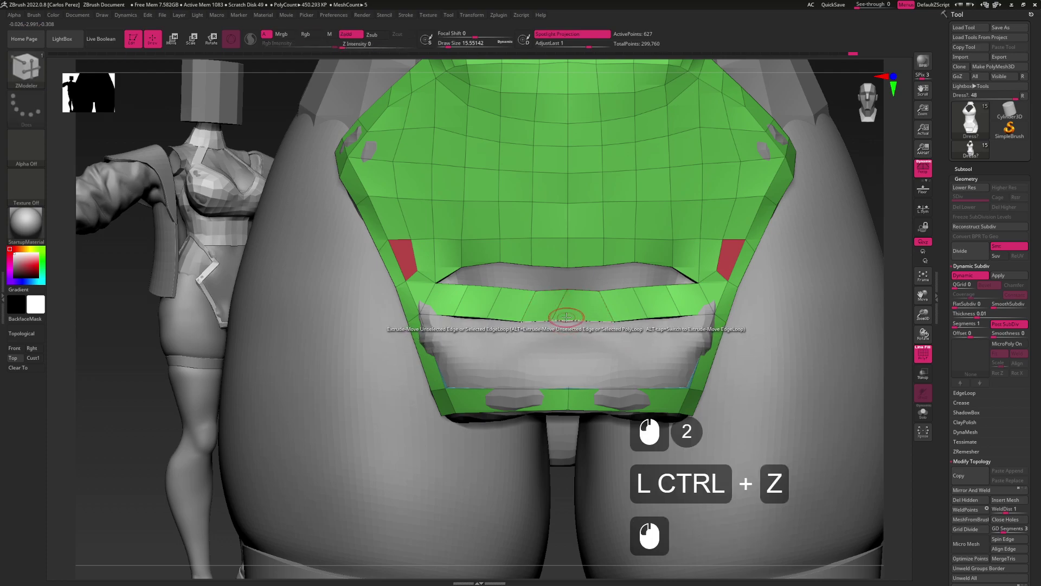
key(ctrl+z)
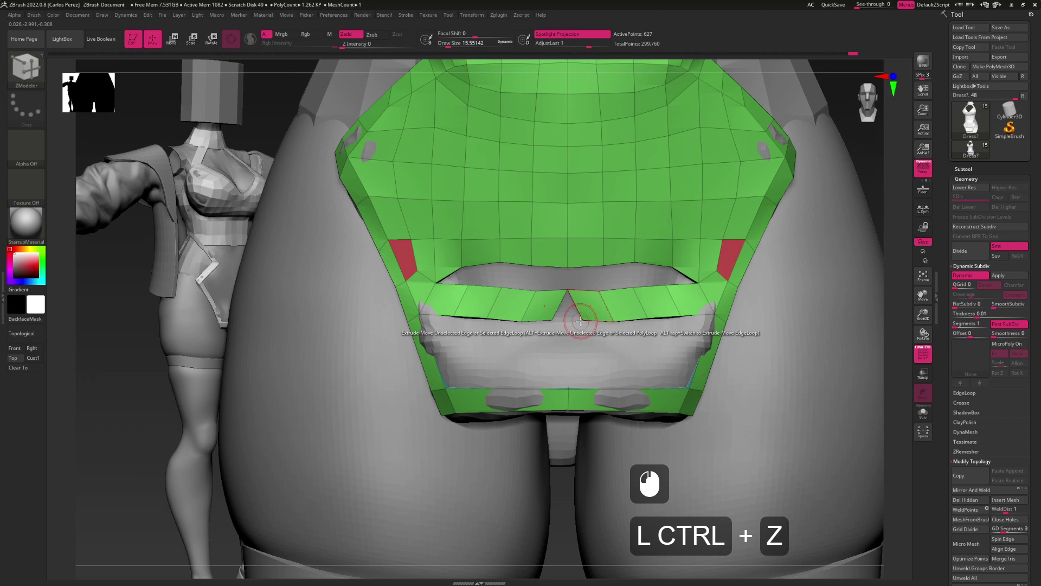
Pull the centre notch into a slit and stitch its opposite points together
key(b)
key(m)
key(v)
drag(554, 321, 567, 321)
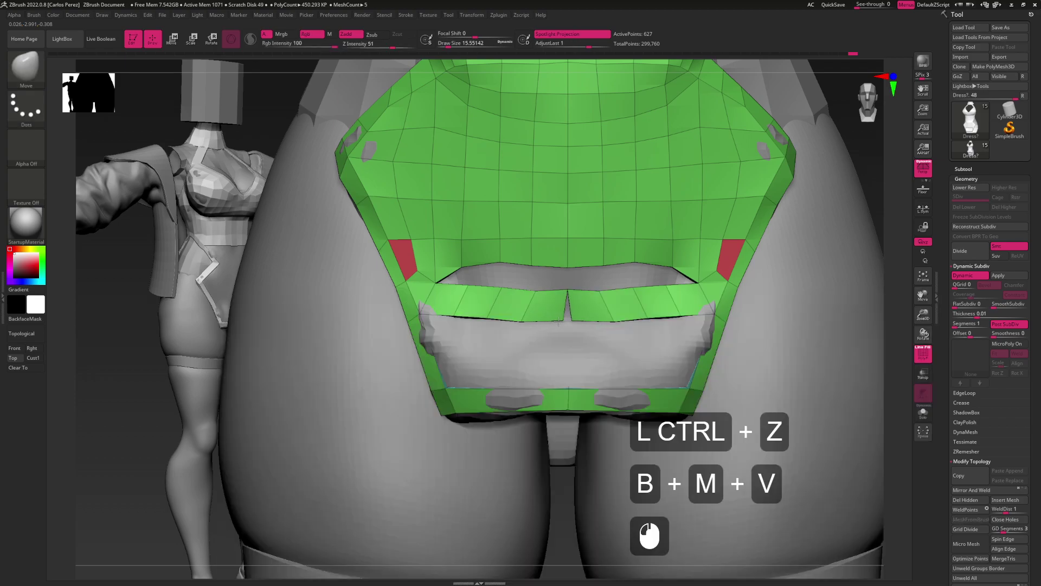
key(b)
key(z)
key(m)
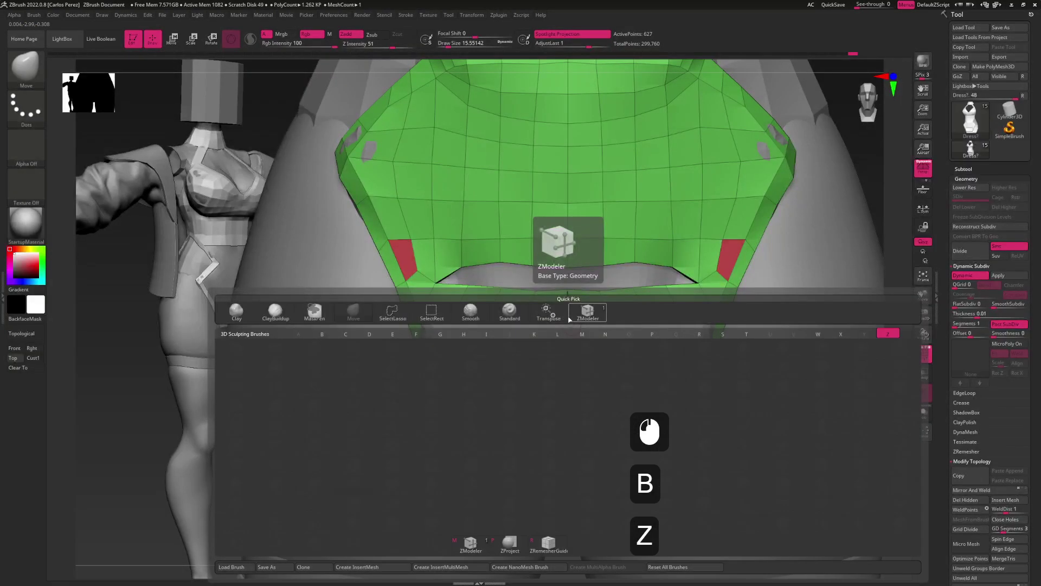
key(space)
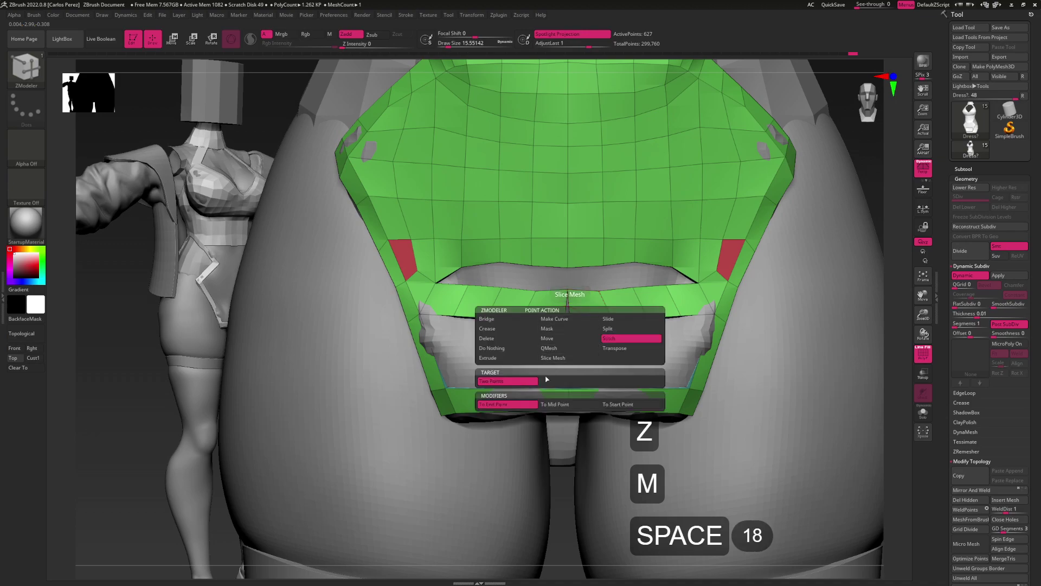
click(547, 378)
click(569, 320)
click(568, 319)
Extrude the lower edge down across the gap, stitch its corner points, then smooth
key(space)
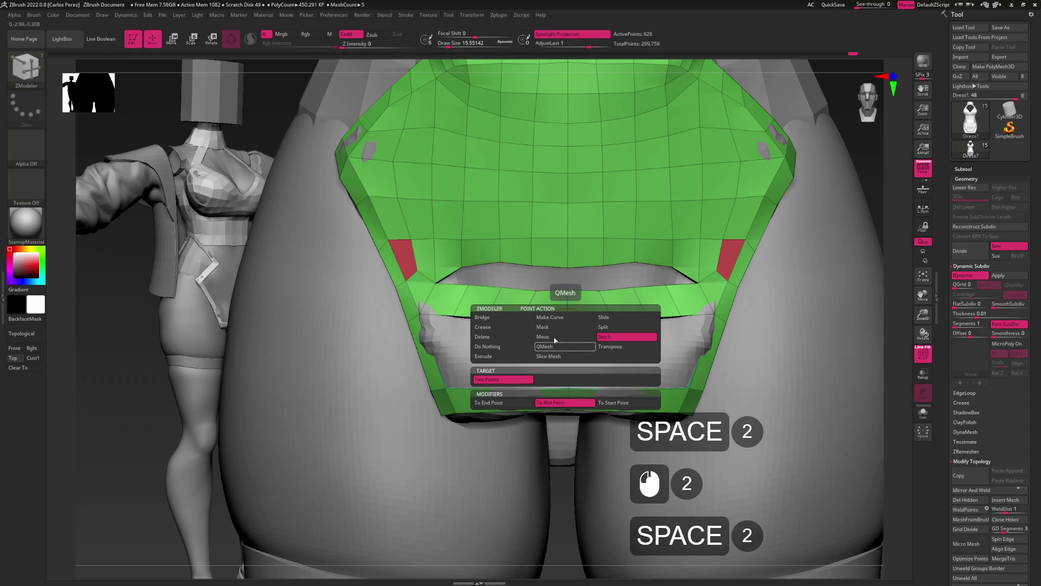
click(628, 349)
alt+drag(627, 349, 617, 301)
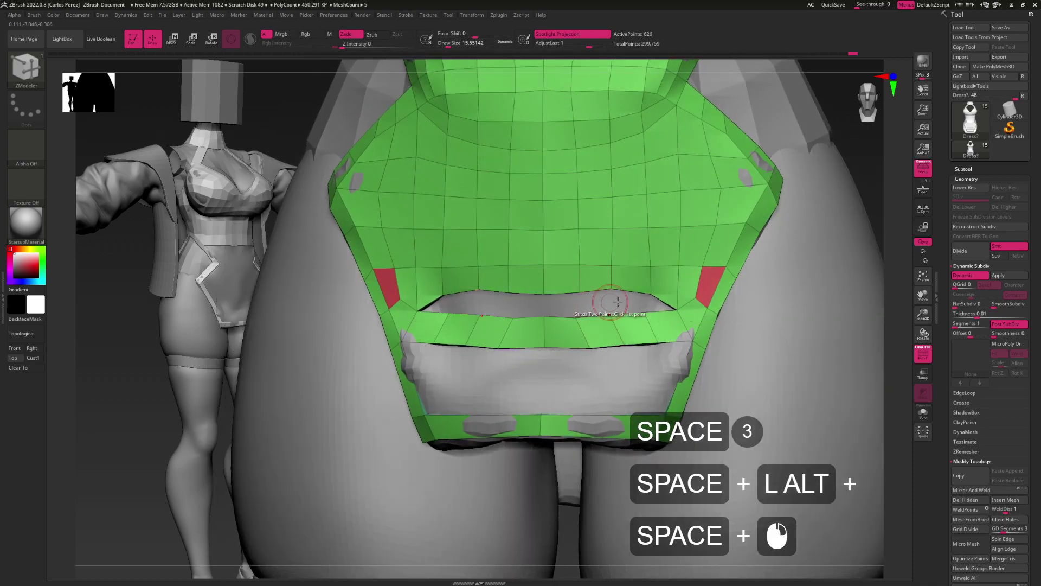
click(643, 313)
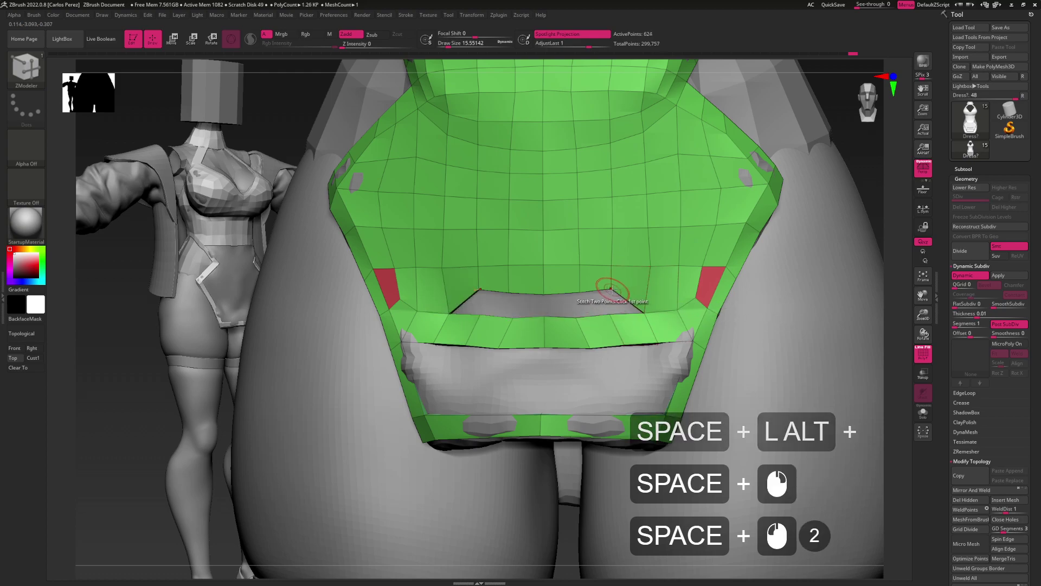
click(612, 293)
click(604, 308)
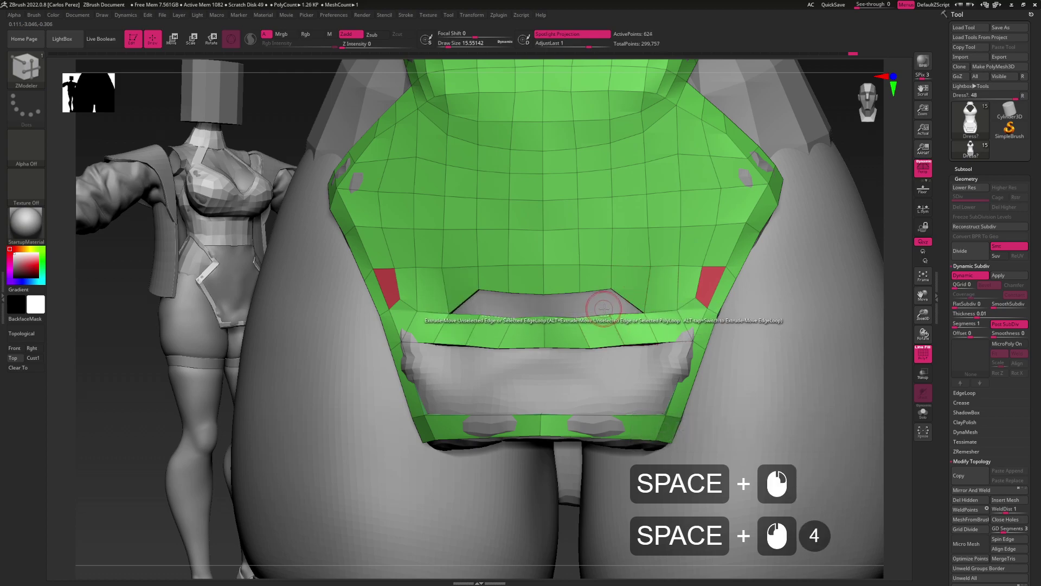
click(579, 296)
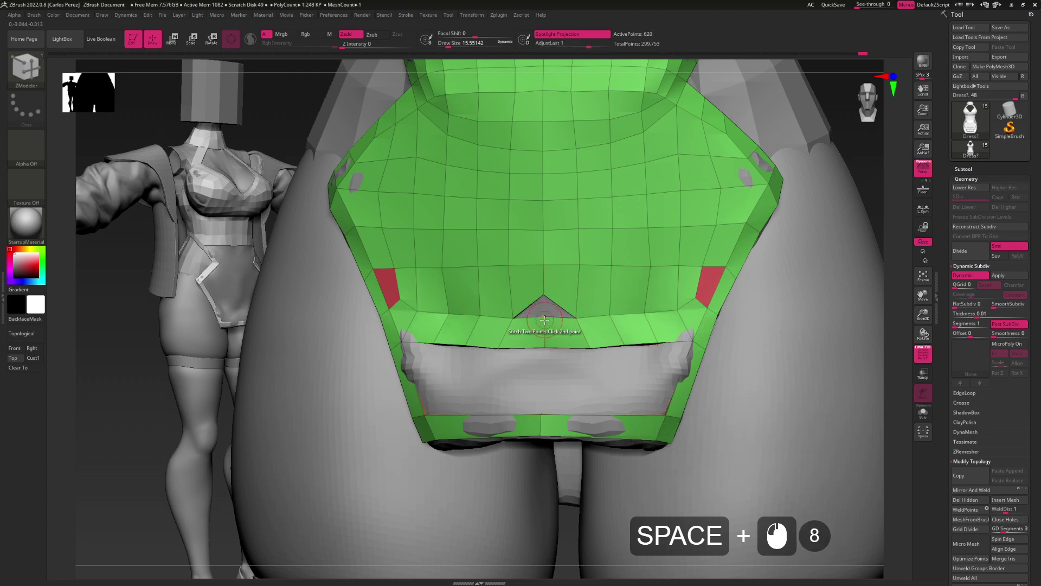
mouse_move(579, 318)
alt+mouse_down()
mouse_move(659, 298)
mouse_move(624, 304)
mouse_move(583, 276)
alt+mouse_up()
key(s)
key(shift)
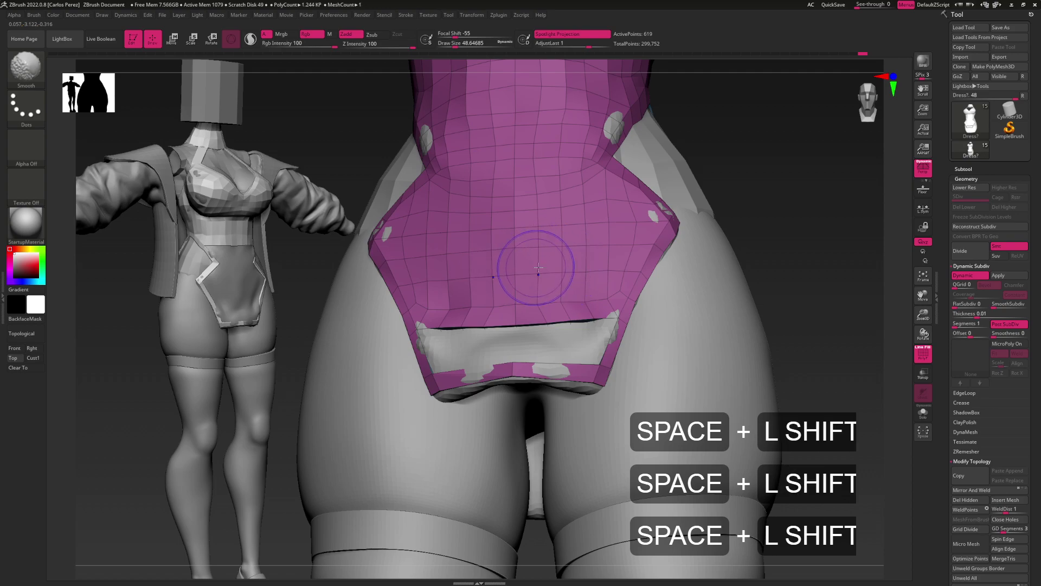
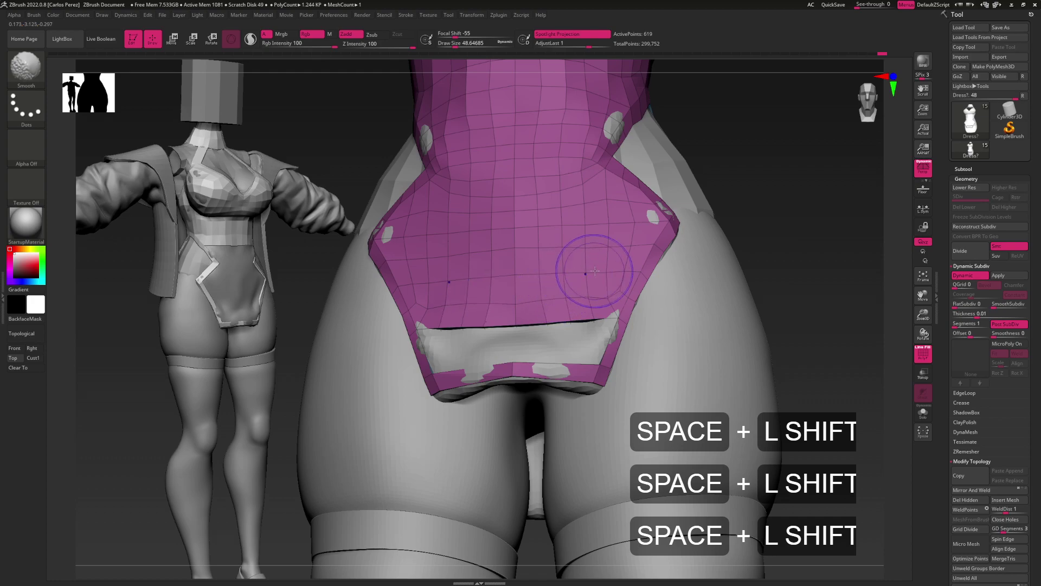
Switch to ZModeler and insert an edge loop beside the bodysuit's bottom opening
mouse_move(606, 245)
mouse_down()
mouse_move(580, 276)
mouse_move(599, 298)
mouse_up()
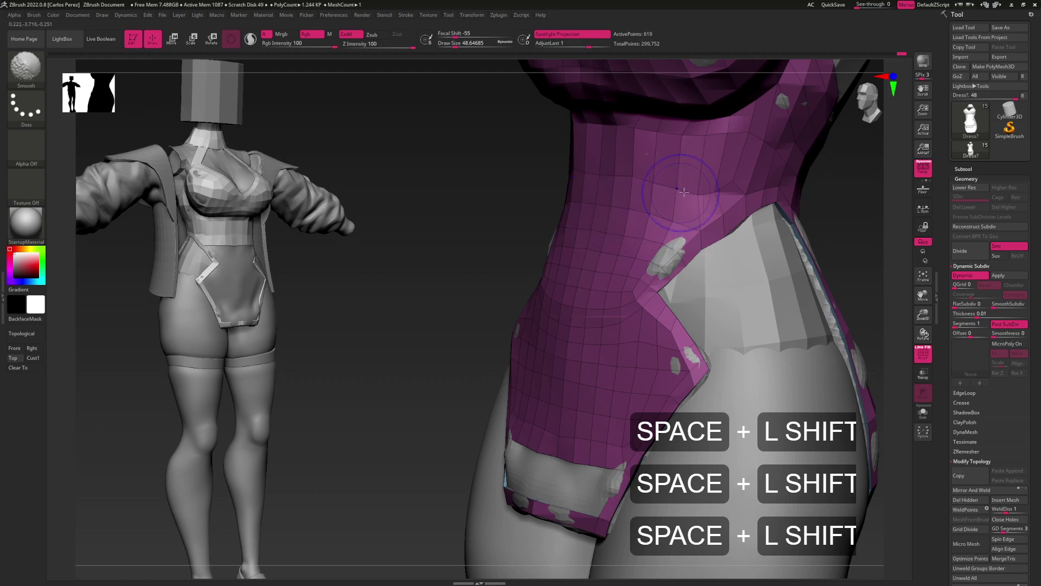
drag(719, 173, 646, 271)
key(shift)
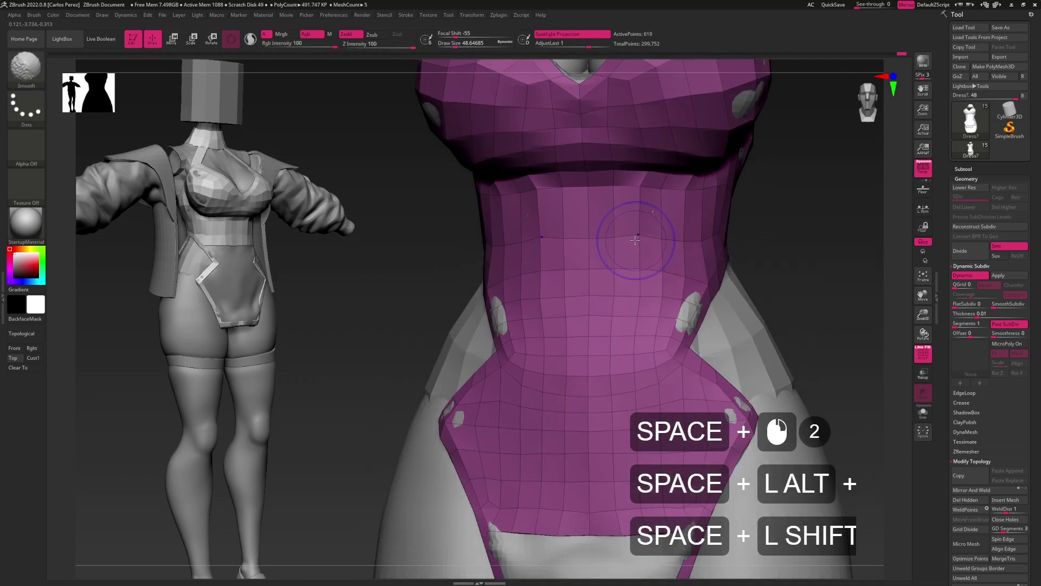
alt+right_drag(686, 236, 613, 337)
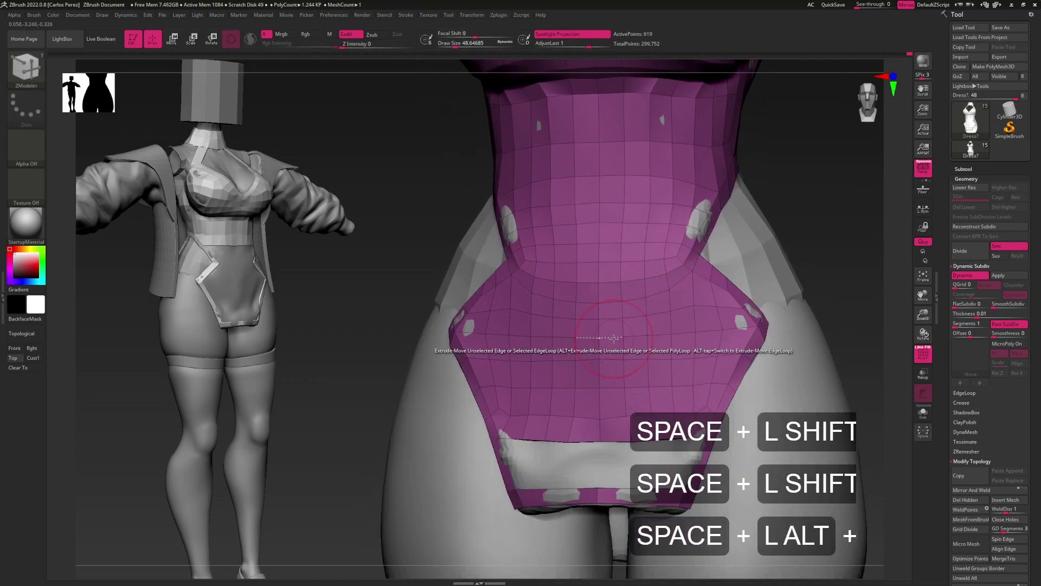
drag(614, 337, 648, 290)
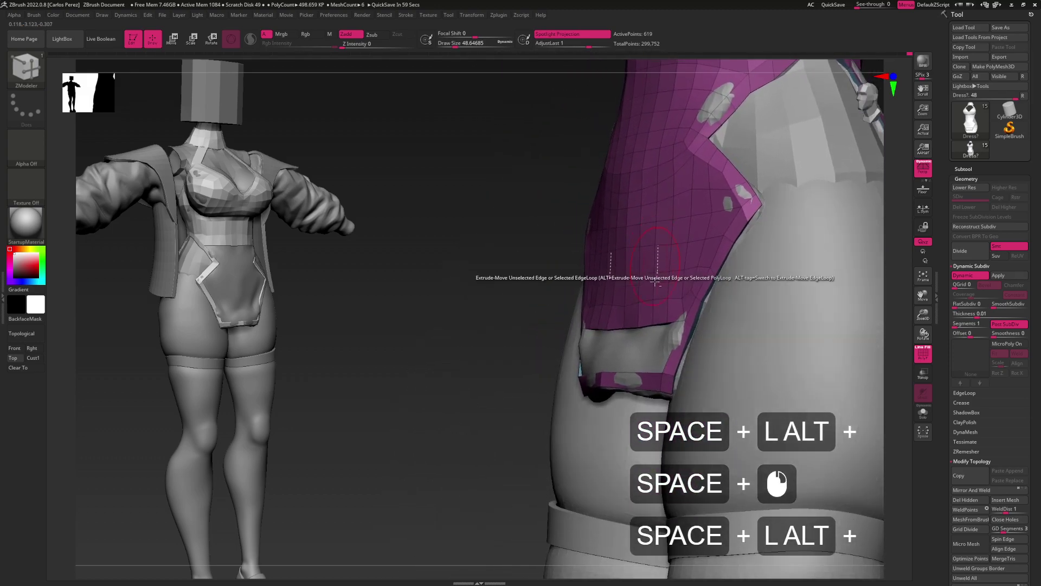
right_drag(623, 318, 658, 304)
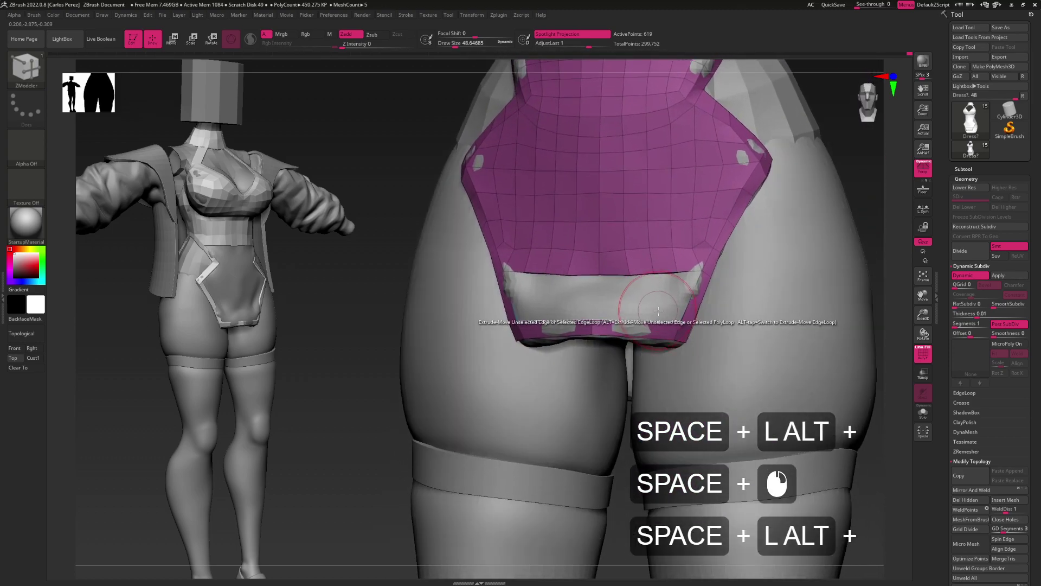
key(b)
key(z)
key(m)
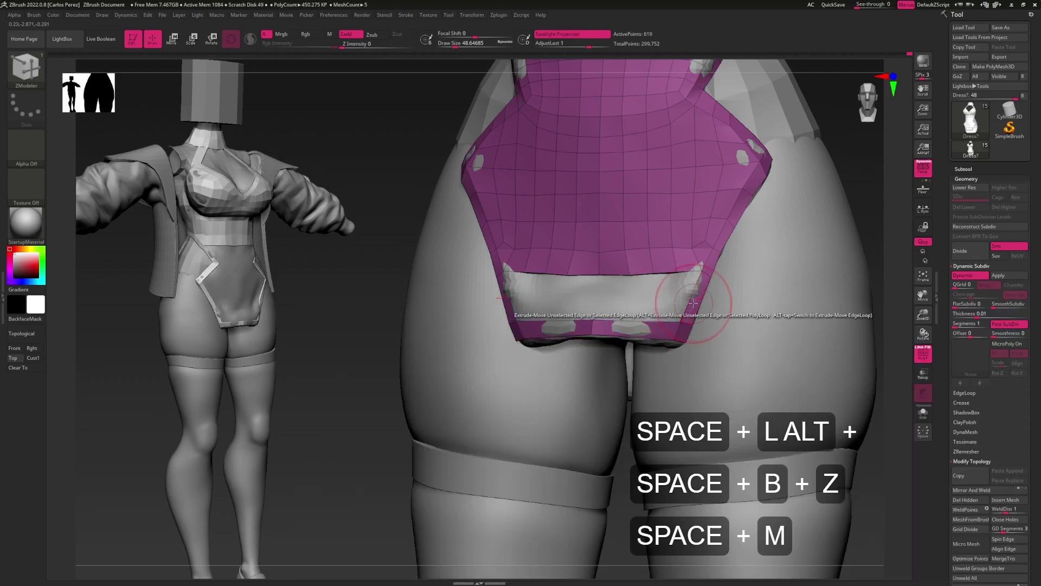
key(space)
click(674, 309)
click(739, 329)
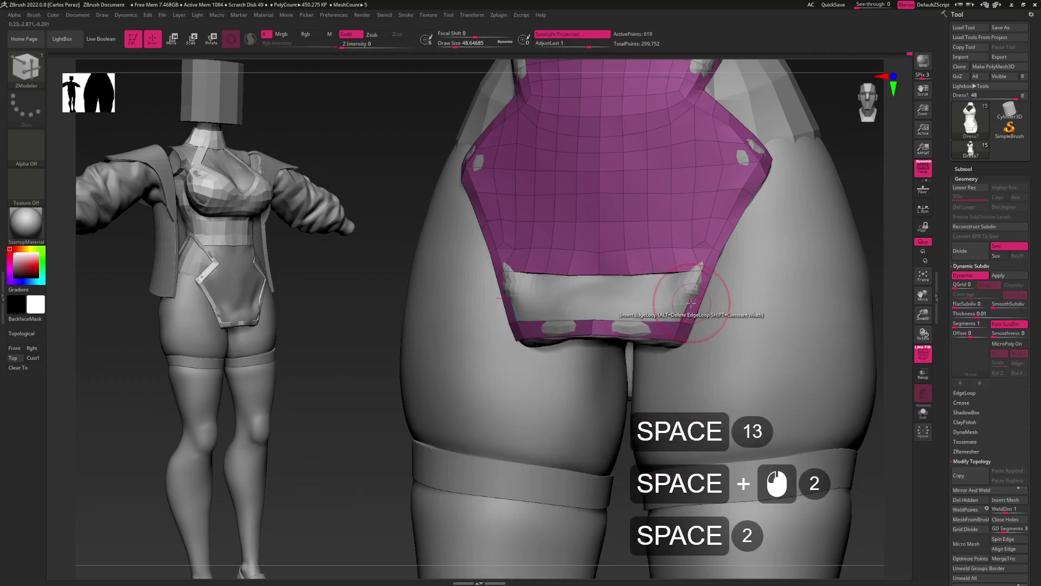
click(692, 297)
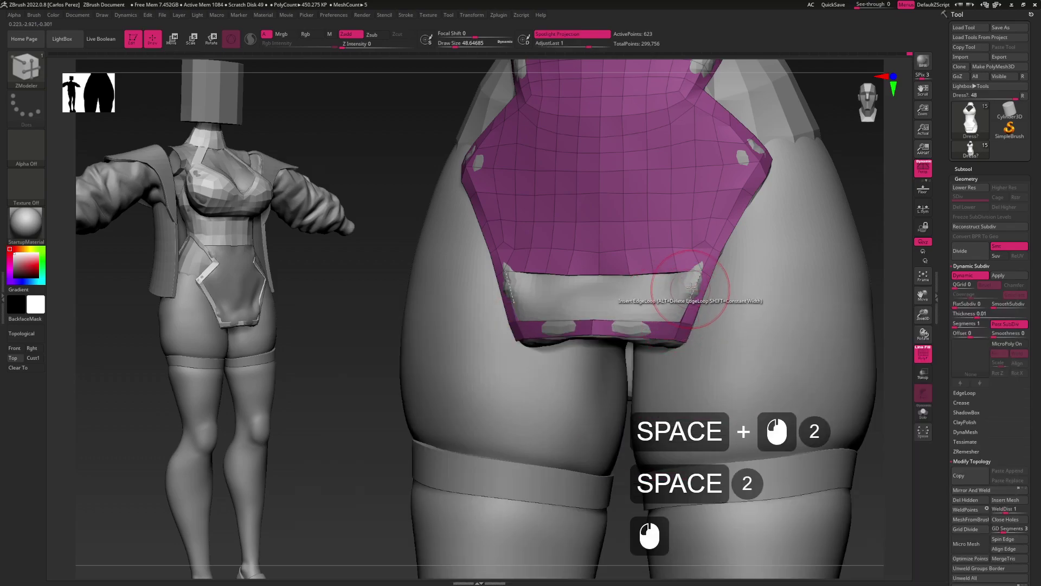
Add geometry at the opening's corner and stitch its lower corner points together
alt+drag(688, 302, 691, 289)
key(space)
click(681, 296)
click(694, 347)
click(671, 288)
click(658, 306)
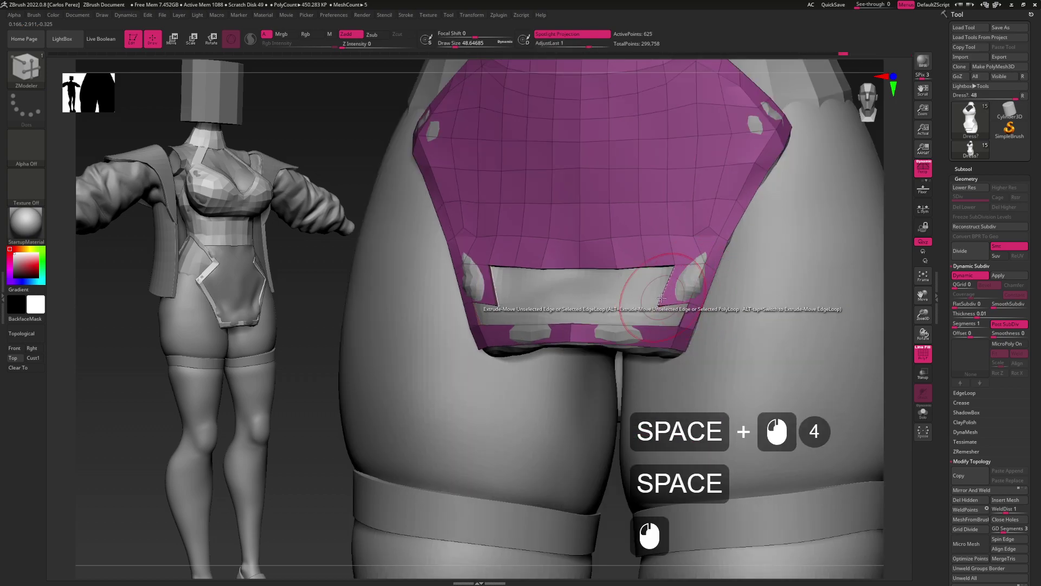
At draw size about 18.5, extrude the opening's lower and top edges and fill the top notch
key(space)
click(674, 321)
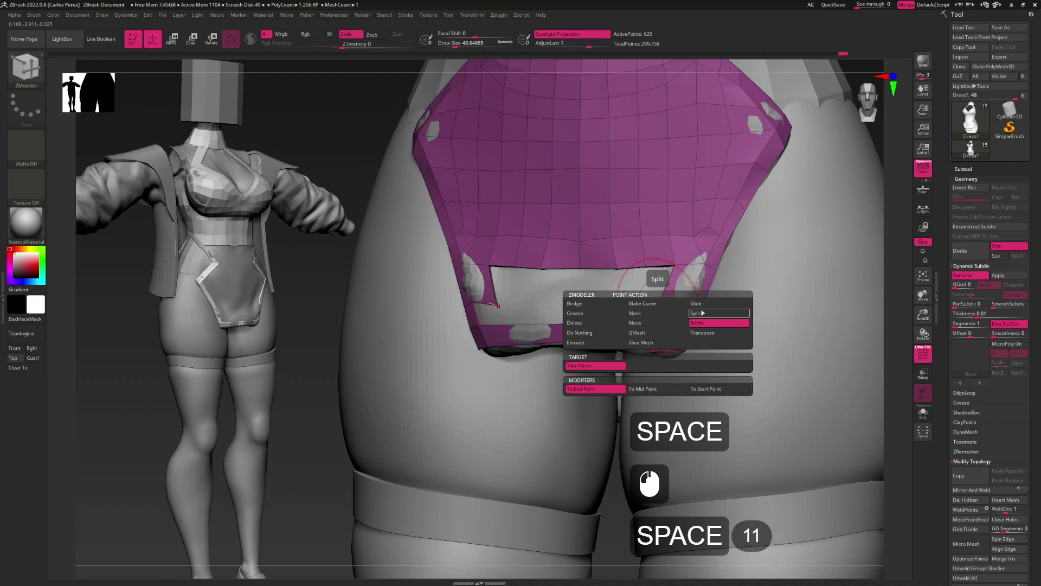
key(s)
drag(664, 306, 671, 305)
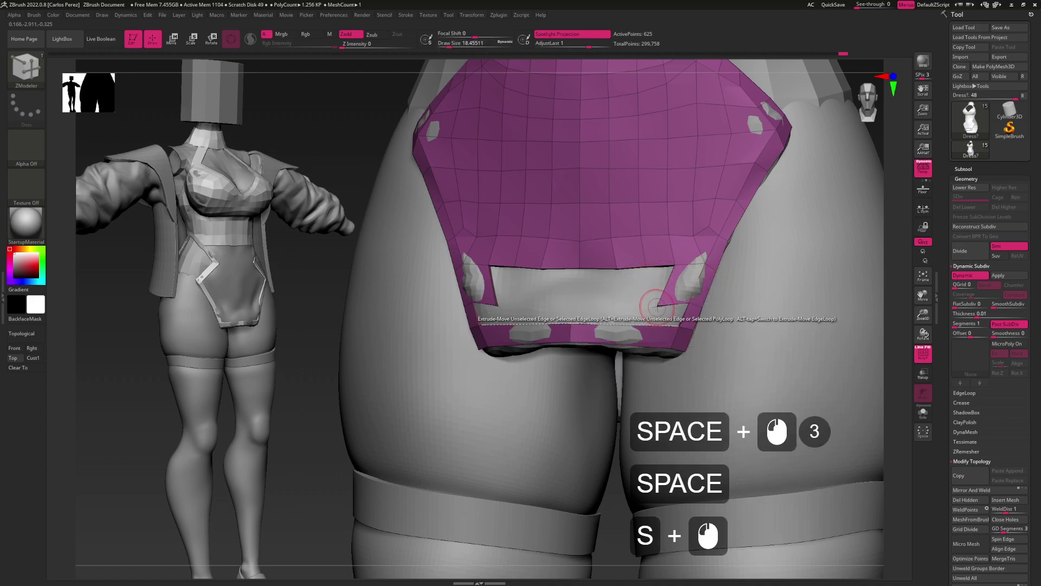
click(675, 303)
key(ctrl+z)
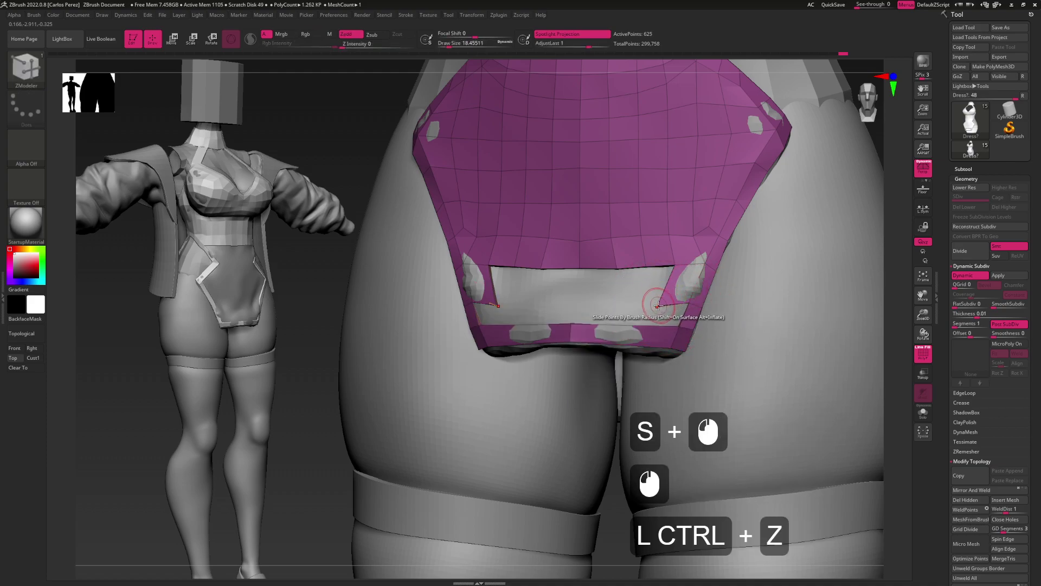
click(666, 304)
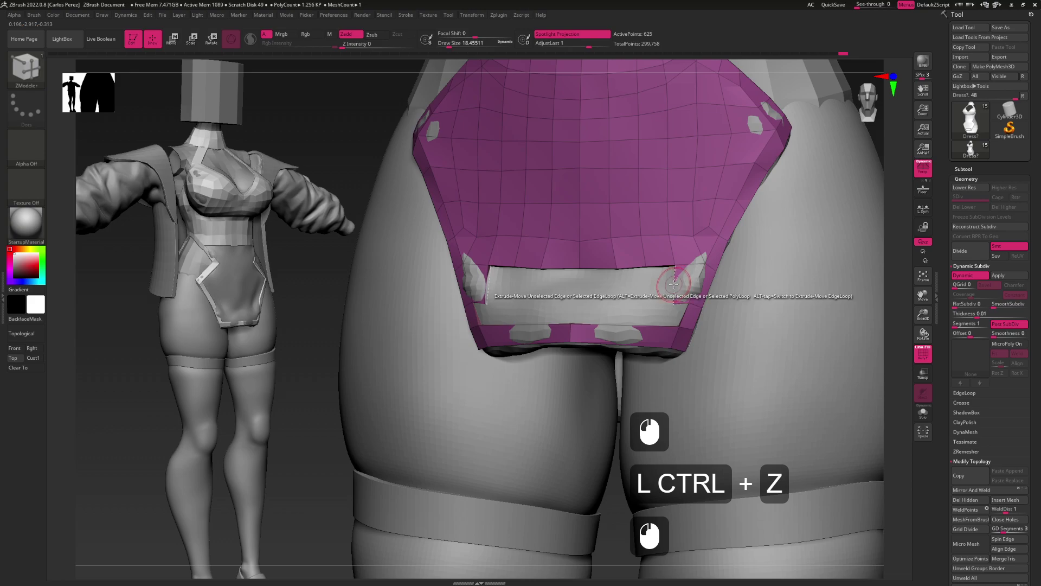
click(659, 270)
click(614, 284)
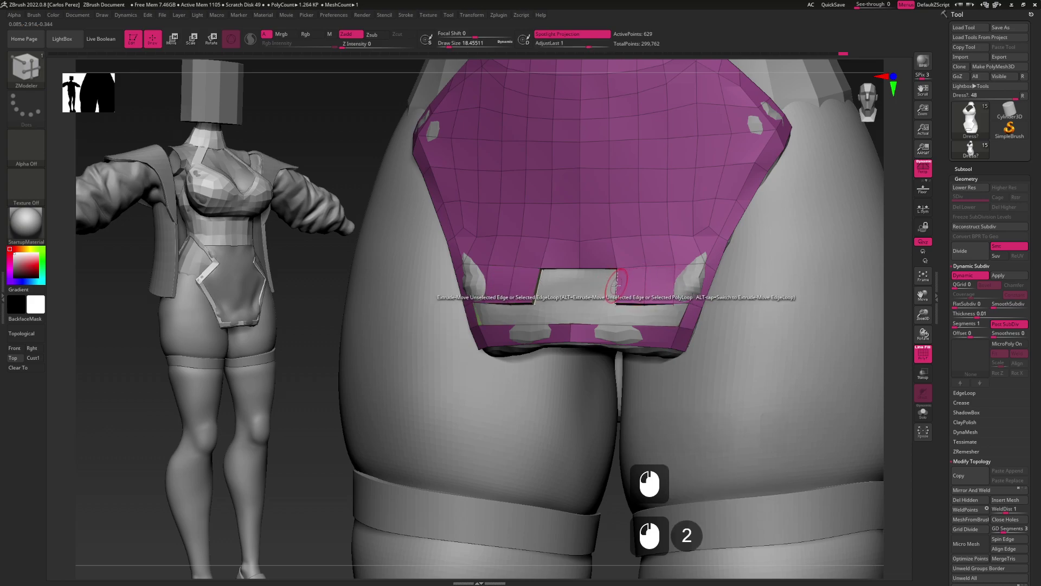
click(579, 286)
Extrude the top edge again and slide and pull the bottom edge loop downward
drag(577, 281, 608, 321)
click(632, 301)
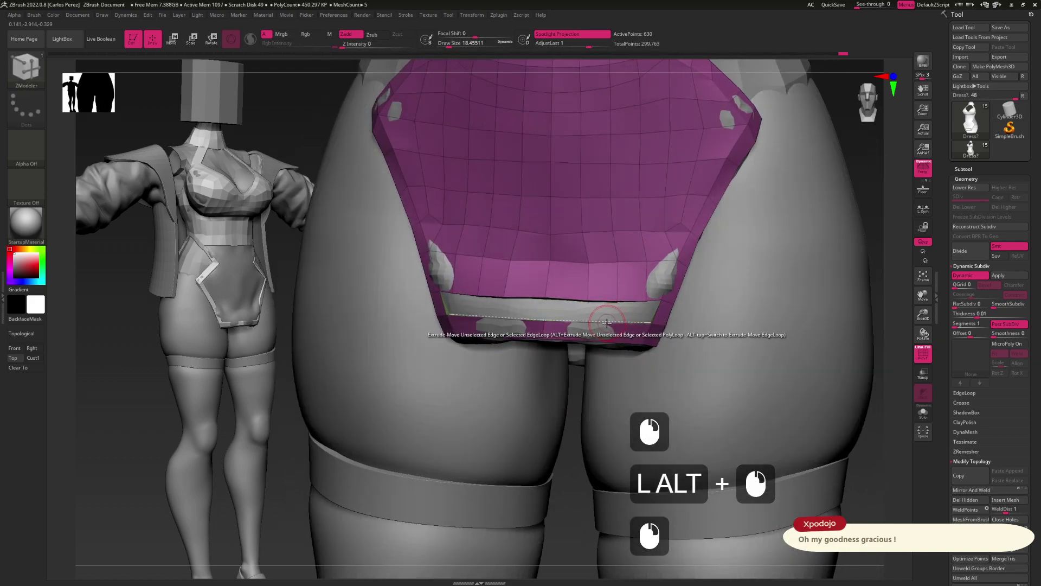
click(607, 322)
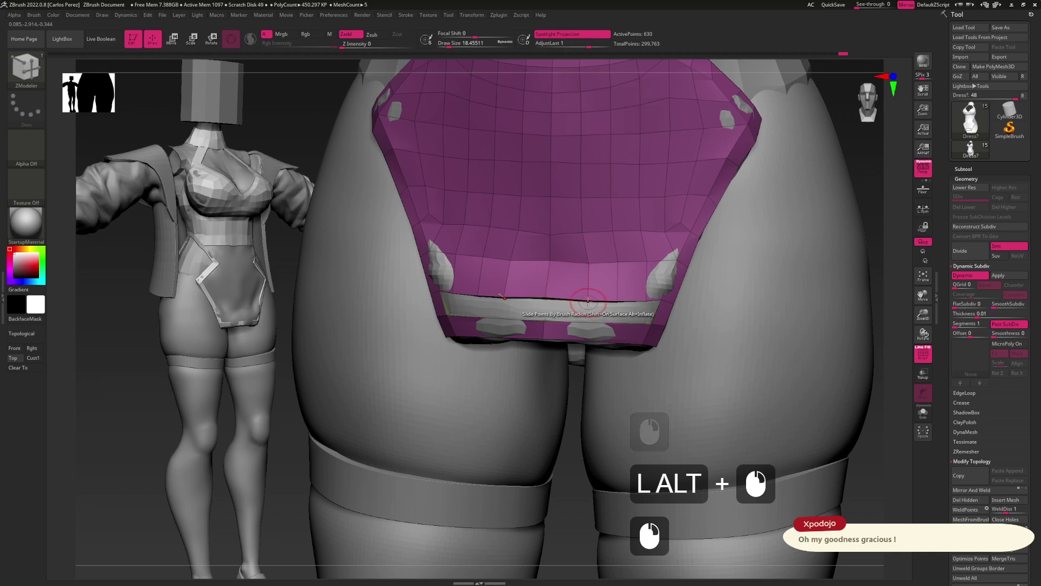
click(588, 271)
click(604, 298)
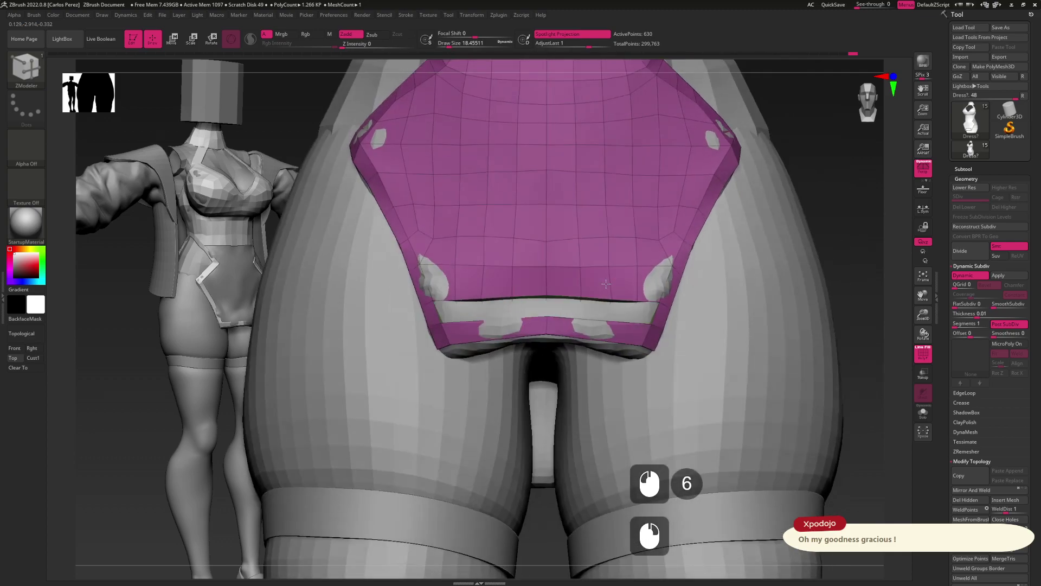
drag(629, 278, 603, 324)
Insert multiple edge loops across the bodysuit's bottom band
key(space)
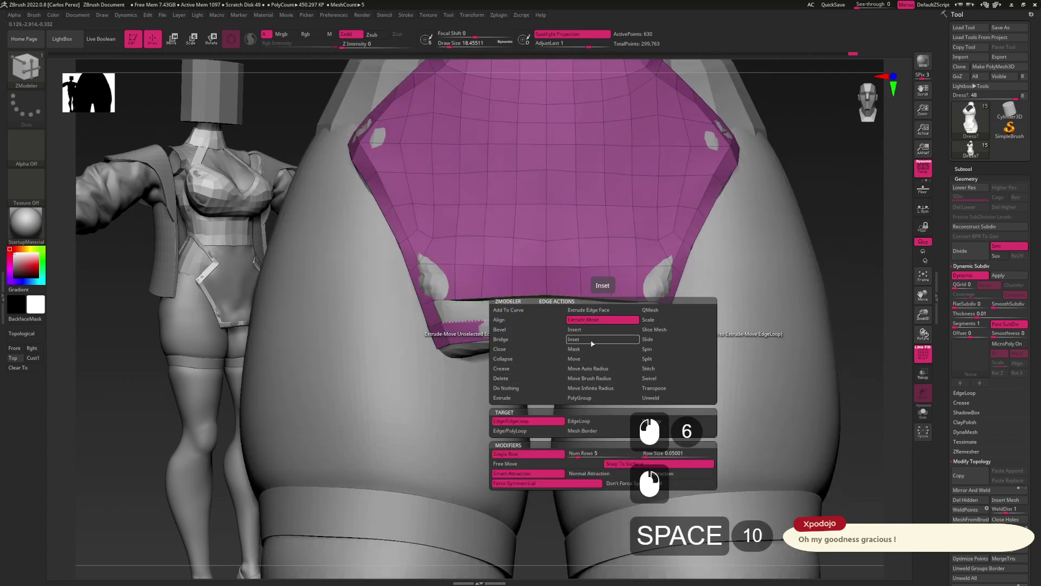
click(591, 329)
click(529, 422)
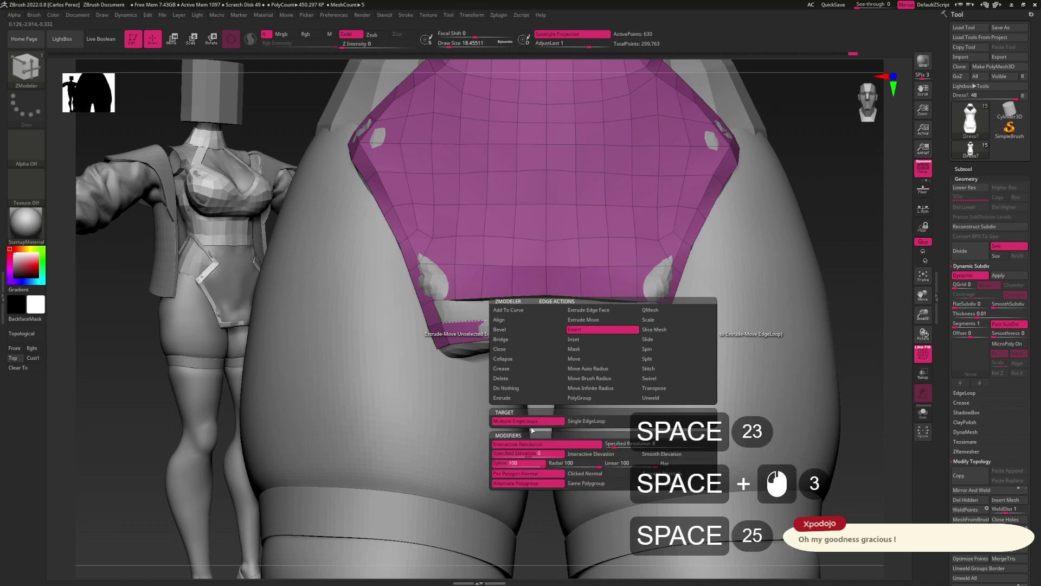
click(606, 321)
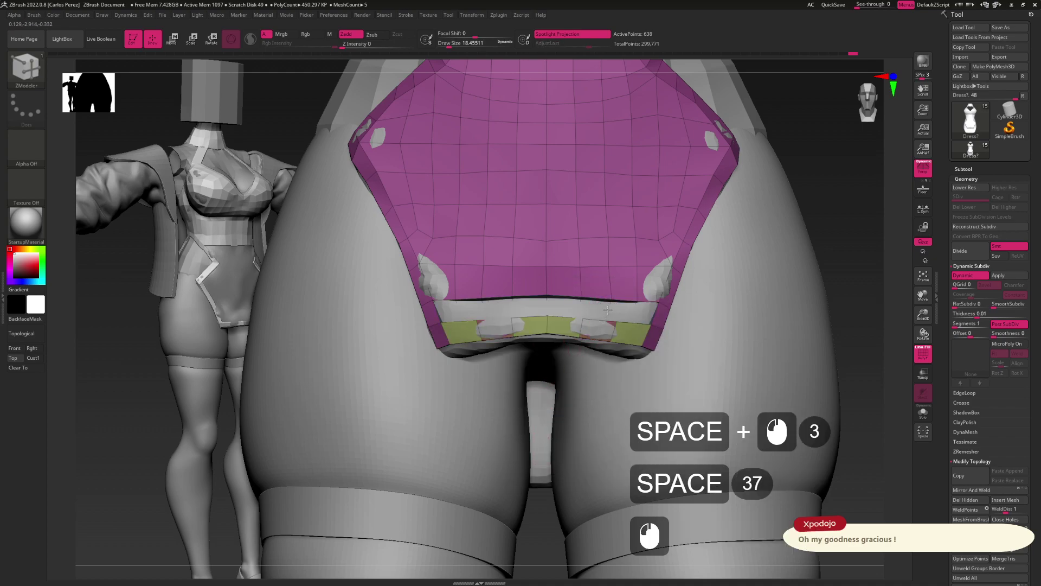
key(ctrl+z)
key(space)
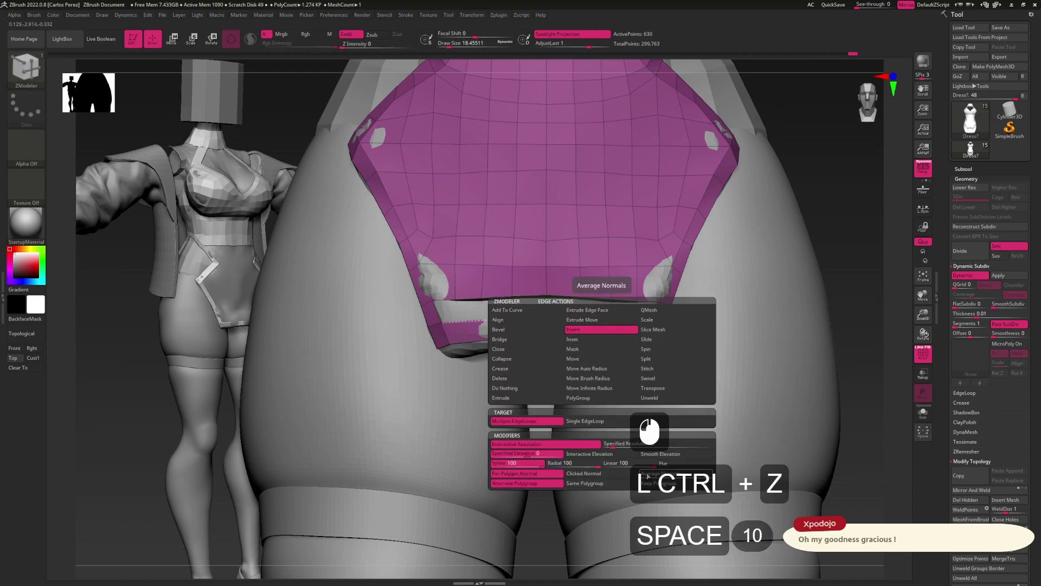
click(607, 315)
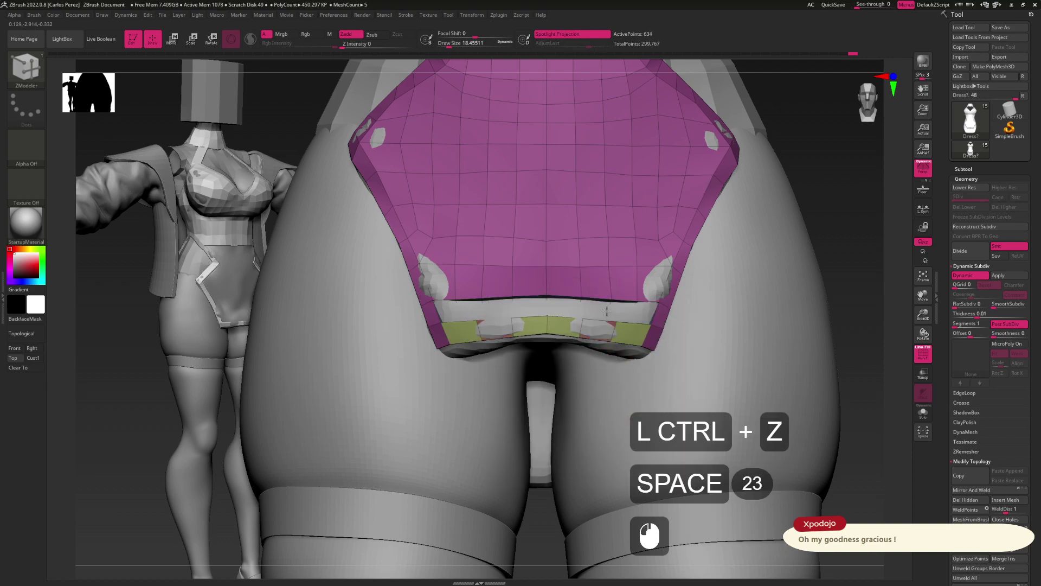
click(607, 306)
right_drag(601, 325, 560, 314)
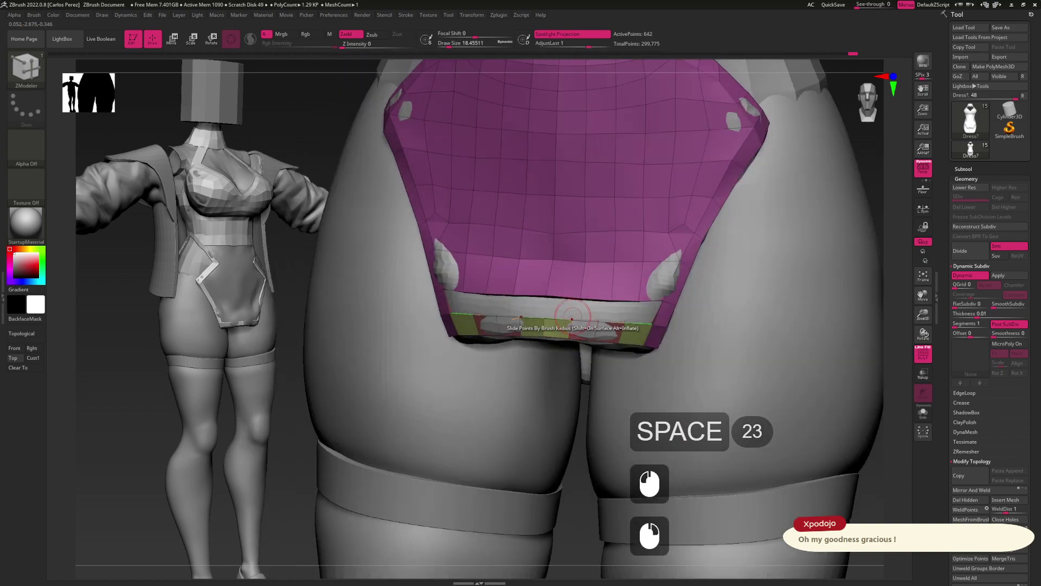
Bridge pairs of edges to close the remaining gap in the band
key(space)
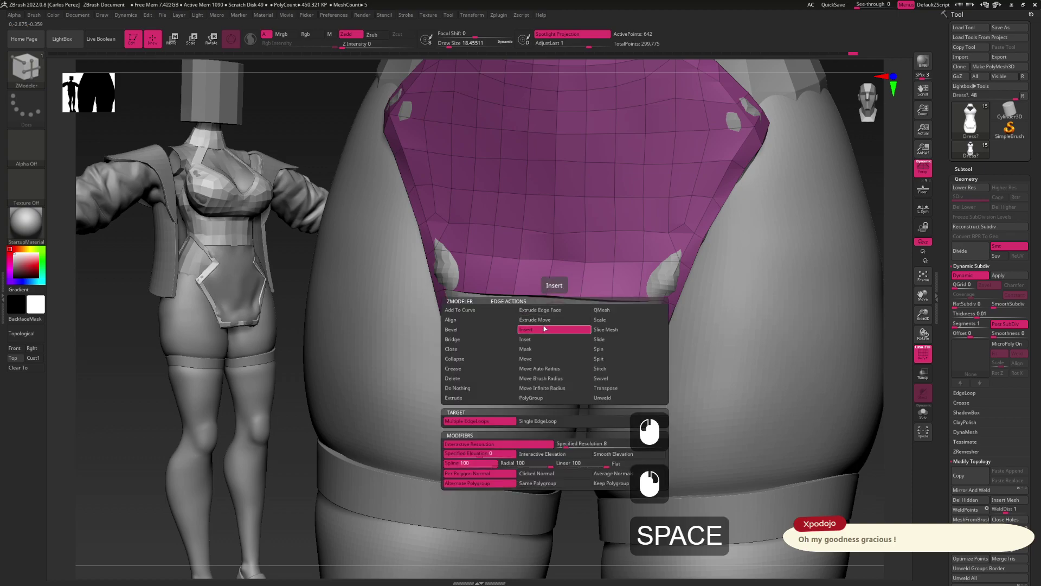
click(485, 339)
click(555, 316)
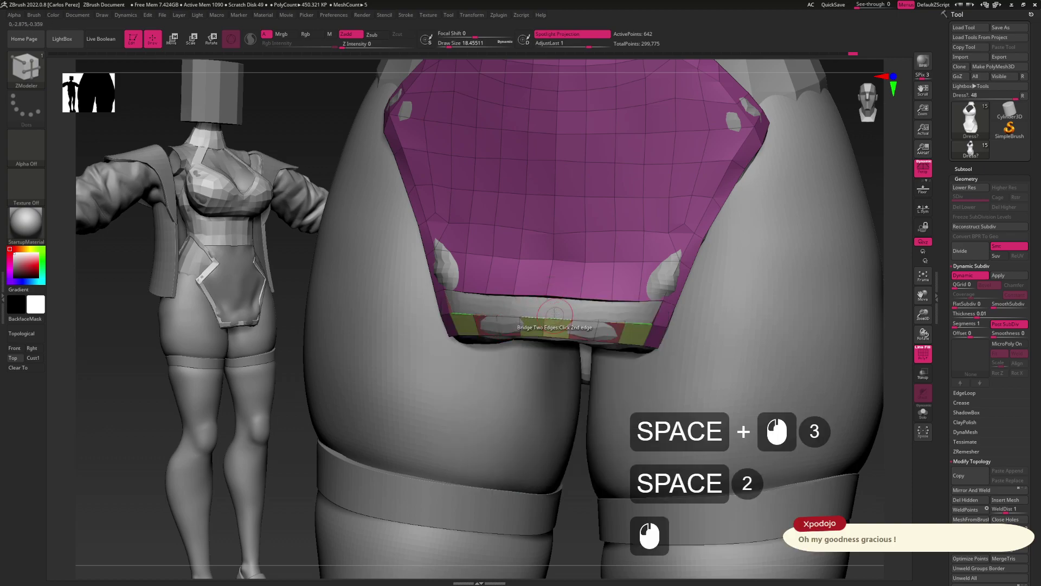
click(583, 318)
click(602, 302)
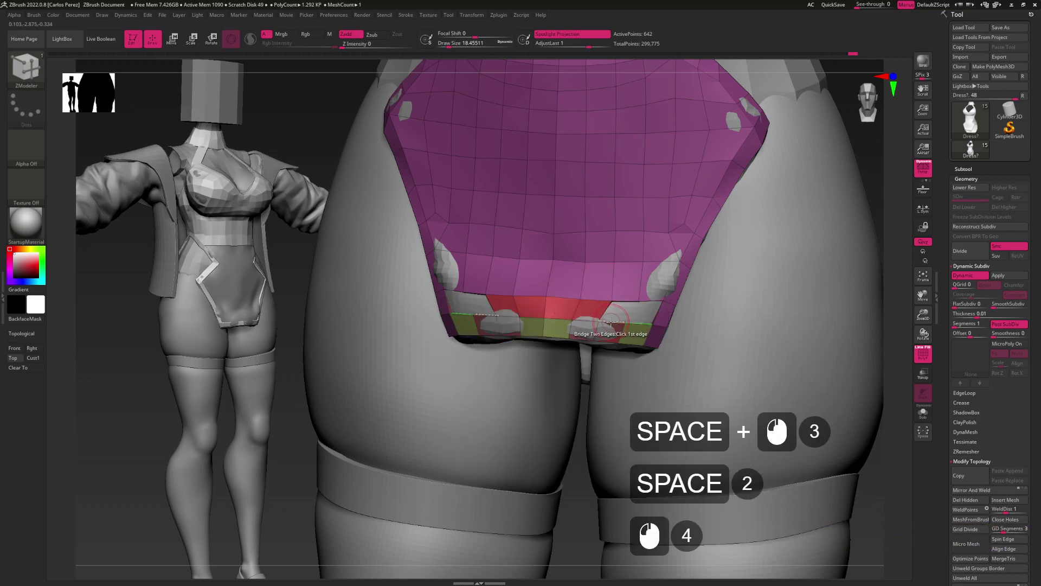
click(622, 301)
click(645, 324)
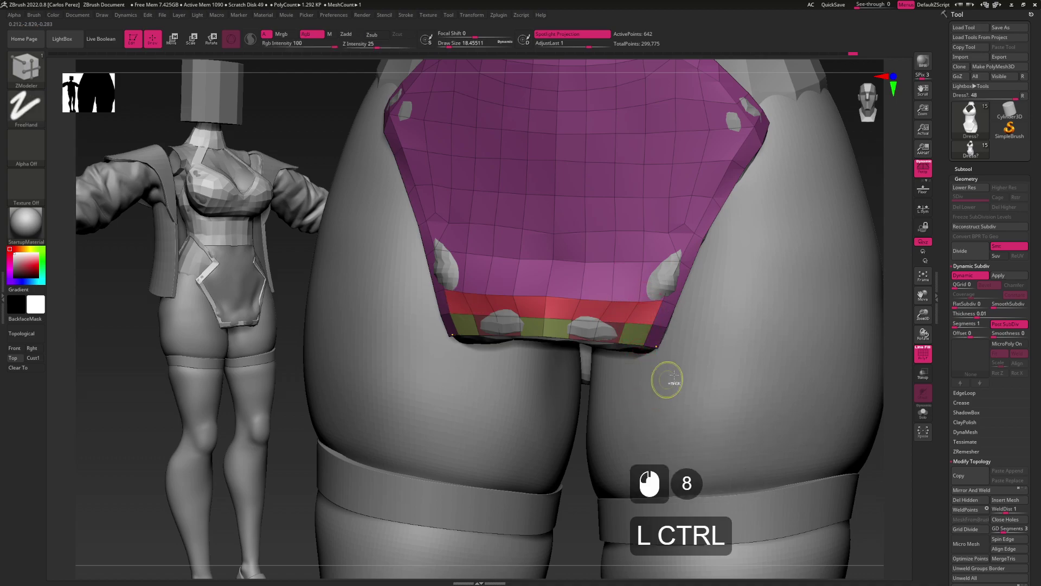
Merge the mesh into one polygroup and view it three-quarter side with perspective off
key(ctrl+w)
mouse_move(690, 333)
alt+mouse_down()
mouse_move(678, 353)
mouse_move(670, 331)
alt+mouse_up()
mouse_move(670, 331)
mouse_down()
mouse_move(760, 326)
mouse_move(662, 305)
mouse_move(705, 303)
mouse_move(651, 288)
mouse_move(665, 298)
mouse_up()
drag(664, 298, 1010, 311)
key(p)
Switch to the Move brush and orbit the dress to a three-quarter side view of the hip
mouse_move(642, 299)
shift+mouse_down()
mouse_move(644, 316)
mouse_move(683, 304)
shift+mouse_up()
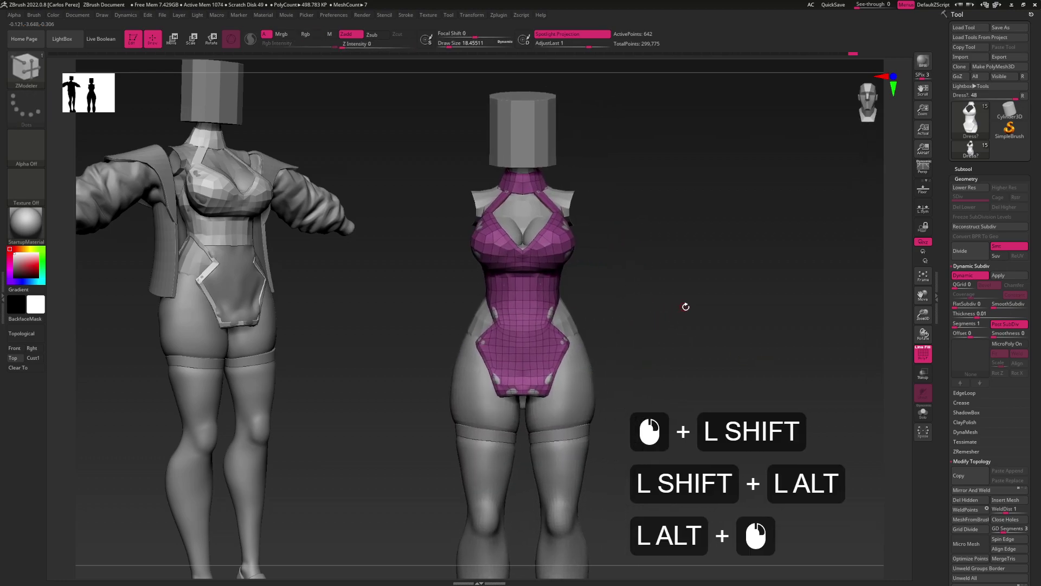
key(s)
key(b)
key(m)
key(v)
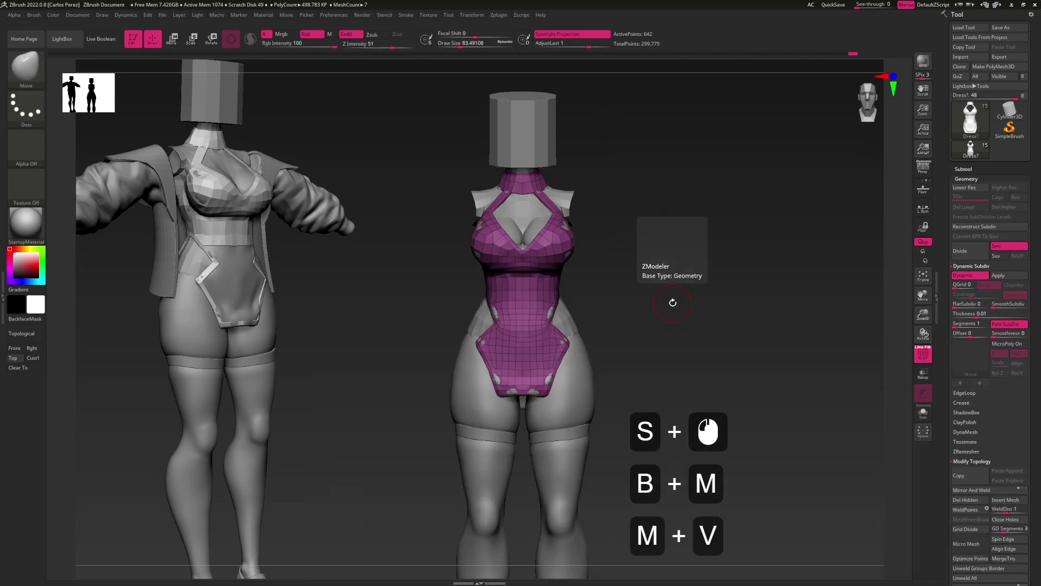
mouse_move(598, 365)
alt+mouse_down()
mouse_move(643, 319)
mouse_move(618, 330)
mouse_move(588, 325)
mouse_move(595, 318)
alt+mouse_up()
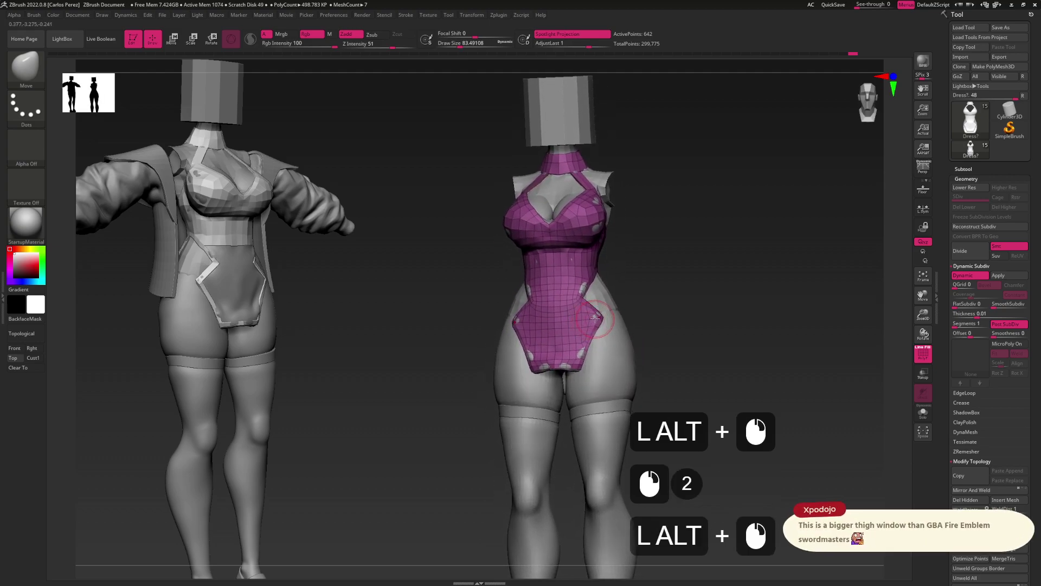
right_drag(634, 336, 597, 321)
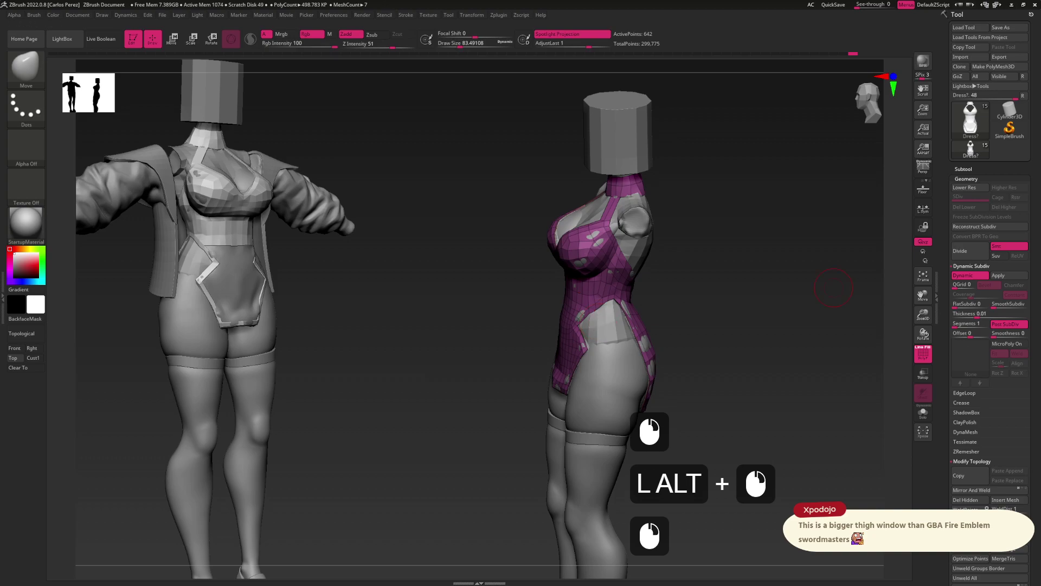
Send the chat replies 'LOL' and 've been super into thigh windows lately too'
text(LOL)
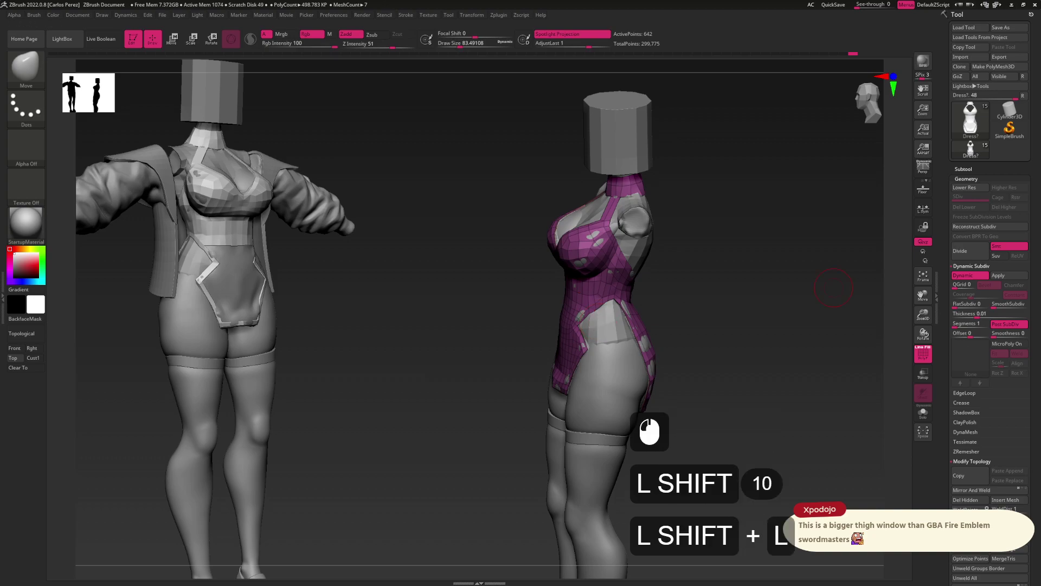
key(Return)
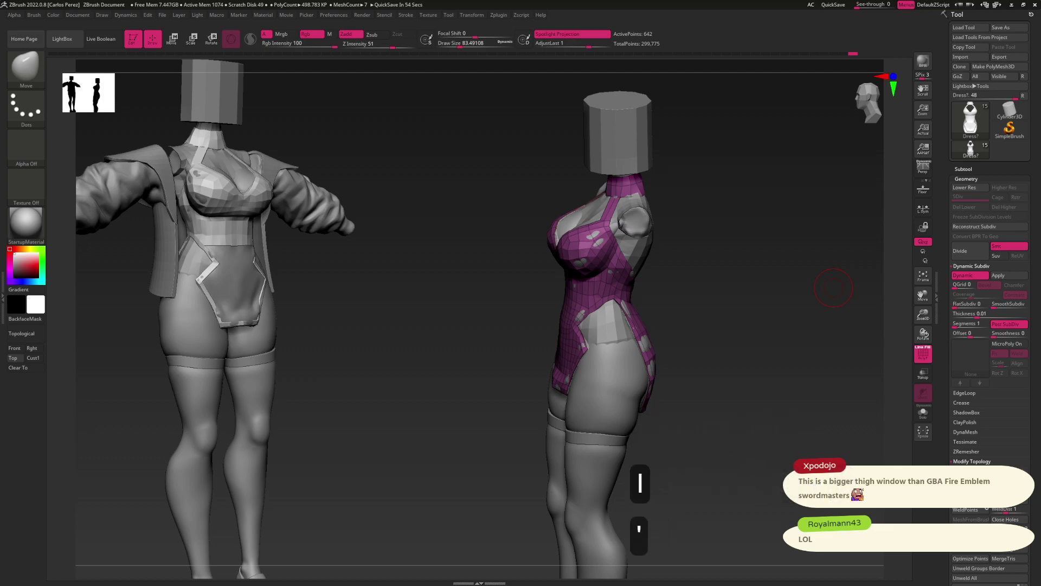
text(ve been supoer)
key(BackSpace)
key(BackSpace)
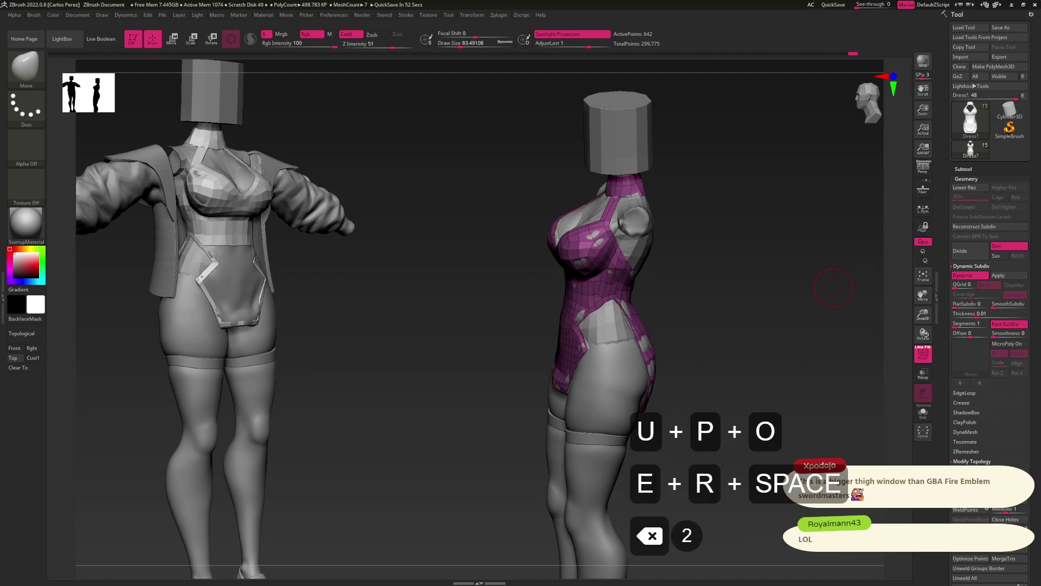
key(BackSpace)
key(BackSpace)
text(er into thigh windows la)
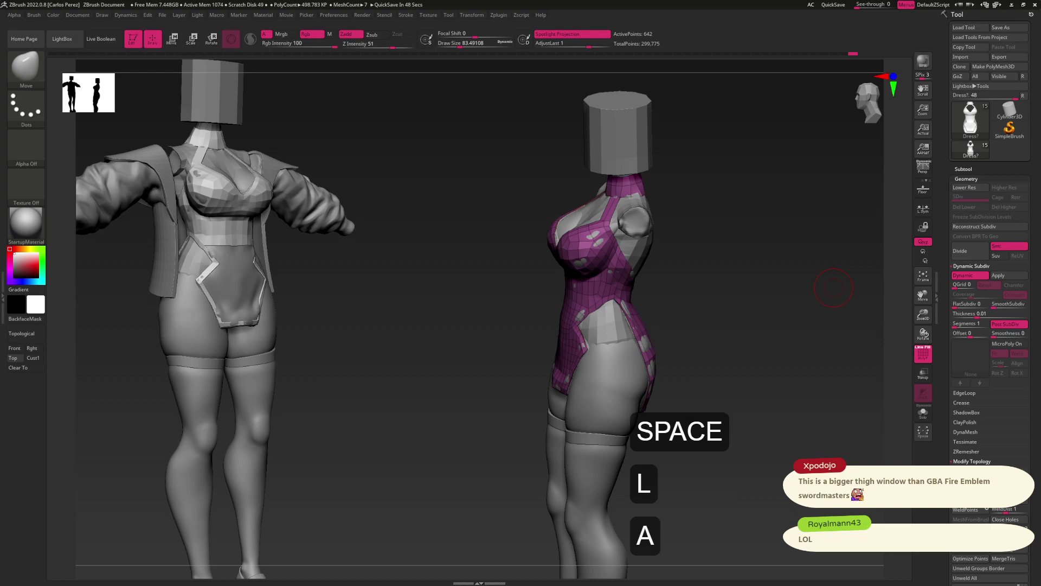
text(tely too)
key(Return)
Send 'curious' in chat, then zoom to a straight-on front view of the hip cutout
text(curi)
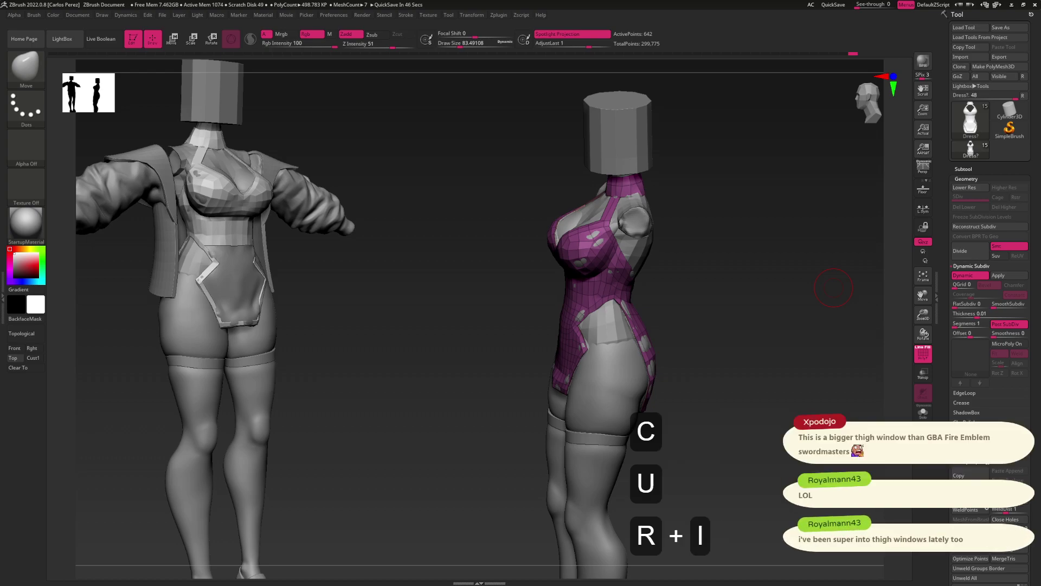
text(ous)
key(Return)
mouse_move(833, 288)
mouse_down()
mouse_move(781, 295)
mouse_move(722, 272)
mouse_move(633, 344)
mouse_move(657, 298)
mouse_move(629, 298)
mouse_move(646, 297)
mouse_up()
Switch to ZModeler at a small draw size and bridge the first hip-corner edge pair
key(b)
key(z)
key(m)
key(s)
drag(646, 297, 651, 297)
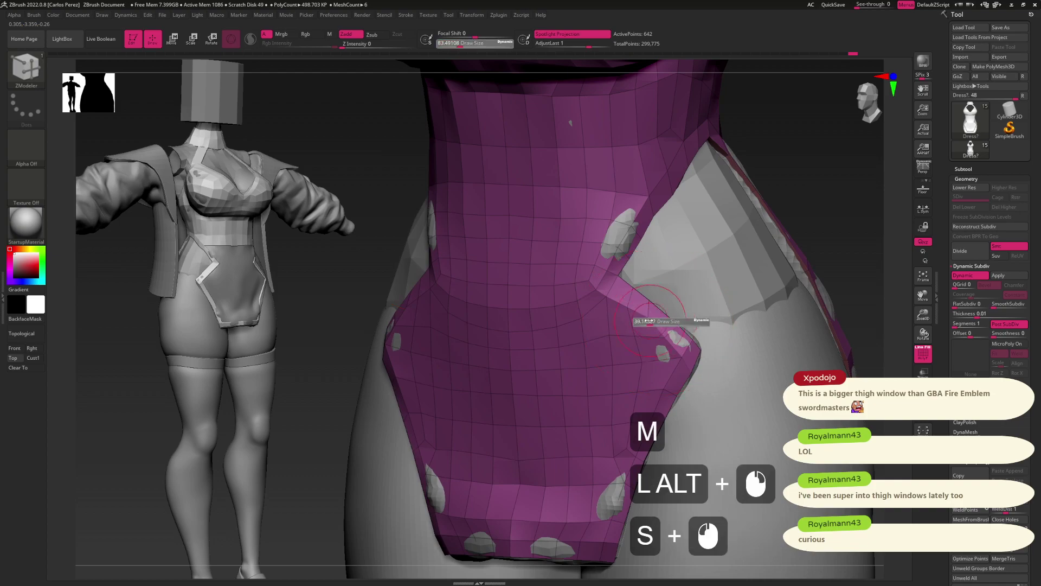
click(658, 306)
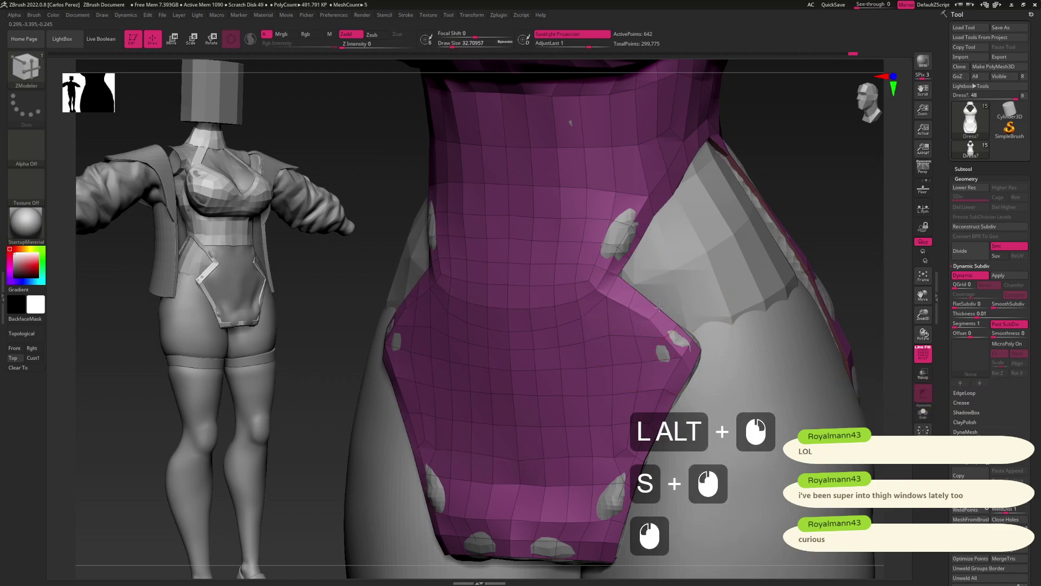
click(649, 296)
Bridge further edge pairs to fill the notch near the hip point
alt+drag(649, 296, 637, 319)
click(623, 296)
click(624, 295)
click(642, 316)
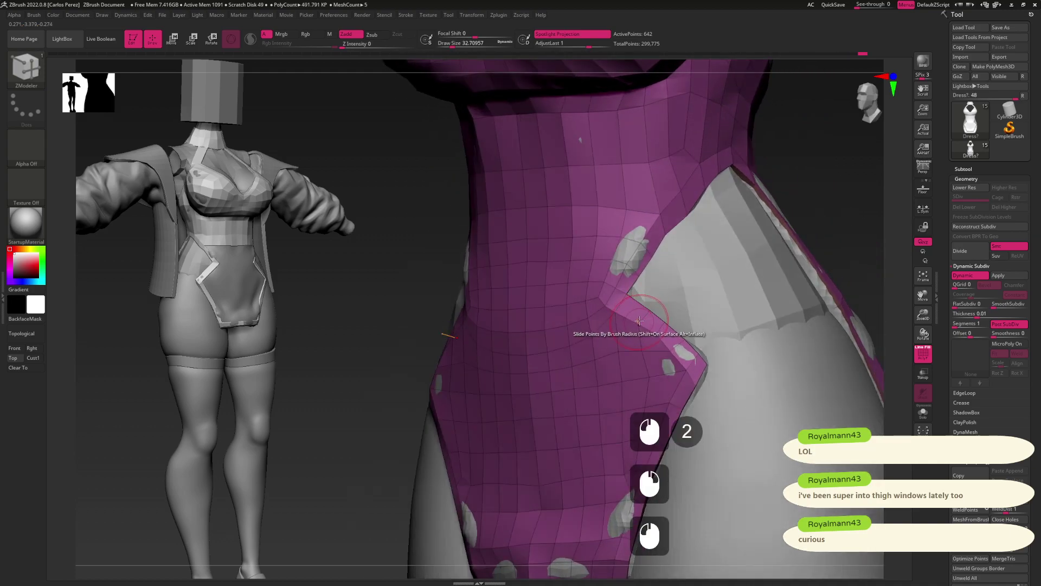
click(620, 314)
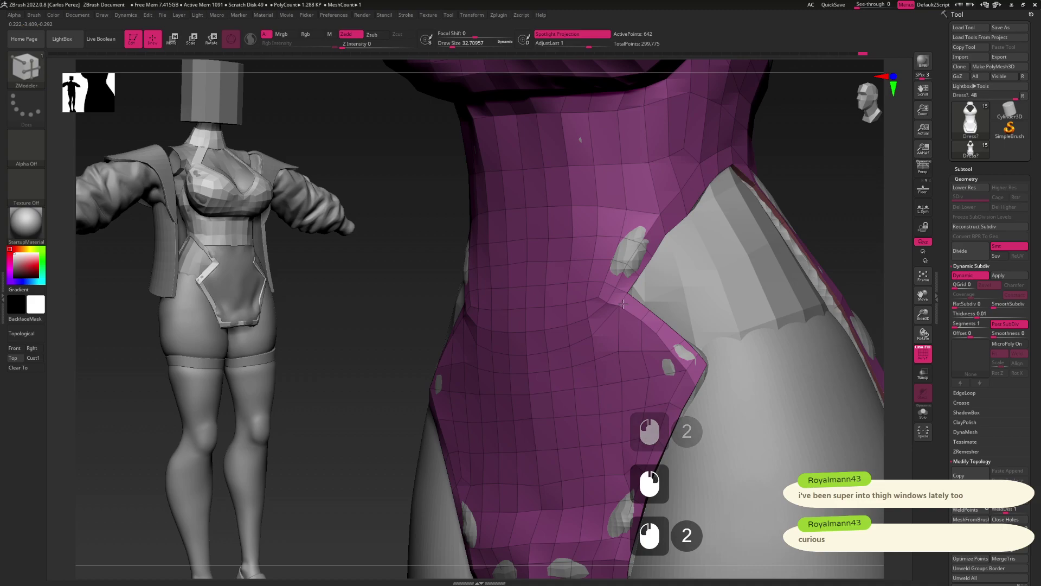
click(611, 294)
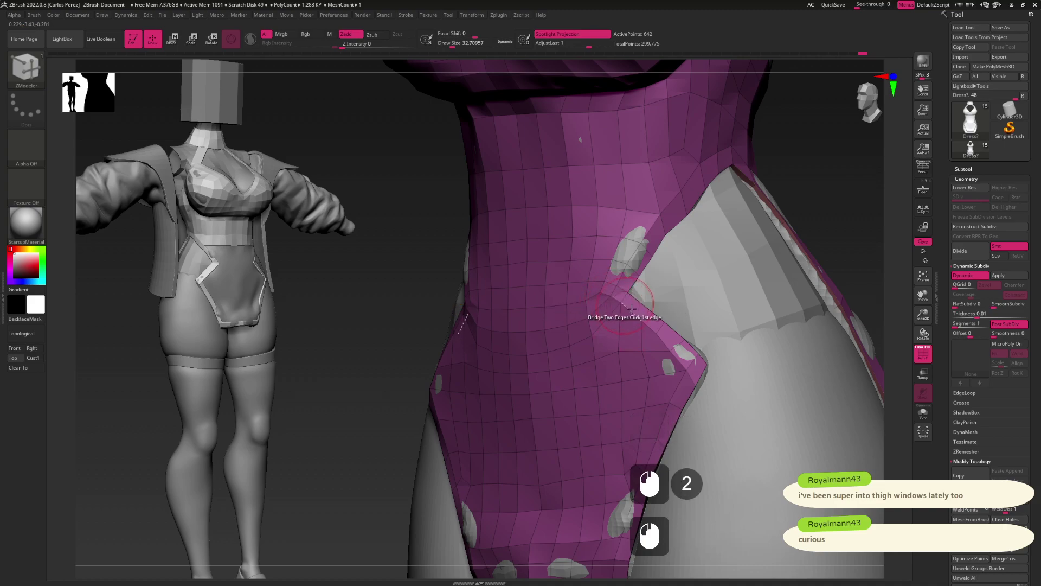
Bridge the remaining gaps along the hip corner by the dress's lower edge
alt+drag(670, 343, 627, 305)
click(640, 320)
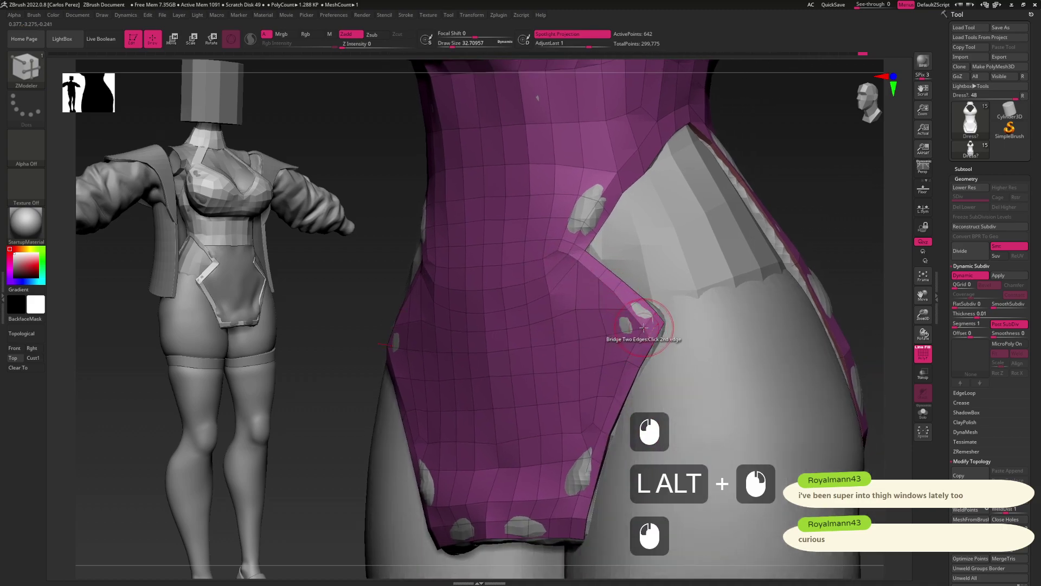
click(643, 327)
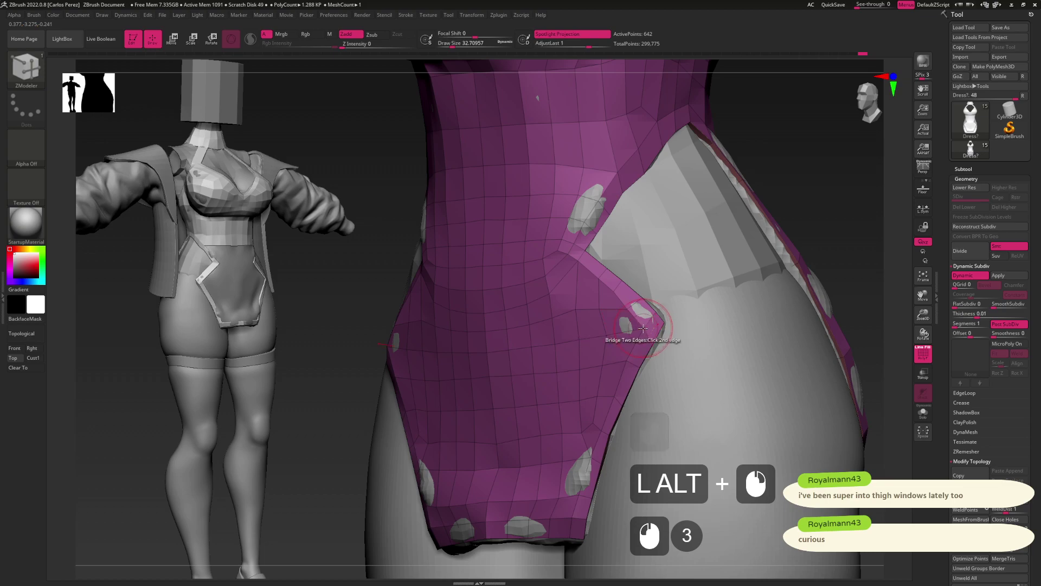
click(637, 320)
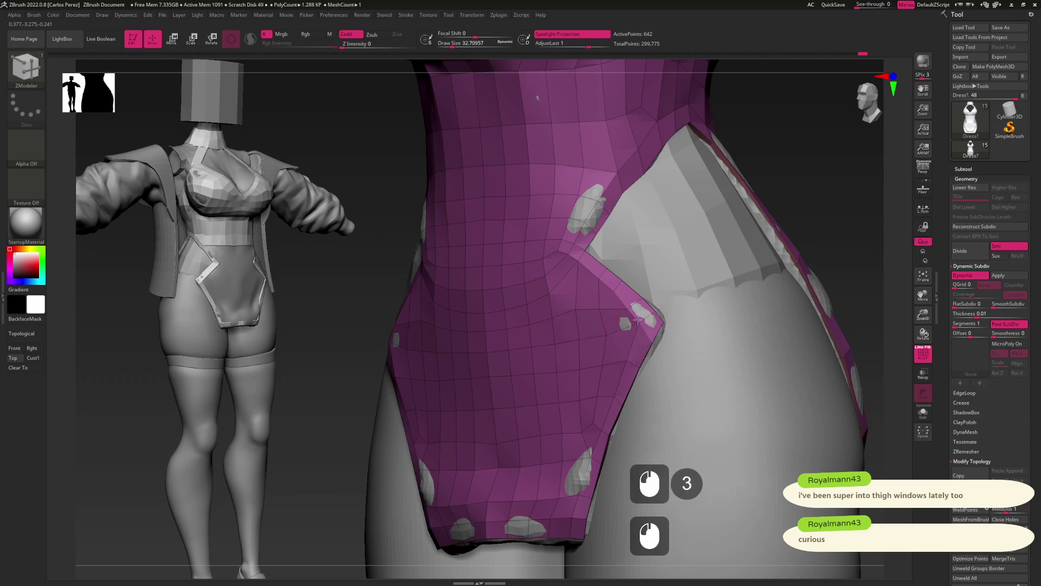
click(644, 322)
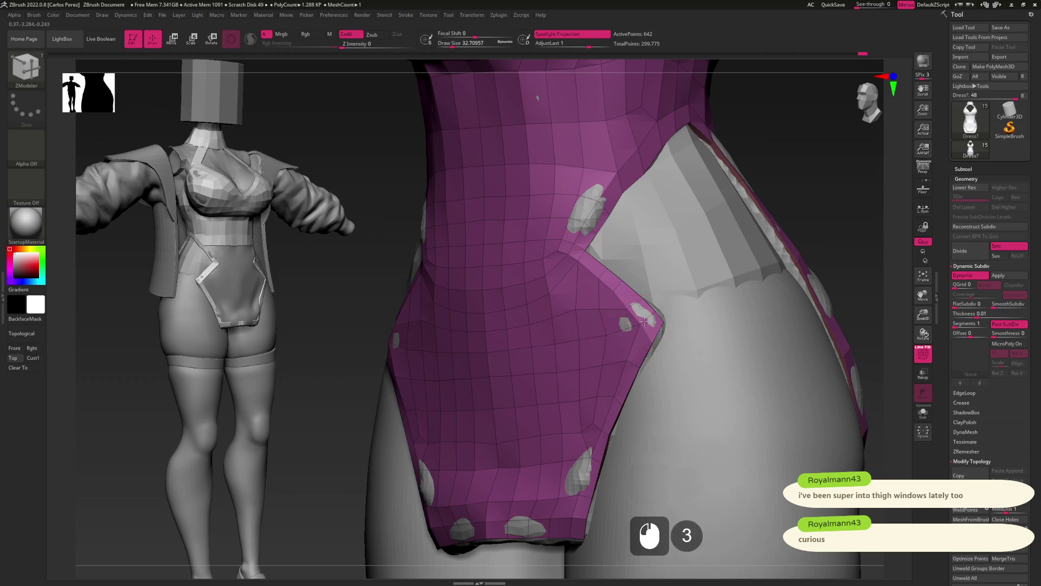
mouse_move(643, 322)
alt+mouse_down()
mouse_move(665, 293)
mouse_move(646, 304)
alt+mouse_up()
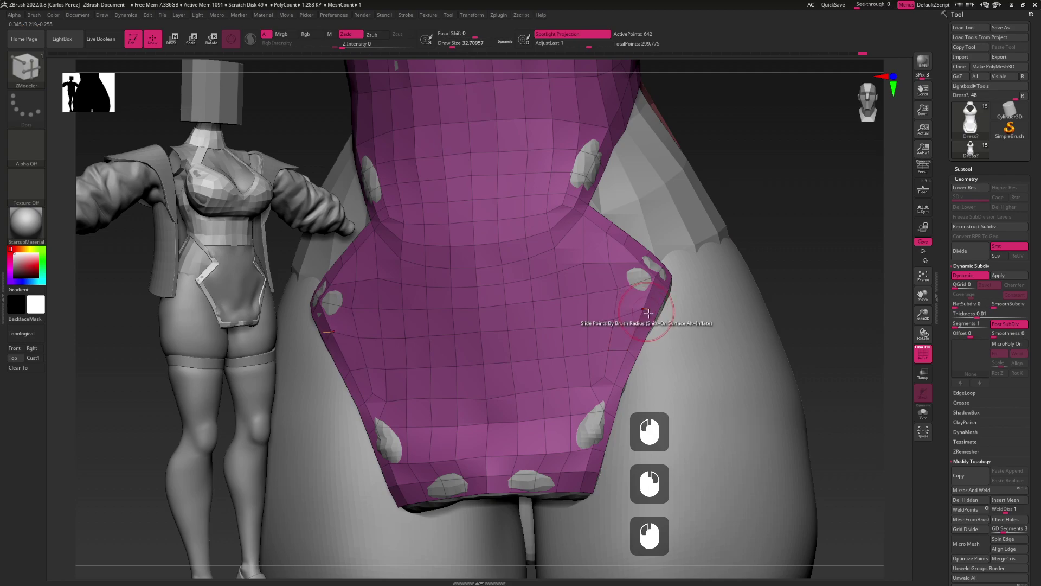
Undo an unwanted bridge and pick new edges to bridge on the other hip corner
key(ctrl+z)
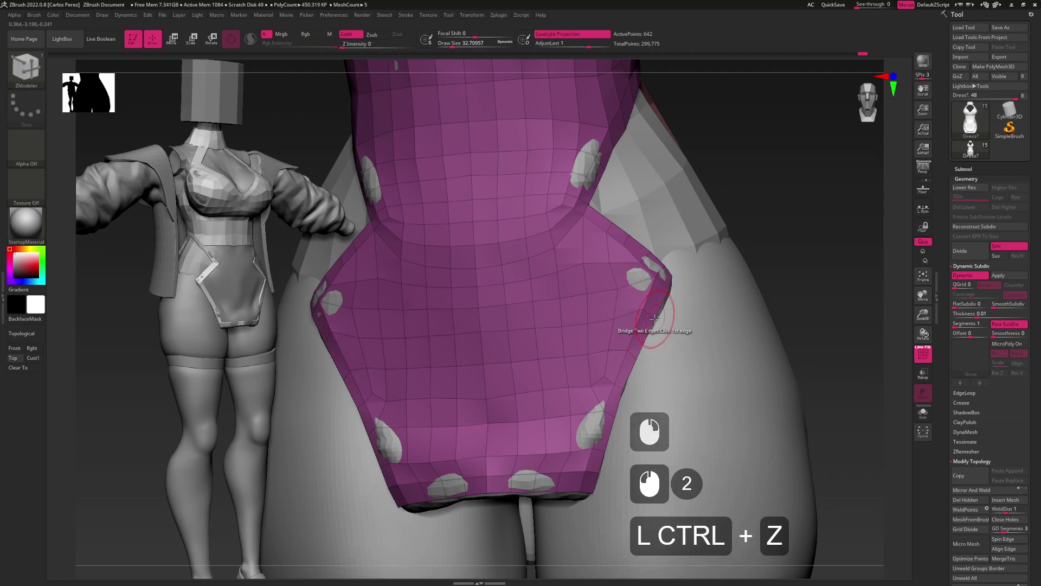
click(657, 312)
click(646, 304)
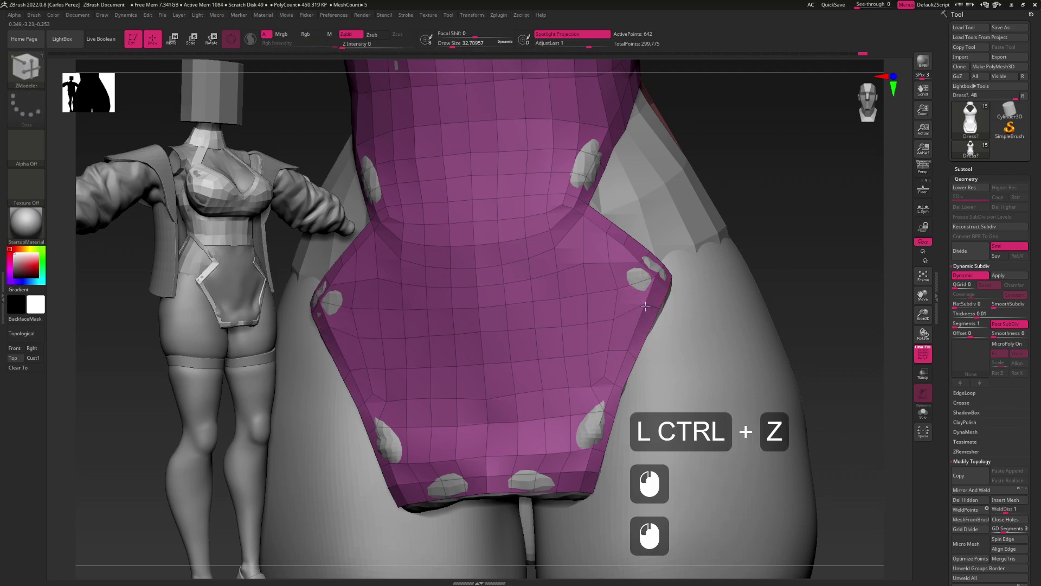
click(644, 302)
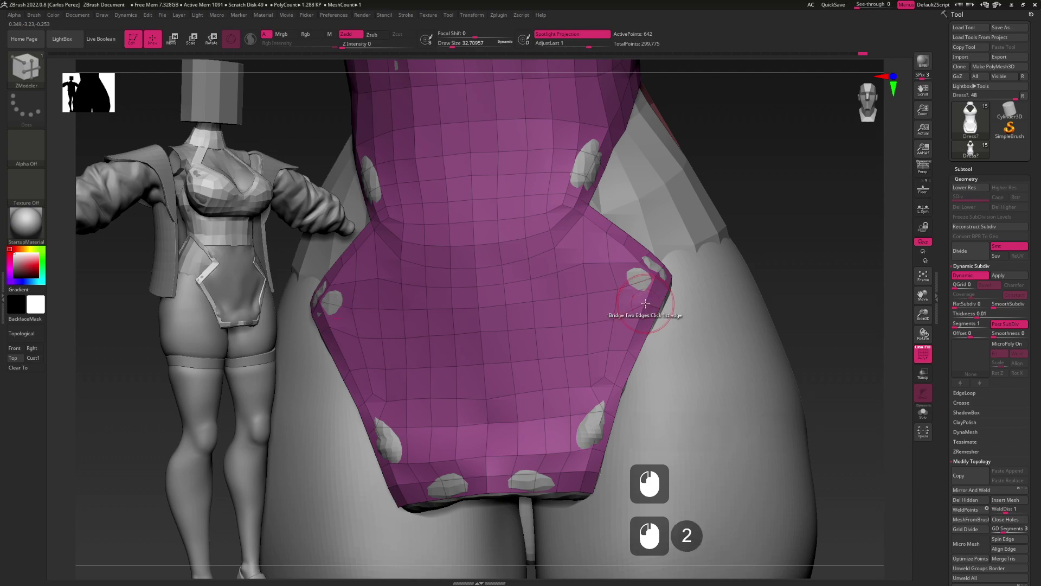
alt+drag(645, 320, 659, 287)
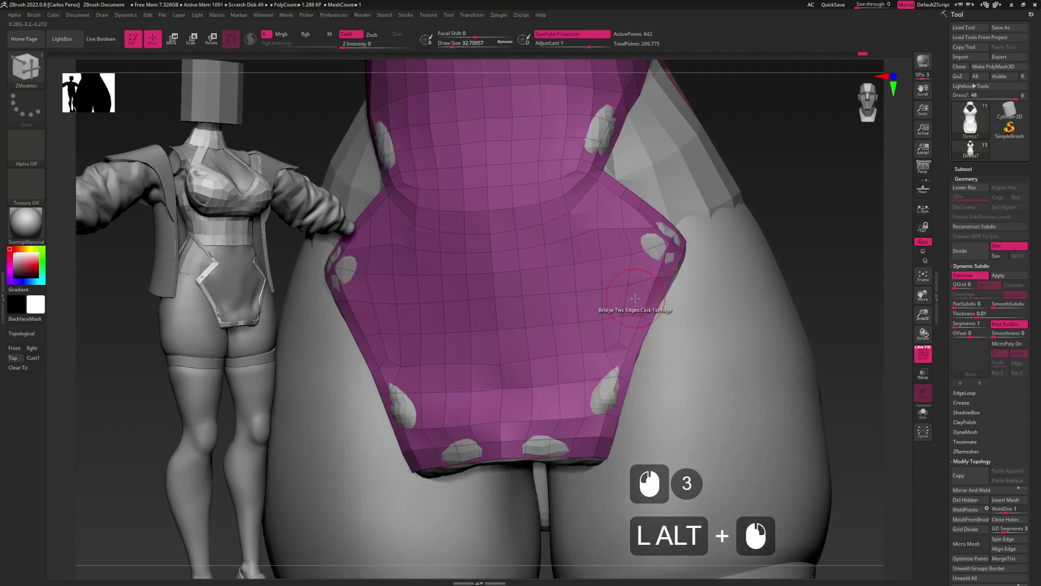
key(space)
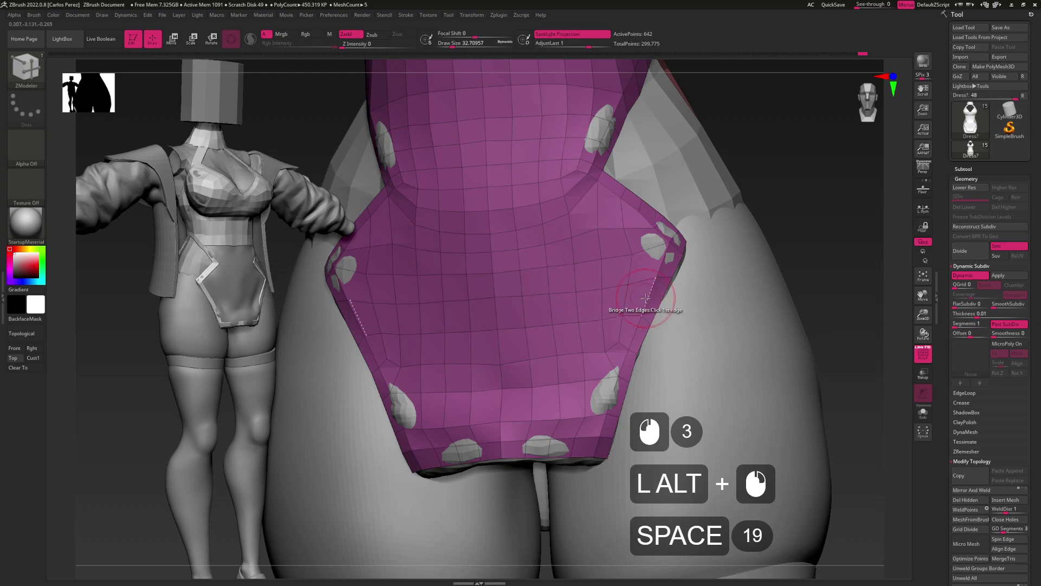
key(space)
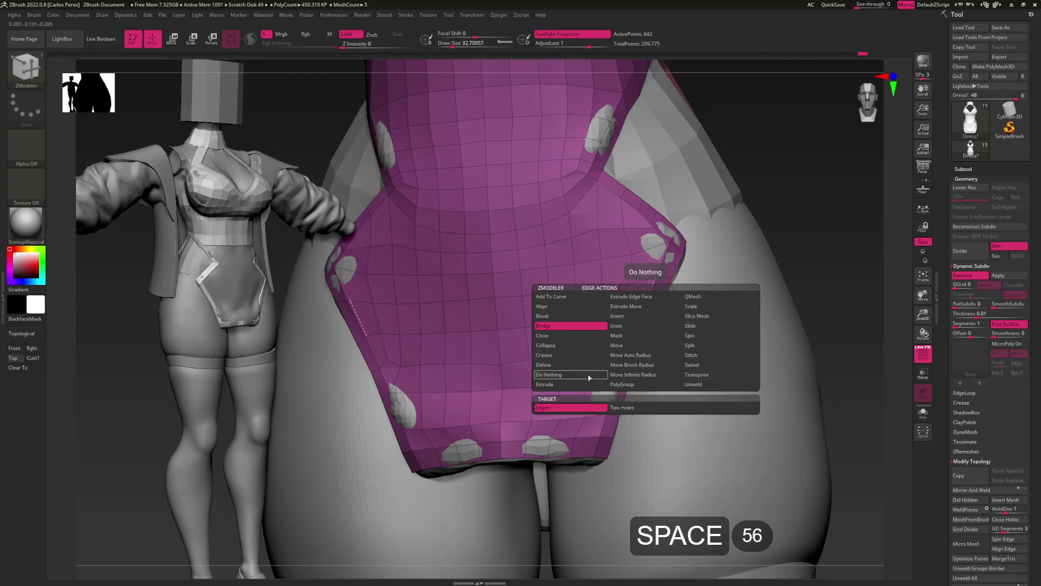
Slide the first points on the bodysuit's lower back panel
click(589, 378)
drag(658, 333, 632, 326)
click(660, 309)
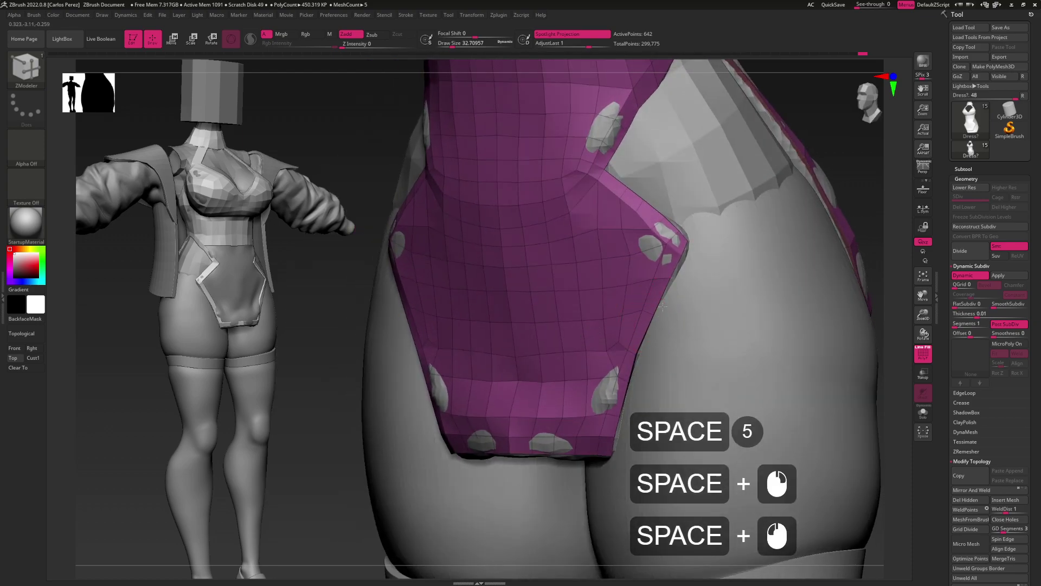
alt+drag(658, 335, 658, 318)
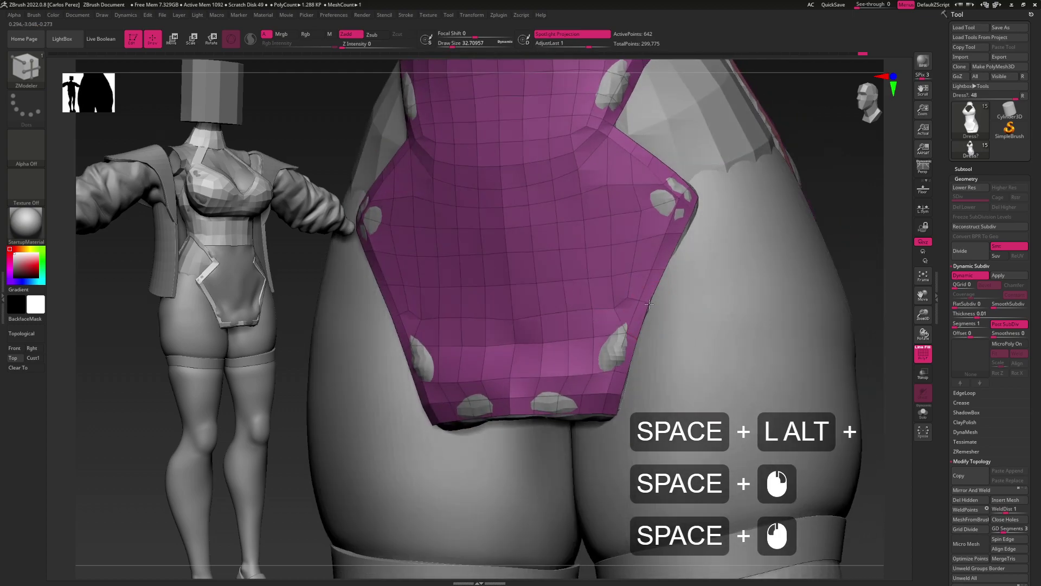
key(space+ctrl)
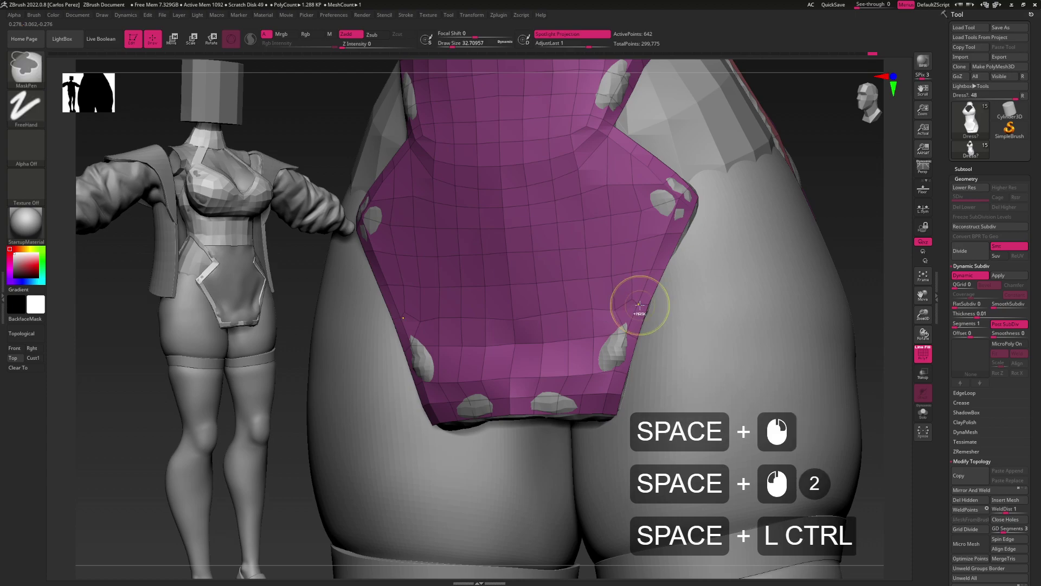
click(649, 302)
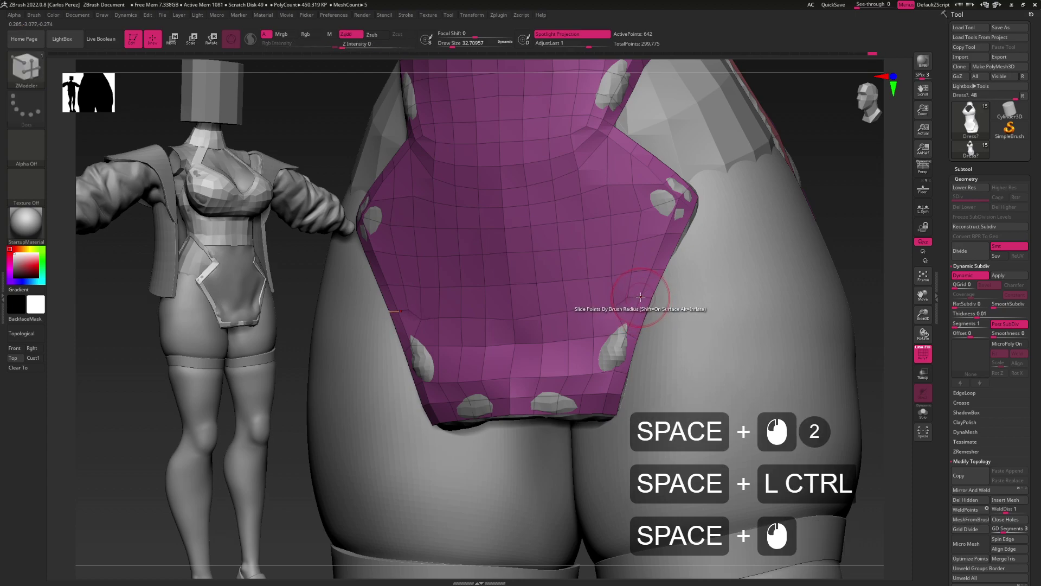
alt+drag(640, 297, 649, 304)
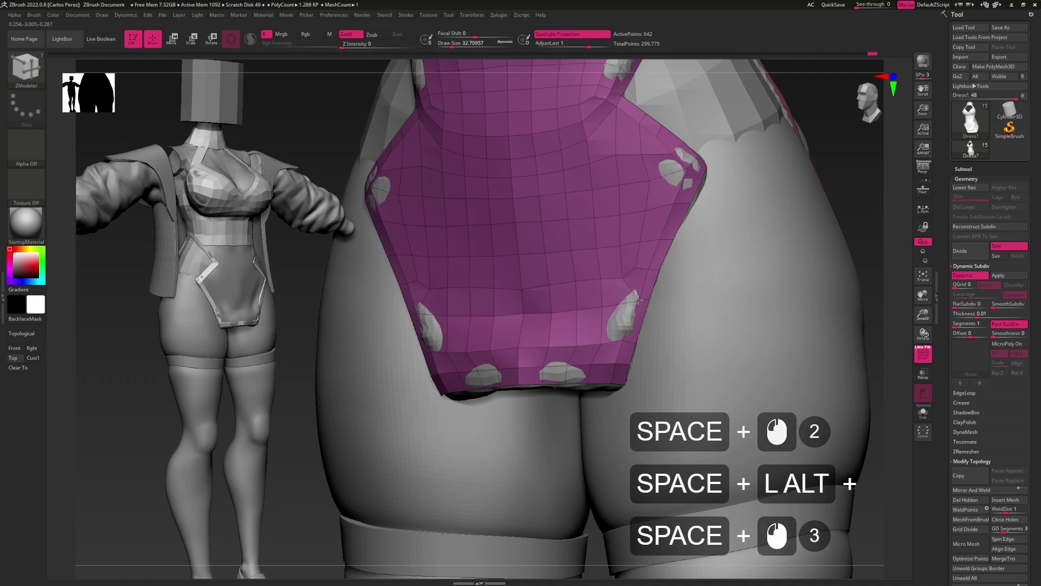
click(630, 324)
click(622, 348)
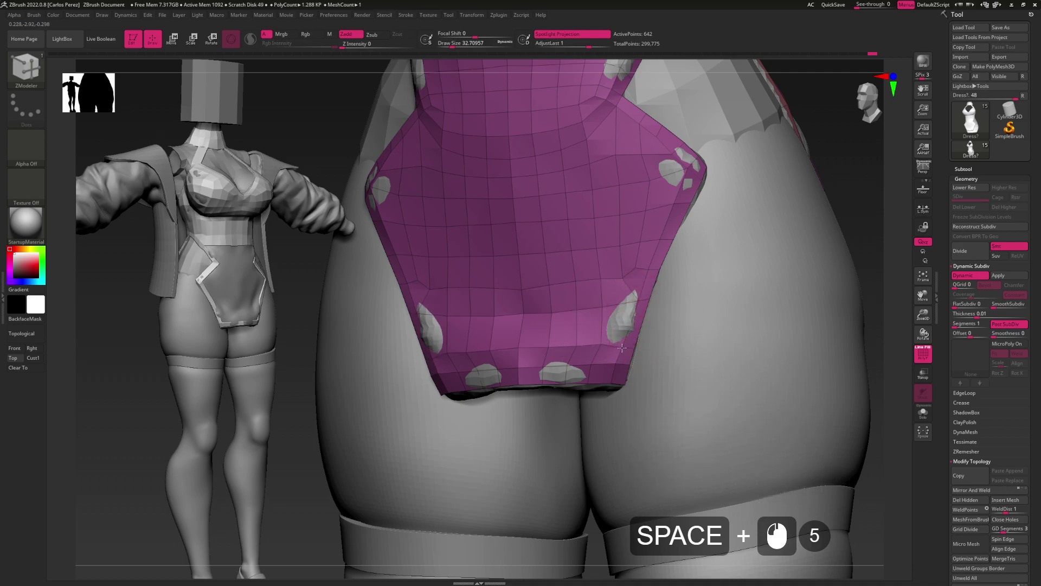
Continue sliding points along the rear panel's edge to even out the spacing
alt+drag(622, 349, 639, 324)
click(639, 324)
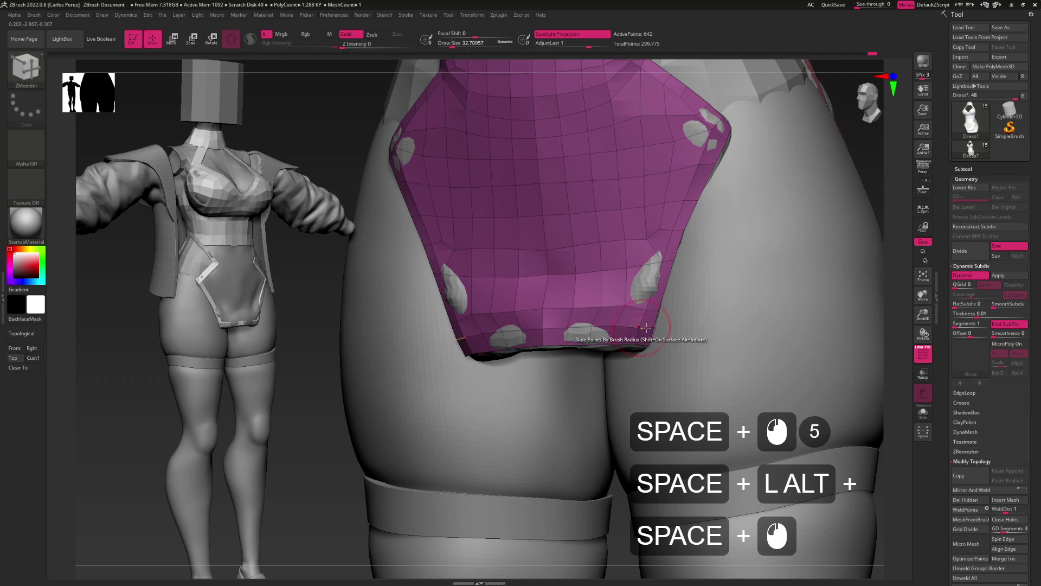
alt+drag(635, 345, 653, 320)
click(654, 313)
click(648, 331)
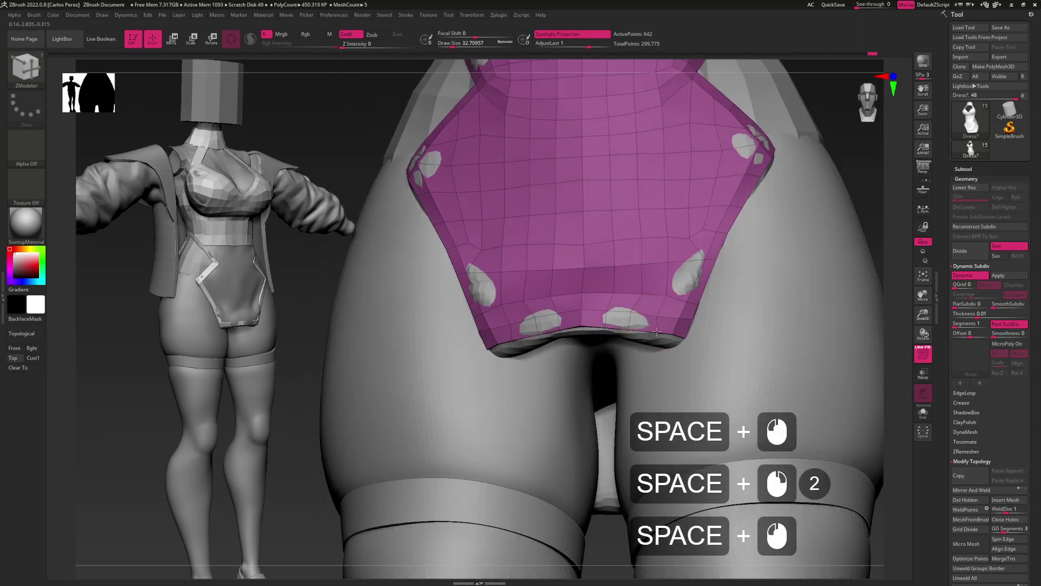
click(635, 293)
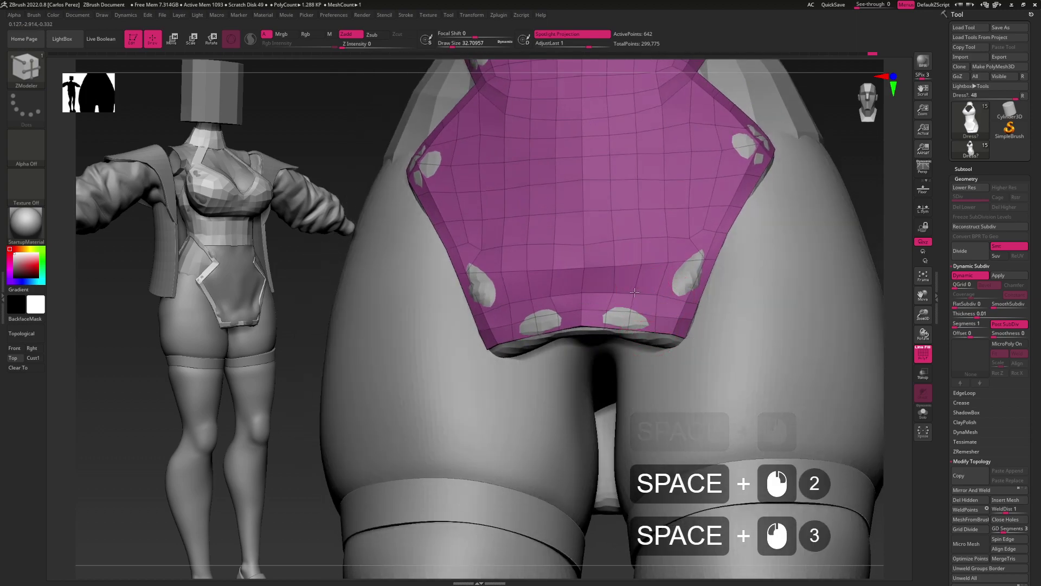
click(614, 291)
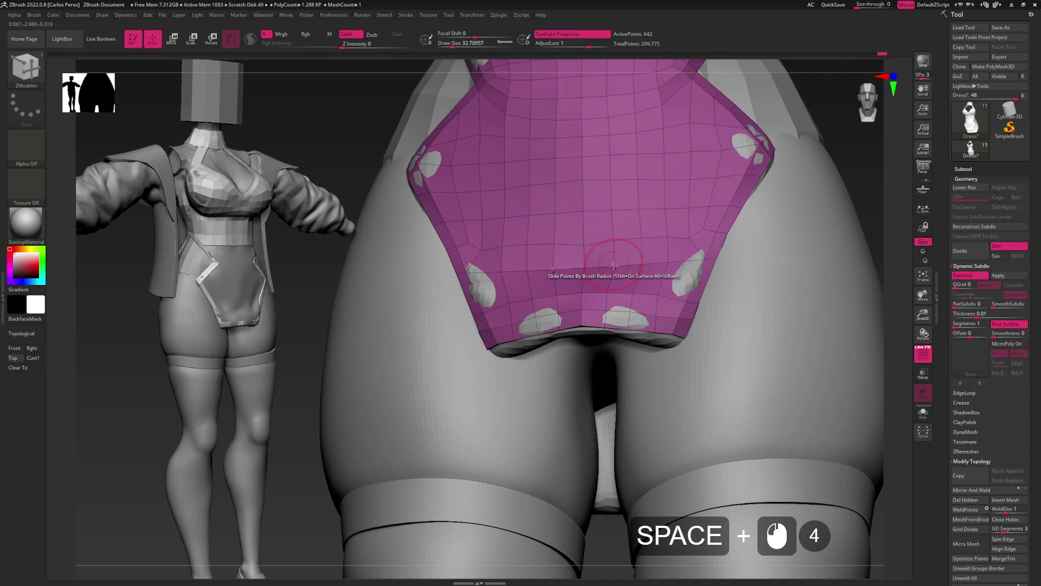
mouse_move(608, 267)
alt+mouse_down()
mouse_move(635, 317)
mouse_move(683, 312)
mouse_move(648, 308)
mouse_move(627, 335)
mouse_move(645, 335)
mouse_move(608, 326)
mouse_move(616, 357)
alt+mouse_up()
Select the Move brush at a draw size of about 90
key(b)
key(m)
key(v)
key(s)
key(s)
key(alt+space)
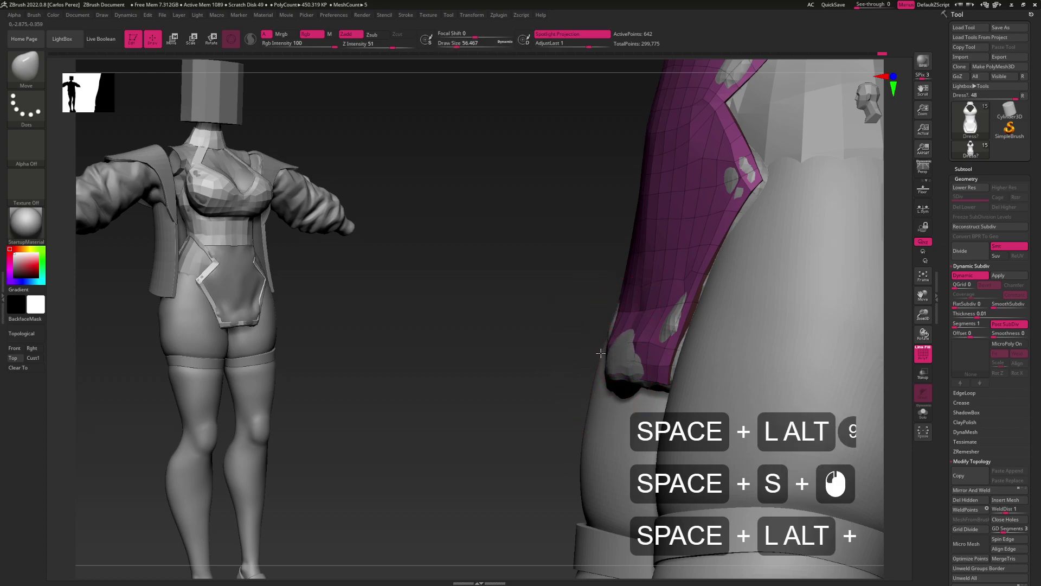
key(alt+space)
key(alt+space)
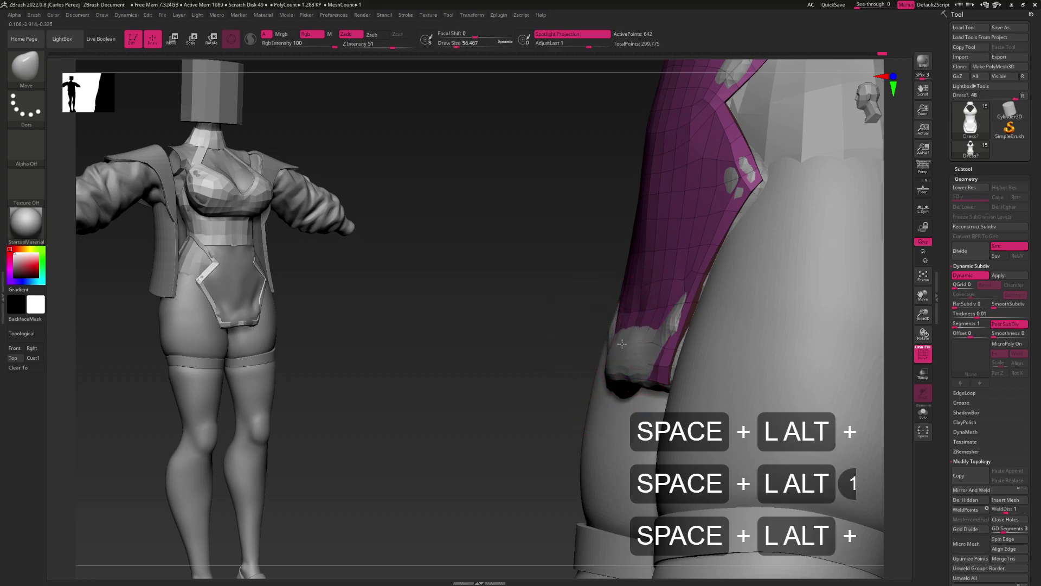
drag(618, 343, 818, 257)
Show the SubTool list and hide the PolyF wireframe overlay
click(984, 168)
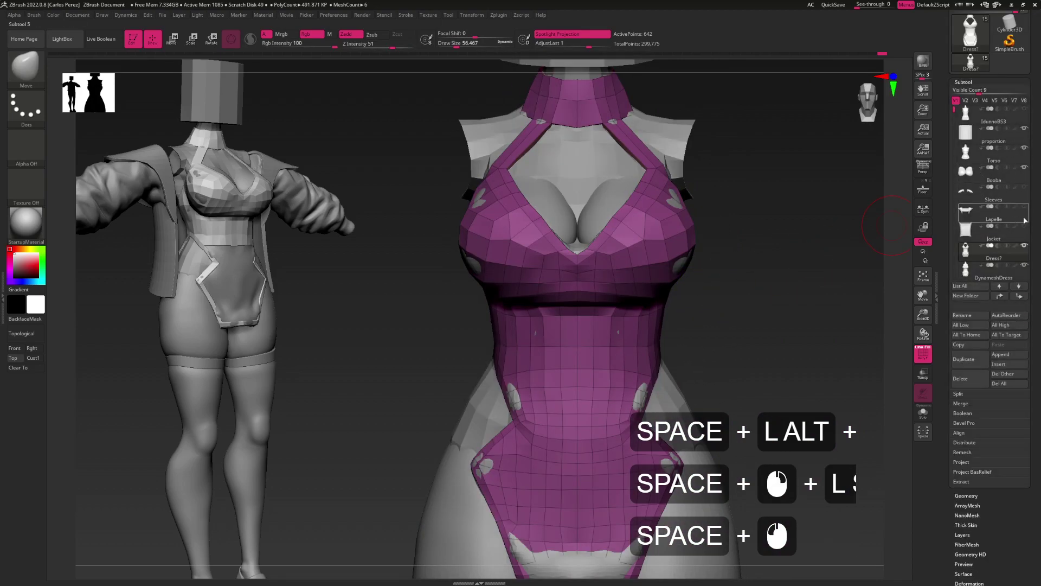
mouse_move(767, 399)
alt+mouse_down()
mouse_move(691, 385)
mouse_move(672, 347)
mouse_move(682, 332)
mouse_move(718, 330)
mouse_move(667, 311)
alt+mouse_up()
key(shift+f)
key(d)
Reselect the Move brush and raise its draw size to 112
key(b)
key(m)
key(v)
key(s)
drag(649, 353, 653, 351)
Enlarge the Move brush to about 191 and nudge the dress fold near the hip
key(s)
drag(653, 390, 636, 392)
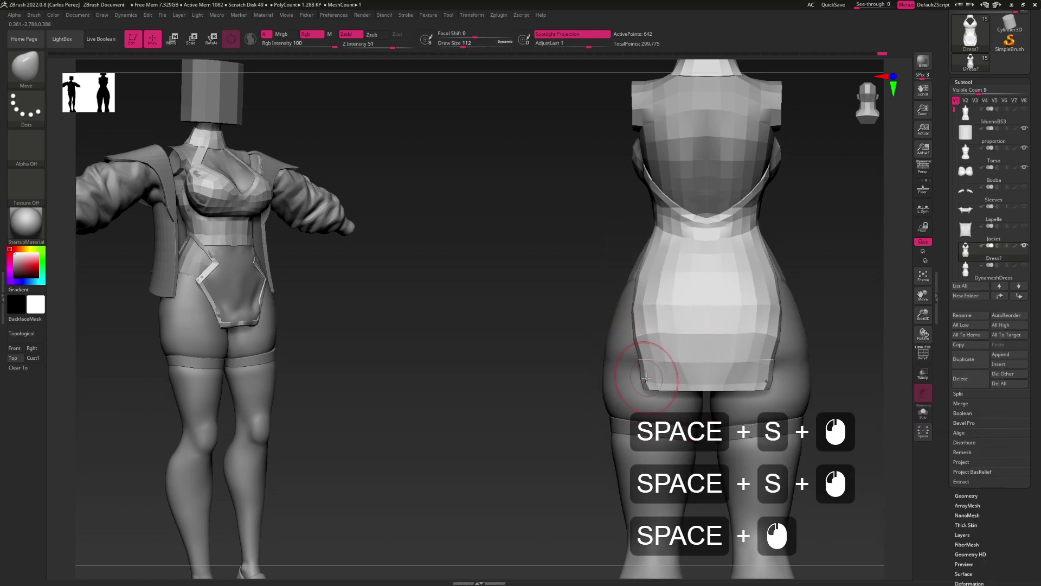
right_drag(646, 378, 669, 353)
drag(641, 368, 636, 360)
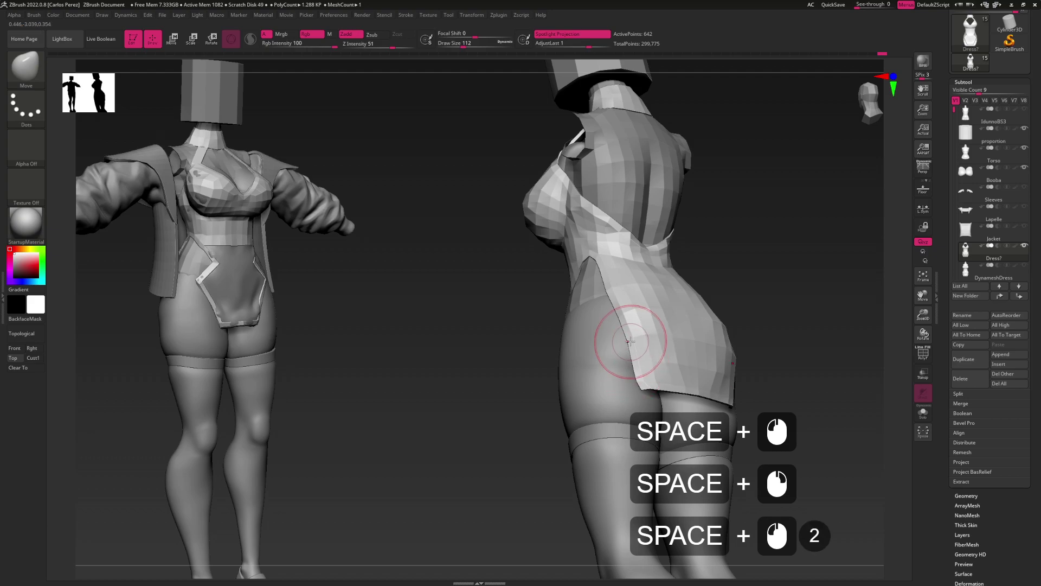
right_drag(626, 338, 789, 315)
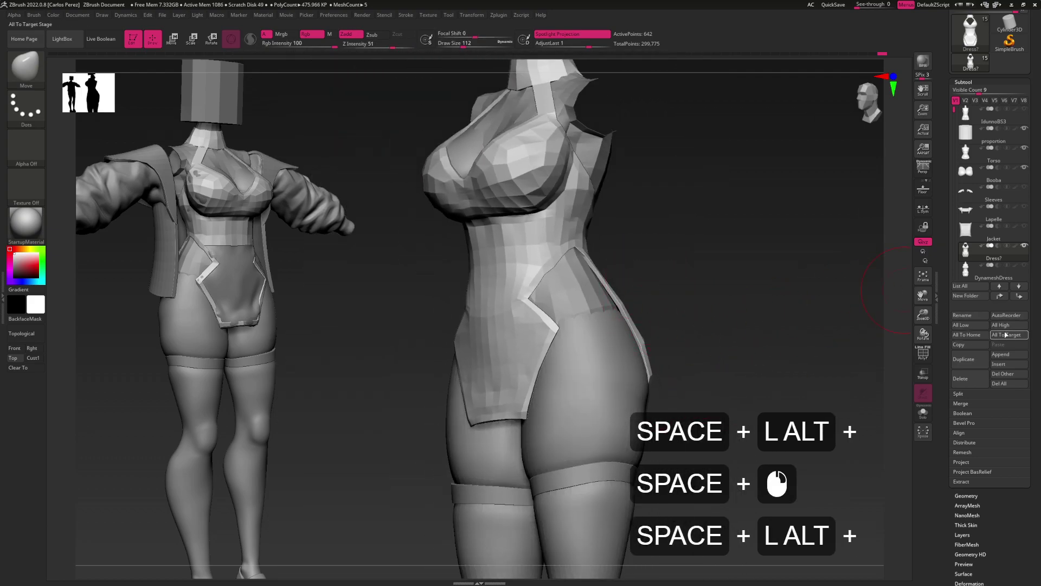
right_drag(662, 353, 633, 382)
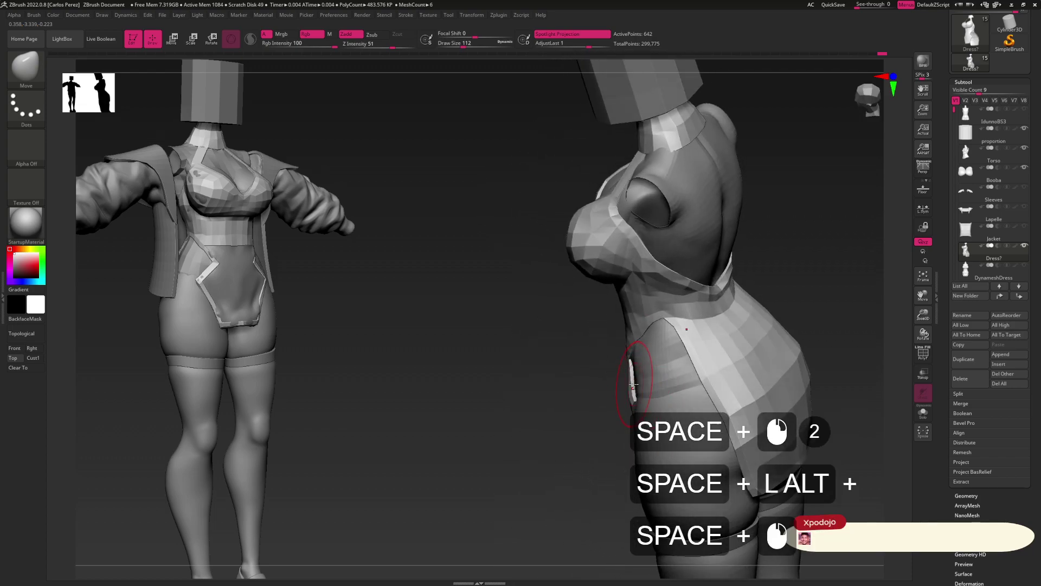
Shrink the Move brush to about 51 and reshape the dress edge along the side slit
key(s)
drag(634, 383, 635, 387)
click(635, 384)
right_drag(636, 384, 663, 343)
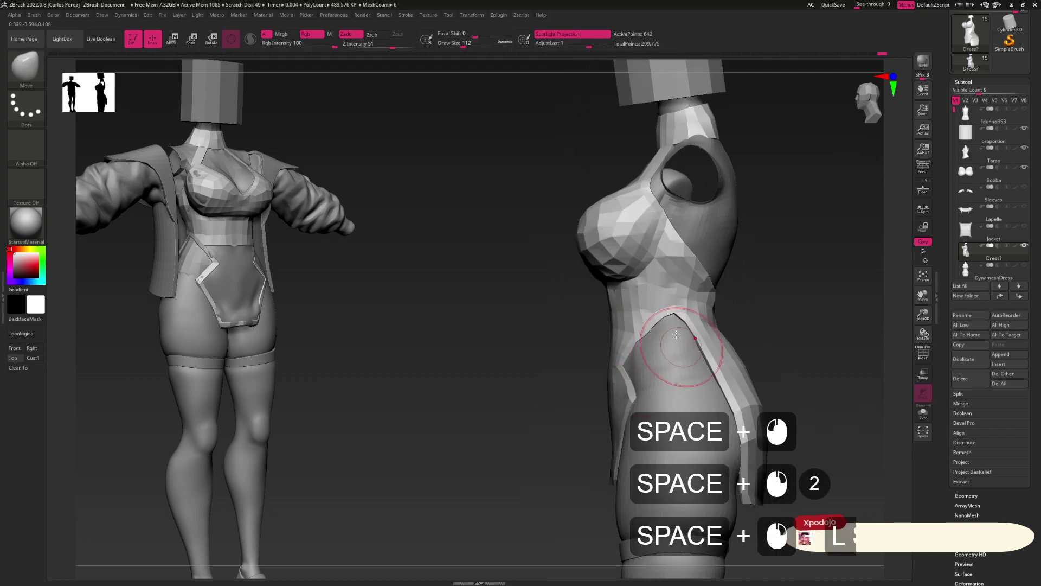
key(s)
drag(653, 344, 652, 342)
mouse_move(652, 342)
alt+right_down()
mouse_move(673, 307)
mouse_move(658, 298)
alt+right_up()
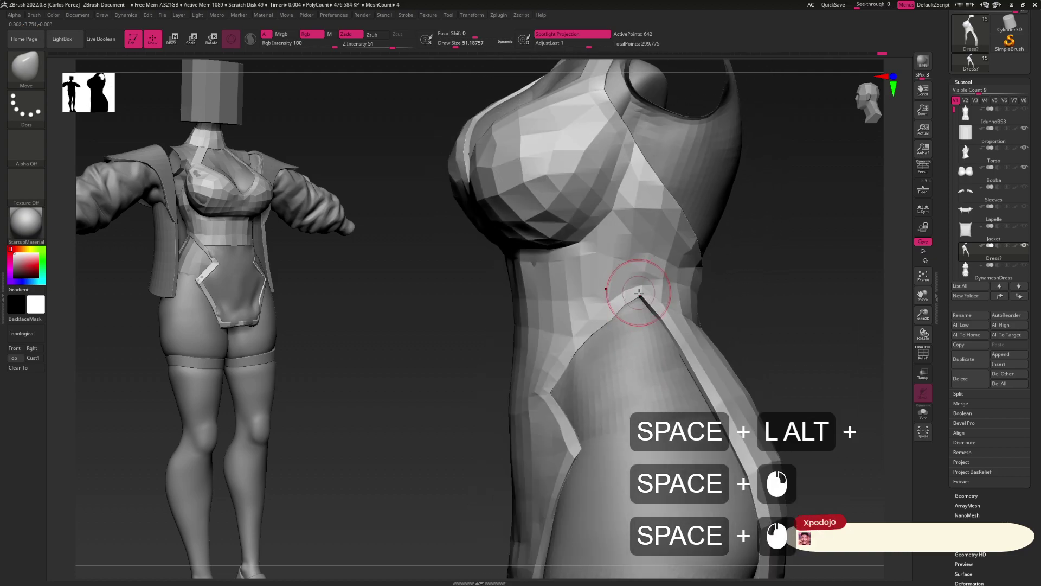
key(ctrl)
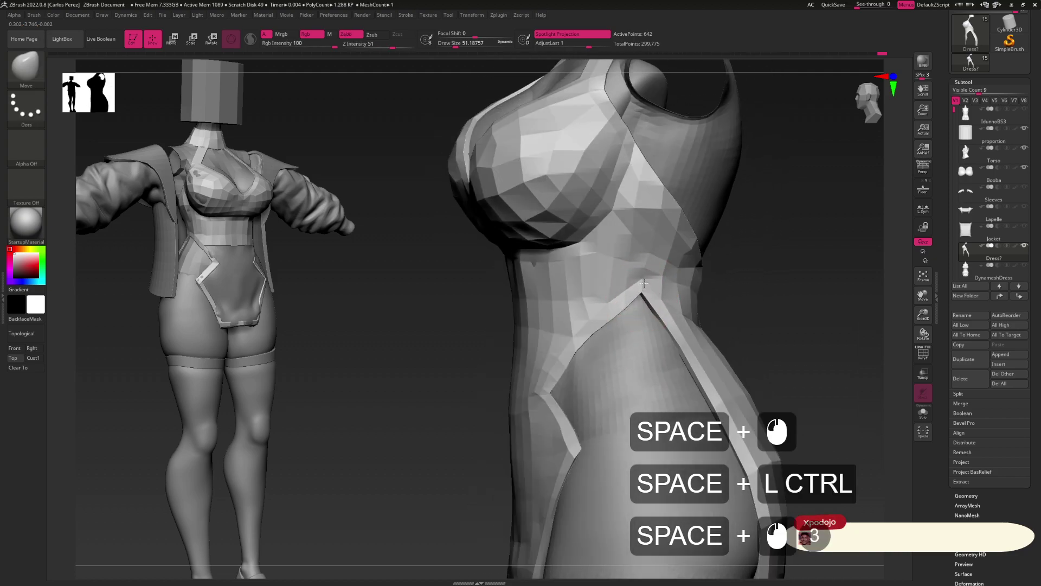
alt+right_drag(644, 283, 617, 298)
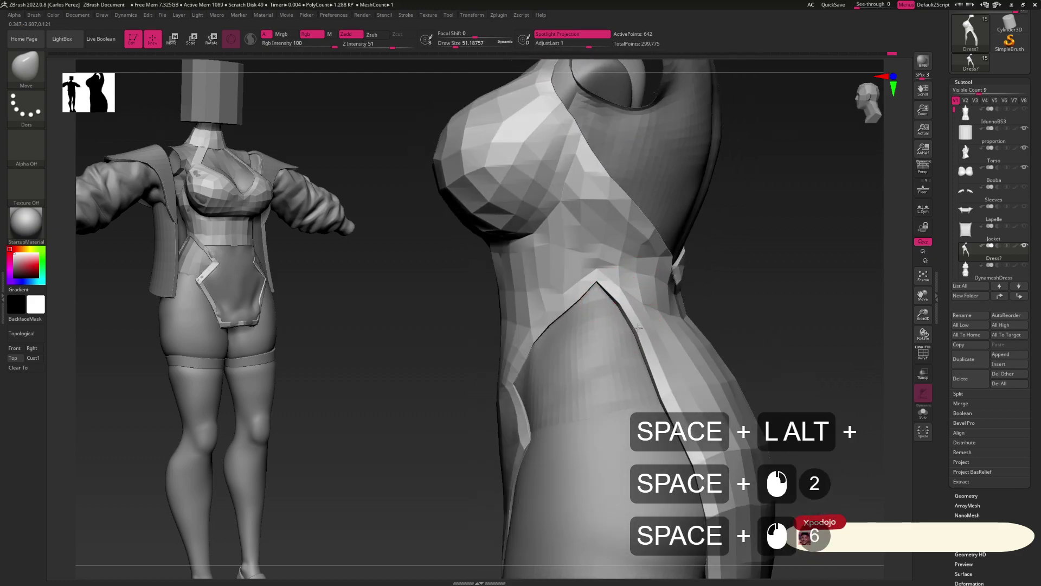
mouse_move(647, 357)
right_down()
mouse_move(659, 380)
mouse_move(632, 361)
right_up()
Reshape the dress edge at the hip from a side view with the brush at about 90
key(s)
click(630, 359)
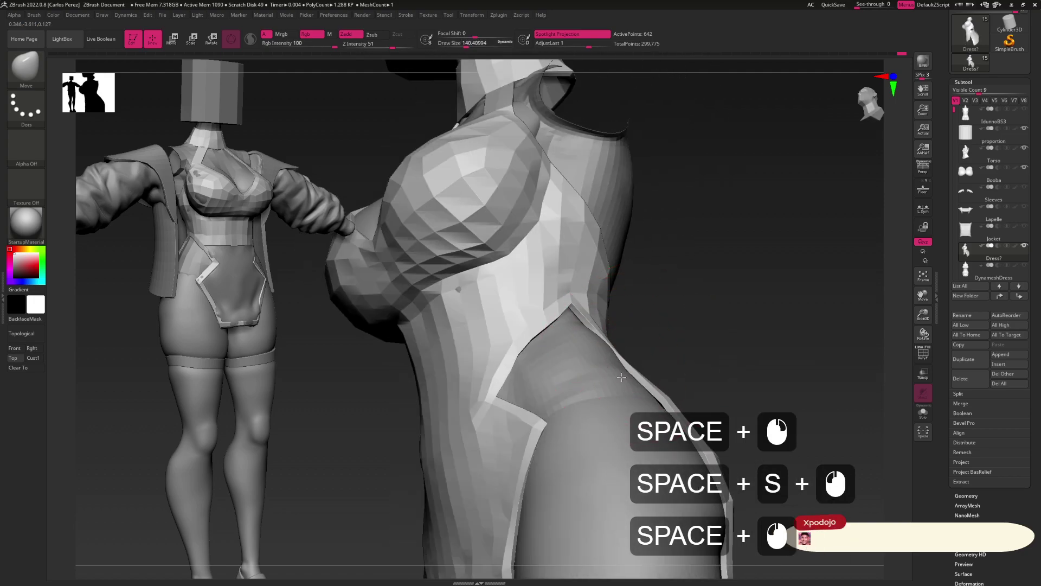
key(s)
click(659, 401)
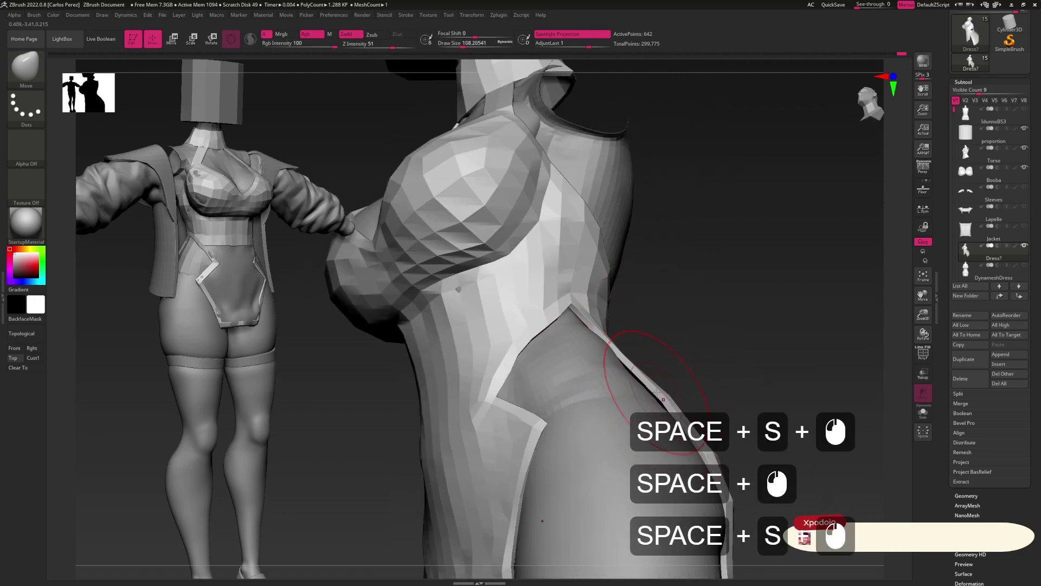
click(654, 396)
shift+right_drag(633, 377, 664, 361)
click(674, 365)
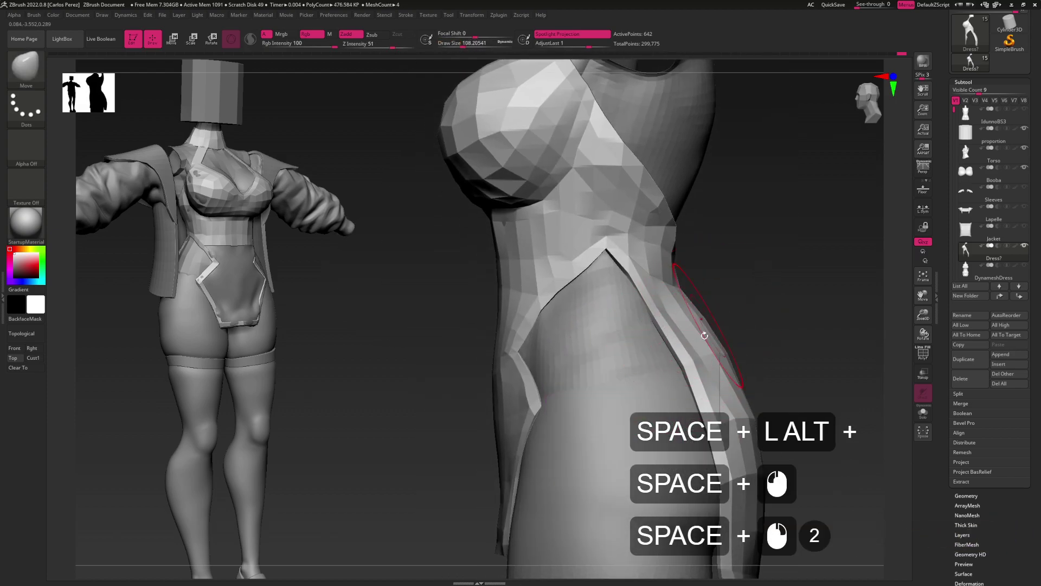
click(704, 411)
Resize the brush and zoom in for a close-up along the side slit
mouse_move(665, 383)
mouse_down()
mouse_move(655, 325)
mouse_move(593, 309)
mouse_move(612, 340)
mouse_up()
key(s)
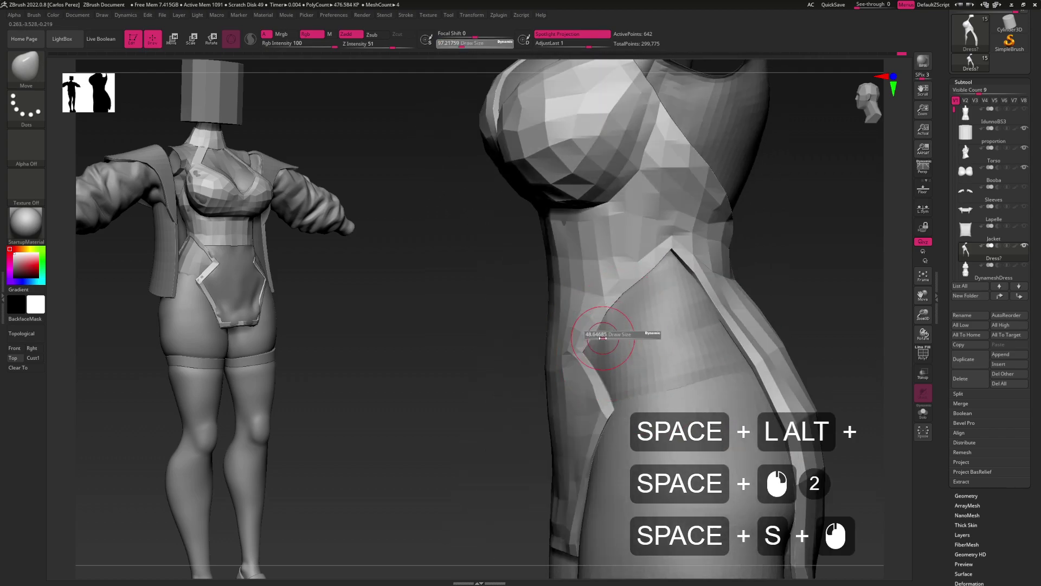
key(alt+space)
key(alt+space)
key(ctrl+space)
key(alt+space)
key(alt+space)
drag(609, 330, 610, 363)
key(alt+space)
Shape the dress around the armhole and back at varying brush sizes, then enable Persp
mouse_move(627, 322)
alt+mouse_down()
mouse_move(641, 319)
mouse_move(626, 305)
alt+mouse_up()
key(s)
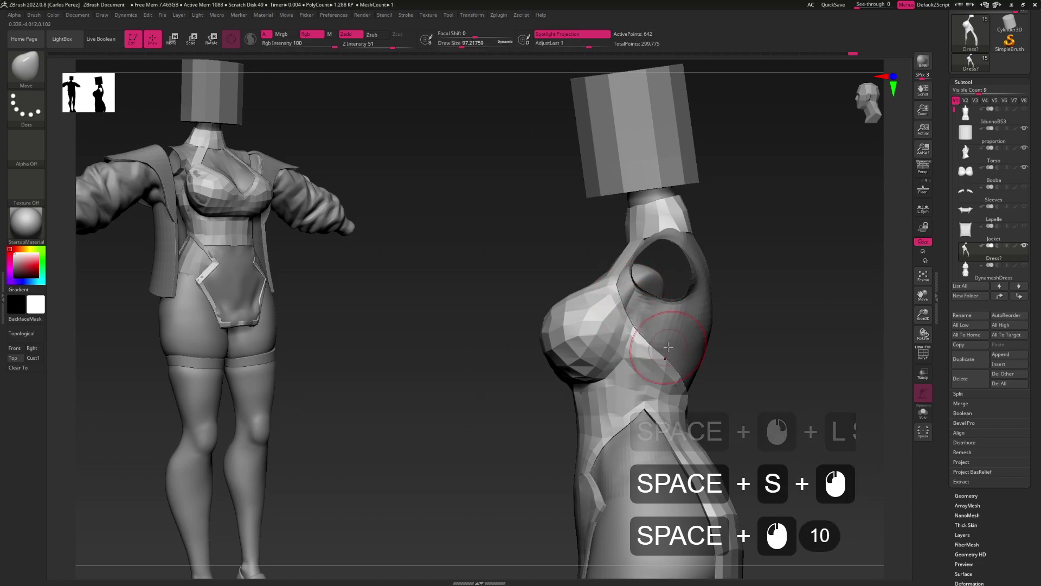
mouse_move(660, 340)
shift+mouse_down()
mouse_move(670, 302)
mouse_move(681, 310)
mouse_move(661, 295)
mouse_move(693, 357)
shift+mouse_up()
key(s)
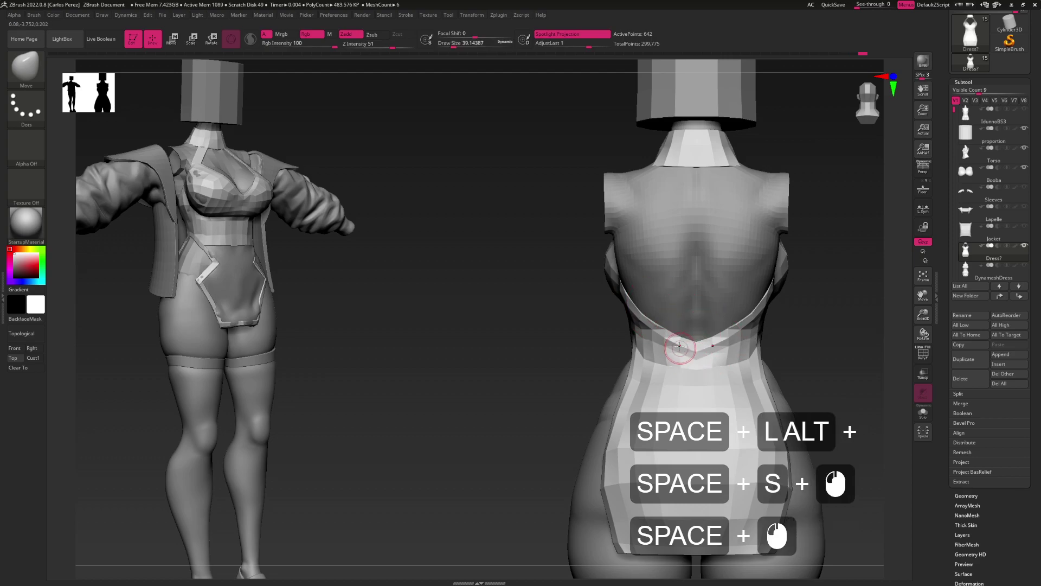
mouse_move(659, 324)
mouse_down()
mouse_move(662, 279)
mouse_move(612, 331)
mouse_move(635, 323)
mouse_move(612, 325)
mouse_move(625, 327)
mouse_move(697, 259)
mouse_move(692, 295)
mouse_move(623, 304)
mouse_move(646, 304)
mouse_move(635, 298)
mouse_move(623, 311)
mouse_up()
key(s)
key(p)
Turn on the PolyF wireframe overlay and shrink the brush to about 56 to view the back
key(s)
click(624, 309)
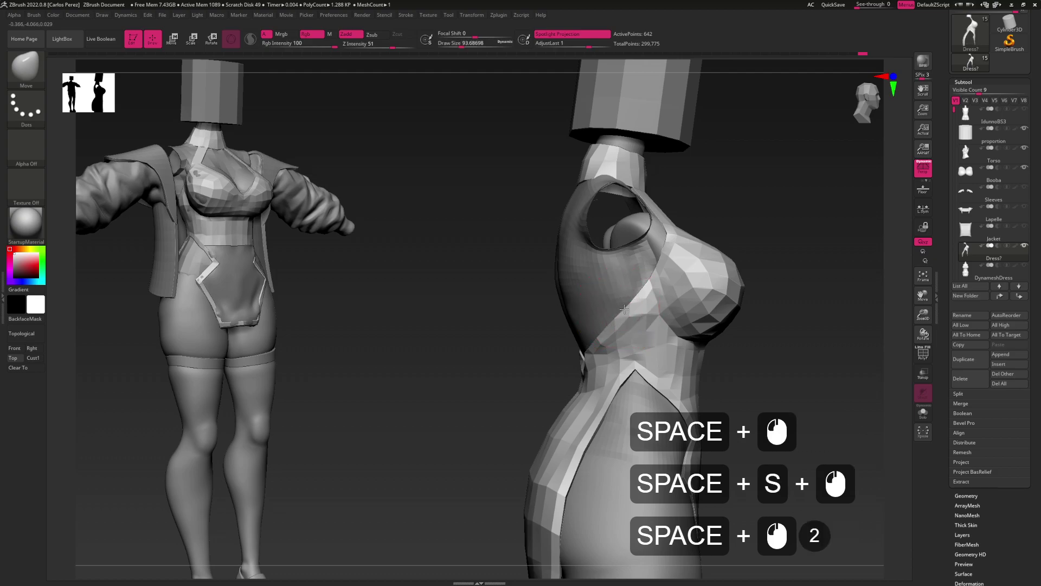
drag(613, 343, 605, 328)
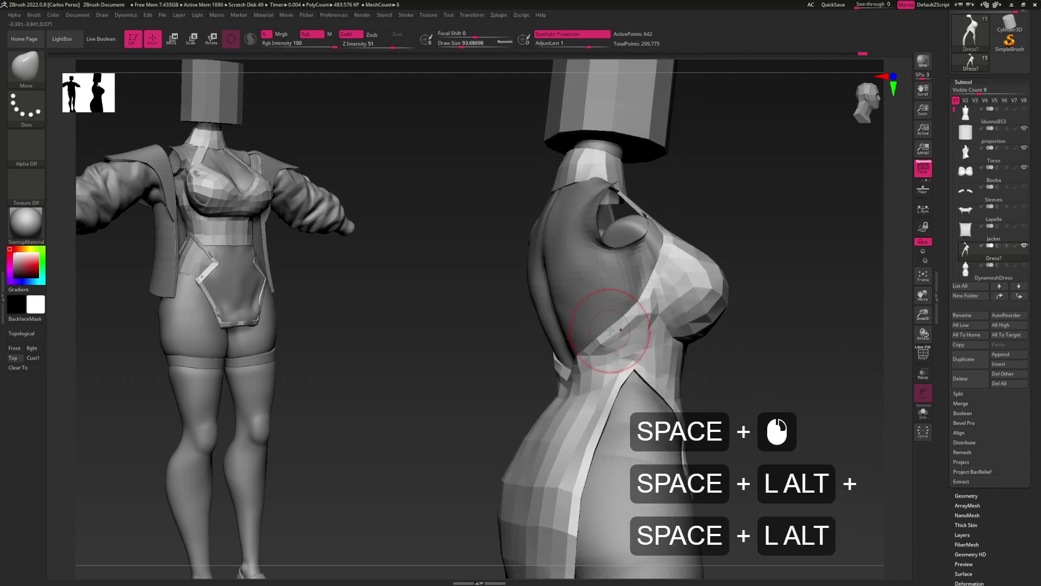
key(shift+f)
key(s)
drag(608, 340, 609, 333)
drag(609, 333, 617, 317)
click(616, 317)
Smooth the dress side with the brush at about 46
key(s)
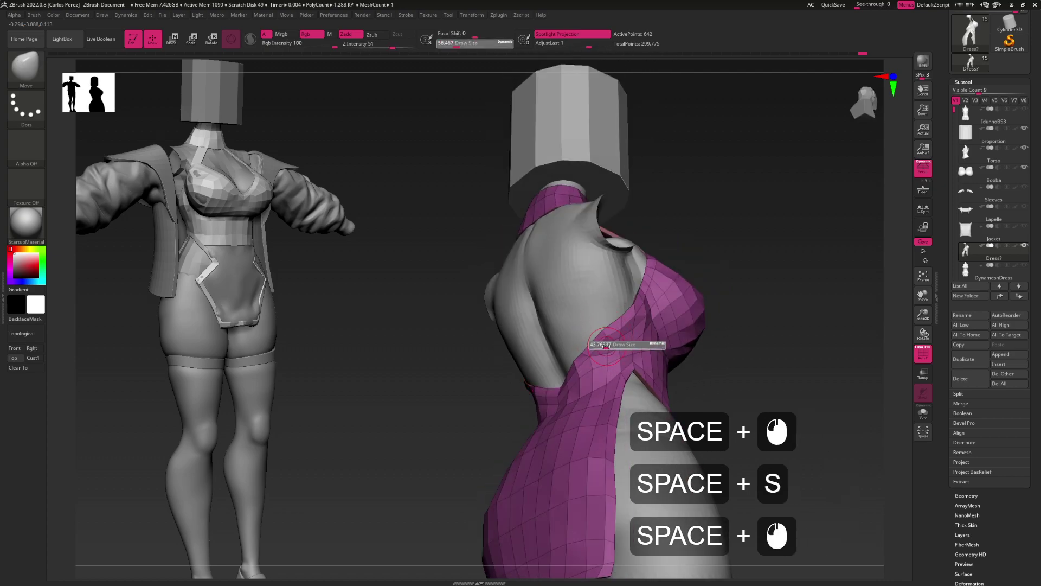
mouse_move(605, 327)
mouse_down()
mouse_move(622, 330)
mouse_move(599, 353)
mouse_move(572, 360)
mouse_move(570, 381)
mouse_move(570, 369)
mouse_move(554, 379)
mouse_move(575, 344)
mouse_up()
key(s)
key(shift)
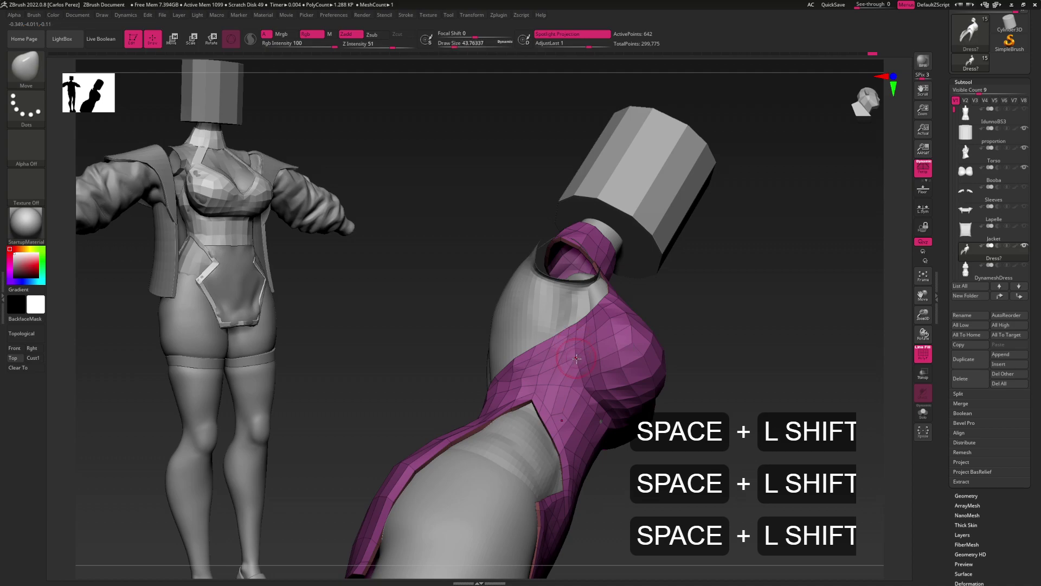
mouse_move(577, 372)
mouse_down()
mouse_move(603, 365)
mouse_move(573, 322)
mouse_move(551, 361)
mouse_up()
Insert an edge loop across the halter strap with ZModeler Insert and Keep Polygroup
key(b)
key(z)
key(m)
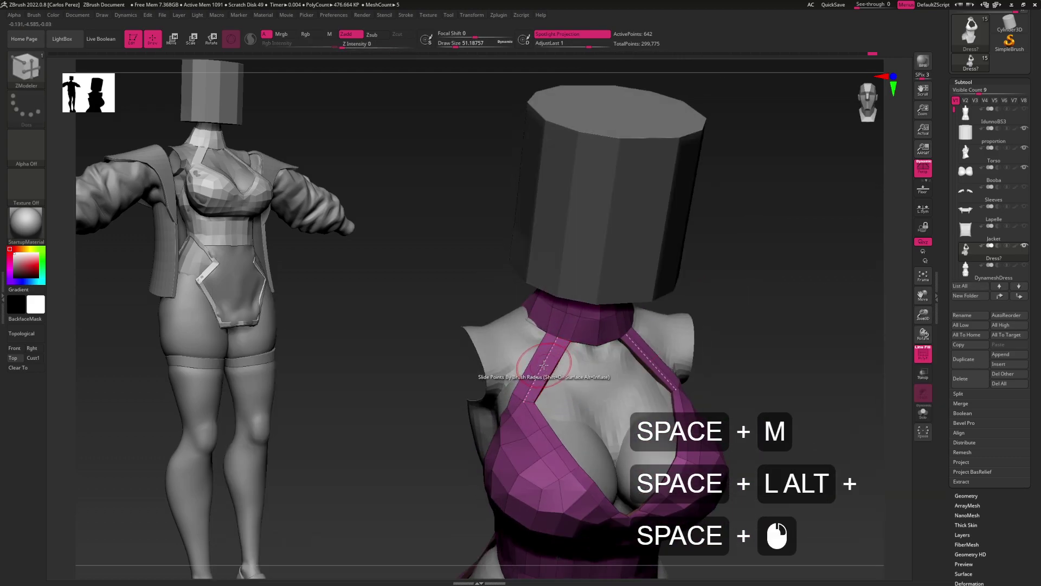
key(space)
click(540, 329)
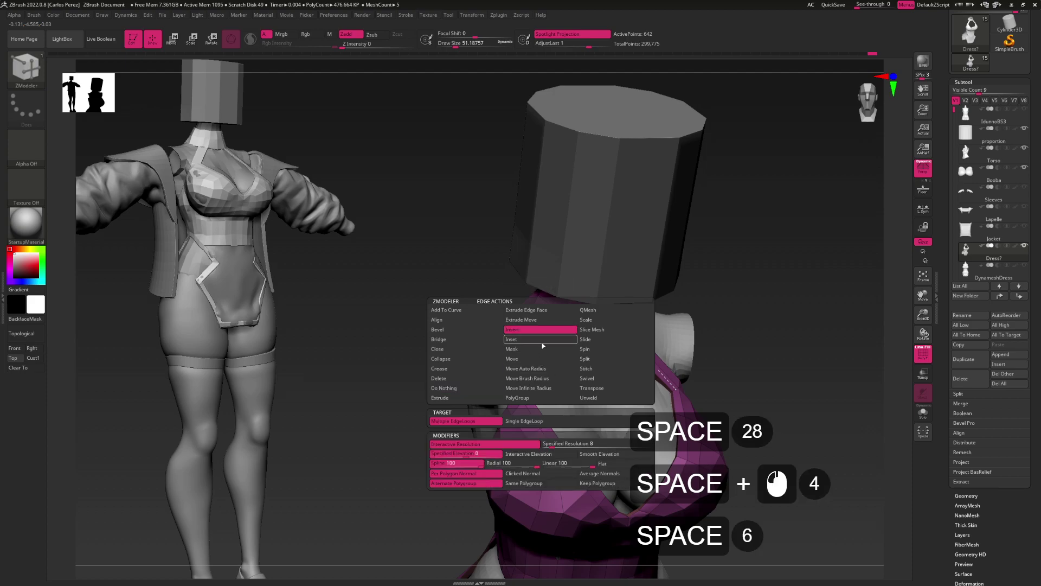
click(593, 483)
click(540, 365)
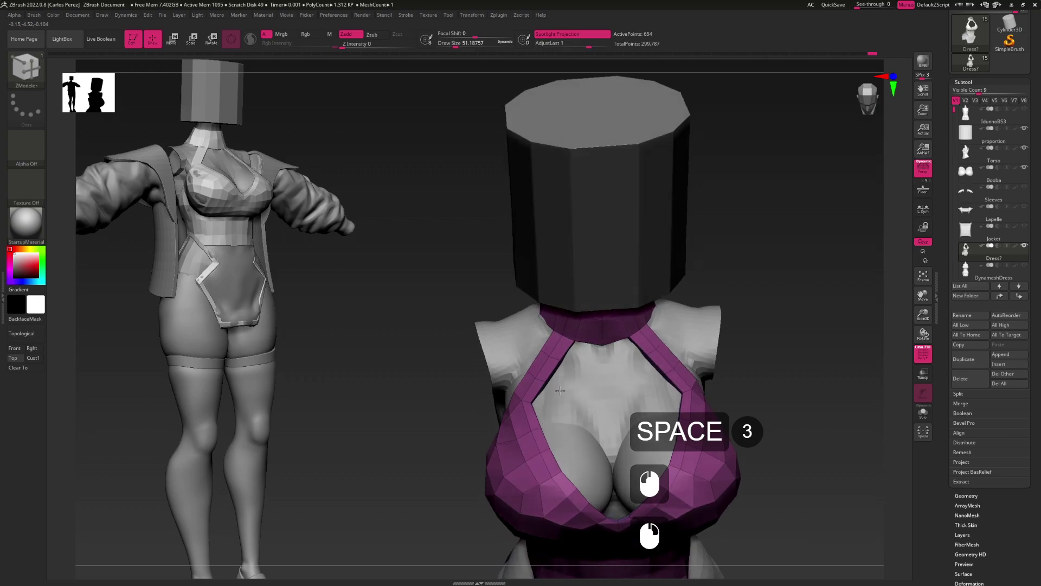
right_drag(564, 351, 564, 358)
Switch to the Move brush and smooth the halter strap
key(b)
key(m)
key(v)
shift+click(565, 358)
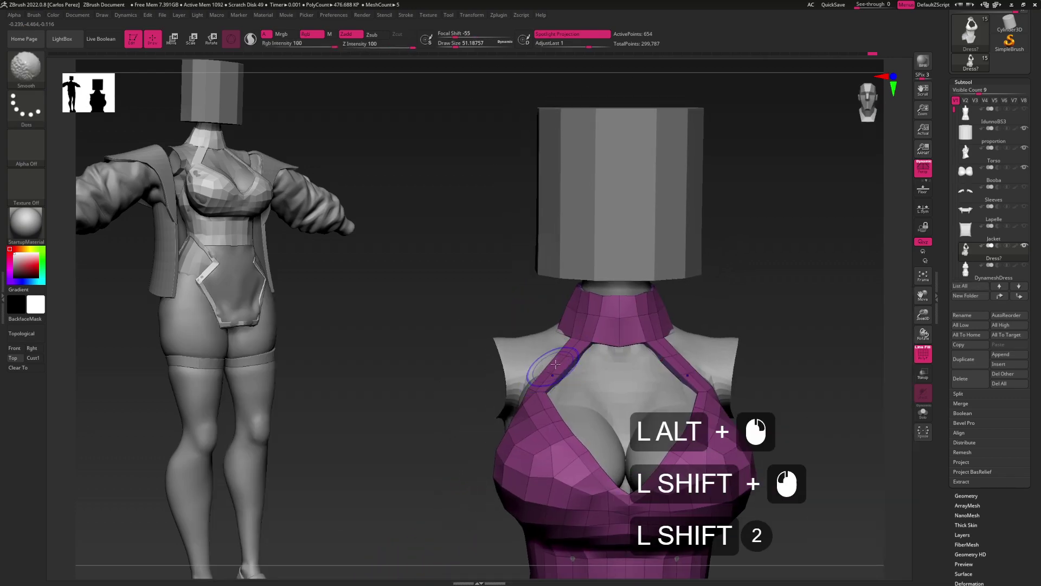
shift+click(566, 358)
key(ctrl+z)
key(ctrl+z)
shift+click(565, 356)
shift+click(565, 358)
mouse_move(565, 358)
right_down()
mouse_move(604, 385)
mouse_move(592, 351)
mouse_move(489, 326)
mouse_move(549, 373)
mouse_move(520, 360)
mouse_move(586, 337)
mouse_move(556, 325)
mouse_move(582, 342)
mouse_move(558, 353)
mouse_move(589, 369)
right_up()
Smooth the collar around the neck and near the shoulders
shift+click(560, 337)
shift+click(559, 336)
shift+click(559, 337)
shift+click(526, 332)
shift+click(490, 325)
shift+click(490, 326)
shift+click(509, 356)
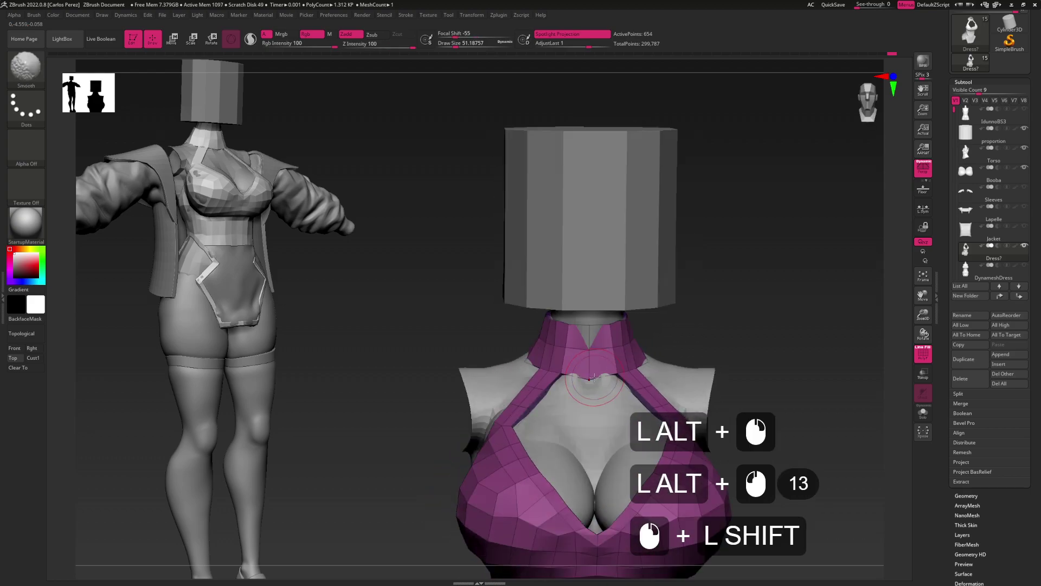
alt+right_click(592, 348)
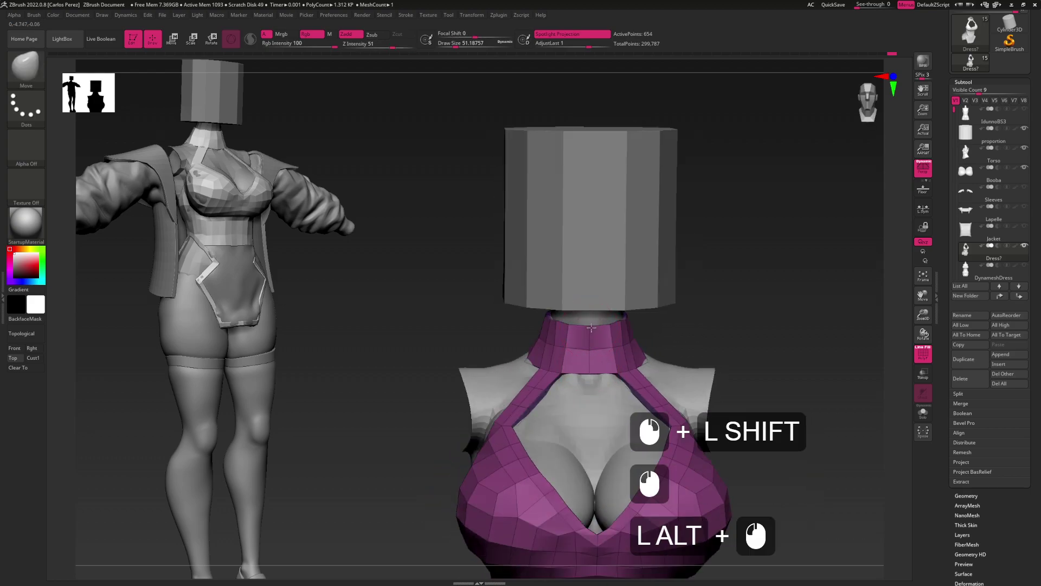
Insert multiple edge loops into the collar with ZModeler
key(b)
key(z)
key(m)
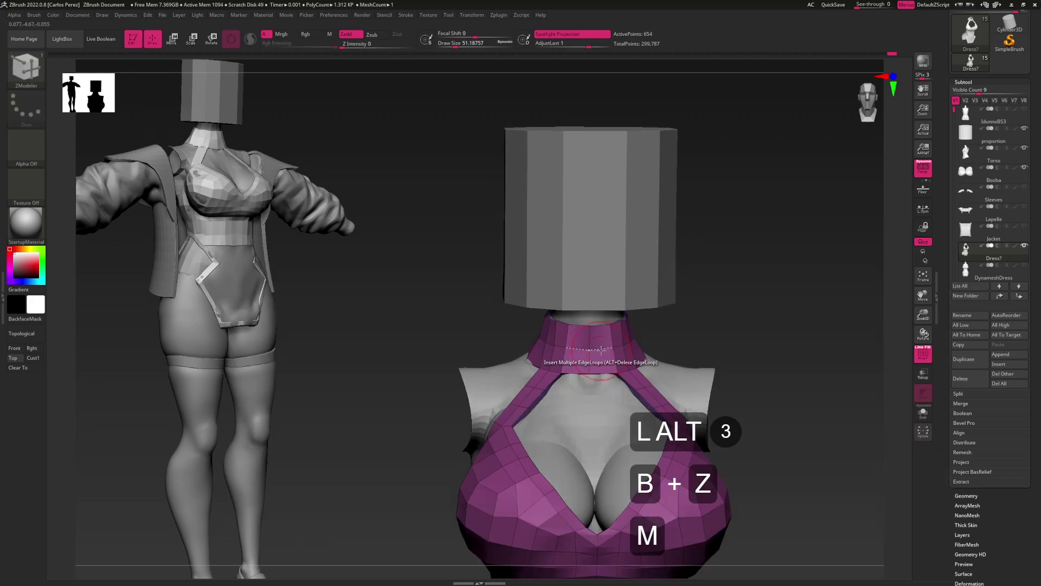
click(601, 349)
right_drag(603, 380, 599, 353)
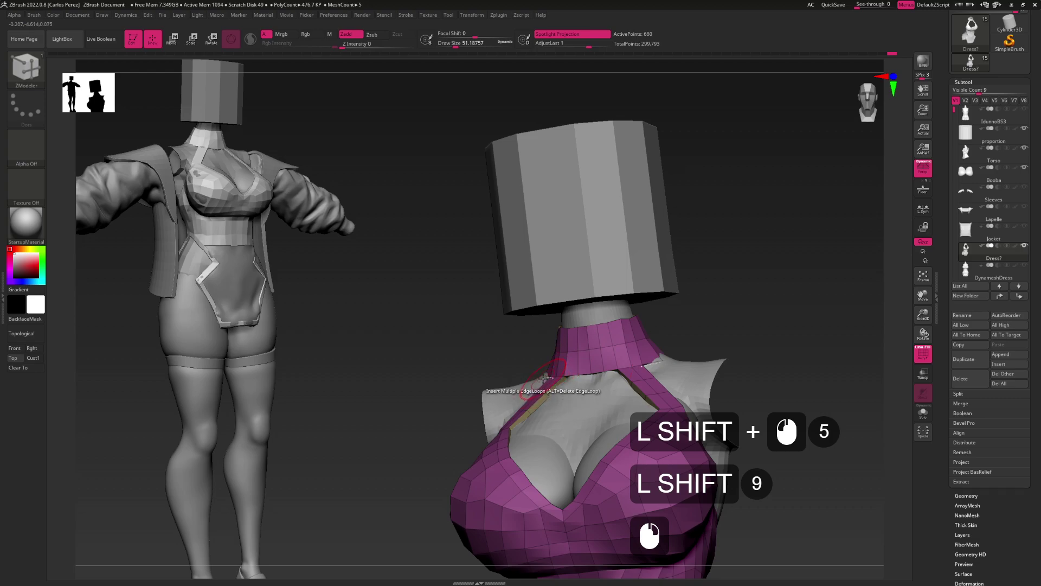
Switch to the Move brush and reduce its draw size slightly
key(b)
key(m)
key(v)
mouse_move(488, 352)
mouse_down()
mouse_move(520, 358)
mouse_move(559, 412)
mouse_up()
key(s)
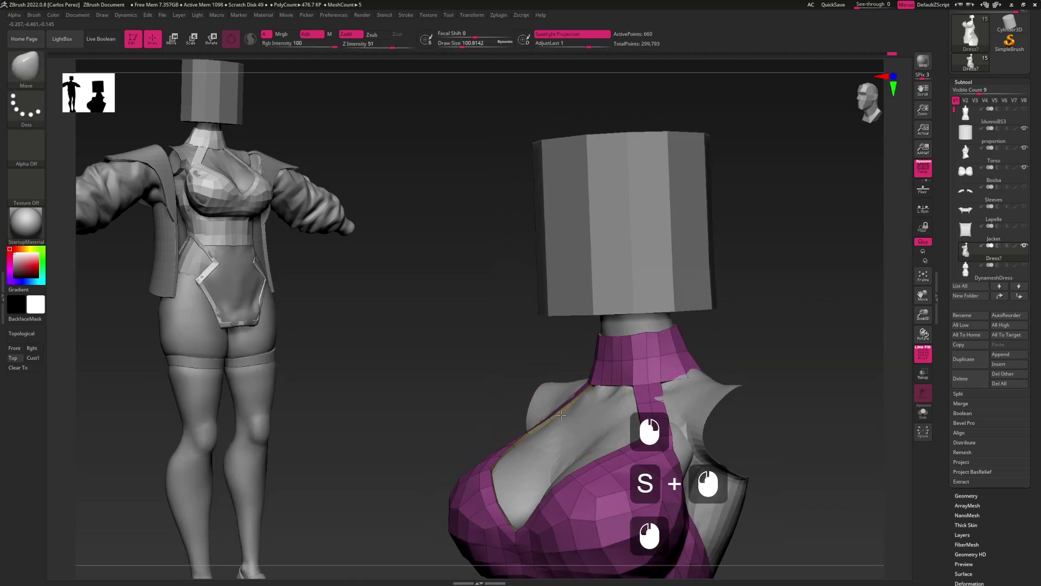
key(s)
alt+click(572, 400)
mouse_move(569, 398)
mouse_down()
mouse_move(588, 418)
mouse_move(624, 389)
mouse_move(619, 315)
mouse_up()
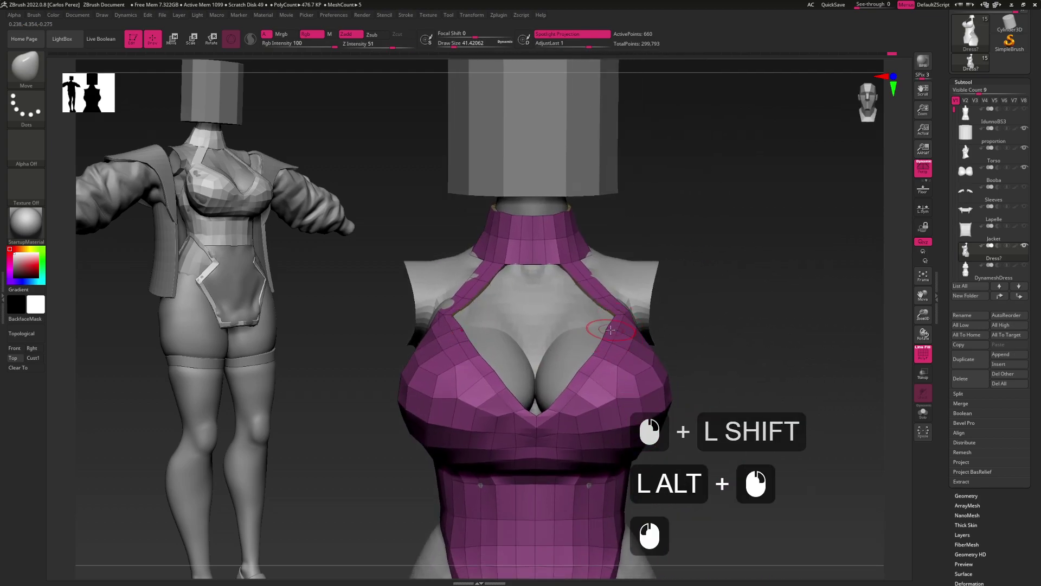
Raise the brush draw size to about 62 for the V-neckline
click(614, 334)
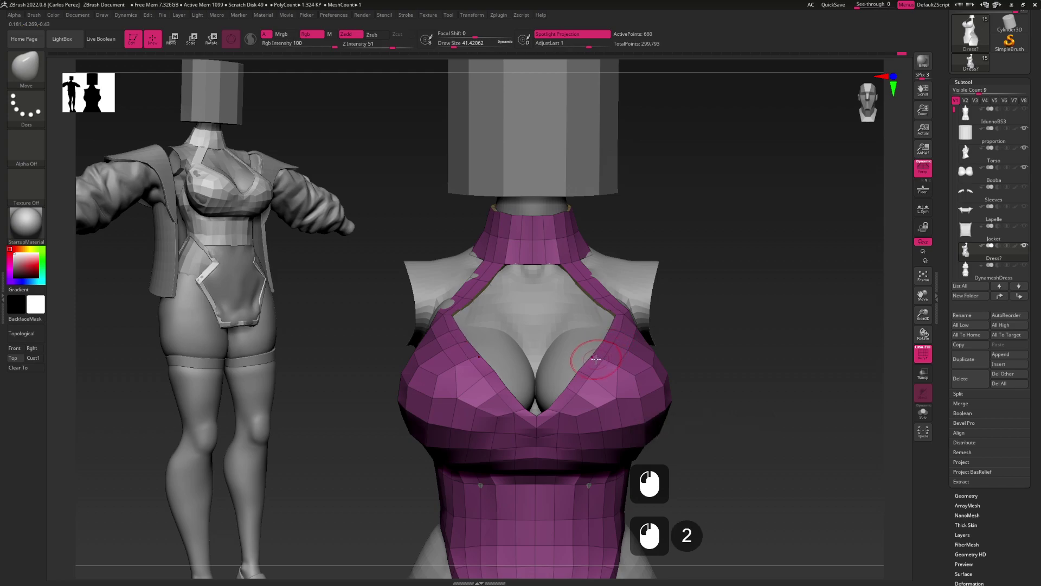
click(586, 373)
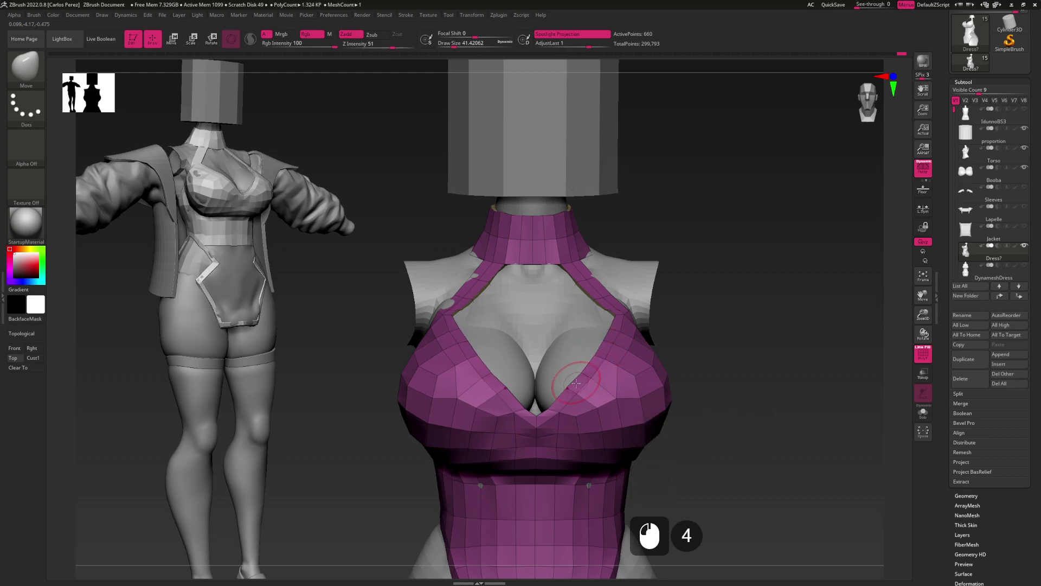
key(s)
click(537, 429)
click(542, 429)
key(alt+Tab)
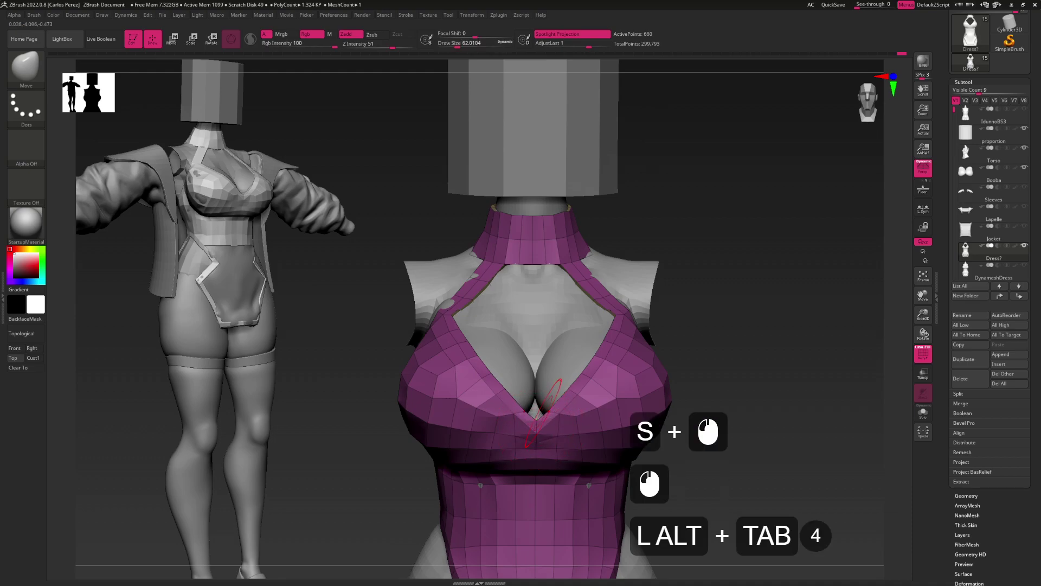
key(ctrl+shift)
Pull the mirrored strap edges beside the chest cutout from a side view
alt+drag(555, 432, 569, 378)
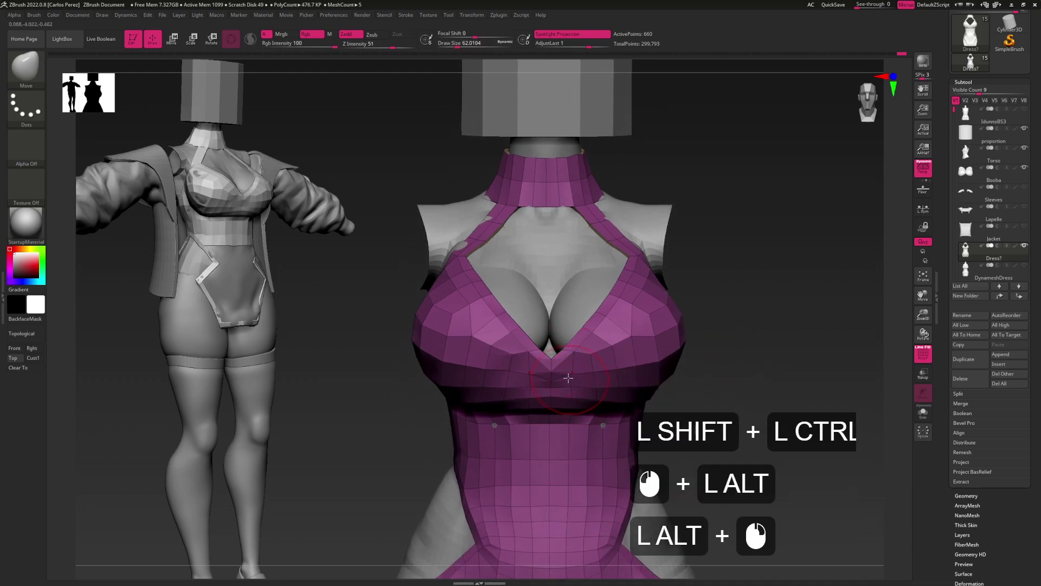
right_drag(557, 399, 591, 455)
shift+right_drag(559, 402, 681, 361)
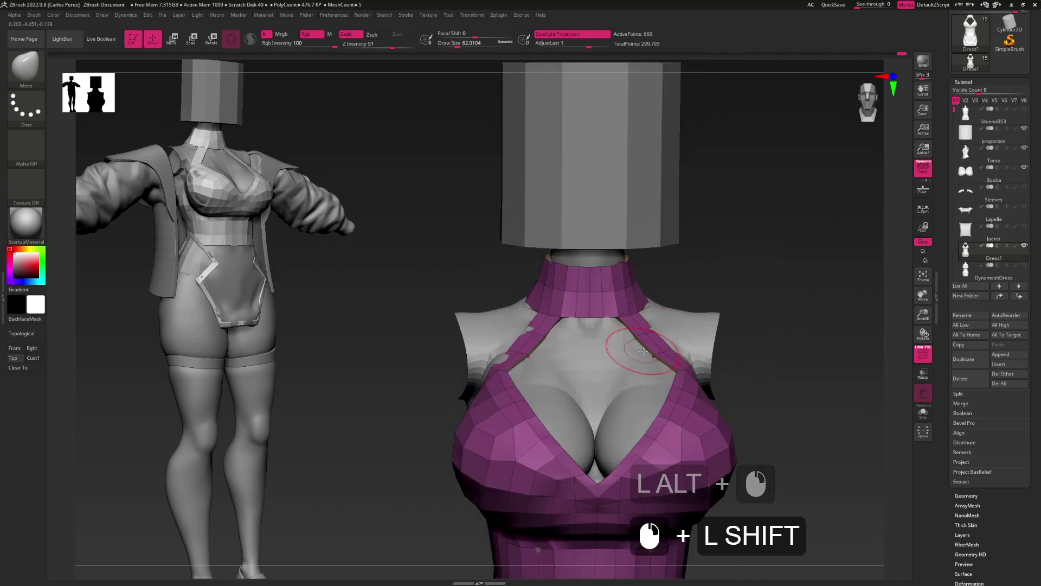
drag(653, 353, 660, 359)
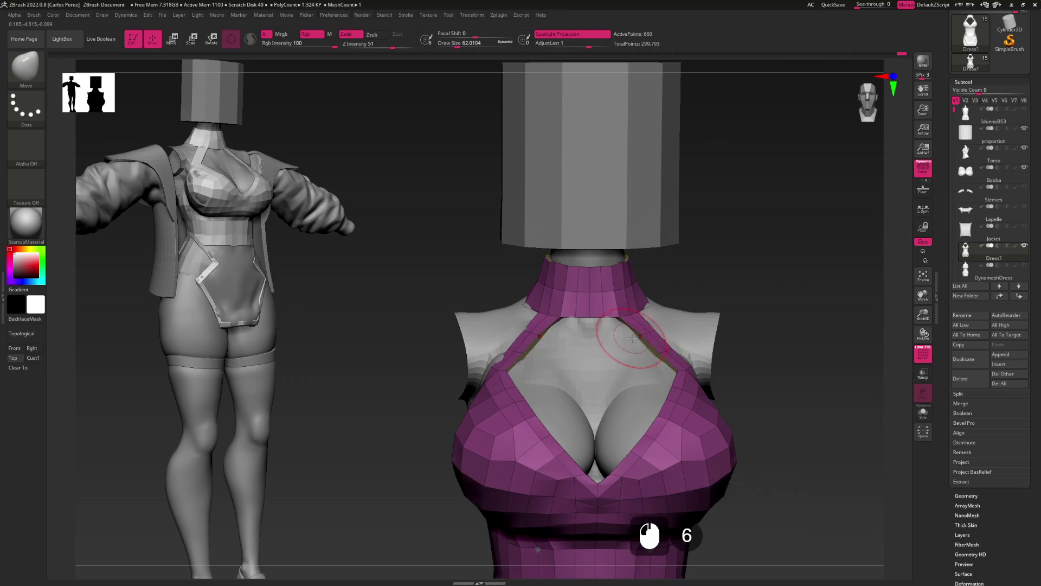
alt+drag(633, 340, 649, 337)
Shrink the brush, nudge the strap edge into place from the front, and smooth near the neck
key(s)
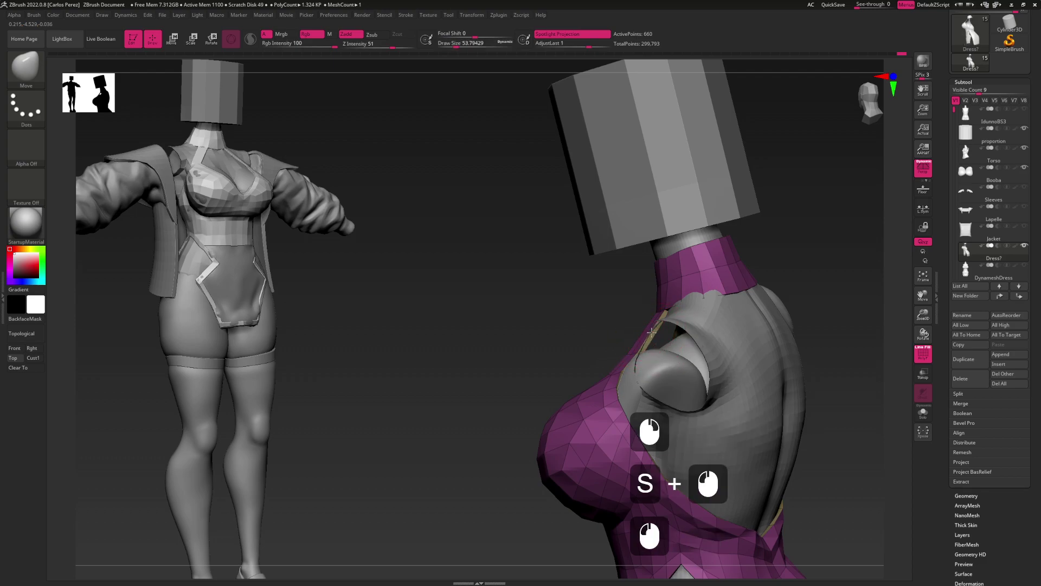
mouse_move(649, 330)
right_down()
mouse_move(608, 347)
mouse_move(631, 357)
right_up()
drag(630, 357, 637, 354)
mouse_move(642, 355)
right_down()
mouse_move(646, 333)
mouse_move(626, 340)
mouse_move(640, 329)
mouse_move(640, 349)
mouse_move(665, 347)
mouse_move(644, 360)
right_up()
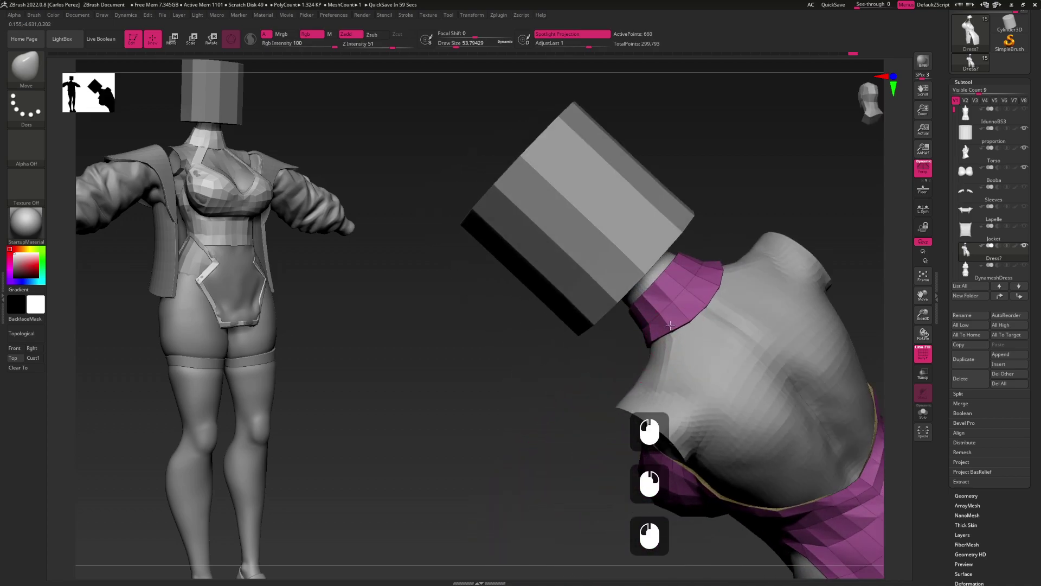
mouse_move(698, 302)
right_down()
mouse_move(709, 274)
mouse_move(653, 343)
mouse_move(717, 337)
mouse_move(657, 333)
mouse_move(503, 365)
right_up()
shift+click(655, 333)
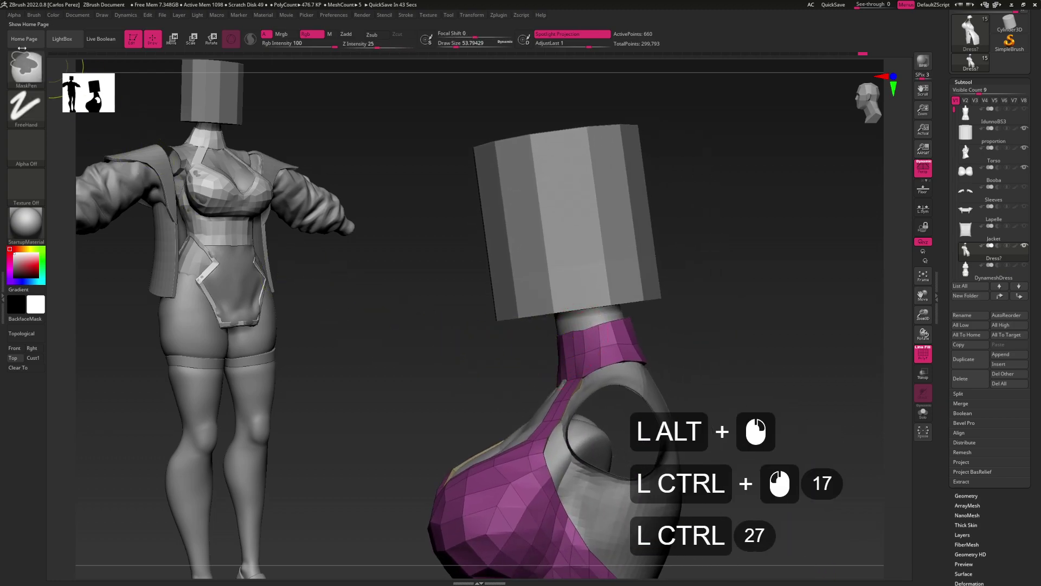
Mask the neck and dress with MaskLasso
ctrl+click(24, 65)
ctrl+click(24, 65)
ctrl+click(225, 107)
mouse_move(537, 355)
ctrl+mouse_down()
mouse_move(597, 337)
mouse_move(454, 296)
mouse_move(407, 361)
ctrl+mouse_up()
Cut off the top of the collar with a ClipCurve line
key(ctrl+shift)
ctrl+shift+click(21, 72)
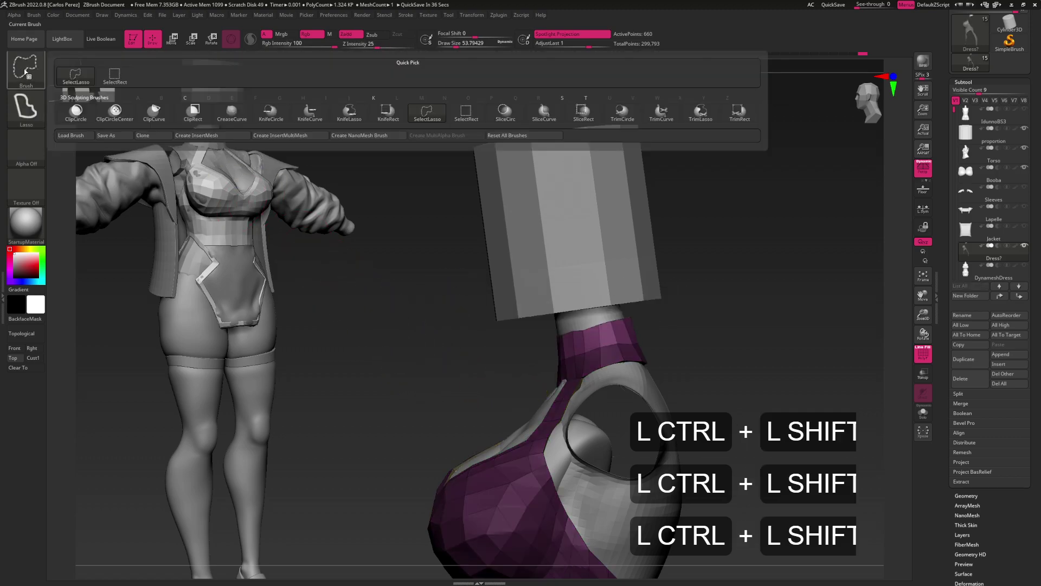
click(154, 112)
mouse_move(529, 395)
ctrl+shift+mouse_down()
mouse_move(557, 343)
mouse_move(608, 329)
ctrl+shift+mouse_up()
mouse_move(694, 347)
mouse_down()
mouse_move(701, 339)
mouse_move(677, 346)
mouse_move(705, 327)
mouse_up()
Reposition the gizmo beside the head and clear the mask from the dress
key(w)
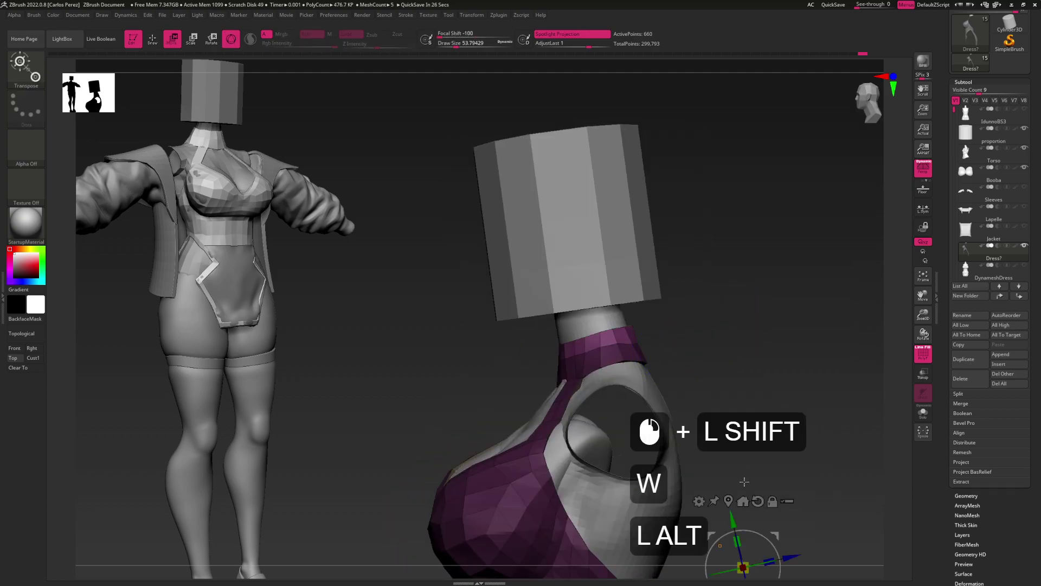
alt+drag(776, 536, 779, 319)
key(q)
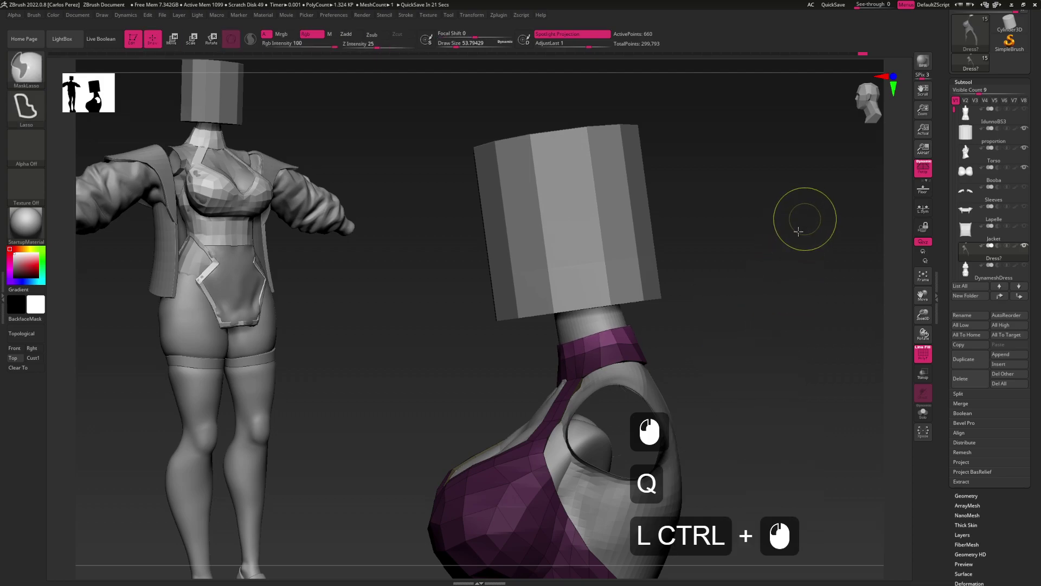
ctrl+click(763, 279)
mouse_move(763, 279)
mouse_down()
mouse_move(662, 376)
mouse_move(681, 377)
mouse_move(643, 374)
mouse_up()
Switch back to the Move brush at draw size about 44
key(b)
key(m)
key(v)
drag(643, 374, 600, 361)
key(s)
alt+click(619, 369)
key(s)
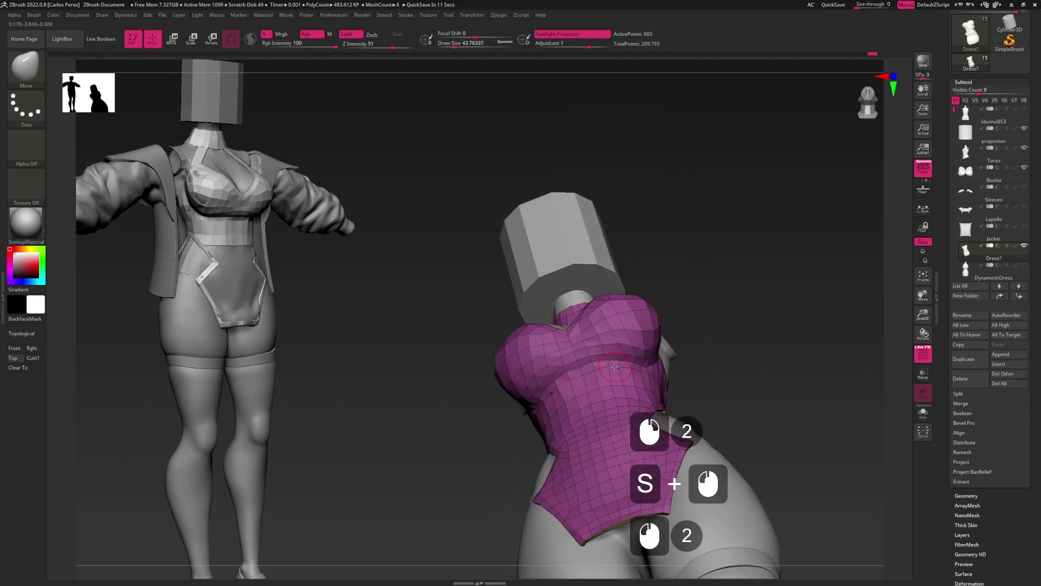
mouse_move(627, 358)
mouse_down()
mouse_move(636, 410)
mouse_move(617, 382)
mouse_up()
key(s)
alt+click(615, 392)
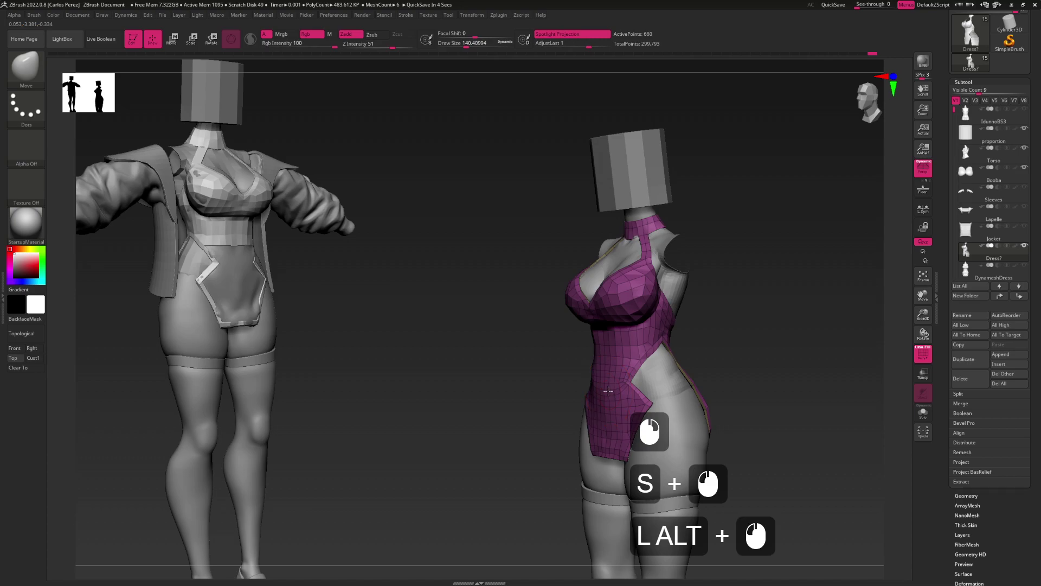
alt+click(630, 384)
alt+click(645, 374)
key(ctrl+z)
click(667, 367)
mouse_move(693, 320)
mouse_down()
mouse_move(637, 364)
mouse_move(620, 333)
mouse_move(607, 365)
mouse_up()
alt+click(634, 367)
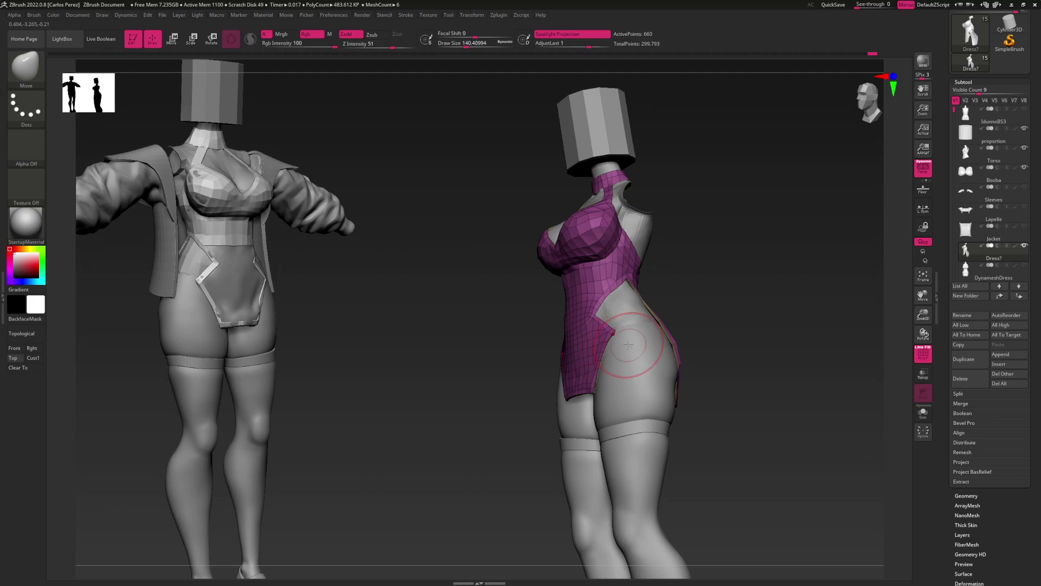
alt+right_drag(607, 310, 651, 347)
Try the ZModeler brush at a smaller size, then switch to the Move brush
key(b)
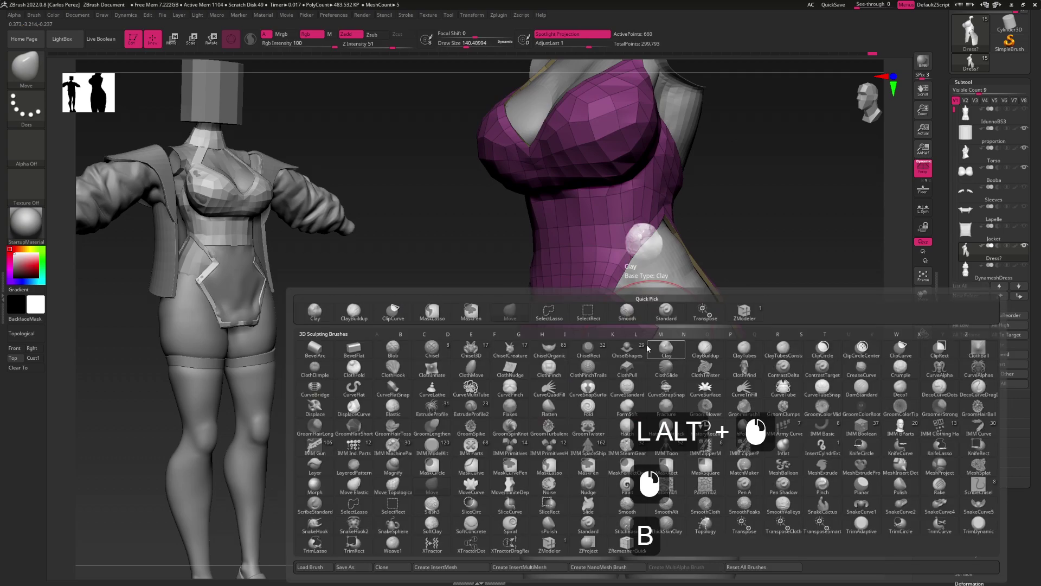
key(z)
key(m)
key(s)
drag(670, 362, 644, 363)
mouse_move(644, 363)
mouse_down()
mouse_move(667, 347)
mouse_move(658, 337)
mouse_up()
key(b)
key(m)
key(v)
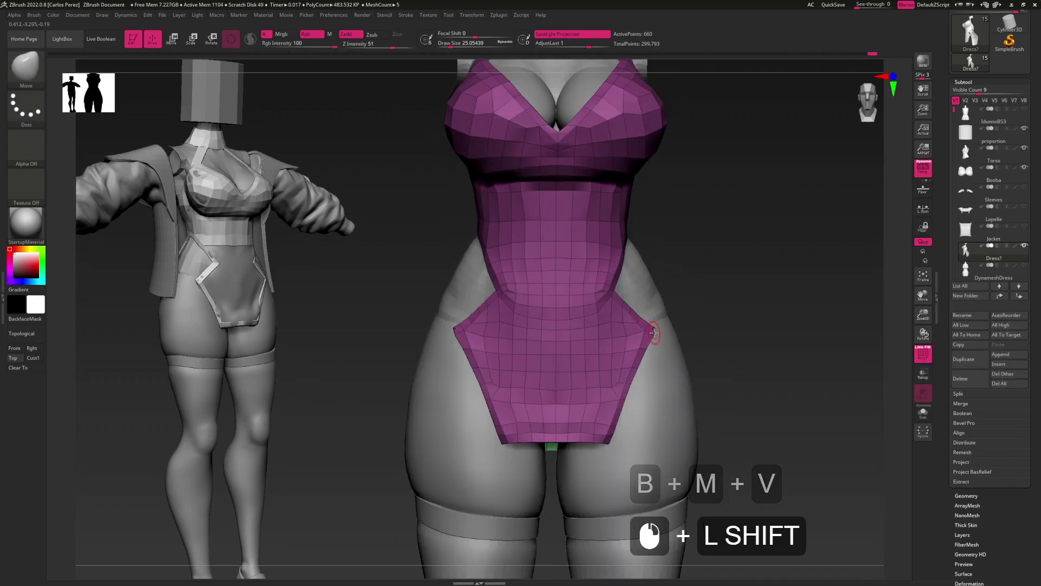
Select the IMM Primitives insert brush with the Cylinder Pipe shape
key(b)
key(i)
key(u)
click(752, 242)
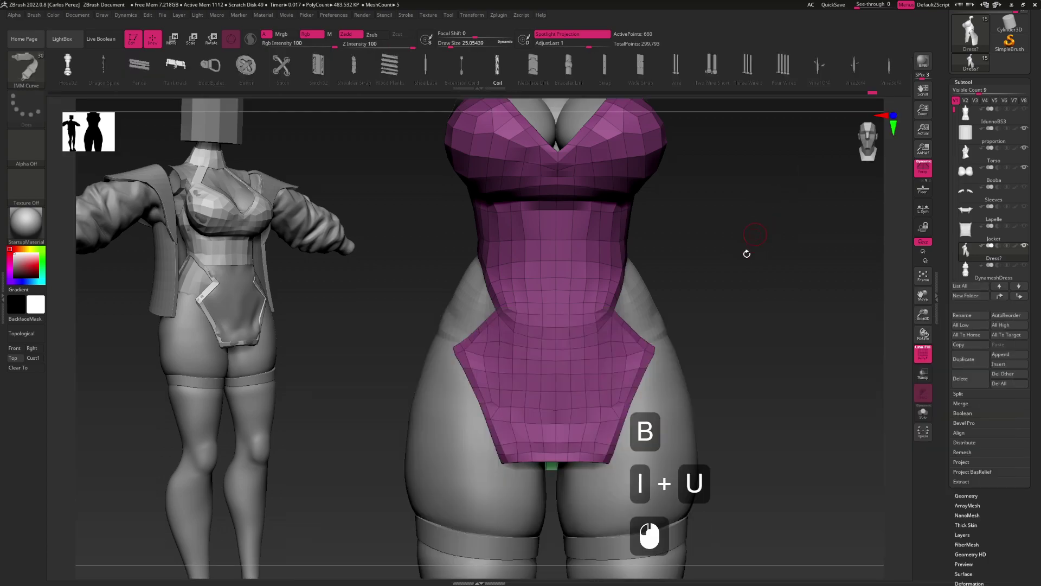
key(b)
key(i)
key(t)
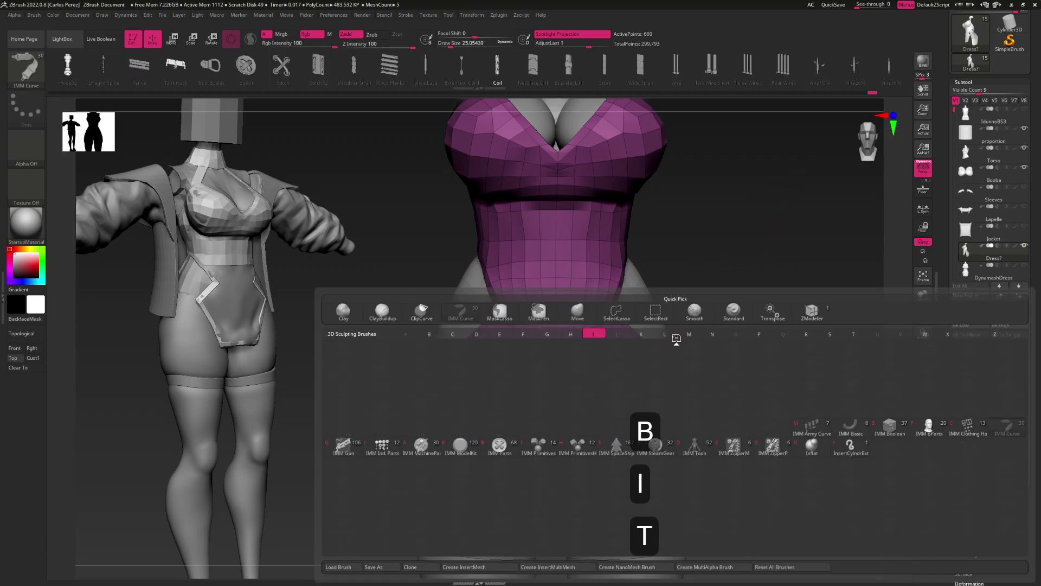
key(m)
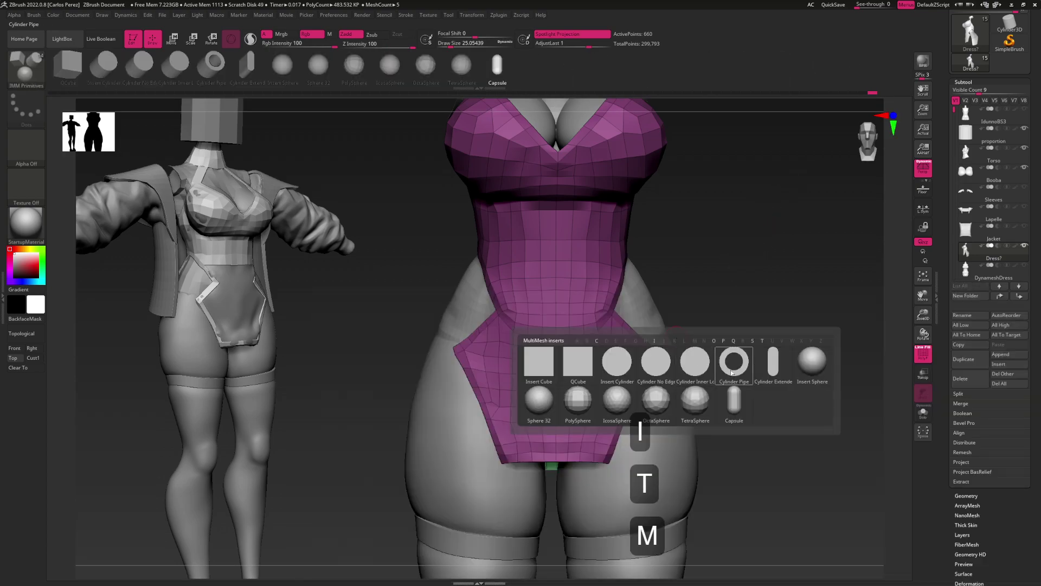
click(732, 373)
Insert a mirrored cylinder pipe on the hip, then undo it and face the front
right_drag(666, 369, 599, 374)
drag(659, 350, 705, 360)
key(w)
right_drag(655, 344, 655, 358)
click(640, 364)
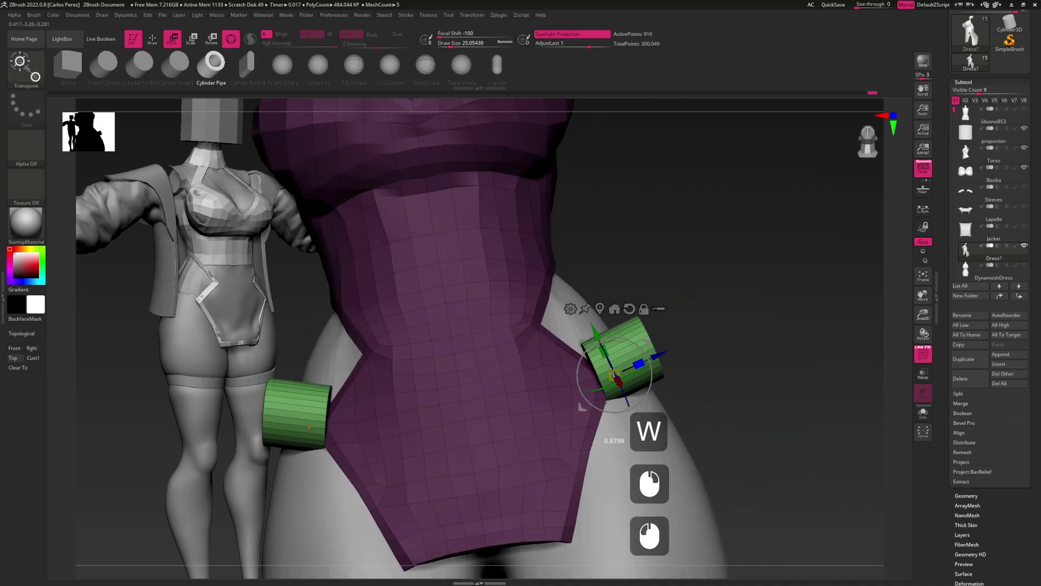
key(ctrl+z)
right_drag(639, 363, 635, 364)
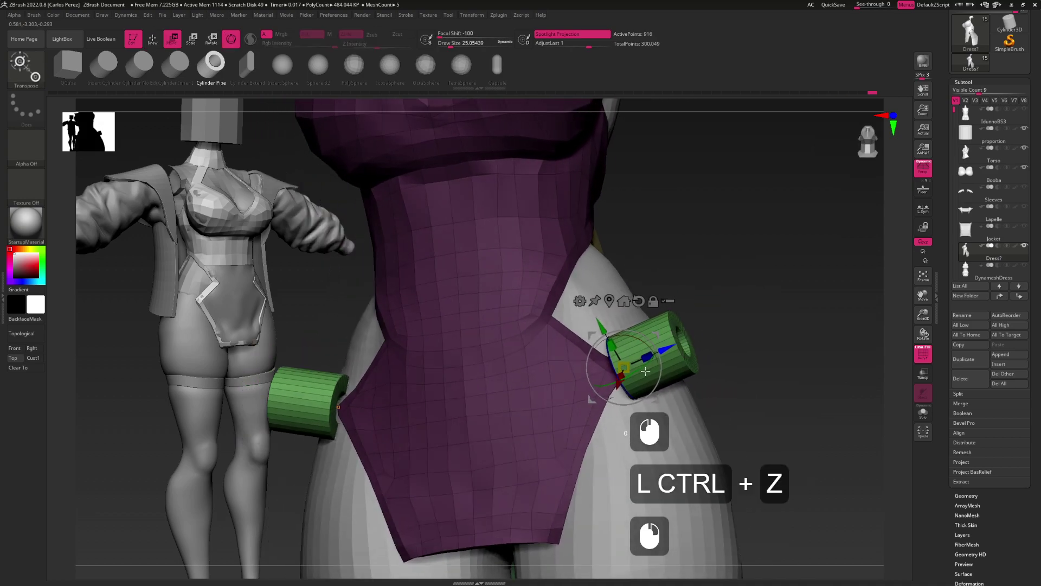
ctrl+click(634, 363)
key(ctrl+z)
alt+drag(634, 363, 548, 309)
Turn off symmetry and insert a single cylinder pipe on the hip
key(x)
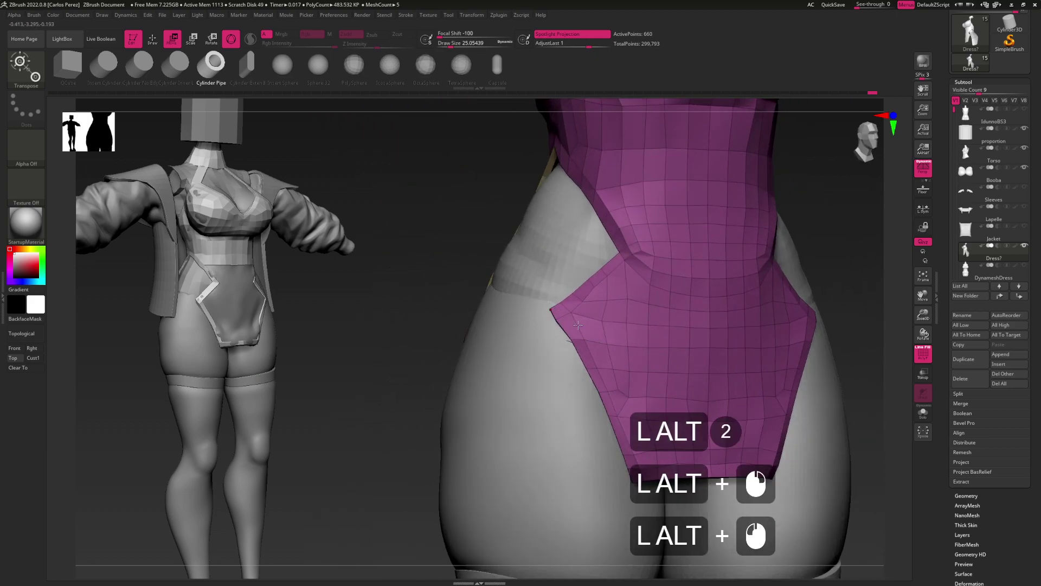
key(q)
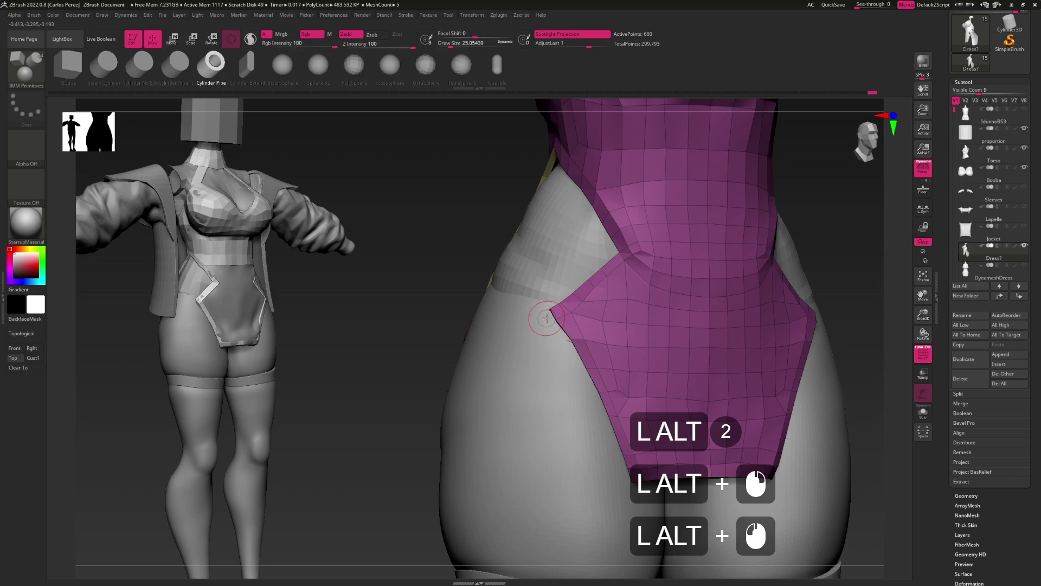
mouse_move(547, 319)
alt+mouse_down()
mouse_move(587, 331)
mouse_move(553, 330)
alt+mouse_up()
key(w)
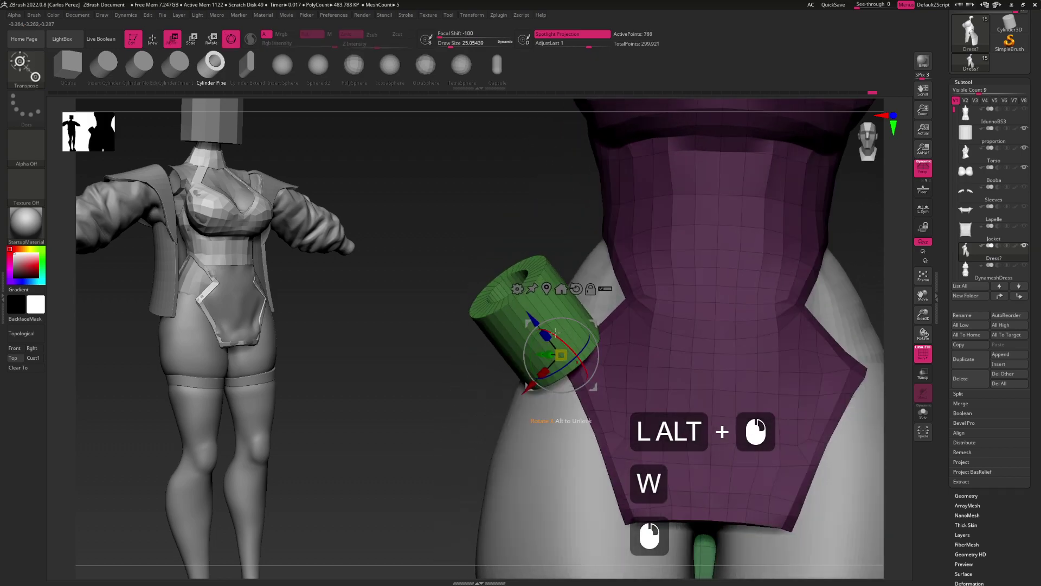
Split the cylinder off into its own subtool and make it the active one
click(958, 393)
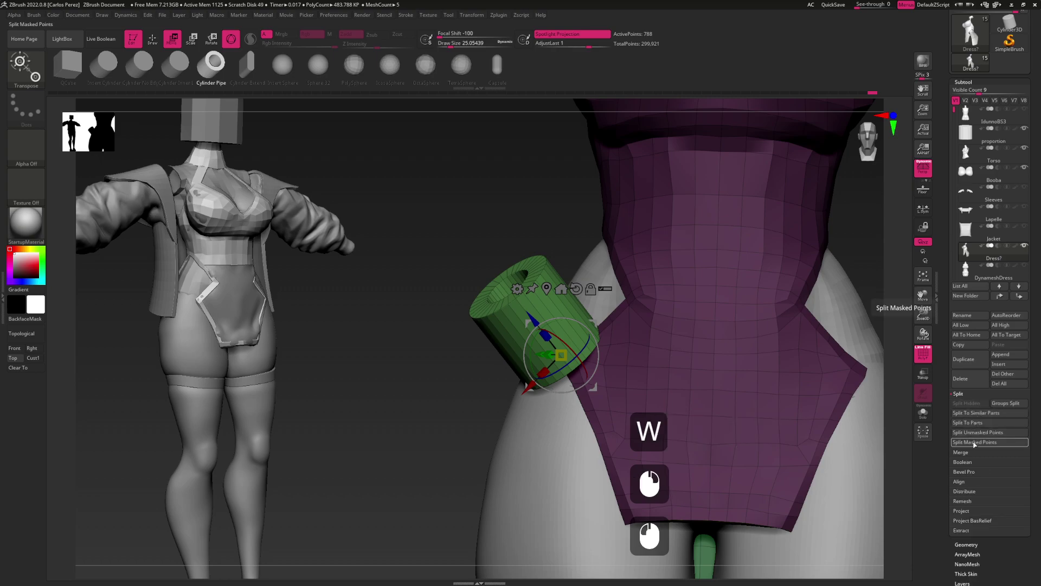
click(975, 442)
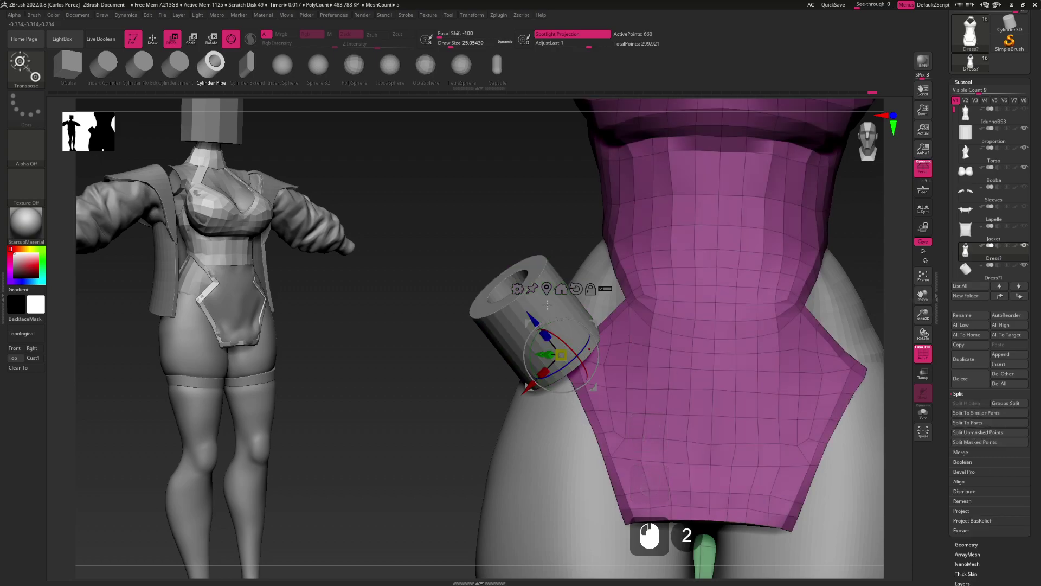
key(Down)
Squash the cylinder along its Z axis into a thin ring against the hip
mouse_move(544, 340)
mouse_down()
mouse_move(594, 368)
mouse_move(557, 335)
mouse_move(533, 362)
mouse_move(558, 347)
mouse_move(592, 366)
mouse_move(556, 340)
mouse_up()
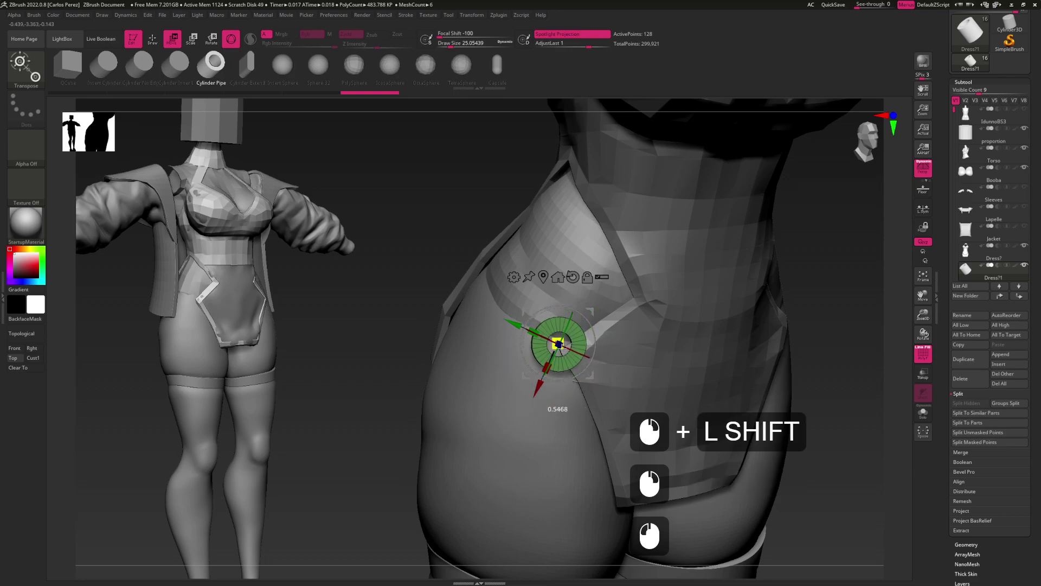
double_click(544, 389)
drag(544, 389, 571, 396)
mouse_move(572, 369)
right_down()
mouse_move(513, 371)
mouse_move(571, 372)
mouse_move(643, 347)
mouse_move(890, 336)
right_up()
Expand the Tool > Geometry settings for the ring
key(q)
drag(997, 551, 997, 438)
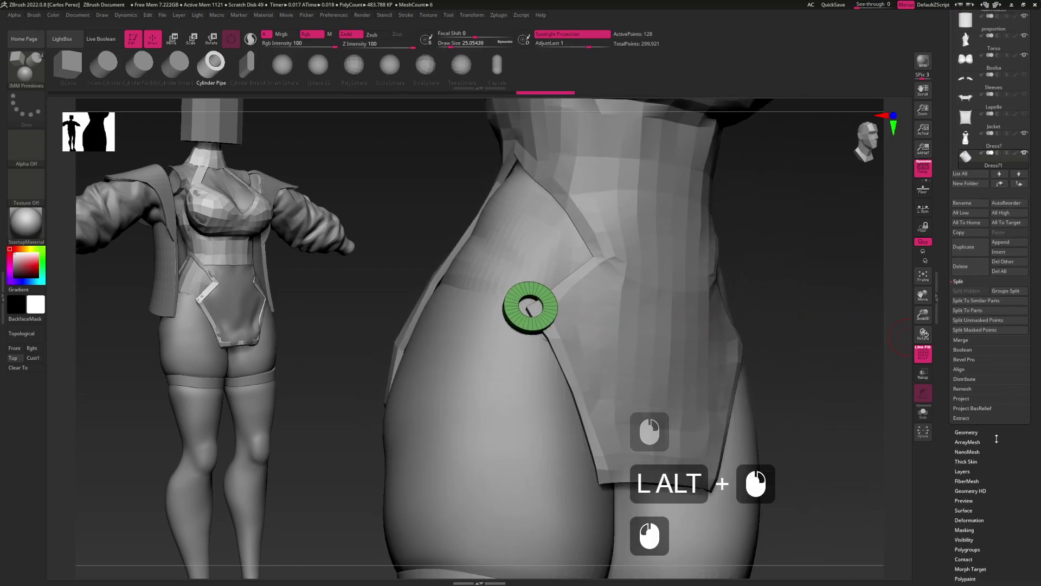
click(997, 434)
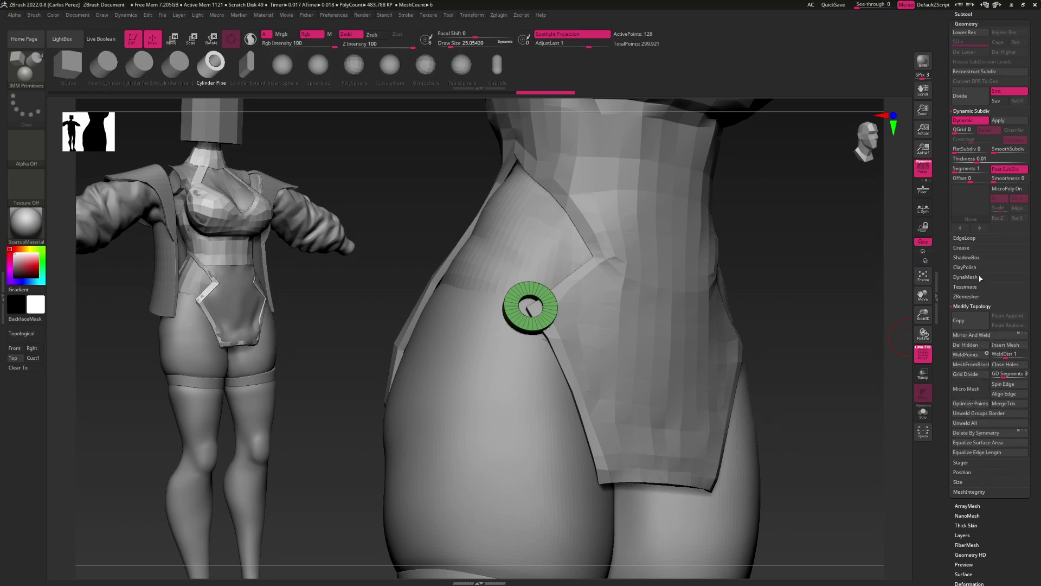
Remove the ring's extra edge loops with EdgeLoop > Delete Loops
click(979, 240)
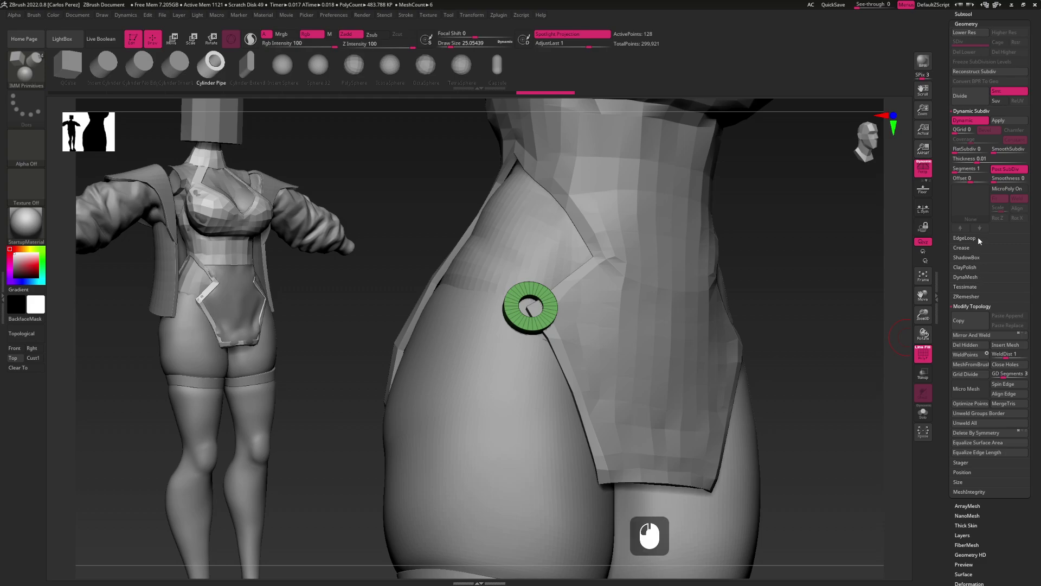
click(970, 278)
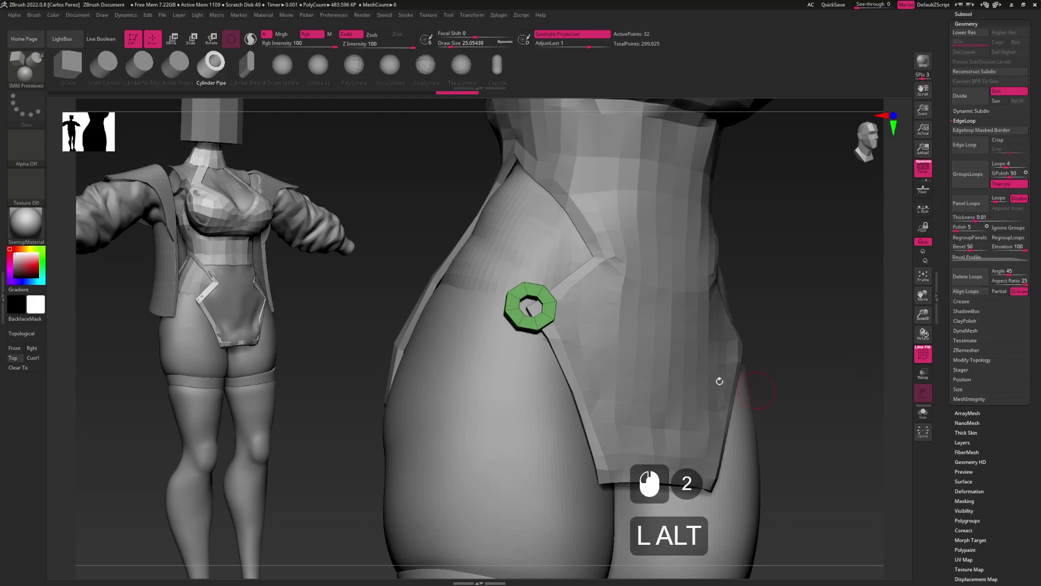
alt+drag(533, 384, 564, 438)
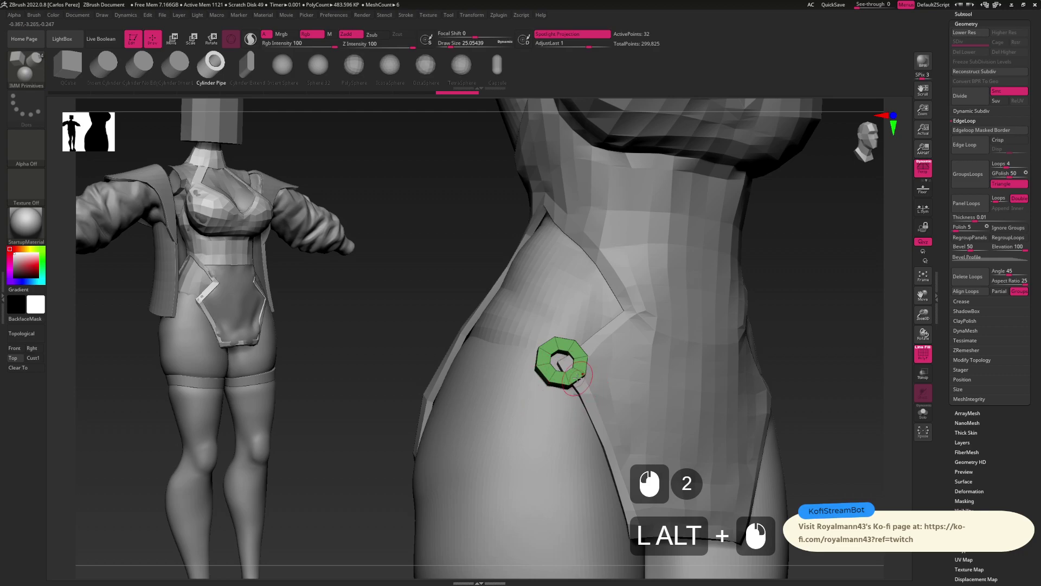
alt+drag(564, 347, 561, 341)
Drop the ring to its lowest subdivision level and ready the selection brush
key(ctrl+shift)
click(25, 70)
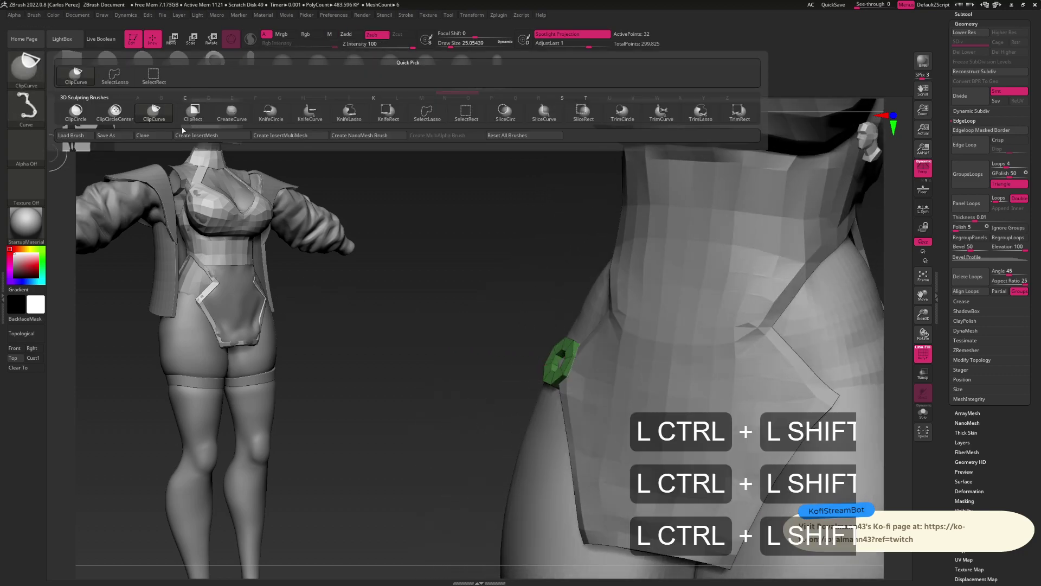
click(121, 81)
mouse_move(534, 383)
mouse_down()
mouse_move(586, 354)
mouse_move(550, 353)
mouse_up()
key(ctrl+shift)
drag(462, 426, 432, 426)
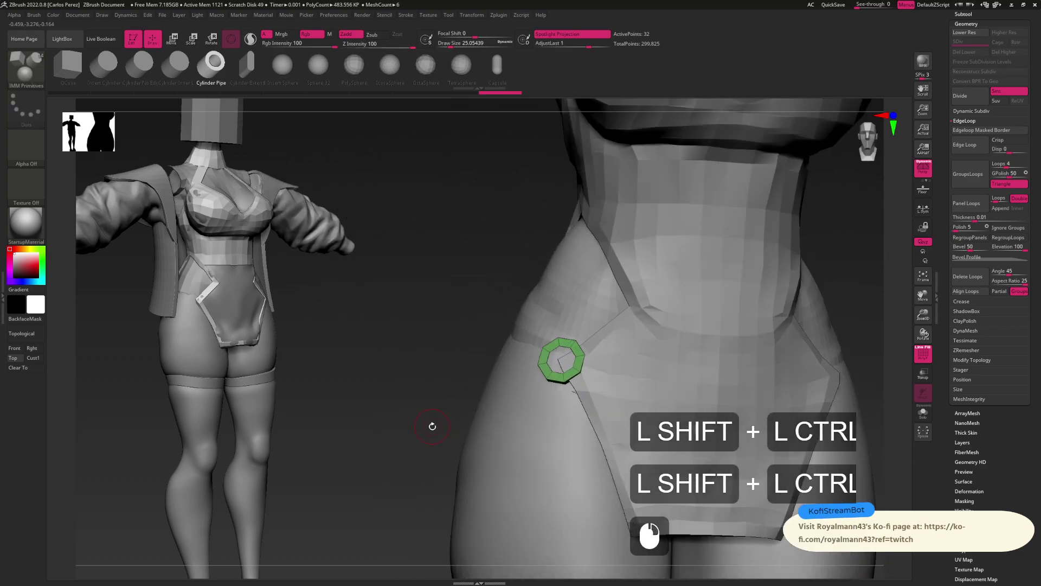
key(shift+d)
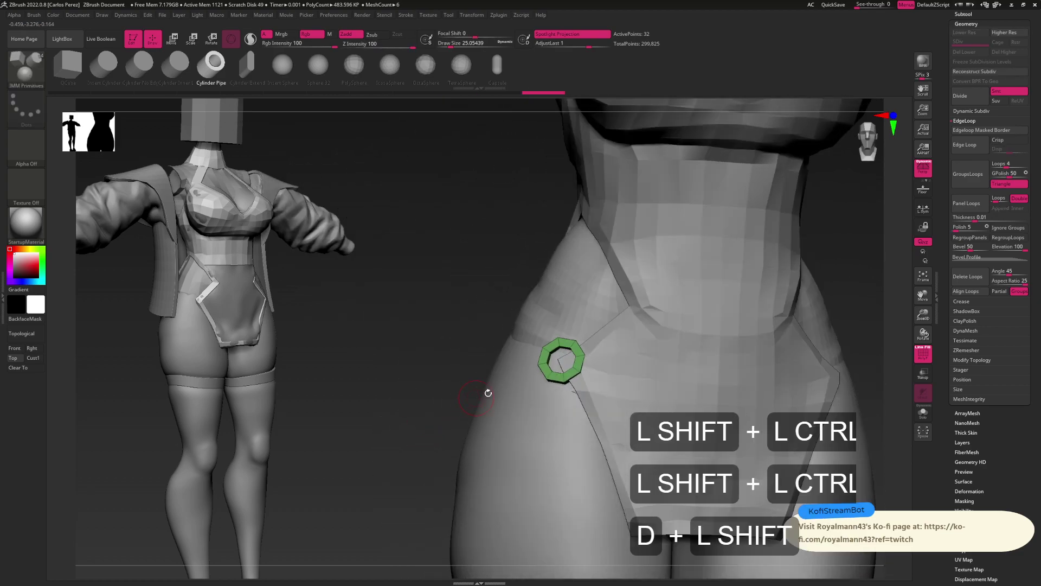
drag(476, 390, 565, 360)
key(shift+ctrl)
key(shift+ctrl)
key(shift+ctrl)
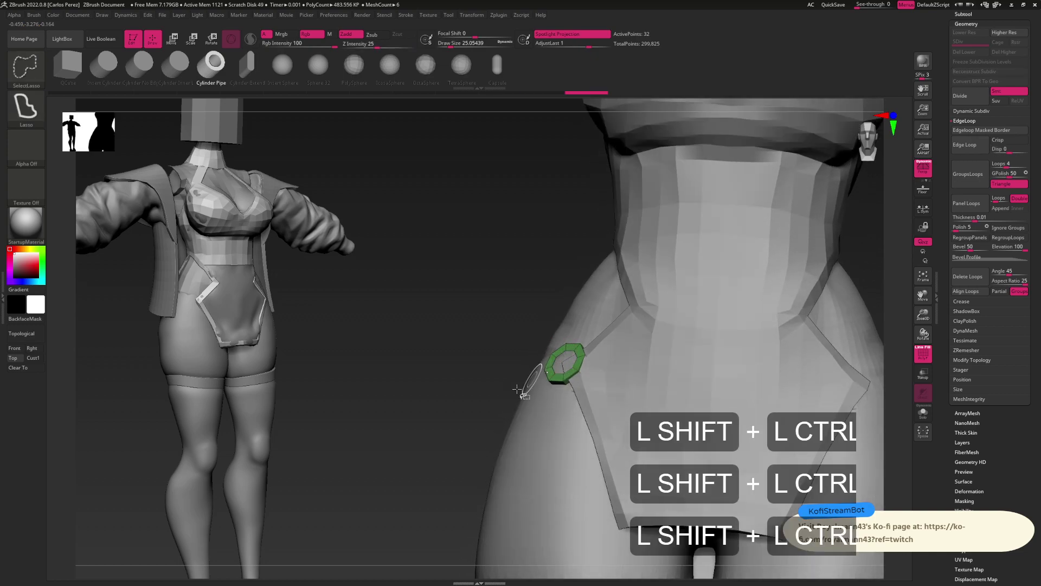
key(ctrl+shift)
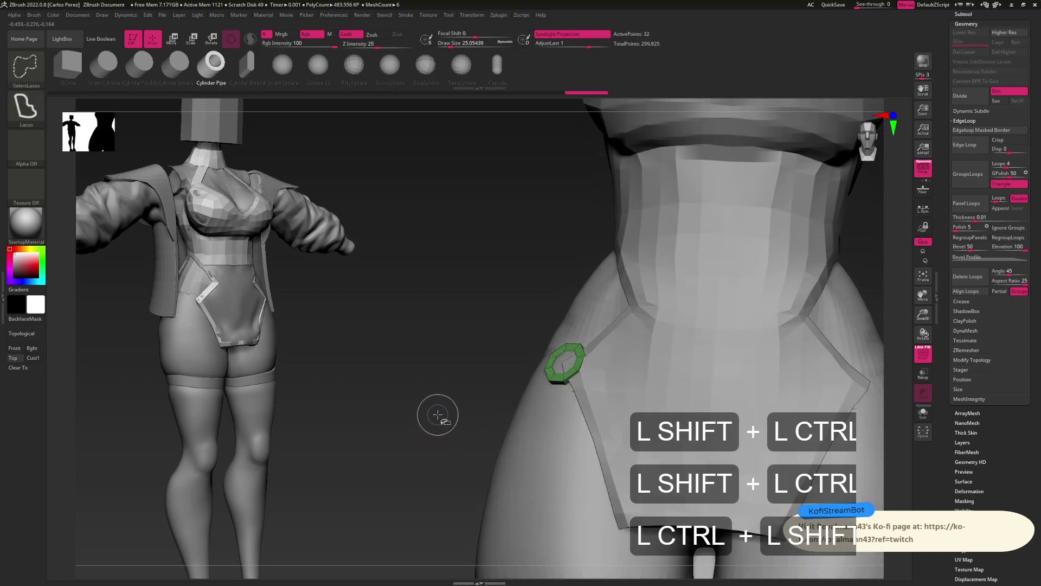
Test masking and hiding parts of the ring, then undo and unhide it fully
ctrl+click(438, 414)
key(ctrl+shift)
ctrl+click(435, 412)
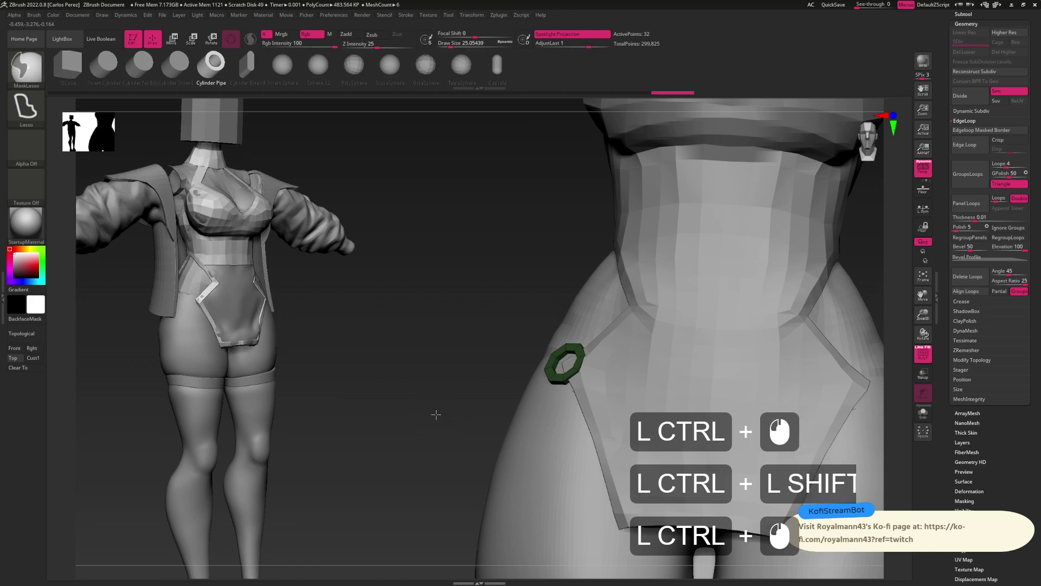
ctrl+click(438, 421)
key(ctrl+z)
key(ctrl+z)
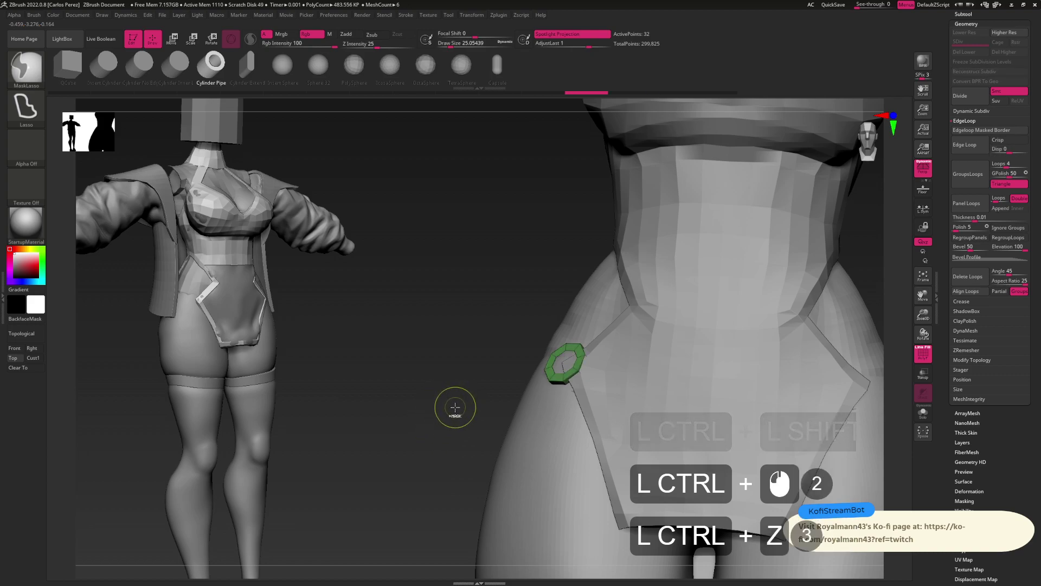
key(ctrl+shift)
ctrl+shift+click(453, 402)
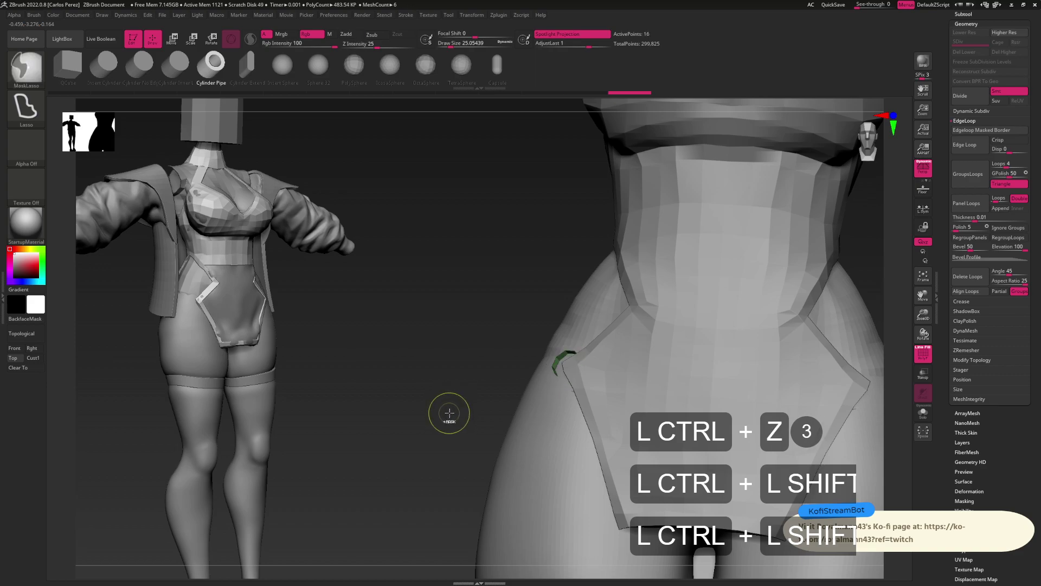
ctrl+click(449, 412)
ctrl+click(450, 413)
shift+drag(454, 419, 586, 413)
Scale the hip ring down to about 0.81 and preview it subdivided before dropping back
key(w)
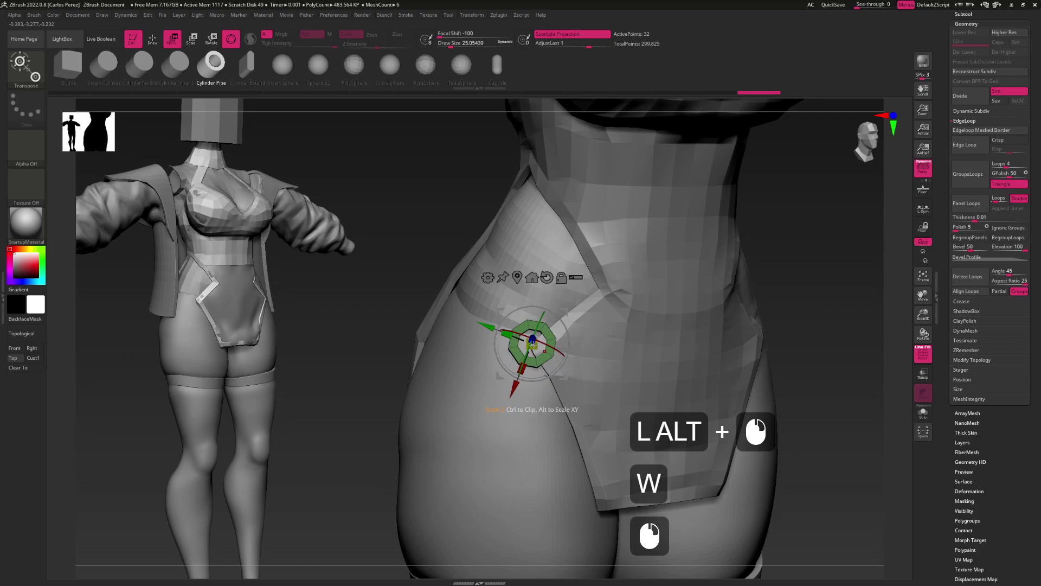
mouse_move(533, 345)
mouse_down()
mouse_move(558, 355)
mouse_move(542, 379)
mouse_up()
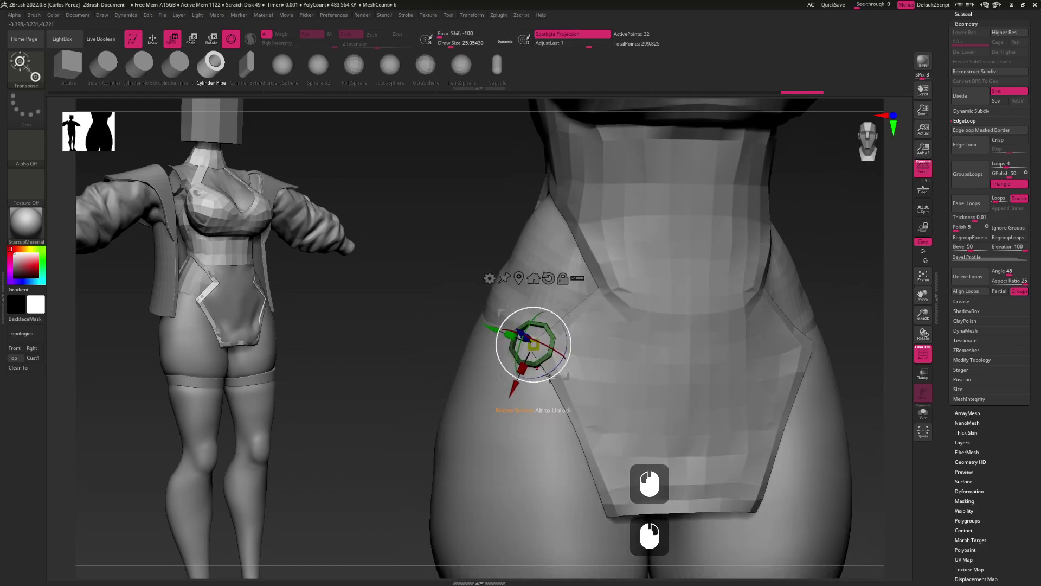
key(q)
ctrl+click(401, 414)
key(d)
drag(553, 406, 543, 348)
key(shift+d)
Expand the Subtool palette to list the subtools
key(w)
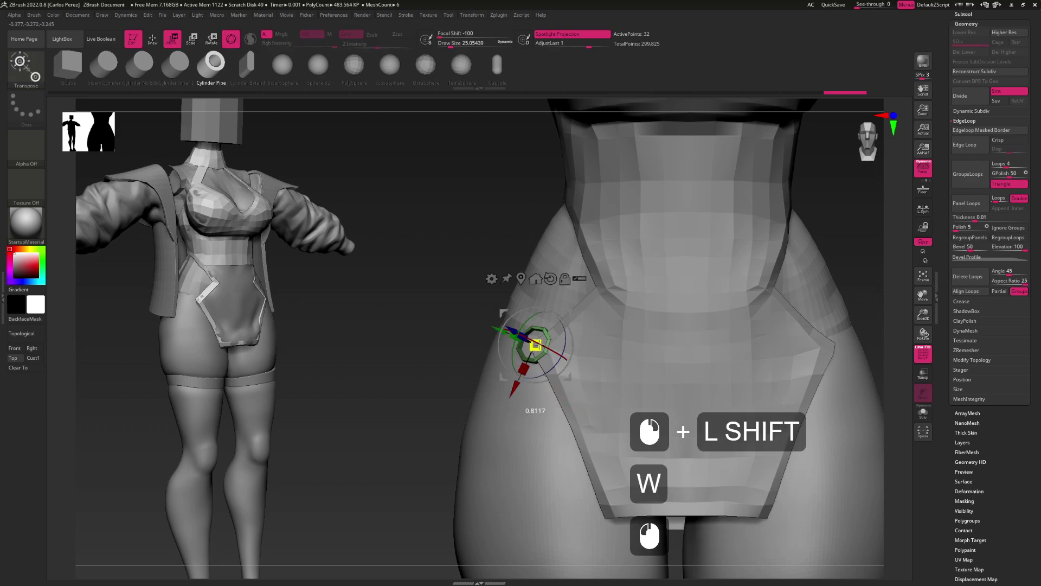
key(w)
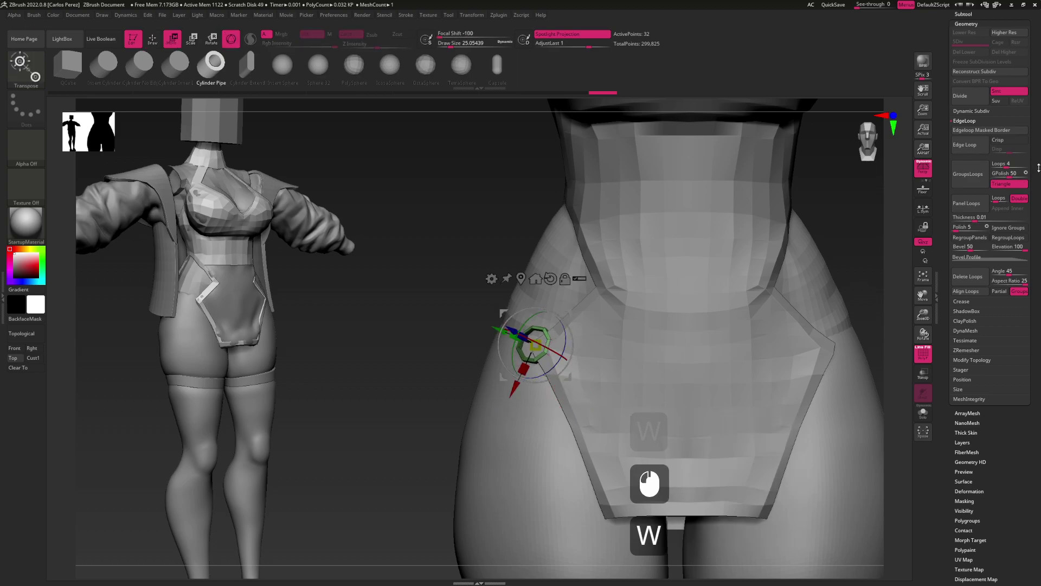
drag(1030, 128, 1030, 283)
click(981, 169)
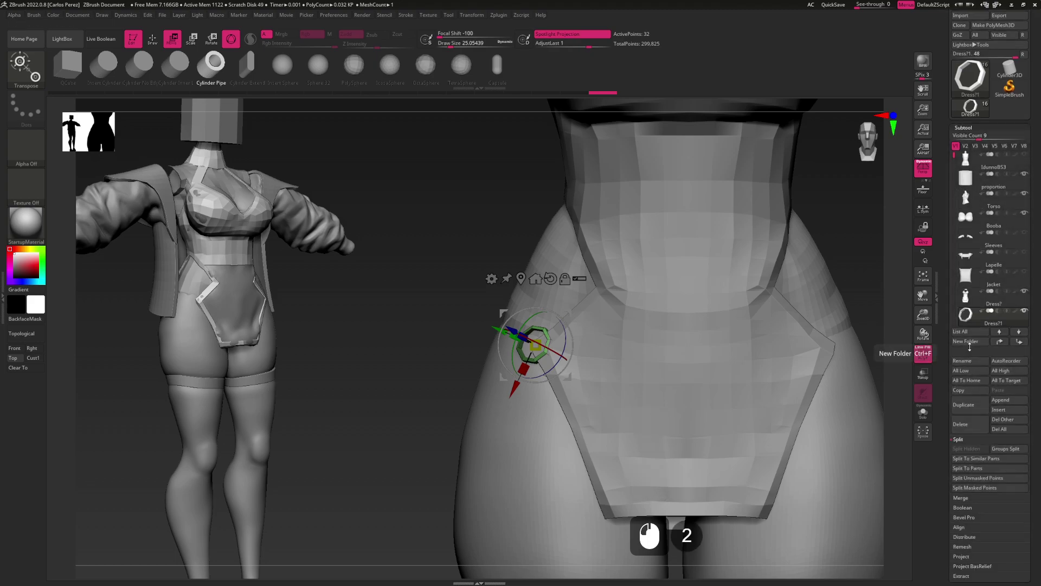
Create a new subtool folder named 'Metals'
click(970, 345)
text(Me)
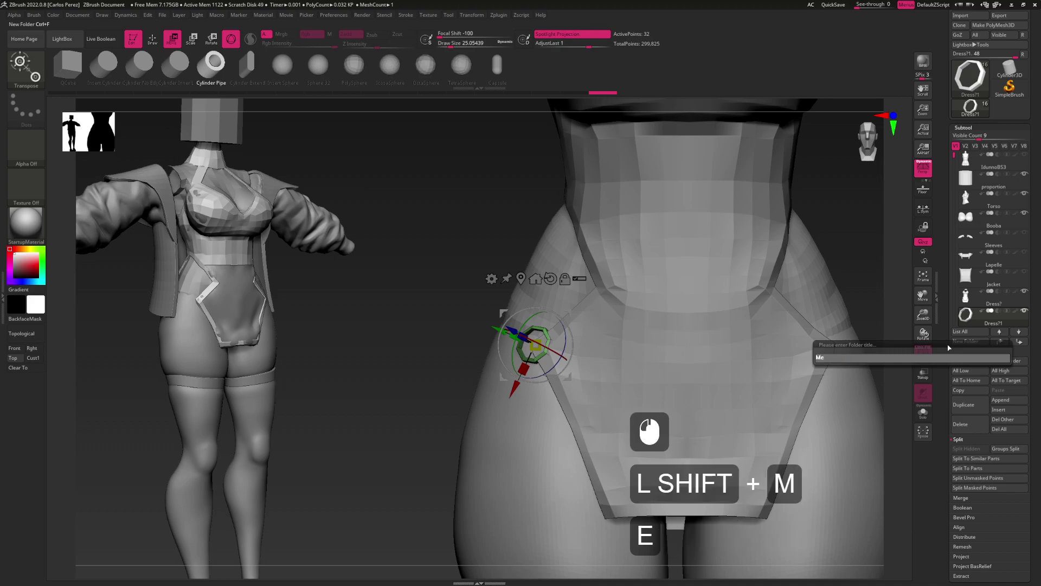
text(tals)
key(Return)
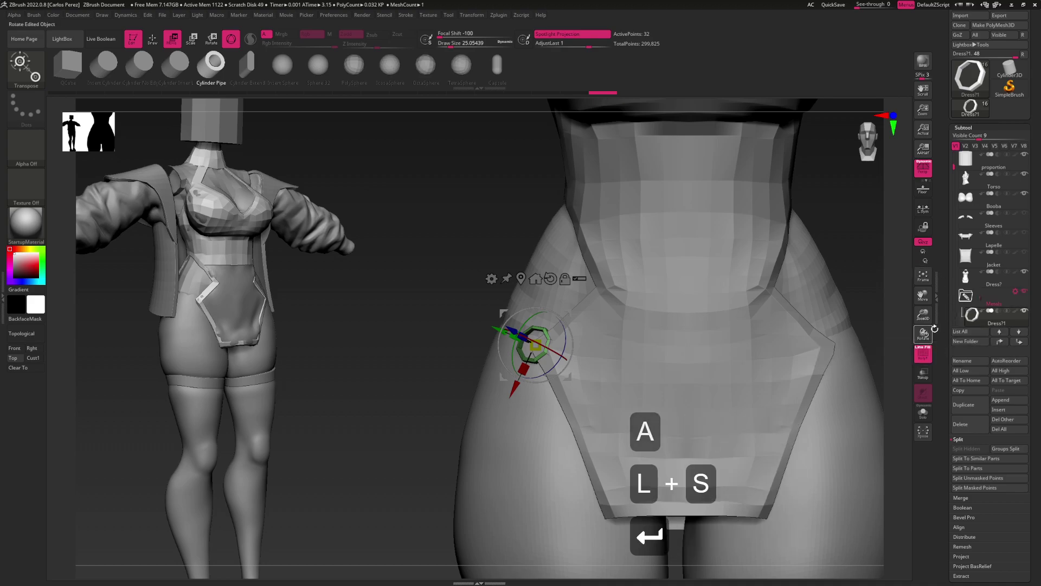
Rename the ring subtool to 'Hoops'
click(971, 332)
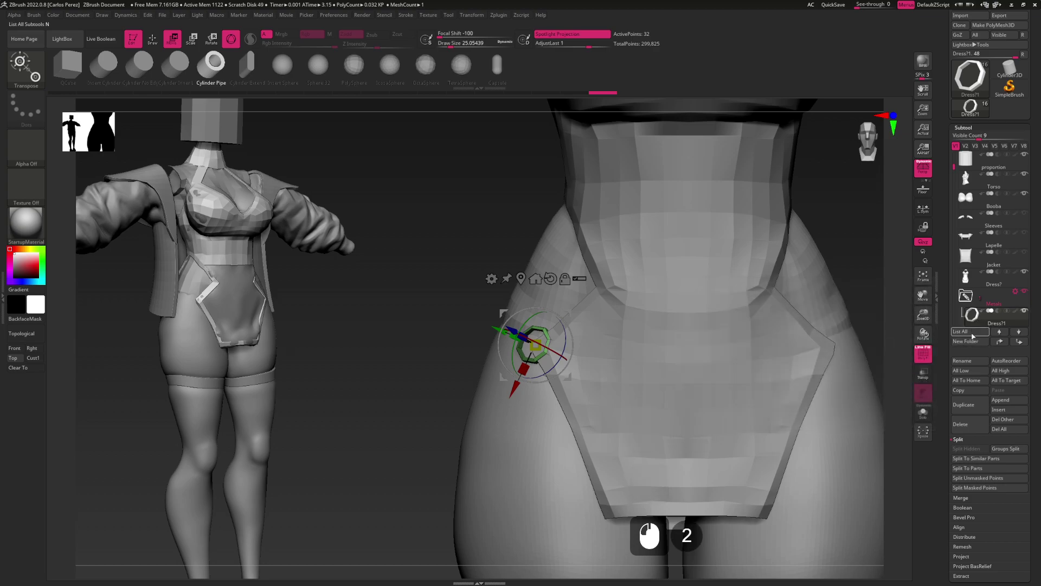
click(967, 362)
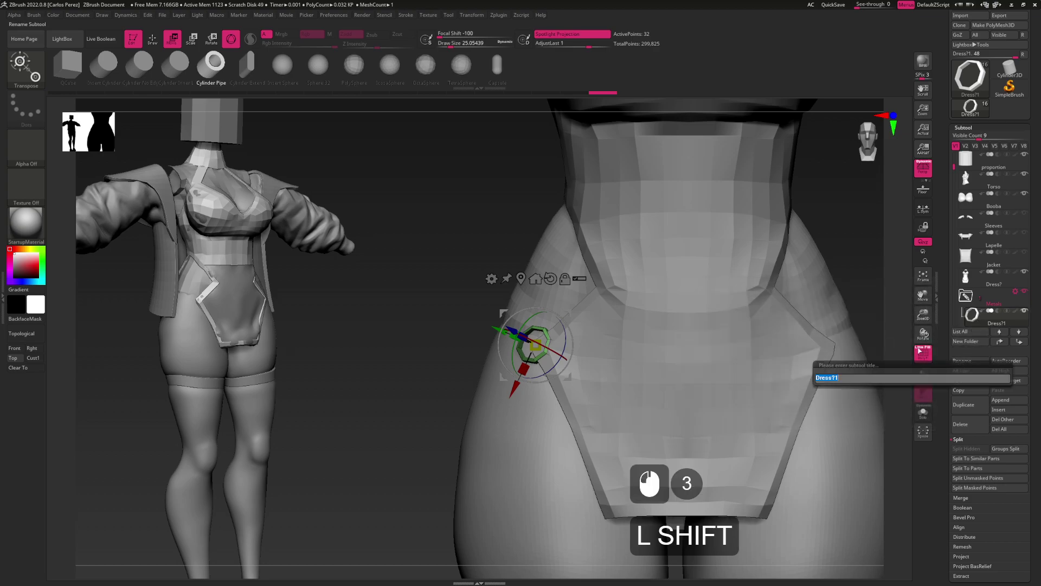
text(Hoops)
key(Return)
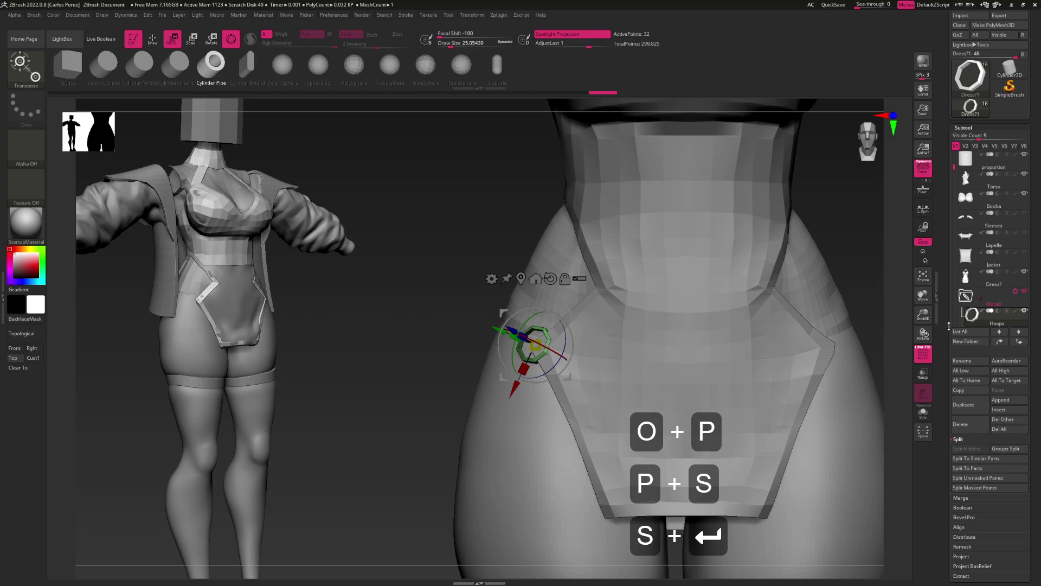
Rename the bodysuit subtool to 'Dress'
click(966, 285)
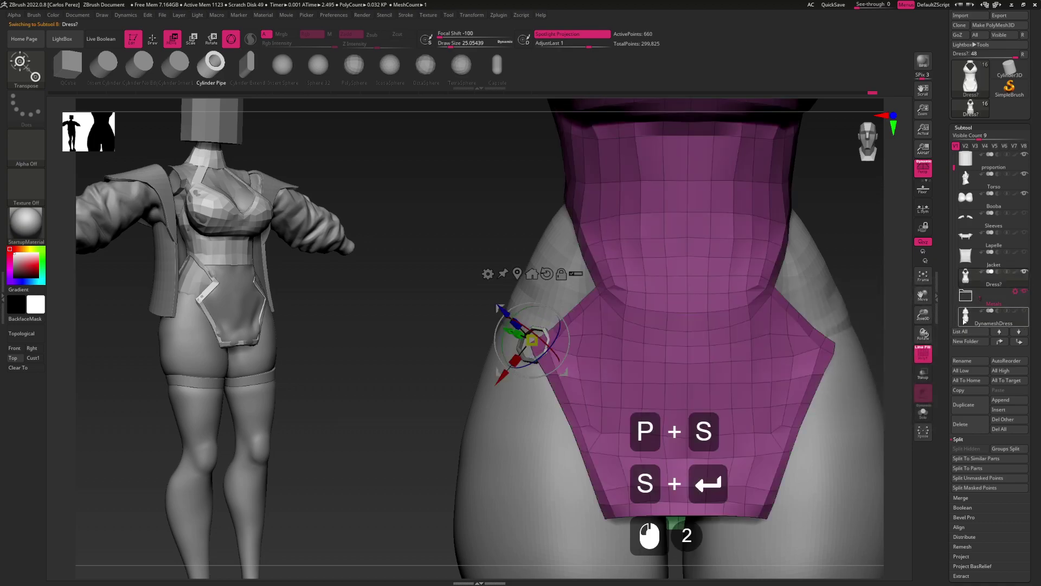
click(962, 360)
text(Dress)
key(Return)
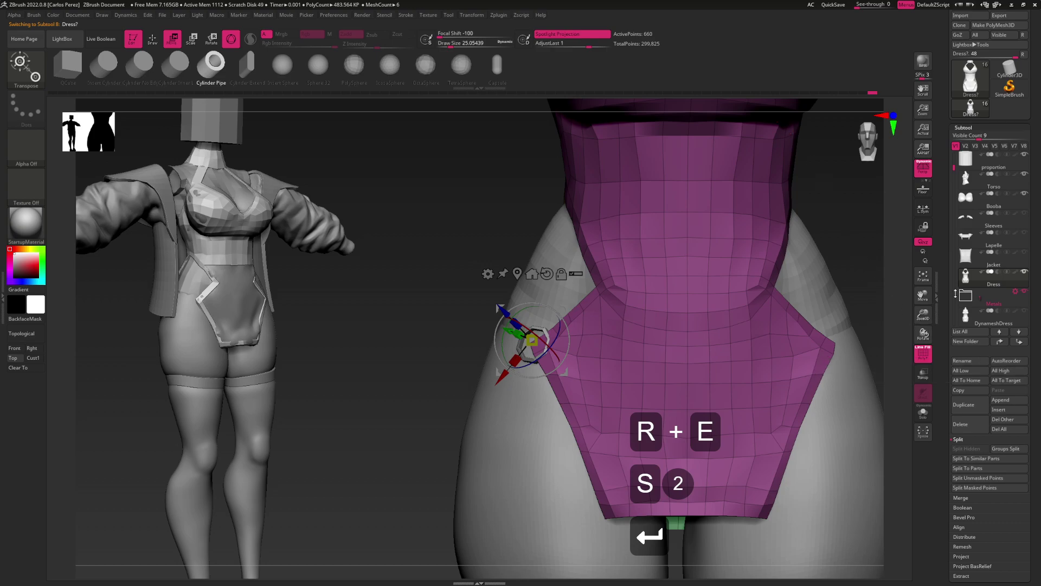
alt+drag(776, 347, 621, 386)
key(b)
key(m)
key(v)
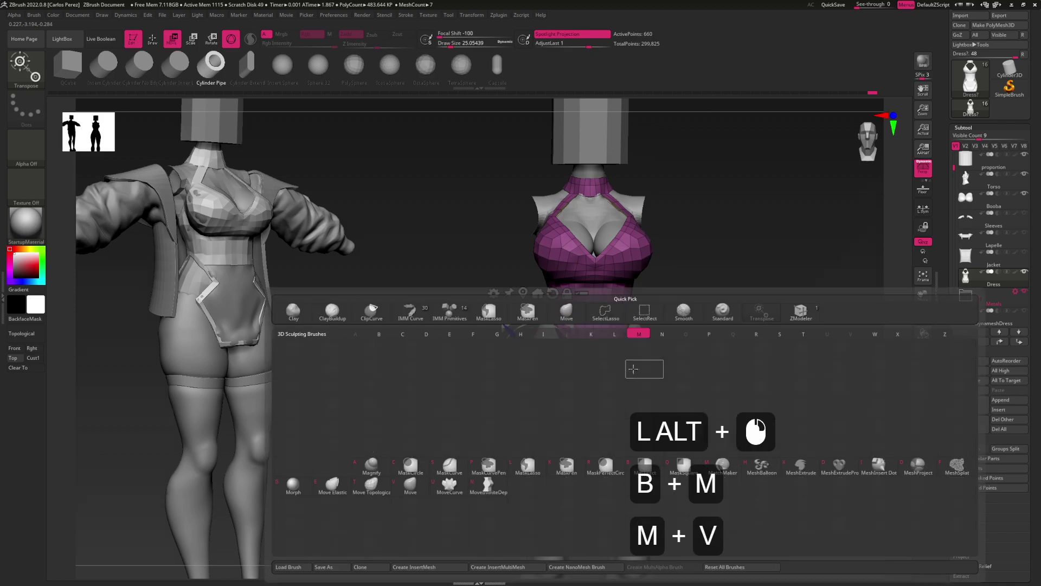
key(s)
drag(710, 361, 718, 362)
mouse_move(705, 372)
mouse_down()
mouse_move(735, 372)
mouse_move(714, 365)
mouse_move(866, 313)
mouse_up()
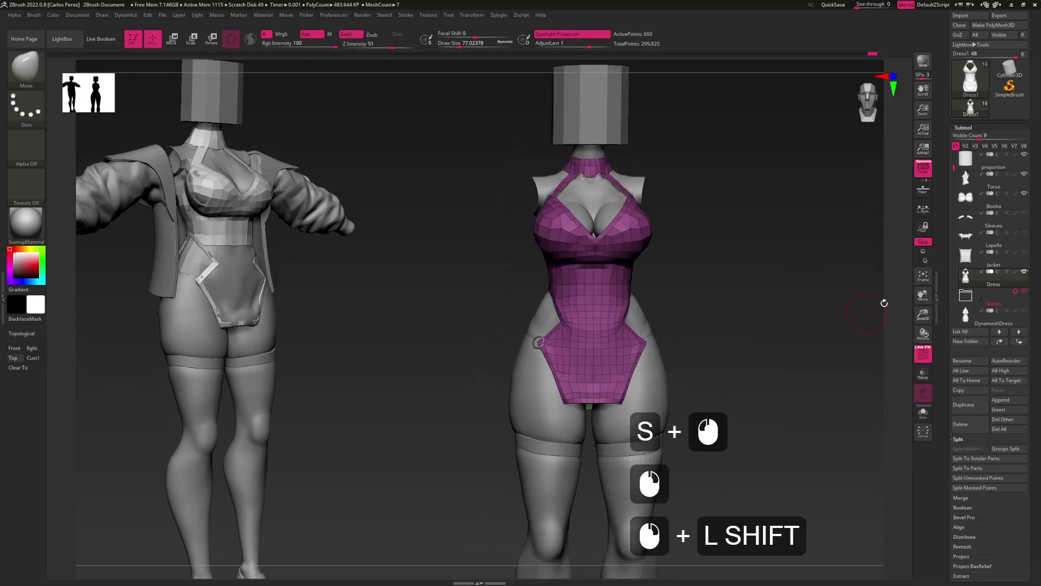
drag(954, 168, 953, 175)
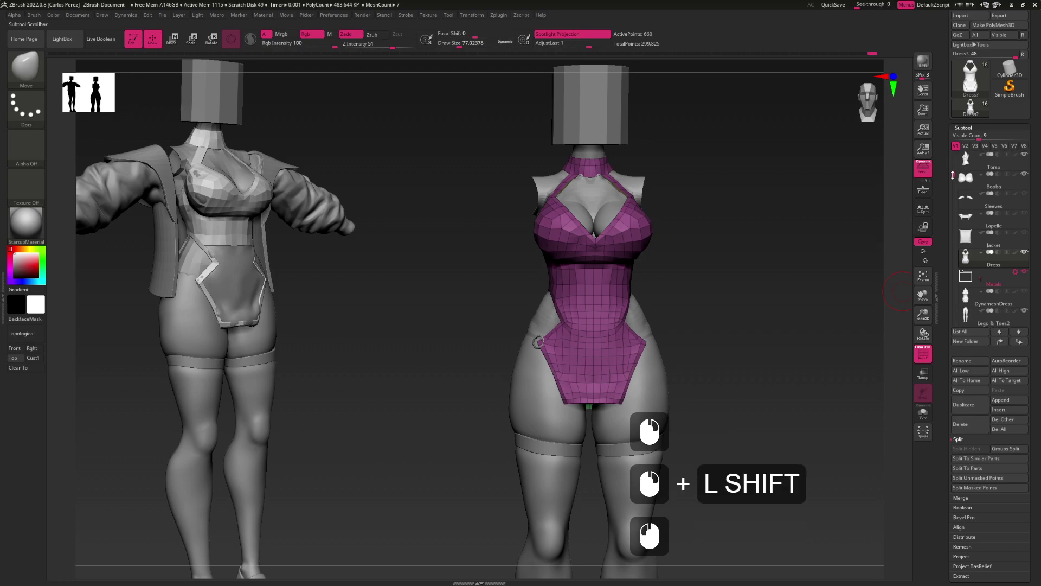
click(1025, 232)
click(1025, 213)
click(1024, 193)
mouse_move(754, 320)
alt+mouse_down()
mouse_move(719, 353)
mouse_move(758, 314)
alt+mouse_up()
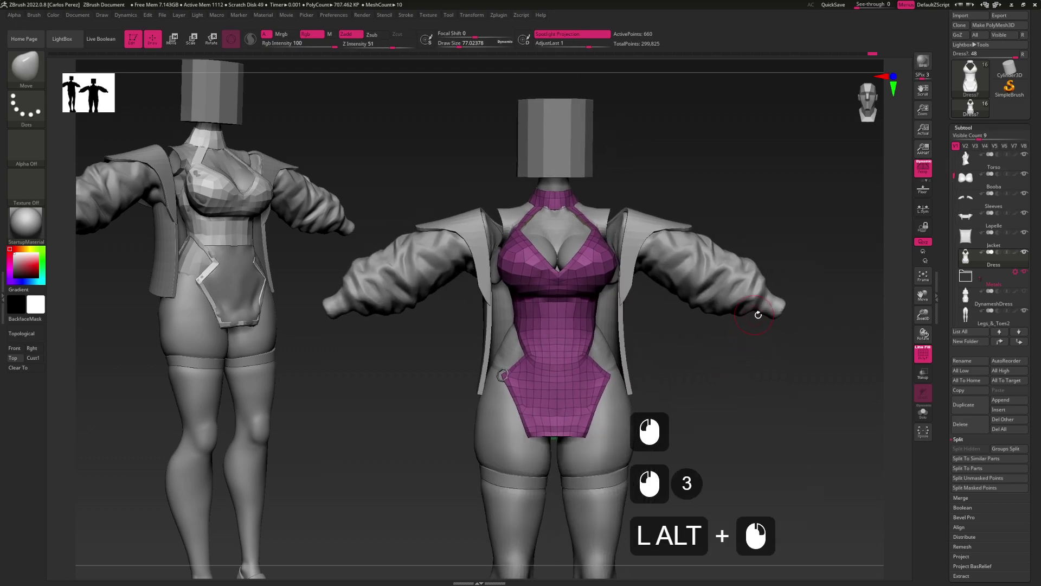
alt+click(676, 286)
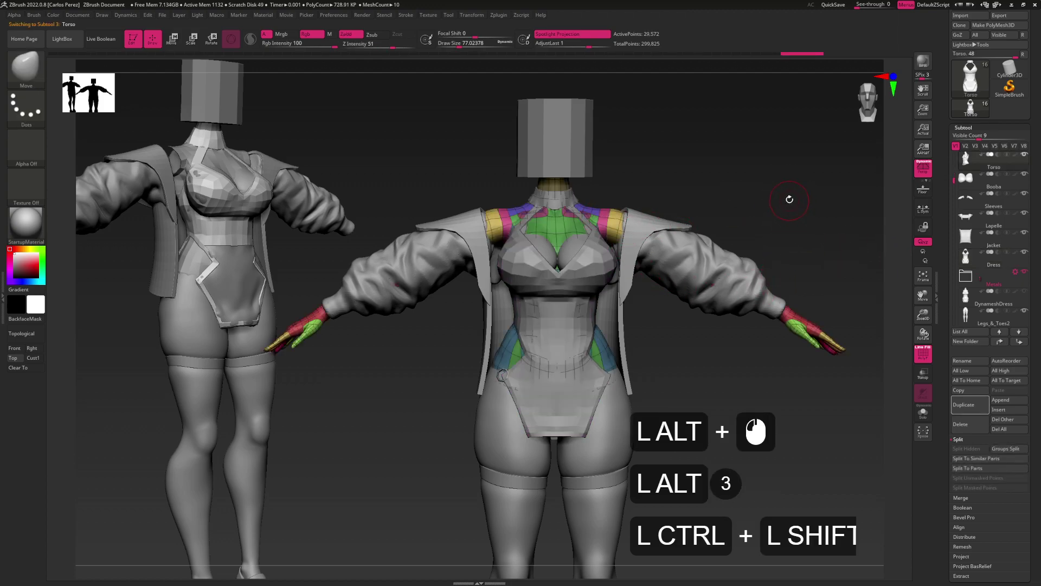
key(shift+f)
alt+drag(683, 368, 636, 394)
key(alt)
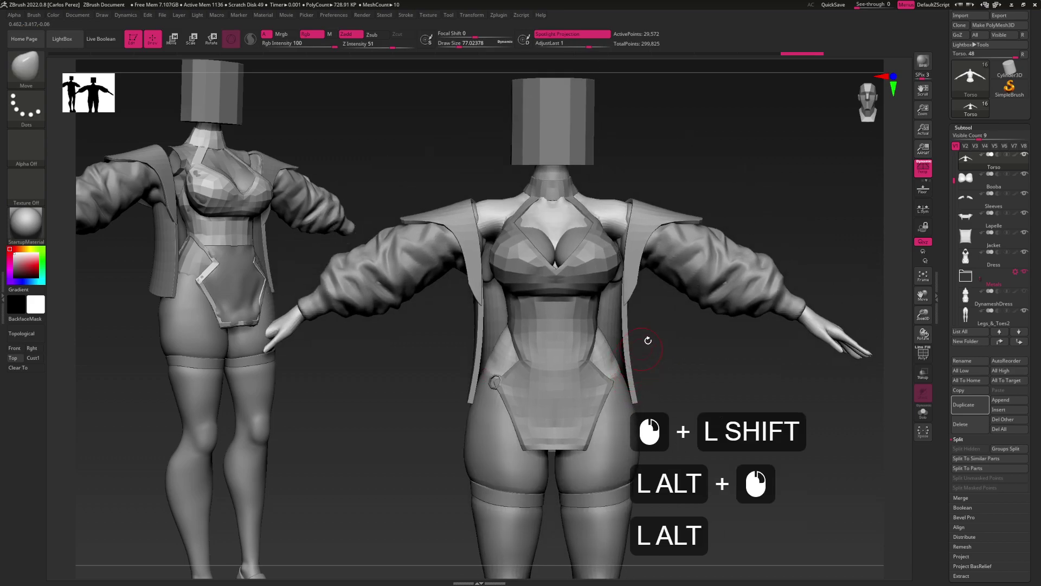
drag(671, 300, 637, 349)
alt+click(628, 326)
key(alt)
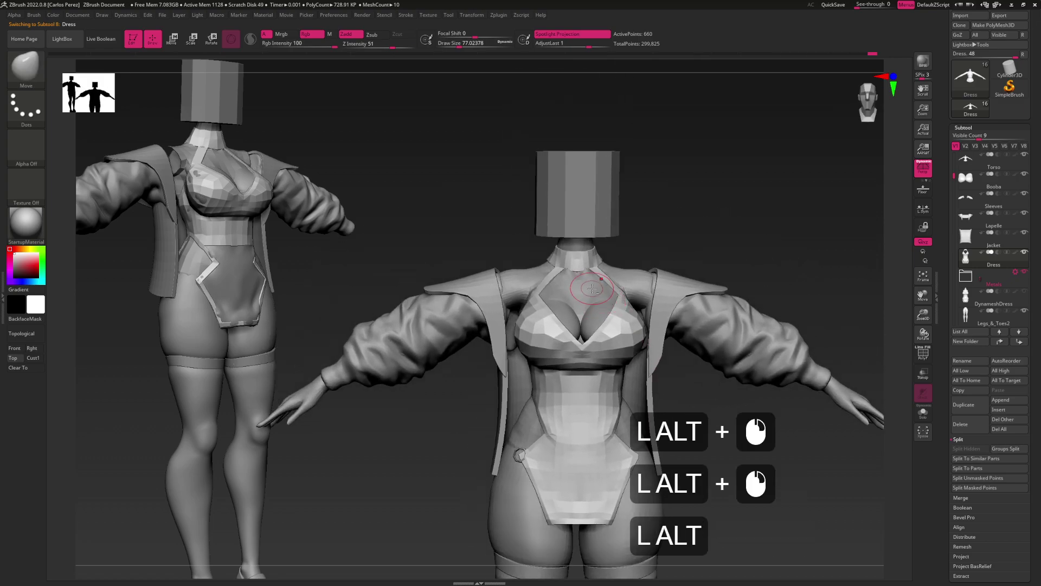
alt+click(630, 325)
alt+click(630, 326)
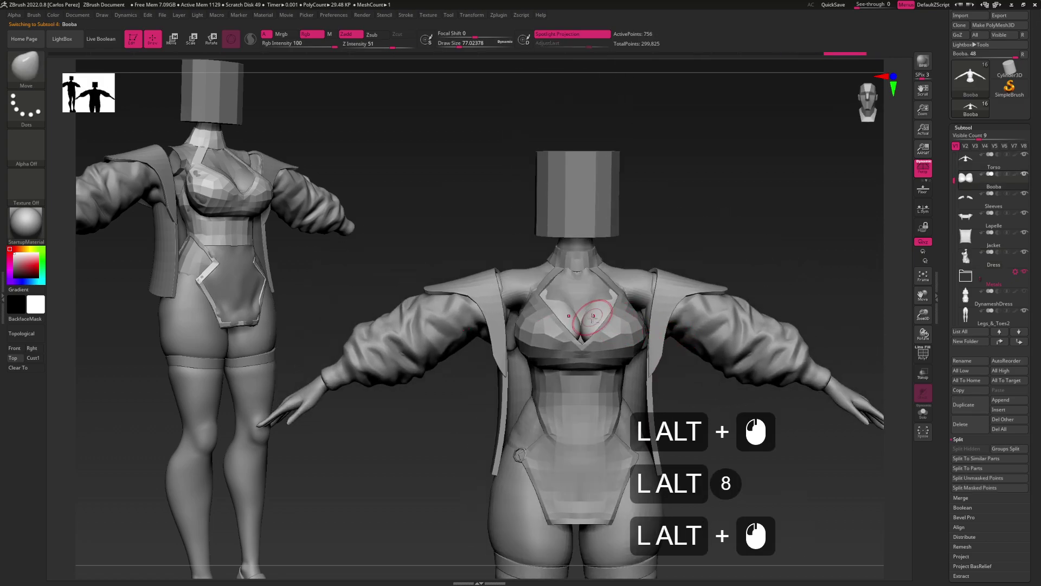
key(shift+d)
key(alt)
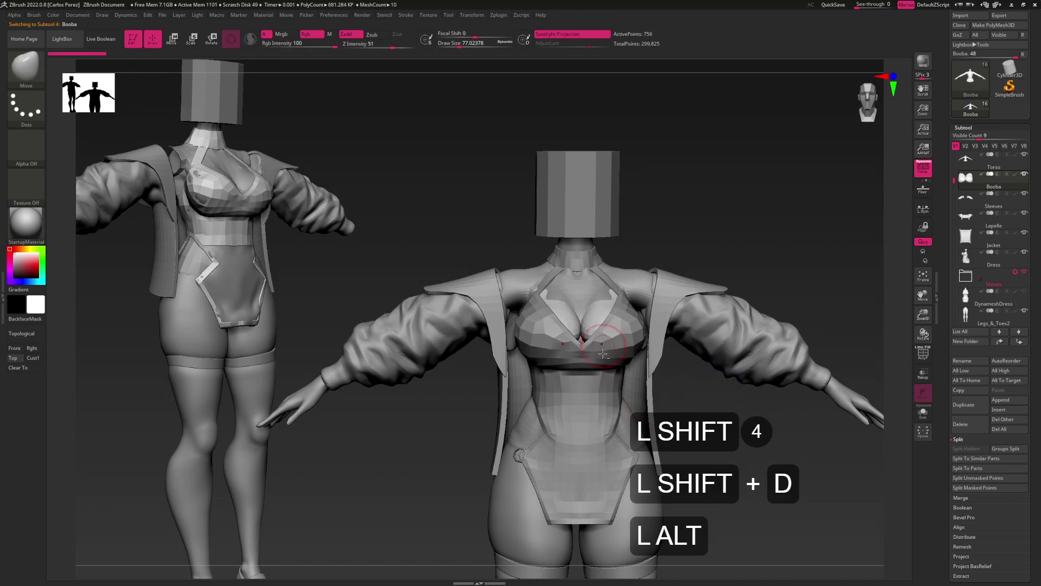
alt+click(603, 370)
alt+drag(662, 368, 665, 340)
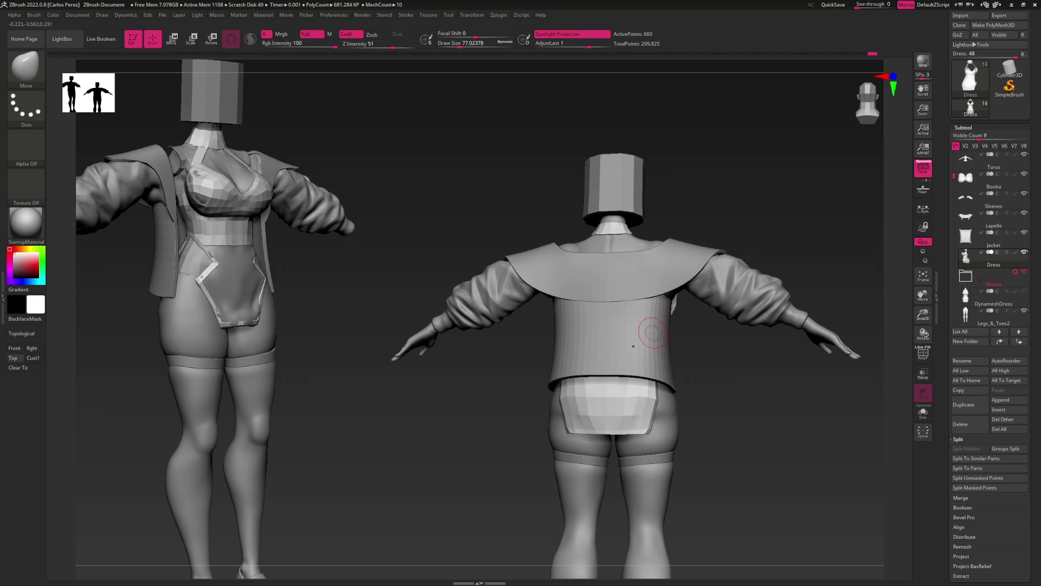
right_drag(655, 347, 637, 355)
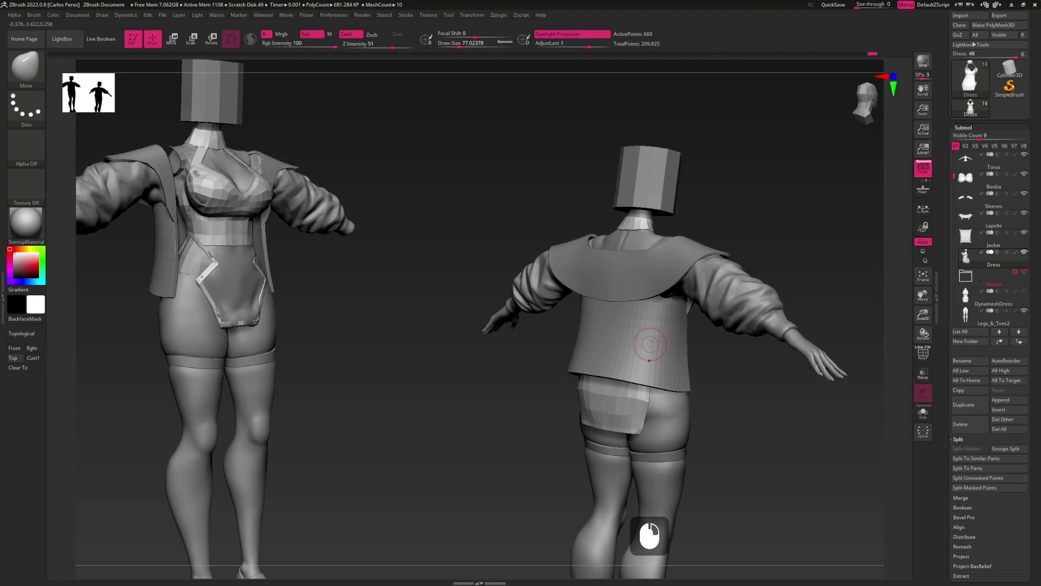
mouse_move(634, 326)
right_down()
mouse_move(656, 337)
mouse_move(639, 336)
mouse_move(651, 358)
mouse_move(799, 343)
right_up()
key(s)
drag(1018, 343, 1023, 235)
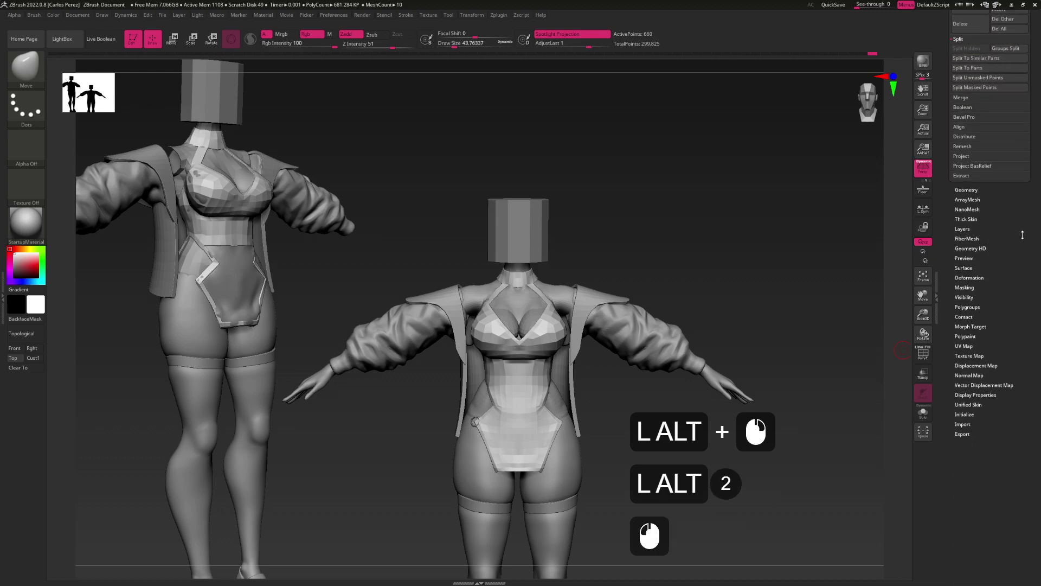
Insert a Ring3D primitive as a new subtool below the Lapelle subtool
scroll(1023, 235, up, 10)
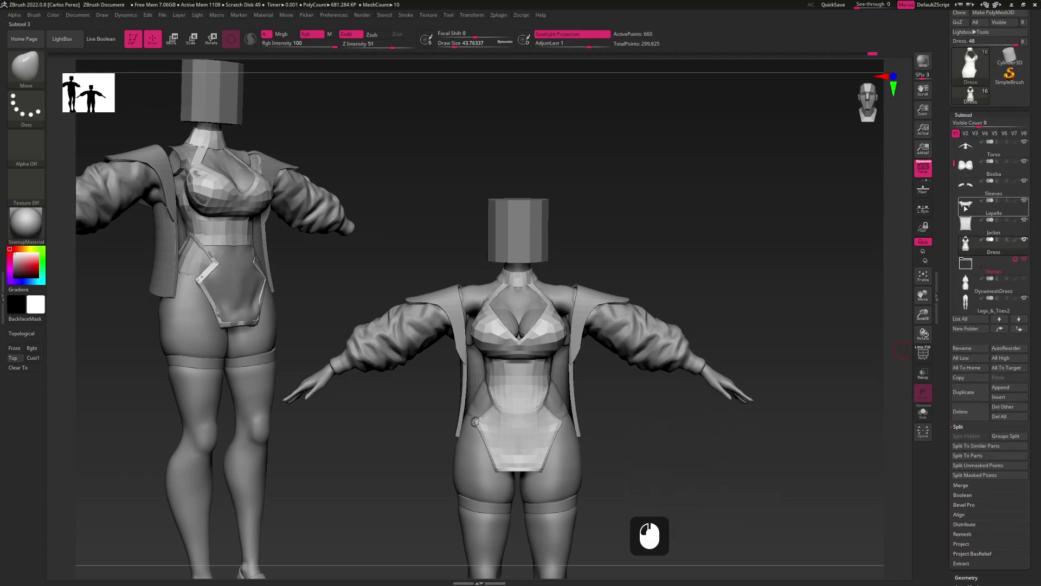
click(965, 207)
click(1007, 388)
click(1007, 397)
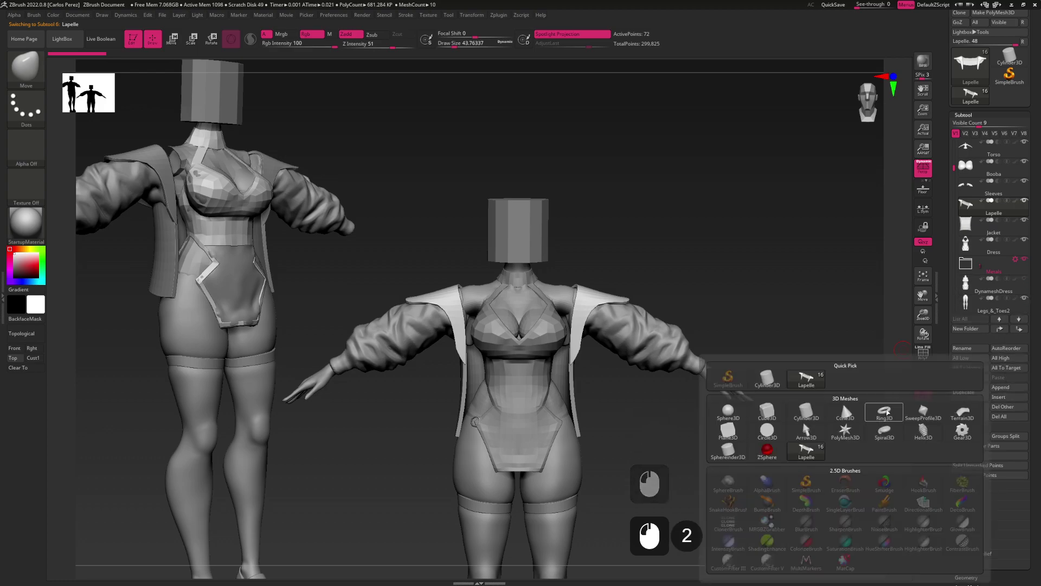
click(885, 410)
alt+drag(828, 411, 790, 317)
drag(1029, 333, 978, 313)
click(965, 444)
Re-initialize the new subtool as a low-poly QCyl X cylinder
click(965, 337)
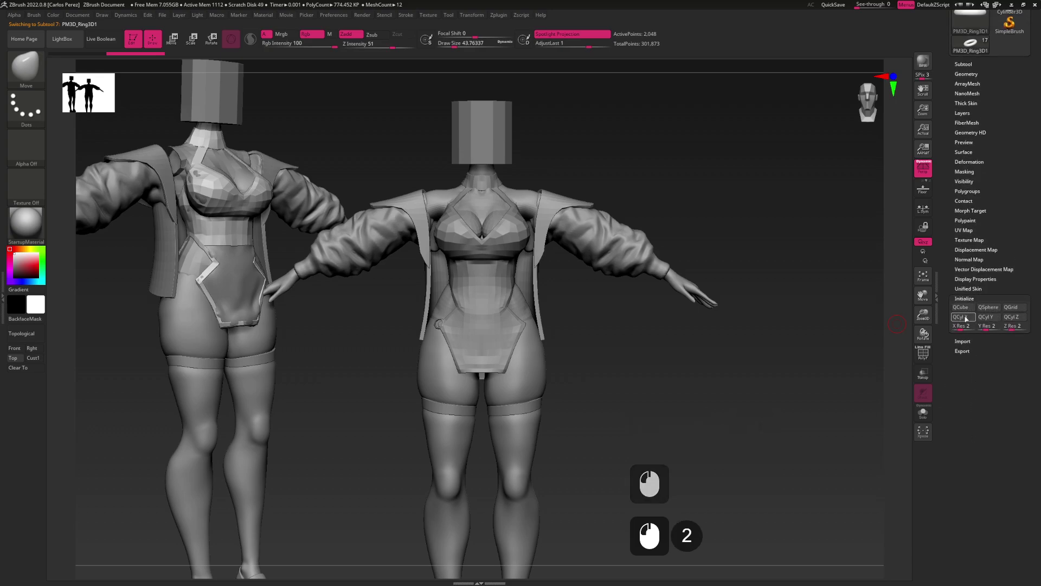
click(966, 319)
alt+drag(732, 434, 760, 274)
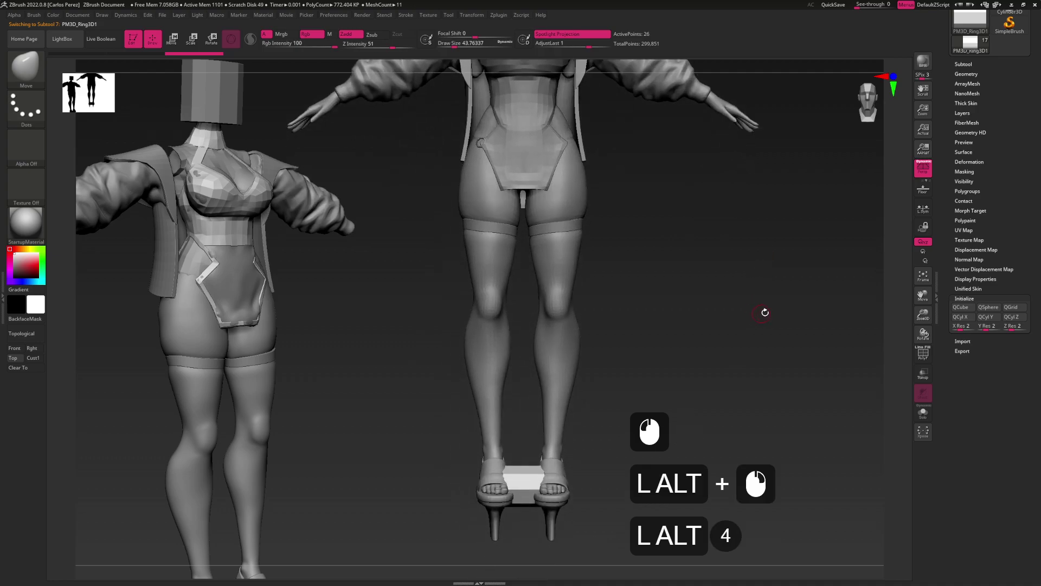
alt+drag(705, 412, 623, 380)
Set up a front orthographic, semi-transparent view zoomed on the chest and upper arm
key(w)
click(692, 262)
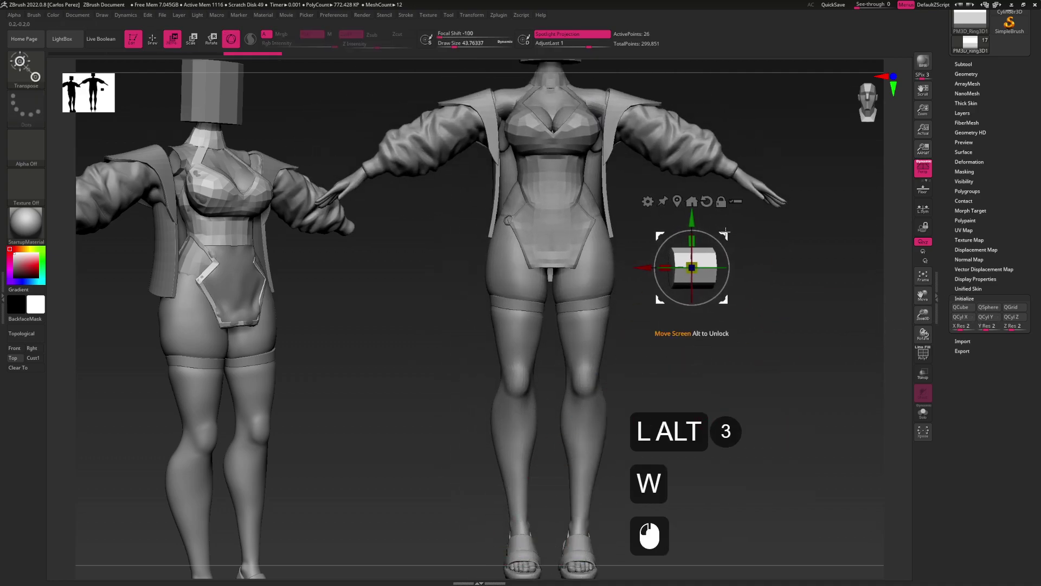
alt+drag(738, 233, 694, 396)
click(623, 282)
drag(624, 282, 665, 277)
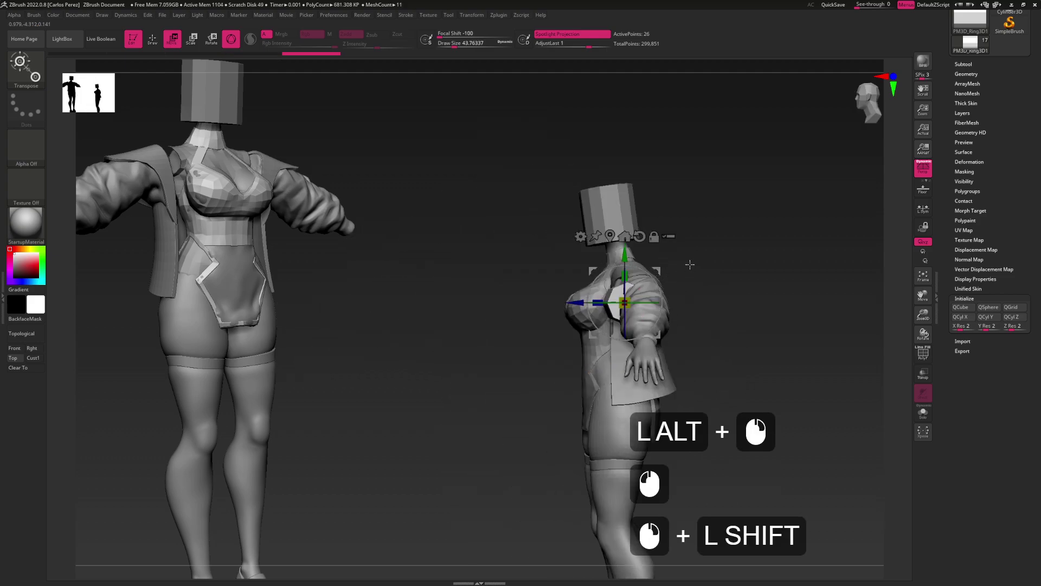
key(p)
click(657, 268)
shift+drag(657, 268, 729, 276)
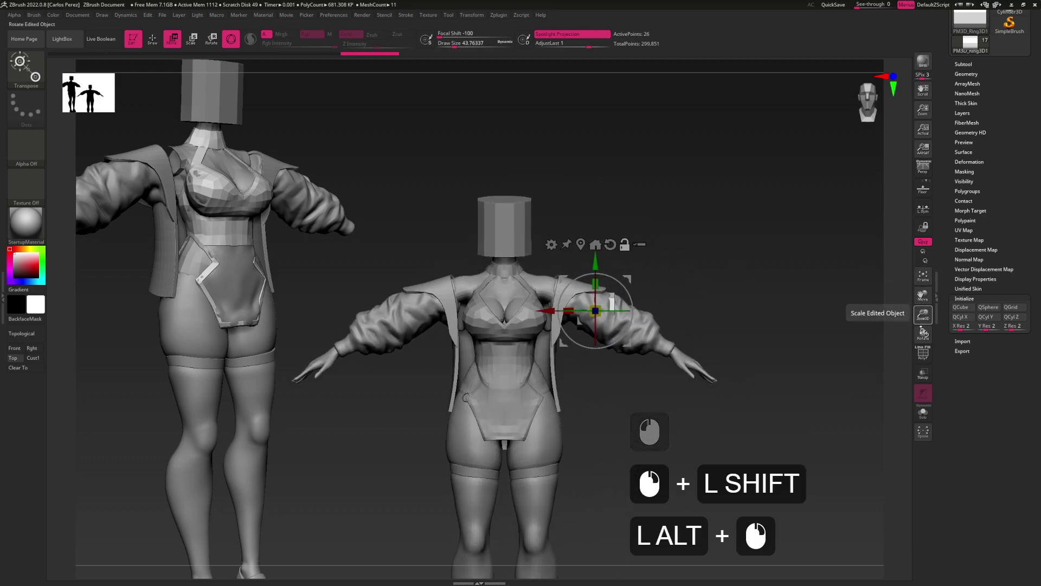
click(923, 373)
alt+drag(707, 374, 694, 354)
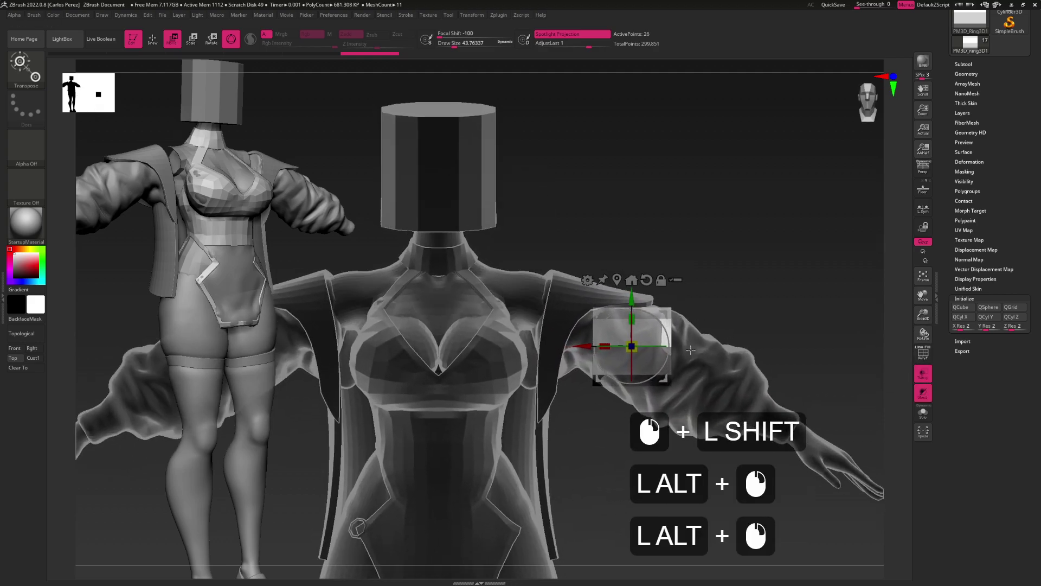
Tilt, enlarge and slide the cylinder along the upper arm with the Transpose gizmo
drag(671, 319, 666, 328)
drag(656, 338, 668, 333)
click(666, 334)
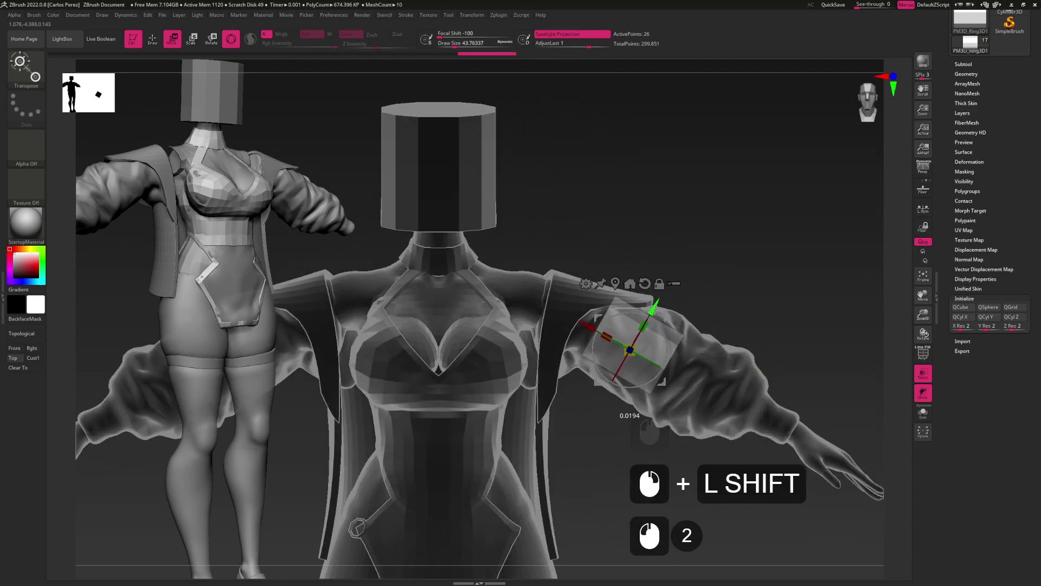
drag(635, 345, 599, 352)
key(shift)
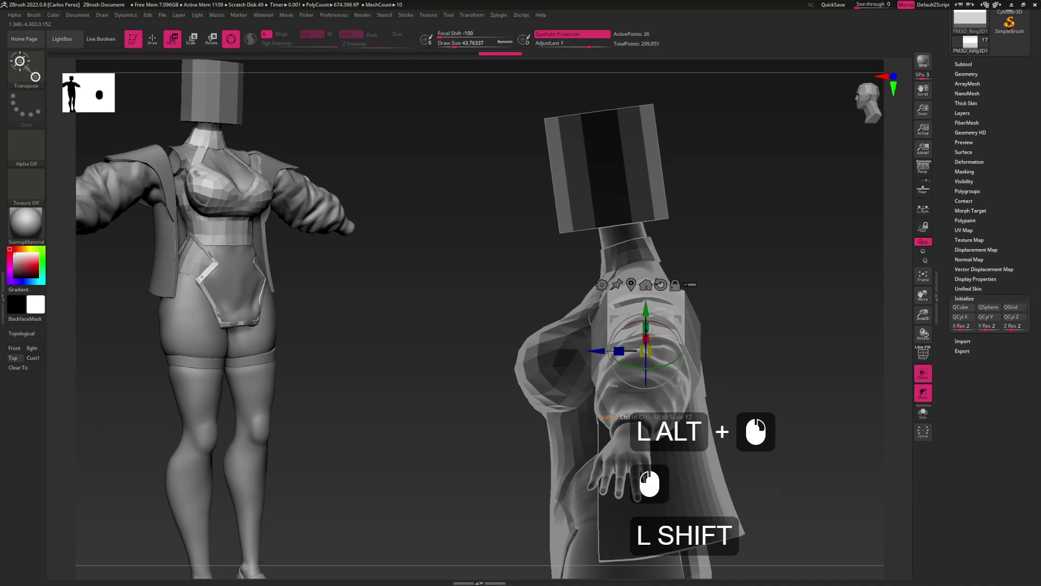
mouse_move(704, 321)
mouse_down()
mouse_move(738, 335)
mouse_move(699, 293)
mouse_move(713, 288)
mouse_up()
key(shift+f)
key(q)
key(w)
mouse_move(619, 326)
mouse_down()
mouse_move(665, 314)
mouse_move(650, 283)
mouse_move(690, 313)
mouse_up()
alt+drag(717, 278, 716, 258)
Lasso-mask part of the arm cylinder, shrink it slightly, then clear the mask
key(ctrl)
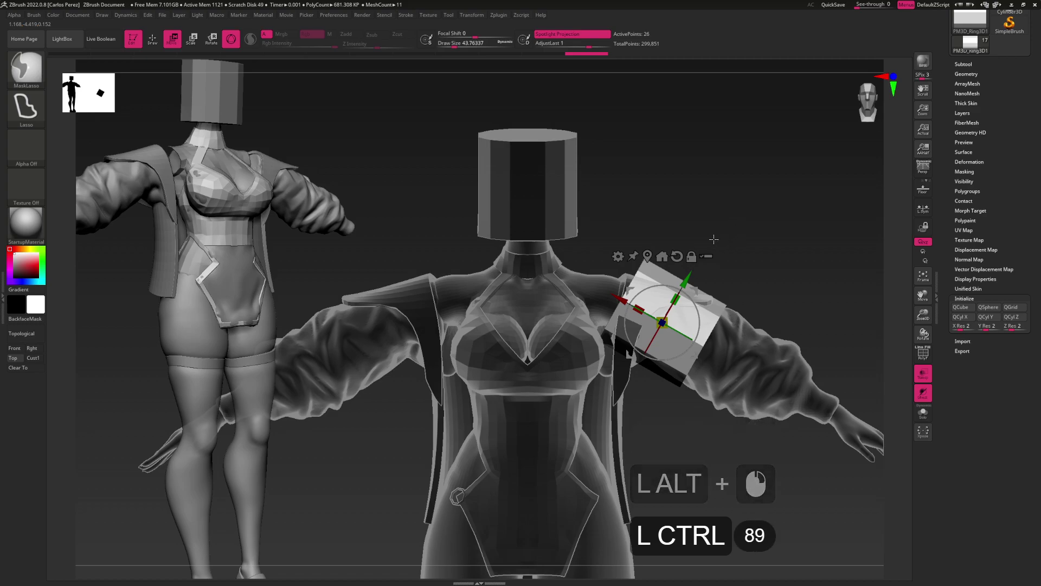
mouse_move(698, 216)
ctrl+mouse_down()
mouse_move(570, 292)
mouse_move(548, 380)
ctrl+mouse_up()
ctrl+click(629, 233)
click(634, 257)
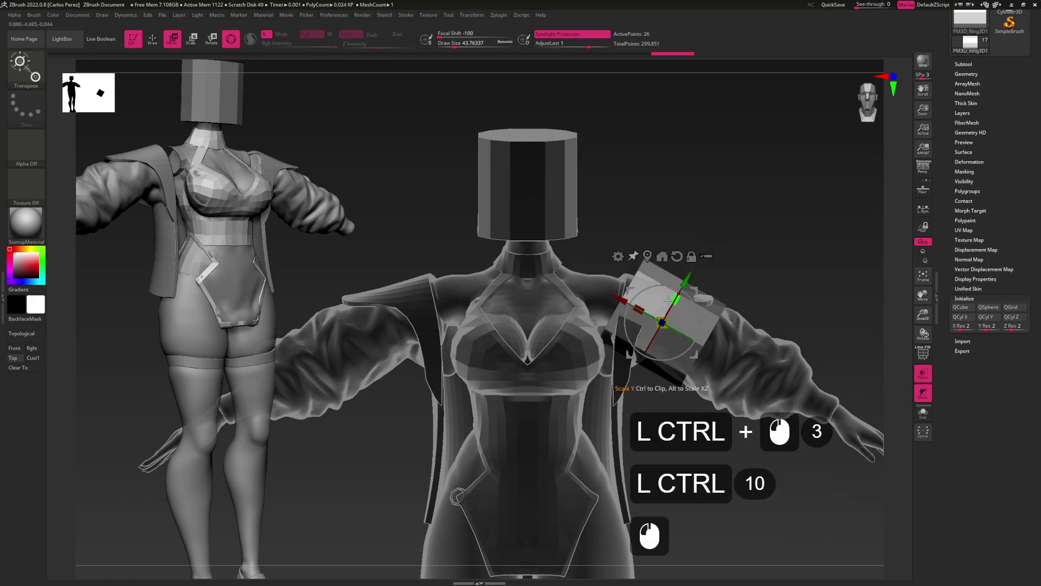
click(633, 257)
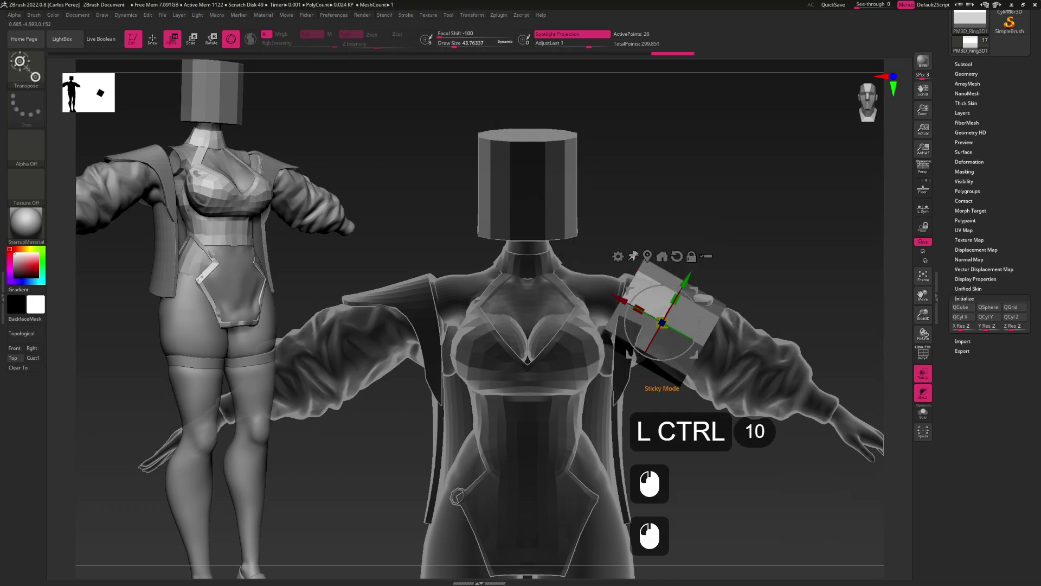
click(633, 256)
mouse_move(660, 320)
mouse_down()
mouse_move(663, 327)
mouse_move(656, 318)
mouse_up()
key(q)
ctrl+click(716, 274)
key(w)
mouse_move(791, 261)
mouse_down()
mouse_move(700, 265)
mouse_move(741, 273)
mouse_move(722, 262)
mouse_move(716, 271)
mouse_move(714, 258)
mouse_move(658, 324)
mouse_move(694, 310)
mouse_move(674, 279)
mouse_move(714, 269)
mouse_move(663, 286)
mouse_move(639, 346)
mouse_move(629, 339)
mouse_move(633, 313)
mouse_up()
Switch to the Move brush with a draw size of about 100, viewing down the arm
key(b)
key(m)
key(v)
key(s)
click(720, 261)
alt+click(657, 325)
click(697, 308)
key(alt)
key(s)
Show the polygon wireframe and lasso-select the arm band piece
key(b)
key(s)
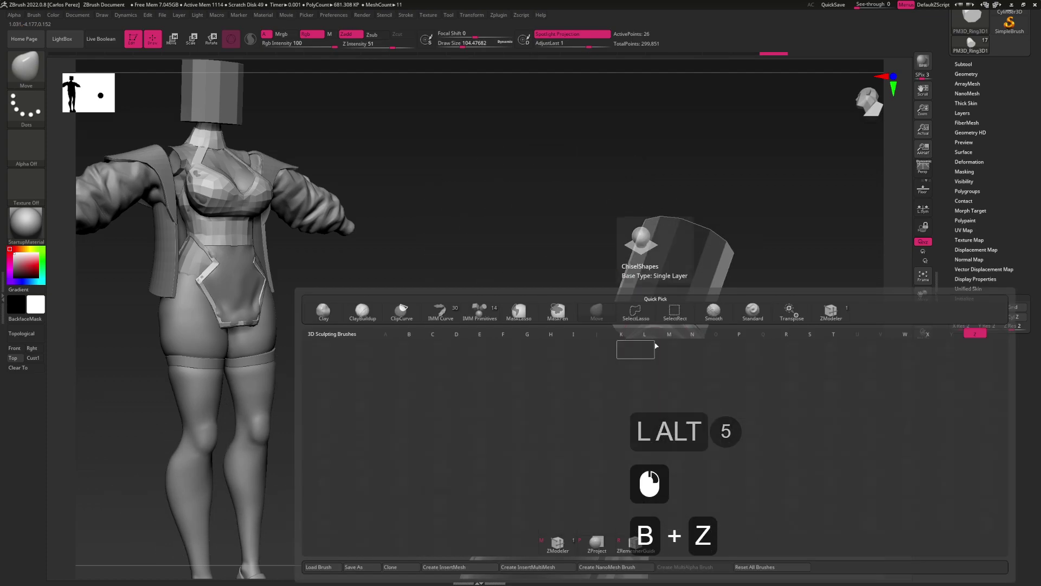
key(m)
mouse_move(658, 347)
alt+mouse_down()
mouse_move(649, 332)
mouse_move(643, 361)
mouse_move(666, 348)
mouse_move(686, 373)
mouse_move(651, 332)
alt+mouse_up()
key(shift+f)
key(ctrl+shift)
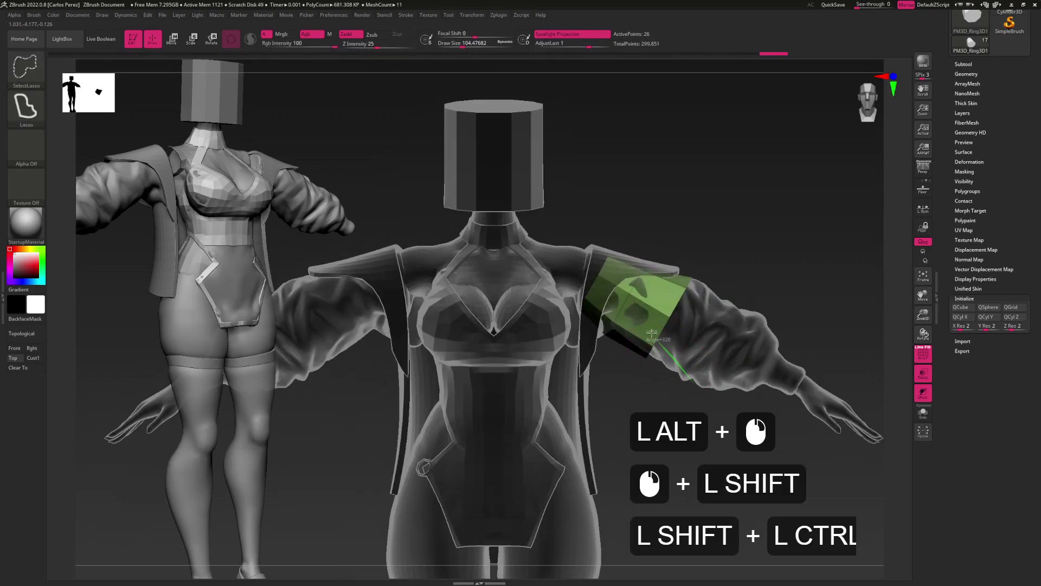
mouse_move(606, 303)
ctrl+shift+mouse_down()
mouse_move(597, 434)
mouse_move(667, 379)
mouse_move(624, 471)
mouse_move(694, 323)
mouse_move(684, 367)
mouse_move(651, 295)
mouse_move(637, 312)
mouse_move(683, 304)
ctrl+shift+mouse_up()
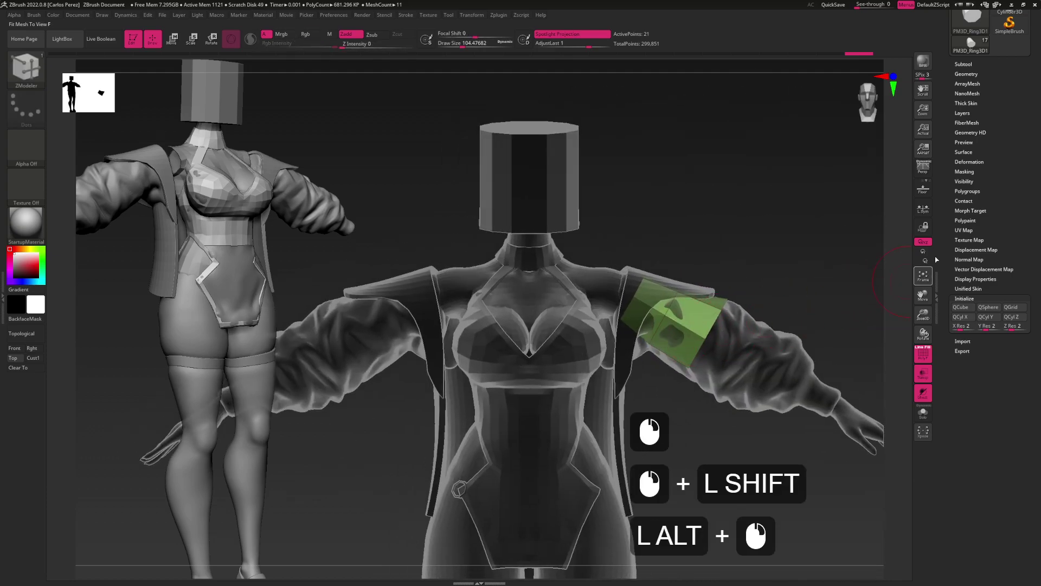
scroll(972, 215, up, 2)
Apply Mirror And Weld from Geometry > Modify Topology to copy the band onto the opposite arm
scroll(971, 214, up, 1)
click(968, 154)
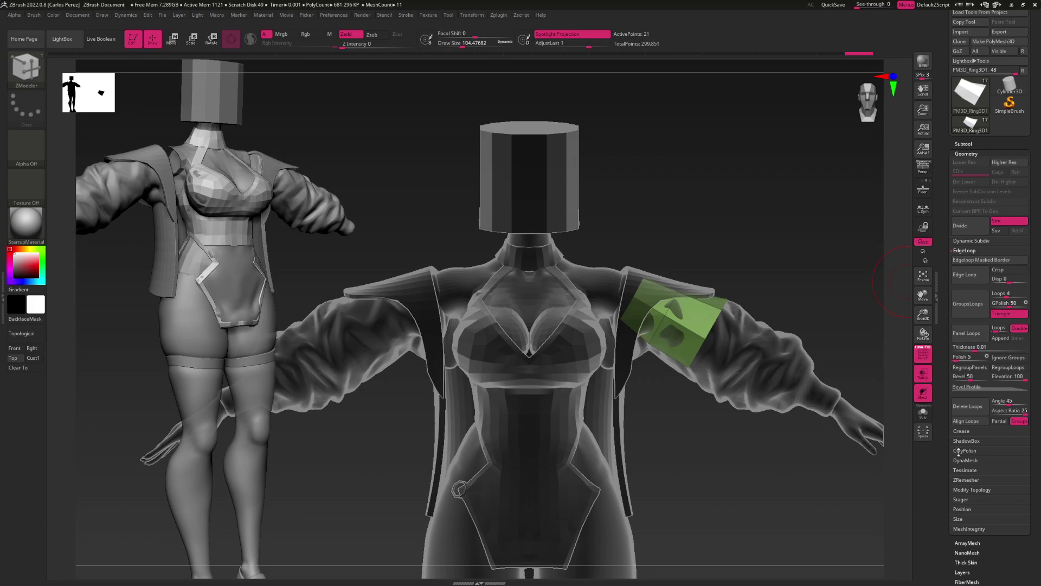
click(958, 519)
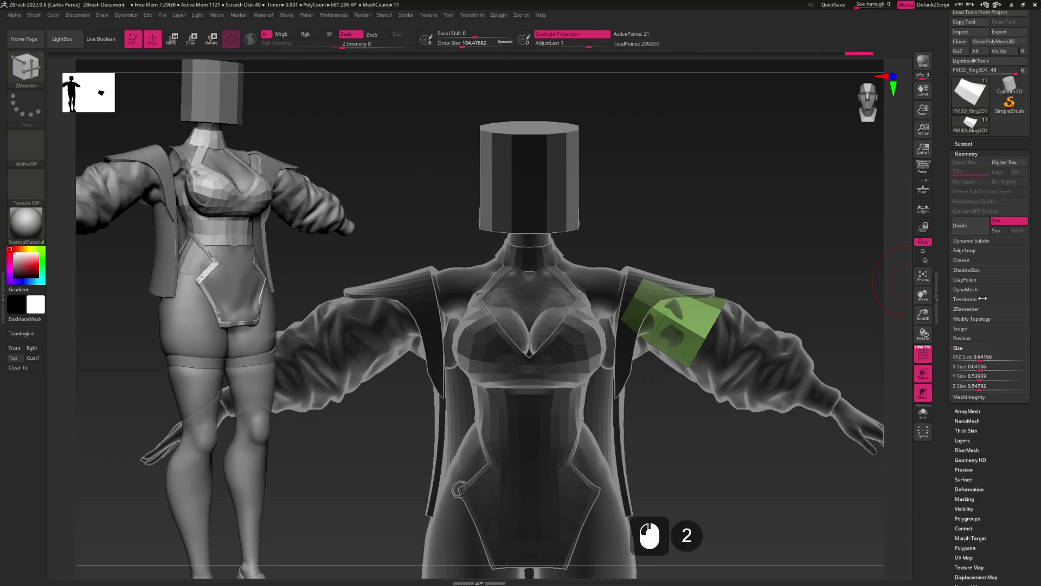
click(972, 319)
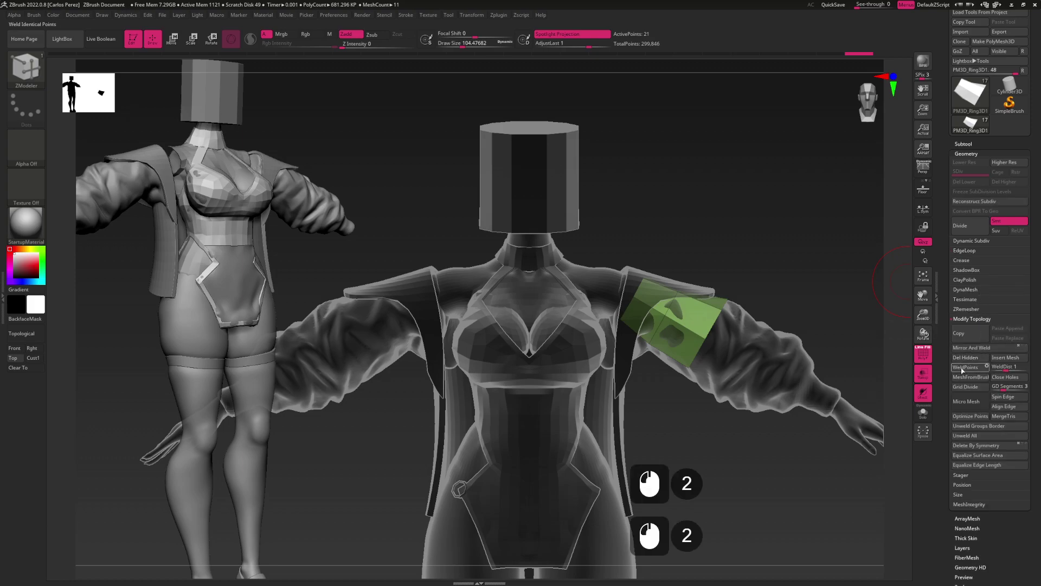
click(958, 367)
scroll(972, 403, down, 5)
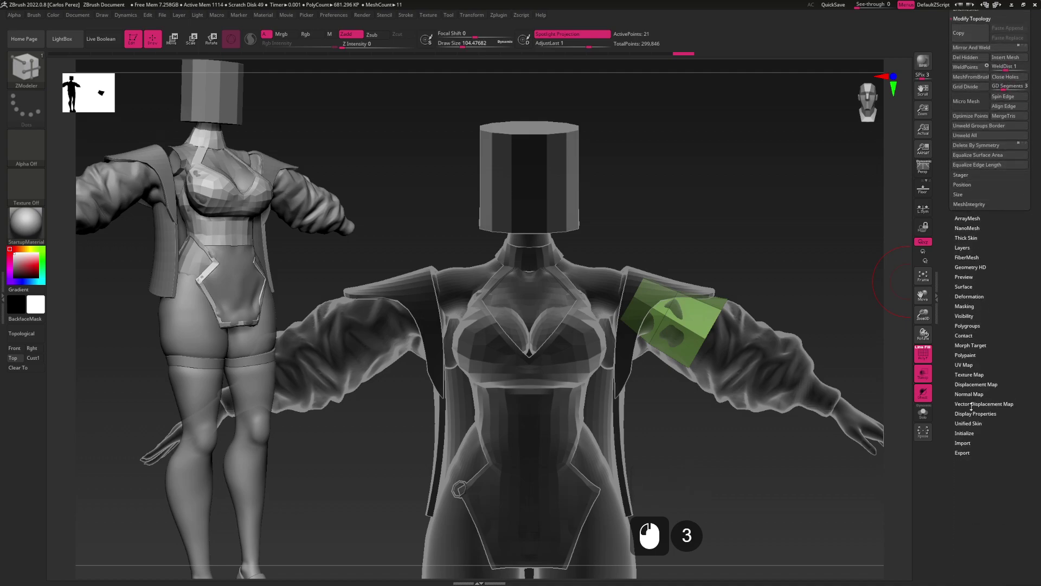
click(972, 296)
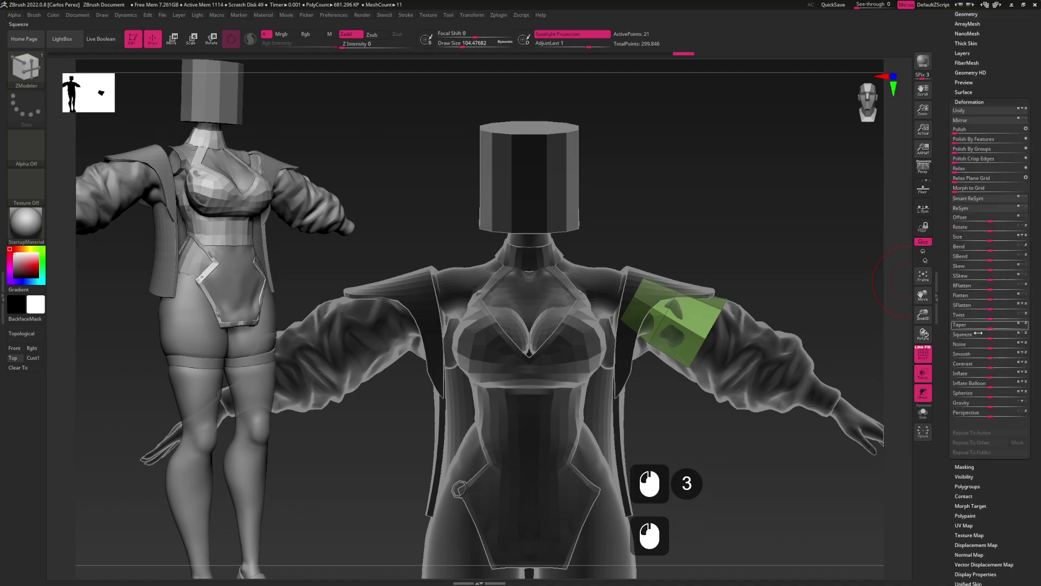
click(973, 124)
scroll(987, 152, up, 3)
click(968, 178)
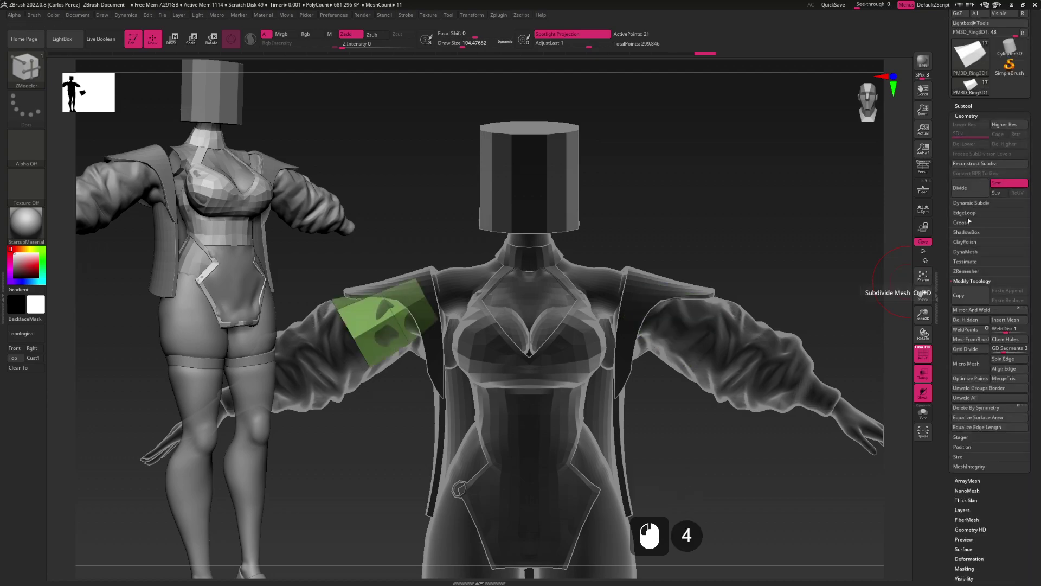
click(969, 310)
alt+drag(617, 381, 739, 373)
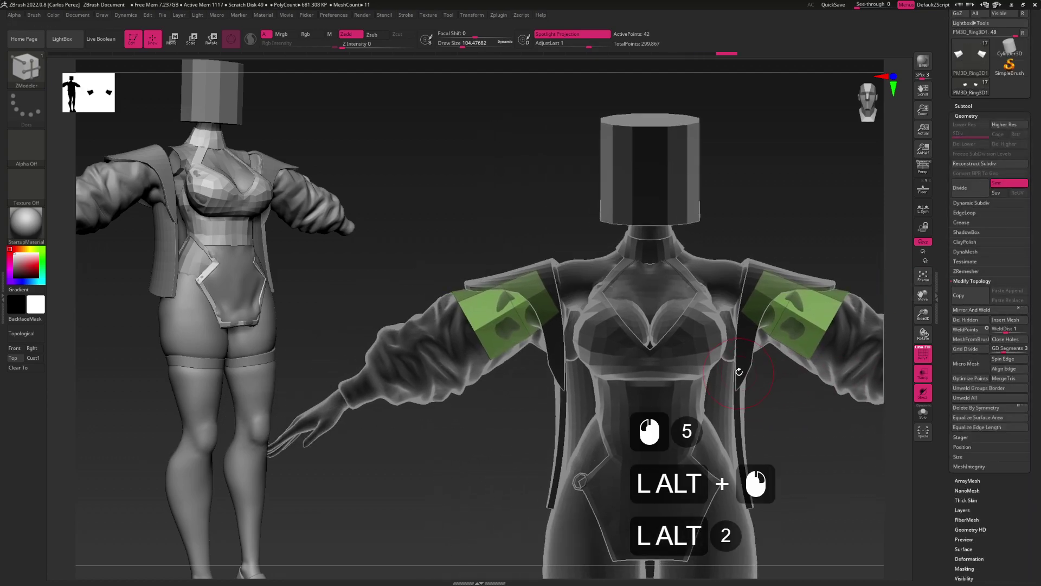
Turn on dynamic subdivision, apply Crease PG to the arm bands, and set Thickness to 0.01
key(d)
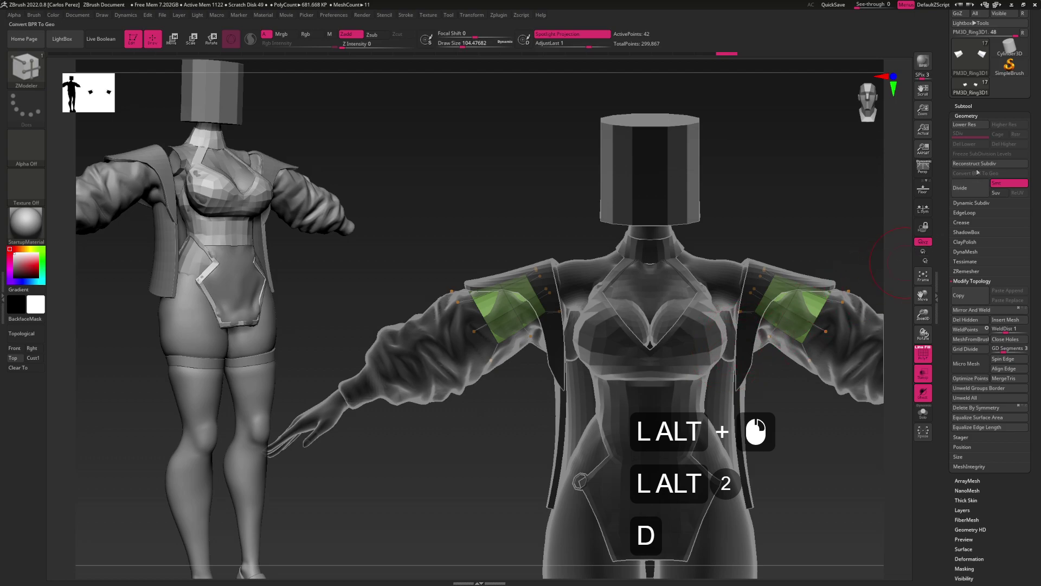
click(964, 222)
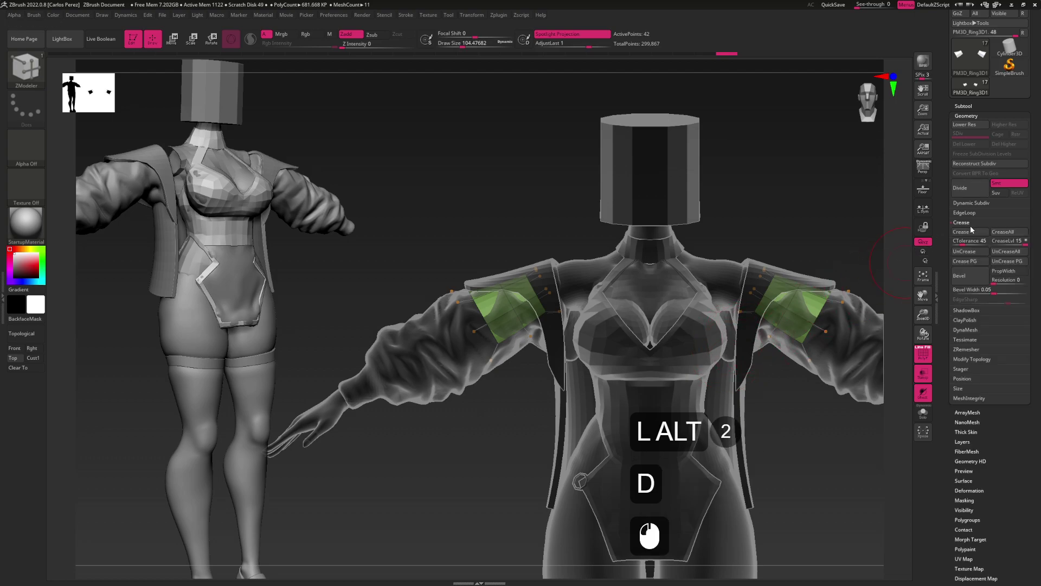
click(963, 261)
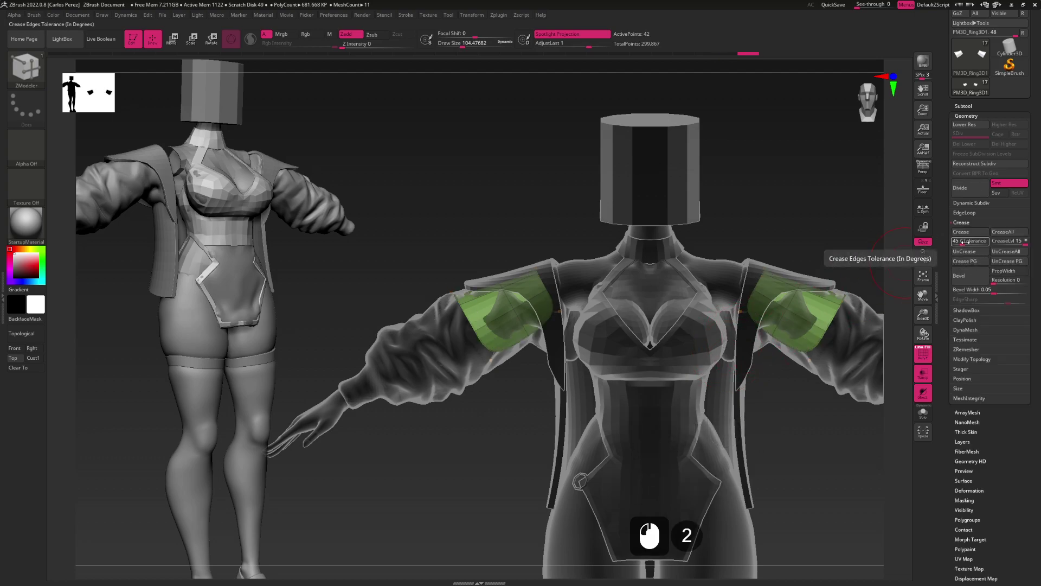
click(975, 203)
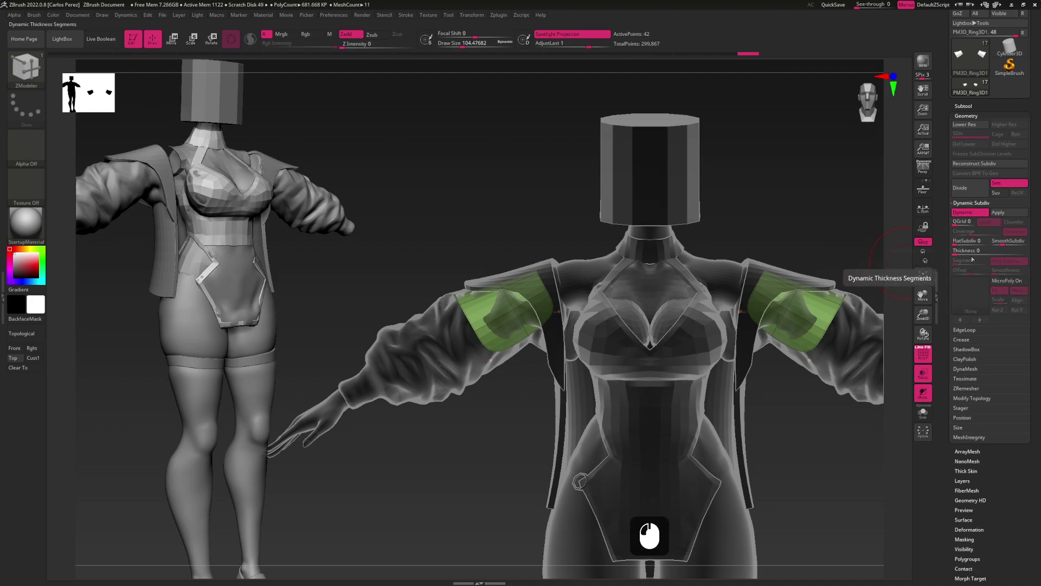
click(961, 245)
text(.01)
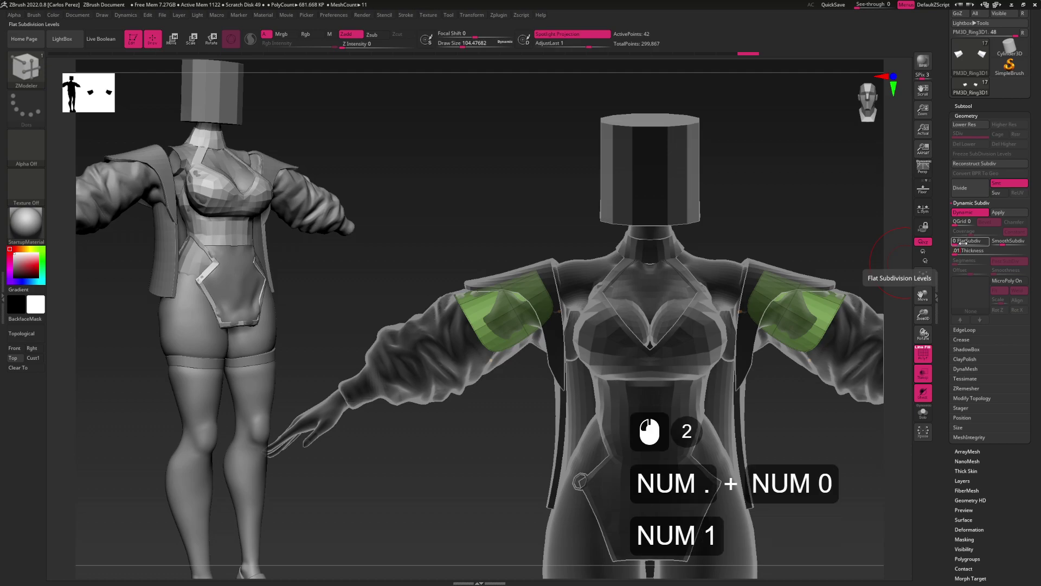
key(KP_Enter)
Orbit to the shoulders with the Move brush and hide the wireframe overlay
key(b)
key(m)
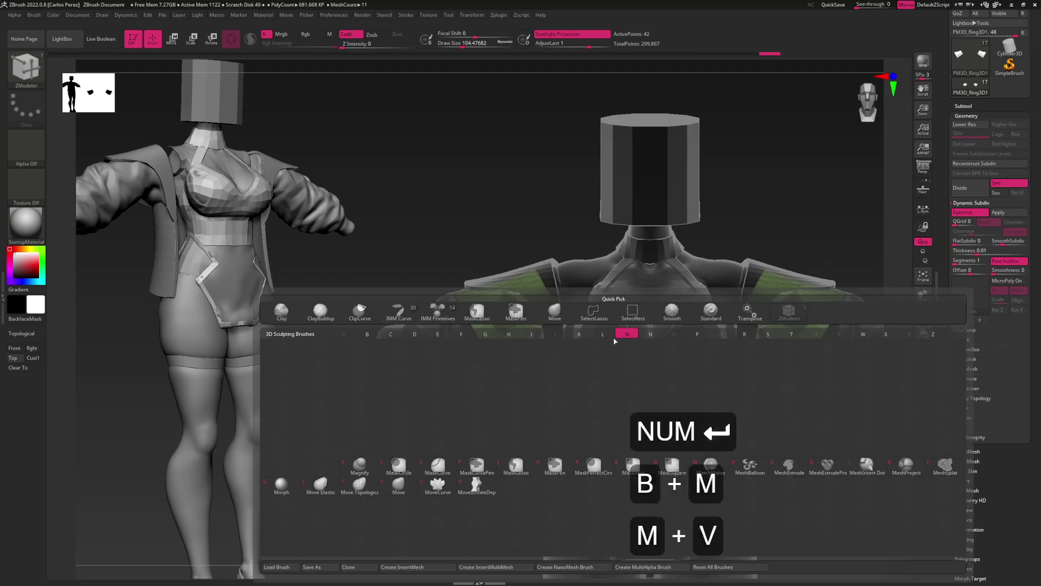
key(v)
alt+click(618, 345)
mouse_move(618, 345)
mouse_down()
mouse_move(631, 318)
mouse_move(611, 334)
mouse_up()
key(shift+f)
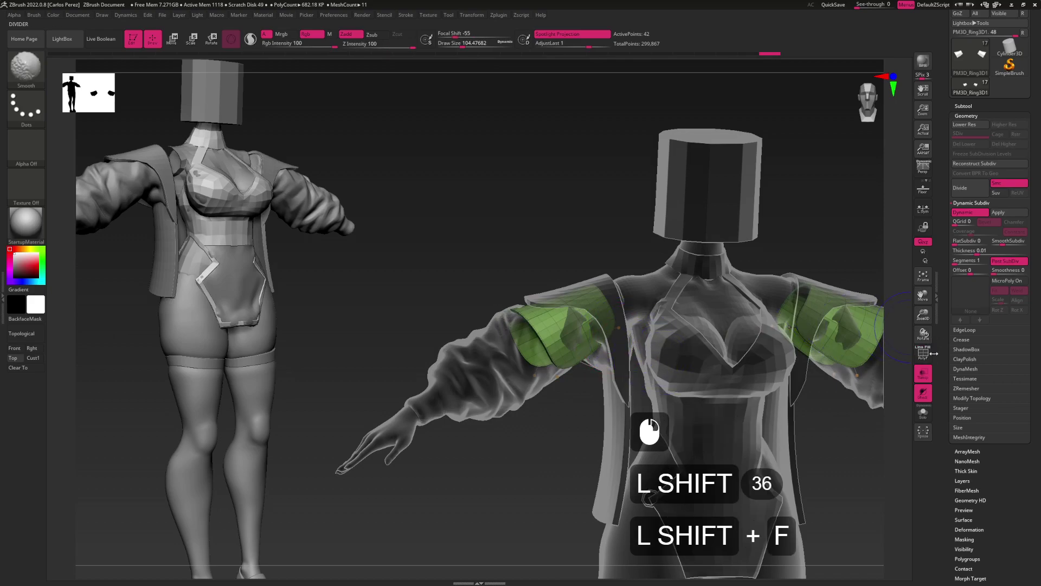
mouse_move(658, 358)
mouse_down()
mouse_move(650, 390)
mouse_move(635, 373)
mouse_up()
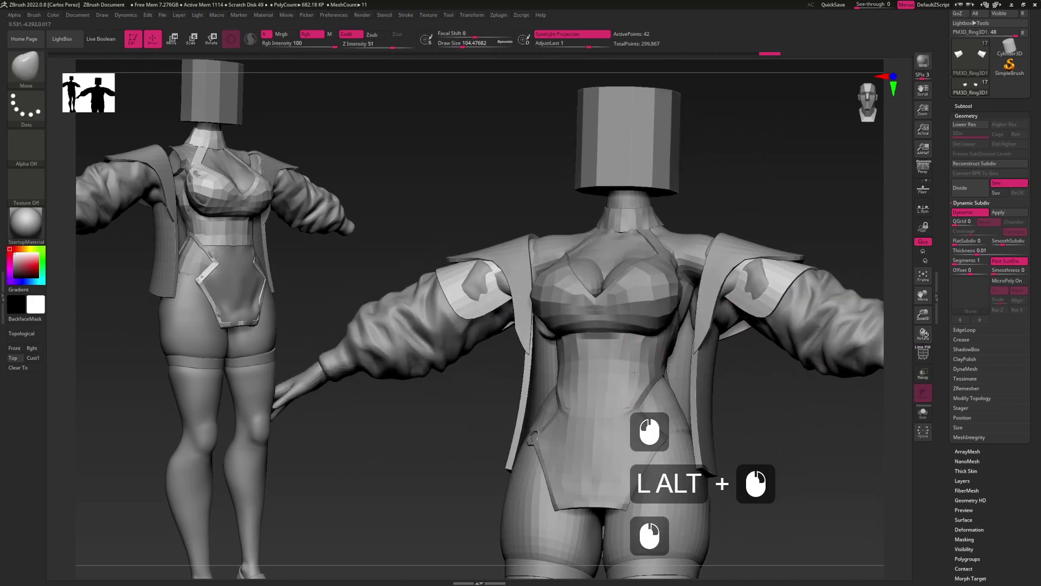
key(b)
key(m)
key(v)
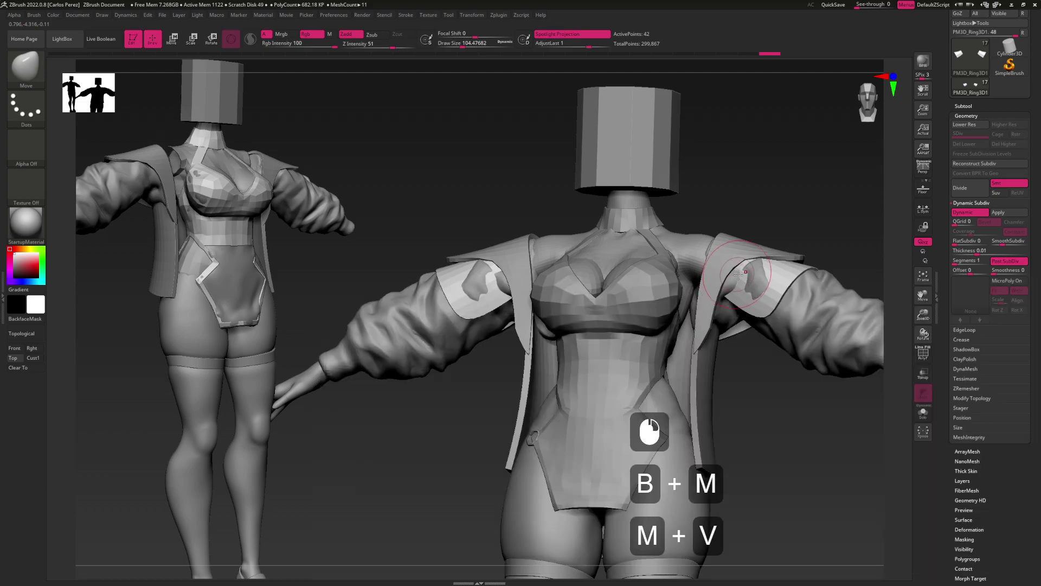
Set the ZModeler brush to the Insert edge-loop action, wireframe on, subdivision preview off
key(b)
key(z)
key(m)
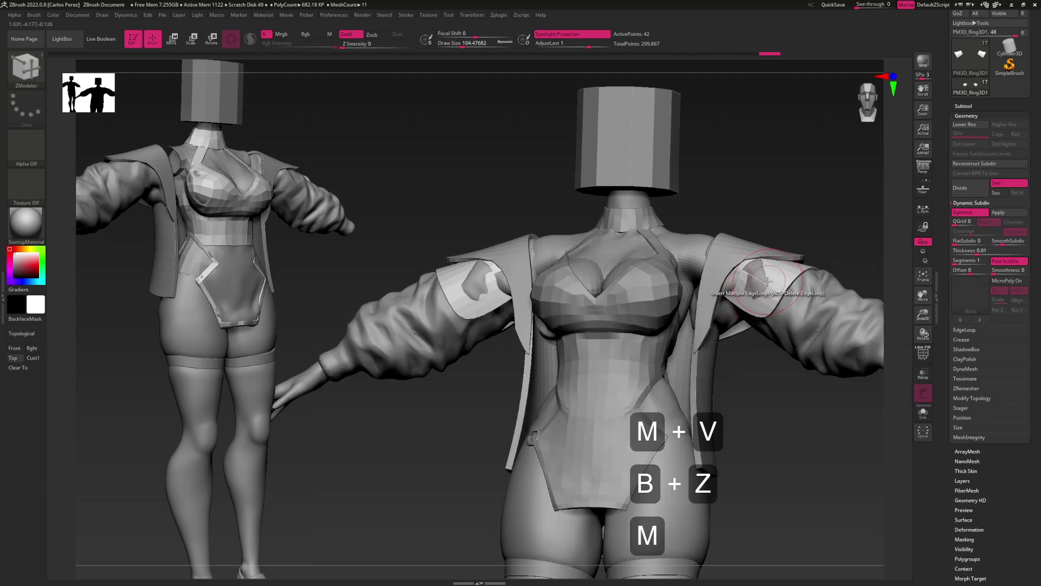
key(space)
key(space)
key(space)
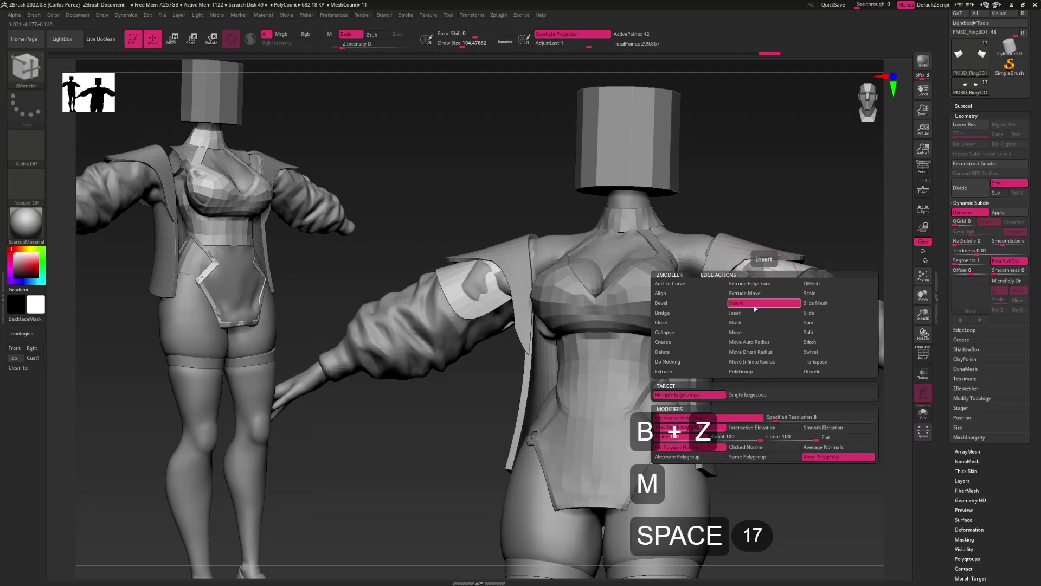
click(763, 303)
key(shift+f)
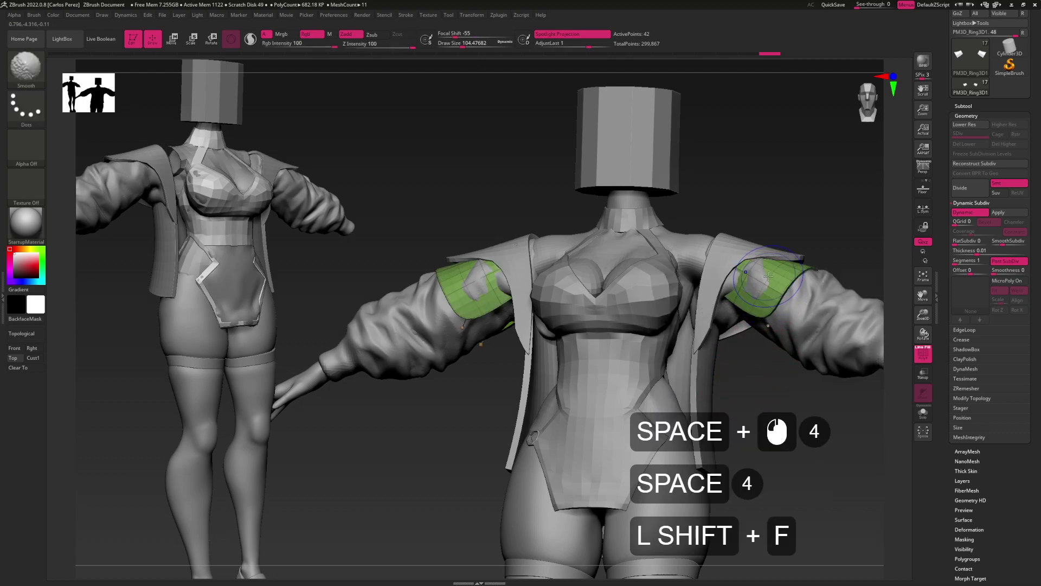
key(shift+d)
Insert a mirrored edge loop around the arm bands, then re-enable the smooth preview
click(771, 289)
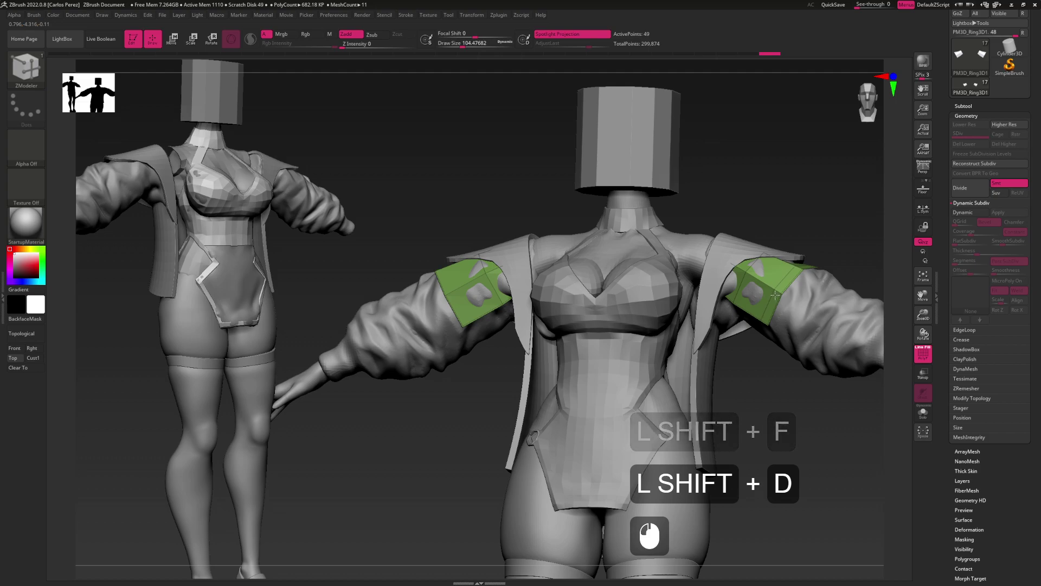
alt+drag(775, 293, 800, 287)
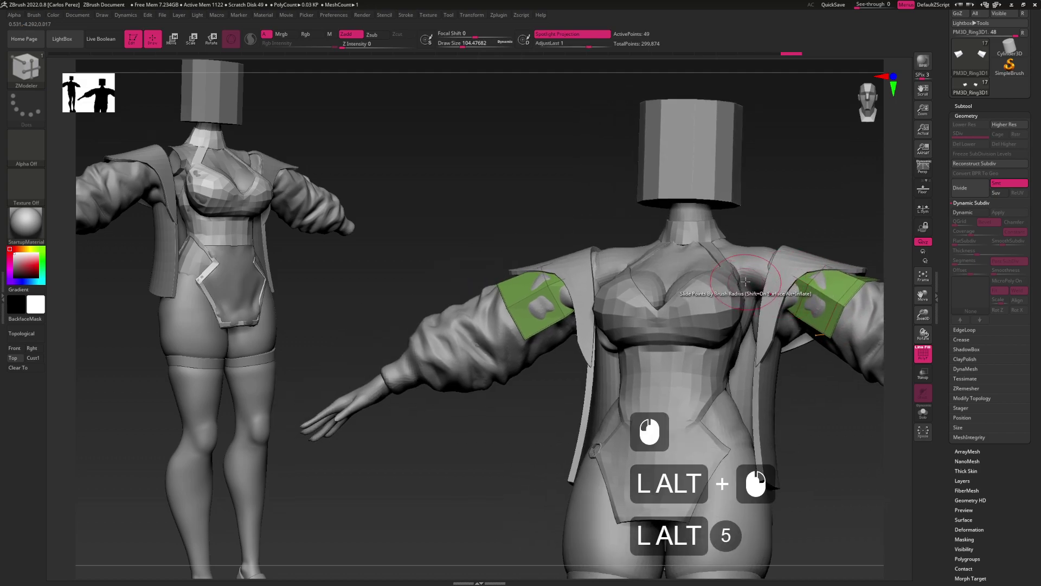
key(ctrl+z)
key(x)
key(shift+d)
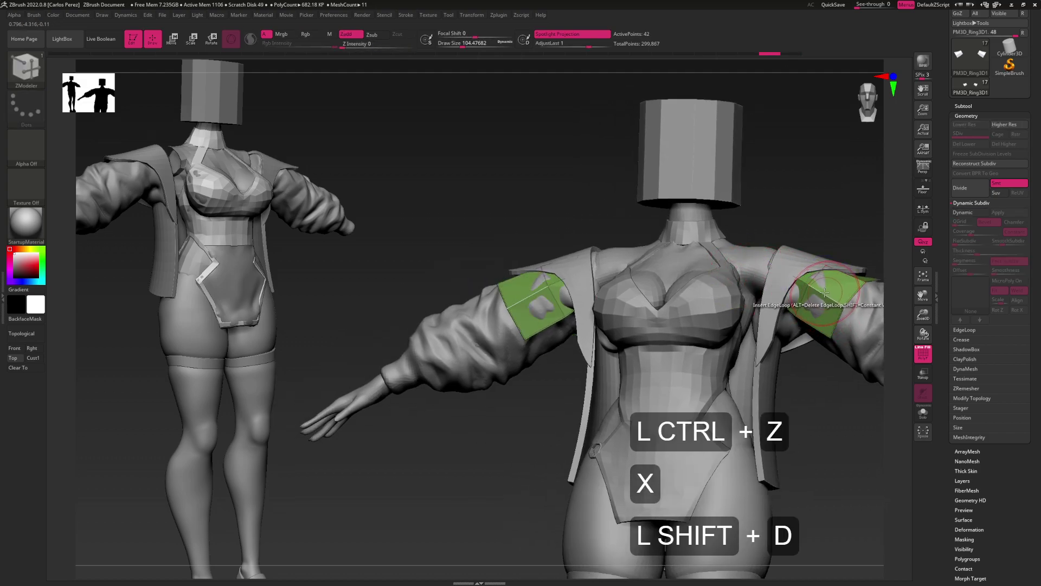
click(834, 302)
alt+drag(839, 308, 770, 257)
key(d)
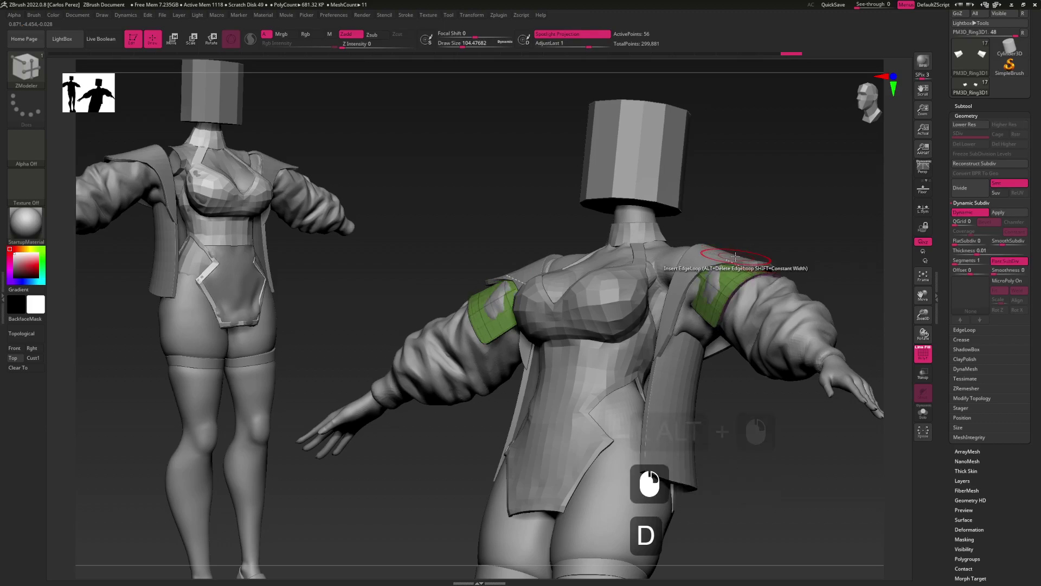
Switch back to the Move brush and orbit around the model
key(b)
key(m)
key(v)
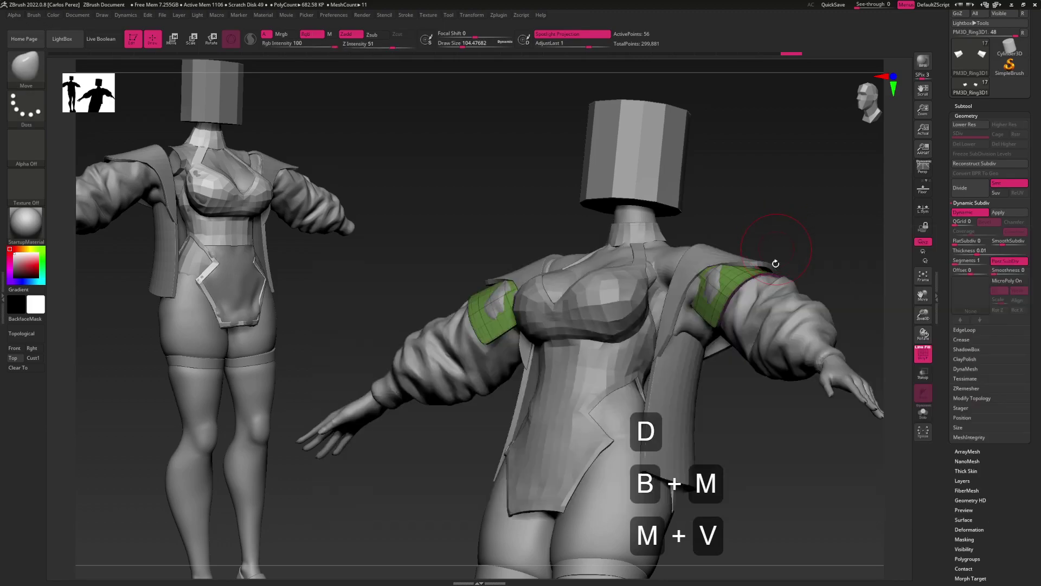
drag(717, 268, 651, 280)
Adjust the Move brush size and orbit around the isolated shoulder ring before showing all pieces
key(s)
alt+click(692, 312)
drag(690, 321, 671, 283)
alt+click(726, 280)
alt+click(727, 279)
key(s)
mouse_move(739, 279)
mouse_down()
mouse_move(690, 285)
mouse_move(716, 261)
mouse_move(705, 271)
mouse_move(722, 286)
mouse_move(740, 291)
mouse_move(740, 281)
mouse_up()
alt+click(728, 279)
alt+click(717, 262)
alt+click(716, 261)
key(s)
alt+click(754, 284)
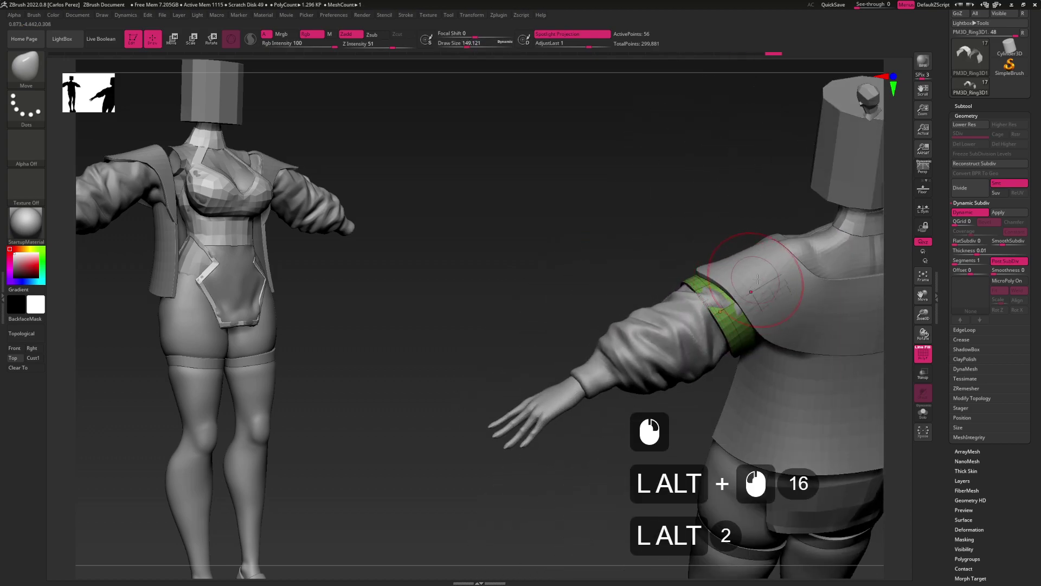
alt+click(714, 293)
mouse_move(714, 292)
mouse_down()
mouse_move(734, 292)
mouse_move(742, 266)
mouse_move(712, 307)
mouse_move(700, 307)
mouse_move(727, 353)
mouse_up()
alt+click(734, 292)
View the shoulder from behind and enlarge the Move brush
alt+click(744, 252)
key(s)
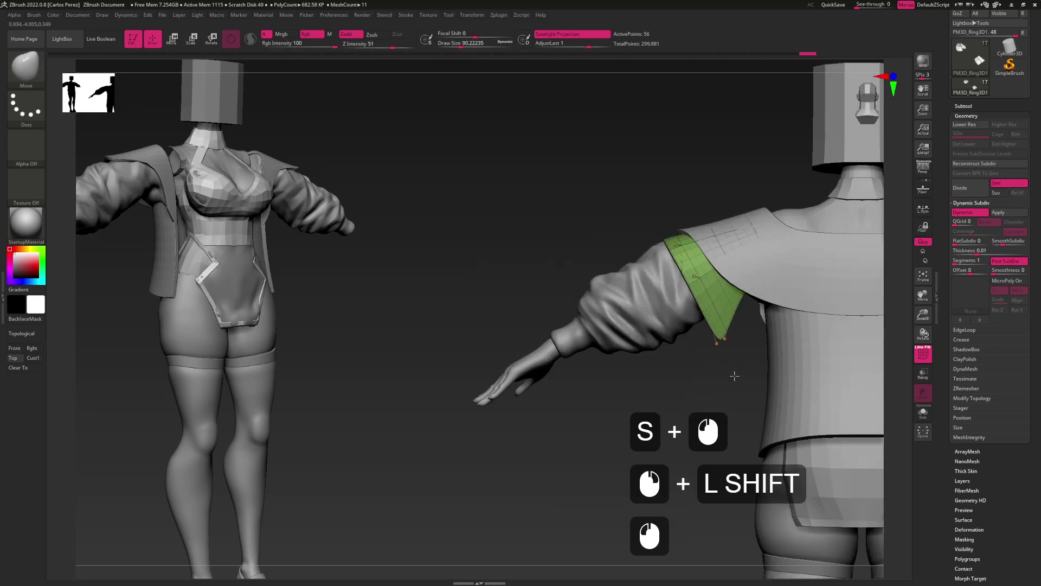
alt+drag(770, 322, 721, 344)
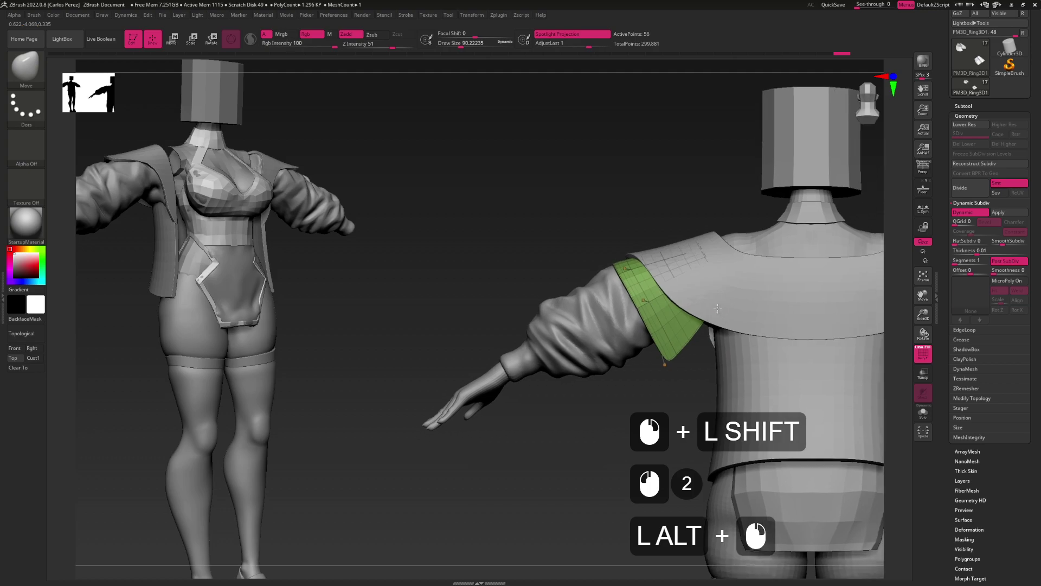
key(s)
drag(727, 291, 765, 281)
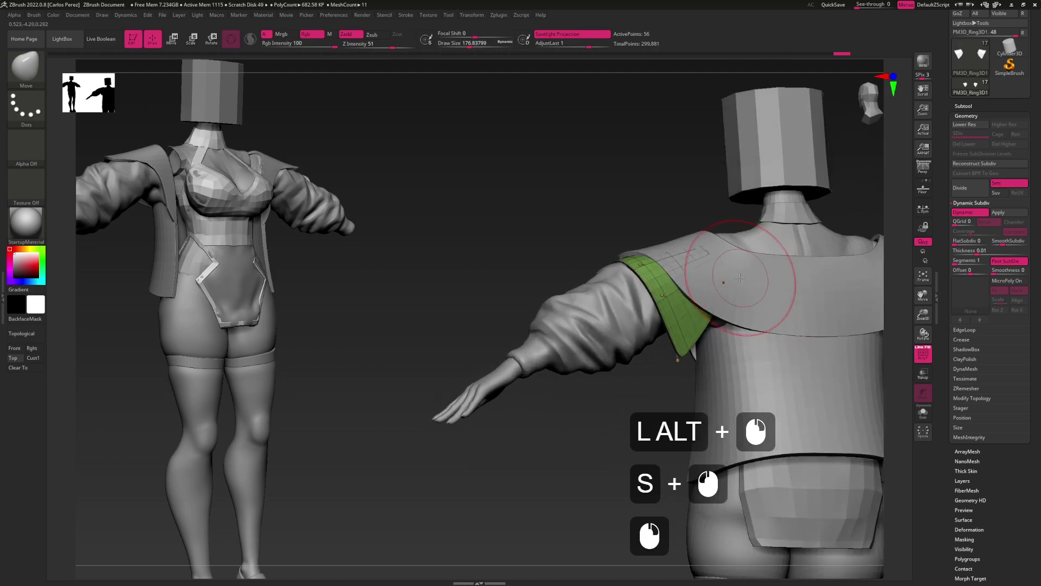
Briefly select the Lapelle collar piece, then return to the green shoulder piece in front view
alt+click(719, 264)
alt+click(718, 264)
alt+click(727, 279)
alt+click(733, 294)
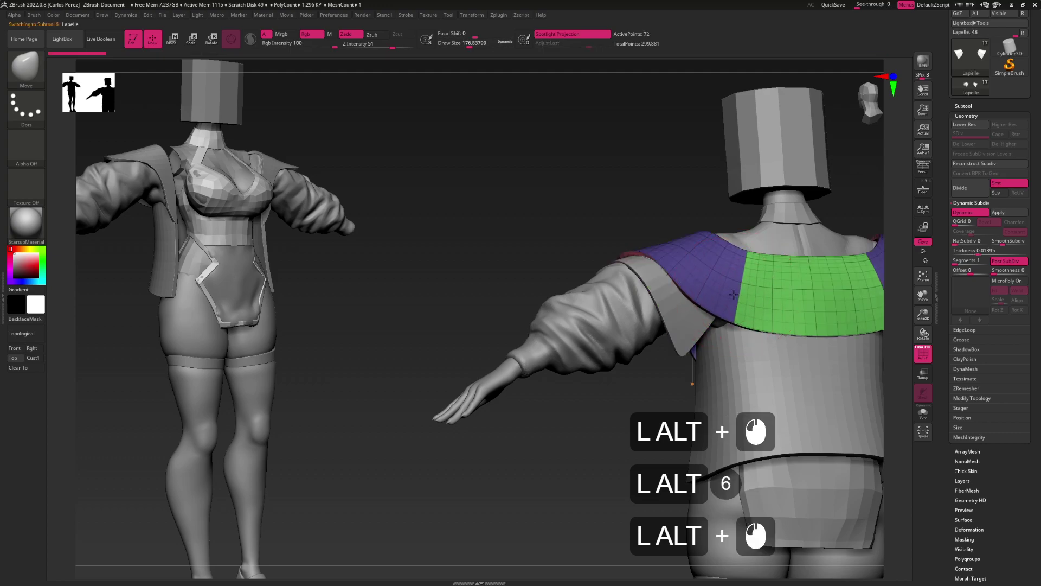
alt+click(746, 297)
alt+click(745, 297)
drag(745, 297, 787, 323)
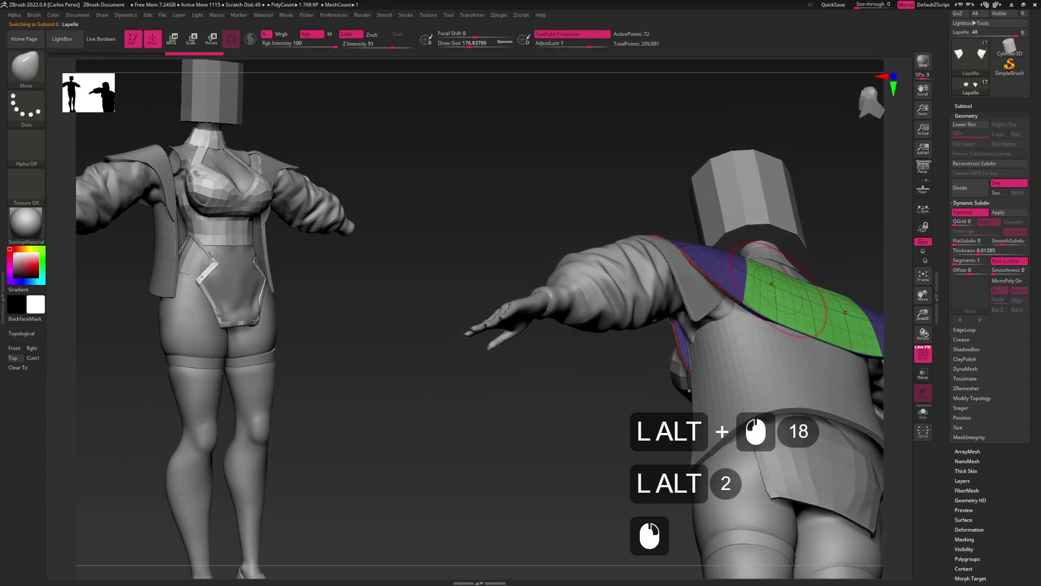
alt+click(707, 305)
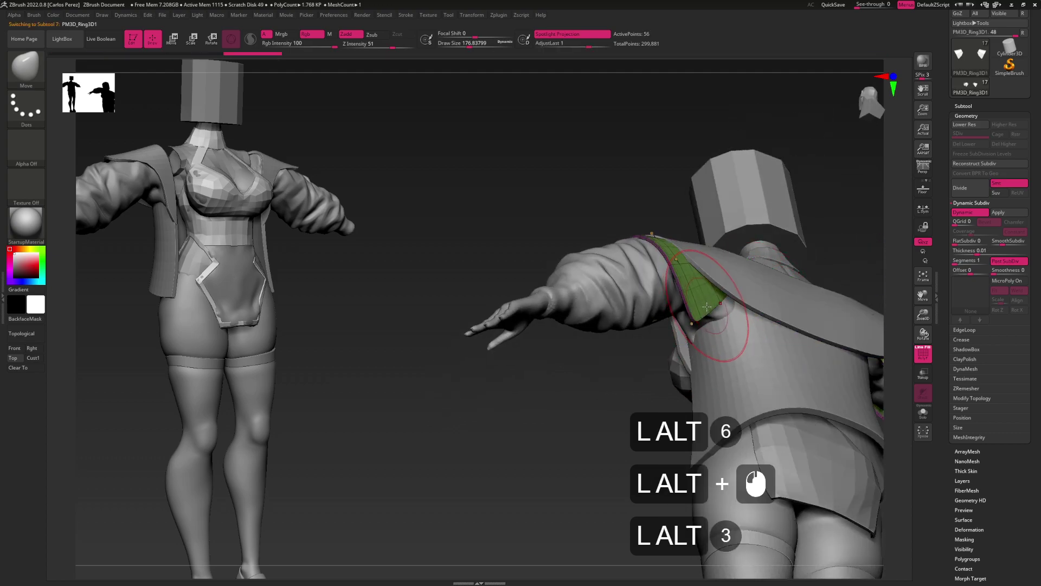
alt+click(727, 307)
alt+click(743, 318)
mouse_move(744, 318)
mouse_down()
mouse_move(780, 308)
mouse_move(749, 310)
mouse_move(763, 278)
mouse_up()
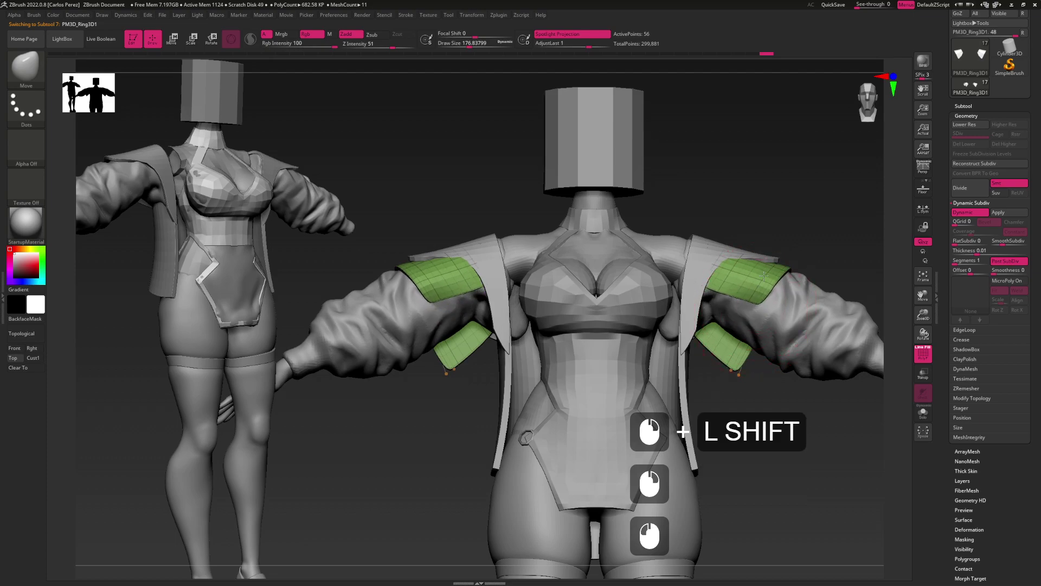
Reshape the green shoulder rings with the Move brush, undoing attempts to retry the fold
key(ctrl+z)
right_drag(735, 290, 757, 319)
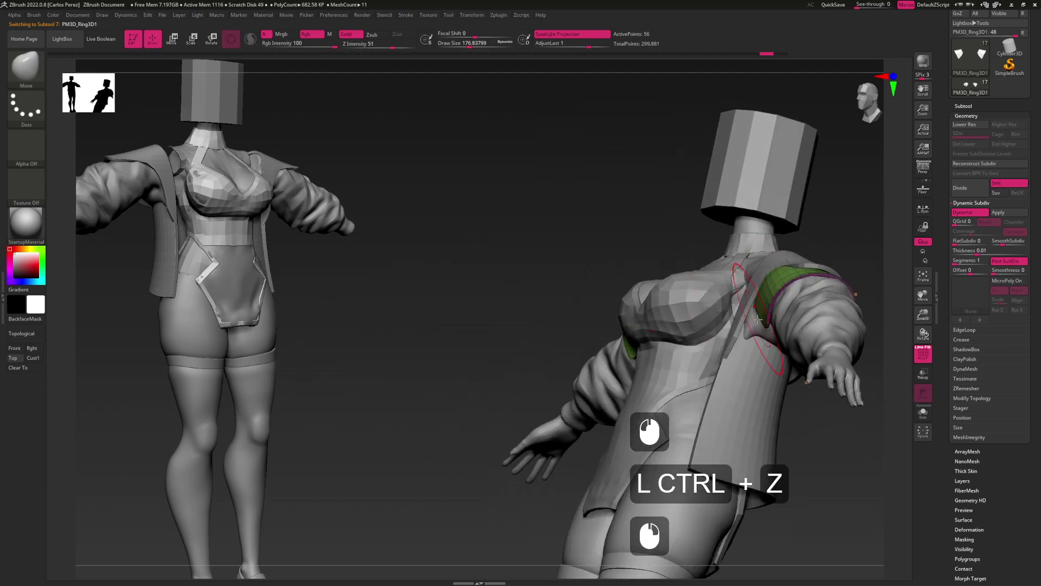
drag(767, 322, 735, 309)
key(ctrl+z)
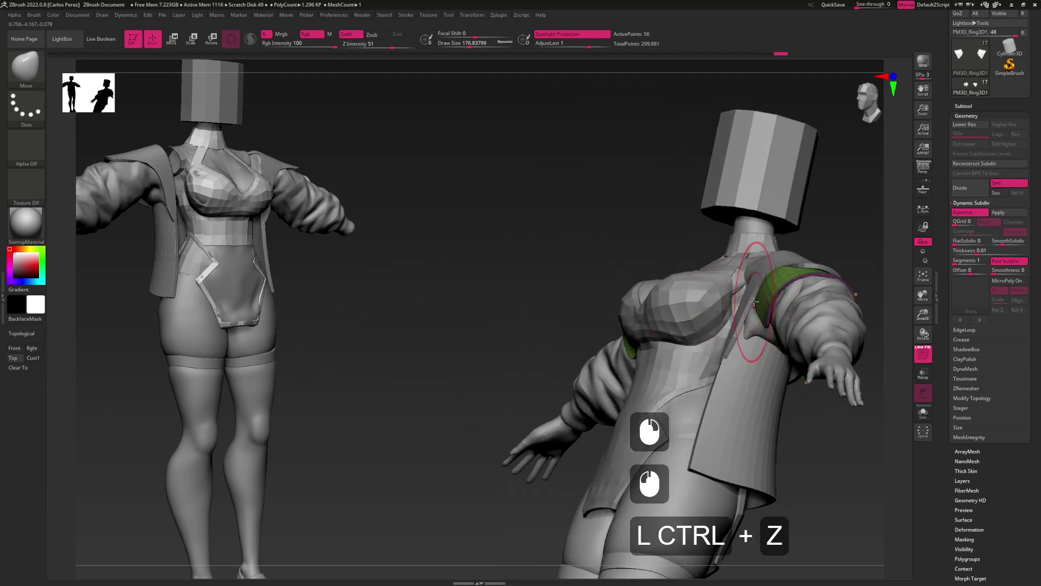
key(ctrl+shift)
key(ctrl+shift)
key(ctrl+shift)
drag(761, 304, 829, 293)
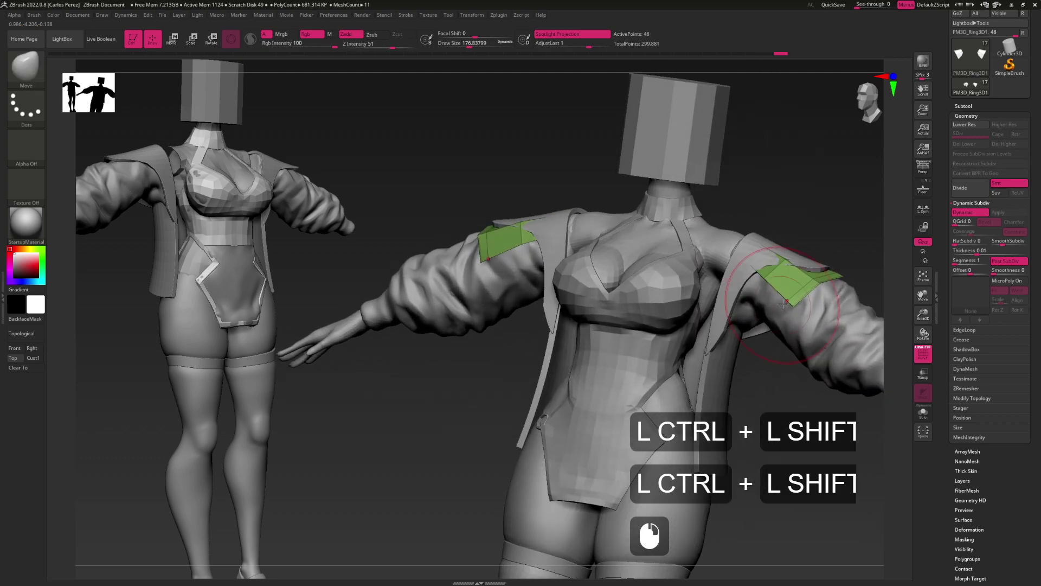
shift+click(972, 399)
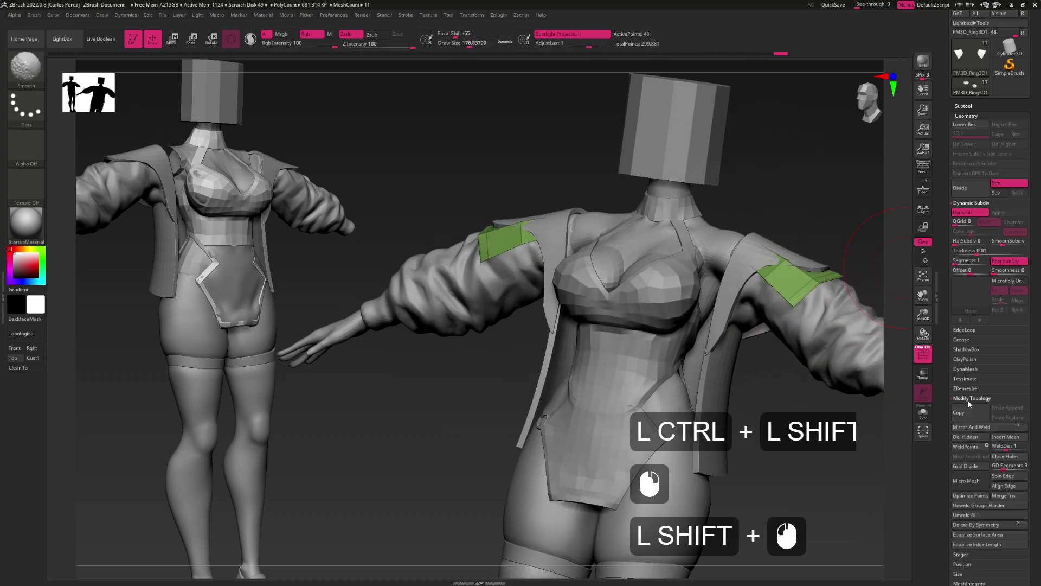
click(970, 427)
click(966, 436)
mouse_move(718, 394)
shift+mouse_down()
mouse_move(678, 353)
mouse_move(710, 300)
mouse_move(707, 337)
mouse_move(705, 312)
mouse_move(733, 244)
mouse_move(731, 300)
mouse_move(721, 221)
mouse_move(713, 299)
mouse_move(732, 287)
mouse_move(708, 330)
mouse_move(721, 291)
mouse_move(707, 309)
mouse_move(699, 282)
shift+mouse_up()
key(ctrl+z)
click(712, 313)
Set the brush size to about 182 and turn off the PolyFrame overlay
key(s)
click(705, 343)
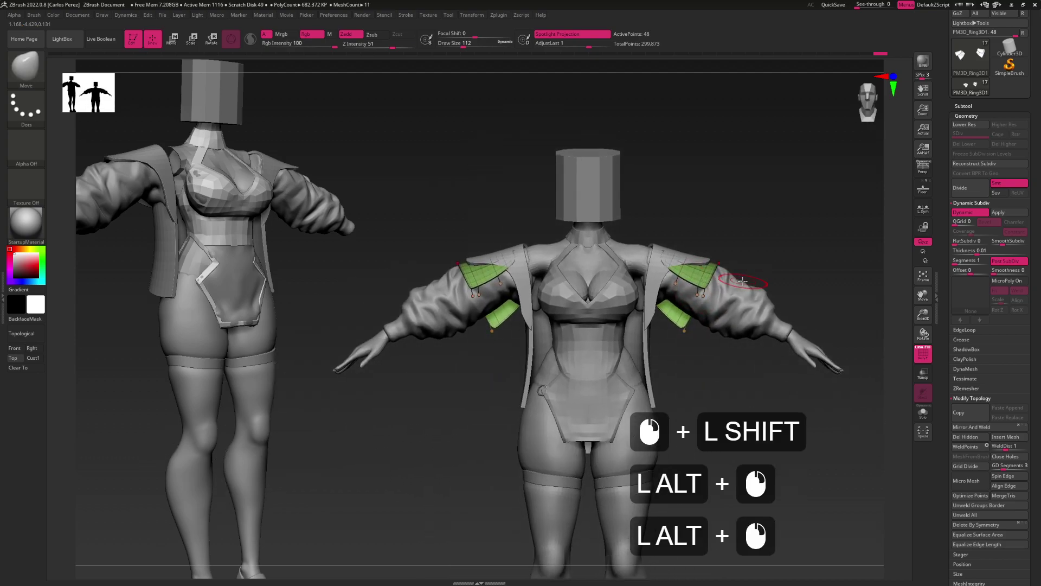
key(shift+f)
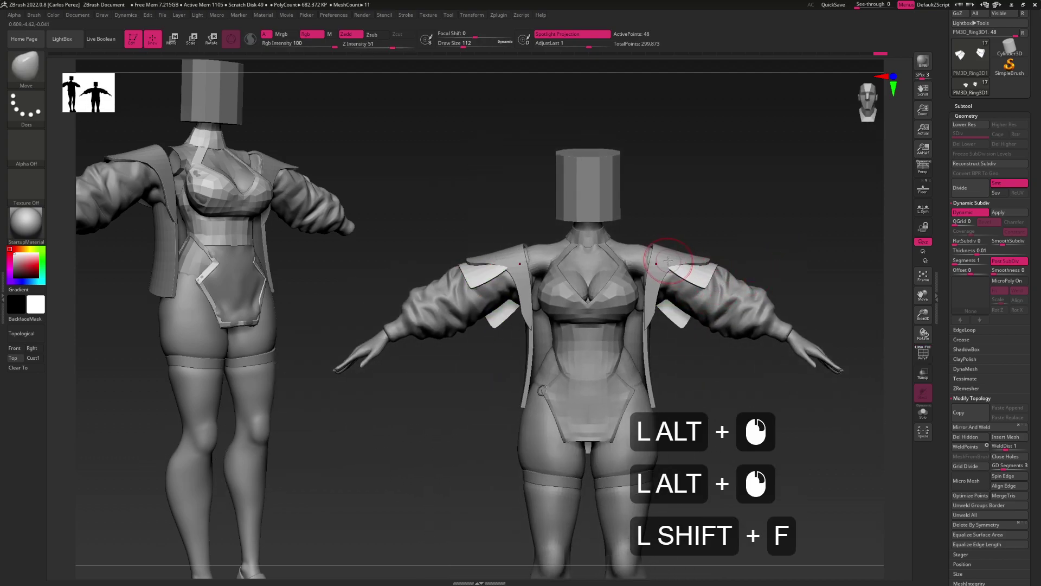
Switch editing from the shoulder rings to the Lapelle collar subtool
alt+click(662, 261)
alt+click(656, 261)
alt+click(684, 259)
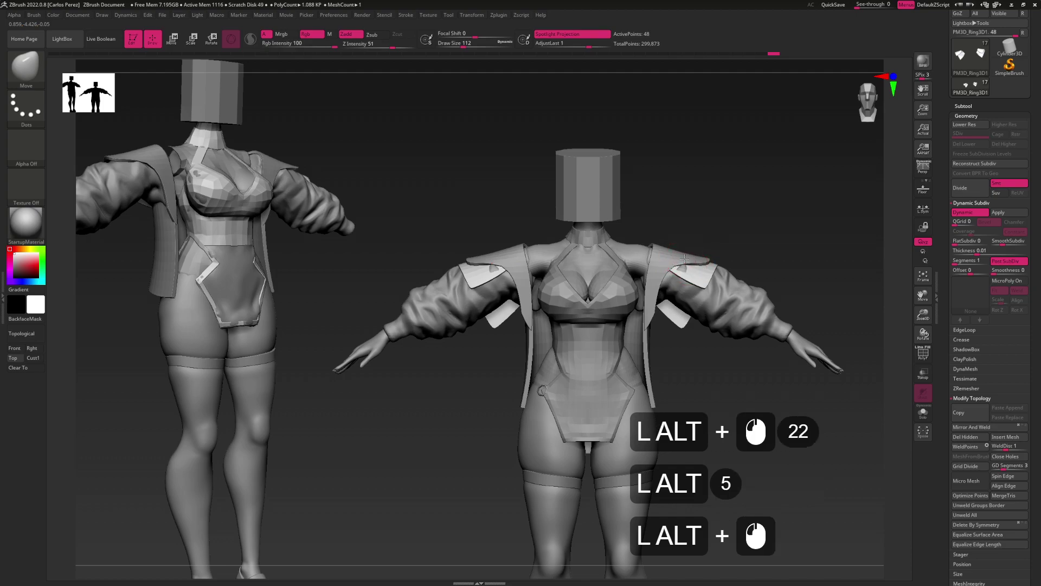
alt+click(686, 260)
alt+click(683, 259)
alt+click(733, 264)
drag(734, 264, 673, 274)
alt+click(671, 271)
alt+click(670, 270)
alt+click(671, 270)
alt+click(697, 268)
alt+click(716, 266)
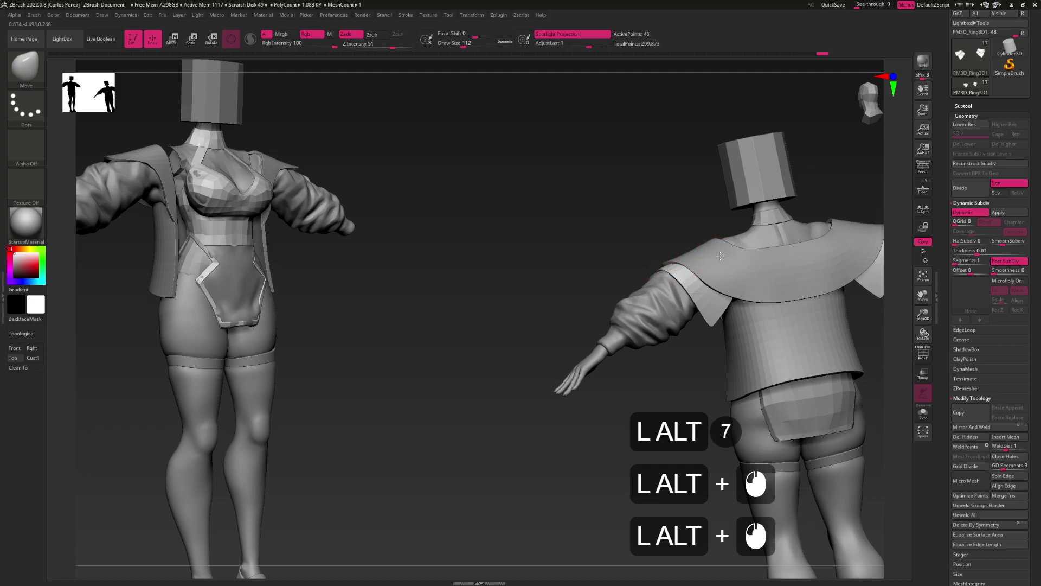
alt+click(721, 266)
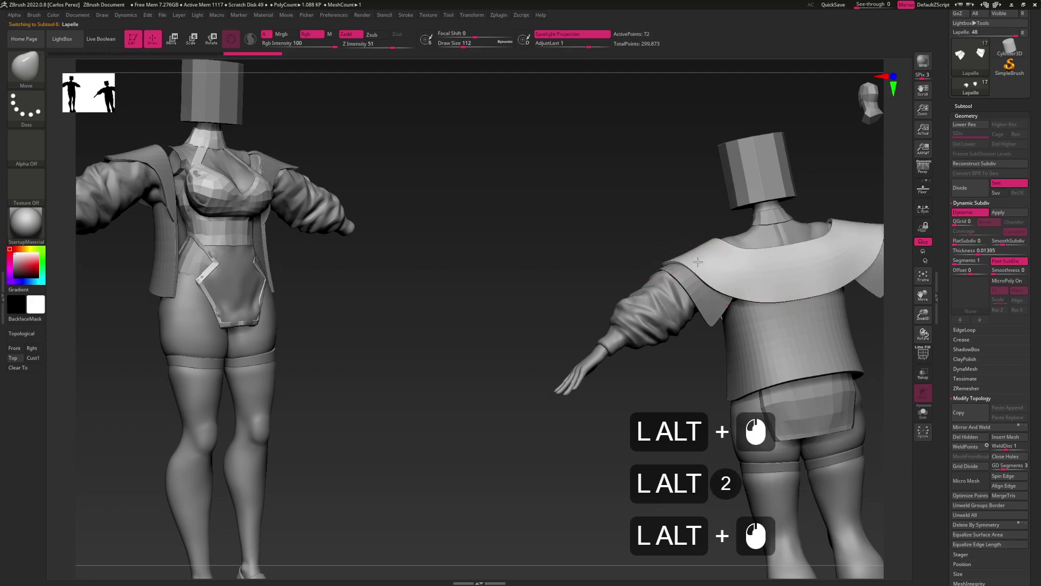
mouse_move(703, 266)
mouse_down()
mouse_move(708, 296)
mouse_move(675, 329)
mouse_move(681, 345)
mouse_move(676, 302)
mouse_move(705, 301)
mouse_move(575, 300)
mouse_move(721, 280)
mouse_move(720, 315)
mouse_move(697, 302)
mouse_move(689, 325)
mouse_move(728, 289)
mouse_move(722, 306)
mouse_up()
alt+click(709, 297)
key(s)
alt+click(694, 295)
key(s)
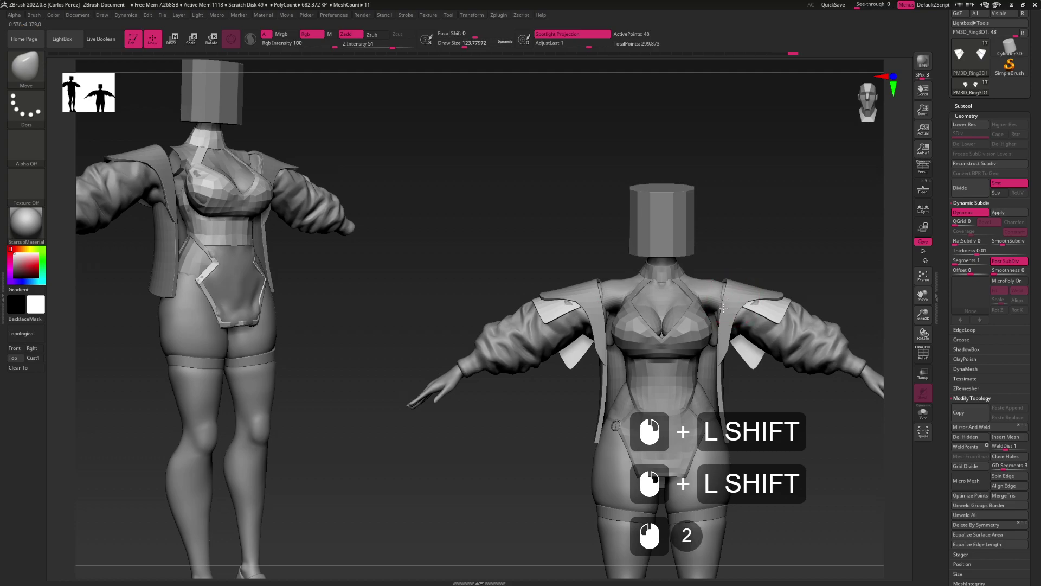
key(alt)
drag(724, 307, 689, 347)
shift+drag(743, 323, 635, 332)
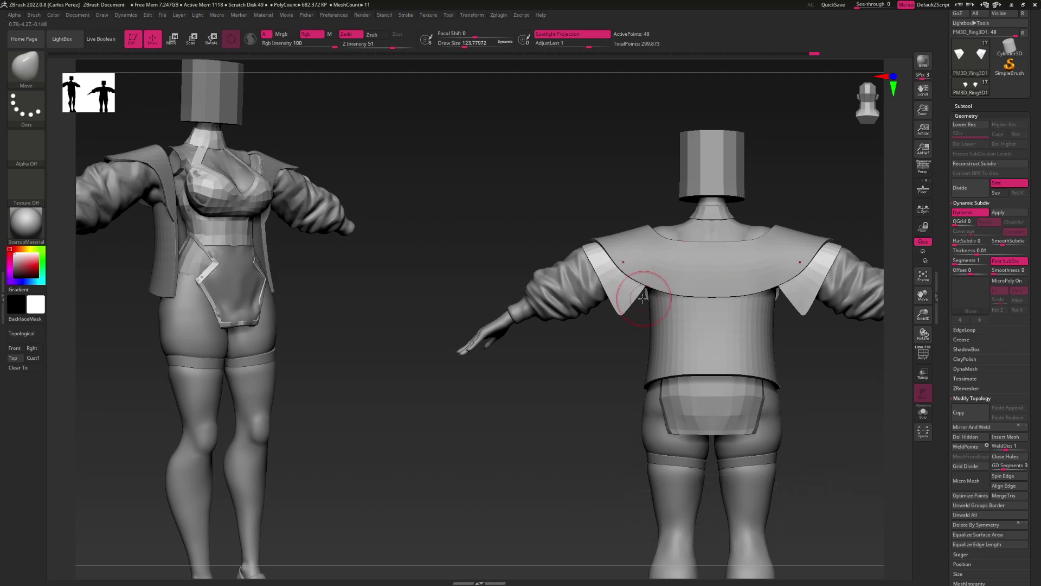
right_drag(671, 309, 664, 271)
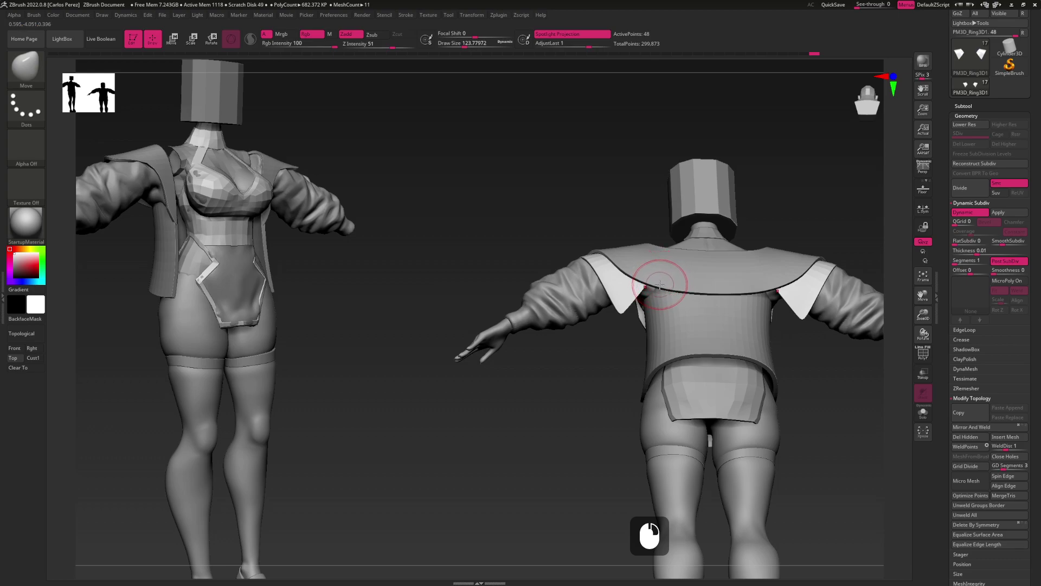
alt+right_drag(640, 314, 655, 319)
Select the Jacket subtool and isolate the polygroups of its two back strips
alt+click(655, 323)
alt+click(656, 334)
alt+click(656, 336)
key(shift+f)
right_drag(664, 348, 645, 333)
key(ctrl+shift)
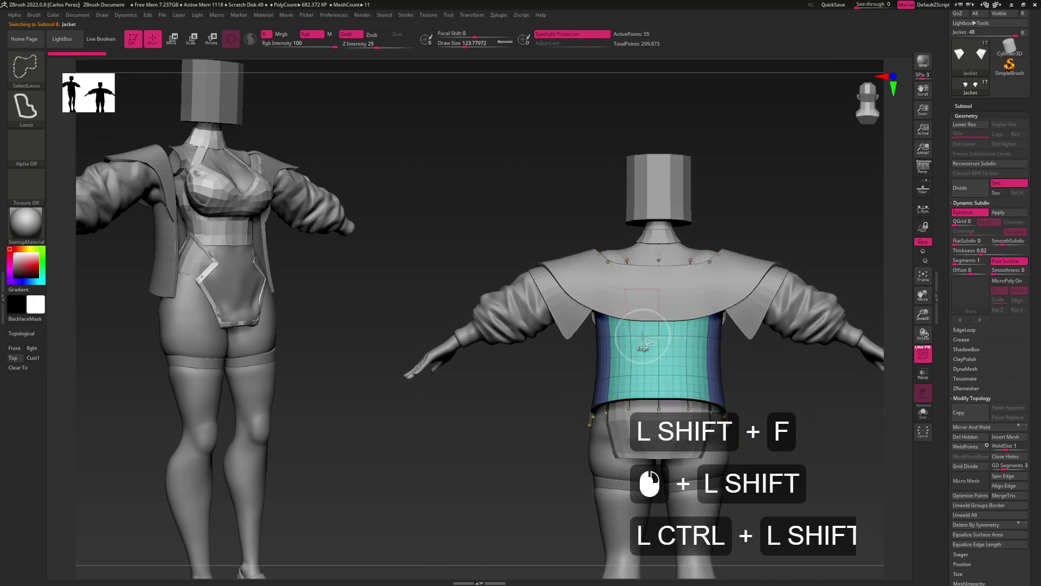
ctrl+shift+click(621, 339)
mouse_move(770, 347)
mouse_down()
mouse_move(846, 352)
mouse_move(726, 366)
mouse_move(743, 366)
mouse_move(591, 350)
mouse_up()
ctrl+shift+click(781, 398)
key(ctrl+shift)
mouse_move(705, 339)
mouse_down()
mouse_move(627, 371)
mouse_move(746, 382)
mouse_move(750, 405)
mouse_move(585, 428)
mouse_move(700, 445)
mouse_up()
key(ctrl+z)
key(ctrl+z)
key(ctrl+shift)
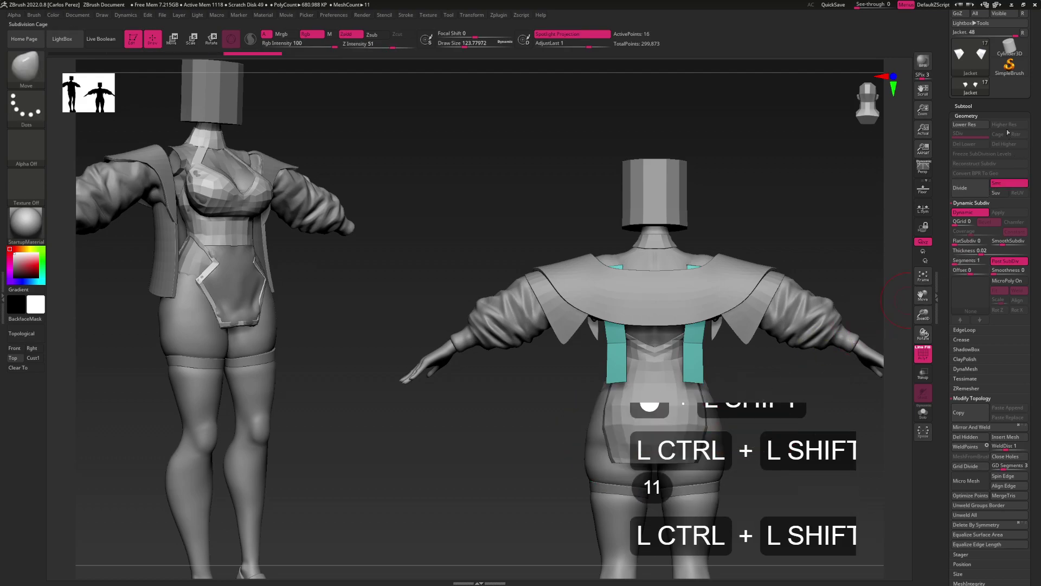
Duplicate the Jacket into Jacket1 and delete hidden geometry so only the back strips remain
click(964, 106)
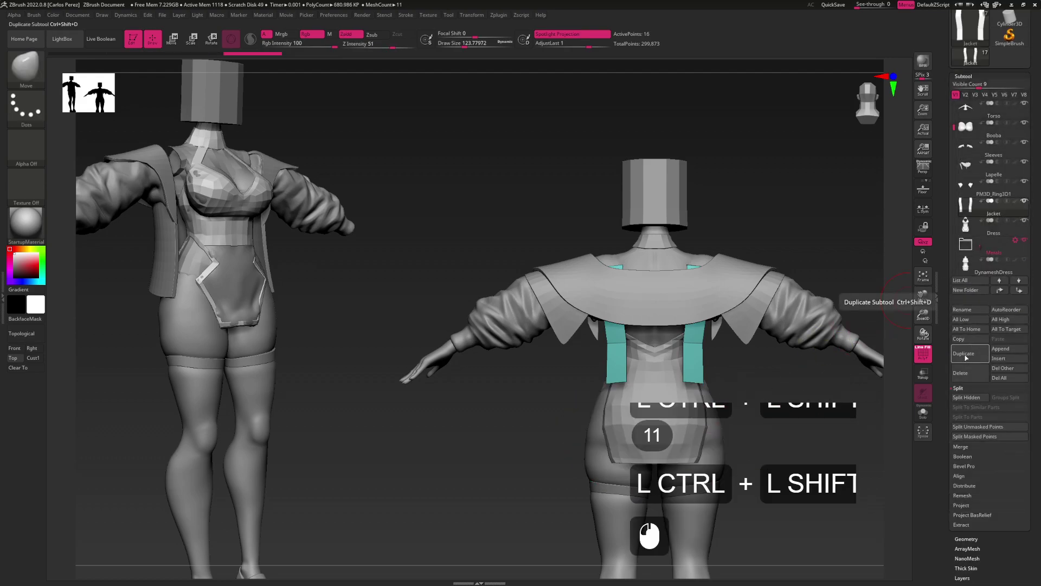
click(965, 355)
click(967, 538)
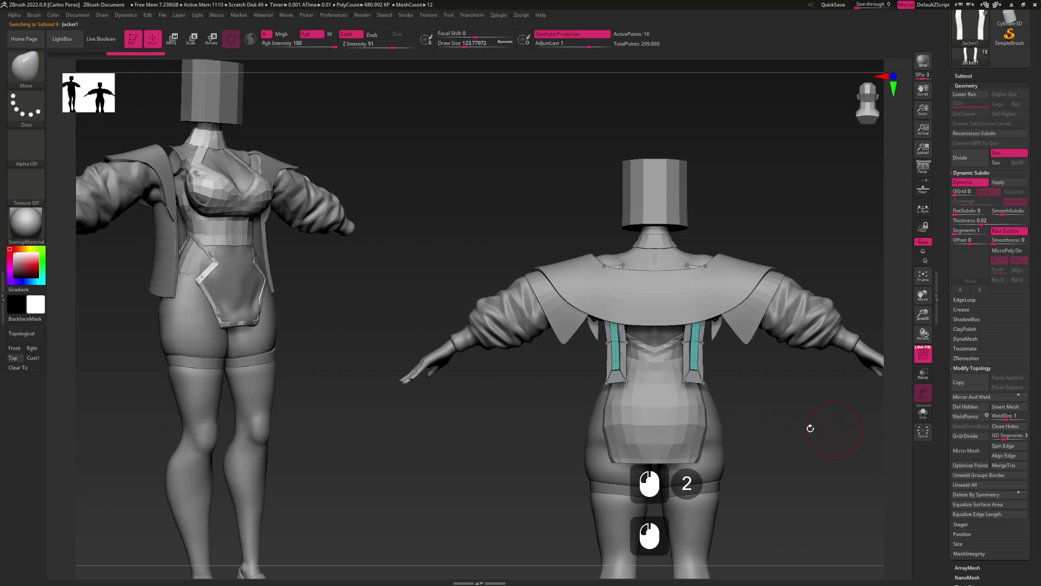
click(827, 428)
shift+click(808, 331)
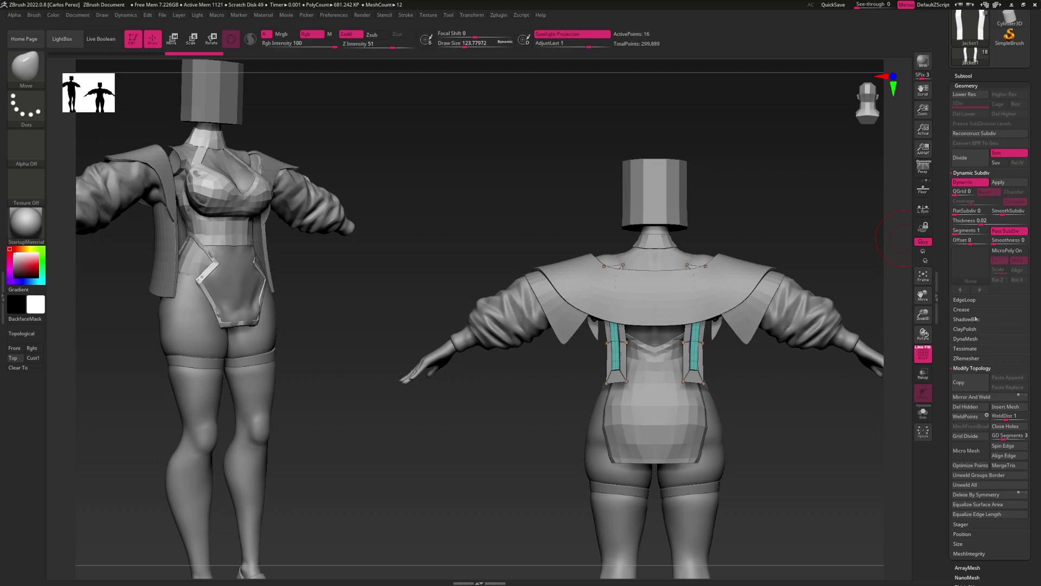
click(971, 310)
UnCrease the back strips and insert an edge loop across the strap with ZModeler
click(965, 222)
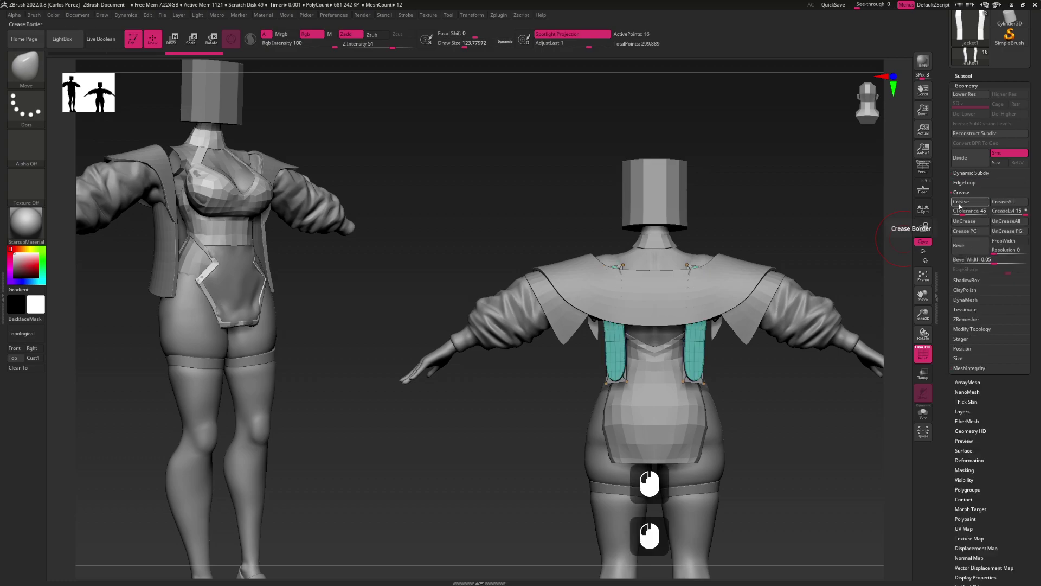
key(b)
key(z)
key(m)
click(626, 359)
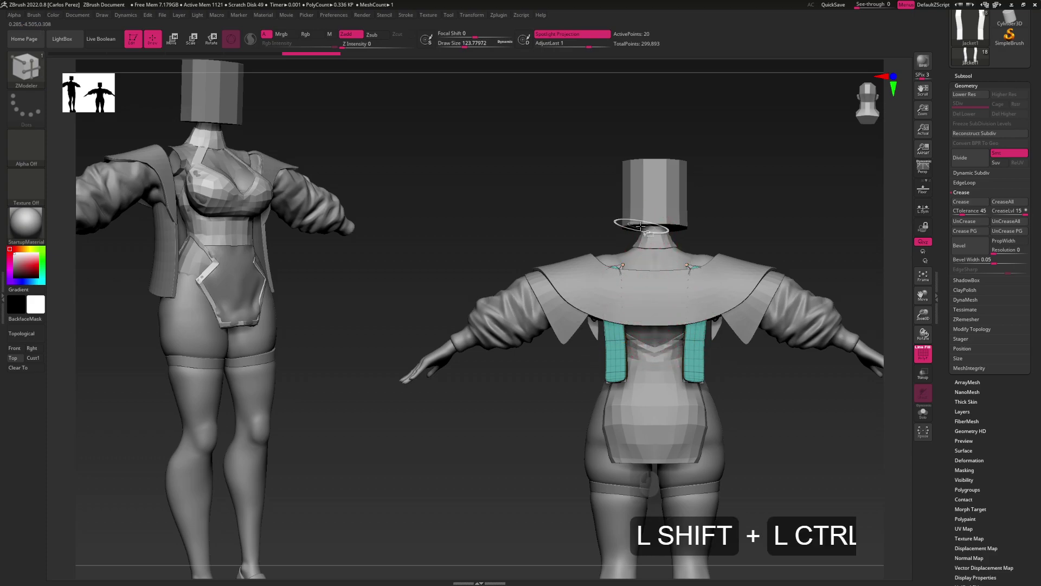
Hide the left side of the back and Mirror And Weld the strip onto it
key(x)
mouse_move(626, 219)
ctrl+shift+mouse_down()
mouse_move(560, 378)
mouse_move(618, 386)
ctrl+shift+mouse_up()
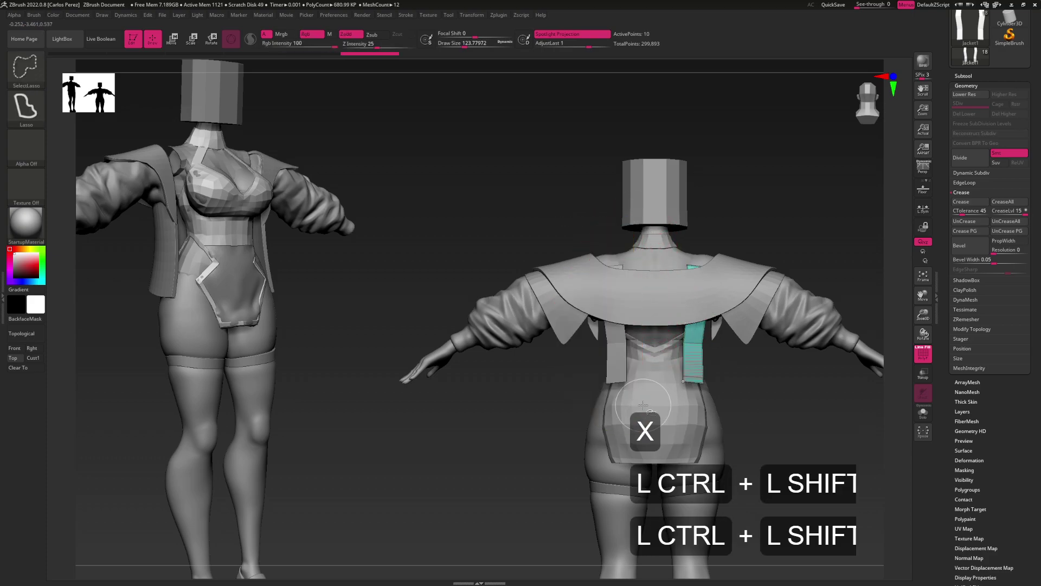
click(975, 338)
click(960, 260)
click(972, 251)
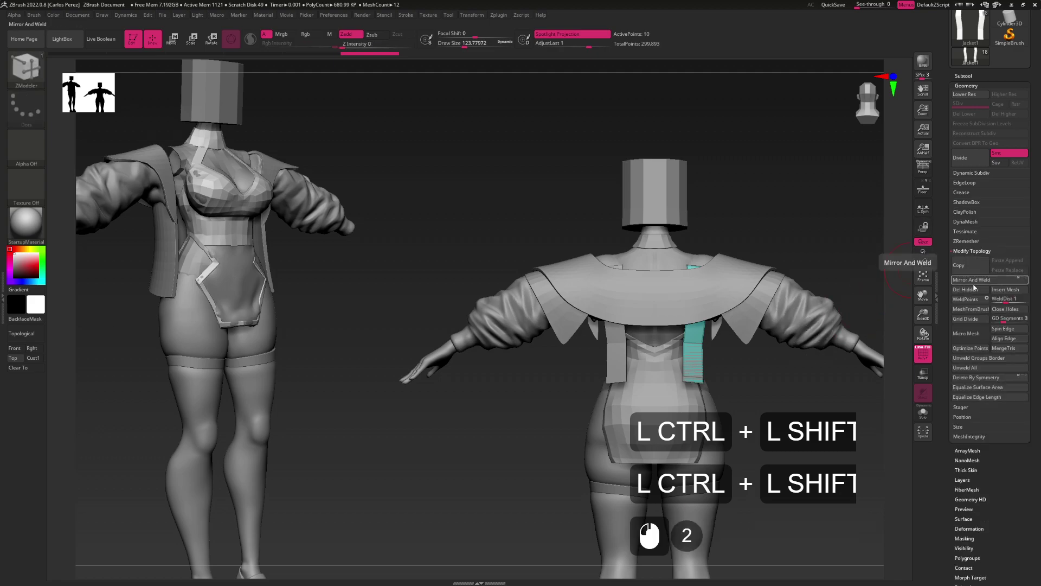
alt+click(703, 362)
Place the move gizmo at the right shoulder and step up to the Jacket subtool
drag(703, 362, 686, 355)
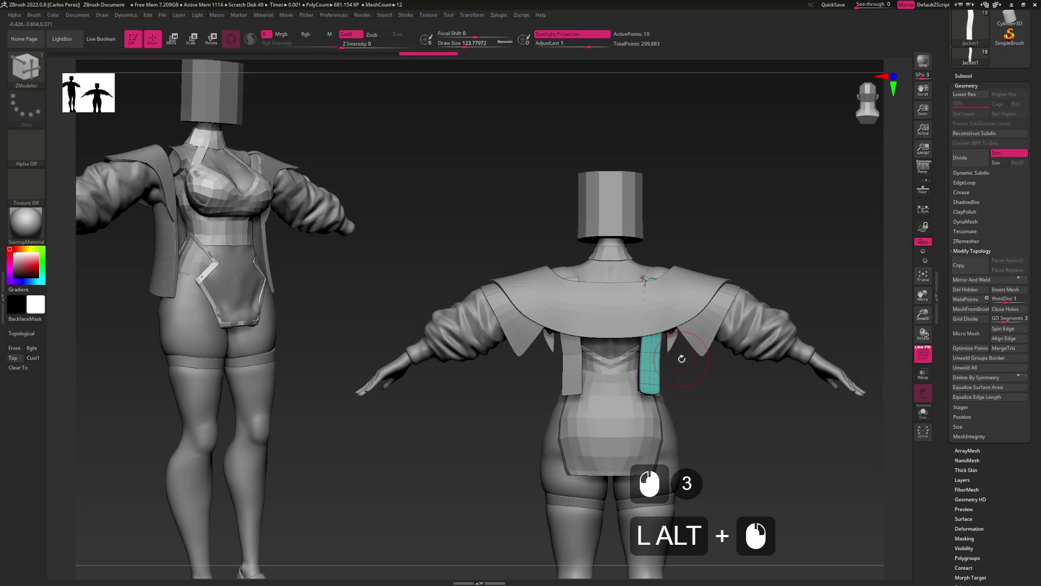
key(w)
alt+drag(644, 278, 677, 256)
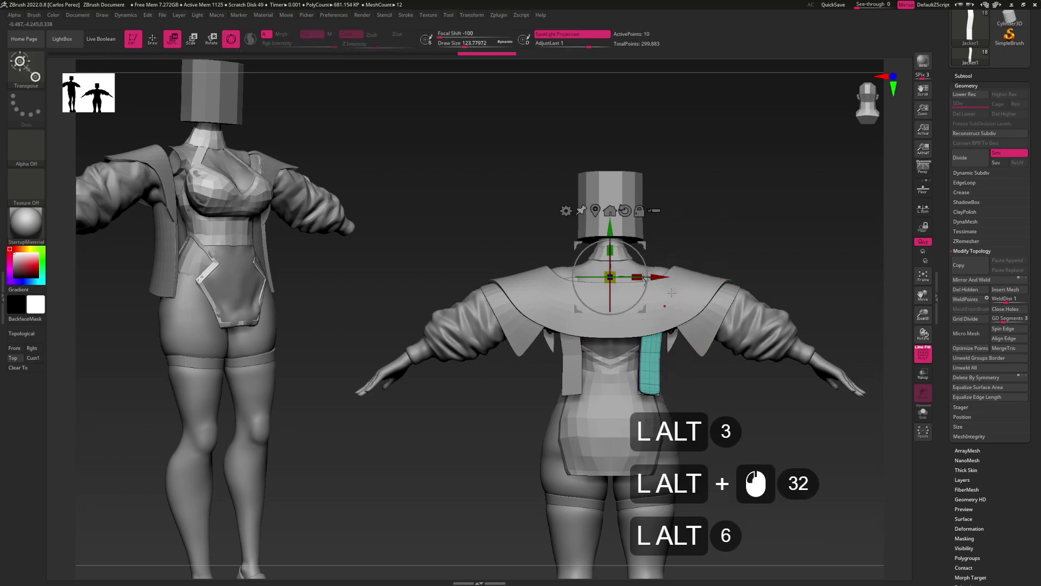
alt+click(644, 278)
alt+click(644, 277)
alt+drag(644, 277, 728, 296)
key(Up)
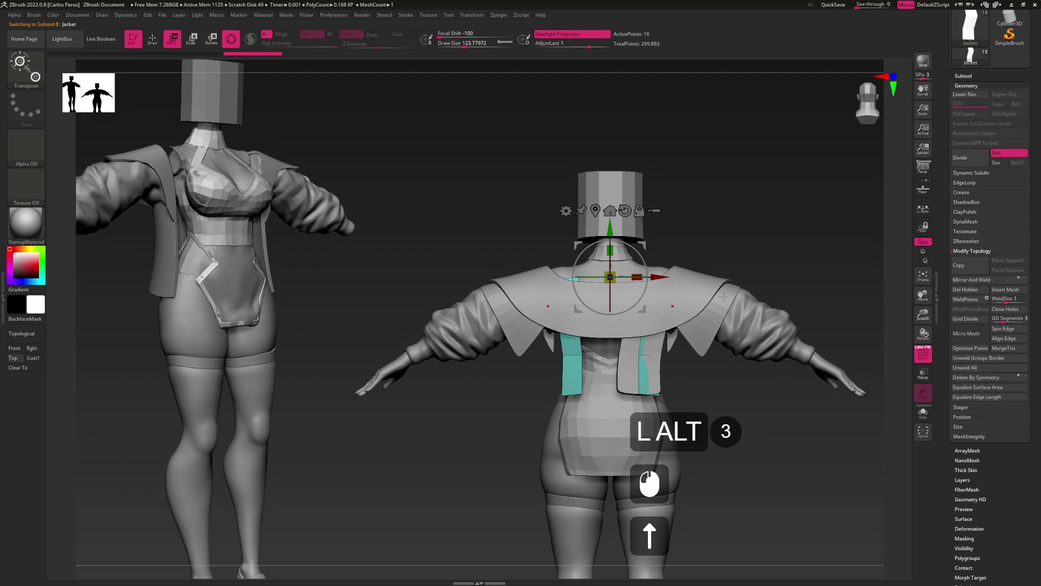
key(Up)
Select Jacket1 and pull its back panel into a point with the Move brush at size 207
key(Down)
key(Down)
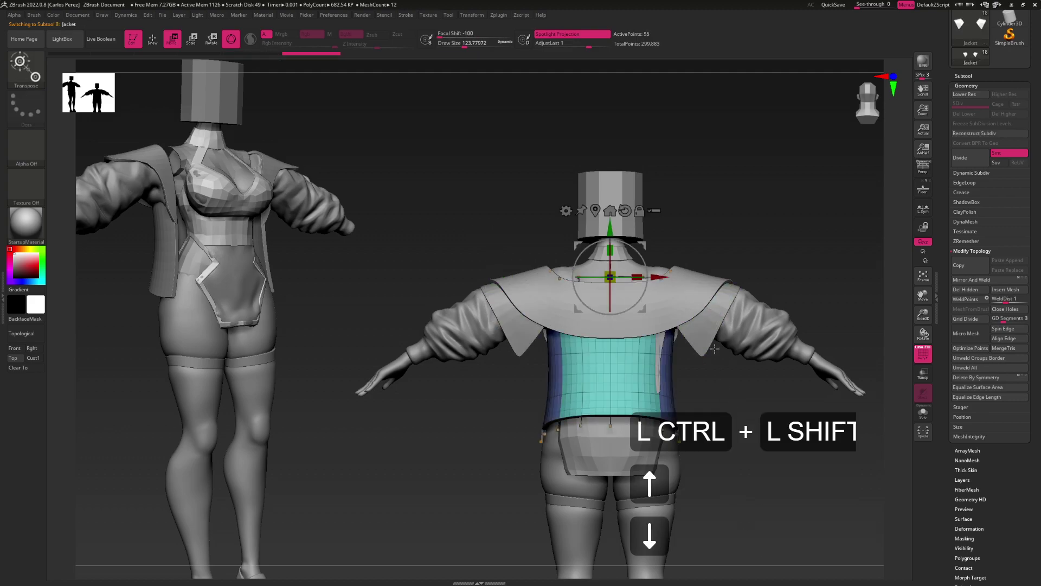
mouse_move(709, 296)
mouse_down()
mouse_move(677, 334)
mouse_move(629, 349)
mouse_move(646, 356)
mouse_move(650, 394)
mouse_move(613, 315)
mouse_up()
key(b)
key(m)
key(v)
key(s)
alt+click(632, 353)
alt+click(646, 357)
alt+click(645, 356)
alt+click(651, 396)
alt+click(661, 400)
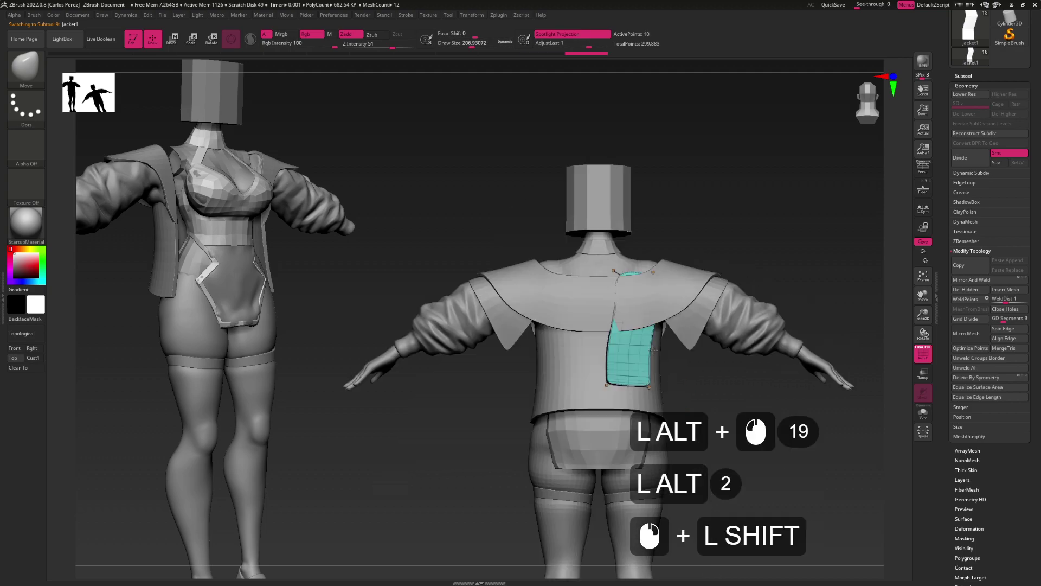
Nudge the panel's top-left edge and smooth its edge with the brush at about 108
click(610, 356)
alt+drag(596, 272, 623, 295)
click(623, 296)
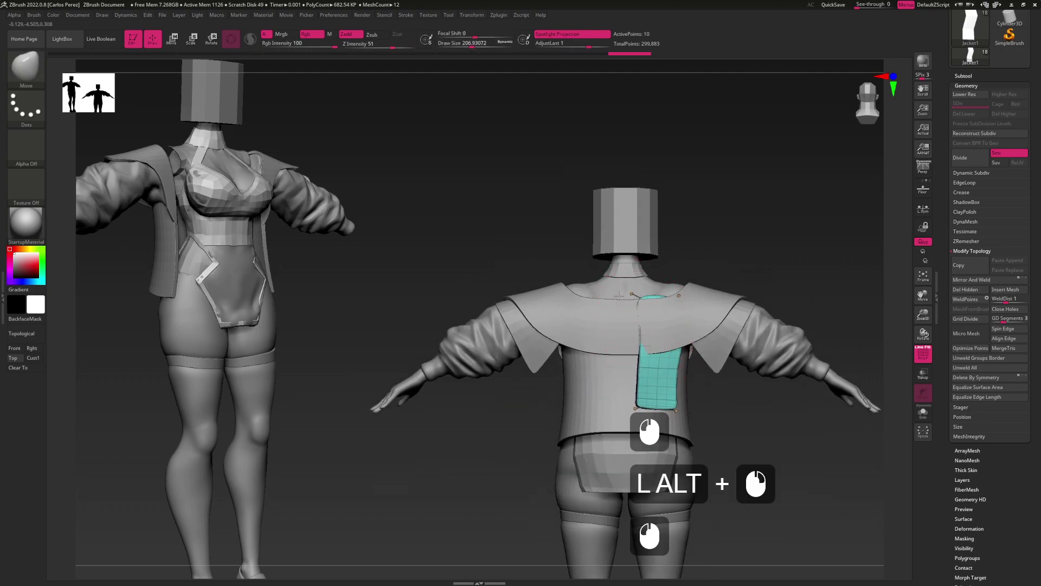
click(620, 344)
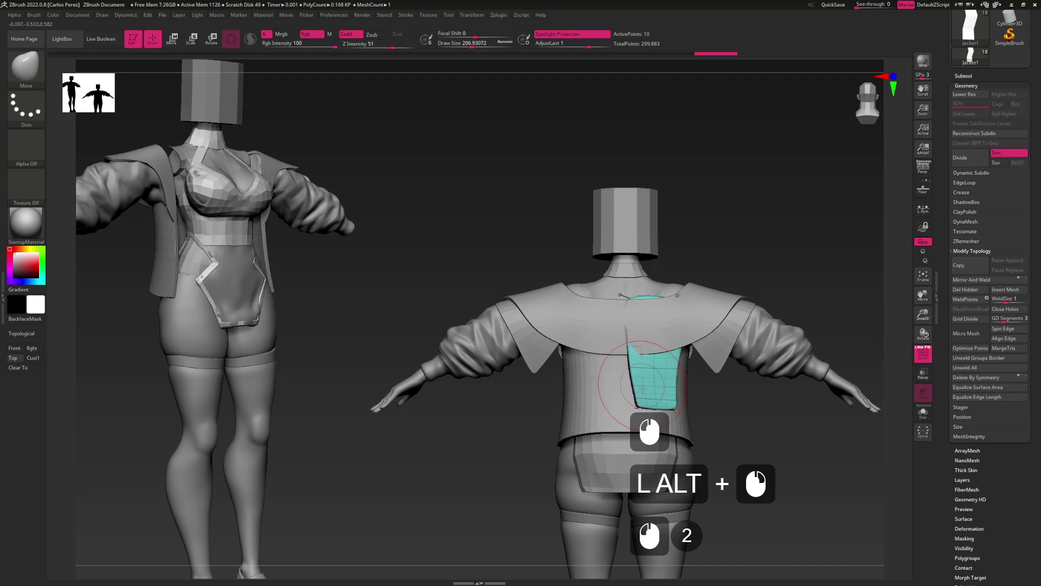
key(s)
click(640, 404)
click(637, 397)
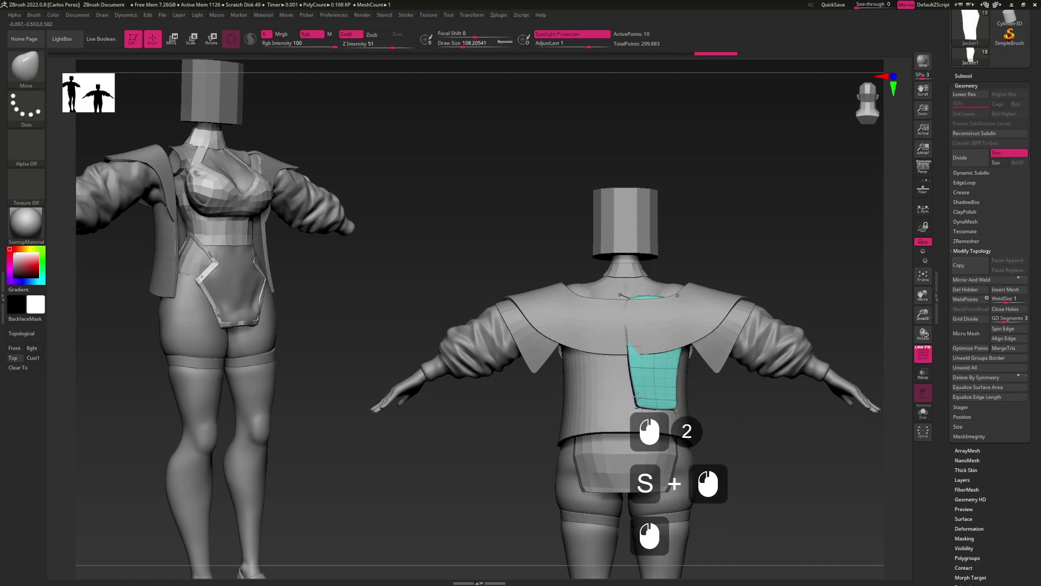
click(648, 367)
shift+click(644, 380)
shift+click(642, 386)
shift+click(645, 391)
shift+click(644, 392)
shift+click(644, 393)
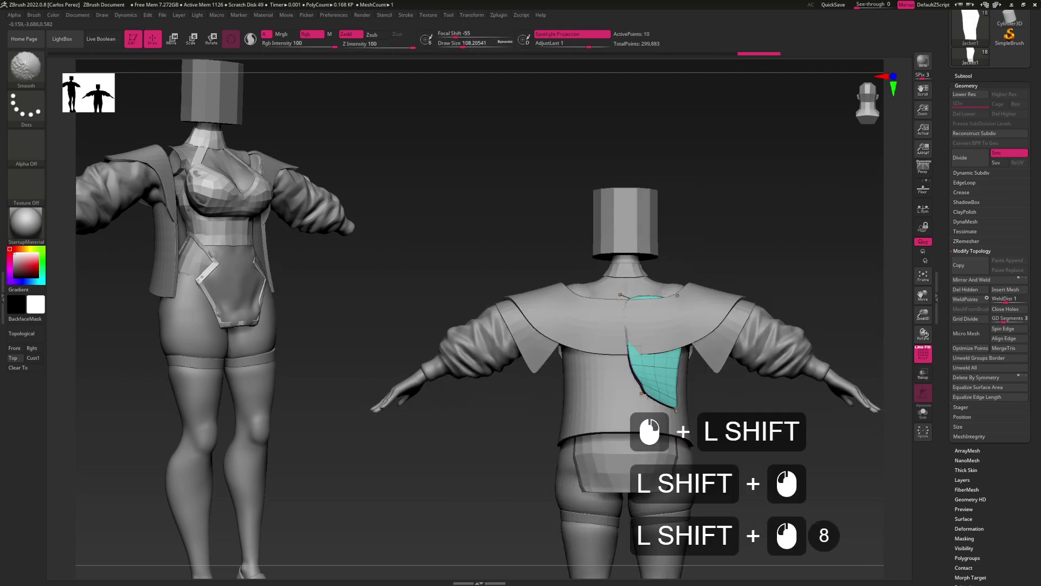
shift+click(645, 392)
shift+click(655, 393)
Enlarge the brush to about 202 and reselect Jacket1 after briefly picking the collar
mouse_move(637, 385)
shift+mouse_down()
mouse_move(603, 374)
mouse_move(618, 360)
mouse_move(606, 347)
mouse_move(618, 358)
mouse_move(579, 383)
shift+mouse_up()
alt+click(613, 356)
key(s)
click(612, 359)
key(alt)
alt+click(612, 360)
alt+click(579, 383)
alt+click(573, 383)
alt+click(586, 384)
alt+click(586, 385)
Briefly solo the jacket copy, restore the full outfit, and return to a straight back view
drag(586, 384, 626, 382)
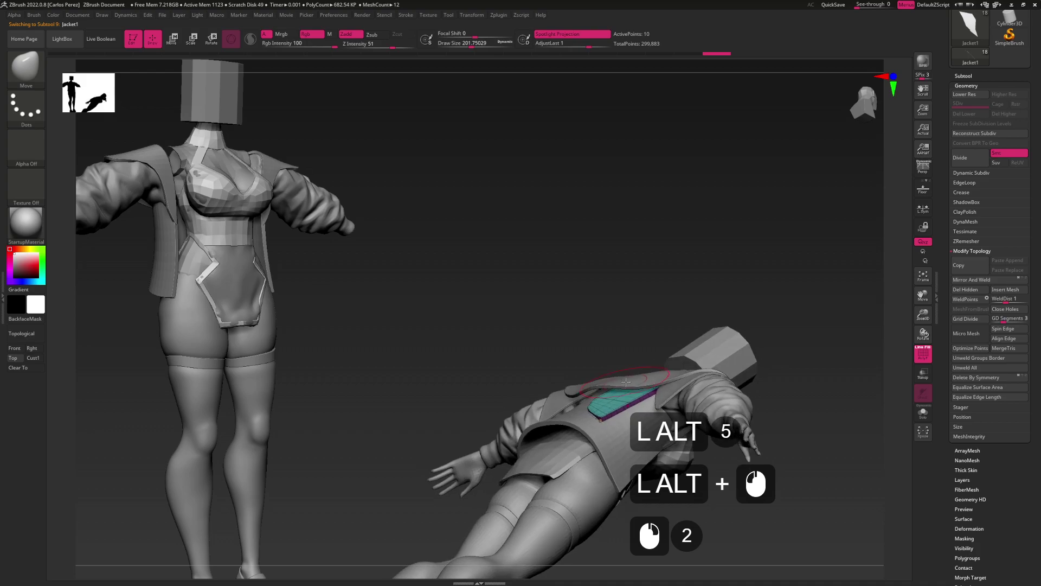
alt+click(647, 413)
alt+click(611, 412)
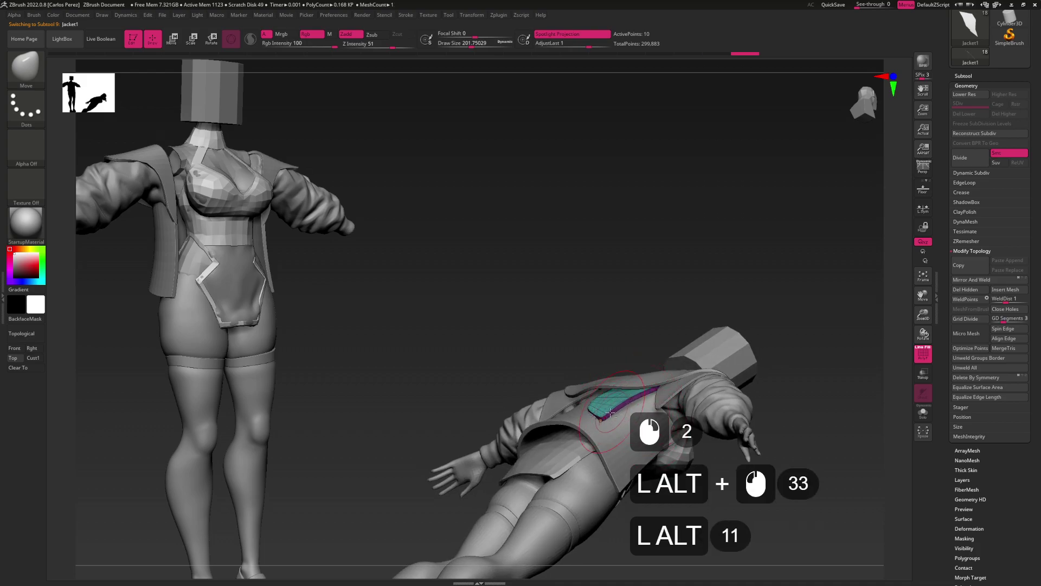
alt+click(608, 415)
key(ctrl+z)
alt+click(621, 414)
drag(620, 413, 620, 353)
alt+click(625, 386)
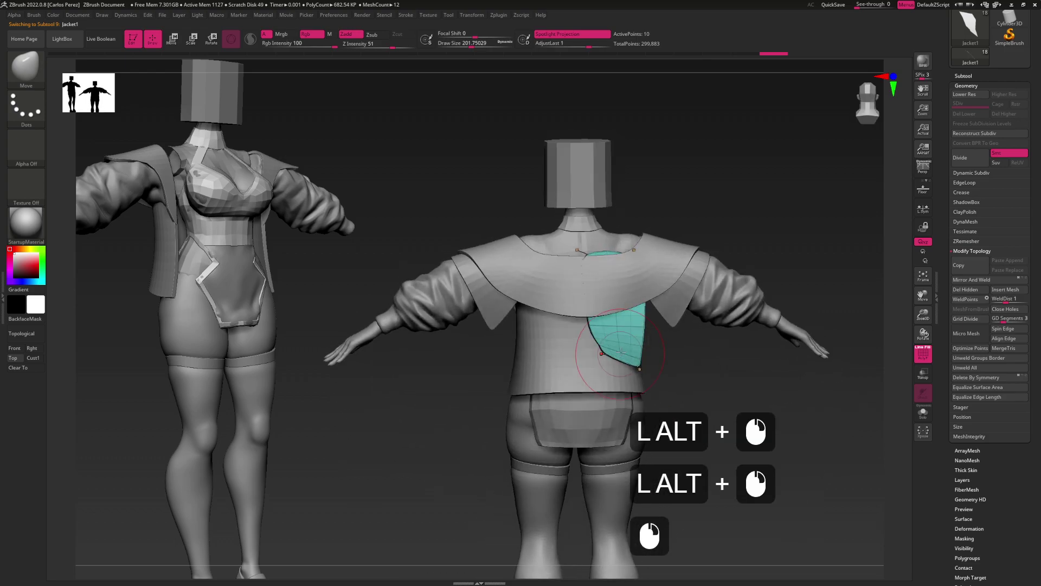
Insert two evenly spaced edge loops across the teal patch with ZModeler
key(b)
key(z)
key(m)
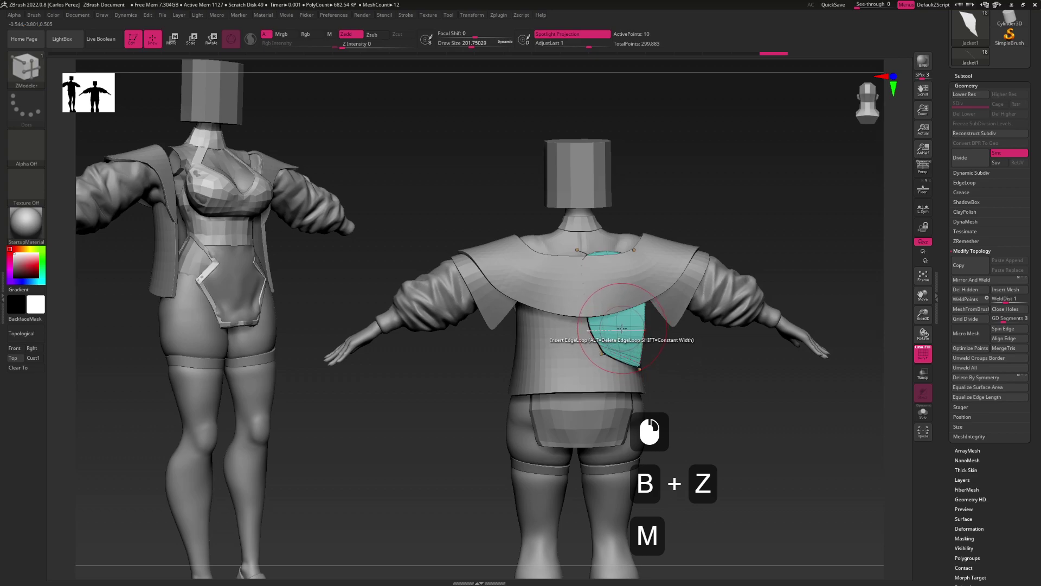
click(618, 329)
key(b)
key(m)
key(v)
mouse_move(705, 391)
mouse_down()
mouse_move(632, 359)
mouse_move(642, 351)
mouse_up()
key(s)
key(b)
key(z)
key(m)
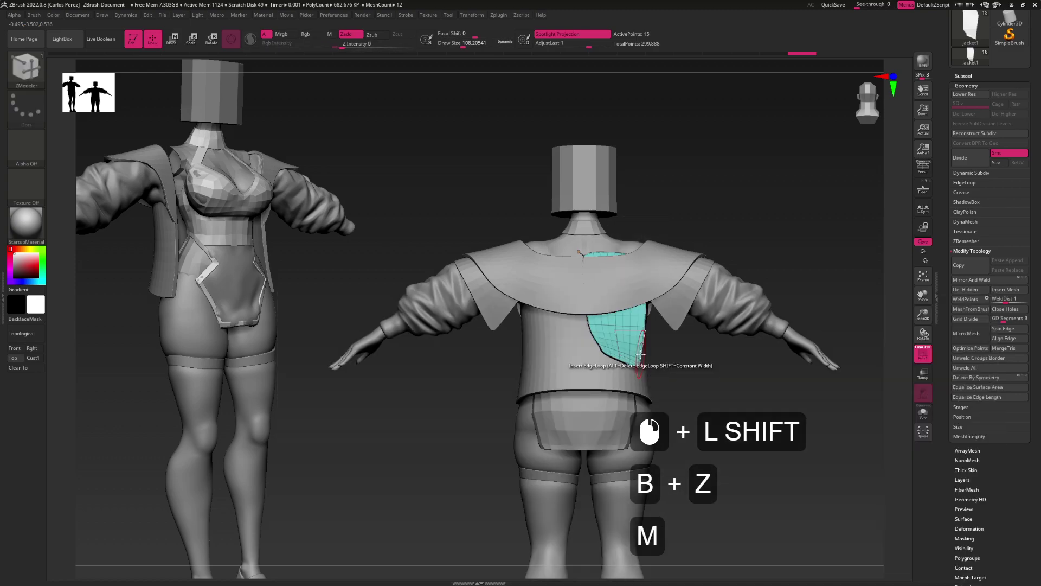
drag(639, 361, 640, 351)
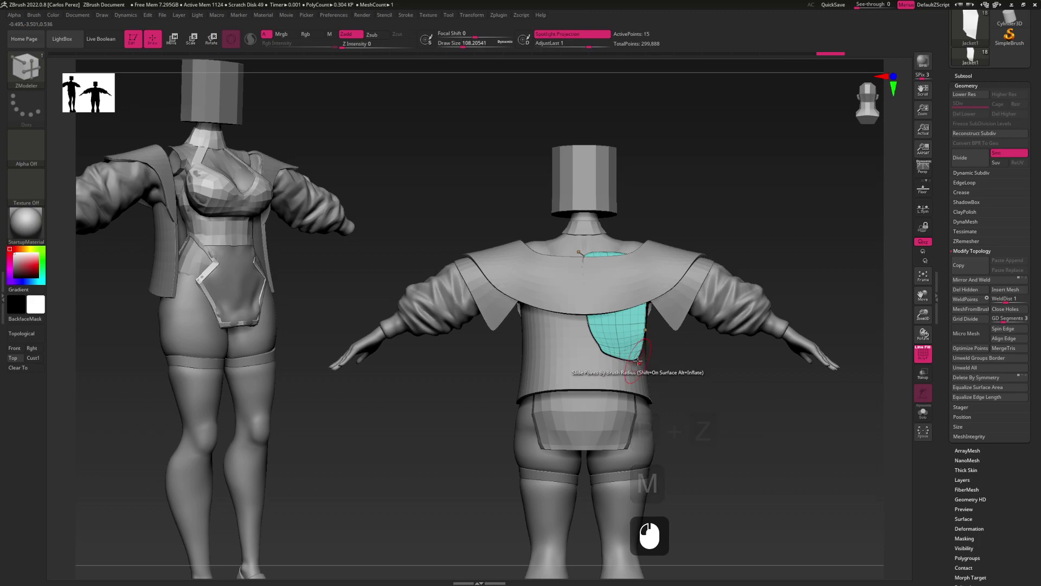
Pull the teal patch's lower corner down into a point and smooth its vertices
key(b)
key(m)
key(v)
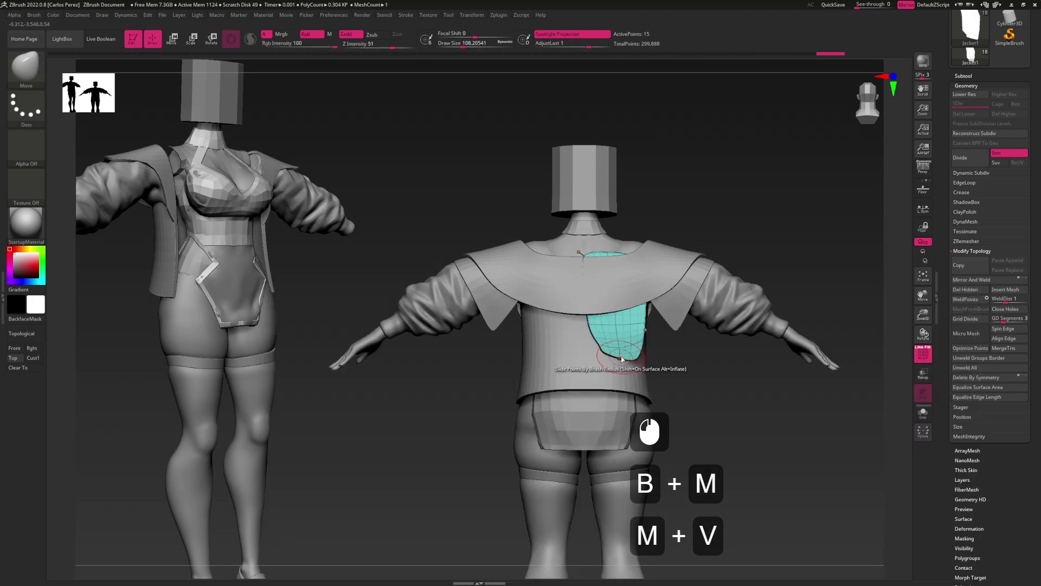
mouse_move(621, 358)
mouse_down()
mouse_move(624, 406)
mouse_move(620, 355)
mouse_up()
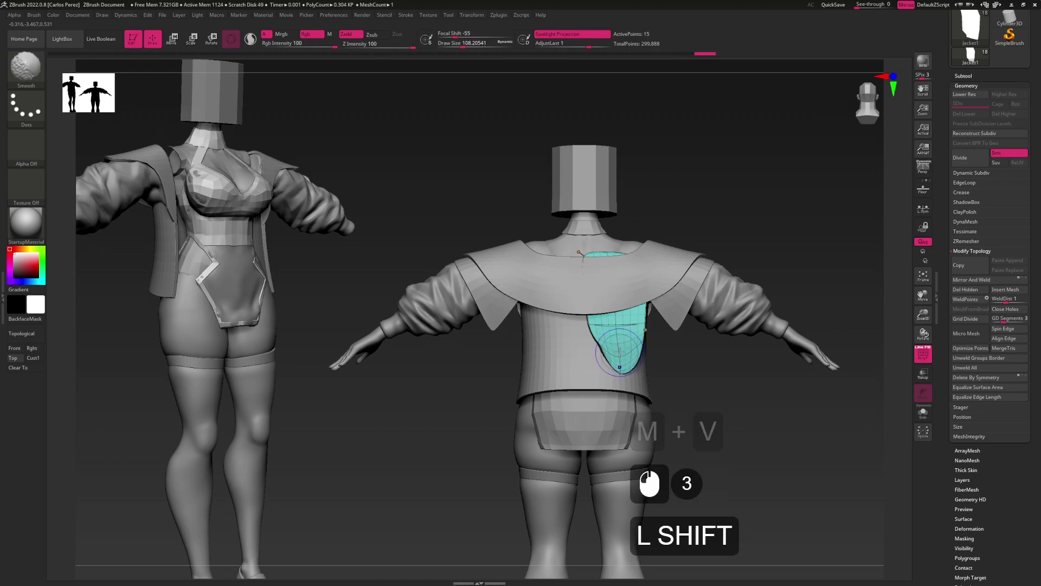
key(shift+f)
mouse_move(619, 322)
alt+mouse_down()
mouse_move(619, 360)
mouse_move(608, 337)
alt+mouse_up()
key(shift+d)
key(shift+f)
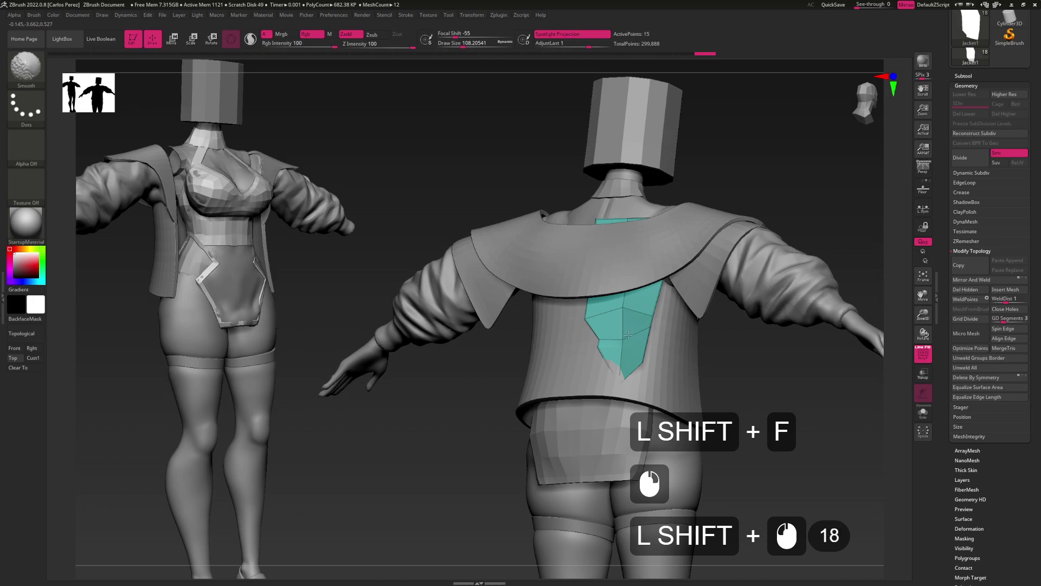
Orbit around the jacket back and shrink the brush size to about 59
mouse_move(607, 333)
shift+mouse_down()
mouse_move(530, 353)
mouse_move(584, 339)
shift+mouse_up()
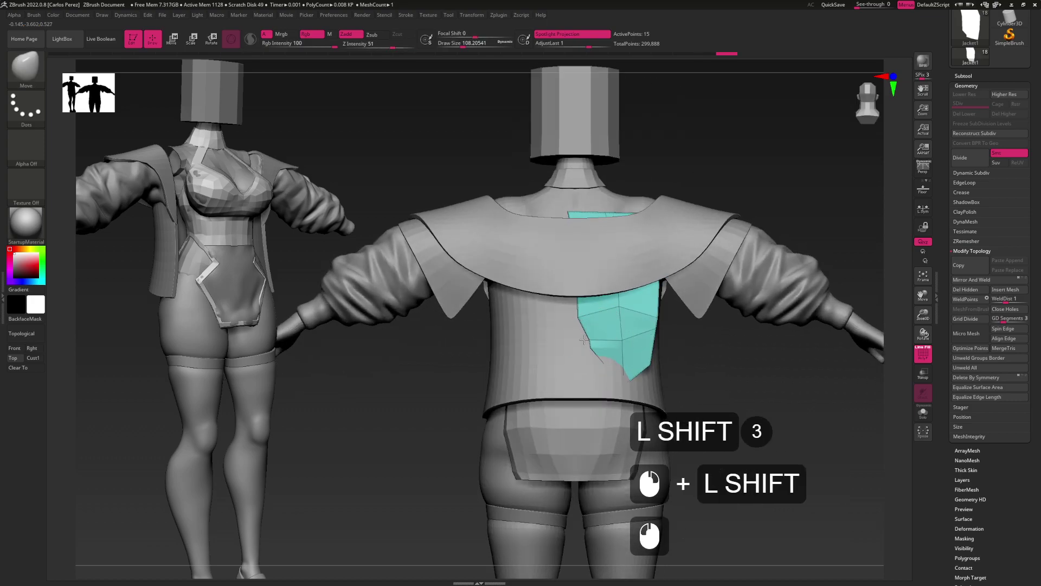
mouse_move(625, 376)
mouse_down()
mouse_move(606, 362)
mouse_move(608, 378)
mouse_up()
mouse_move(640, 317)
mouse_down()
mouse_move(596, 331)
mouse_move(646, 292)
mouse_move(661, 297)
mouse_up()
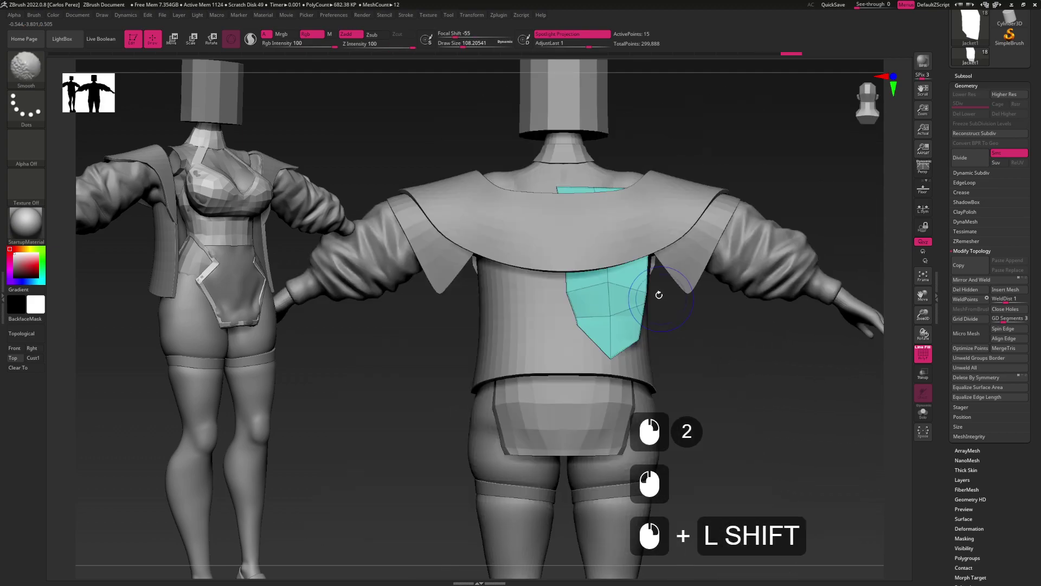
double_click(645, 261)
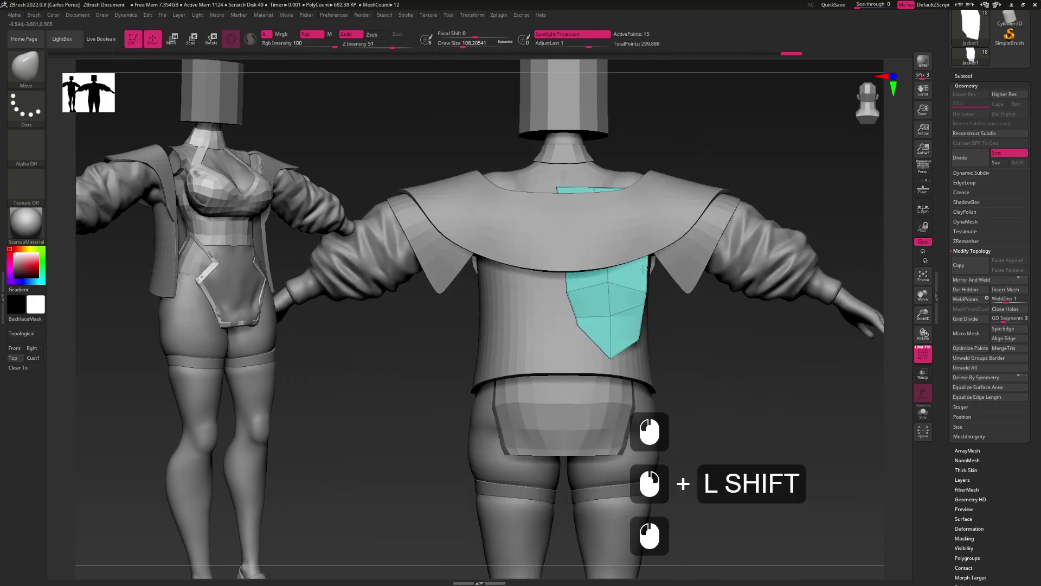
key(s)
click(650, 303)
mouse_move(650, 304)
mouse_down()
mouse_move(647, 335)
mouse_move(664, 292)
mouse_move(639, 302)
mouse_up()
click(647, 335)
click(650, 281)
alt+click(637, 304)
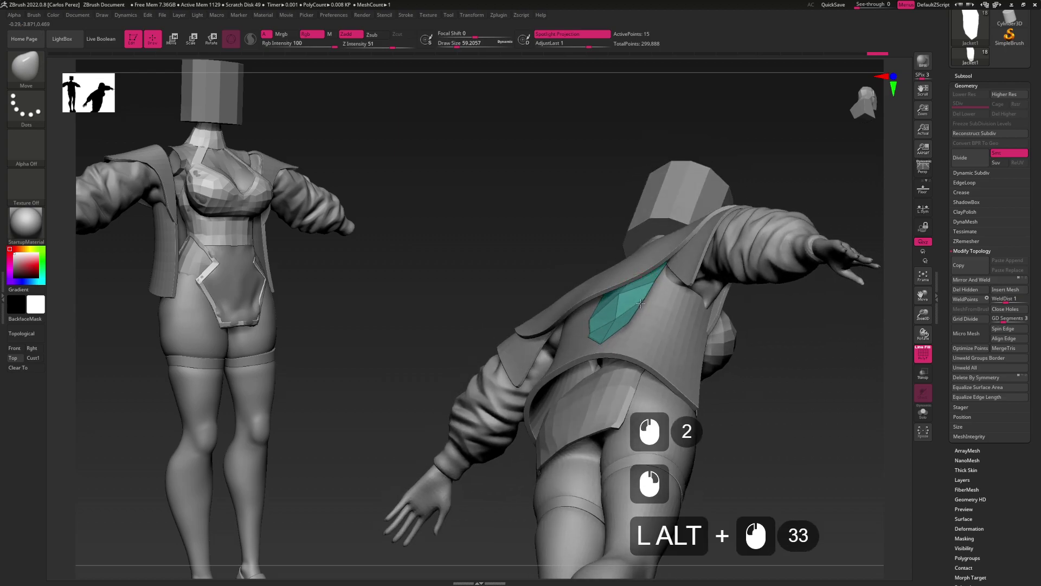
mouse_move(640, 303)
mouse_down()
mouse_move(641, 340)
mouse_move(596, 314)
mouse_move(618, 318)
mouse_move(594, 347)
mouse_move(607, 306)
mouse_move(623, 313)
mouse_move(641, 284)
mouse_move(631, 336)
mouse_up()
alt+click(580, 304)
Set the brush size to about 90 and smooth the teal back patch
click(646, 280)
click(645, 281)
key(s)
key(s)
drag(622, 298, 611, 298)
click(611, 303)
alt+right_drag(600, 315, 639, 340)
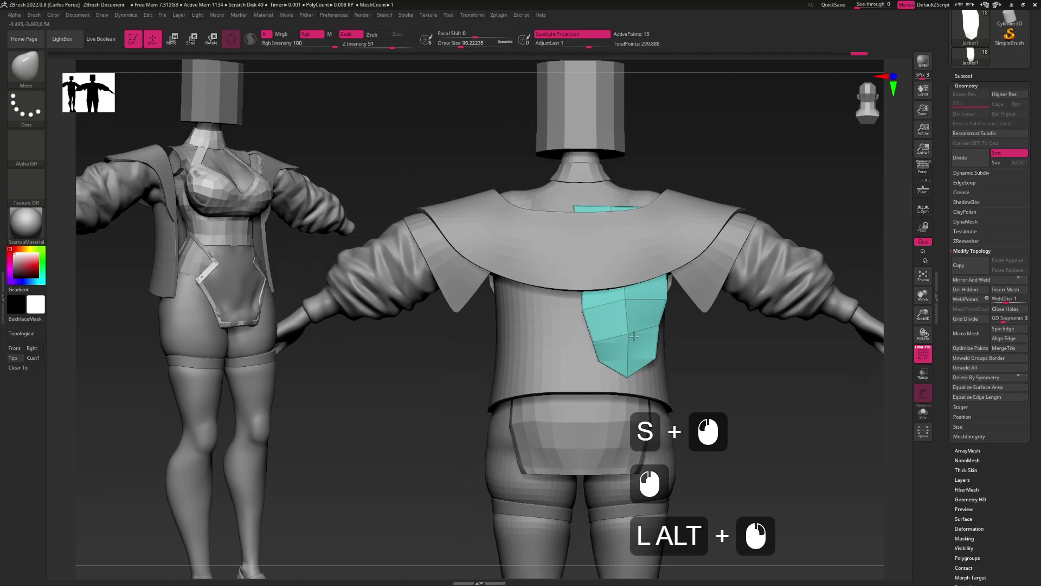
shift+click(627, 333)
shift+click(628, 334)
shift+click(628, 334)
shift+click(627, 334)
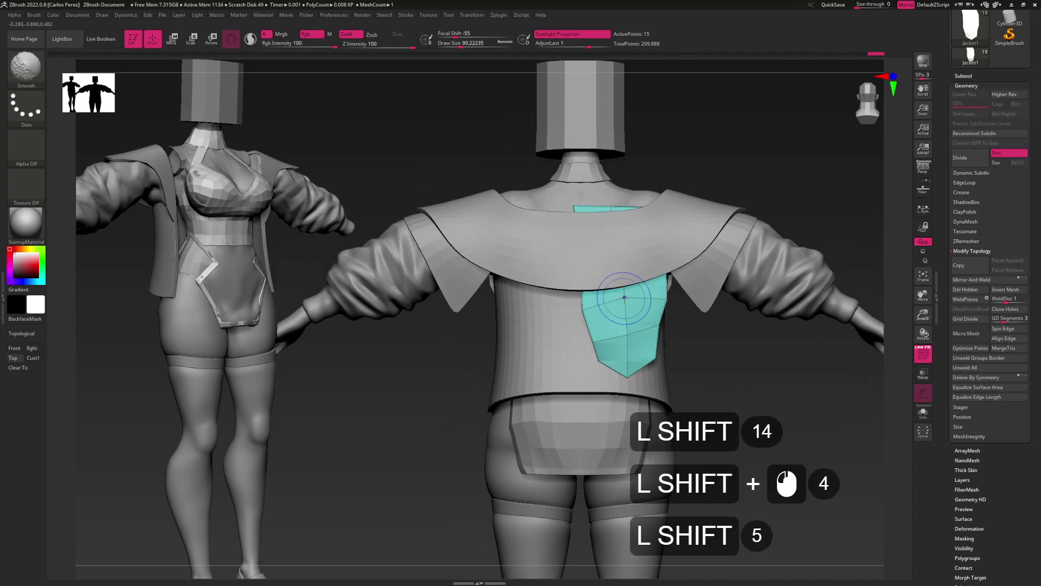
shift+click(624, 327)
shift+click(588, 302)
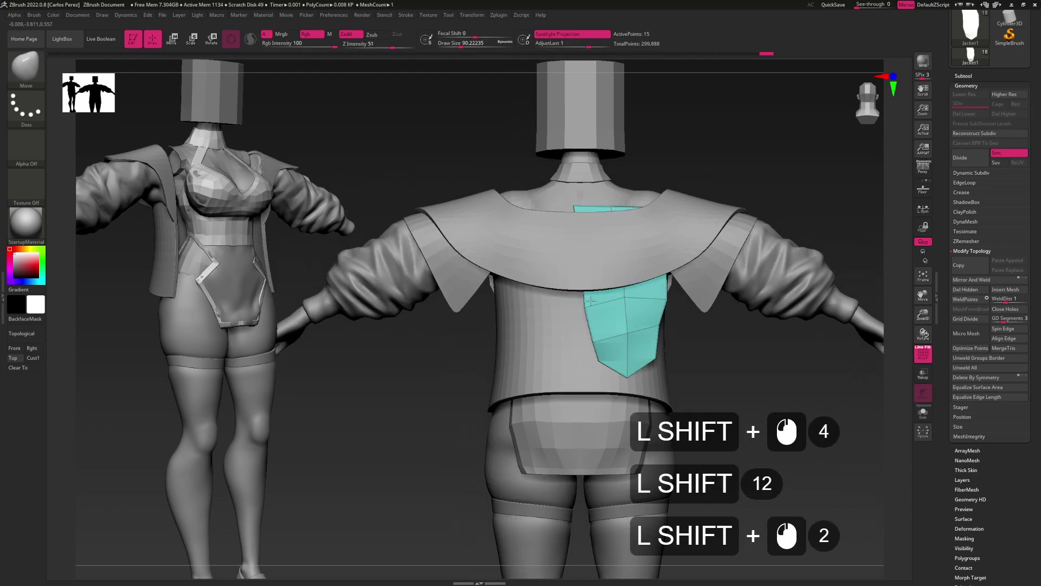
Smooth the patch's left edge and flatten the small teal sliver below the neck
key(shift+alt)
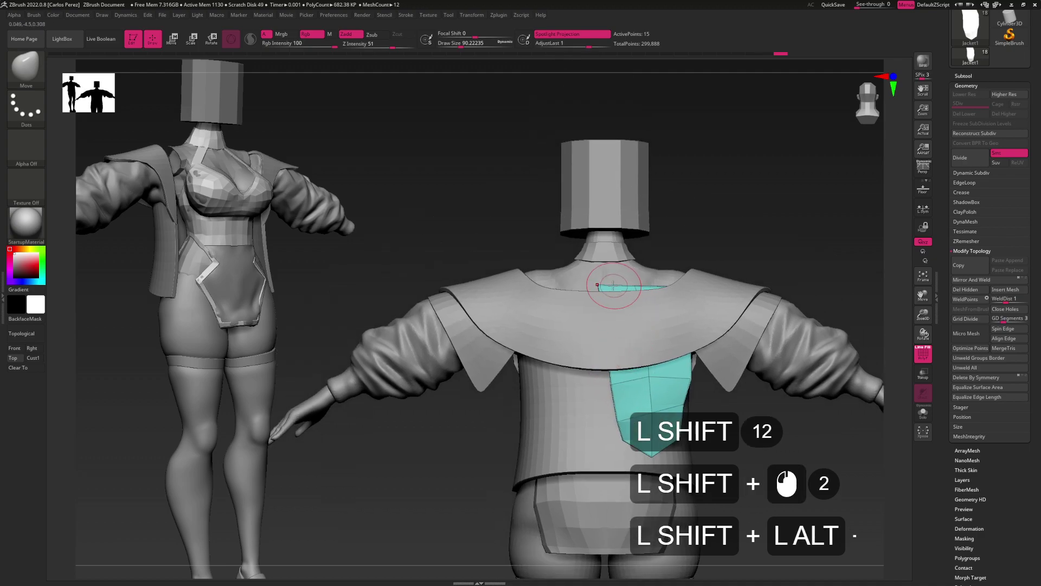
shift+click(605, 293)
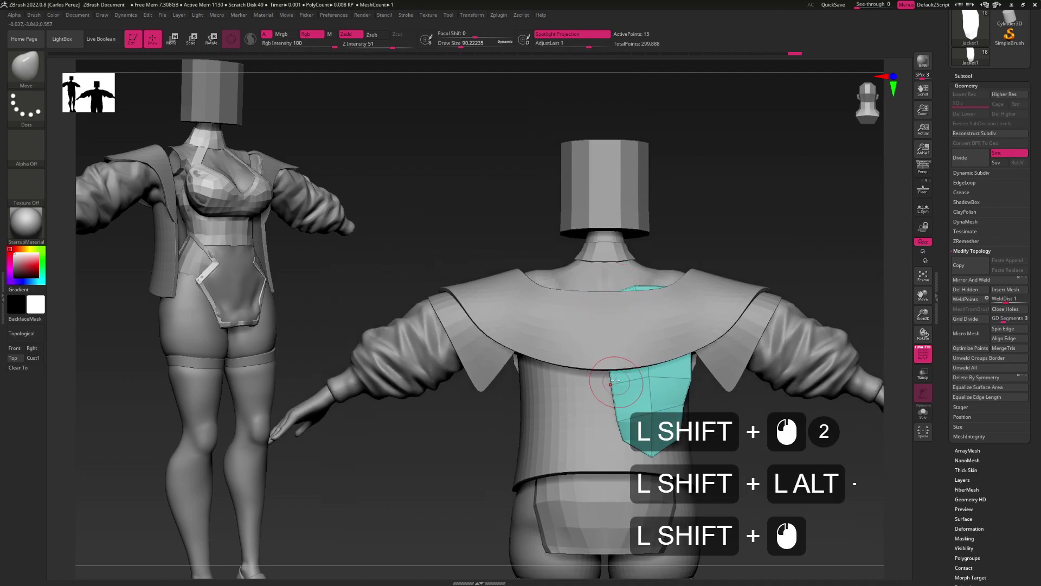
shift+click(601, 369)
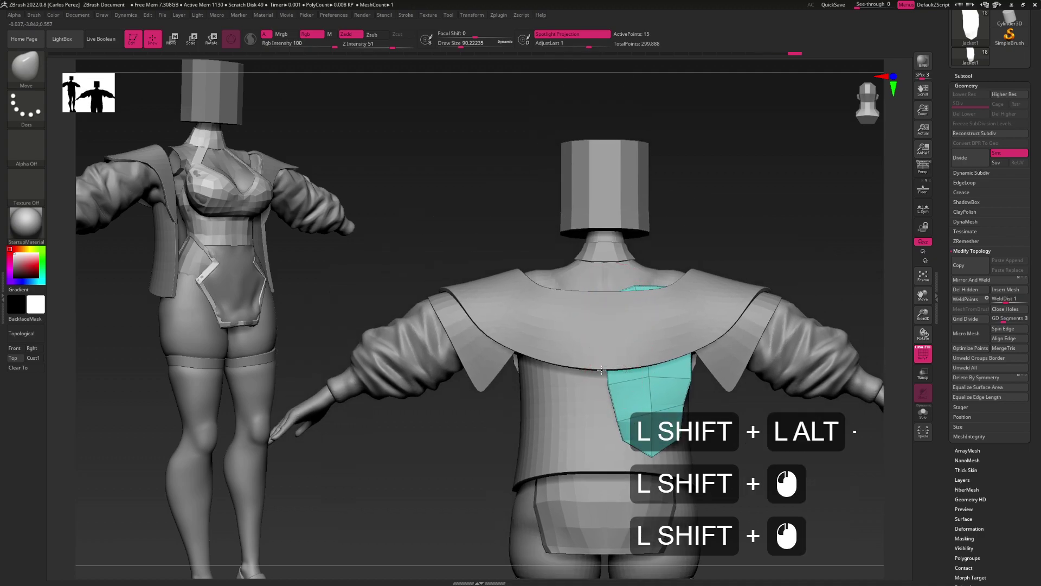
shift+click(647, 308)
key(shift+alt)
key(shift+alt)
key(shift+alt)
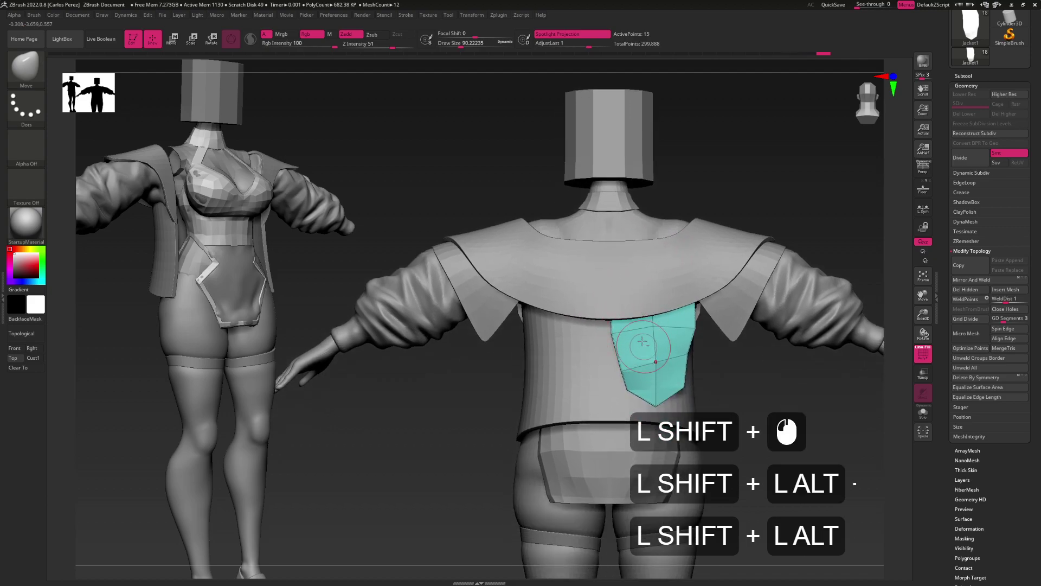
Smooth the teal panel again, then Mirror And Weld it across the spine
shift+click(961, 280)
key(shift+alt)
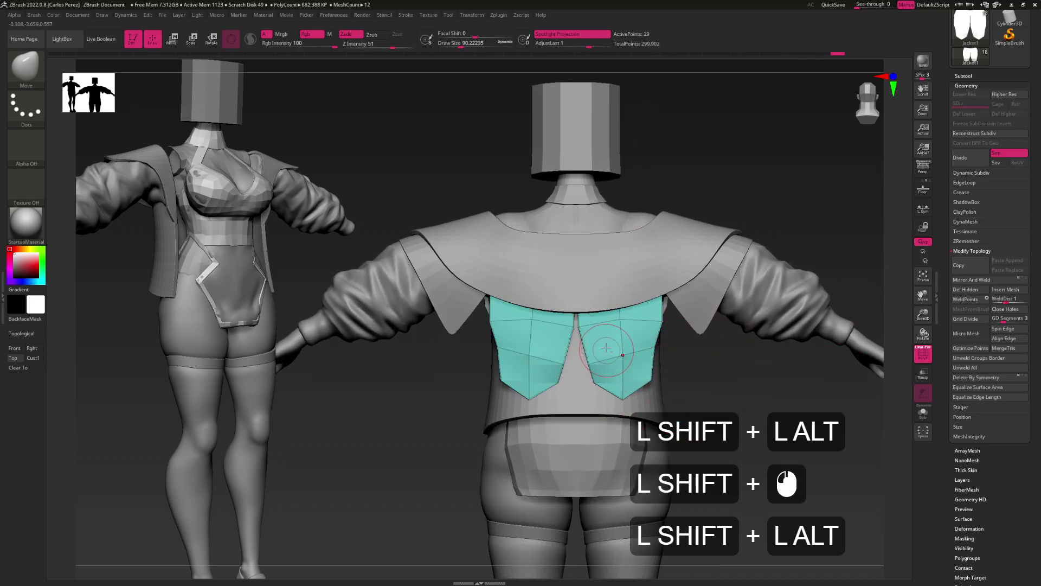
key(ctrl+z)
shift+click(610, 358)
shift+click(610, 306)
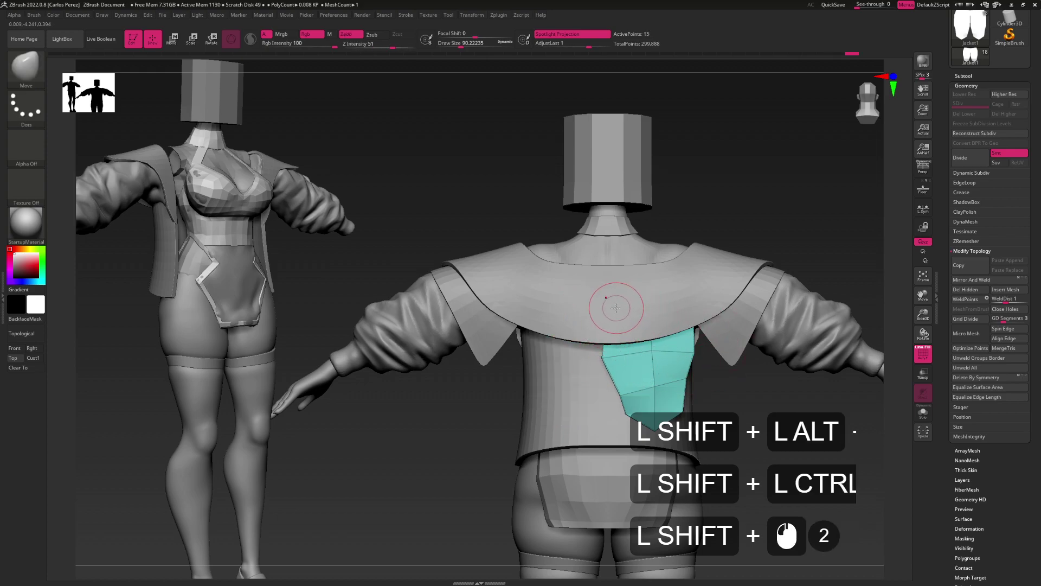
shift+click(617, 307)
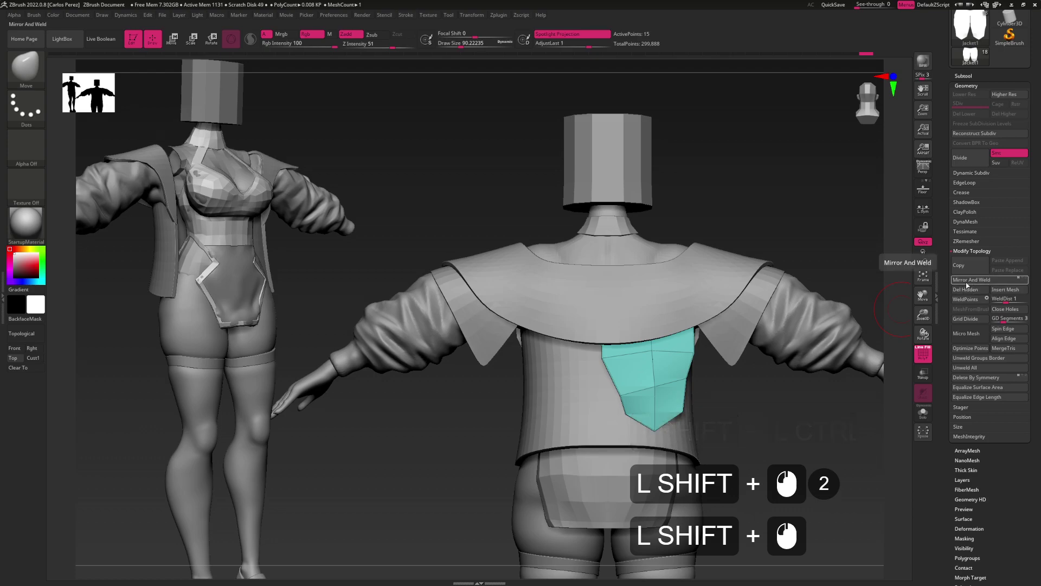
shift+click(968, 280)
key(shift+alt)
drag(705, 303, 564, 325)
Remove all creases from the jacket with UnCreaseAll
shift+click(977, 191)
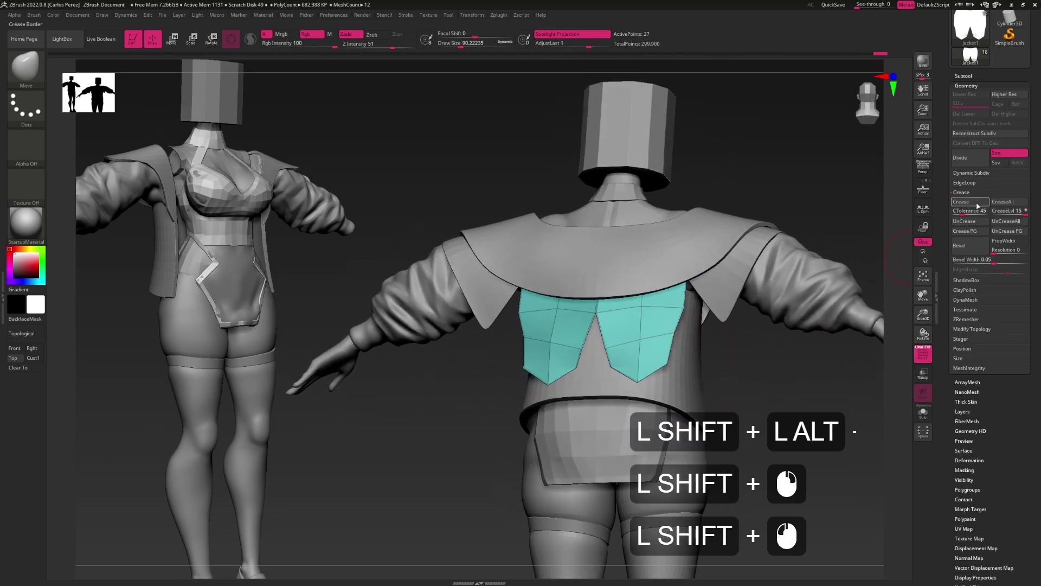
shift+click(963, 222)
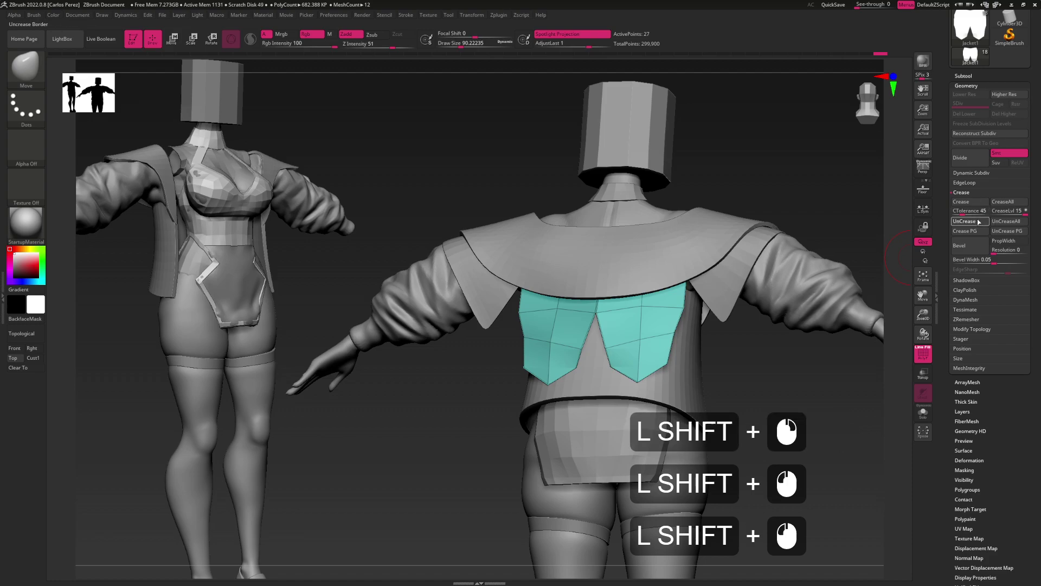
shift+click(963, 201)
shift+click(998, 222)
shift+click(999, 223)
With a brush size of about 65, nudge the right panel's edges and pull its tip down
shift+drag(786, 390, 677, 382)
alt+drag(678, 383, 593, 362)
key(alt)
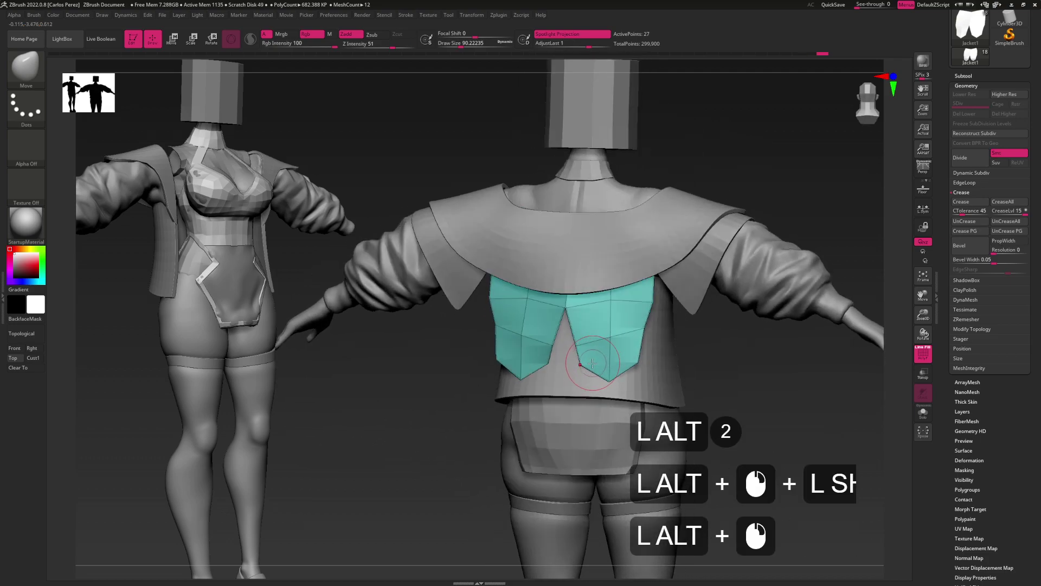
alt+right_drag(588, 363, 623, 354)
key(s)
alt+drag(623, 347, 602, 346)
alt+right_drag(624, 320, 619, 337)
click(617, 318)
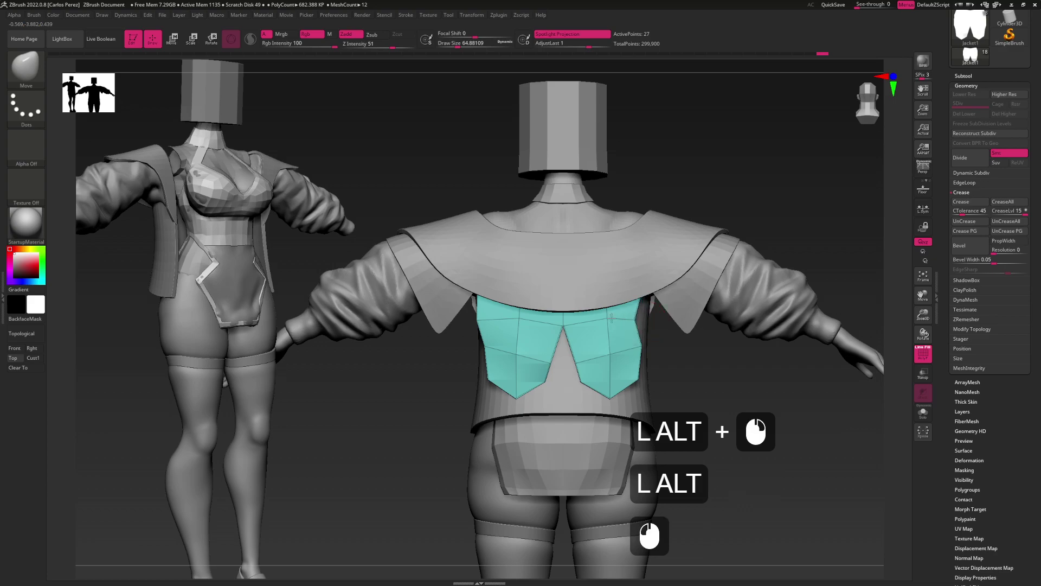
click(580, 321)
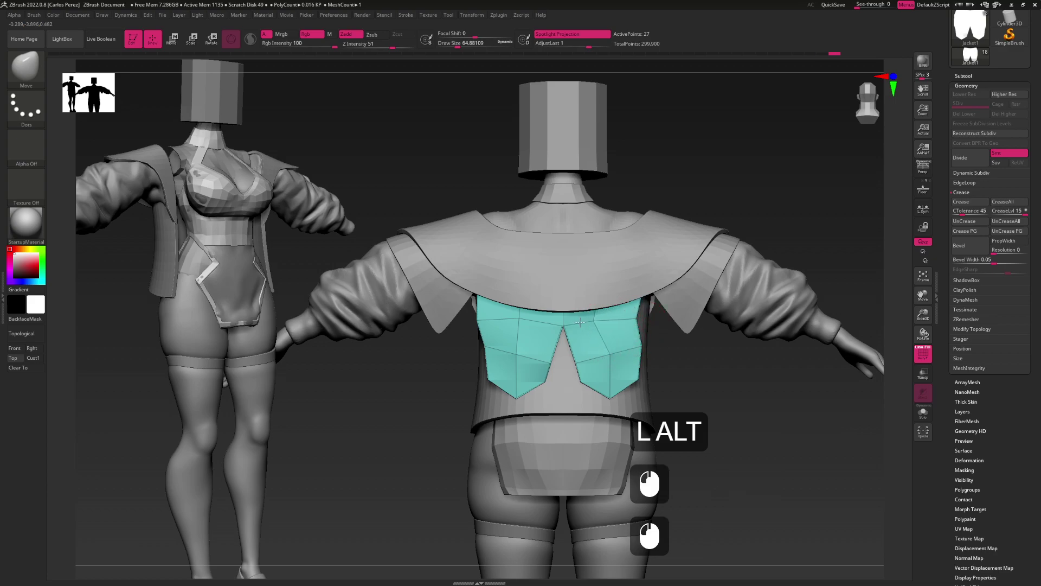
click(614, 358)
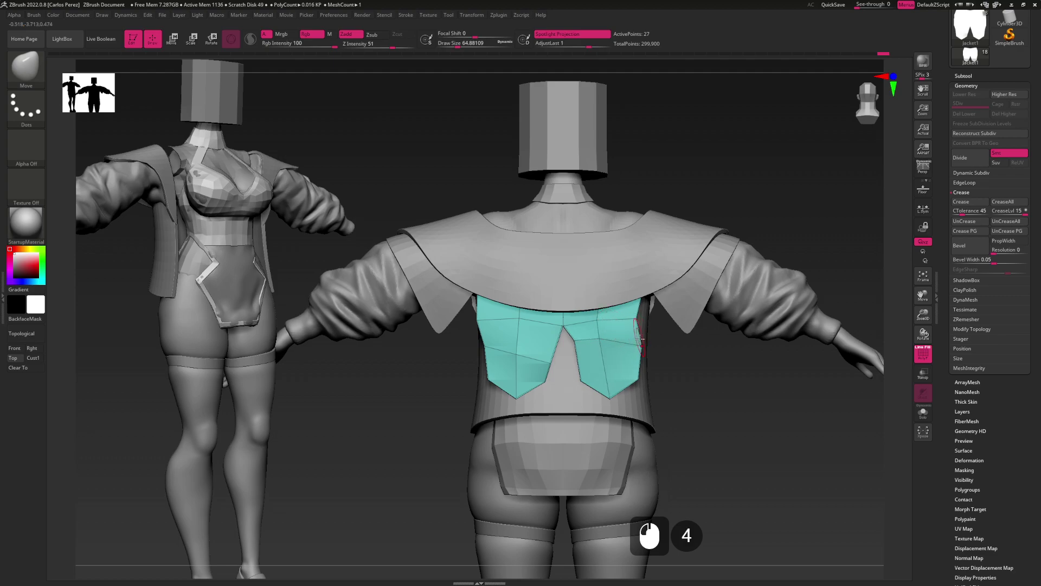
click(597, 319)
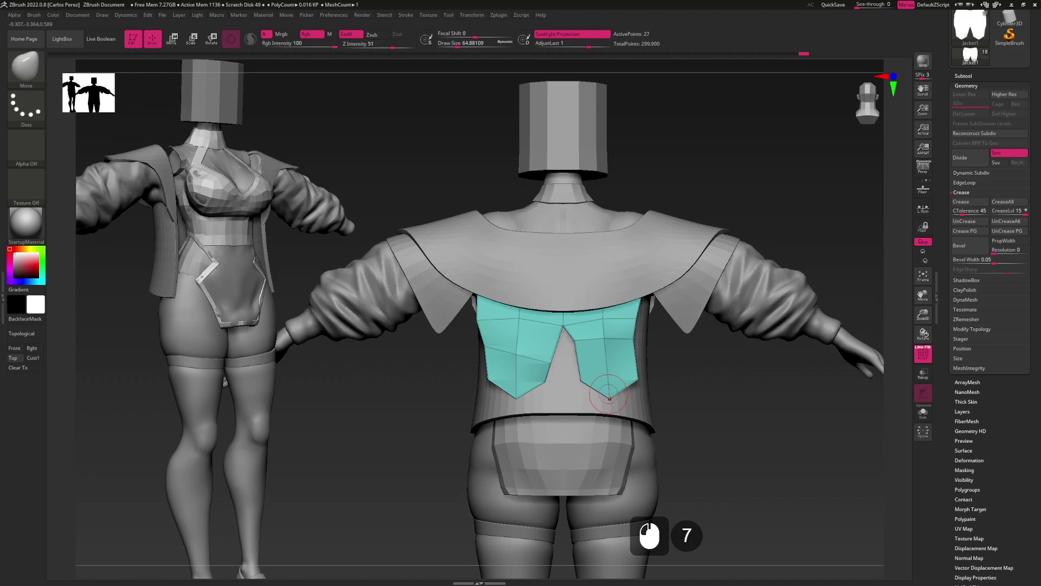
drag(609, 399, 641, 383)
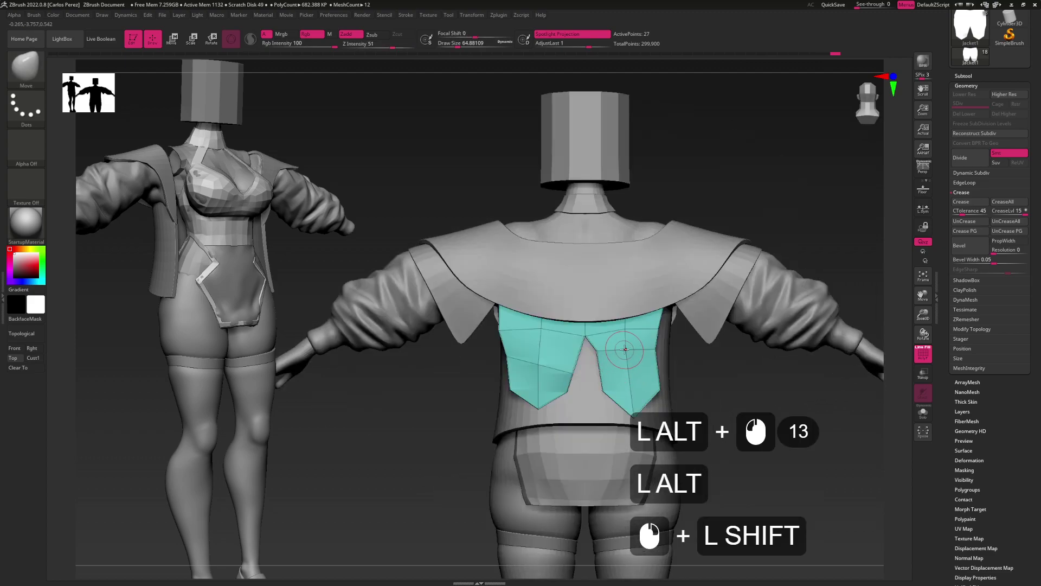
Insert an edge loop across the right panel with ZModeler's multiple edge loops action
key(b)
key(z)
key(m)
key(space)
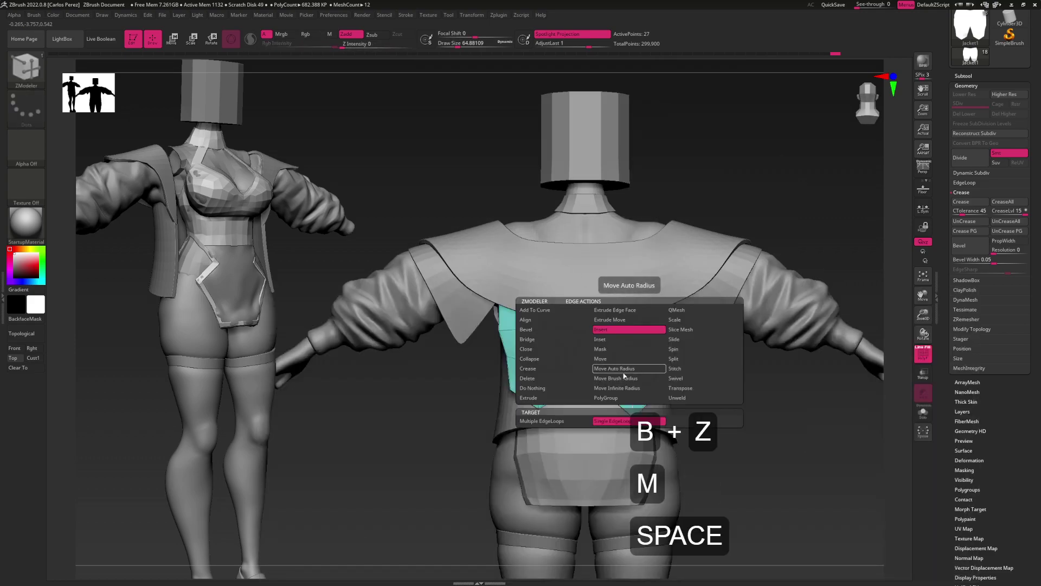
click(564, 421)
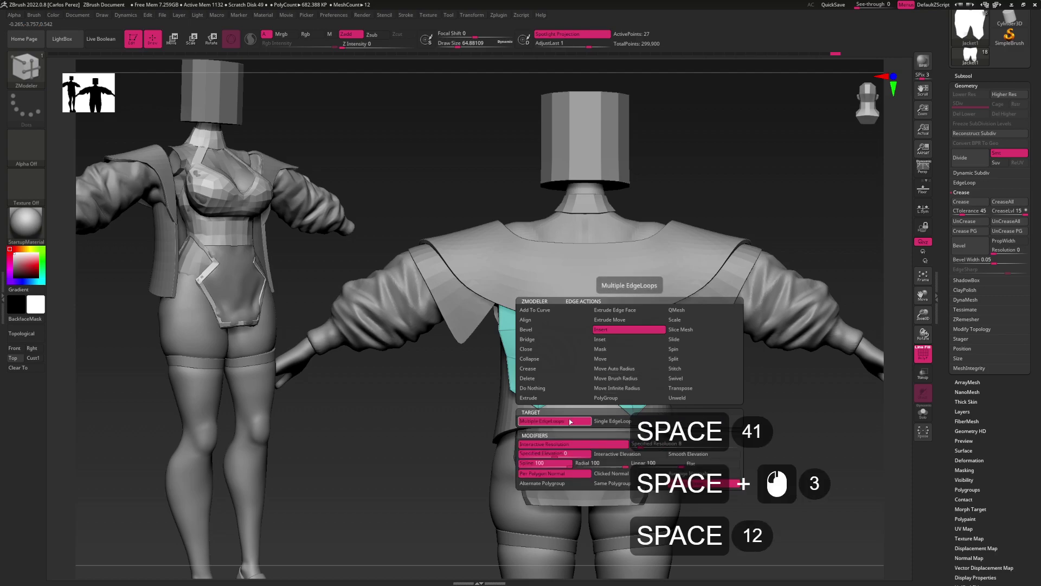
click(624, 363)
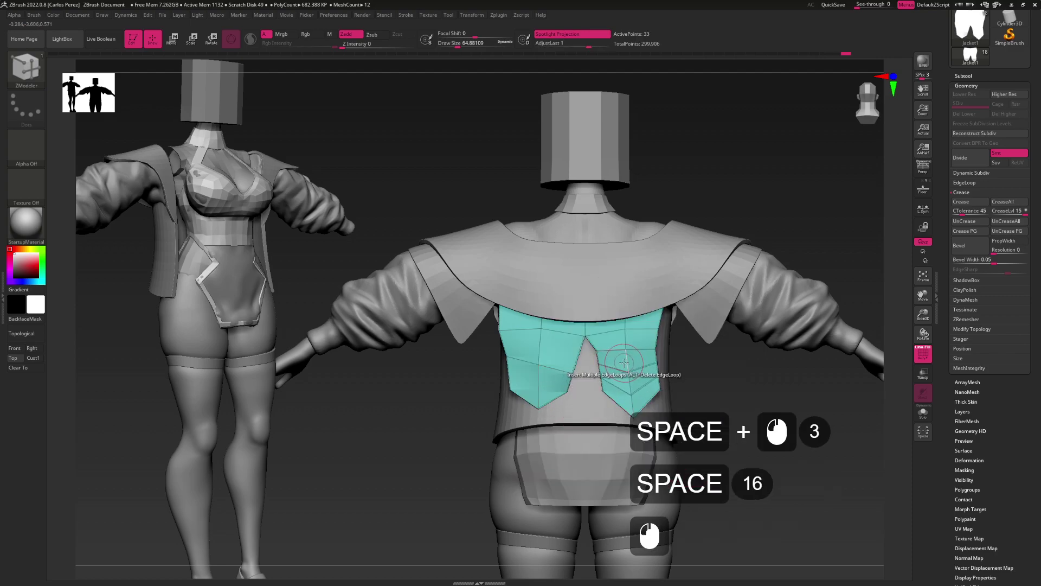
Clear all panel creases, step up a subdivision level, and Mirror And Weld the panel
click(964, 222)
click(965, 222)
click(999, 221)
click(971, 211)
mouse_move(623, 358)
shift+mouse_down()
mouse_move(643, 355)
mouse_move(624, 358)
shift+mouse_up()
key(d)
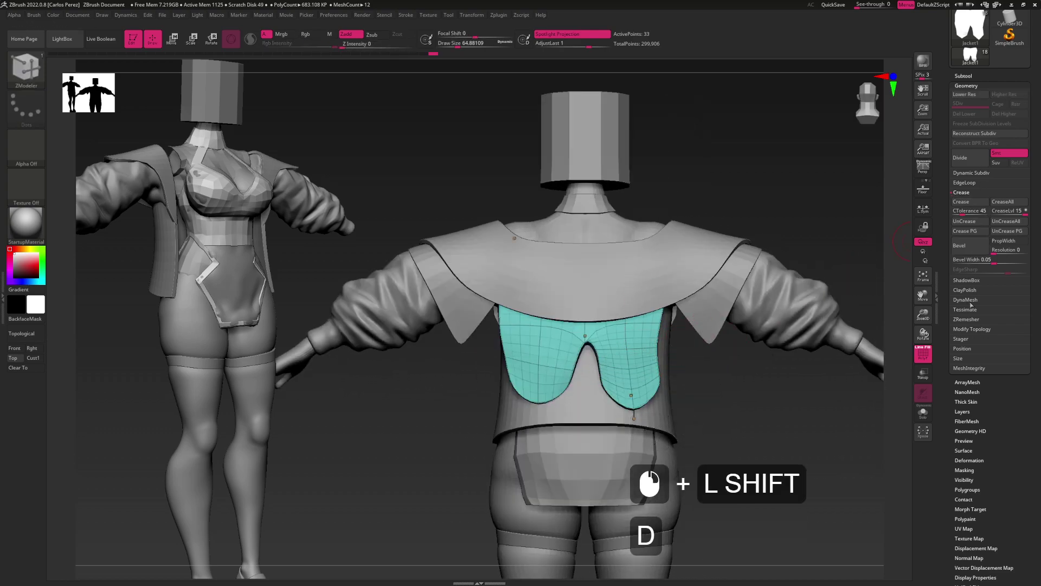
click(971, 328)
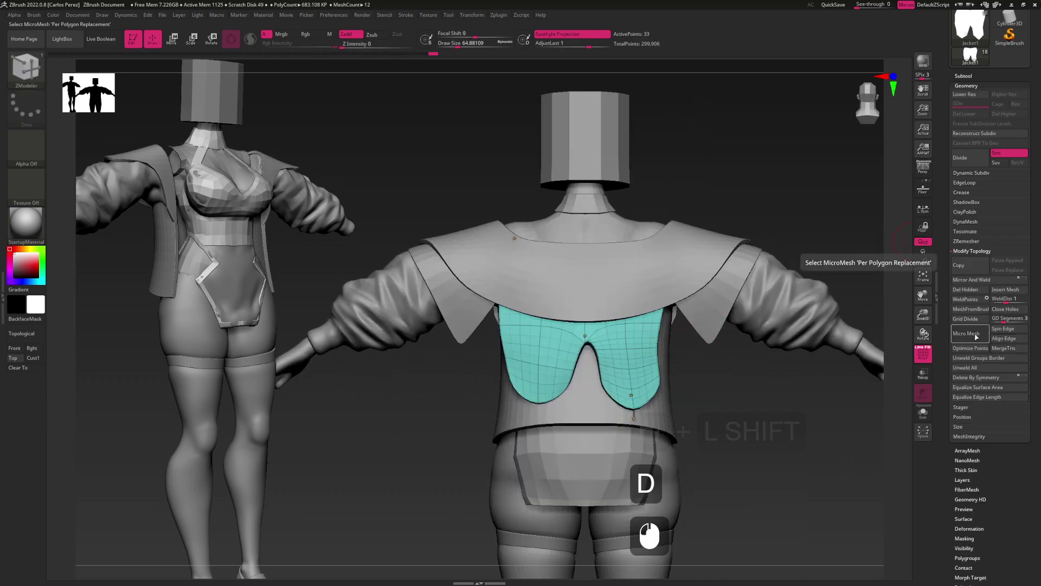
click(970, 280)
Switch to the Move brush at size 120 and reshape the notch points, pulling the inner edge up
key(b)
key(m)
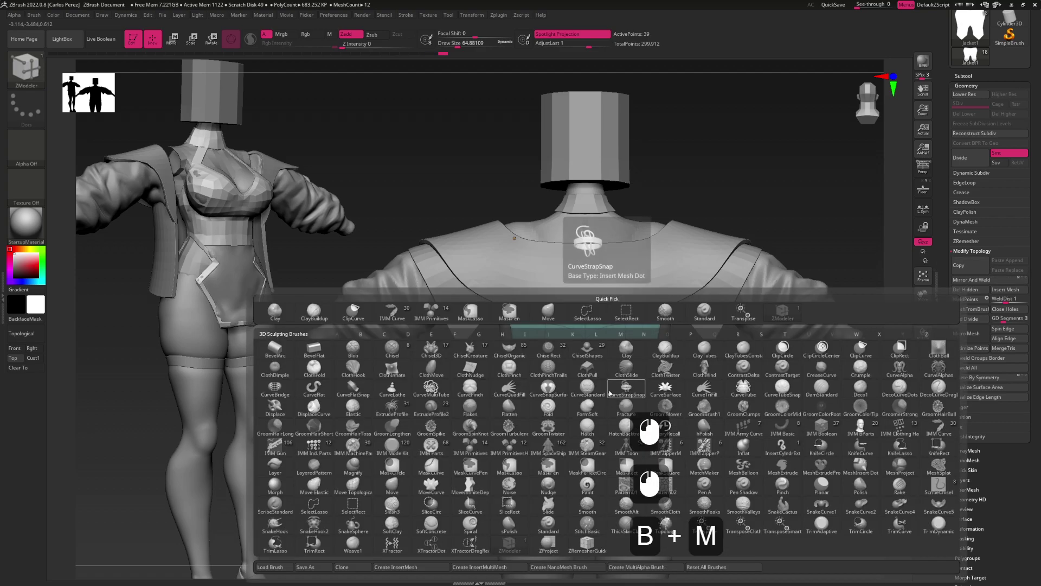
key(v)
key(s)
drag(648, 334, 663, 350)
click(663, 350)
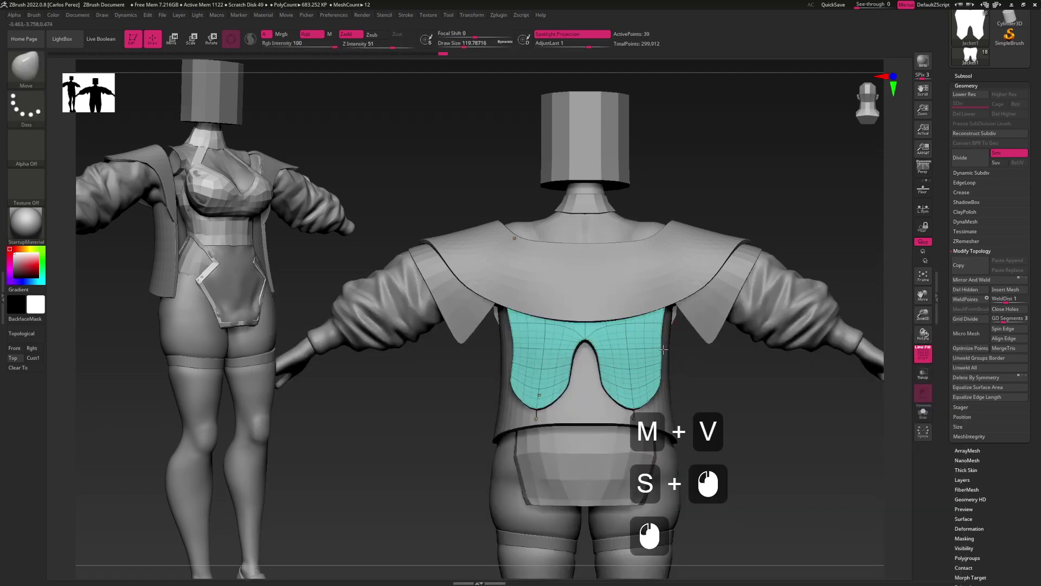
click(645, 387)
click(641, 399)
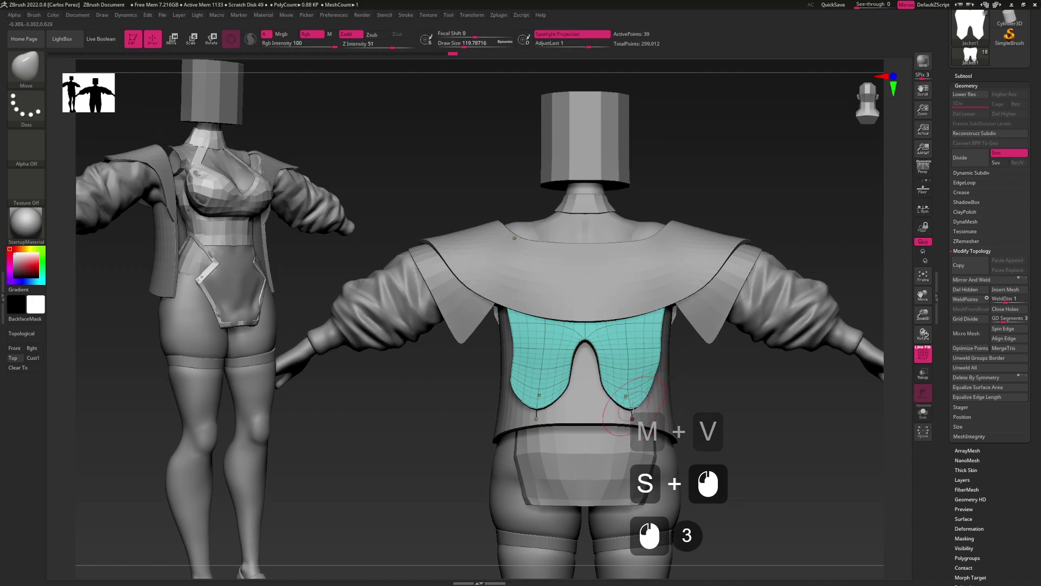
click(651, 347)
double_click(655, 353)
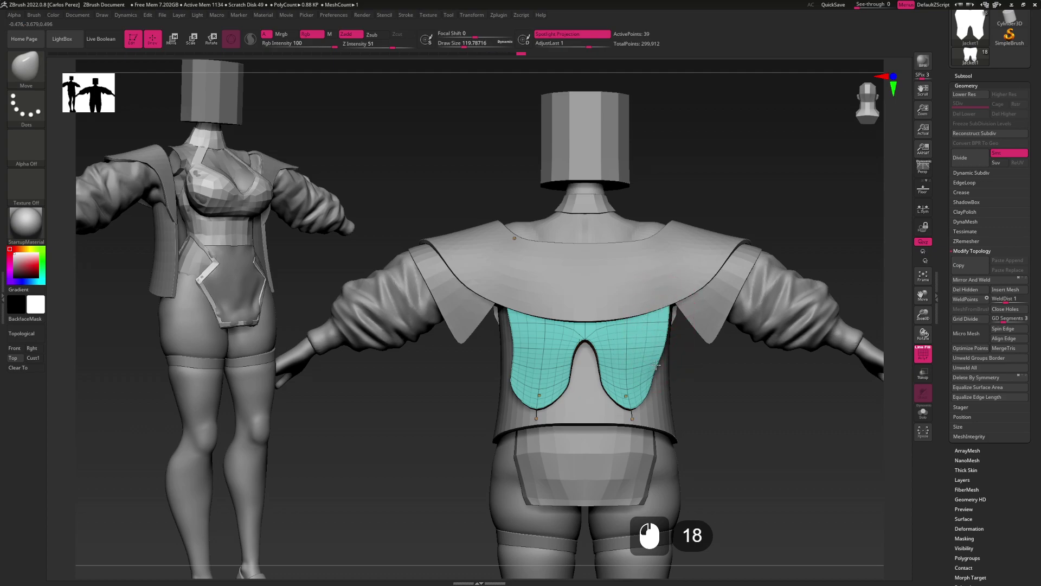
click(606, 384)
click(608, 386)
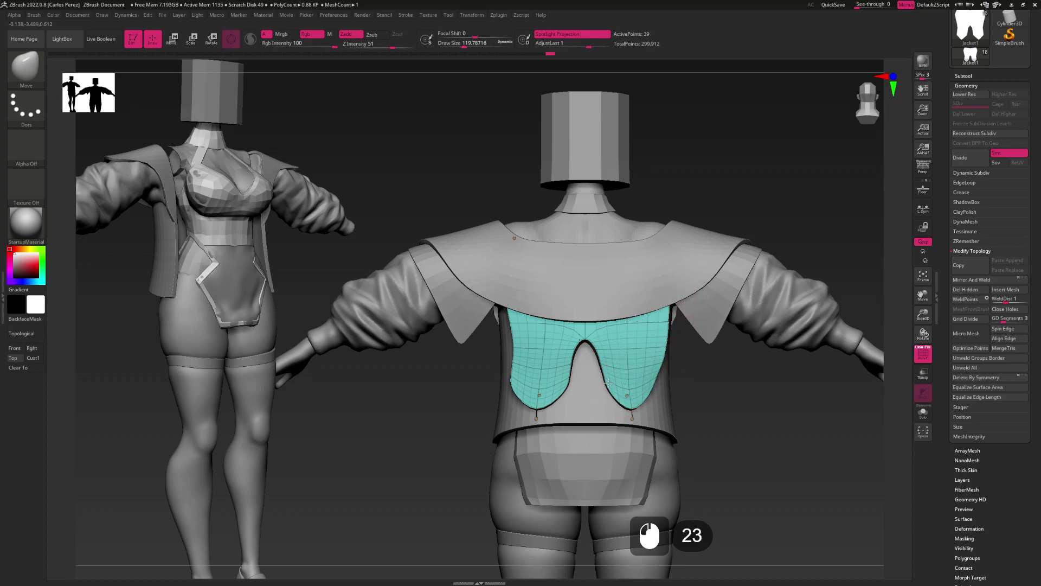
drag(612, 383, 604, 360)
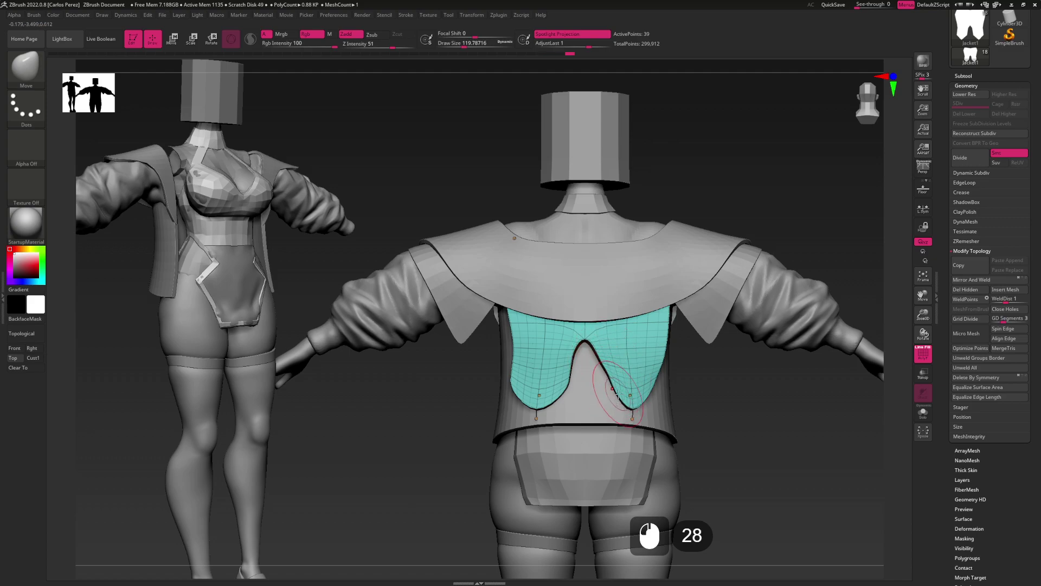
Shrink the Move brush to about 90 and adjust the notch points further
key(s)
drag(618, 375, 607, 377)
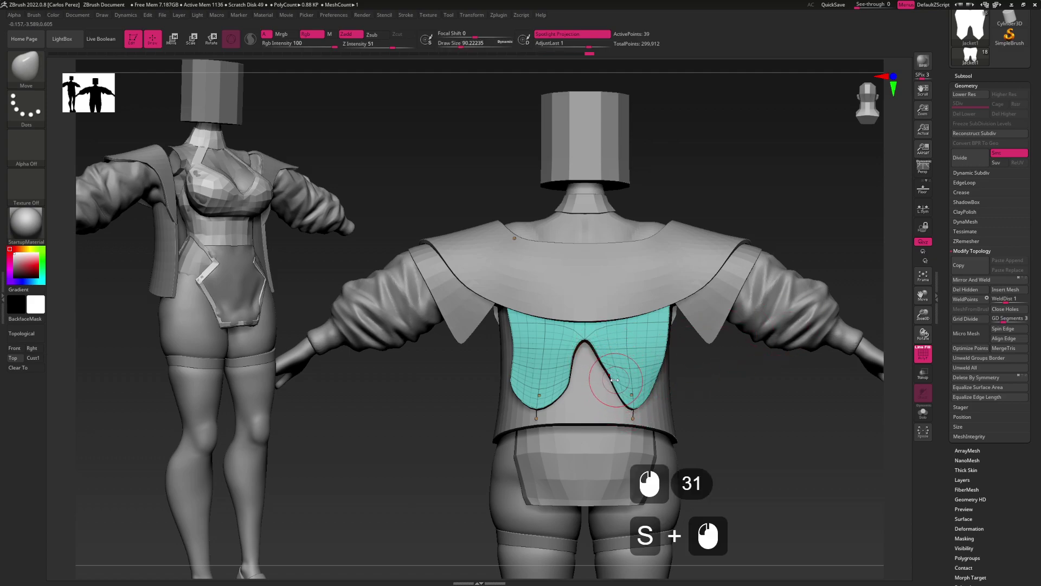
click(621, 390)
click(623, 397)
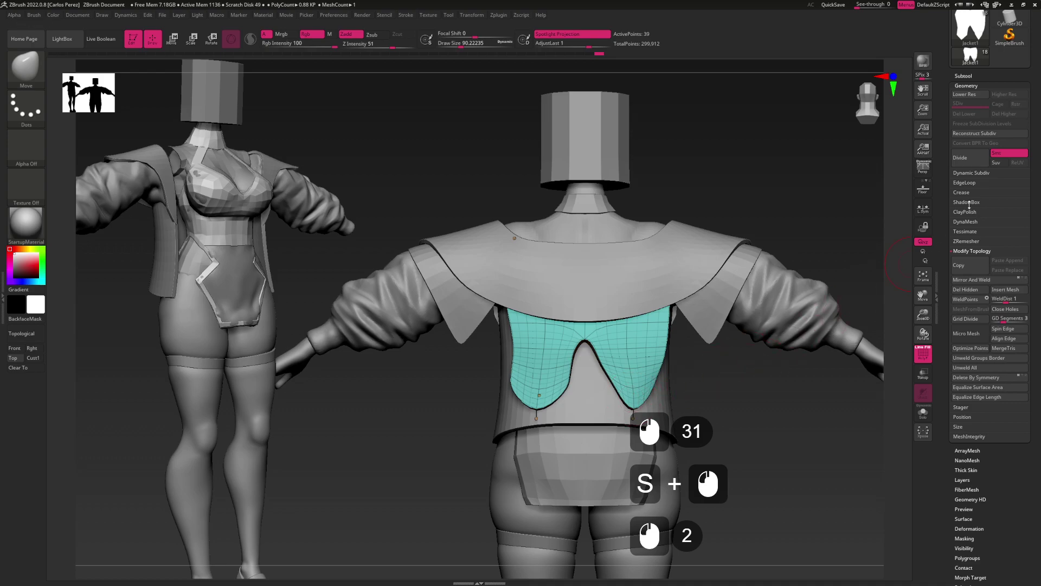
alt+drag(770, 174, 638, 325)
mouse_move(705, 244)
mouse_down()
mouse_move(738, 238)
mouse_move(683, 247)
mouse_up()
Smooth the surface of the teal back panel
shift+click(614, 333)
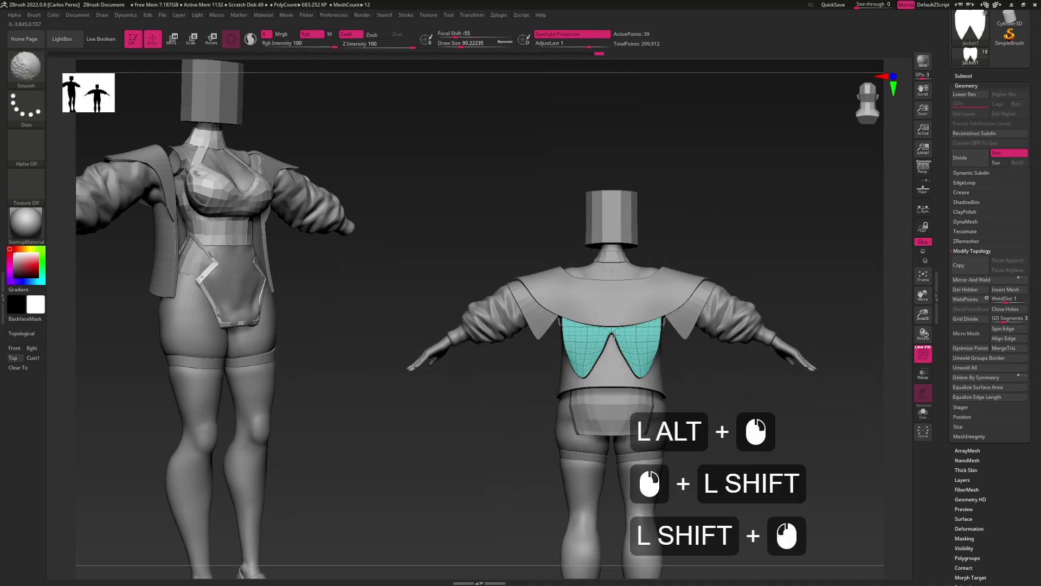
shift+click(615, 335)
shift+click(616, 337)
shift+click(618, 339)
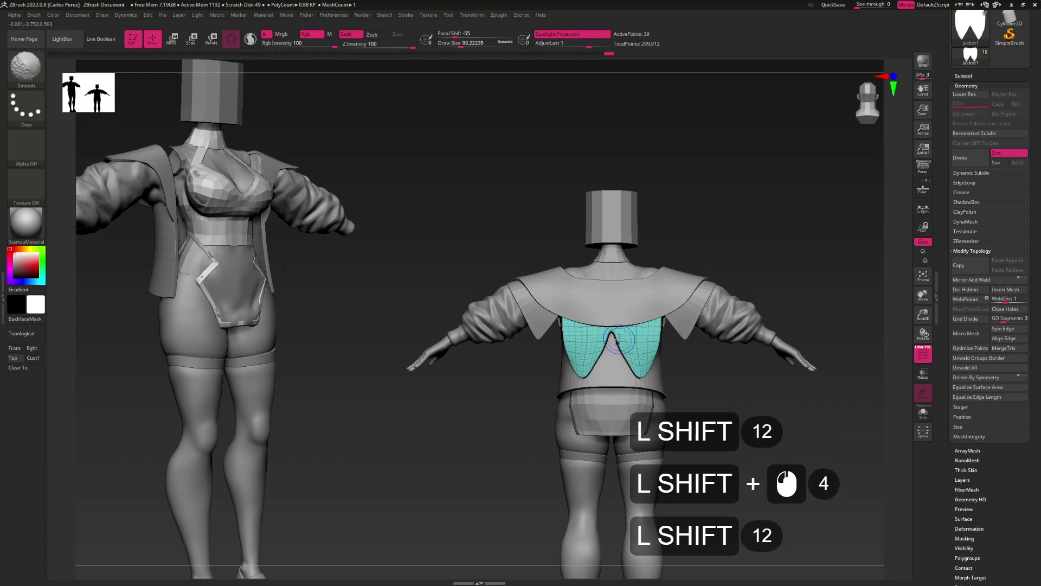
shift+click(620, 341)
shift+click(624, 346)
shift+click(631, 353)
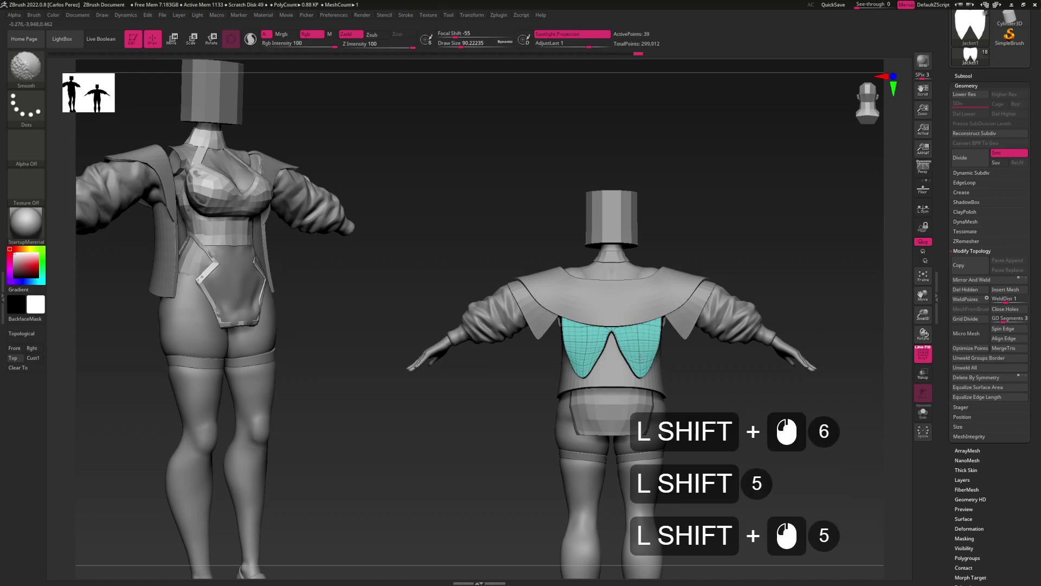
Toggle X symmetry and smooth the teal back panel again from a side angle
key(x)
click(963, 280)
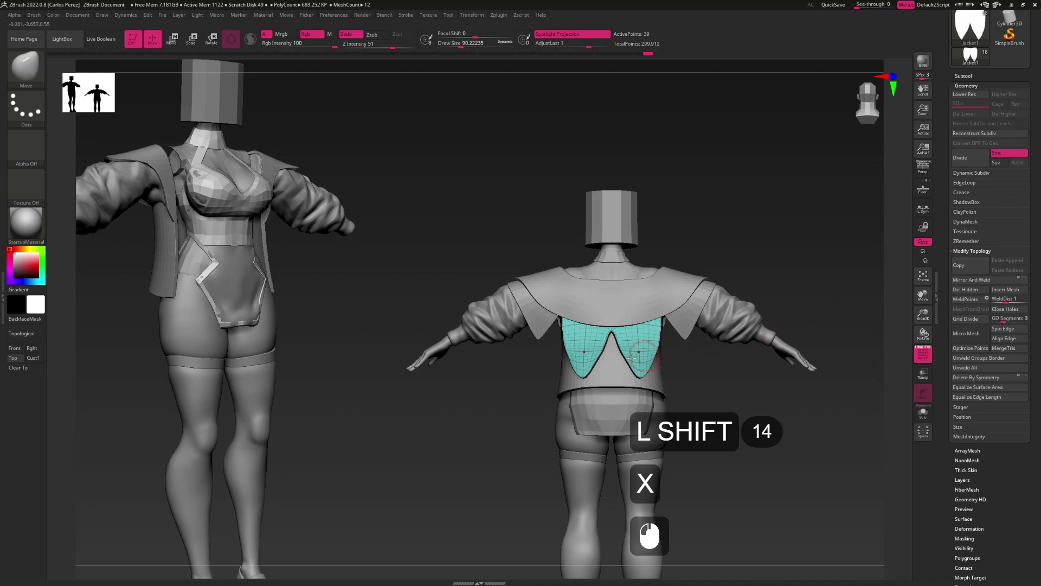
drag(786, 162, 748, 165)
shift+click(624, 351)
shift+click(625, 353)
shift+click(625, 353)
shift+click(626, 353)
mouse_move(721, 255)
shift+mouse_down()
mouse_move(662, 358)
mouse_move(640, 337)
mouse_move(667, 331)
mouse_move(656, 321)
shift+mouse_up()
Isolate the jacket, undo the last edit, and set Dynamic Subdiv thickness to 0.01
click(652, 332)
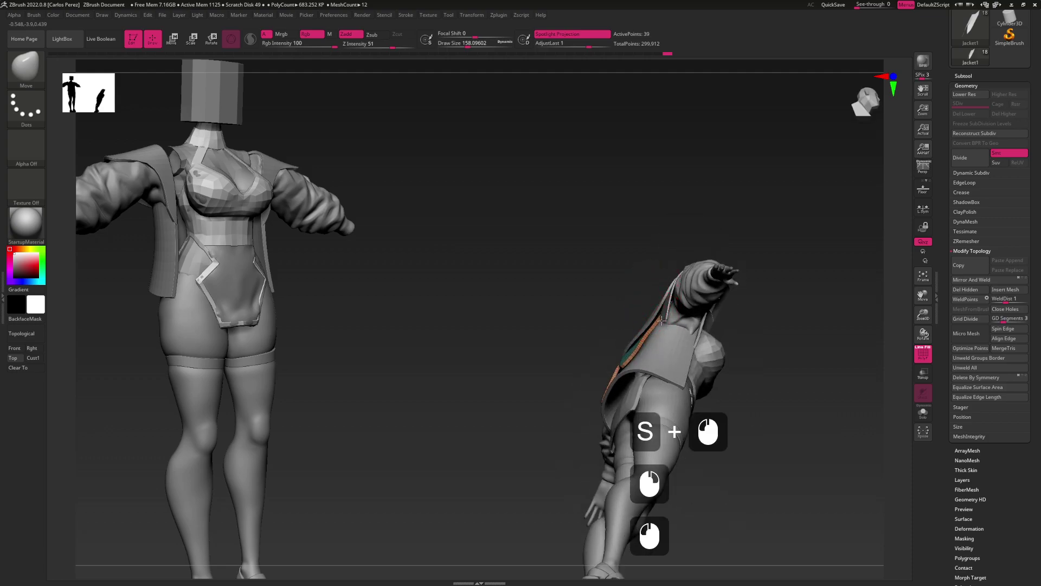
click(648, 343)
key(ctrl+z)
click(649, 335)
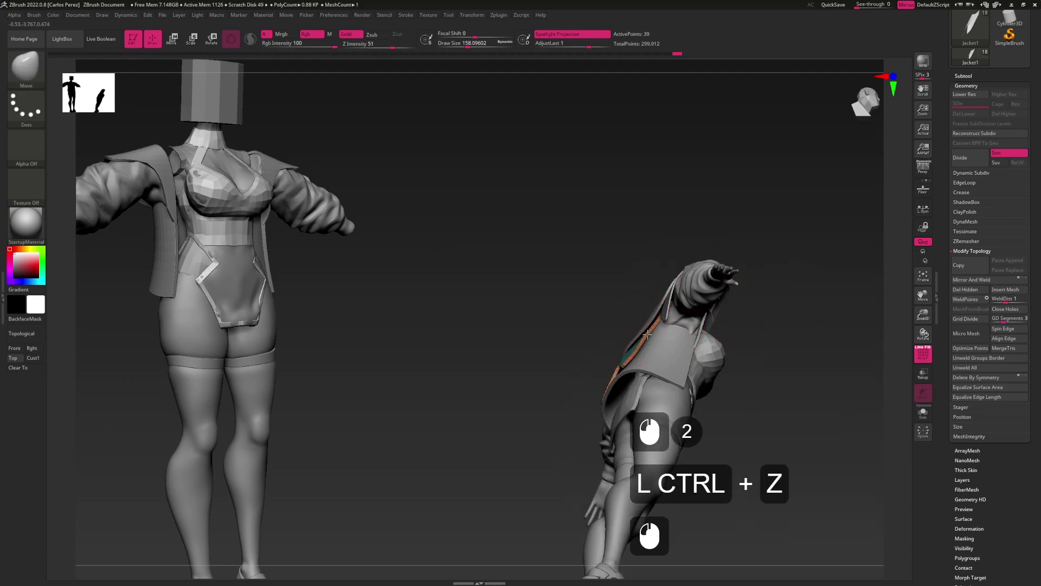
click(971, 173)
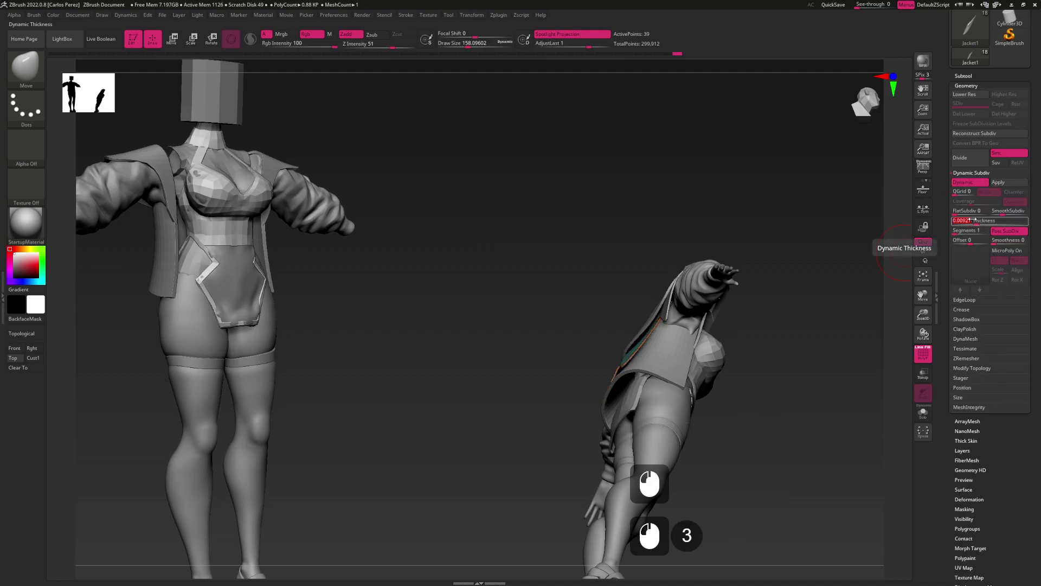
text(.01)
key(KP_Enter)
Inspect the thickened panels from several angles, undo a stray edit, and hide the polyframe
shift+drag(700, 299, 624, 365)
drag(642, 331, 648, 343)
key(s)
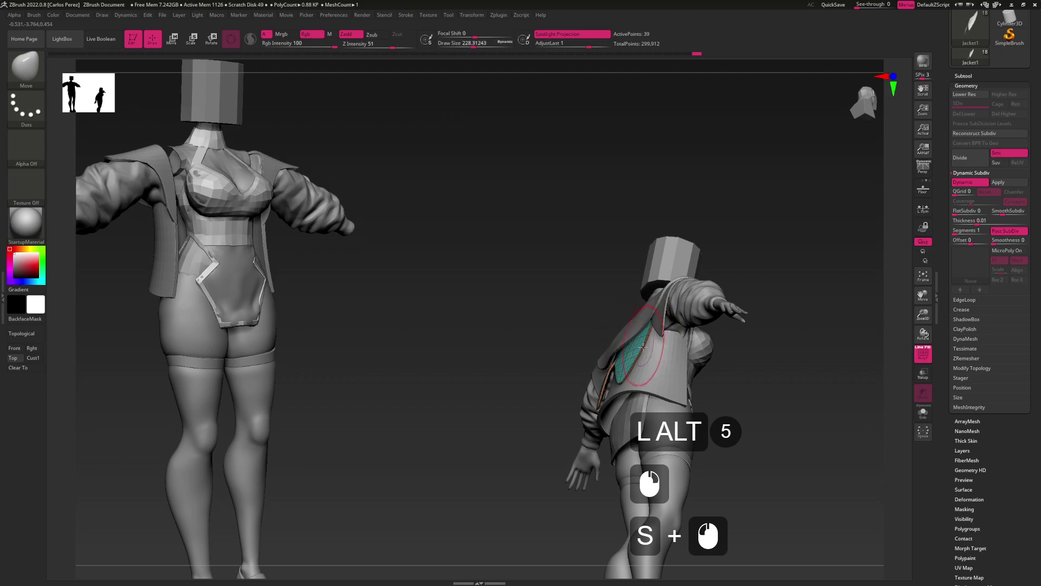
mouse_move(615, 375)
mouse_down()
mouse_move(608, 398)
mouse_move(597, 349)
mouse_move(629, 350)
mouse_move(608, 381)
mouse_move(620, 361)
mouse_up()
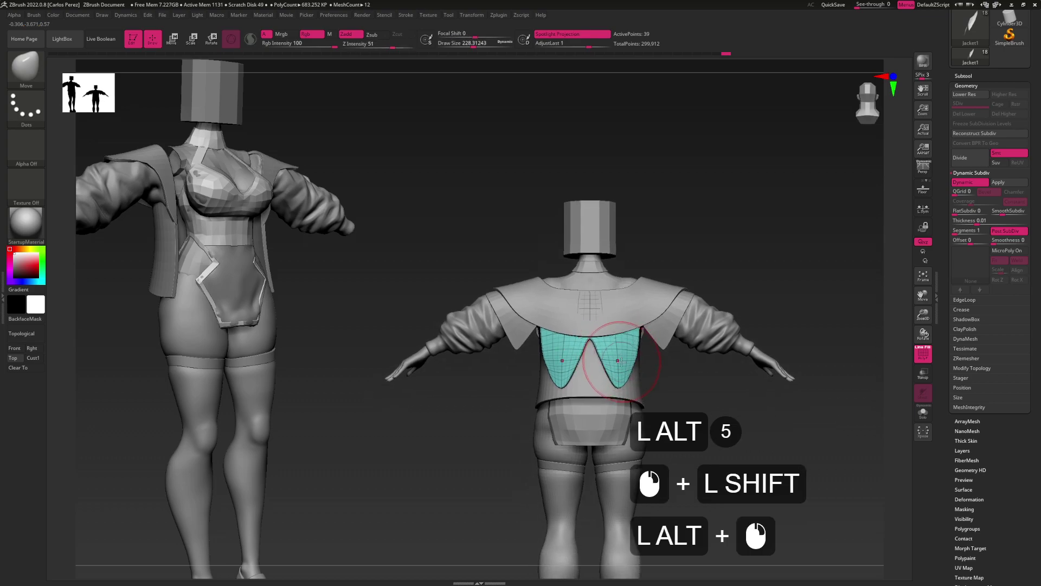
click(604, 386)
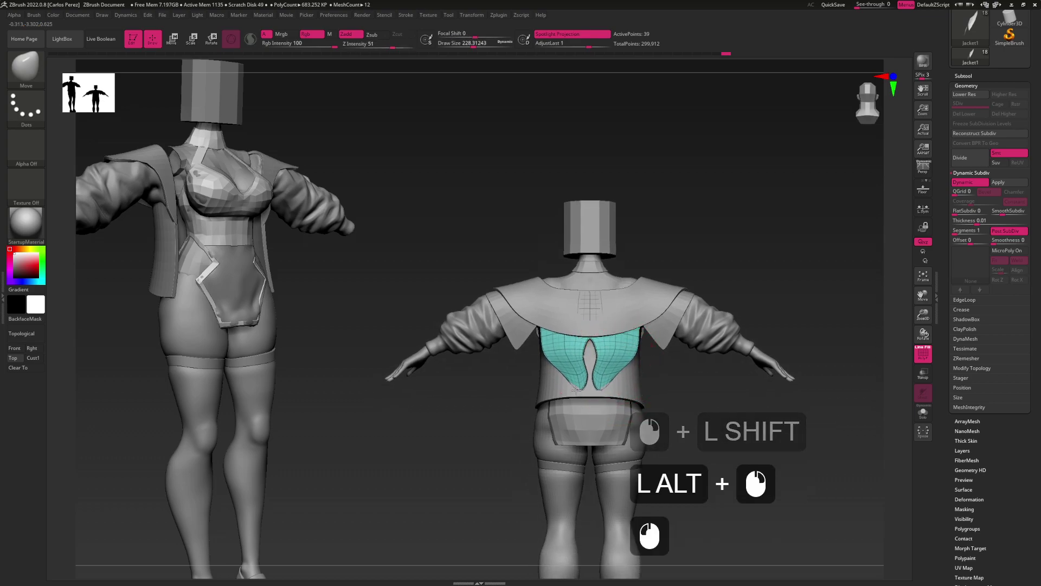
drag(585, 389, 627, 325)
key(ctrl+z)
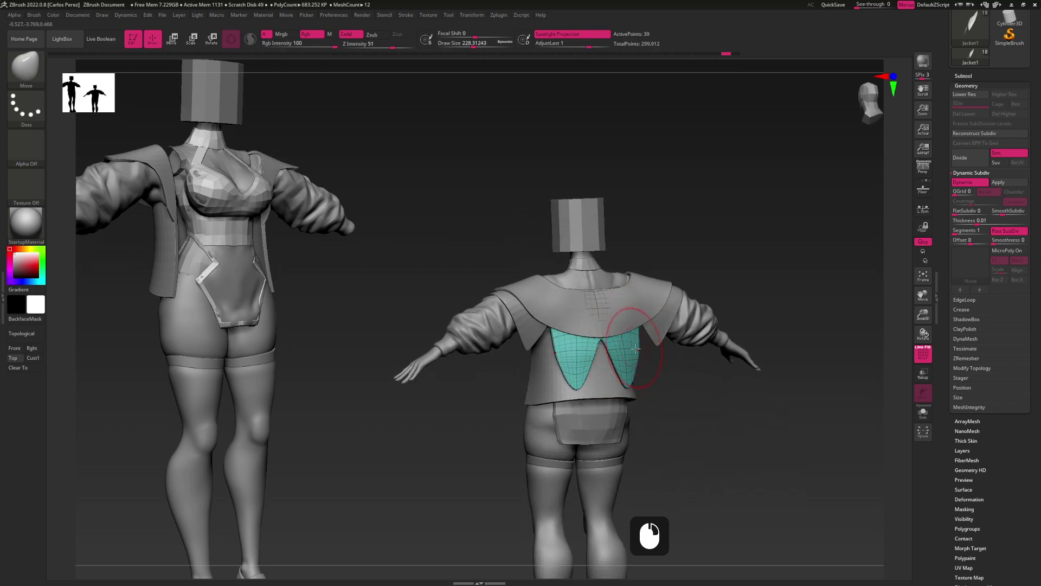
scroll(119, 383, down, 6)
click(773, 435)
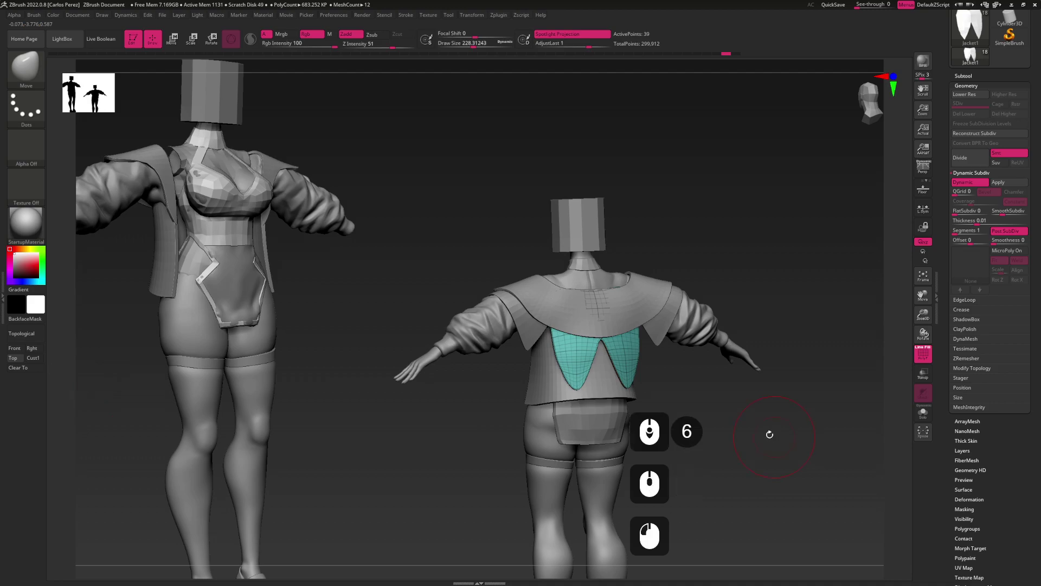
key(shift+f)
mouse_move(653, 363)
mouse_down()
mouse_move(705, 358)
mouse_move(665, 356)
mouse_move(656, 337)
mouse_move(644, 349)
mouse_move(674, 323)
mouse_up()
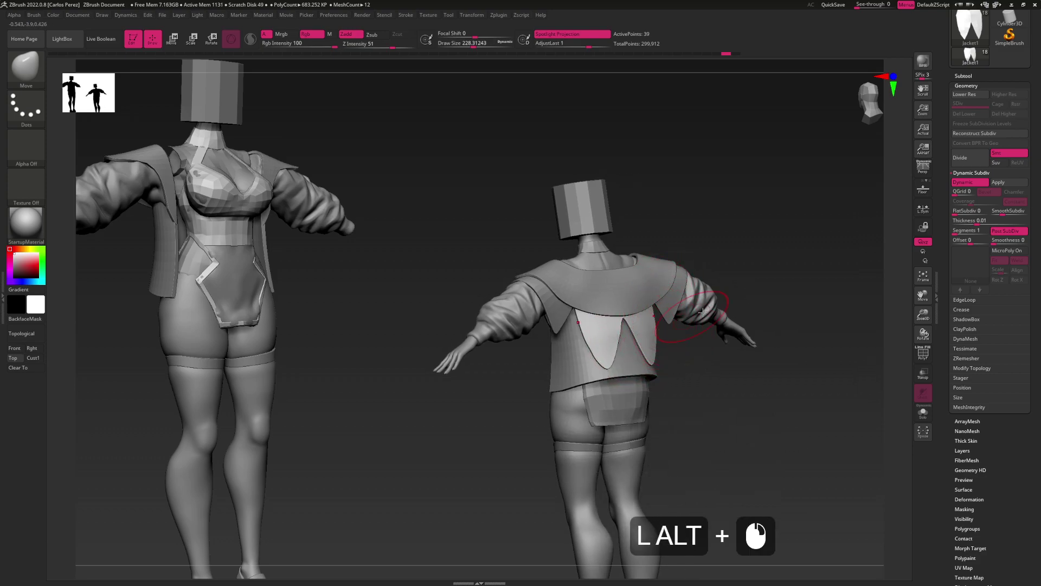
Save the jacket model to disk with Tool > Save As
click(1040, 109)
click(995, 27)
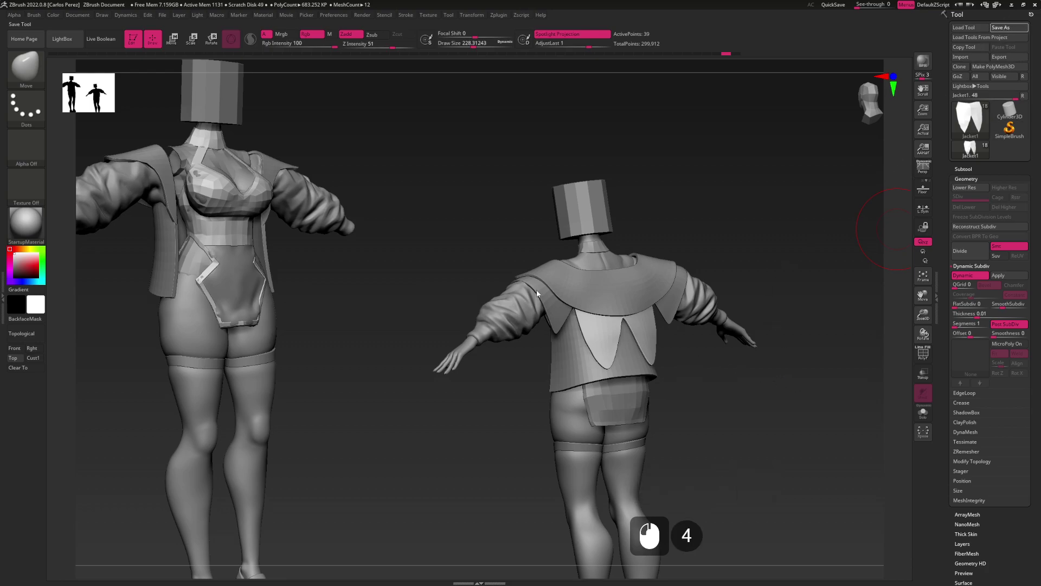
alt+drag(531, 293, 595, 366)
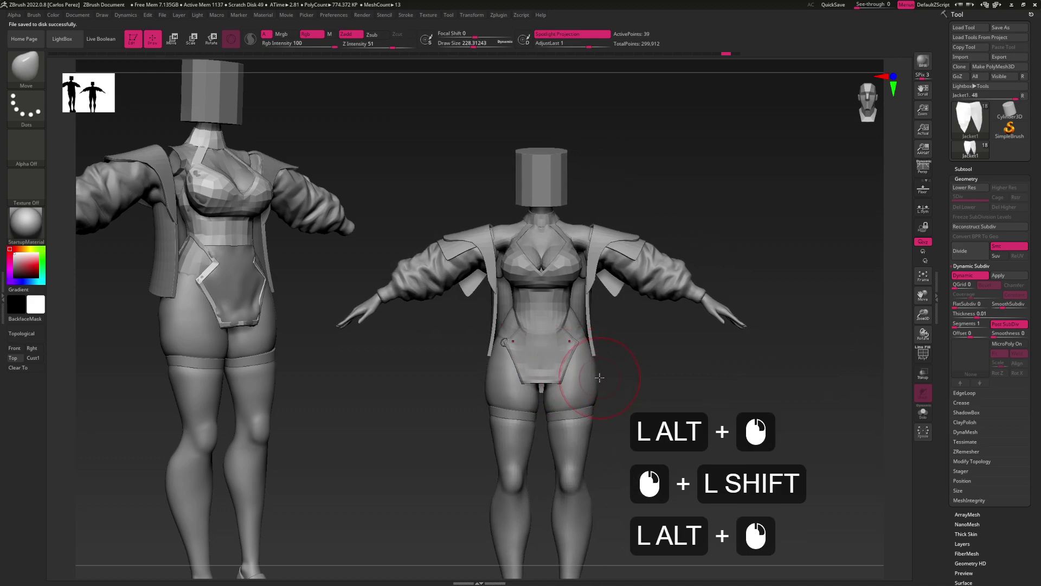
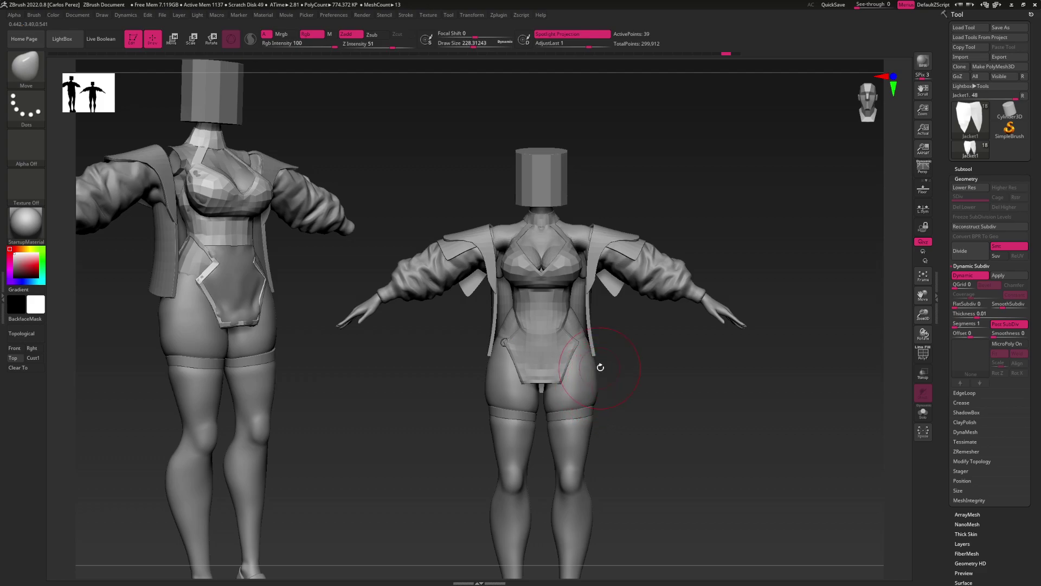
Select the Hoops subtool and Mirror And Weld it so a ring sits on each hip
drag(625, 379, 585, 396)
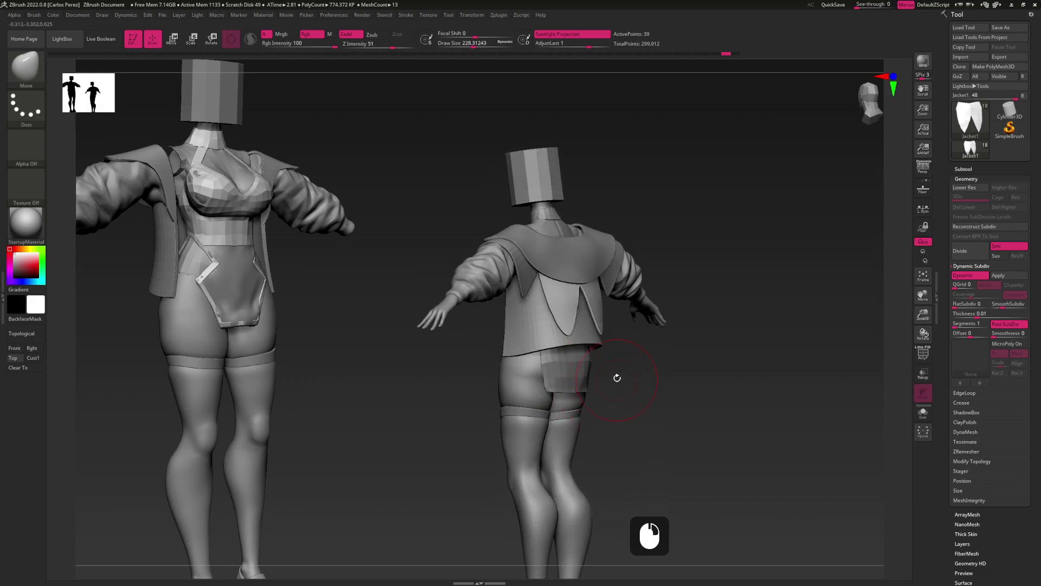
drag(595, 354, 596, 351)
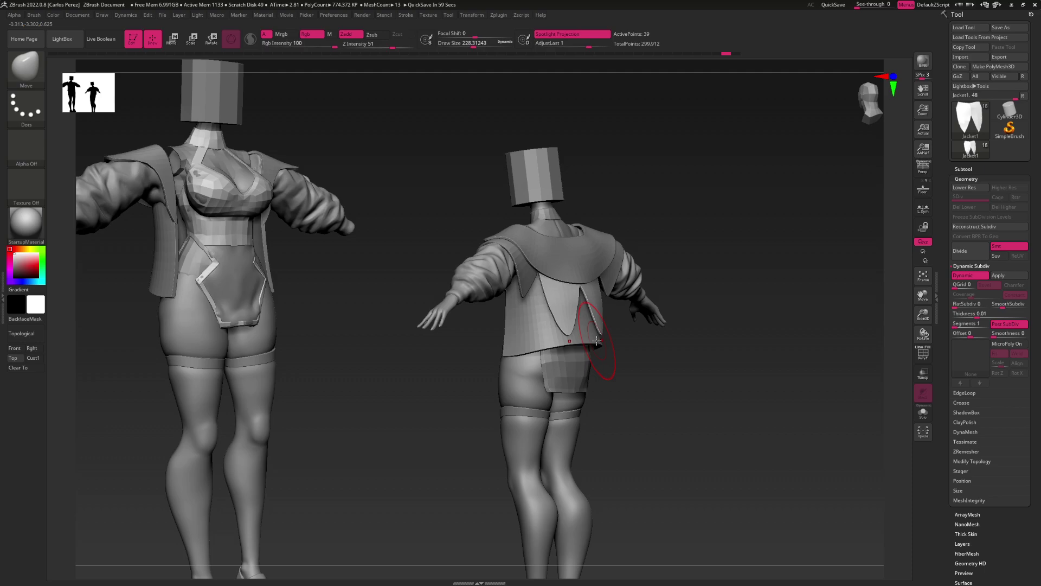
mouse_move(596, 340)
right_down()
mouse_move(575, 361)
mouse_move(628, 368)
mouse_move(624, 348)
mouse_move(623, 362)
mouse_move(600, 351)
right_up()
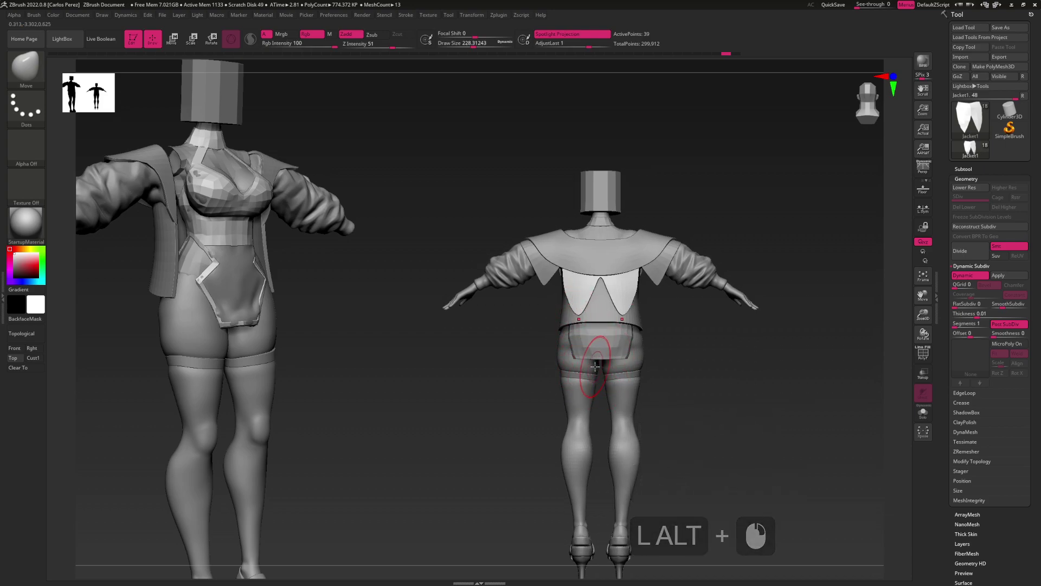
mouse_move(597, 367)
right_down()
mouse_move(634, 356)
mouse_move(603, 358)
mouse_move(589, 377)
right_up()
alt+click(563, 369)
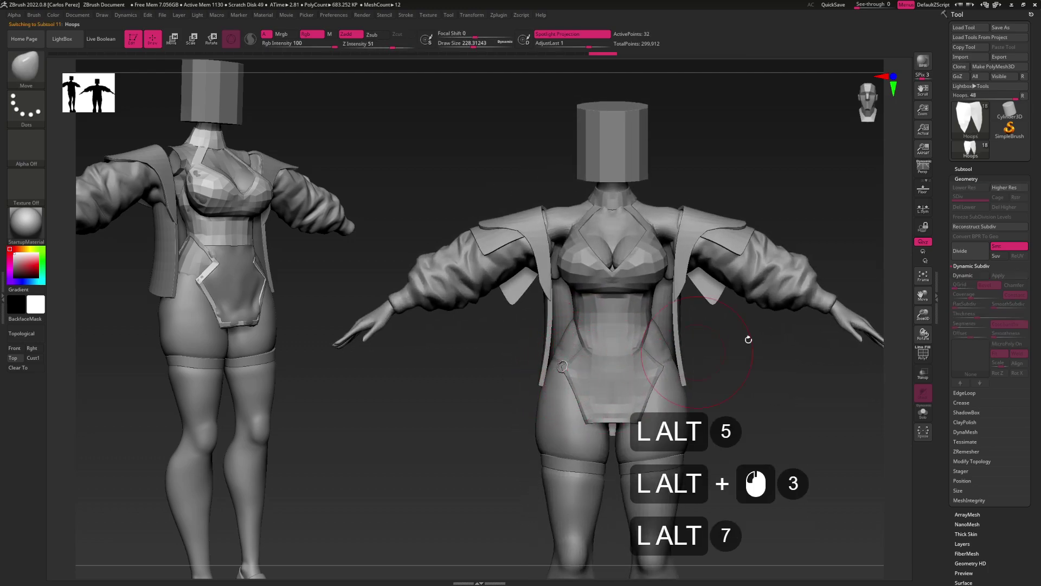
key(shift)
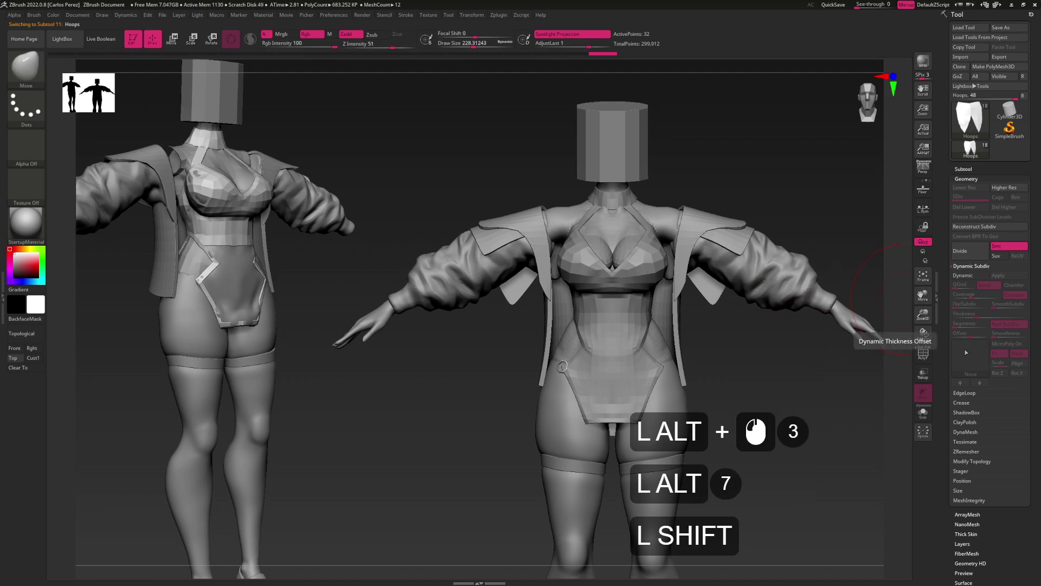
click(977, 466)
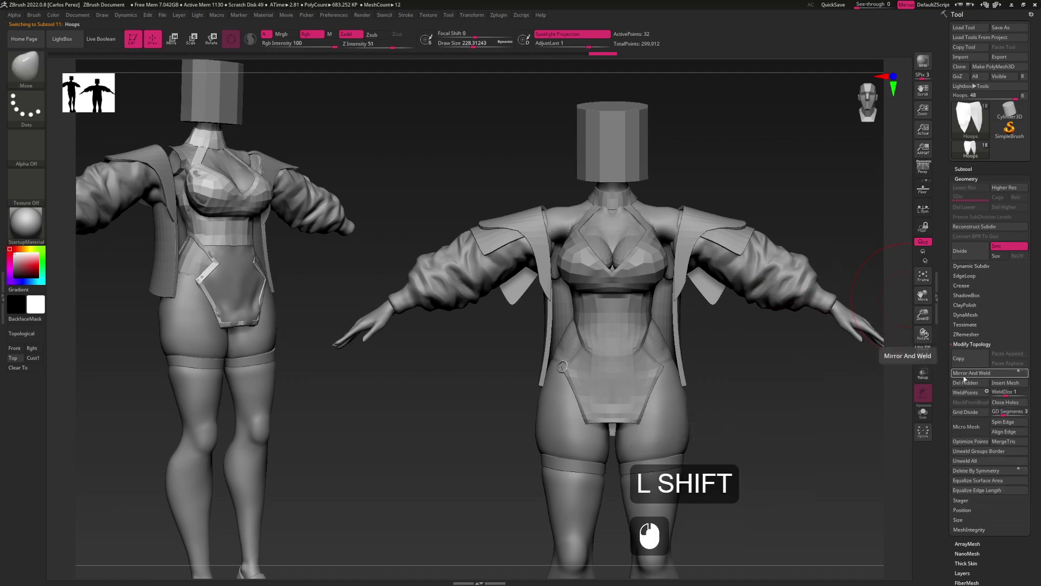
click(964, 380)
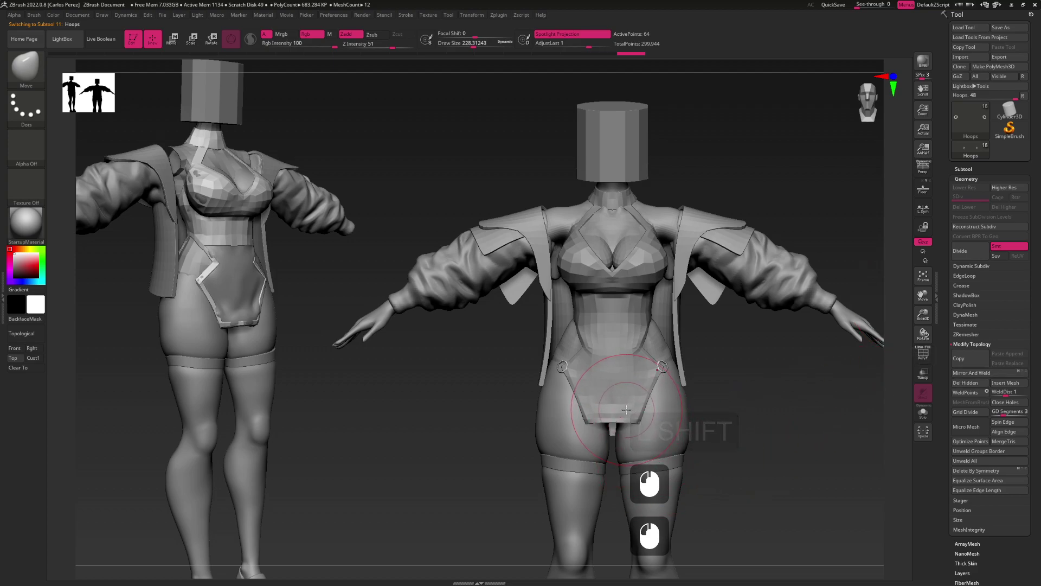
Frame the thighs, select the LegStraps subtool and open the IMM insert-mesh brush list
key(s)
mouse_move(659, 393)
mouse_down()
mouse_move(635, 388)
mouse_move(632, 367)
mouse_up()
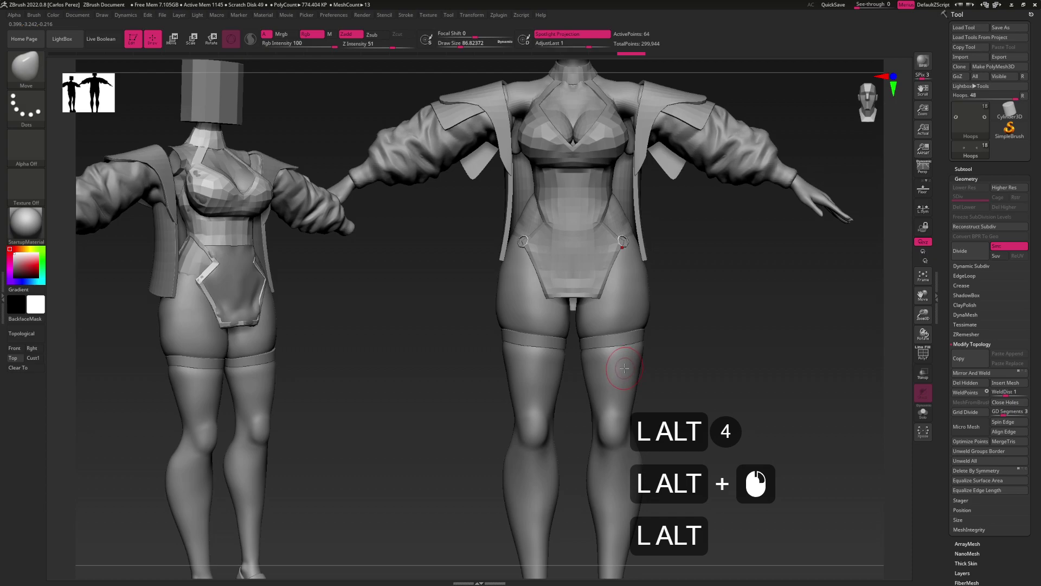
alt+drag(624, 368, 625, 344)
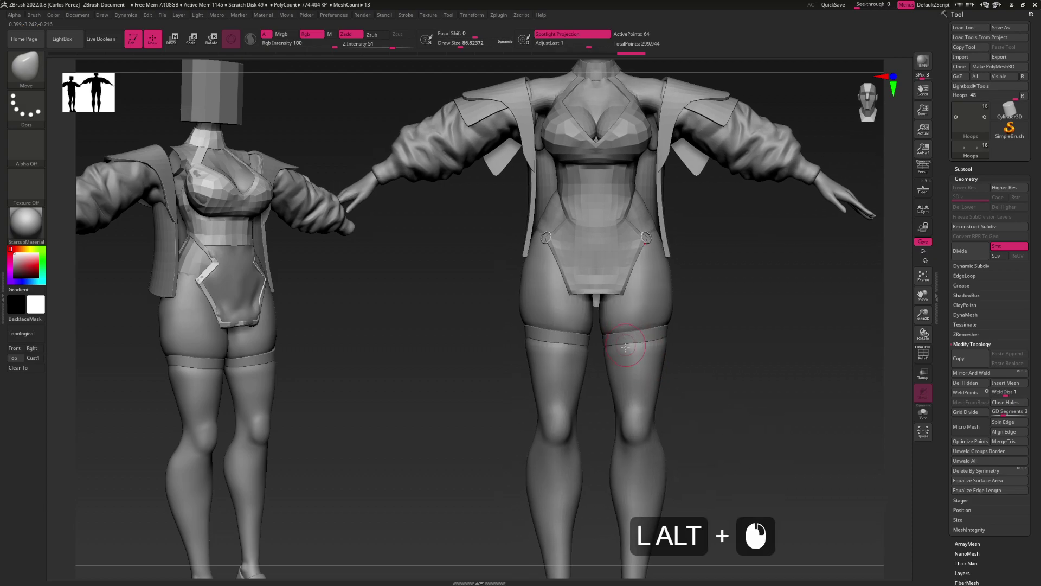
alt+click(559, 331)
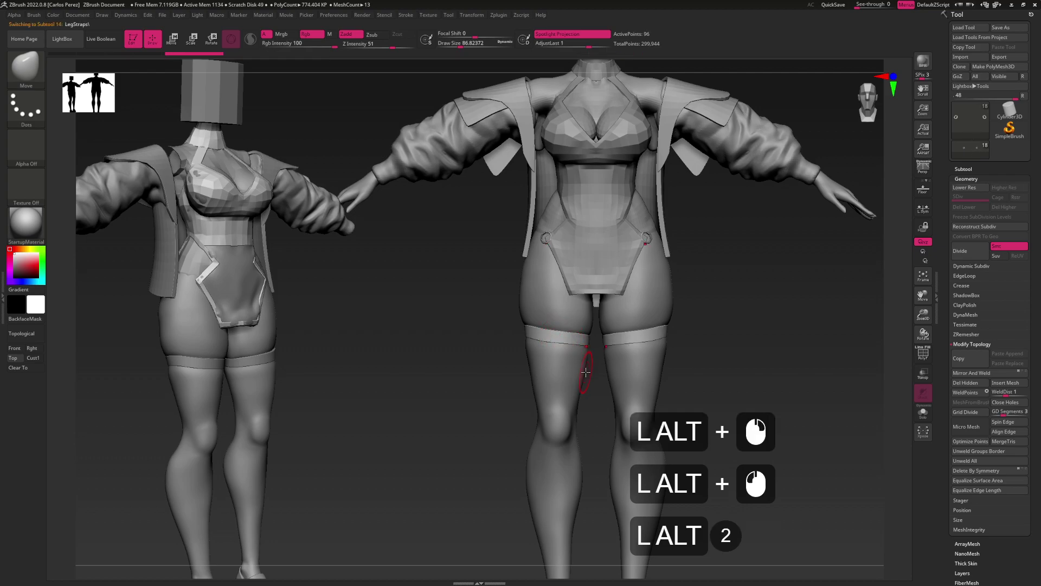
key(b)
key(i)
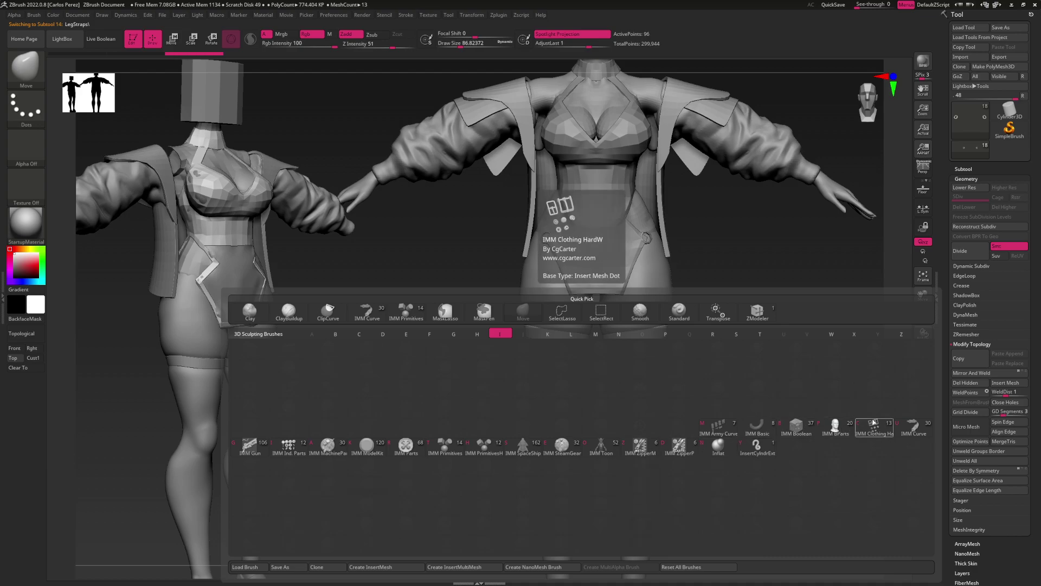
Load the IMM Clothing brush's Buckle Type02 part and draw buckles onto both thigh straps
click(824, 423)
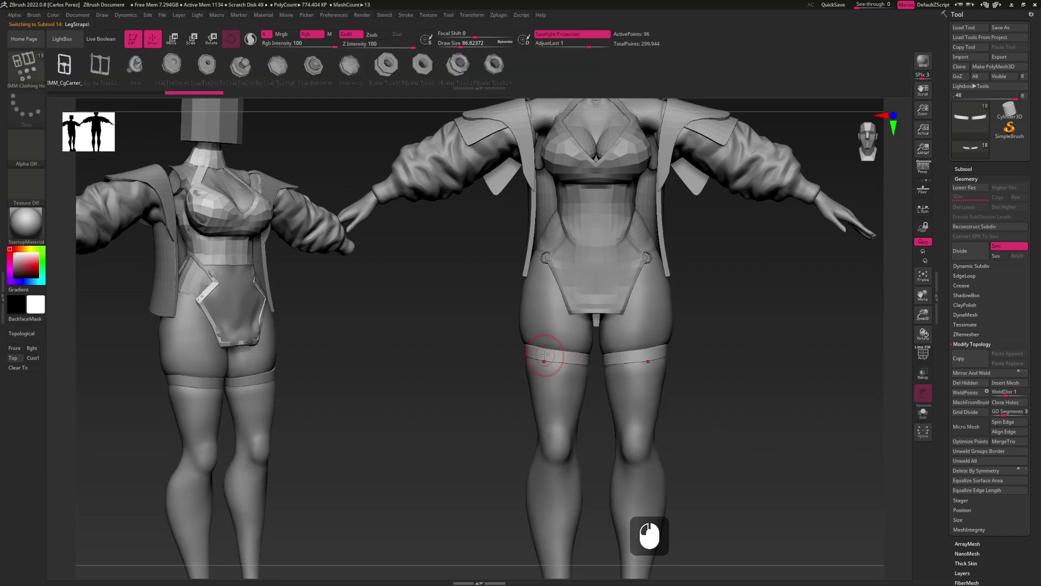
key(m)
click(447, 383)
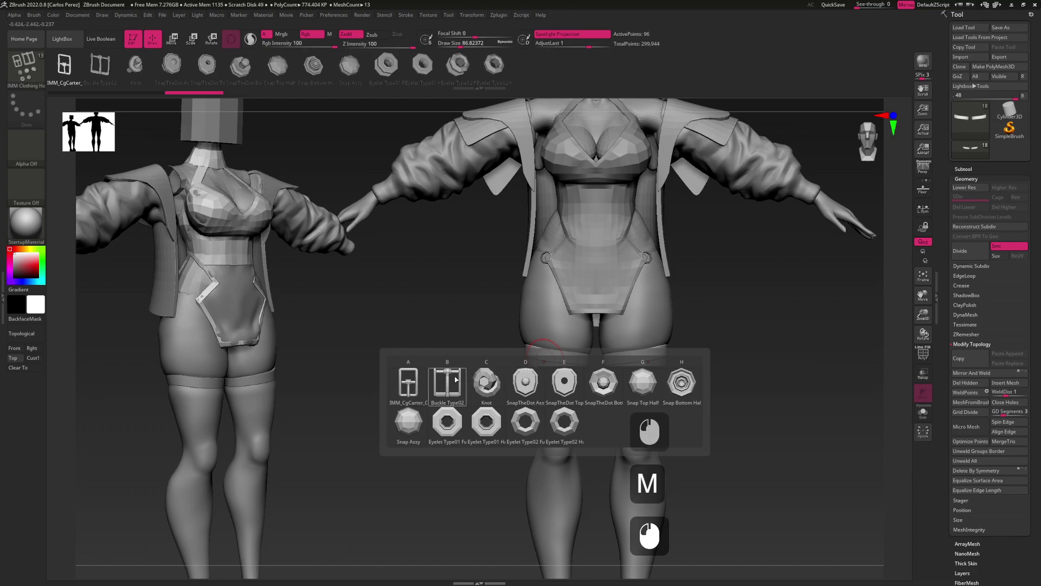
mouse_move(645, 369)
alt+mouse_down()
mouse_move(548, 348)
mouse_move(566, 346)
mouse_move(572, 323)
mouse_move(564, 380)
mouse_move(545, 345)
mouse_move(566, 343)
mouse_move(556, 330)
mouse_move(564, 340)
mouse_move(539, 332)
alt+mouse_up()
key(s)
click(549, 350)
key(ctrl+z)
Reposition the inserted buckle on the thigh strap with the Move gizmo, then clear the mask
key(w)
key(q)
mouse_move(623, 349)
mouse_down()
mouse_move(590, 345)
mouse_move(615, 349)
mouse_up()
alt+drag(616, 350, 548, 332)
key(w)
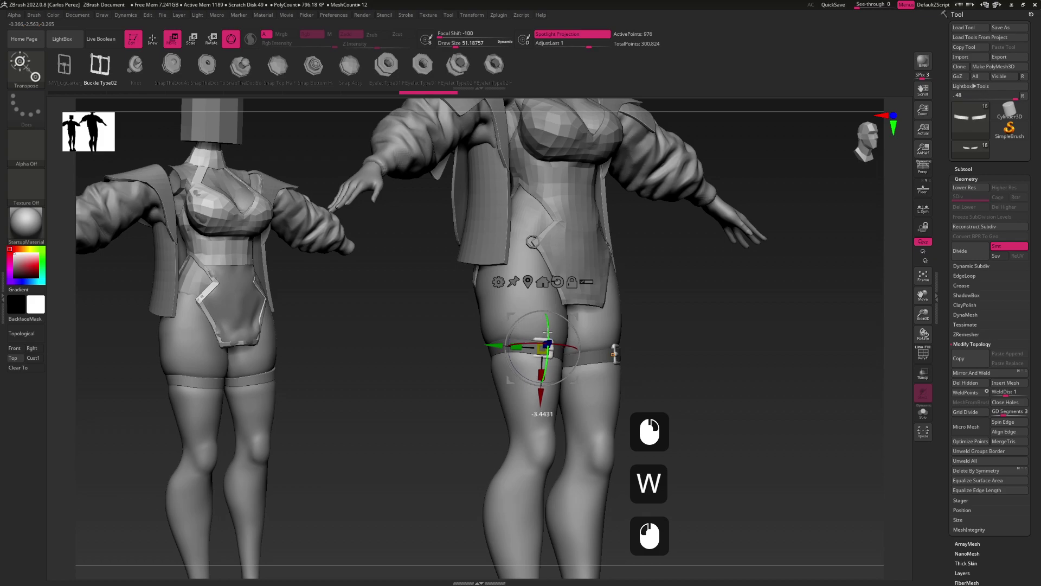
drag(543, 397, 542, 383)
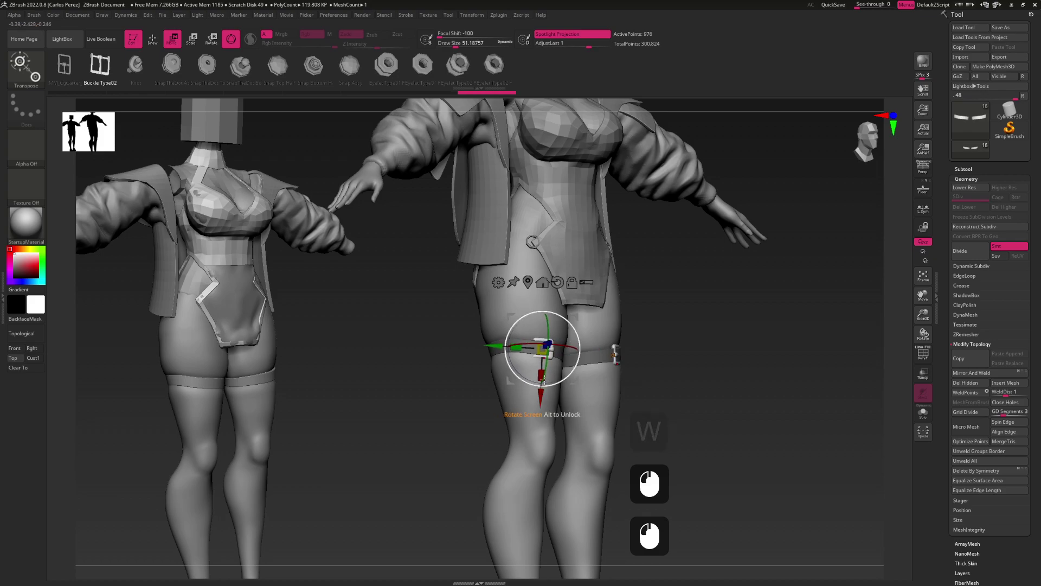
mouse_move(592, 362)
mouse_down()
mouse_move(564, 362)
mouse_move(611, 387)
mouse_move(609, 374)
mouse_move(575, 380)
mouse_move(613, 383)
mouse_up()
key(q)
key(ctrl)
Select the Dress subtool and switch to the Move brush
key(q)
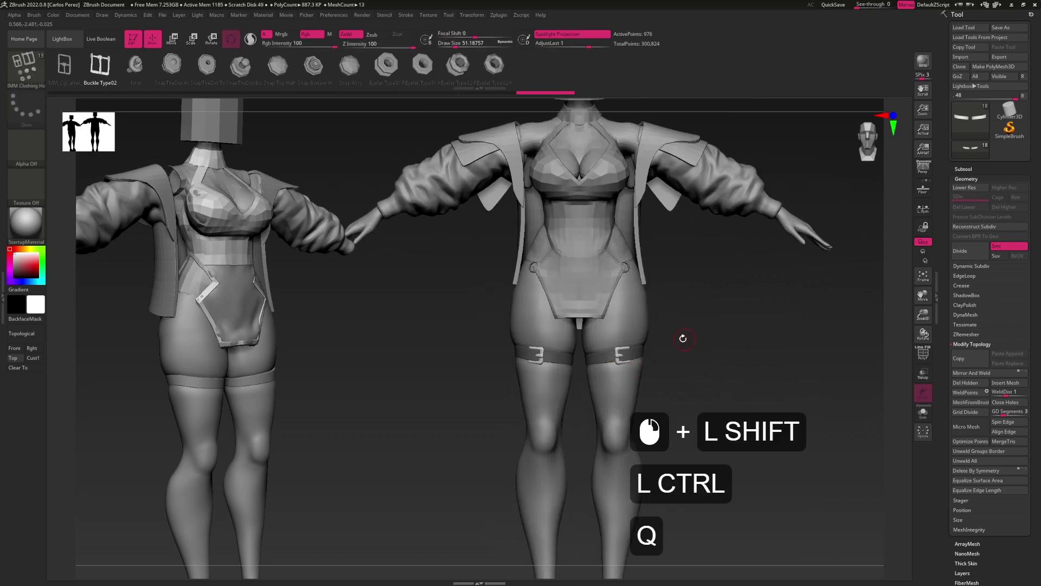
alt+drag(688, 340, 637, 373)
click(963, 169)
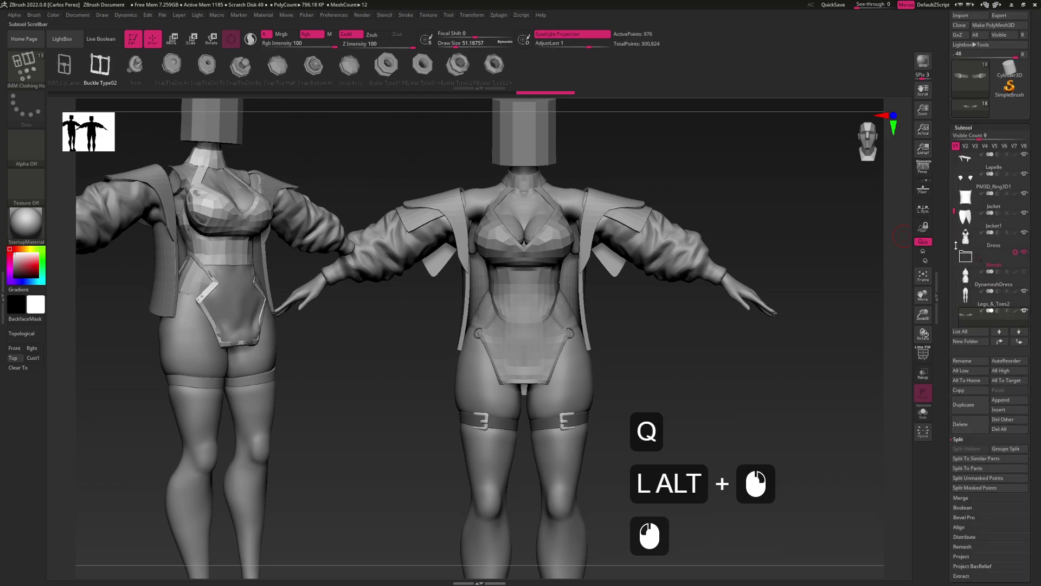
alt+drag(795, 344, 639, 374)
key(b)
key(m)
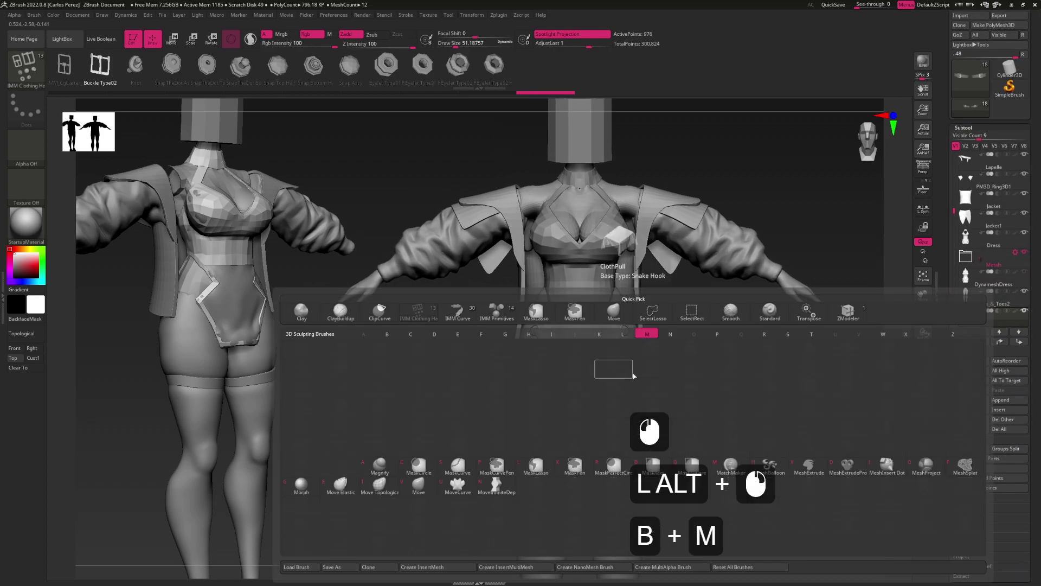
key(v)
alt+drag(645, 332, 642, 391)
alt+click(642, 391)
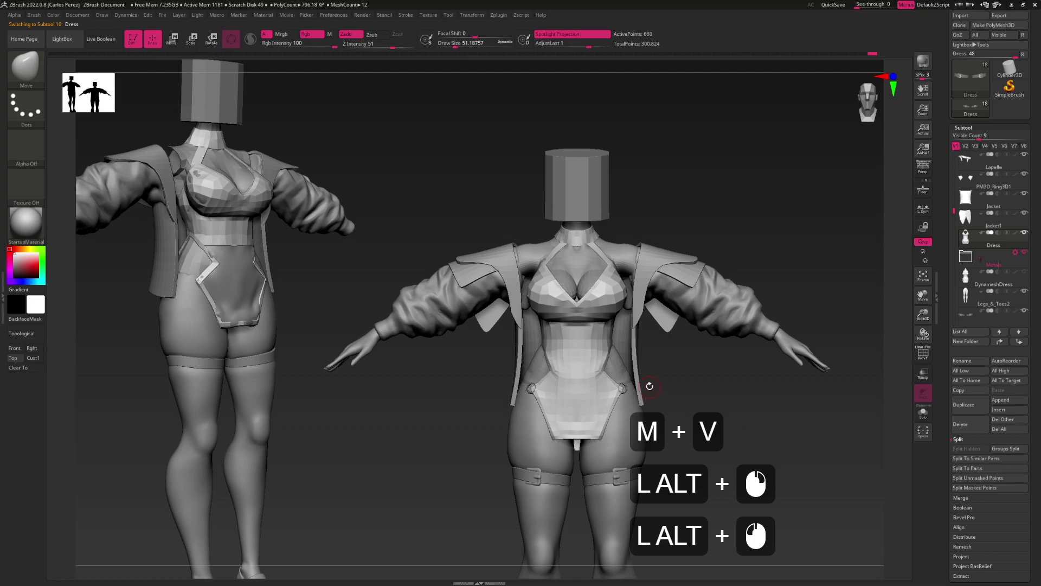
Enable Dynamic Subdivision on the dress with SmoothSubdiv 1 and inspect the torso
key(d)
drag(989, 343, 993, 160)
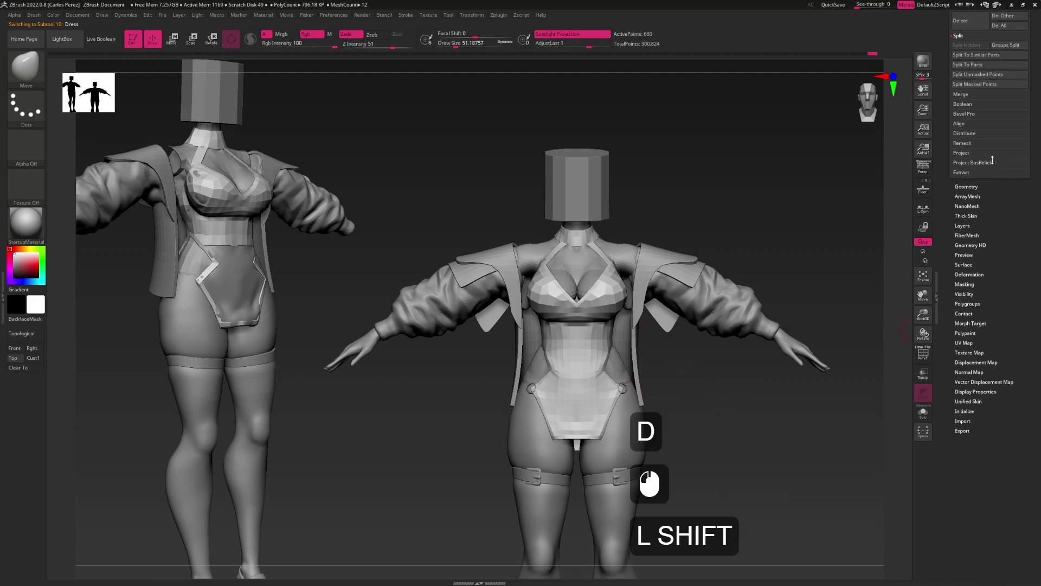
shift+click(979, 186)
click(972, 273)
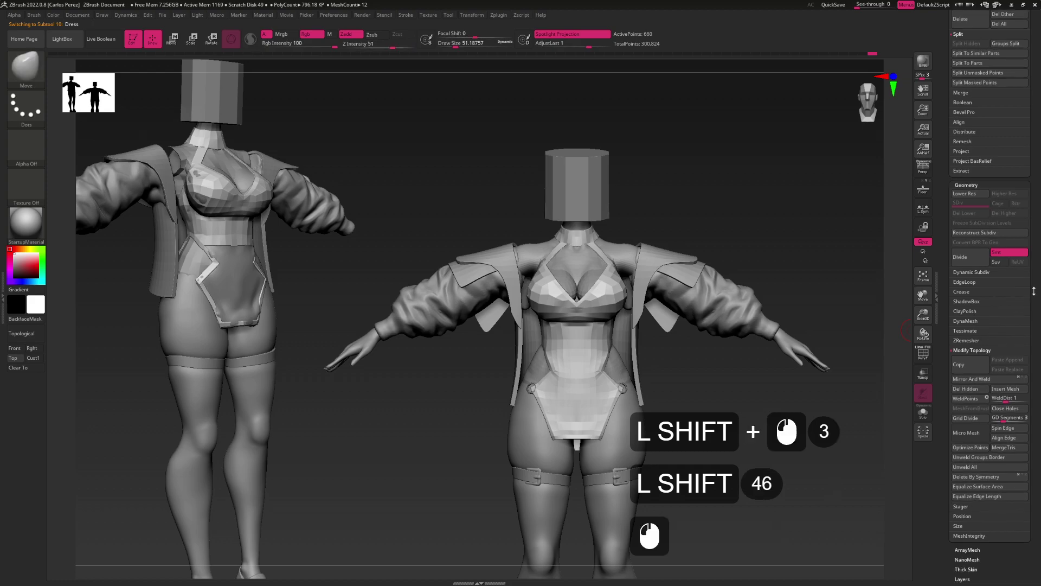
click(970, 272)
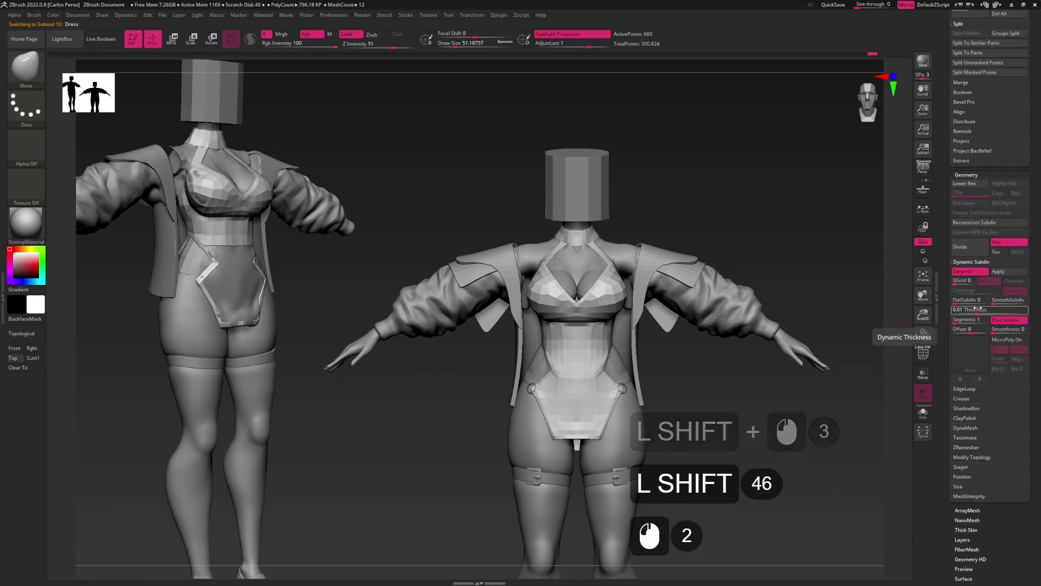
click(998, 301)
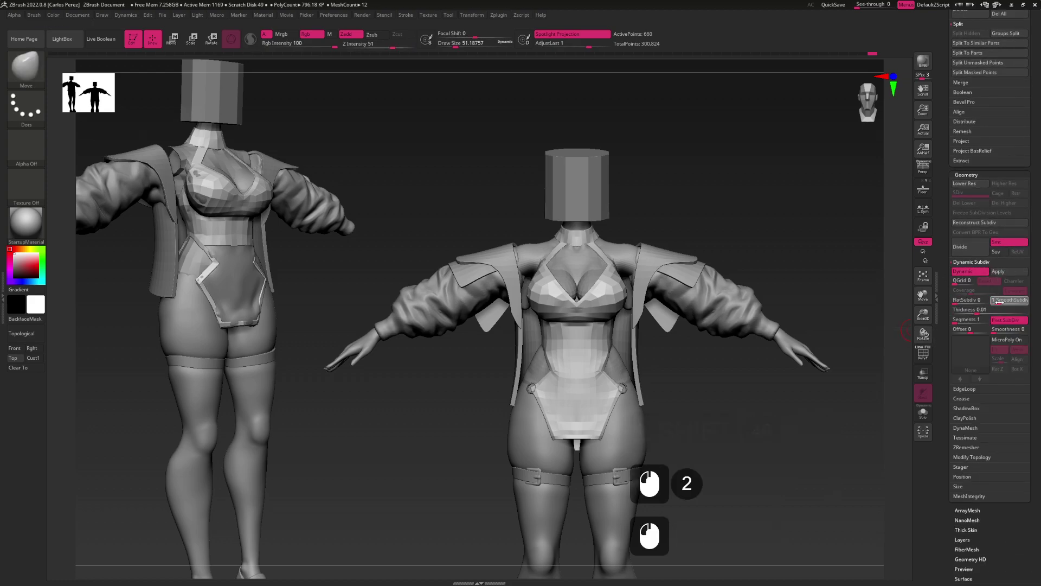
mouse_move(623, 382)
alt+mouse_down()
mouse_move(619, 354)
mouse_move(636, 335)
mouse_move(584, 336)
mouse_move(603, 385)
mouse_move(656, 336)
alt+mouse_up()
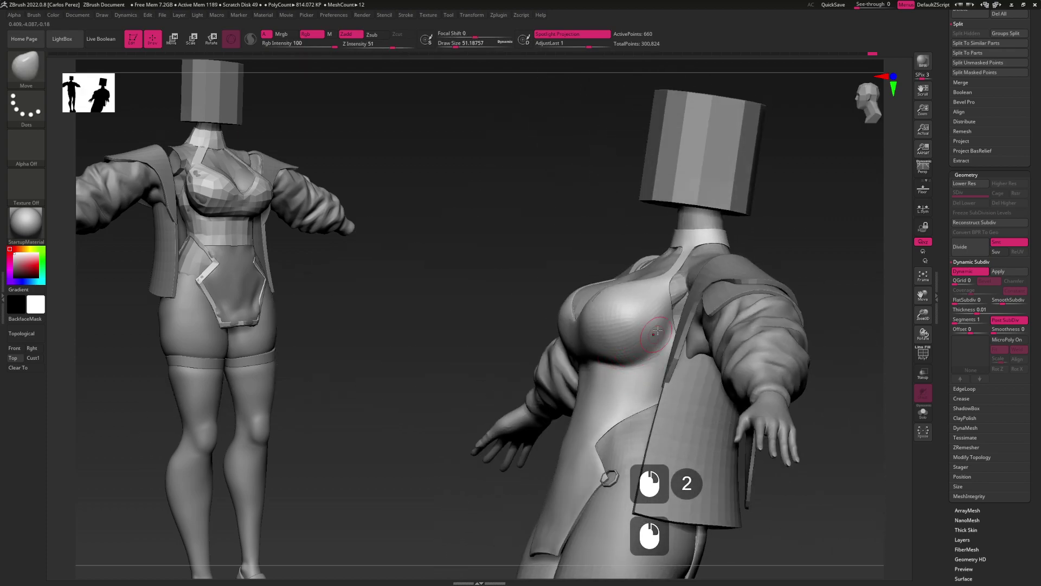
Turn off the subdivision preview and inspect the dress alone with polygroup wireframe
key(shift+d)
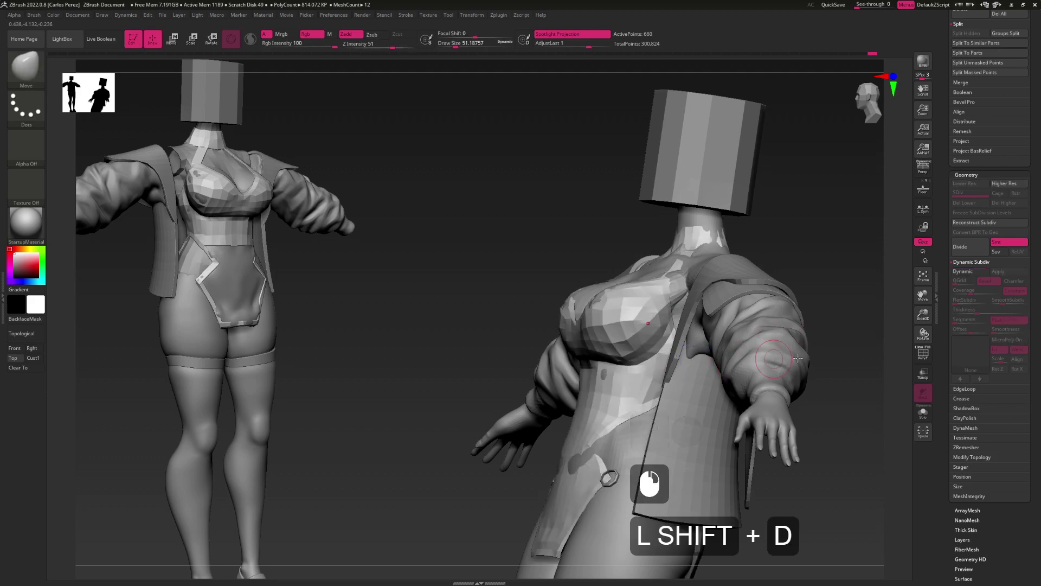
click(922, 415)
shift+click(661, 318)
alt+click(661, 318)
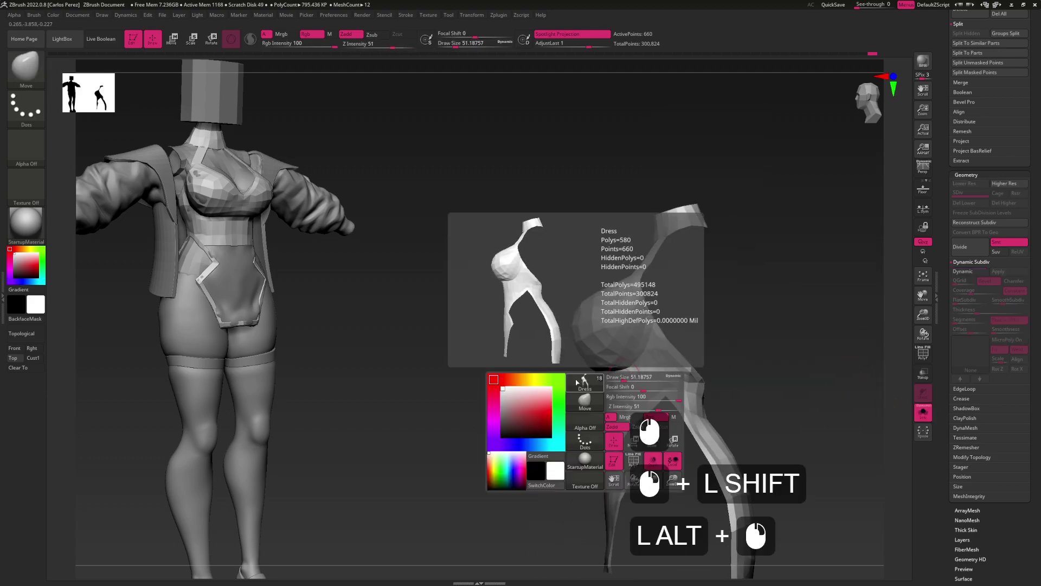
mouse_move(661, 318)
mouse_down()
mouse_move(602, 332)
mouse_move(585, 358)
mouse_move(646, 349)
mouse_move(656, 330)
mouse_move(574, 261)
mouse_move(481, 326)
mouse_move(537, 374)
mouse_move(644, 368)
mouse_move(653, 353)
mouse_move(644, 304)
mouse_move(629, 323)
mouse_move(653, 324)
mouse_move(645, 356)
mouse_up()
ctrl+click(596, 375)
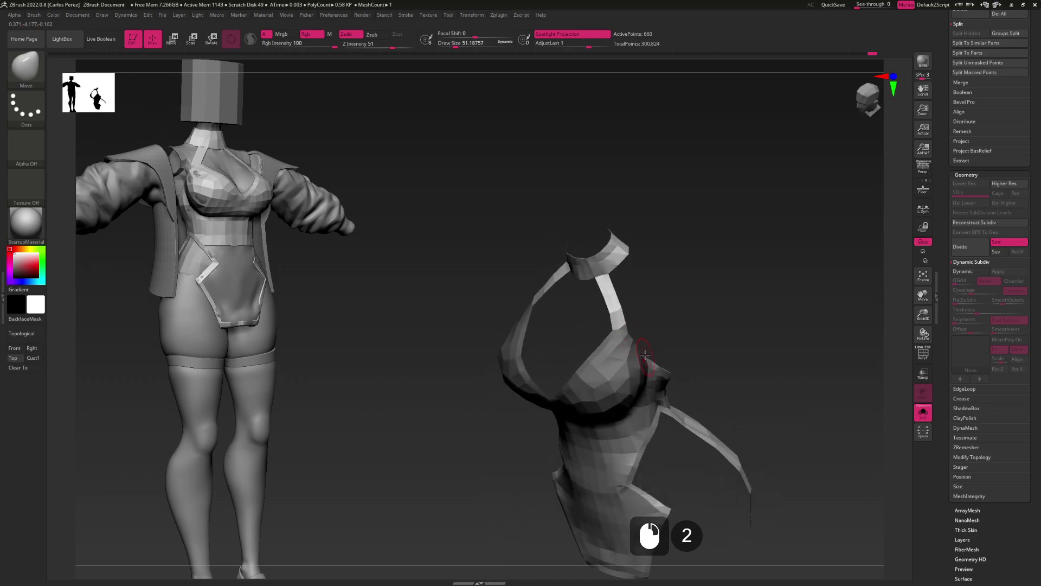
key(shift+f)
alt+drag(635, 304, 626, 348)
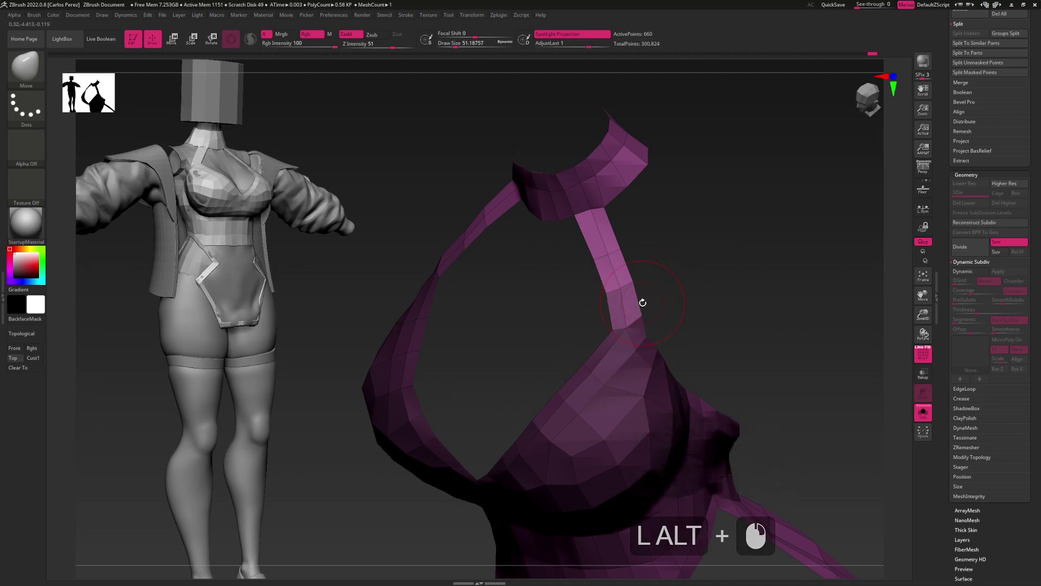
right_drag(641, 339, 614, 389)
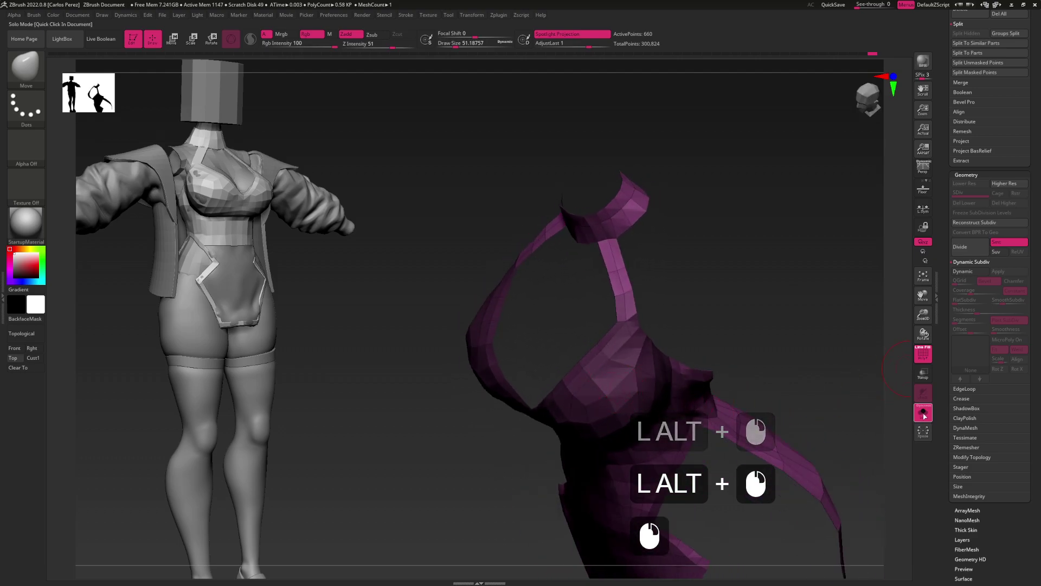
Lasso the bra cup area into its own polygroup, then turn on the Dynamic Subdiv preview
click(923, 412)
alt+right_drag(651, 347, 661, 374)
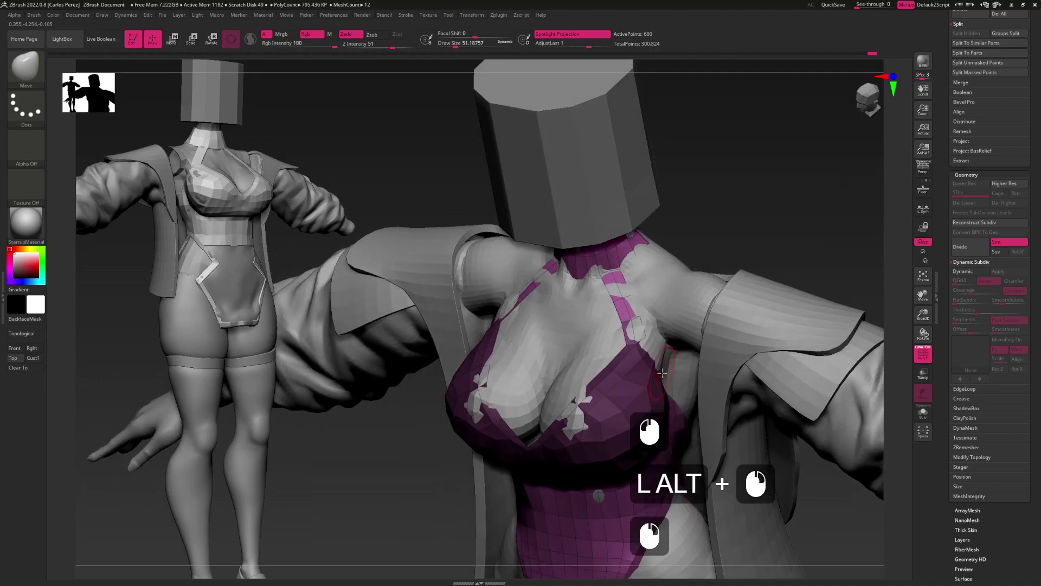
key(ctrl)
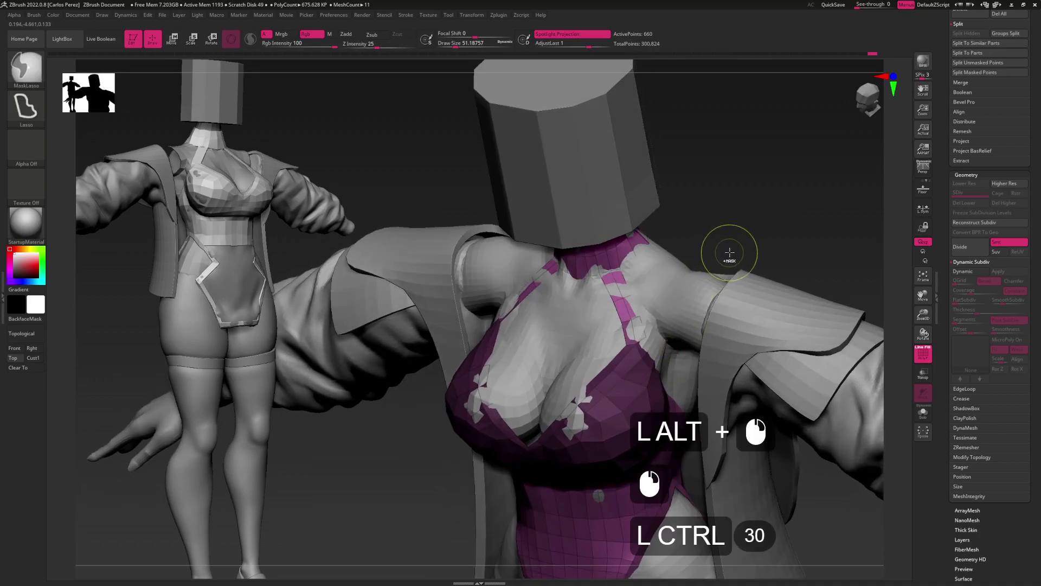
key(ctrl+w)
mouse_move(731, 252)
alt+right_down()
mouse_move(652, 297)
mouse_move(654, 317)
alt+right_up()
key(ctrl+z)
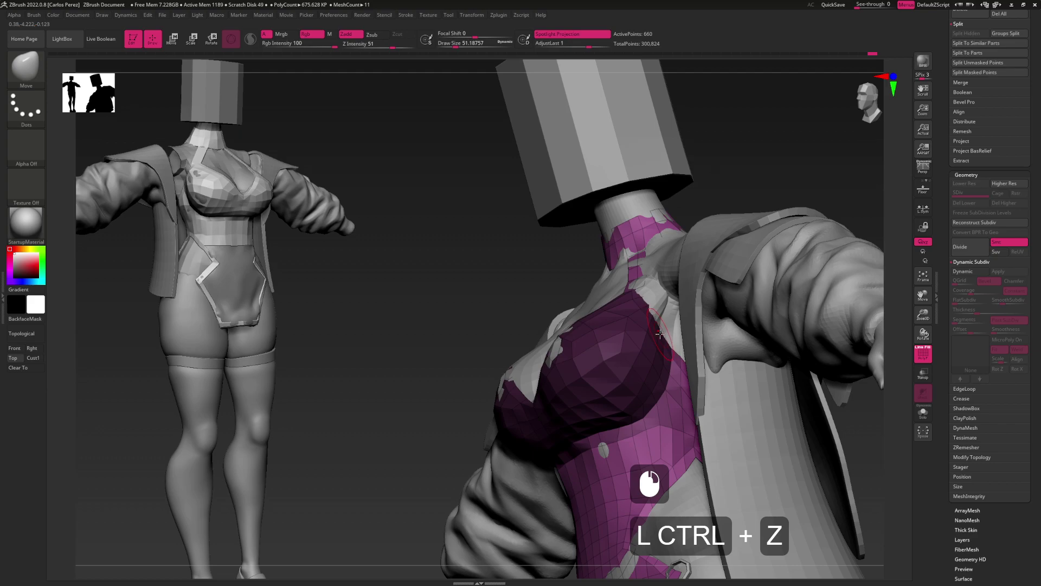
key(ctrl+shift)
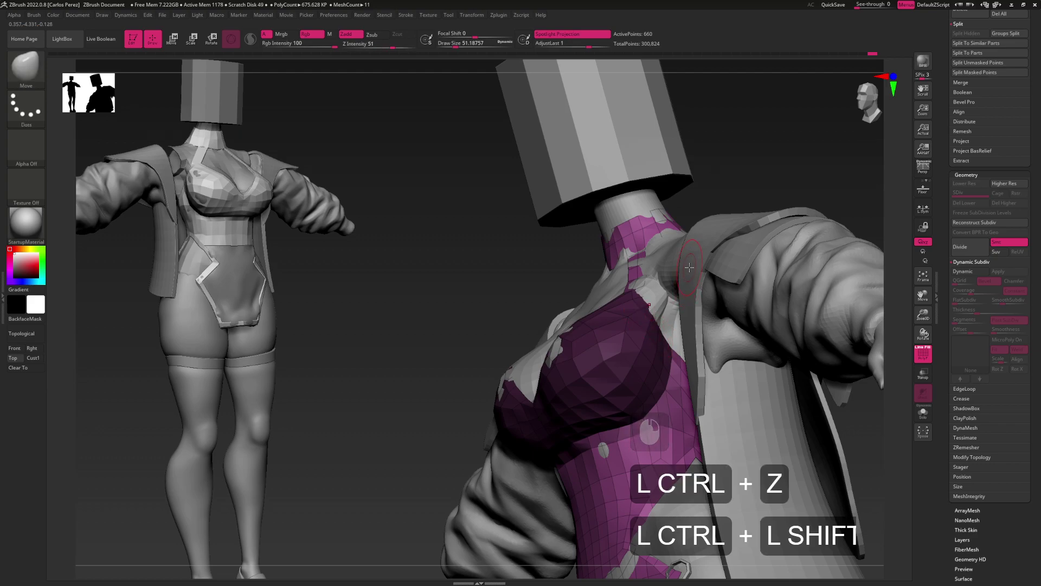
key(ctrl+shift)
key(ctrl+shift)
mouse_move(687, 272)
shift+mouse_down()
mouse_move(650, 303)
mouse_move(615, 379)
shift+mouse_up()
alt+right_drag(615, 379, 638, 360)
key(d)
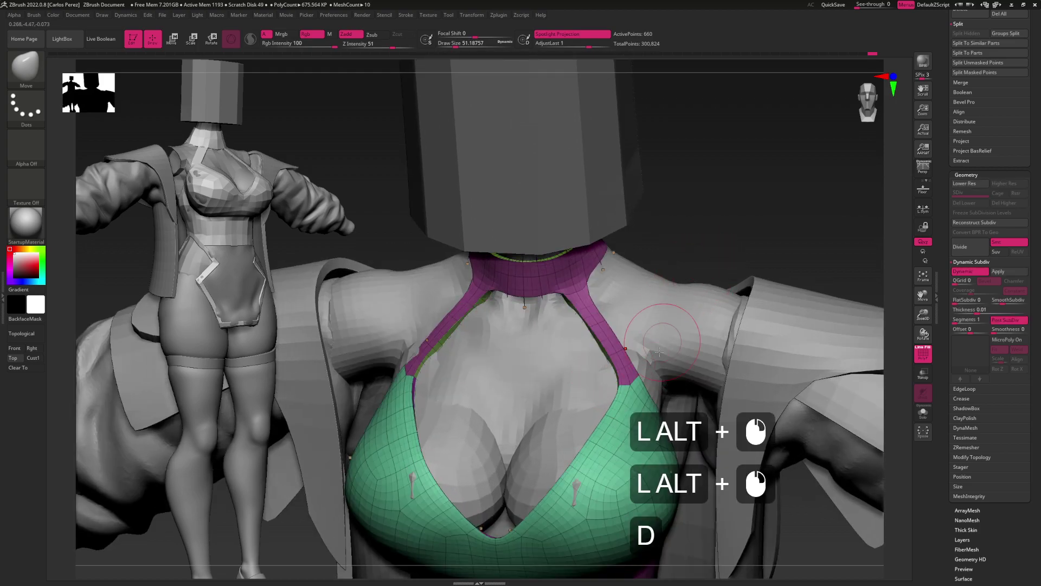
Toggle SmoothSubdiv to 1 and back to 0, then set the Move brush to about 3.67
click(1000, 299)
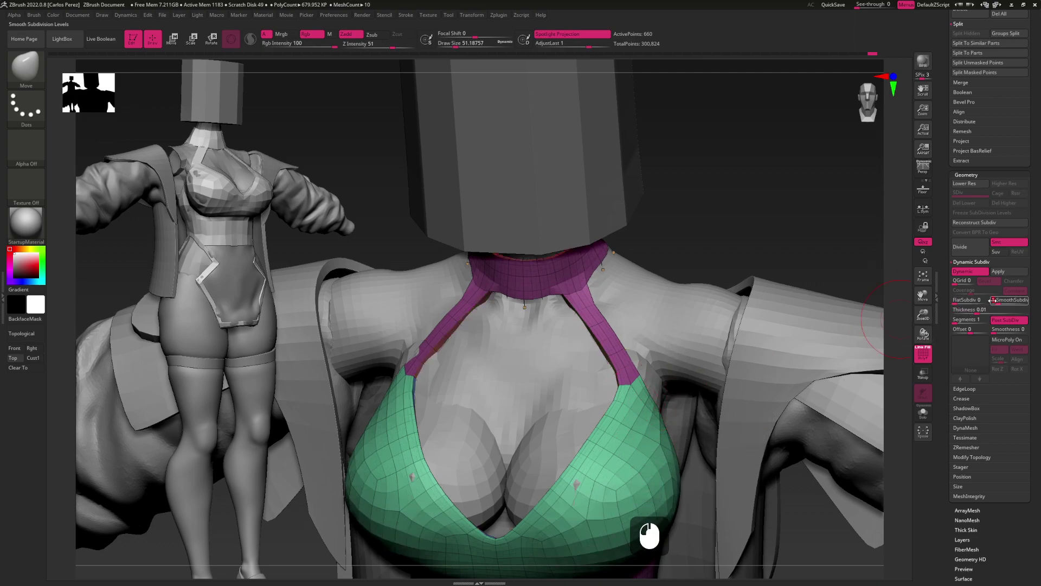
click(994, 299)
key(b)
key(m)
key(v)
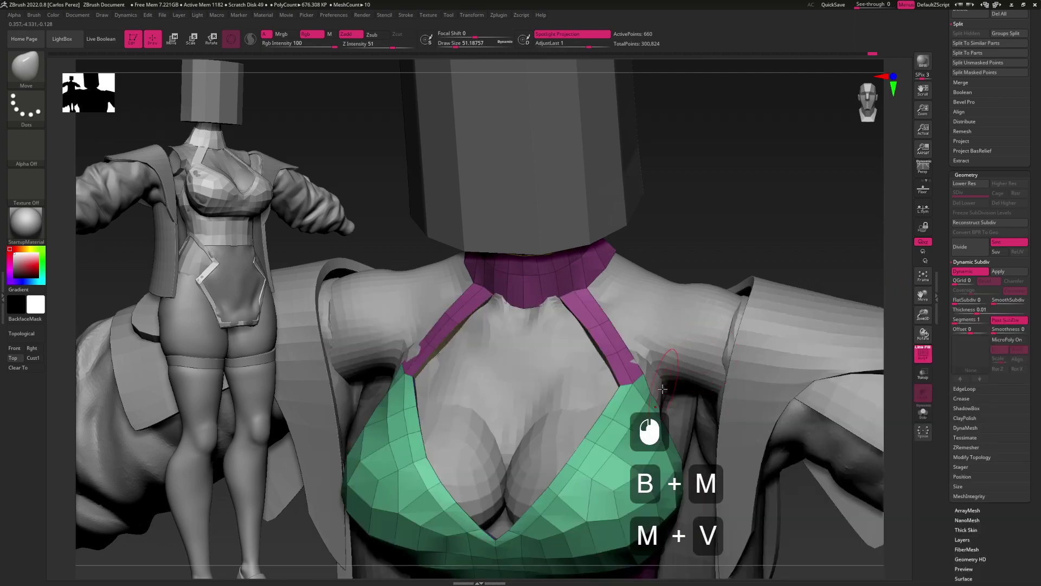
alt+drag(707, 367, 716, 325)
key(s)
mouse_move(651, 373)
mouse_down()
mouse_move(633, 373)
mouse_move(683, 357)
mouse_move(651, 330)
mouse_move(661, 361)
mouse_up()
right_drag(655, 346, 655, 318)
Switch to ZModeler and extrude a strap edge with the Extrude-Move edge action
key(b)
key(z)
key(m)
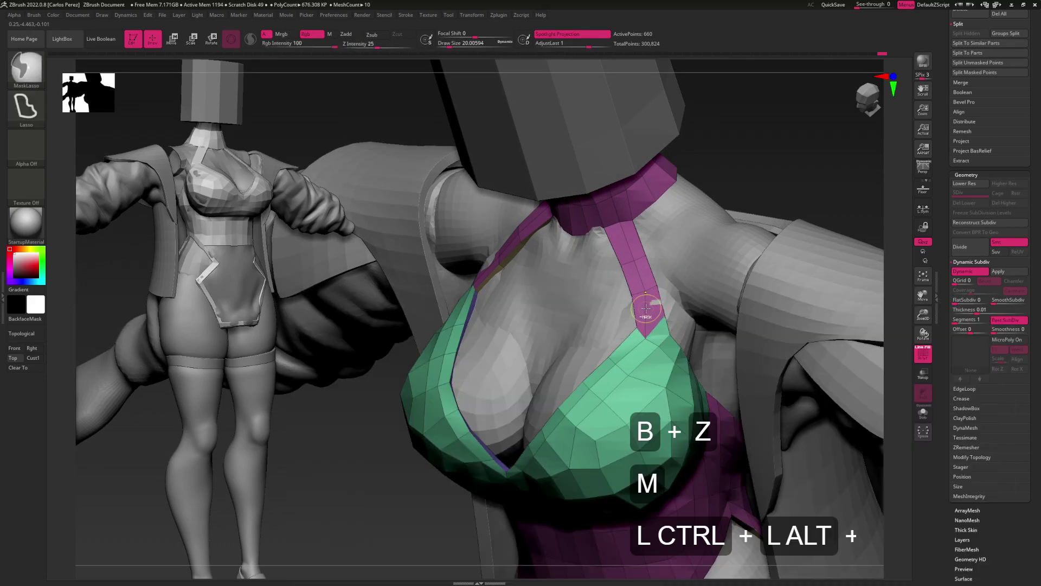
ctrl+shift+click(798, 157)
ctrl+shift+click(876, 244)
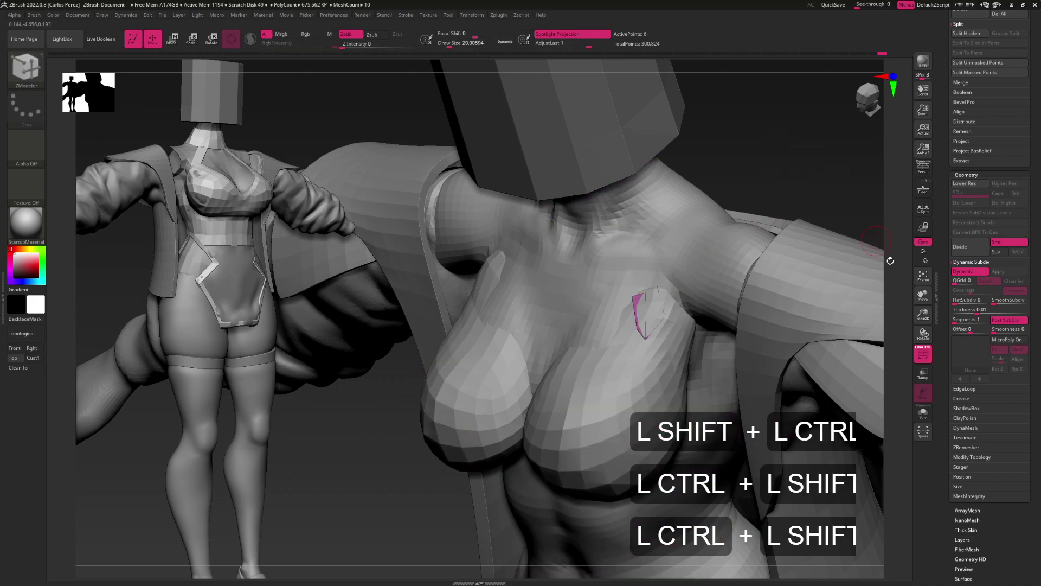
ctrl+shift+click(844, 278)
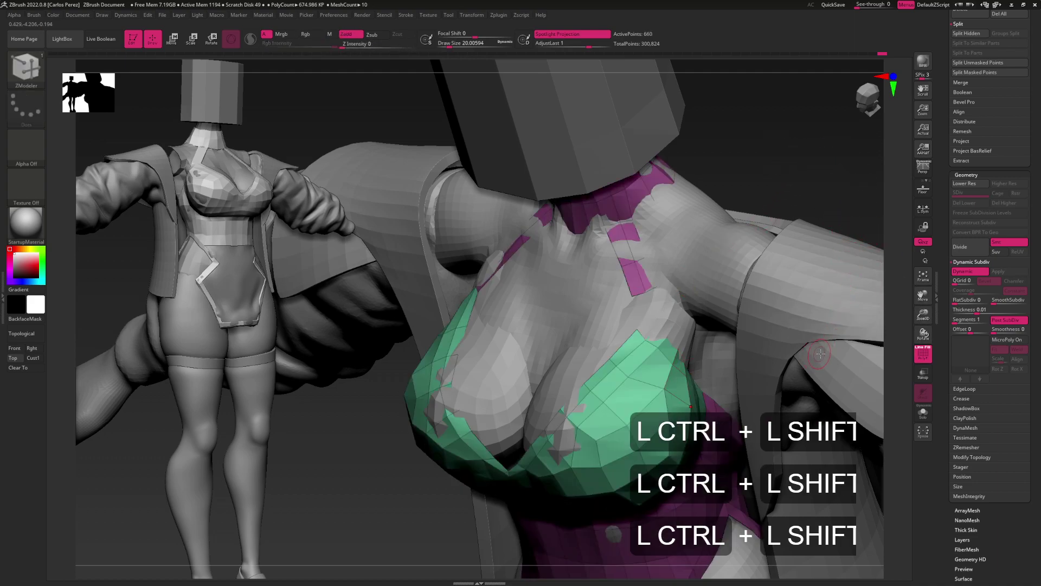
shift+click(976, 457)
mouse_move(672, 358)
mouse_down()
mouse_move(687, 340)
mouse_move(667, 347)
mouse_move(676, 336)
mouse_move(689, 343)
mouse_move(672, 347)
mouse_move(685, 329)
mouse_move(676, 338)
mouse_up()
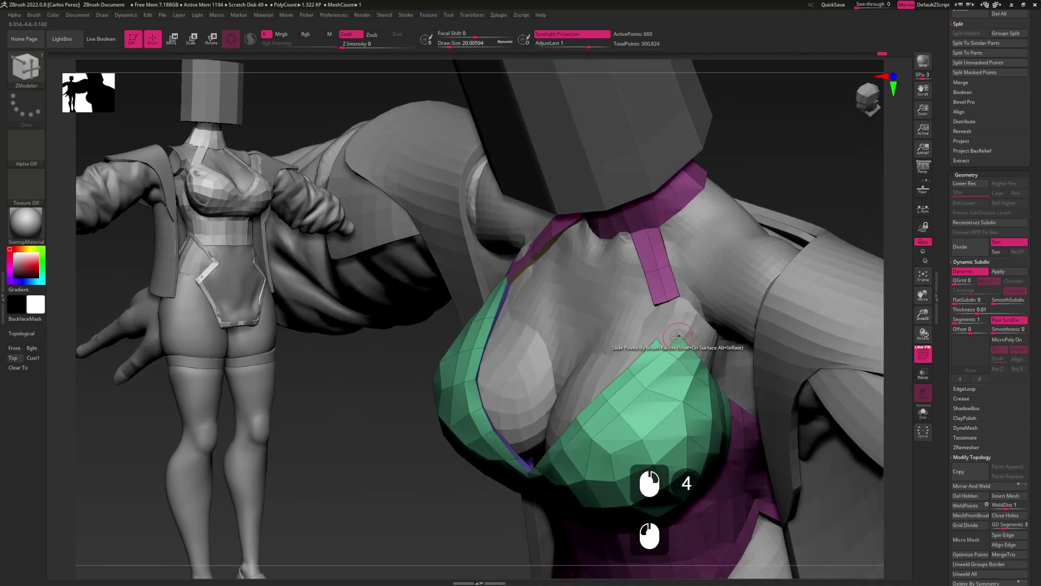
key(space)
click(672, 342)
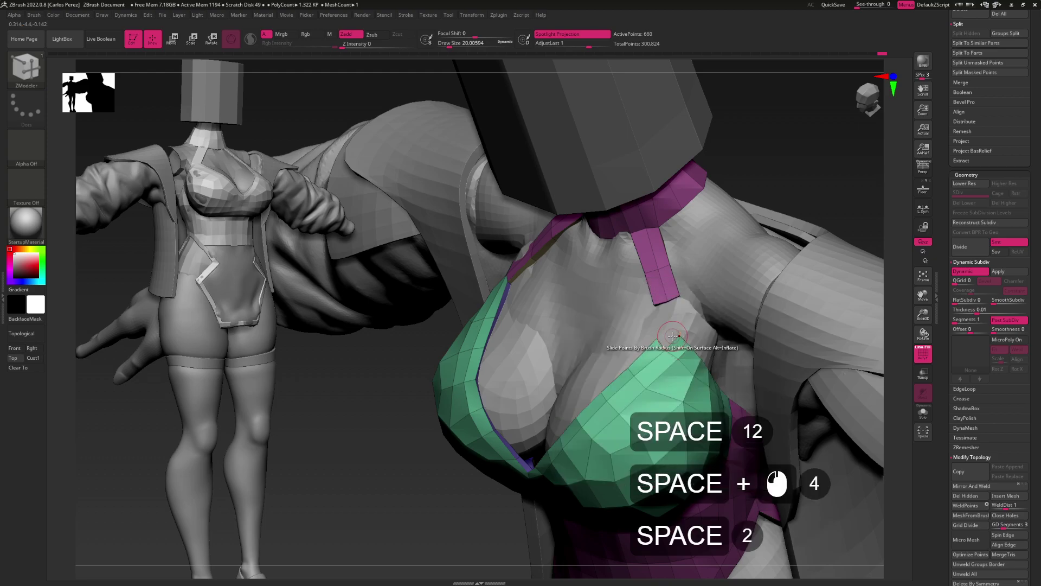
drag(672, 341, 663, 337)
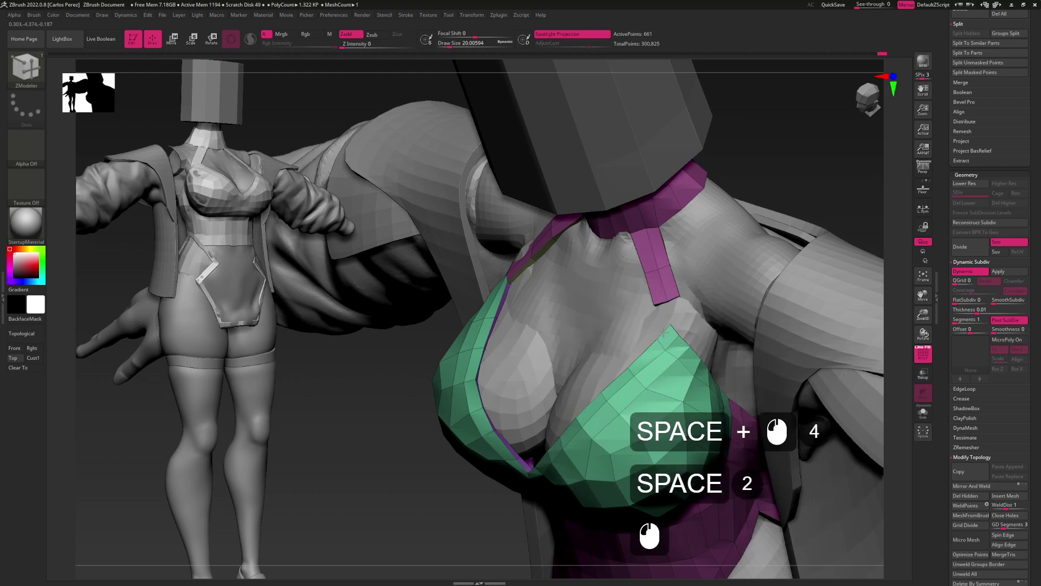
click(669, 324)
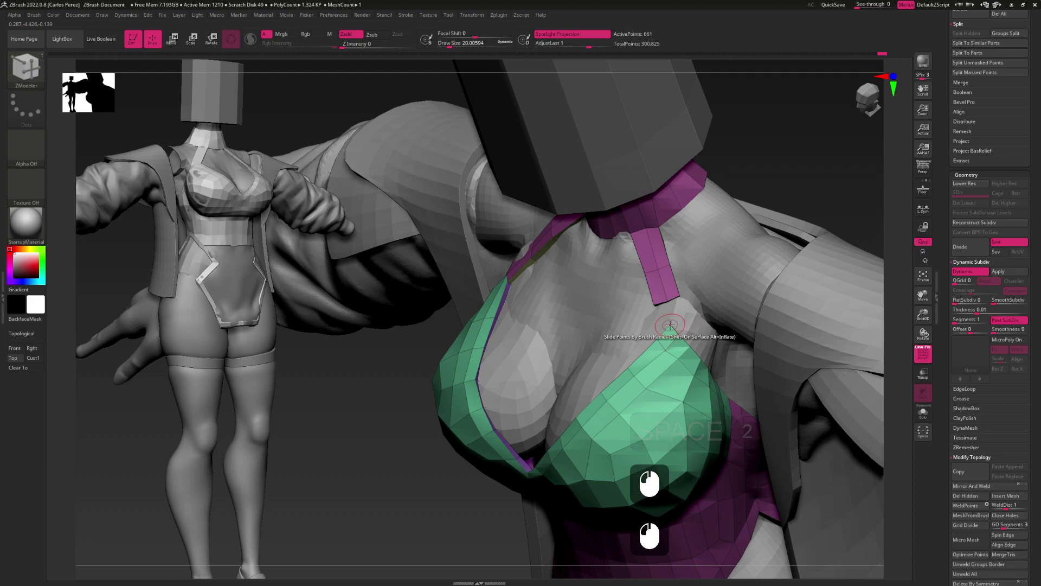
mouse_move(670, 324)
mouse_down()
mouse_move(699, 325)
mouse_move(679, 324)
mouse_move(692, 328)
mouse_move(682, 342)
mouse_move(697, 320)
mouse_up()
Nudge the bra cup's edge into place with the Move brush
key(b)
key(m)
key(v)
right_drag(706, 315, 670, 340)
drag(670, 340, 671, 338)
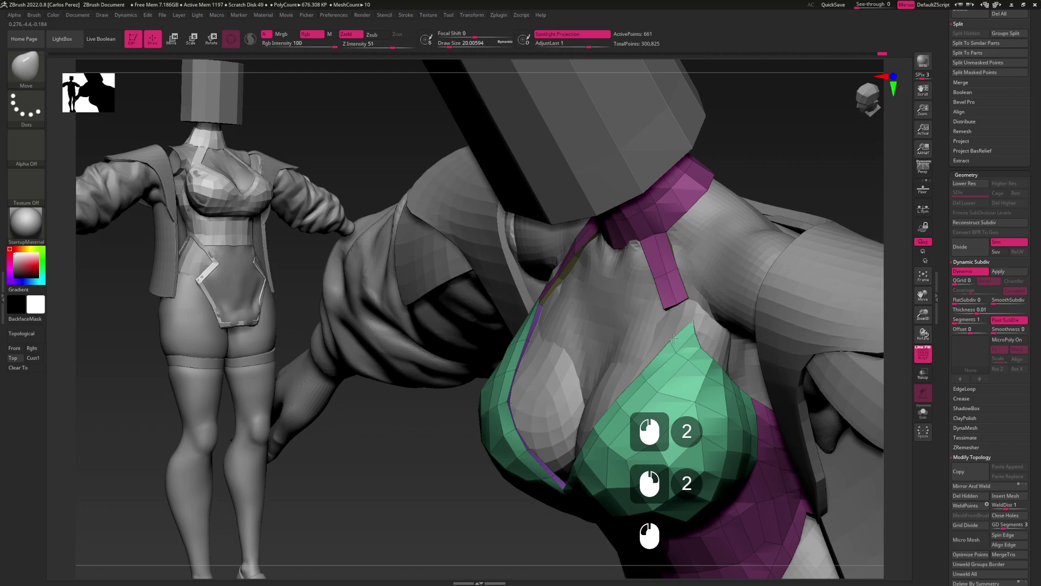
mouse_move(673, 339)
right_down()
mouse_move(683, 369)
mouse_move(677, 320)
right_up()
Insert three edge loops on the collar with ZModeler's Insert edge action
key(b)
key(z)
key(n)
key(m)
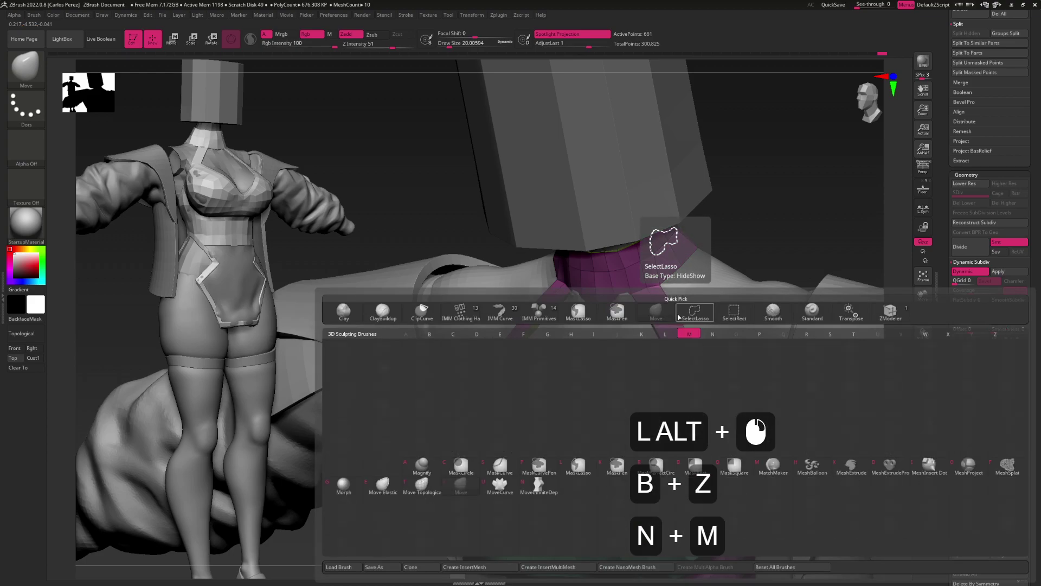
key(b)
key(z)
key(m)
key(space)
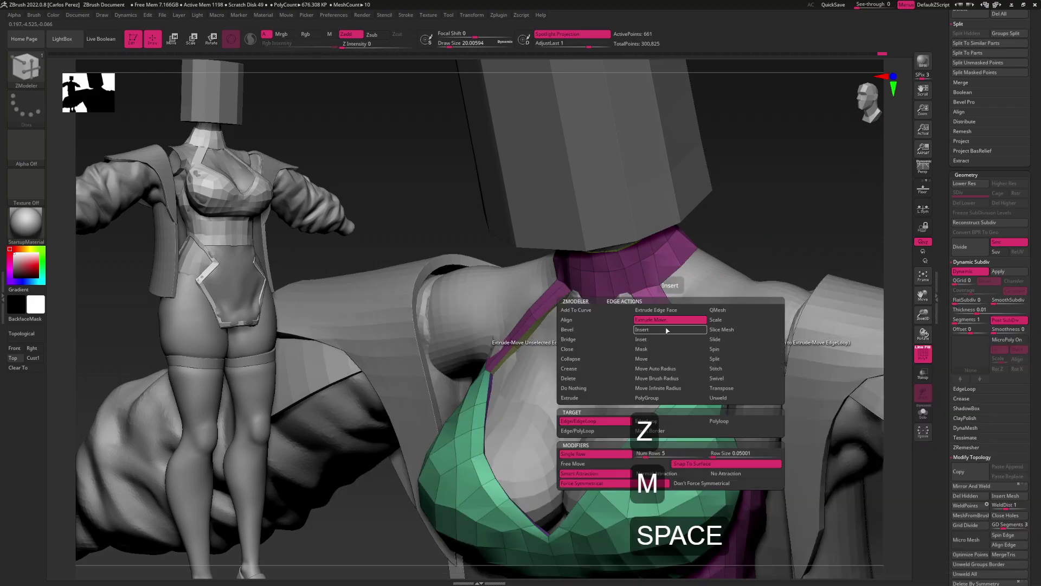
click(665, 333)
alt+drag(665, 333, 666, 317)
click(641, 280)
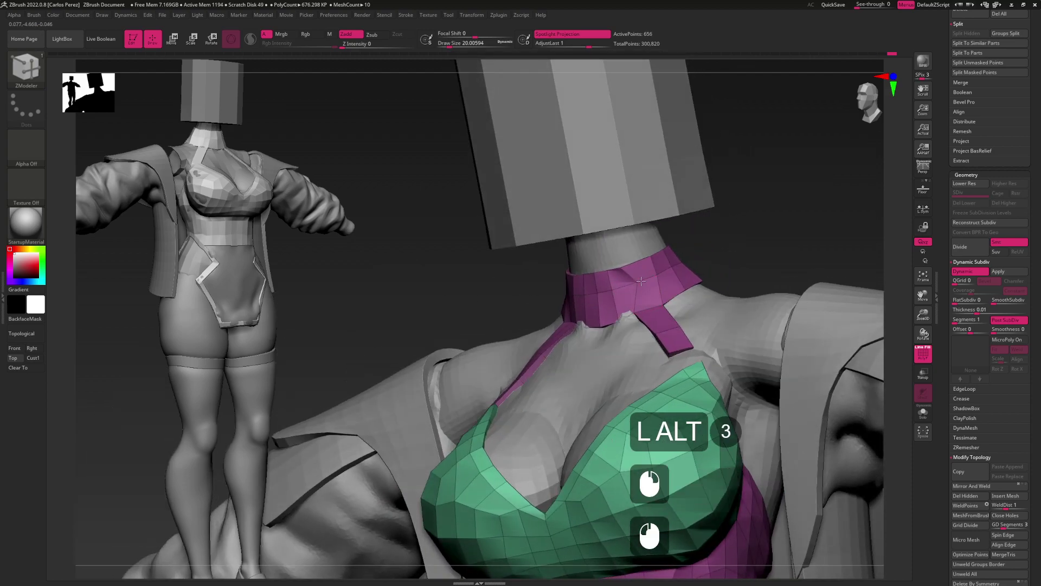
click(625, 268)
click(649, 304)
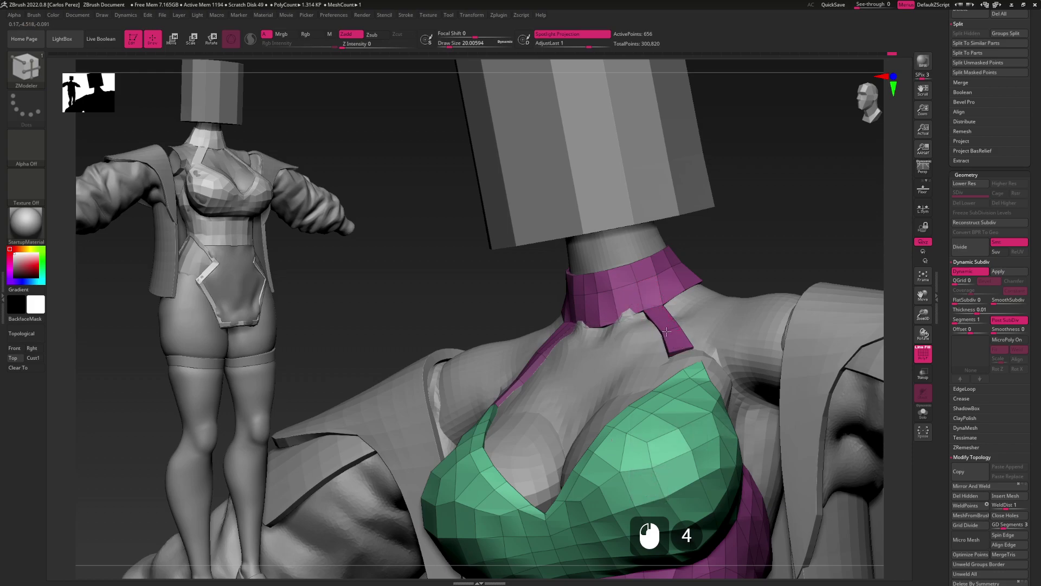
right_drag(674, 348, 683, 356)
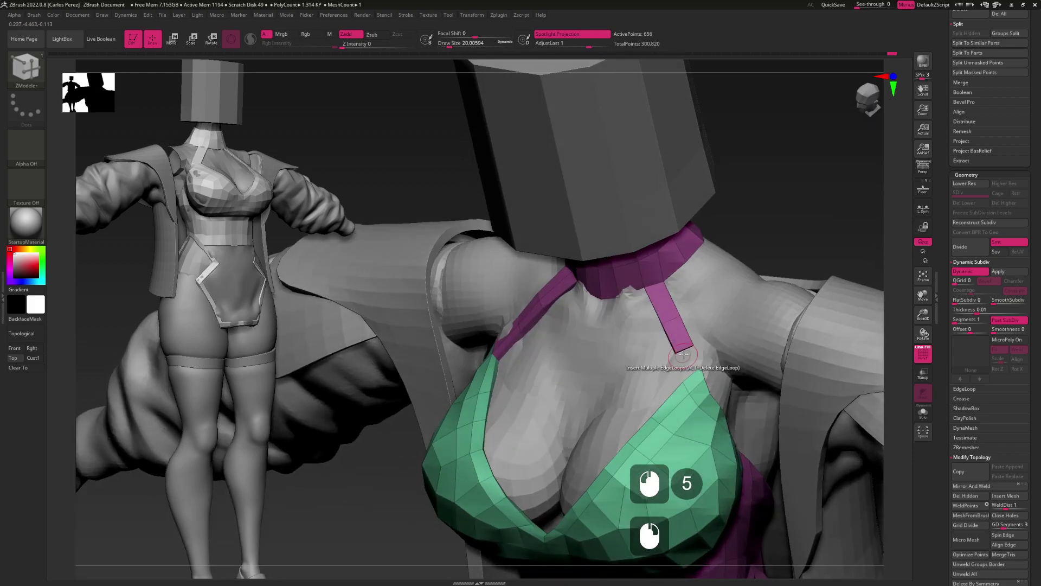
Pick the Bridge edge action, toggle the collar and bra pieces' visibility, and enable Solo
key(space)
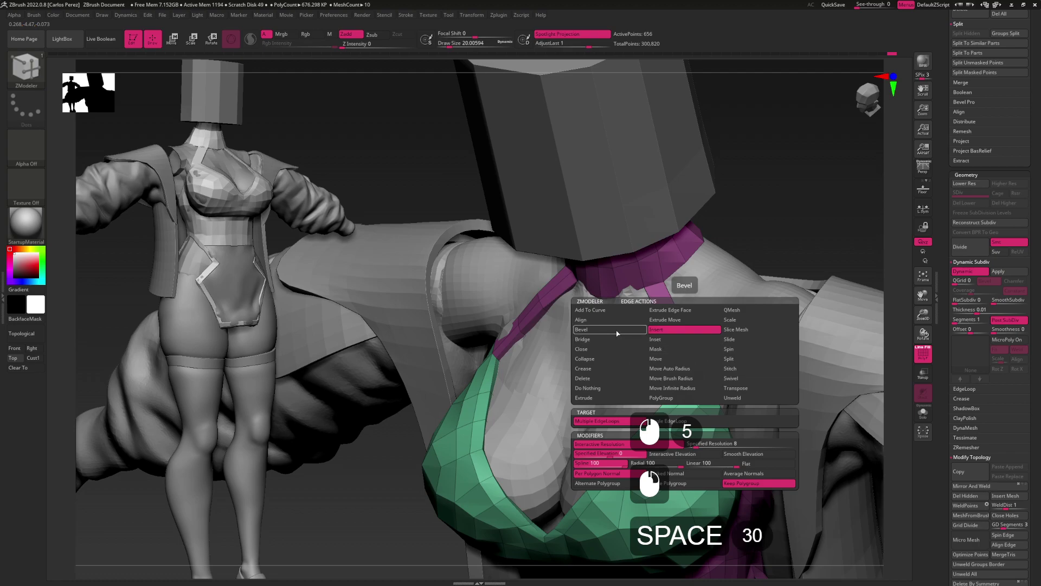
click(608, 339)
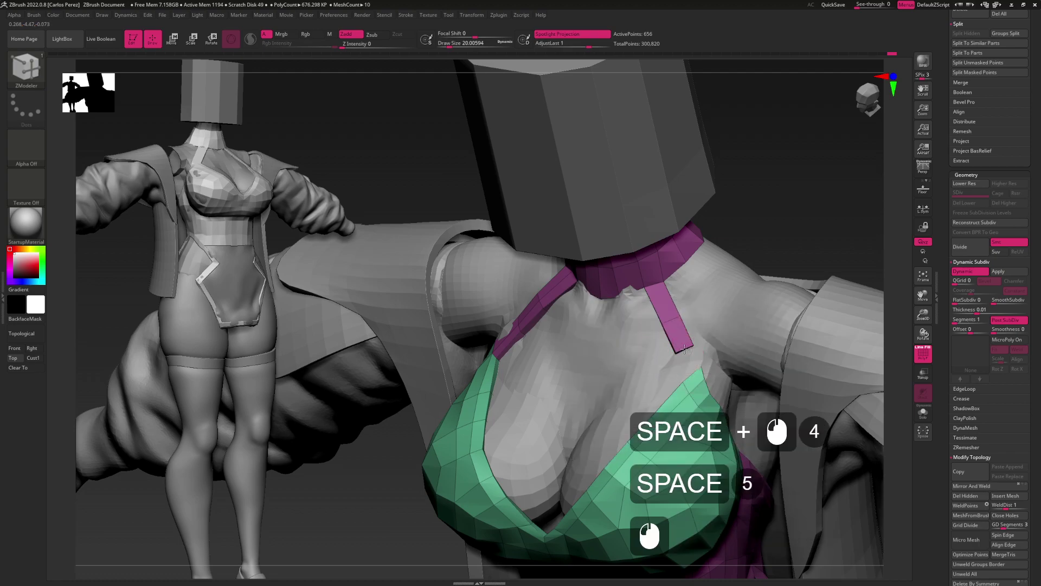
right_drag(690, 375, 681, 347)
key(ctrl+shift)
key(ctrl+shift)
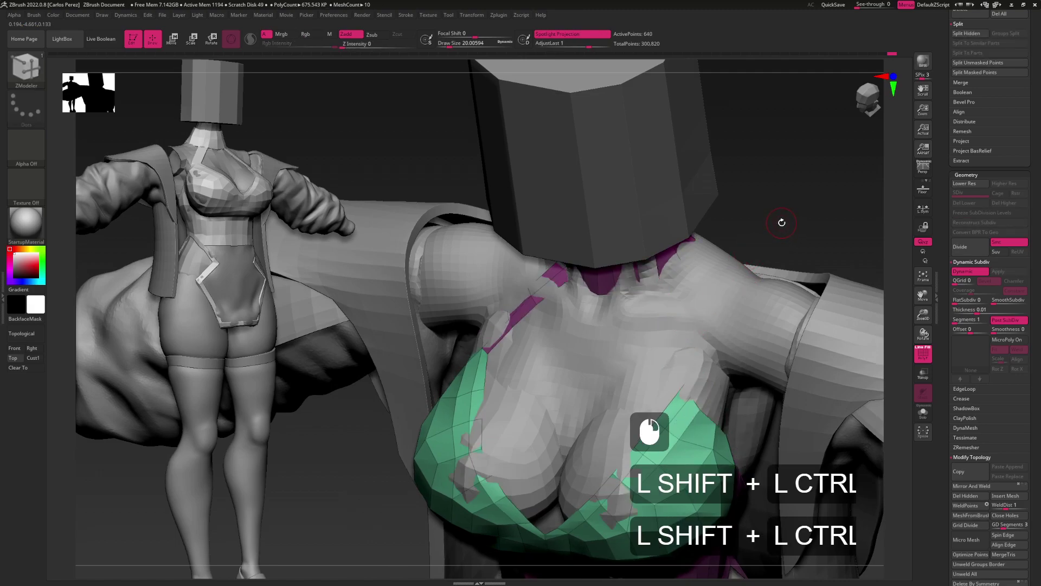
ctrl+shift+click(782, 223)
ctrl+shift+click(680, 344)
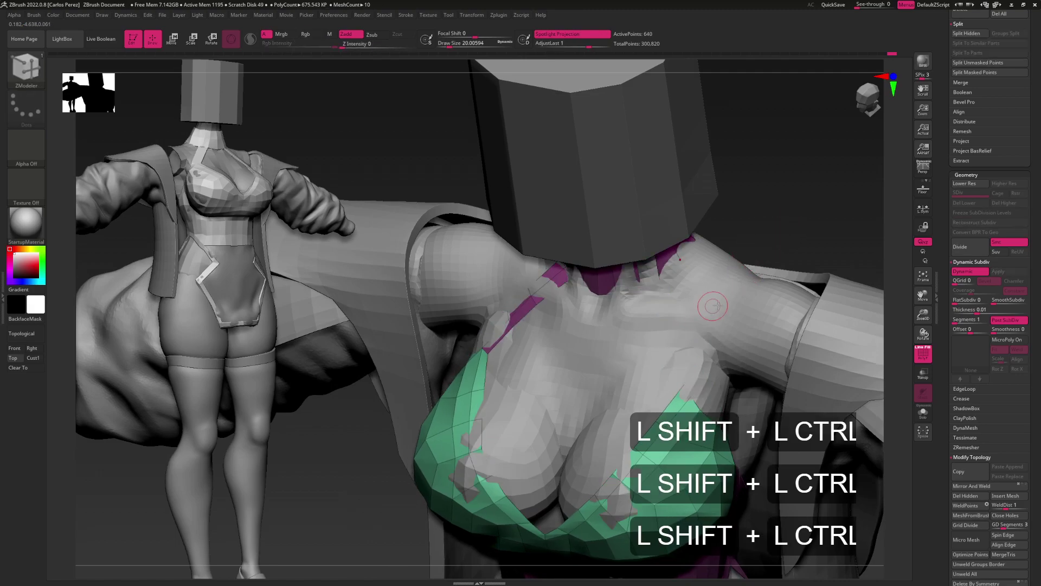
alt+right_drag(714, 306, 723, 316)
click(923, 413)
Hide the green bra cups and merge the collar and straps into one polygroup
alt+right_drag(734, 391, 779, 290)
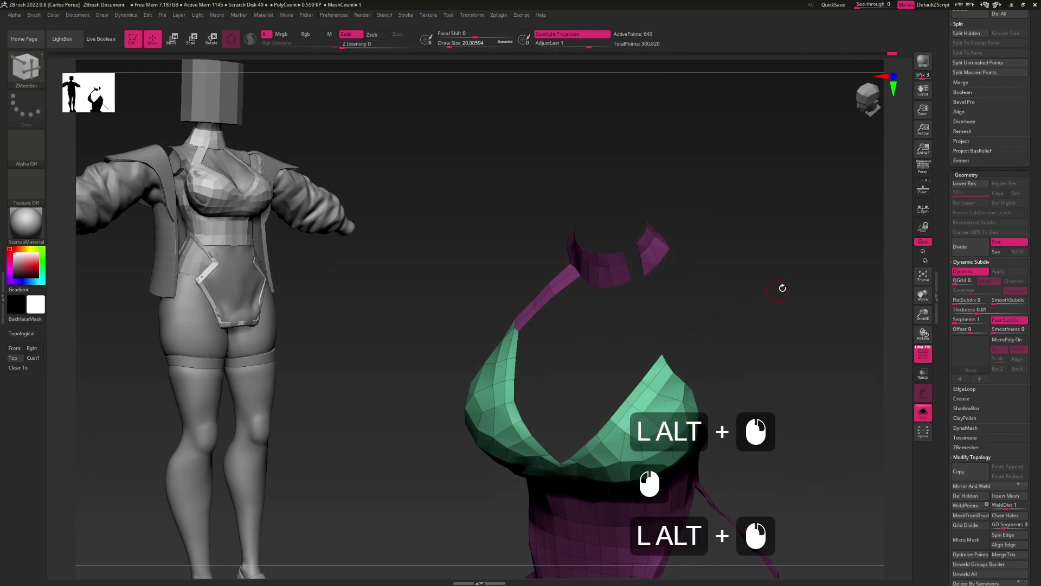
ctrl+shift+click(683, 302)
key(ctrl+shift)
ctrl+shift+click(661, 315)
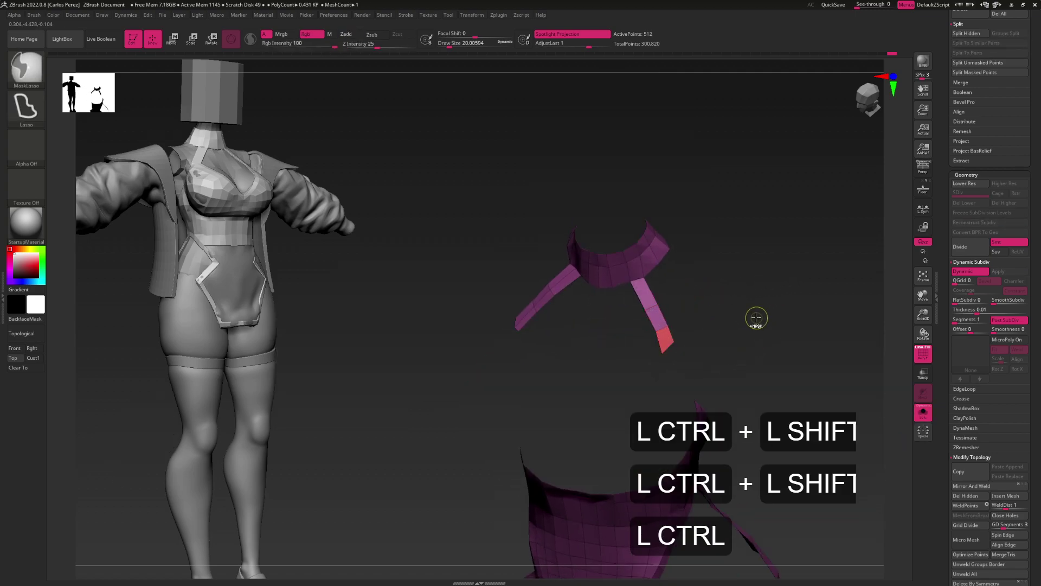
ctrl+click(755, 293)
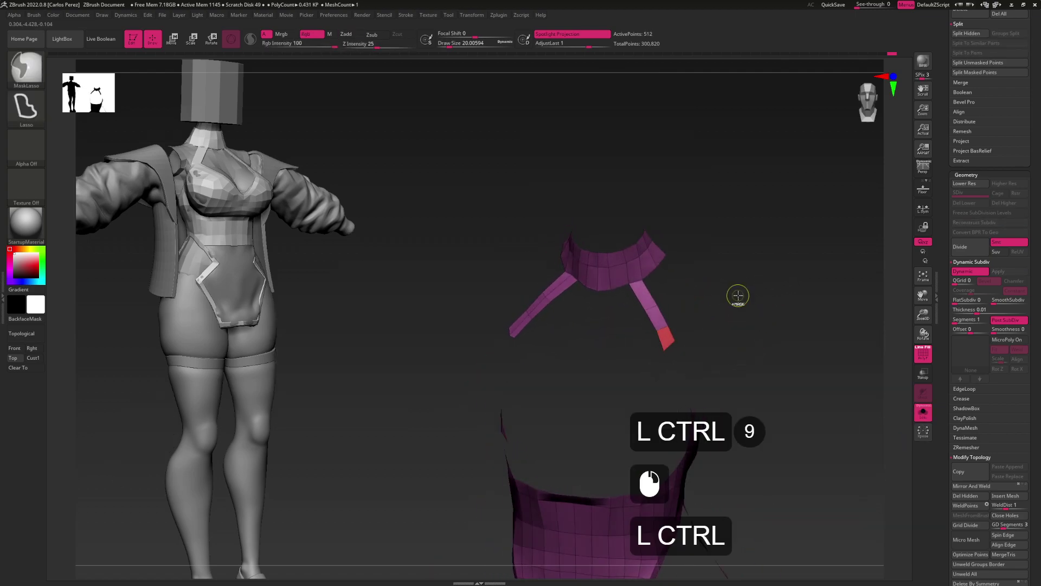
key(ctrl+w)
ctrl+shift+click(766, 276)
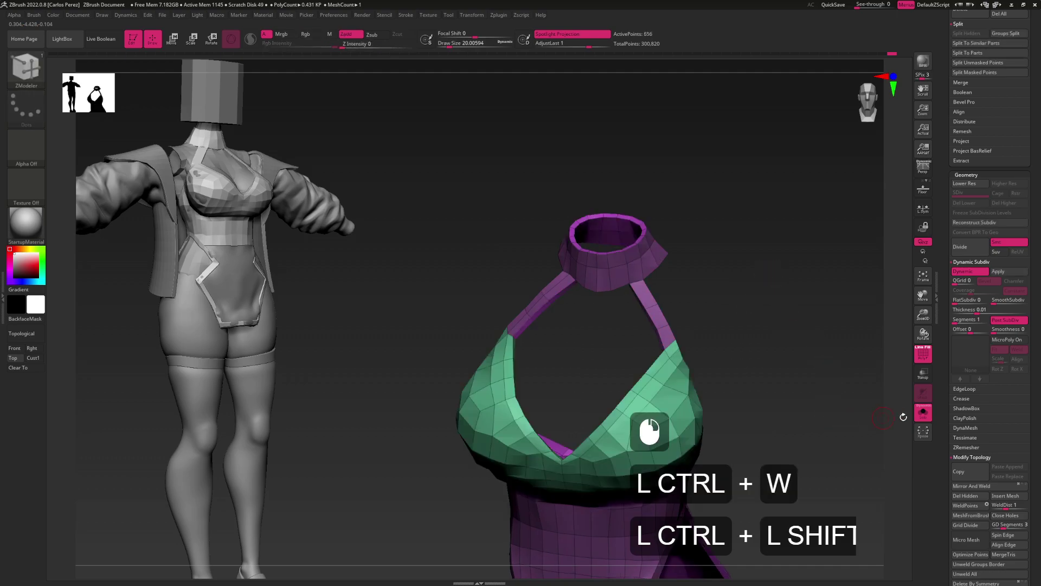
Turn on X symmetry, mirror the dress, and Mirror And Weld it (656 to 654 points)
key(x)
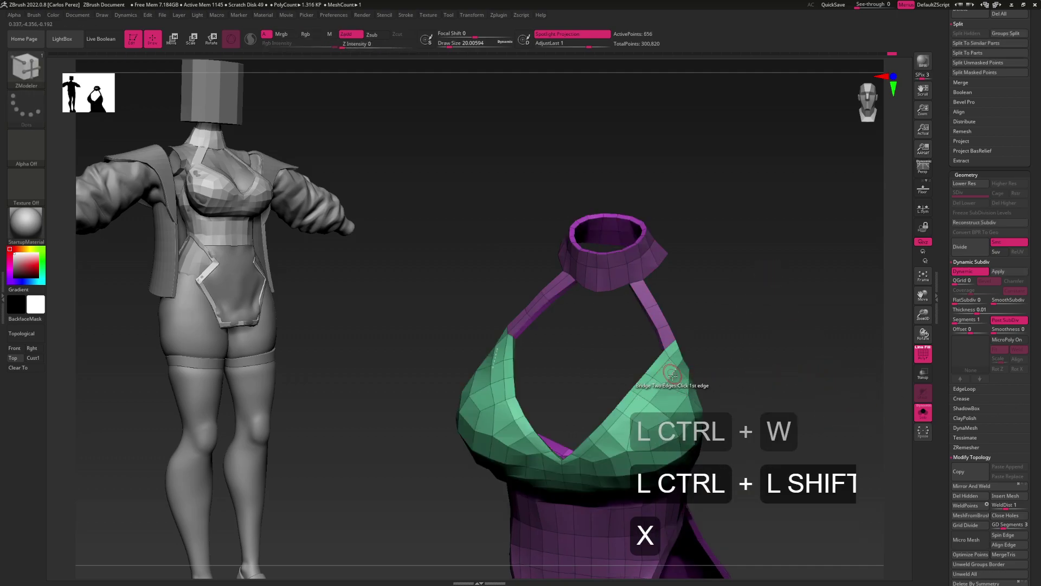
scroll(1019, 336, down, 6)
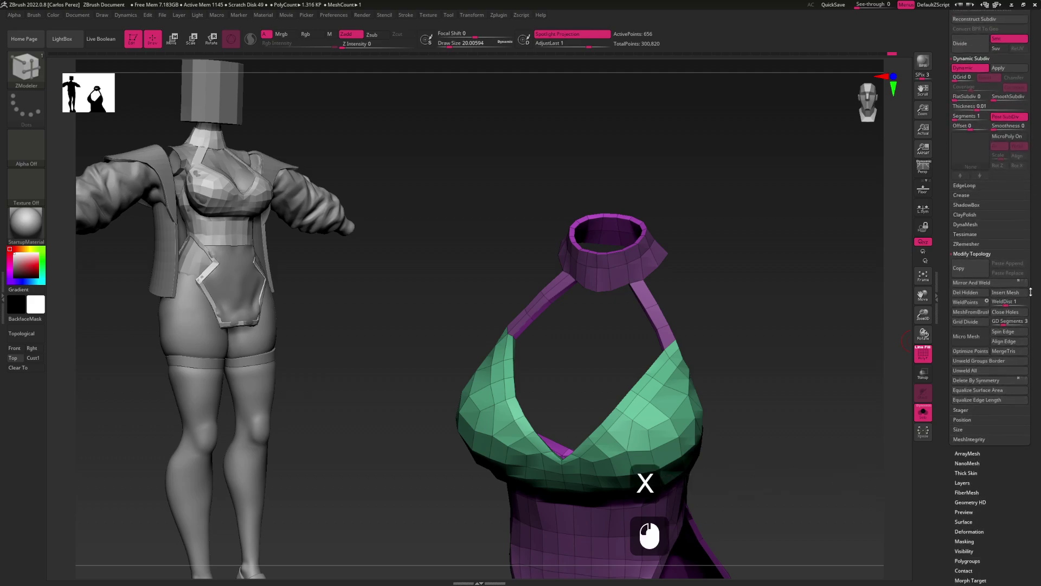
scroll(981, 331, down, 5)
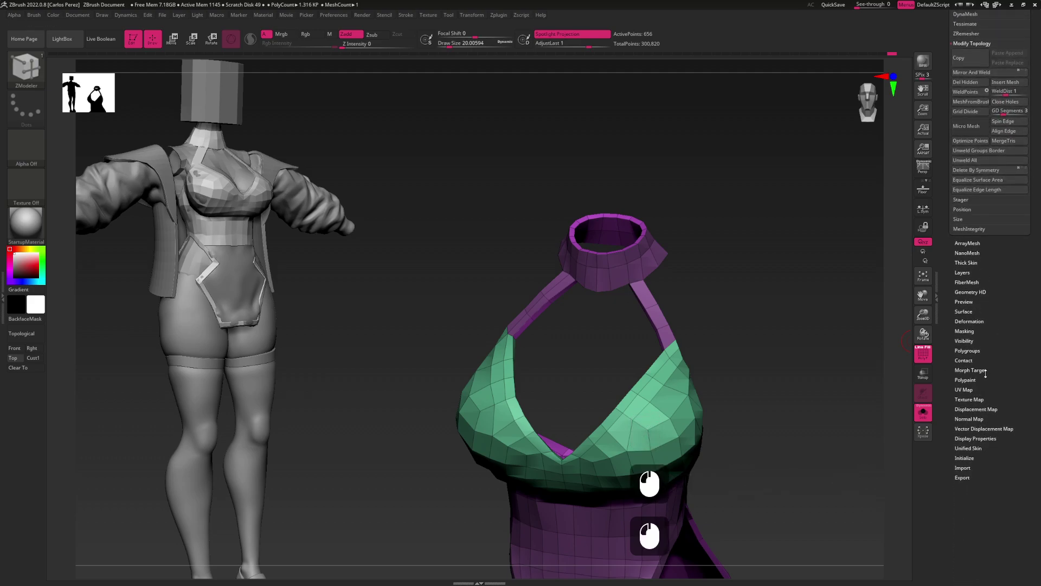
click(969, 322)
scroll(1035, 313, up, 5)
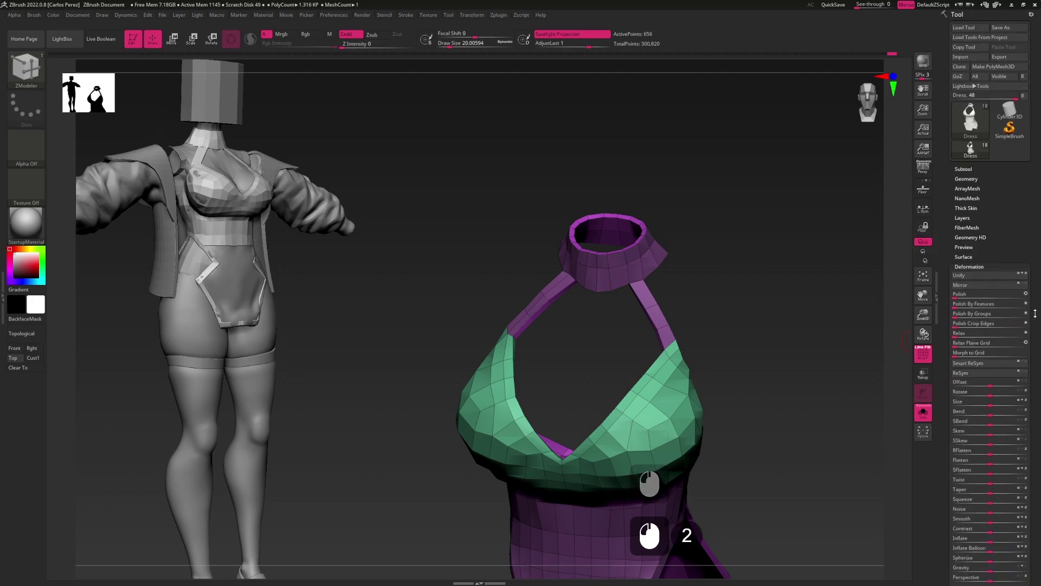
click(994, 287)
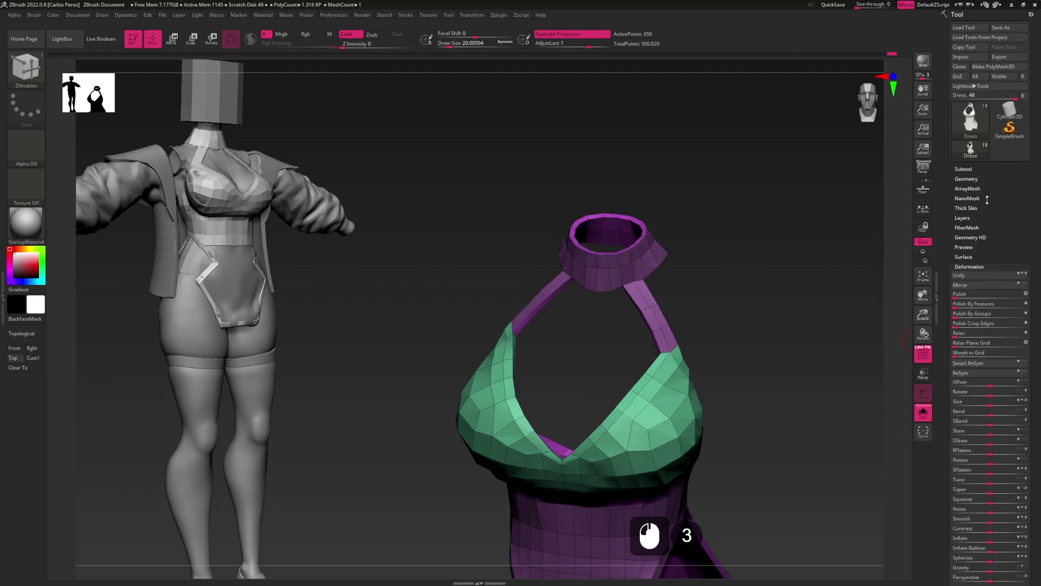
shift+click(966, 178)
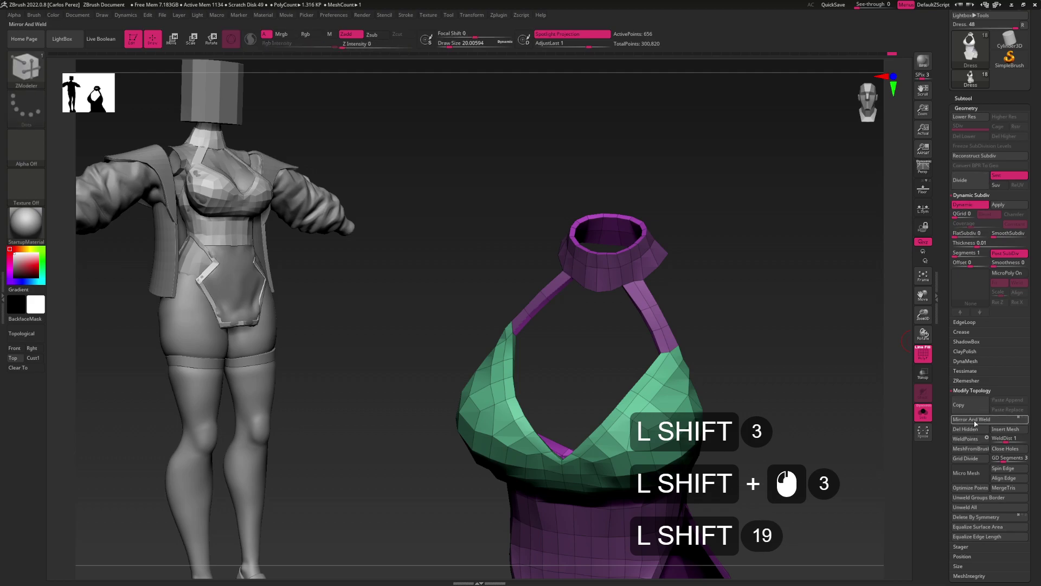
click(975, 421)
drag(831, 432, 766, 396)
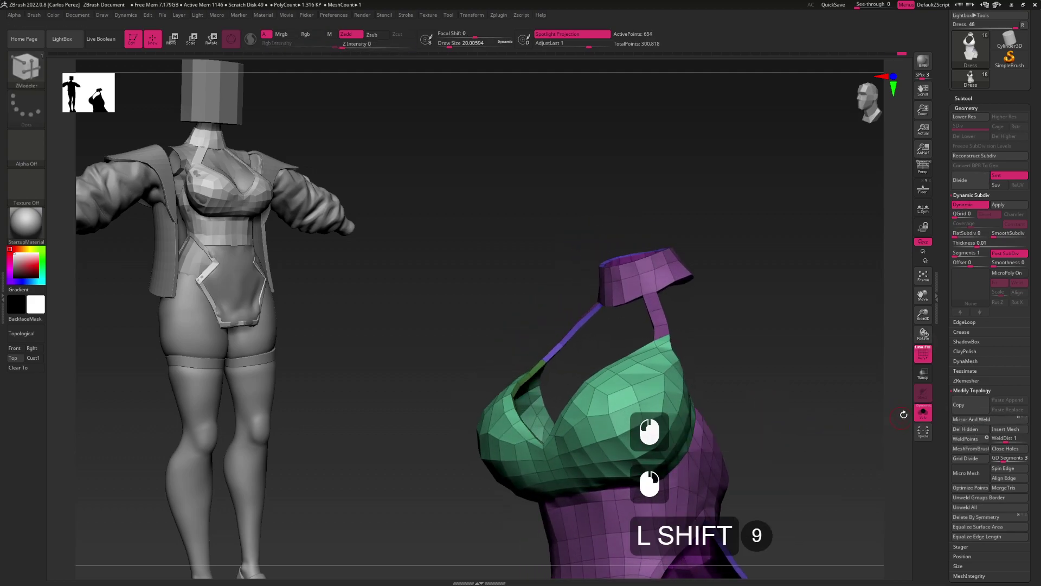
Turn Solo off to bring back the jacket and head, and select the Move brush
click(923, 413)
mouse_move(705, 379)
alt+mouse_down()
mouse_move(651, 342)
mouse_move(700, 326)
alt+mouse_up()
key(b)
key(m)
key(v)
mouse_move(700, 326)
alt+mouse_down()
mouse_move(712, 320)
mouse_move(689, 323)
mouse_move(725, 326)
mouse_move(686, 334)
mouse_move(678, 301)
mouse_move(677, 321)
mouse_move(668, 301)
mouse_move(649, 314)
alt+mouse_up()
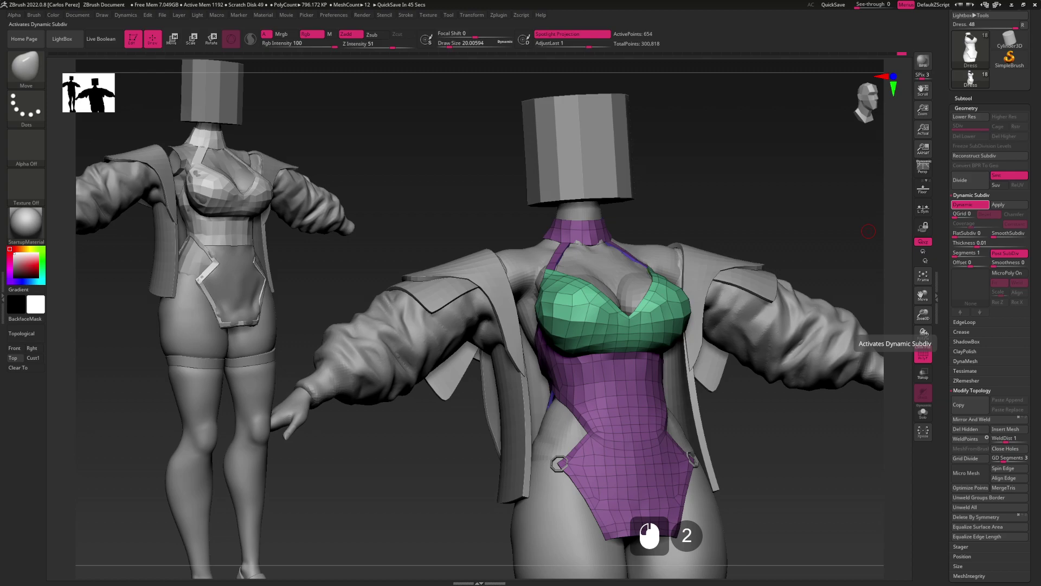
Adjust a control in the right-hand palette and enter a value from the keyboard
click(868, 231)
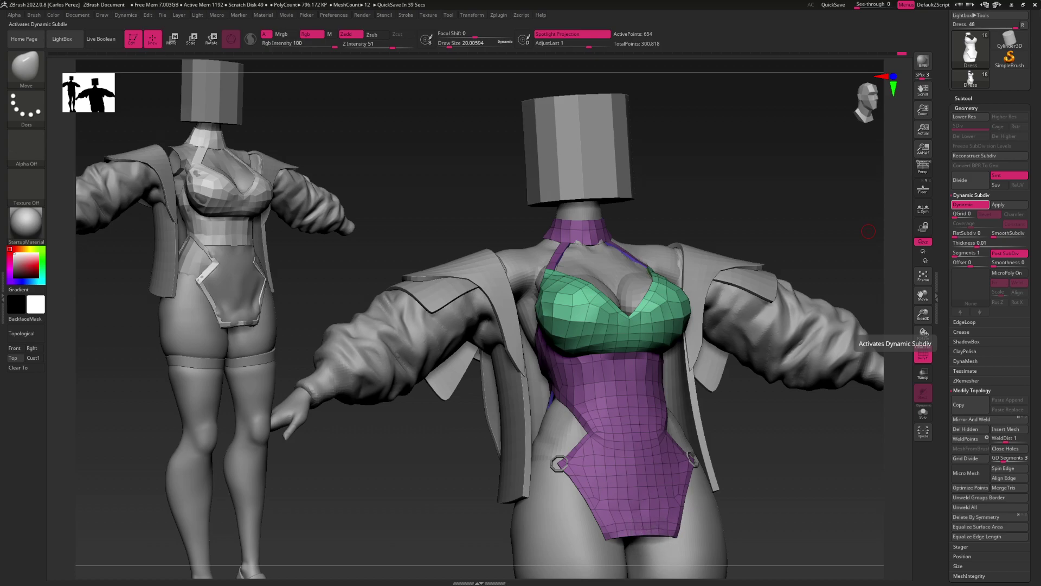
click(868, 232)
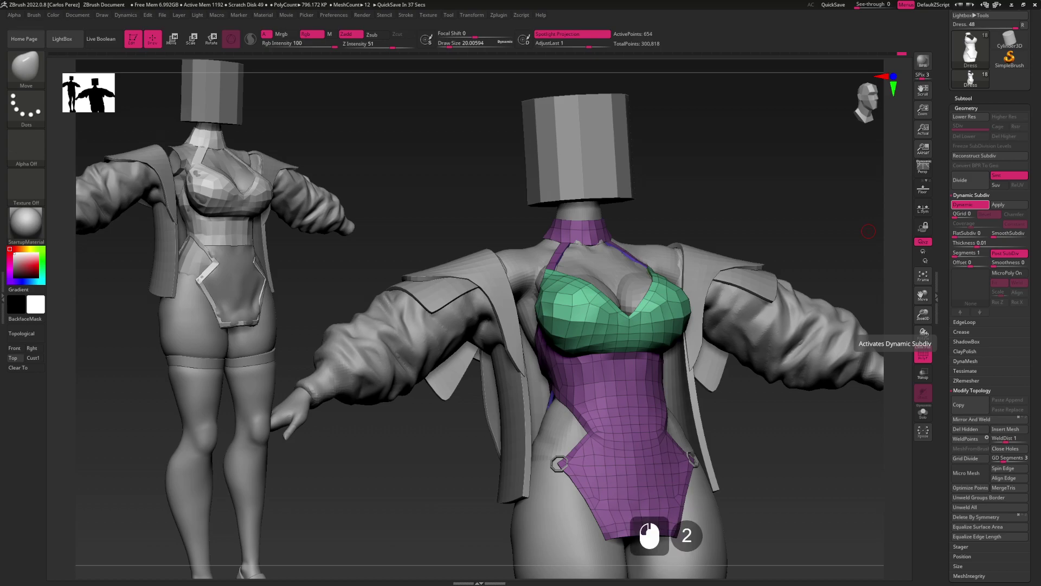
scroll(868, 232, down, 2)
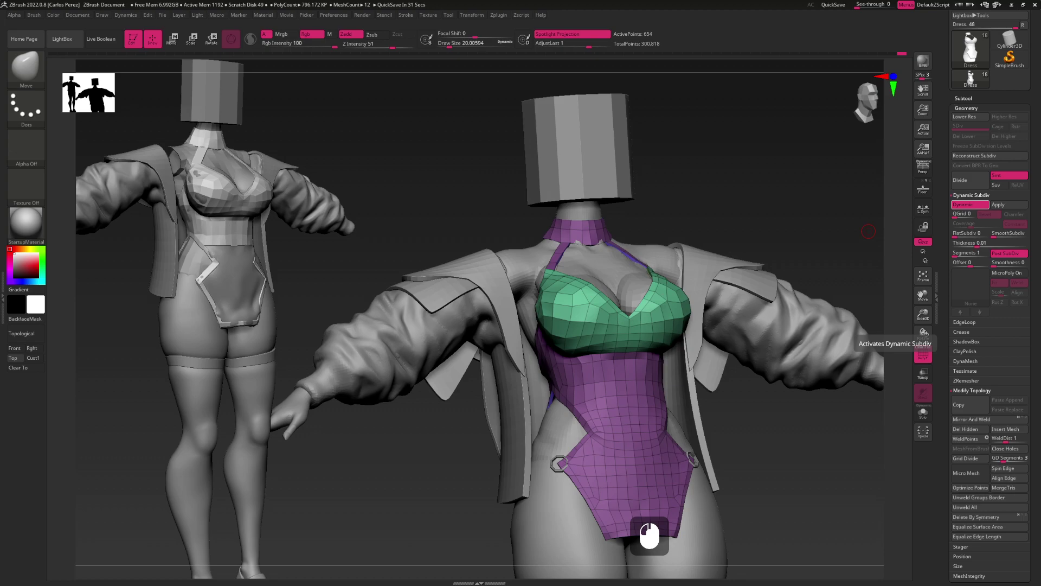
key(o)
key(m)
key(w)
key(shift+1)
key(Return)
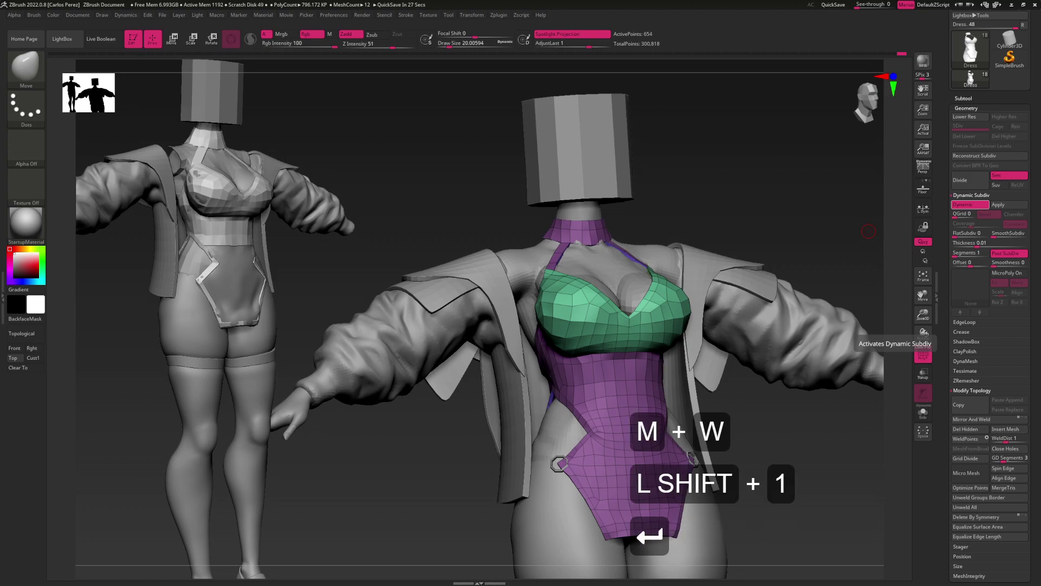
Raise the subdivision level and snap the figure to a straight front view
click(868, 232)
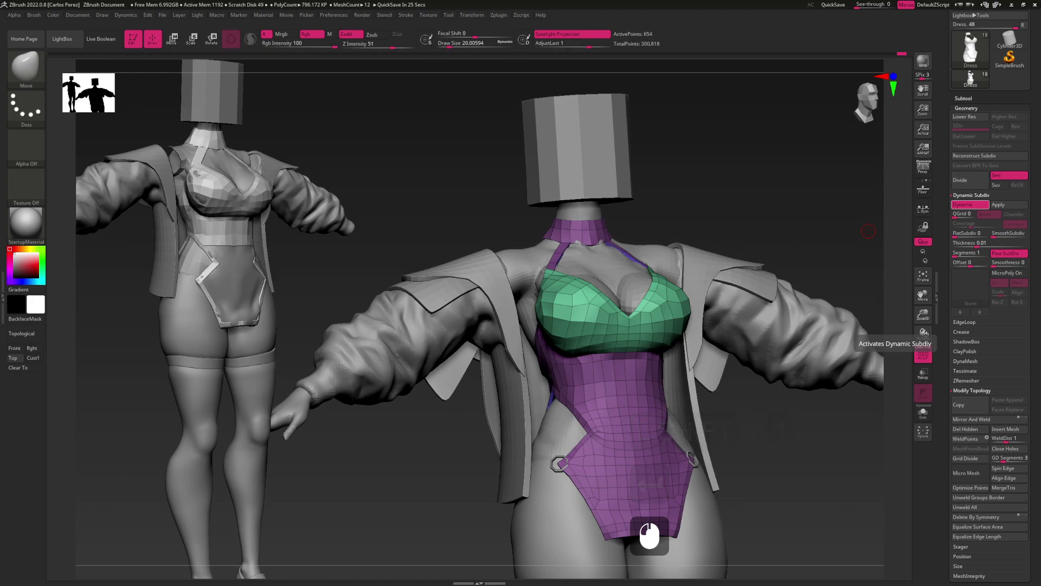
scroll(868, 231, down, 13)
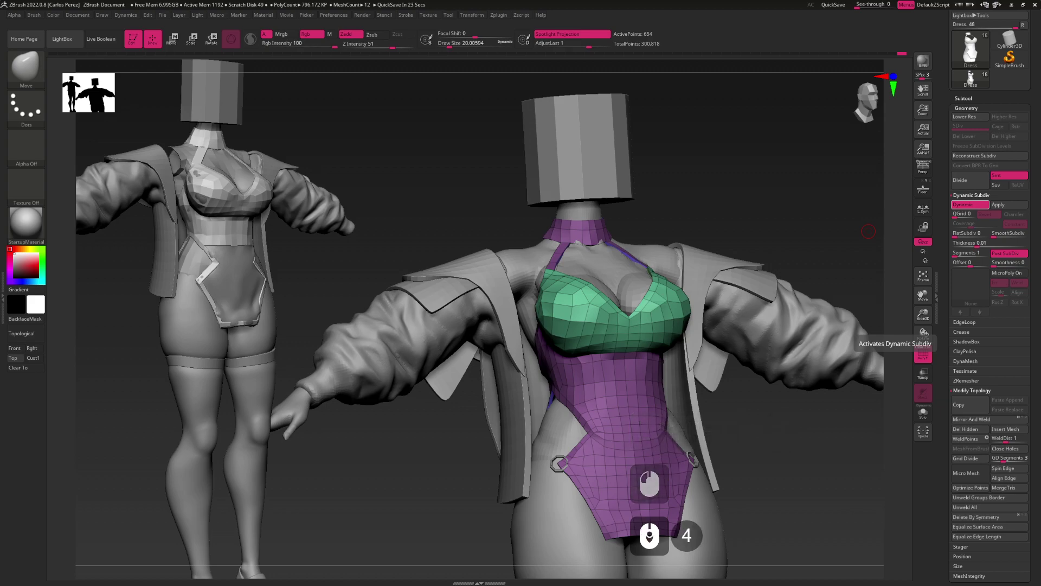
click(869, 231)
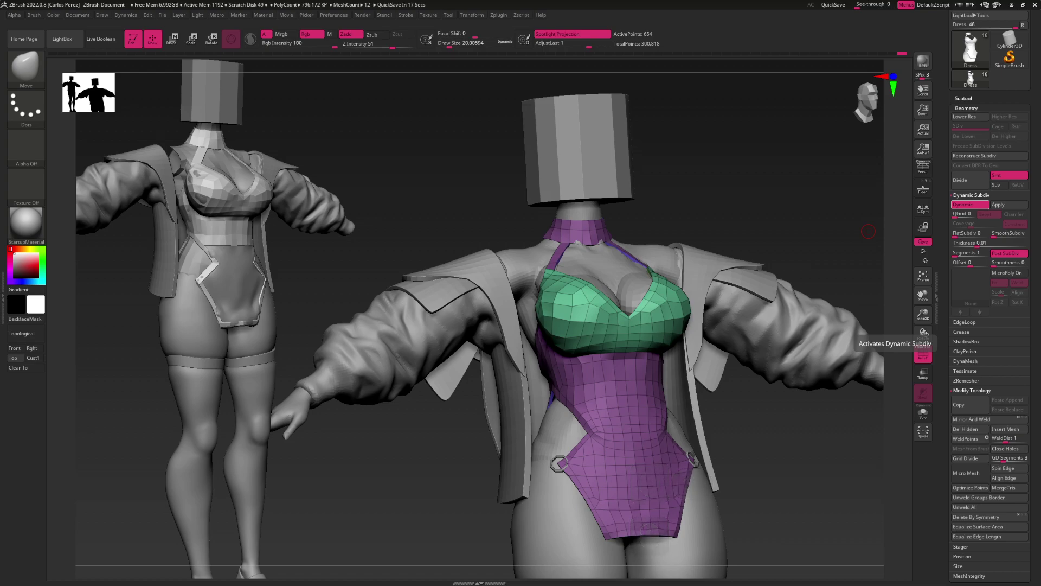
click(868, 231)
click(733, 219)
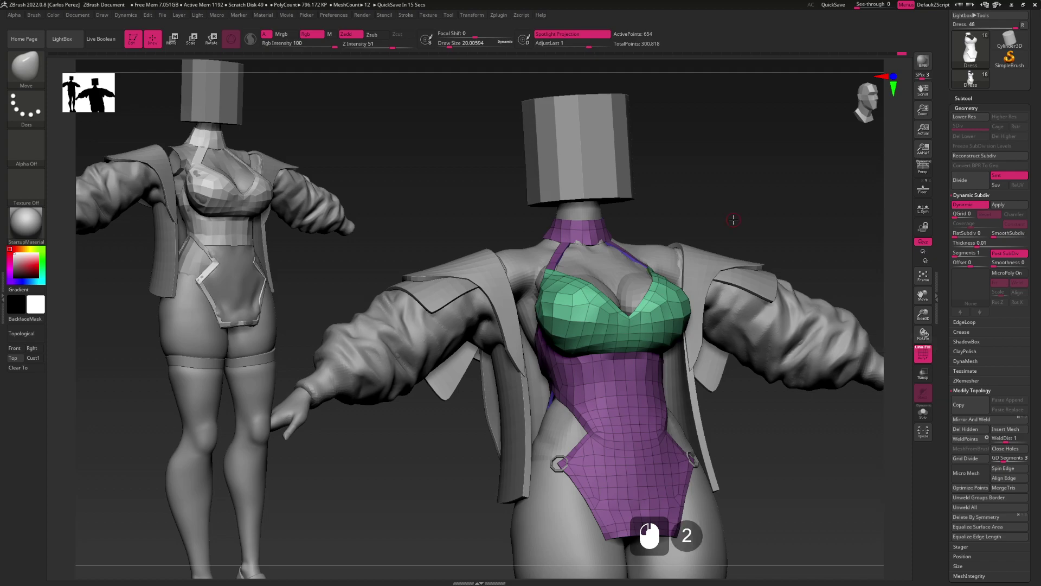
key(d)
drag(637, 215, 705, 293)
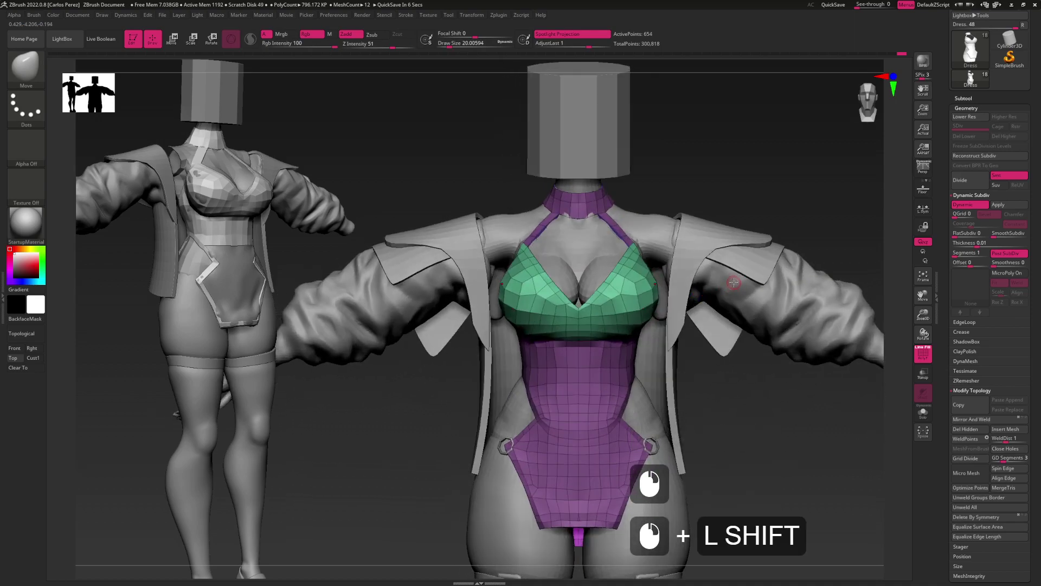
drag(735, 285, 651, 297)
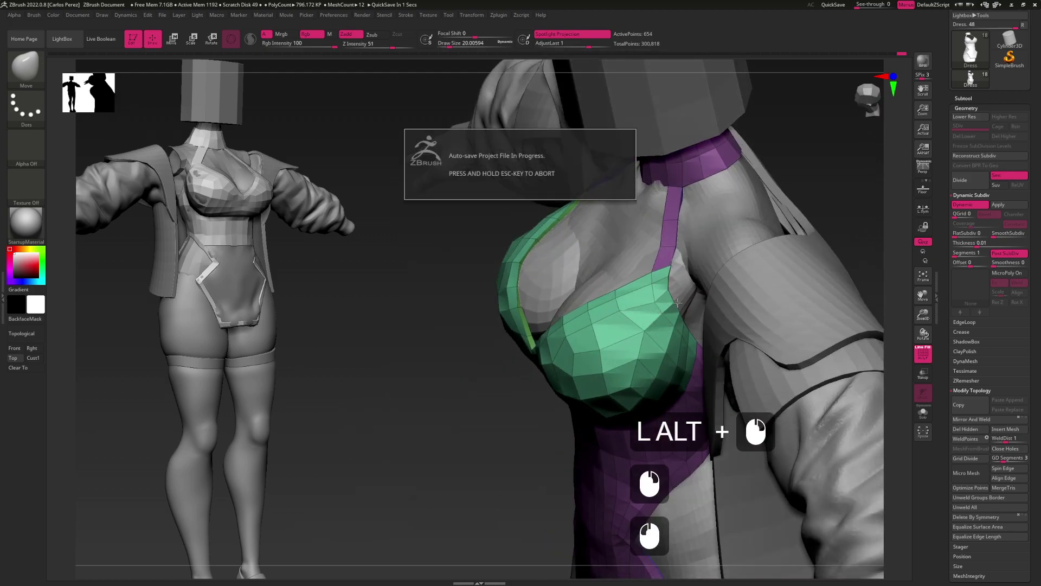
drag(670, 306, 649, 331)
right_drag(627, 321, 591, 326)
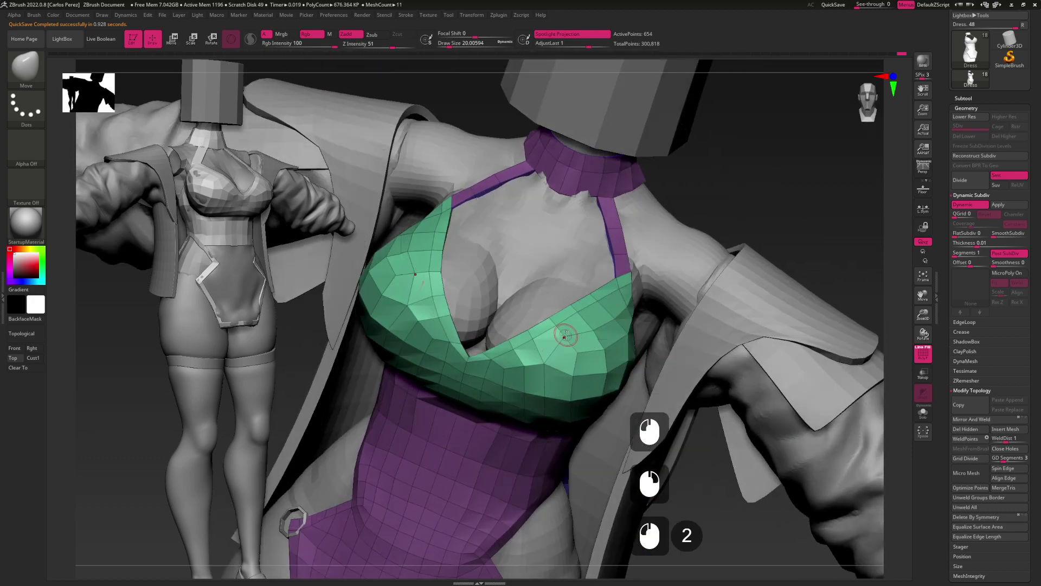
mouse_move(594, 369)
right_down()
mouse_move(577, 355)
mouse_move(599, 368)
mouse_move(574, 372)
right_up()
click(610, 376)
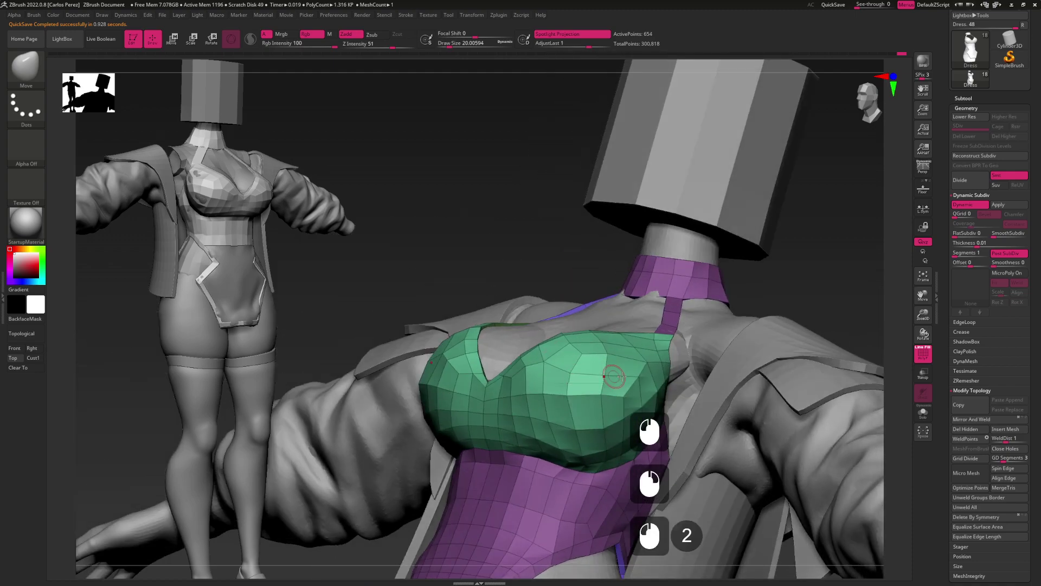
right_drag(638, 382, 627, 311)
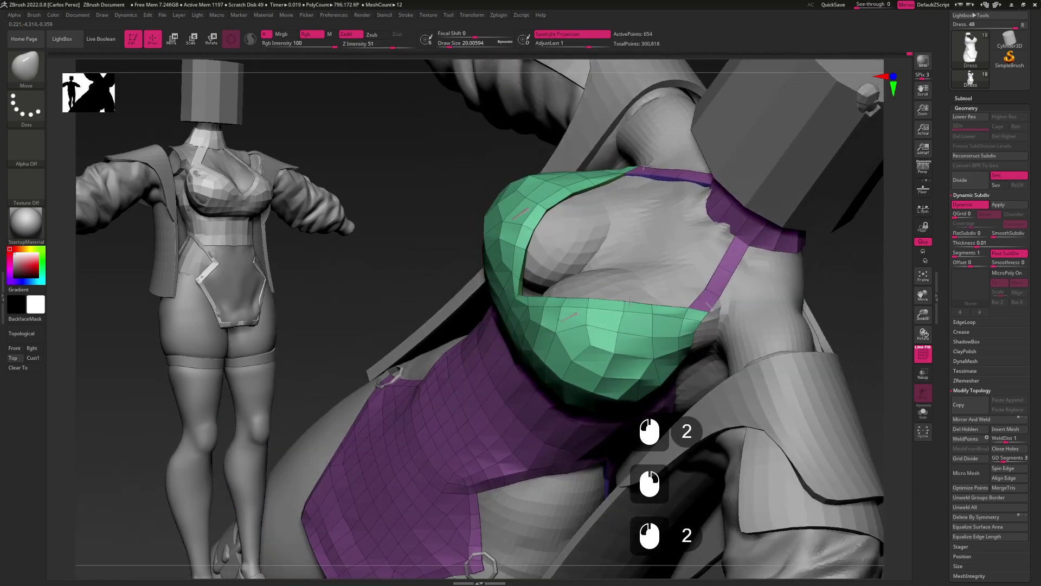
right_drag(656, 369, 653, 344)
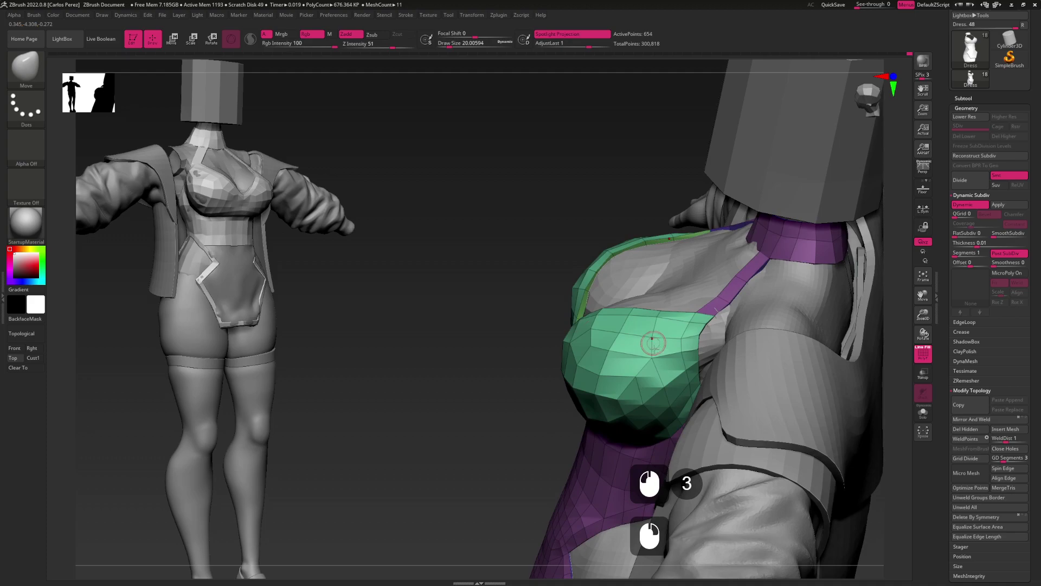
right_drag(664, 330, 702, 337)
right_drag(673, 417, 643, 379)
click(641, 376)
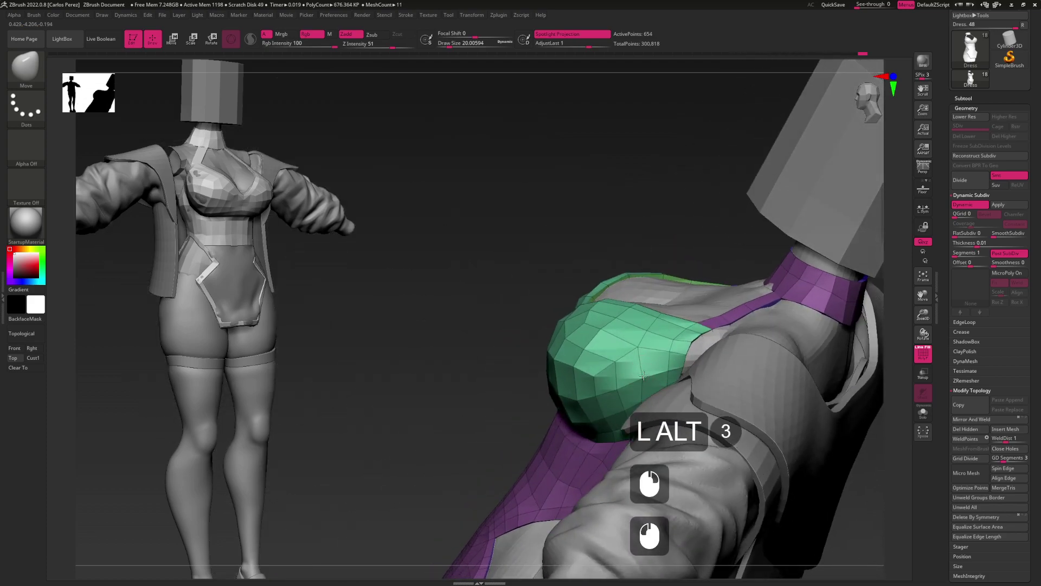
drag(651, 374, 658, 324)
click(637, 382)
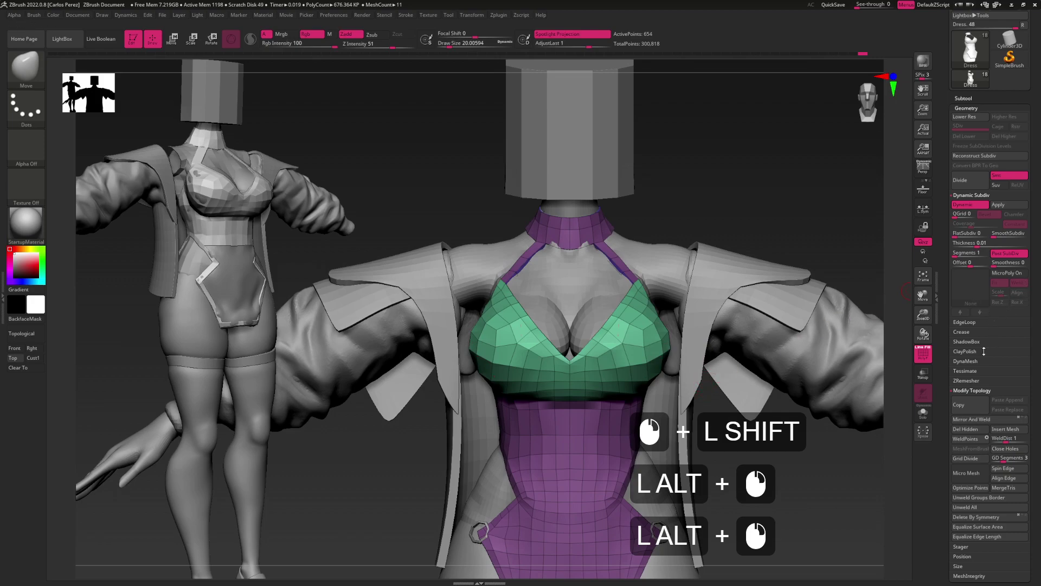
Crease the dress along its polygroup borders, apply SmoothSubdiv, and turn PolyFrame off
click(979, 333)
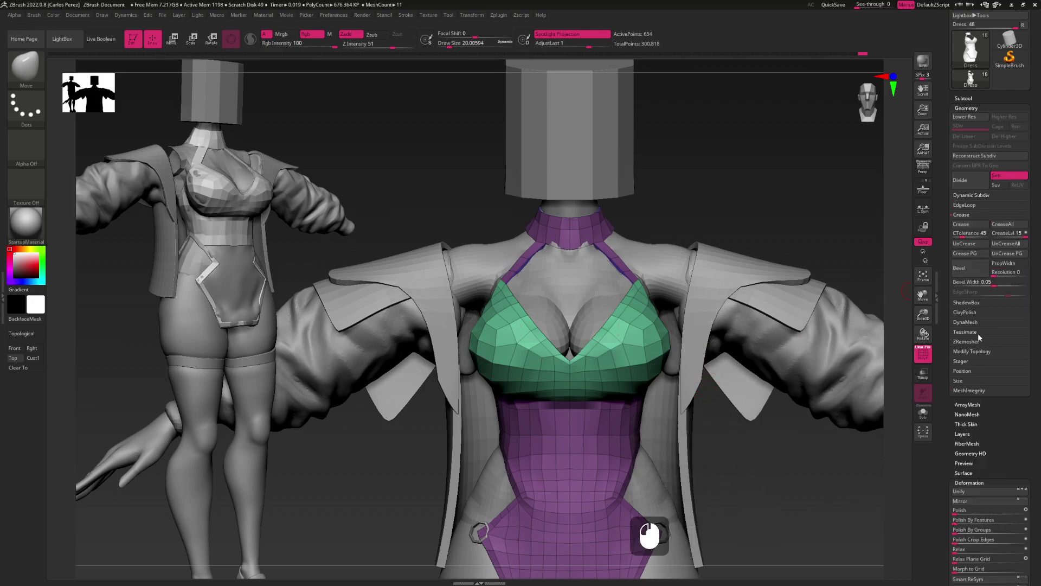
click(970, 253)
alt+drag(790, 396, 779, 363)
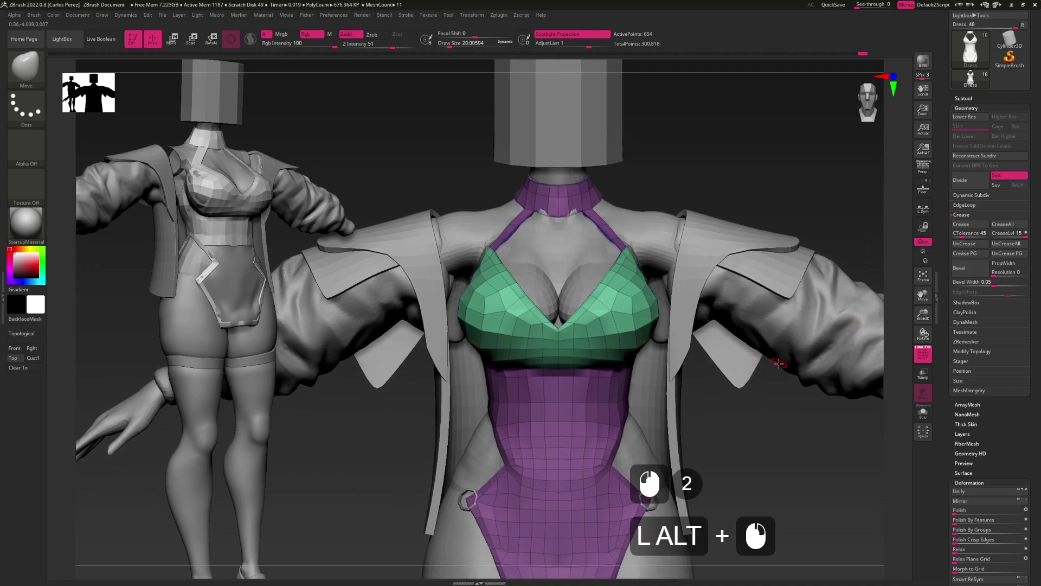
click(972, 195)
click(999, 237)
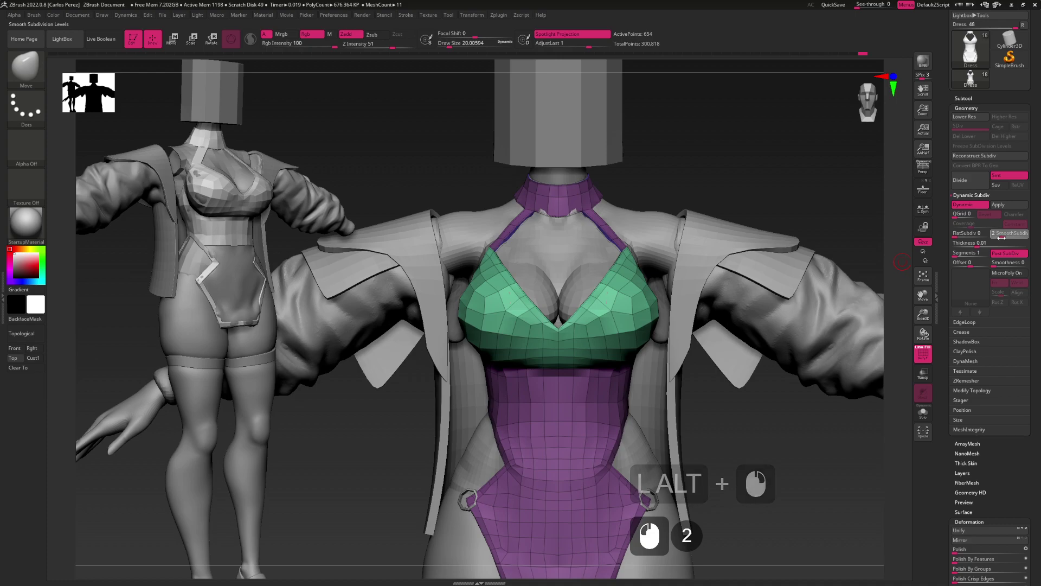
key(shift+f)
Lasso-isolate a small area of the dress, then show the whole dress again
right_drag(755, 345, 747, 377)
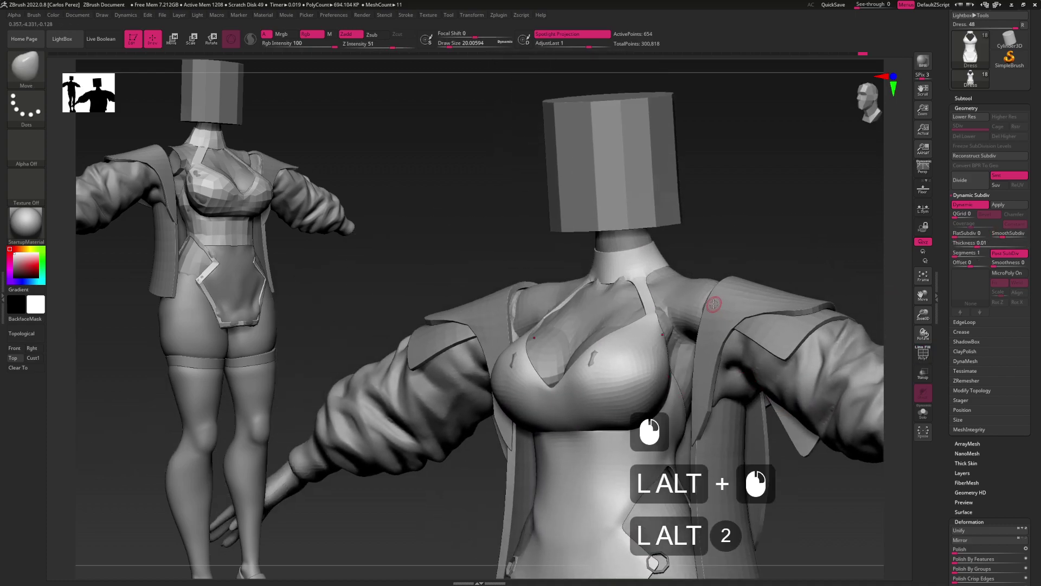
key(ctrl+shift)
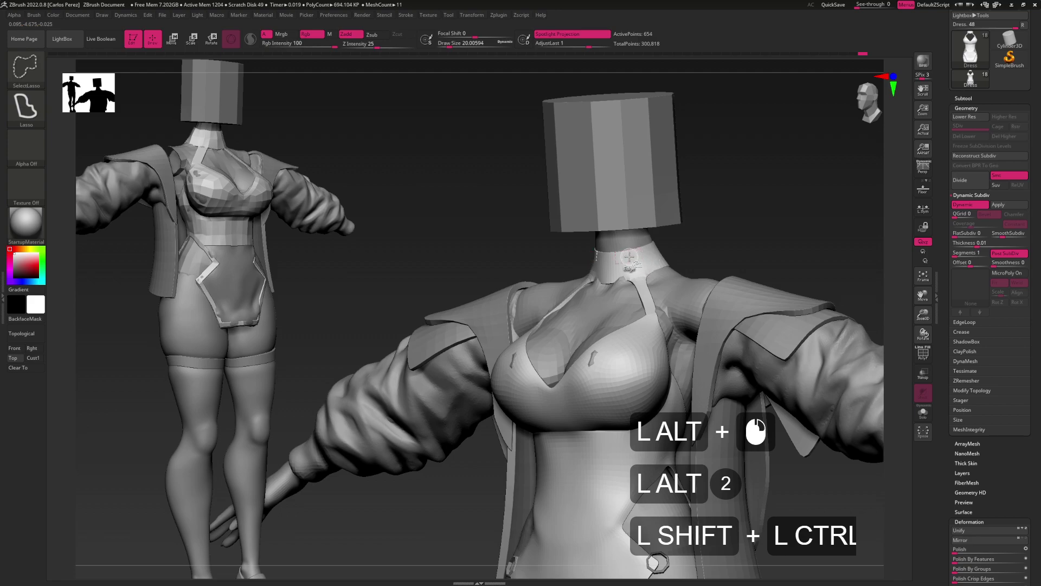
ctrl+shift+click(632, 256)
ctrl+shift+click(767, 216)
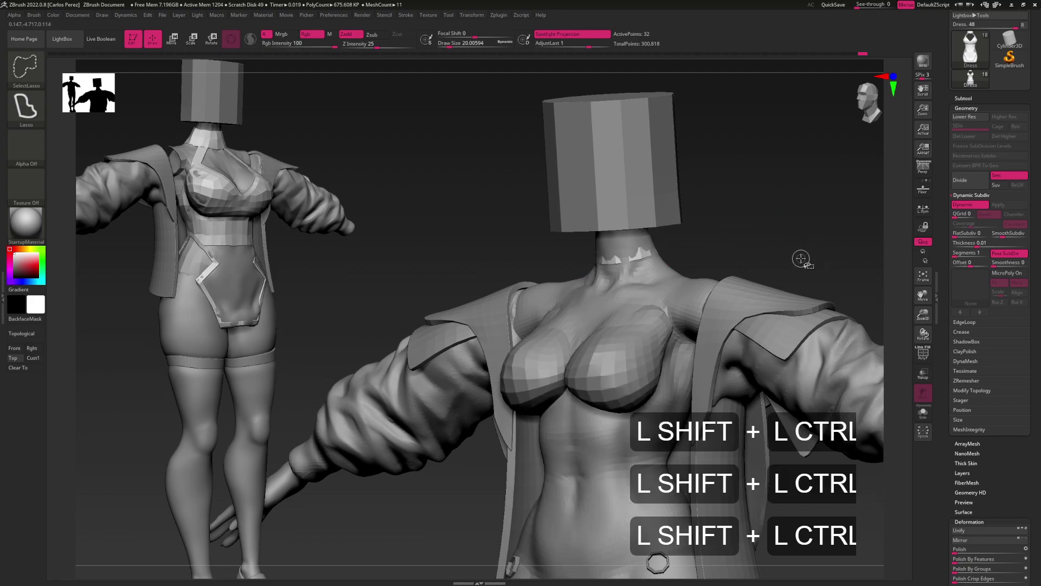
key(ctrl+w)
ctrl+shift+click(855, 262)
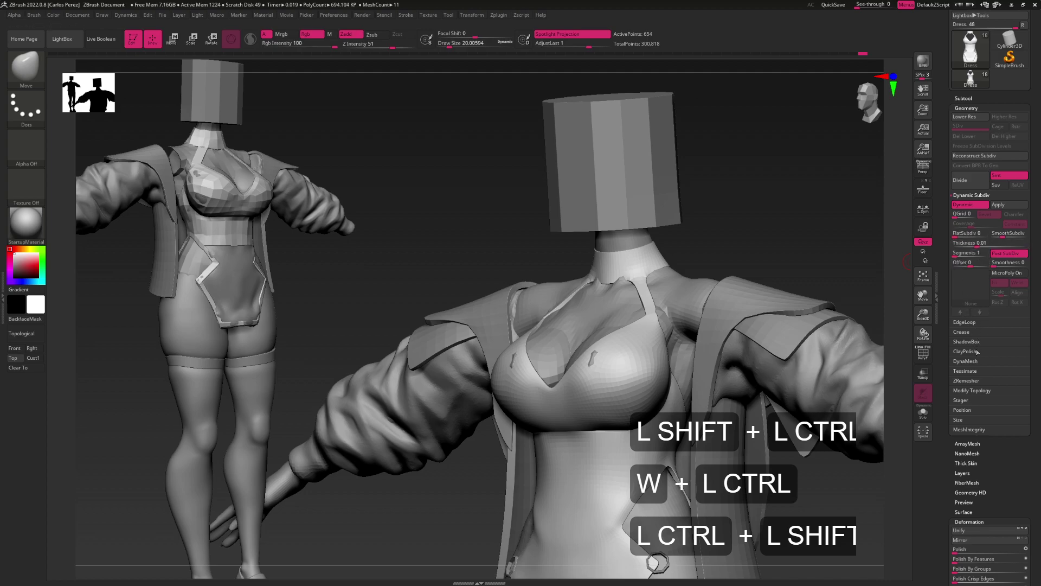
Re-crease the dress along polygroup borders and check it from the front
click(962, 332)
click(974, 254)
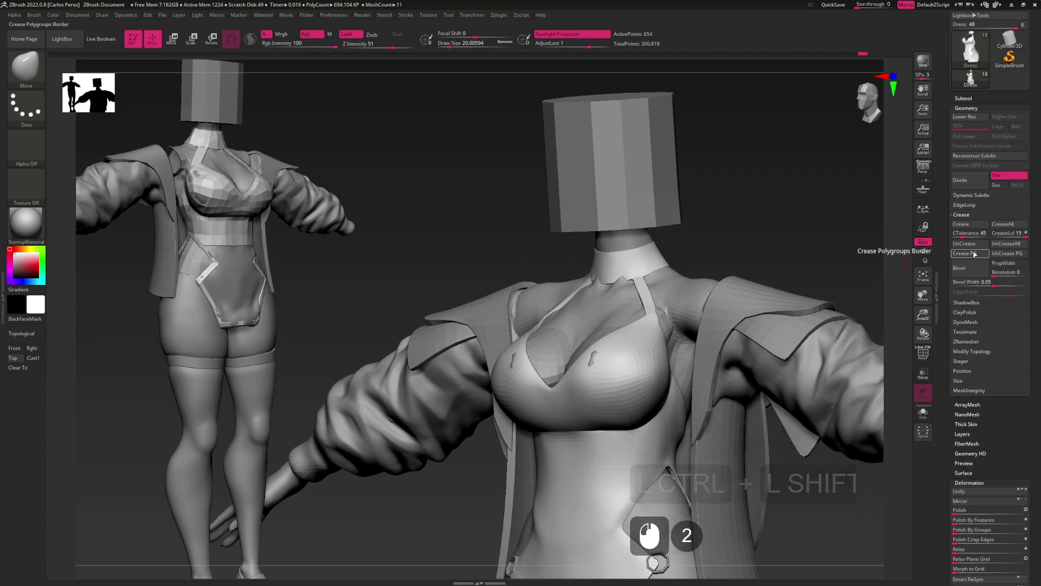
alt+drag(737, 402, 734, 320)
mouse_move(742, 356)
alt+mouse_down()
mouse_move(740, 297)
mouse_move(772, 353)
mouse_move(751, 354)
mouse_move(748, 372)
mouse_move(732, 349)
alt+mouse_up()
key(shift+f)
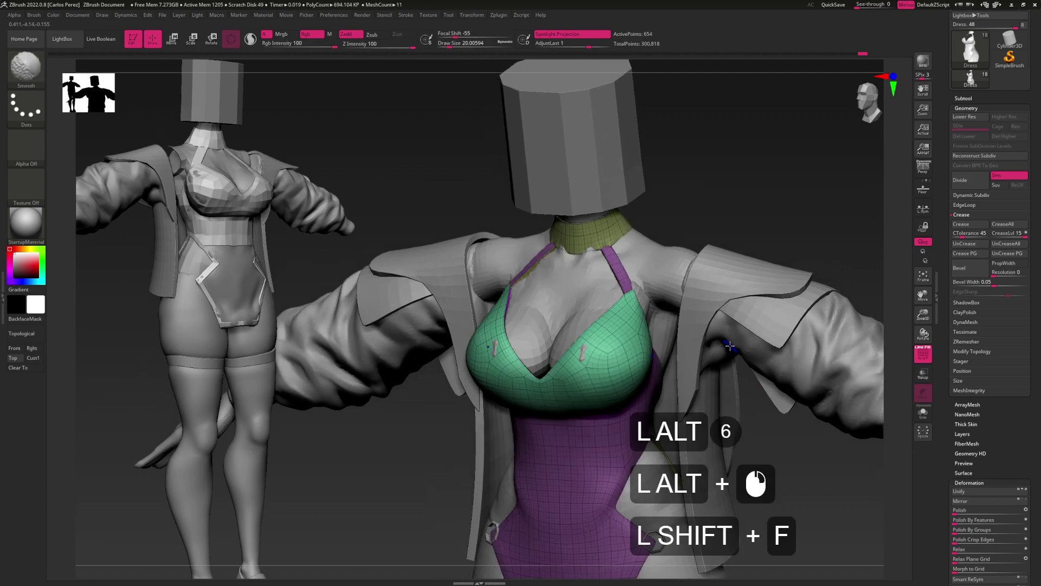
key(shift+f)
alt+drag(731, 345, 661, 354)
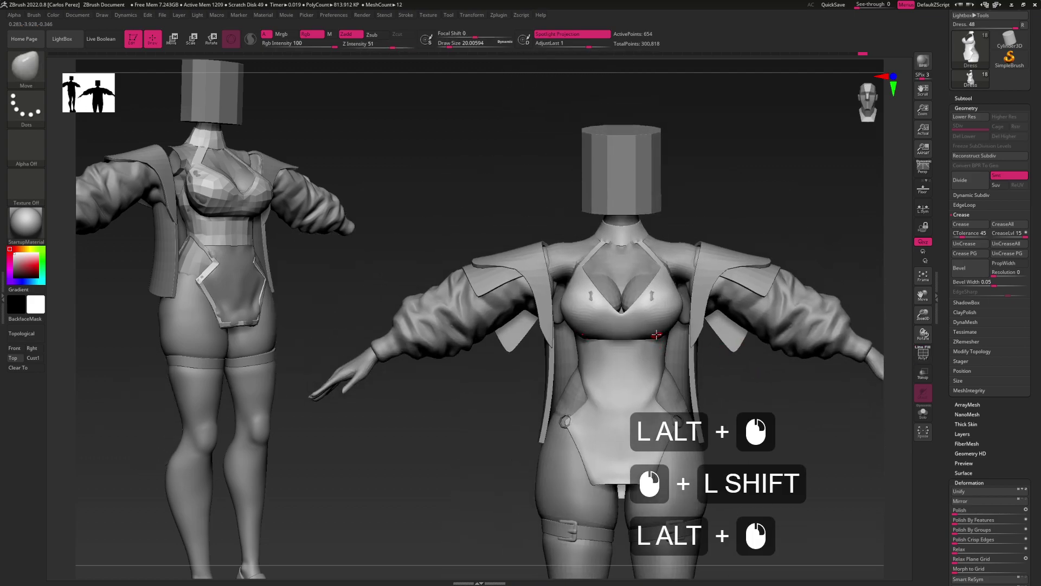
Select the Move brush and enlarge its Draw Size to about 104
key(b)
key(m)
key(v)
key(s)
click(671, 327)
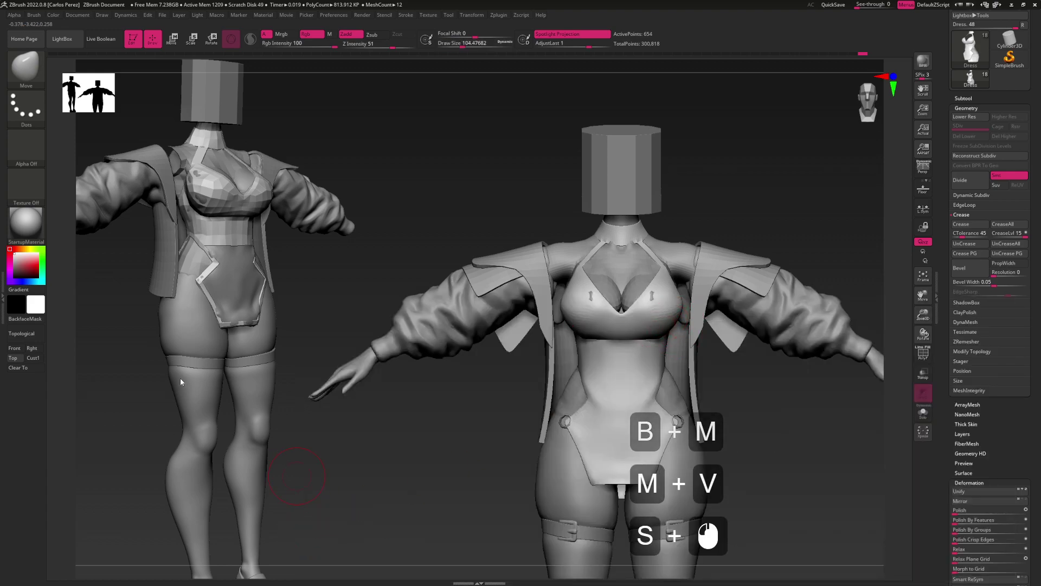
scroll(190, 372, down, 5)
scroll(197, 359, up, 7)
scroll(147, 393, down, 1)
scroll(148, 392, up, 4)
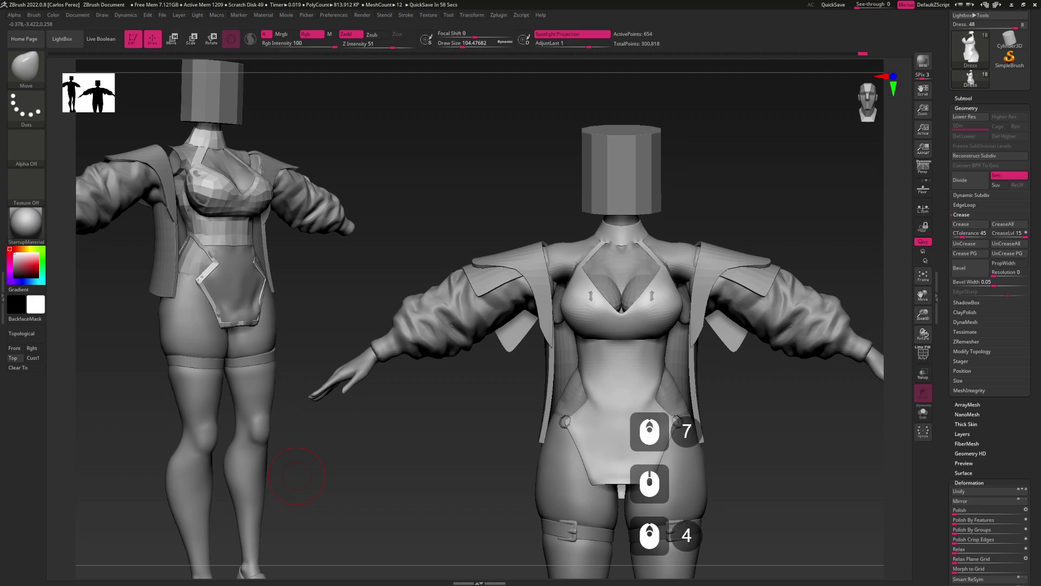
Step the subdivision level down and back up, then view the dress at three-quarter angle
right_drag(654, 315, 672, 321)
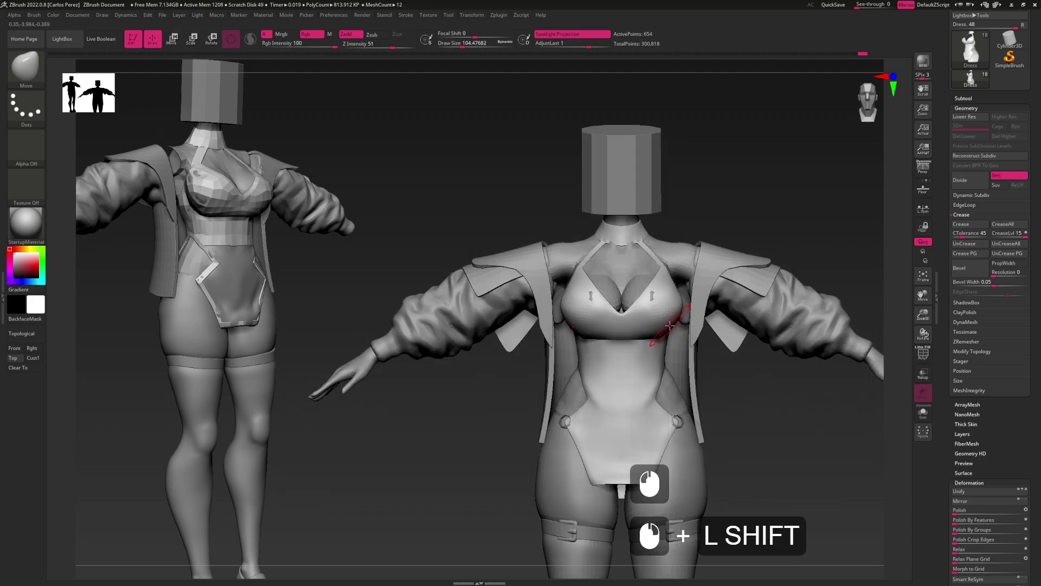
key(shift+d)
key(shift+d)
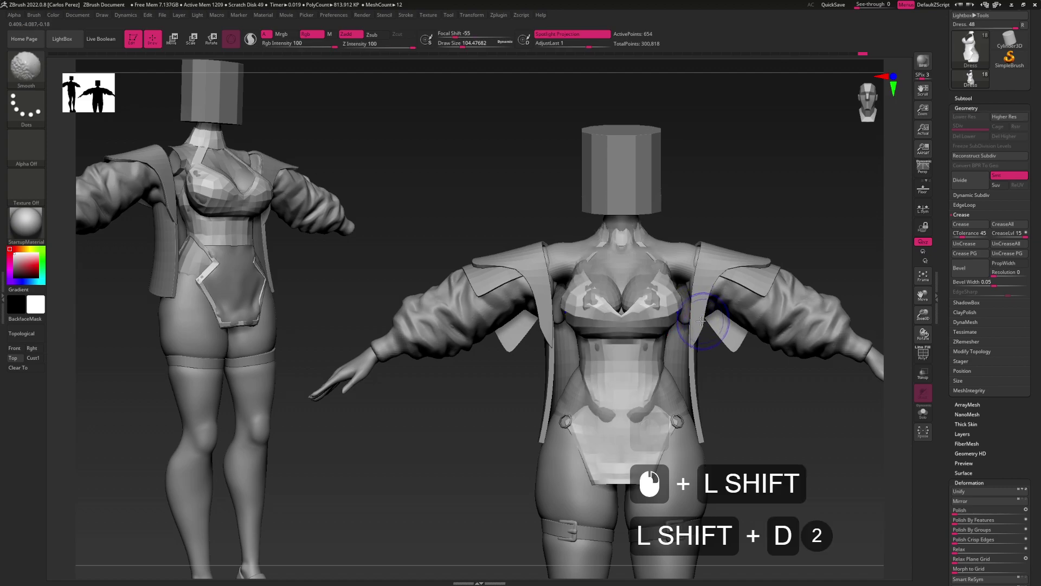
key(d)
right_drag(672, 324, 643, 322)
Smooth the dress neckline from the front, undoing one stroke
alt+scroll(646, 328, down, 20)
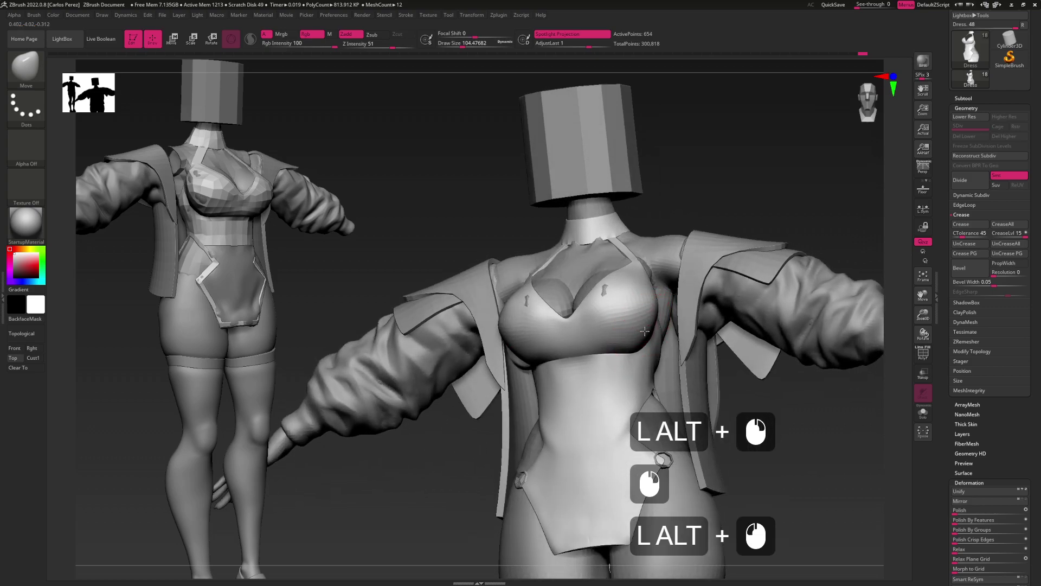
key(alt)
key(alt)
key(alt)
key(alt)
mouse_move(655, 328)
shift+right_down()
mouse_move(642, 327)
mouse_move(663, 313)
shift+right_up()
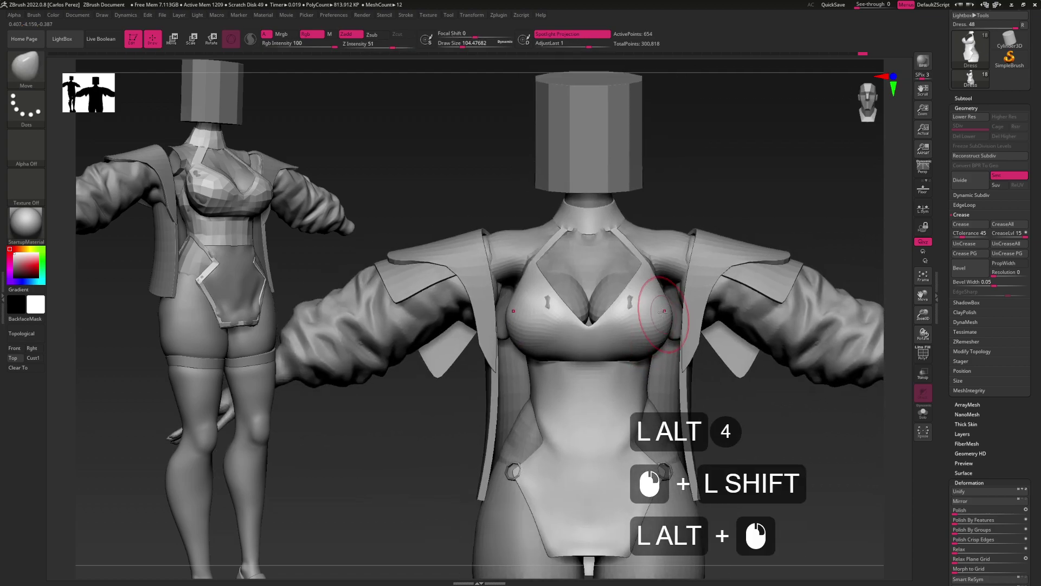
click(591, 351)
click(589, 350)
alt+right_drag(593, 331, 608, 363)
click(606, 366)
key(ctrl+z)
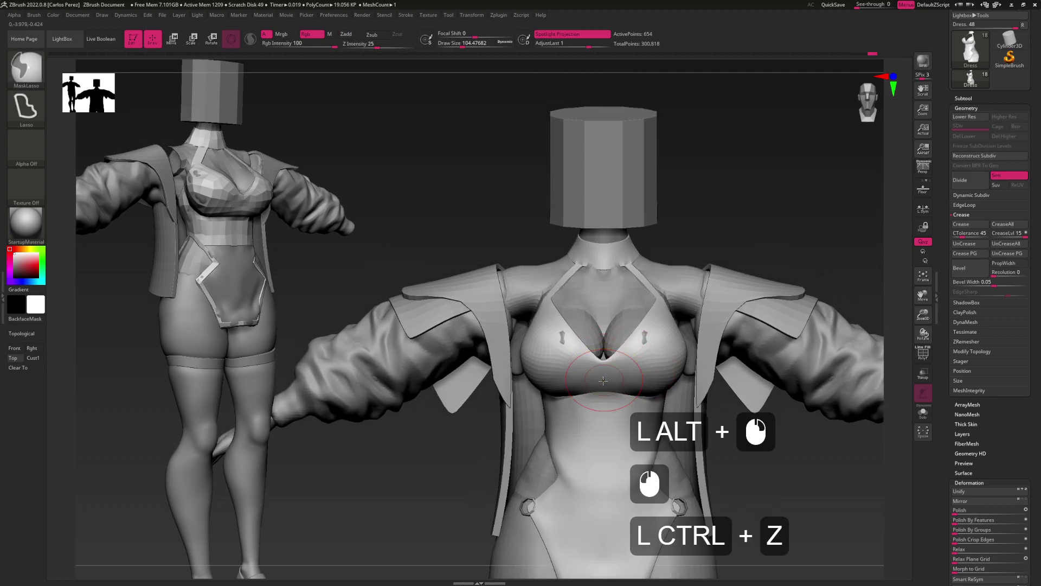
click(608, 375)
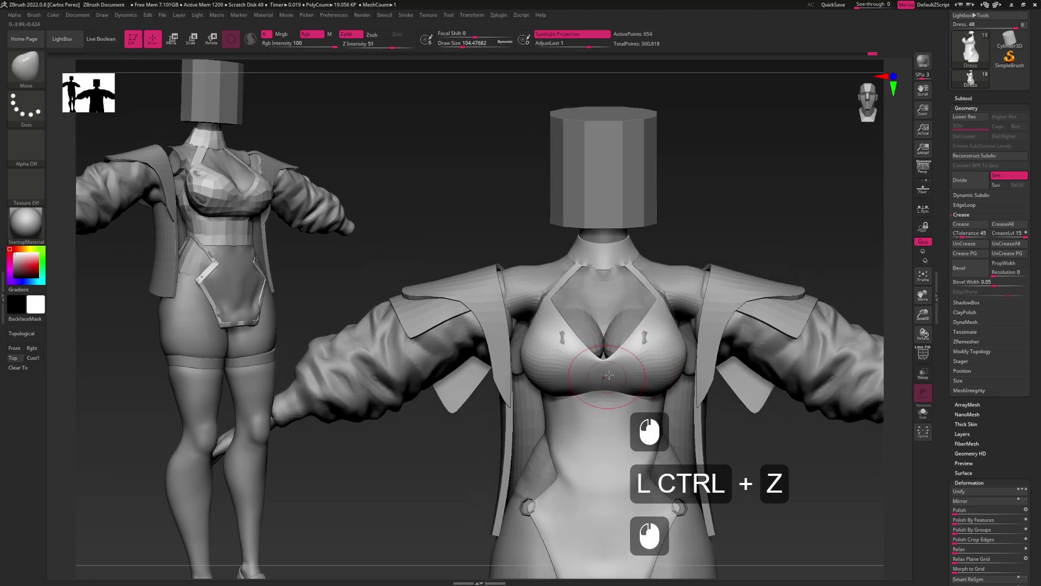
Smooth the fabric around the bra cups from front and three-quarter views
click(659, 303)
alt+click(657, 300)
alt+click(657, 299)
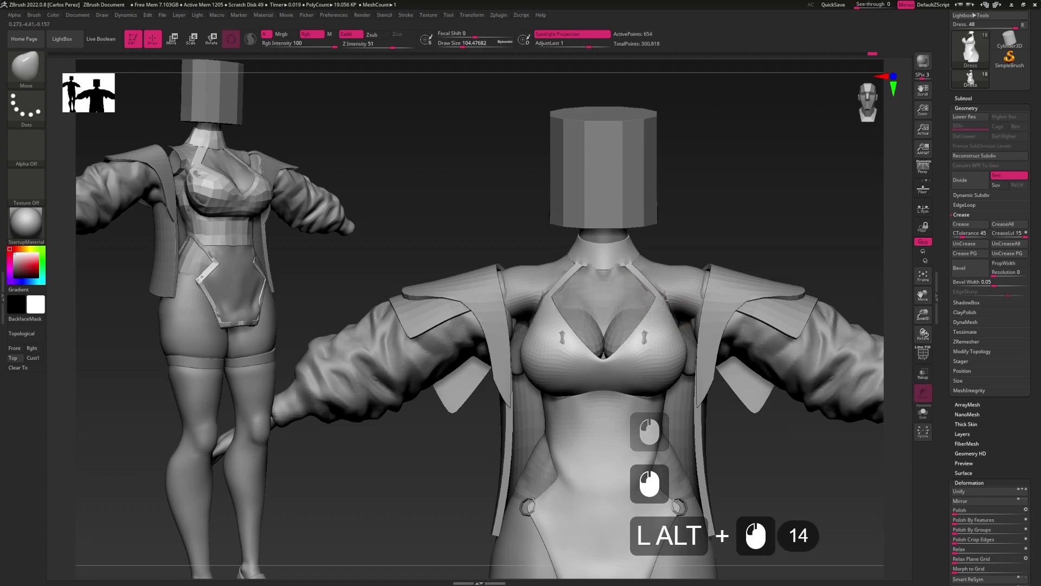
alt+click(658, 299)
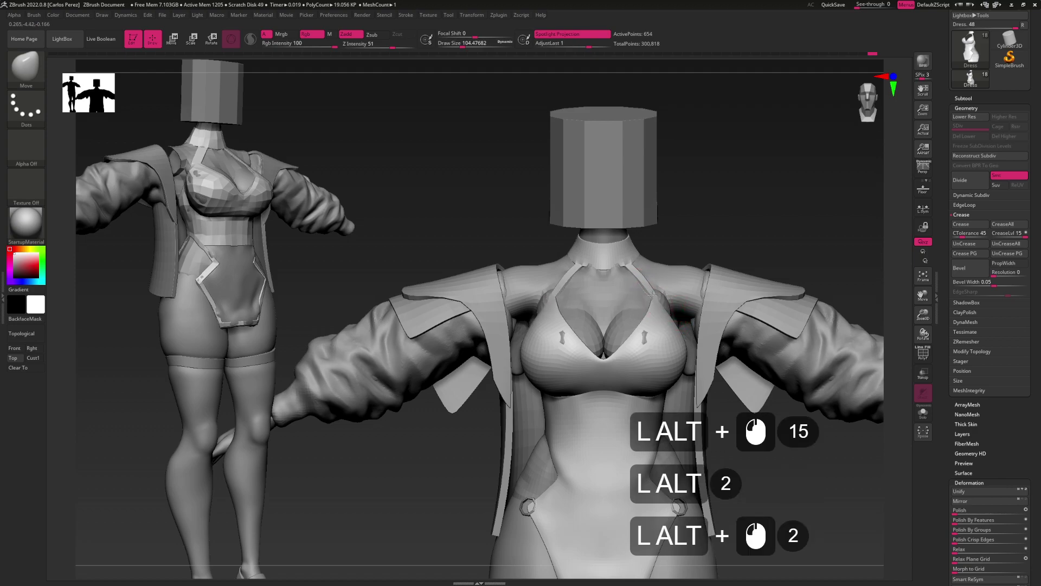
drag(664, 303, 675, 294)
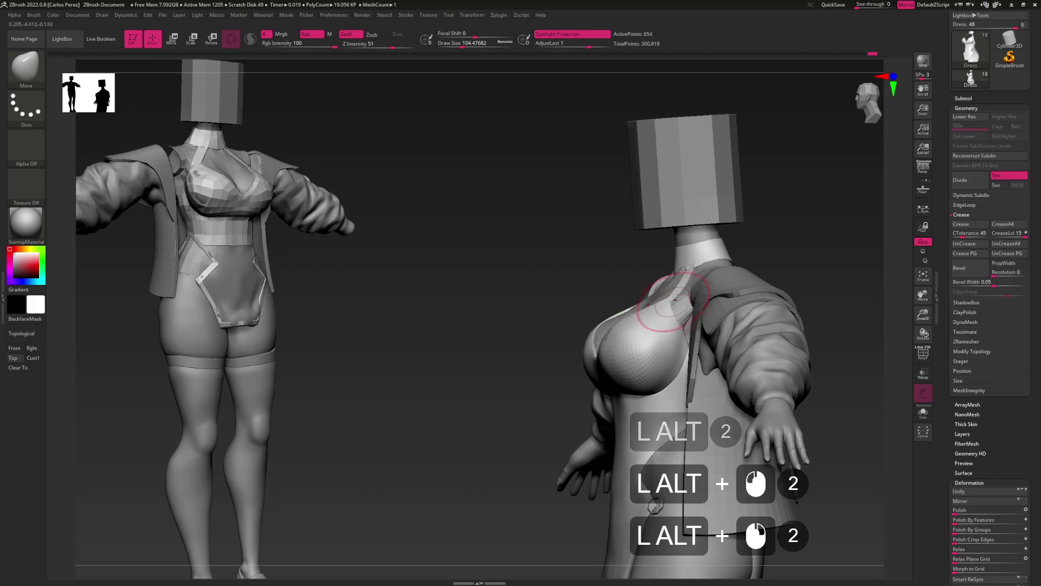
alt+click(674, 313)
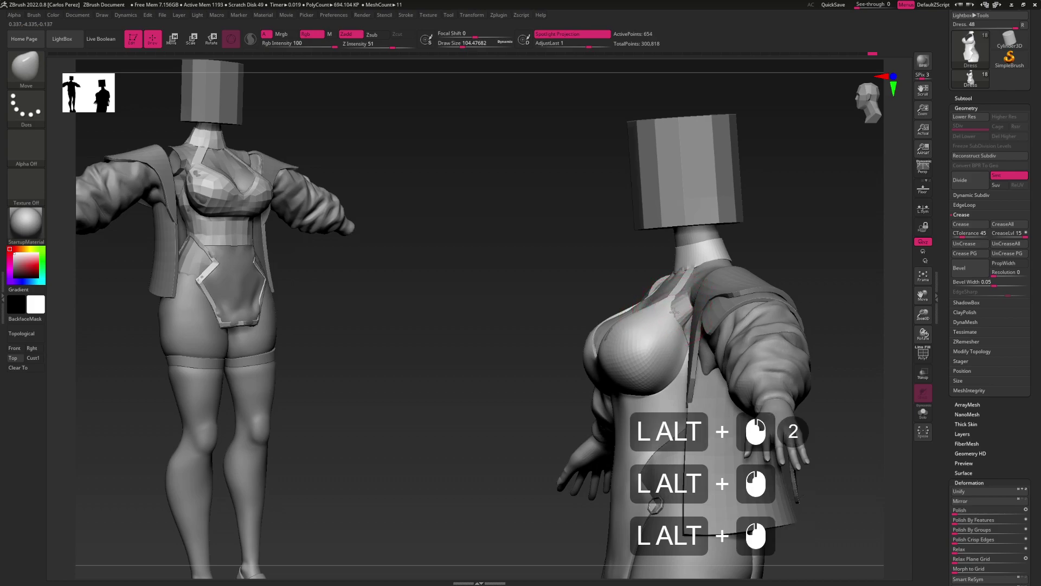
alt+click(676, 312)
mouse_move(676, 313)
shift+mouse_down()
mouse_move(684, 307)
mouse_move(651, 284)
mouse_move(674, 267)
shift+mouse_up()
click(660, 297)
Smooth under the cups at brush sizes 87 and 128, switching between Booba and Dress
key(s)
click(653, 276)
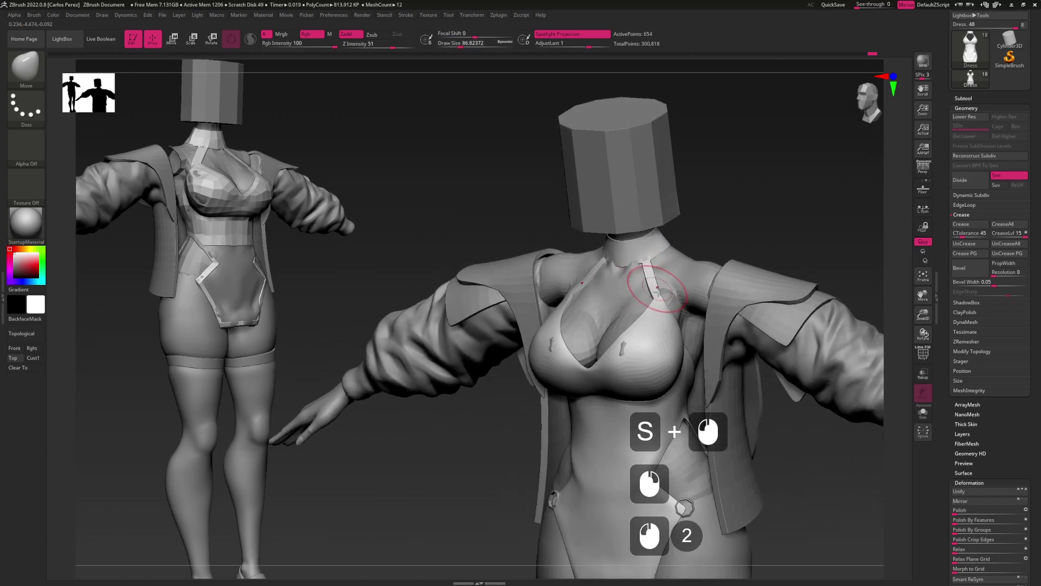
mouse_move(657, 301)
mouse_down()
mouse_move(654, 272)
mouse_move(673, 292)
mouse_up()
click(654, 275)
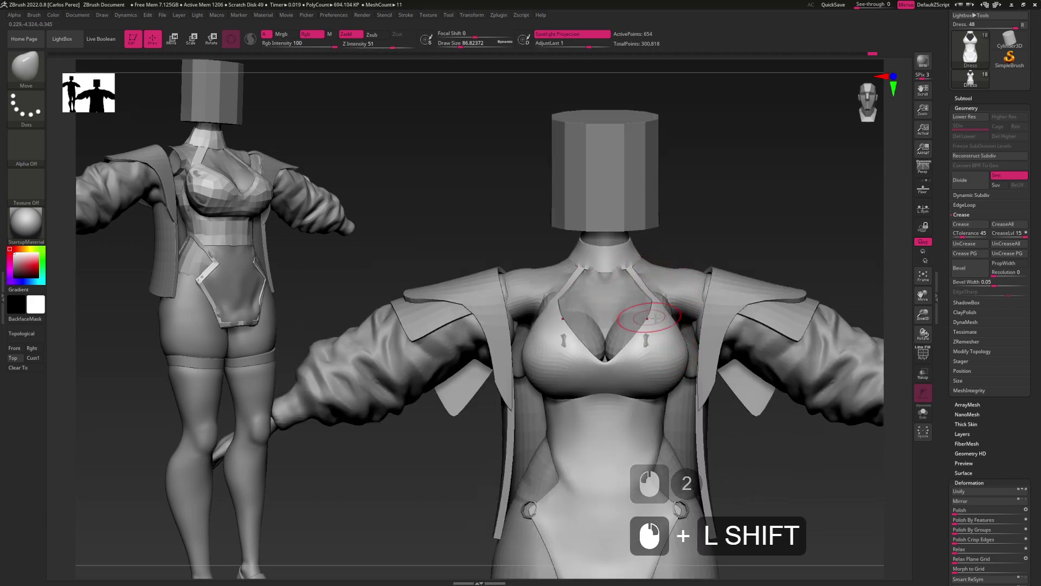
mouse_move(666, 299)
alt+mouse_down()
mouse_move(666, 340)
mouse_move(647, 289)
mouse_move(663, 307)
alt+mouse_up()
key(s)
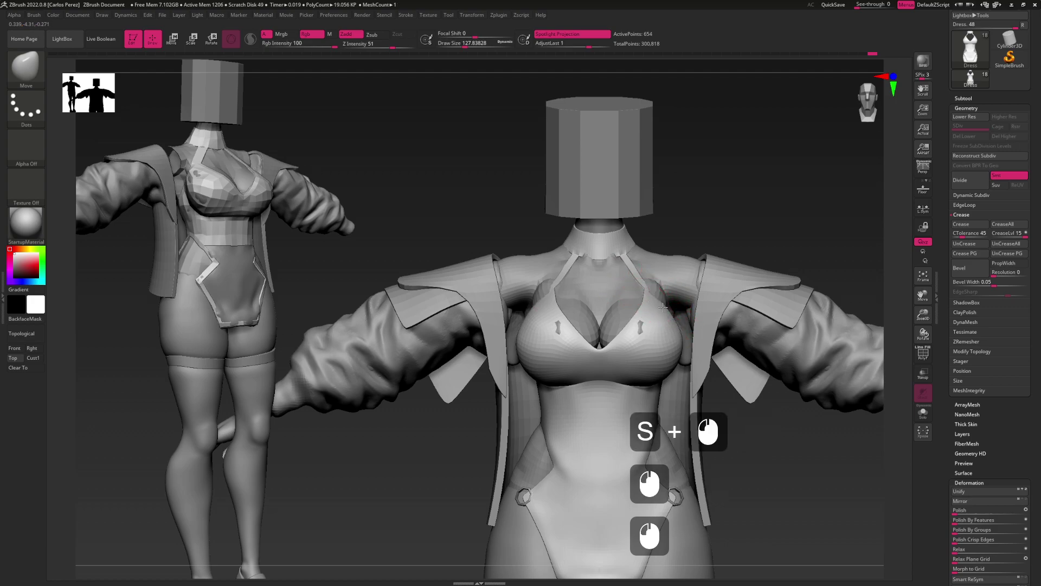
click(663, 313)
alt+click(697, 301)
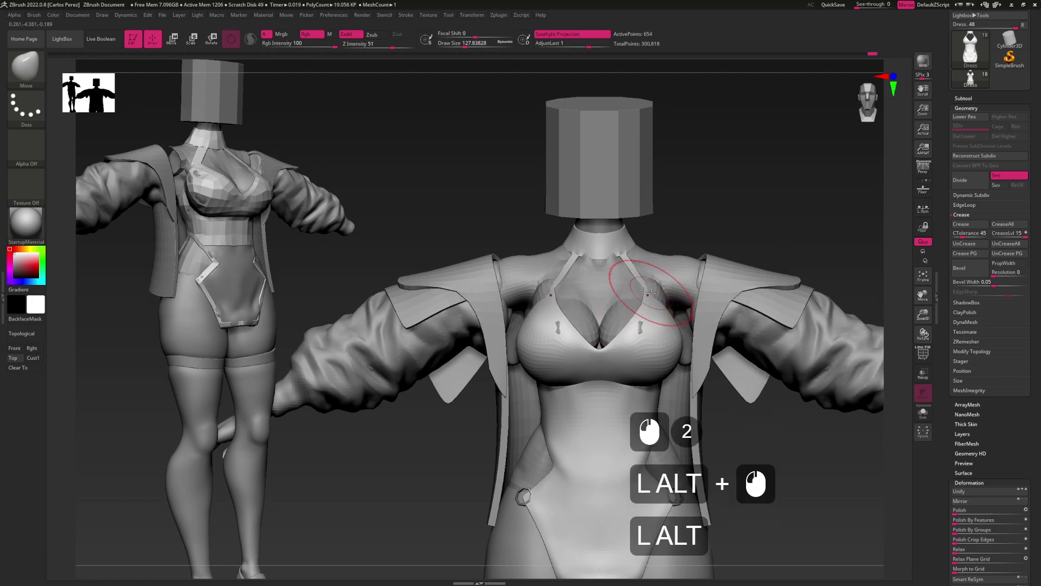
alt+click(622, 314)
click(661, 292)
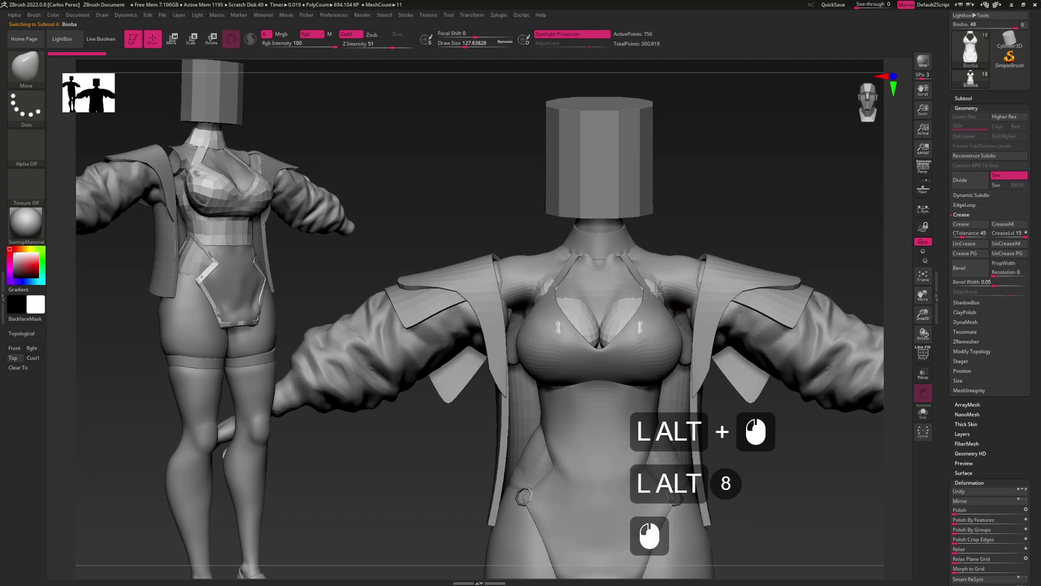
alt+click(657, 311)
mouse_move(732, 217)
mouse_down()
mouse_move(660, 340)
mouse_move(654, 329)
mouse_up()
Smooth around the cups with brush sizes 158, 136, then 112
key(s)
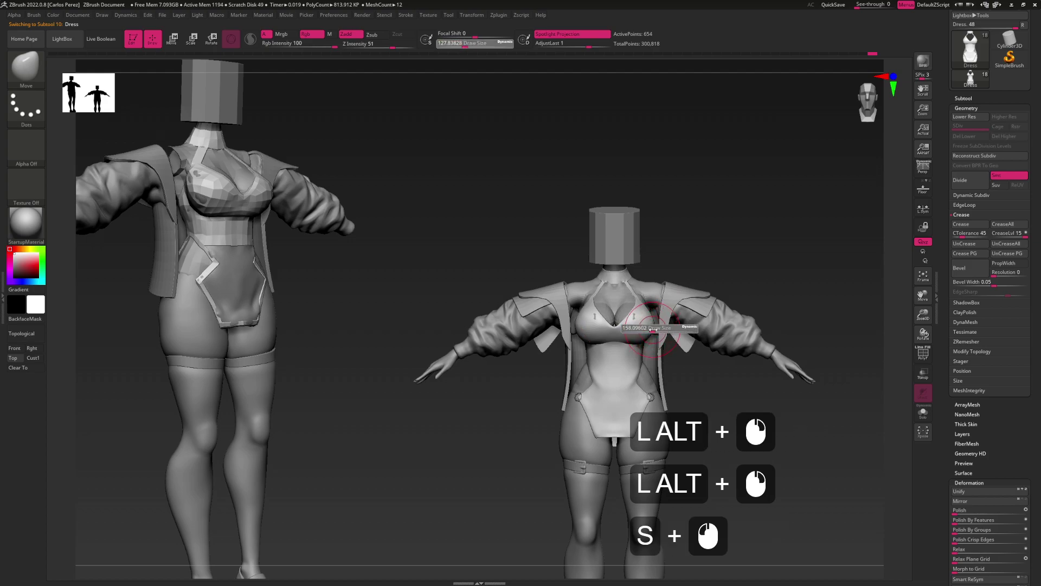
click(651, 328)
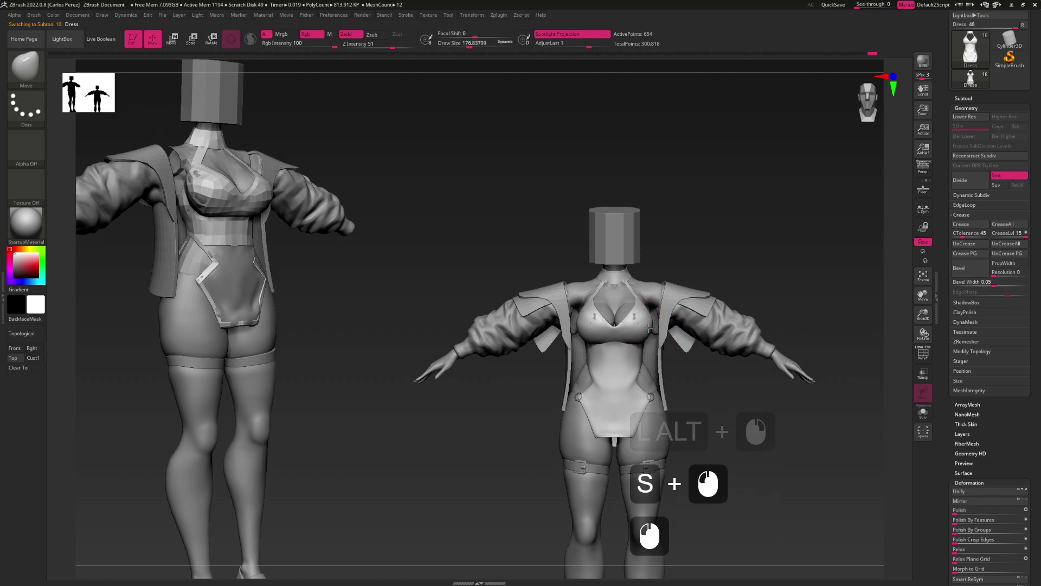
click(631, 340)
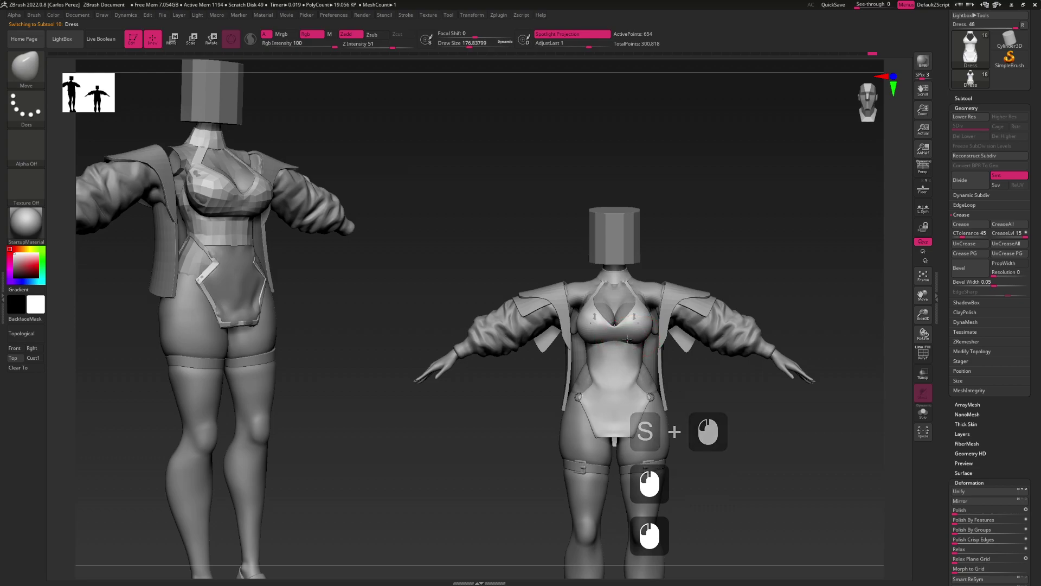
click(643, 327)
drag(643, 327, 641, 313)
alt+click(639, 329)
key(s)
click(644, 315)
key(s)
click(641, 313)
click(641, 313)
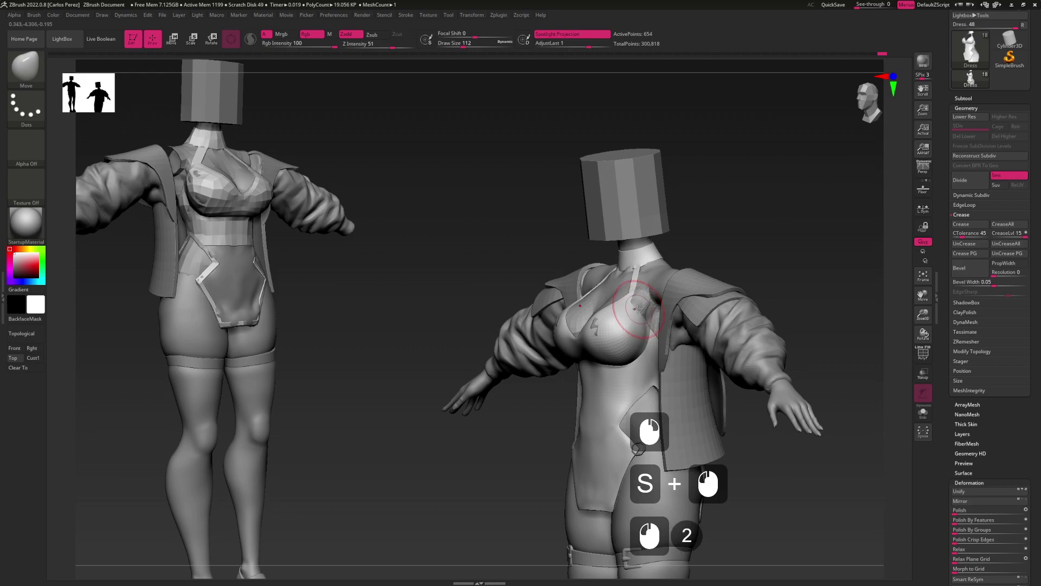
alt+click(640, 310)
alt+click(640, 309)
alt+click(640, 309)
drag(640, 309, 618, 359)
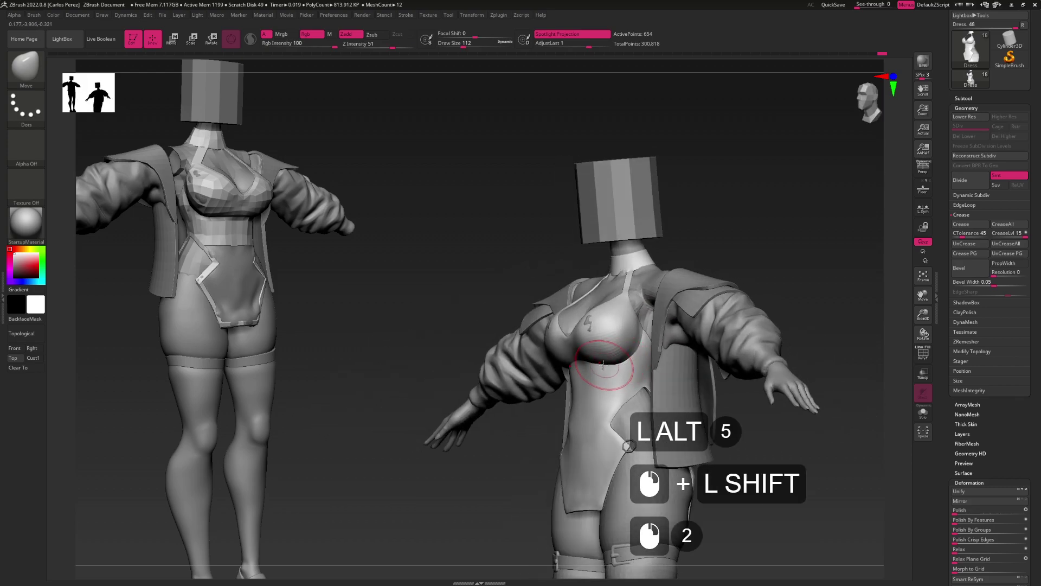
Smooth the fabric under the chest at size 163, then refine at about 77
key(s)
click(592, 362)
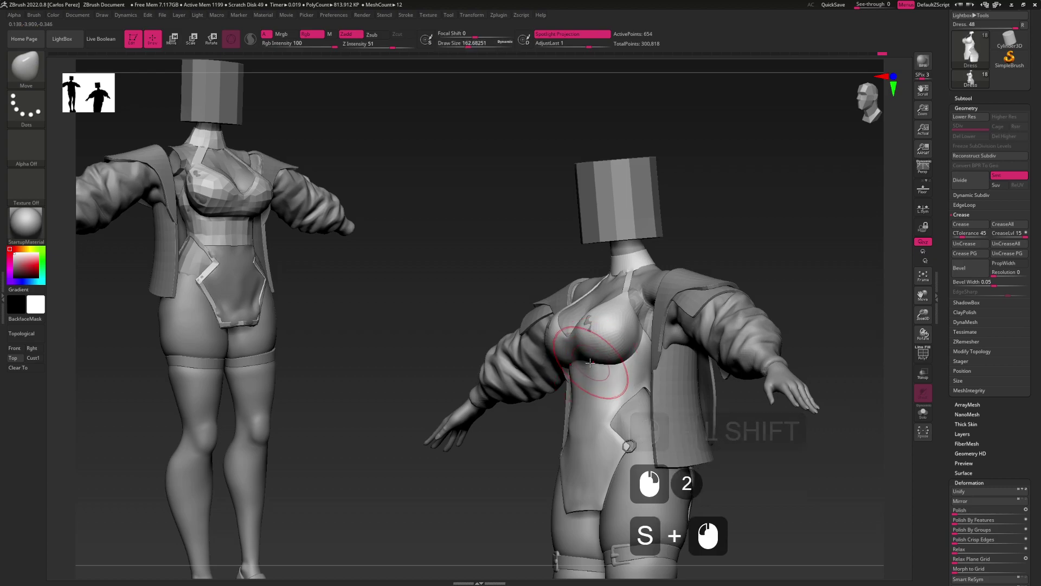
click(591, 360)
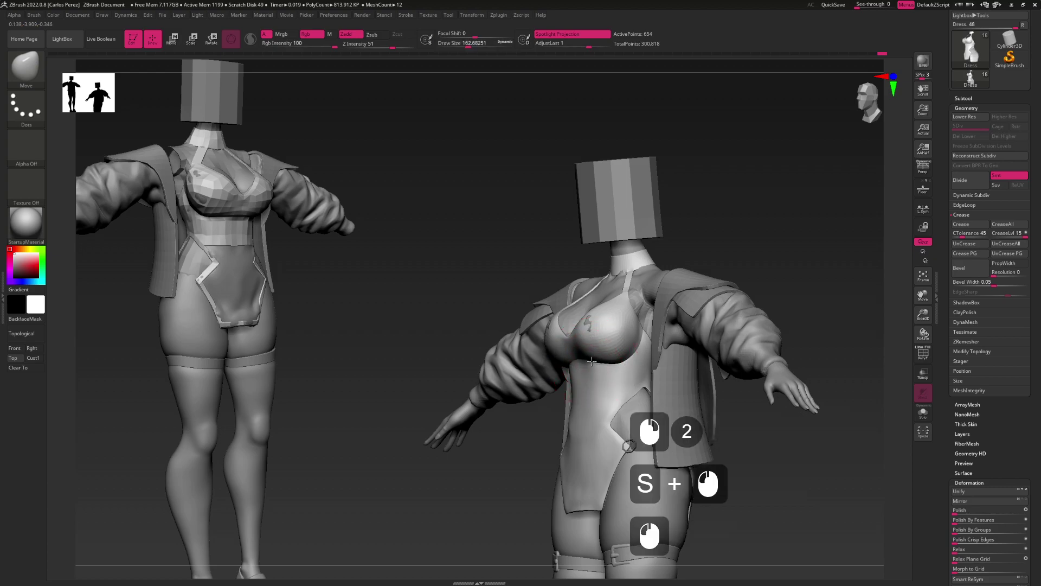
key(s)
mouse_move(627, 360)
mouse_down()
mouse_move(645, 360)
mouse_move(615, 336)
mouse_up()
click(621, 364)
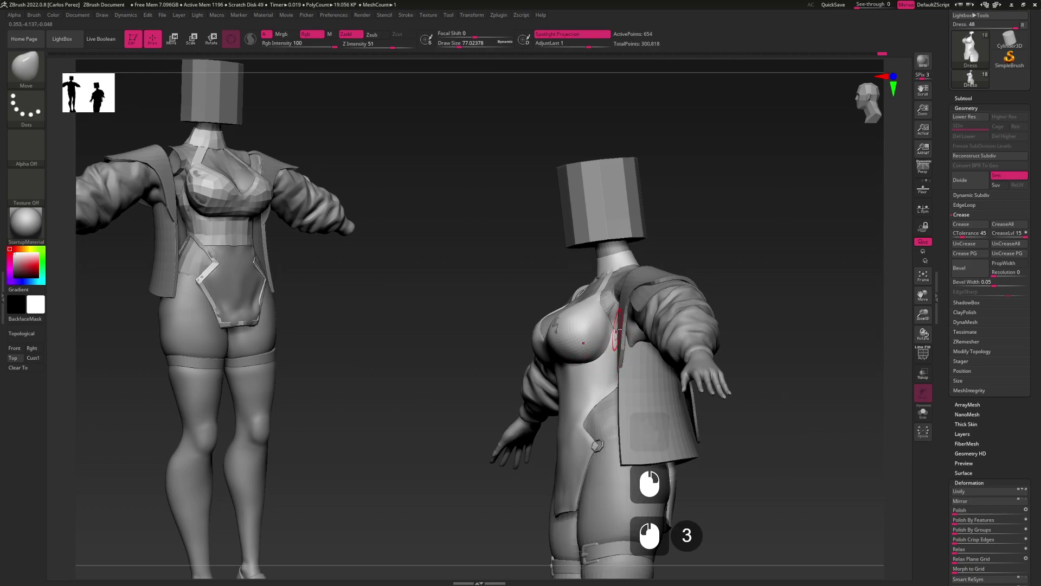
Show PolyFrame polygroup colours and wireframe, zoomed in on the torso
key(shift+f)
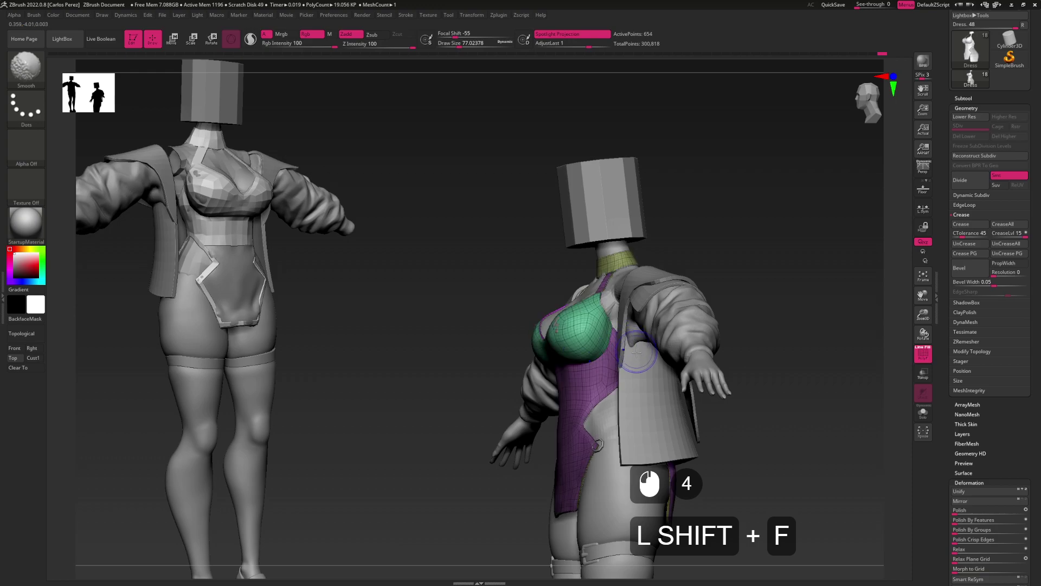
drag(612, 320, 634, 316)
key(shift+f)
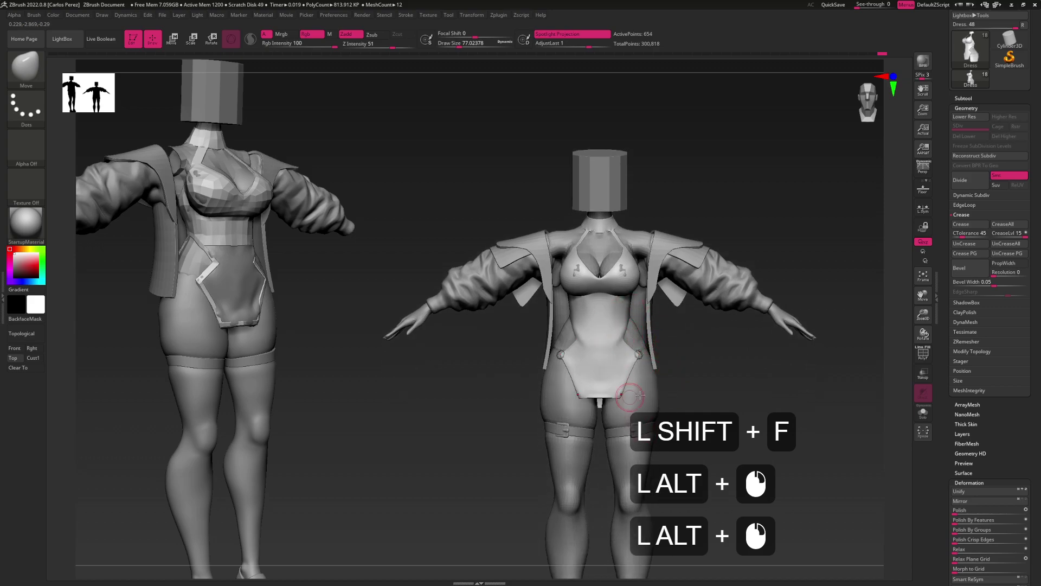
mouse_move(621, 370)
alt+mouse_down()
mouse_move(640, 343)
mouse_move(623, 354)
alt+mouse_up()
key(shift+f)
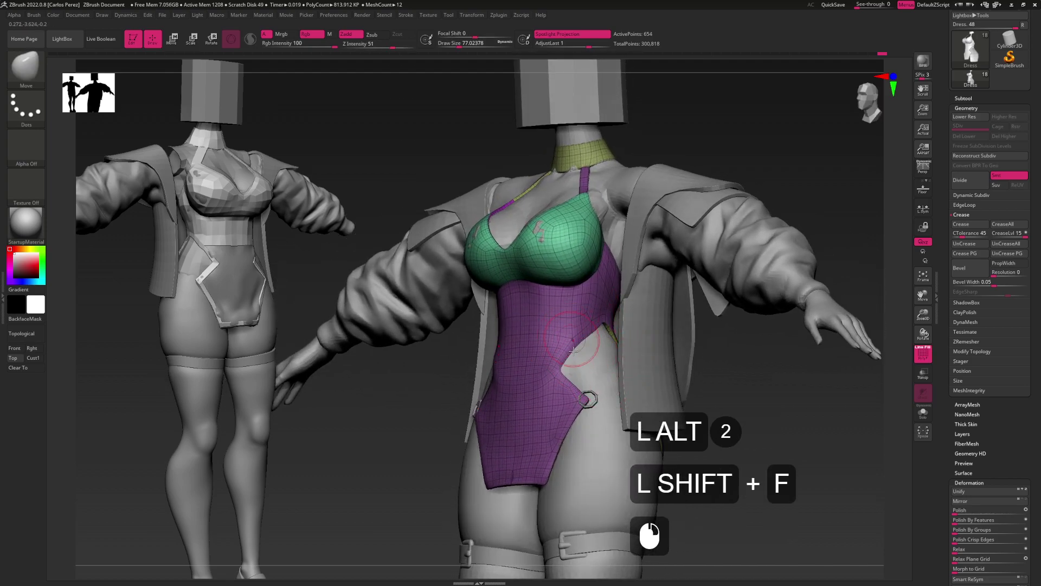
alt+drag(603, 320, 636, 338)
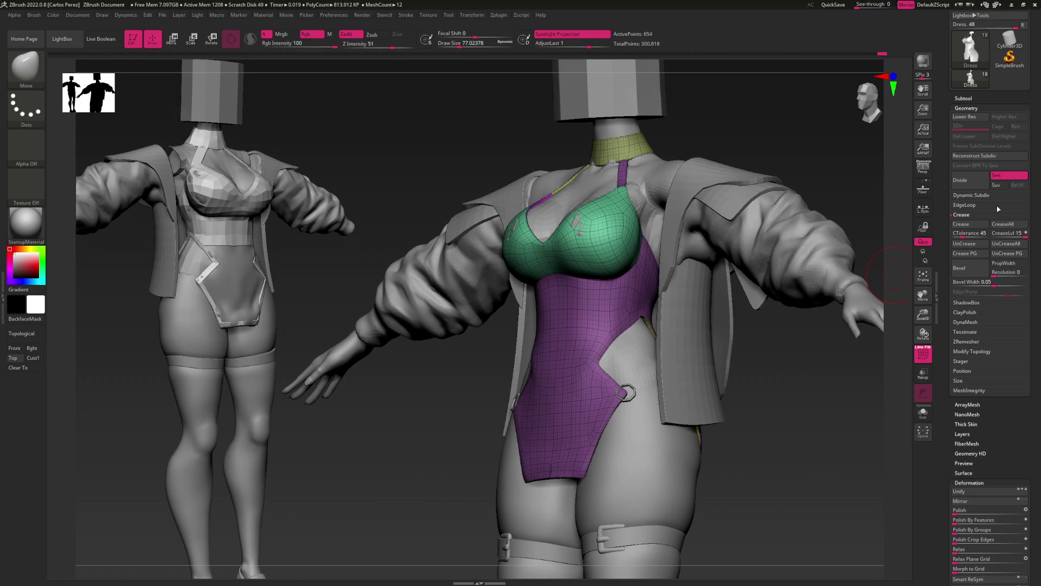
Set the dress's SmoothSubdiv to 0 and switch to the ZModeler brush
click(984, 196)
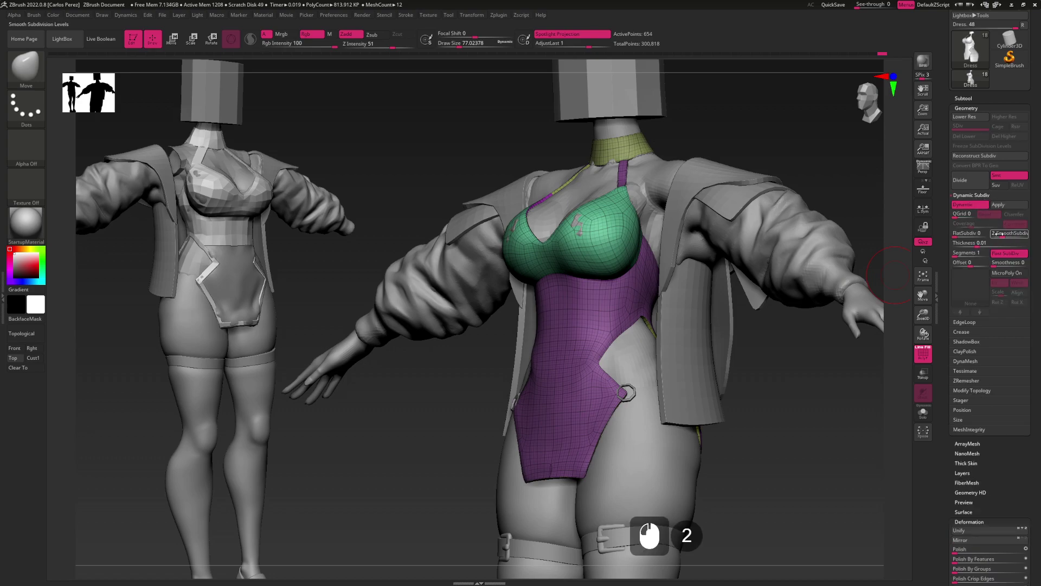
drag(999, 234, 770, 341)
mouse_move(622, 340)
alt+right_down()
mouse_move(597, 325)
mouse_move(591, 339)
alt+right_up()
key(b)
key(z)
key(m)
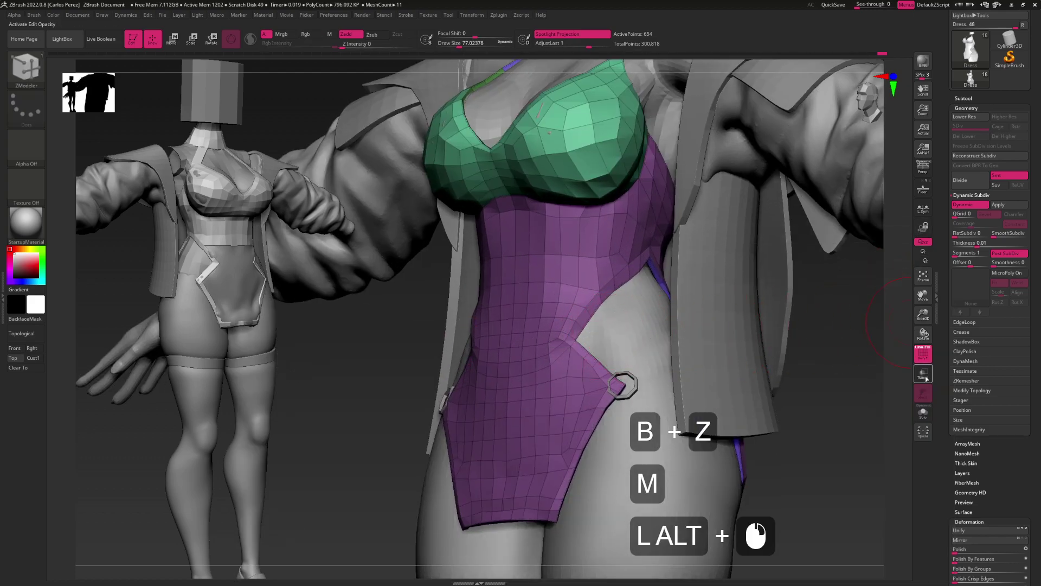
Hide the Jacket, Lapelle and shoulder panel subtools and make the Torso active
click(923, 412)
right_drag(591, 347, 667, 338)
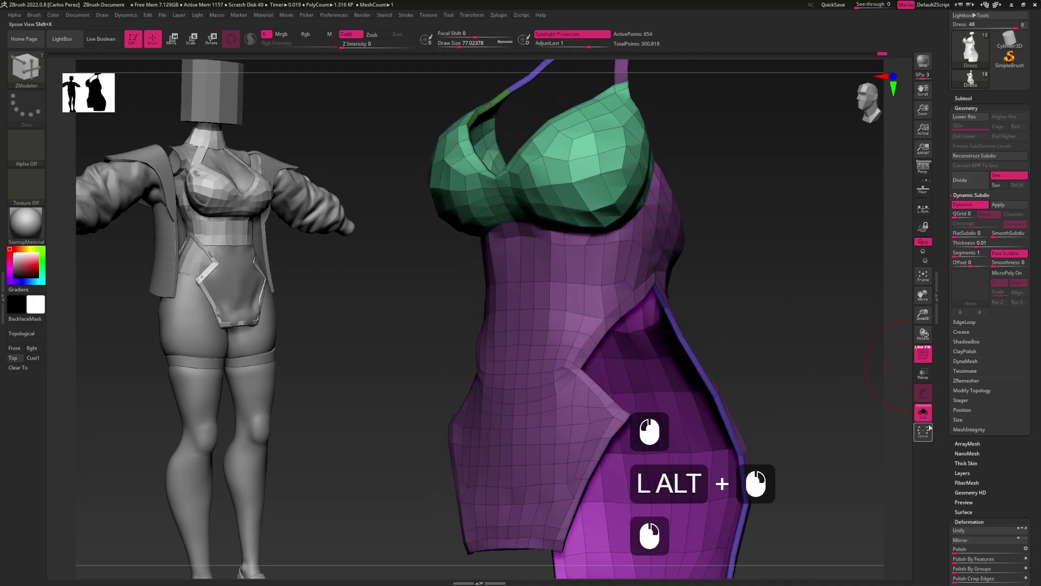
click(924, 413)
click(966, 108)
click(963, 98)
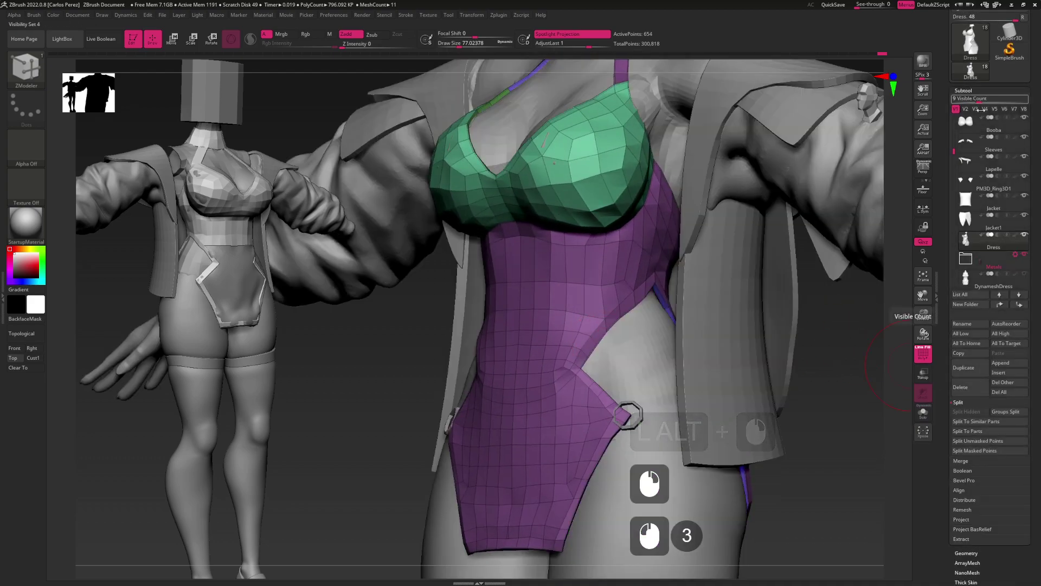
click(1024, 215)
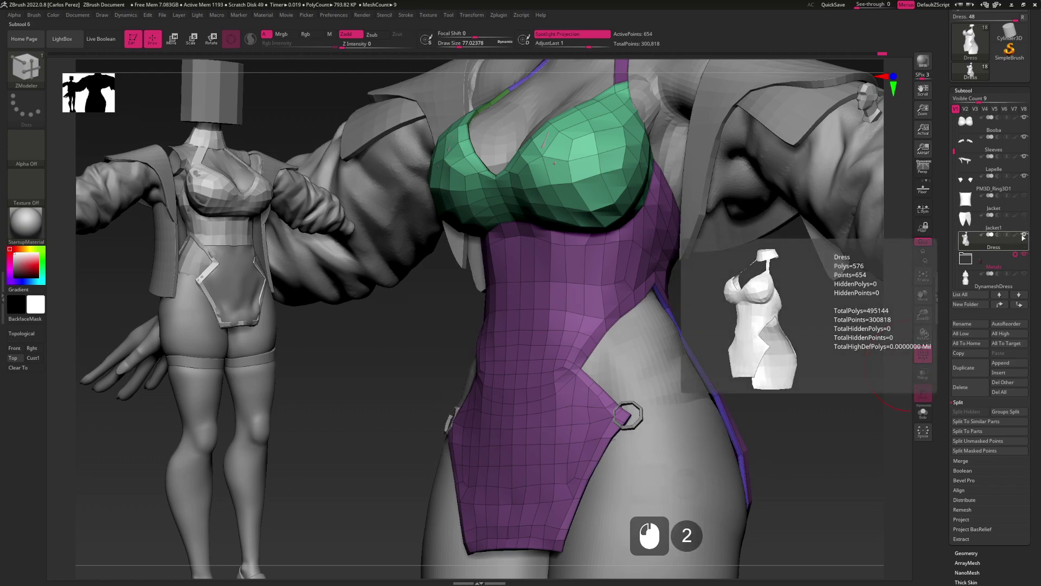
click(1019, 157)
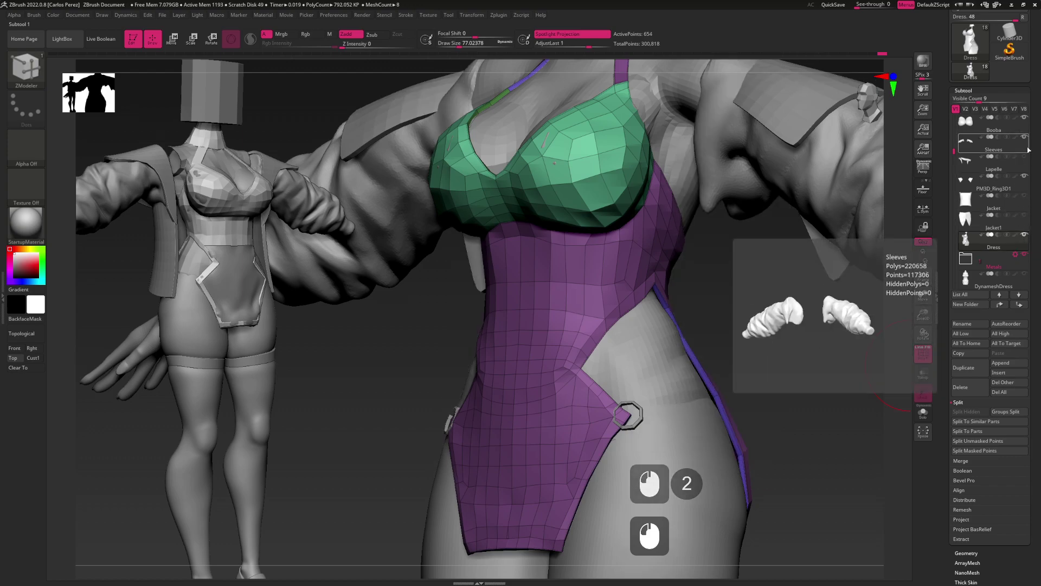
click(1024, 157)
alt+drag(804, 232, 735, 322)
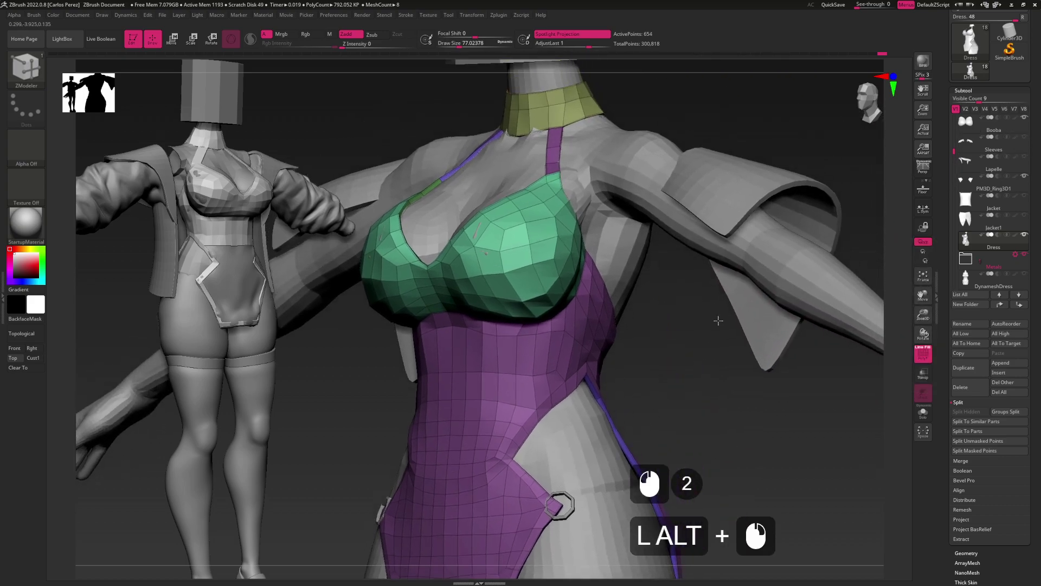
click(1025, 177)
mouse_move(743, 255)
shift+mouse_down()
mouse_move(779, 271)
mouse_move(781, 327)
mouse_move(774, 220)
mouse_move(693, 286)
mouse_move(793, 250)
shift+mouse_up()
alt+click(779, 272)
Lasso-isolate the arms, drop them a subdivision level, then unhide the body
ctrl+alt+shift+drag(711, 412, 786, 365)
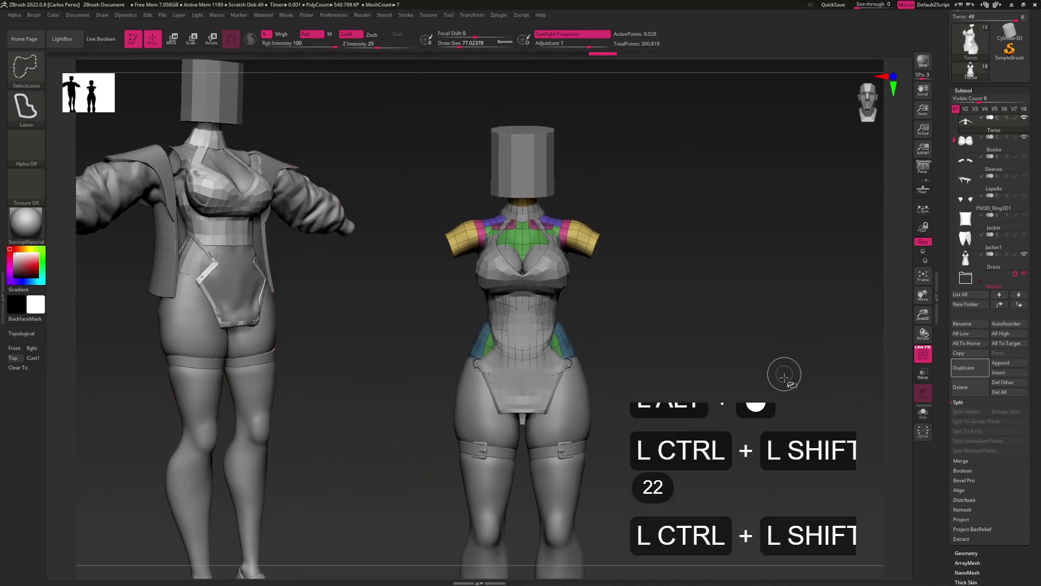
ctrl+shift+click(795, 370)
key(ctrl+shift+a)
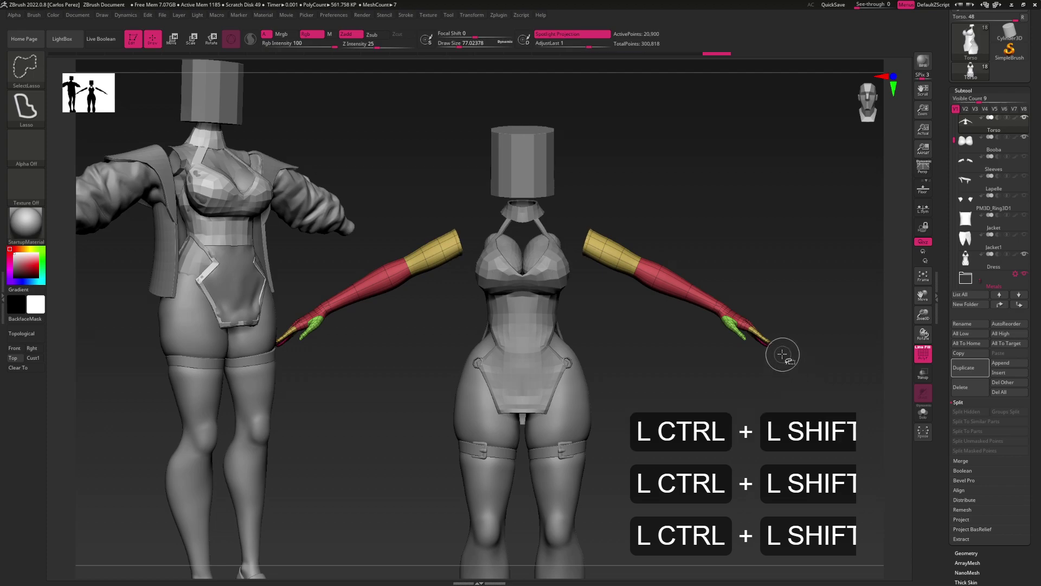
key(shift+d)
key(shift+d)
key(shift+d)
key(shift+d)
key(shift+d)
key(shift+d)
key(shift+d)
key(shift+d)
key(shift+d)
key(shift+d)
key(shift+d)
key(shift+d)
key(shift+d)
key(shift+d)
key(shift+d)
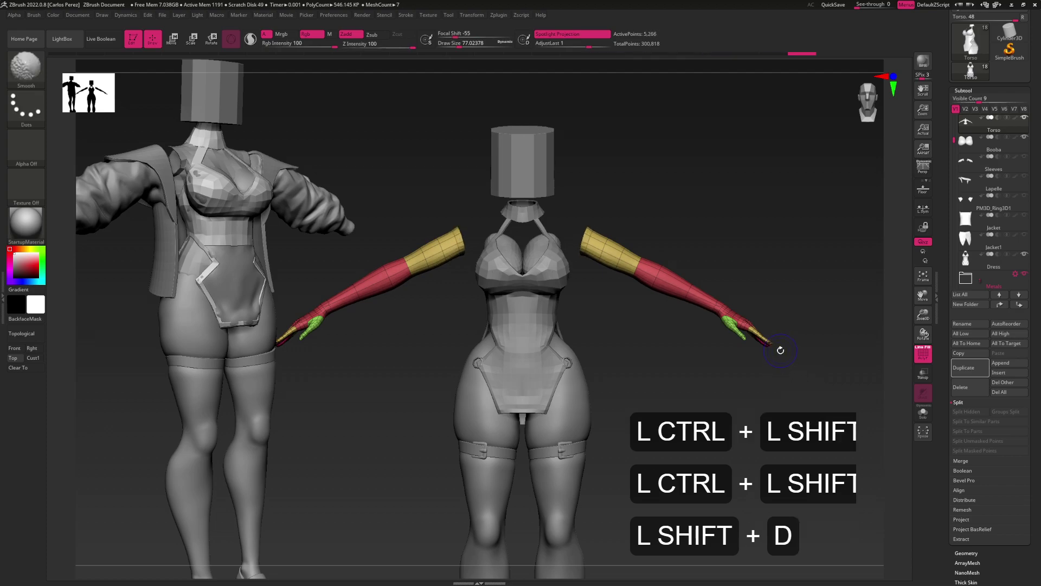
ctrl+shift+click(808, 277)
alt+drag(665, 349, 723, 374)
Select the Dress subtool, switch to the Move brush, and shrink it for finer edits
alt+click(590, 334)
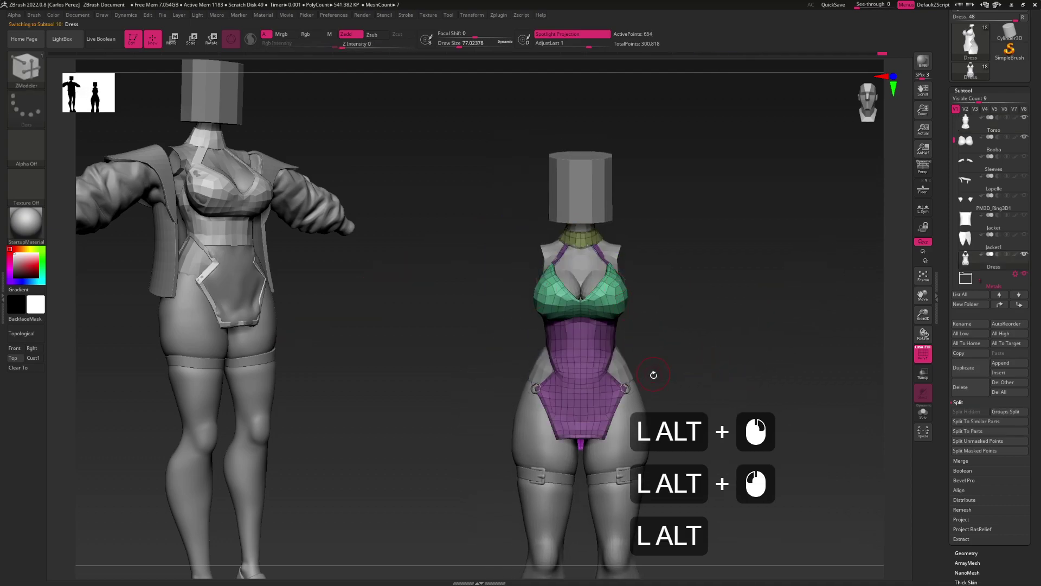
key(b)
key(m)
key(v)
mouse_move(642, 377)
mouse_down()
mouse_move(613, 375)
mouse_move(629, 347)
mouse_move(624, 328)
mouse_move(629, 347)
mouse_move(628, 324)
mouse_move(663, 312)
mouse_move(659, 331)
mouse_move(621, 307)
mouse_up()
key(s)
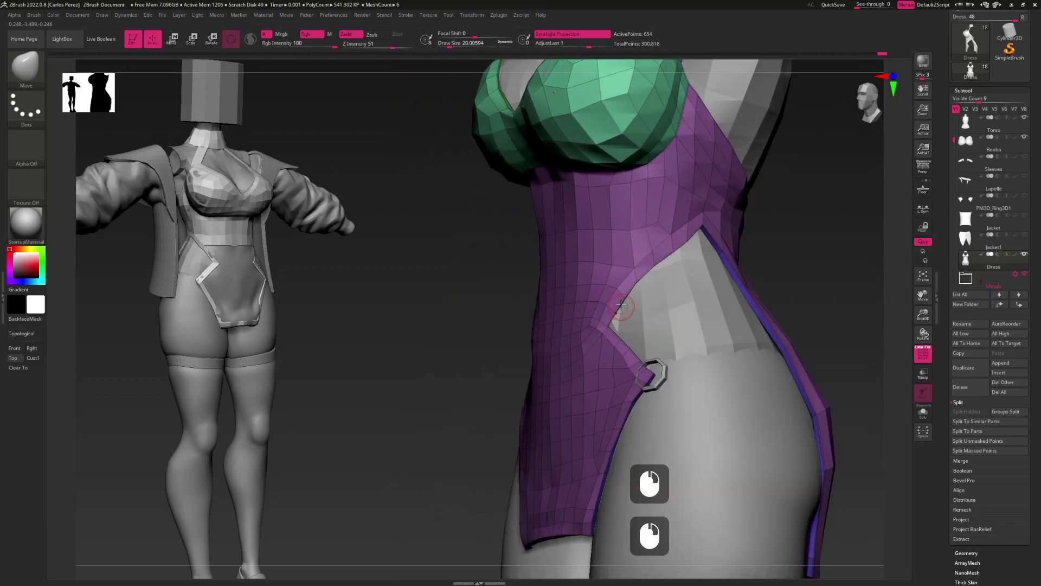
Switch to ZModeler with B,Z,M and extrude the dress border edge loop over the side strip
key(b)
key(z)
key(m)
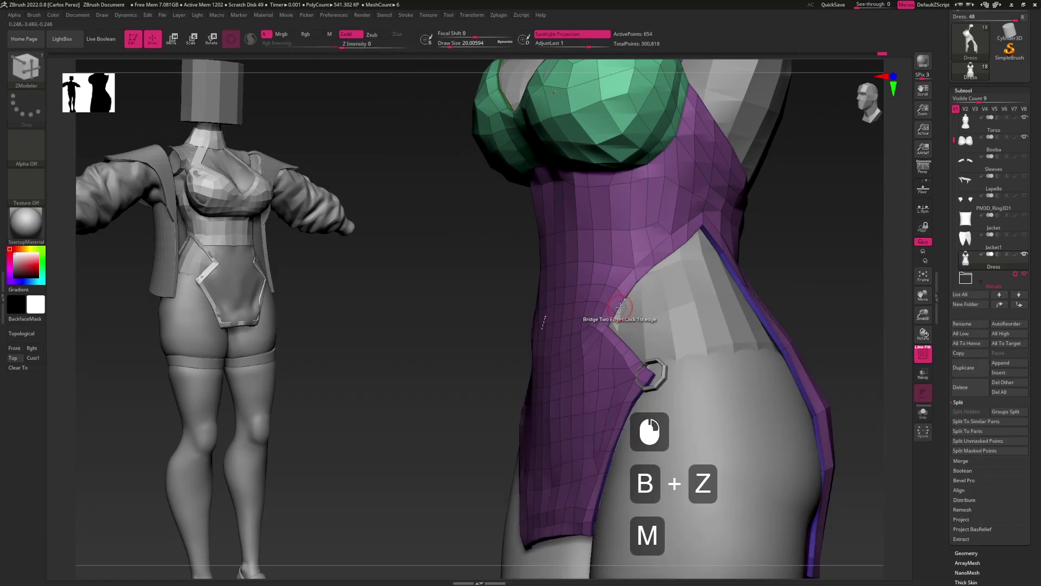
key(space)
click(678, 310)
click(631, 316)
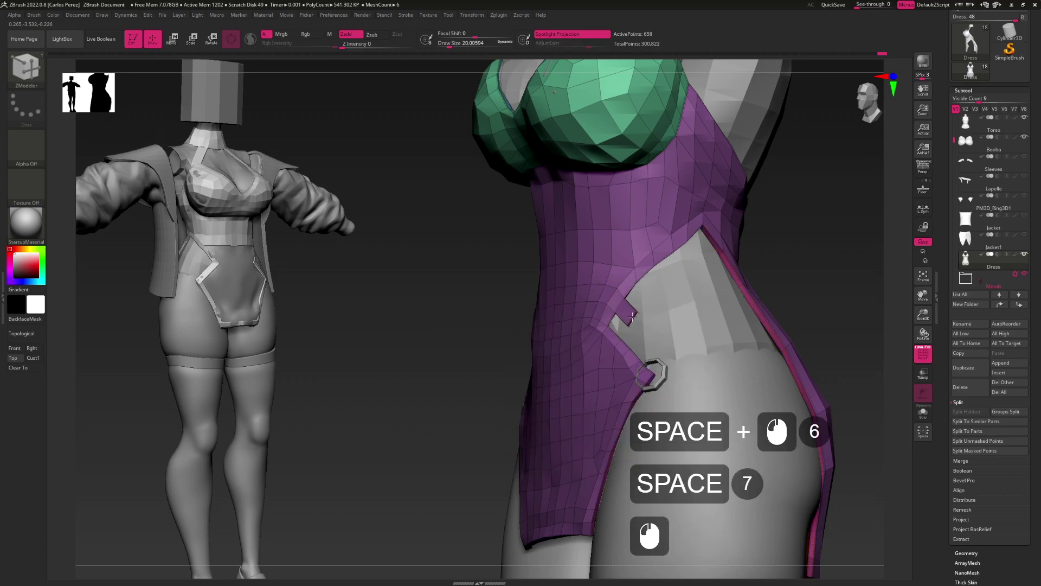
alt+click(632, 316)
drag(631, 316, 626, 320)
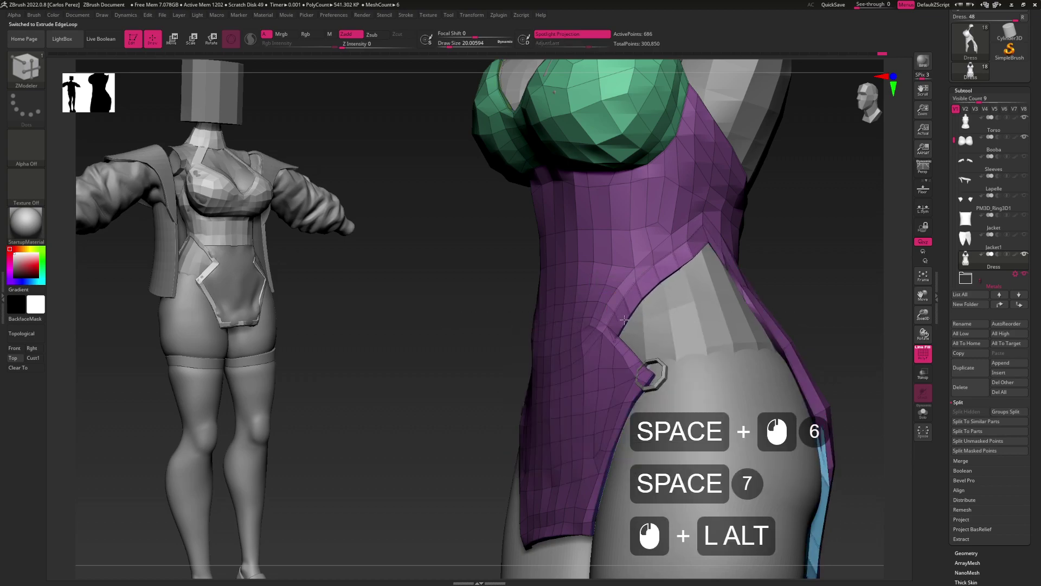
alt+click(627, 319)
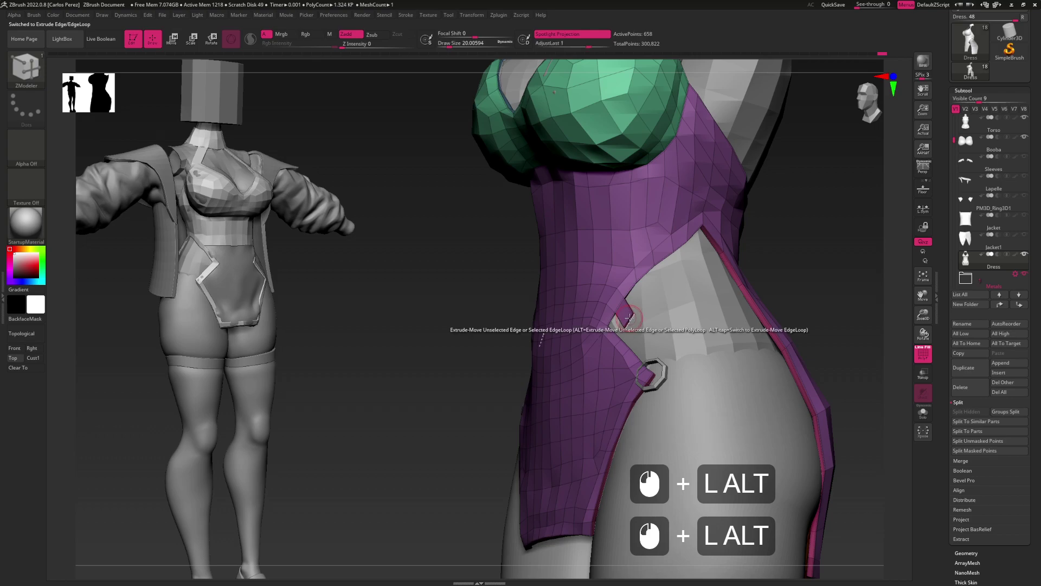
Try extruding a flap from the dress side edge, undoing the attempts and retargeting the border loop
key(ctrl+z)
key(space)
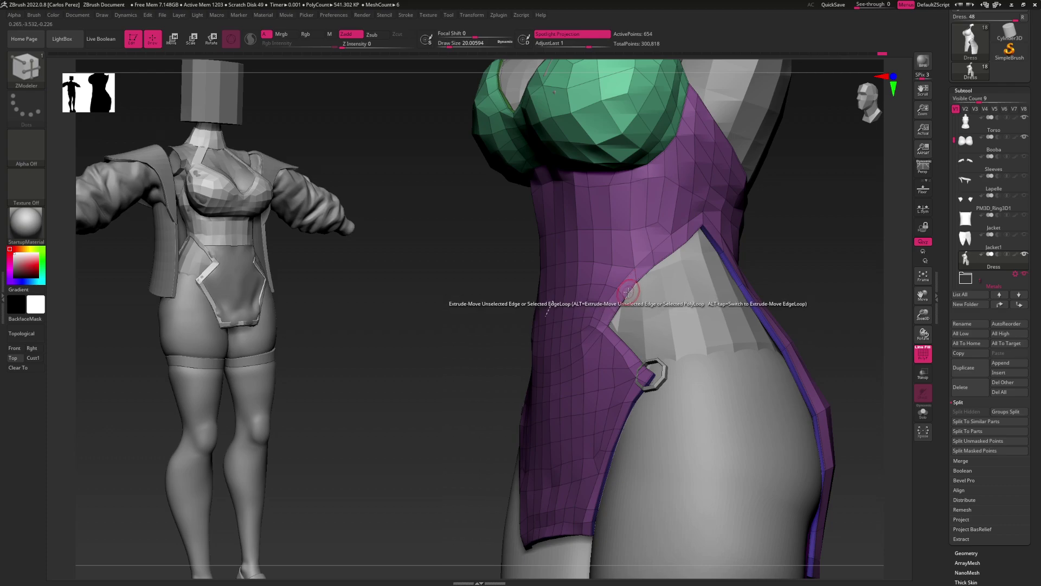
drag(631, 291, 643, 302)
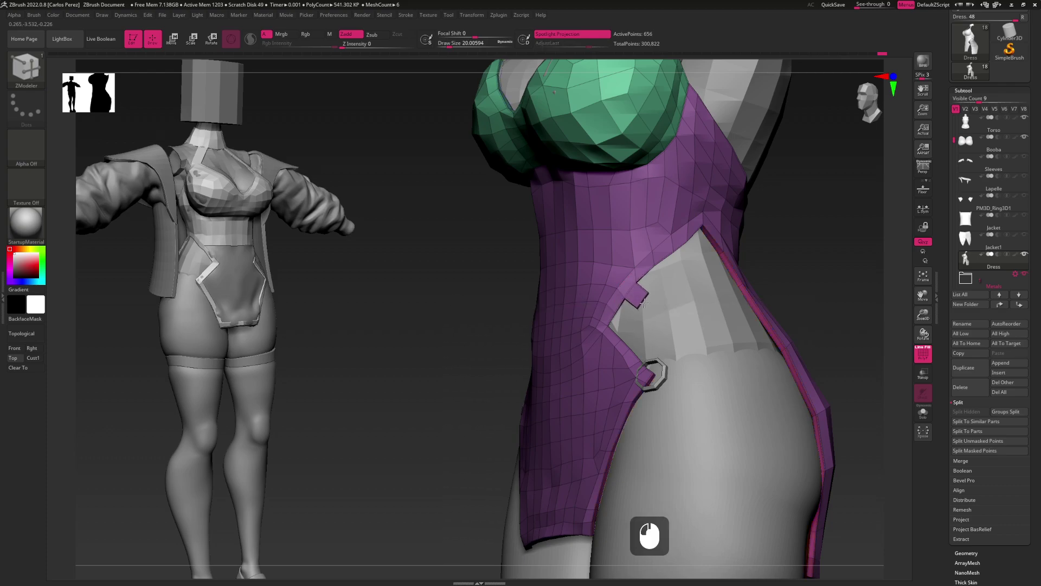
double_click(654, 279)
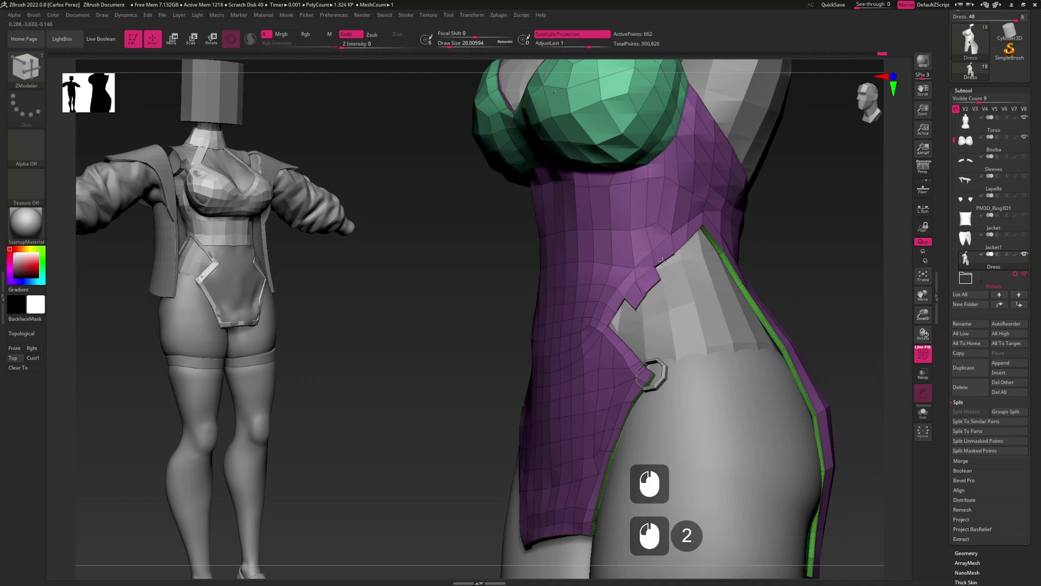
key(ctrl+z)
key(ctrl+z)
click(661, 270)
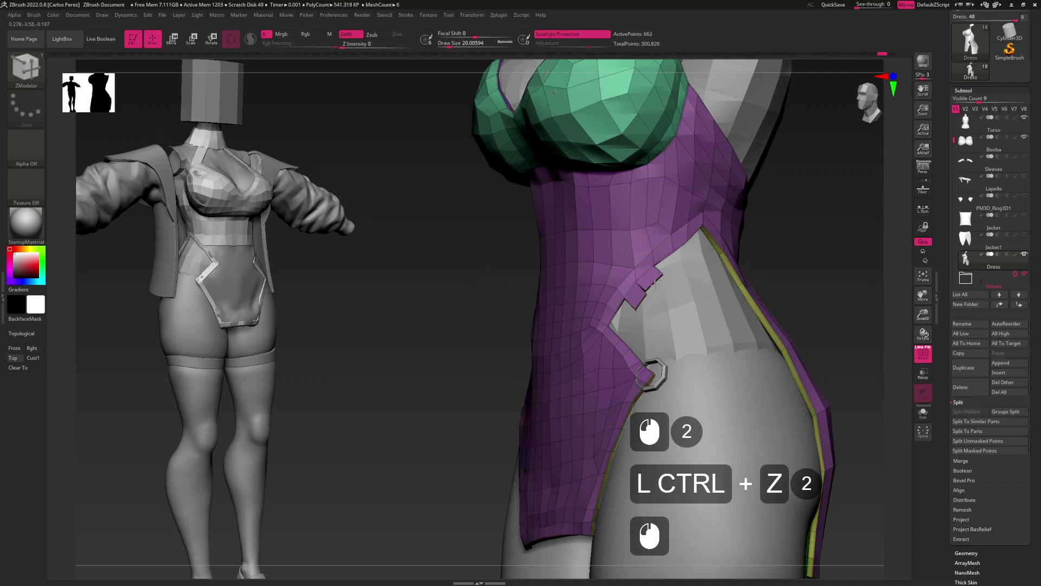
key(ctrl+z)
click(664, 268)
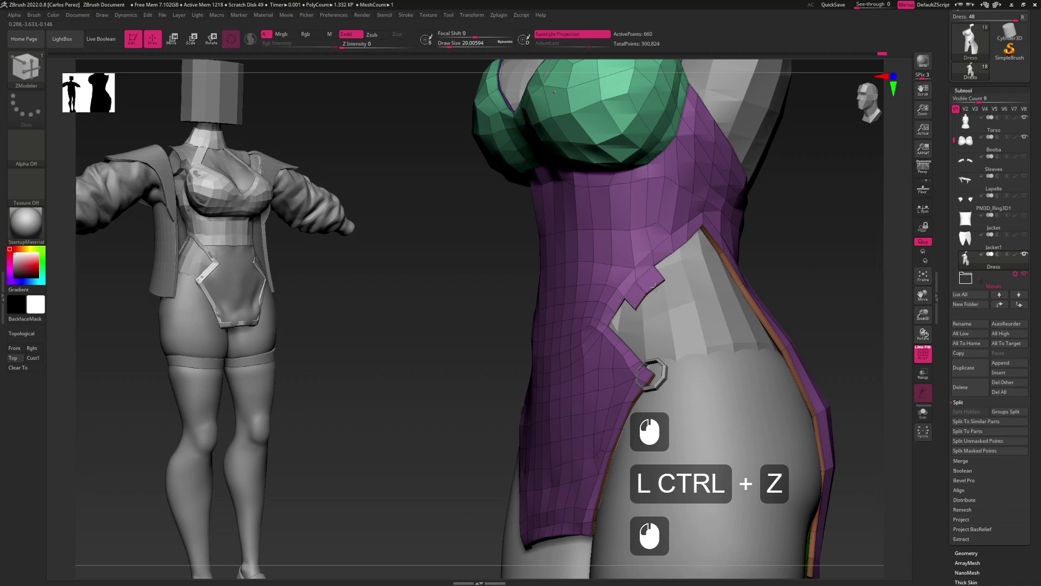
click(668, 274)
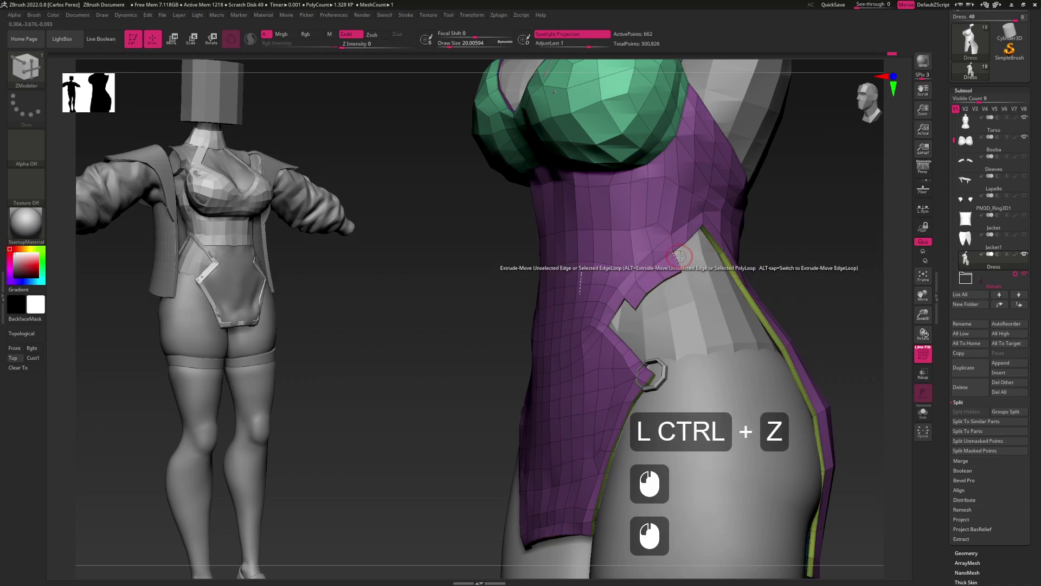
Extrude a series of new edges around the side notch of the dress opening
click(671, 277)
alt+click(679, 288)
click(679, 288)
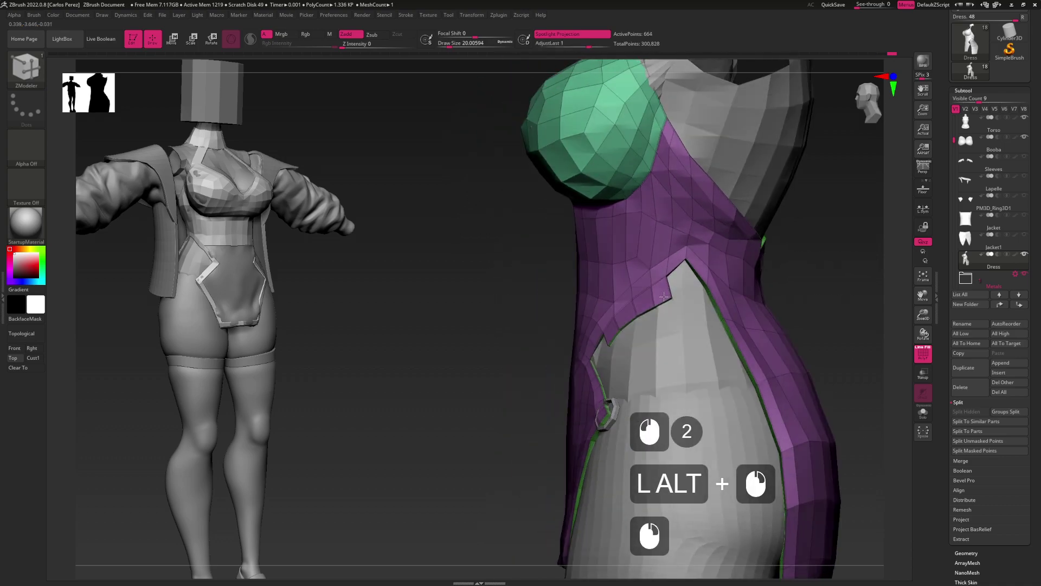
click(685, 300)
alt+click(672, 315)
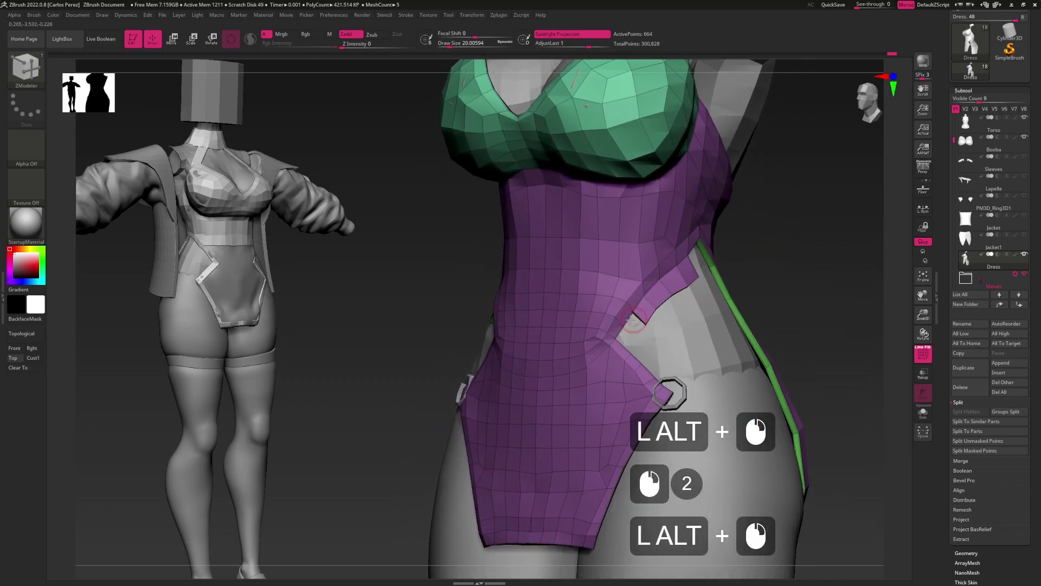
click(641, 331)
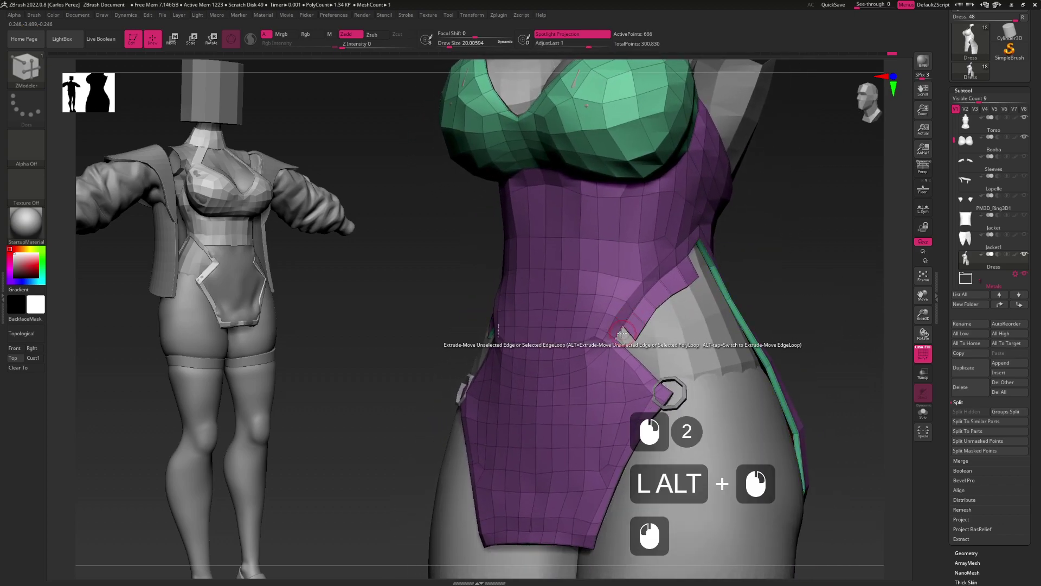
click(631, 344)
Extrude the notch edge and slide the notch vertices along the dress surface
drag(632, 347, 651, 360)
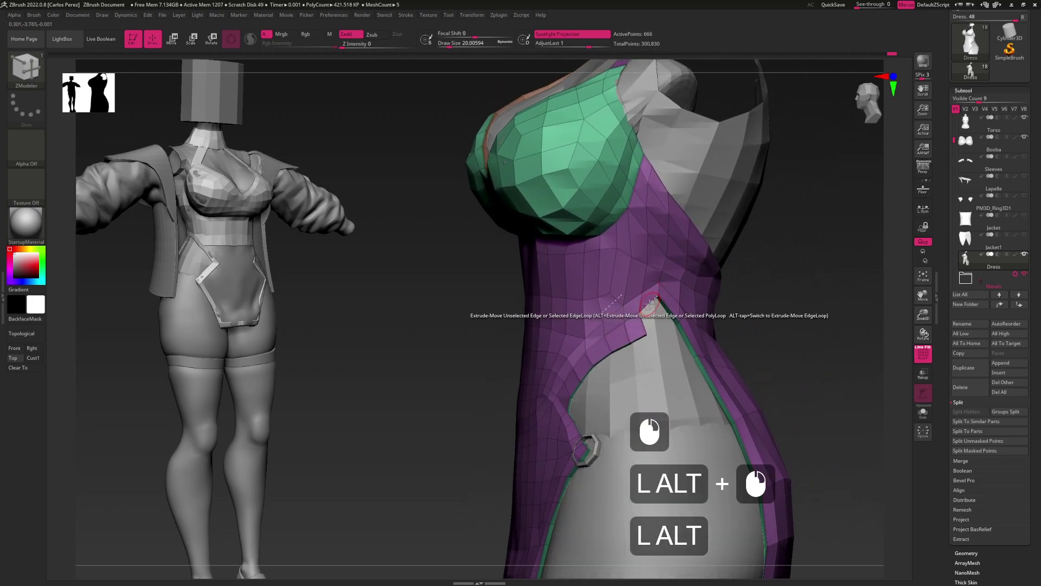
click(650, 304)
drag(651, 306, 652, 327)
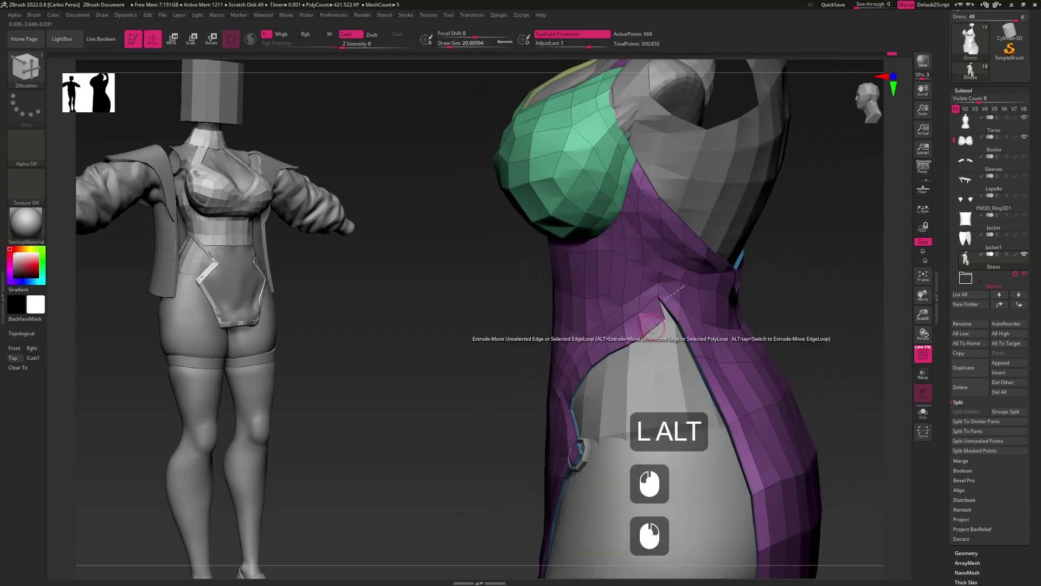
click(643, 323)
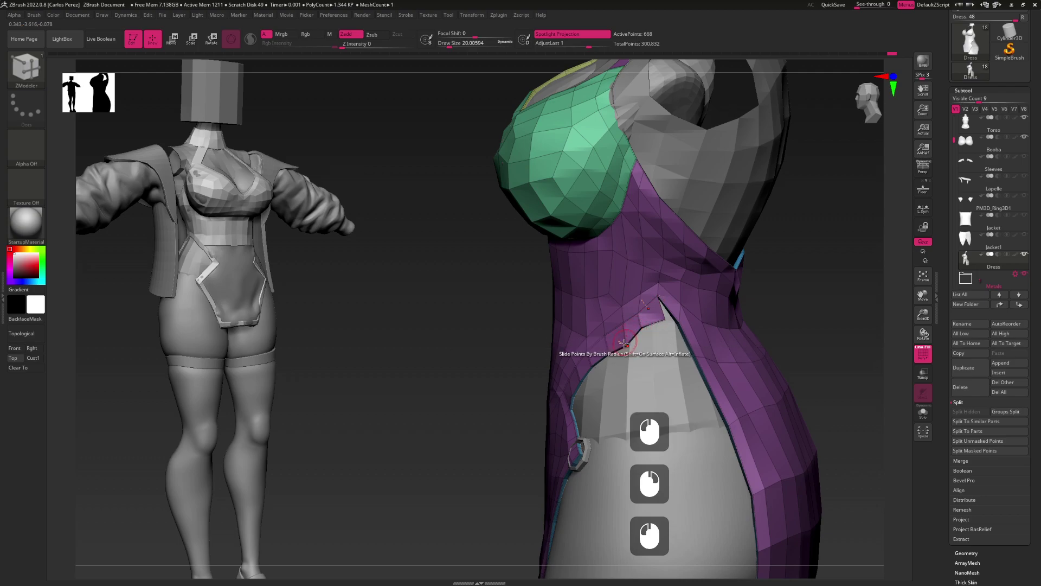
click(625, 341)
drag(624, 339, 654, 318)
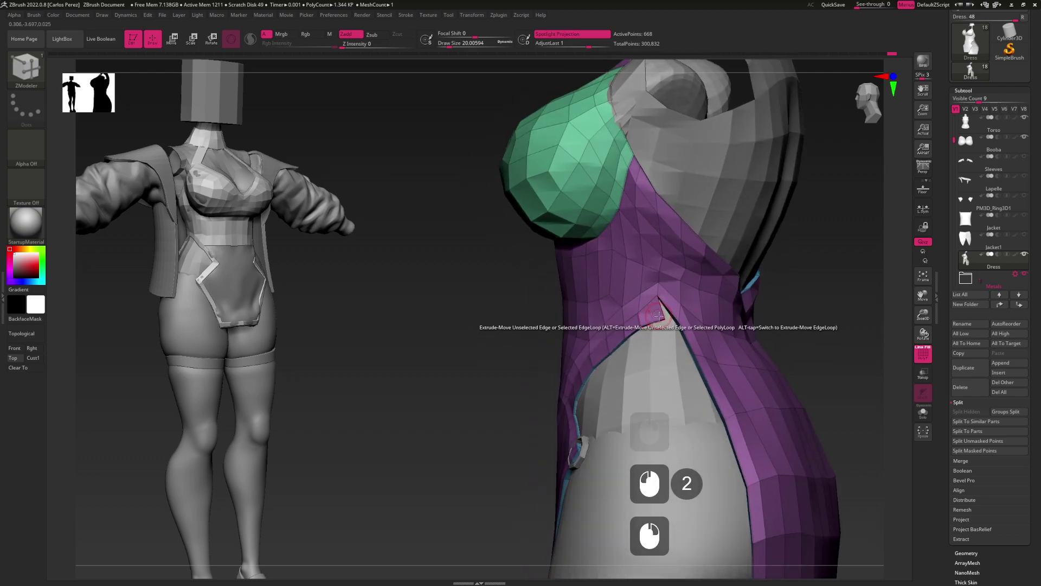
click(654, 319)
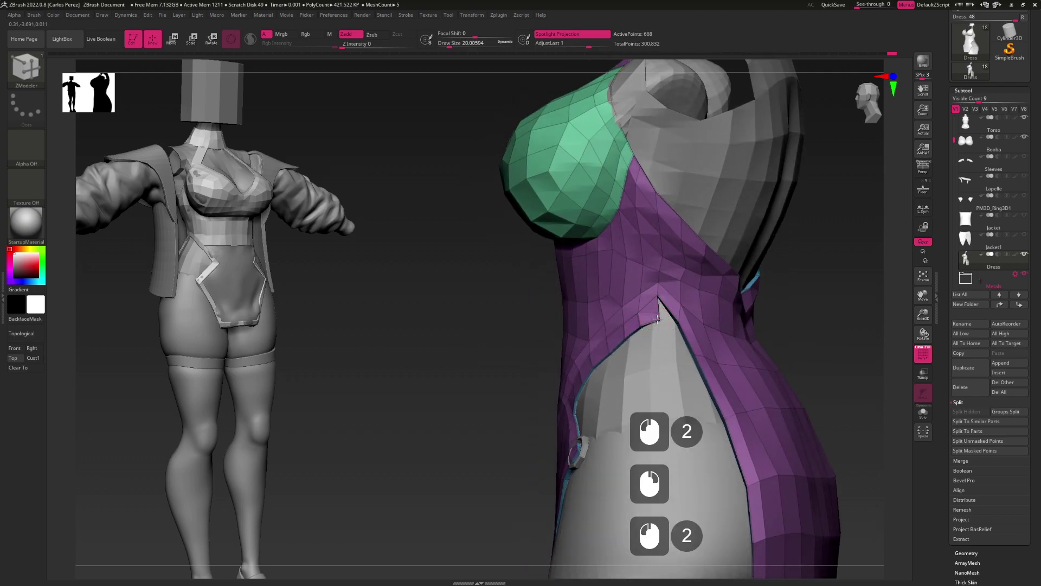
Slide the notch points into place and extrude the notch edge further
click(672, 319)
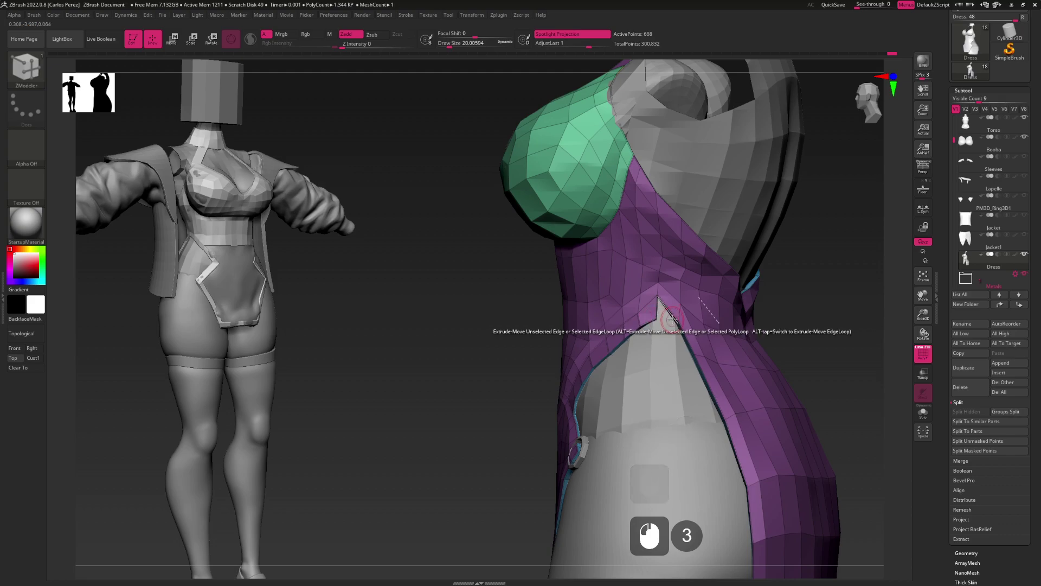
click(677, 322)
right_drag(677, 322, 660, 314)
click(671, 316)
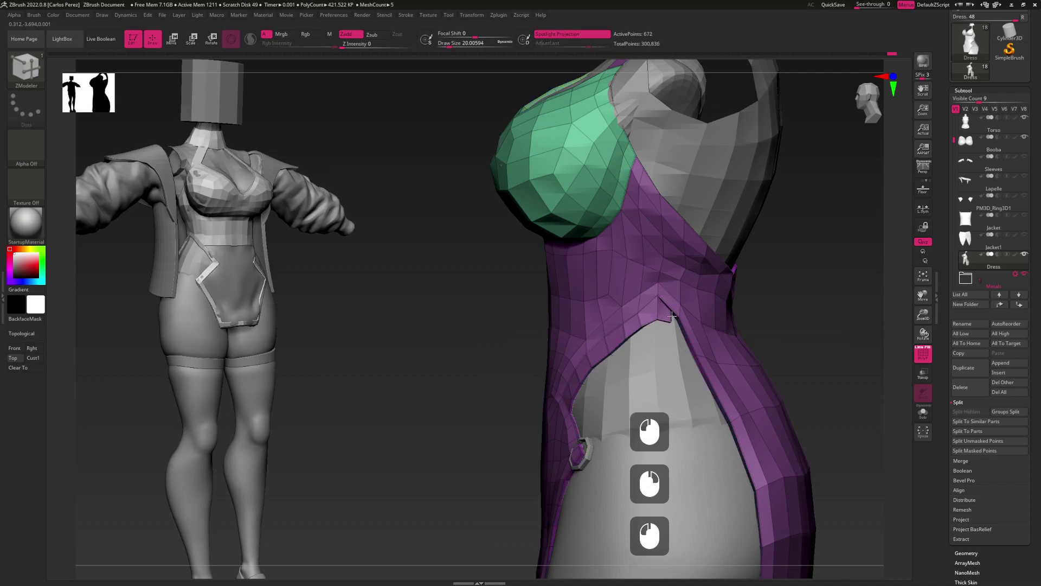
click(676, 334)
alt+right_drag(670, 330, 698, 337)
right_click(699, 321)
click(707, 383)
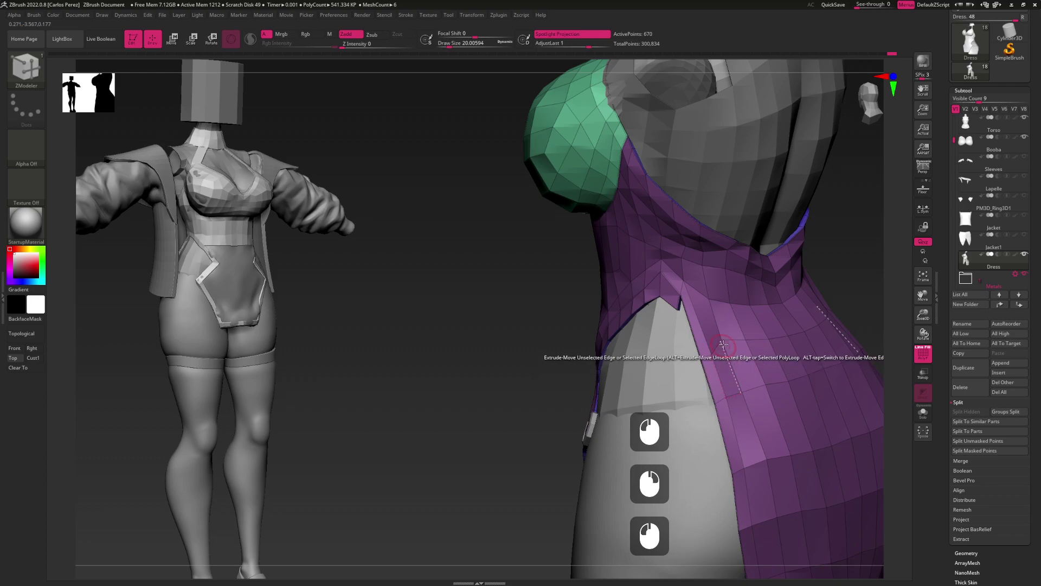
Insert an edge loop across the dress at the side opening
click(711, 342)
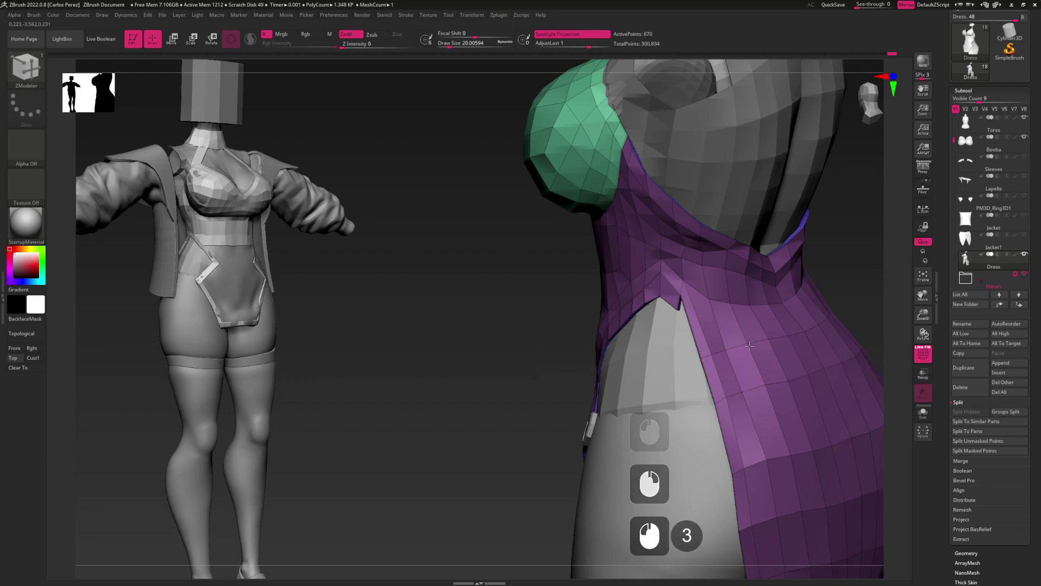
key(space)
click(701, 329)
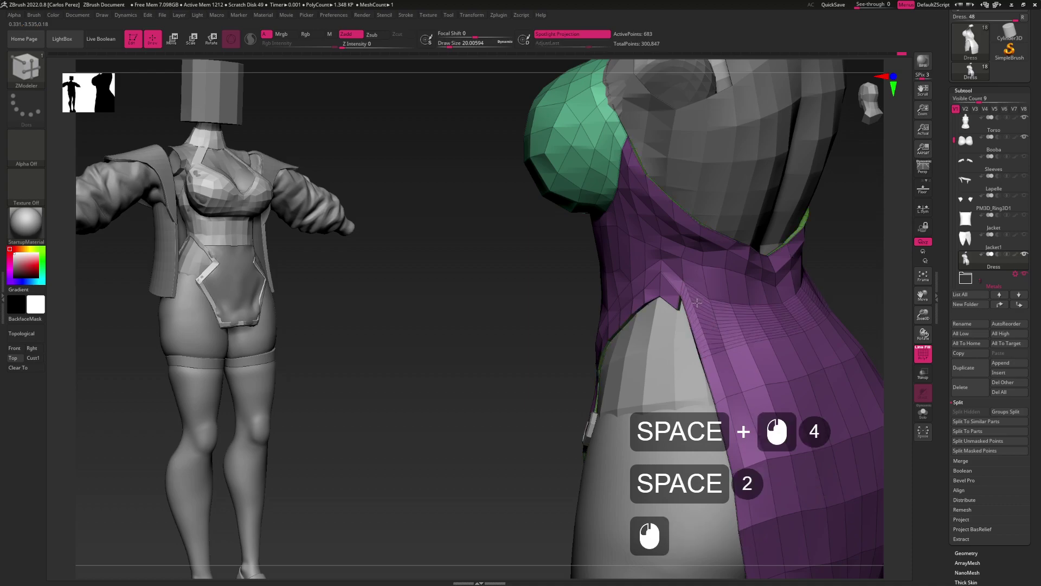
mouse_move(702, 330)
right_down()
mouse_move(732, 309)
mouse_move(705, 320)
right_up()
click(698, 318)
key(space)
click(700, 311)
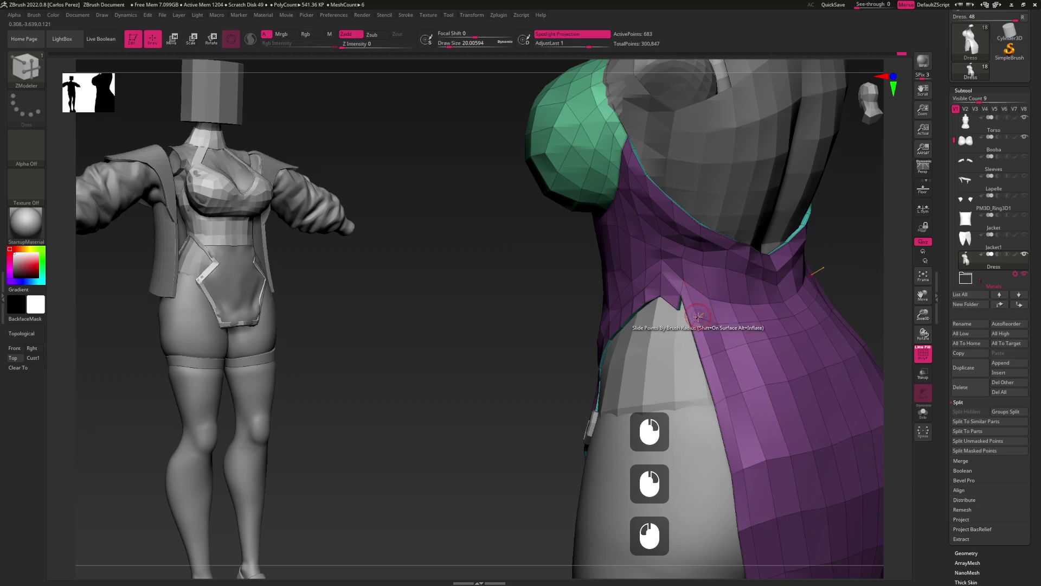
mouse_move(701, 328)
right_down()
mouse_move(727, 321)
mouse_move(692, 329)
right_up()
right_click(685, 314)
Stitch two side points together near the hip, dropping active points from 683 to 681
key(space)
key(space)
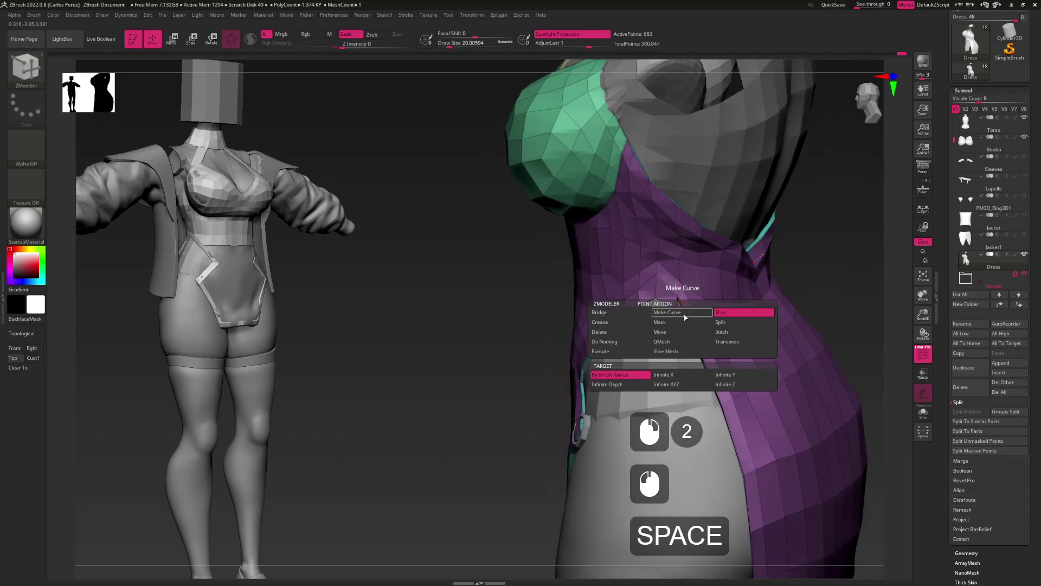
click(734, 333)
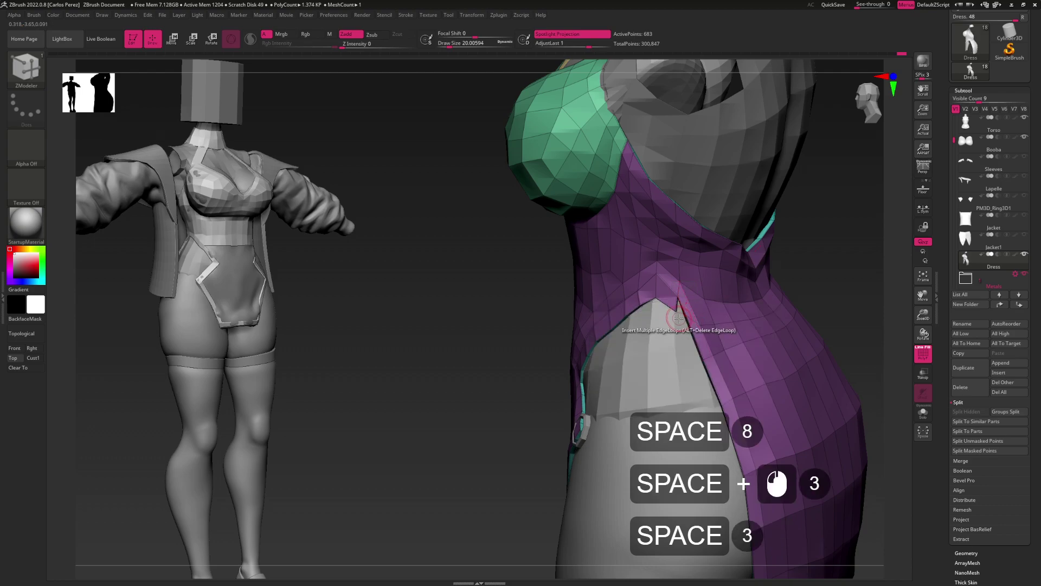
click(675, 310)
click(675, 313)
alt+drag(675, 314, 899, 300)
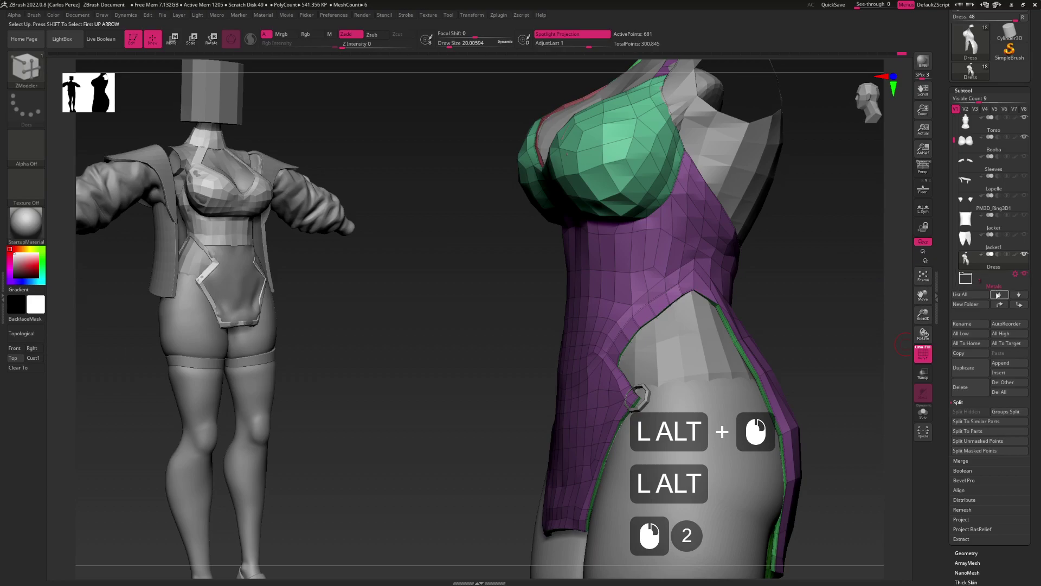
Remove all creases from the dress with Geometry > Crease > UnCreaseAll
click(968, 562)
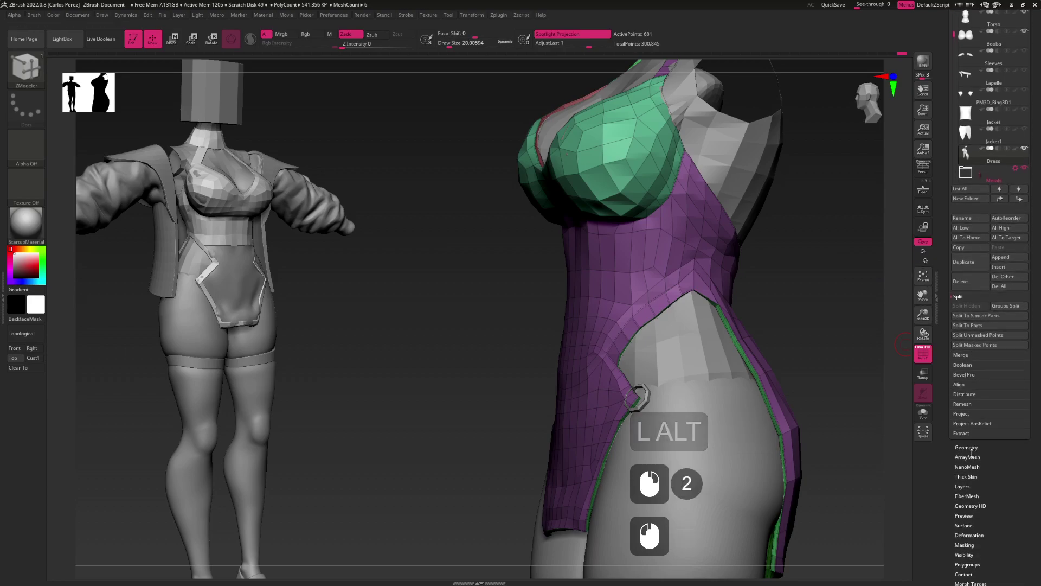
scroll(976, 380, up, 3)
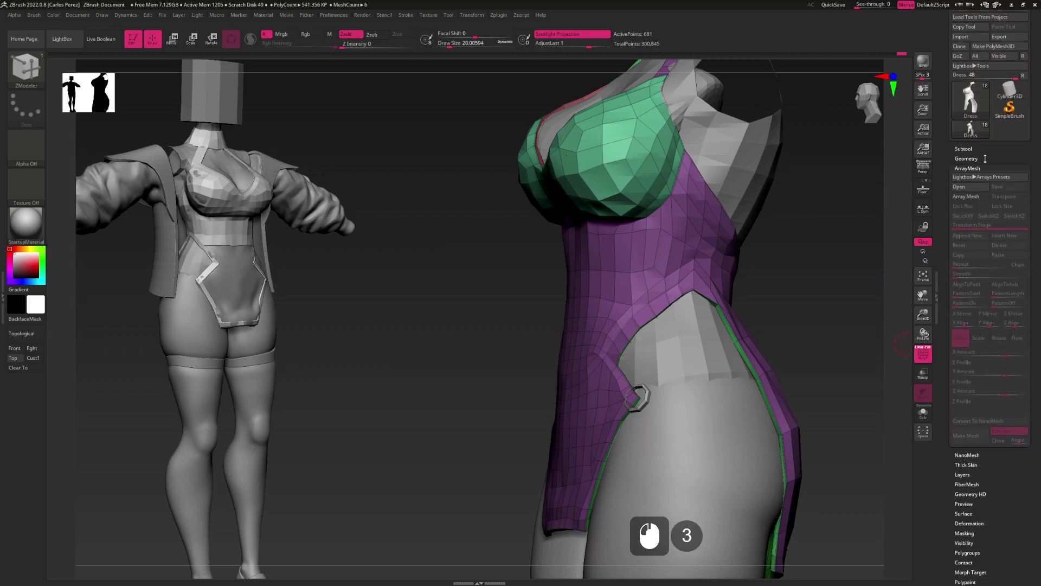
click(985, 158)
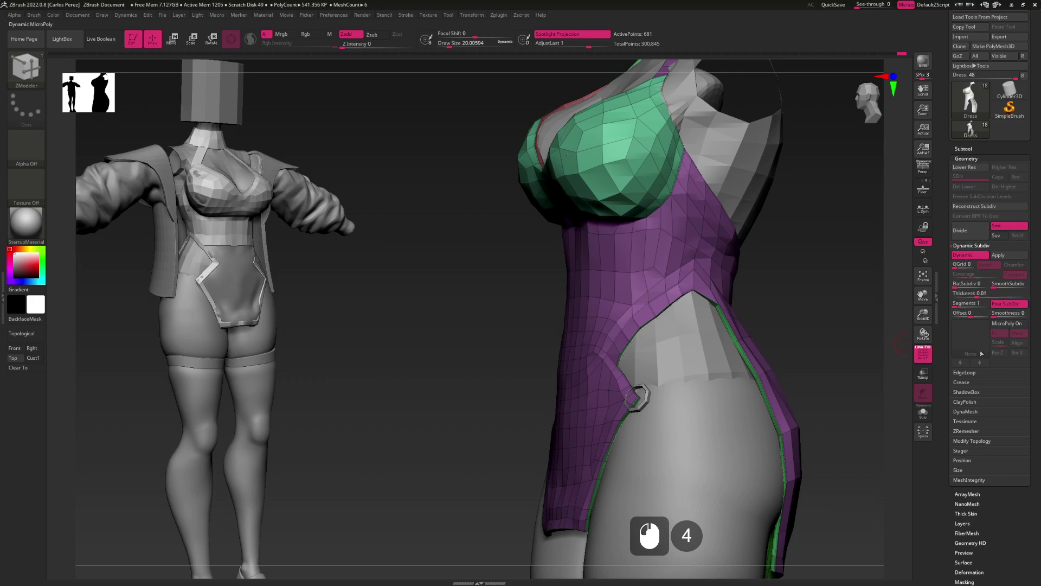
click(976, 383)
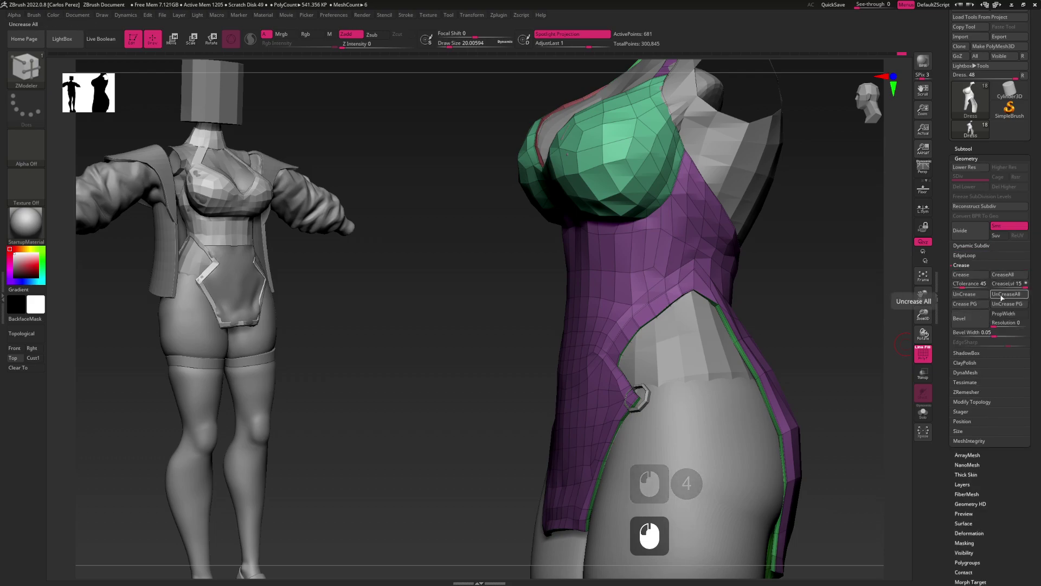
click(1003, 295)
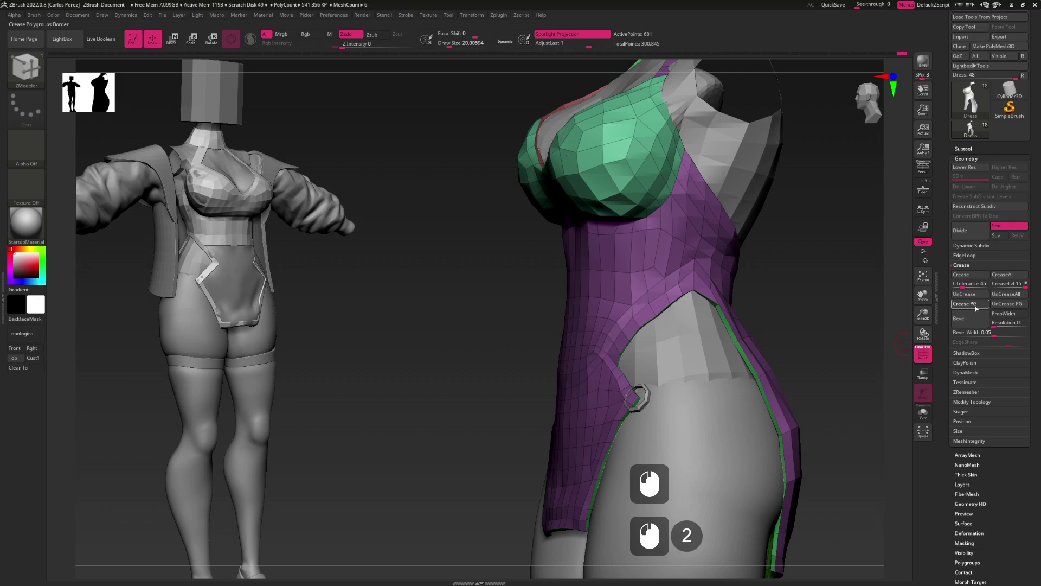
Hide the polyframe and preview the dress with Dynamic Subdiv turned on
alt+drag(838, 312, 798, 322)
key(shift+f)
key(d)
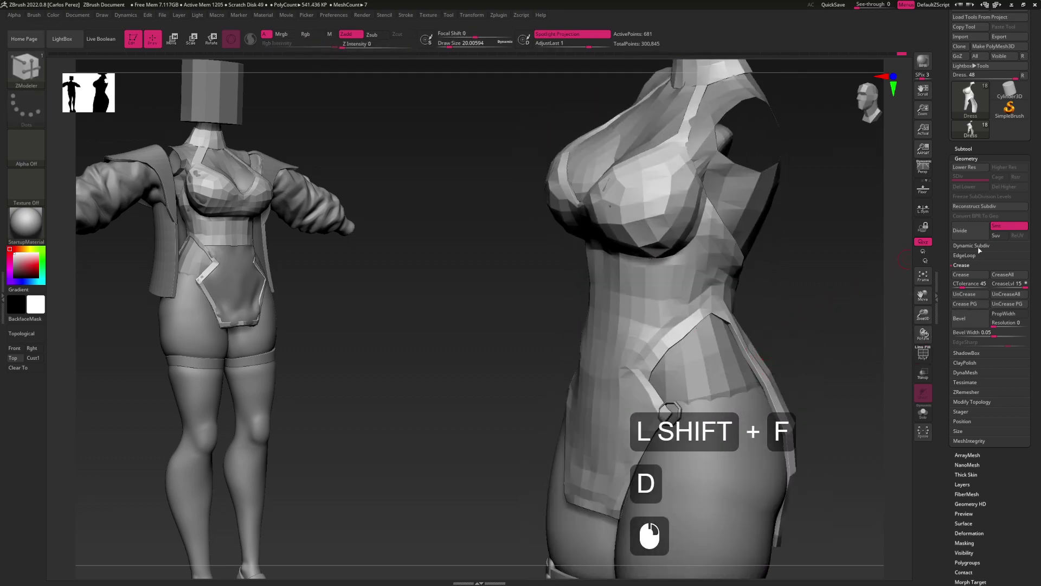
shift+click(979, 248)
click(994, 284)
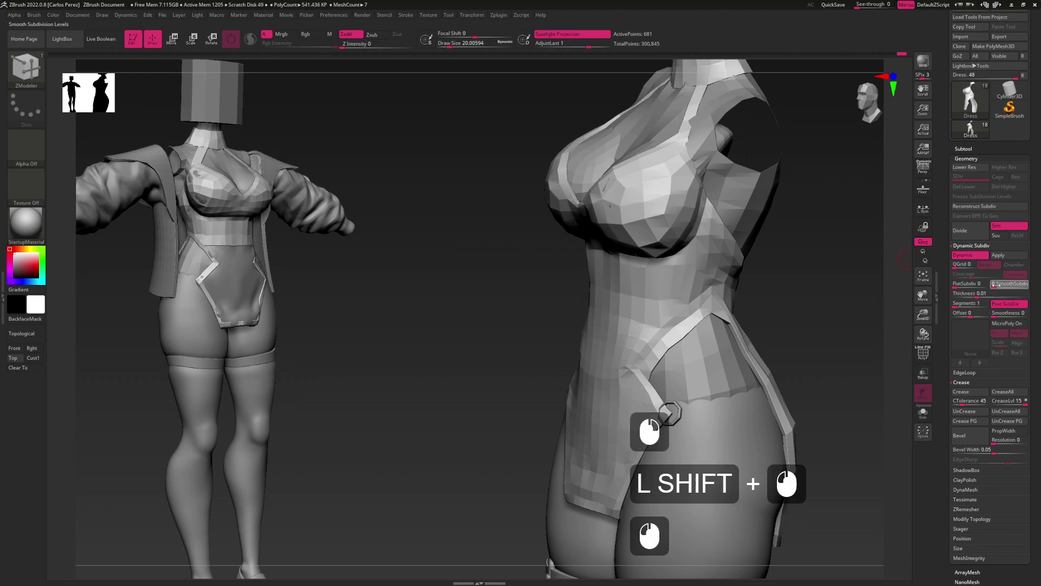
mouse_move(801, 358)
alt+mouse_down()
mouse_move(740, 320)
mouse_move(672, 326)
mouse_move(678, 334)
alt+mouse_up()
Switch to the Move brush with B,M,V and enlarge the brush size
key(b)
key(m)
key(v)
key(s)
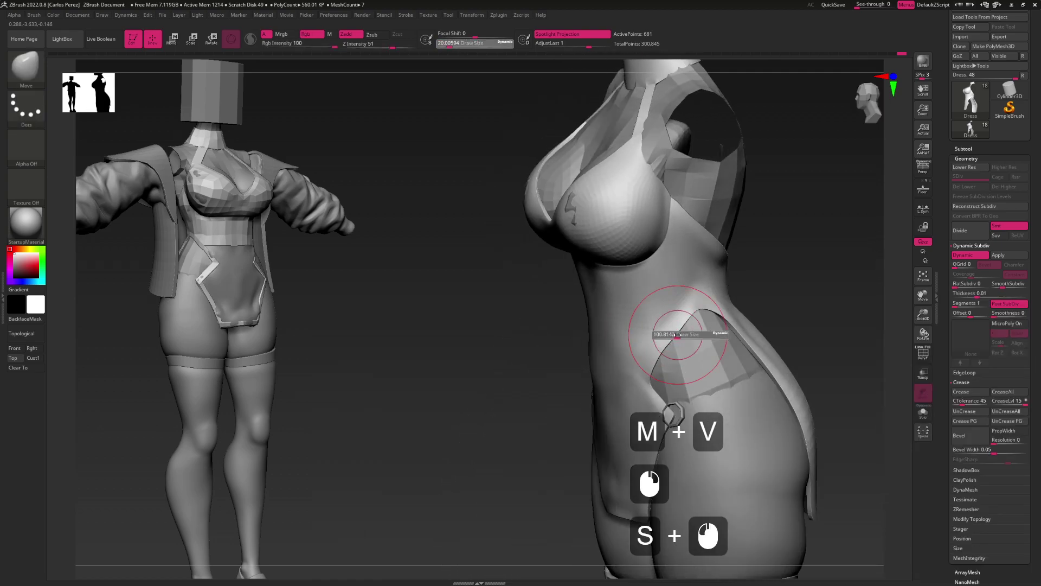
click(674, 334)
key(shift+f)
key(shift+f)
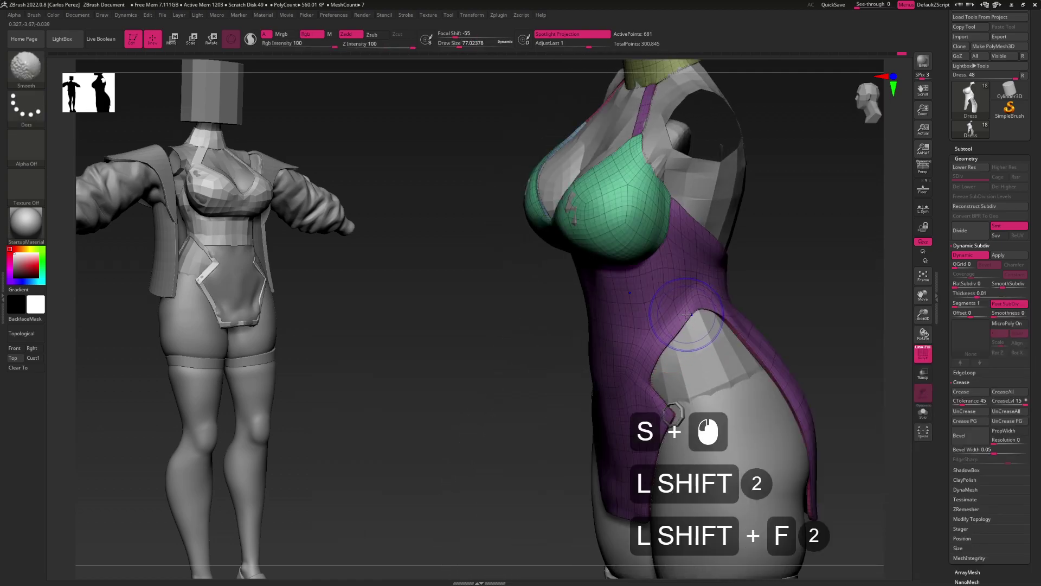
key(shift+f)
Toggle dynamic subdivision off and back on, setting SmoothSubdiv to 0
key(shift+d)
key(shift+f)
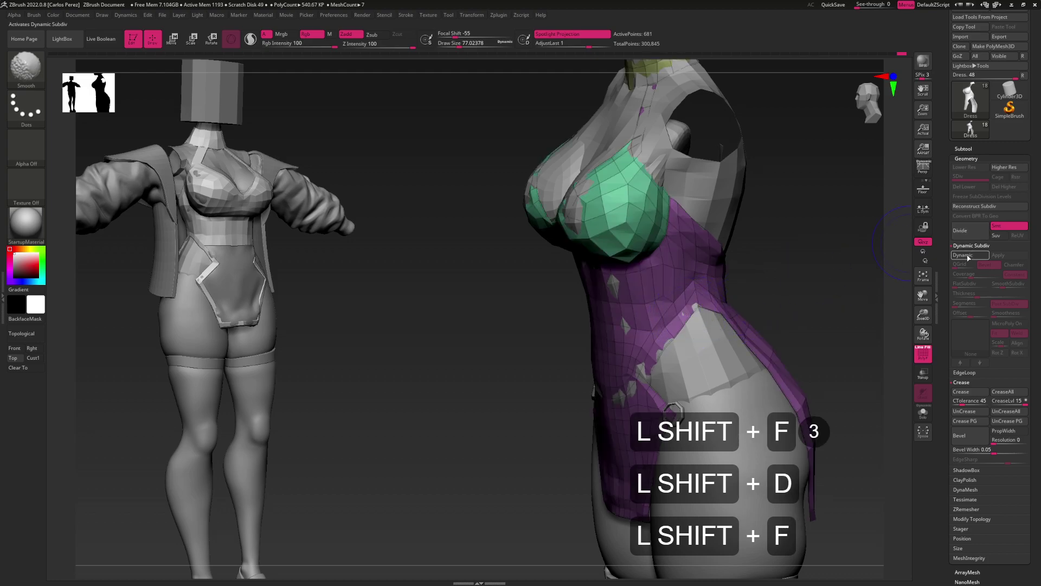
key(shift+d)
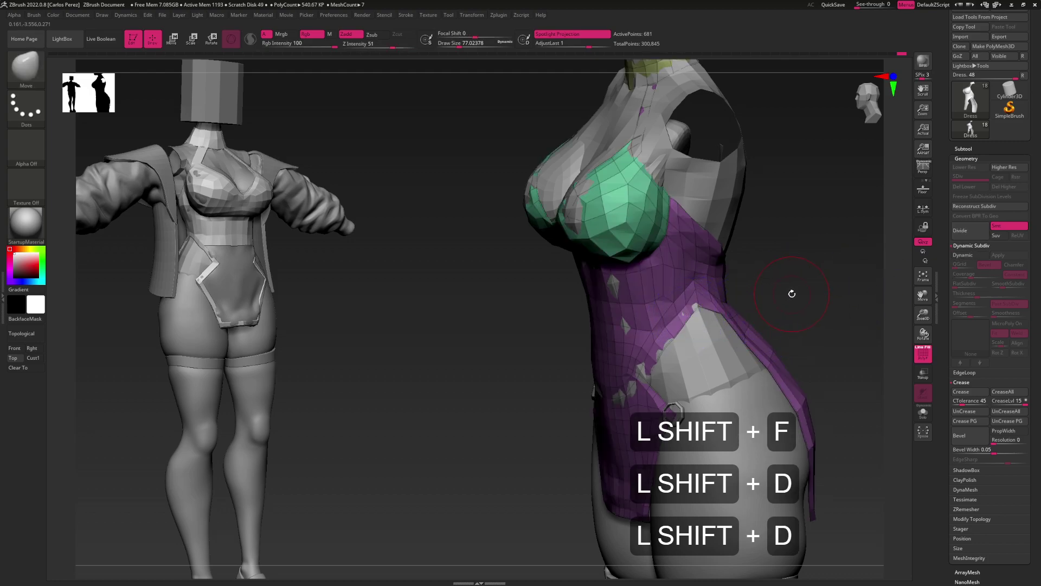
key(d)
drag(1003, 285, 952, 295)
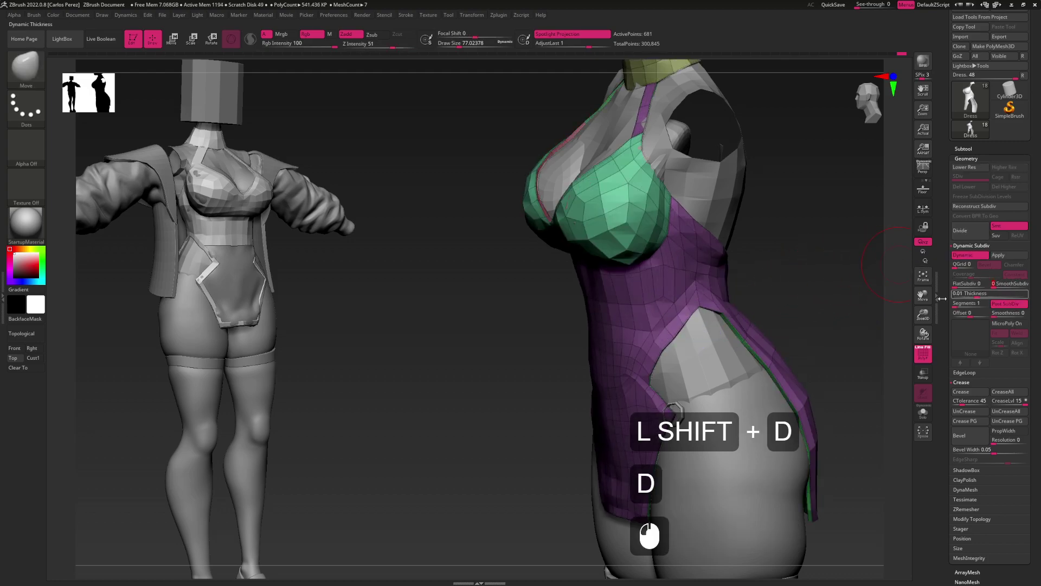
click(678, 343)
click(681, 339)
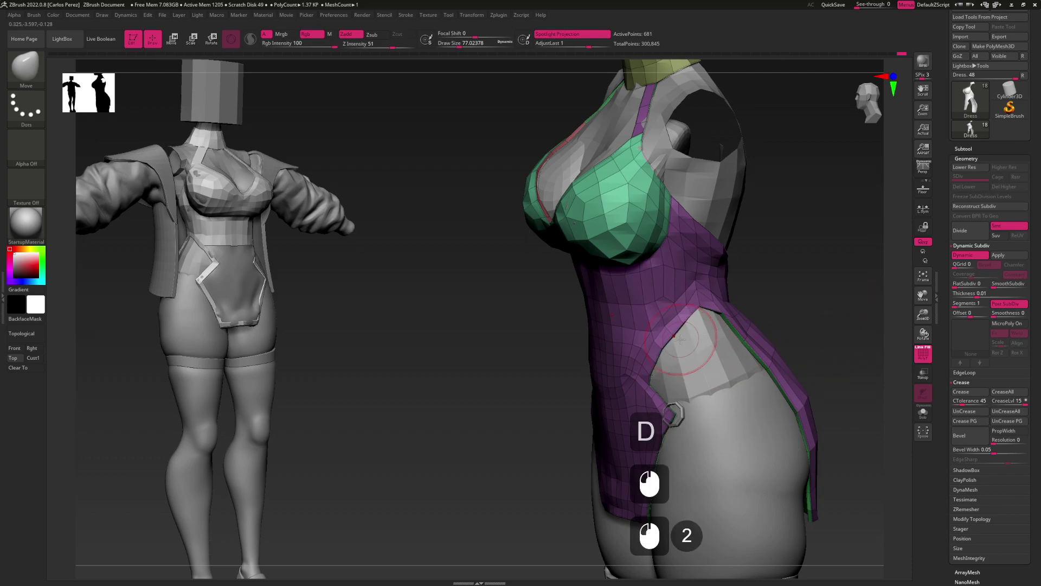
Reduce the Move brush size for finer adjustments on the dress front
mouse_move(662, 358)
mouse_down()
mouse_move(699, 353)
mouse_move(656, 362)
mouse_move(688, 319)
mouse_move(685, 305)
mouse_move(659, 356)
mouse_move(655, 347)
mouse_up()
key(s)
click(656, 362)
click(655, 364)
Lasso-hide everything but the slit-edge strip, polygroup it with Ctrl+W, and unhide the dress
key(ctrl+shift)
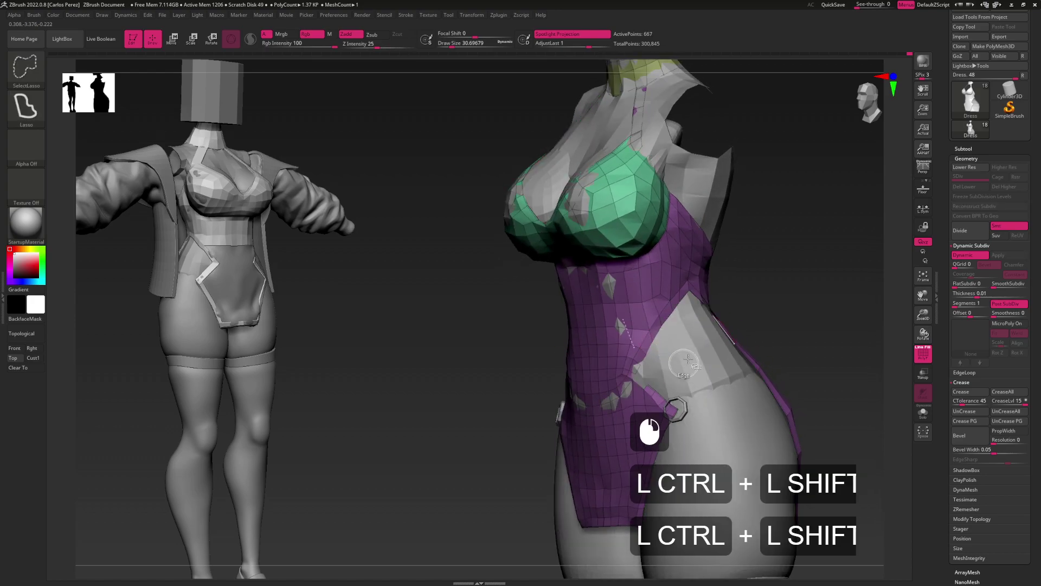
ctrl+shift+click(808, 271)
ctrl+shift+click(825, 237)
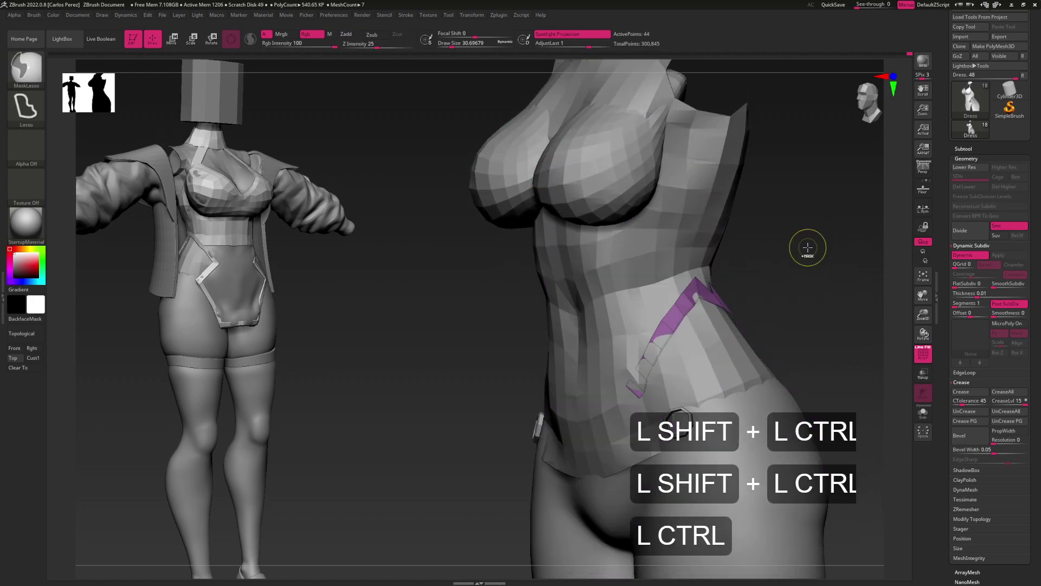
mouse_move(805, 256)
mouse_down()
mouse_move(743, 282)
mouse_move(721, 277)
mouse_up()
key(ctrl+shift)
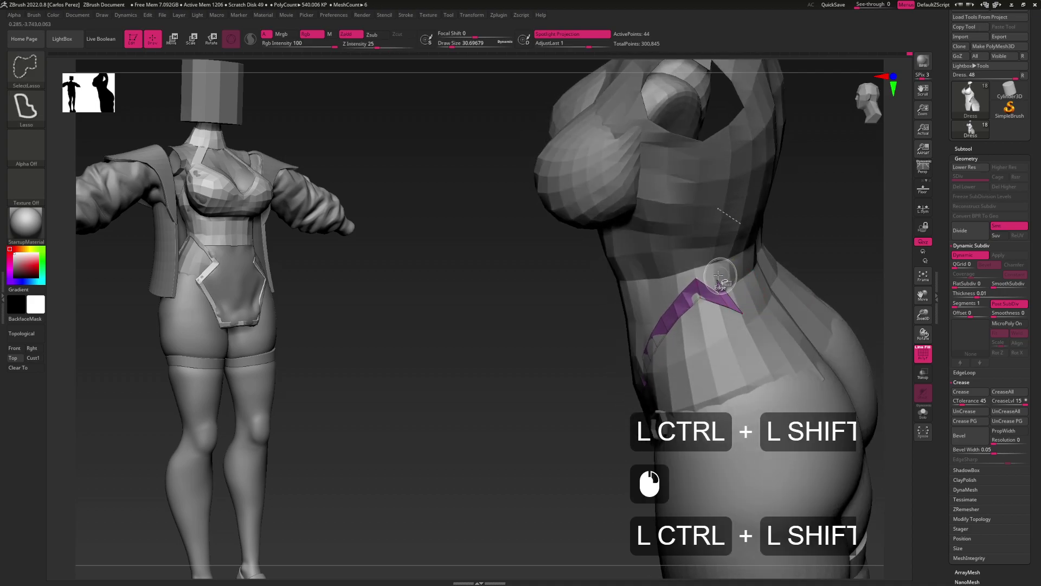
ctrl+shift+click(716, 278)
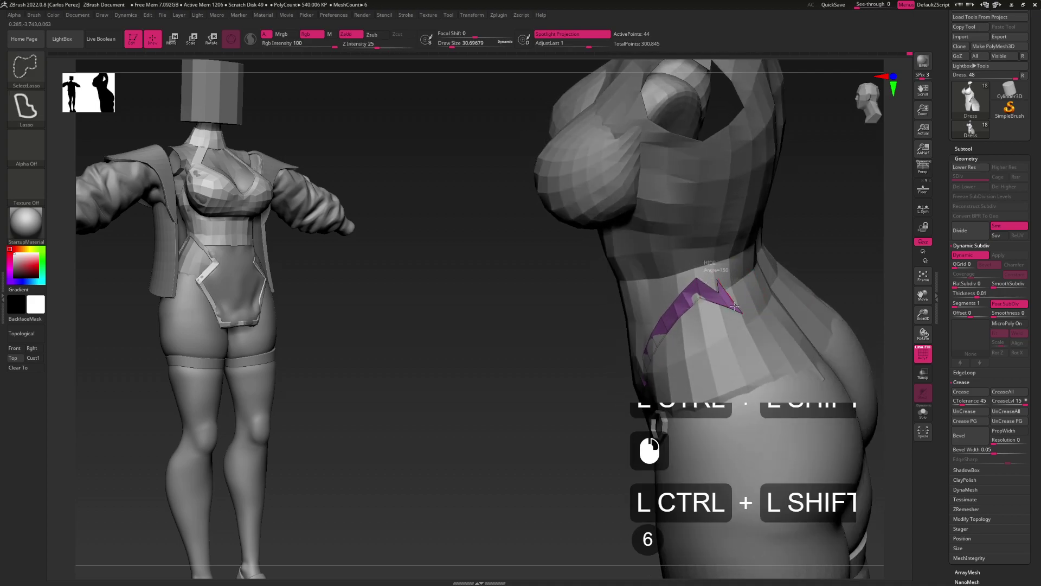
key(ctrl+w)
ctrl+shift+click(808, 249)
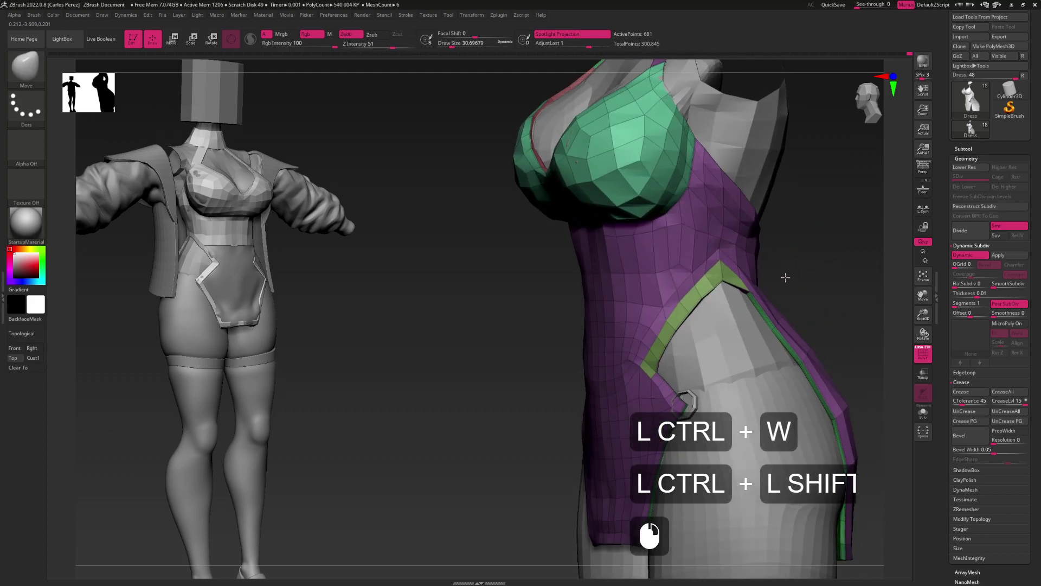
drag(785, 278, 835, 269)
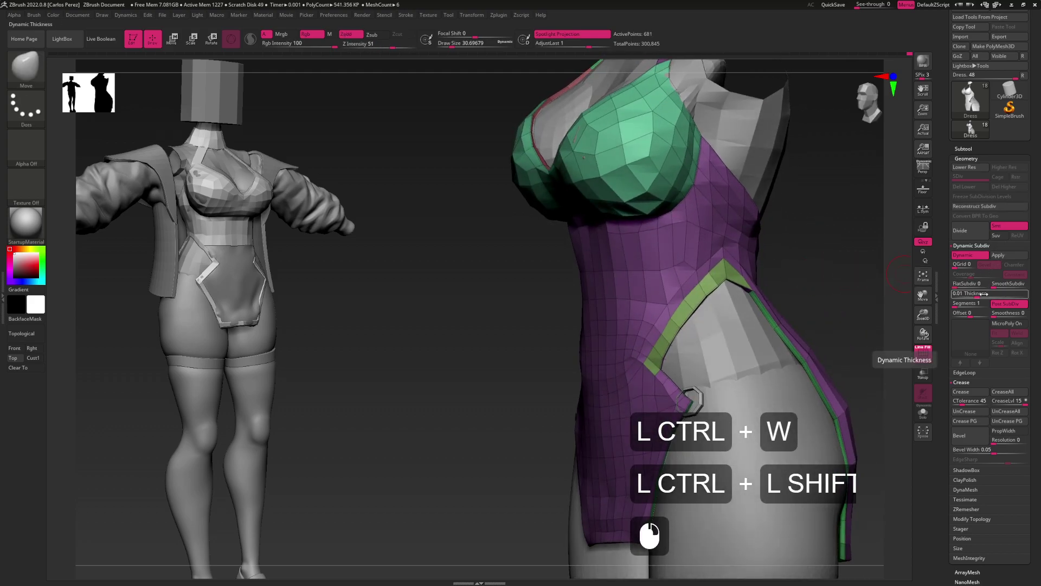
Try uncreasing and creasing by polygroup borders, then undo back to the isolated strip
click(1004, 412)
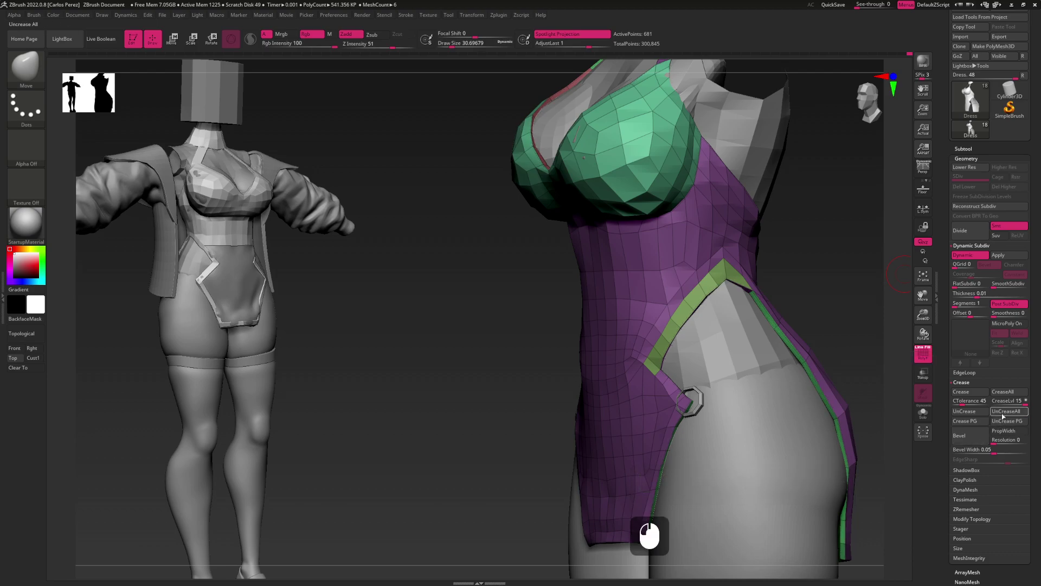
click(961, 426)
mouse_move(762, 402)
alt+right_down()
mouse_move(723, 360)
mouse_move(743, 343)
mouse_move(685, 339)
alt+right_up()
key(ctrl+z)
key(ctrl+z)
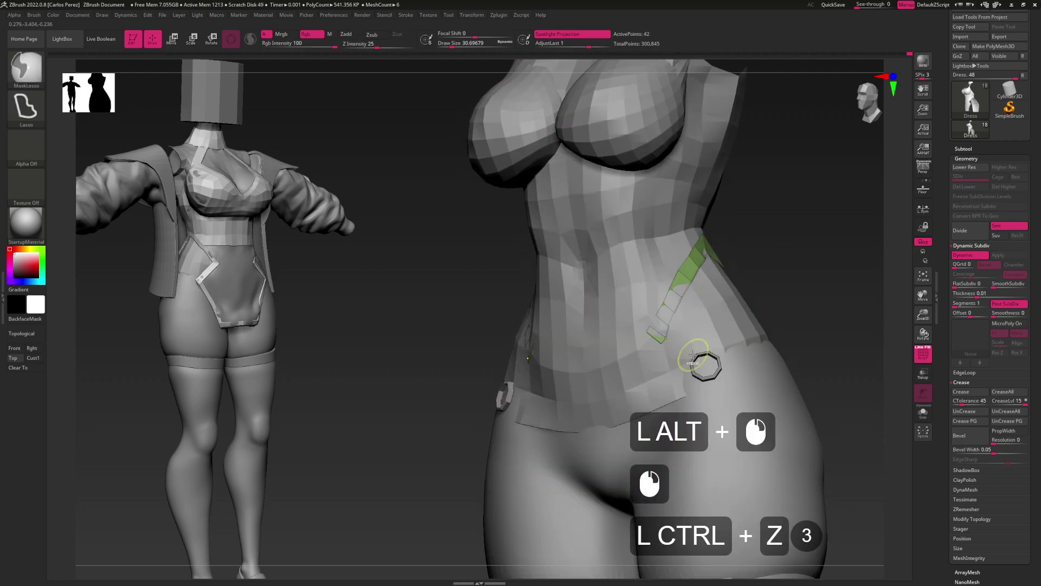
key(ctrl+shift+z)
key(ctrl+shift+z)
key(ctrl+shift+z)
key(ctrl+shift+z)
key(ctrl+shift+z)
key(ctrl+shift+z)
key(ctrl+shift+z)
key(ctrl+shift+z)
key(ctrl+shift+z)
key(ctrl+shift+z)
key(ctrl+shift+z)
key(ctrl+shift+z)
key(ctrl+shift+z)
key(ctrl+shift+z)
key(ctrl+shift+z)
key(ctrl+shift+z)
key(ctrl+shift+z)
key(ctrl+z)
key(ctrl+z)
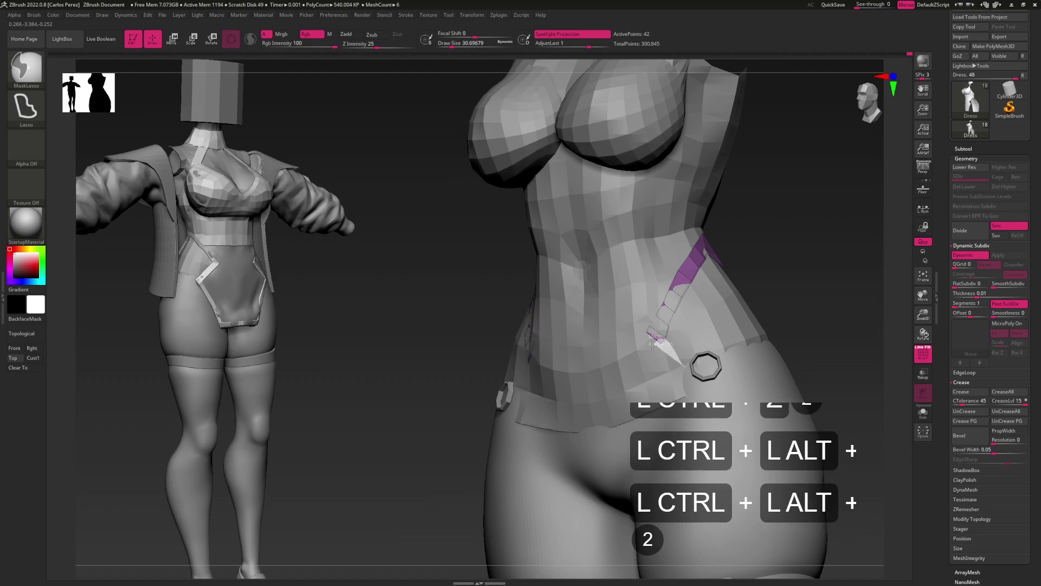
Restore the trimmed strip, make it a new blue polygroup, and reveal the whole dress
right_drag(690, 360, 676, 397)
right_drag(765, 328, 695, 329)
ctrl+right_click(705, 353)
key(ctrl+shift+z)
key(ctrl+shift+z)
key(ctrl+shift+z)
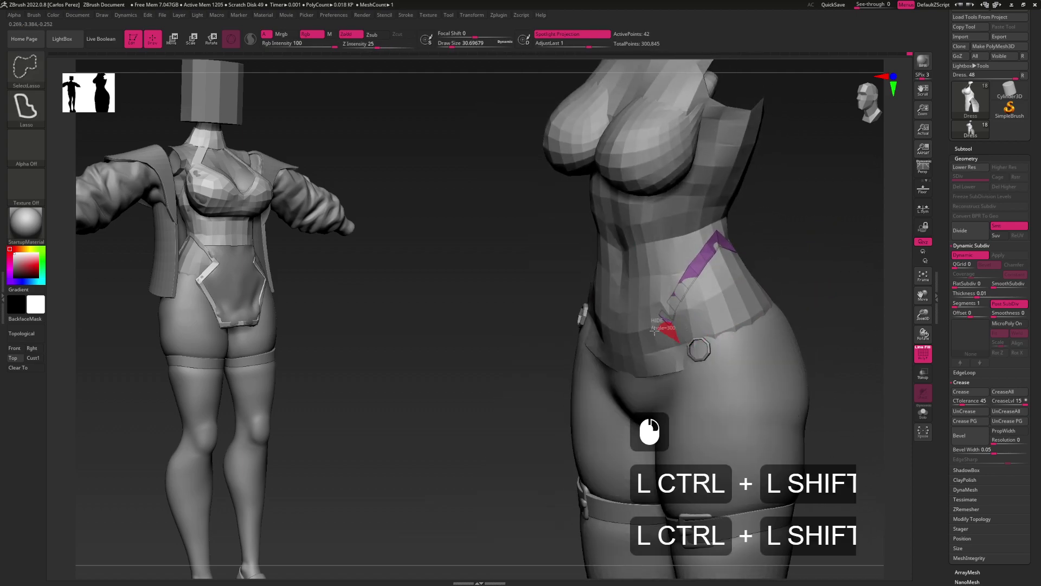
key(ctrl)
key(ctrl+w)
ctrl+shift+click(820, 270)
mouse_move(786, 304)
alt+right_down()
mouse_move(754, 320)
mouse_move(770, 285)
alt+right_up()
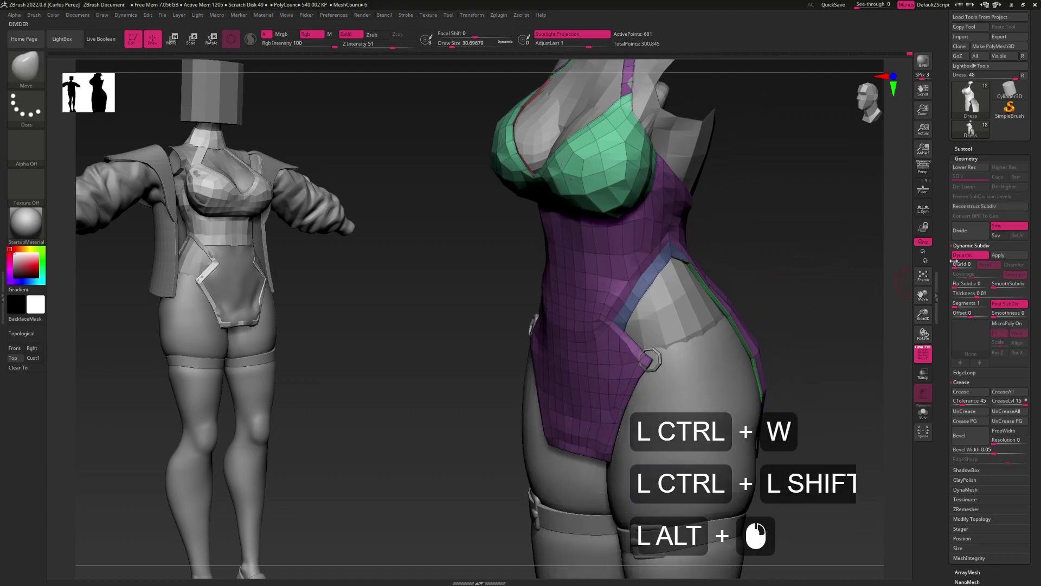
Clear creases, crease along polygroup borders, and raise SmoothSubdiv to 1
click(1002, 416)
click(816, 414)
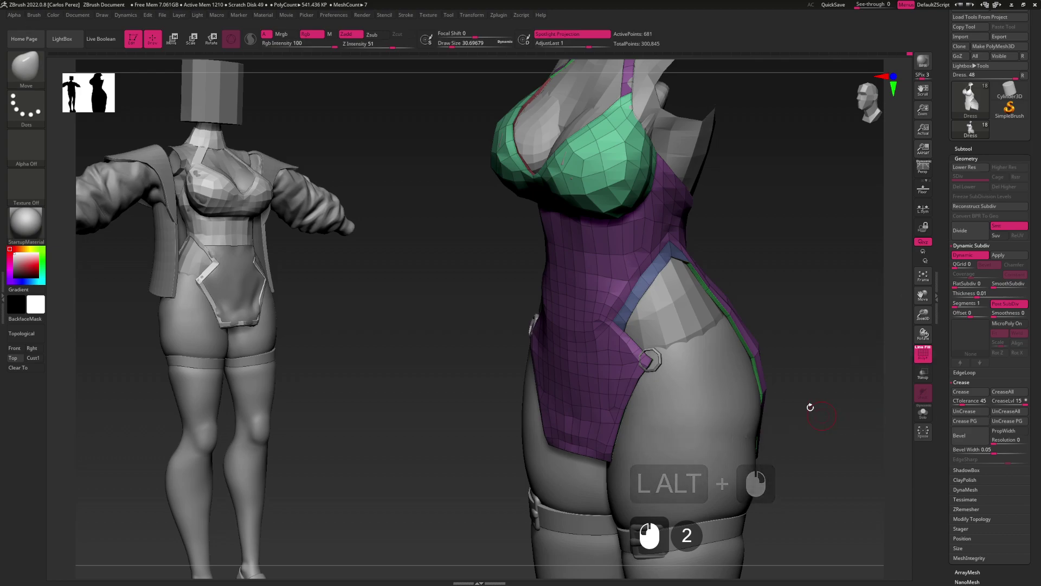
alt+drag(815, 414, 775, 370)
key(shift)
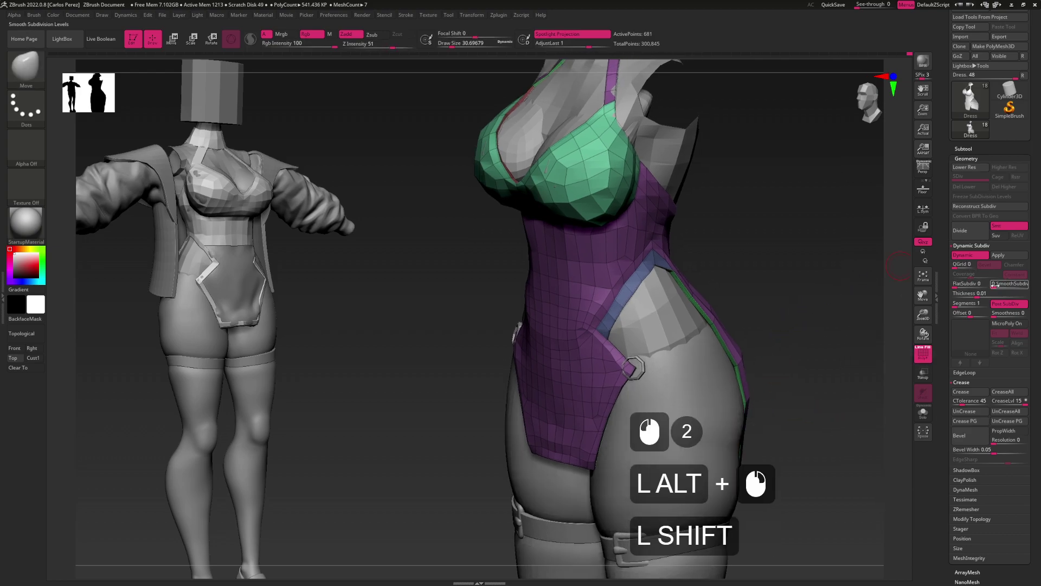
drag(994, 284, 998, 285)
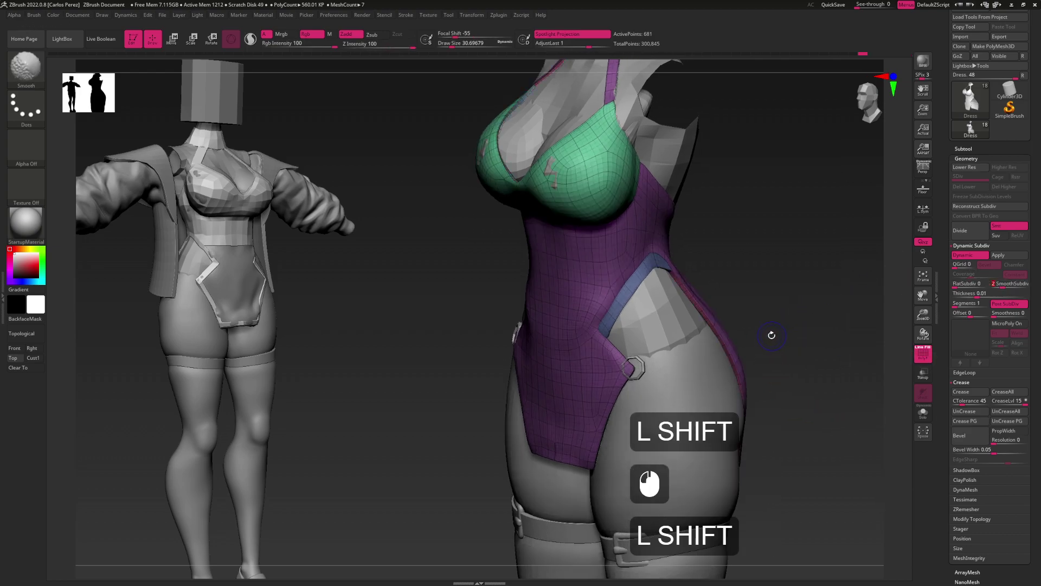
key(shift+f)
shift+drag(779, 376, 878, 328)
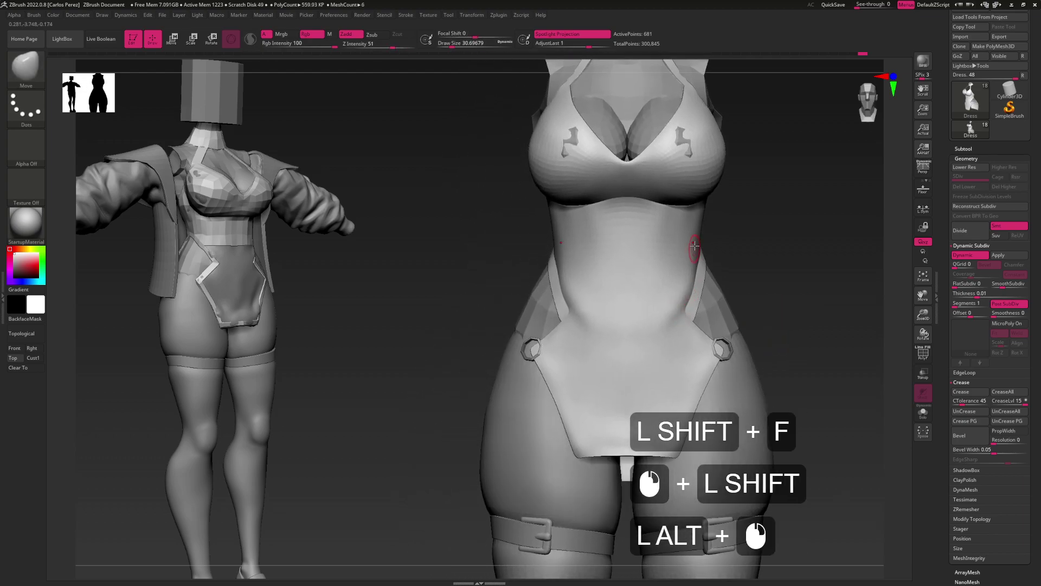
mouse_move(690, 321)
mouse_down()
mouse_move(688, 360)
mouse_move(669, 338)
mouse_move(715, 323)
mouse_move(649, 330)
mouse_move(666, 336)
mouse_up()
Switch to the Move brush with B,M,V and enlarge it to about 80
key(b)
key(m)
key(v)
key(s)
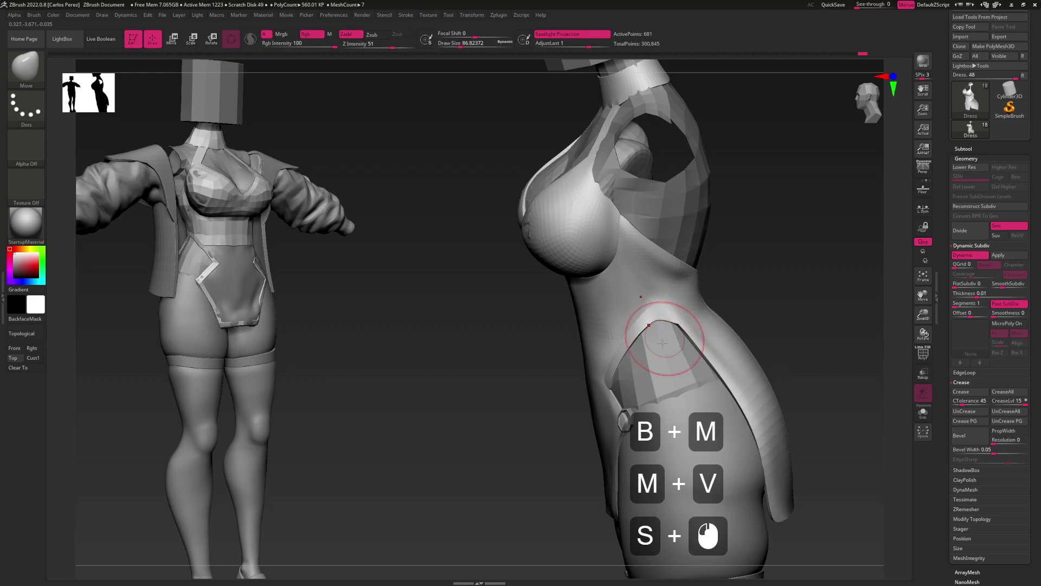
click(663, 339)
Turn off the subdivision preview and extend the blue band along the dress edge
key(shift+f)
mouse_move(669, 319)
alt+right_down()
mouse_move(690, 328)
mouse_move(715, 320)
alt+right_up()
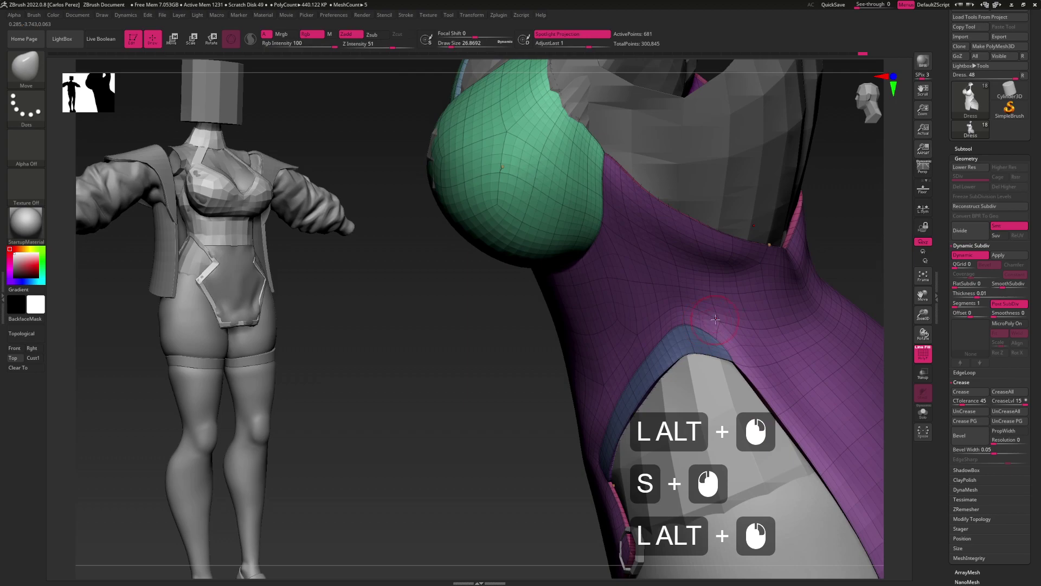
key(shift+d)
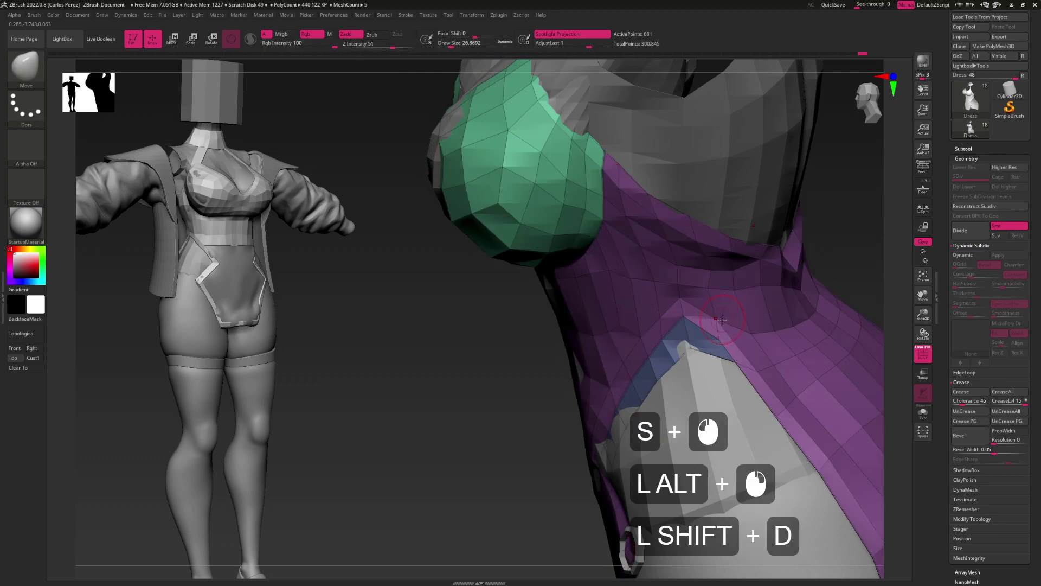
click(717, 314)
click(706, 314)
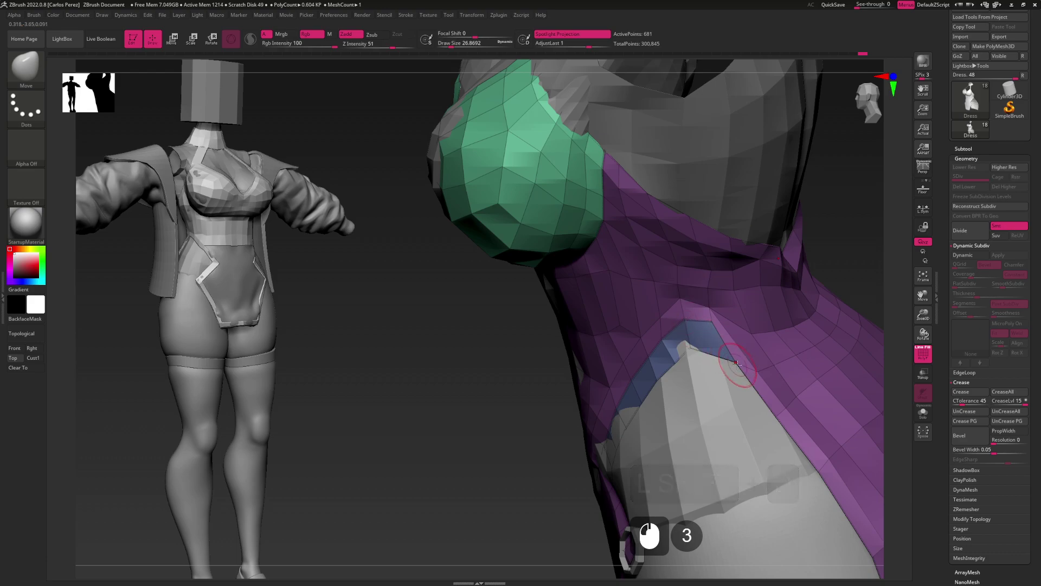
Crease the purple dress's side edge beside the bra cup, then undo once
drag(739, 323, 726, 293)
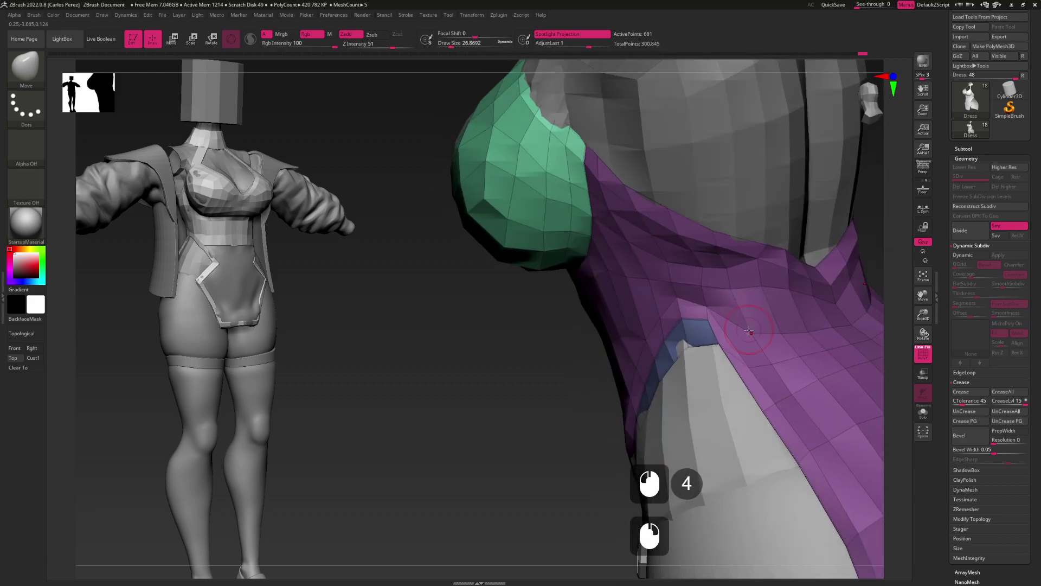
click(804, 330)
mouse_move(825, 320)
alt+mouse_down()
mouse_move(741, 337)
mouse_move(757, 309)
mouse_move(770, 358)
mouse_move(752, 324)
mouse_move(757, 341)
mouse_move(689, 315)
mouse_move(669, 352)
mouse_move(669, 304)
mouse_move(715, 324)
mouse_move(686, 310)
mouse_move(669, 344)
alt+mouse_up()
click(756, 369)
key(ctrl+z)
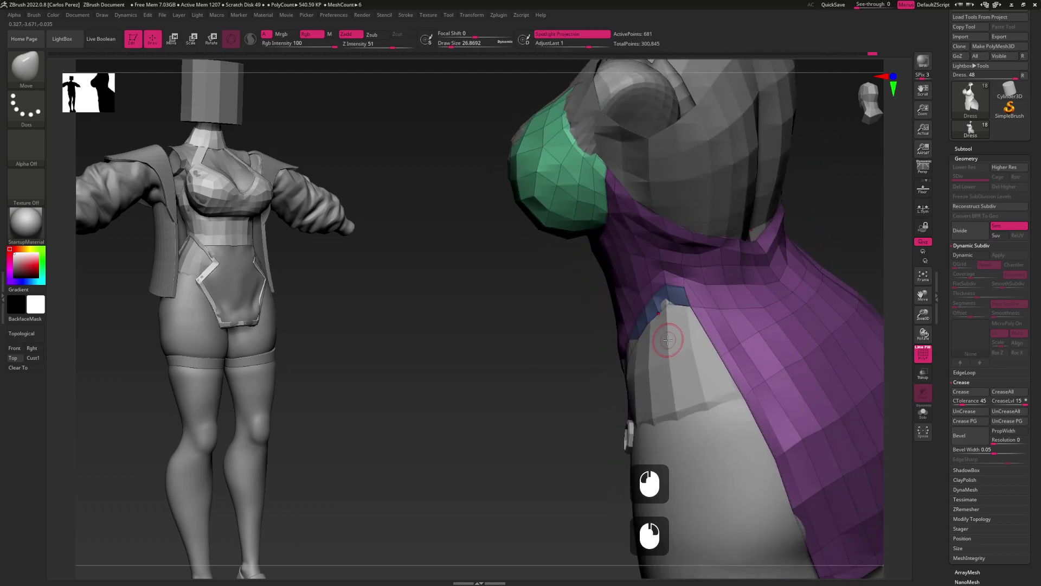
Inspect the bust from a frontal view and then a three-quarter side view
drag(668, 340, 678, 298)
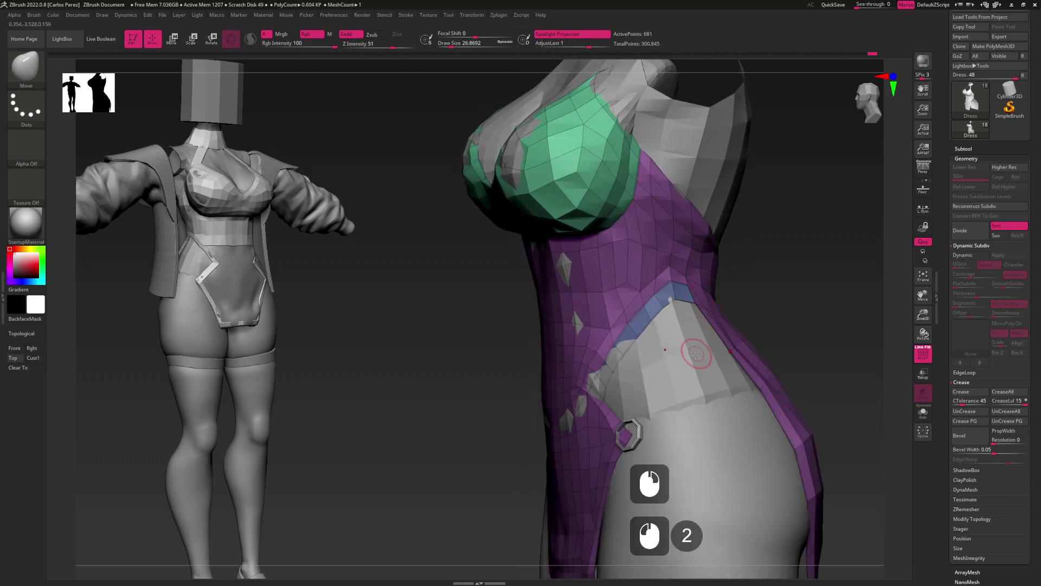
alt+drag(648, 399, 628, 350)
click(629, 352)
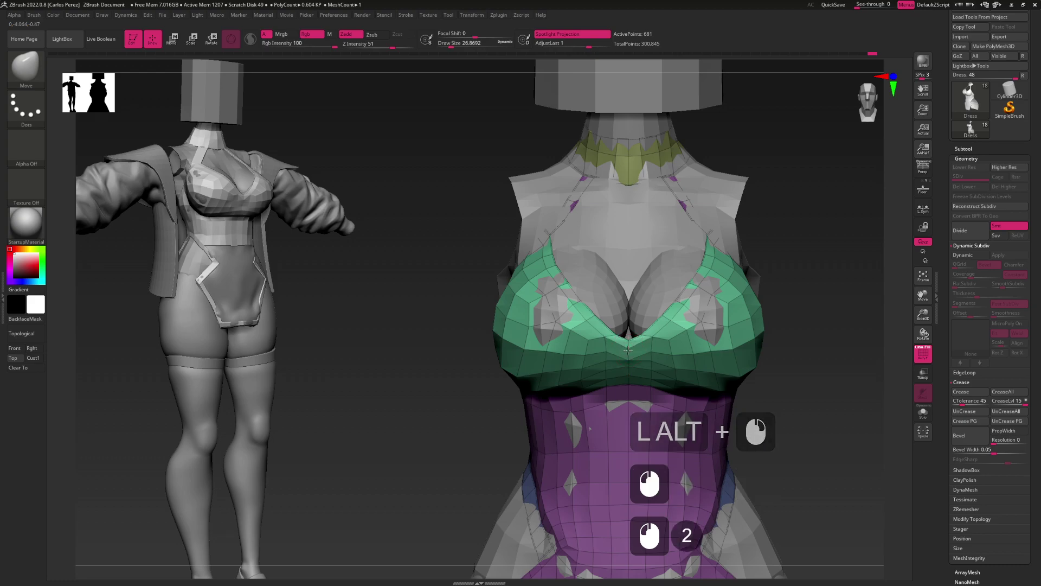
mouse_move(478, 364)
mouse_down()
mouse_move(631, 362)
mouse_move(636, 377)
mouse_up()
key(shift)
Try smoothing the bra cup surface, then undo the smoothing strokes
key(ctrl+z)
key(shift)
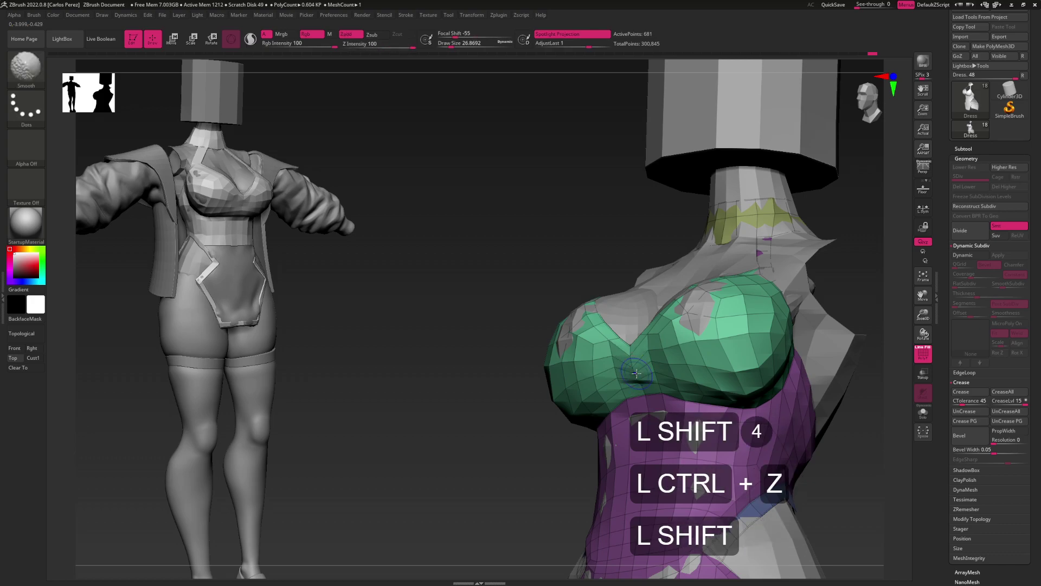
shift+click(636, 373)
shift+click(635, 373)
shift+click(635, 372)
shift+click(636, 373)
shift+click(636, 372)
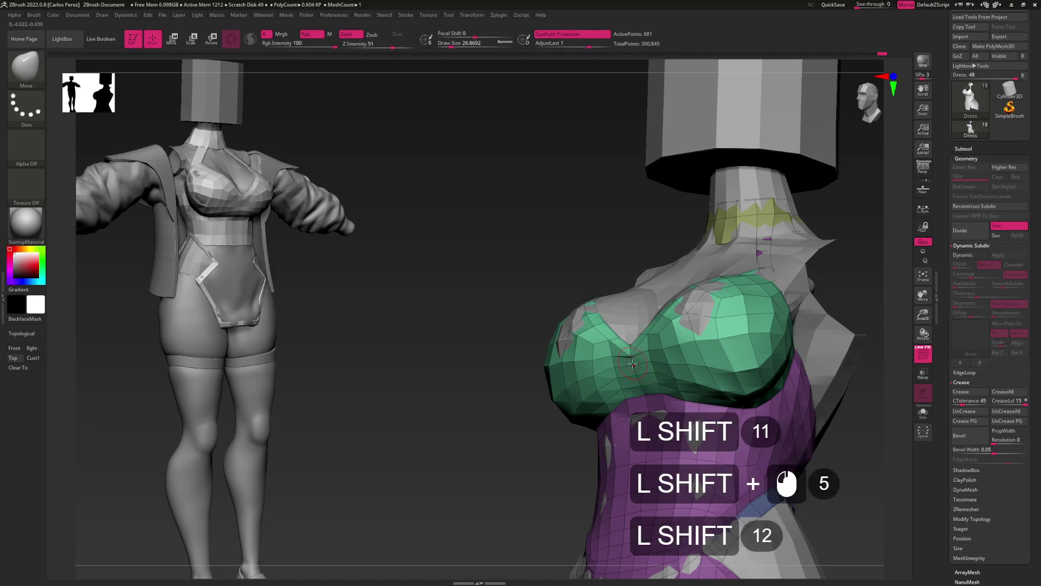
key(shift)
shift+click(634, 364)
key(shift)
key(shift)
key(shift)
drag(478, 369, 639, 372)
key(ctrl+z)
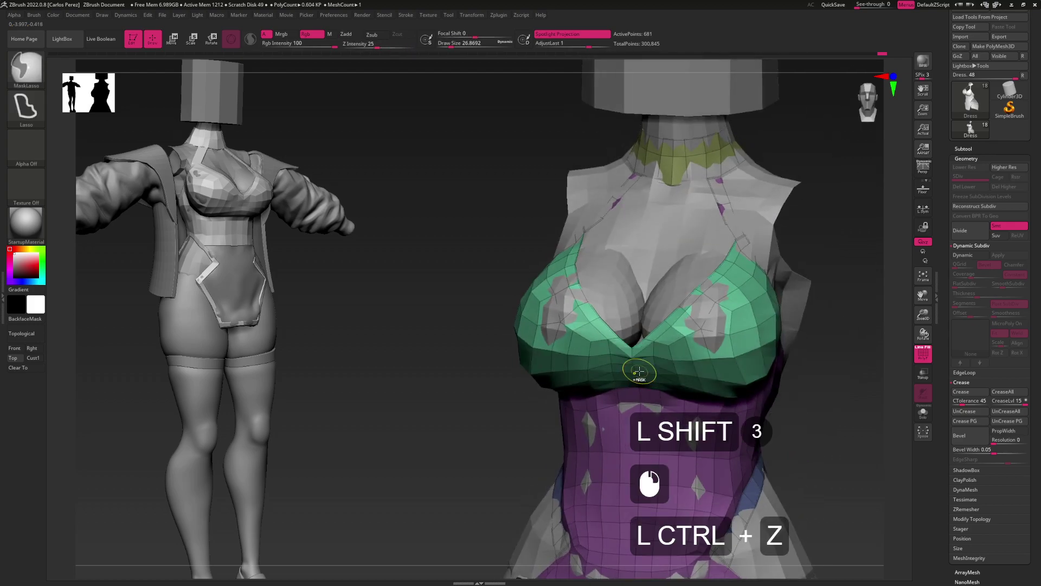
right_drag(640, 373, 667, 363)
Resize the brush to about 32 and rotate the view to look up at the bust
key(s)
drag(680, 363, 654, 363)
right_drag(653, 362, 632, 339)
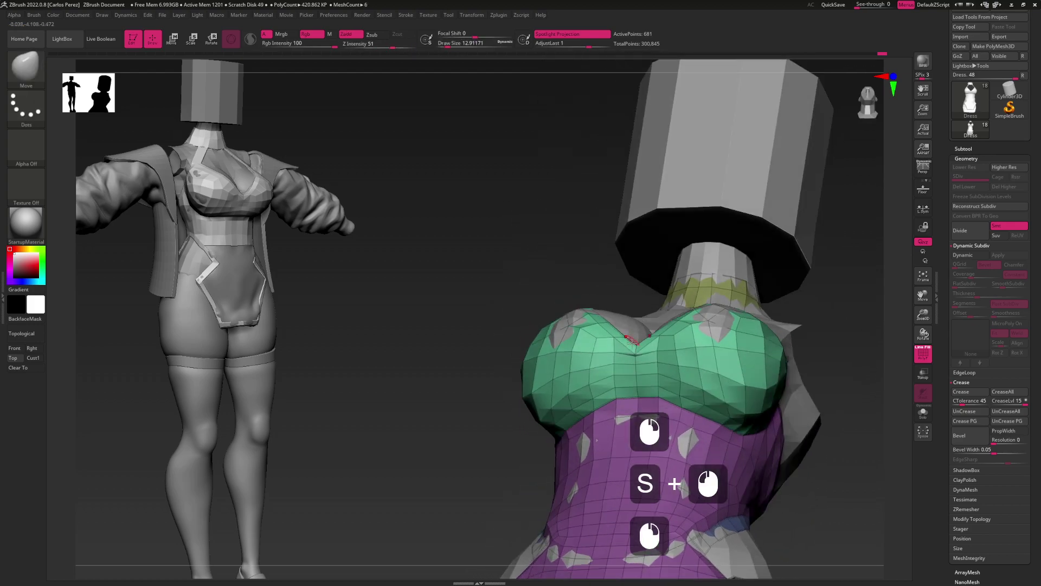
click(634, 373)
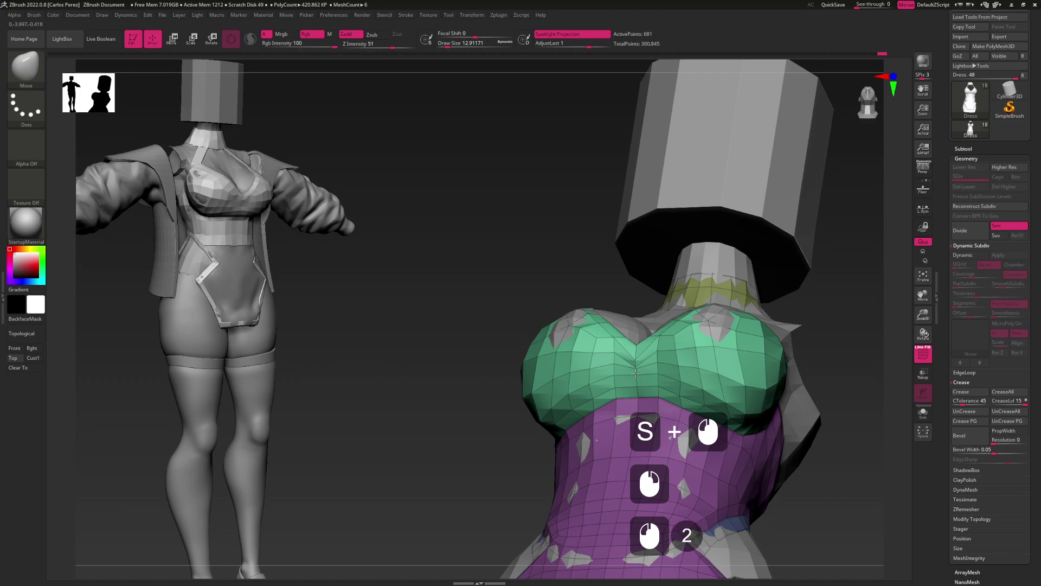
key(s)
drag(637, 388, 659, 382)
click(659, 381)
click(659, 381)
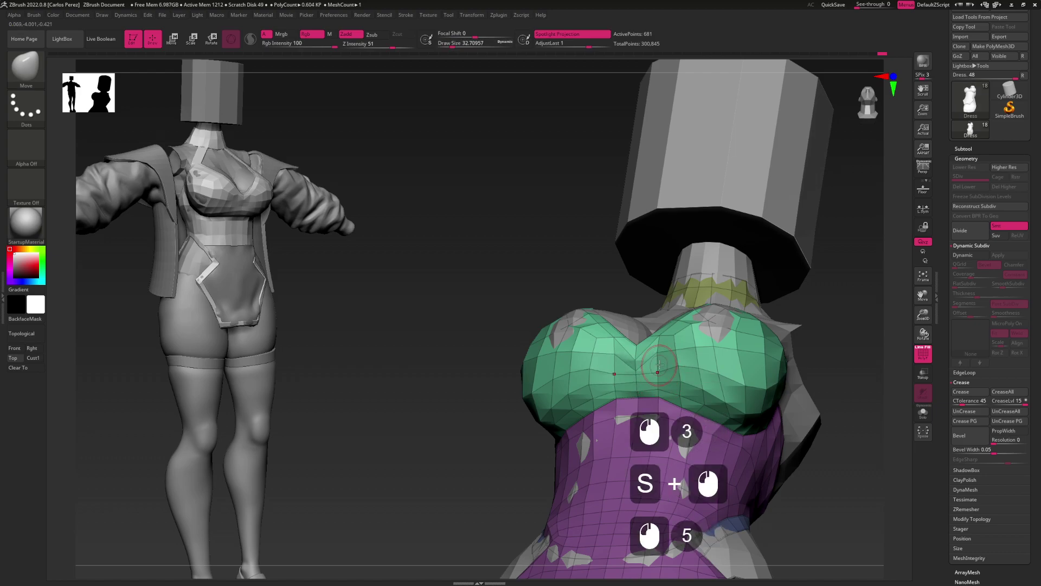
double_click(661, 365)
double_click(660, 365)
mouse_move(660, 365)
right_down()
mouse_move(636, 357)
mouse_move(652, 344)
right_up()
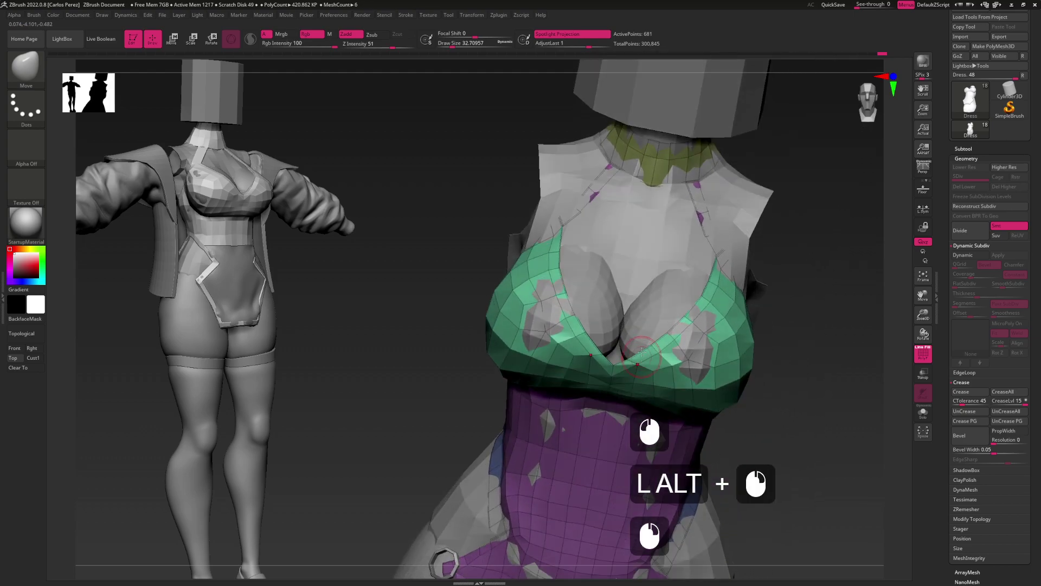
Isolate the green strips along the cup edges and group them into a new polygroup
key(ctrl+shift)
key(ctrl+shift)
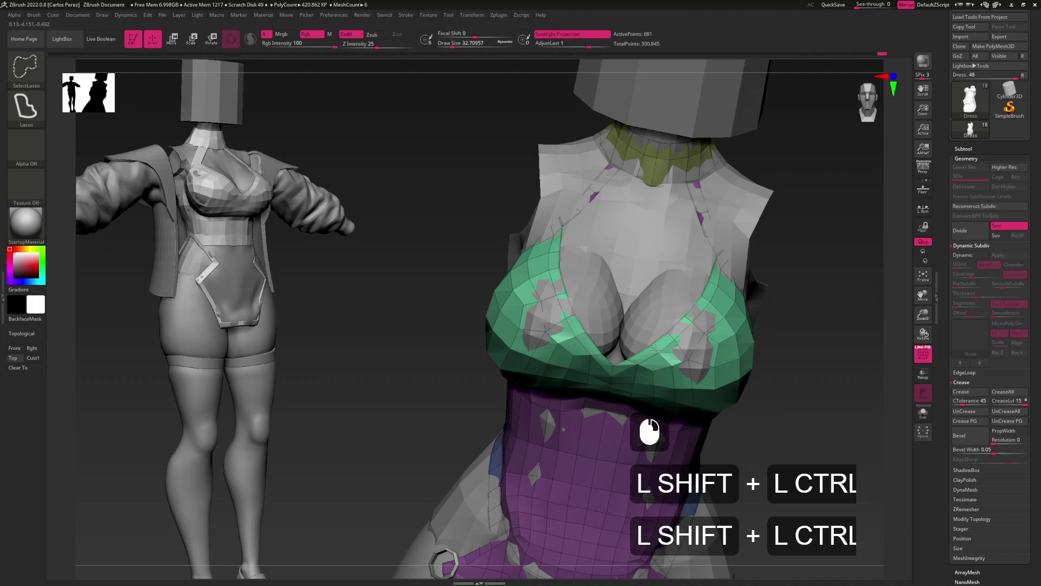
alt+right_drag(653, 352, 628, 368)
mouse_move(822, 325)
ctrl+shift+mouse_down()
mouse_move(816, 339)
mouse_move(797, 309)
ctrl+shift+mouse_up()
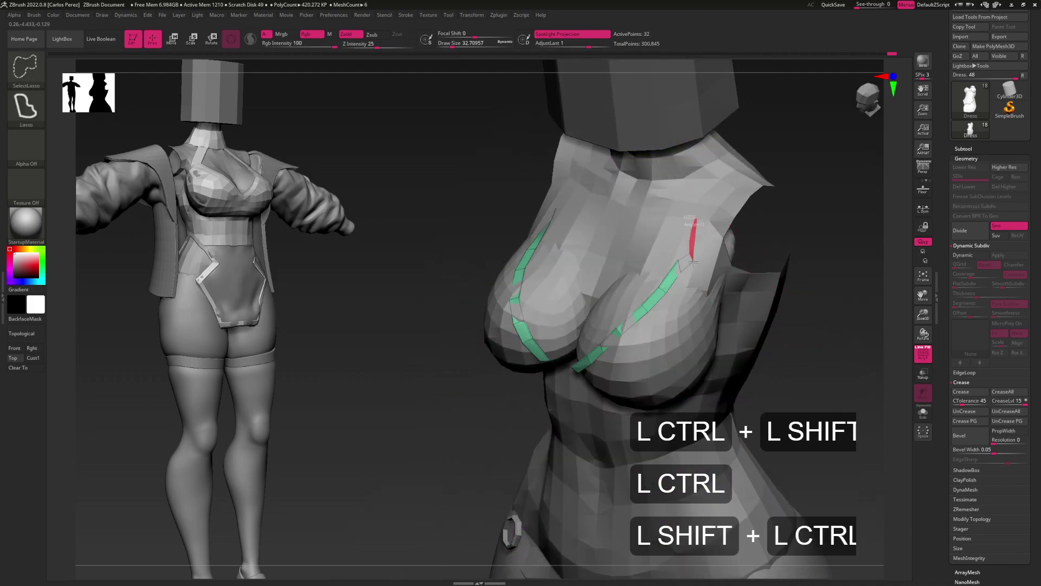
ctrl+shift+drag(693, 262, 693, 263)
key(ctrl+w)
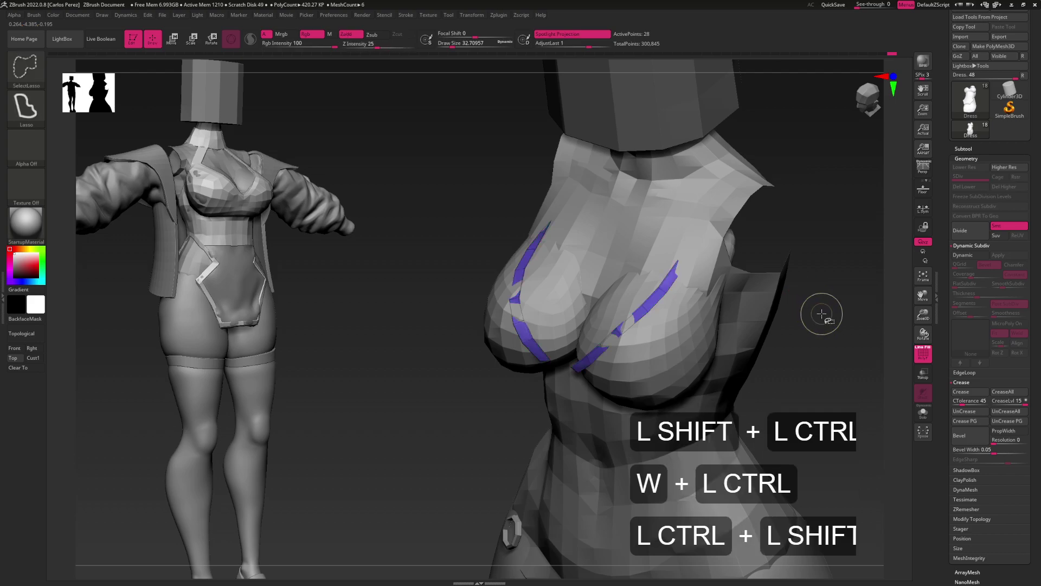
Unhide the mesh, uncrease polygroup borders, and preview dynamic subdivision with SmoothSubdiv 0
ctrl+shift+click(784, 342)
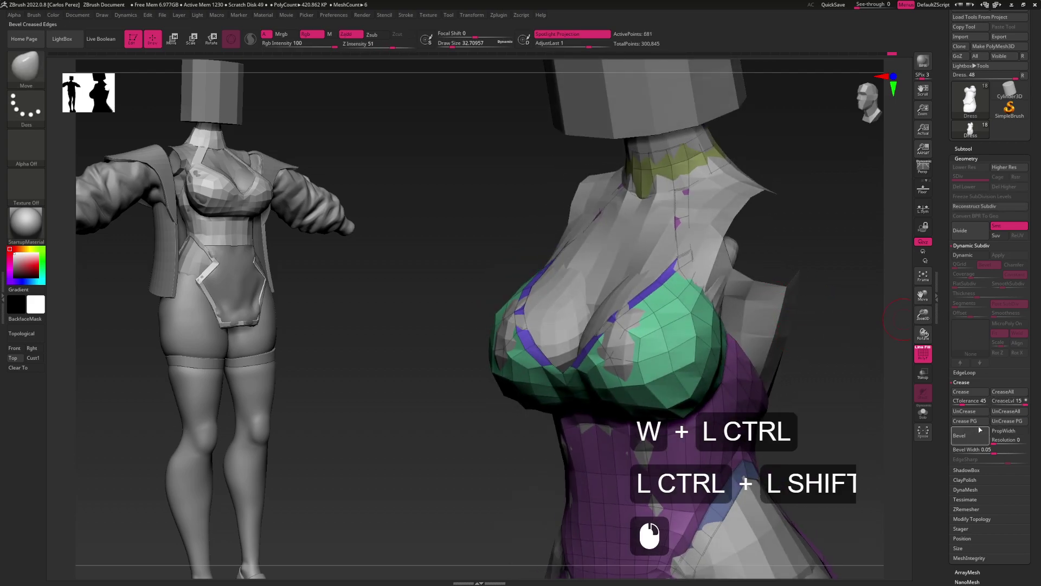
click(999, 422)
alt+drag(846, 391, 703, 374)
key(d)
click(993, 286)
alt+drag(776, 332, 752, 302)
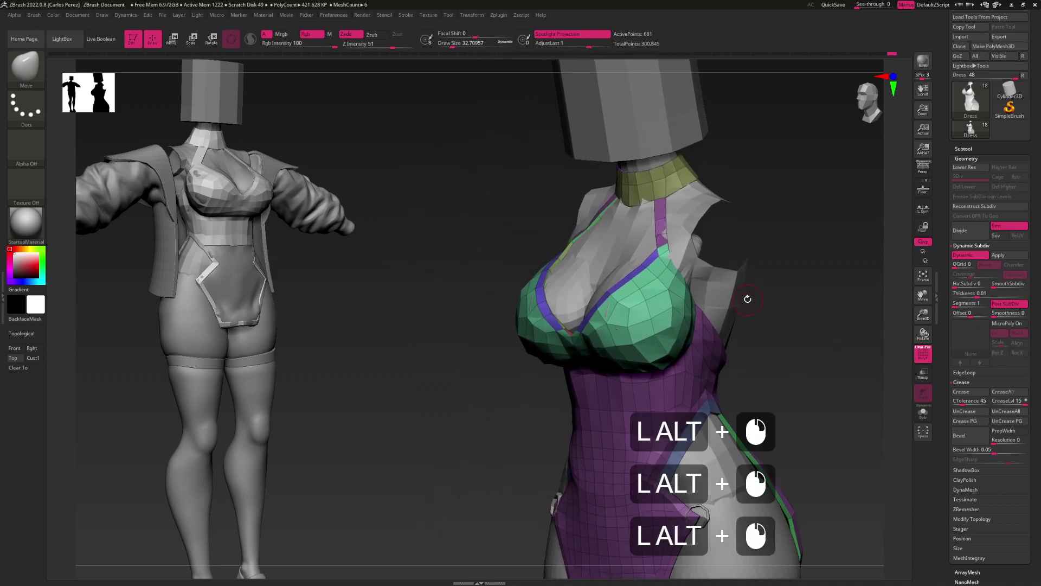
Undo the subdivision preview and the strip polygroup, then restore full mesh visibility
alt+drag(746, 300, 707, 338)
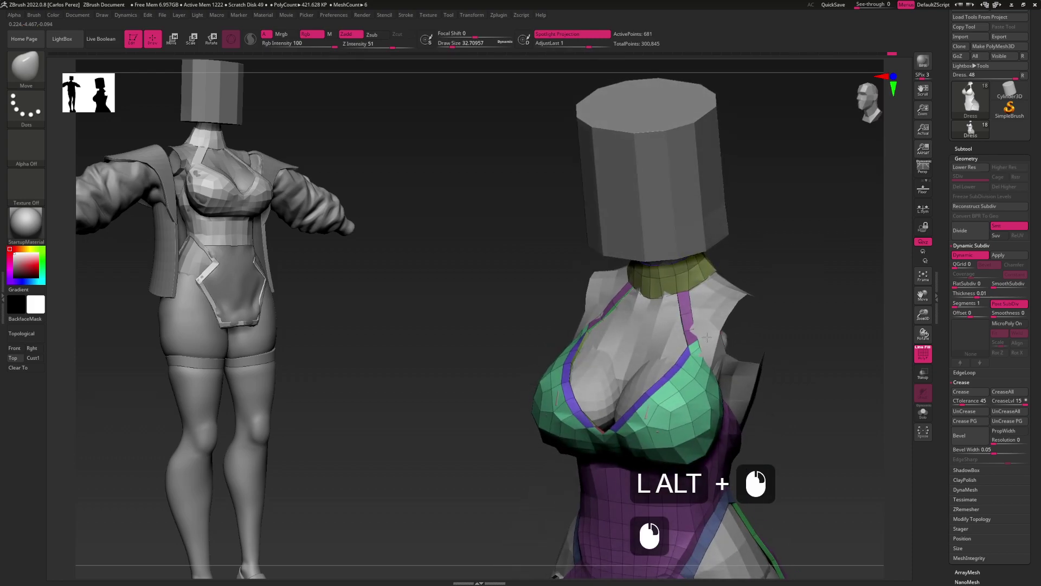
key(ctrl+z)
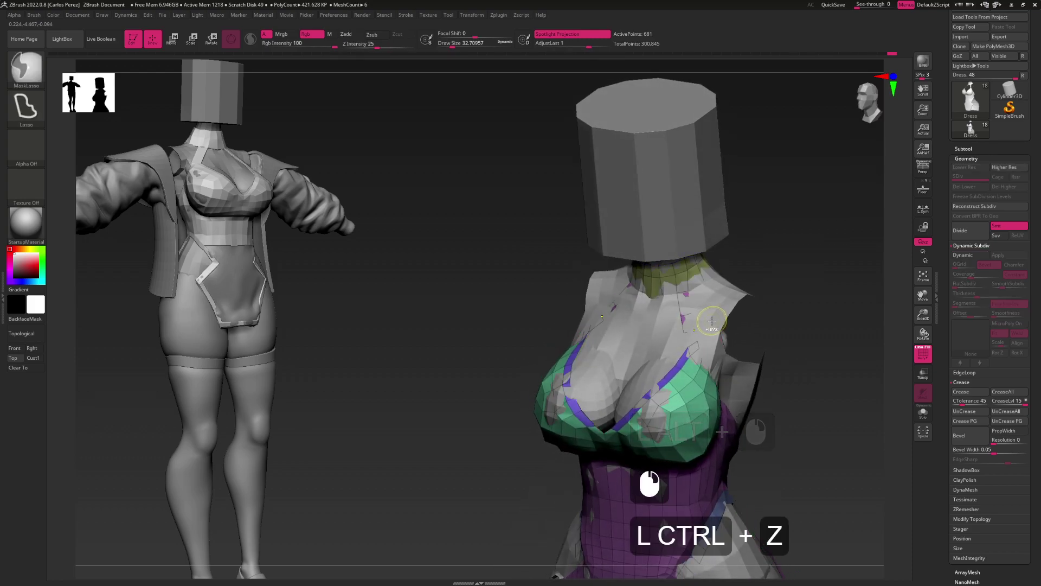
key(ctrl+z)
key(ctrl+z)
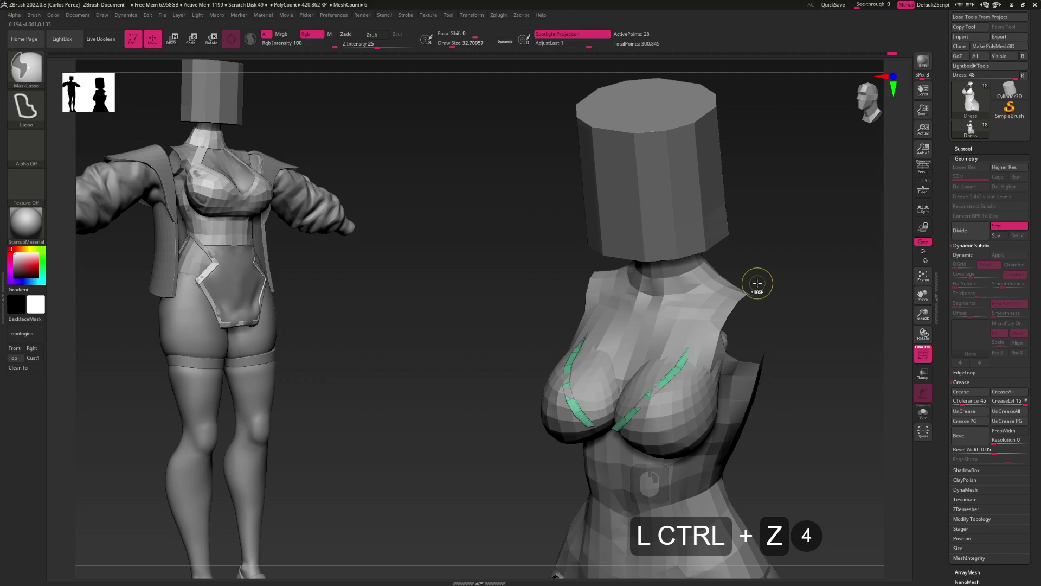
key(ctrl)
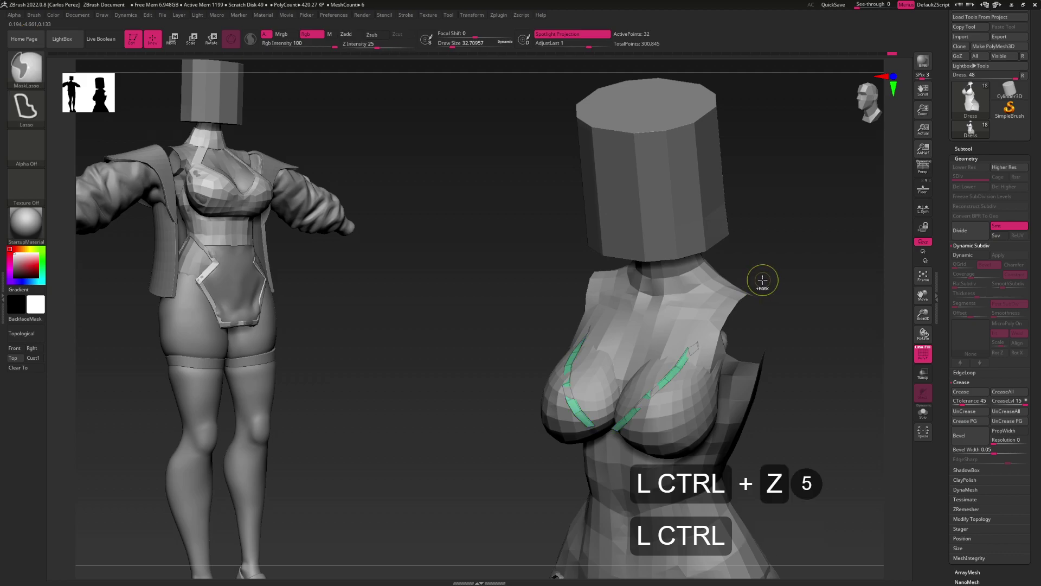
key(ctrl+shift)
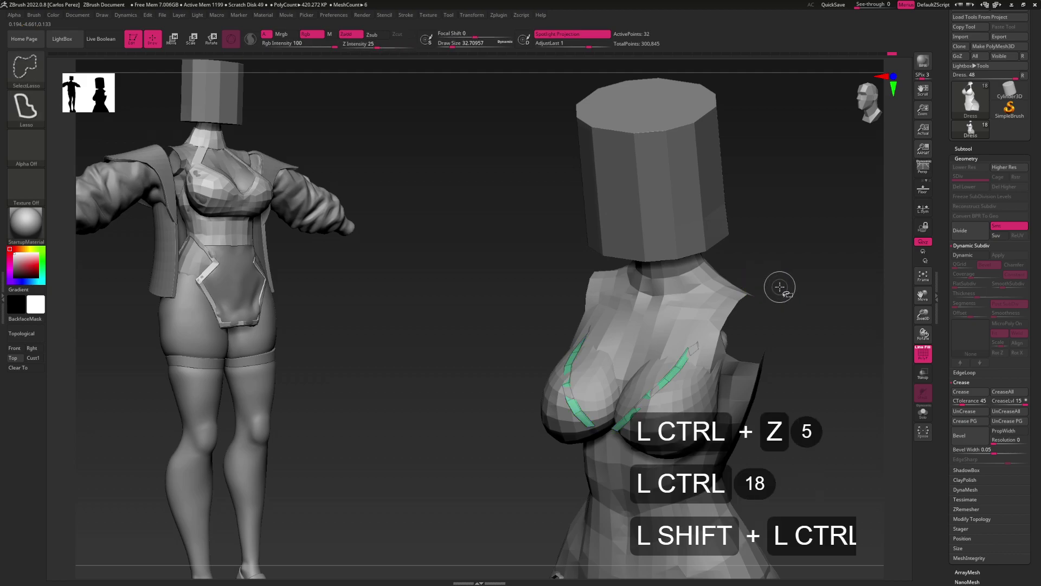
ctrl+shift+click(778, 287)
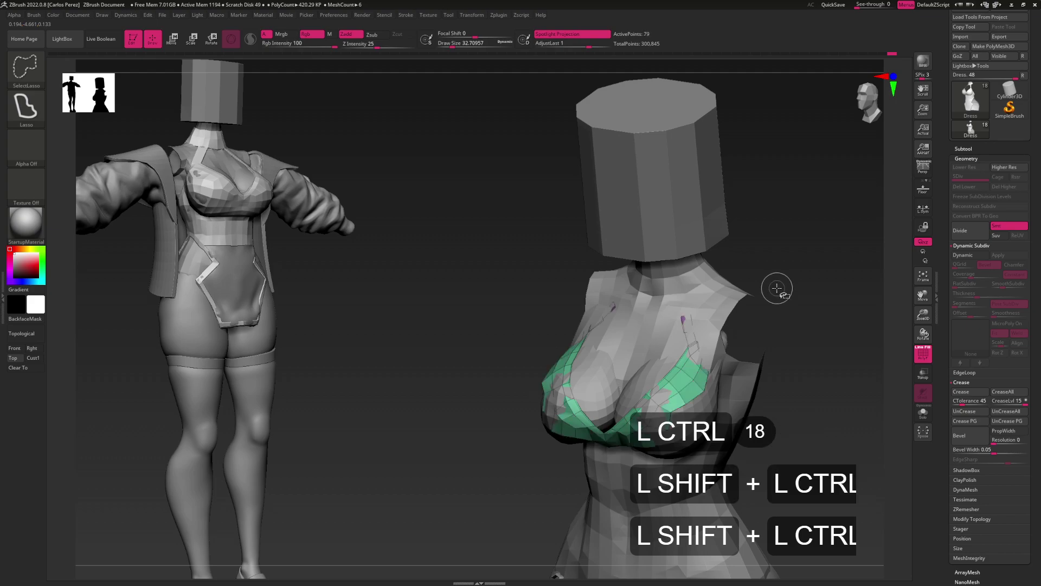
key(ctrl+z)
key(ctrl+z)
key(ctrl+shift)
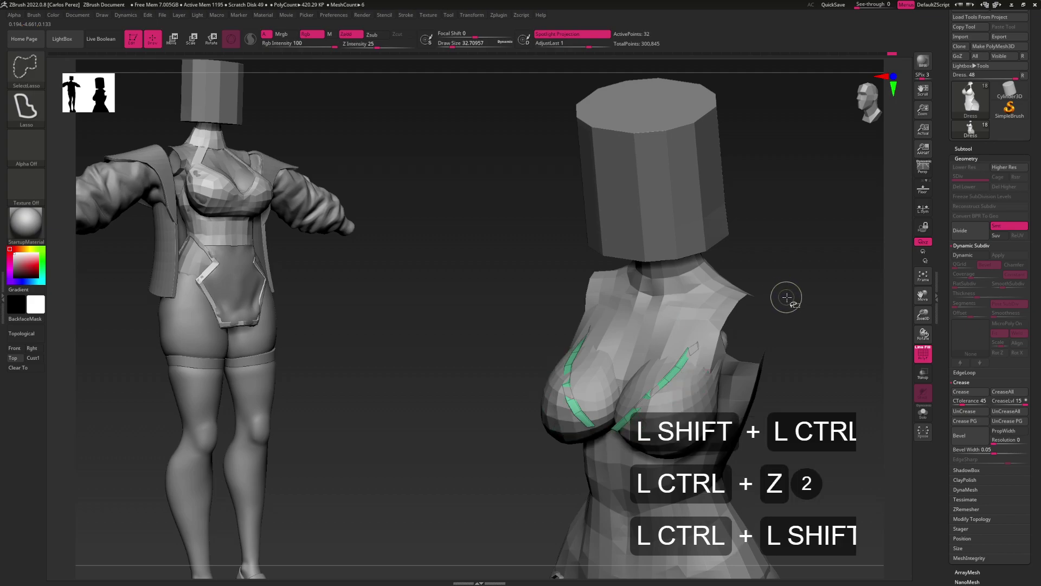
ctrl+shift+click(792, 300)
Hide and reshow the purple dress polygroup to isolate the green cup strips
drag(792, 299, 720, 316)
key(ctrl)
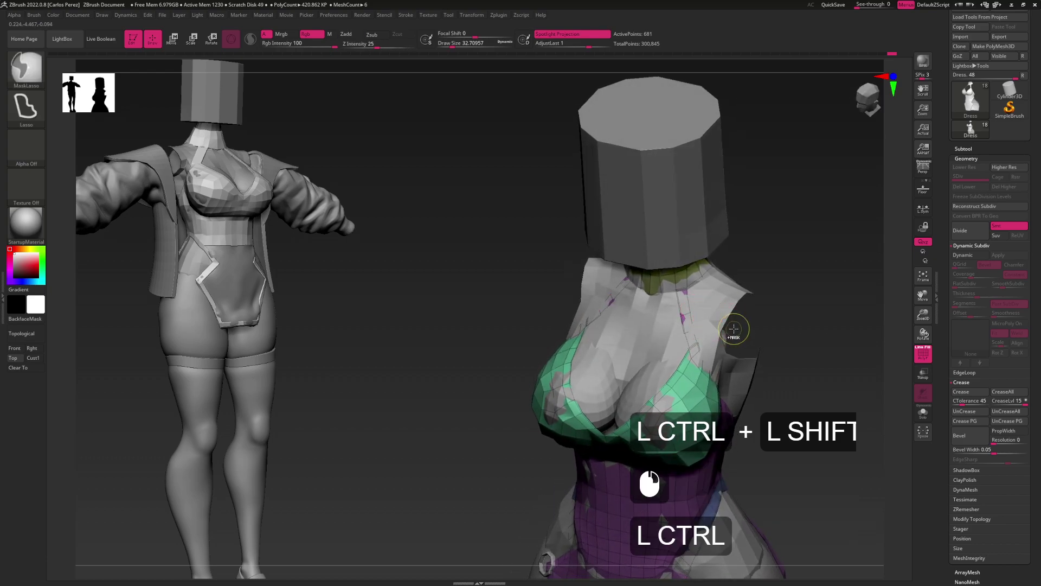
key(ctrl+z)
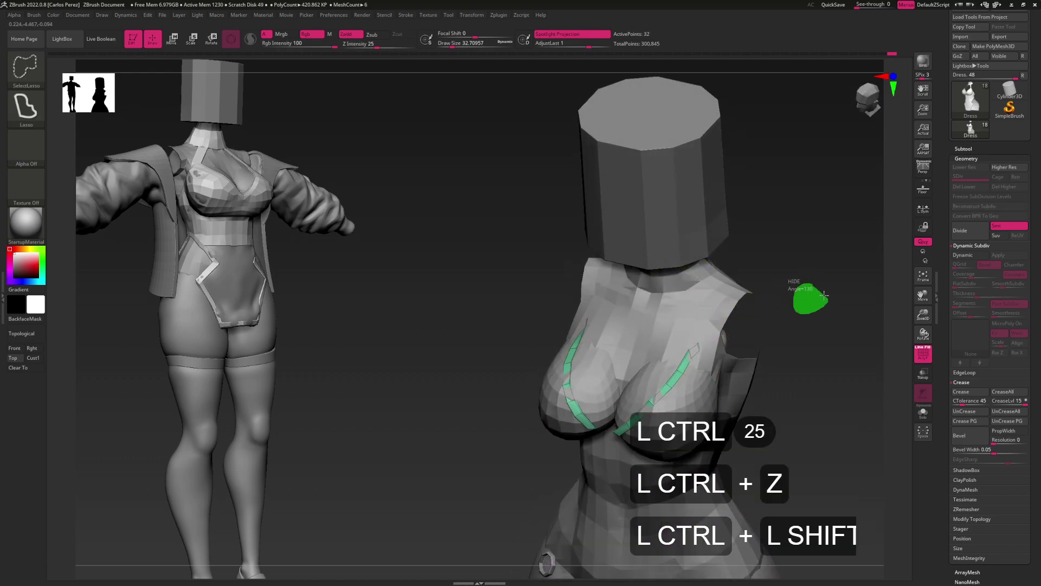
key(ctrl+shift+z)
ctrl+shift+click(685, 304)
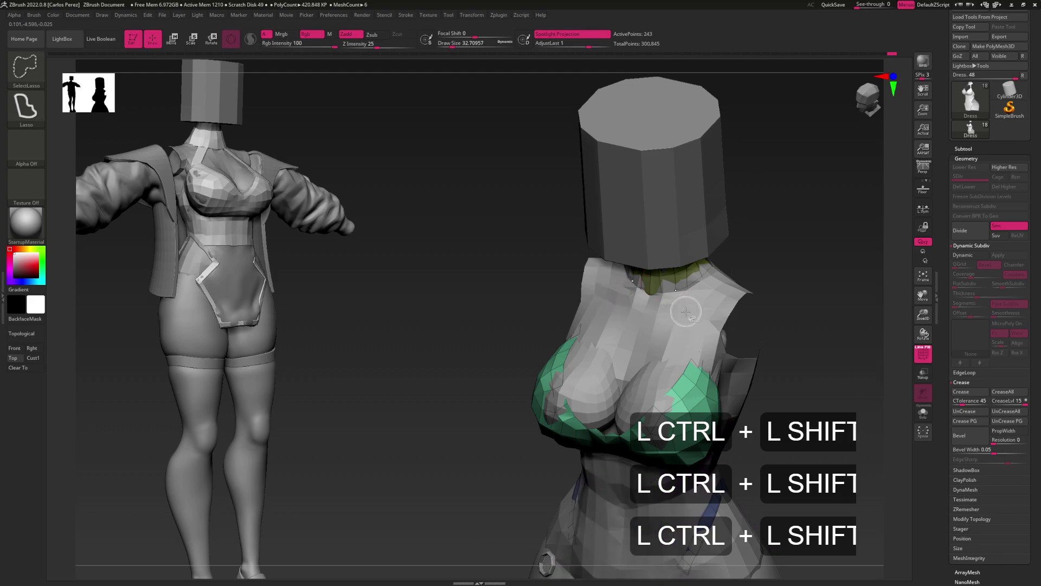
ctrl+shift+click(813, 293)
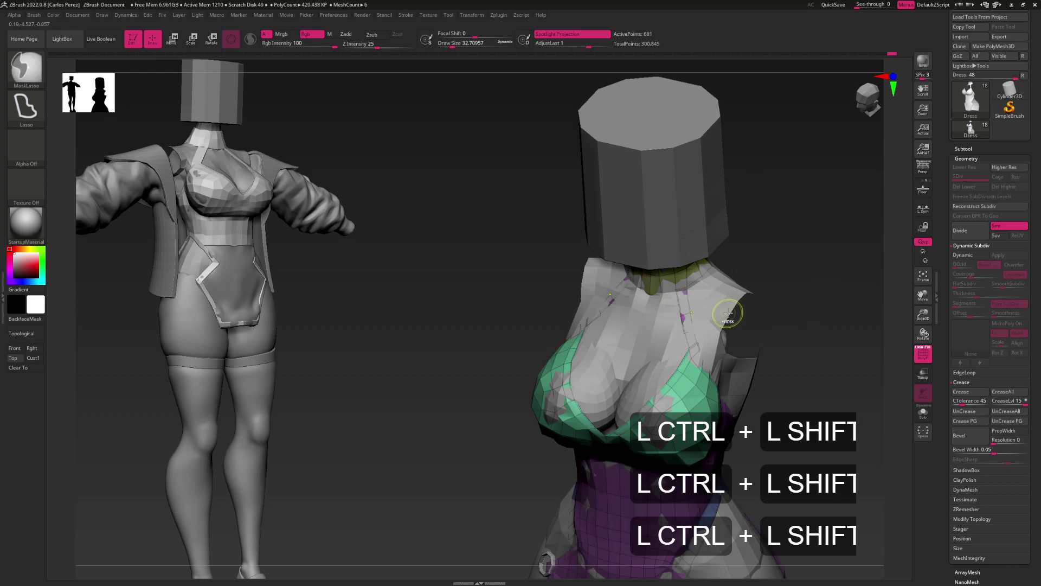
key(ctrl+z)
key(ctrl+z)
key(ctrl+shift)
key(ctrl+shift)
key(ctrl+shift)
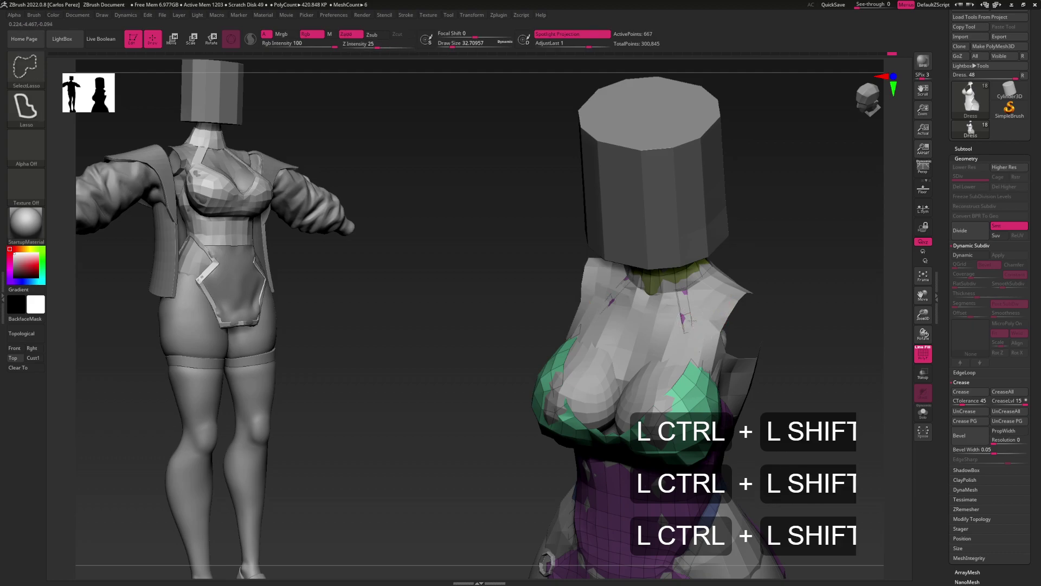
alt+drag(783, 290, 813, 285)
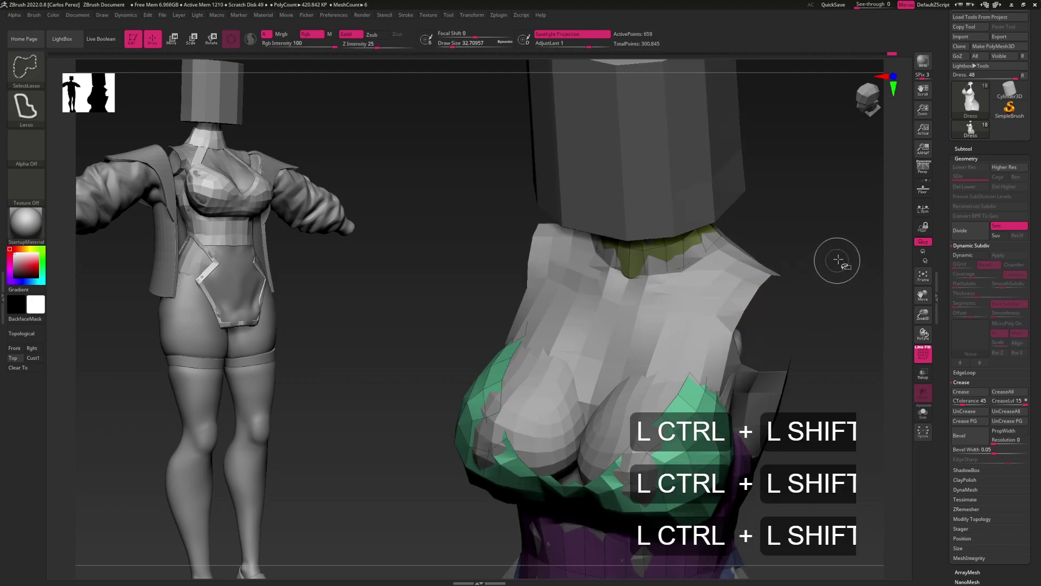
alt+drag(815, 327, 779, 295)
Merge the masked pieces into the green polygroup, undo it, and unhide the whole mesh
key(ctrl)
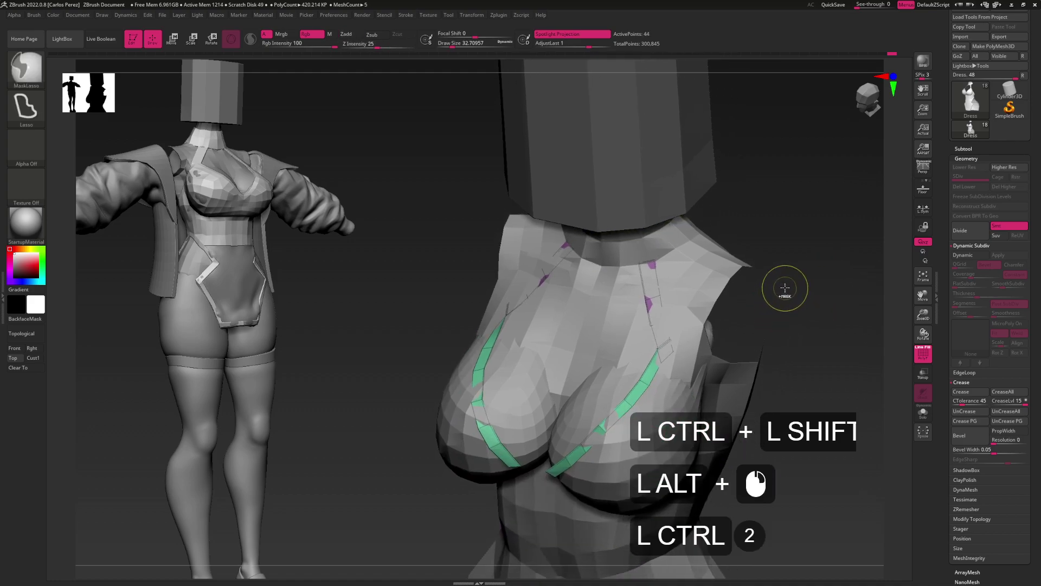
key(ctrl+w)
key(ctrl+shift)
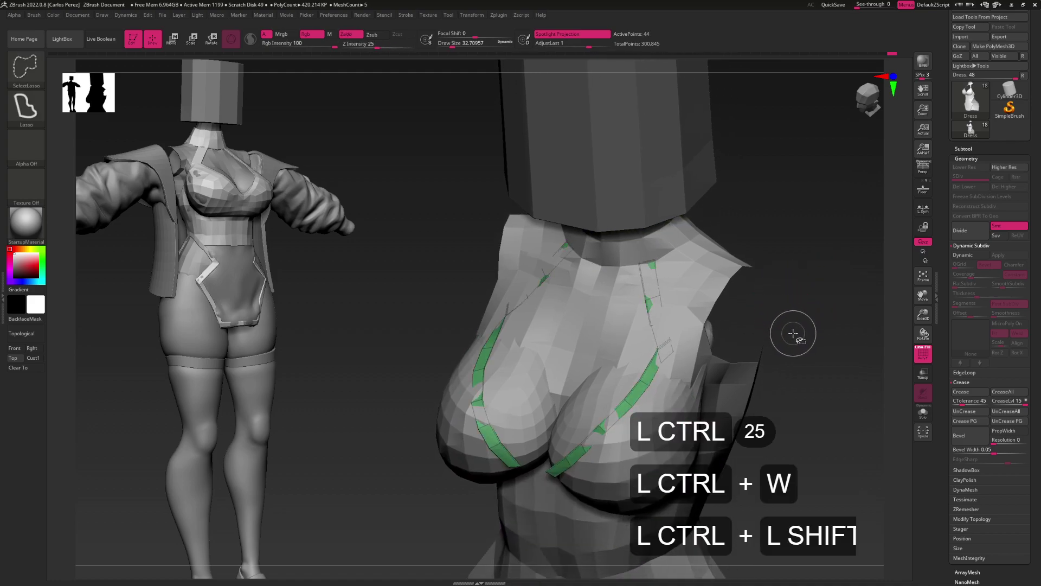
key(ctrl+z)
key(ctrl+shift)
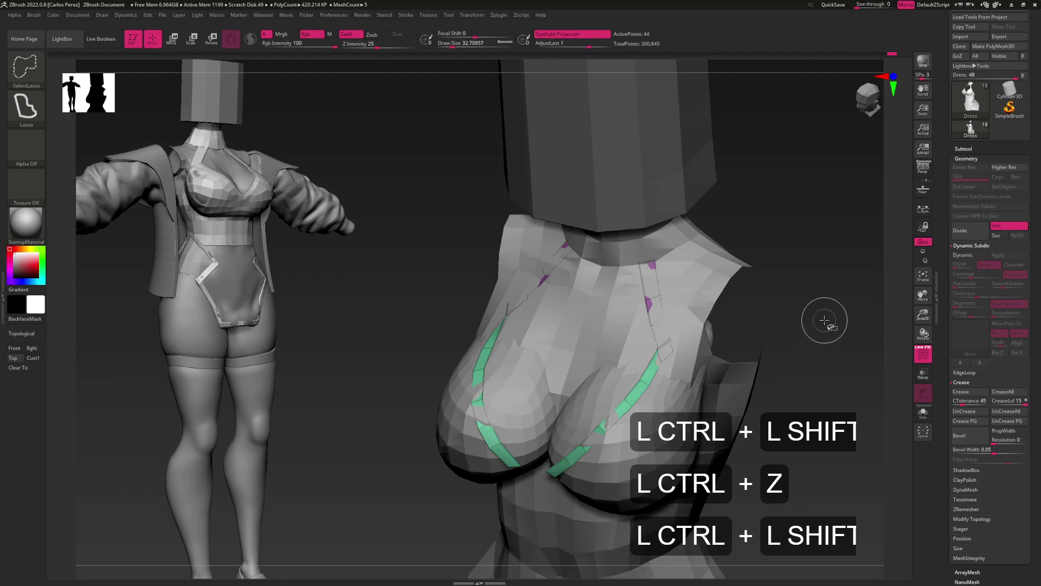
ctrl+shift+click(788, 380)
key(alt)
drag(788, 379, 764, 337)
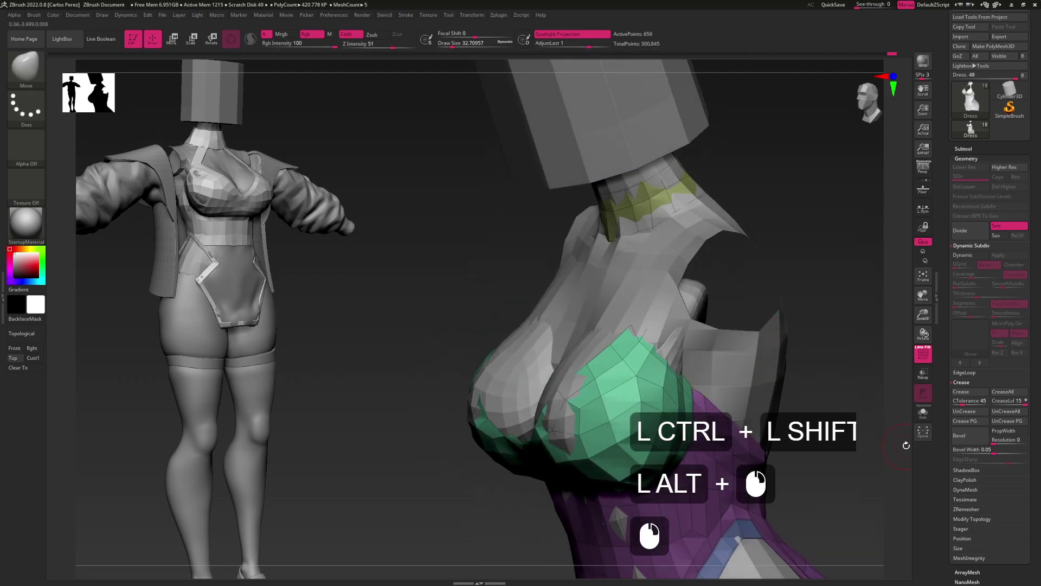
Hide the grey, green and purple pieces to leave only the thin strips, then undo
ctrl+alt+shift+click(688, 328)
drag(688, 328, 675, 372)
ctrl+shift+click(628, 332)
ctrl+shift+click(673, 388)
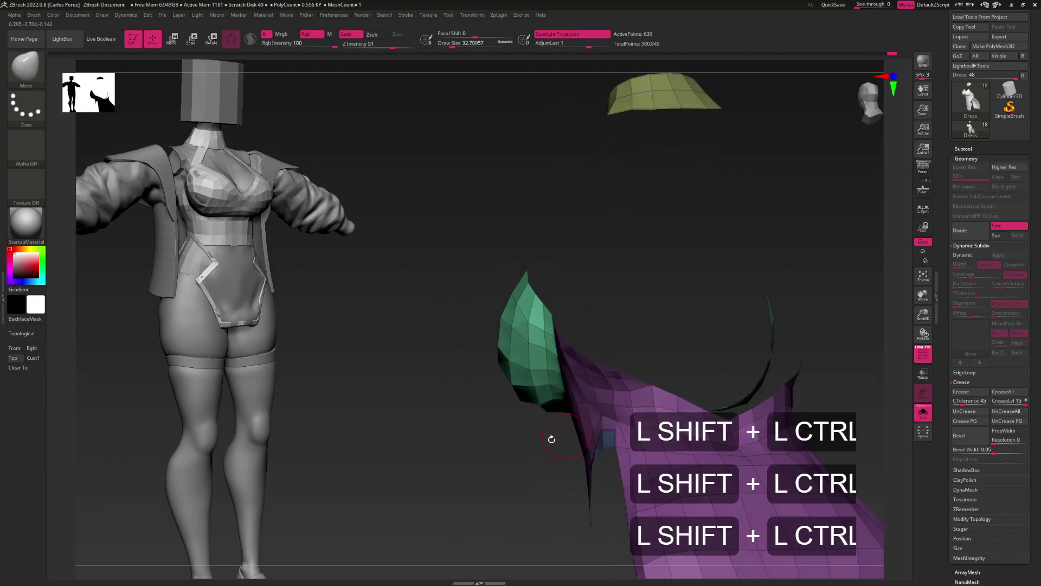
ctrl+shift+click(482, 428)
alt+drag(479, 441, 625, 347)
ctrl+shift+click(773, 291)
key(ctrl+z)
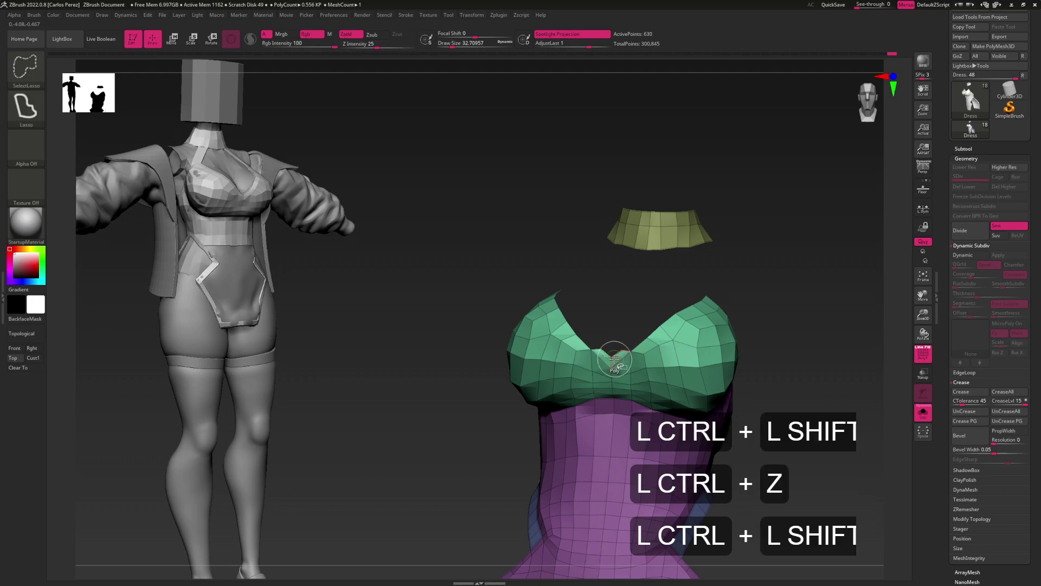
Isolate the thin neckline band, give it its own polygroup, and unhide the dress
ctrl+alt+shift+click(803, 319)
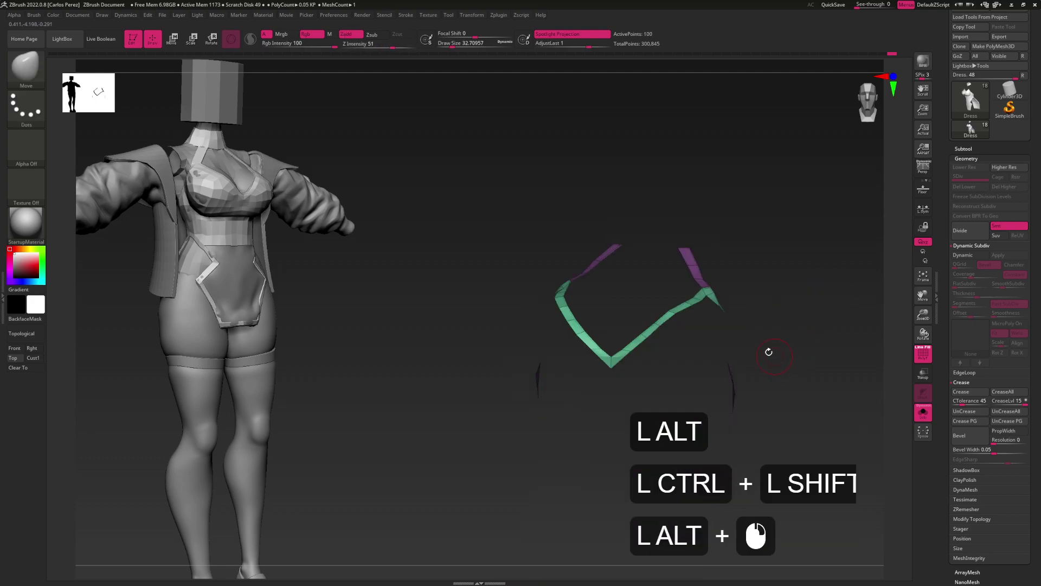
drag(721, 326, 725, 279)
key(ctrl+w)
ctrl+shift+click(718, 311)
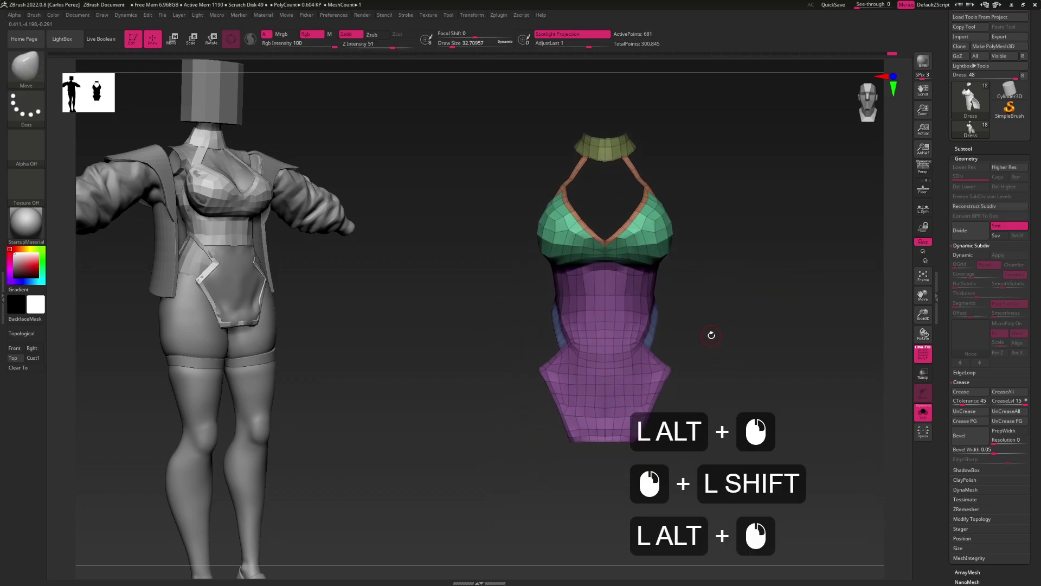
Turn the dress back to a straight front view and isolate the green bra cups
mouse_move(718, 350)
mouse_down()
mouse_move(707, 304)
mouse_move(710, 353)
mouse_up()
shift+click(707, 304)
mouse_move(672, 306)
mouse_down()
mouse_move(685, 304)
mouse_move(656, 295)
mouse_up()
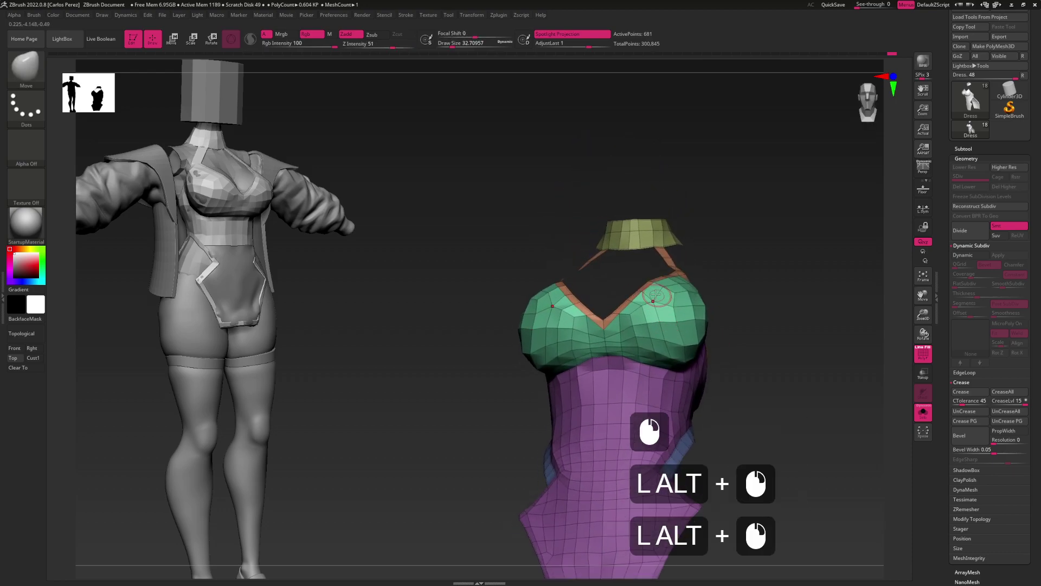
click(658, 296)
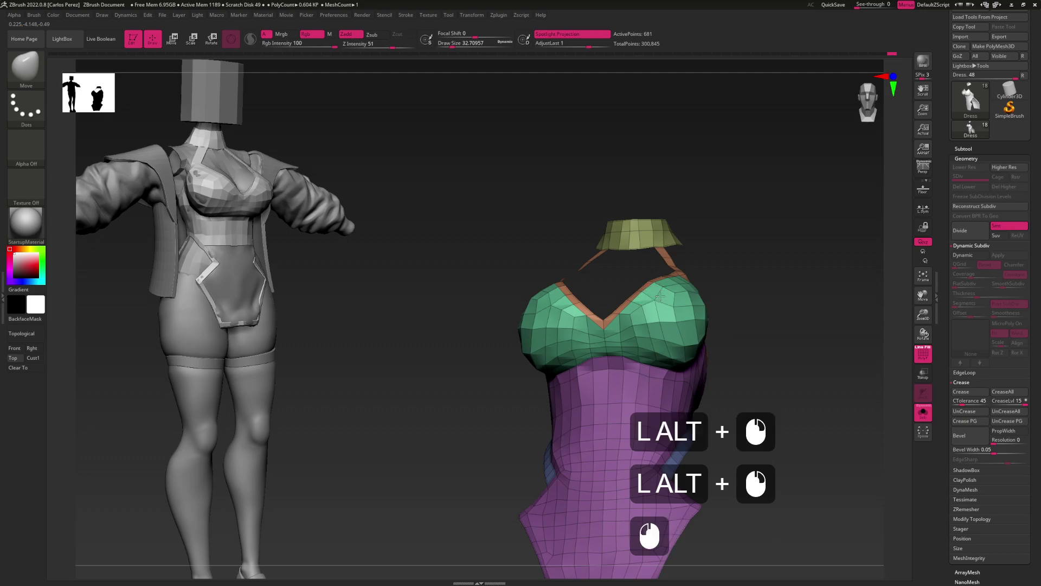
drag(668, 359, 666, 355)
click(666, 355)
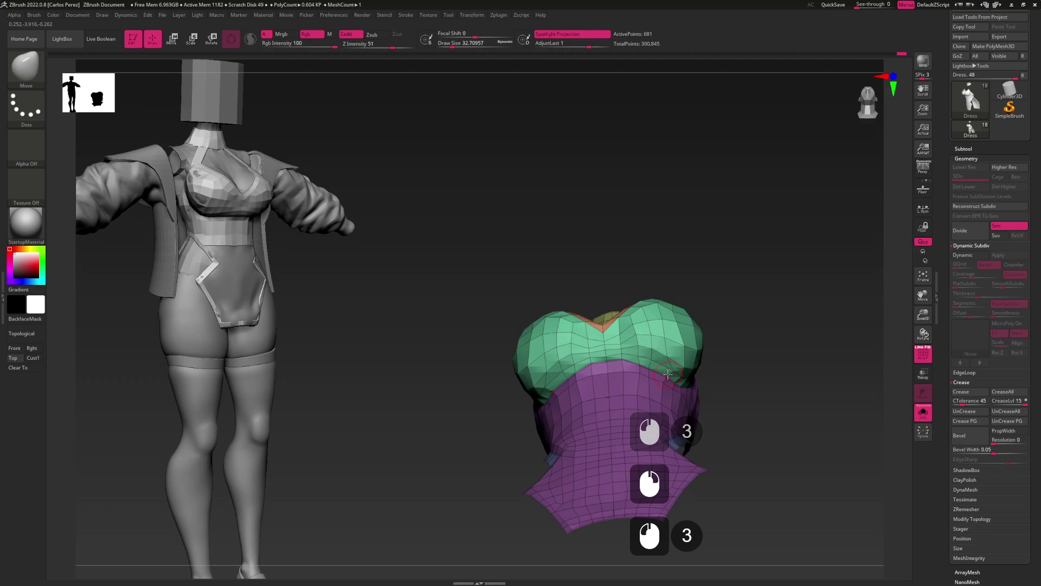
drag(668, 373, 659, 365)
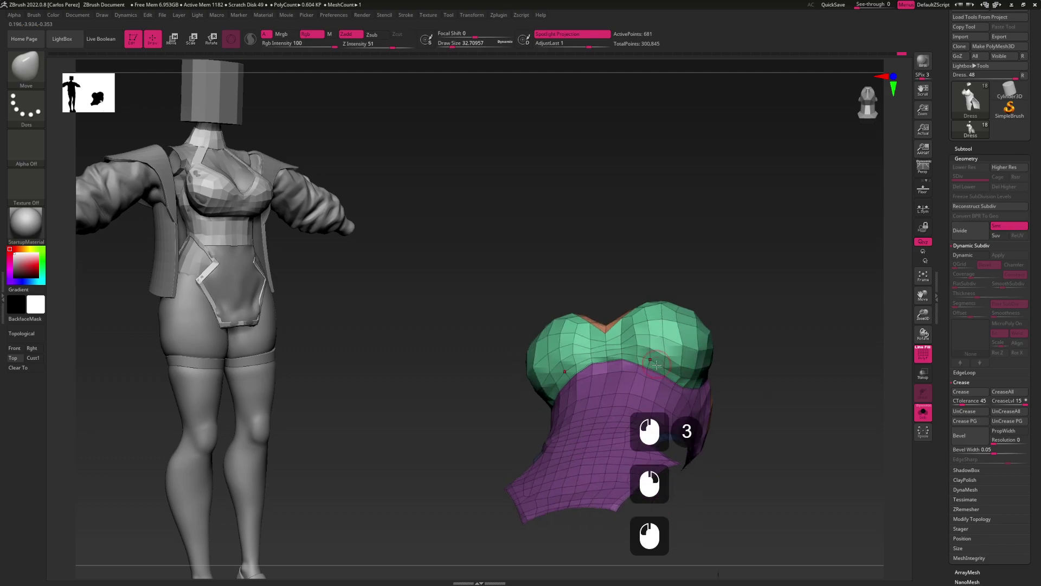
shift+drag(657, 371, 637, 321)
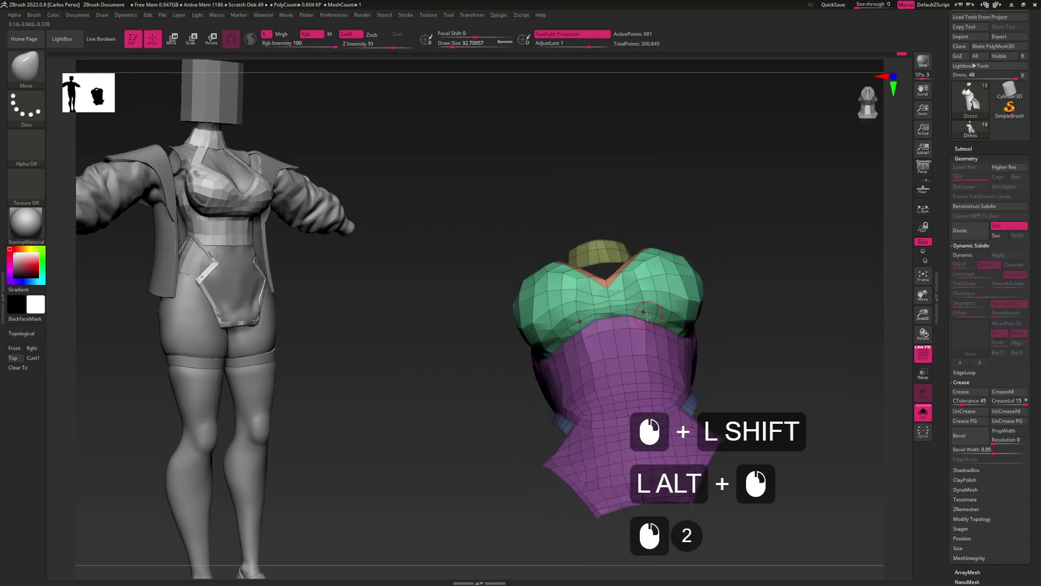
click(646, 352)
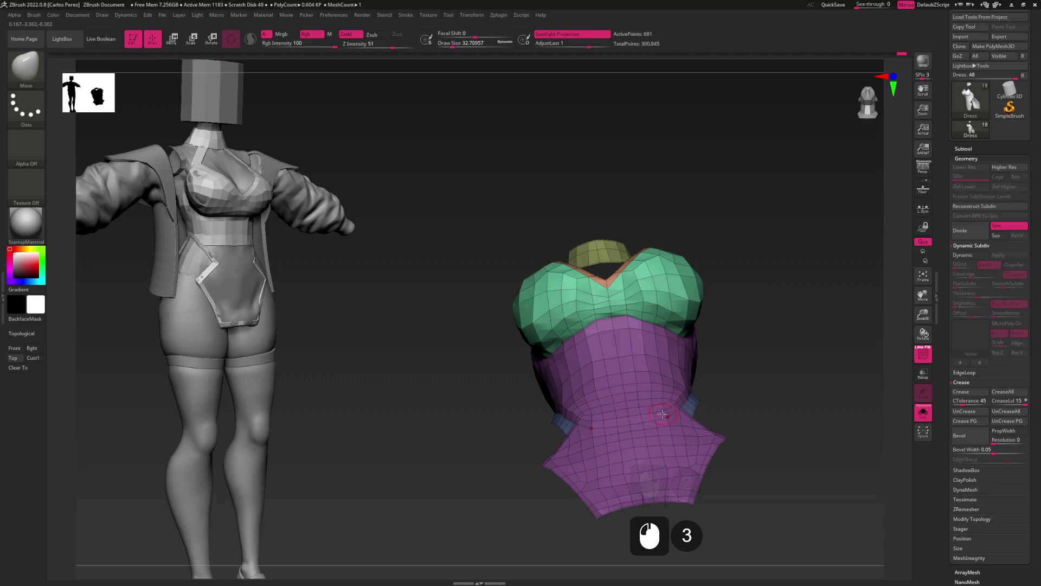
drag(658, 374, 660, 316)
ctrl+shift+click(660, 300)
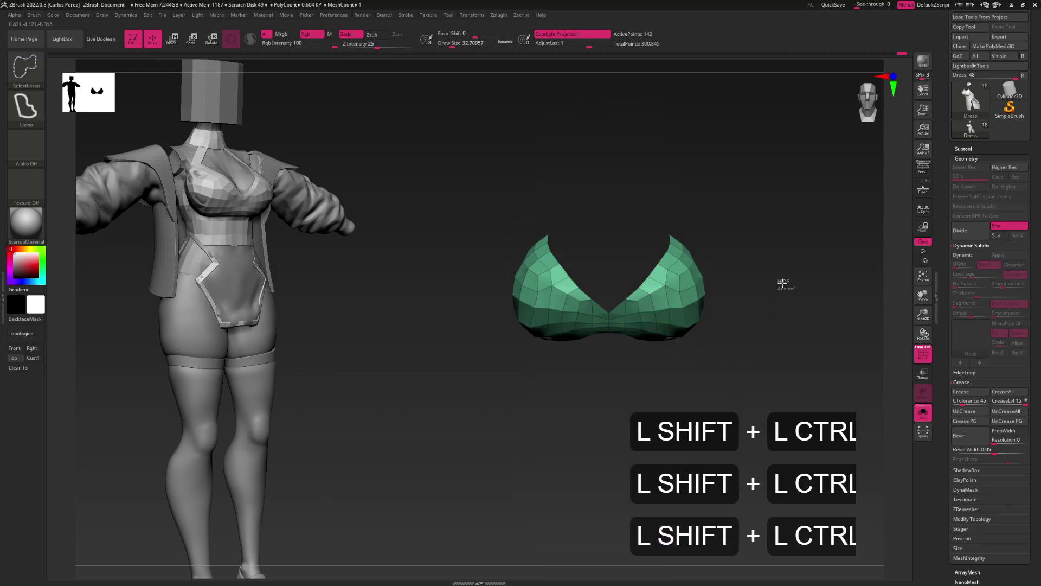
Show the cups and dress body again, with the body model displayed alongside
ctrl+shift+click(788, 281)
ctrl+shift+click(644, 369)
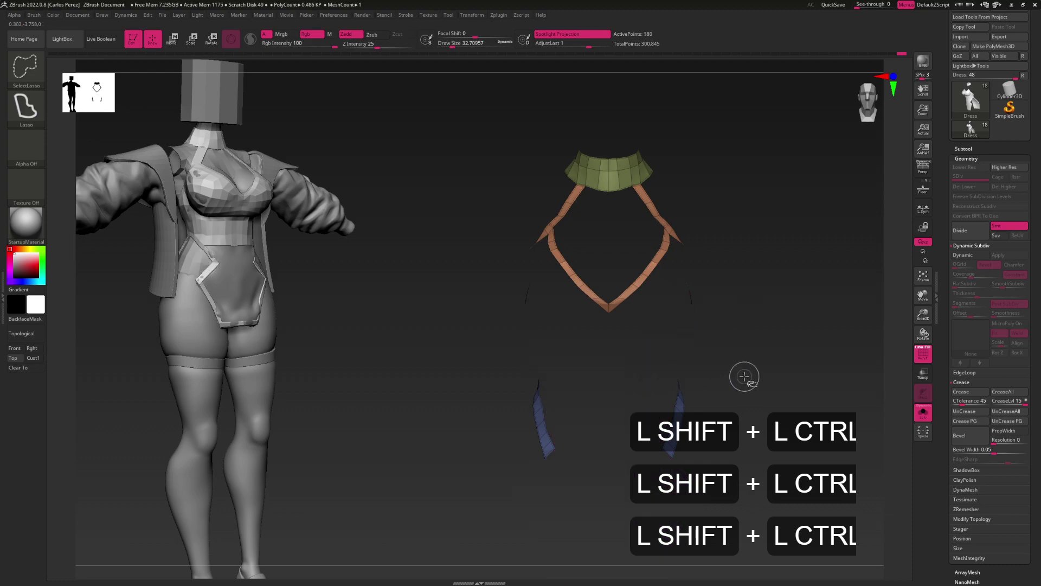
ctrl+shift+click(765, 325)
alt+drag(722, 349, 683, 262)
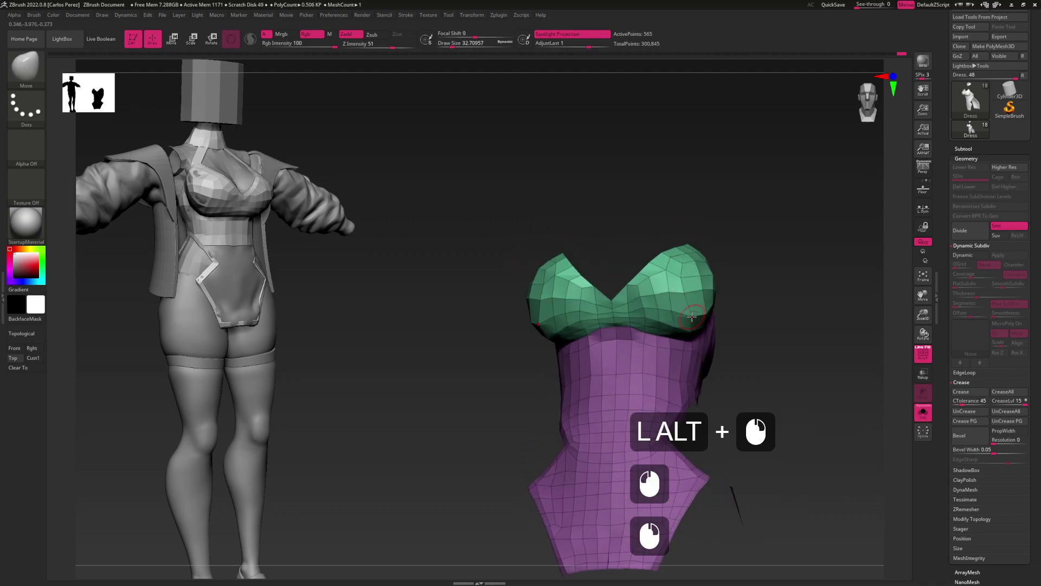
drag(692, 316, 686, 316)
click(918, 420)
mouse_move(756, 344)
shift+mouse_down()
mouse_move(680, 289)
mouse_move(708, 302)
shift+mouse_up()
Set the brush size to 83.49, undo two changes, and reveal all hidden dress parts
key(s)
alt+click(682, 282)
alt+click(686, 283)
alt+click(687, 284)
alt+click(687, 284)
alt+click(686, 284)
alt+click(686, 283)
click(694, 293)
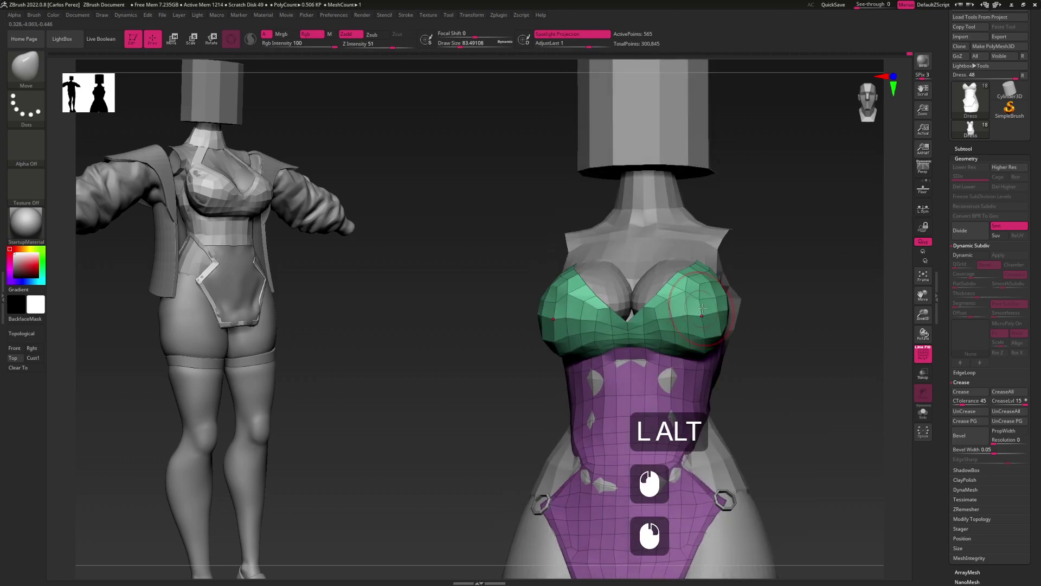
key(ctrl+z)
key(ctrl+z)
key(s)
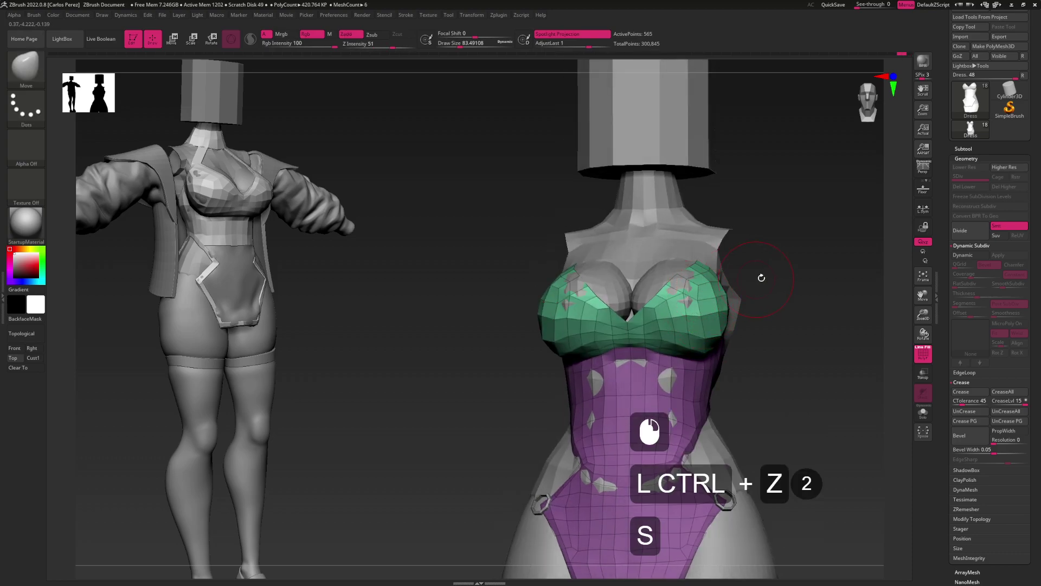
ctrl+shift+click(780, 274)
drag(770, 307, 742, 279)
Preview the dress with dynamic subdivision at a lower smooth level, brush size 36.93
key(d)
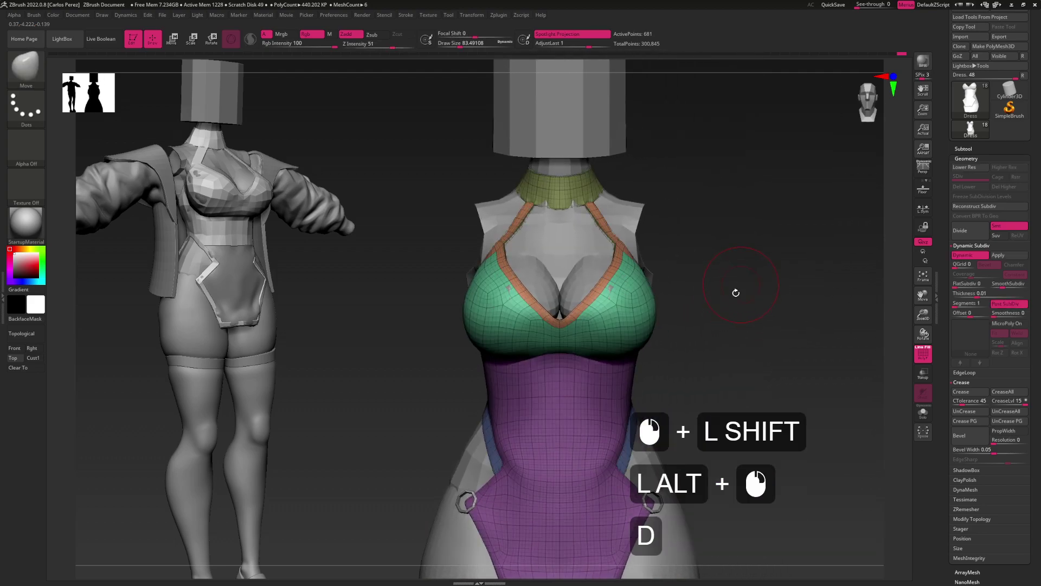
click(1005, 288)
mouse_move(767, 333)
alt+mouse_down()
mouse_move(744, 326)
mouse_move(734, 295)
mouse_move(687, 311)
mouse_move(699, 341)
mouse_move(740, 310)
mouse_move(705, 326)
mouse_move(699, 296)
alt+mouse_up()
key(s)
click(699, 296)
mouse_move(705, 363)
alt+mouse_down()
mouse_move(708, 309)
mouse_move(687, 282)
alt+mouse_up()
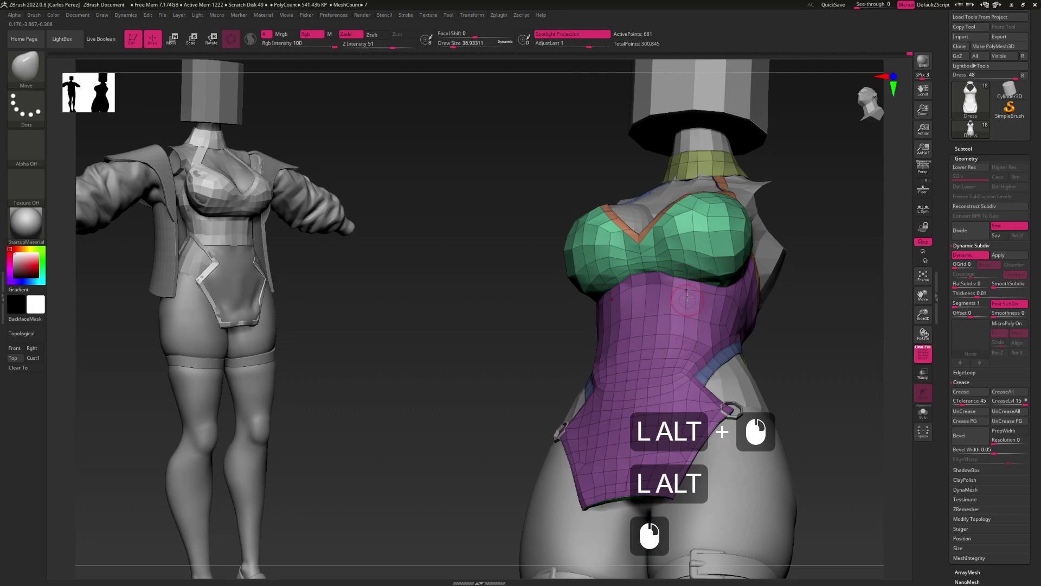
Hide the polyframe, turn on smooth subdivision, and re-crease the polygroup borders
key(shift+f)
key(d)
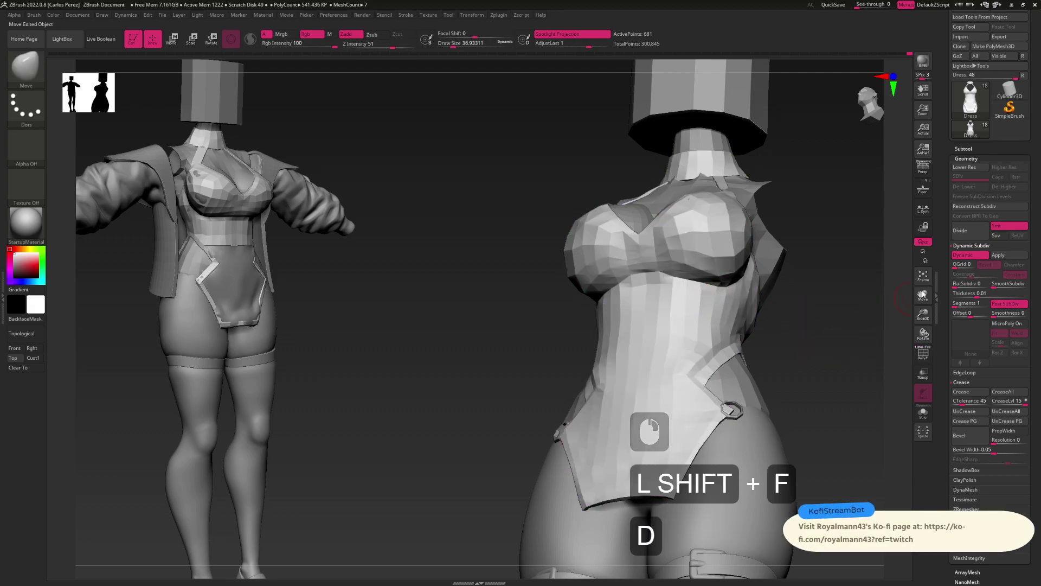
click(996, 284)
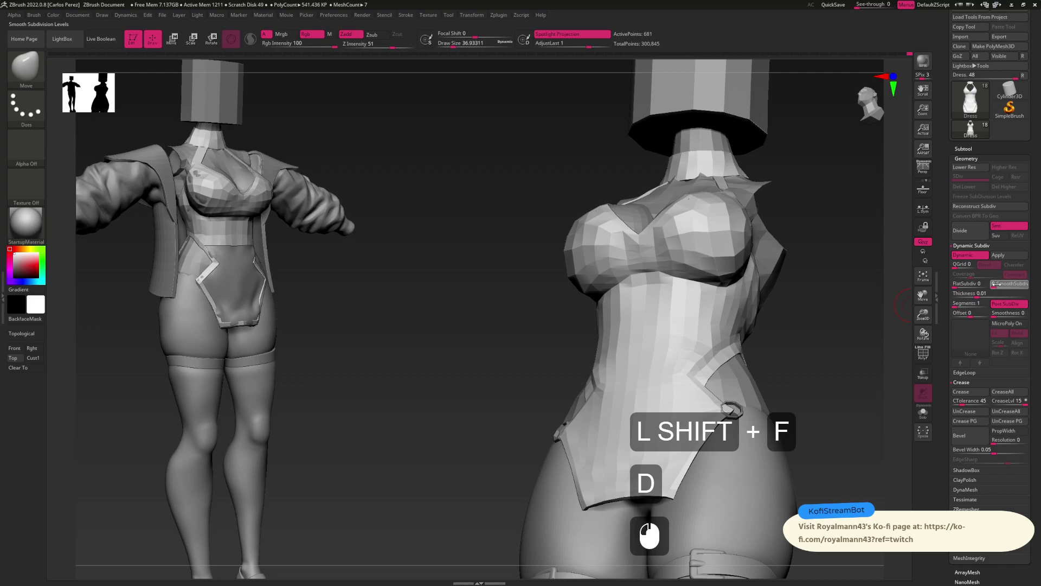
mouse_move(786, 365)
alt+mouse_down()
mouse_move(739, 299)
mouse_move(656, 331)
mouse_move(650, 307)
mouse_move(639, 322)
alt+mouse_up()
key(s)
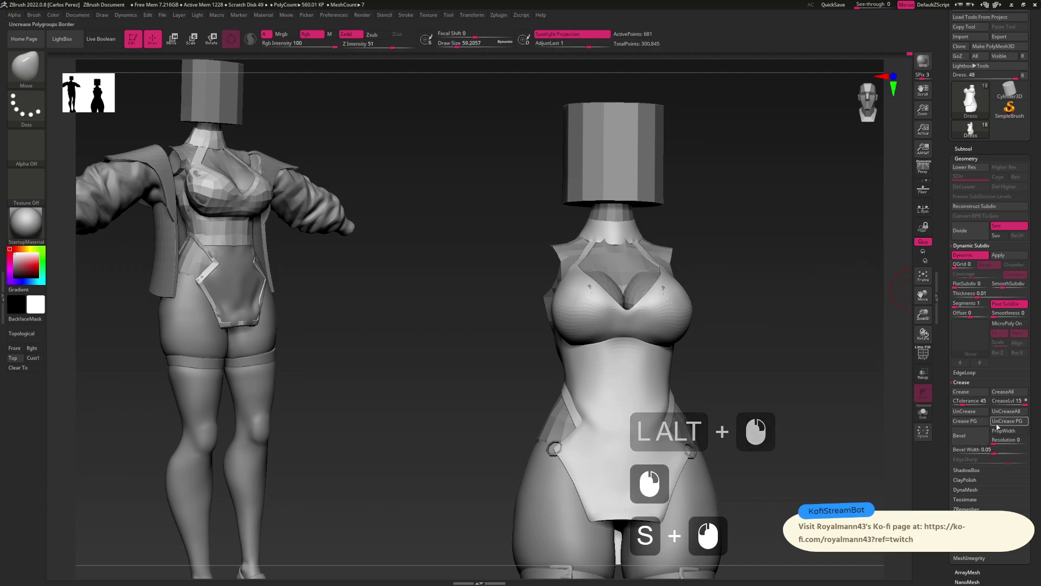
click(1003, 413)
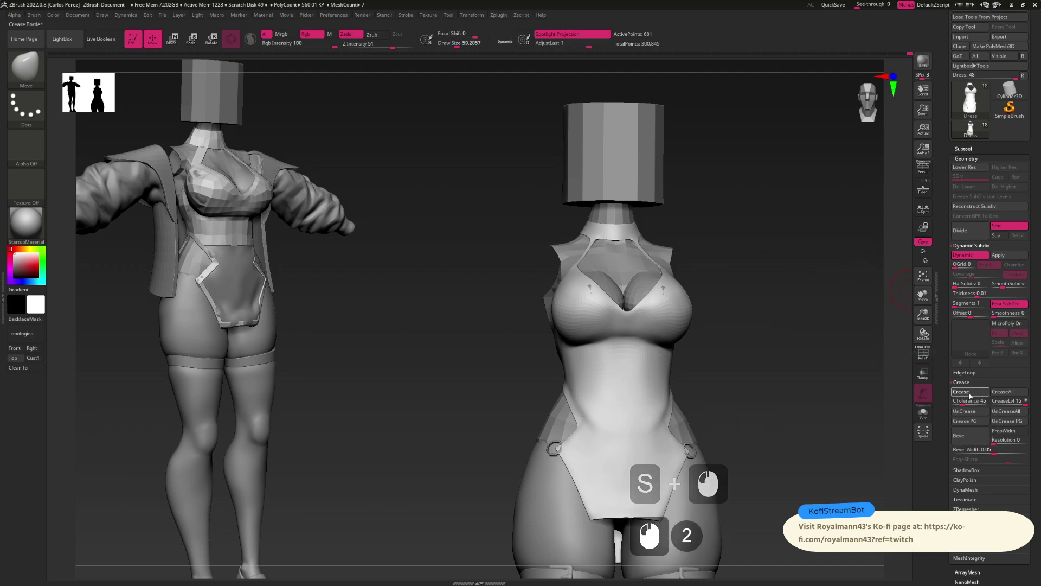
click(1002, 395)
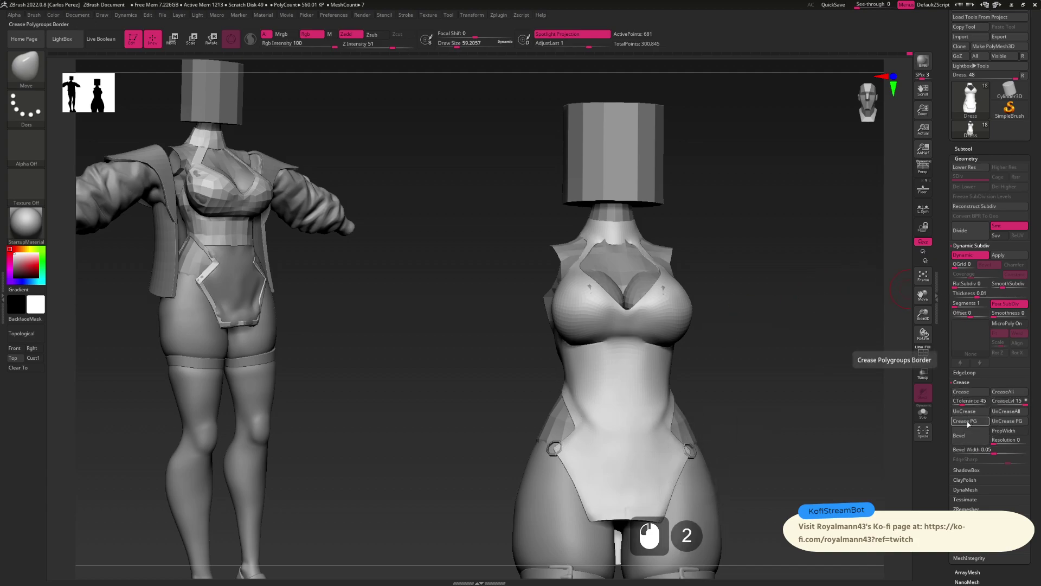
Isolate the blue side strap with the wireframe shown, inspecting it from side and front views
mouse_move(707, 369)
mouse_down()
mouse_move(679, 360)
mouse_move(709, 325)
mouse_move(667, 347)
mouse_move(683, 360)
mouse_move(750, 288)
mouse_move(745, 336)
mouse_move(716, 344)
mouse_move(688, 332)
mouse_move(695, 317)
mouse_move(702, 349)
mouse_up()
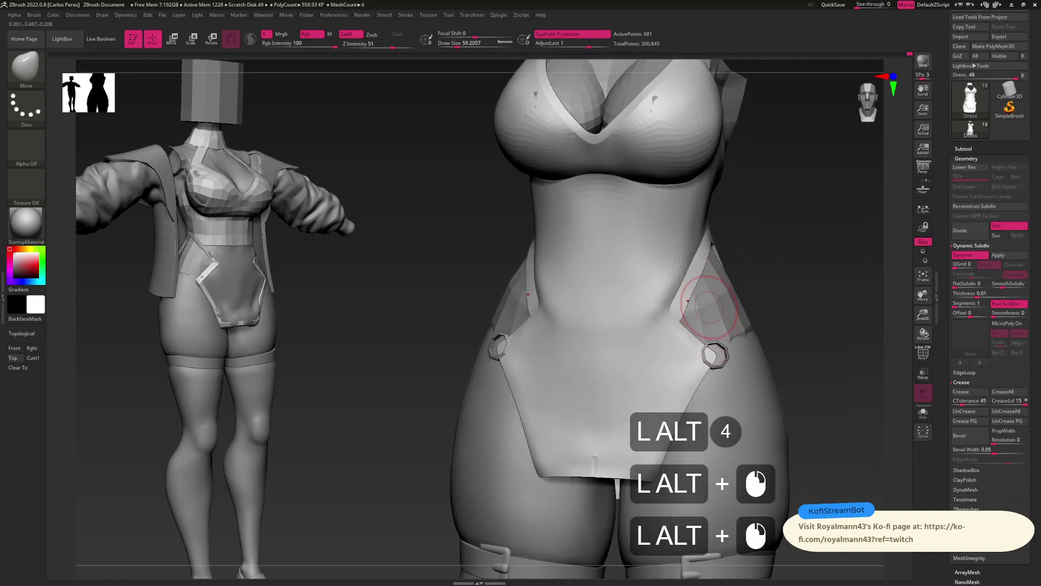
key(alt)
mouse_move(698, 333)
alt+mouse_down()
mouse_move(693, 309)
mouse_move(730, 290)
mouse_move(712, 283)
alt+mouse_up()
key(shift+f)
key(ctrl+shift)
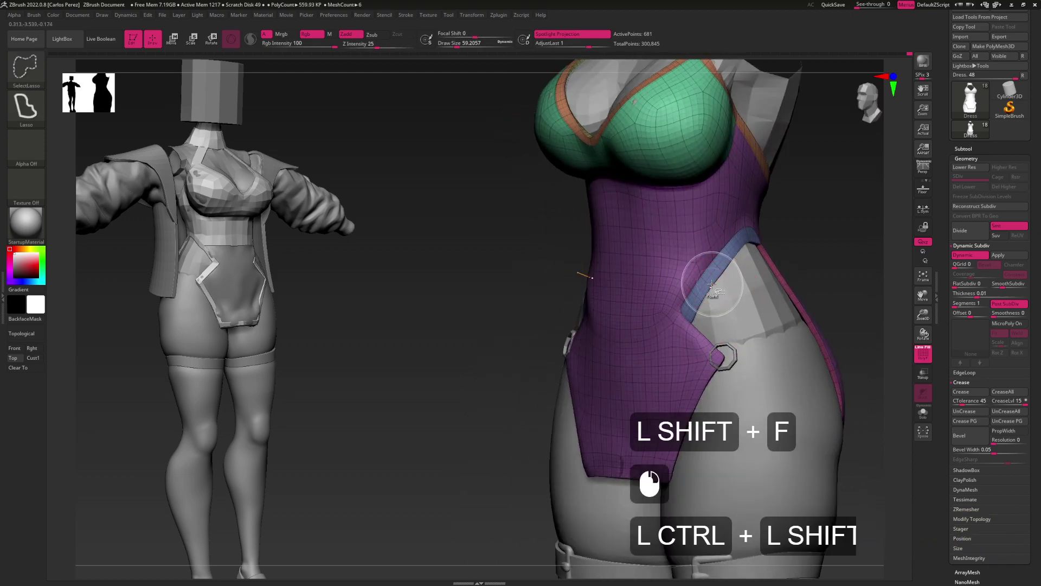
ctrl+shift+click(714, 274)
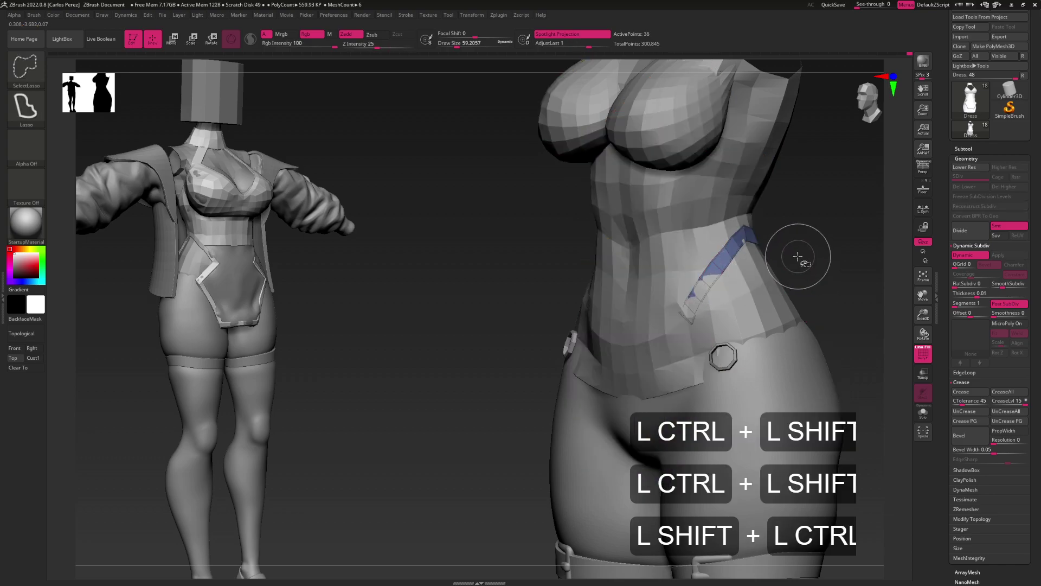
alt+drag(721, 297, 730, 263)
key(ctrl+shift)
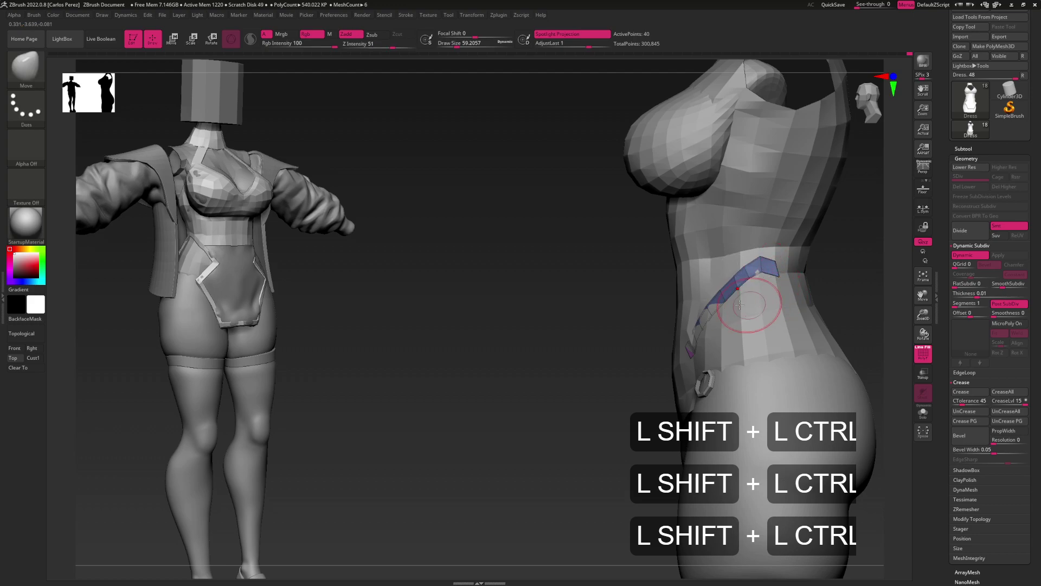
drag(754, 318, 794, 271)
ctrl+shift+click(817, 284)
Show only the strap pieces, merge them into one polygroup, then reveal the whole dress
mouse_move(716, 362)
alt+mouse_down()
mouse_move(711, 338)
mouse_move(733, 358)
alt+mouse_up()
key(ctrl+shift)
key(ctrl+shift)
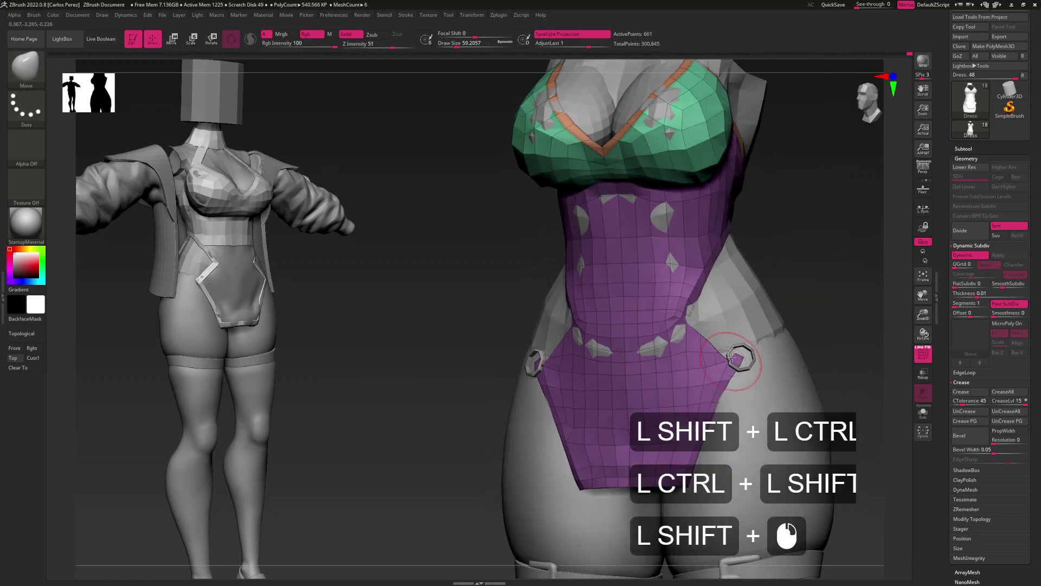
key(shift+ctrl)
key(shift+ctrl)
key(shift+ctrl)
key(ctrl+shift)
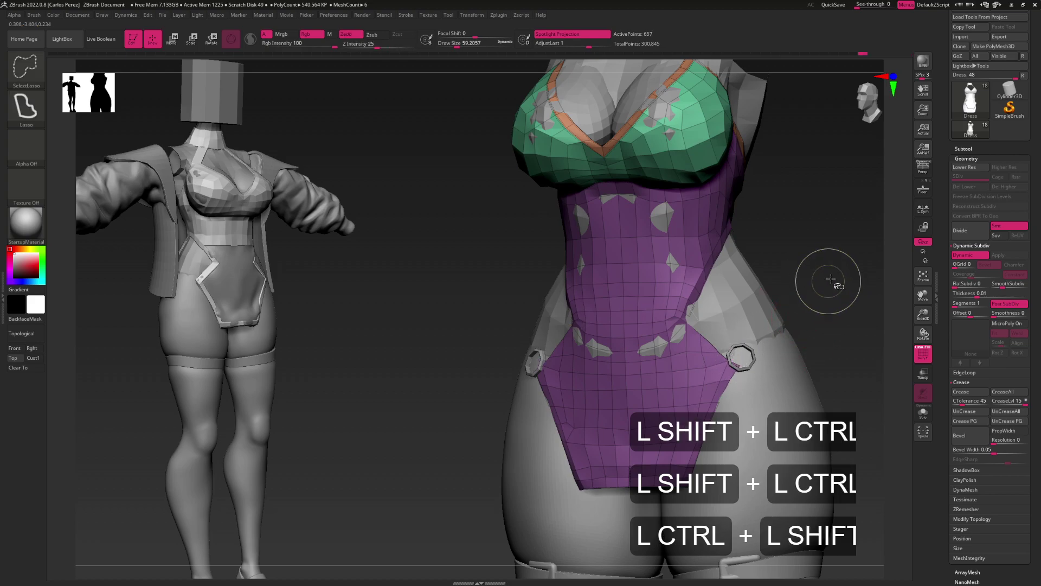
ctrl+shift+click(829, 277)
mouse_move(830, 276)
alt+mouse_down()
mouse_move(749, 325)
mouse_move(705, 293)
mouse_move(791, 275)
alt+mouse_up()
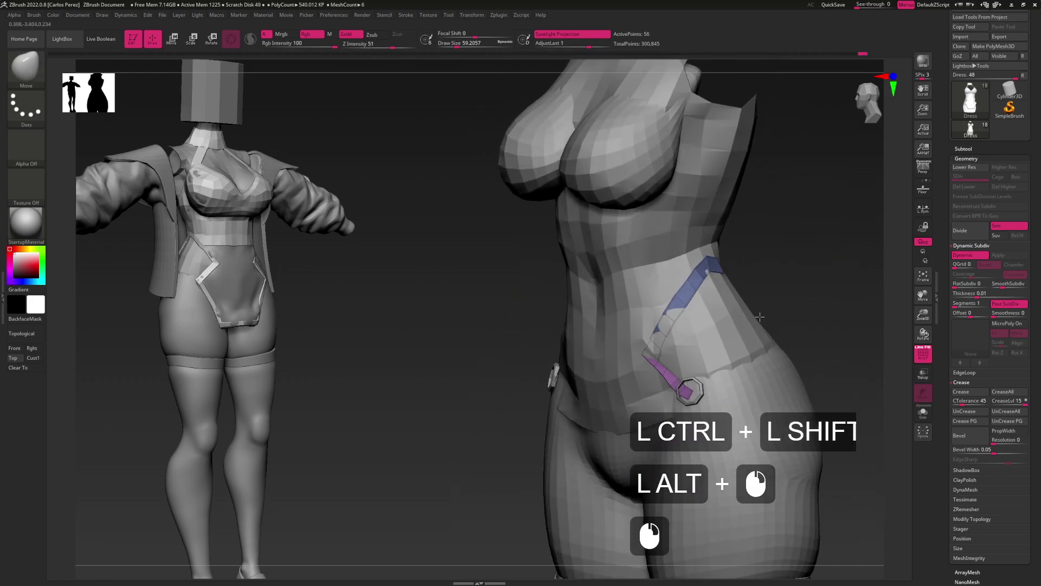
key(ctrl)
key(ctrl+w)
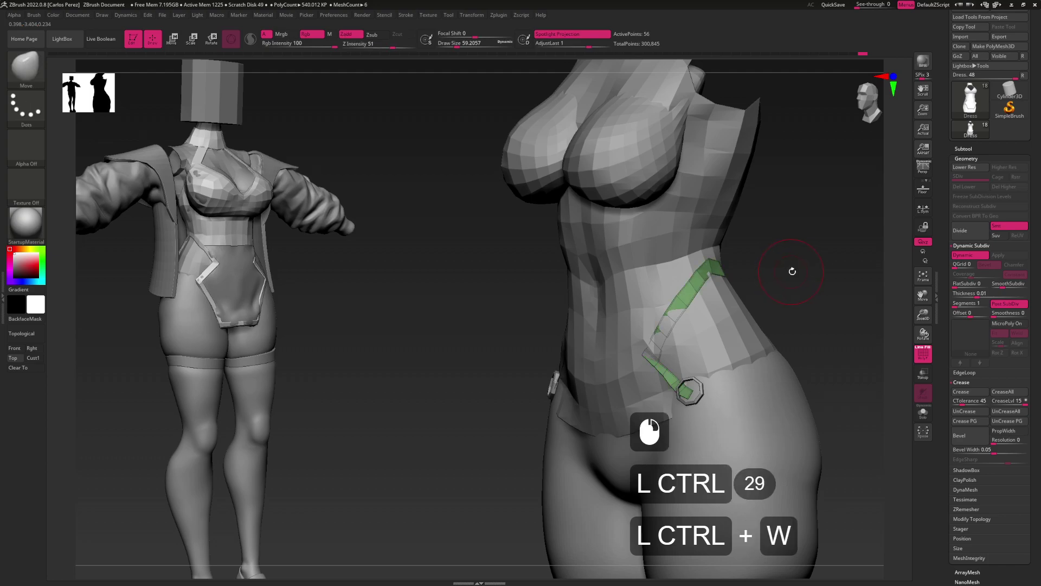
ctrl+shift+click(805, 272)
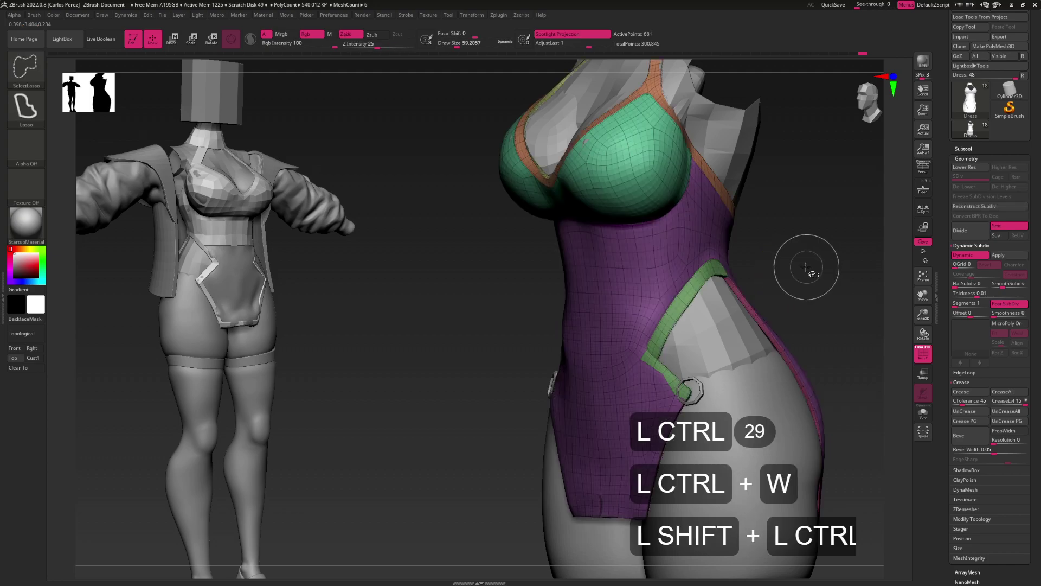
Clear all creases from the dress and smooth near the hip ring, checking the base mesh
click(1006, 411)
click(1006, 411)
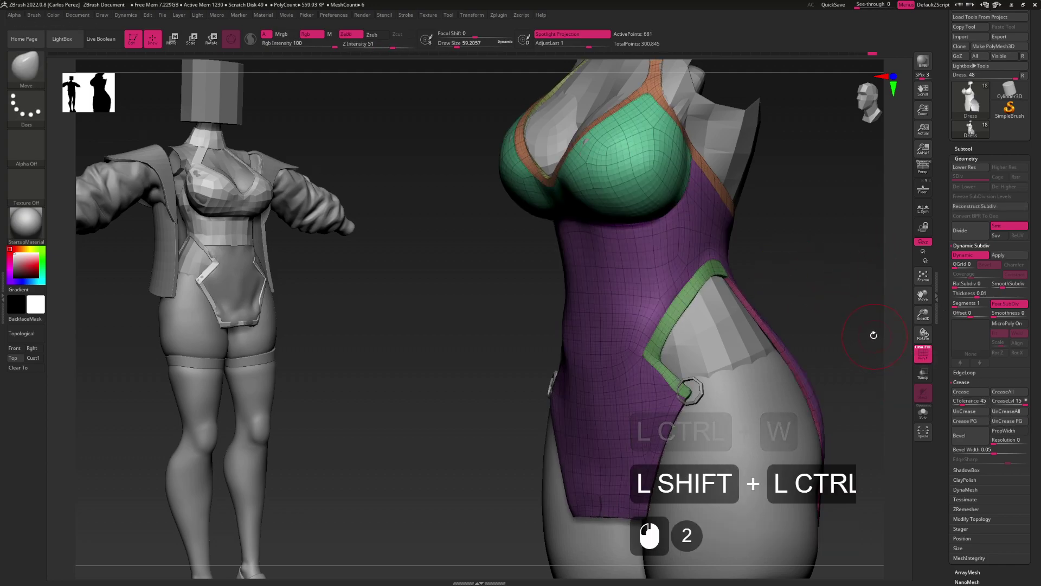
key(shift)
alt+drag(681, 332, 695, 333)
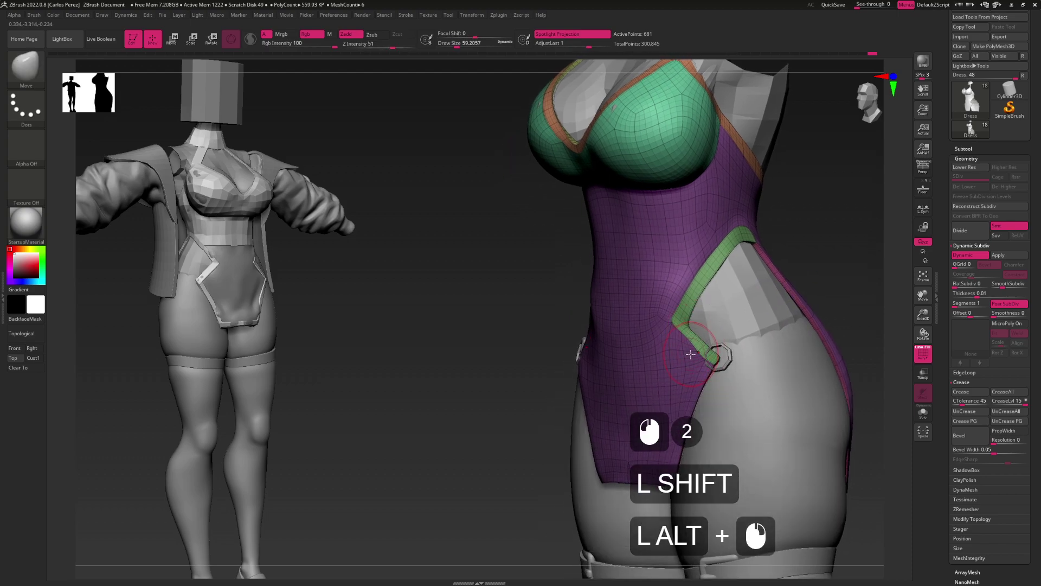
key(shift+f)
key(shift+f)
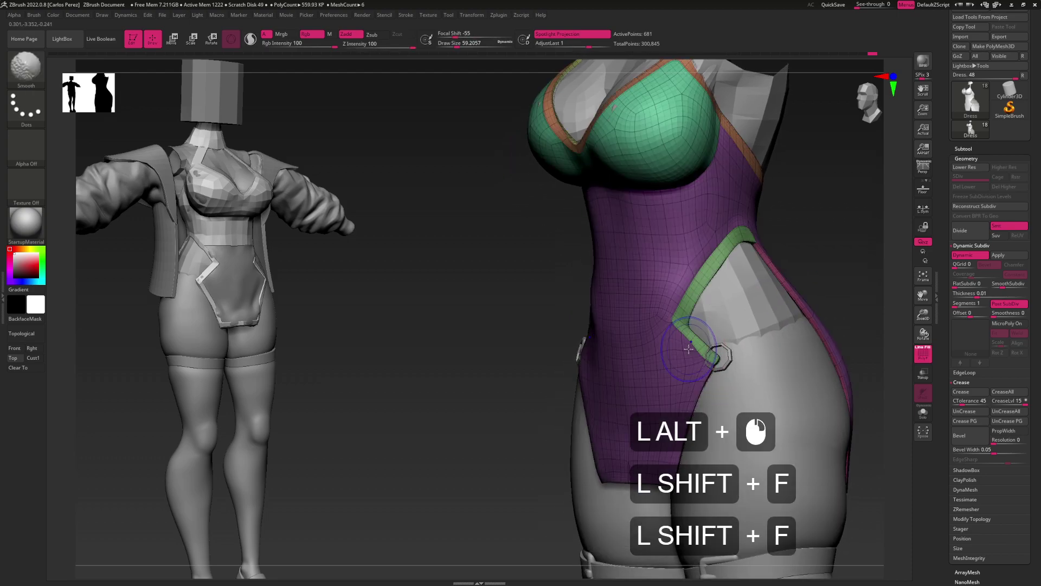
key(shift+d)
Undo a stray edit near the hip to restore the smooth preview
key(g)
click(692, 348)
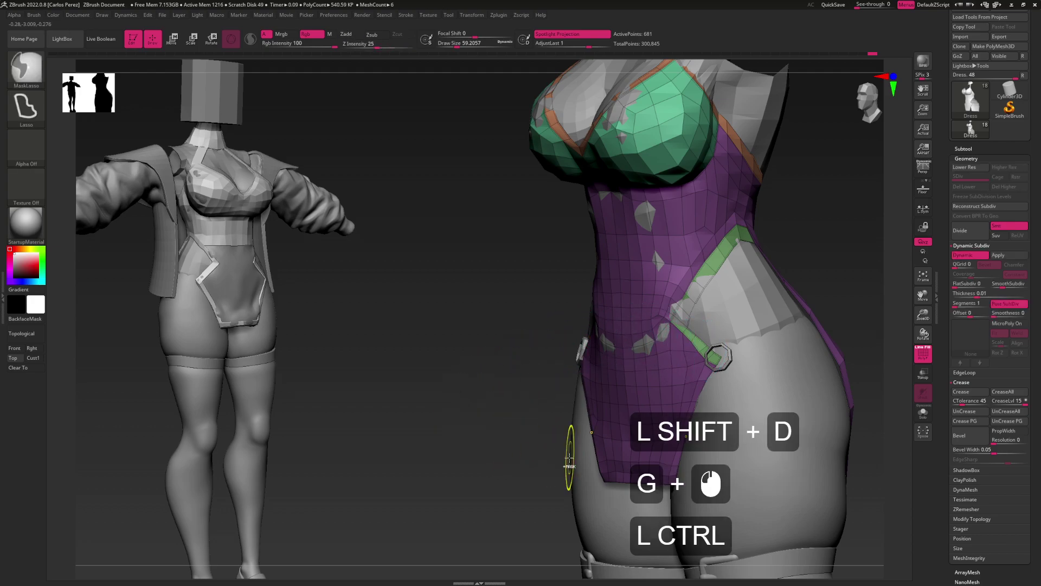
key(ctrl+z)
key(ctrl+shift)
key(ctrl+shift)
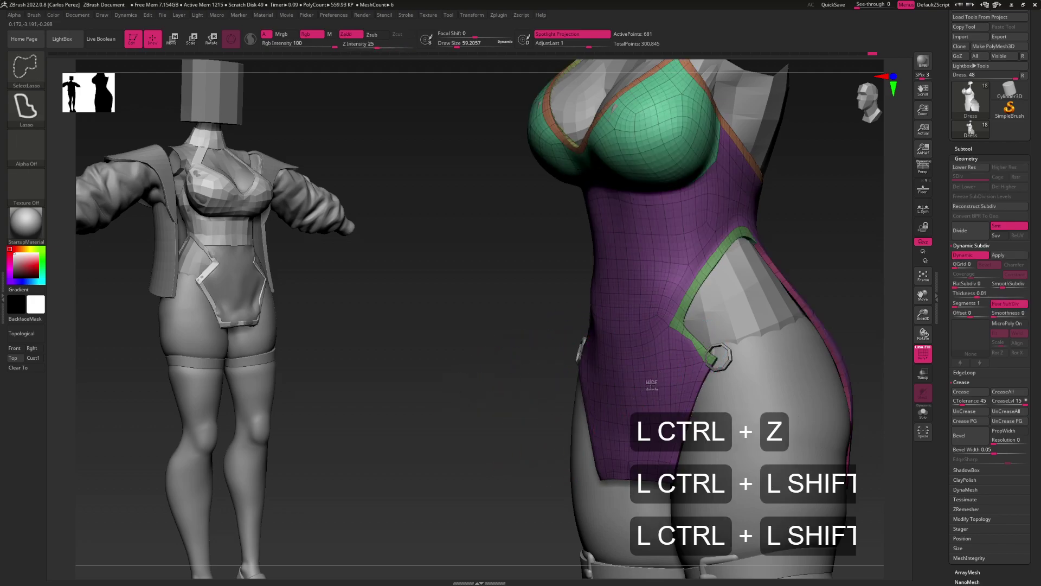
shift+click(651, 384)
shift+click(651, 384)
key(ctrl+shift)
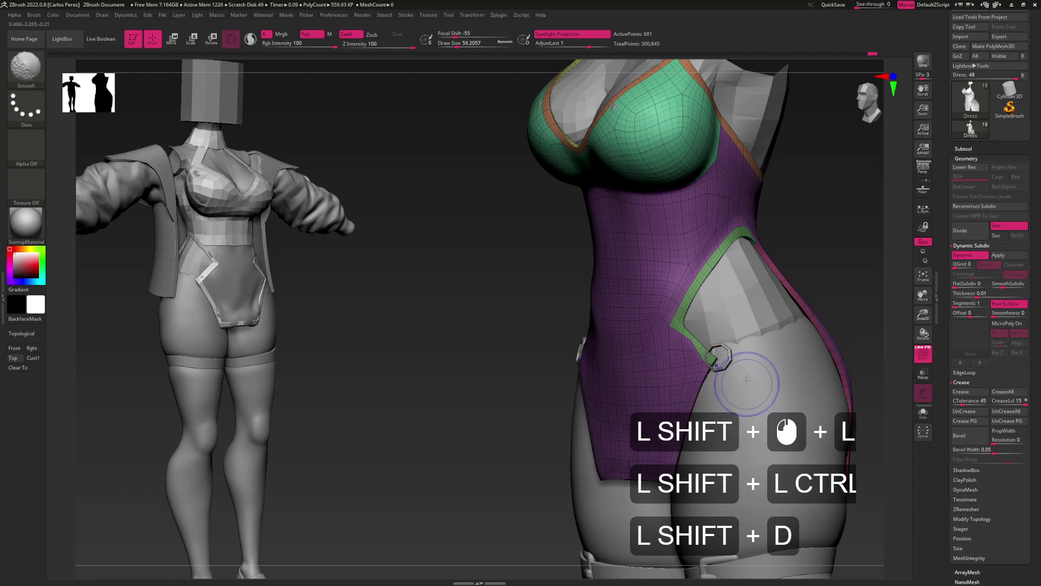
On the base mesh, adjust the hip trim strip with the Move brush at about size 37
key(shift+d)
key(b)
key(m)
key(v)
click(695, 352)
key(s)
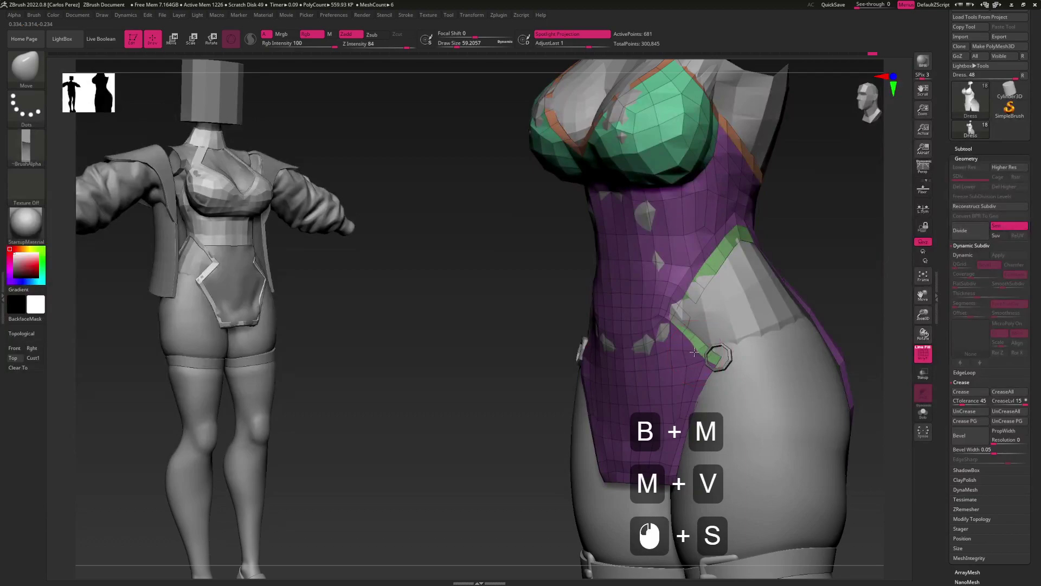
key(ctrl+z)
key(s)
click(693, 352)
alt+drag(692, 350, 679, 344)
Smooth the hip trim with the brush at about 21.6, previewing with Dynamic Subdiv
key(shift)
key(shift)
key(shift+d)
key(s)
right_drag(679, 343, 676, 309)
drag(675, 309, 671, 300)
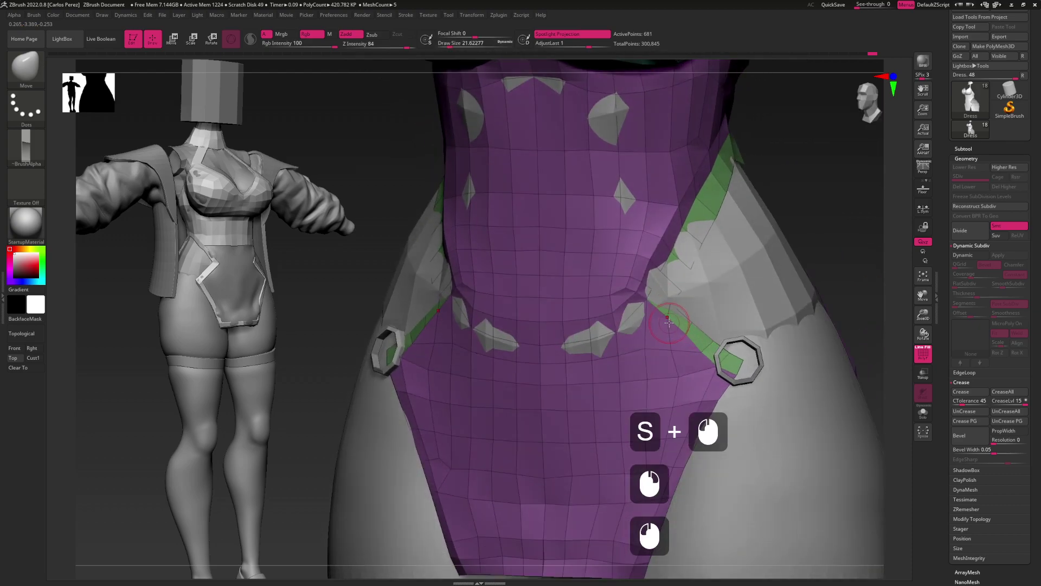
right_drag(664, 321, 688, 297)
click(678, 289)
key(d)
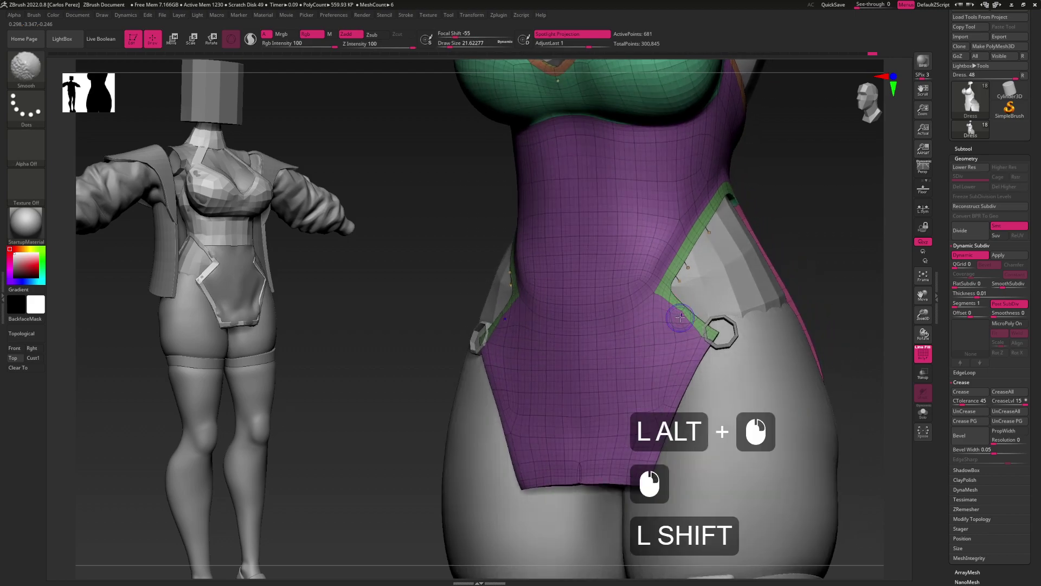
key(shift+d)
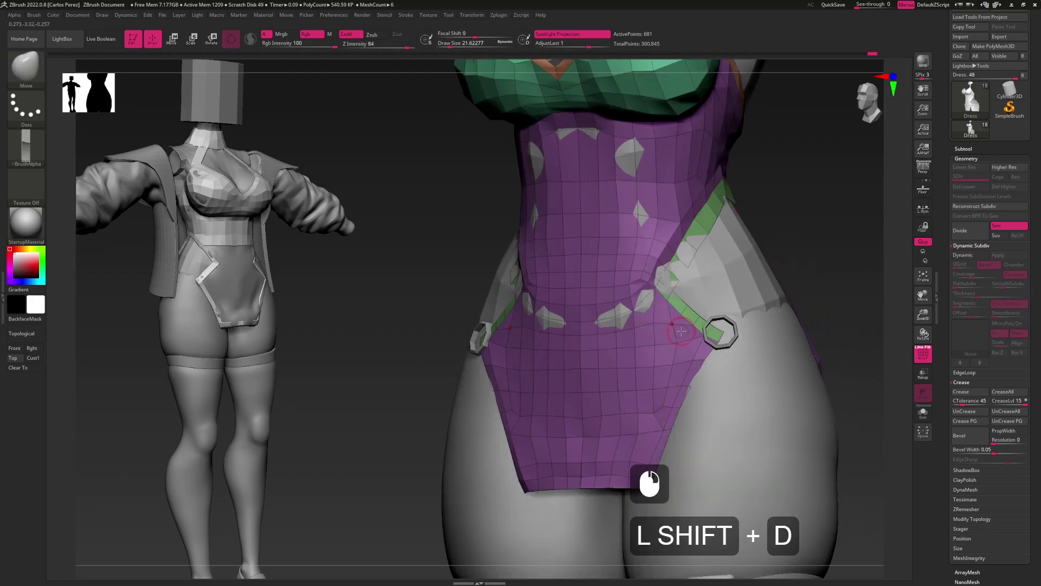
Apply Crease PG and preview the creased dress smoothed, with the brush enlarged to about 93.7
click(891, 394)
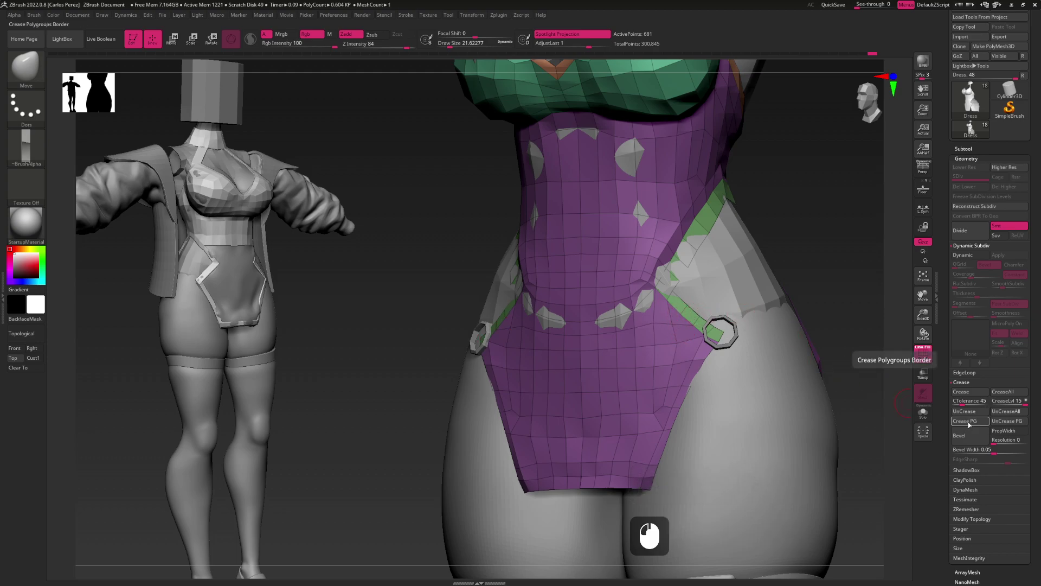
click(871, 380)
key(d)
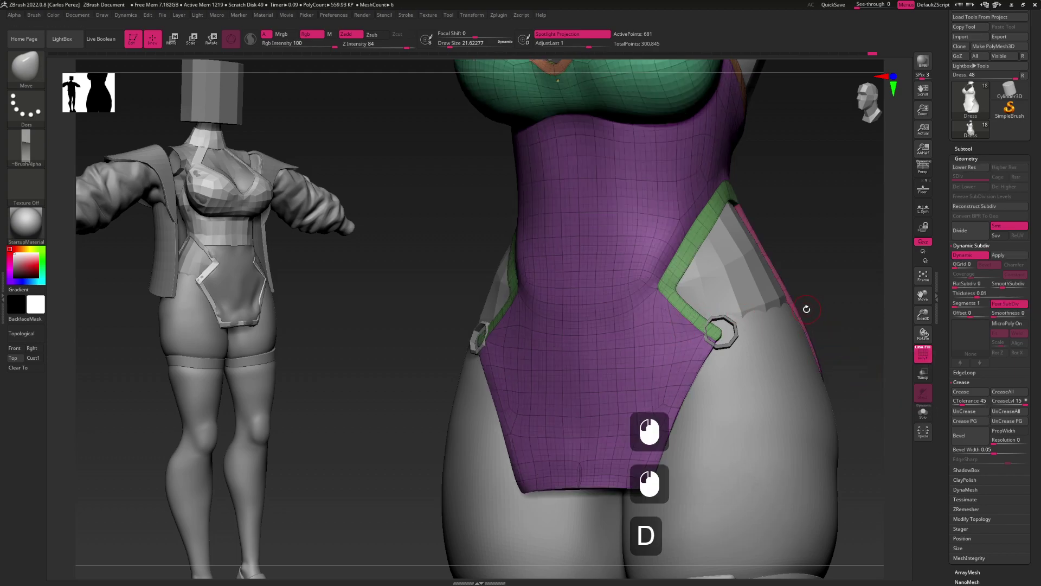
shift+drag(819, 321, 819, 332)
double_click(689, 268)
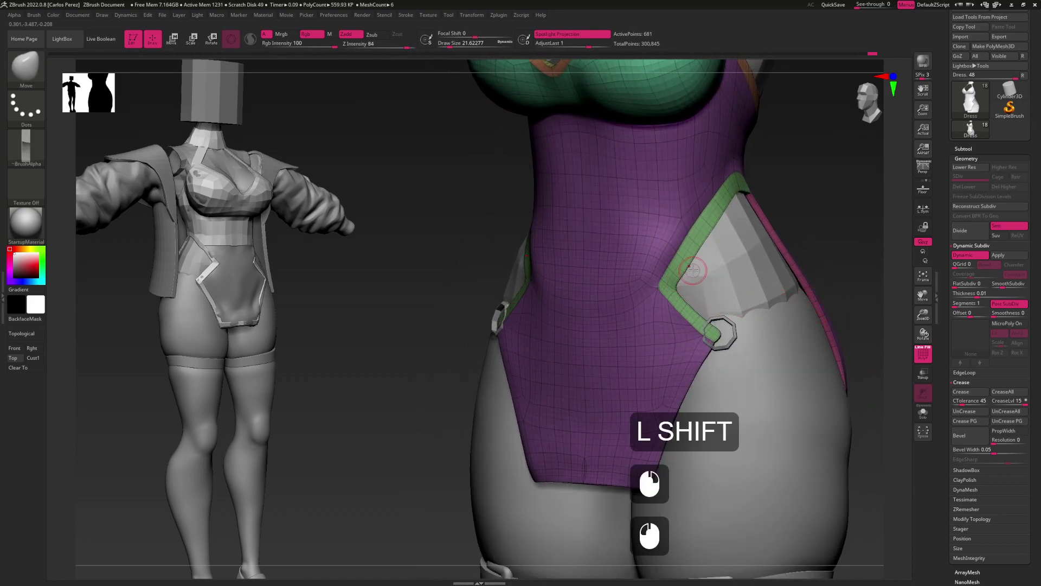
alt+click(705, 250)
mouse_move(706, 250)
alt+mouse_down()
mouse_move(672, 413)
mouse_move(688, 410)
mouse_move(702, 345)
mouse_move(750, 361)
mouse_move(705, 331)
mouse_move(730, 402)
mouse_move(679, 314)
mouse_move(655, 407)
alt+mouse_up()
key(s)
alt+click(743, 419)
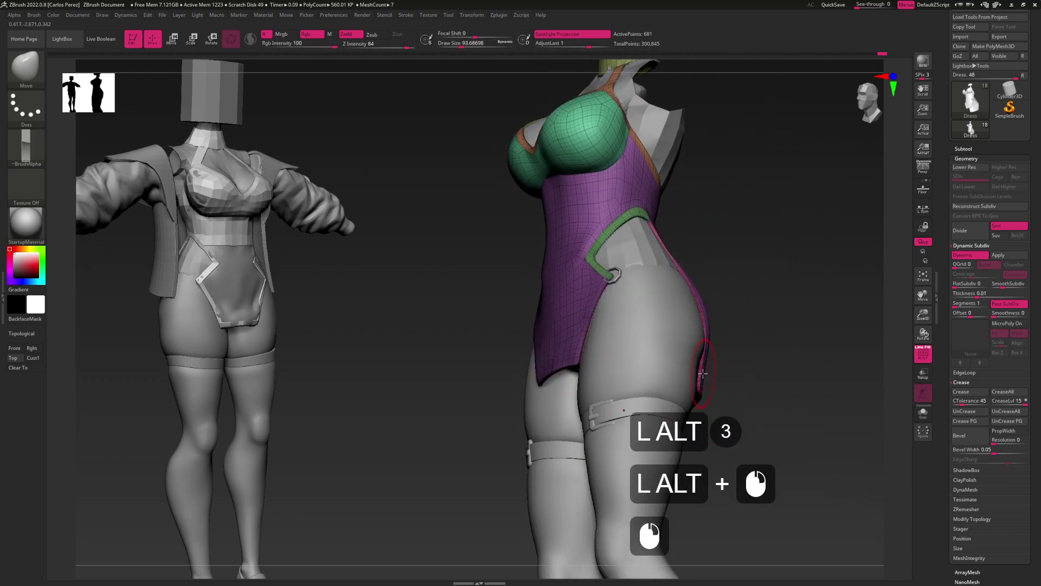
Reshape the dress edge near the hip and smooth its back and side
click(705, 374)
drag(705, 366, 667, 323)
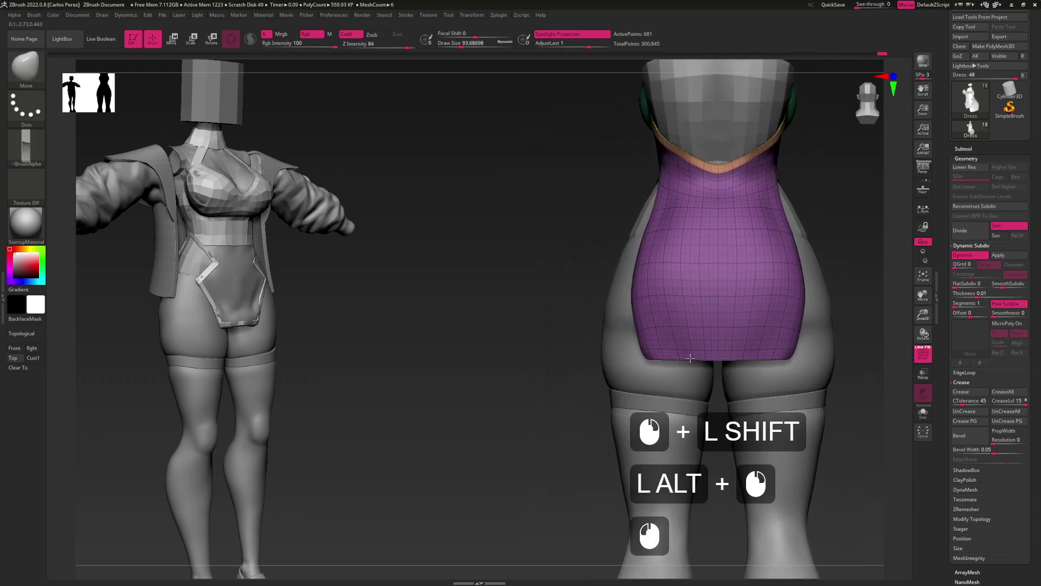
shift+drag(687, 321, 693, 298)
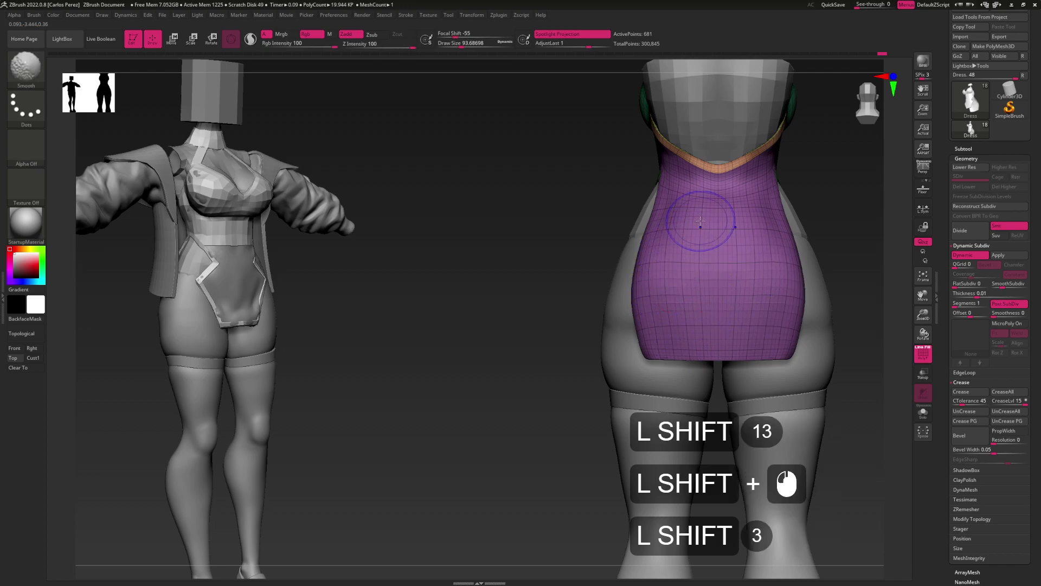
mouse_move(672, 254)
mouse_down()
mouse_move(711, 275)
mouse_move(700, 255)
mouse_up()
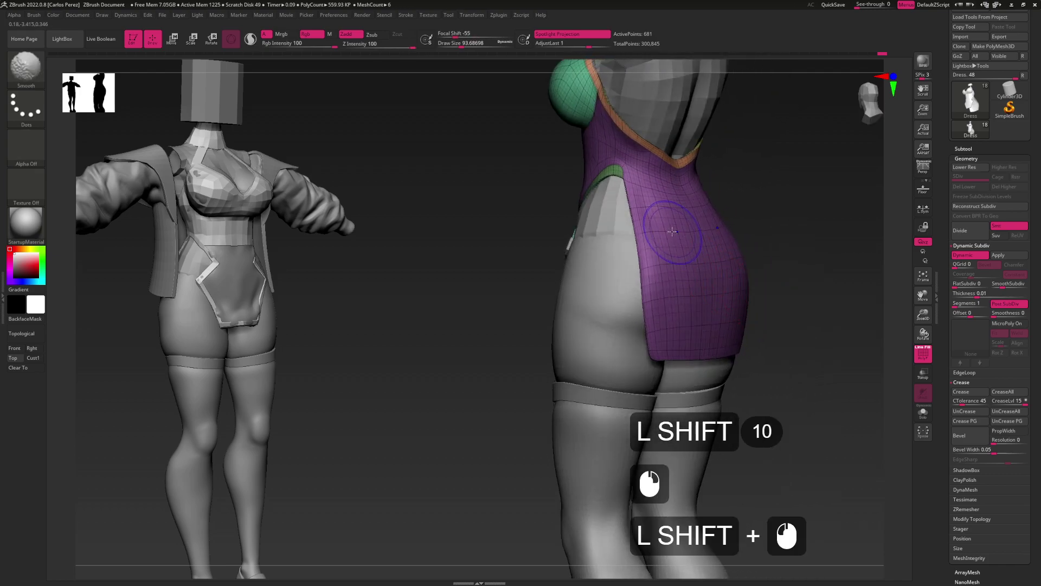
mouse_move(748, 336)
alt+mouse_down()
mouse_move(711, 383)
mouse_move(748, 353)
mouse_move(713, 318)
mouse_move(706, 328)
mouse_move(720, 352)
mouse_move(634, 324)
mouse_move(656, 326)
mouse_move(623, 326)
alt+mouse_up()
alt+click(717, 354)
key(alt)
key(ctrl+z)
Enlarge the brush to about 97 and work the back of the dress, undoing a stray edit
key(s)
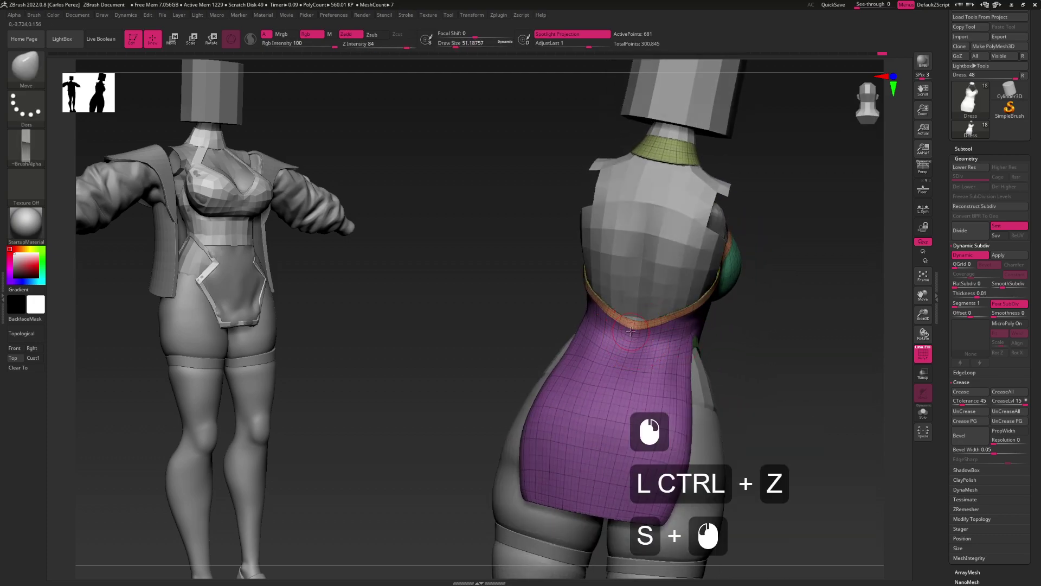
mouse_move(634, 328)
mouse_down()
mouse_move(683, 320)
mouse_move(655, 329)
mouse_up()
key(s)
click(687, 319)
alt+click(655, 329)
alt+click(655, 328)
key(alt)
key(alt)
key(alt)
key(alt)
key(alt)
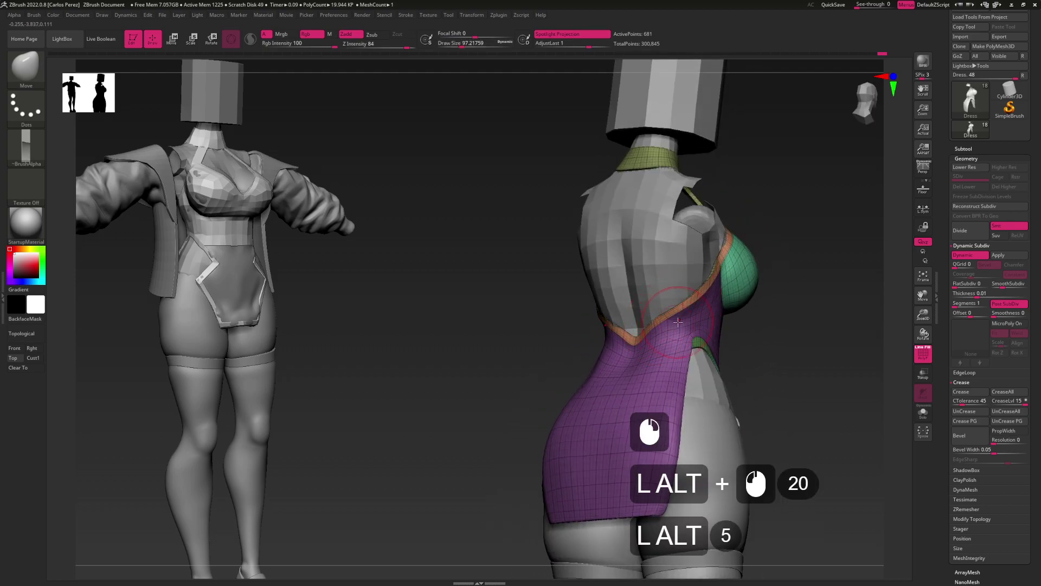
key(ctrl+z)
key(alt)
Shrink the brush to about 36.9 and refine the dress side from side and front views
alt+click(660, 327)
mouse_move(660, 327)
mouse_down()
mouse_move(694, 328)
mouse_move(656, 321)
mouse_move(704, 342)
mouse_move(662, 344)
mouse_up()
alt+click(704, 343)
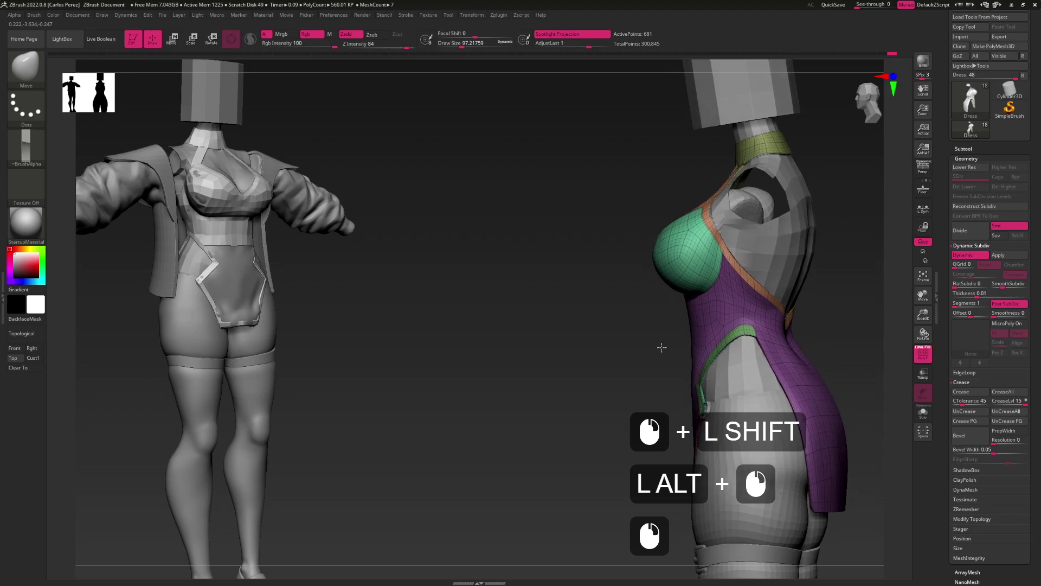
alt+click(663, 344)
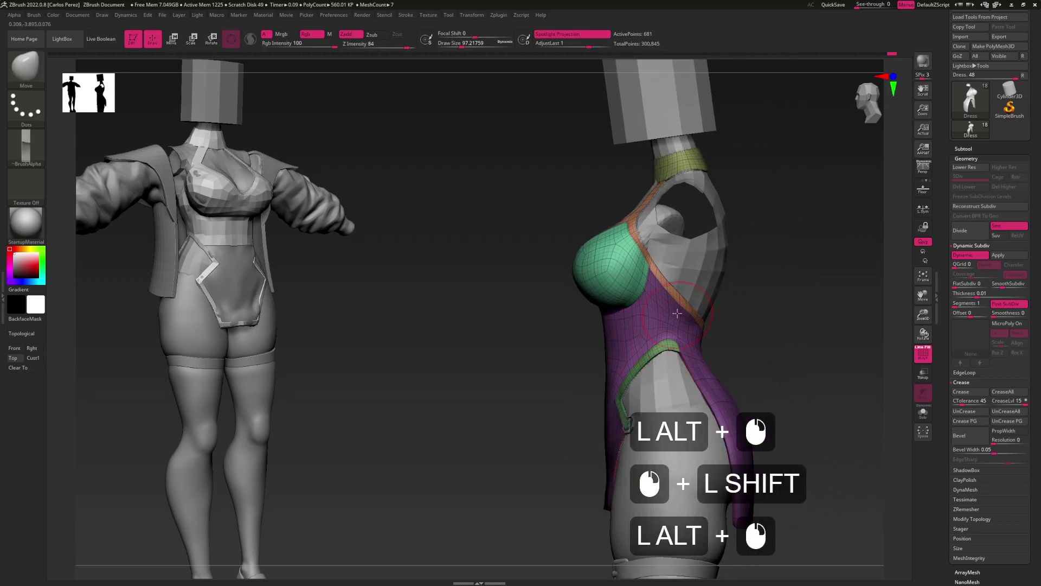
key(s)
drag(677, 313, 666, 316)
click(667, 316)
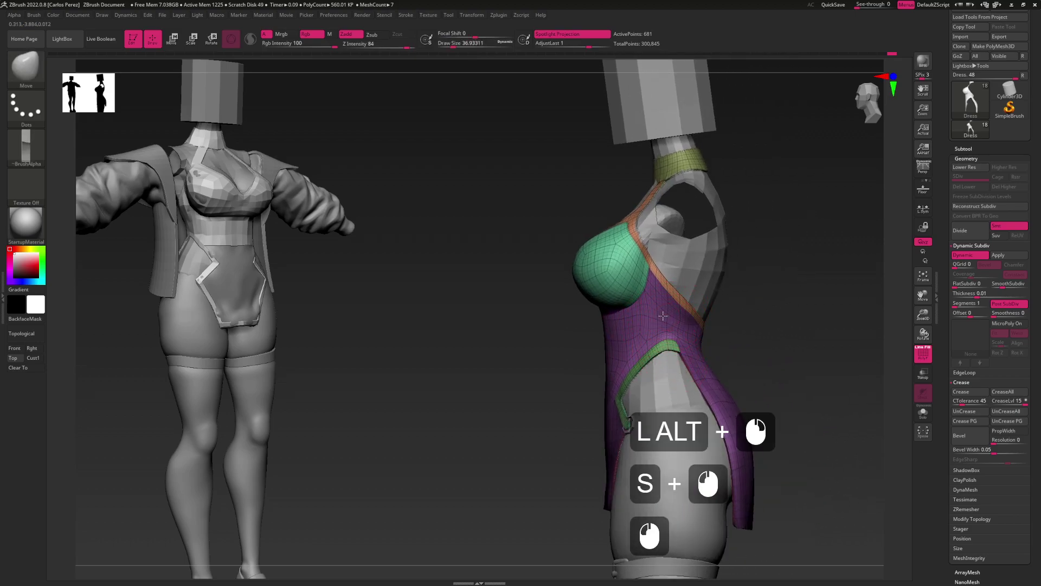
click(671, 326)
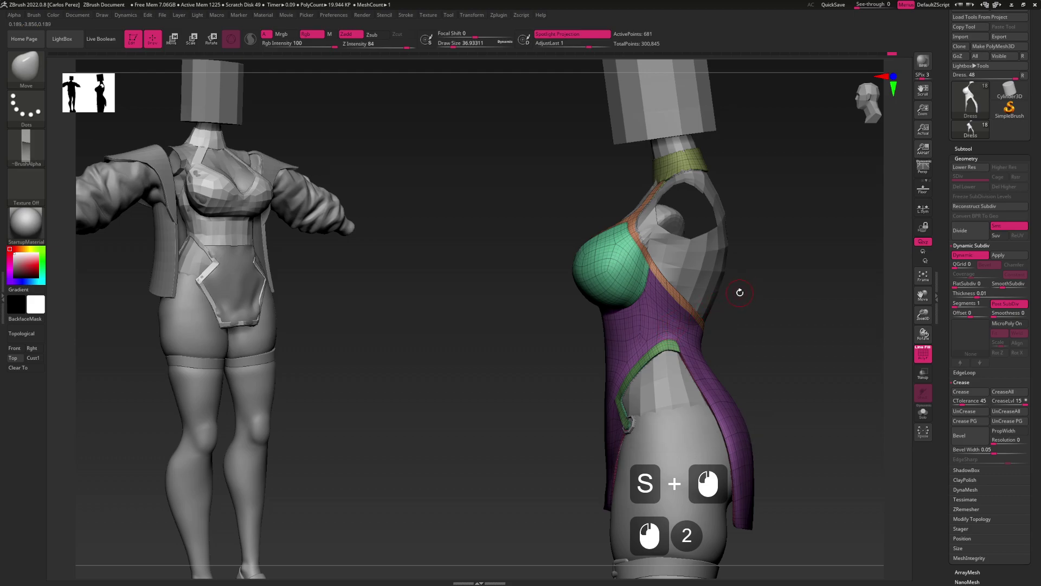
alt+drag(697, 367, 667, 342)
Turn off the polyframe, inspect the dress, and save the tool with Tool > Save As
key(shift+f)
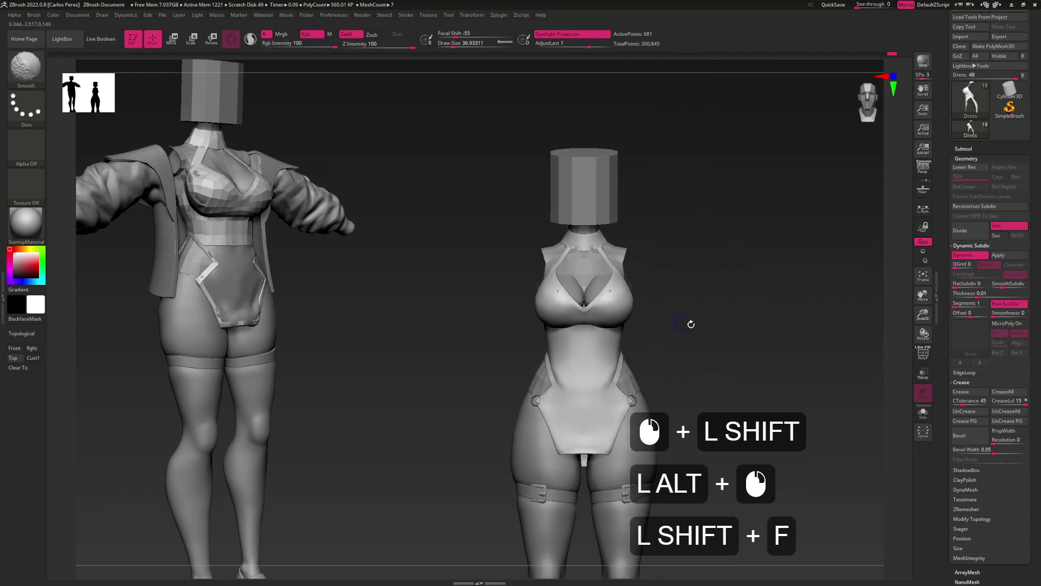
drag(727, 331, 730, 310)
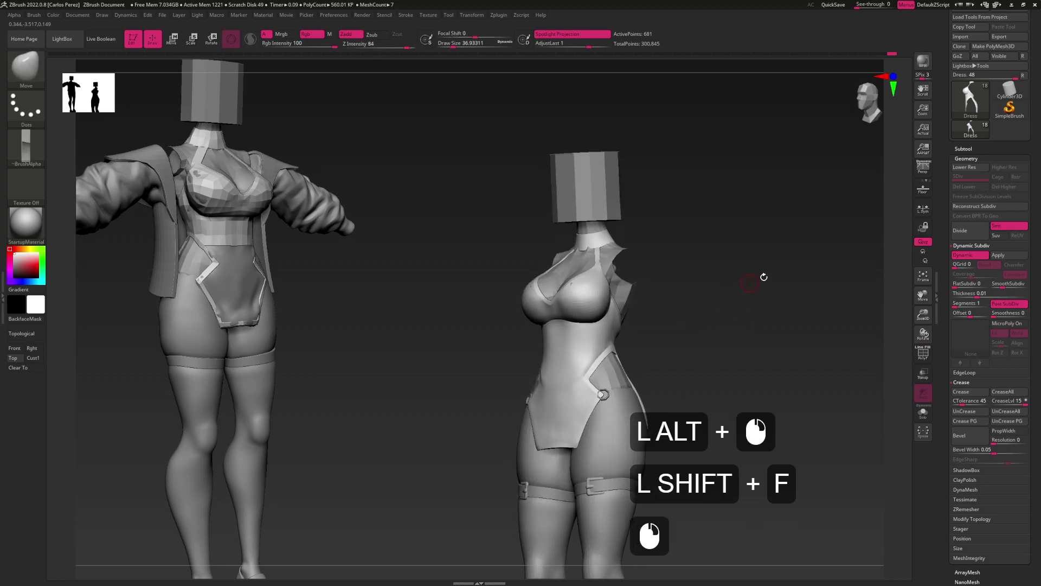
drag(1034, 41, 1034, 61)
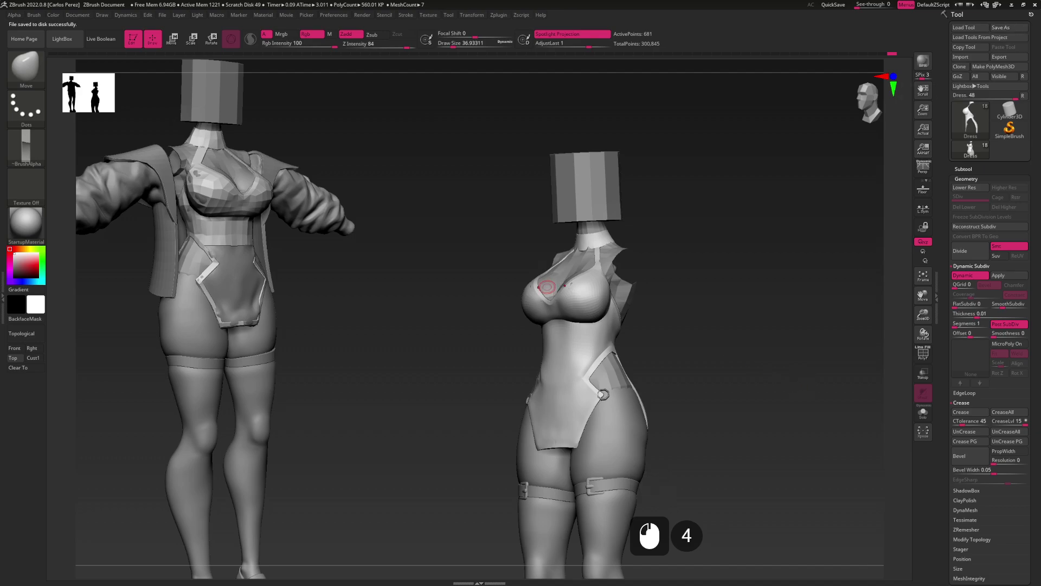
click(547, 287)
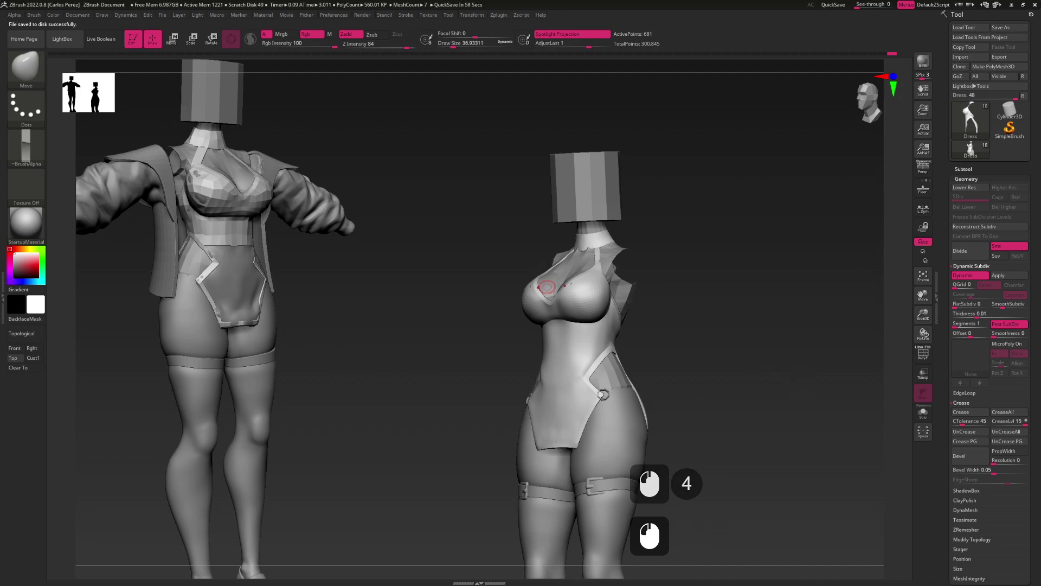